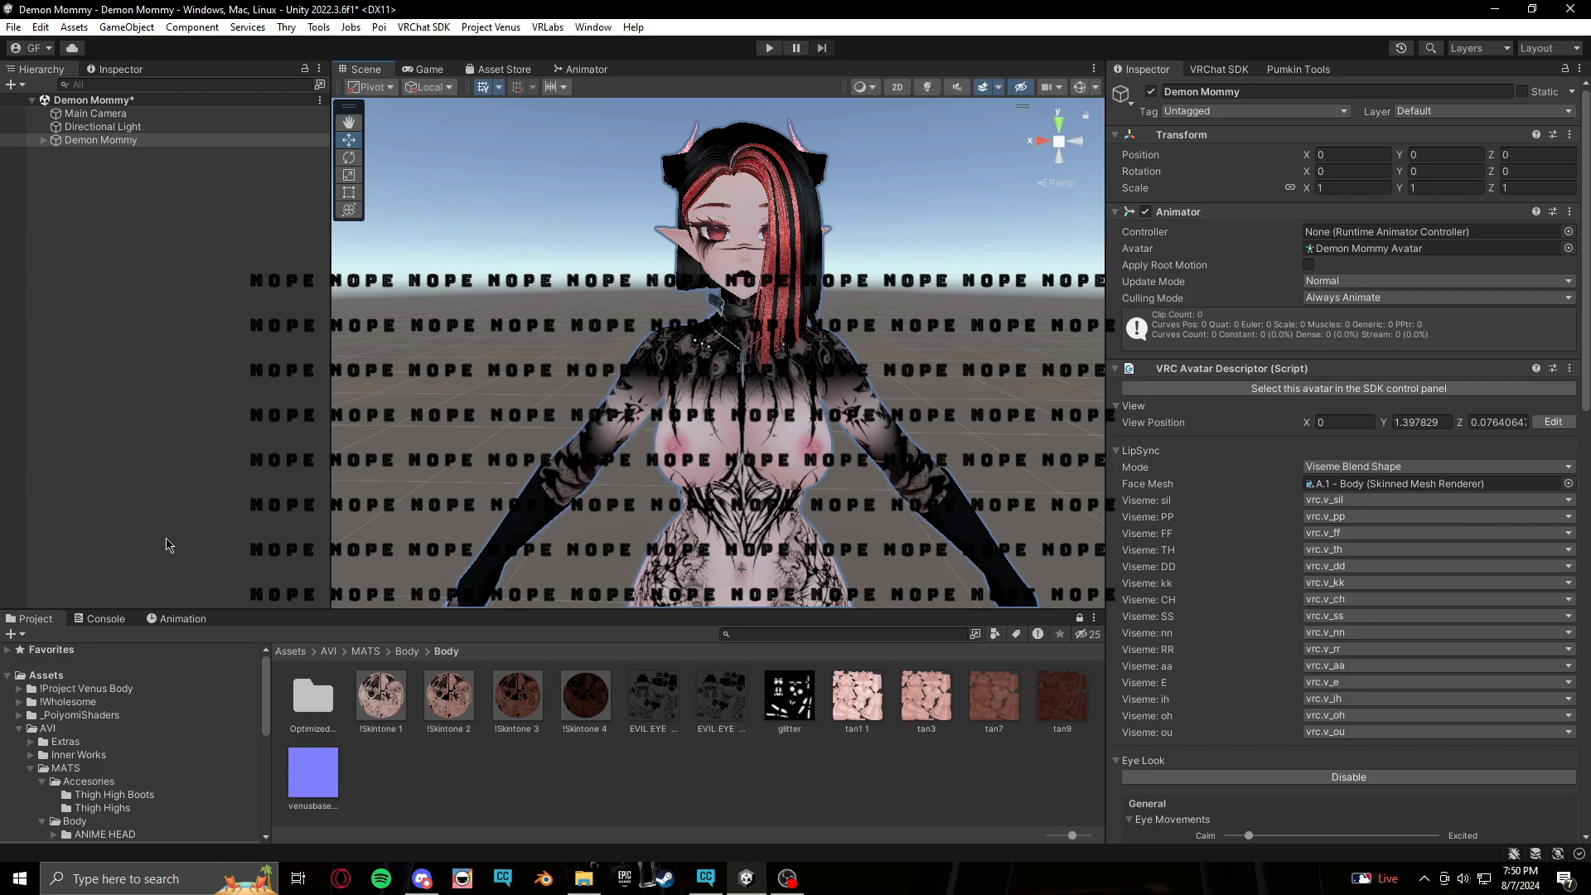
Enable the D.1 - Bodysuit object in the Demon Mommy avatar's hierarchy
{"action": "middle_click_drag", "start_coordinate": [881, 531], "coordinate": [882, 564]}
{"action": "right_click_drag", "start_coordinate": [882, 564], "coordinate": [888, 552]}
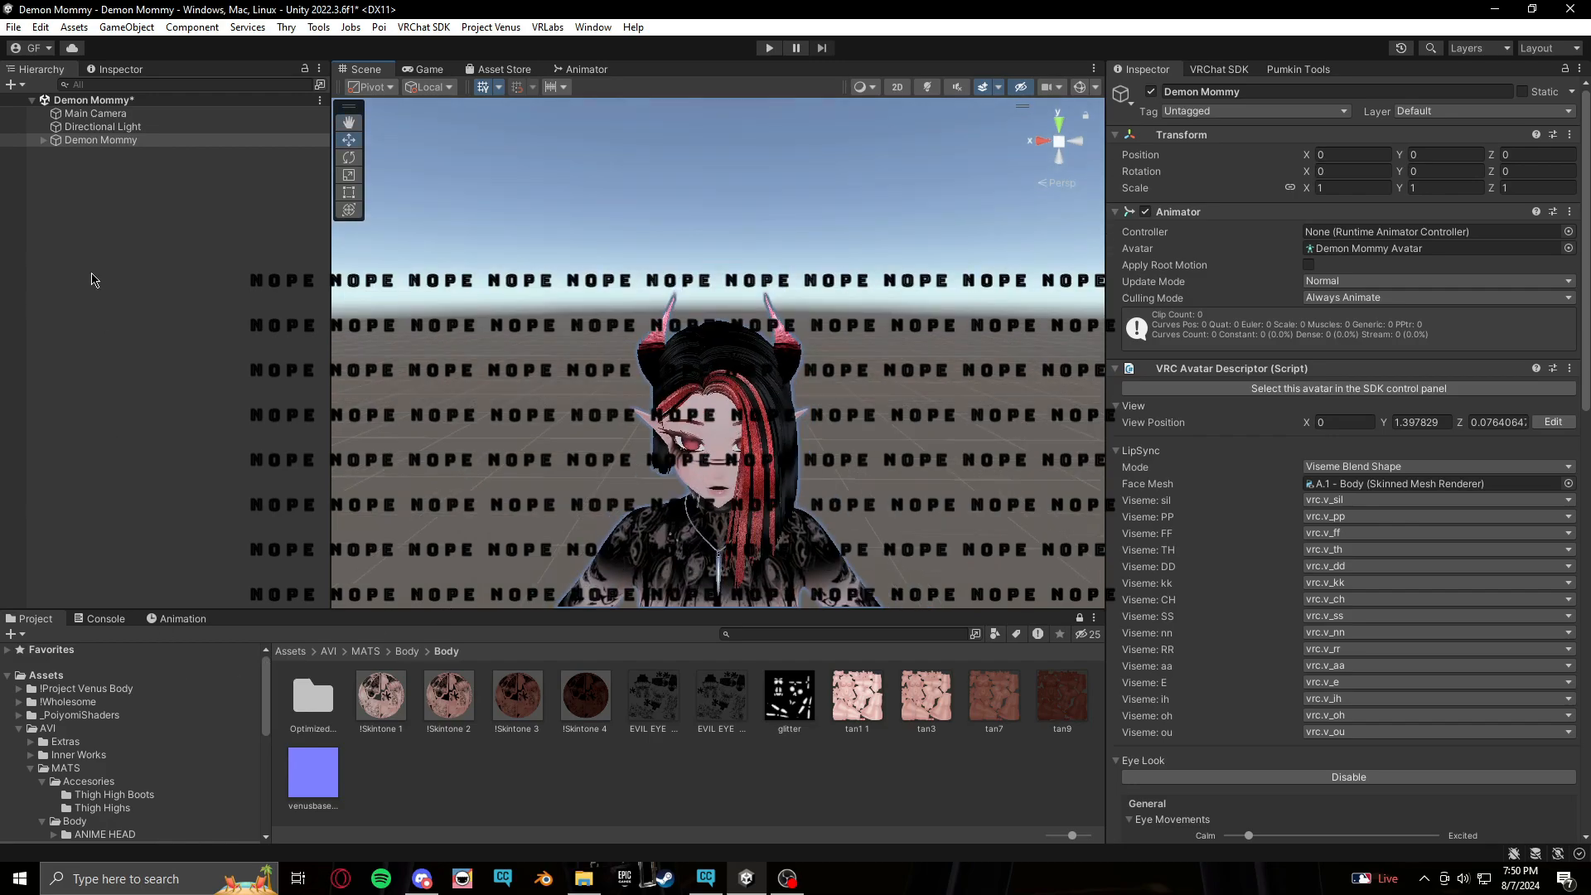
{"action": "left_click", "coordinate": [43, 140]}
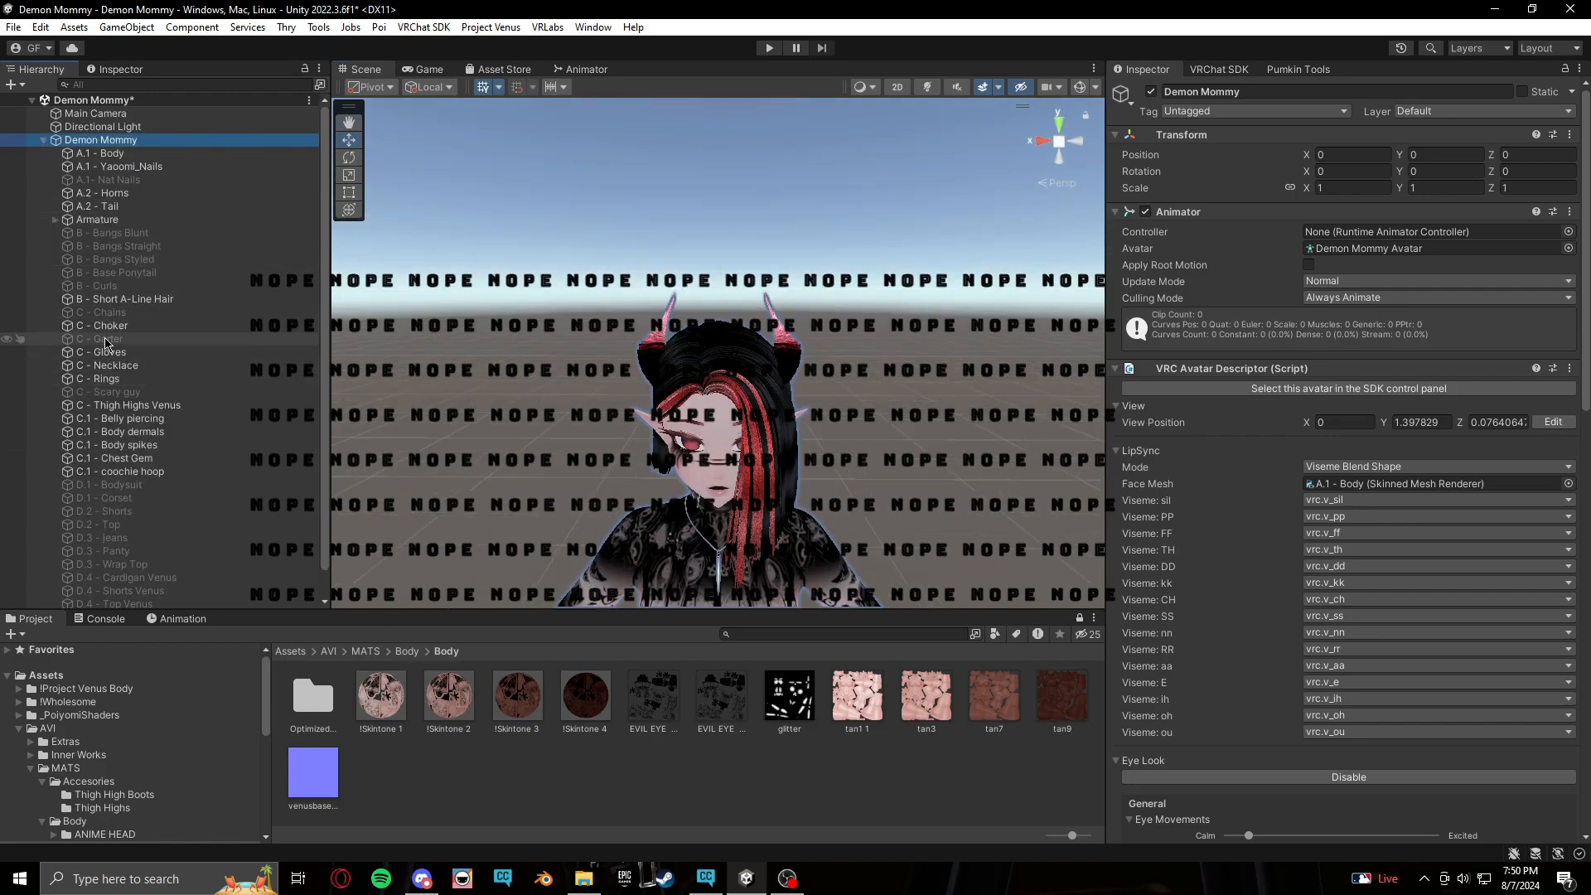
{"action": "scroll", "coordinate": [135, 324], "scroll_direction": "down", "scroll_amount": 1}
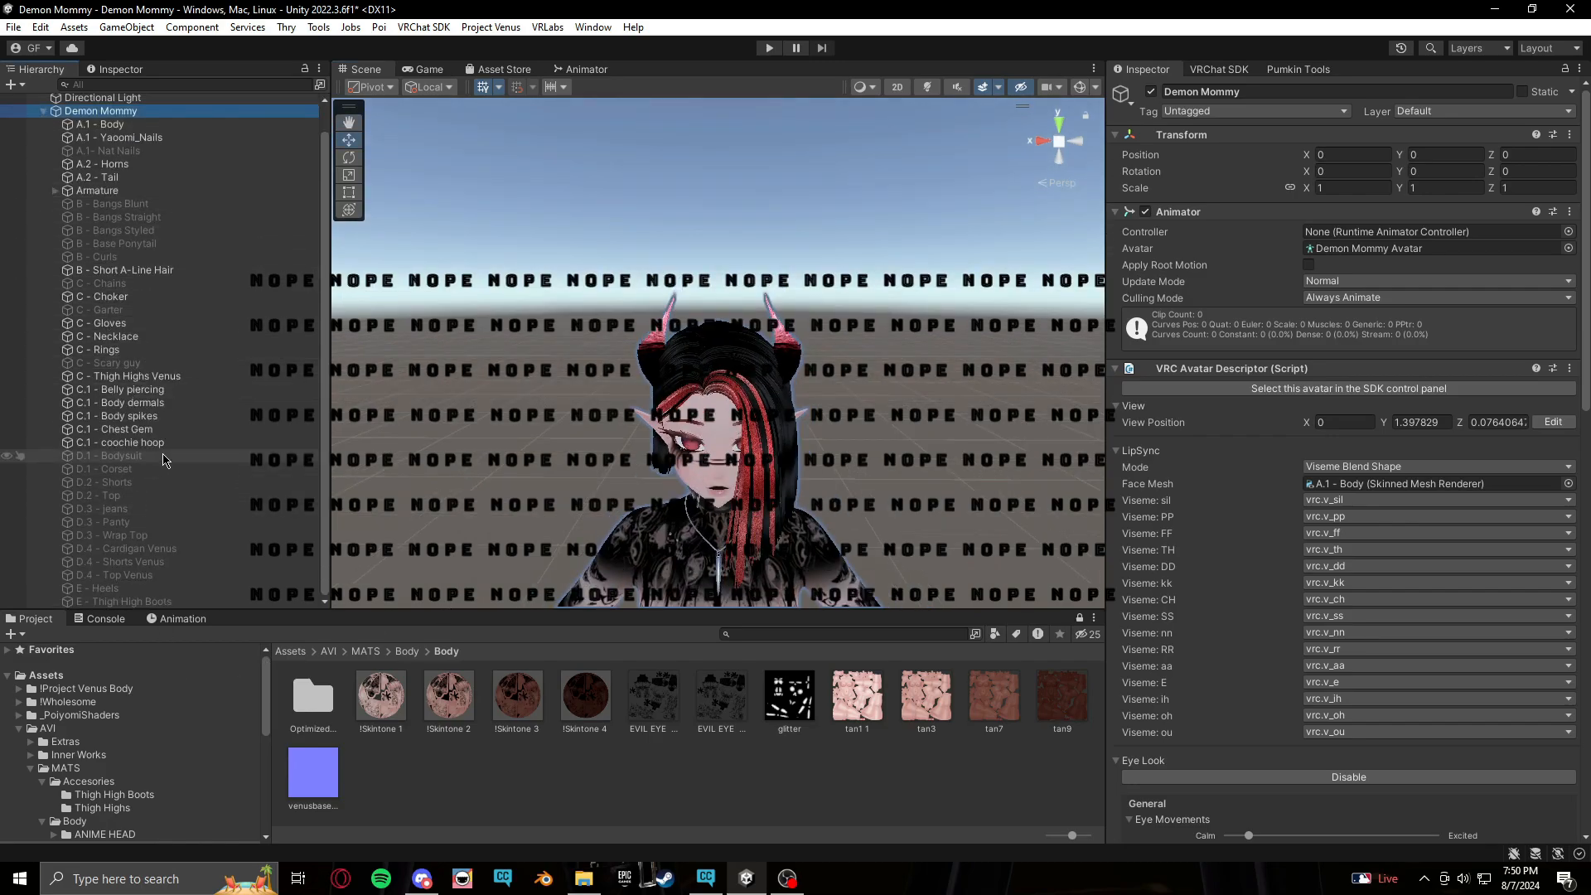
{"action": "left_click", "coordinate": [108, 455]}
{"action": "left_click", "coordinate": [1151, 91]}
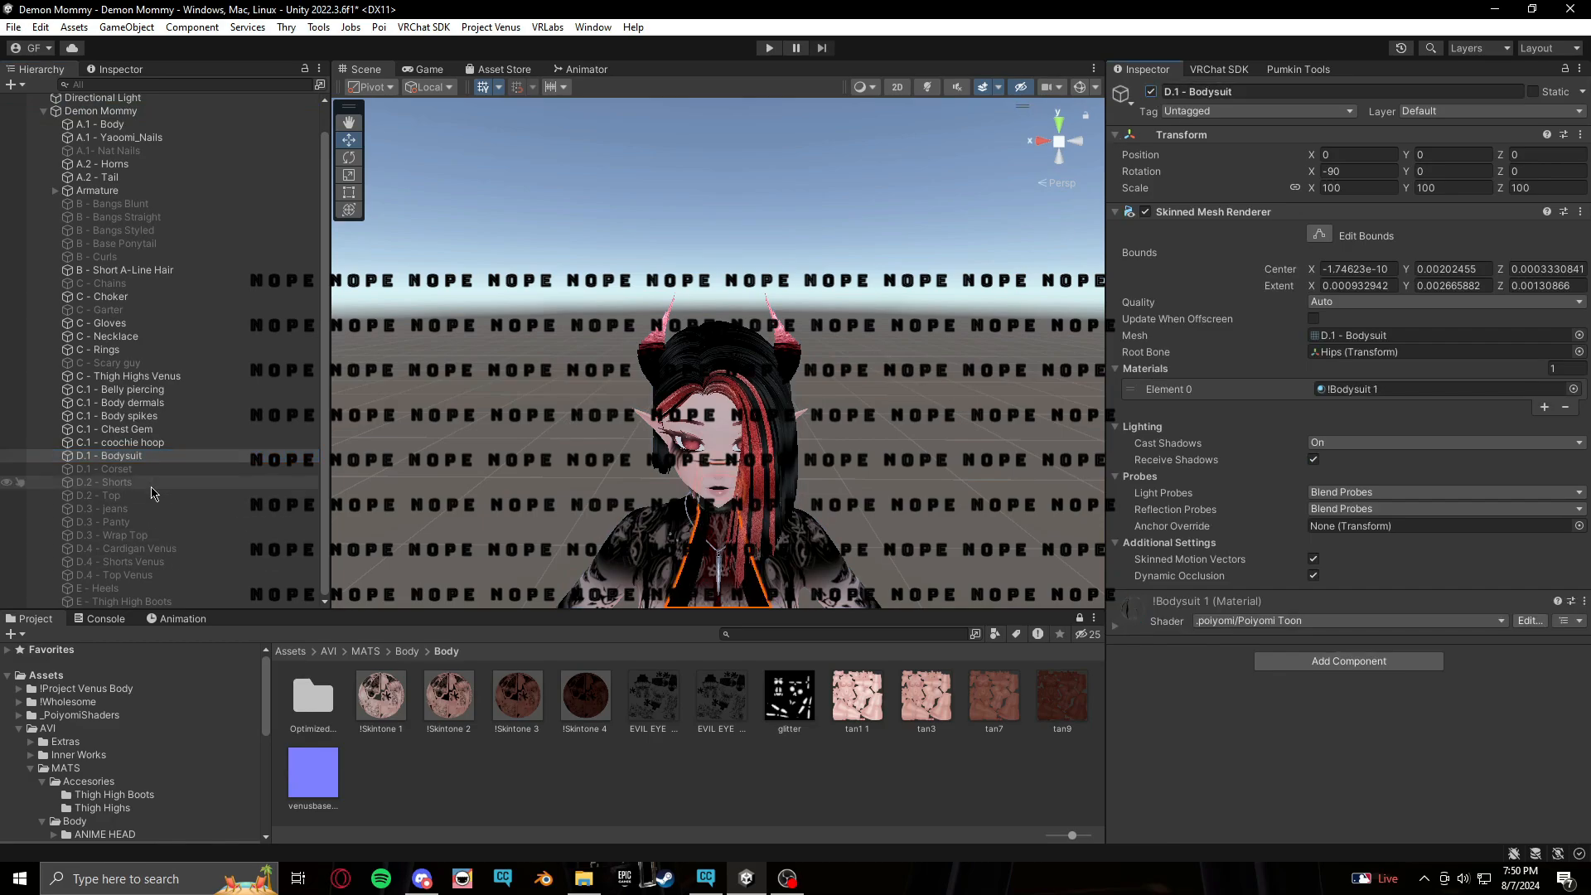
Enable the D.1 - Corset object on the avatar
{"action": "middle_click_drag", "start_coordinate": [731, 564], "coordinate": [756, 388]}
{"action": "scroll", "coordinate": [756, 388], "scroll_direction": "down", "scroll_amount": 3}
{"action": "left_click", "coordinate": [108, 468]}
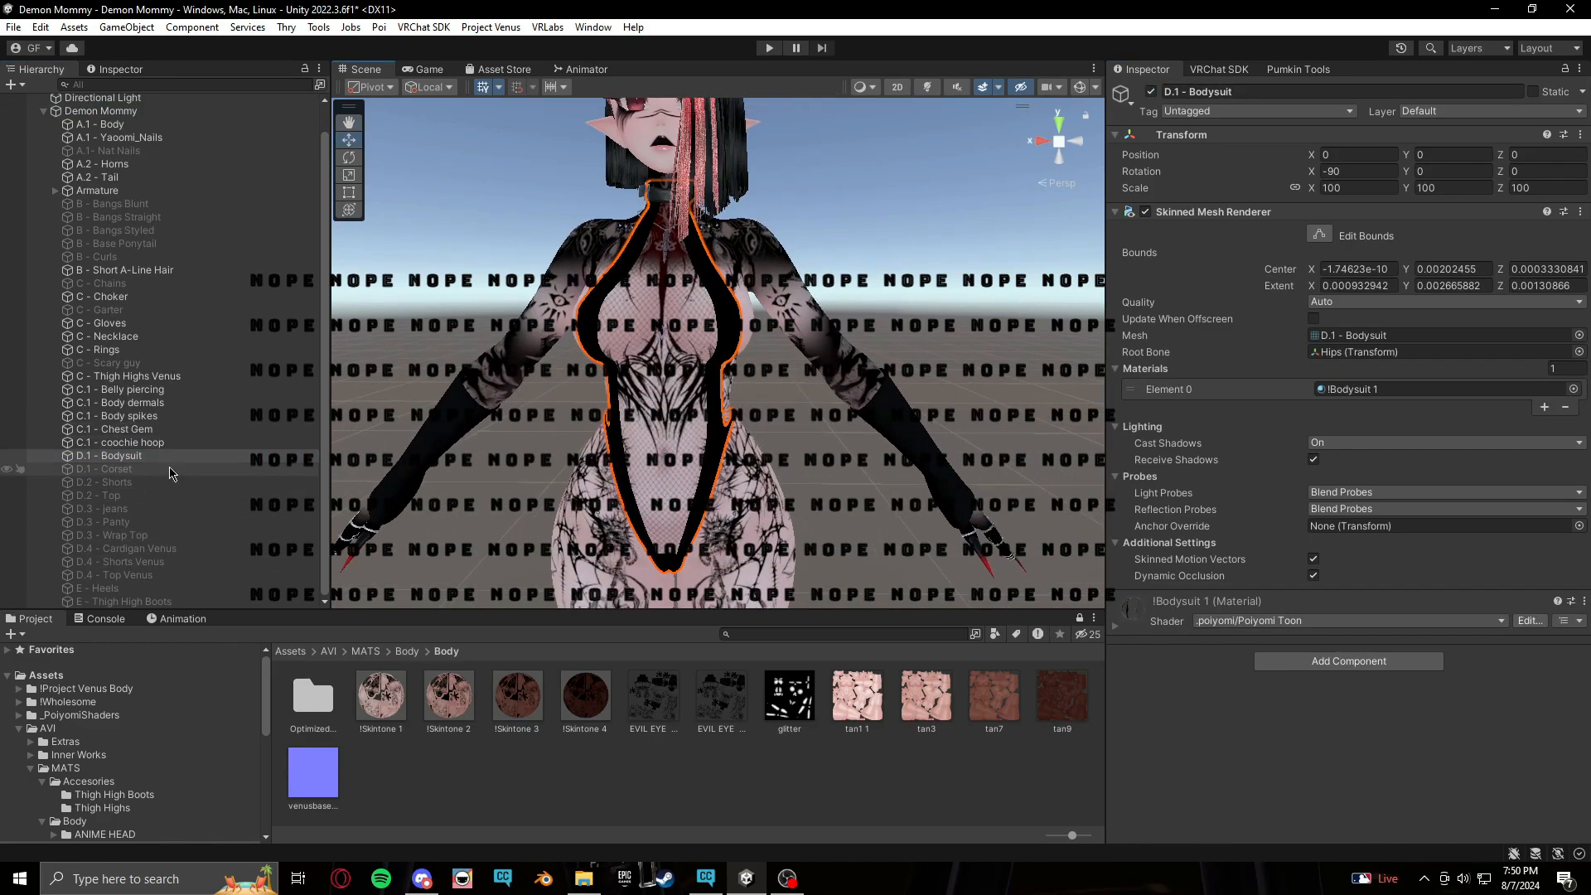
{"action": "left_click", "coordinate": [1148, 88]}
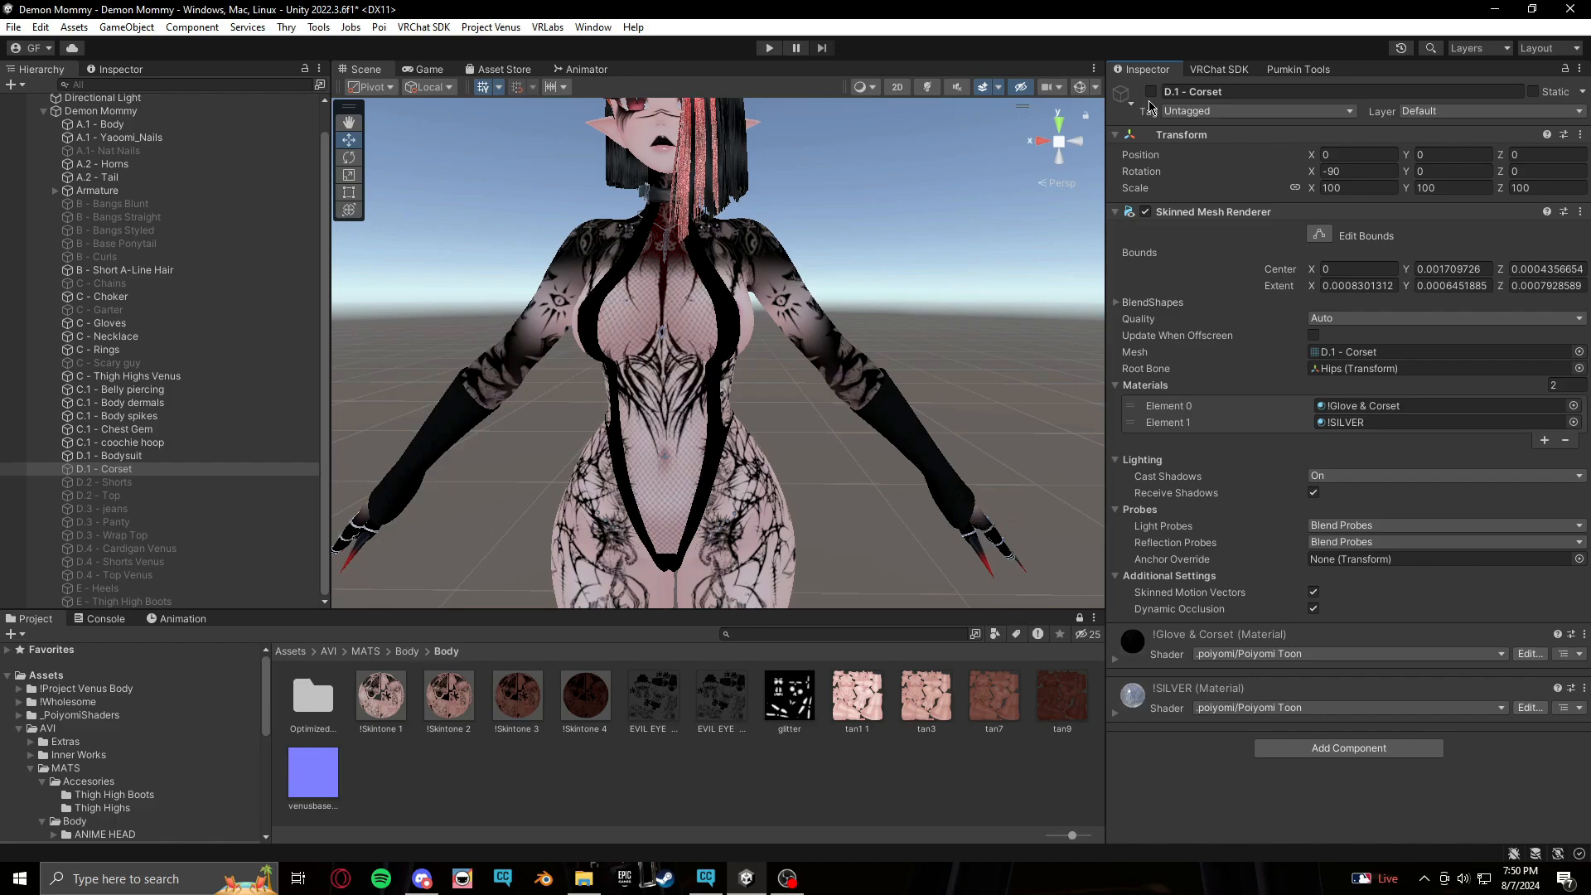
Inspect the avatar's bodysuit and corset from several angles in the scene view
{"action": "left_click", "coordinate": [1151, 92]}
{"action": "left_click", "coordinate": [977, 300]}
{"action": "middle_click_drag", "start_coordinate": [852, 424], "coordinate": [858, 455]}
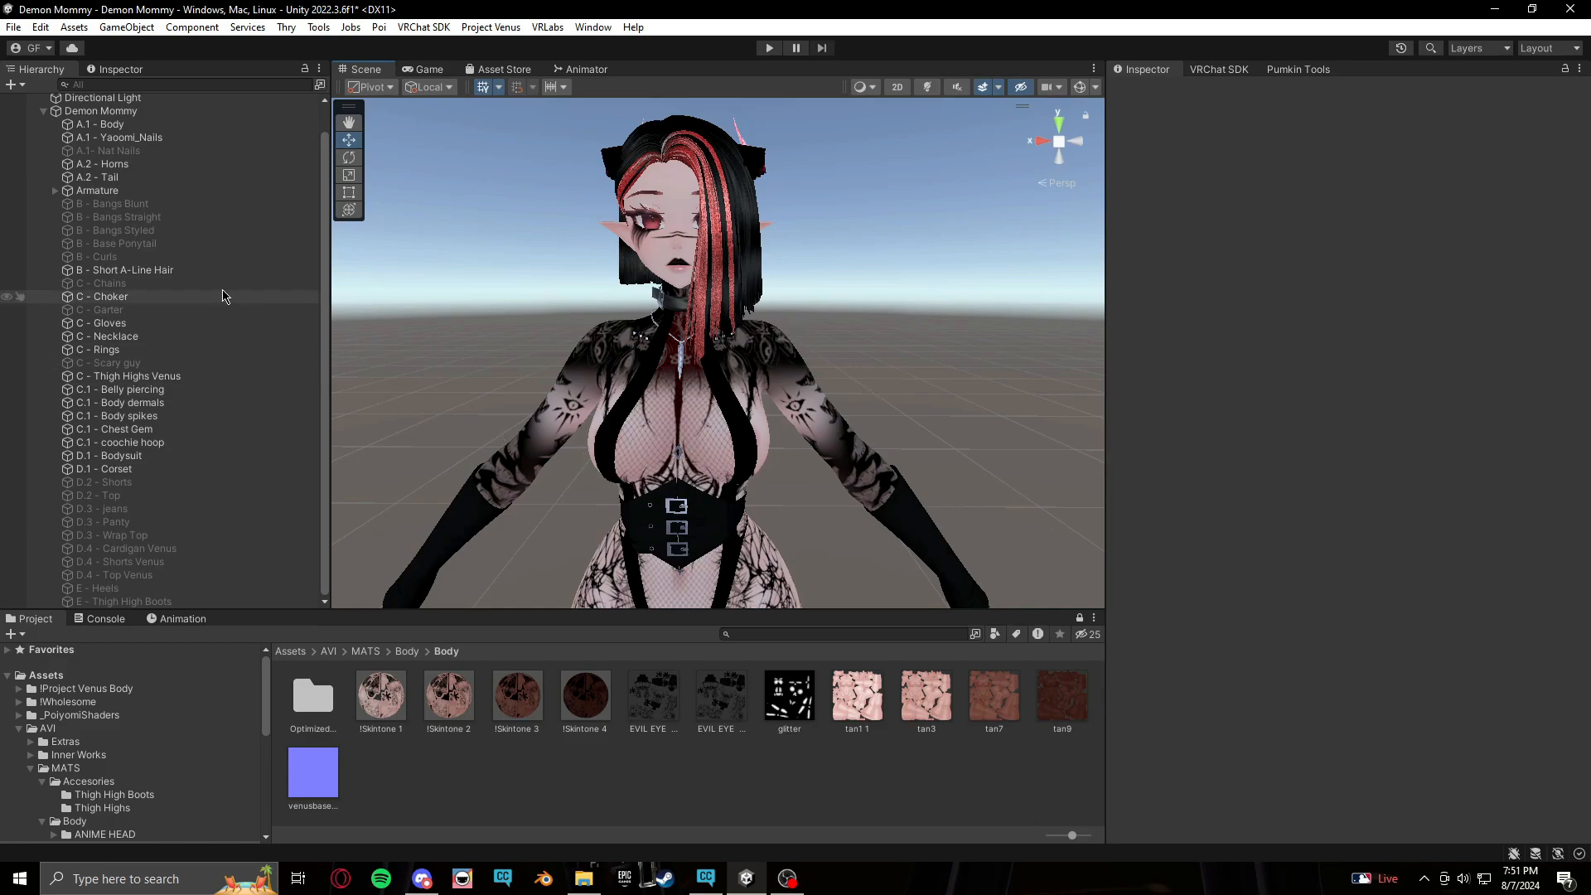
{"action": "scroll", "coordinate": [221, 294], "scroll_direction": "up", "scroll_amount": 2}
{"action": "mouse_move", "coordinate": [808, 516]}
{"action": "middle_mouse_down"}
{"action": "mouse_move", "coordinate": [793, 515]}
{"action": "mouse_move", "coordinate": [813, 517]}
{"action": "middle_mouse_up"}
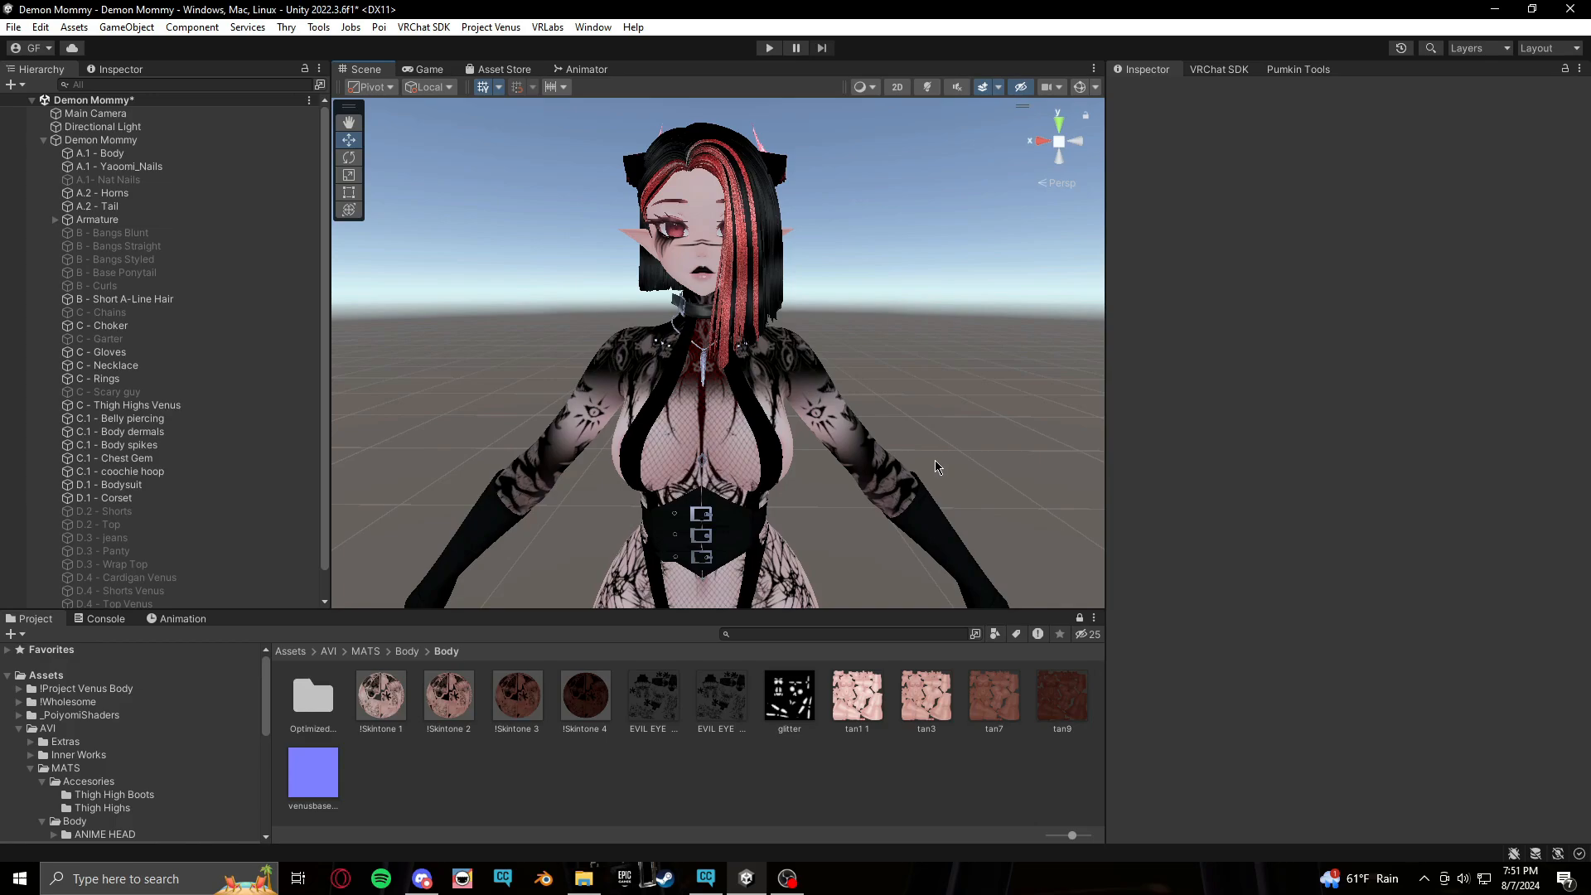
{"action": "middle_click_drag", "start_coordinate": [624, 474], "coordinate": [630, 470]}
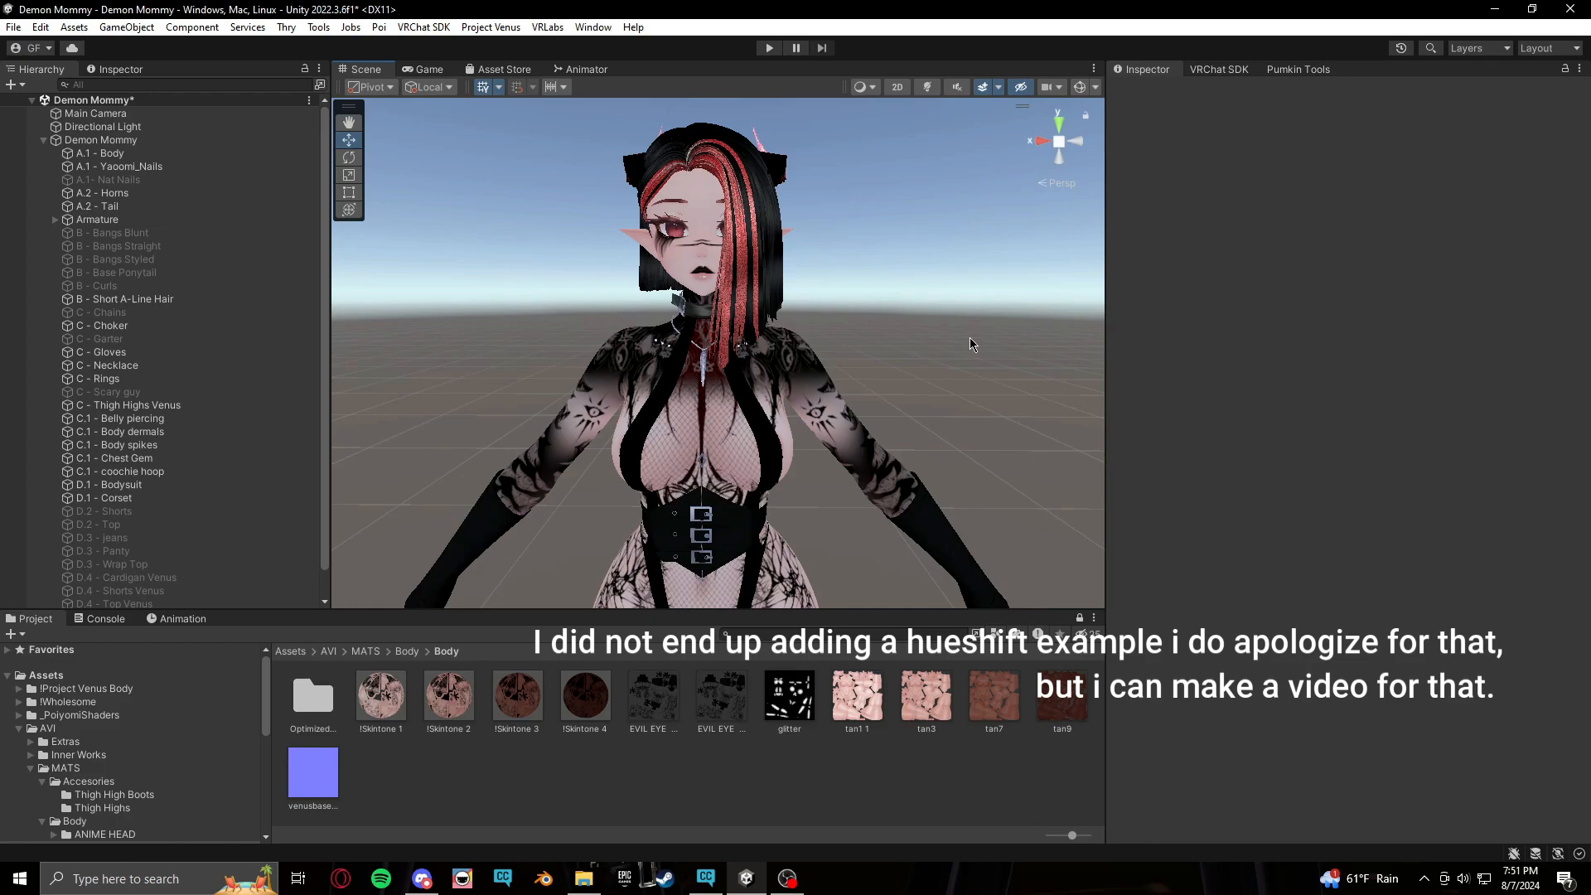
{"action": "mouse_move", "coordinate": [800, 465]}
{"action": "middle_mouse_down"}
{"action": "mouse_move", "coordinate": [788, 450]}
{"action": "mouse_move", "coordinate": [799, 466]}
{"action": "middle_mouse_up"}
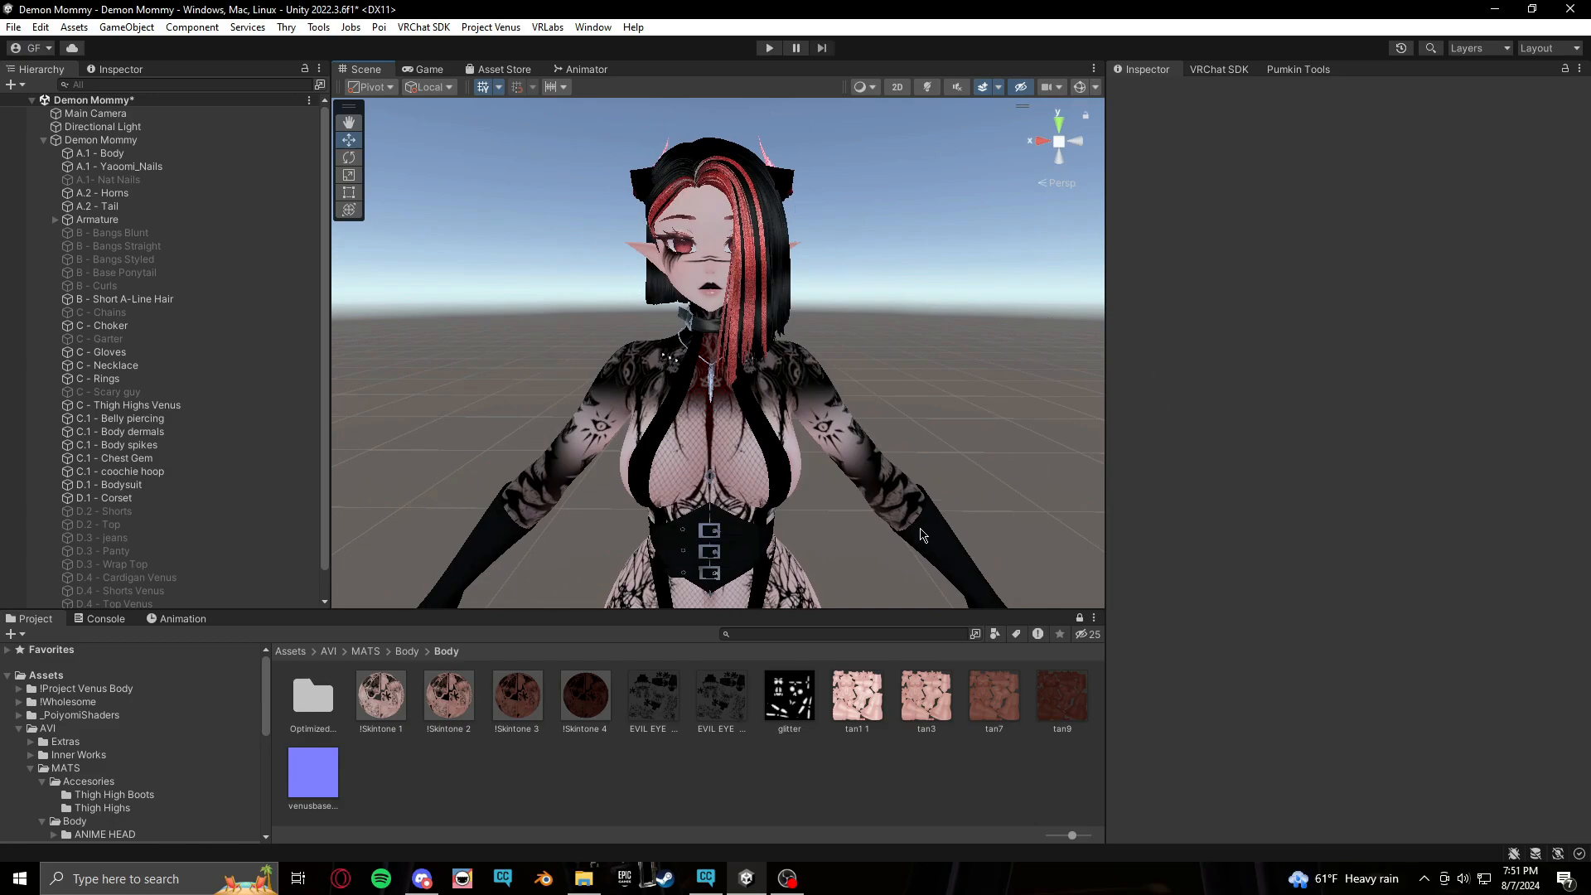
{"action": "middle_click_drag", "start_coordinate": [909, 525], "coordinate": [918, 525]}
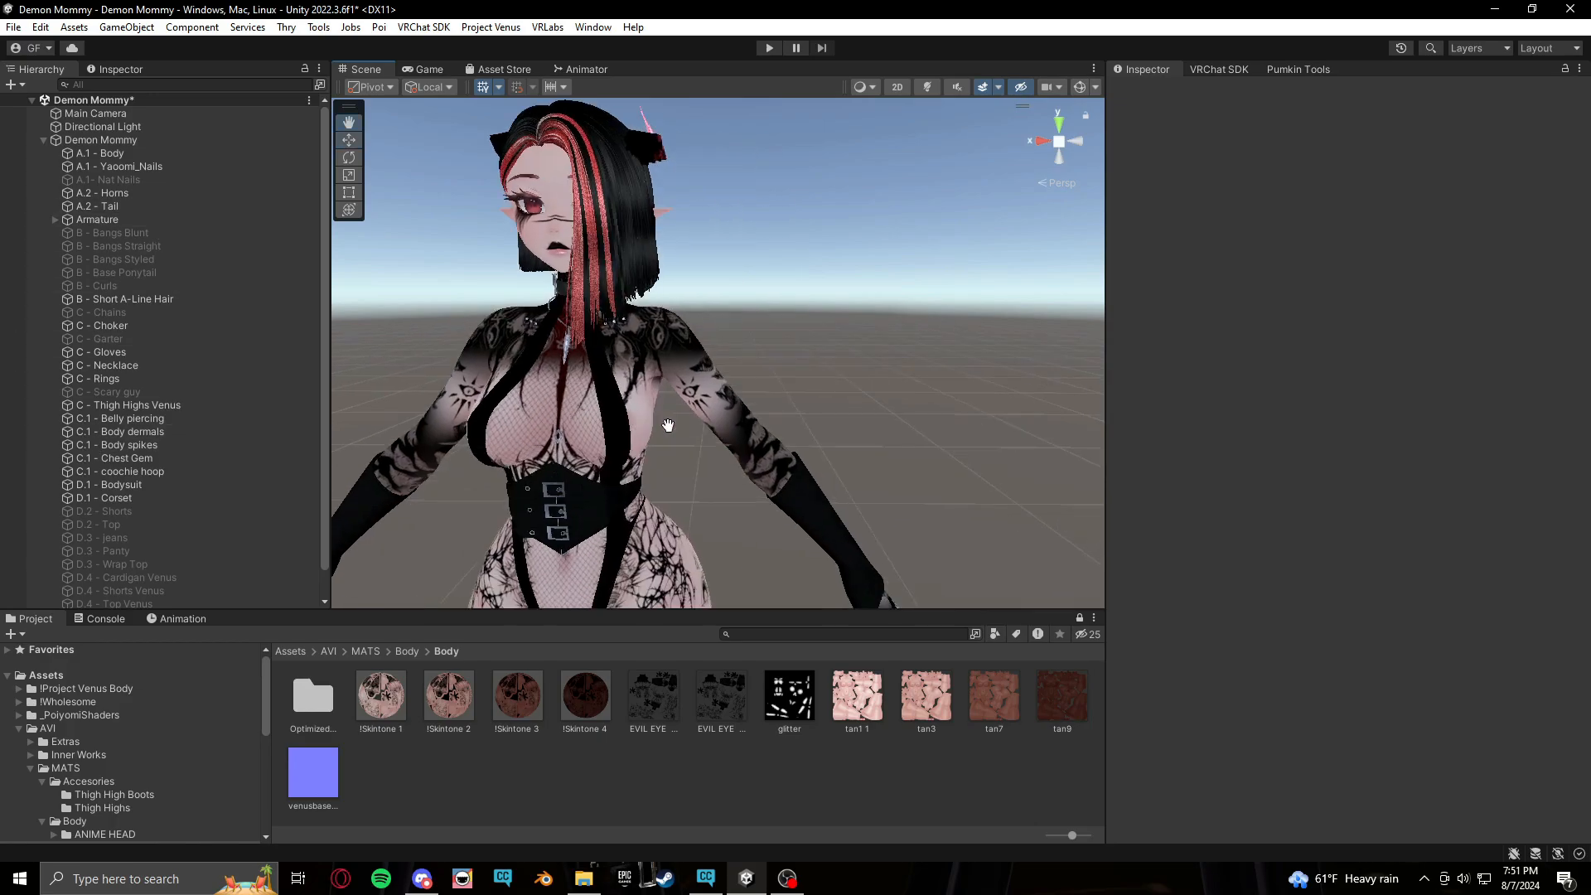
Duplicate the Demon Mommy avatar and deactivate the original
{"action": "left_click", "coordinate": [44, 141]}
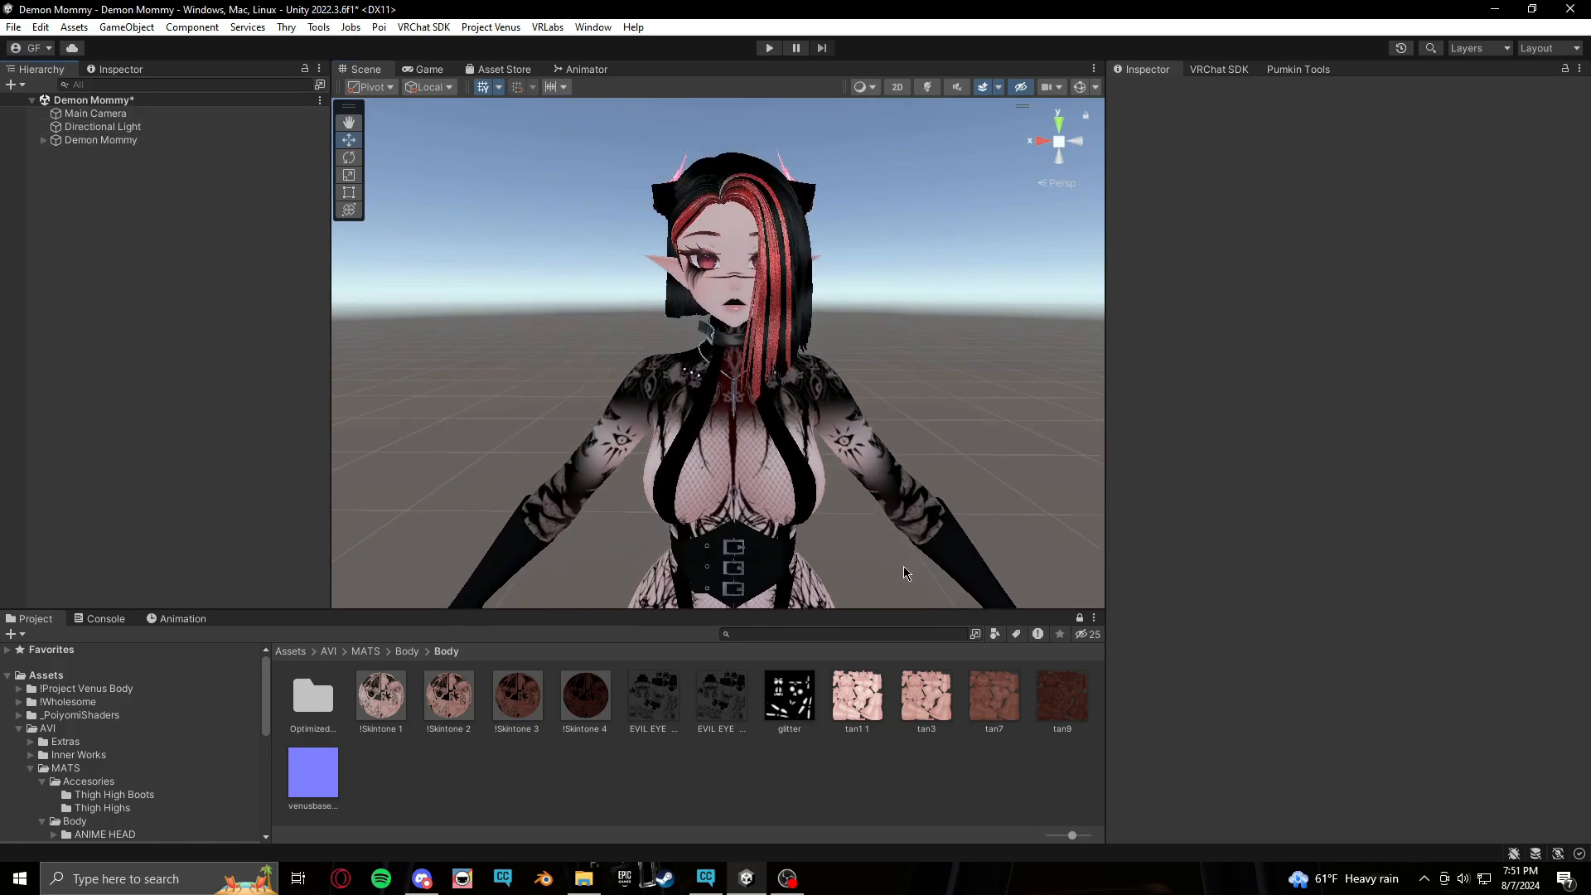
{"action": "left_click", "coordinate": [88, 141]}
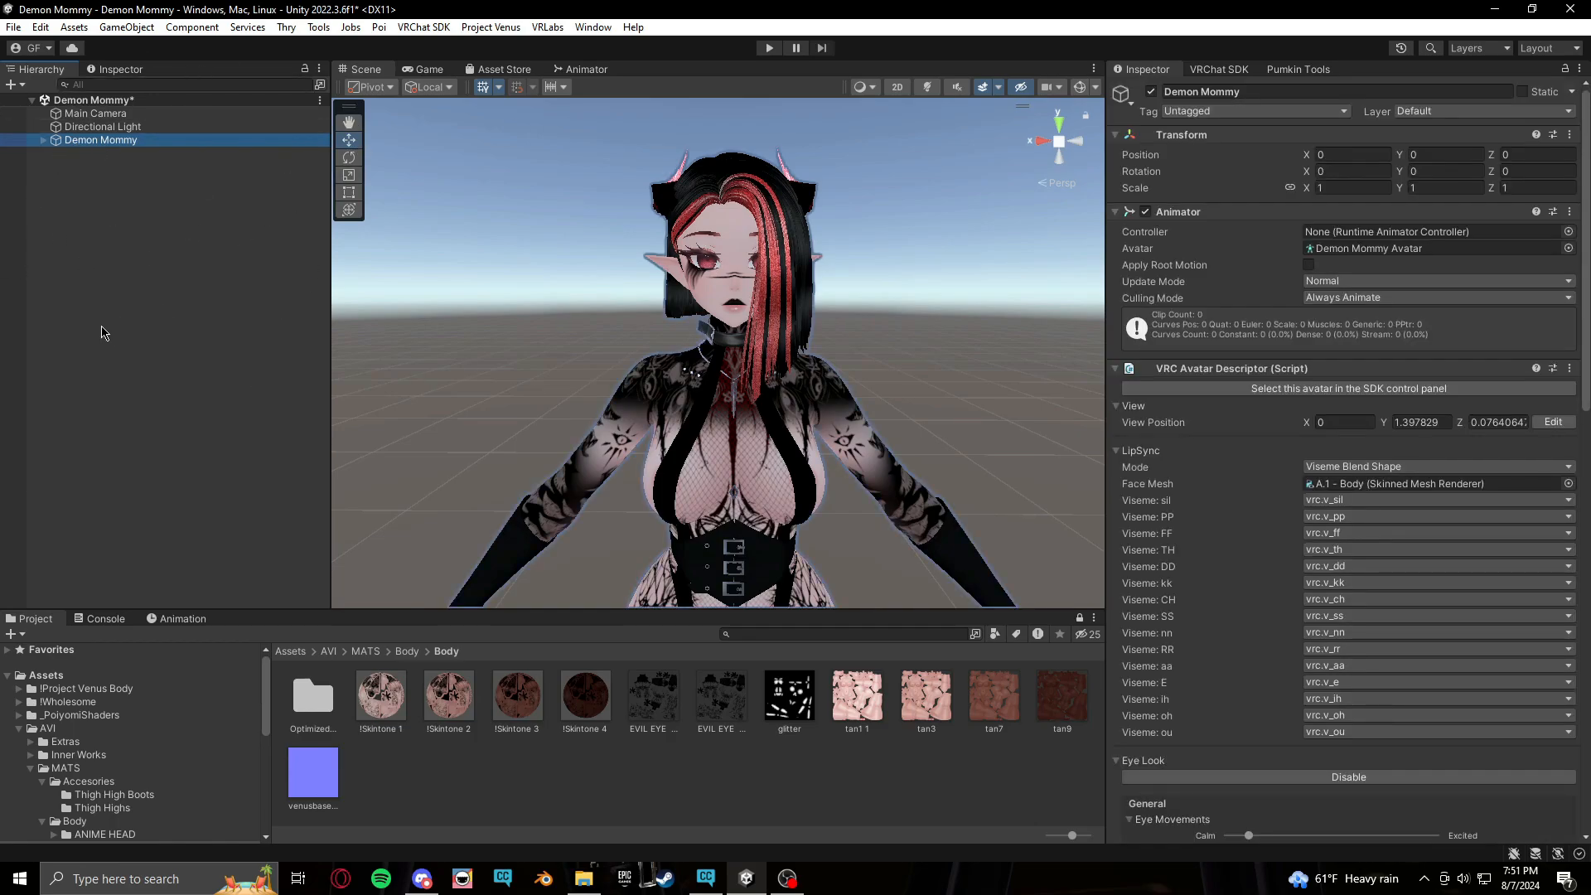
{"action": "left_click", "coordinate": [160, 320]}
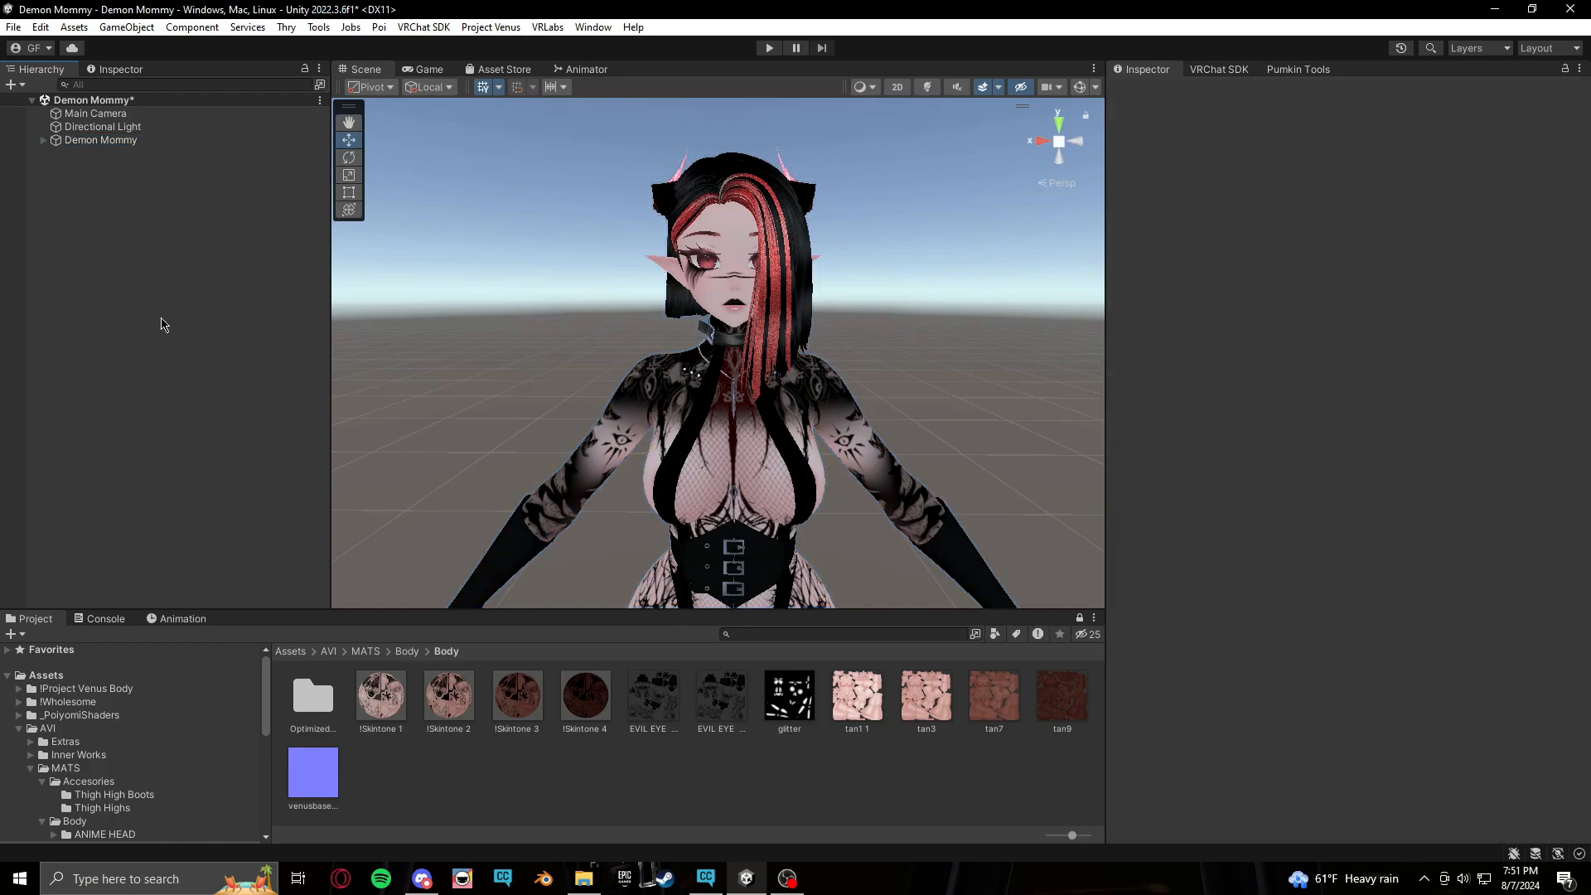
{"action": "left_click", "coordinate": [132, 141]}
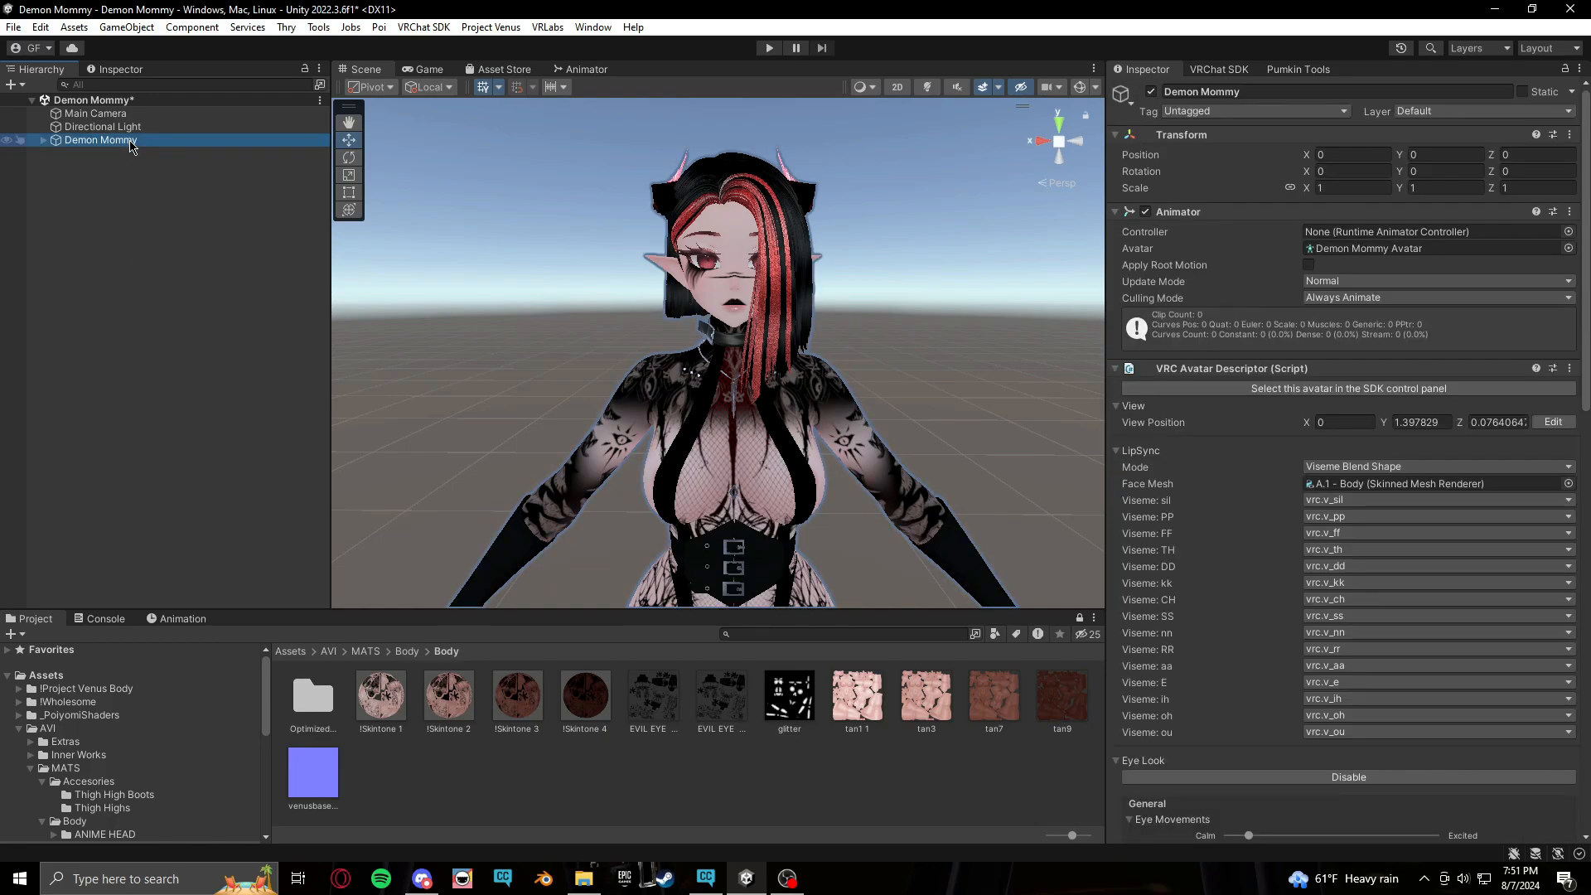
{"action": "key", "text": "ctrl+d"}
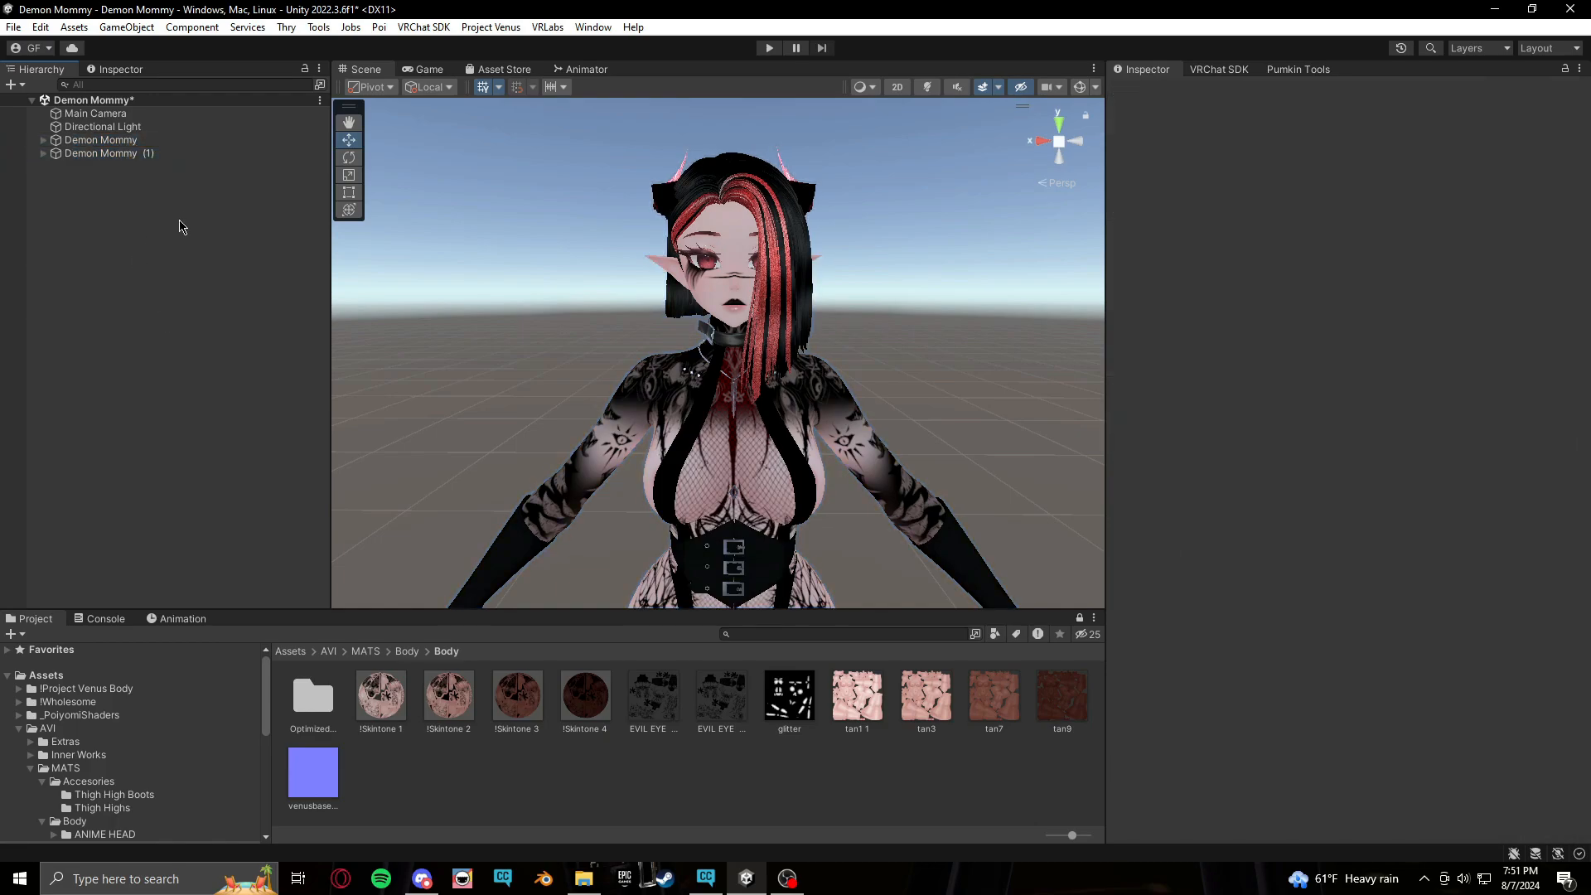
{"action": "left_click", "coordinate": [135, 141]}
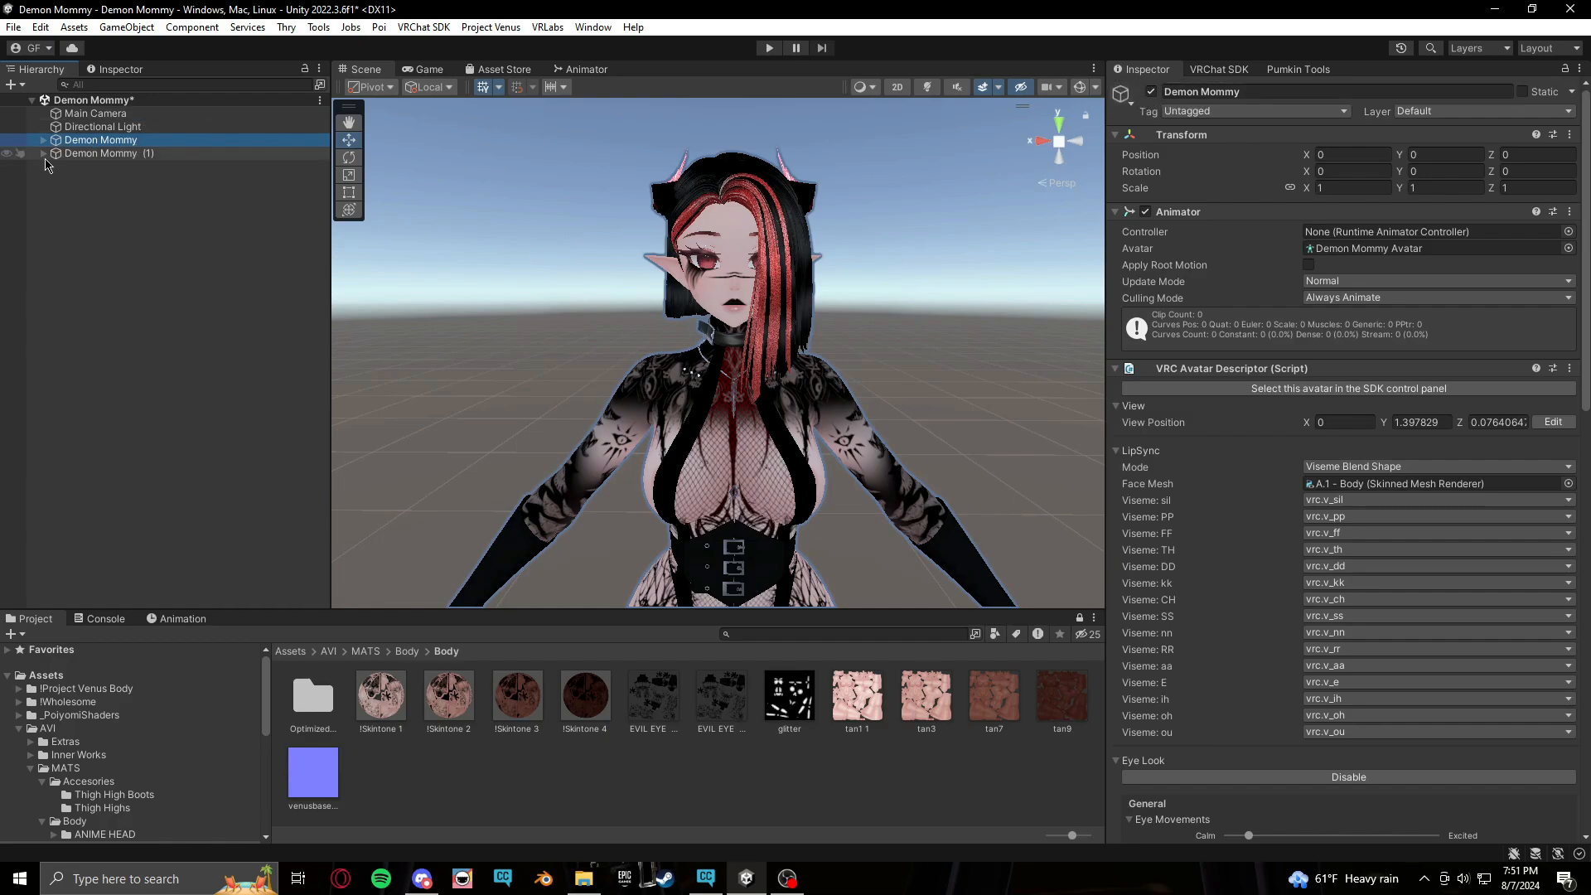
{"action": "left_click", "coordinate": [1151, 91]}
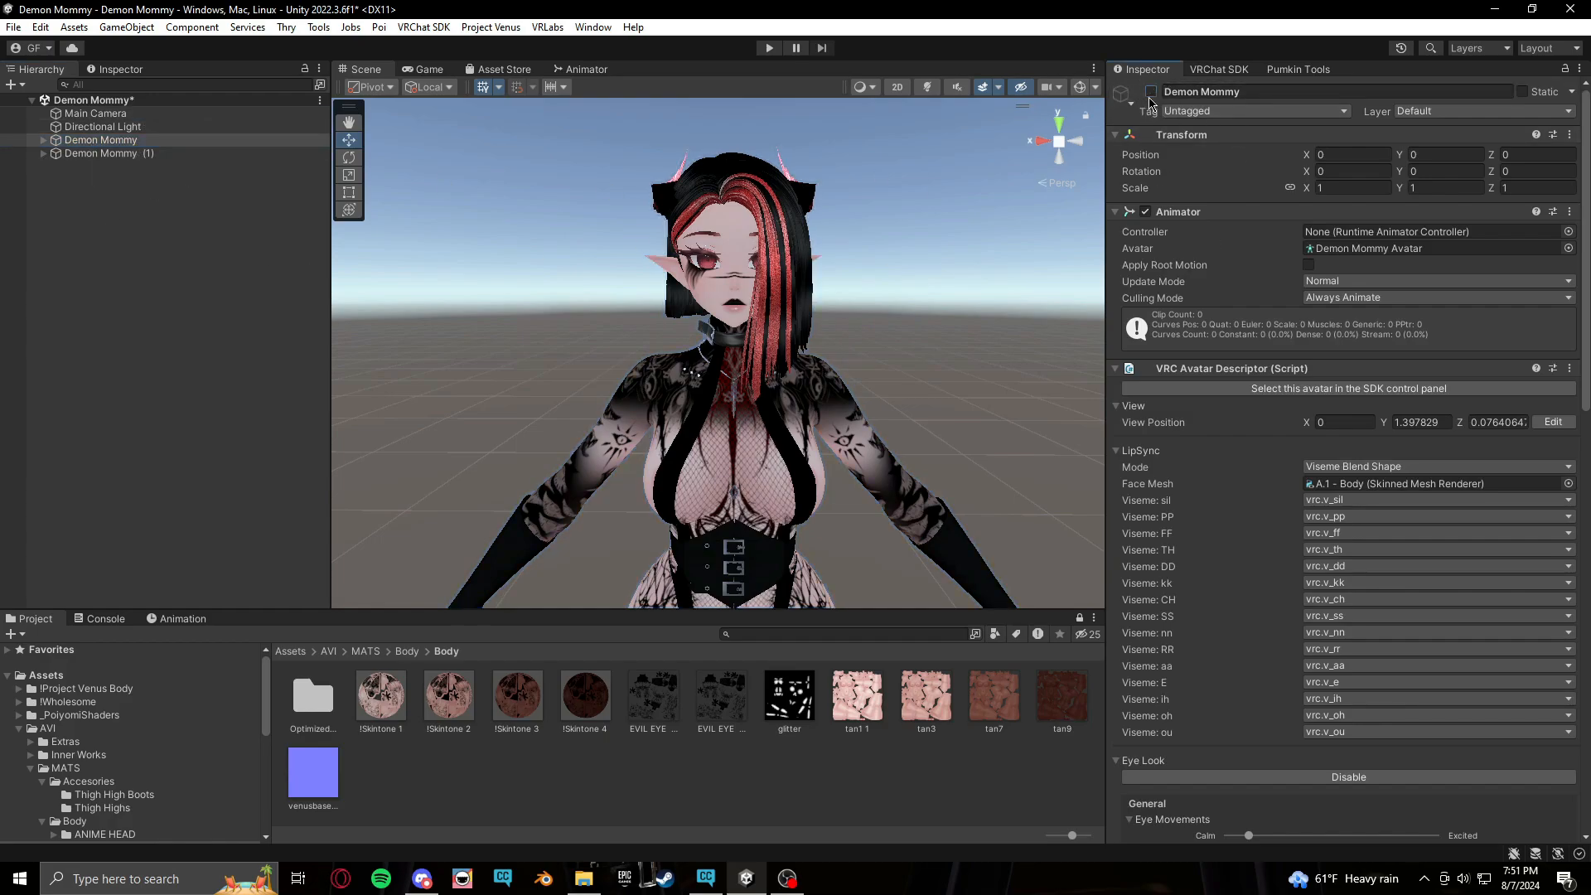
Assign DEMON FX as the Animator controller of Demon Mommy (1)
{"action": "left_click", "coordinate": [156, 156]}
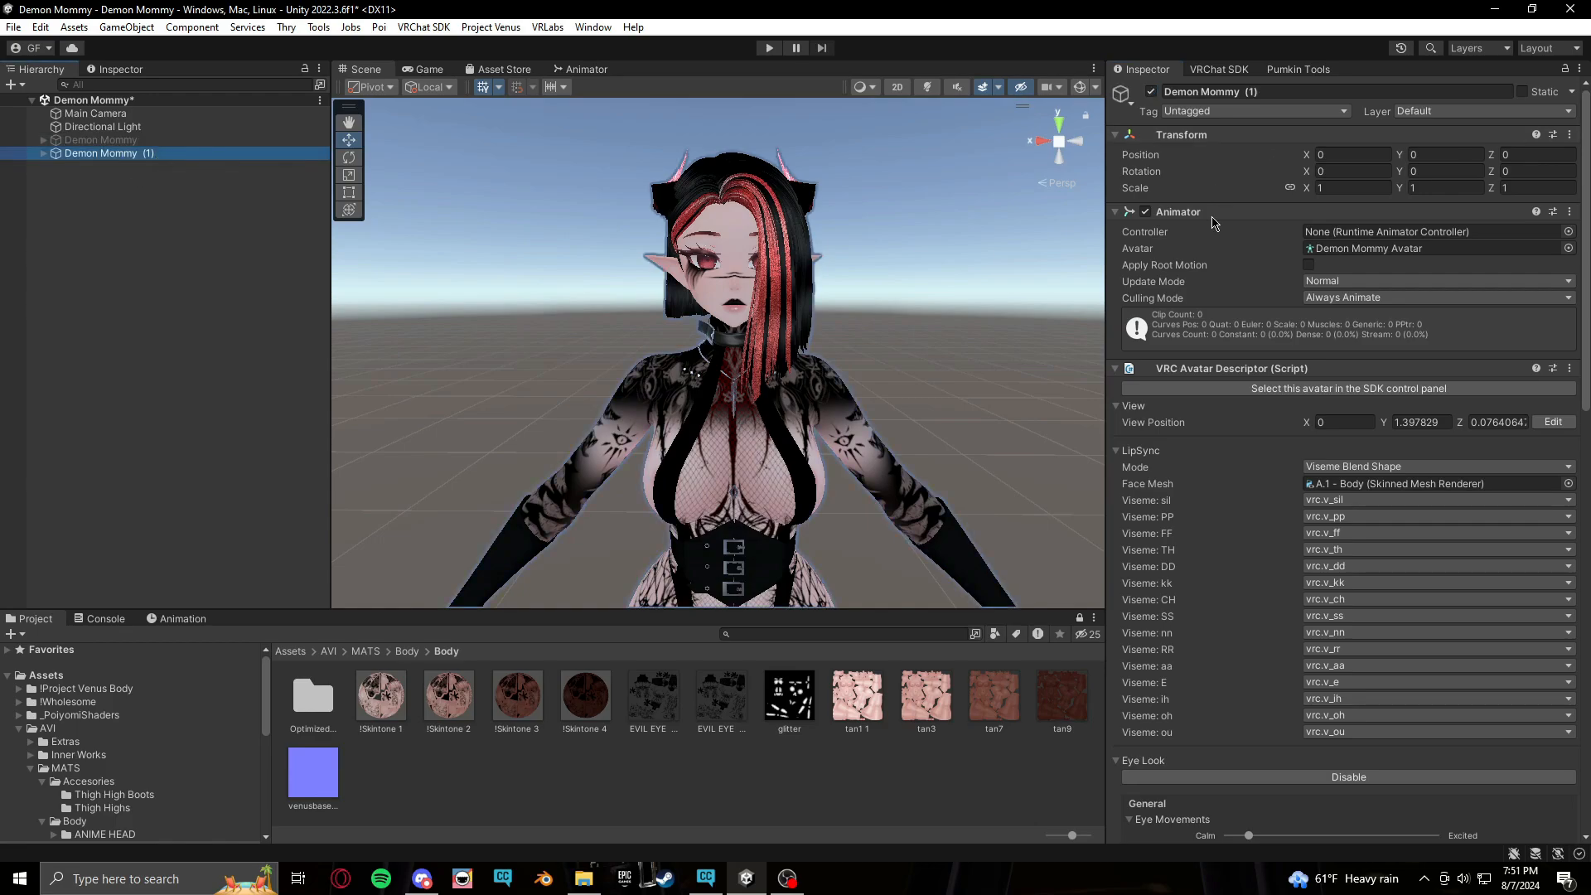
{"action": "left_click", "coordinate": [1568, 232]}
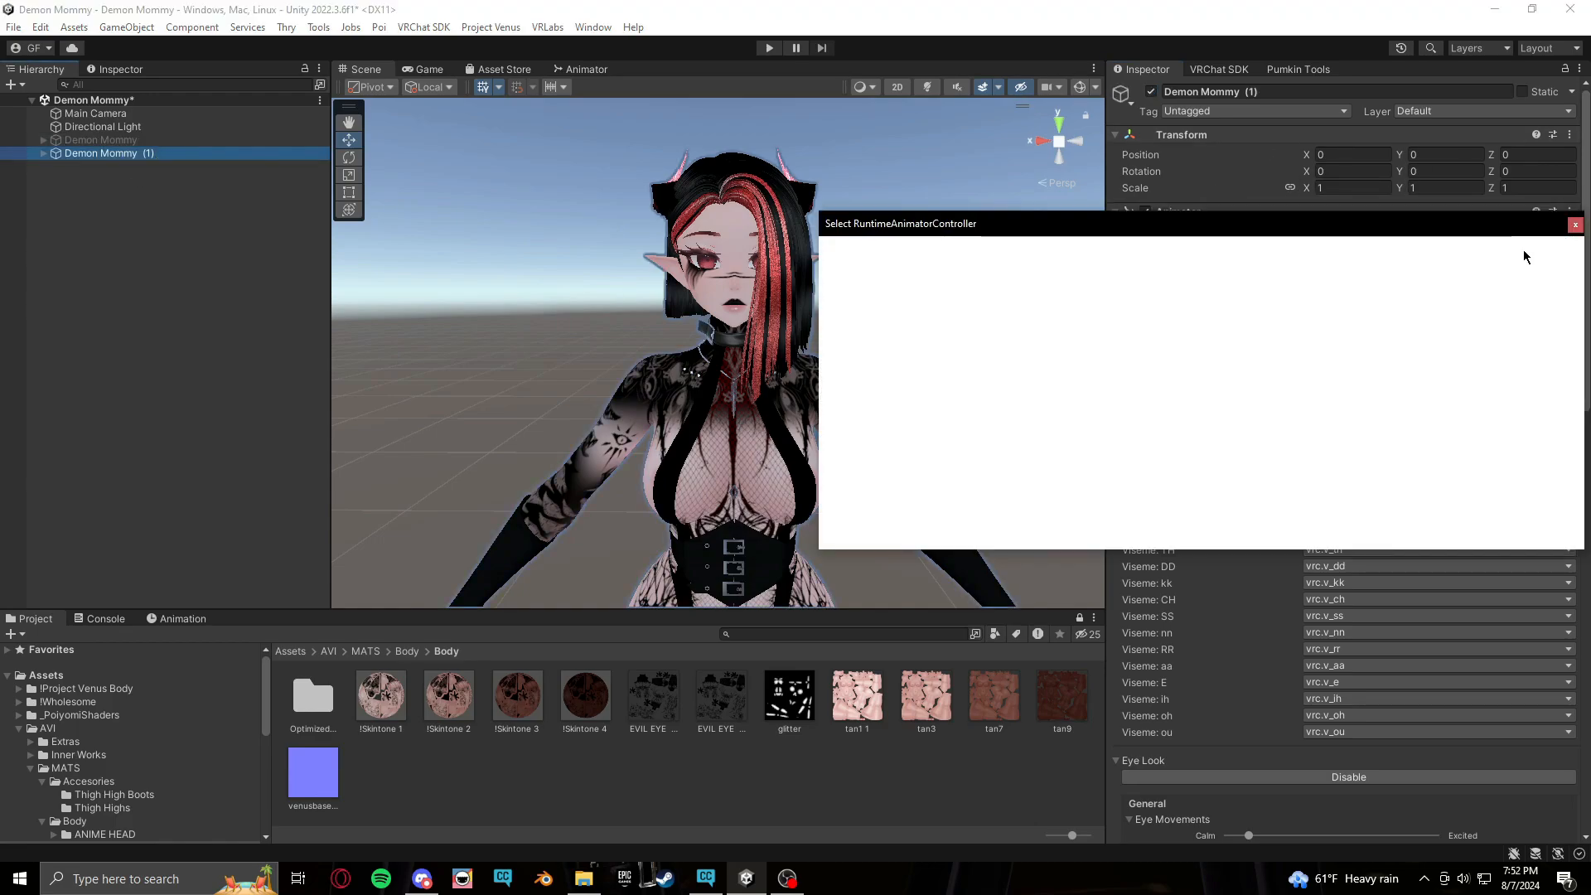
{"action": "left_click", "coordinate": [1243, 332]}
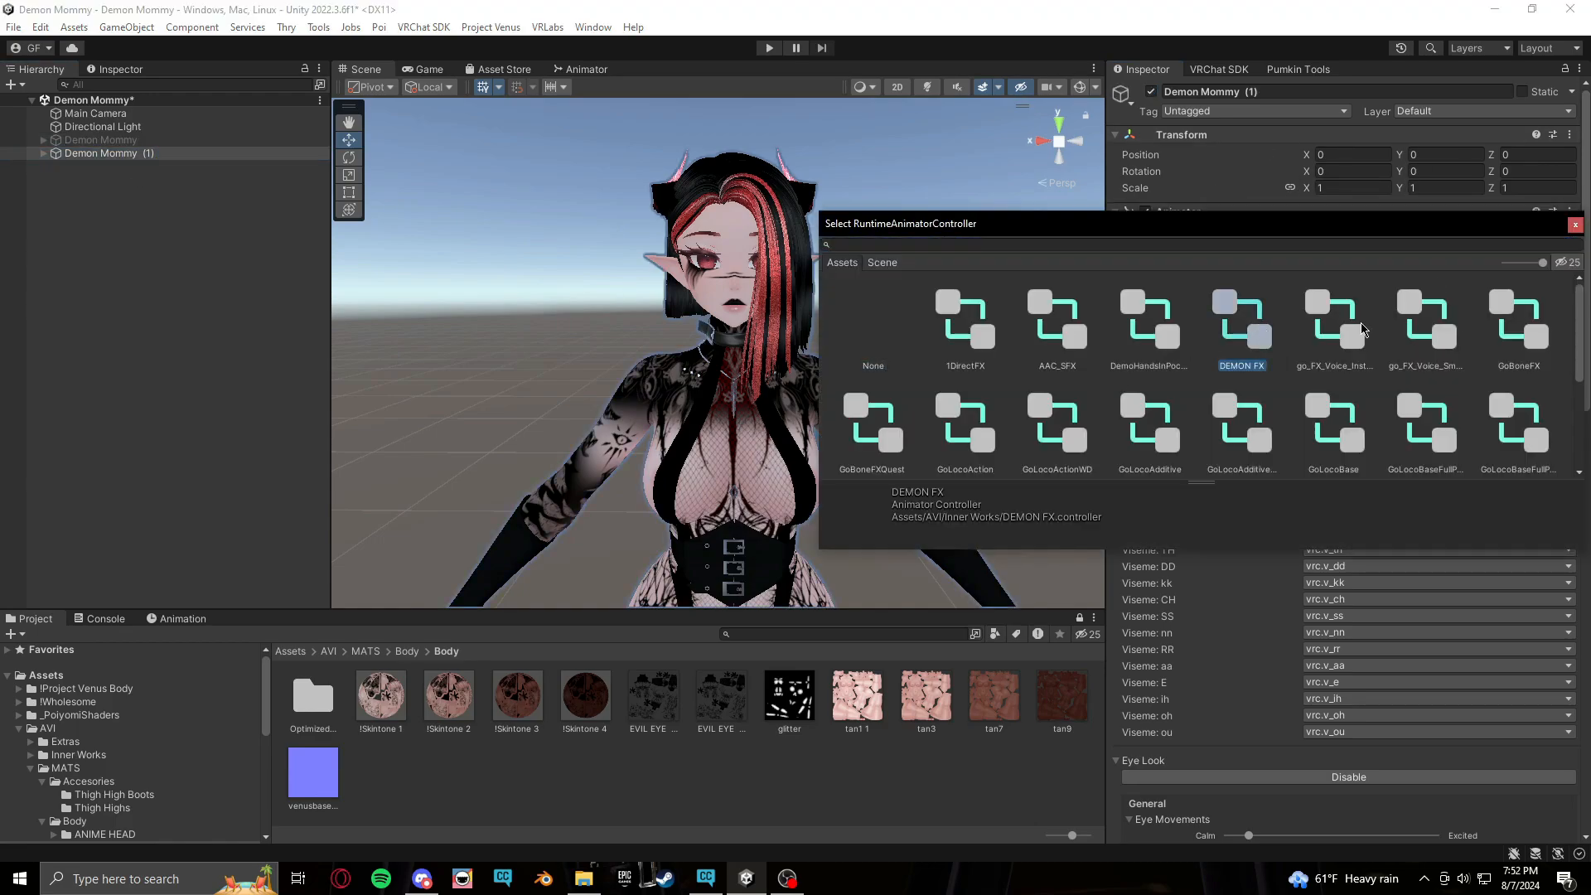
{"action": "left_click", "coordinate": [1576, 225]}
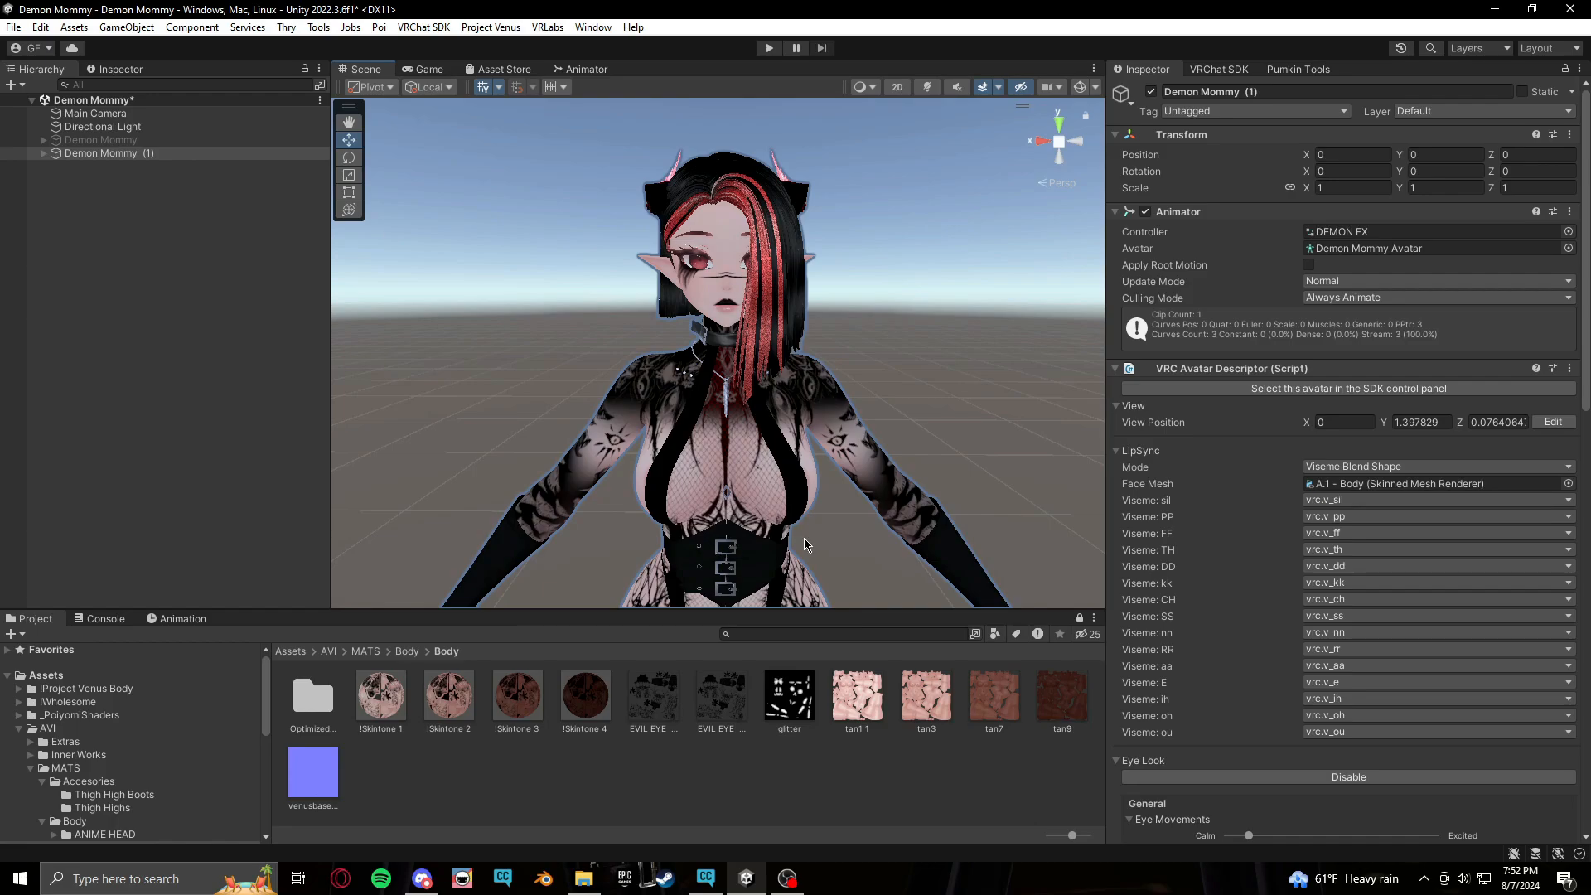
Open the Inner Works folder and review the DEMON MENUS and DEMON FX assets
{"action": "middle_click_drag", "start_coordinate": [832, 538], "coordinate": [838, 492]}
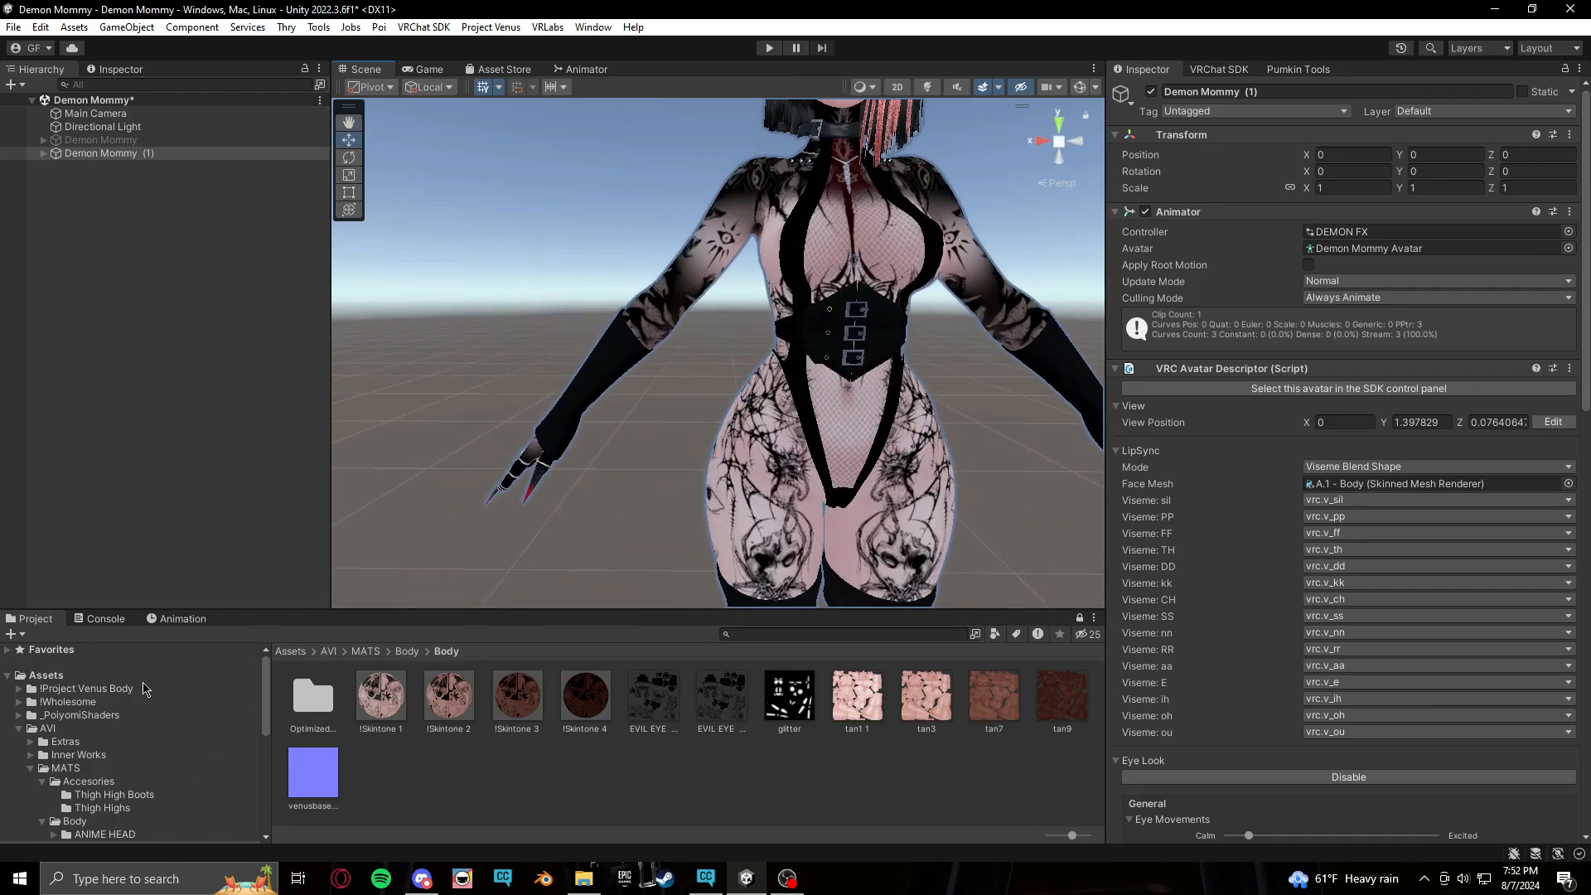
{"action": "left_click", "coordinate": [178, 619]}
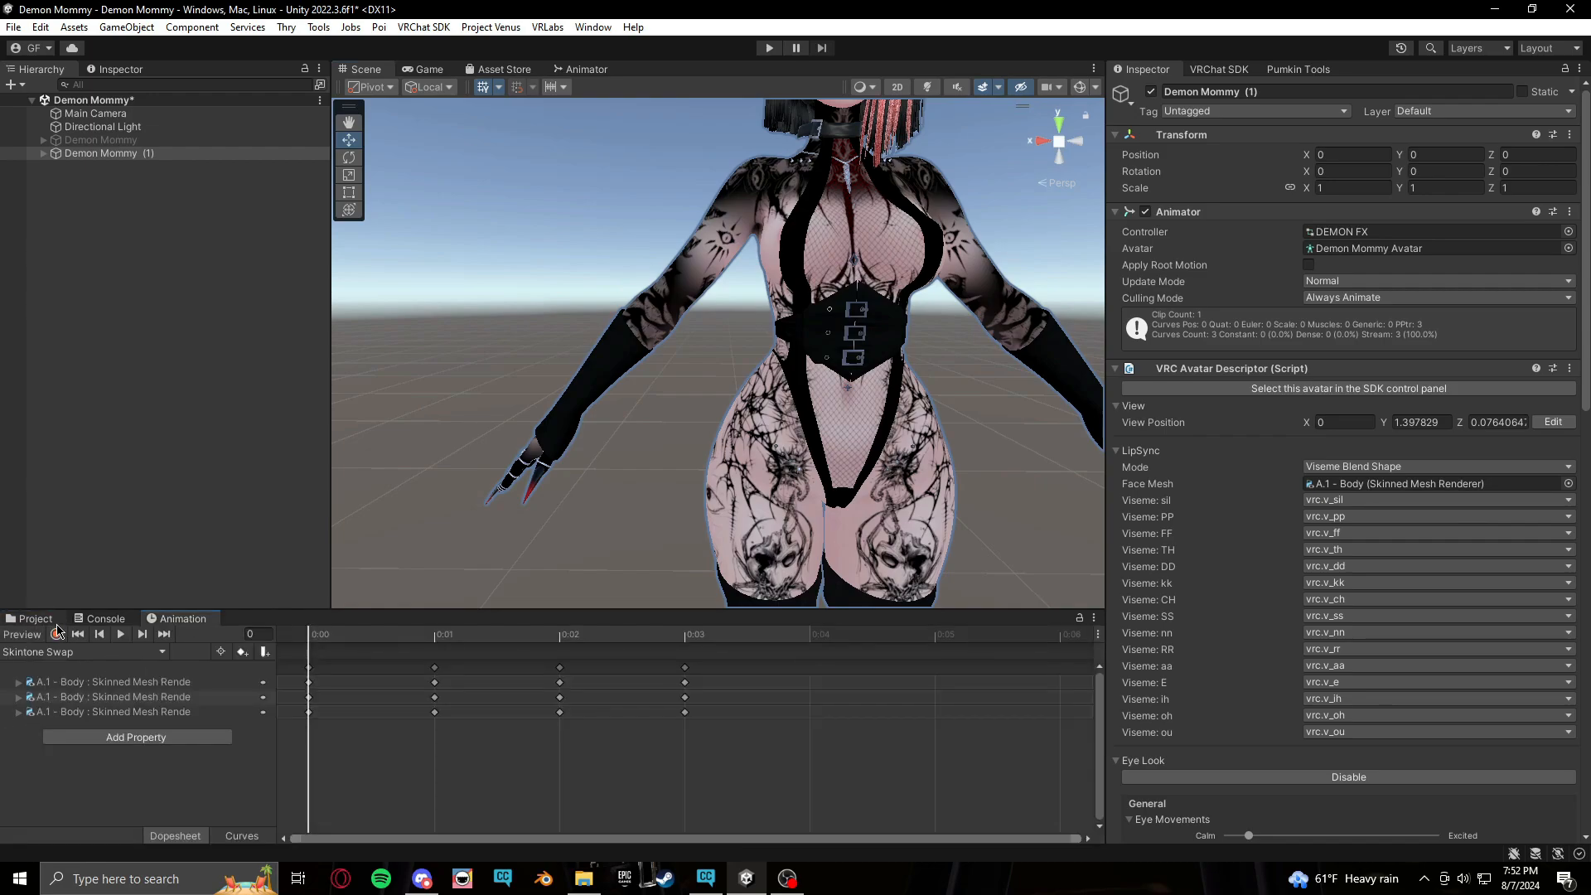
{"action": "left_click", "coordinate": [31, 619]}
{"action": "scroll", "coordinate": [105, 761], "scroll_direction": "down", "scroll_amount": 2}
{"action": "scroll", "coordinate": [105, 760], "scroll_direction": "up", "scroll_amount": 2}
{"action": "left_click", "coordinate": [79, 755]}
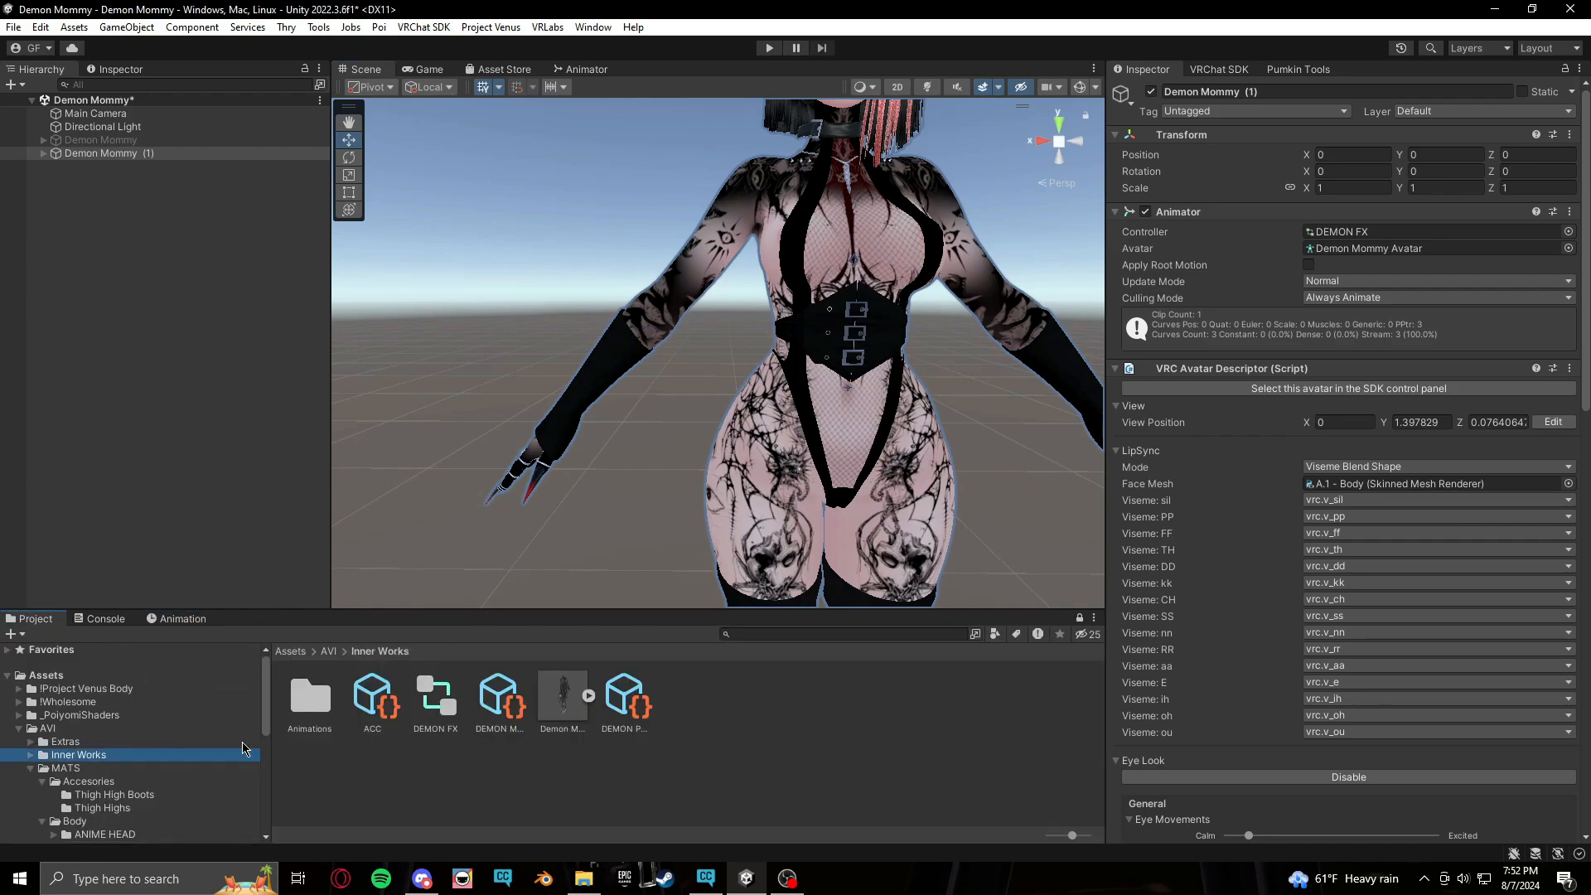
{"action": "left_click", "coordinate": [498, 698]}
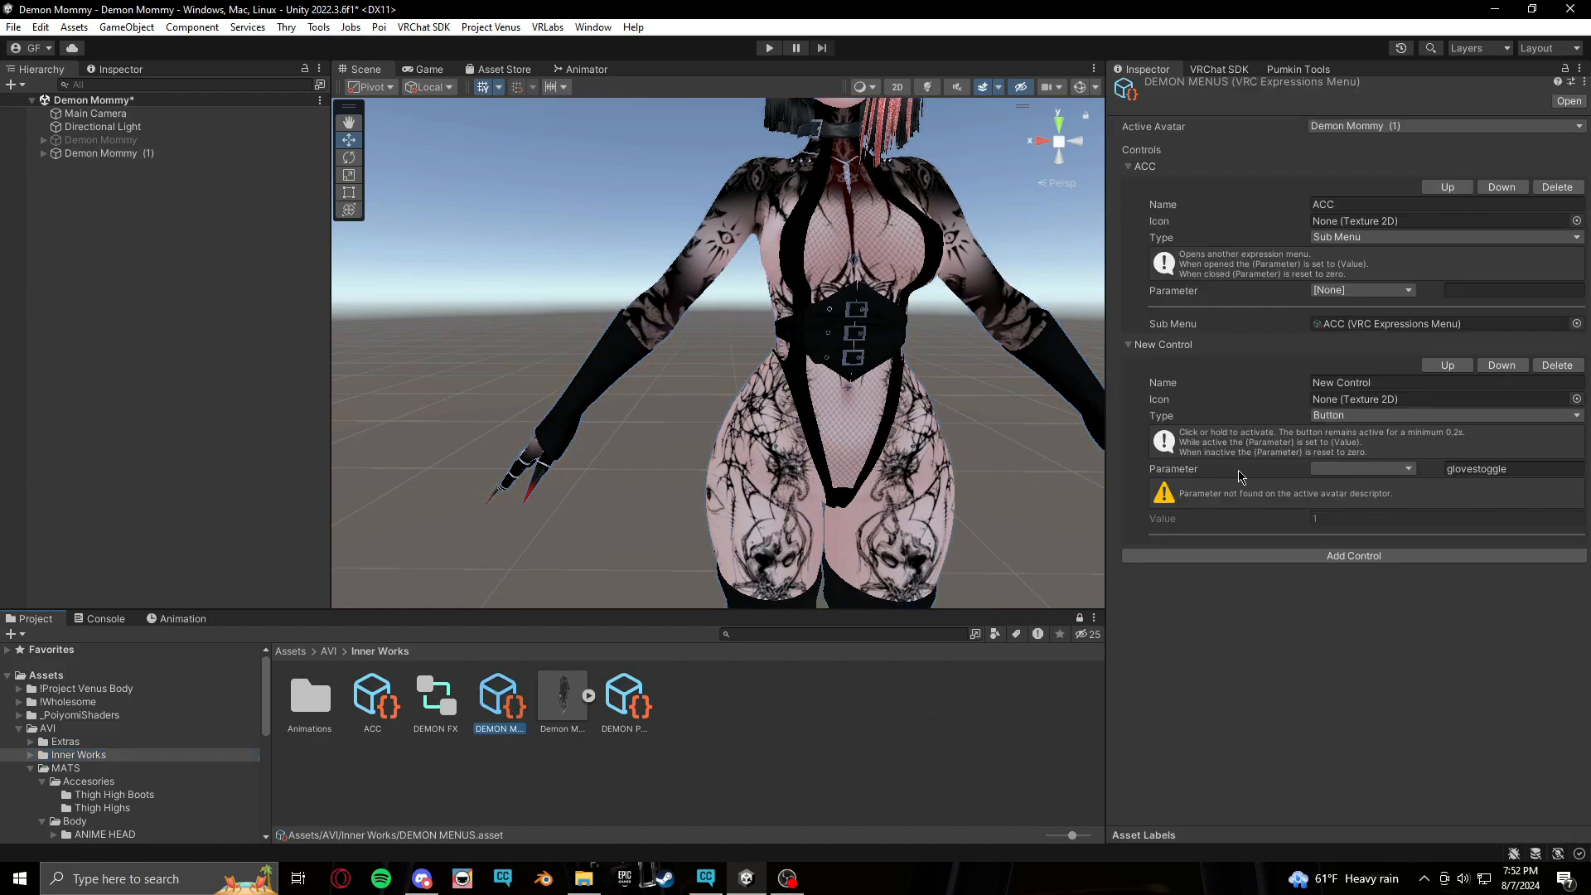
{"action": "left_click", "coordinate": [434, 701]}
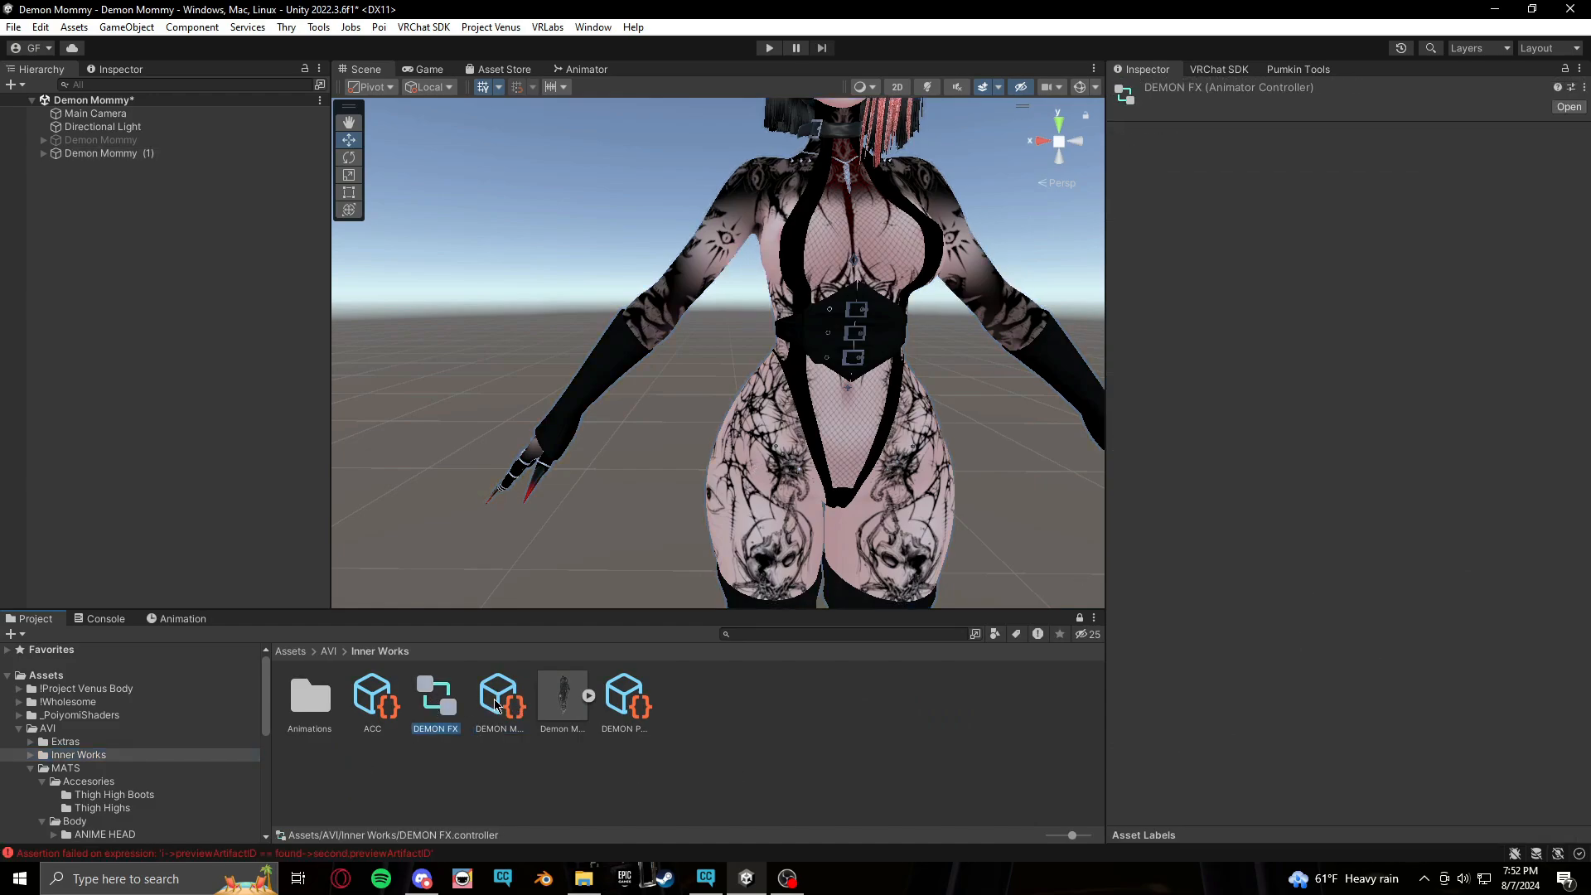
Delete the glovestoggle parameter from the DEMON PARAMS expression parameters
{"action": "left_click", "coordinate": [643, 726]}
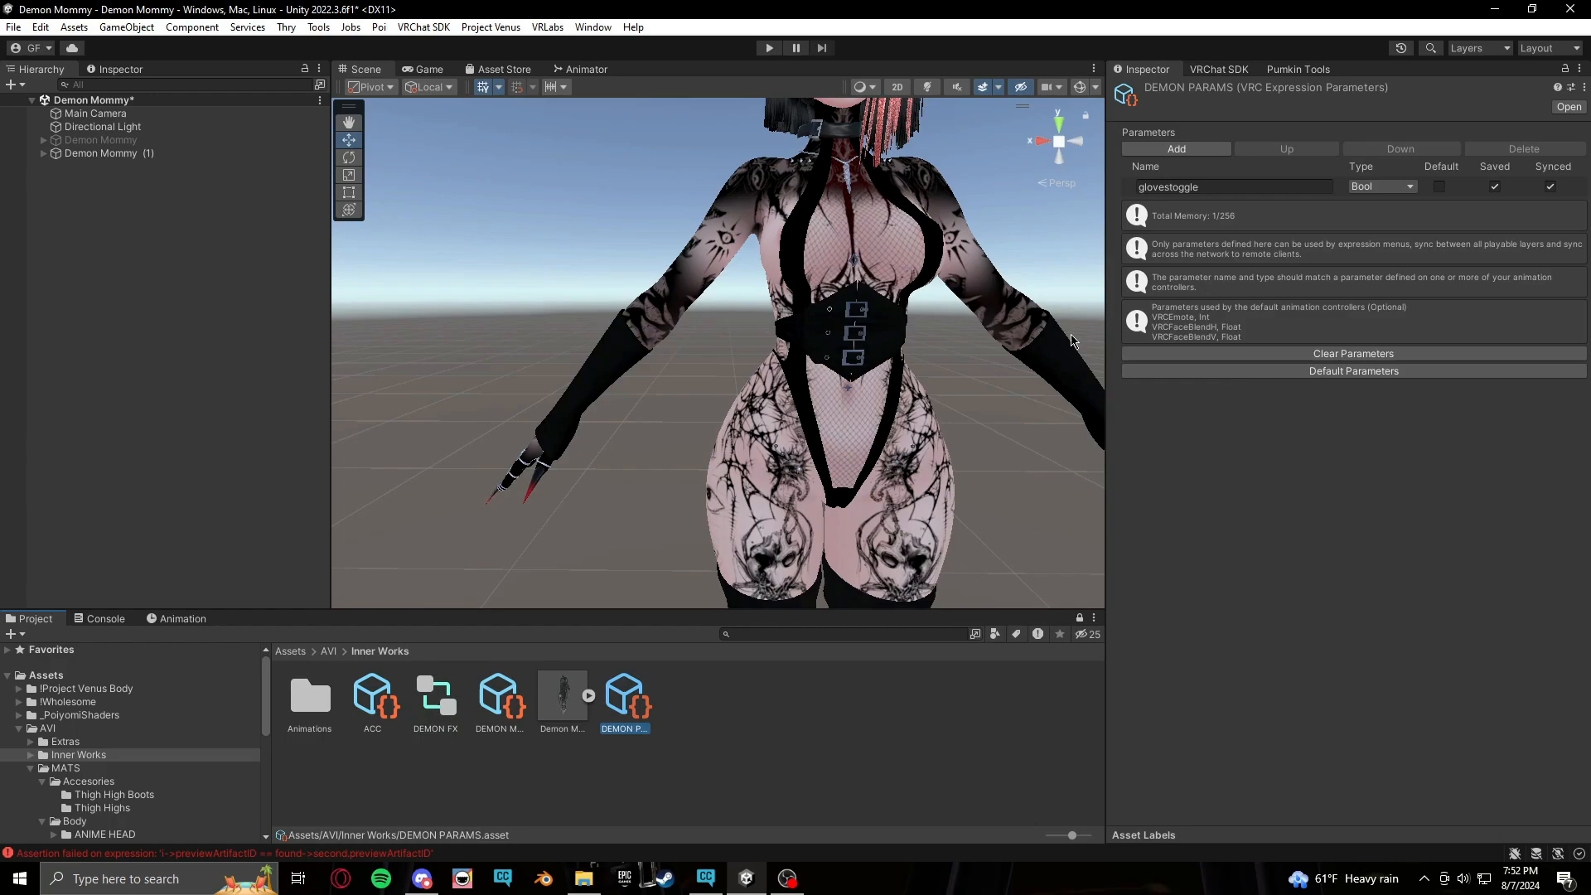
{"action": "right_click", "coordinate": [1342, 186]}
{"action": "left_click", "coordinate": [1415, 195]}
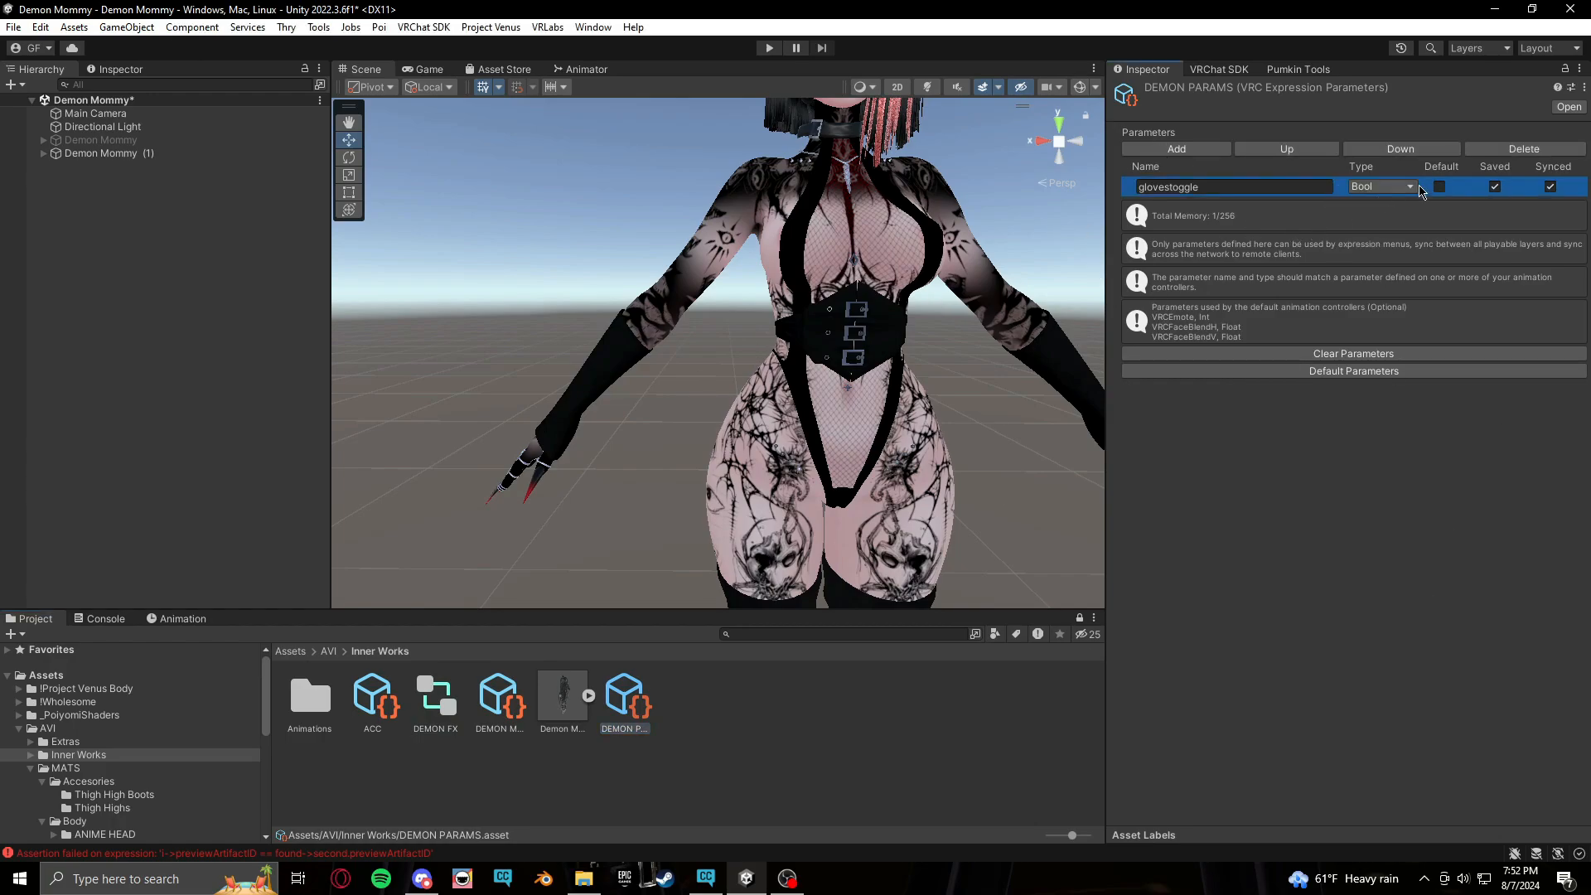
{"action": "left_click", "coordinate": [1524, 149]}
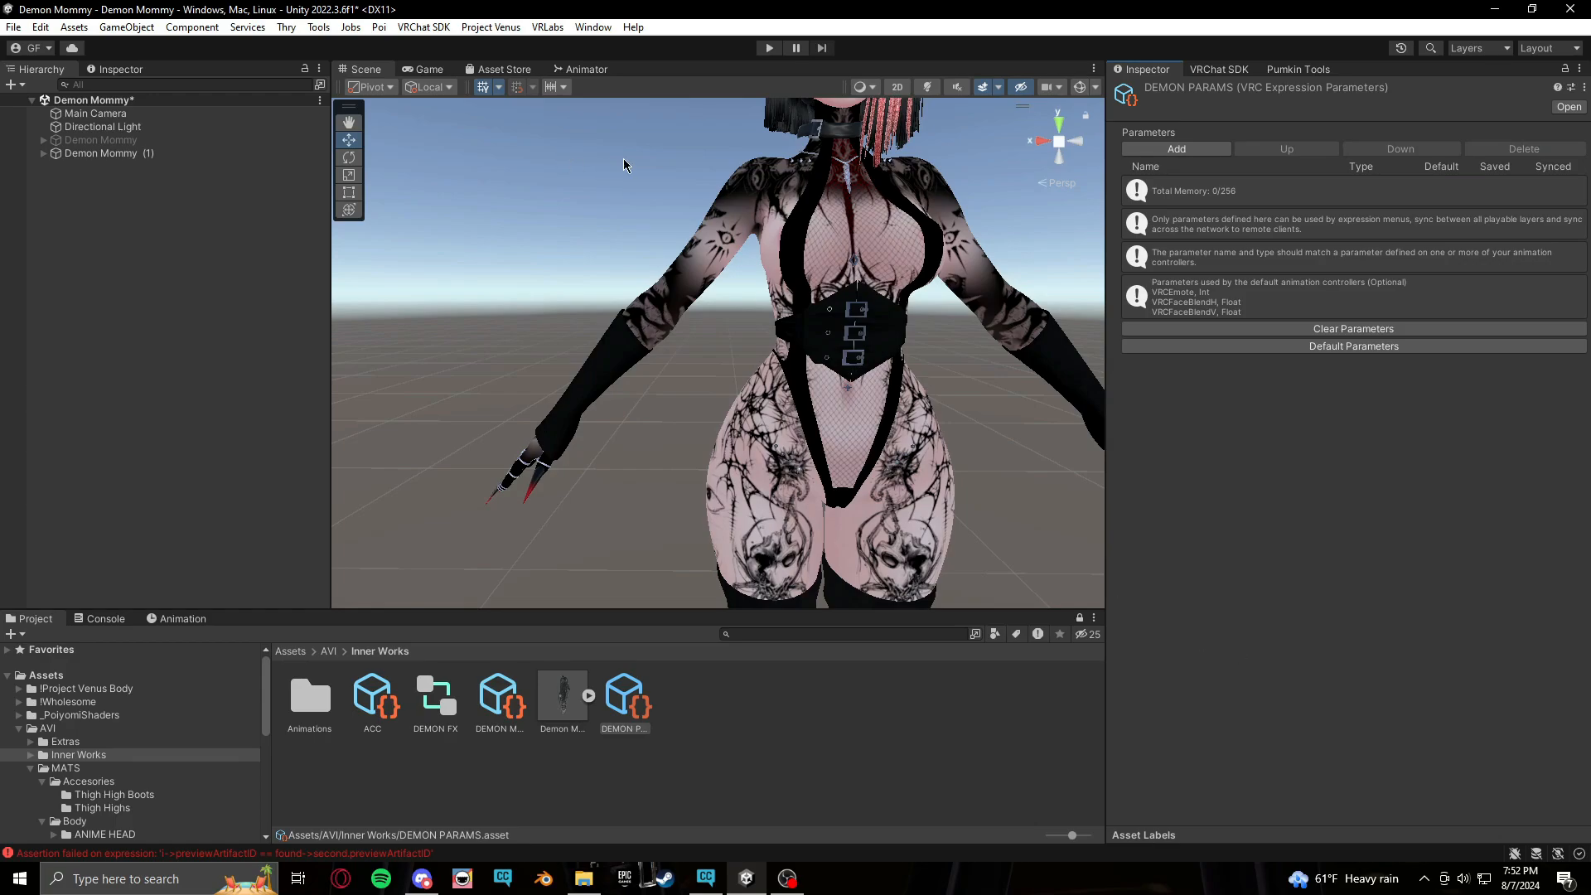
Create a new animation clip named Jeans ON in the Animations/Clothes T folder for Demon Mommy (1)
{"action": "middle_click_drag", "start_coordinate": [711, 349], "coordinate": [686, 392]}
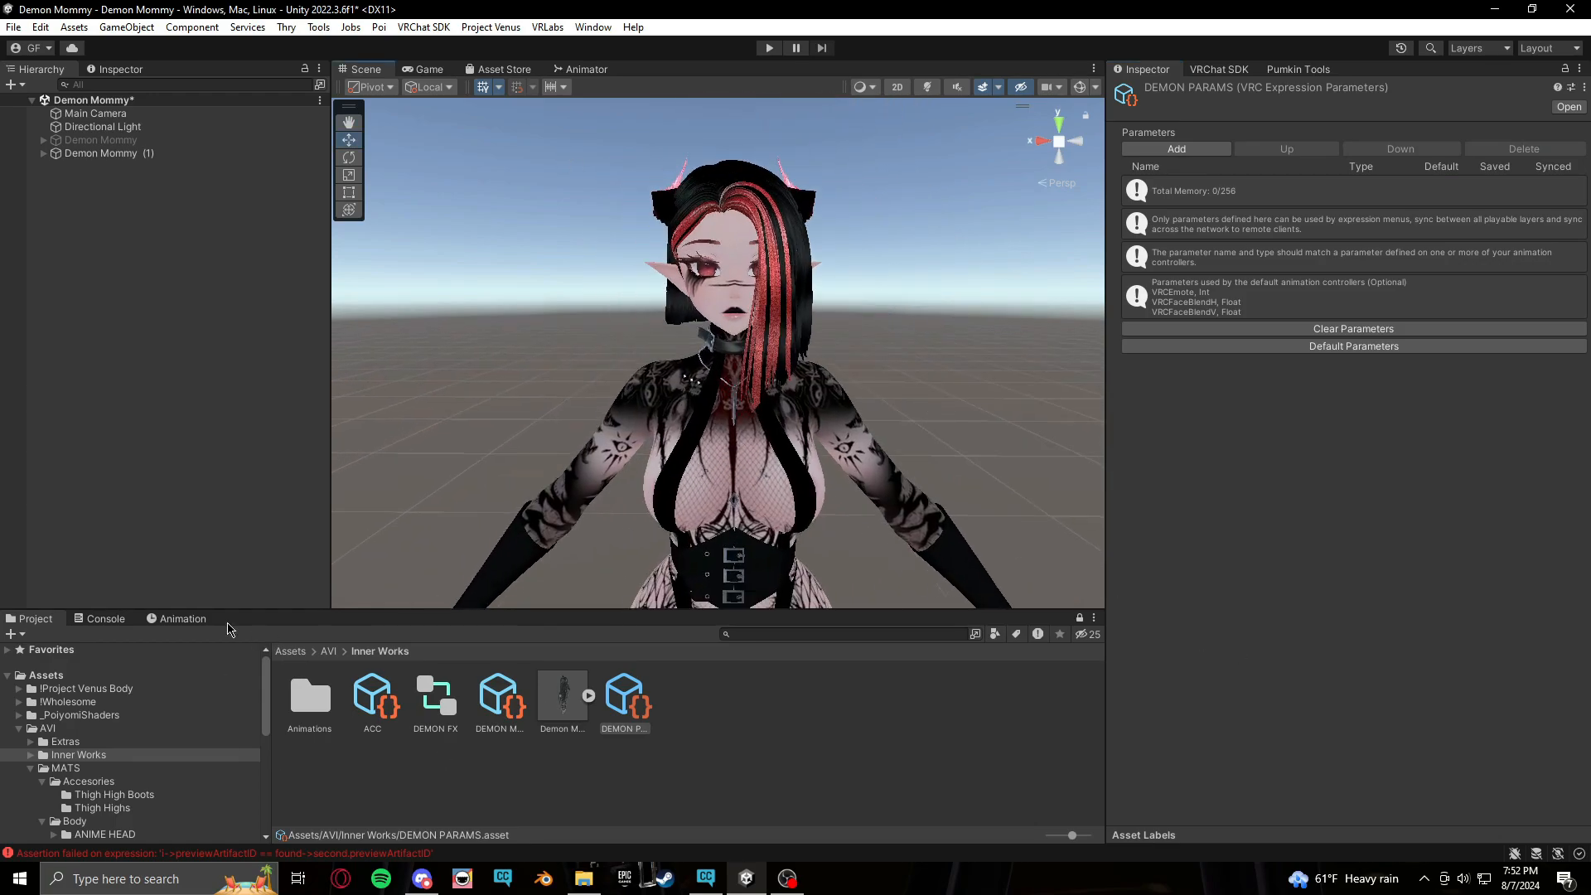
{"action": "left_click", "coordinate": [199, 619]}
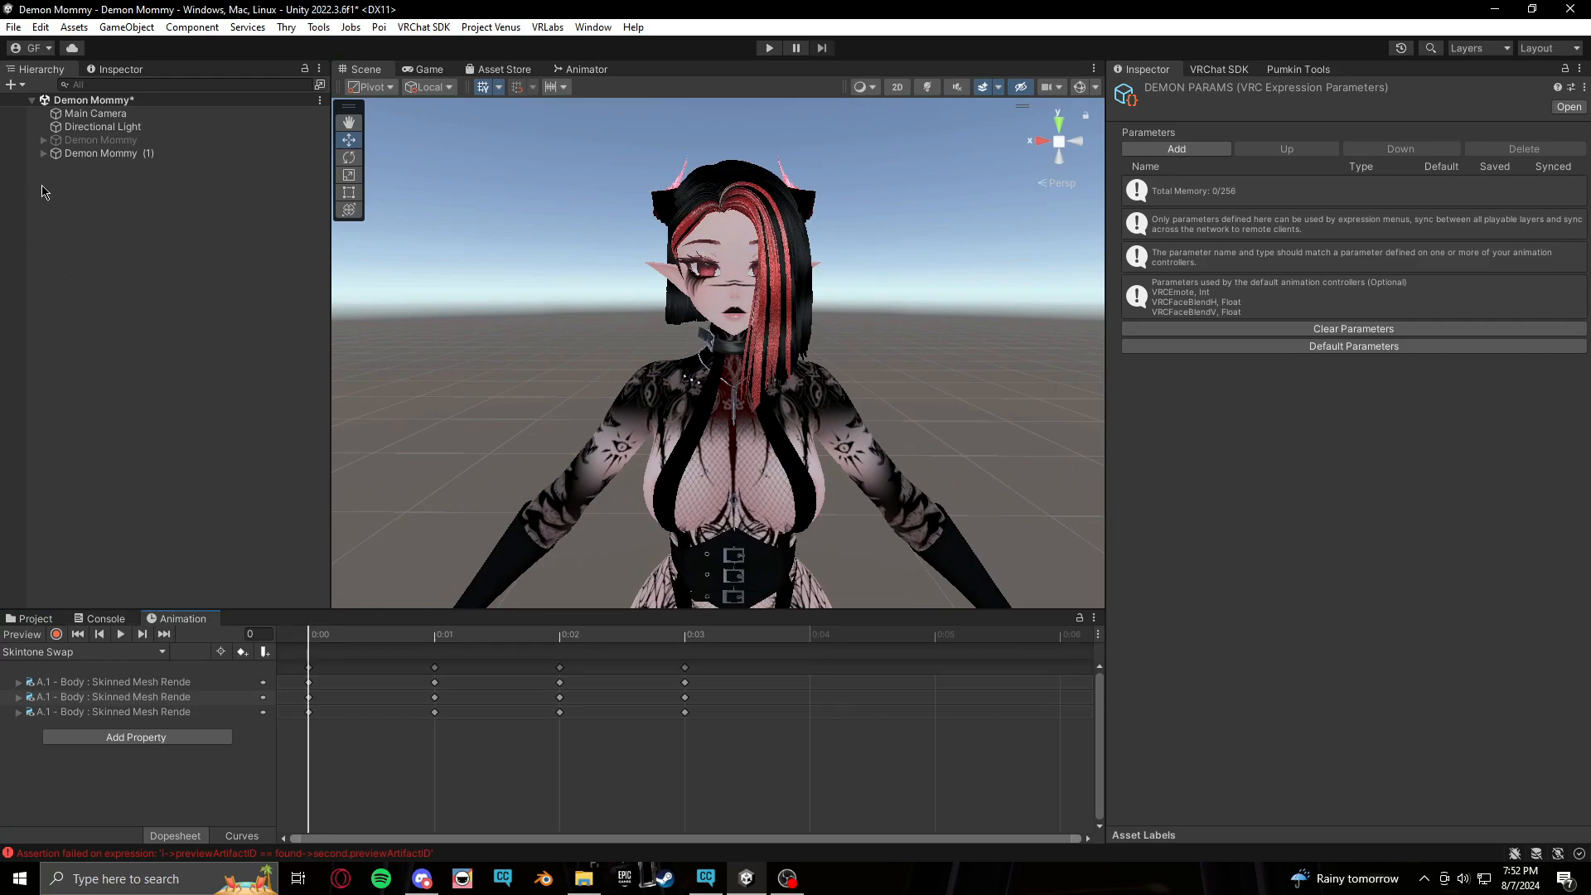
{"action": "left_click", "coordinate": [43, 153]}
{"action": "scroll", "coordinate": [157, 394], "scroll_direction": "down", "scroll_amount": 2}
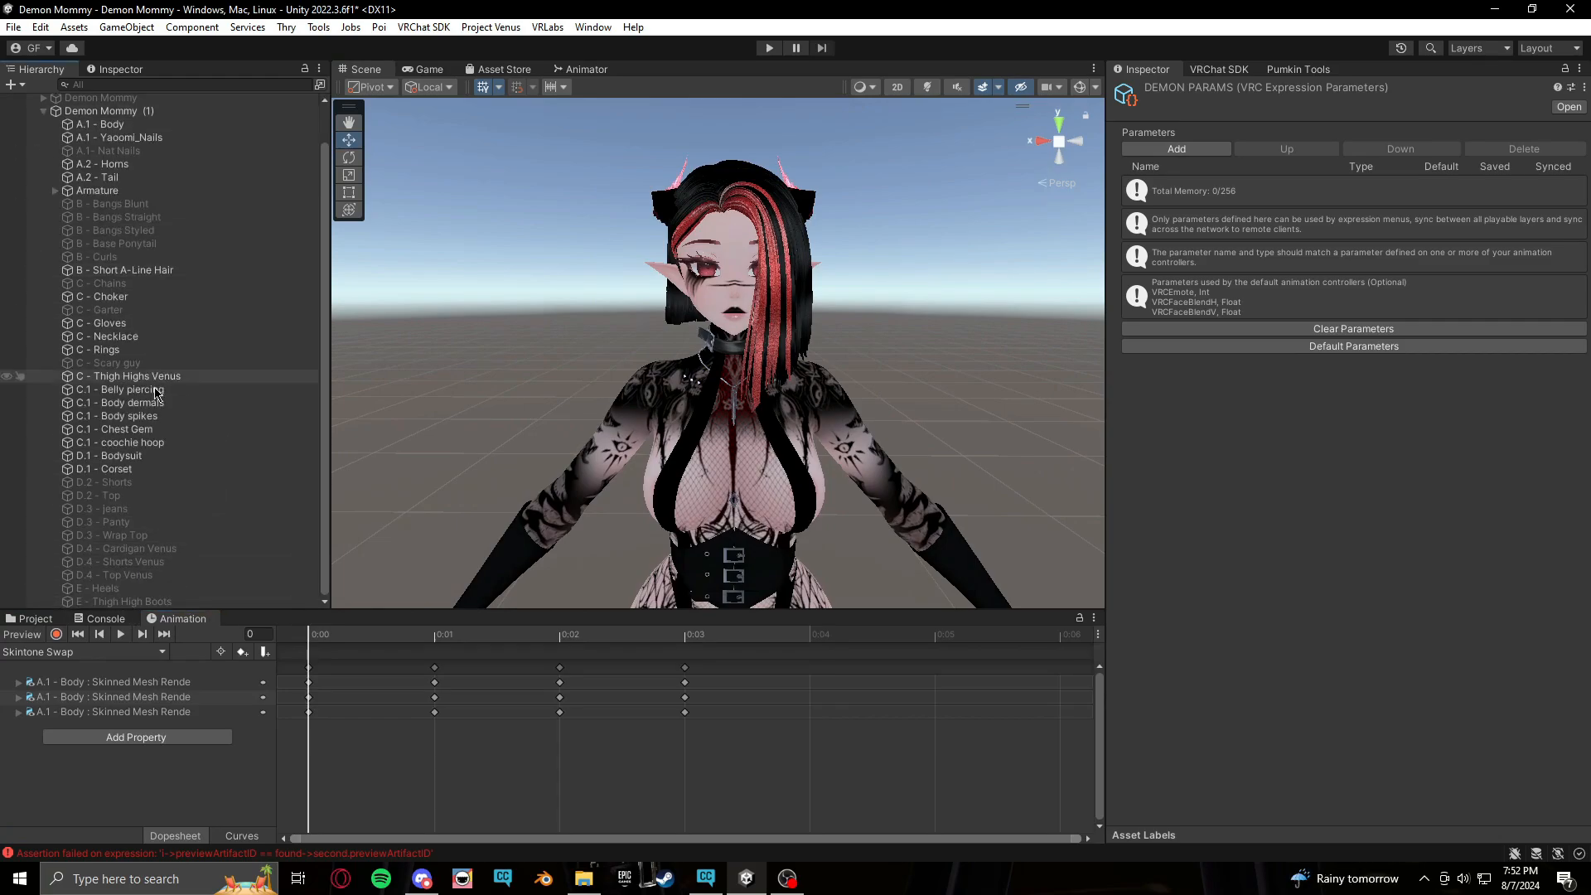
{"action": "left_click", "coordinate": [145, 653]}
{"action": "left_click", "coordinate": [58, 693]}
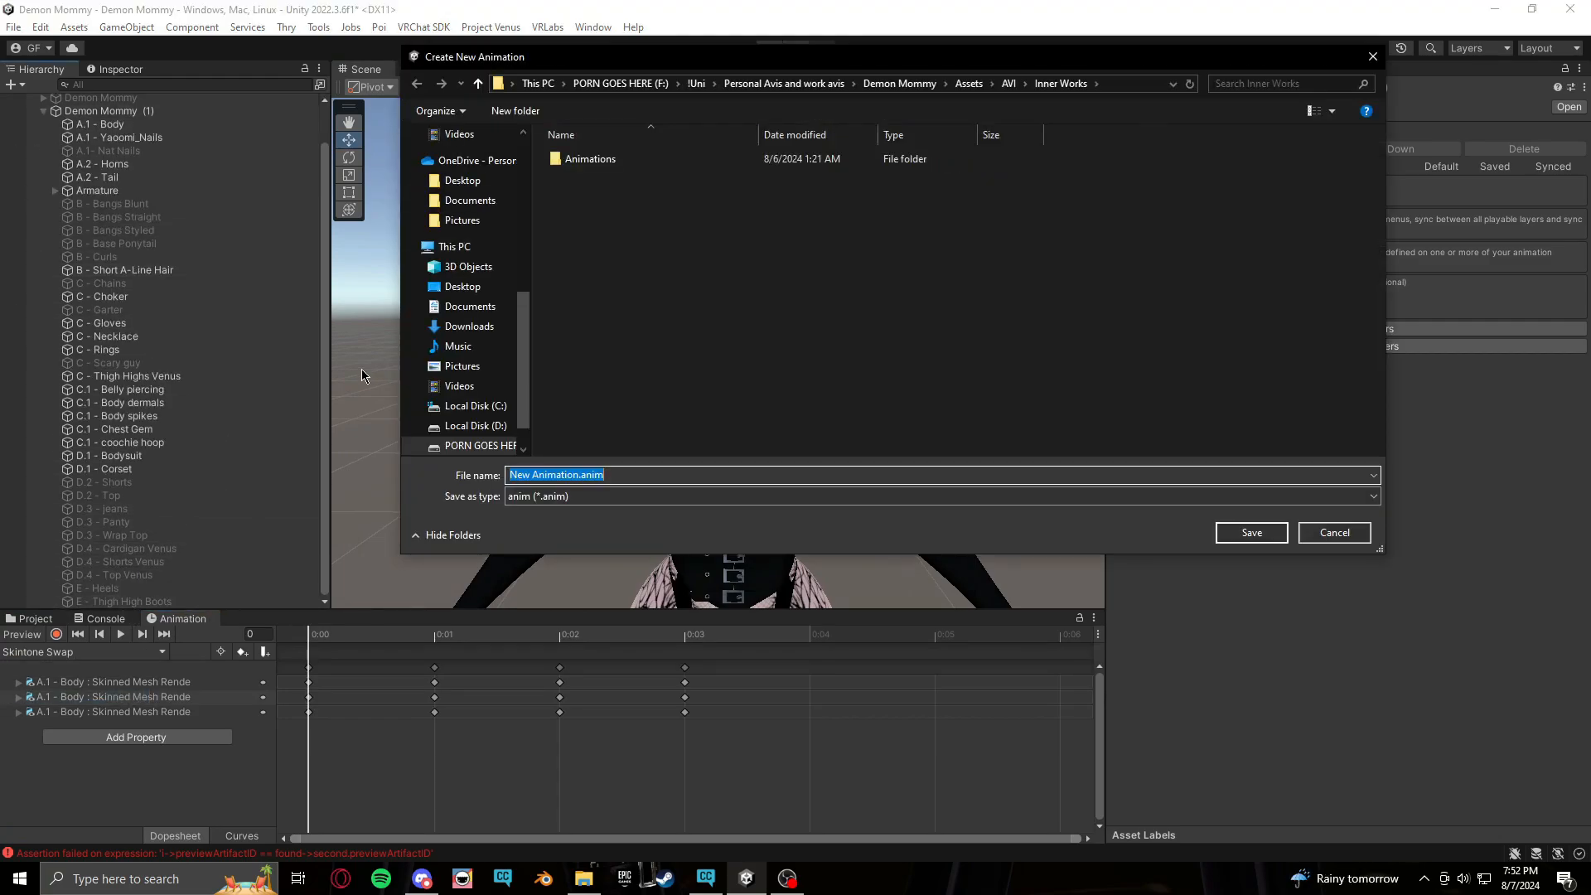
{"action": "double_click", "coordinate": [779, 159]}
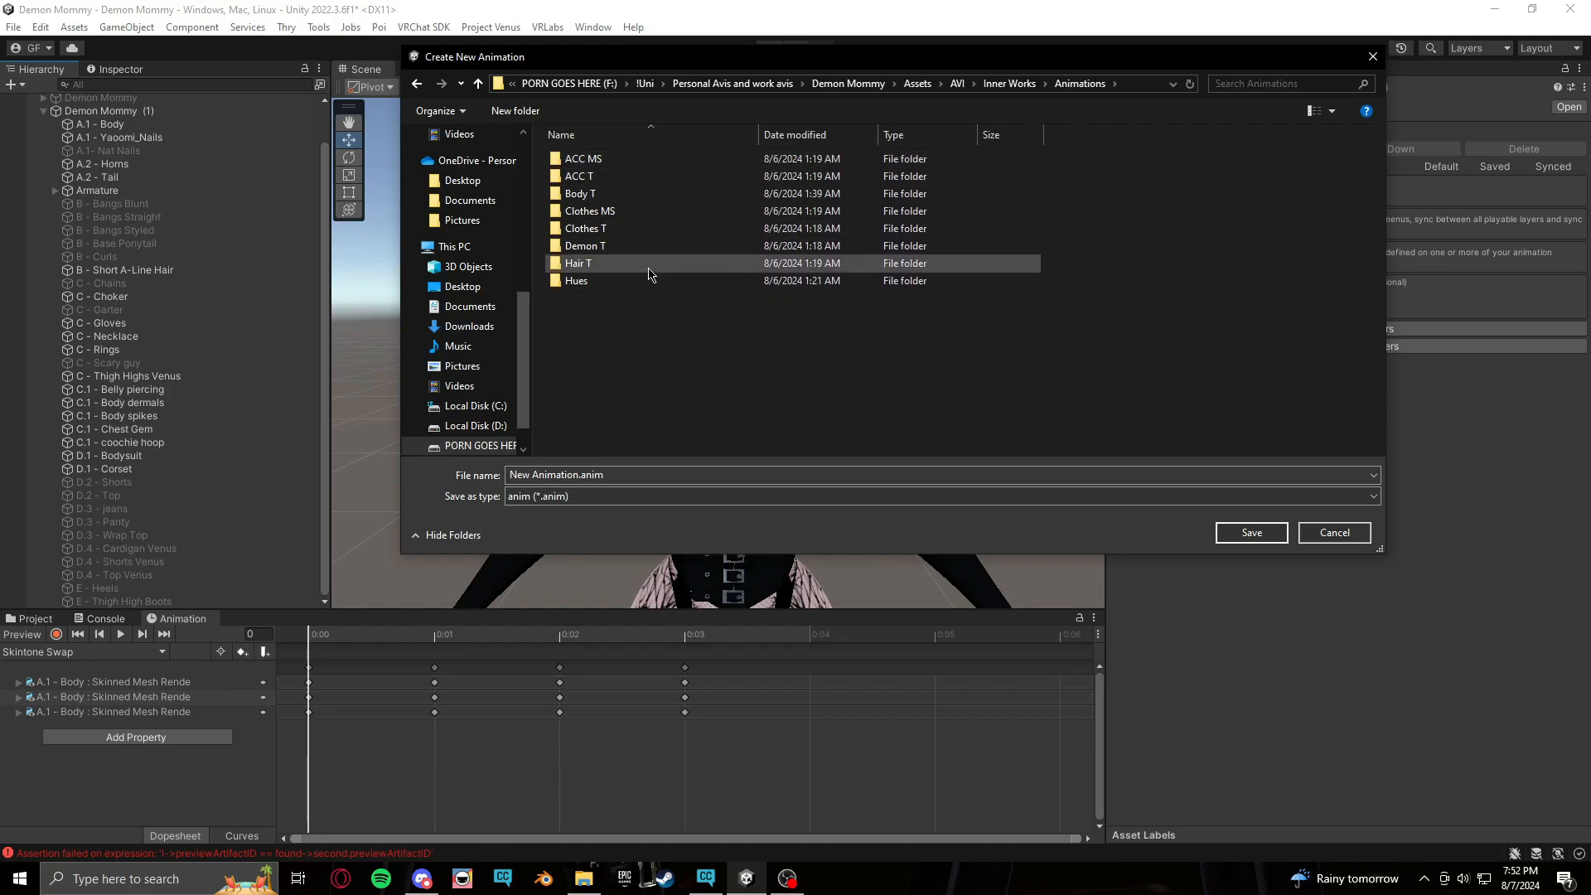
{"action": "double_click", "coordinate": [609, 232]}
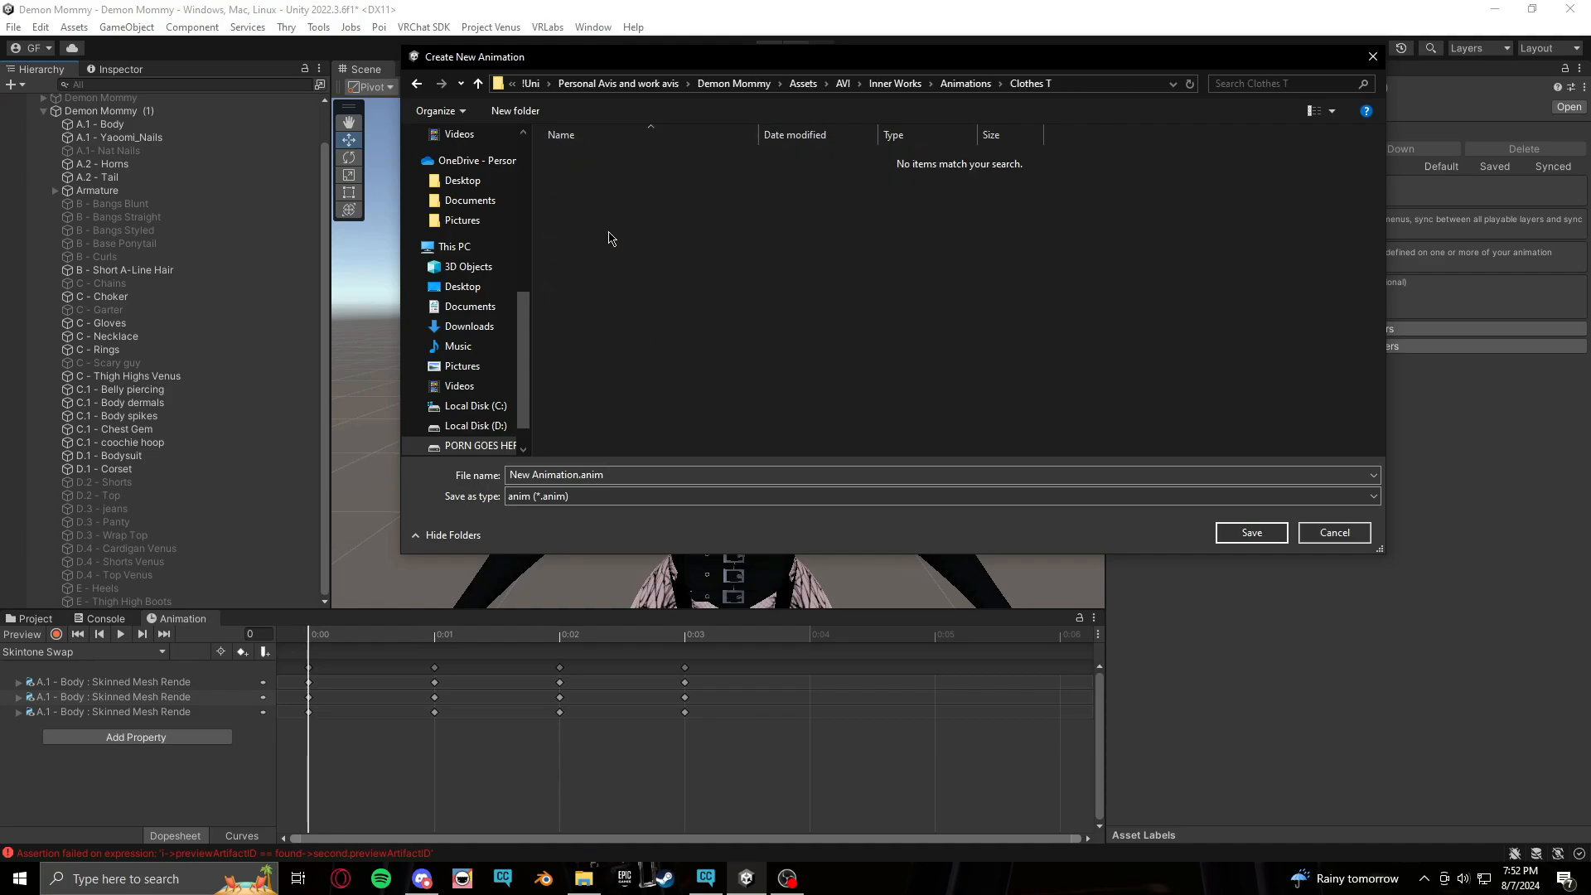
{"action": "left_click", "coordinate": [631, 476]}
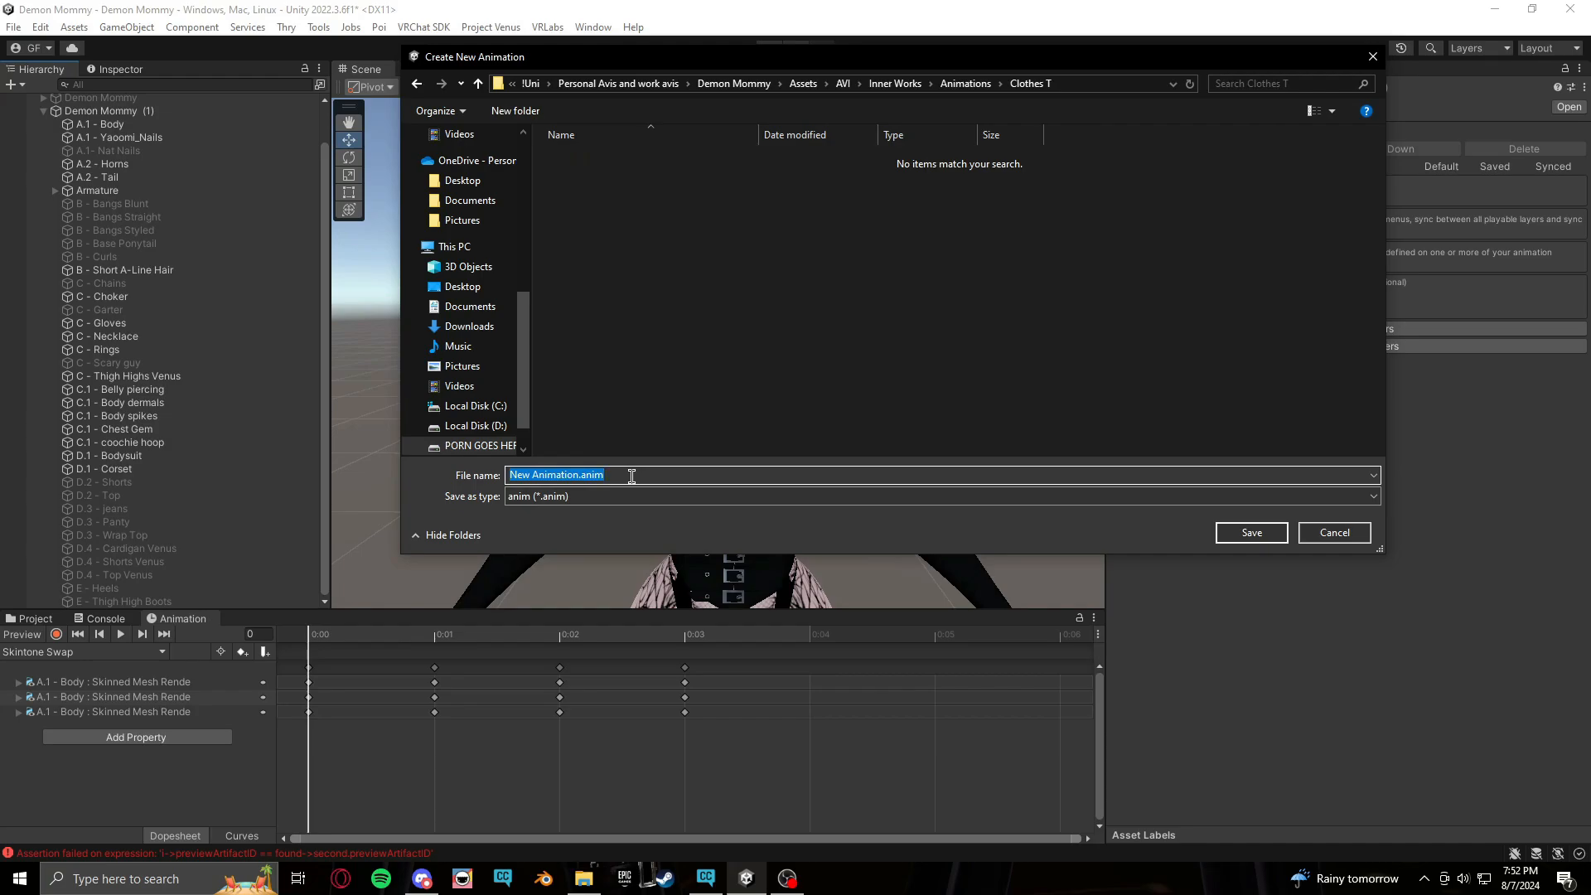
{"action": "type", "text": "Jeans ON"}
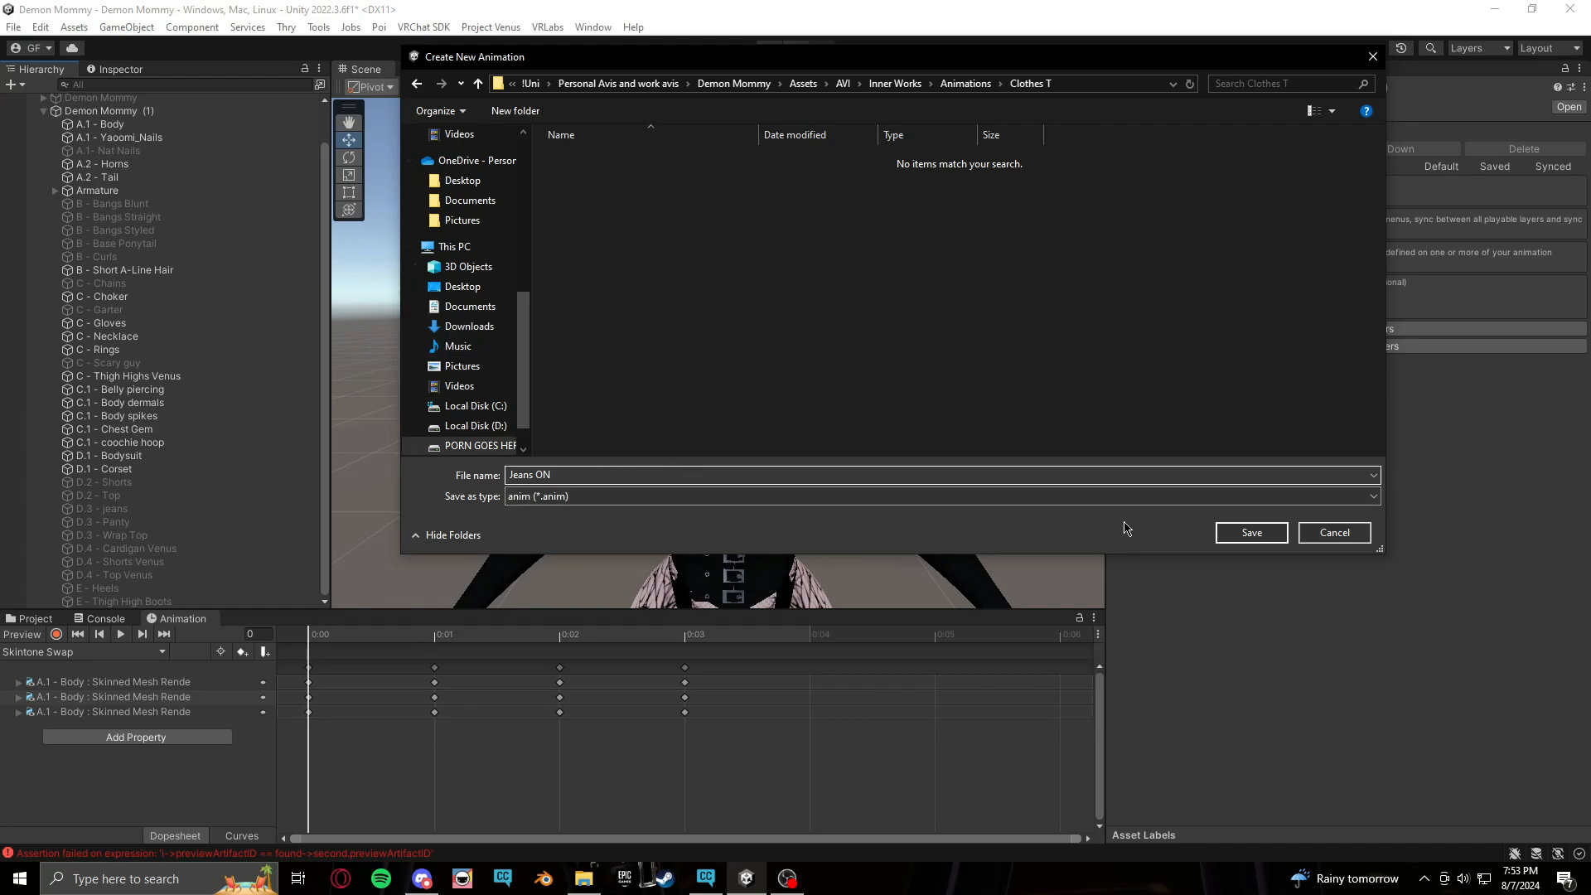
{"action": "left_click", "coordinate": [1251, 533]}
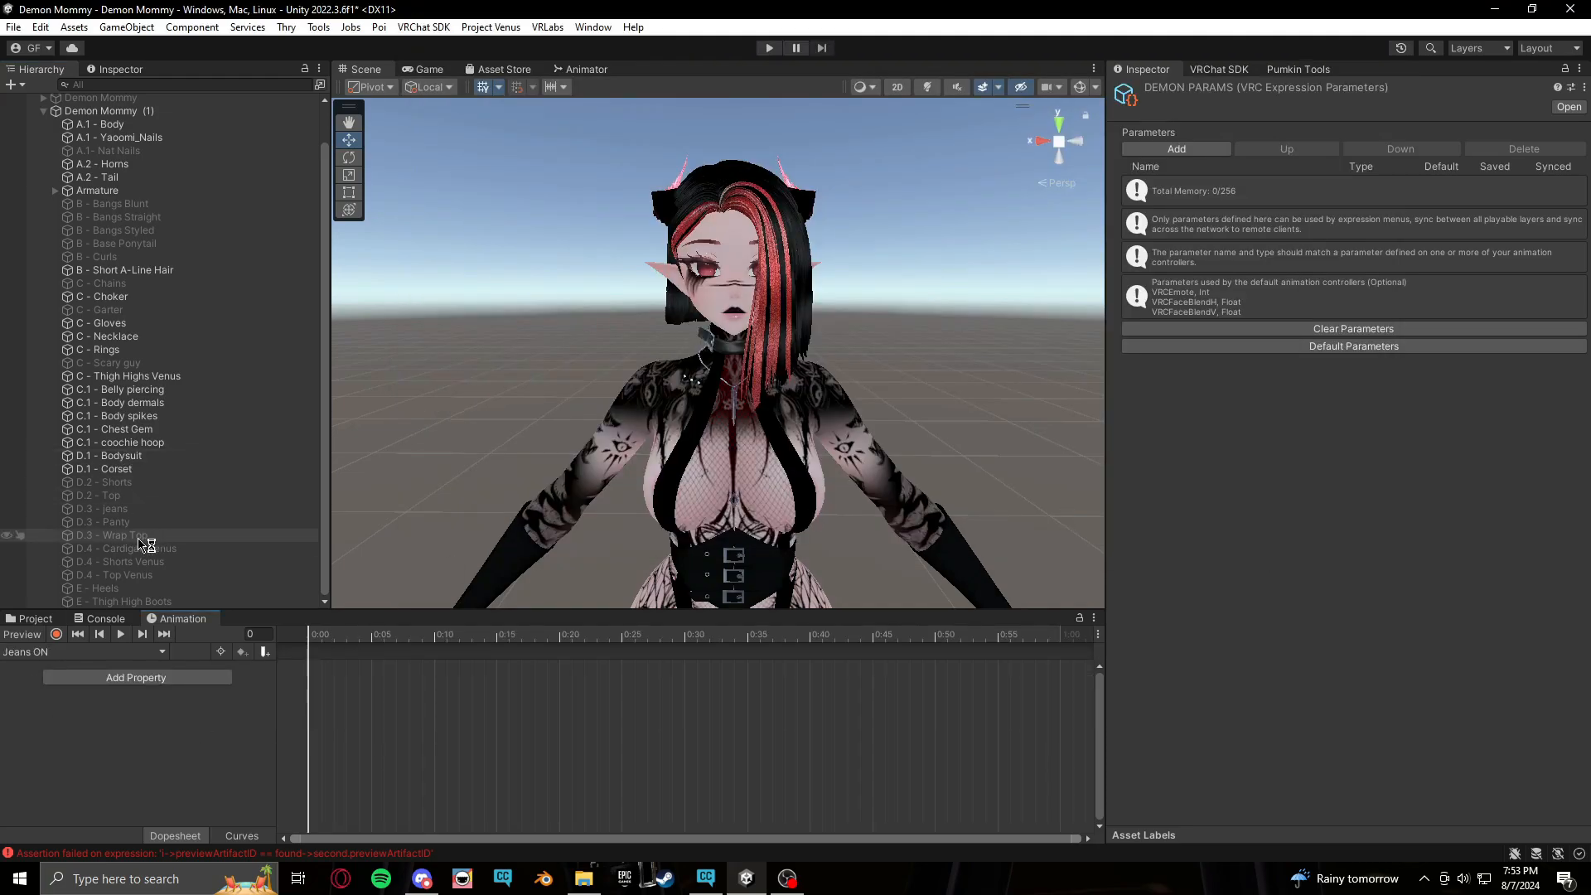
Record a keyframe in Jeans ON that sets the D.3 - jeans object active
{"action": "left_click", "coordinate": [137, 511]}
{"action": "middle_click_drag", "start_coordinate": [990, 593], "coordinate": [915, 465]}
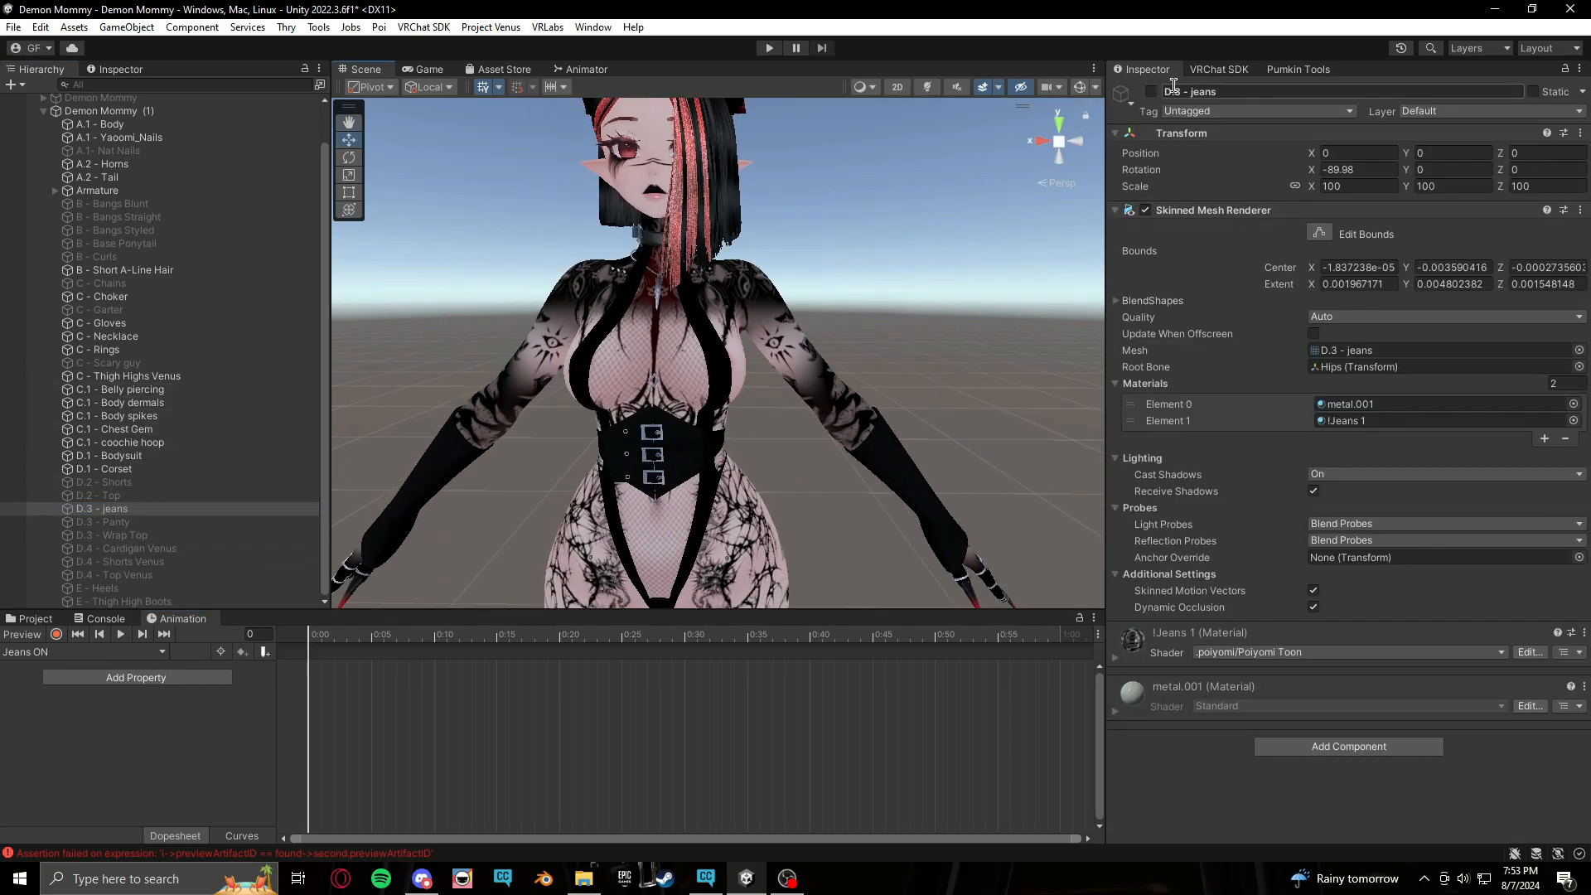
{"action": "left_click", "coordinate": [6, 510]}
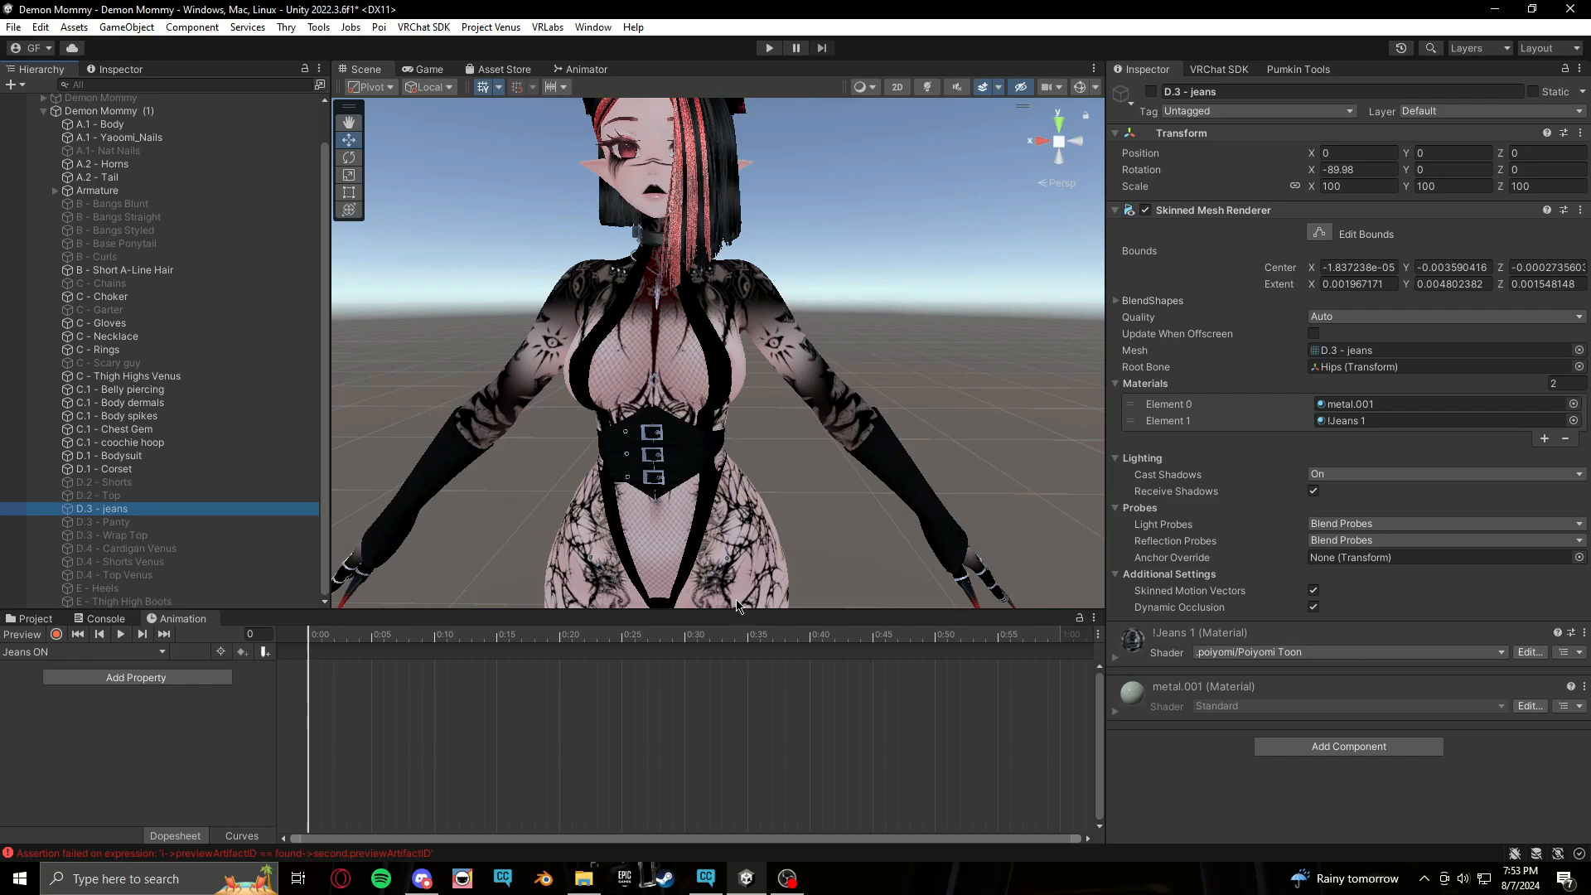
{"action": "left_click", "coordinate": [58, 634]}
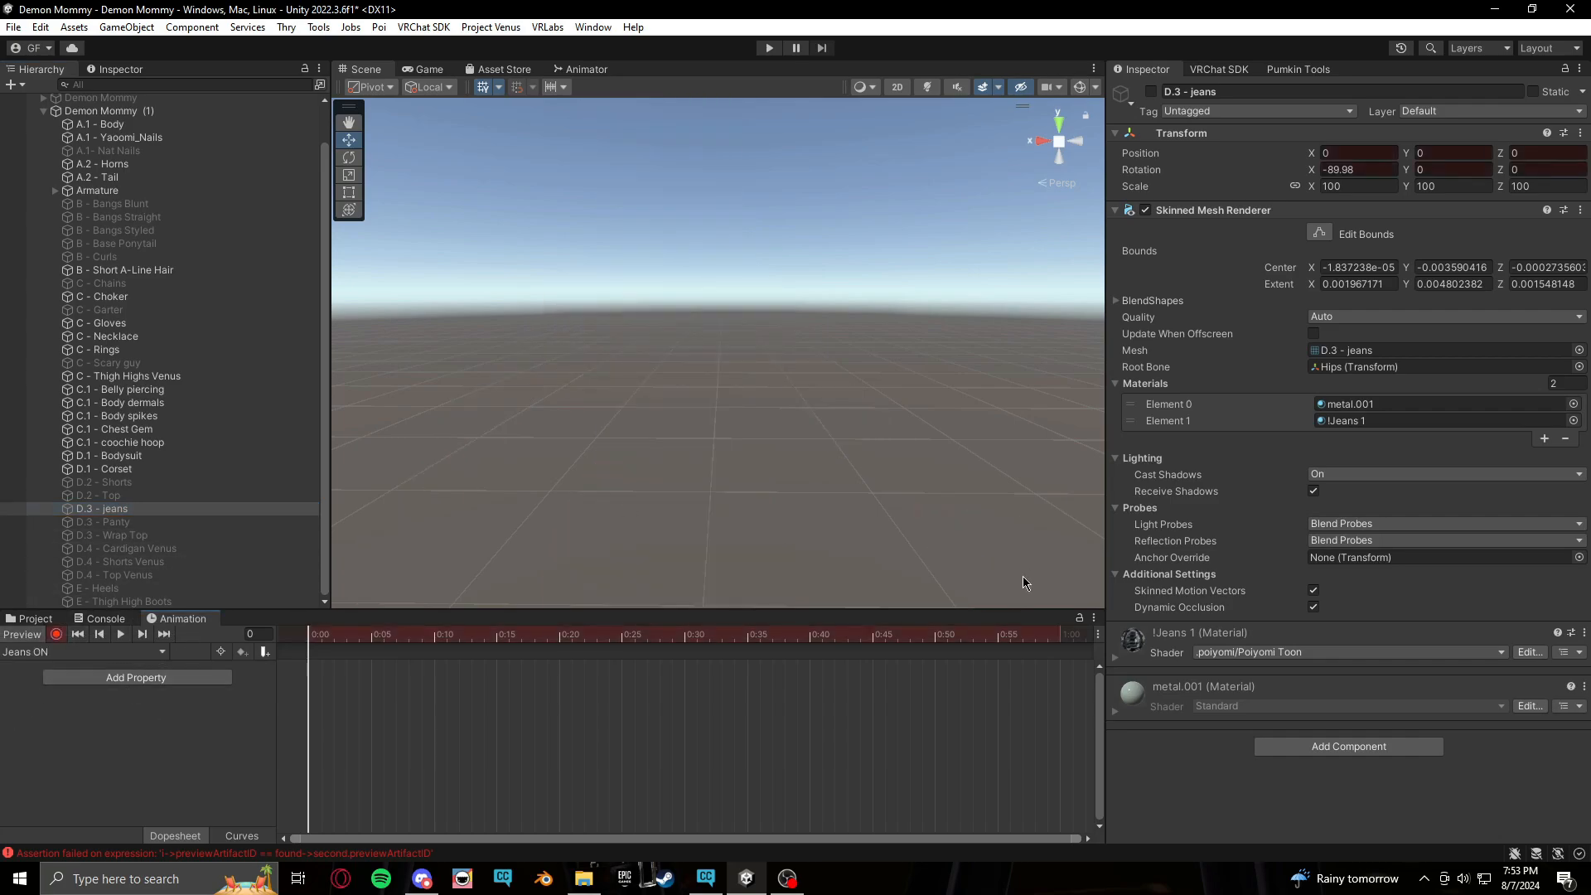
{"action": "middle_click_drag", "start_coordinate": [846, 397], "coordinate": [819, 386]}
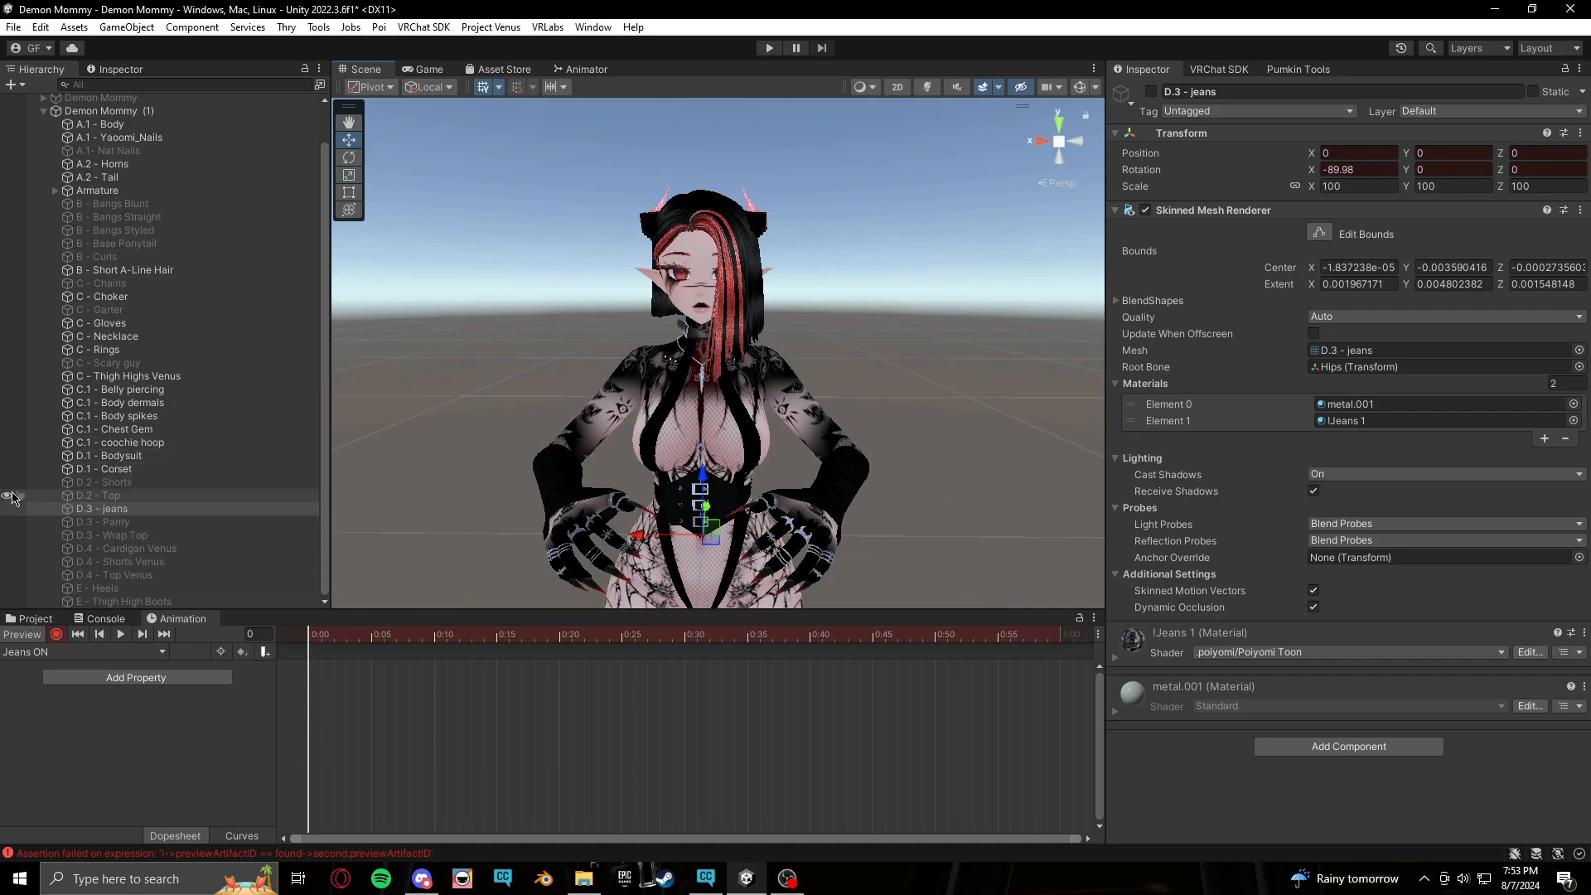
{"action": "left_click", "coordinate": [158, 509]}
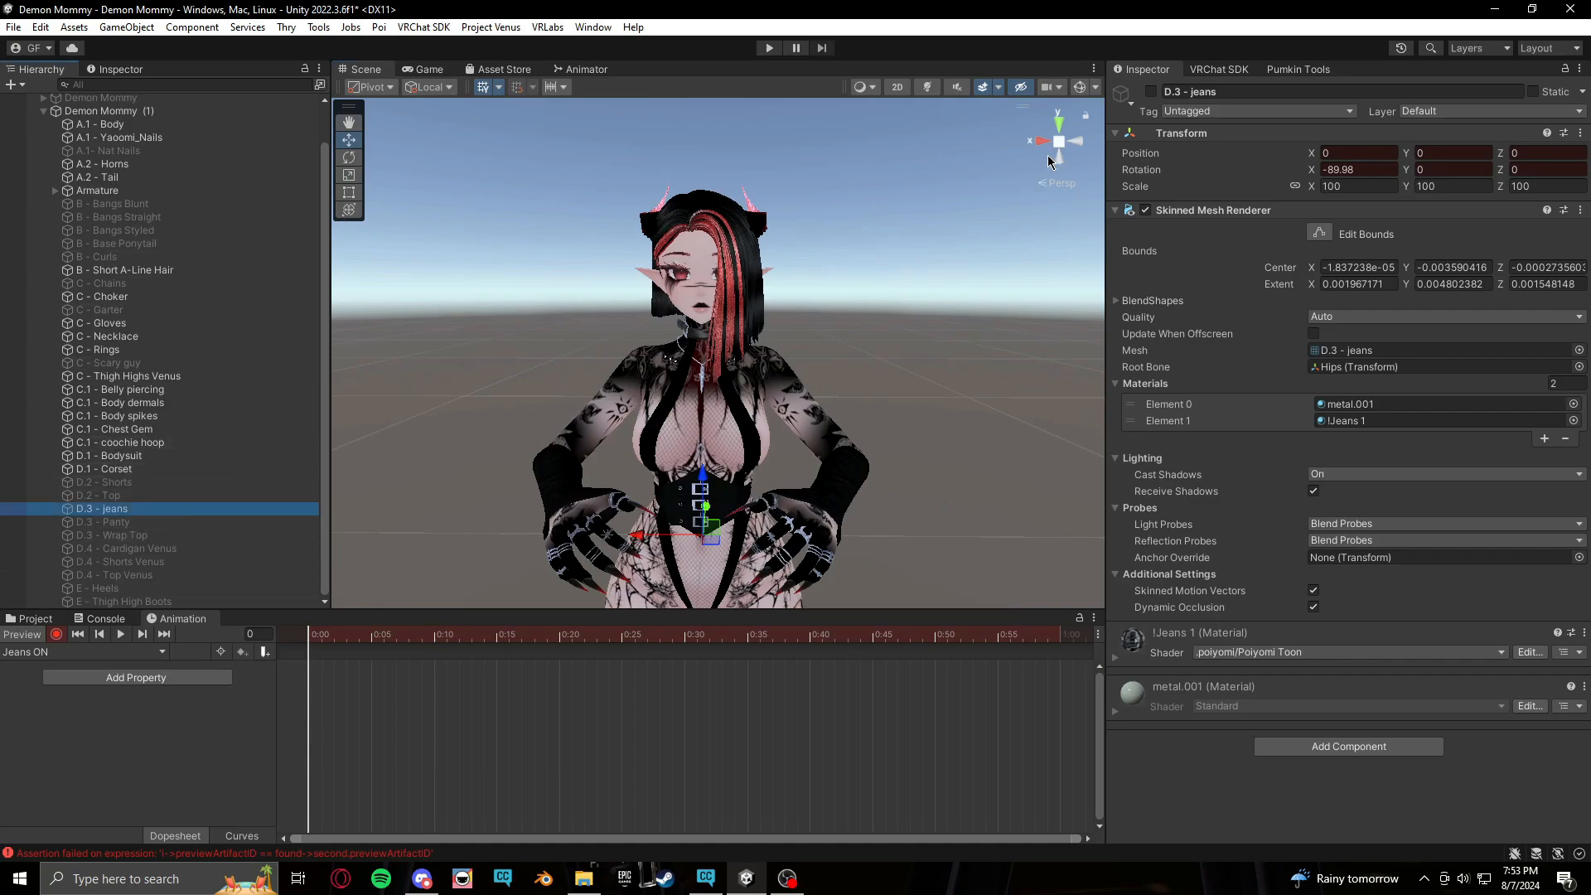
{"action": "left_click", "coordinate": [1152, 92]}
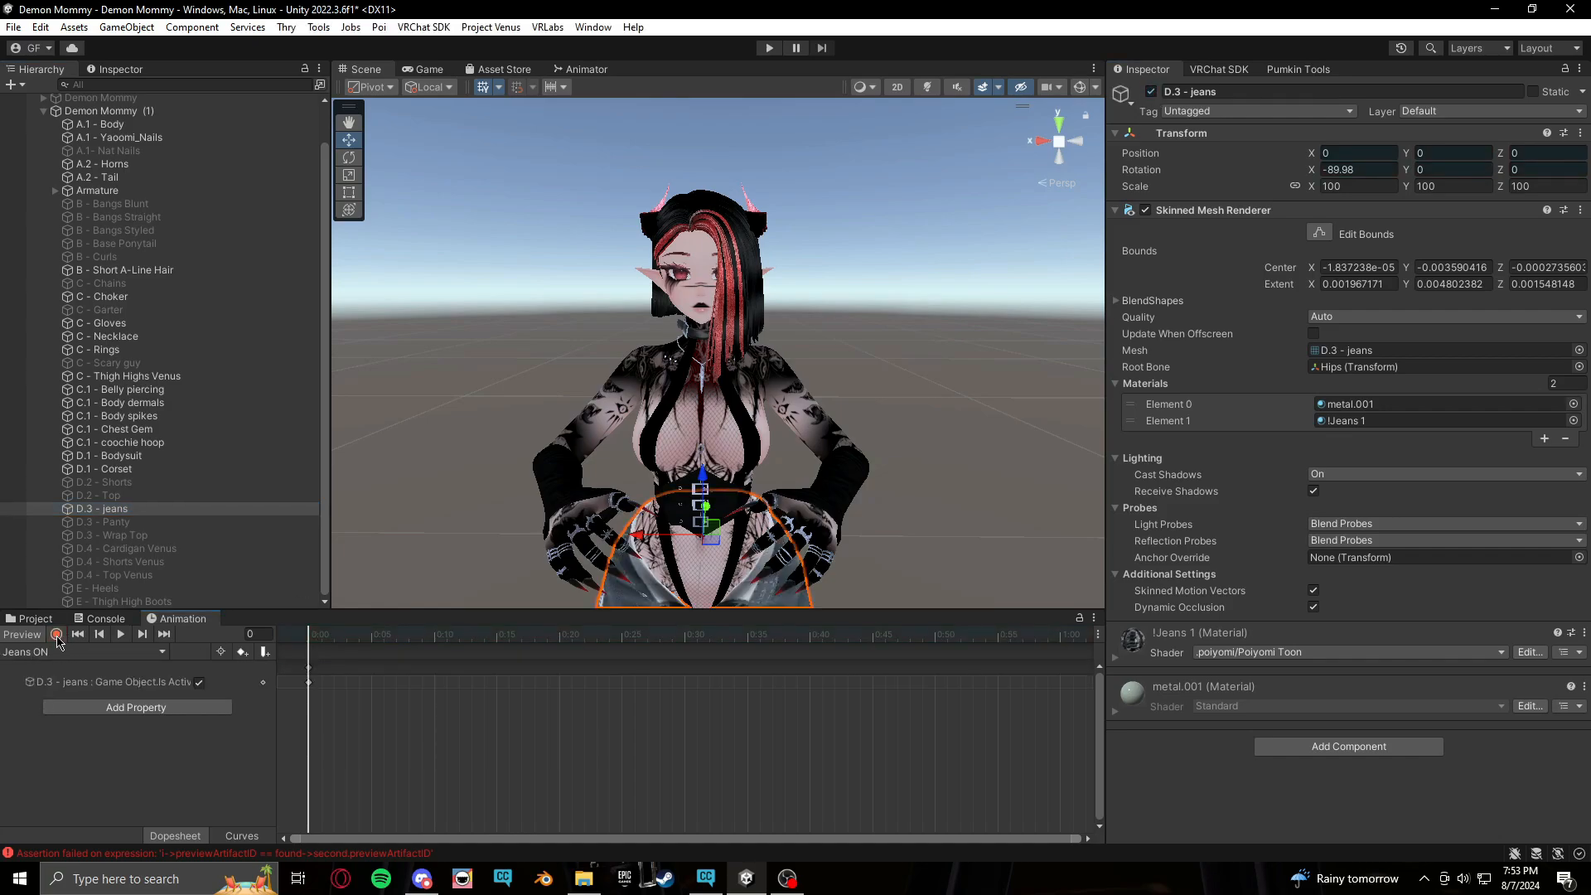
{"action": "left_click", "coordinate": [23, 638]}
{"action": "scroll", "coordinate": [805, 221], "scroll_direction": "down", "scroll_amount": 2}
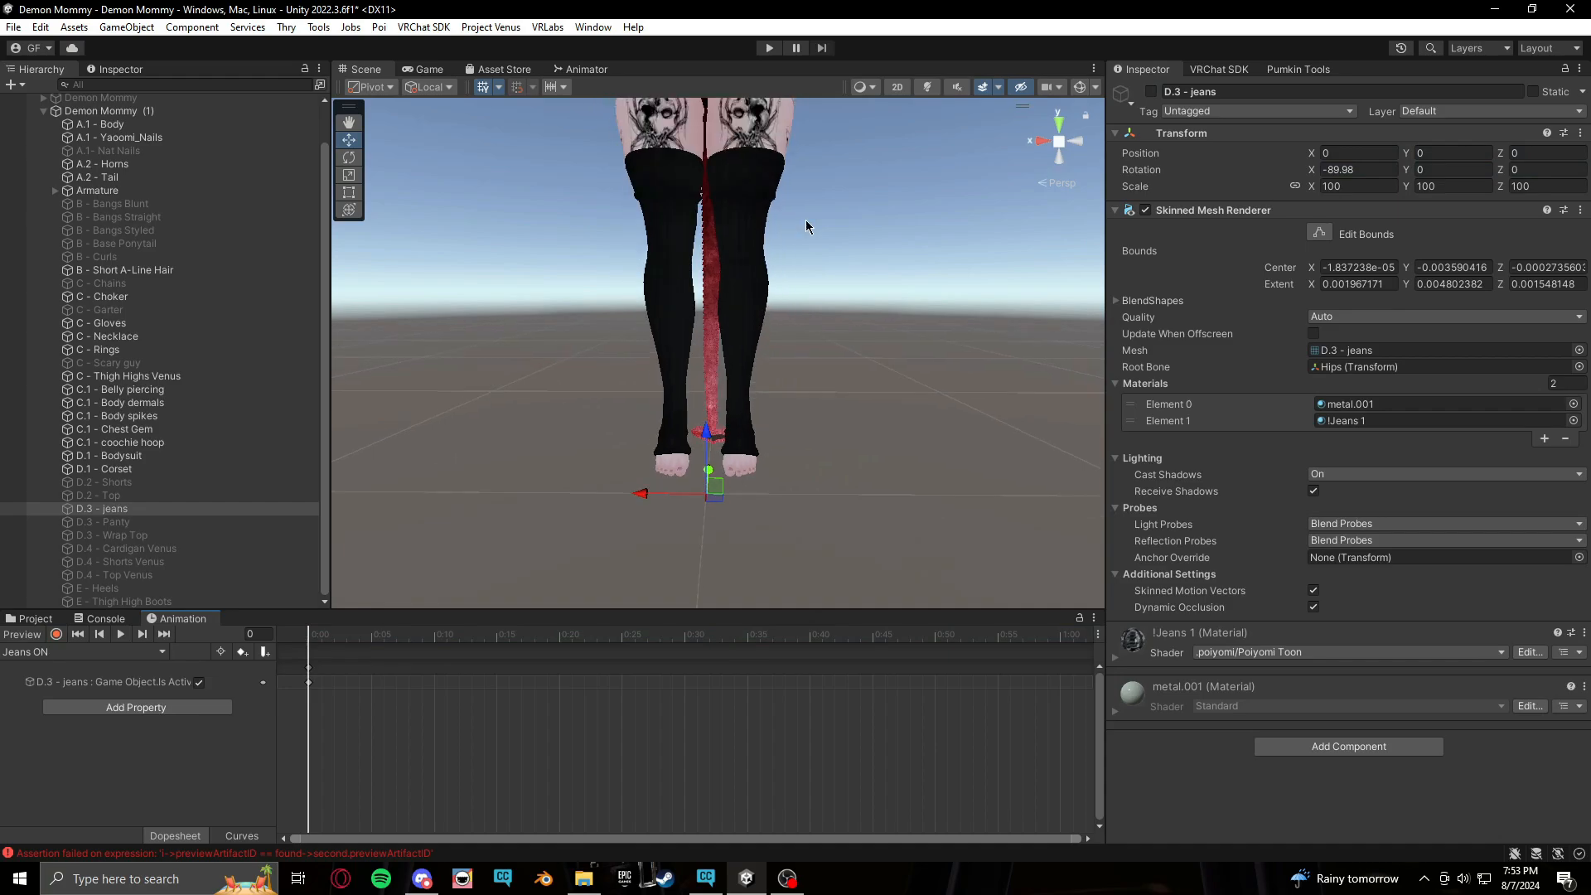
{"action": "middle_click_drag", "start_coordinate": [858, 209], "coordinate": [857, 330]}
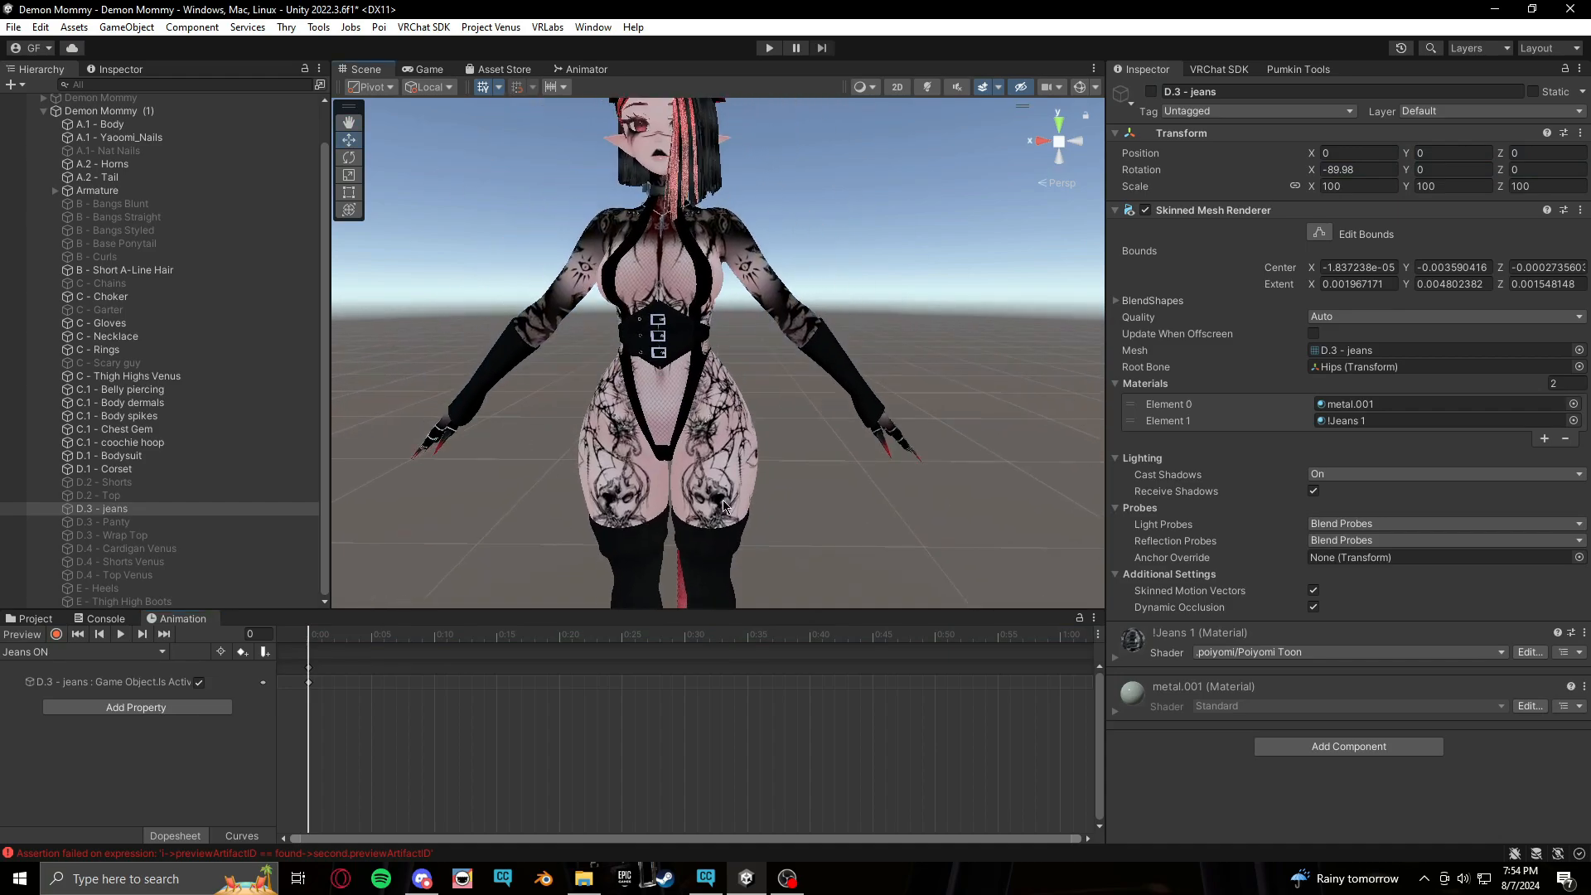
Create another clip named Jeans OFF in the same Clothes T folder
{"action": "left_click", "coordinate": [166, 654]}
{"action": "left_click", "coordinate": [123, 717]}
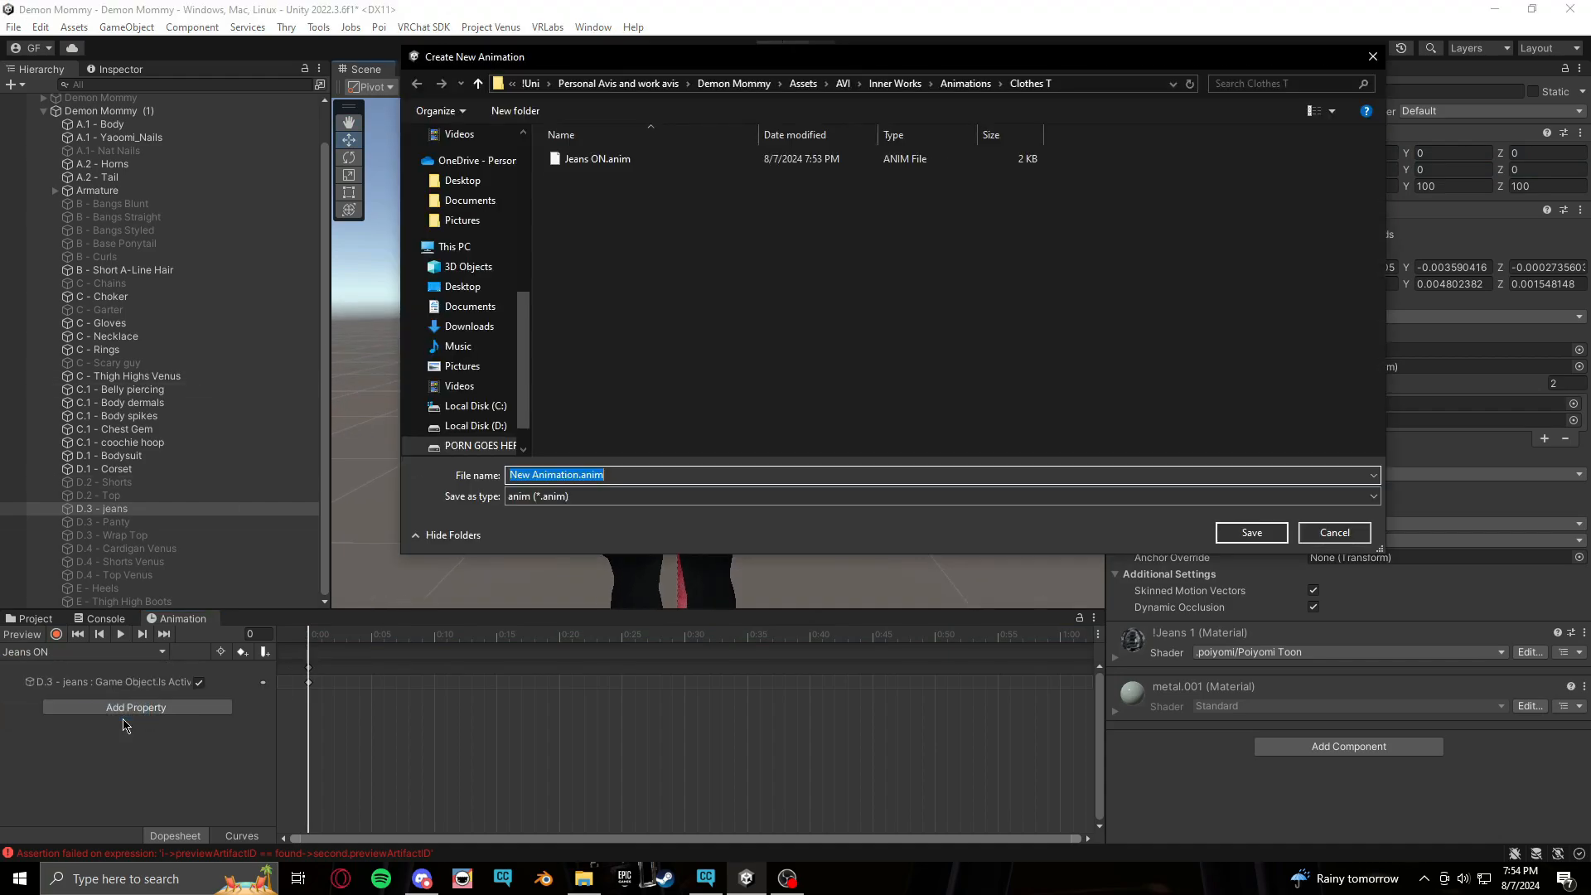
{"action": "type", "text": "Jeans O"}
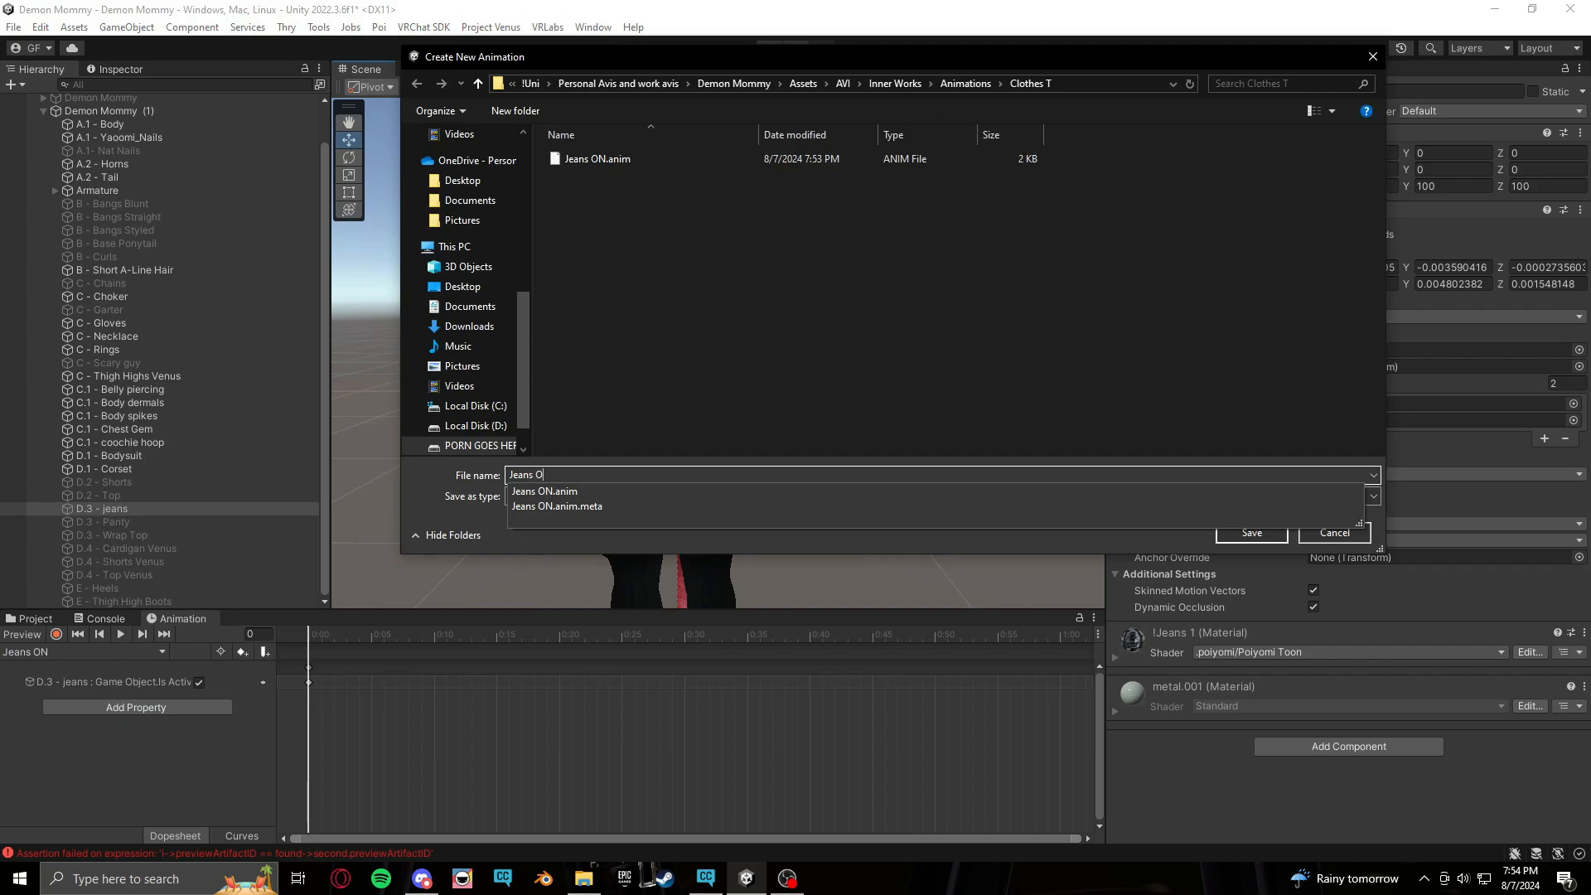
{"action": "type", "text": "FF"}
{"action": "key", "text": "Return"}
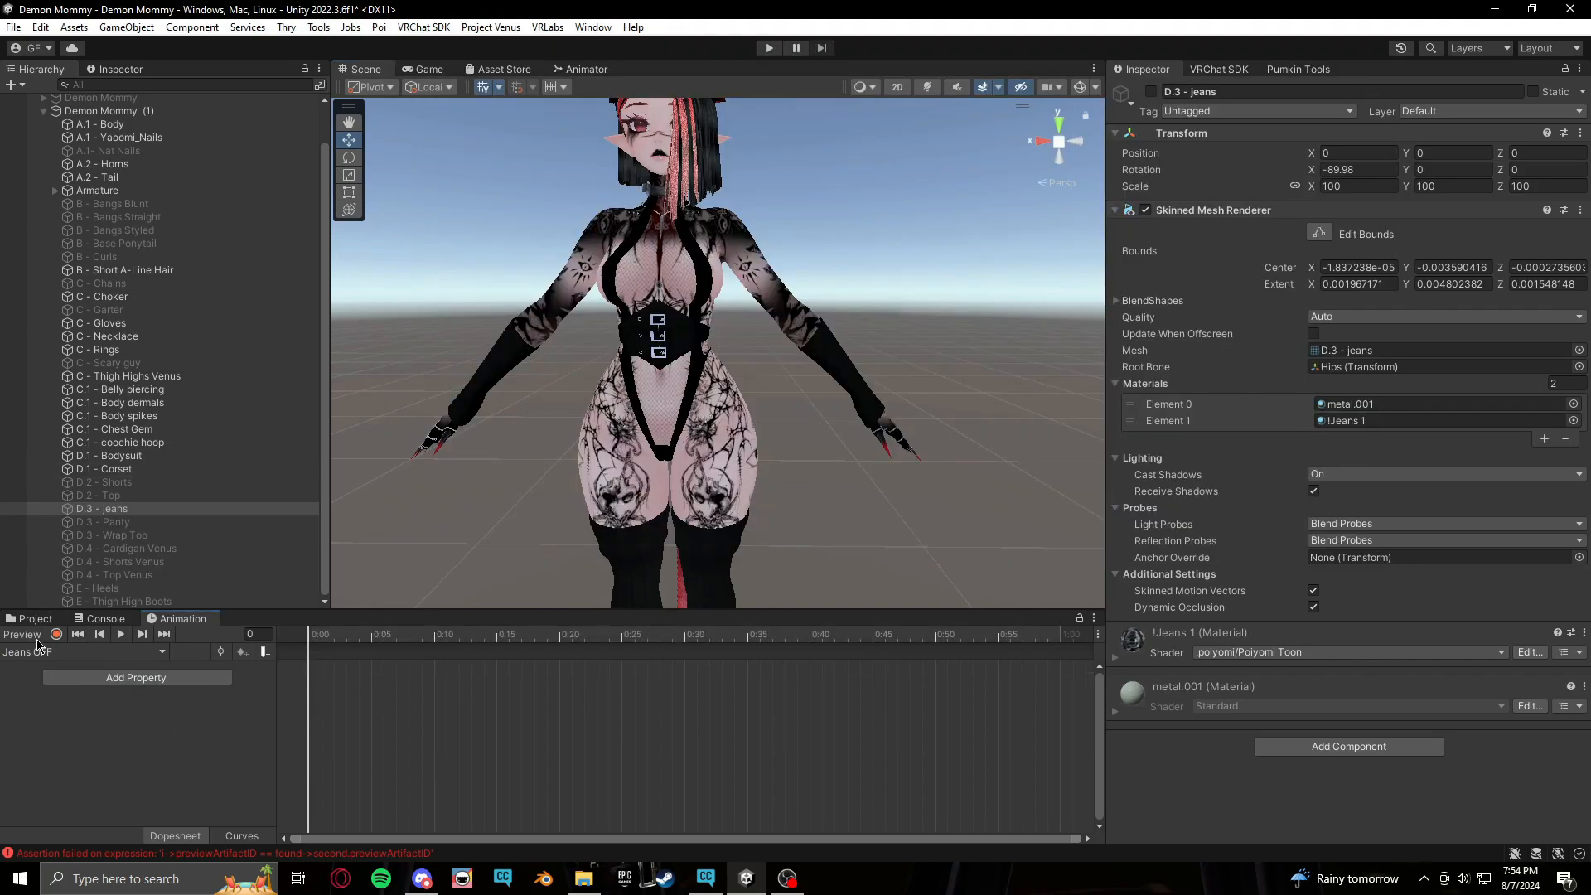
Record a keyframe in Jeans OFF that sets the D.3 - jeans object inactive
{"action": "left_click", "coordinate": [1152, 92]}
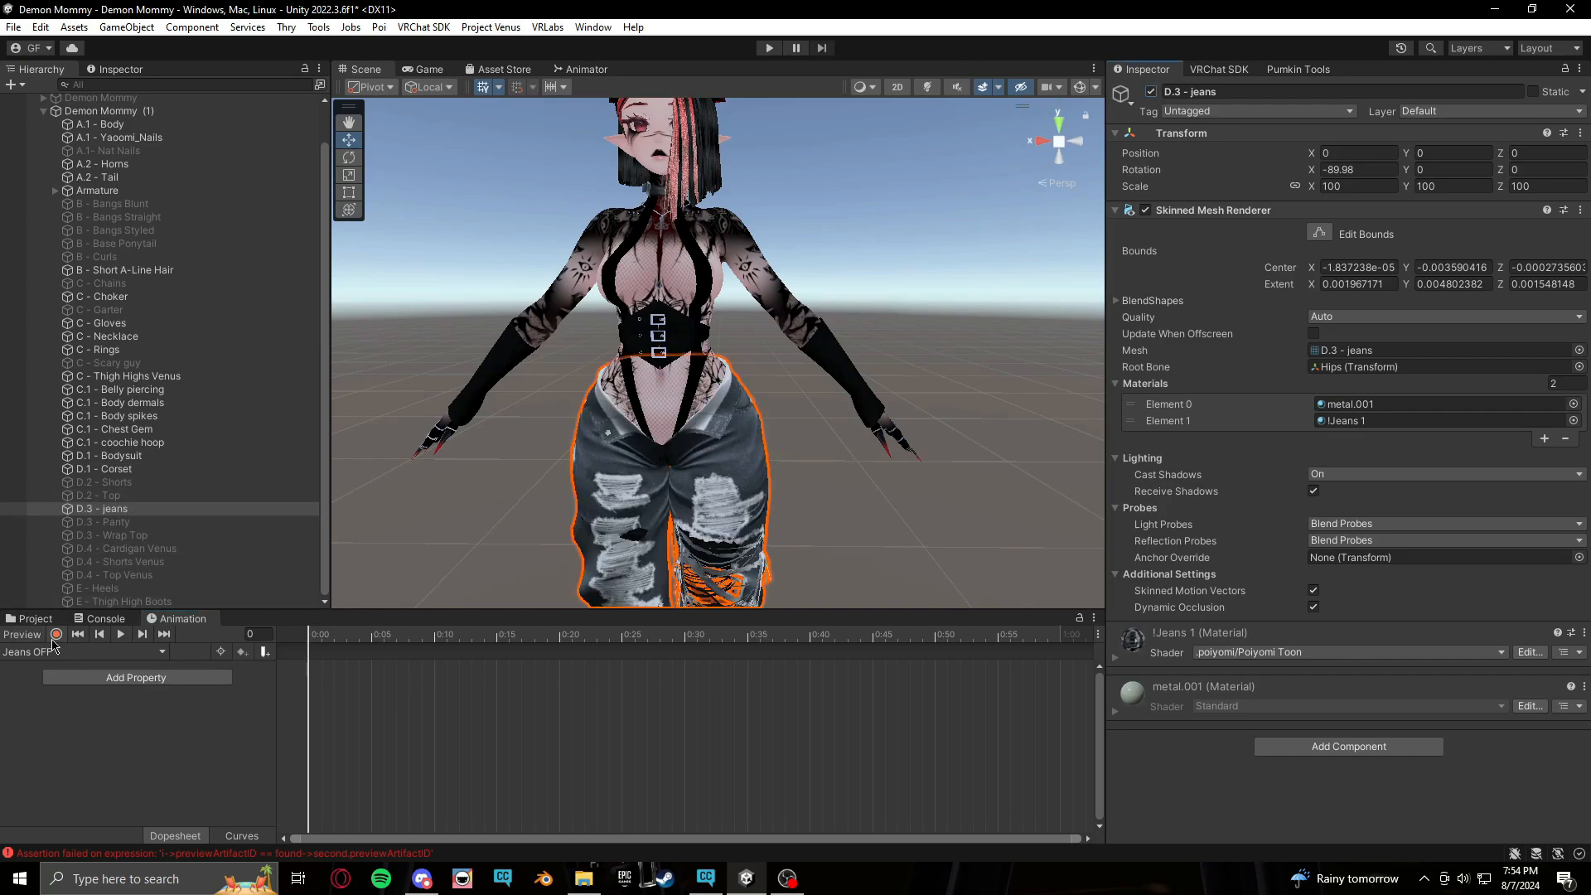
{"action": "left_click", "coordinate": [55, 635]}
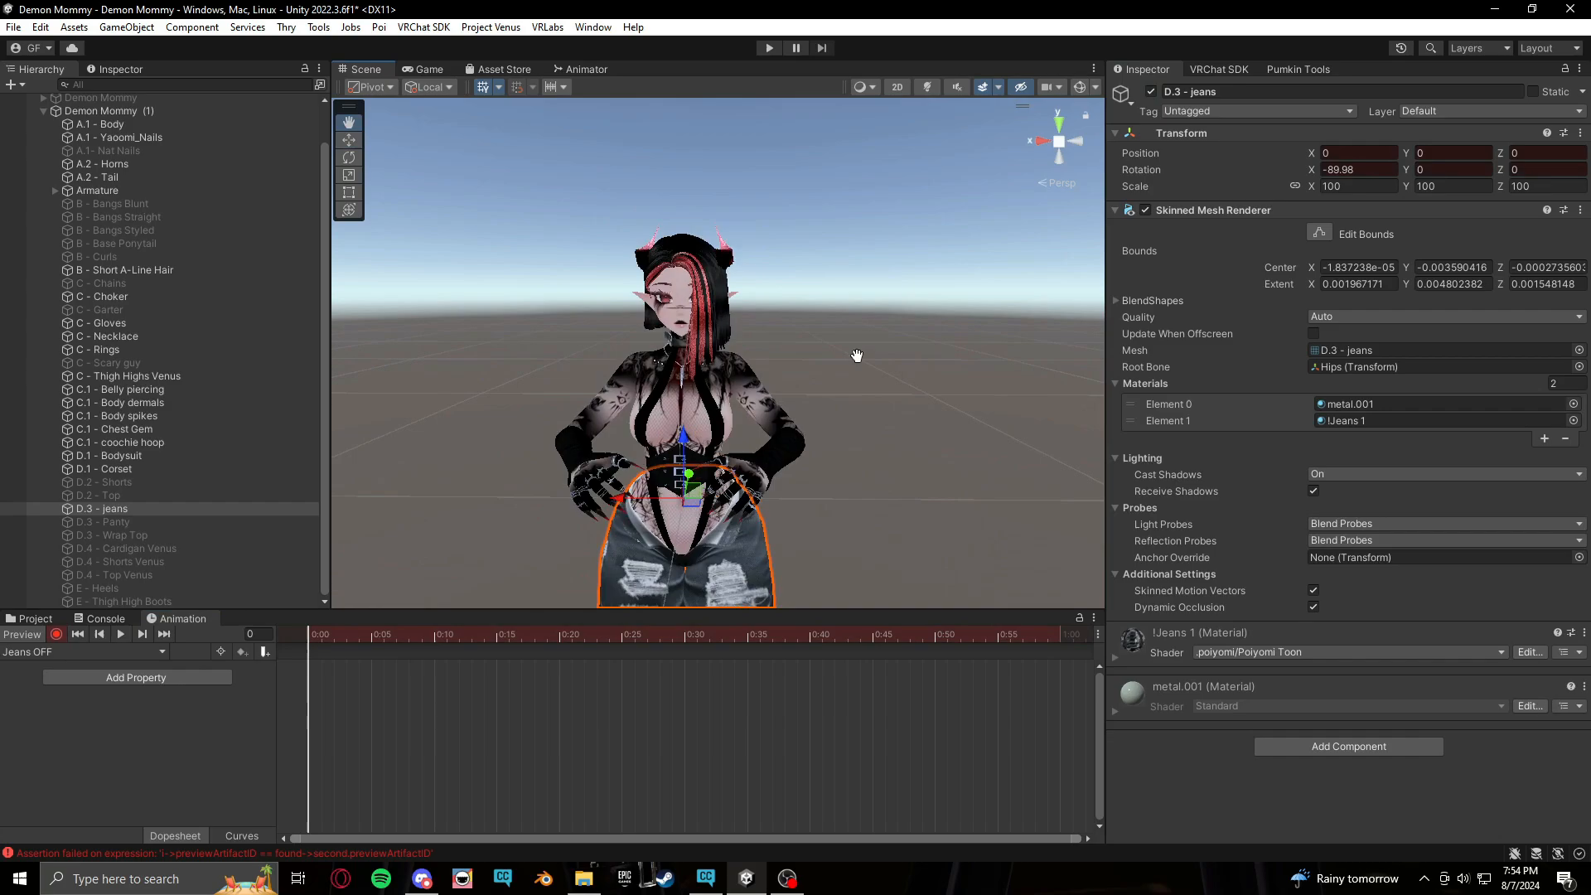
{"action": "left_click", "coordinate": [1151, 93]}
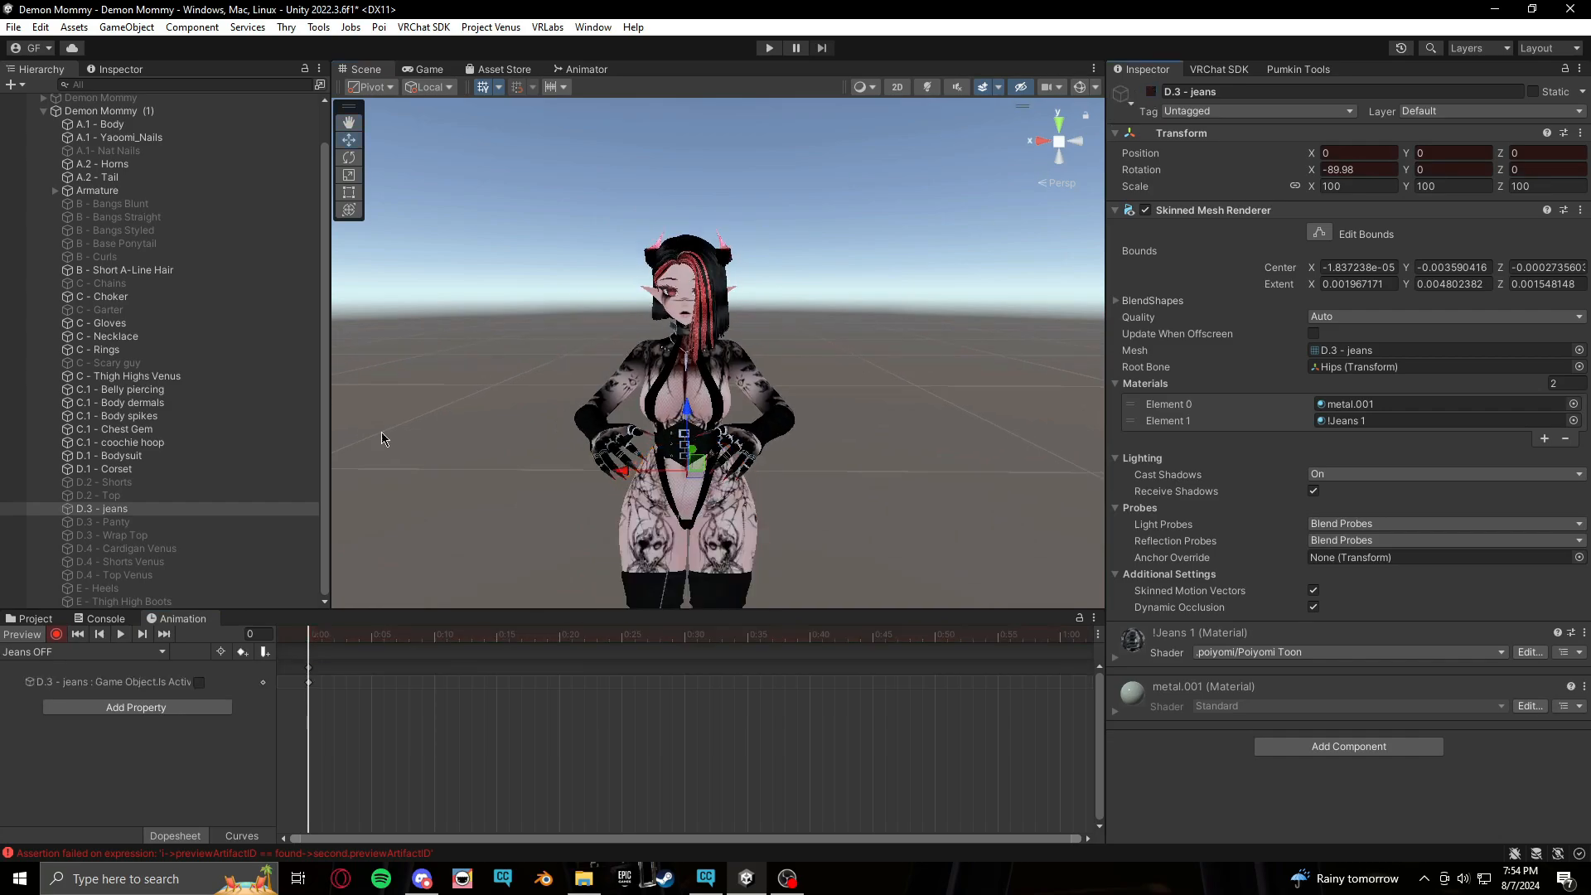
{"action": "left_click", "coordinate": [56, 636]}
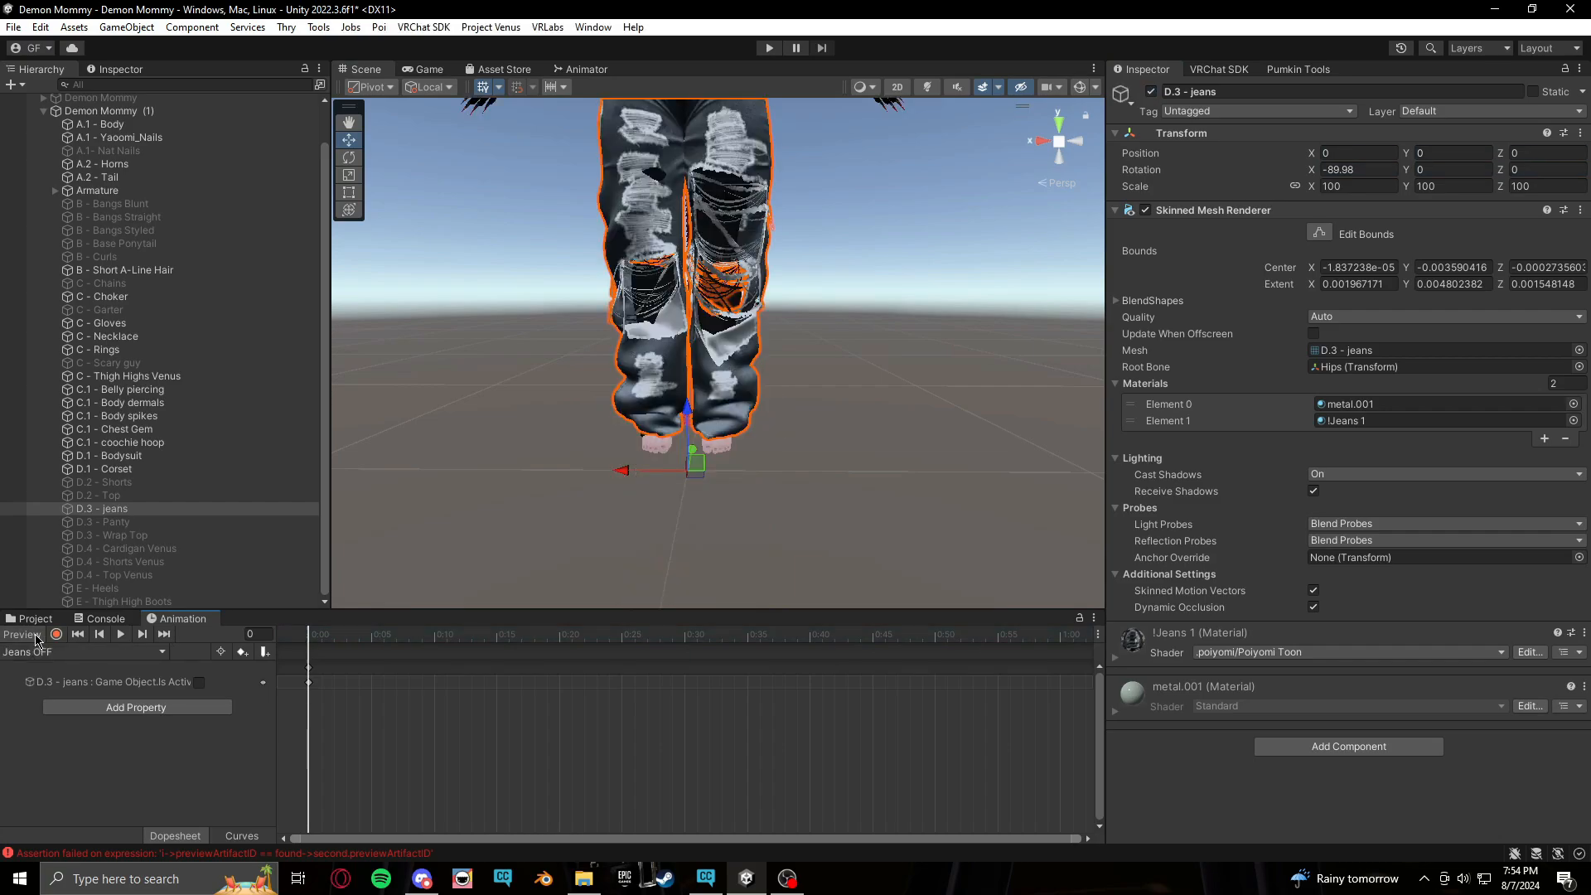
{"action": "middle_click_drag", "start_coordinate": [812, 314], "coordinate": [814, 441]}
{"action": "left_click", "coordinate": [859, 375]}
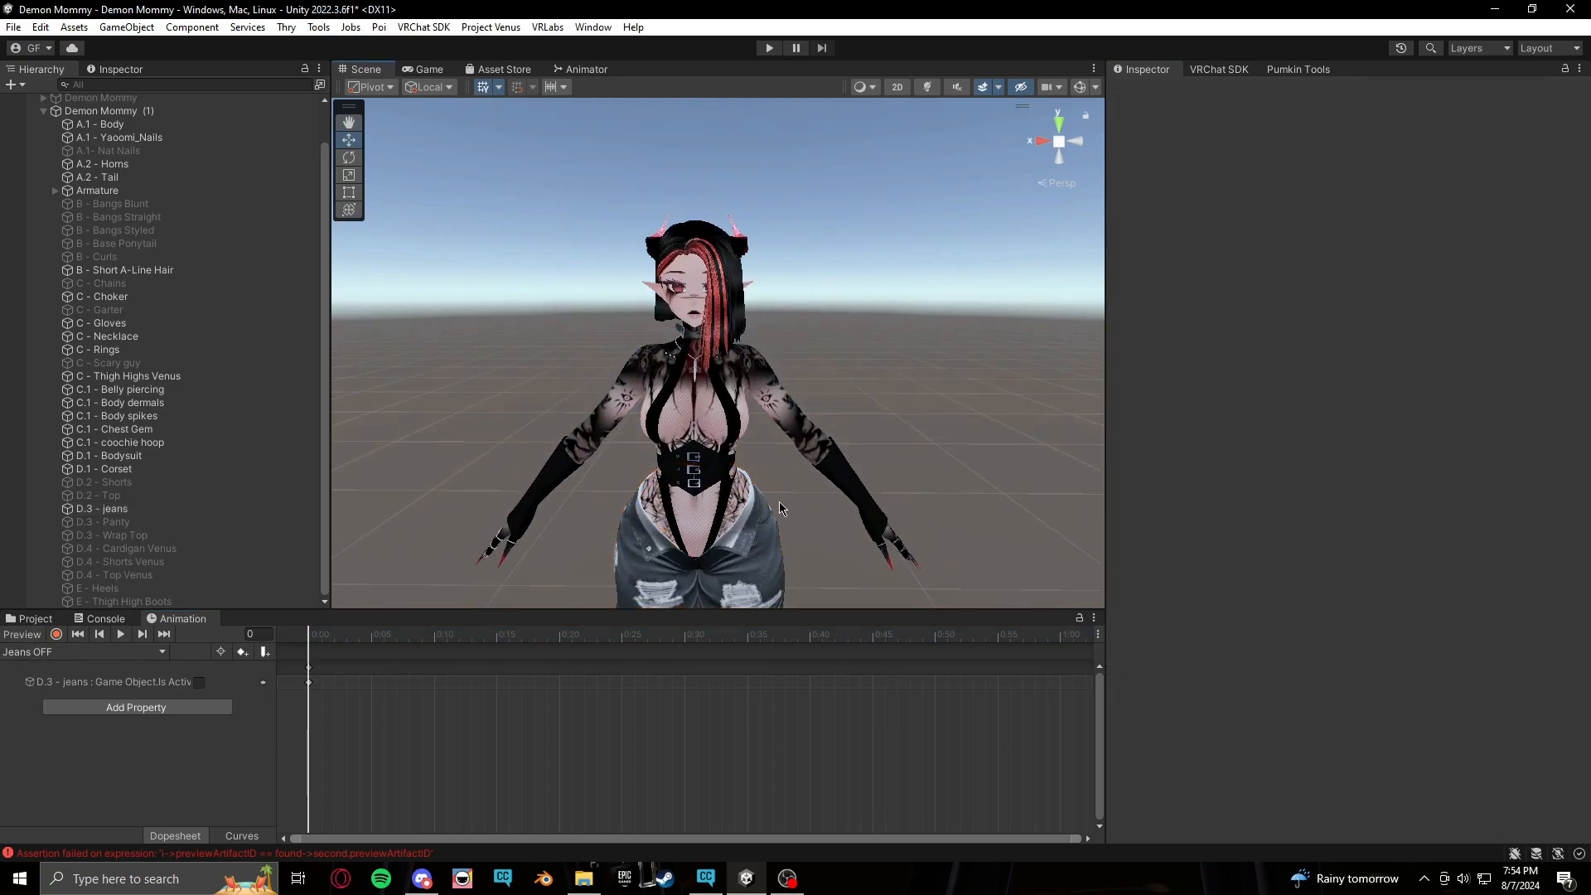
{"action": "middle_click_drag", "start_coordinate": [973, 367], "coordinate": [930, 373]}
{"action": "middle_click_drag", "start_coordinate": [662, 538], "coordinate": [697, 536]}
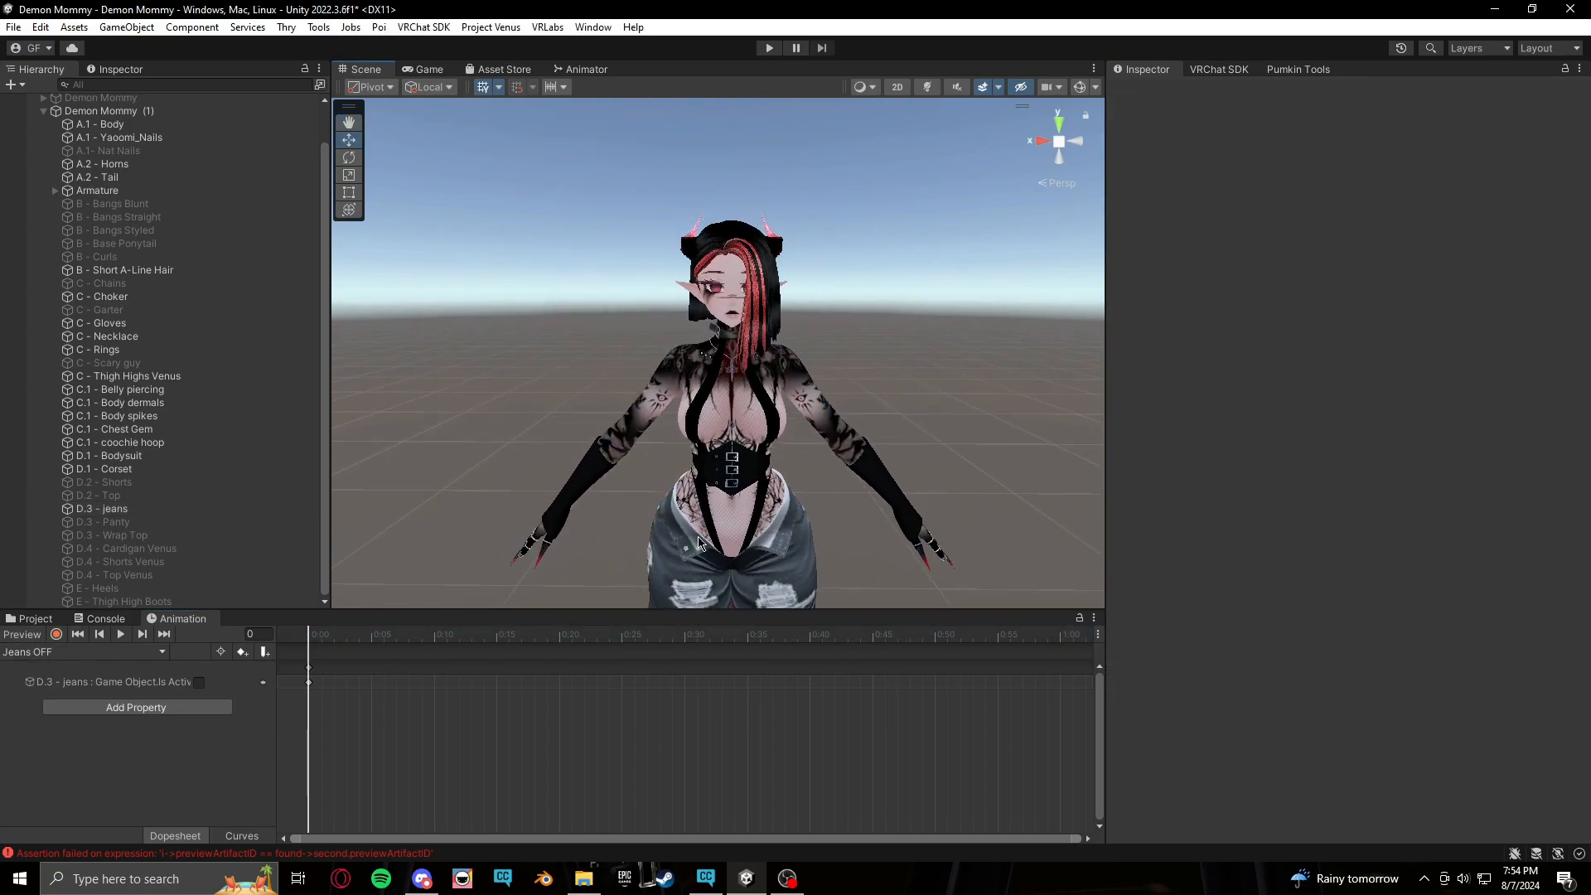
{"action": "middle_click_drag", "start_coordinate": [819, 500], "coordinate": [806, 491]}
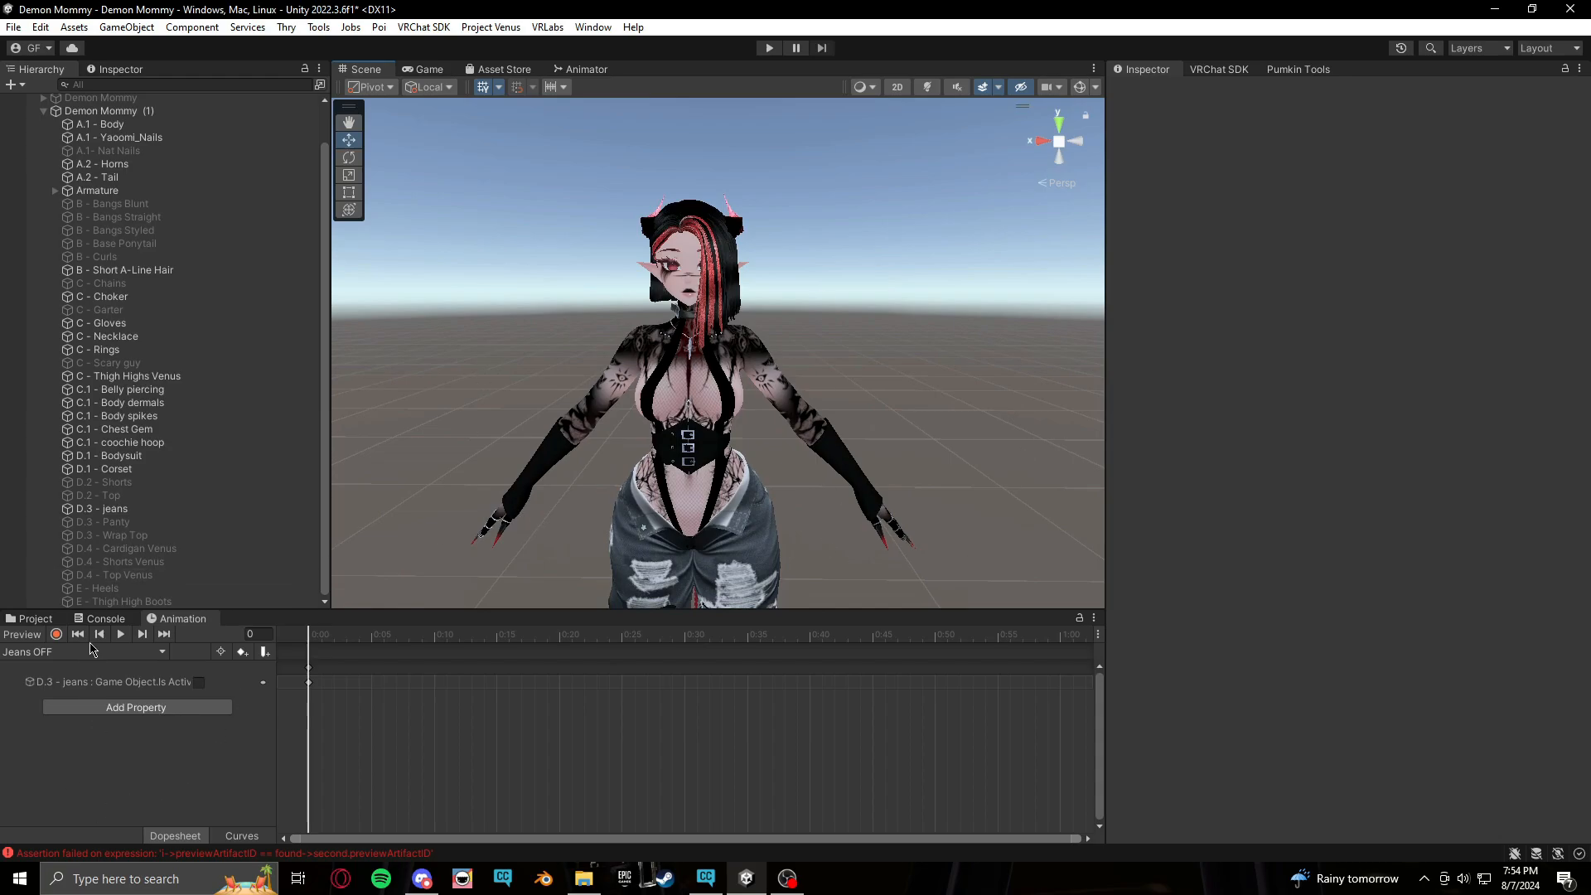
{"action": "scroll", "coordinate": [119, 370], "scroll_direction": "up", "scroll_amount": 2}
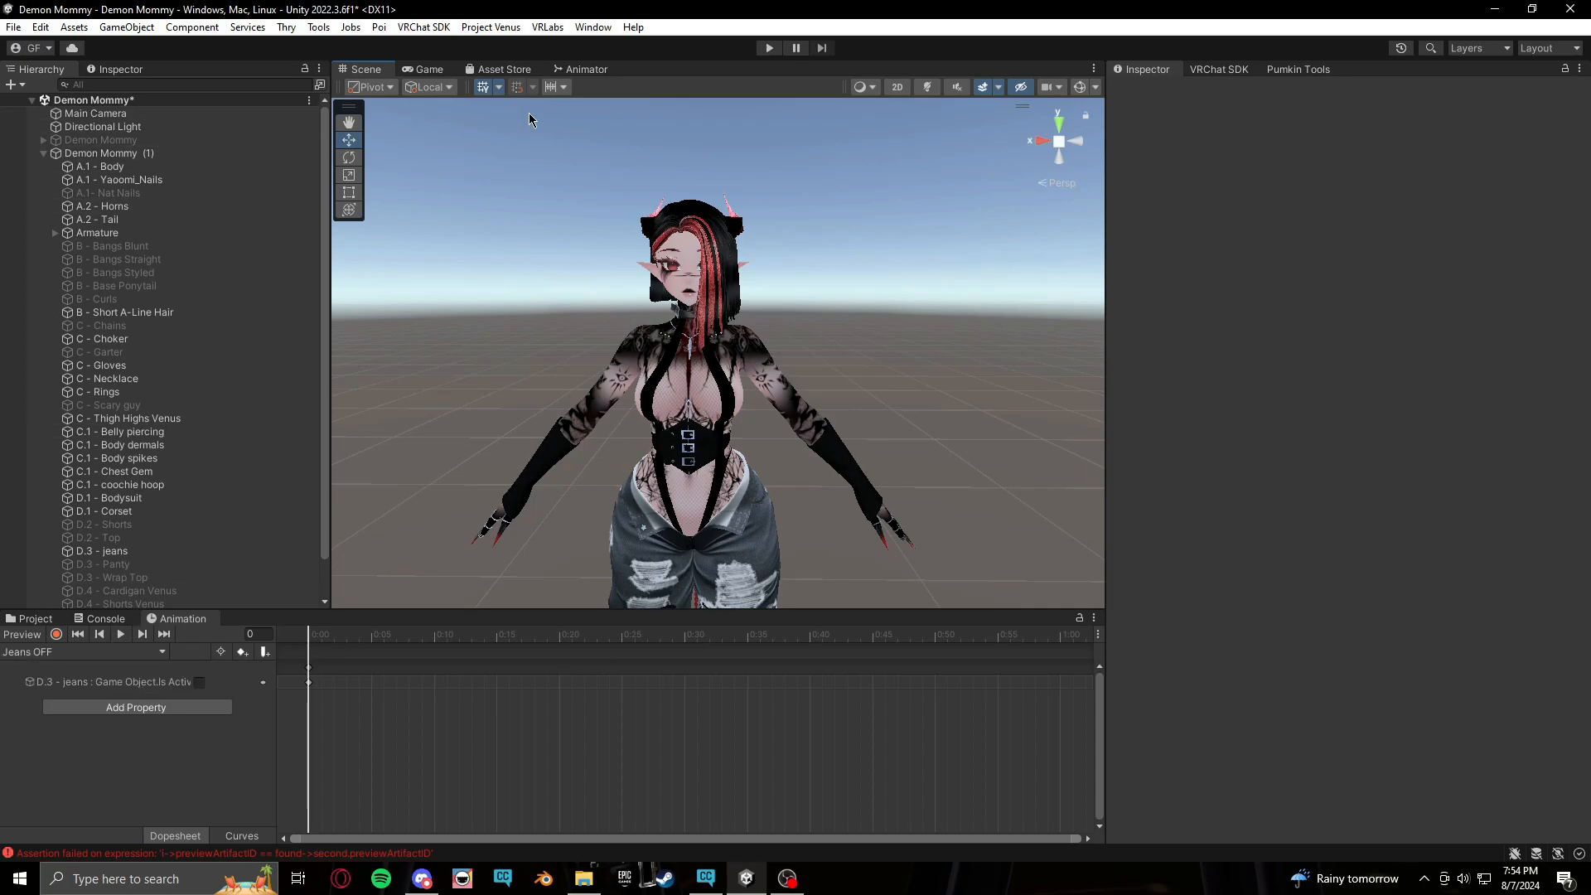
Turn off Loop Time for both the Jeans ON and Jeans OFF clips and switch to the Animator view
{"action": "left_click", "coordinate": [35, 619]}
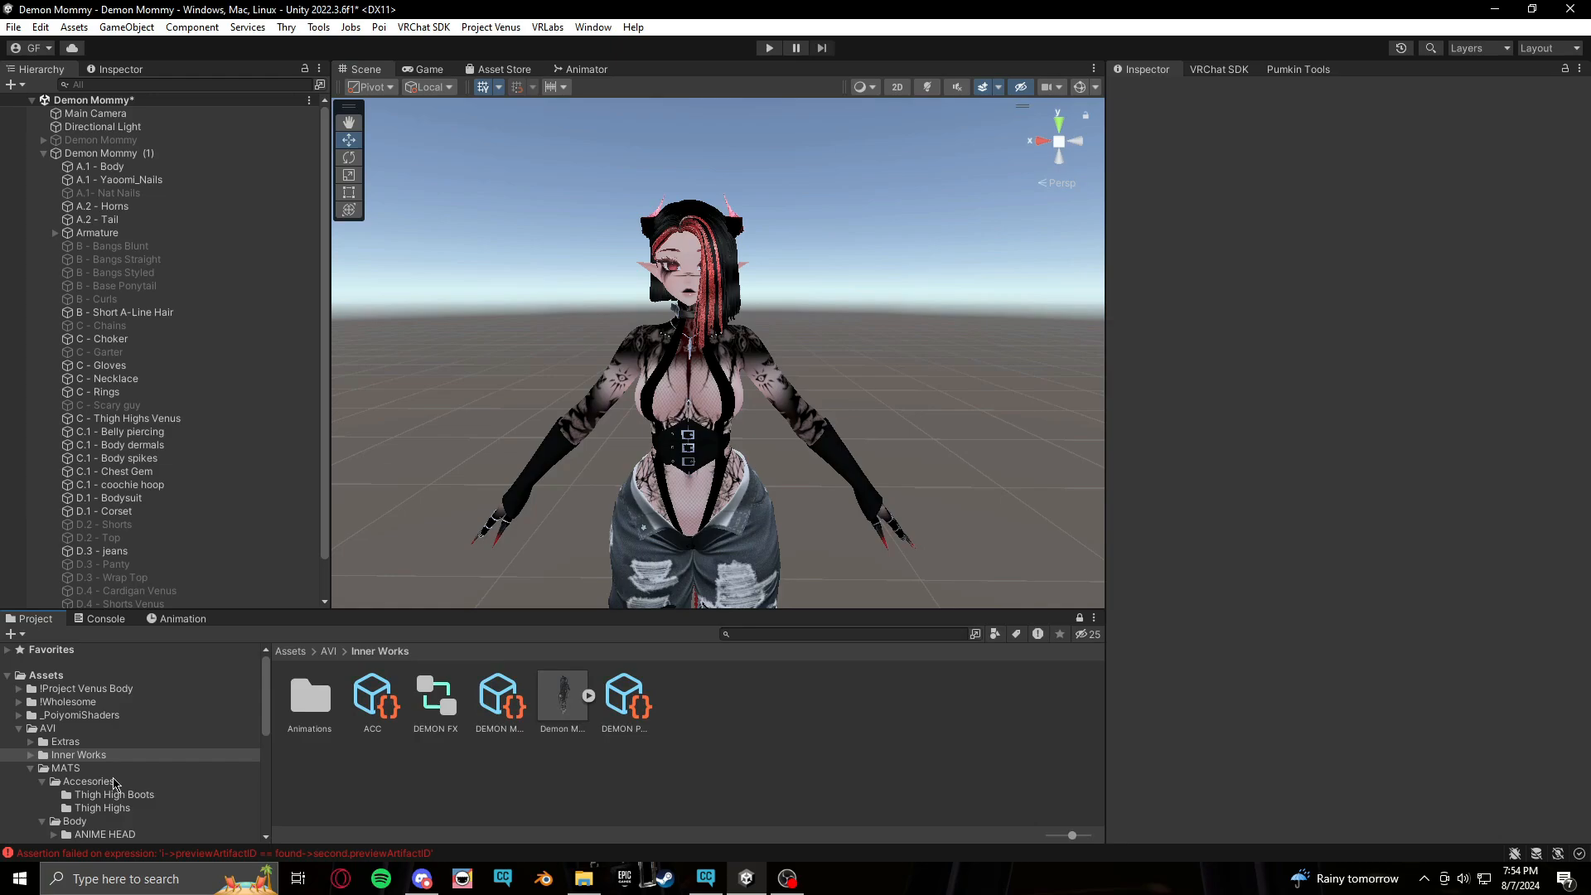
{"action": "double_click", "coordinate": [300, 706]}
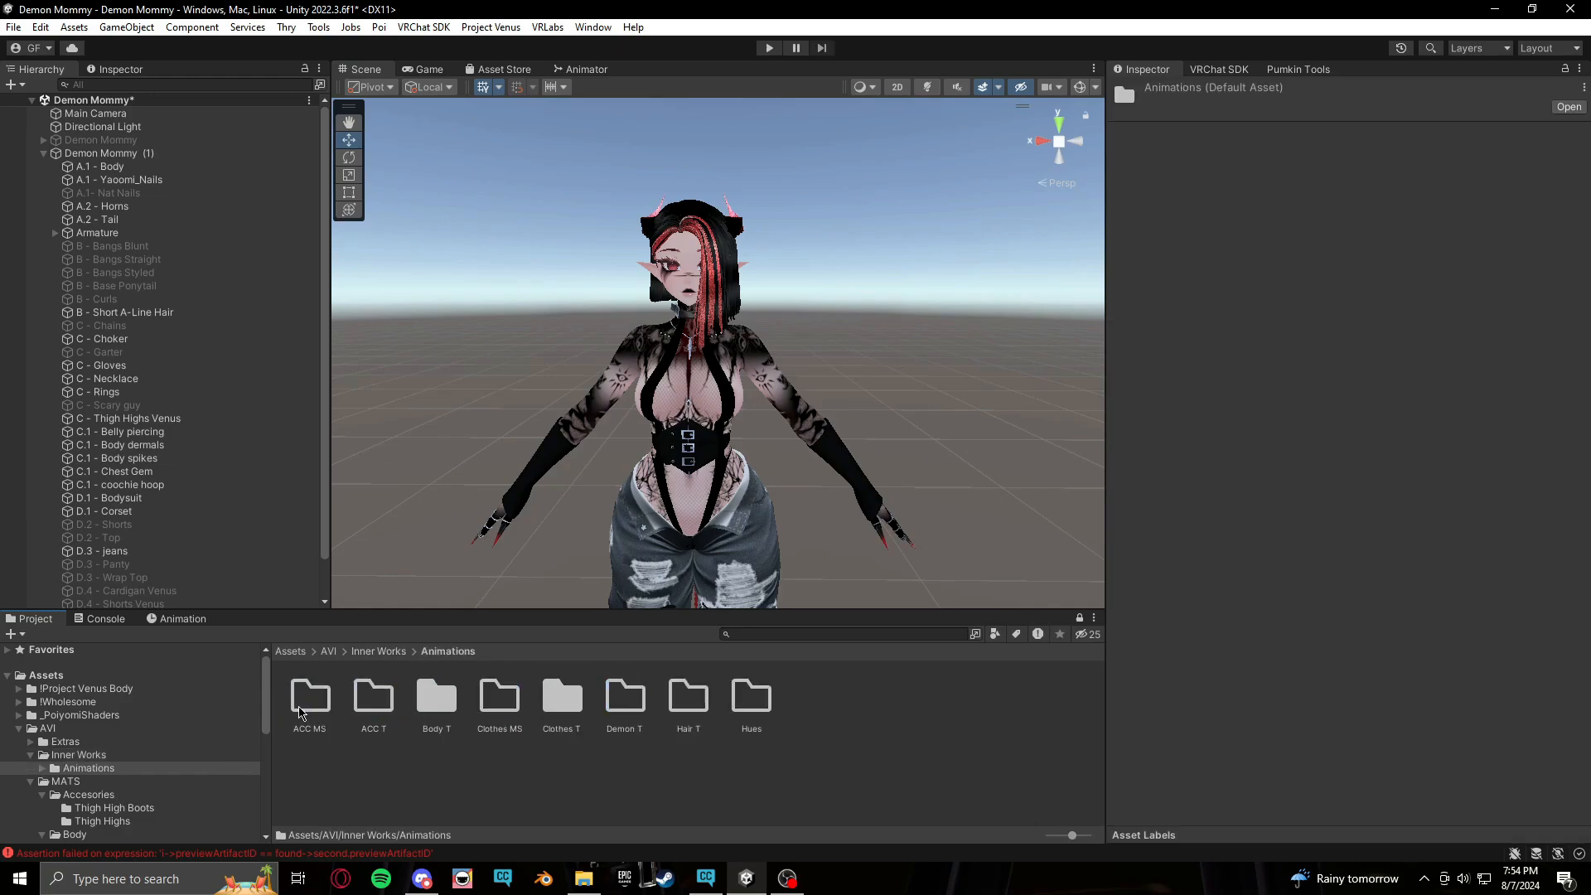
{"action": "left_click", "coordinate": [440, 698]}
{"action": "double_click", "coordinate": [560, 697]}
{"action": "left_click", "coordinate": [301, 706]}
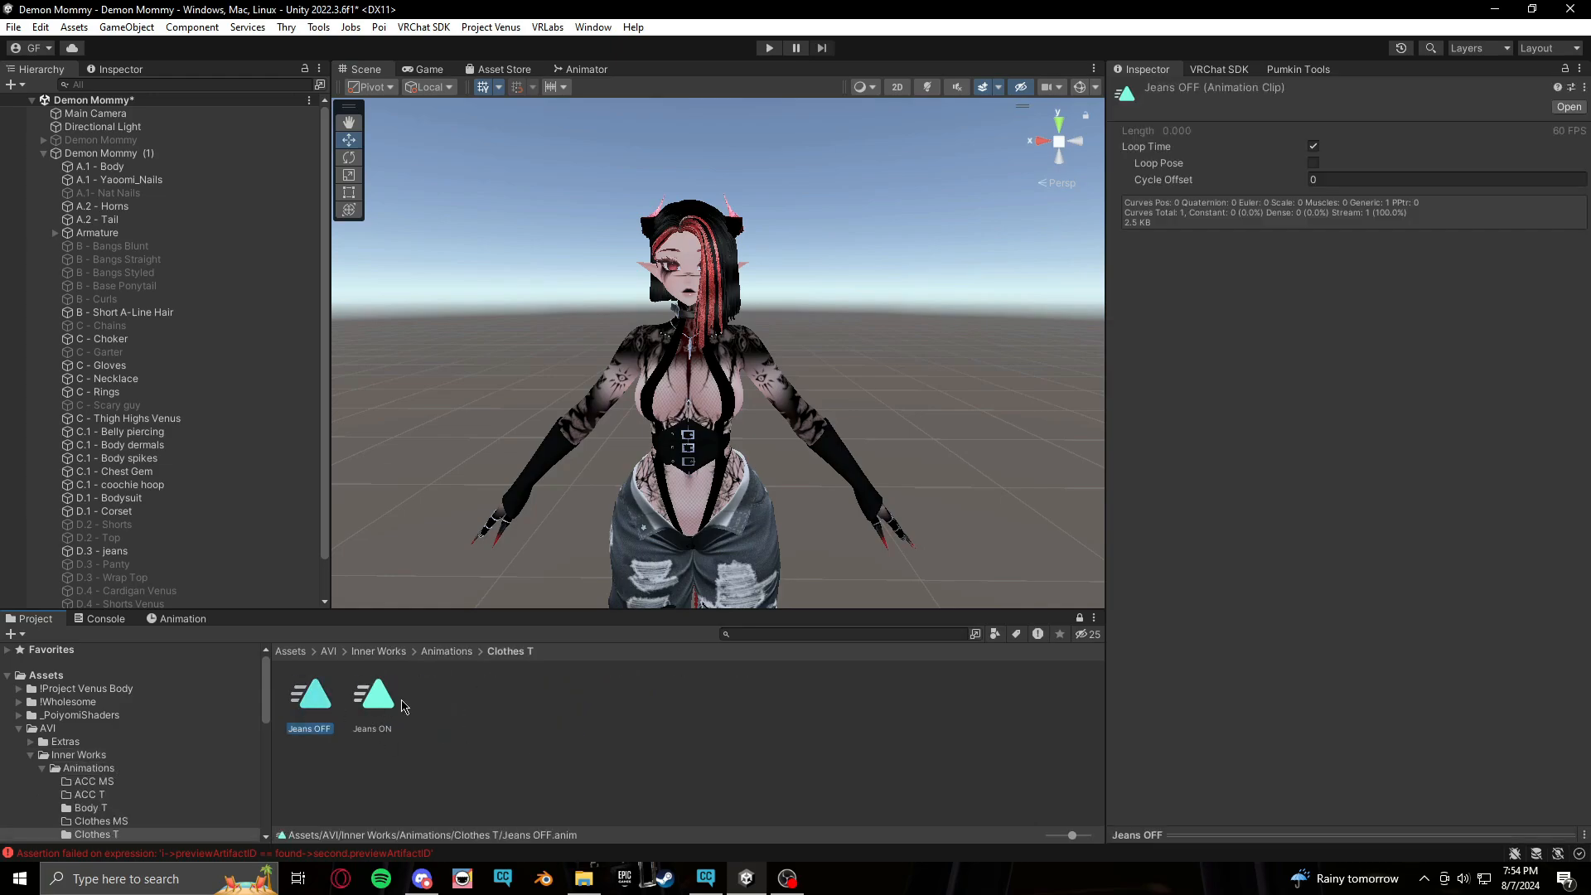
{"action": "left_click", "coordinate": [390, 711], "text": "shift"}
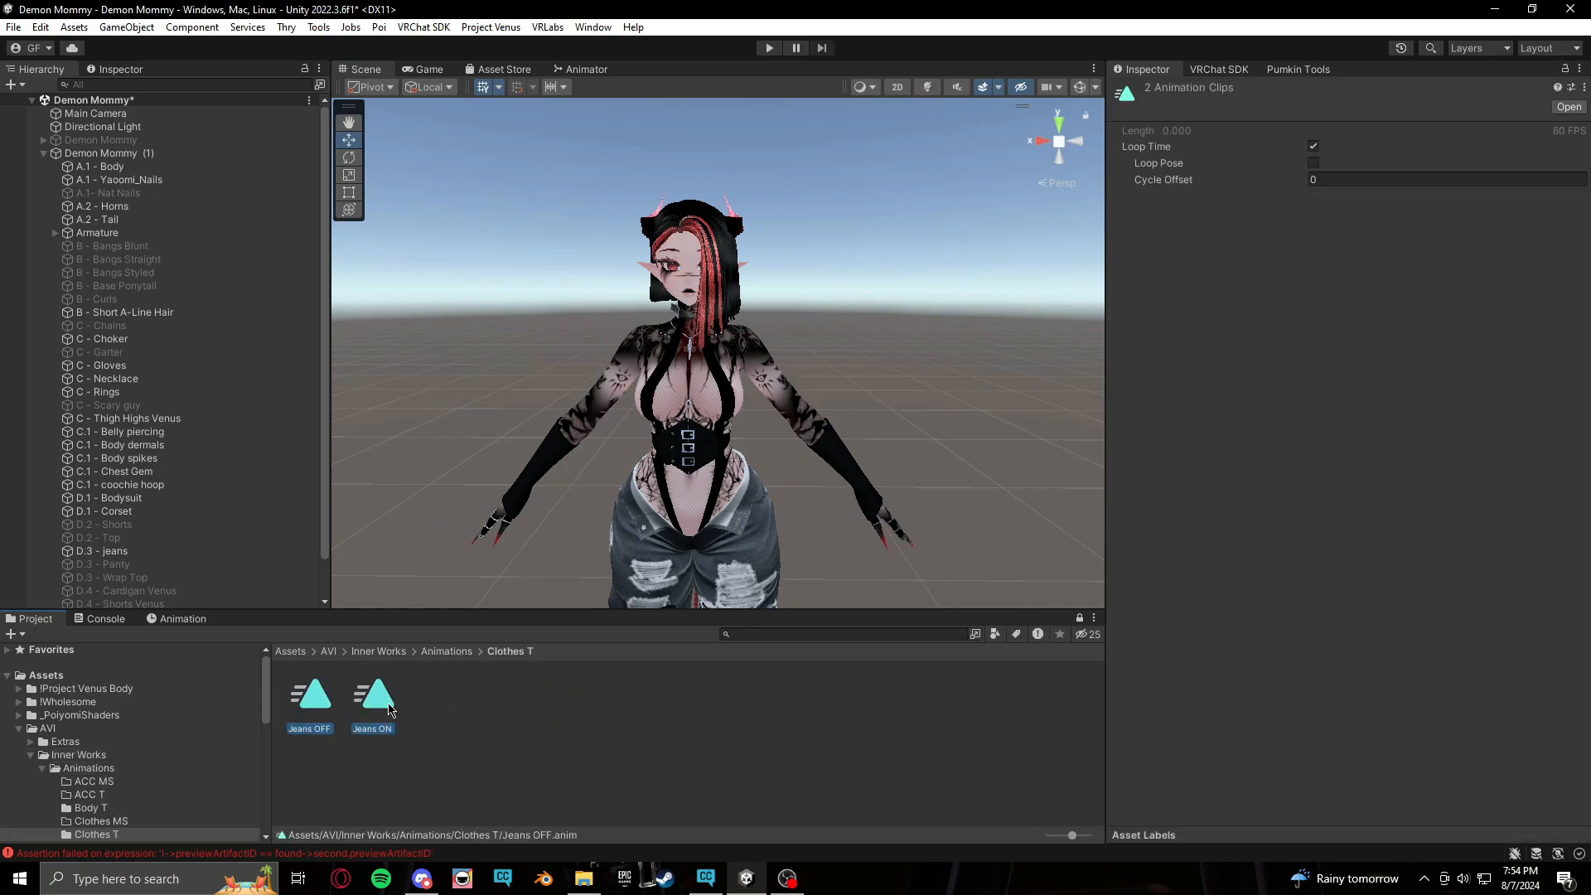
{"action": "left_click", "coordinate": [1313, 146]}
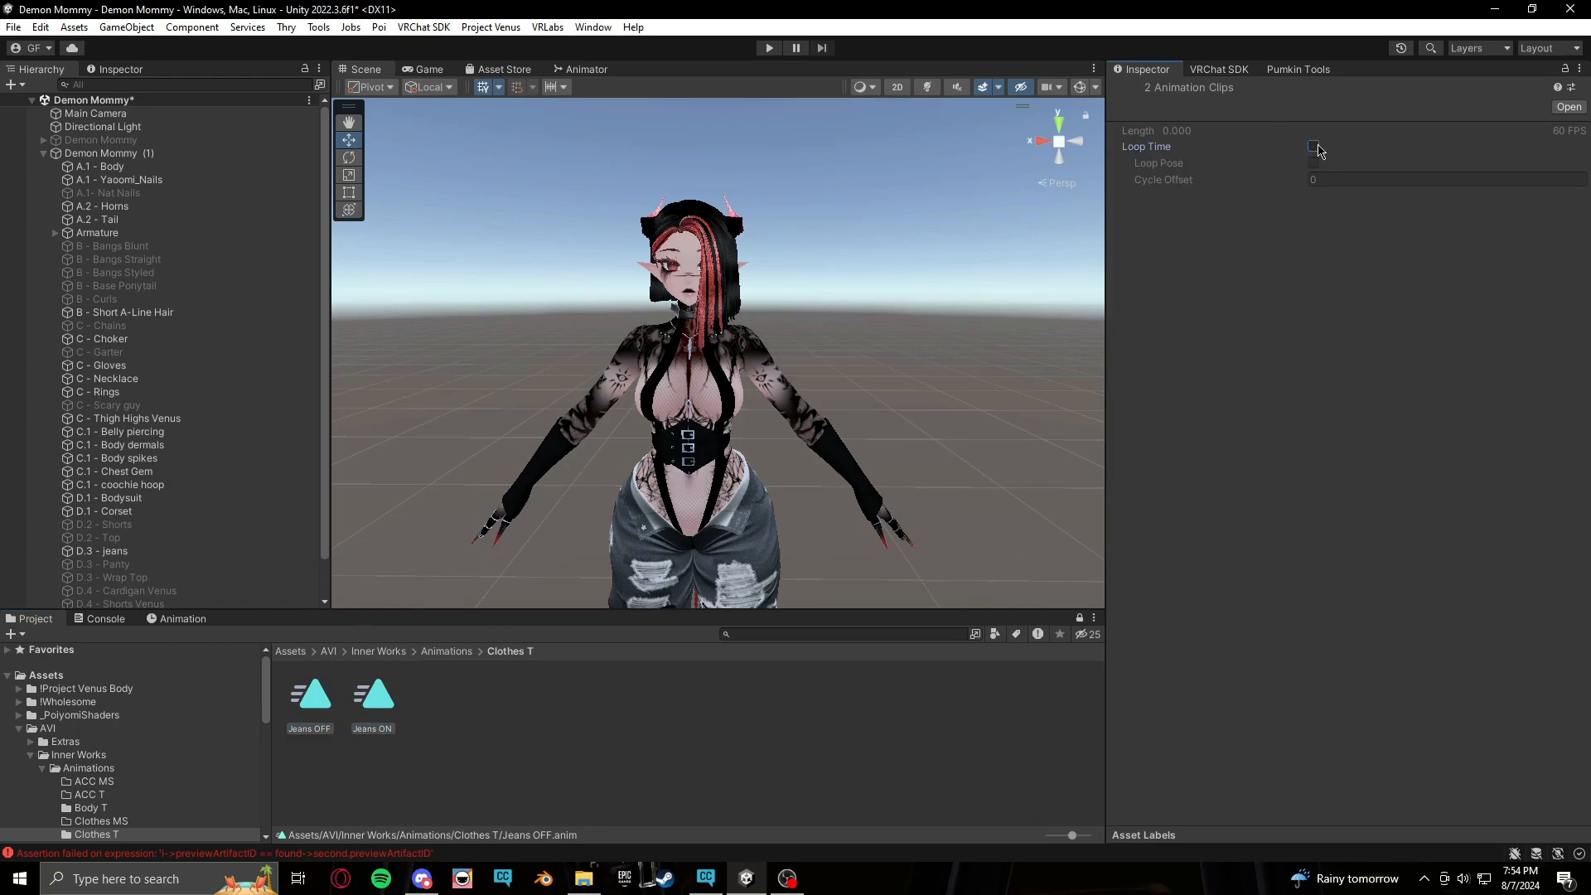
{"action": "left_click", "coordinate": [572, 733]}
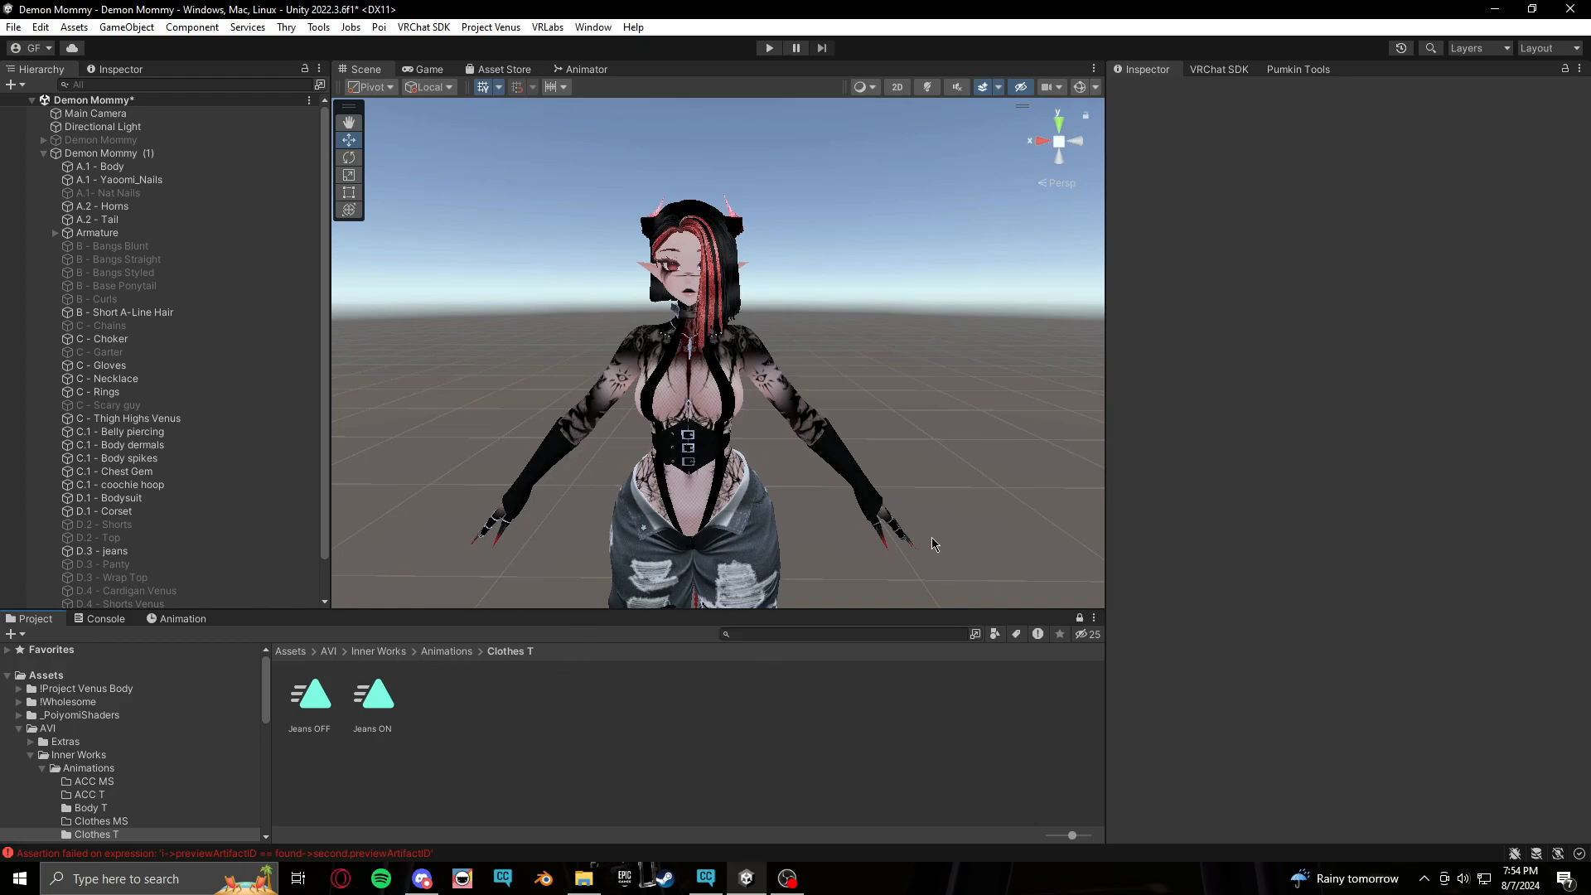
{"action": "left_click", "coordinate": [575, 75]}
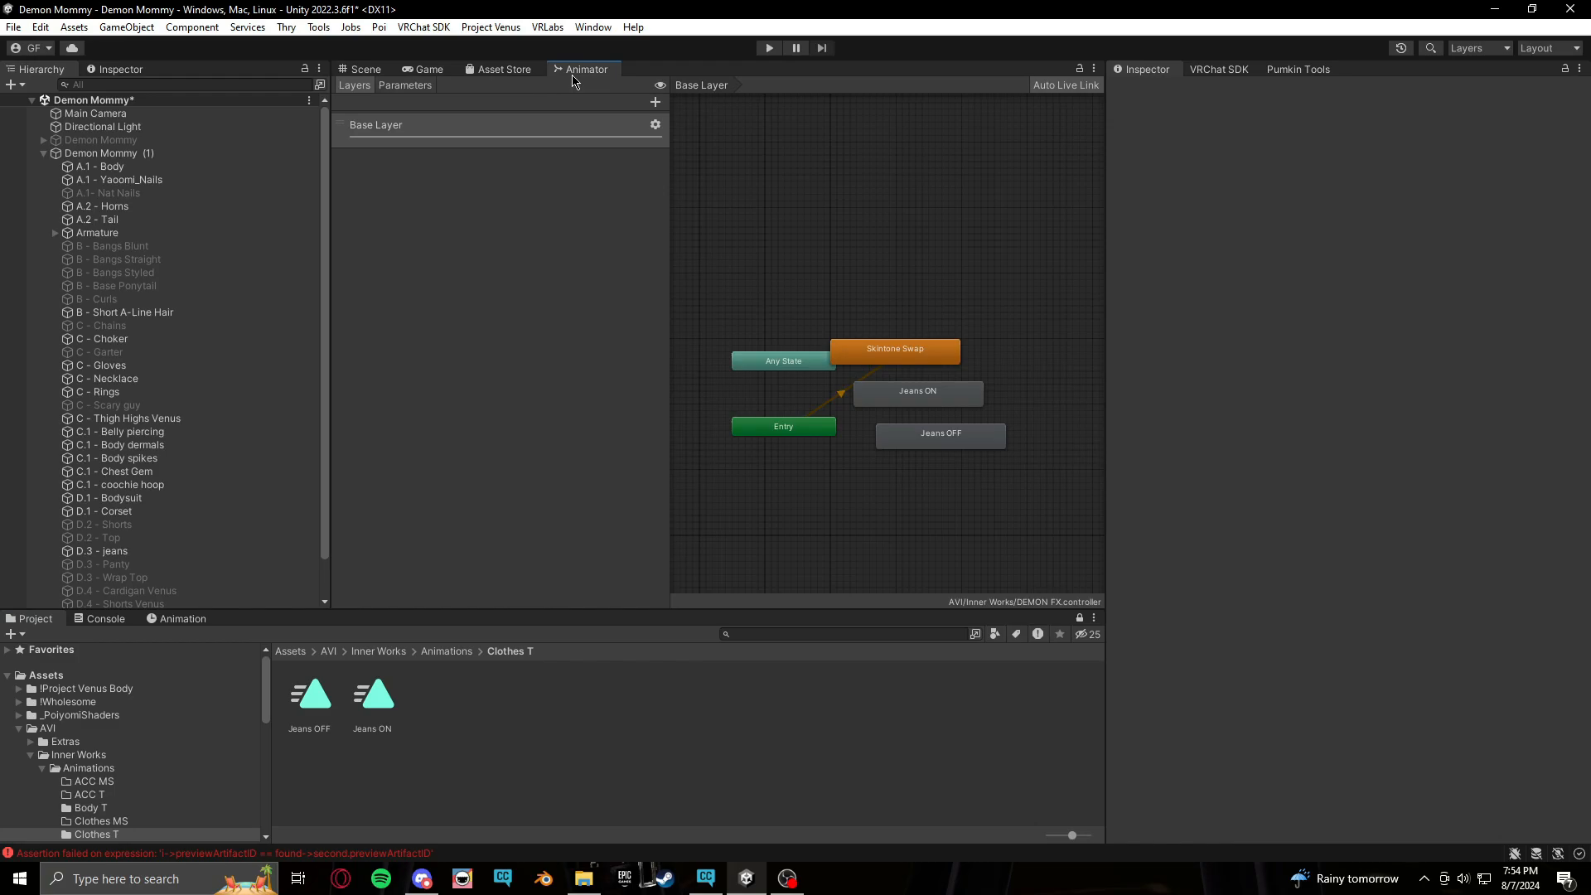
Delete the Skintone Swap, Jeans ON and Jeans OFF states from the Base Layer graph
{"action": "middle_click_drag", "start_coordinate": [1027, 538], "coordinate": [990, 528]}
{"action": "left_click_drag", "start_coordinate": [988, 524], "coordinate": [968, 477]}
{"action": "left_click", "coordinate": [501, 133]}
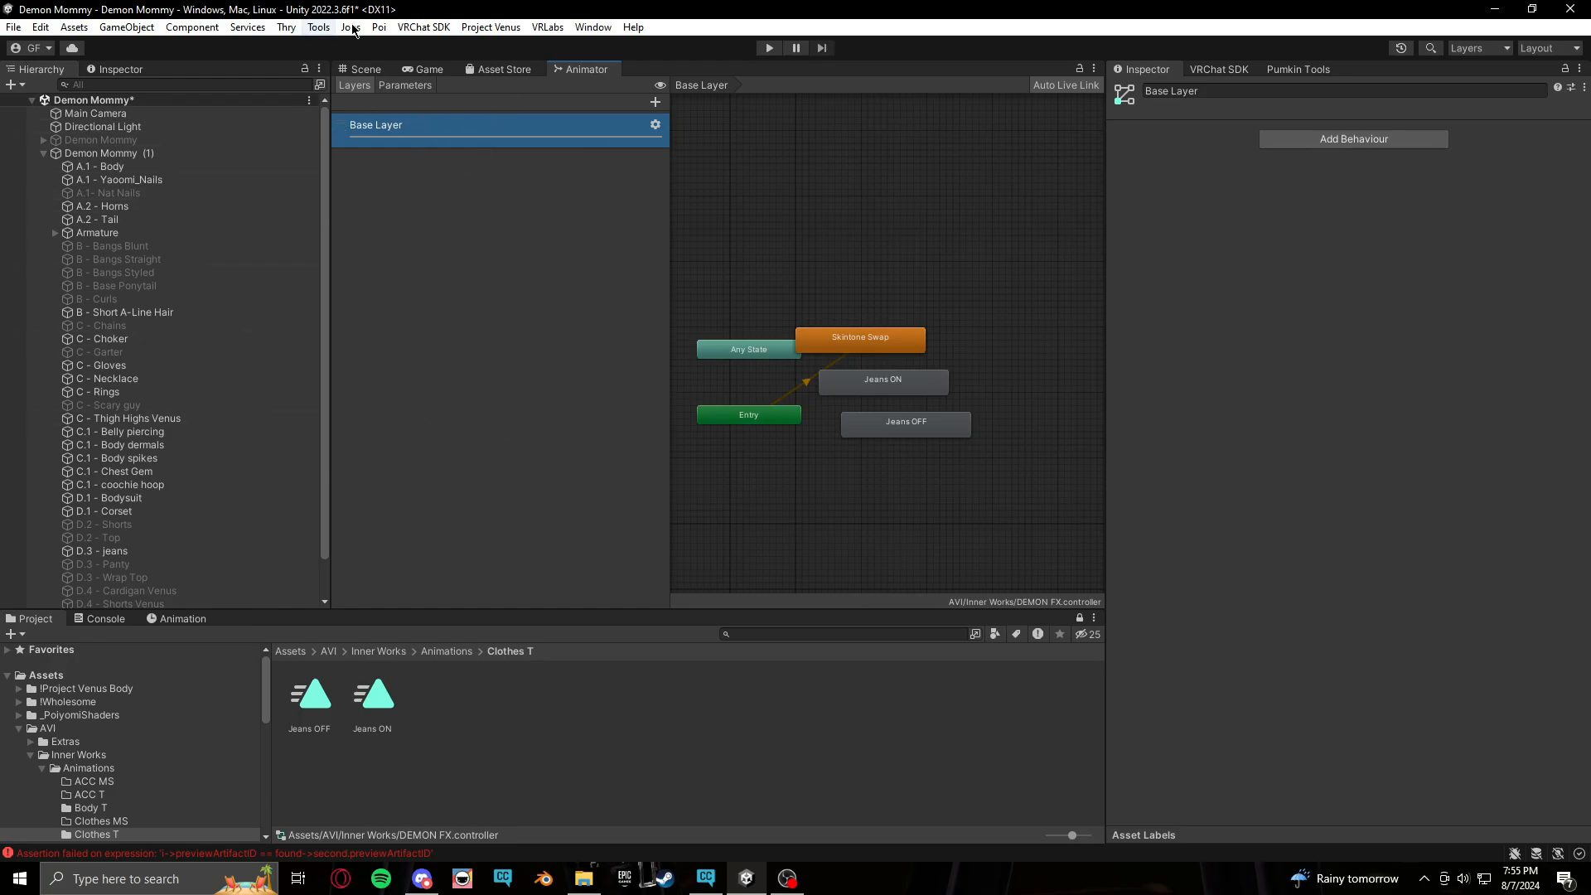
{"action": "mouse_move", "coordinate": [884, 501]}
{"action": "middle_mouse_down"}
{"action": "mouse_move", "coordinate": [923, 511]}
{"action": "mouse_move", "coordinate": [910, 515]}
{"action": "middle_mouse_up"}
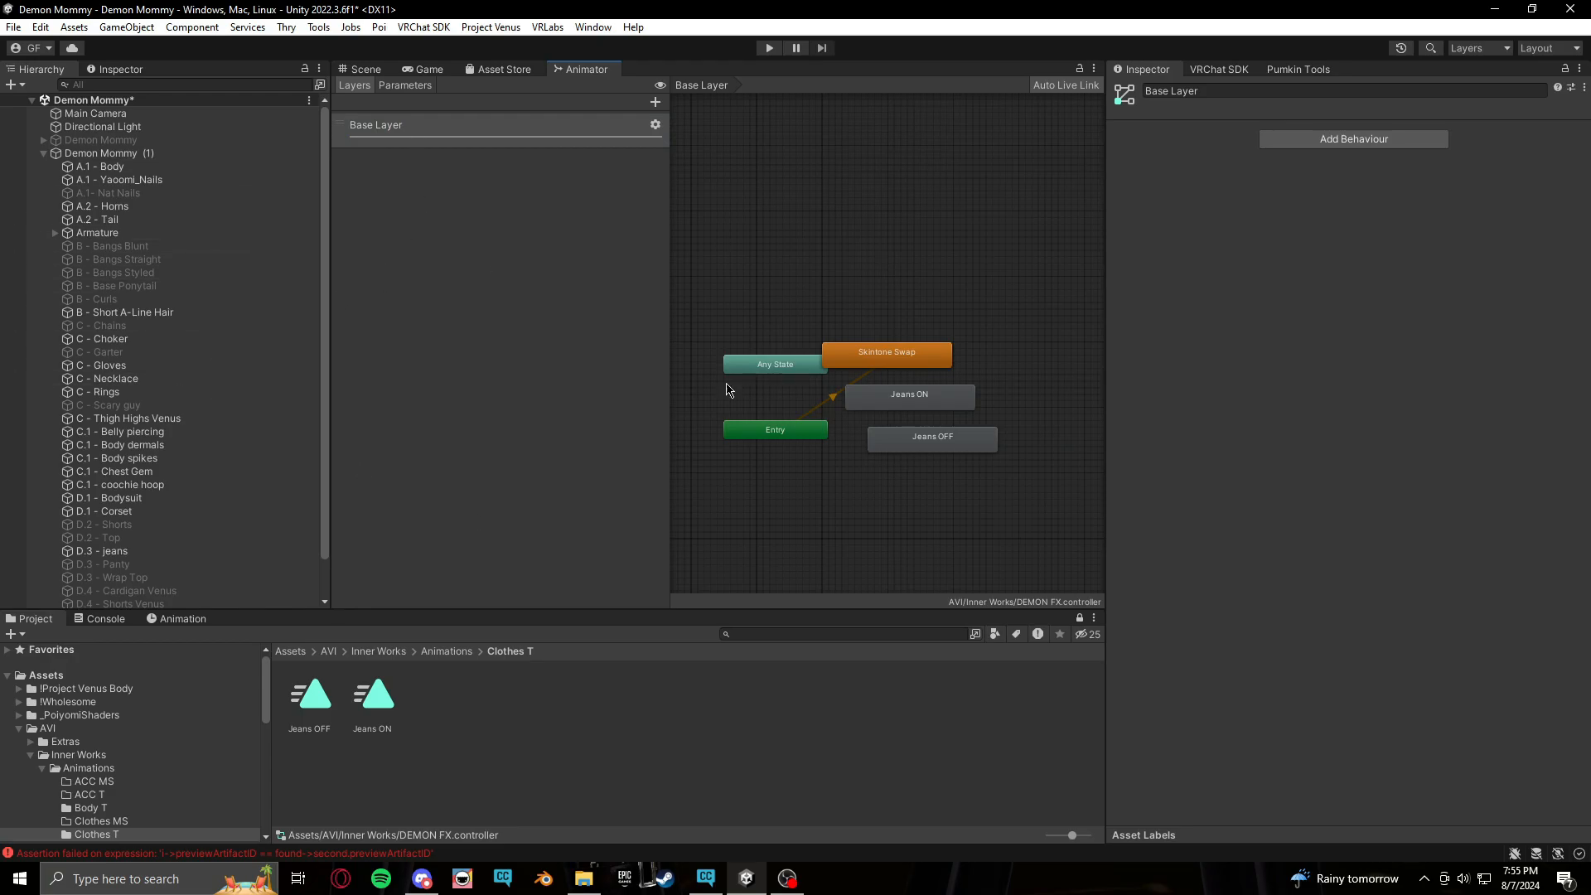
{"action": "left_click_drag", "start_coordinate": [906, 192], "coordinate": [925, 452]}
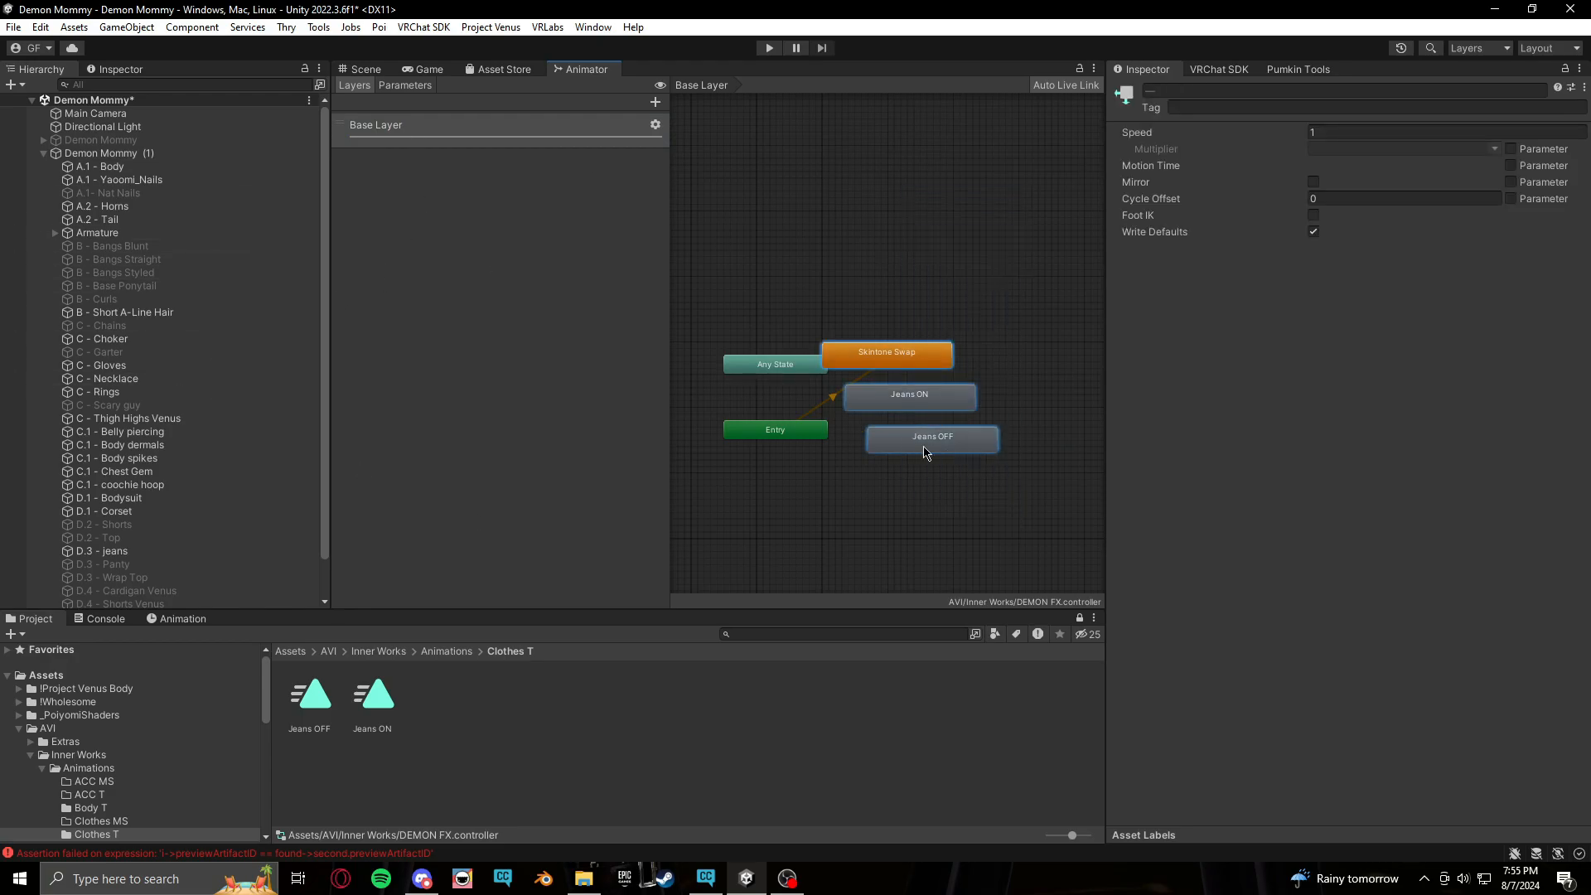
{"action": "right_click", "coordinate": [925, 452]}
{"action": "left_click", "coordinate": [1008, 529]}
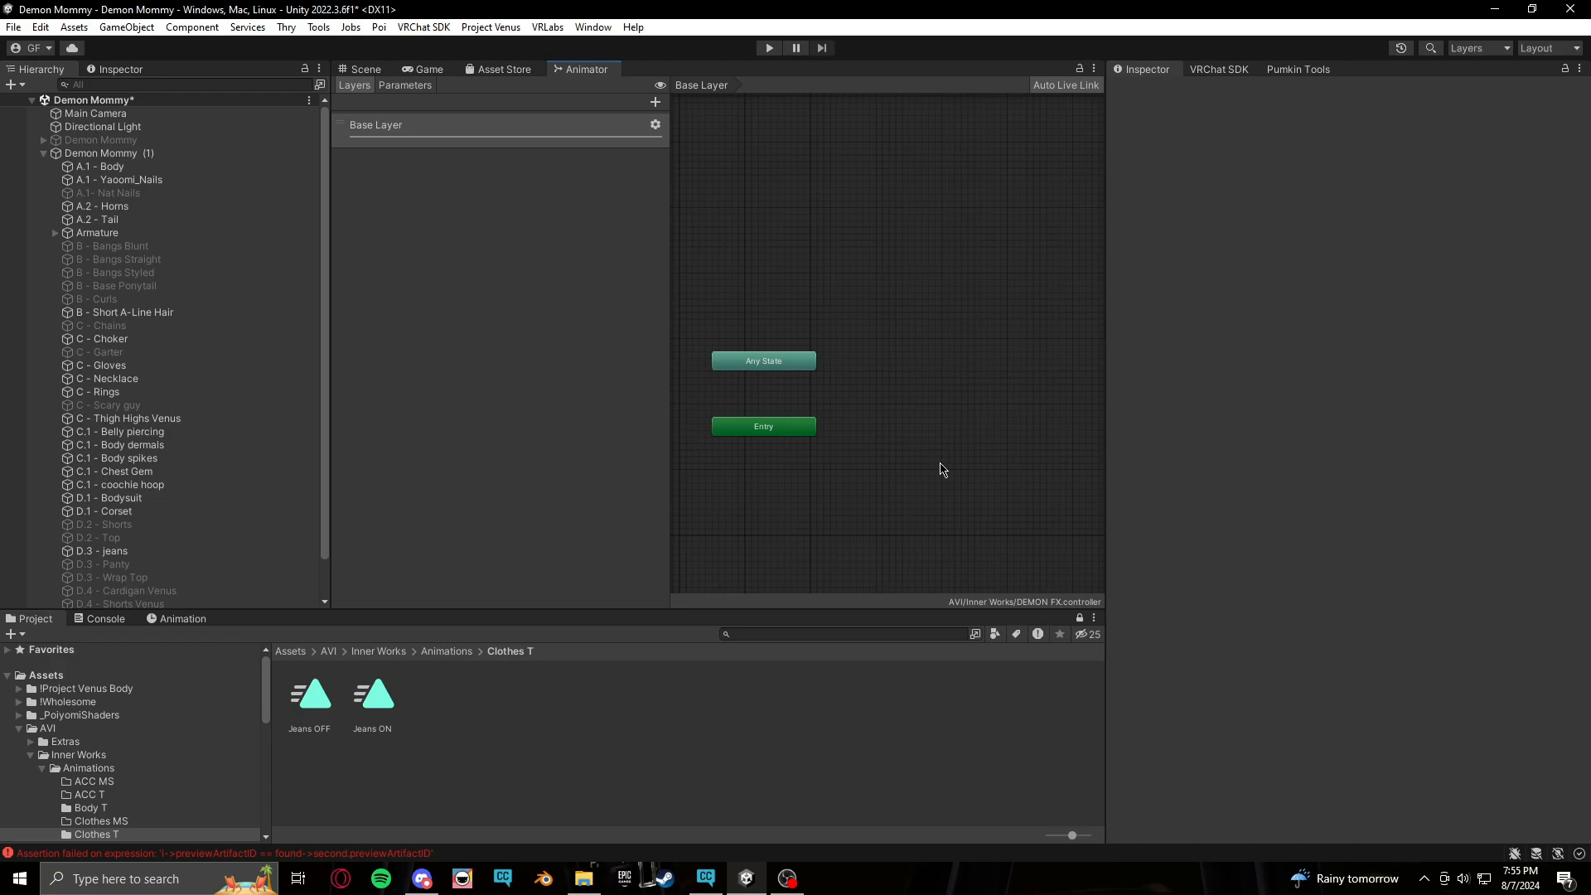
Add a new animator layer named Jeans T
{"action": "left_click", "coordinate": [656, 102]}
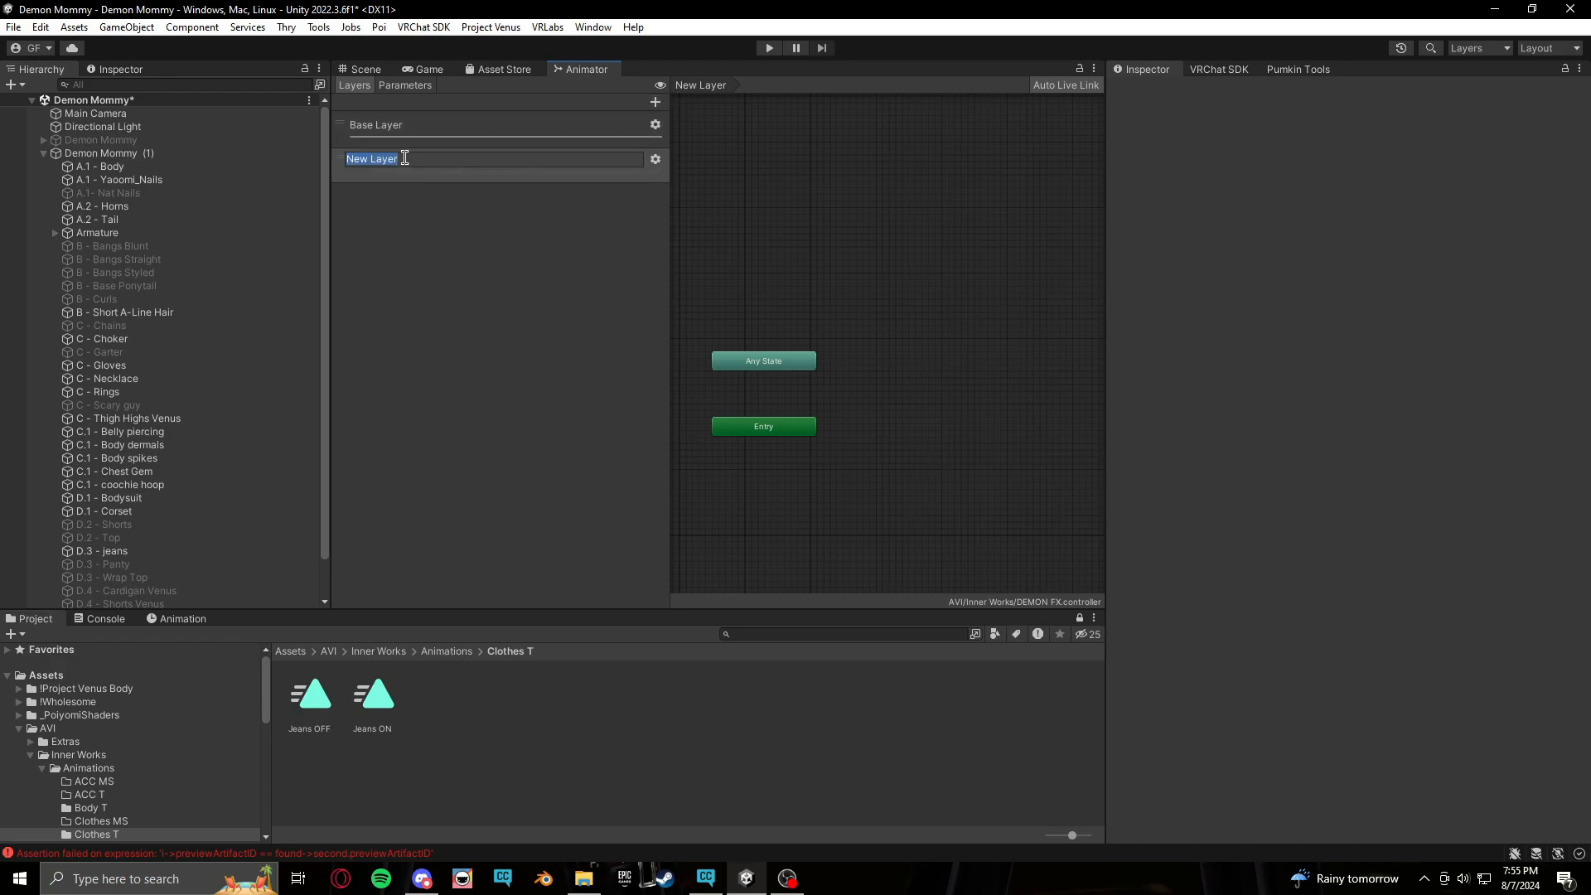
{"action": "type", "text": "Jeans T"}
{"action": "key", "text": "Return"}
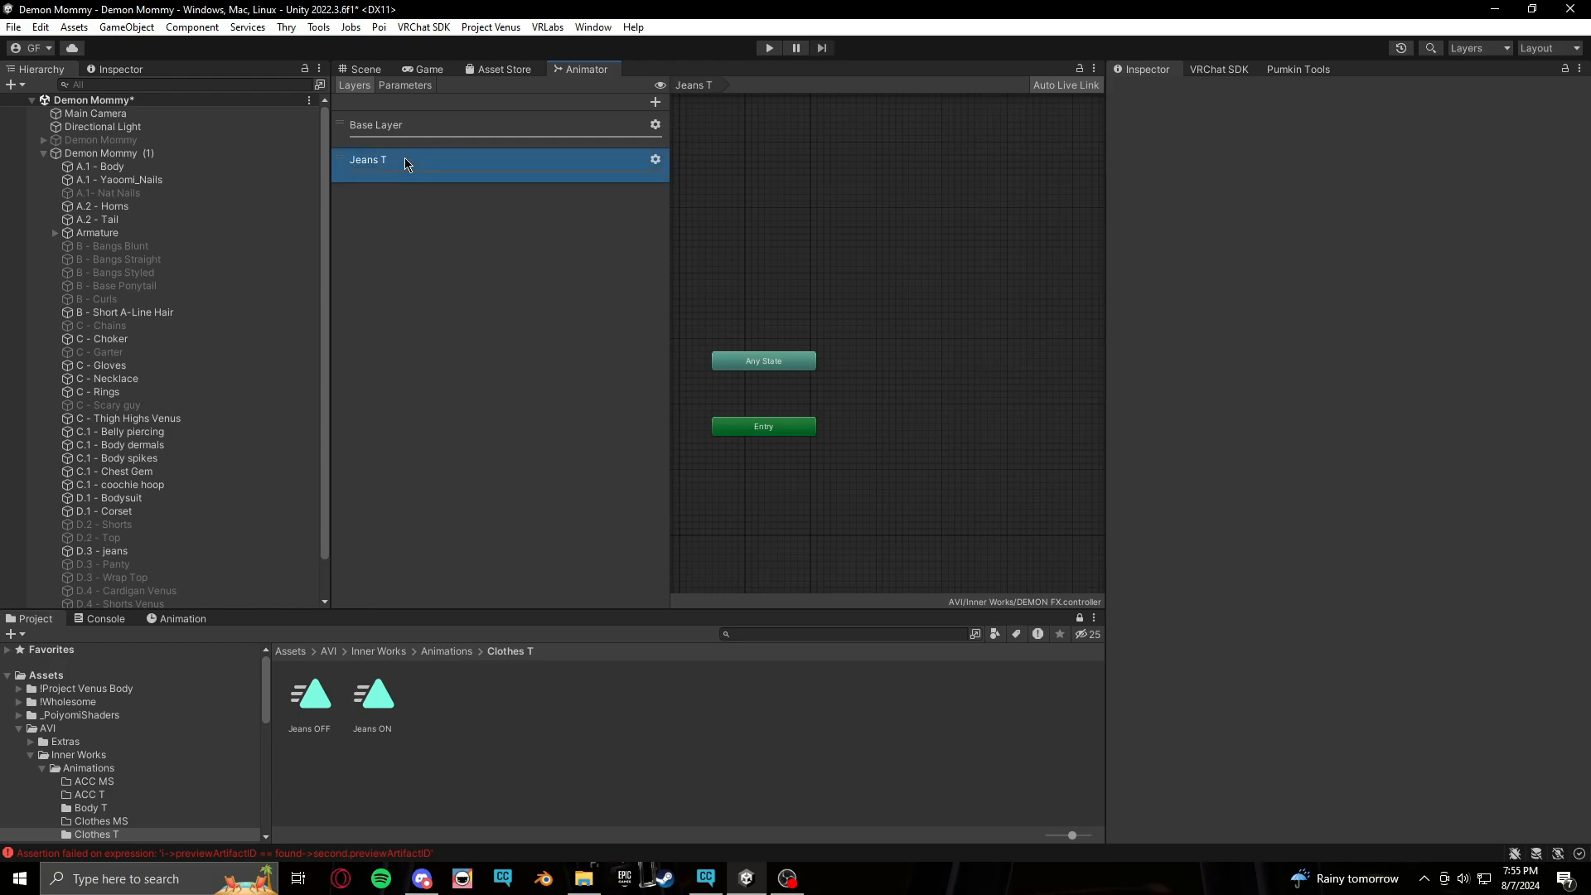
Set the Jeans T layer's weight to 1
{"action": "left_click", "coordinate": [657, 160]}
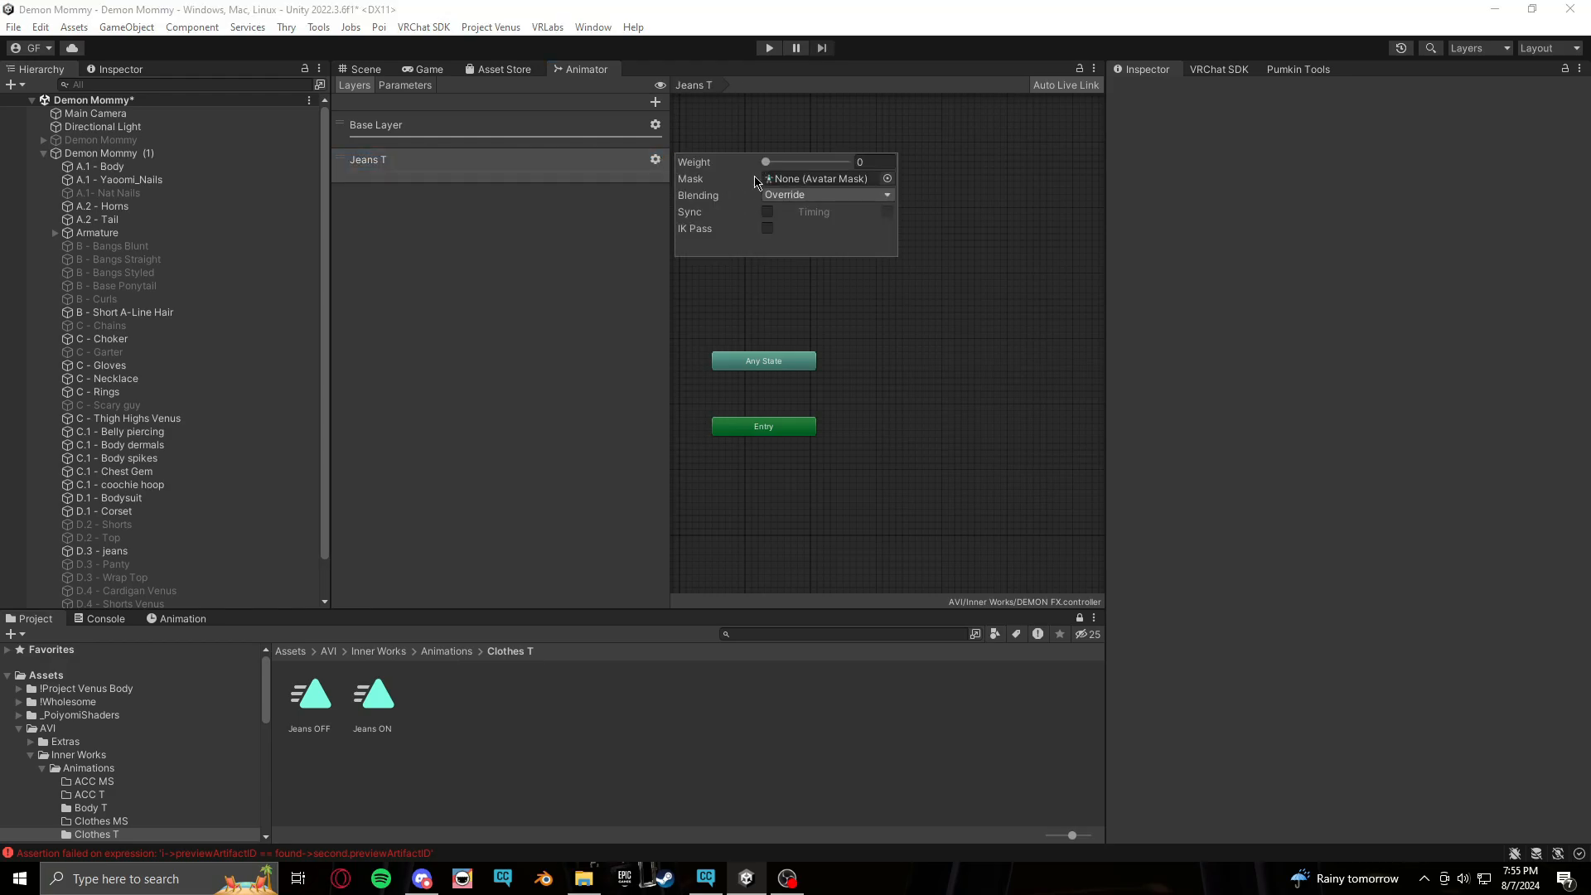
{"action": "left_click_drag", "start_coordinate": [767, 162], "coordinate": [1180, 175]}
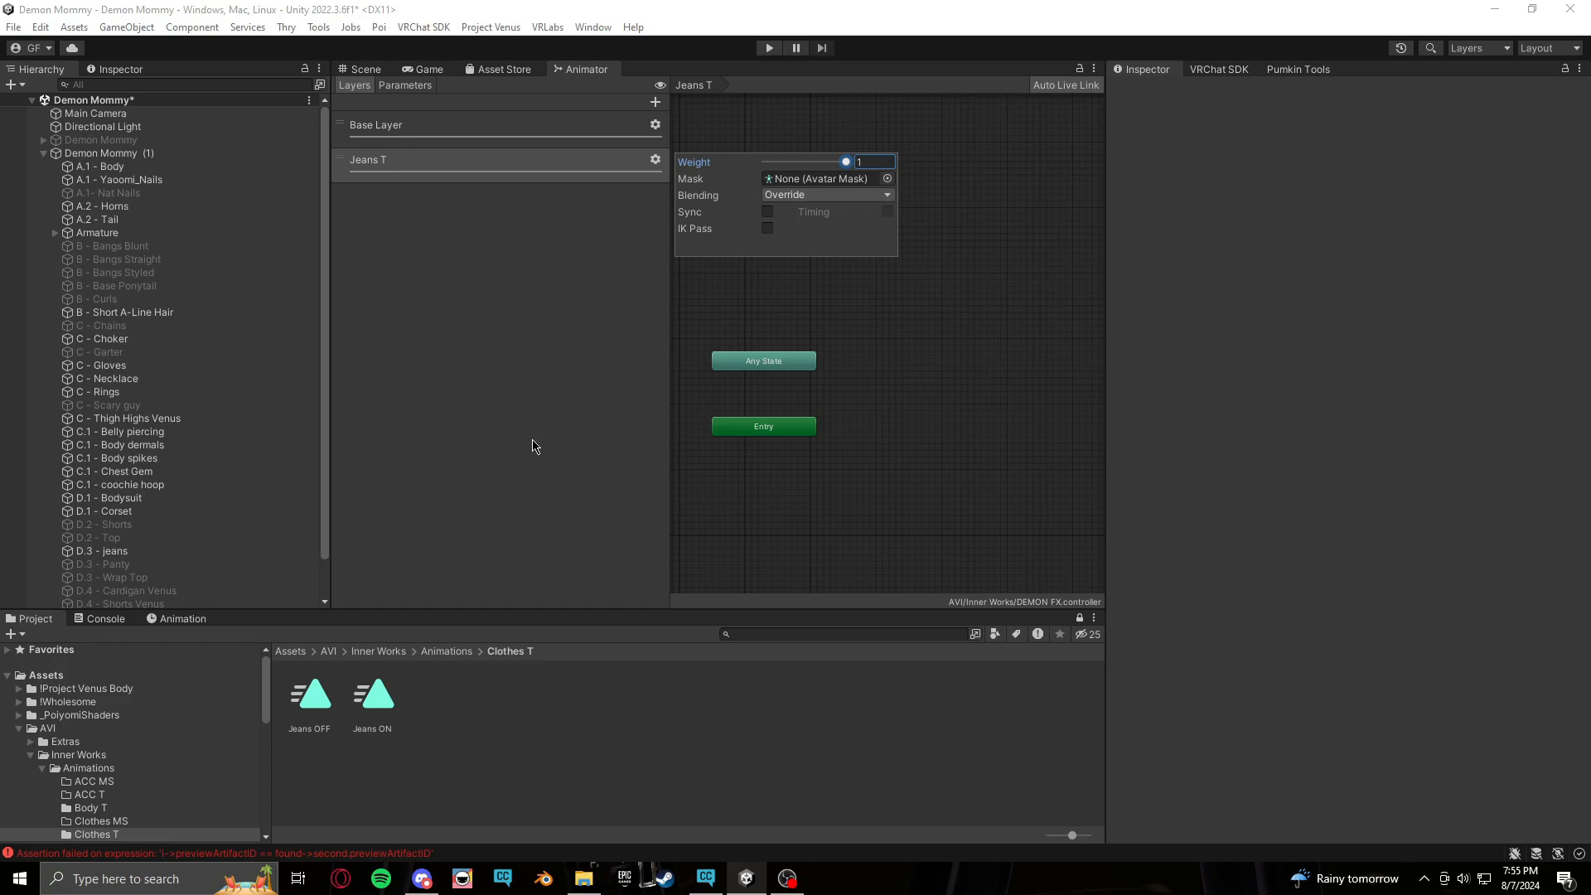
{"action": "left_click", "coordinate": [873, 385]}
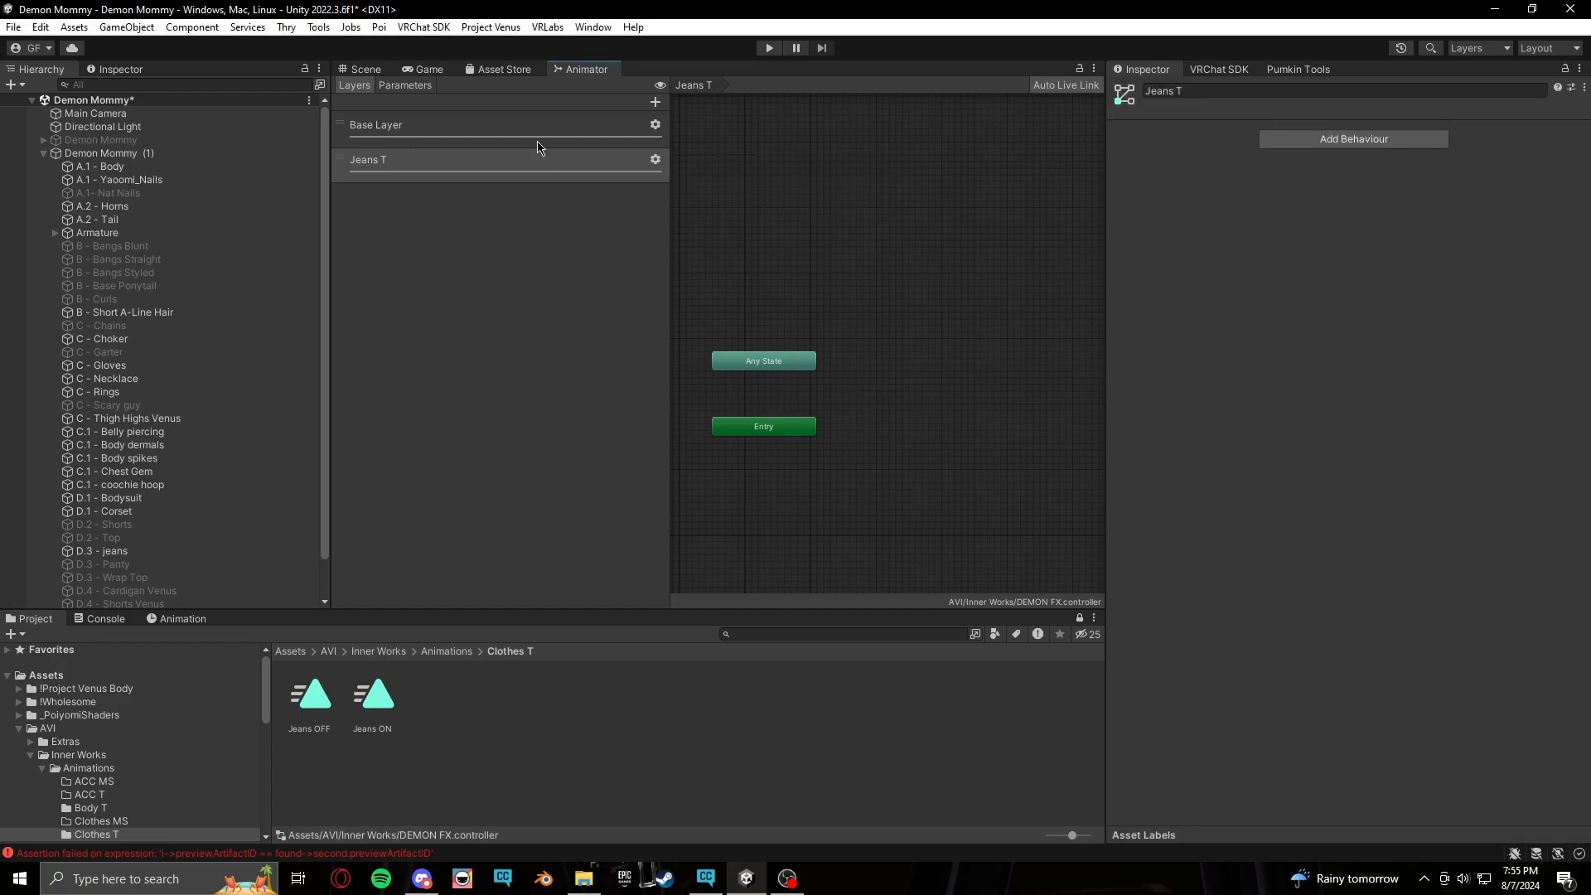
Add a Bool parameter named Clothes/JeansT to the animator controller
{"action": "left_click", "coordinate": [411, 85]}
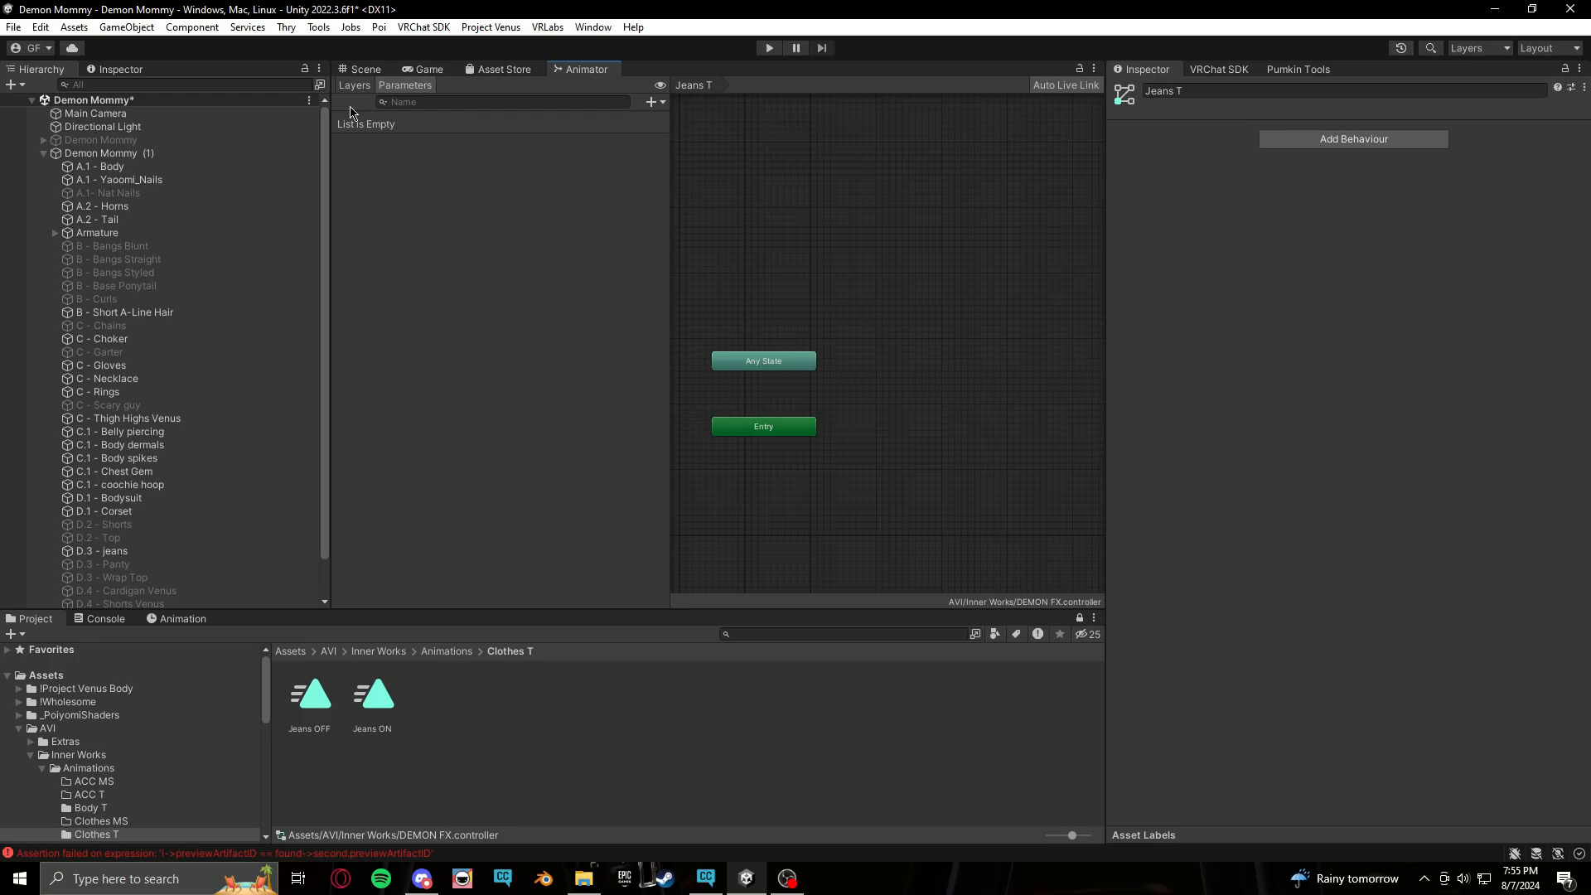
{"action": "left_click", "coordinate": [664, 101]}
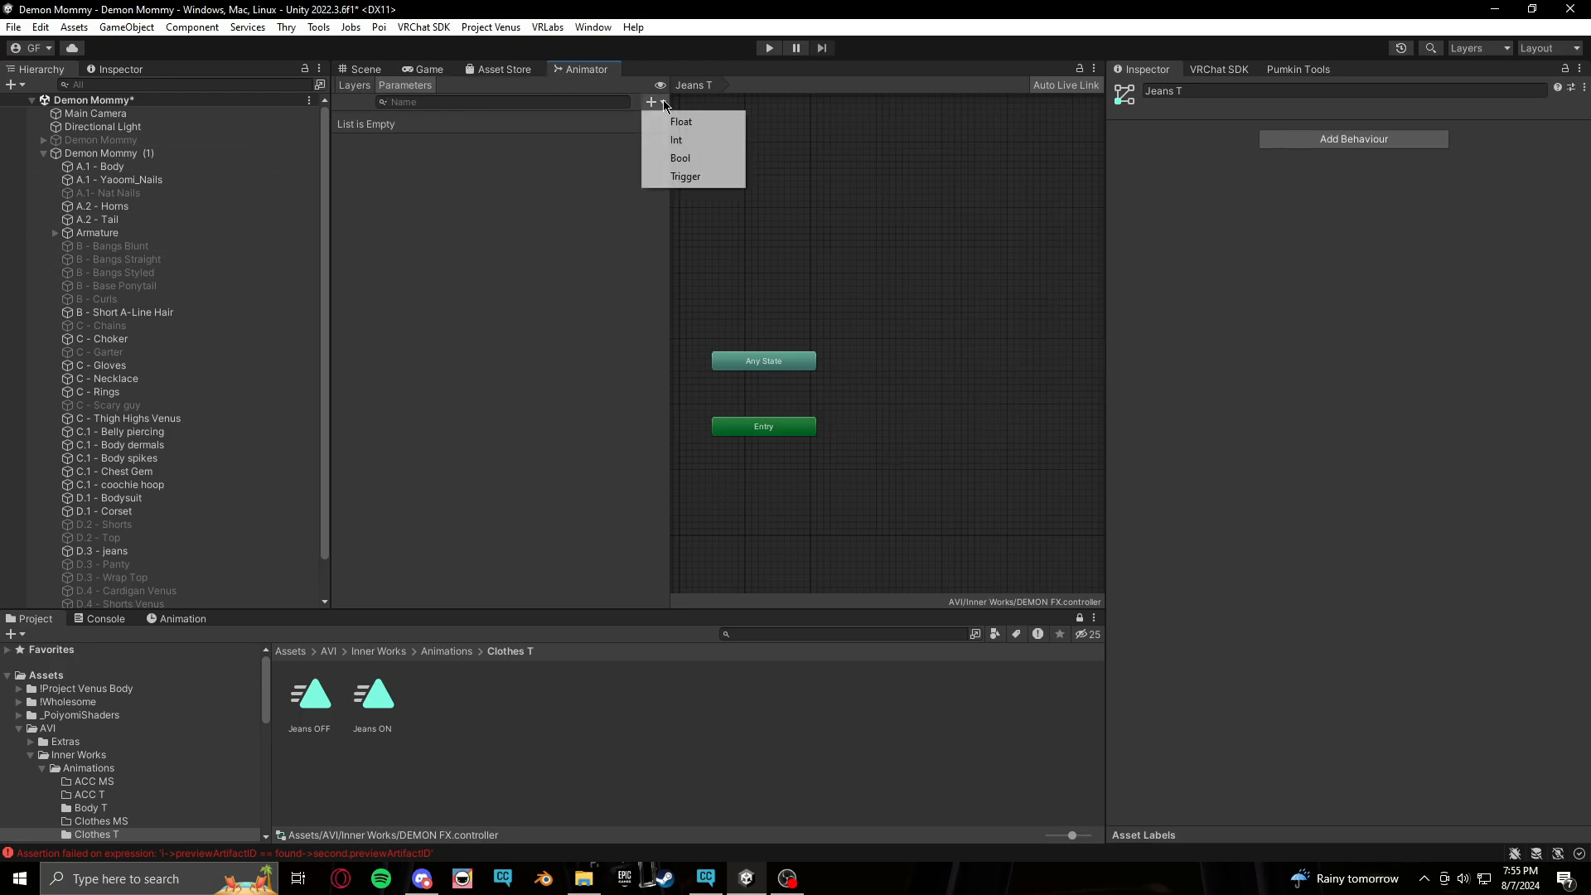
{"action": "left_click", "coordinate": [706, 159]}
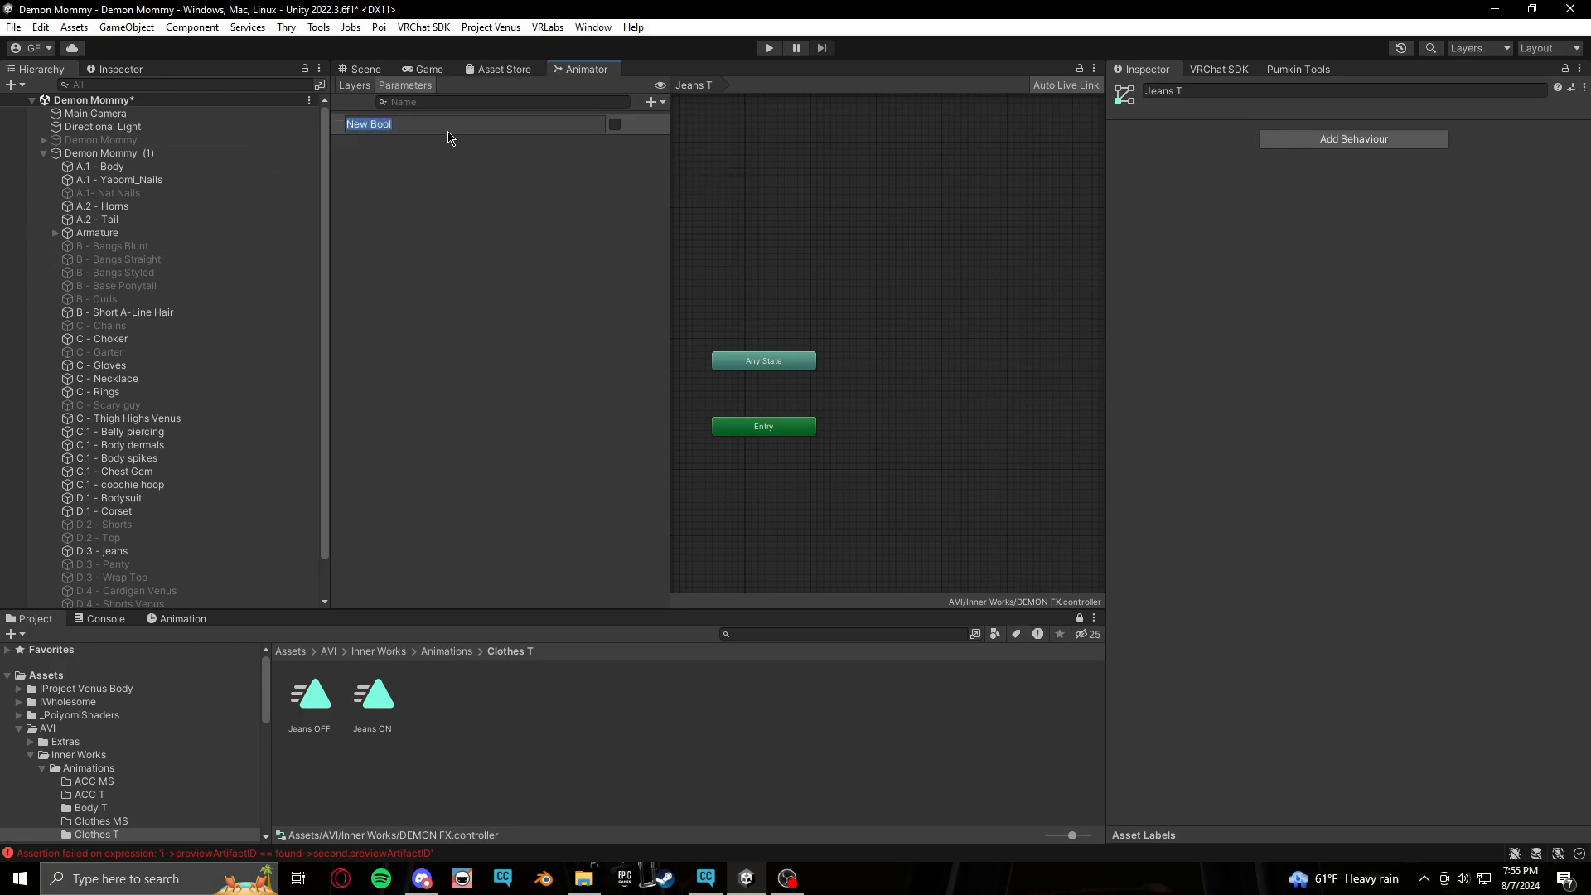
{"action": "type", "text": "Je"}
{"action": "type", "text": "Clothes"}
{"action": "type", "text": "/"}
{"action": "key", "text": "Return"}
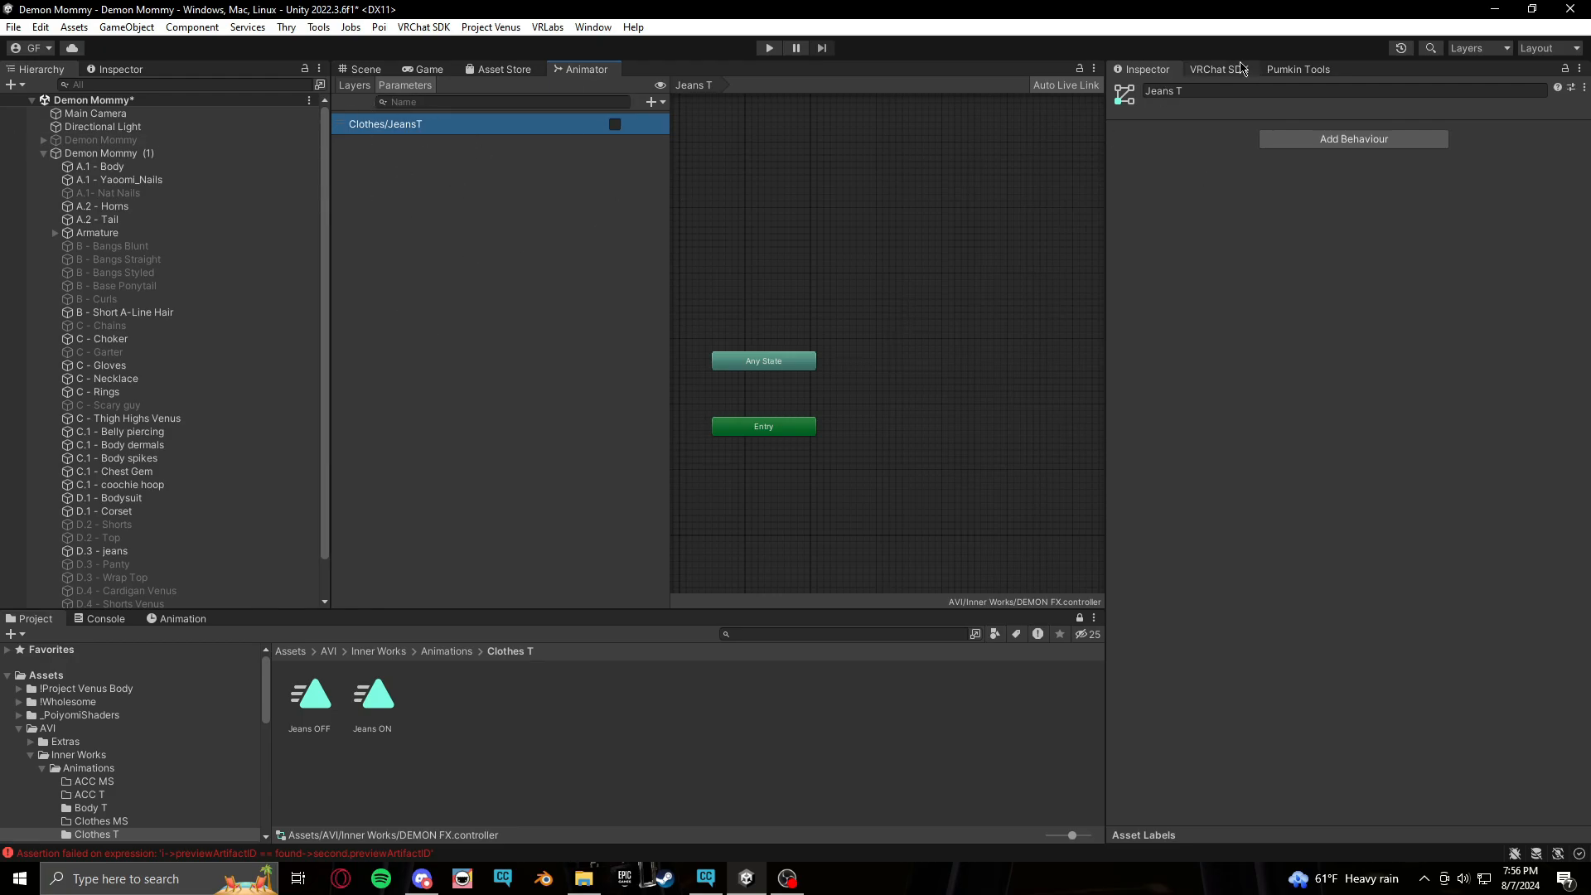
Open the DEMON PARAMS expression parameters asset in the Inner Works folder and add a new parameter entry
{"action": "left_click", "coordinate": [355, 84]}
{"action": "scroll", "coordinate": [123, 773], "scroll_direction": "down", "scroll_amount": 2}
{"action": "left_click", "coordinate": [106, 706]}
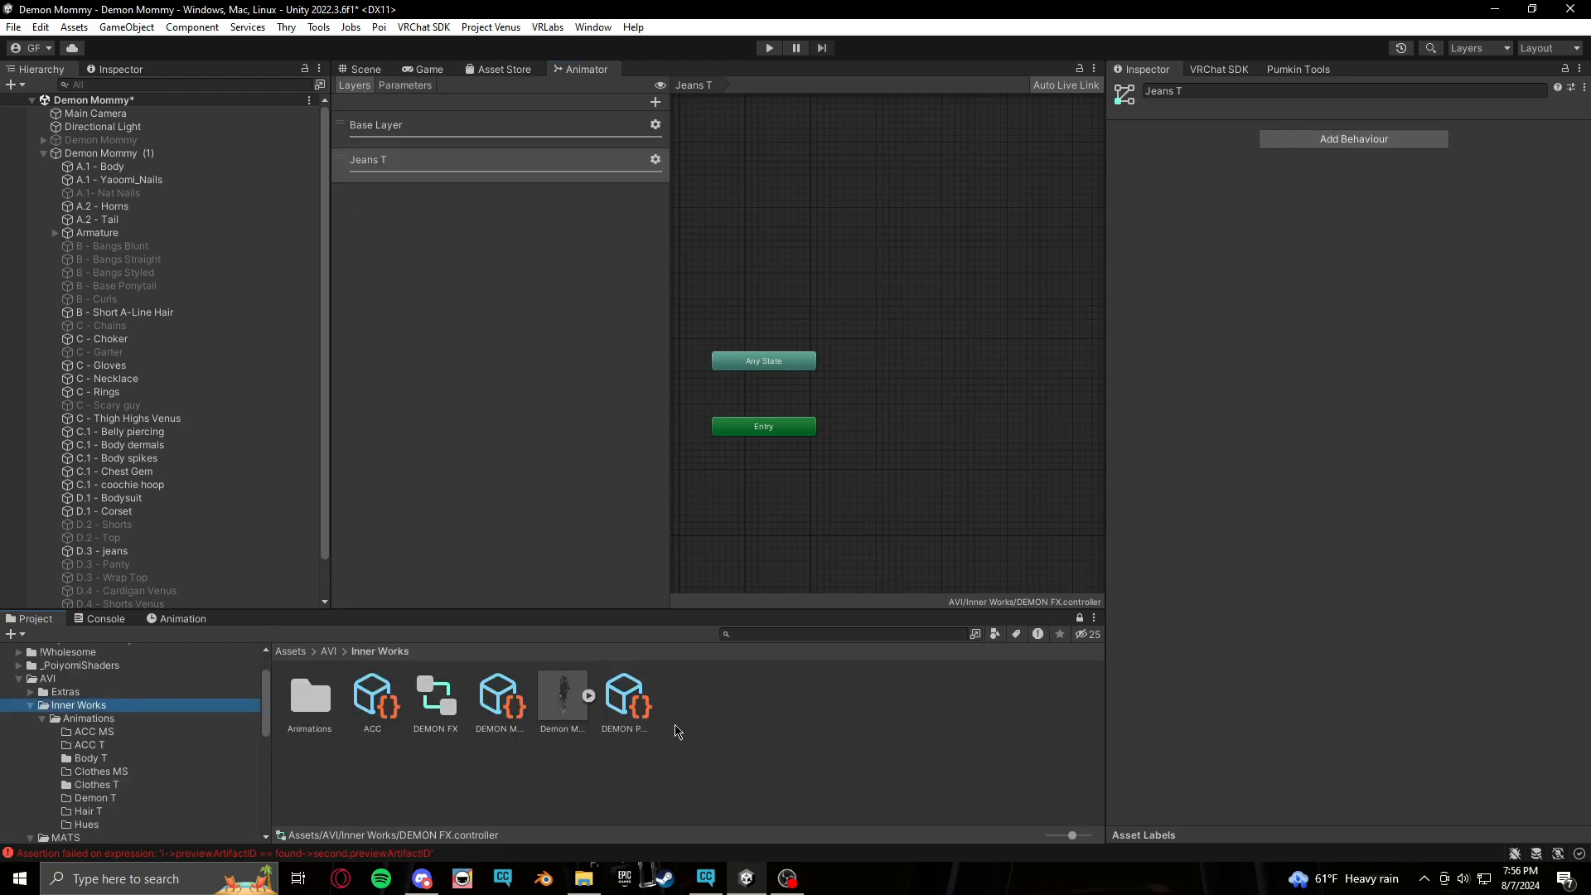
{"action": "left_click", "coordinate": [642, 711]}
{"action": "left_click", "coordinate": [1176, 148]}
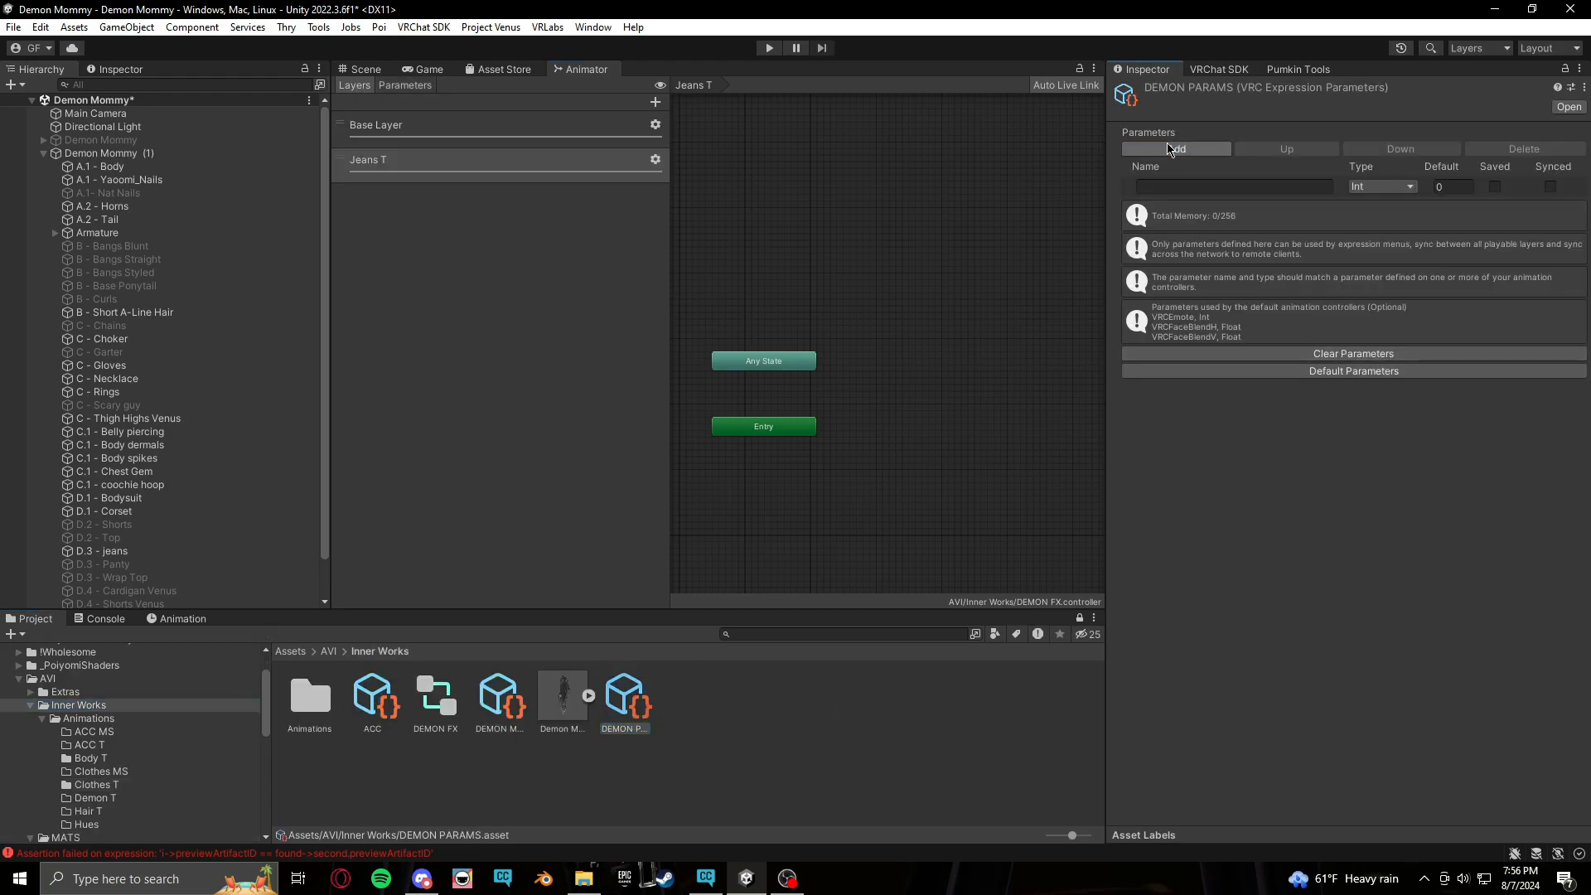
Name the new expression parameter Clothes/JeansT by copying the controller parameter's name into it
{"action": "left_click", "coordinate": [405, 85]}
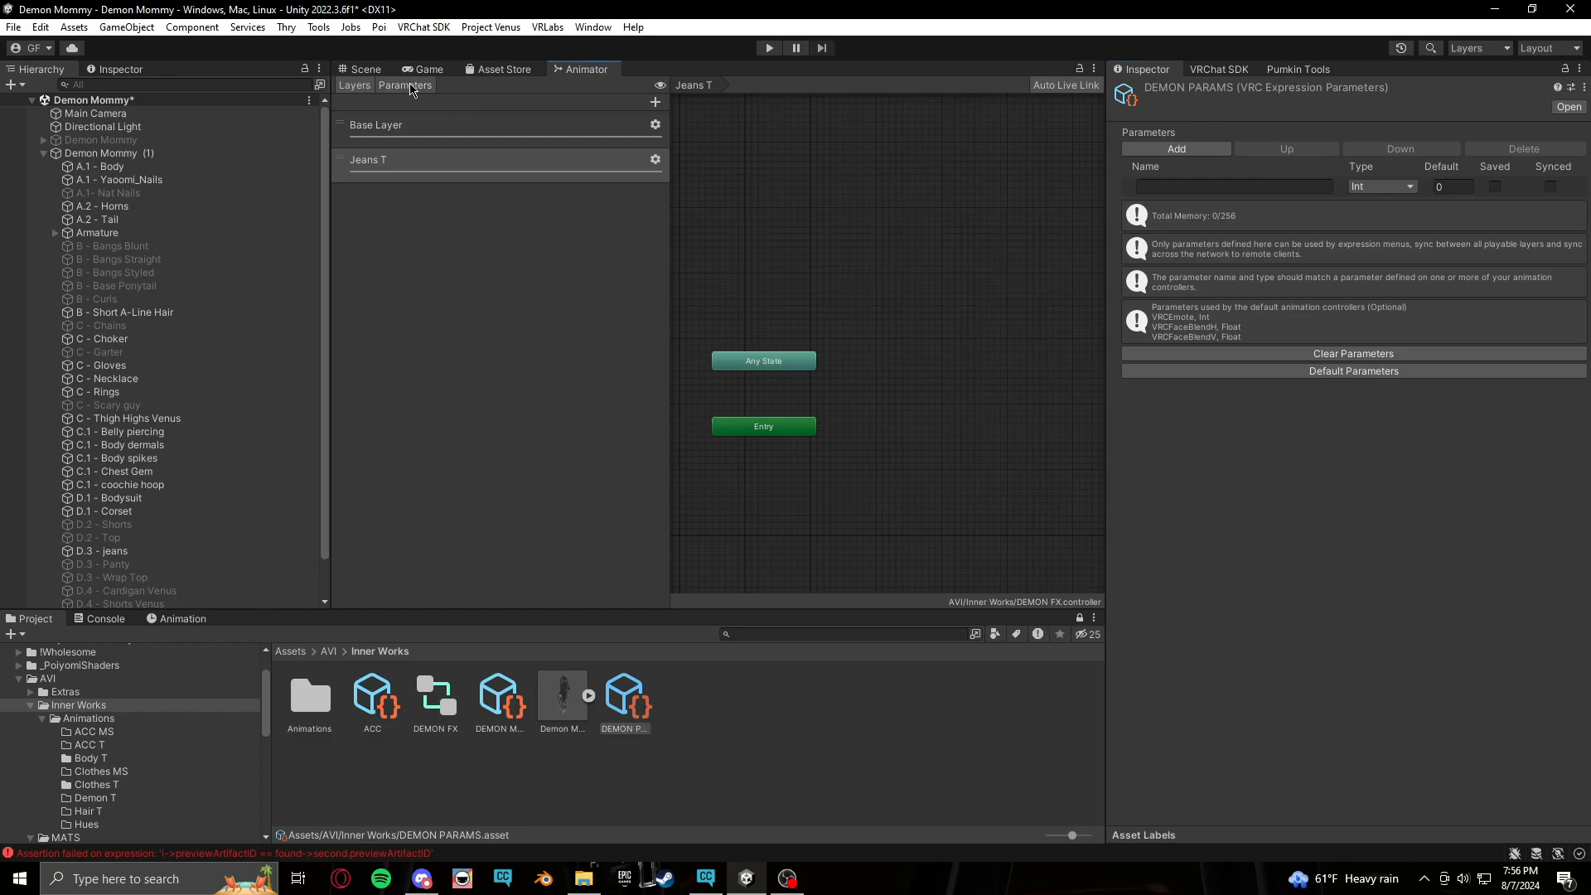
{"action": "double_click", "coordinate": [418, 124]}
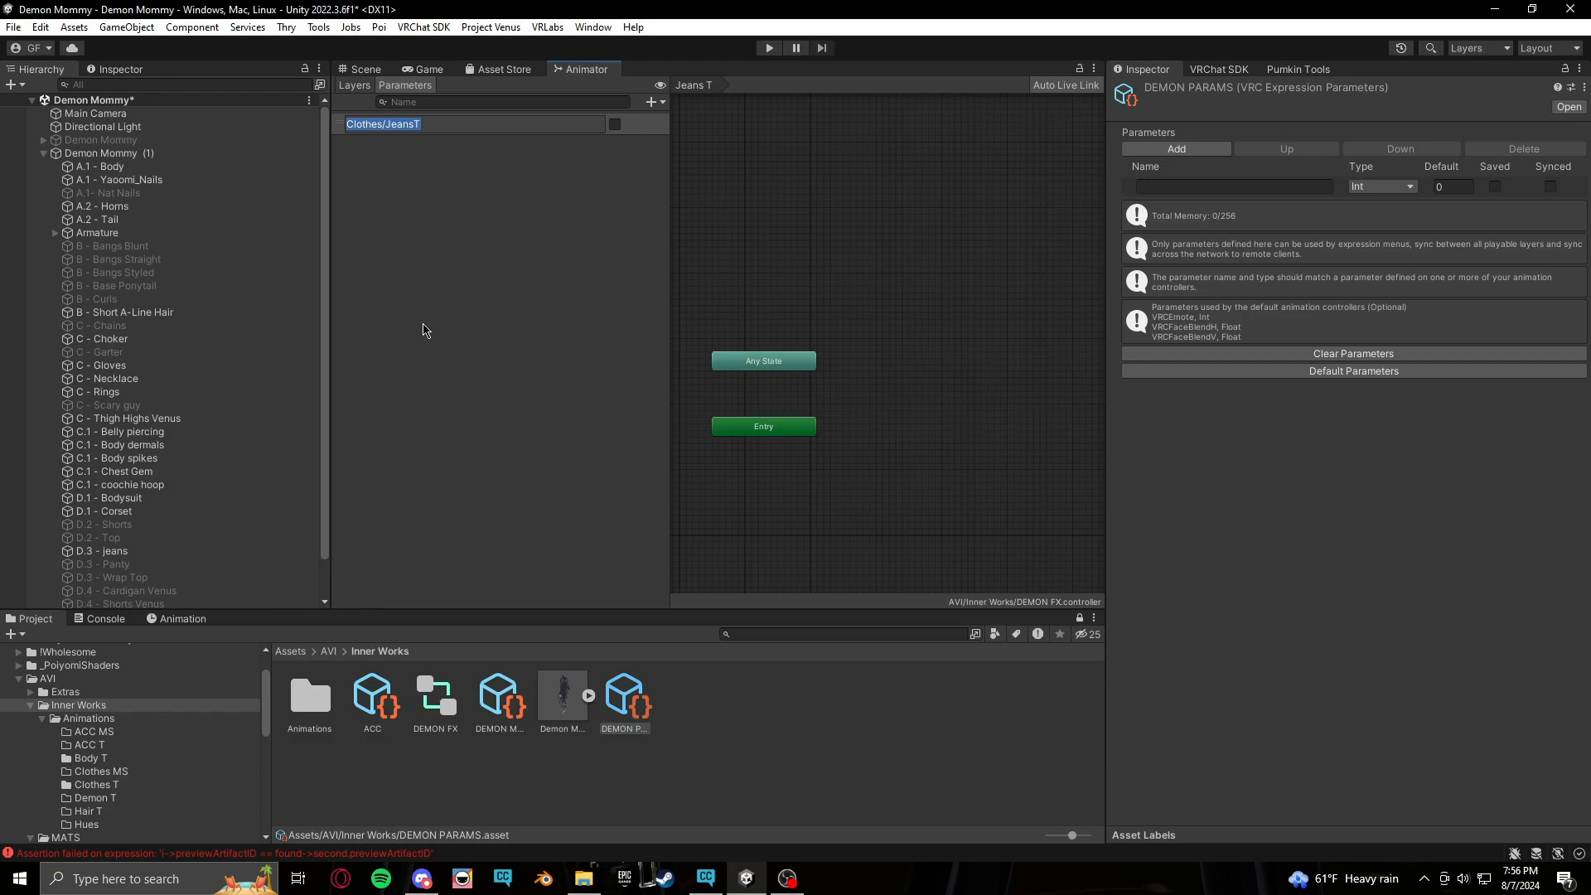
{"action": "left_click", "coordinate": [1226, 186]}
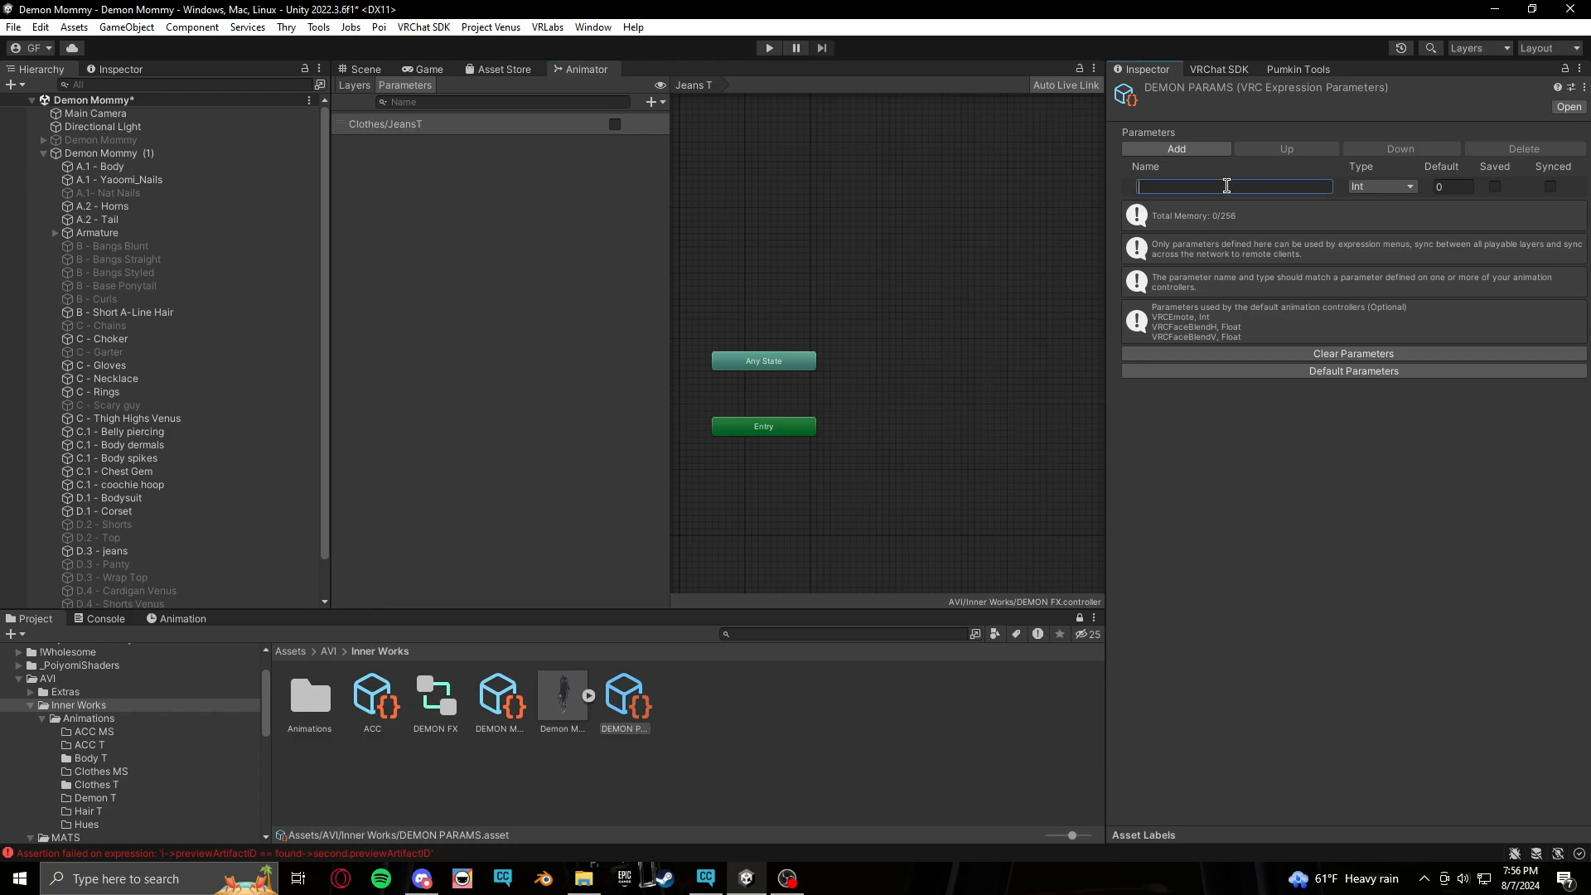
{"action": "type", "text": "Clothes/JeansT"}
Enable Saved and Synced on the Clothes/JeansT expression parameter and set its type to Bool
{"action": "left_click", "coordinate": [1497, 188]}
{"action": "left_click", "coordinate": [1551, 187]}
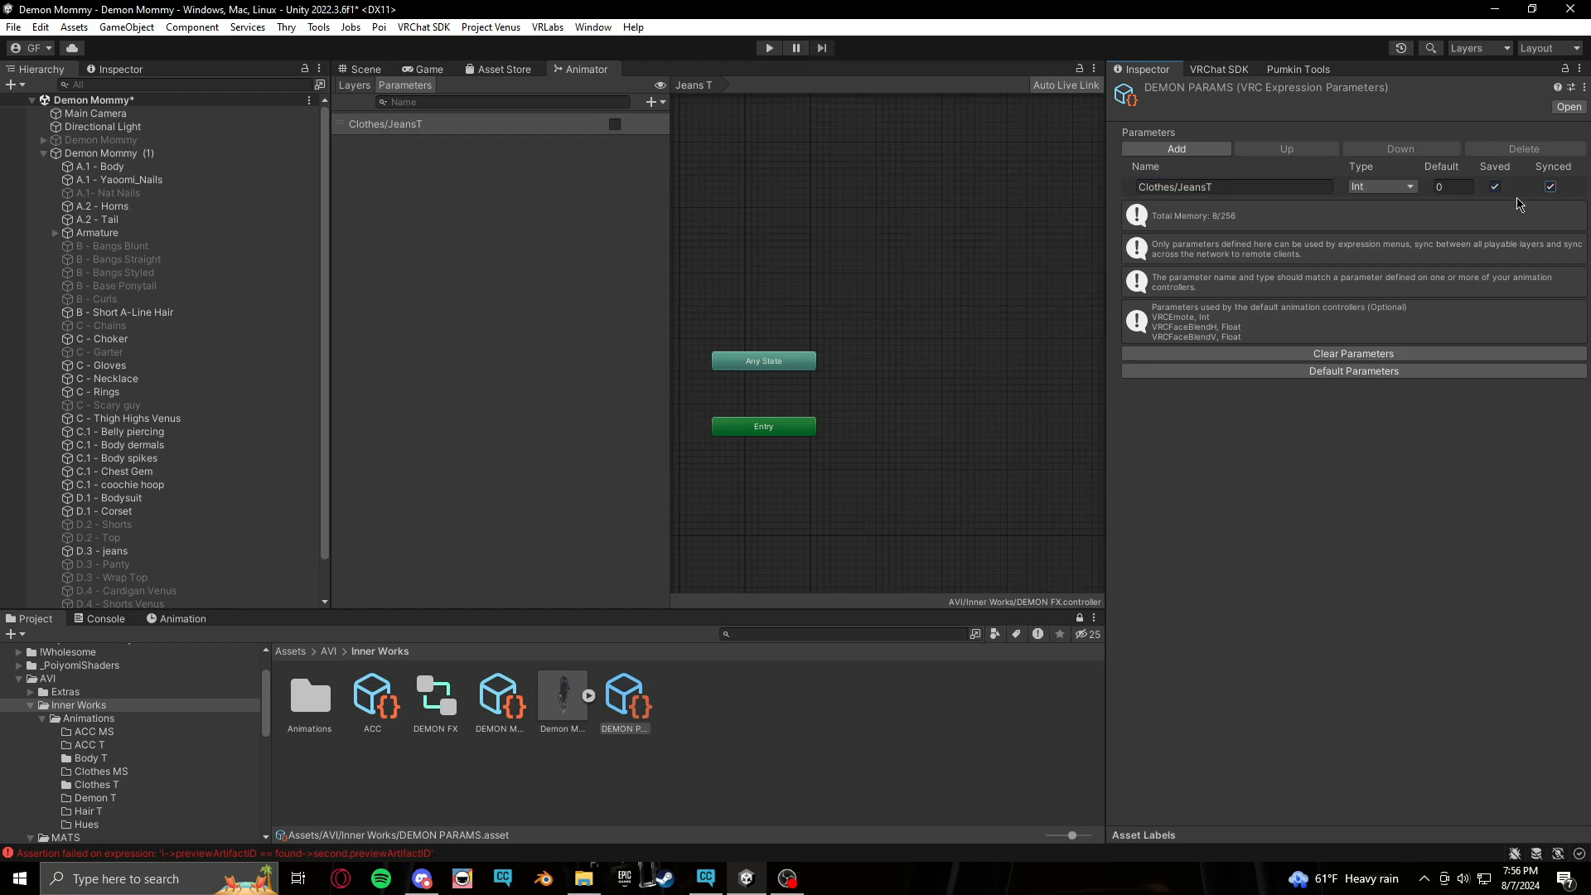
{"action": "left_click", "coordinate": [1382, 186]}
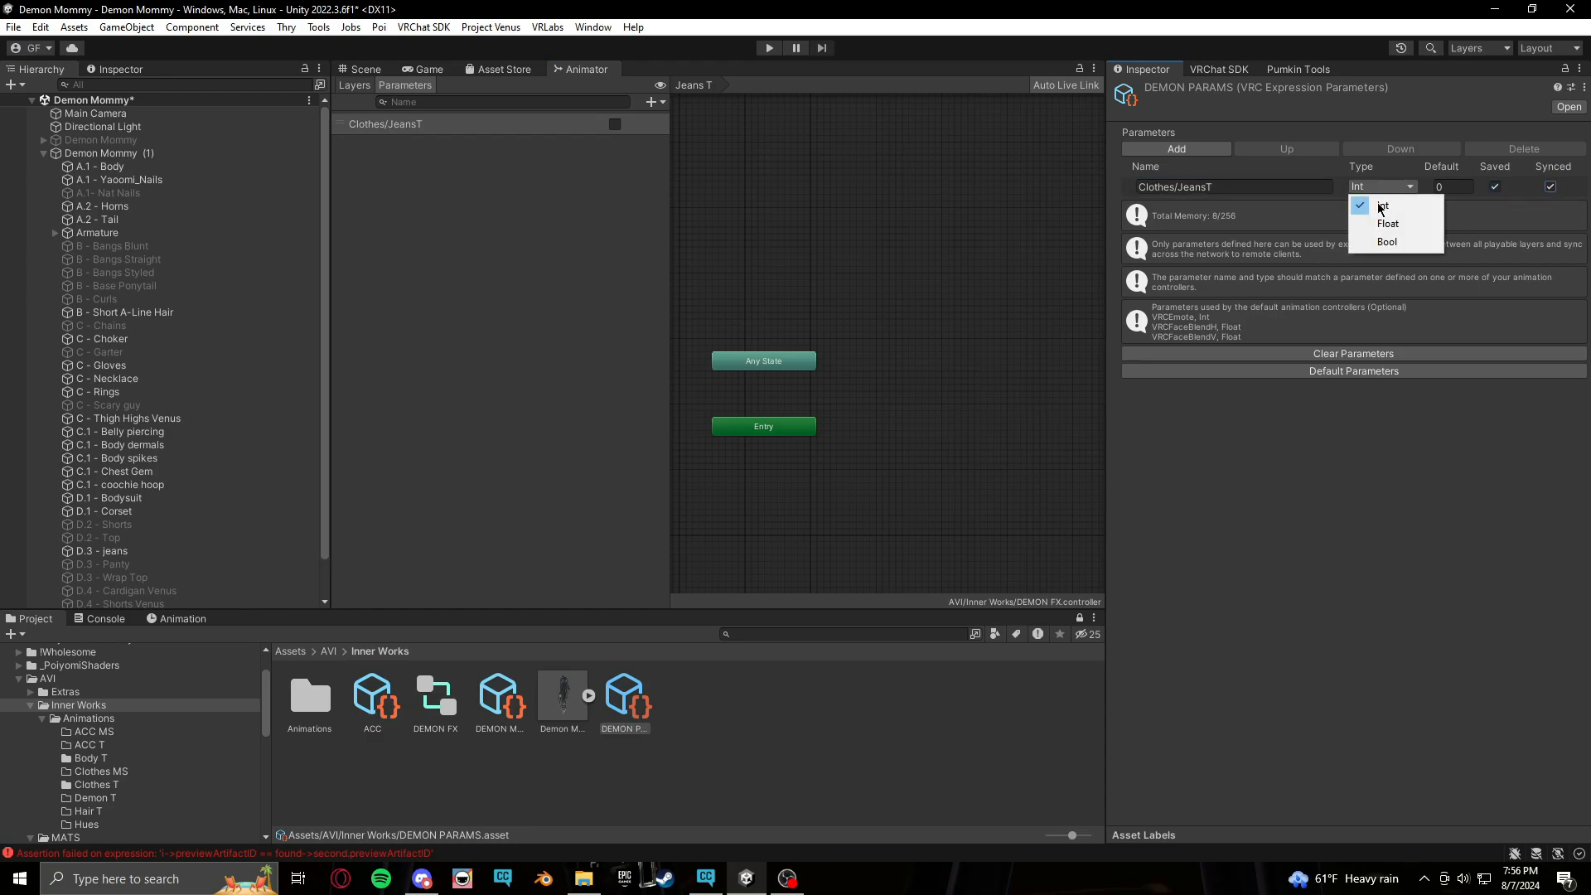
{"action": "left_click", "coordinate": [1403, 242]}
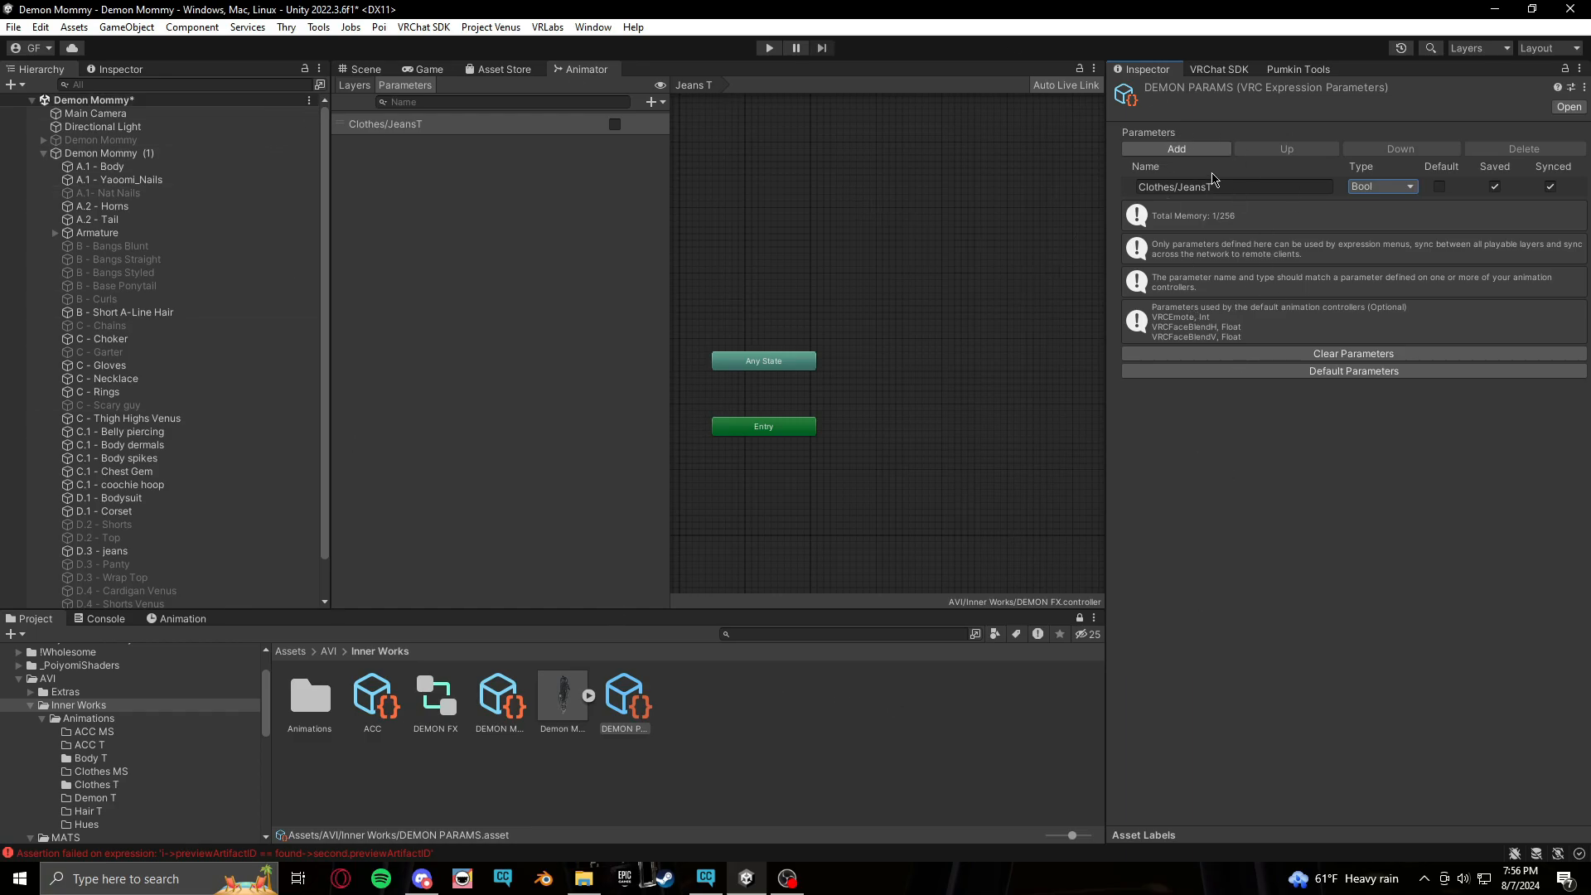
Add the Jeans ON and Jeans OFF clips from the Clothes T folder as states in the Jeans T layer
{"action": "left_click", "coordinate": [354, 85]}
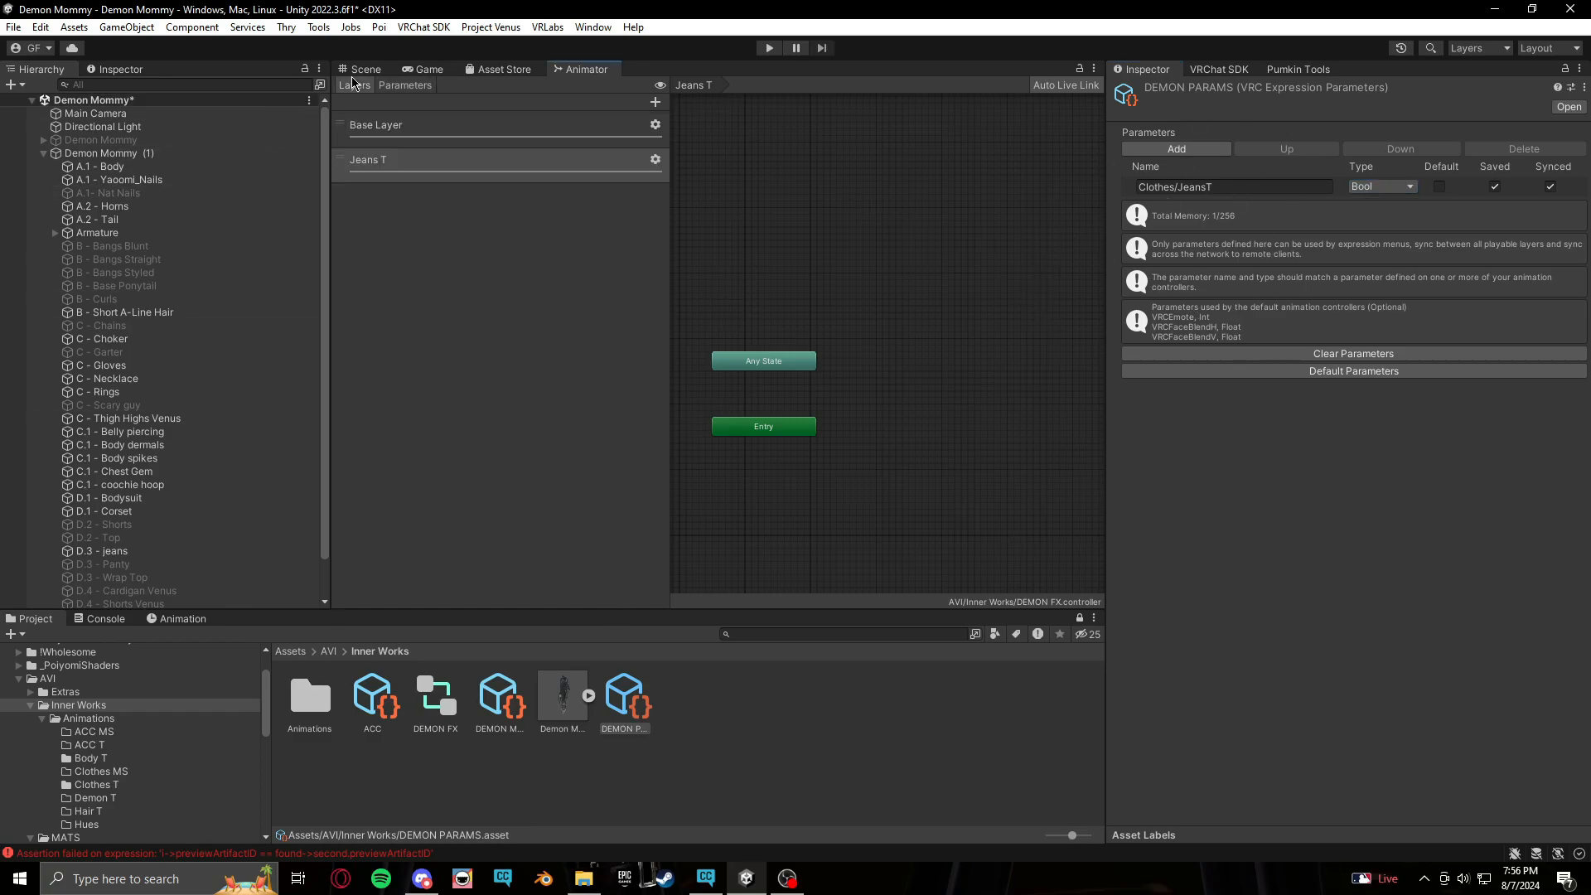
{"action": "left_click", "coordinate": [425, 159]}
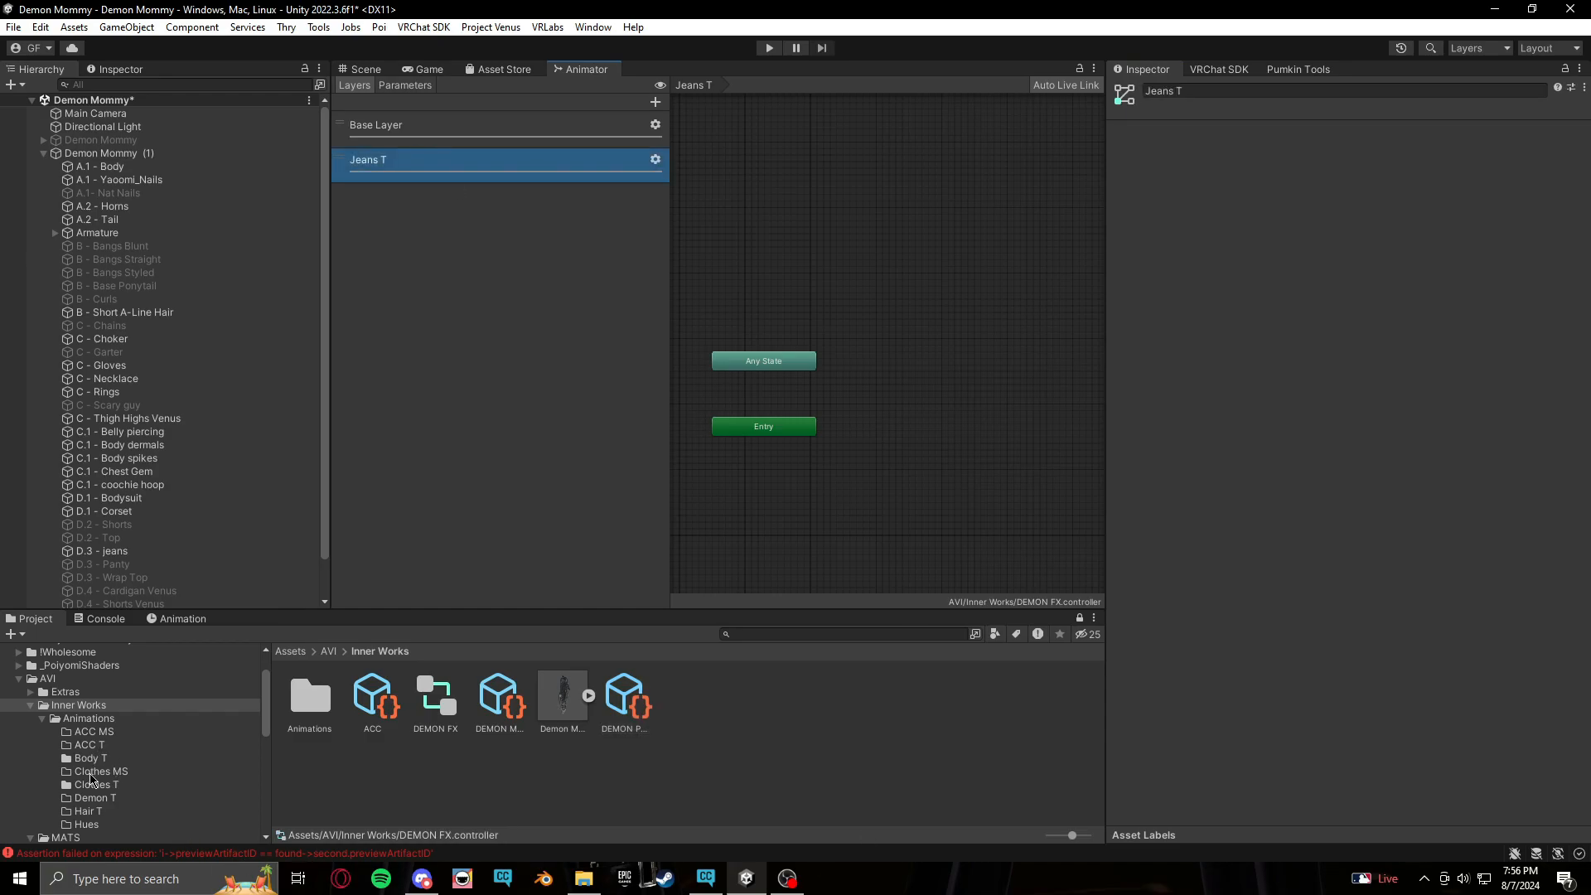
{"action": "left_click", "coordinate": [91, 788]}
{"action": "middle_click_drag", "start_coordinate": [885, 436], "coordinate": [846, 424]}
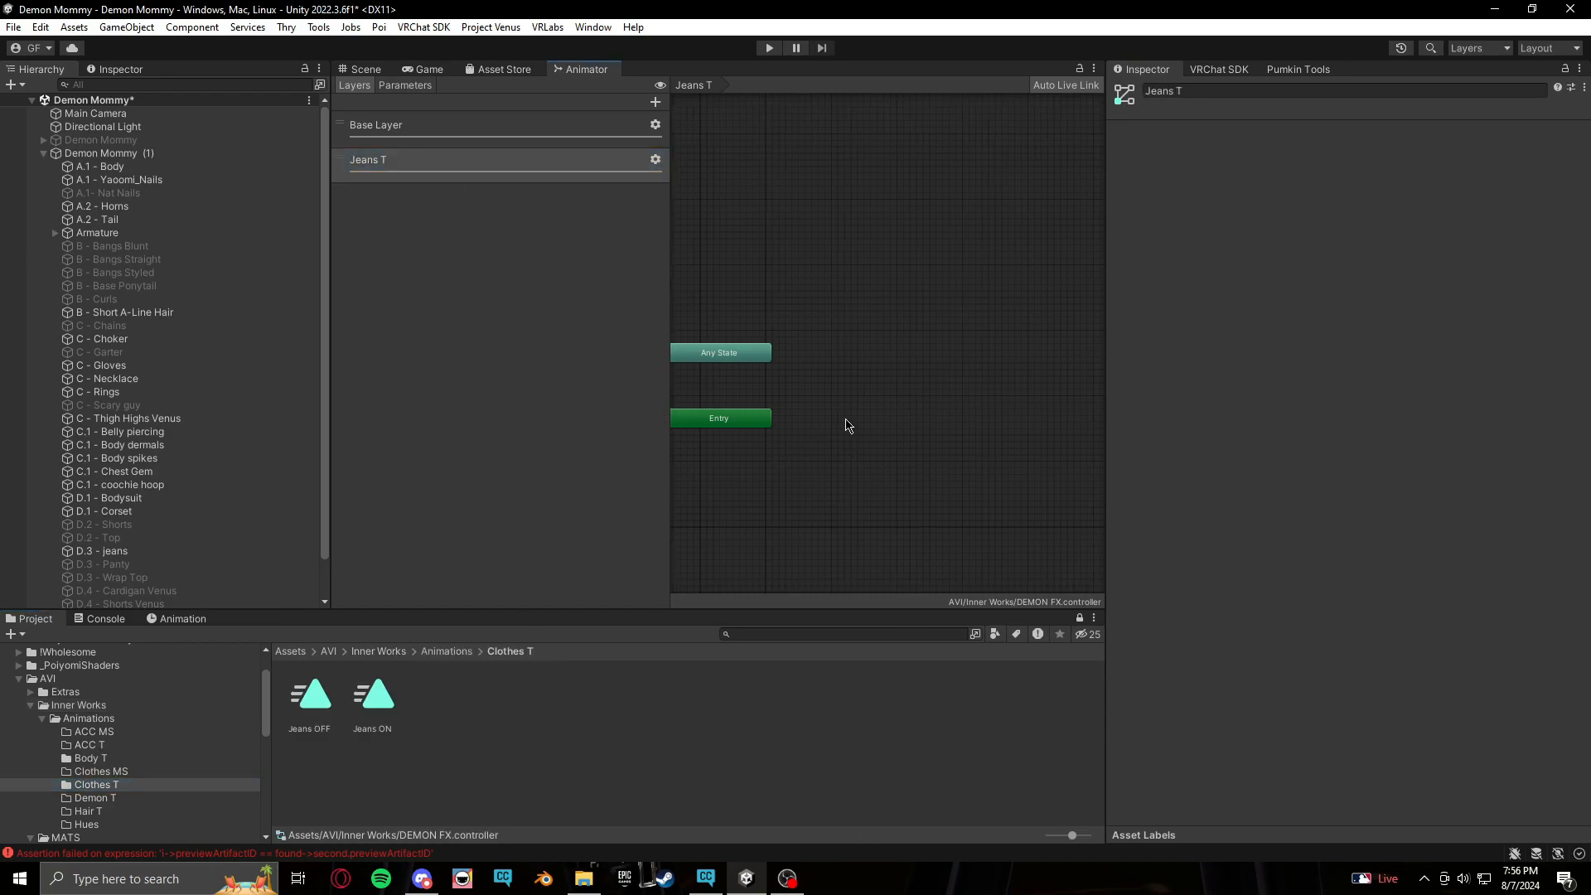
{"action": "left_click_drag", "start_coordinate": [369, 712], "coordinate": [877, 406]}
{"action": "left_click_drag", "start_coordinate": [319, 690], "coordinate": [895, 481]}
Disable Write Defaults on both the Jeans ON and Jeans OFF states
{"action": "left_click_drag", "start_coordinate": [886, 311], "coordinate": [977, 525]}
{"action": "left_click", "coordinate": [1314, 231]}
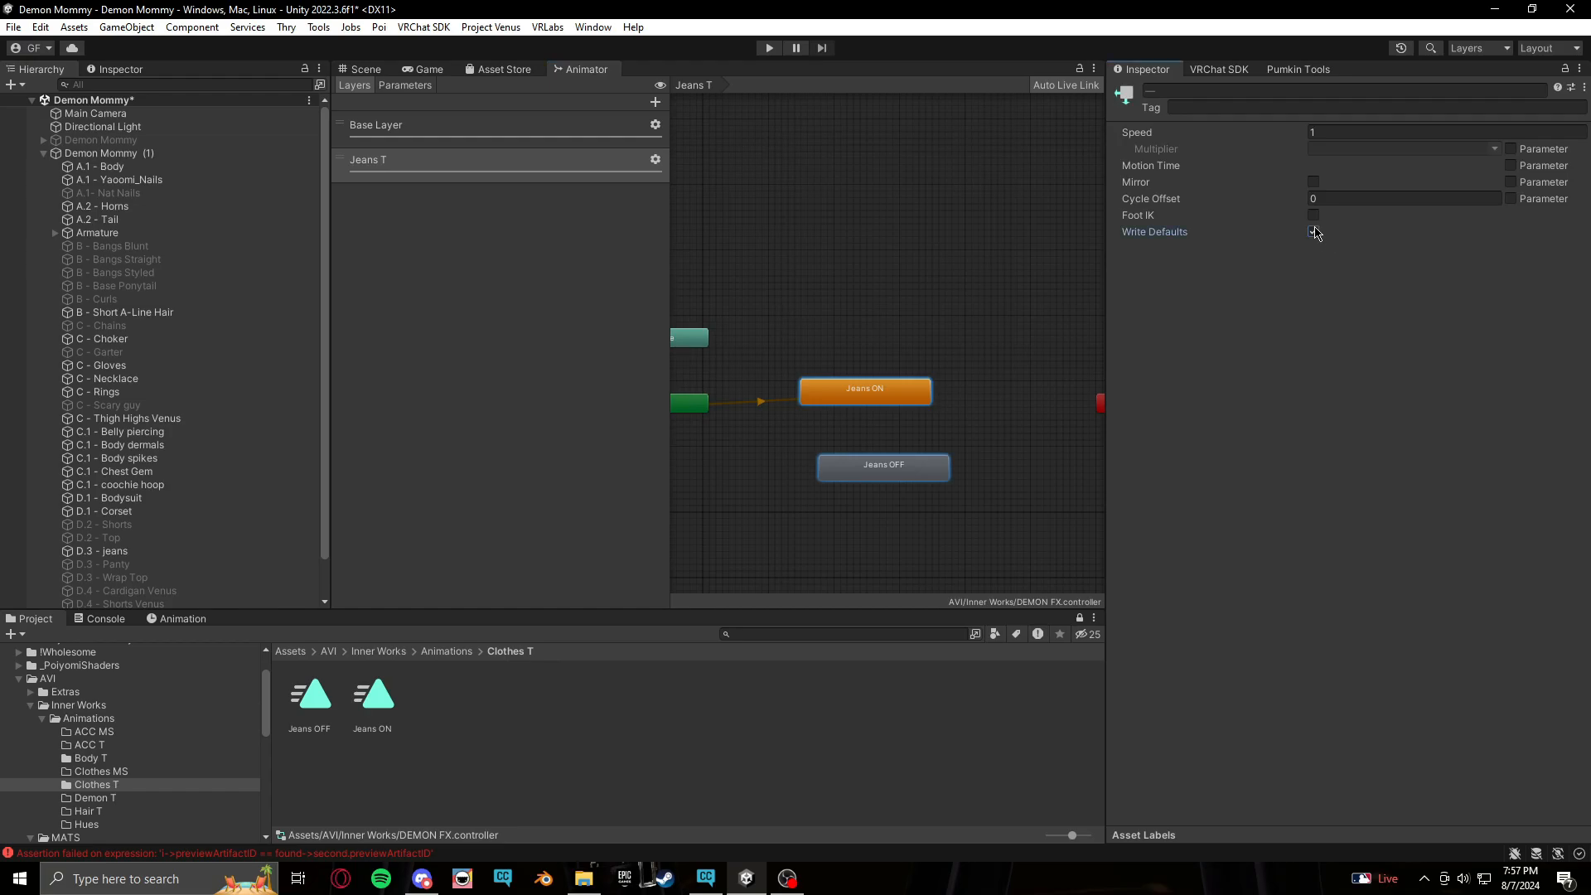
{"action": "left_click", "coordinate": [934, 546]}
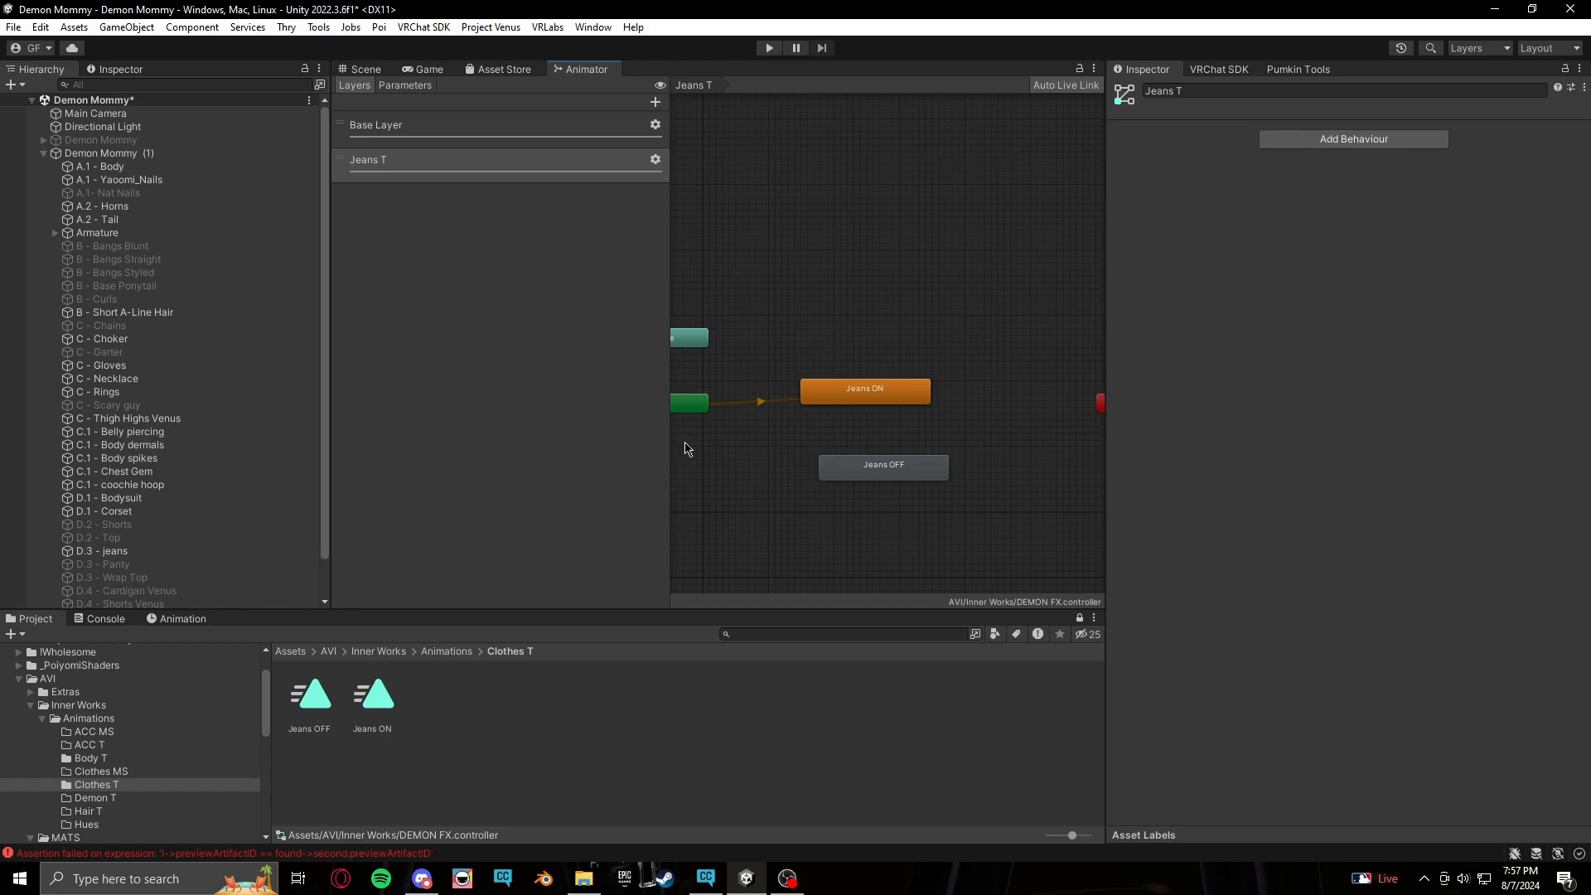
{"action": "left_click_drag", "start_coordinate": [919, 401], "coordinate": [920, 396]}
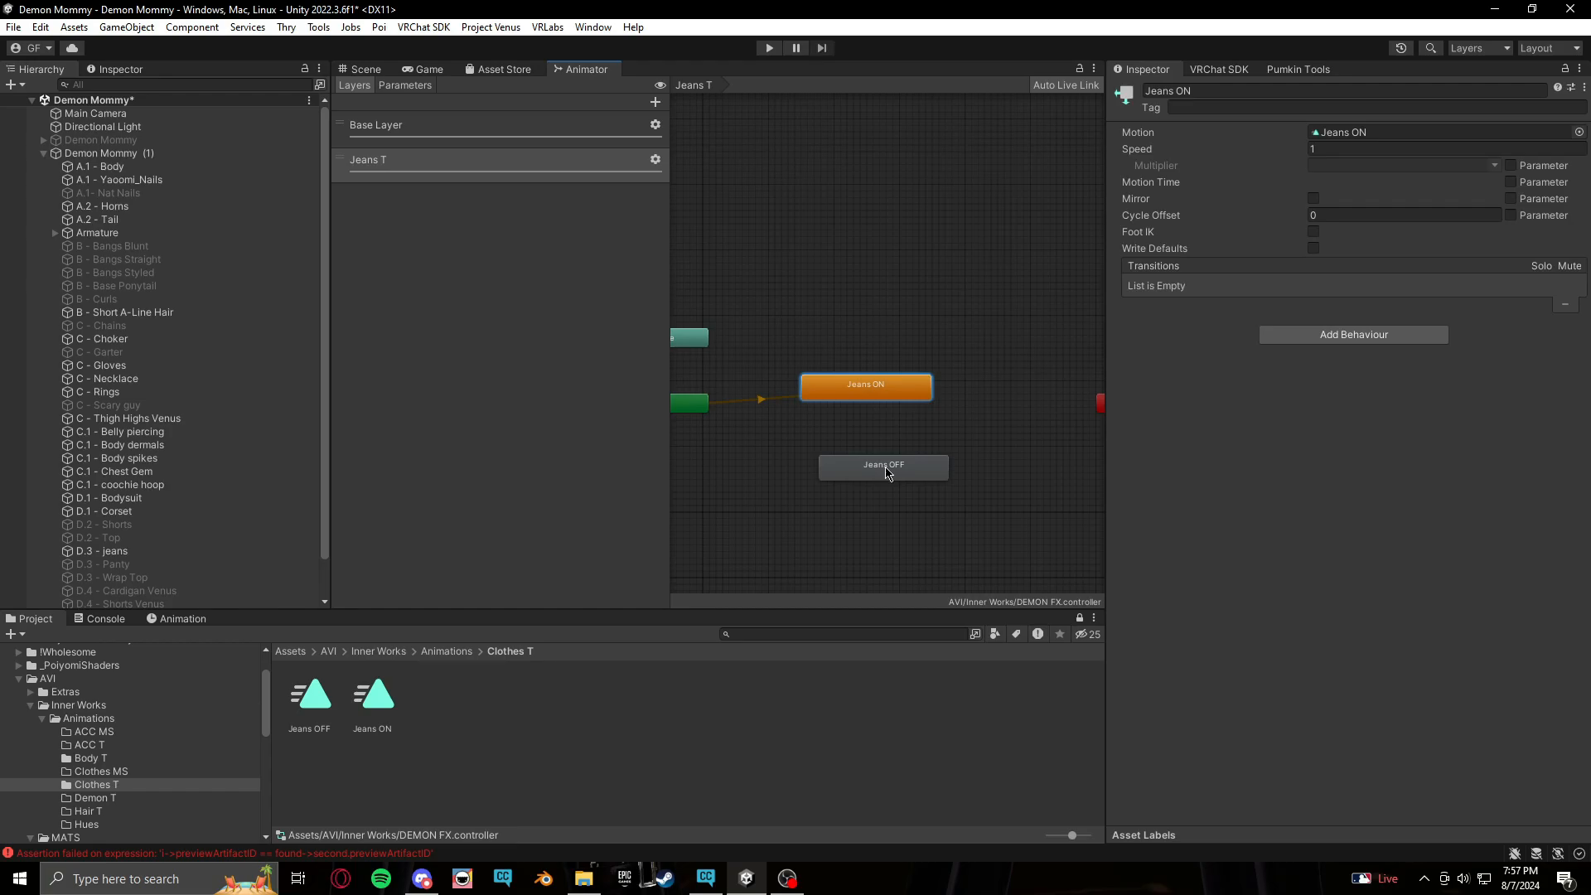
{"action": "left_click", "coordinate": [885, 469]}
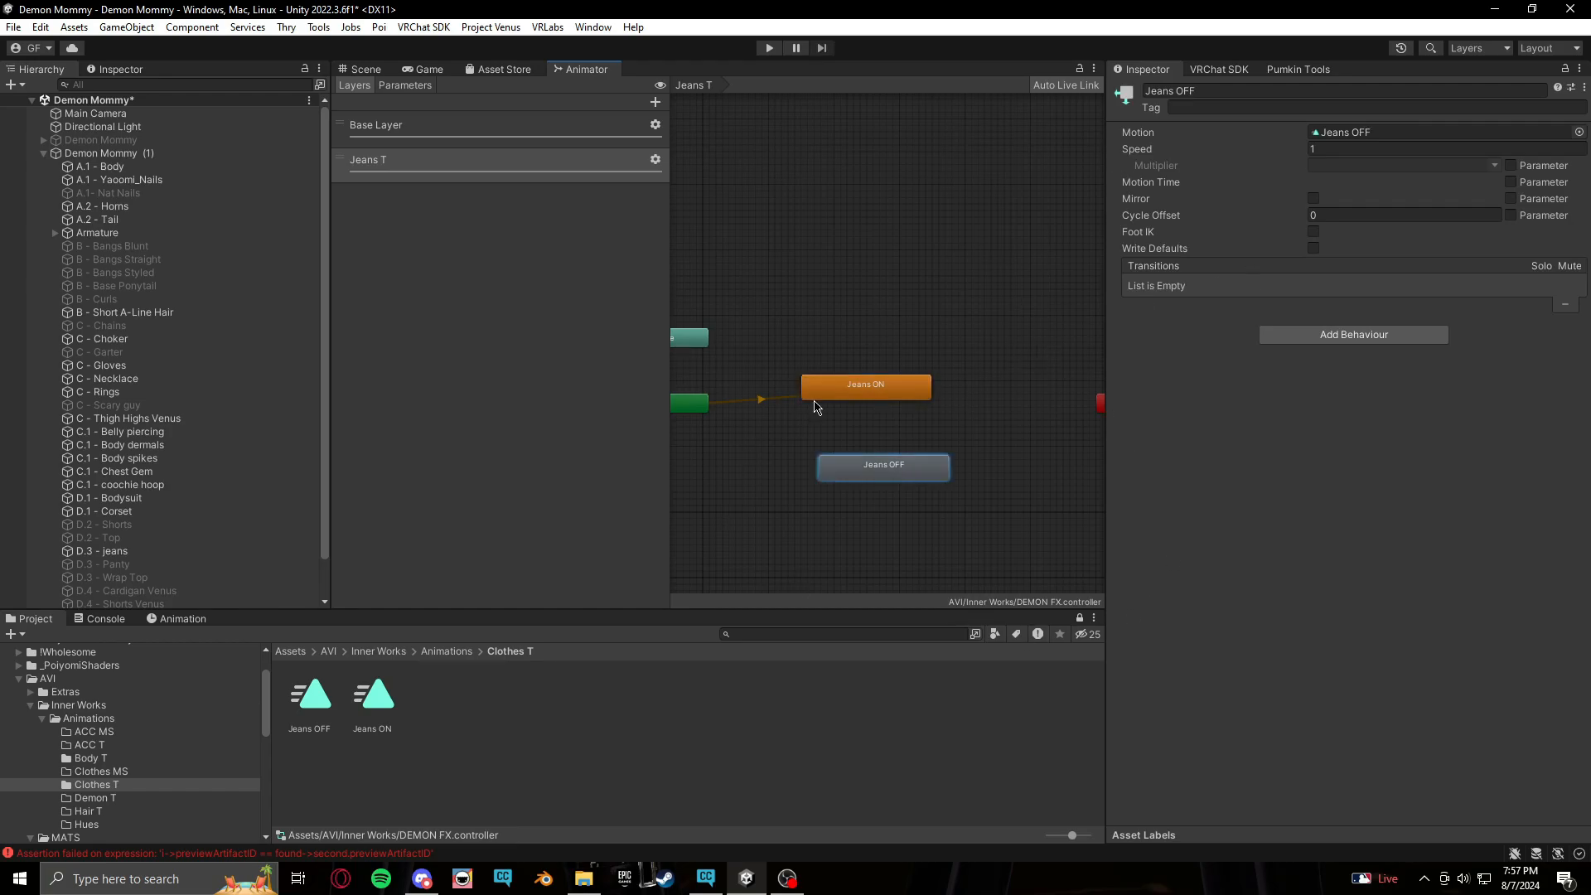
{"action": "left_click", "coordinate": [925, 332]}
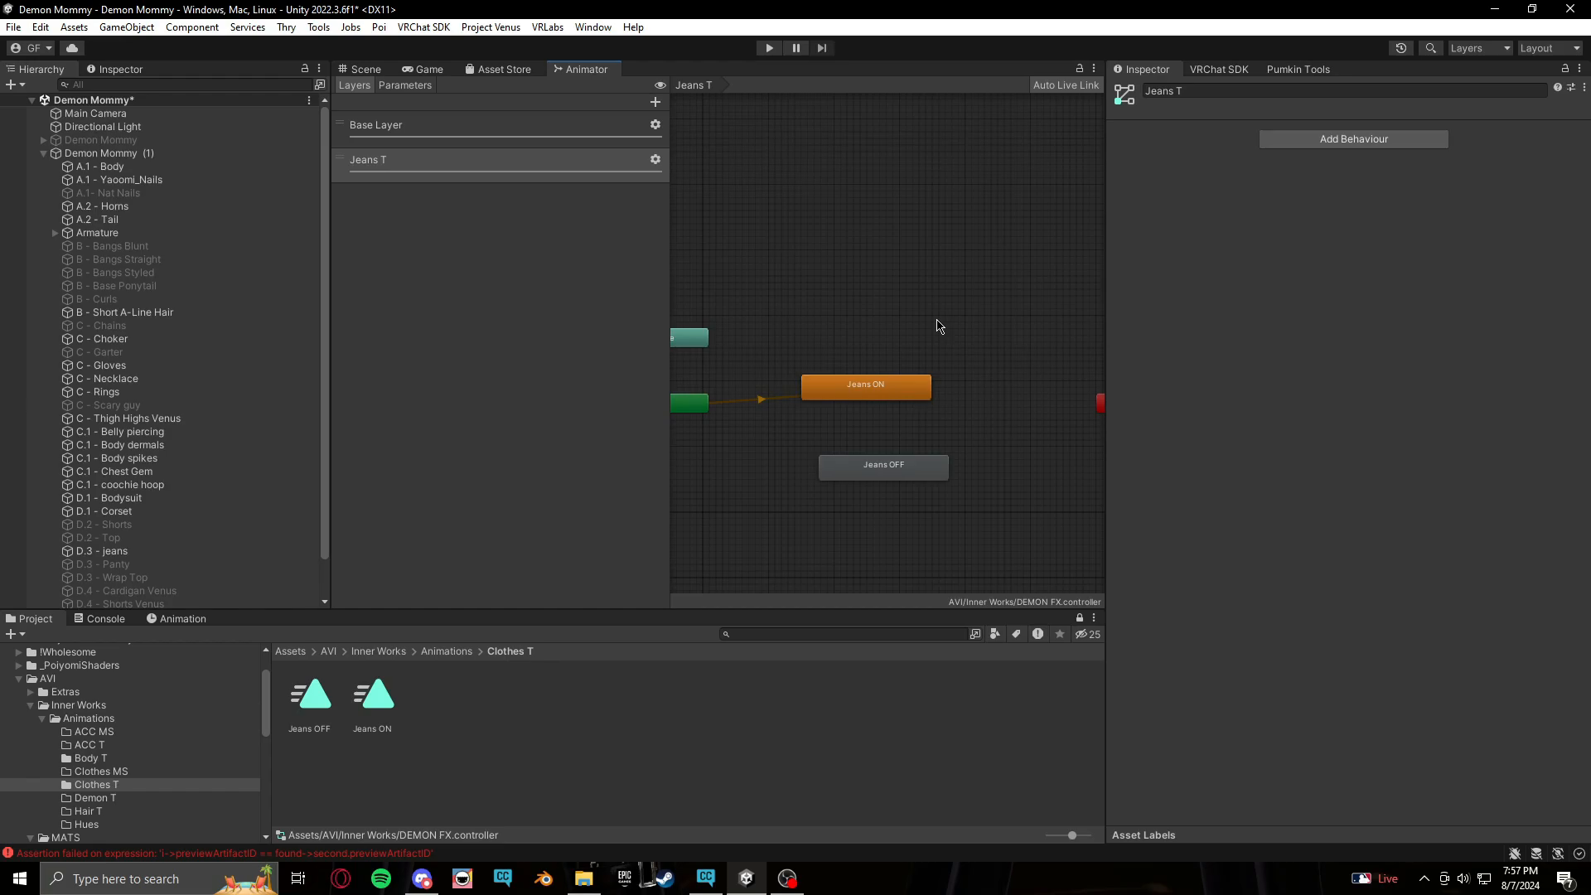
Make a transition from the Jeans ON state to the Jeans OFF state
{"action": "right_click", "coordinate": [884, 391]}
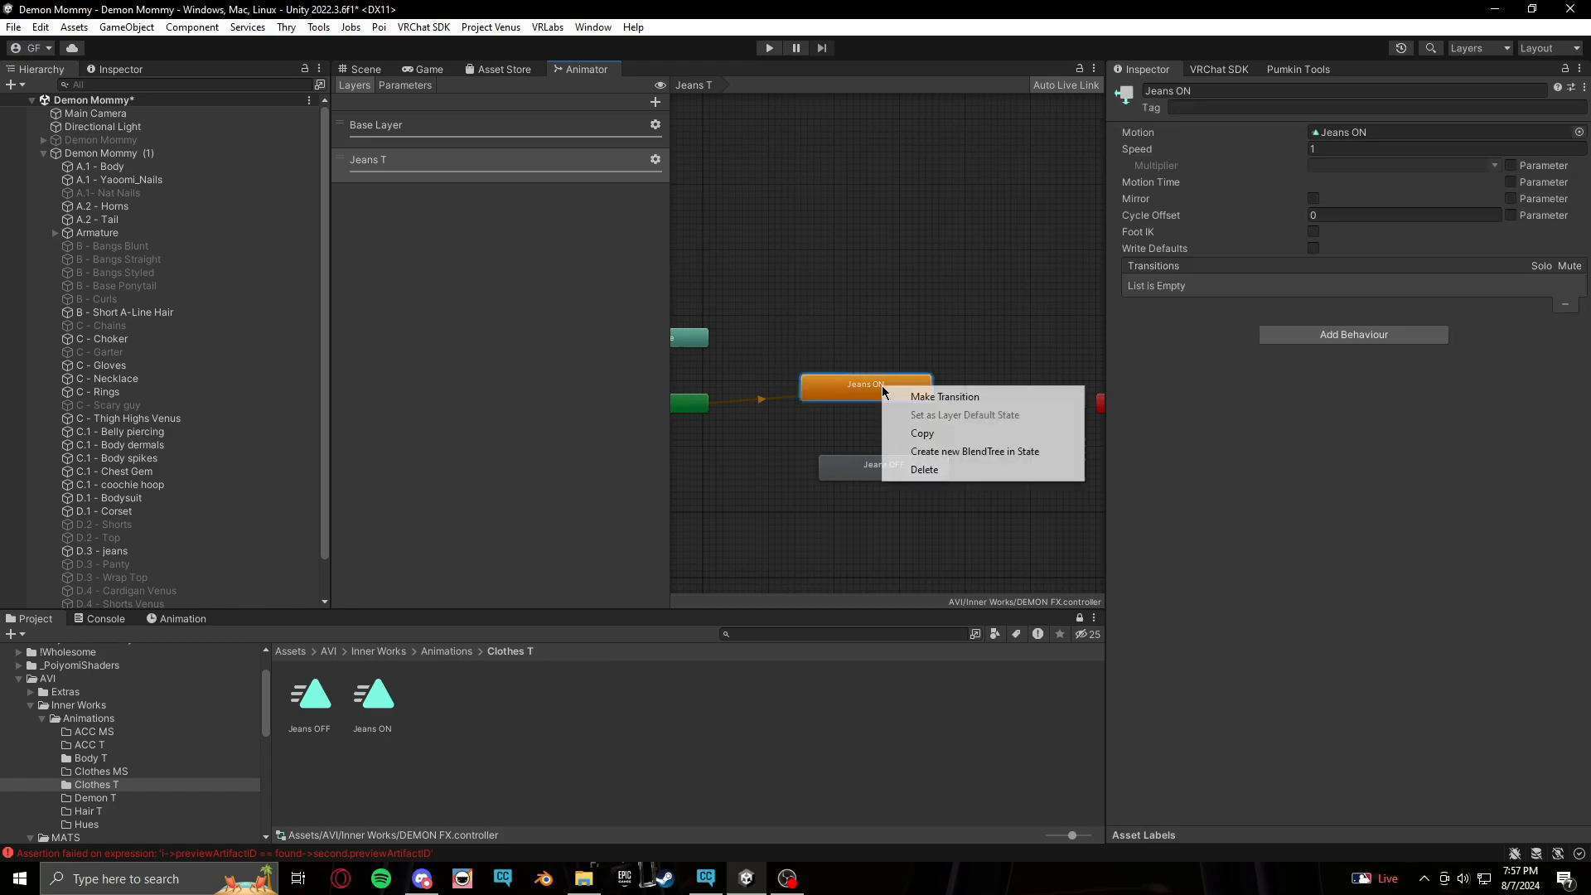
{"action": "left_click", "coordinate": [963, 320]}
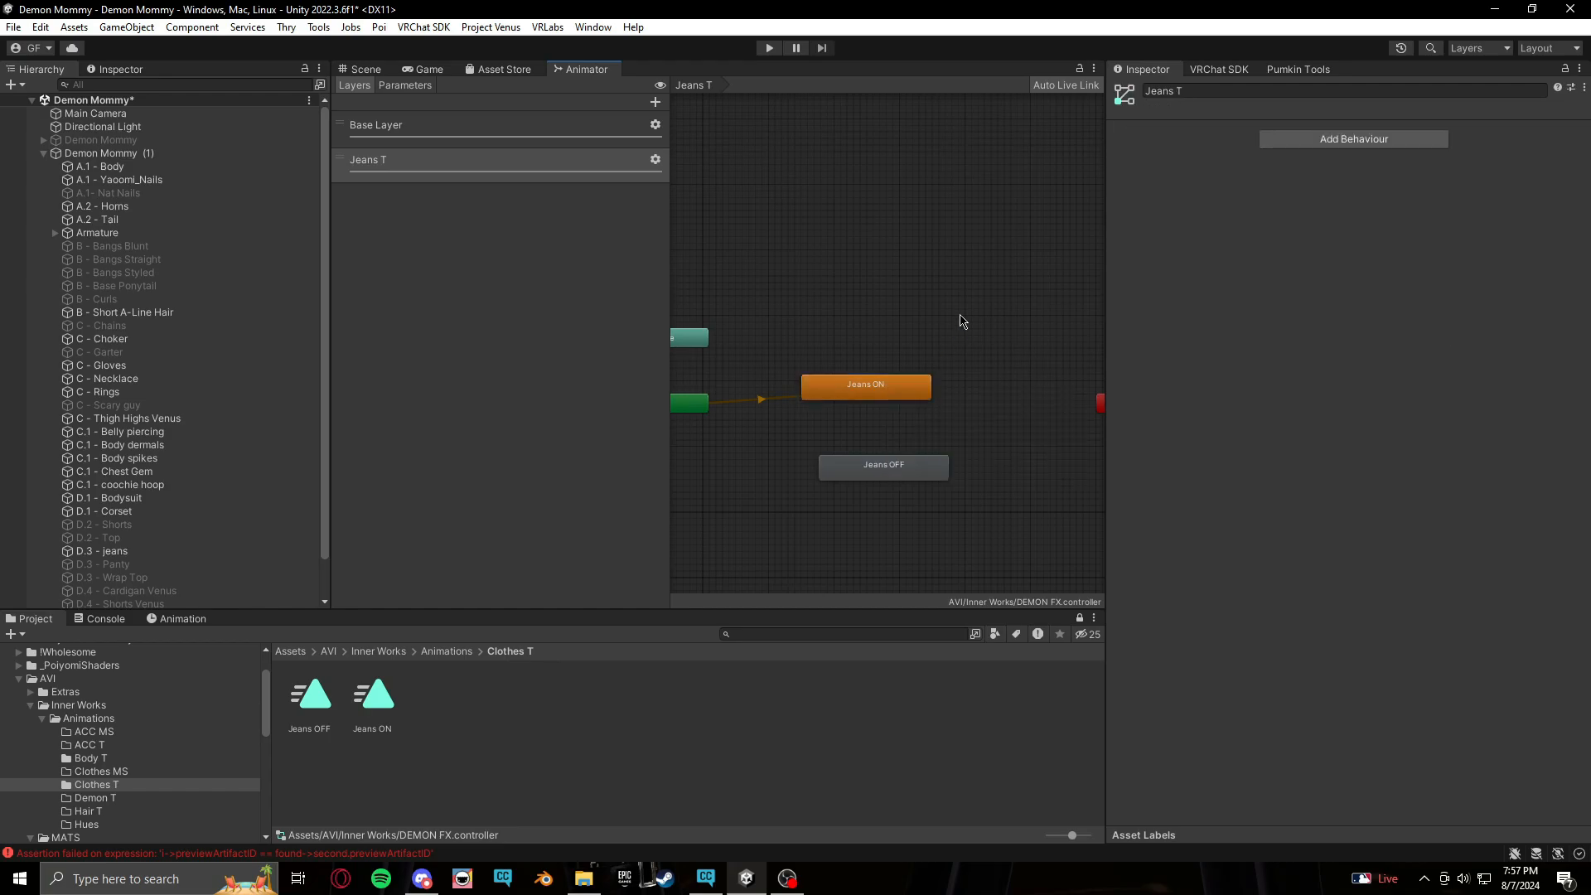
{"action": "right_click", "coordinate": [836, 391]}
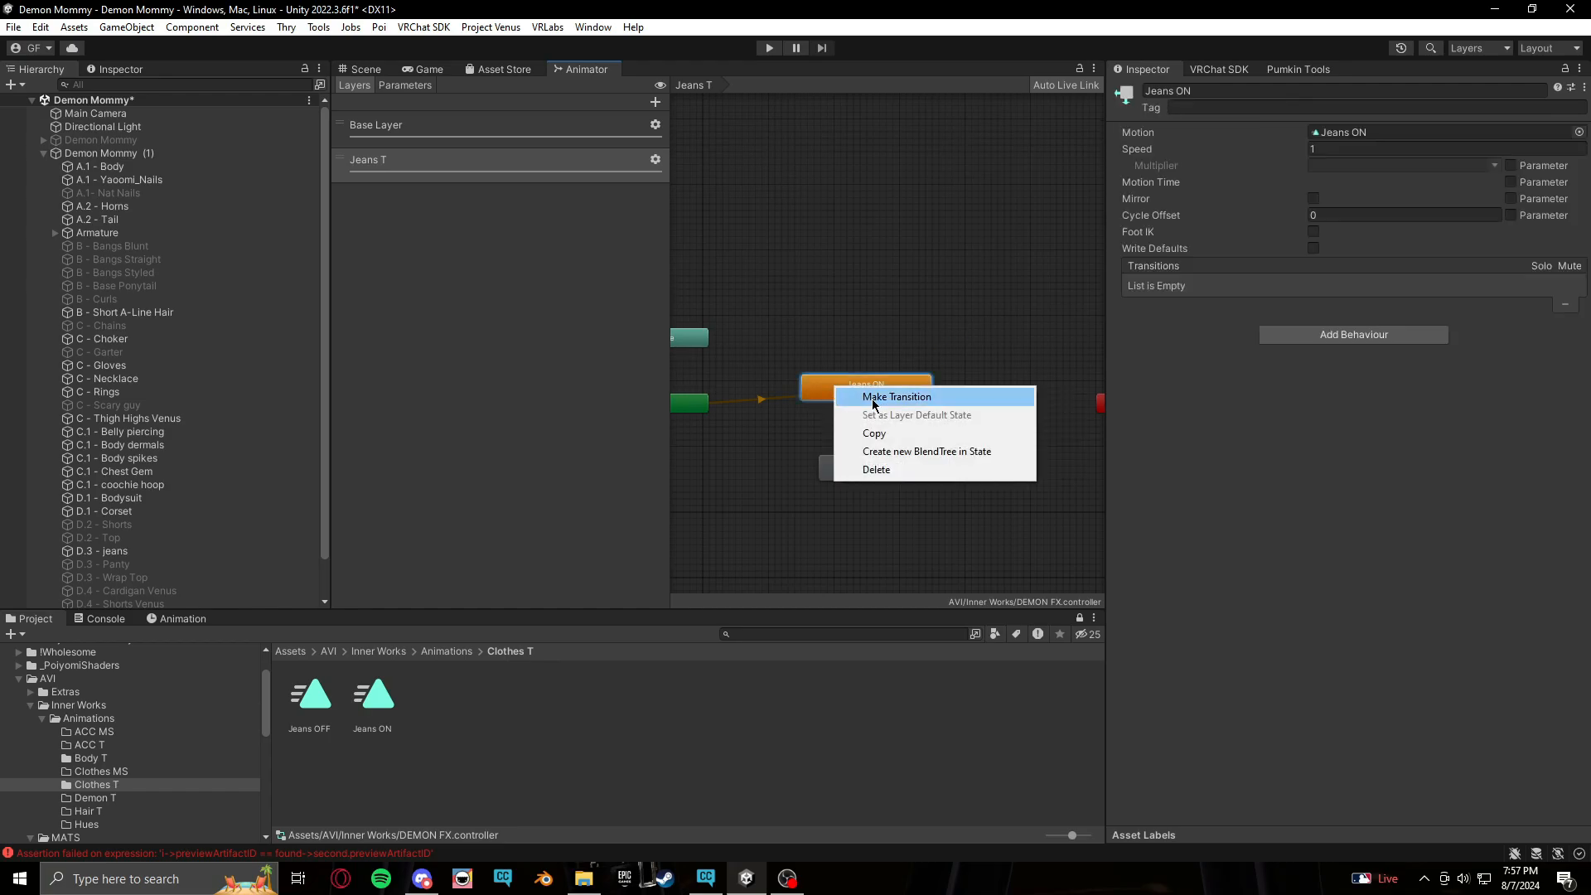
{"action": "left_click", "coordinate": [874, 398]}
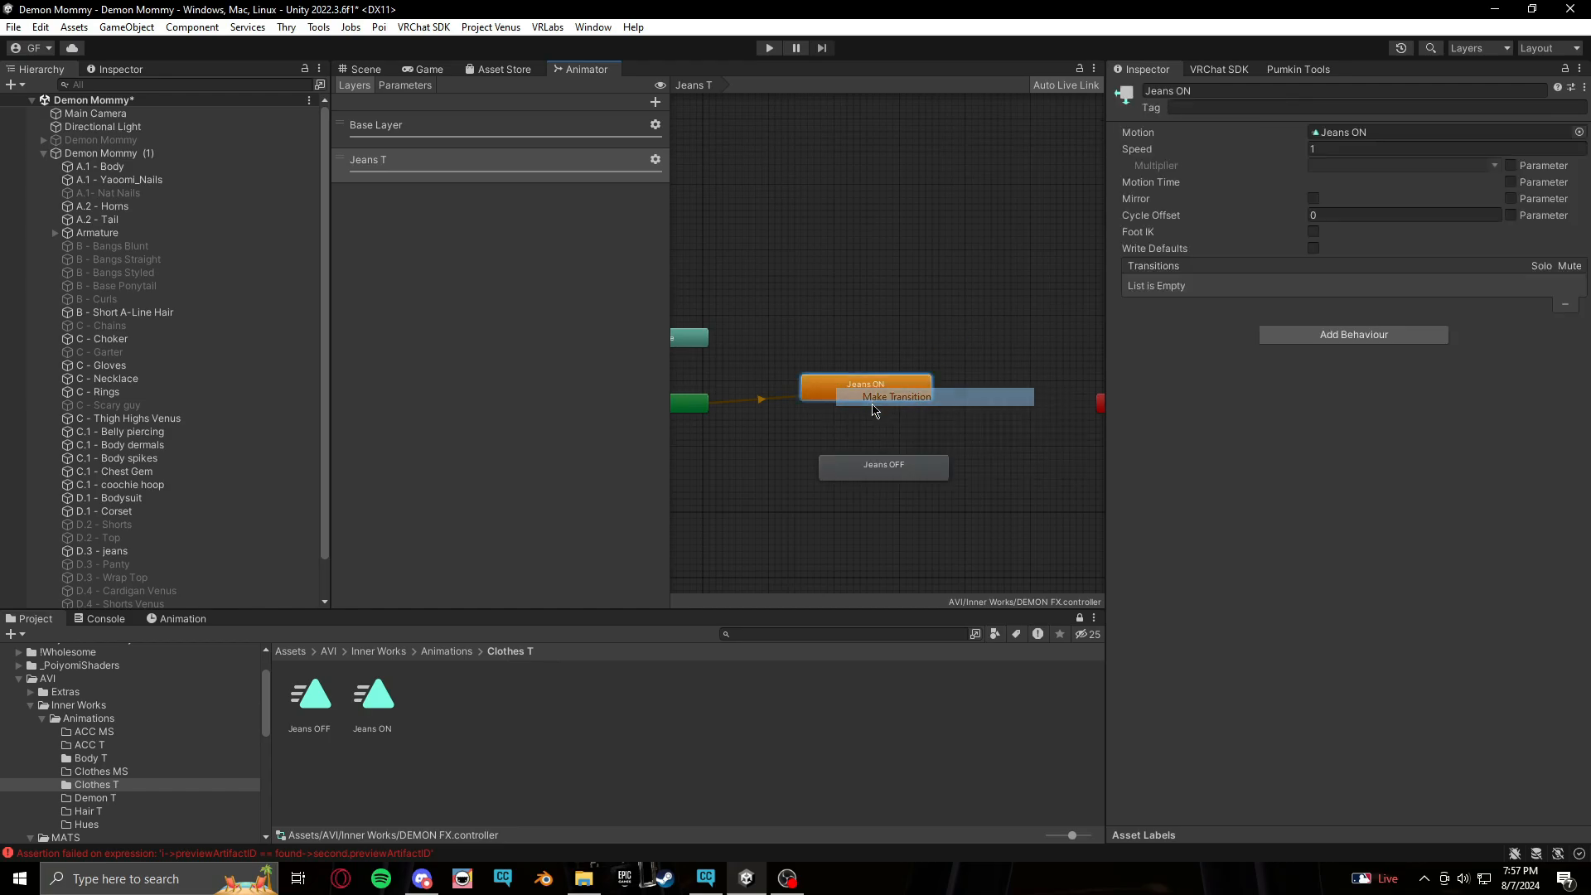
{"action": "left_click", "coordinate": [891, 469]}
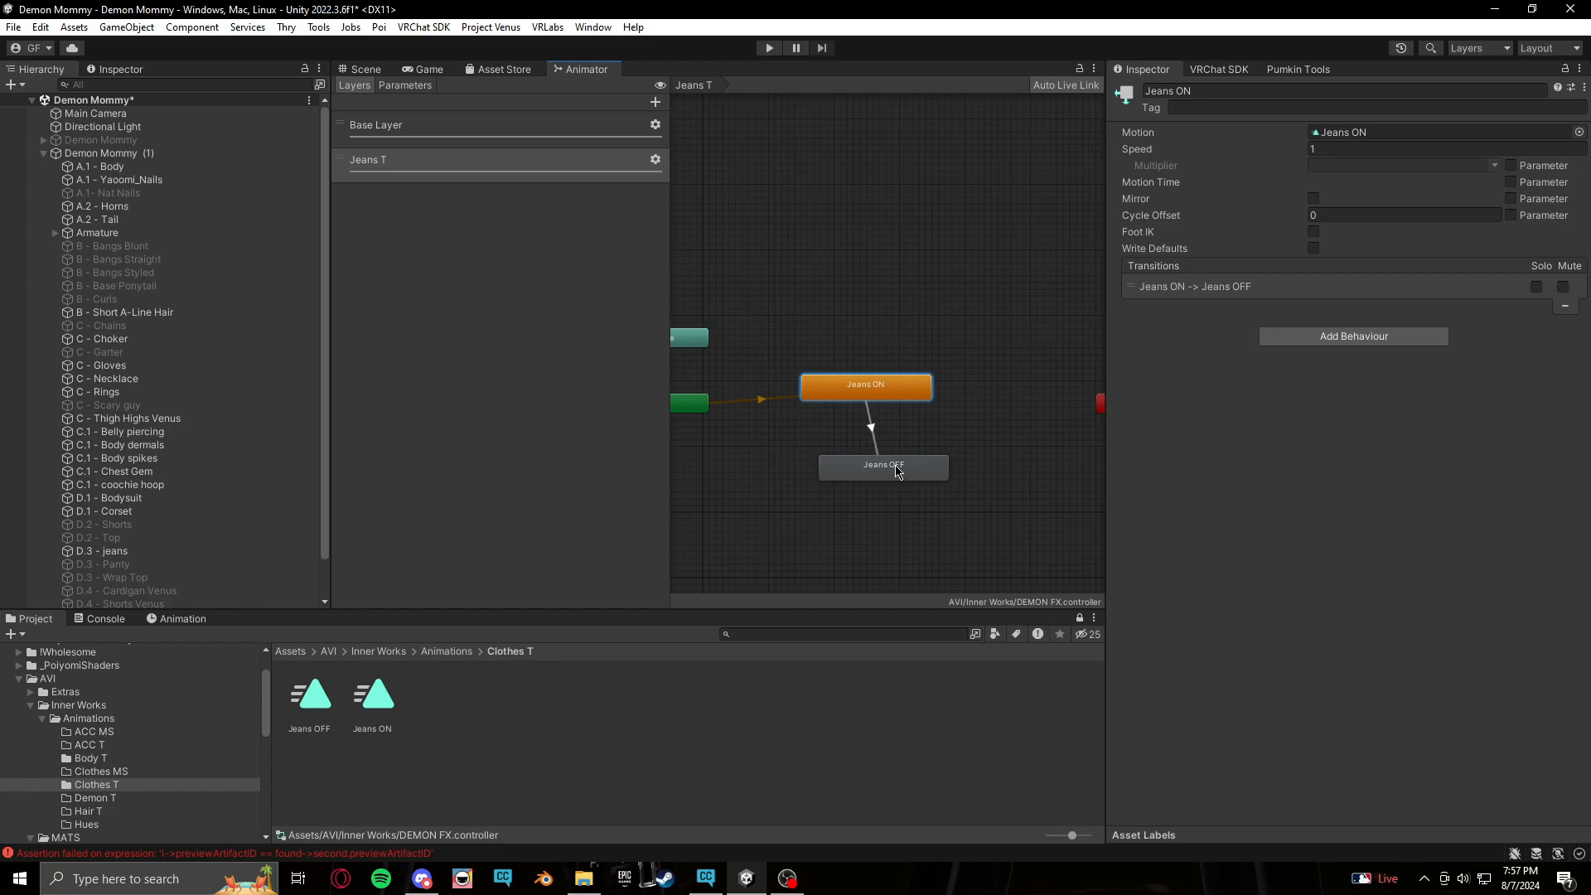
Make a transition from the Jeans OFF state back to the Jeans ON state
{"action": "right_click", "coordinate": [898, 470]}
{"action": "left_click", "coordinate": [920, 474]}
{"action": "left_click", "coordinate": [896, 393]}
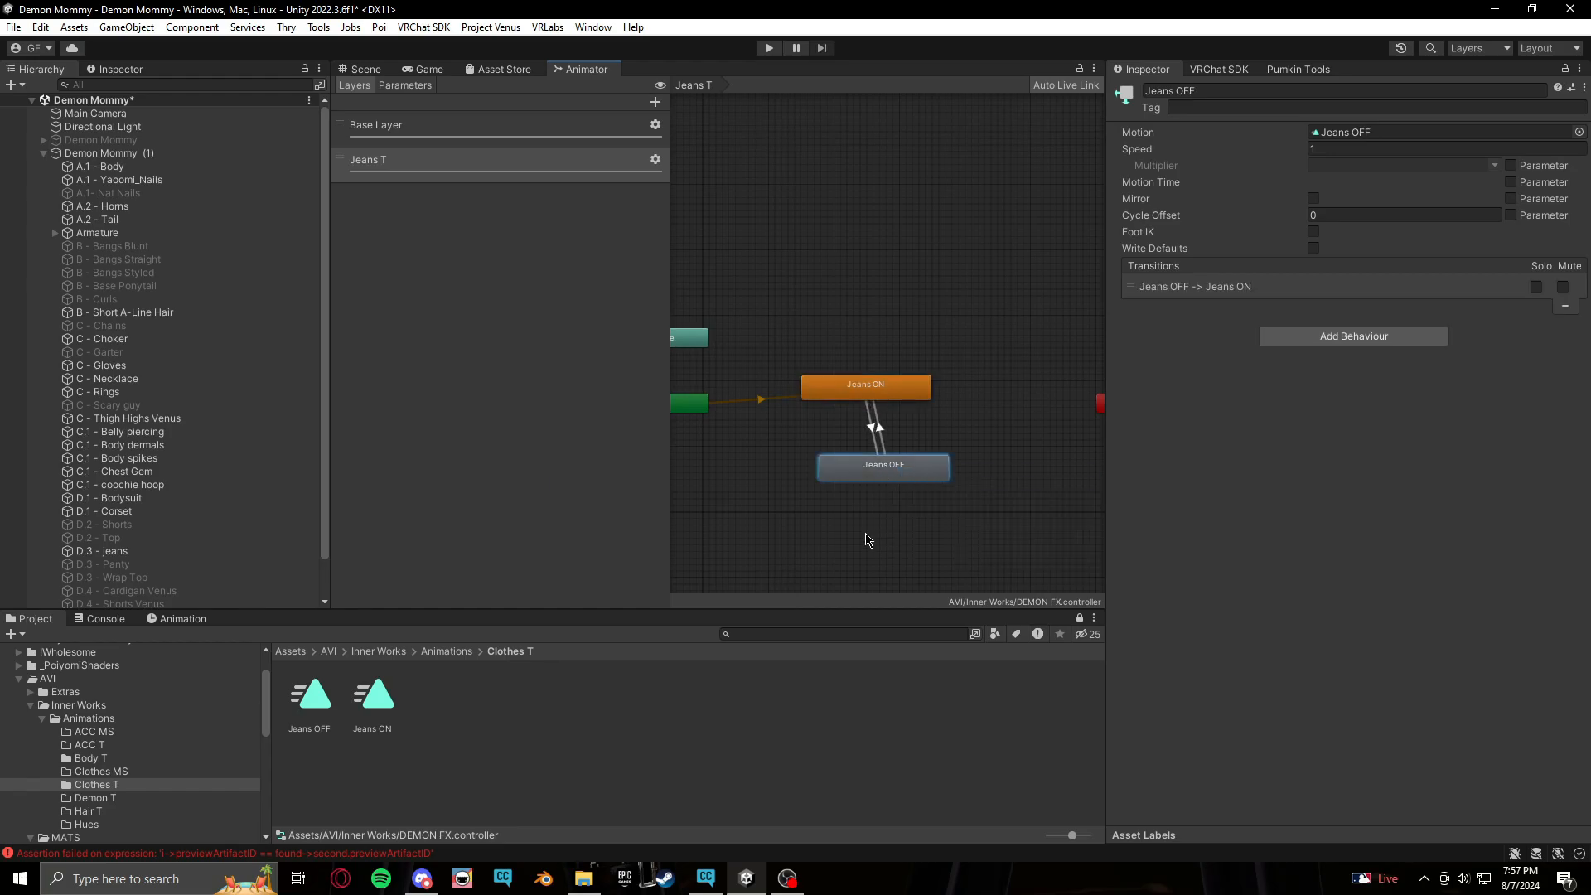
Set the Jeans ON to Jeans OFF transition's exit time and transition duration to 0 and turn off Has Exit Time
{"action": "left_click", "coordinate": [870, 431]}
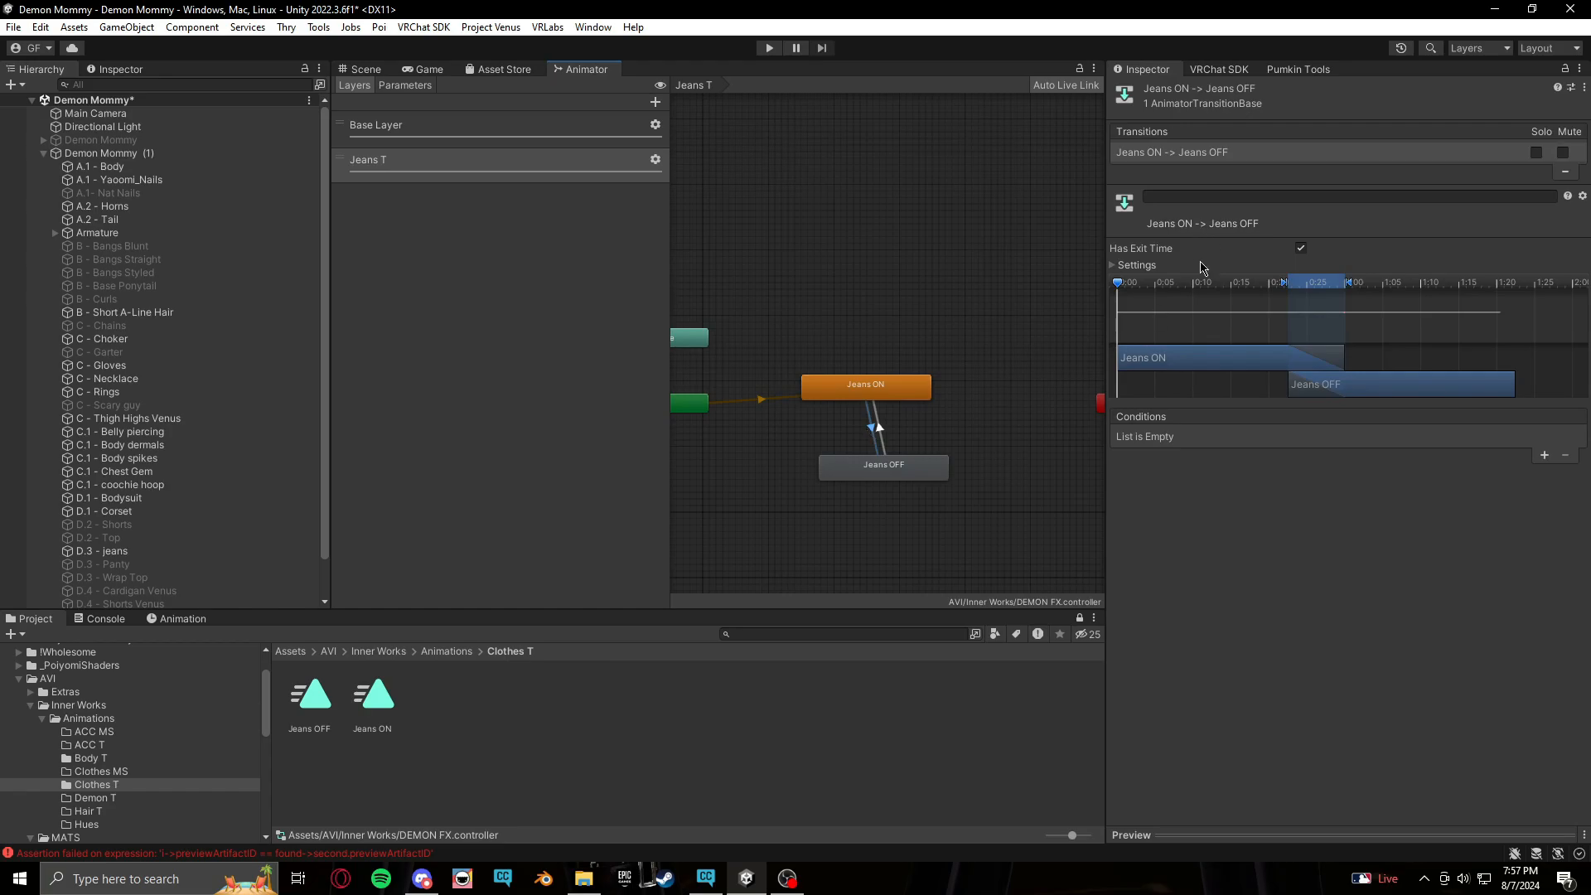
{"action": "left_click", "coordinate": [1128, 266]}
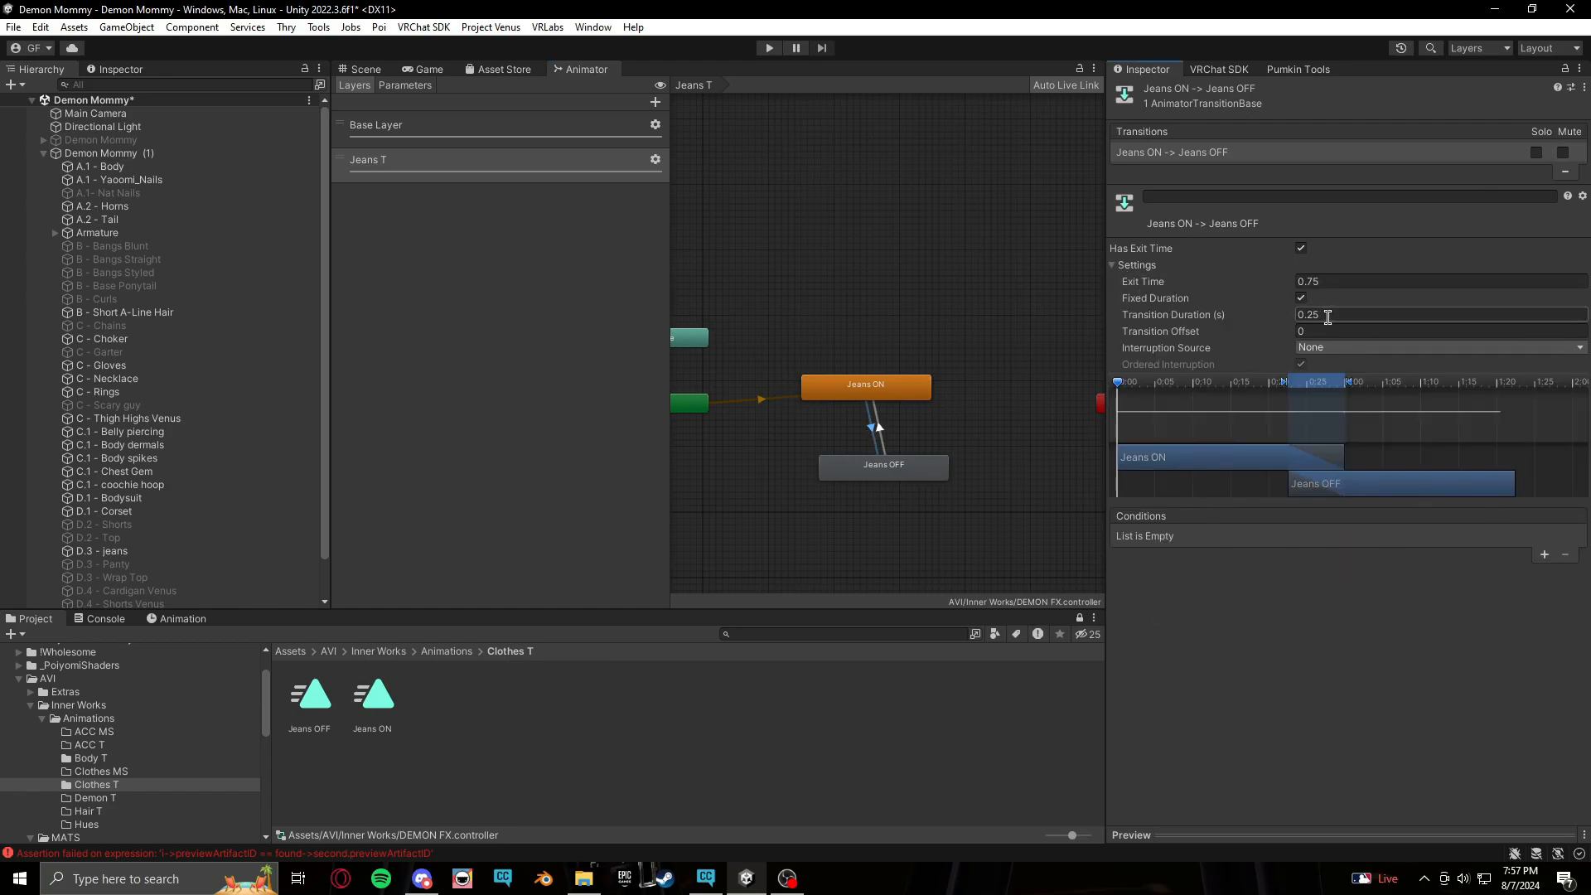
{"action": "left_click", "coordinate": [1329, 280]}
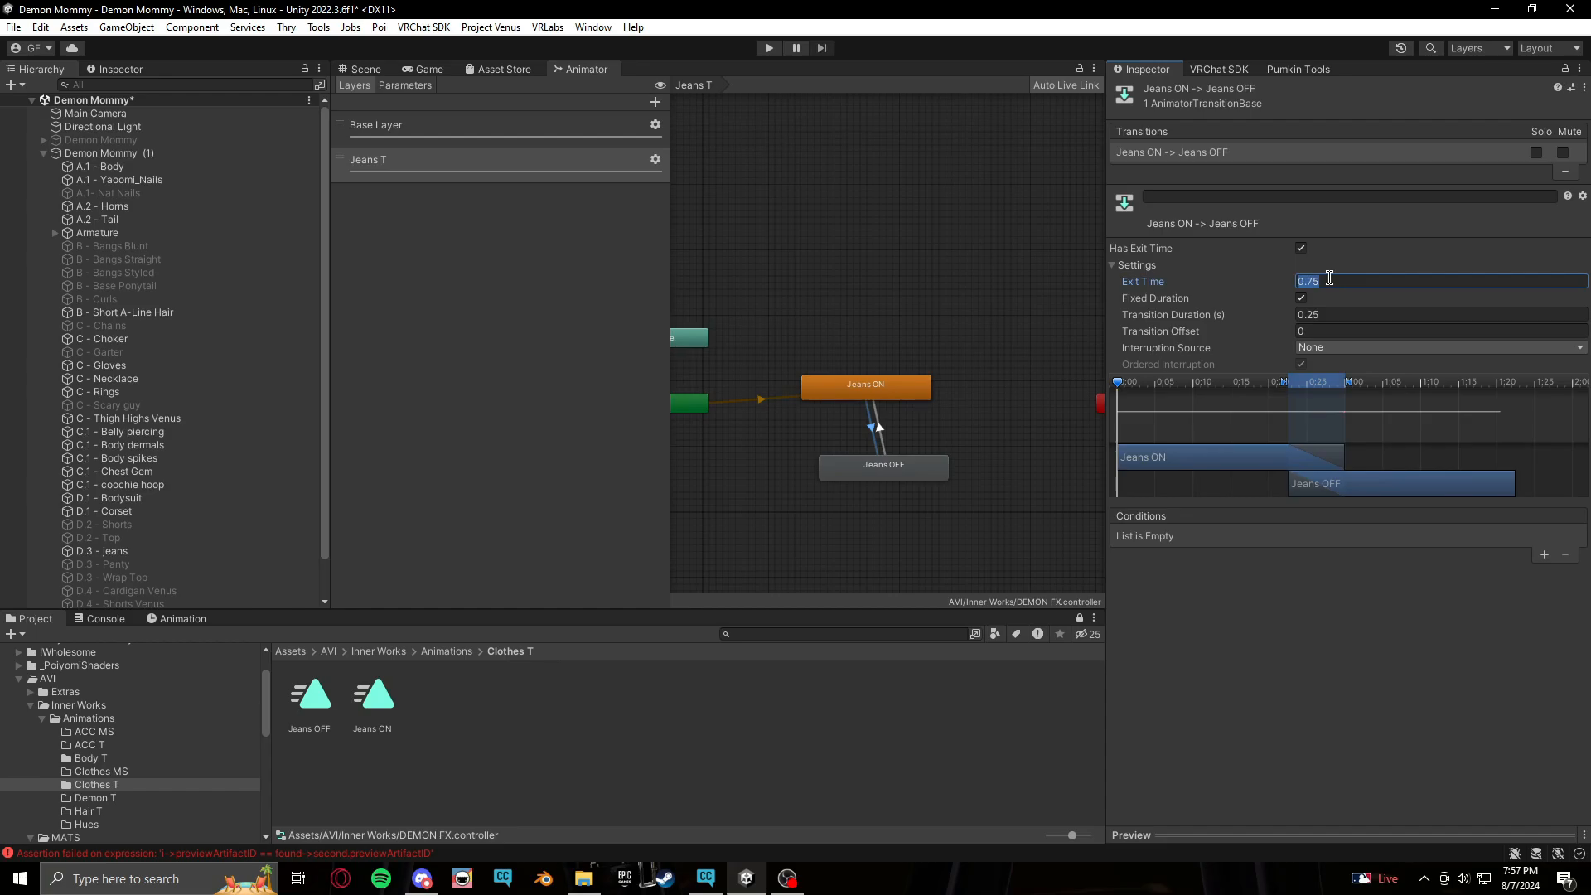
{"action": "type", "text": "0"}
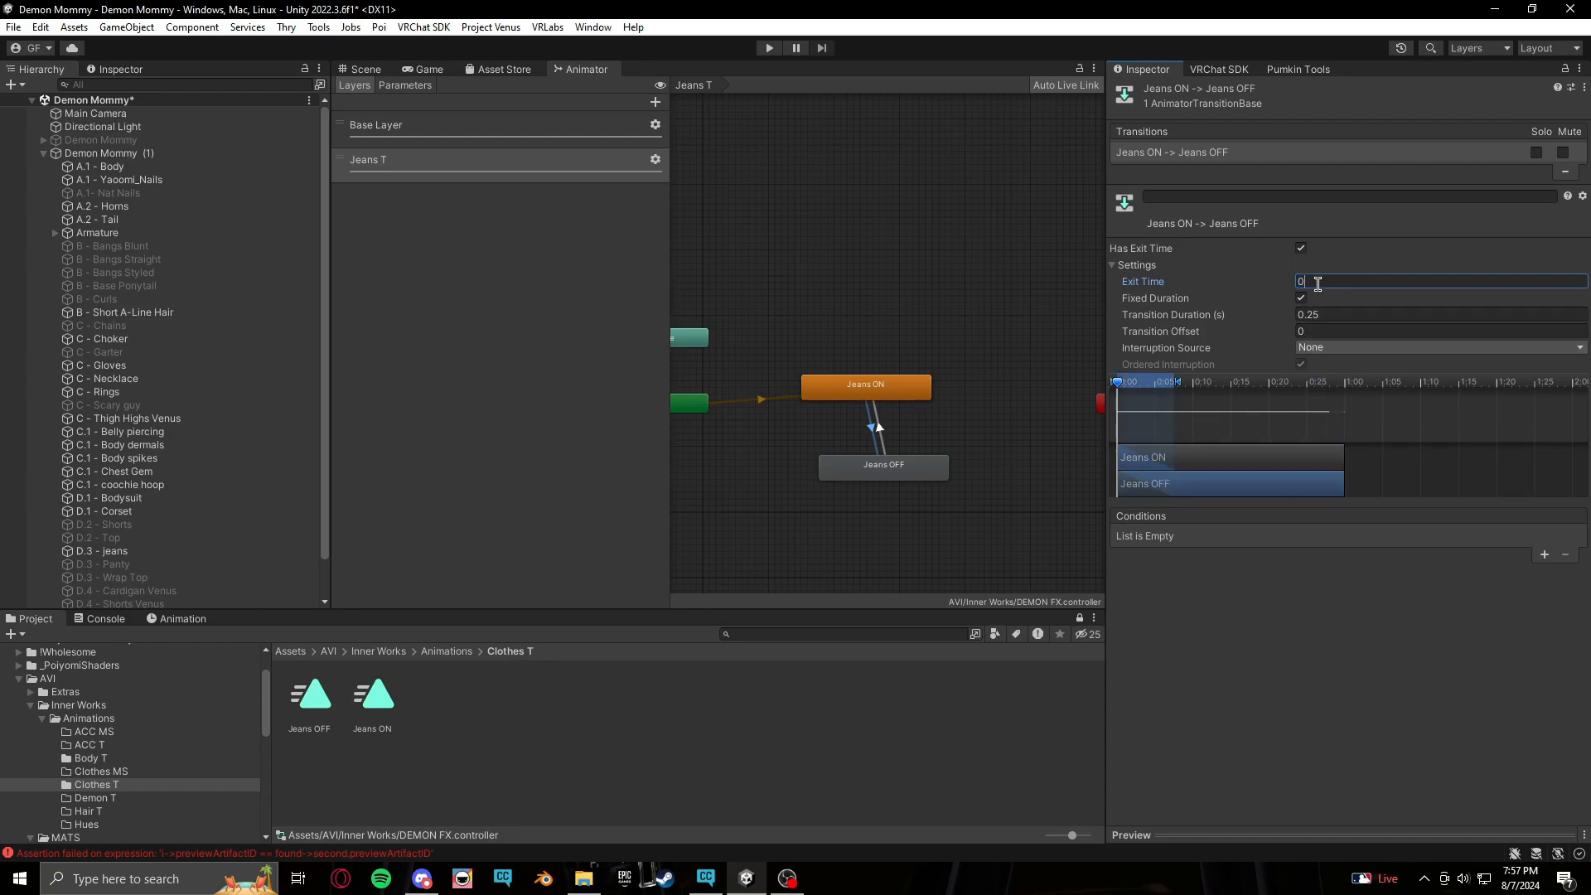
{"action": "left_click", "coordinate": [1346, 318]}
{"action": "type", "text": "0"}
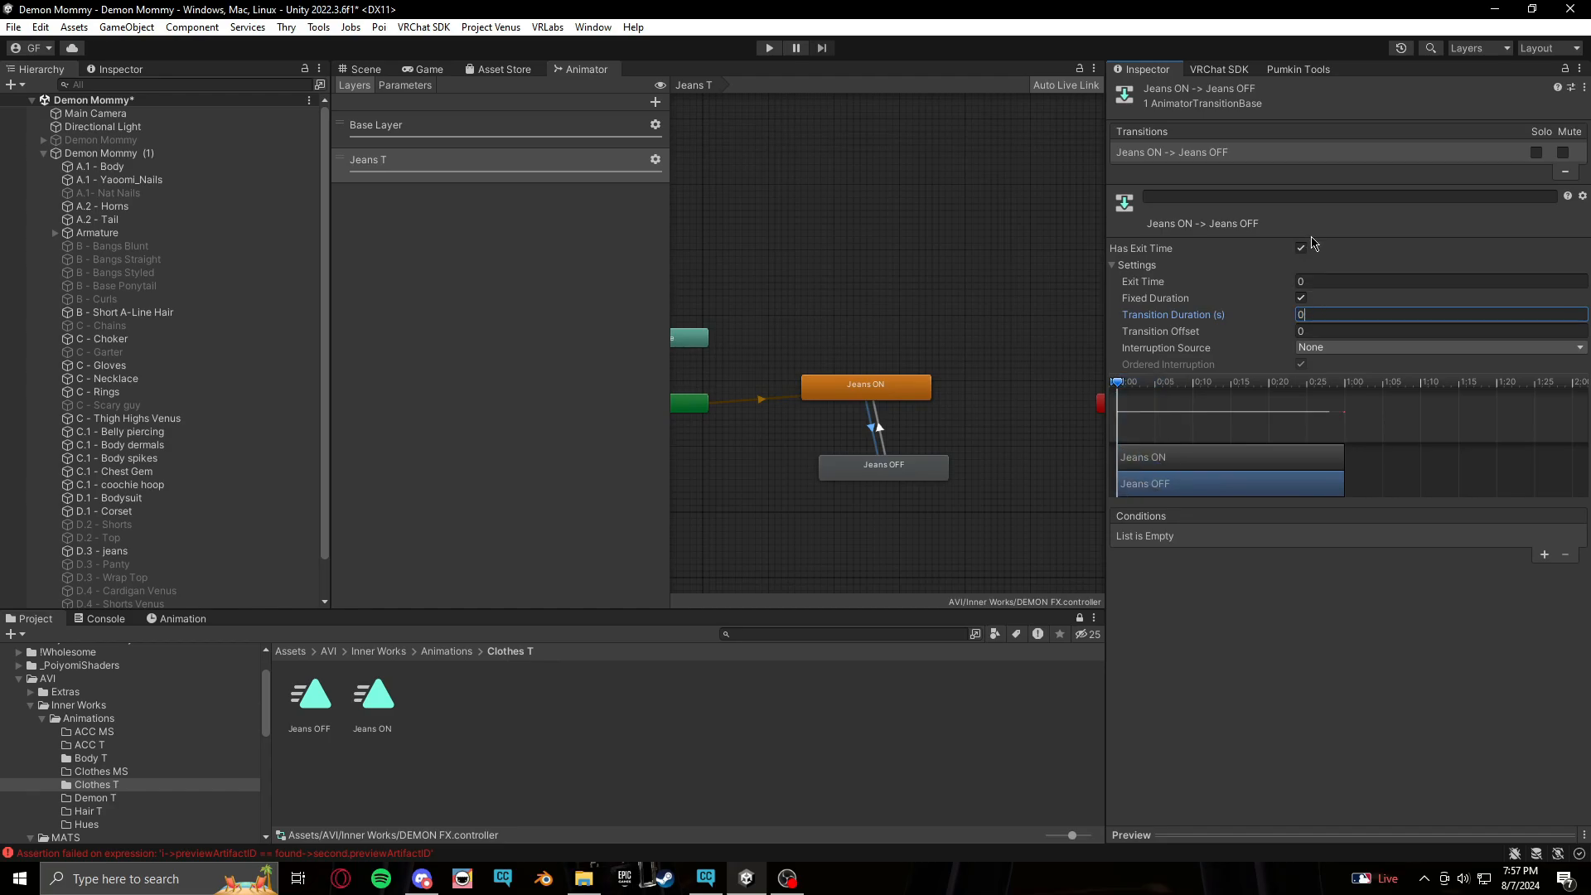
{"action": "left_click", "coordinate": [1302, 249]}
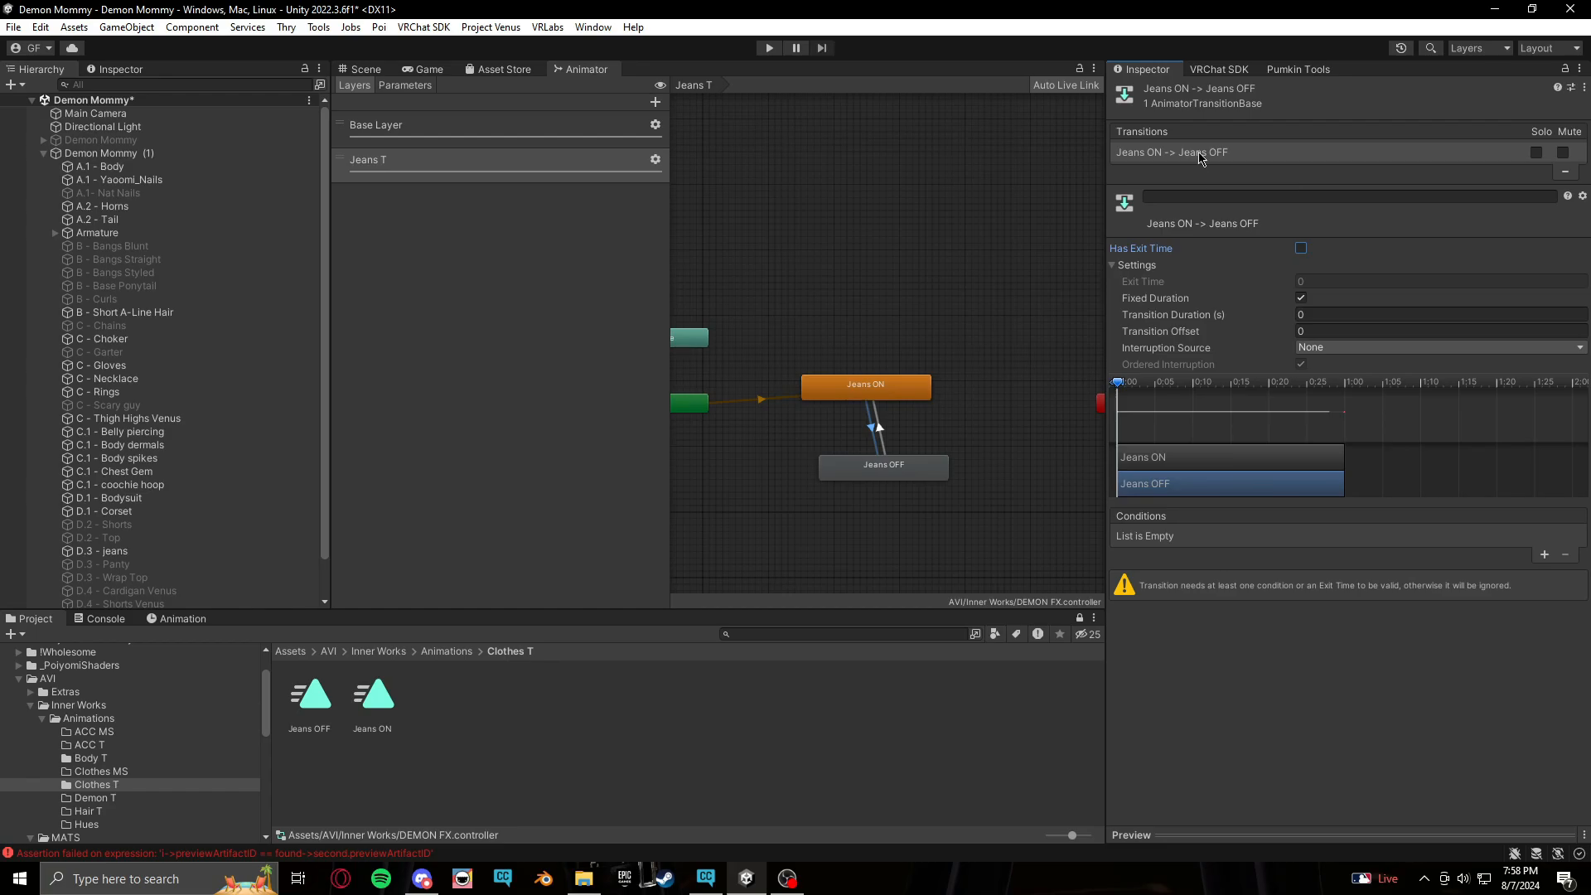
Add a Clothes/JeansT condition set to true on the Jeans ON to Jeans OFF transition
{"action": "left_click", "coordinate": [1544, 555]}
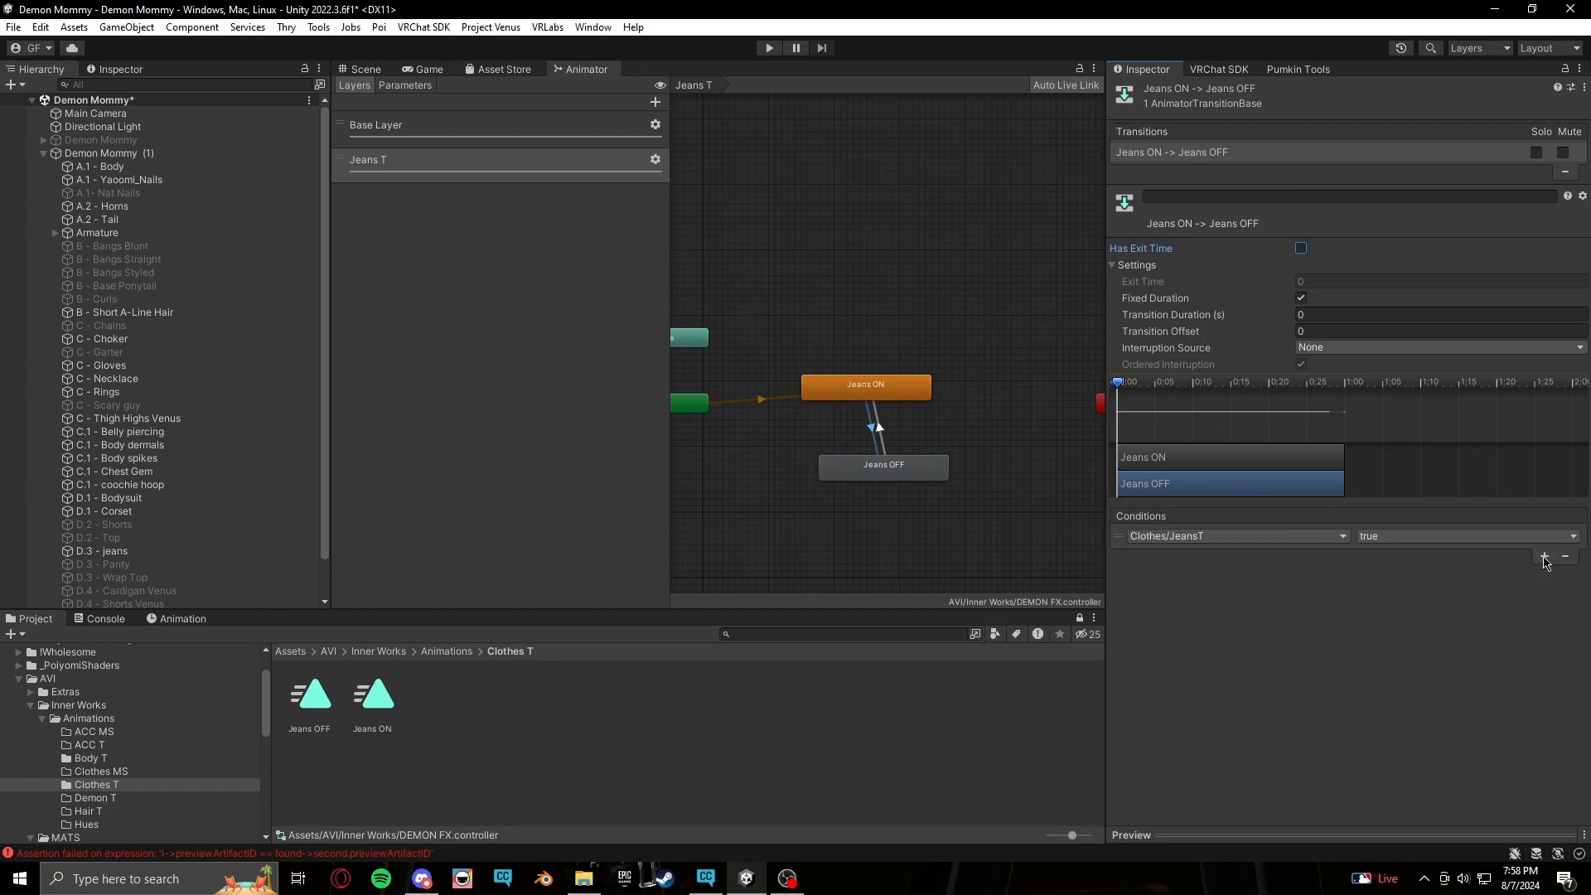
{"action": "left_click", "coordinate": [1196, 539]}
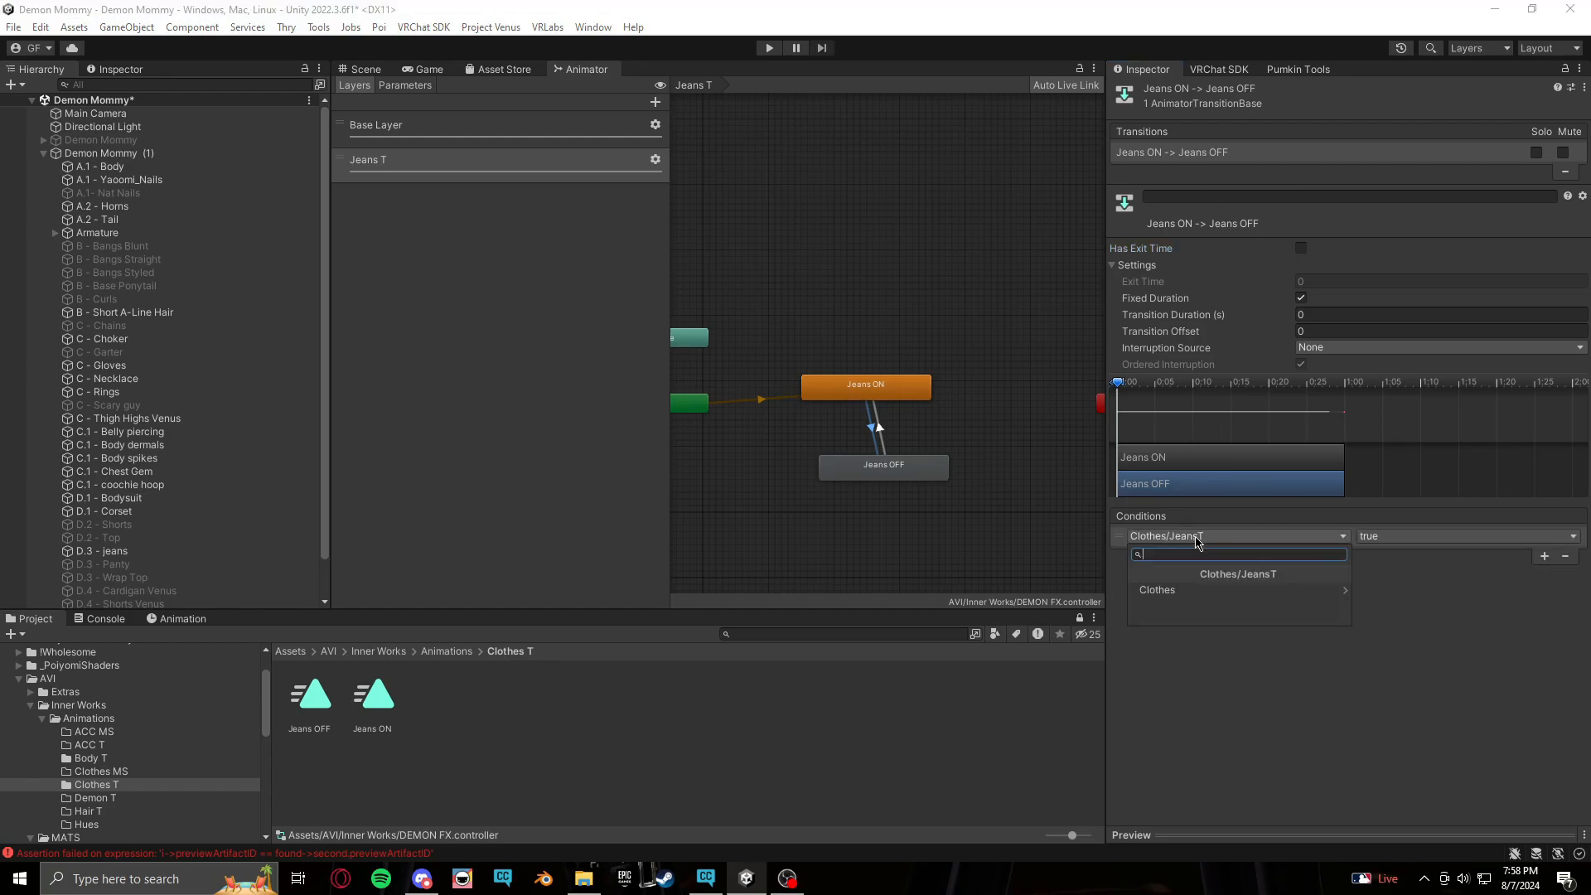
{"action": "left_click", "coordinate": [1208, 591]}
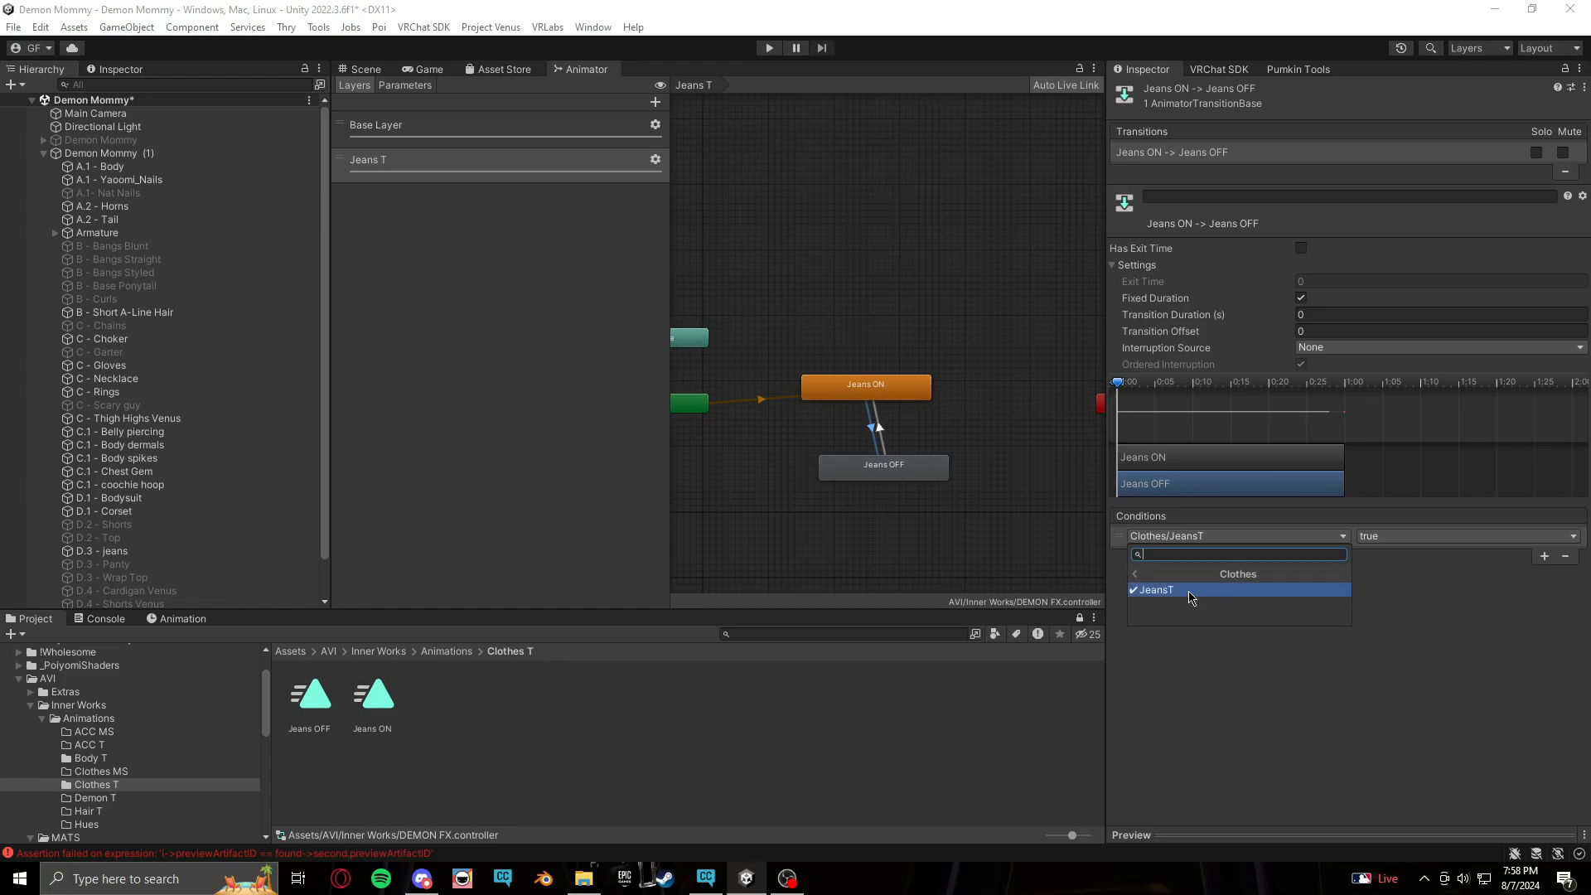
{"action": "left_click", "coordinate": [1191, 590]}
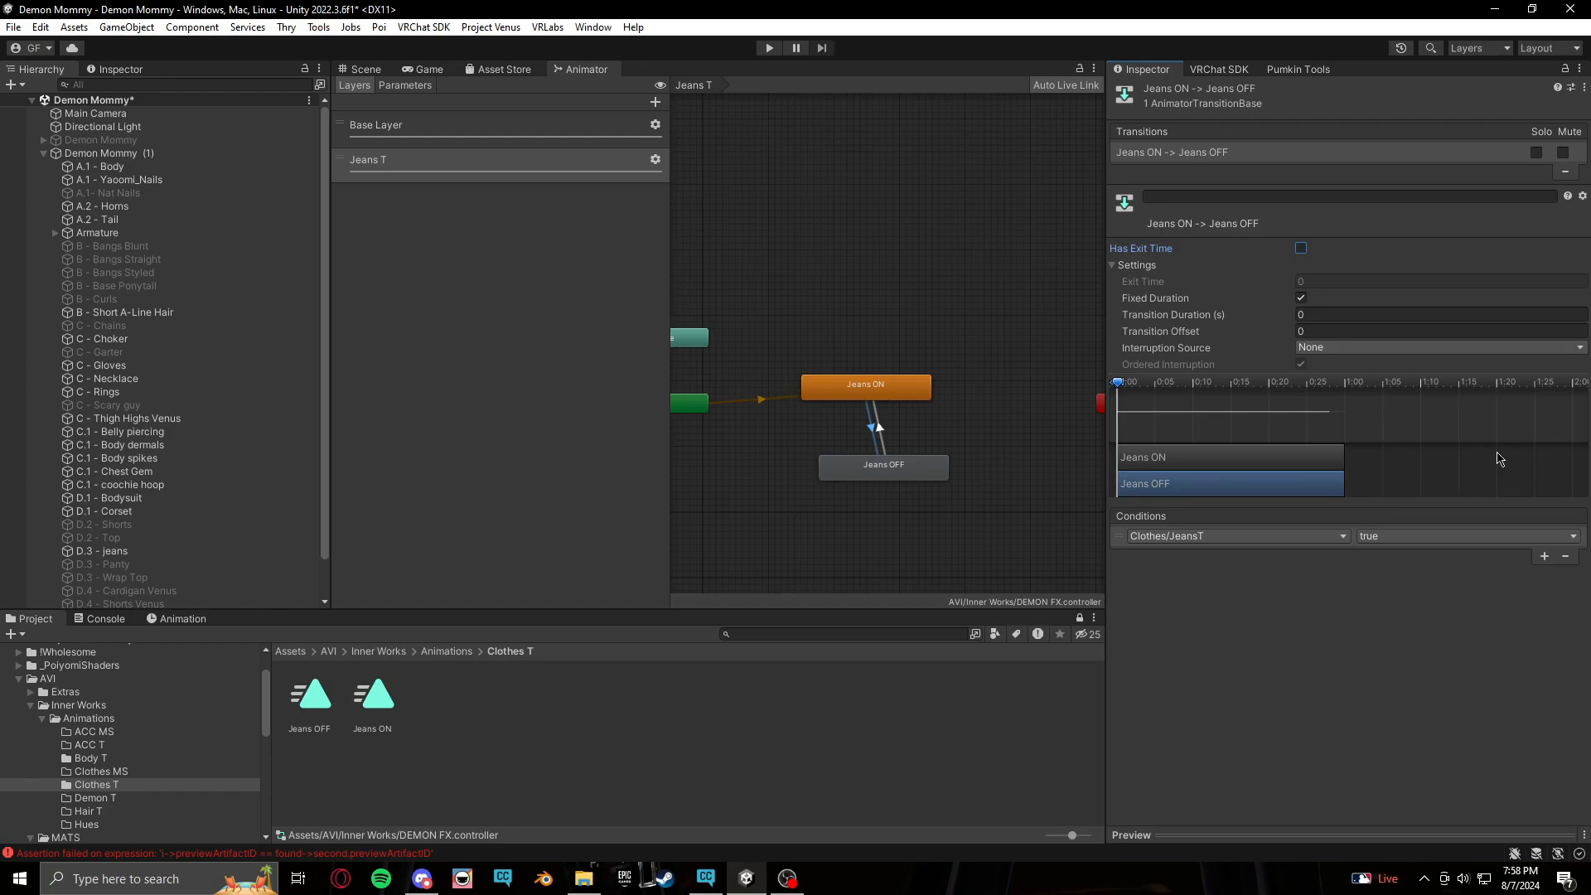
Copy the transition parameters of the Jeans ON to Jeans OFF transition
{"action": "right_click", "coordinate": [1256, 160]}
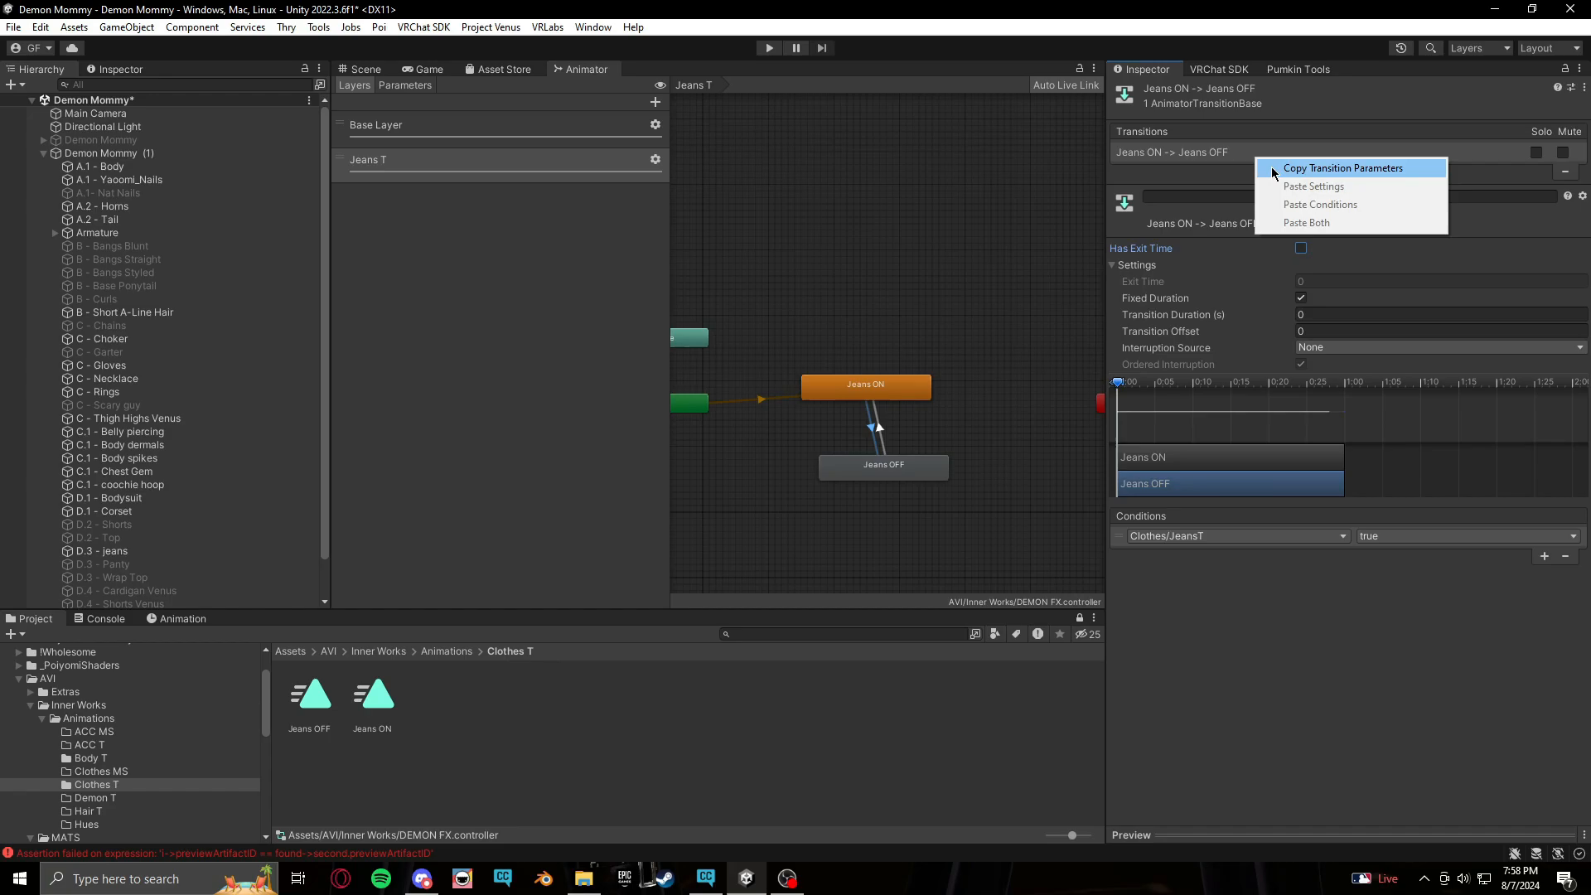
{"action": "right_click", "coordinate": [1198, 160]}
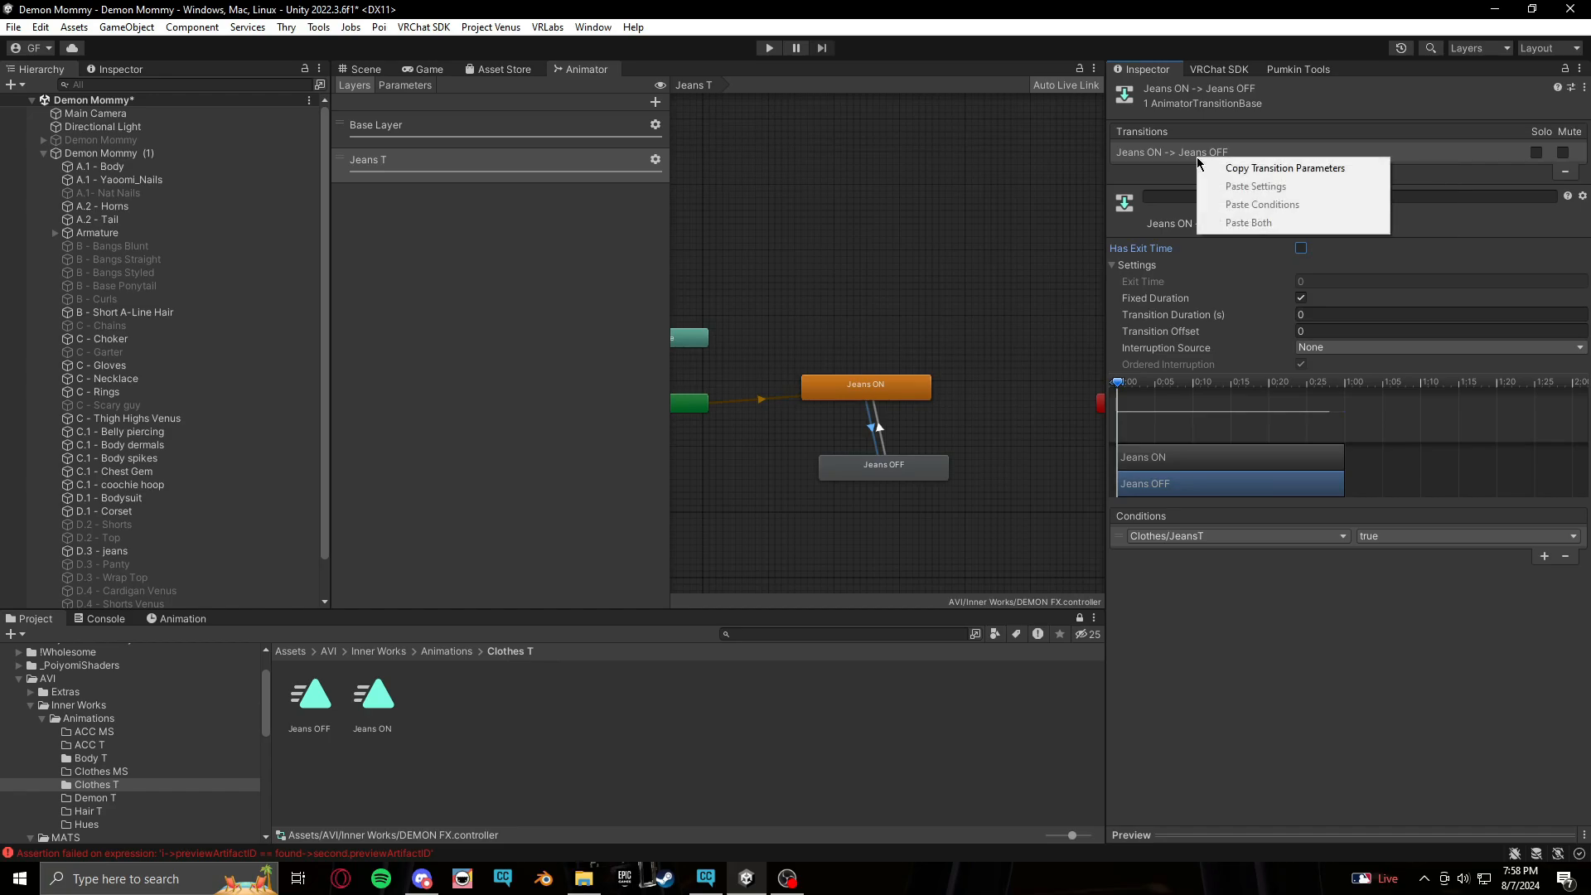
{"action": "left_click", "coordinate": [1239, 169]}
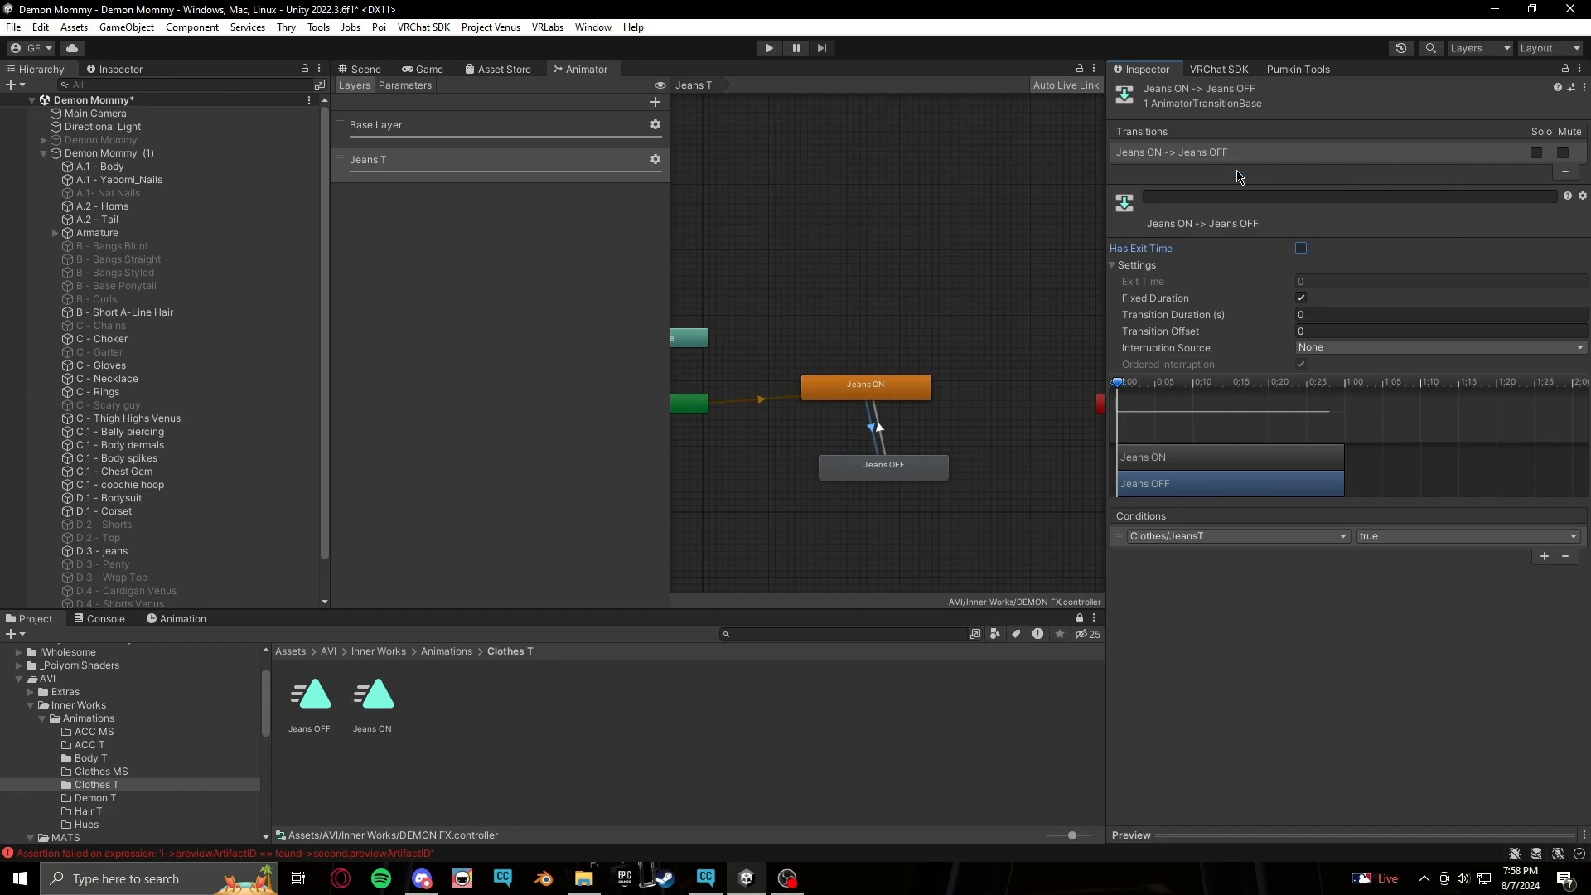
Paste both settings and conditions onto the Jeans OFF to Jeans ON transition and set its JeansT condition to false
{"action": "left_click", "coordinate": [881, 428]}
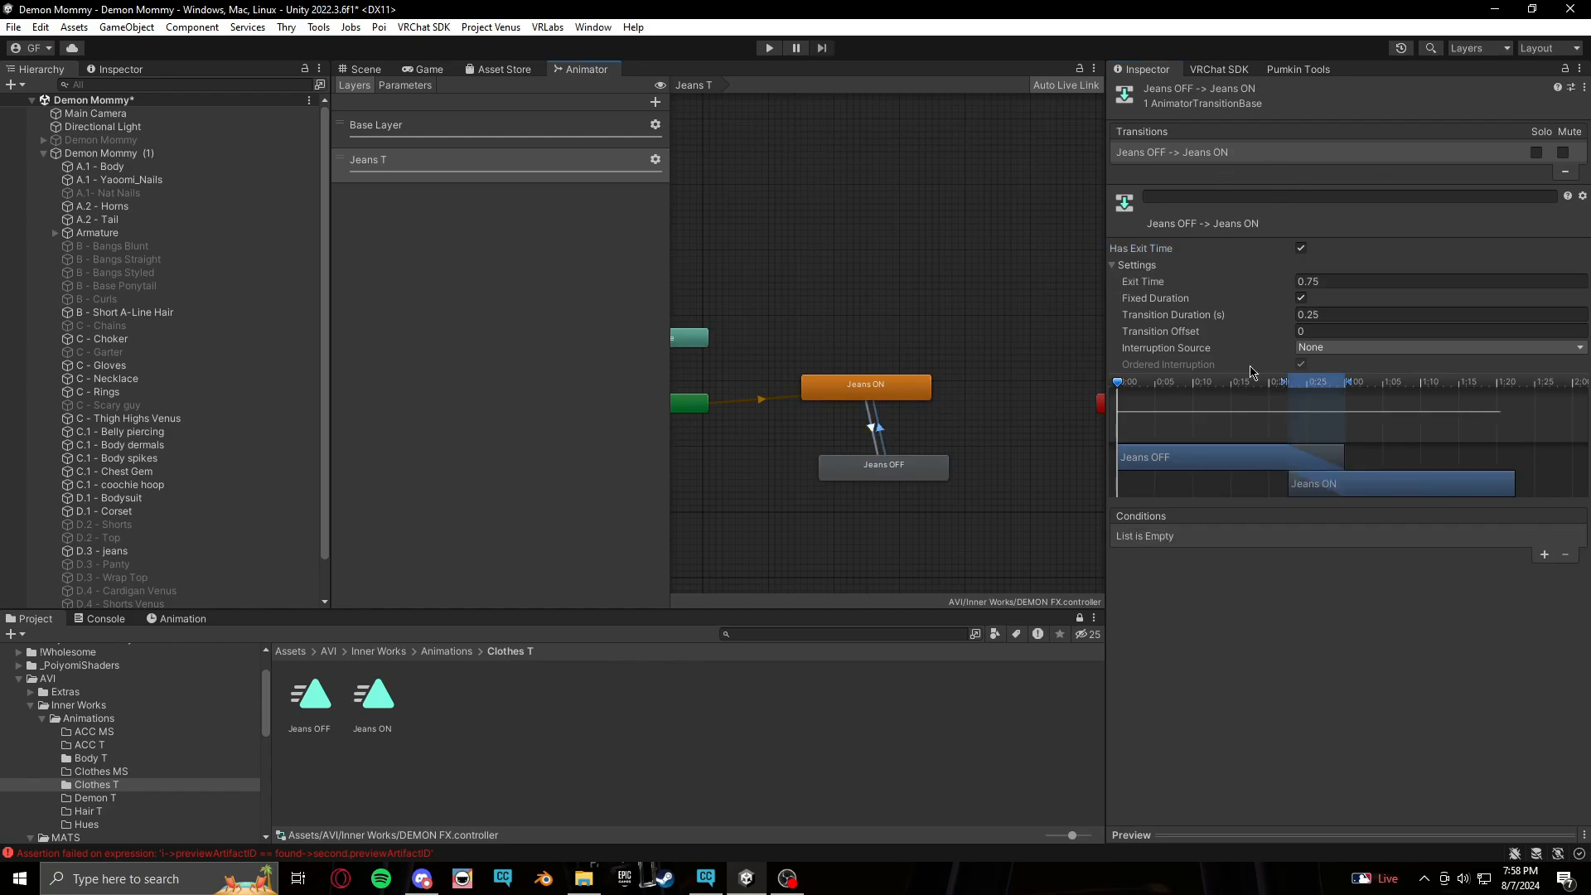
{"action": "right_click", "coordinate": [1313, 158]}
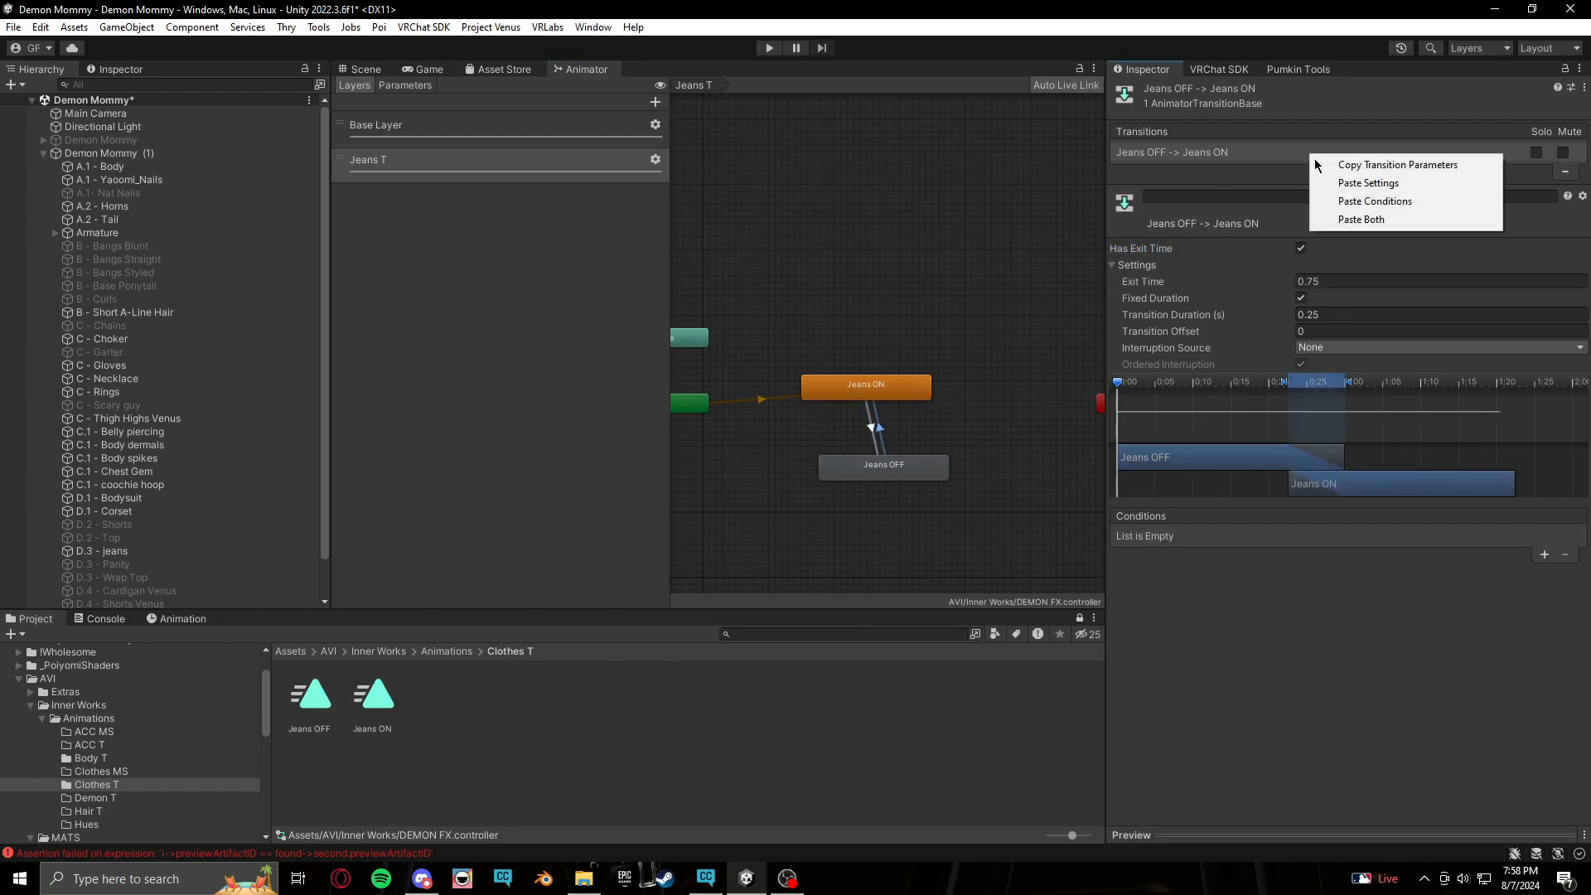
{"action": "left_click", "coordinate": [1361, 219]}
{"action": "left_click", "coordinate": [1385, 537]}
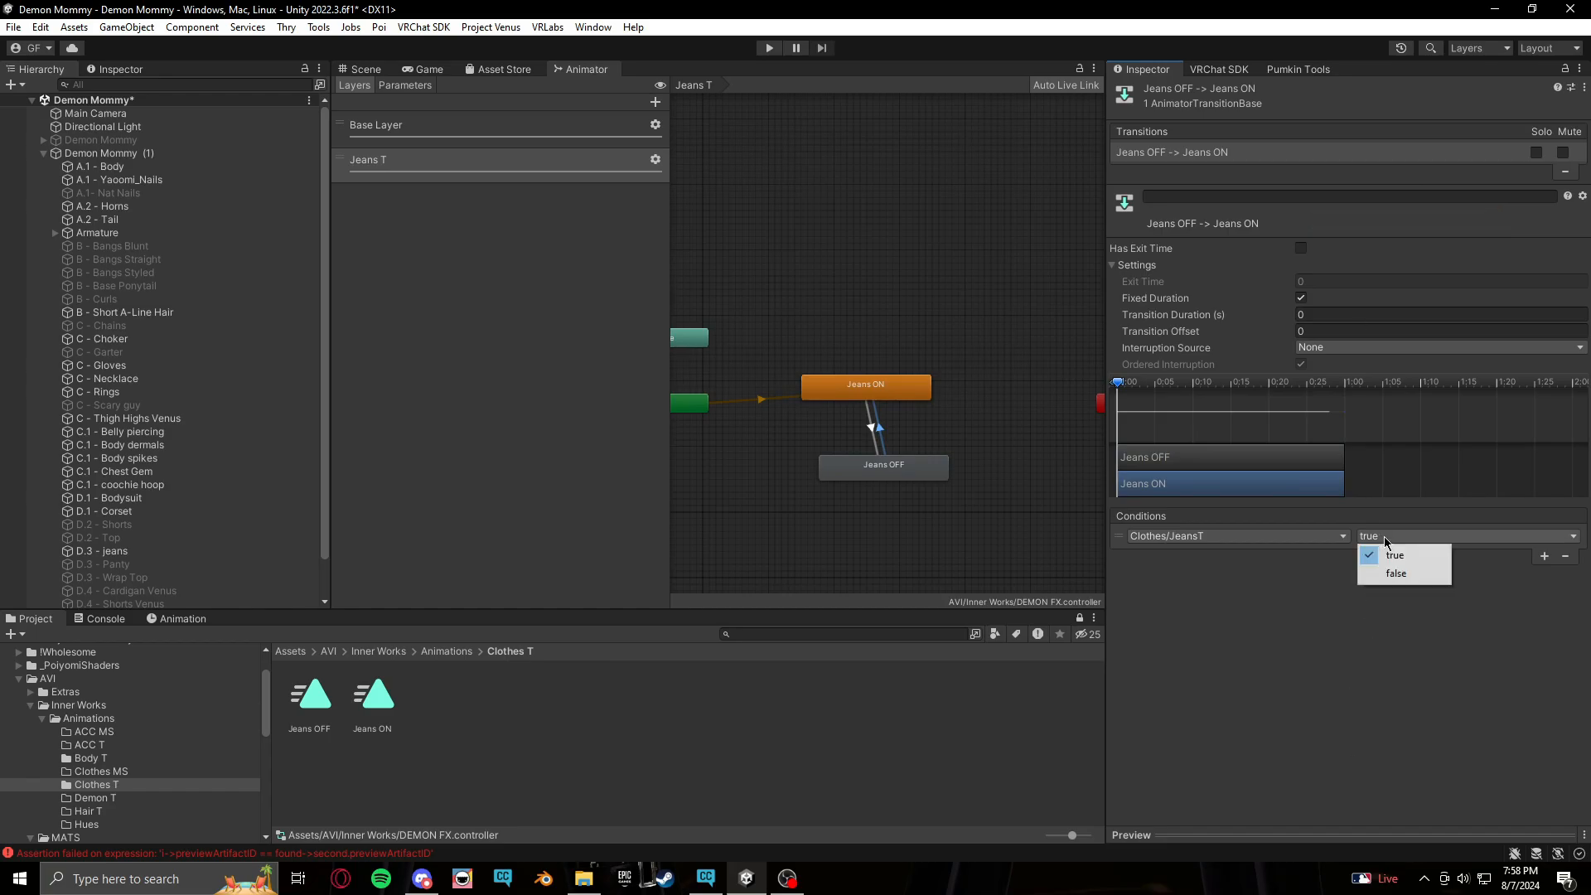
{"action": "left_click", "coordinate": [1396, 573]}
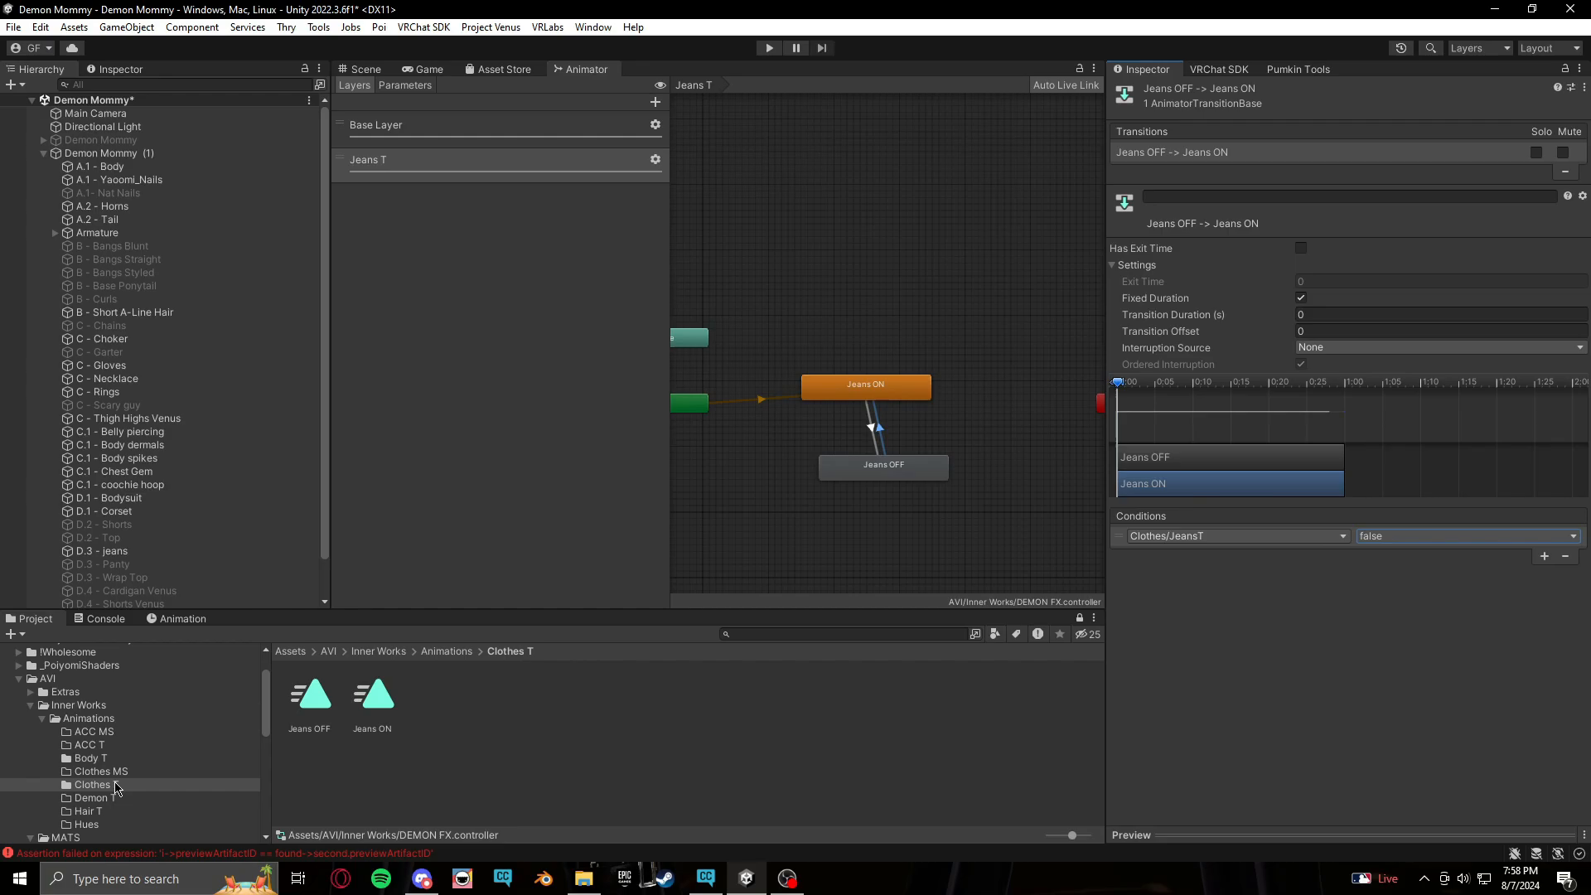
Open the DEMON MENUS expressions menu in Inner Works and rename its new control to Jeans Toggle
{"action": "left_click", "coordinate": [73, 719]}
{"action": "left_click", "coordinate": [80, 706]}
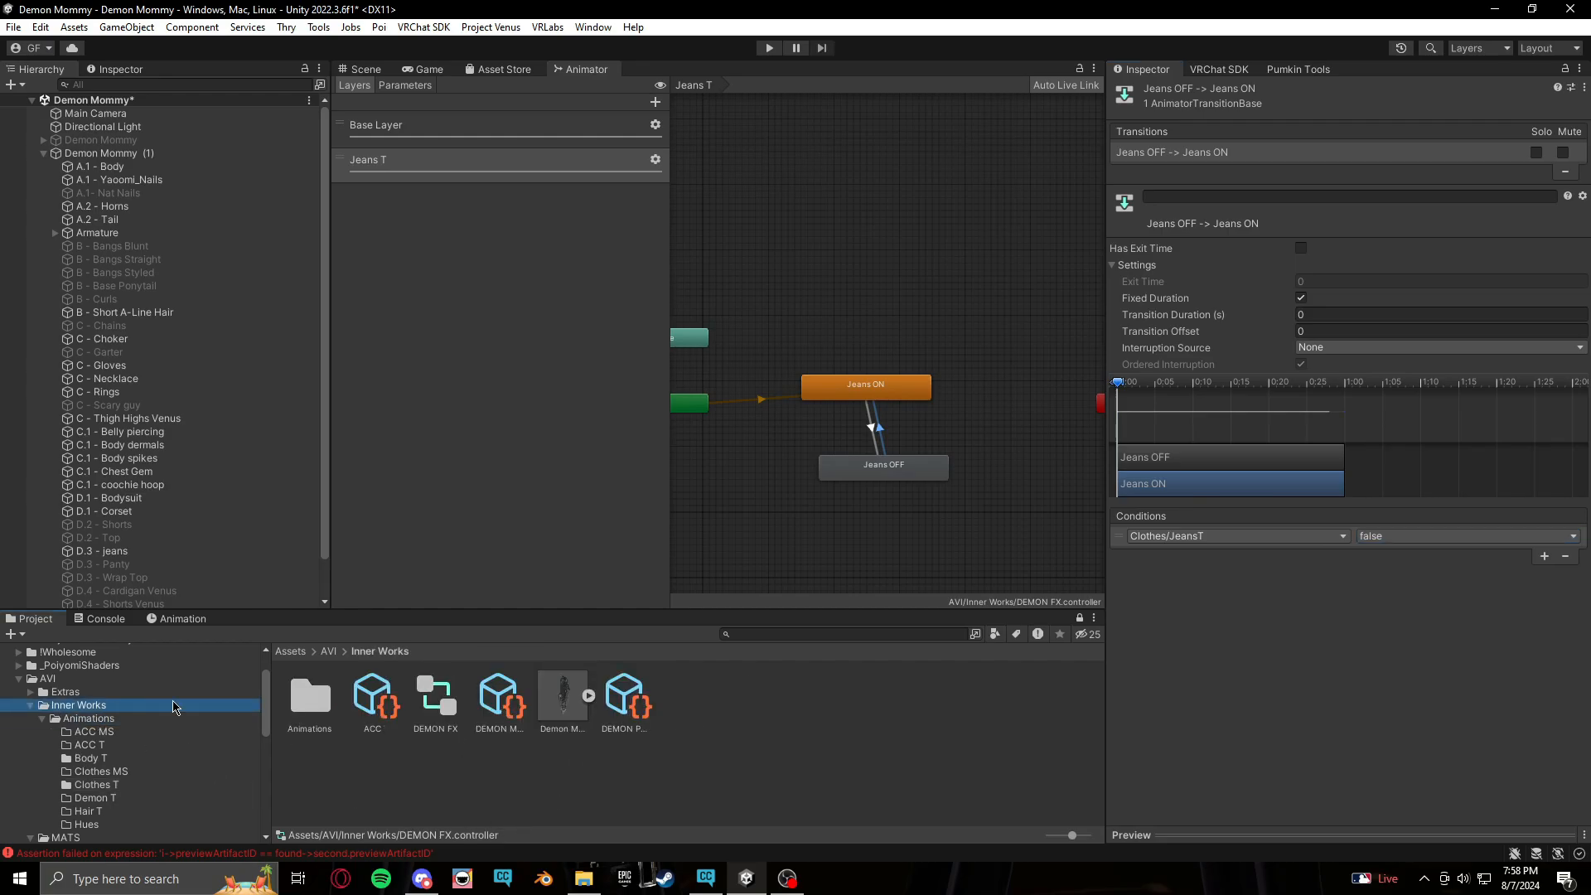
{"action": "left_click", "coordinate": [500, 700]}
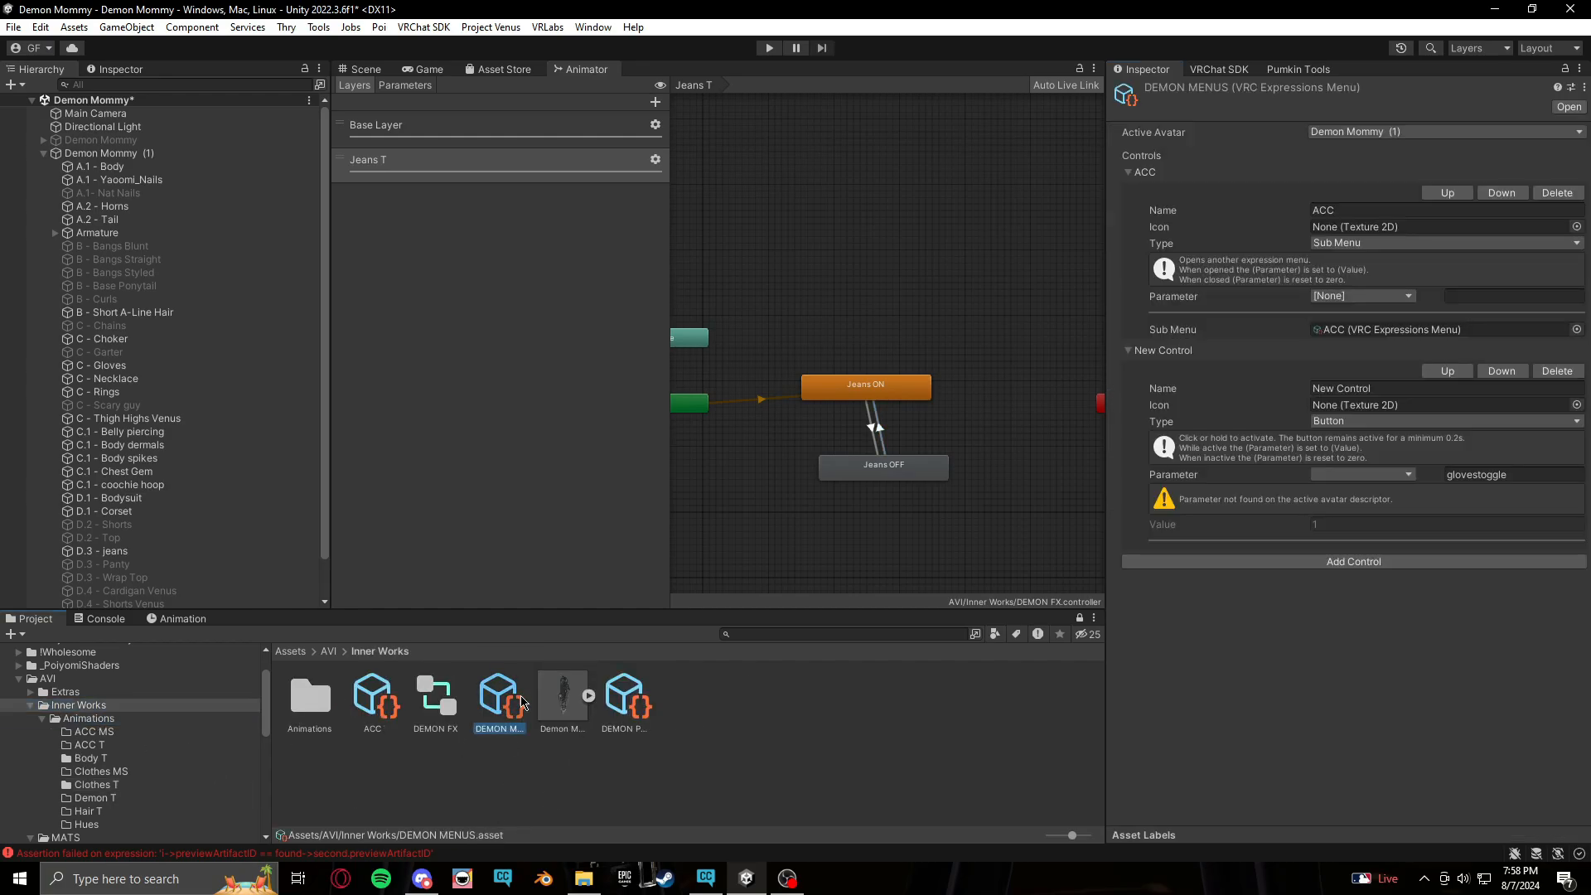
{"action": "left_click", "coordinate": [1558, 370]}
{"action": "left_click", "coordinate": [370, 703]}
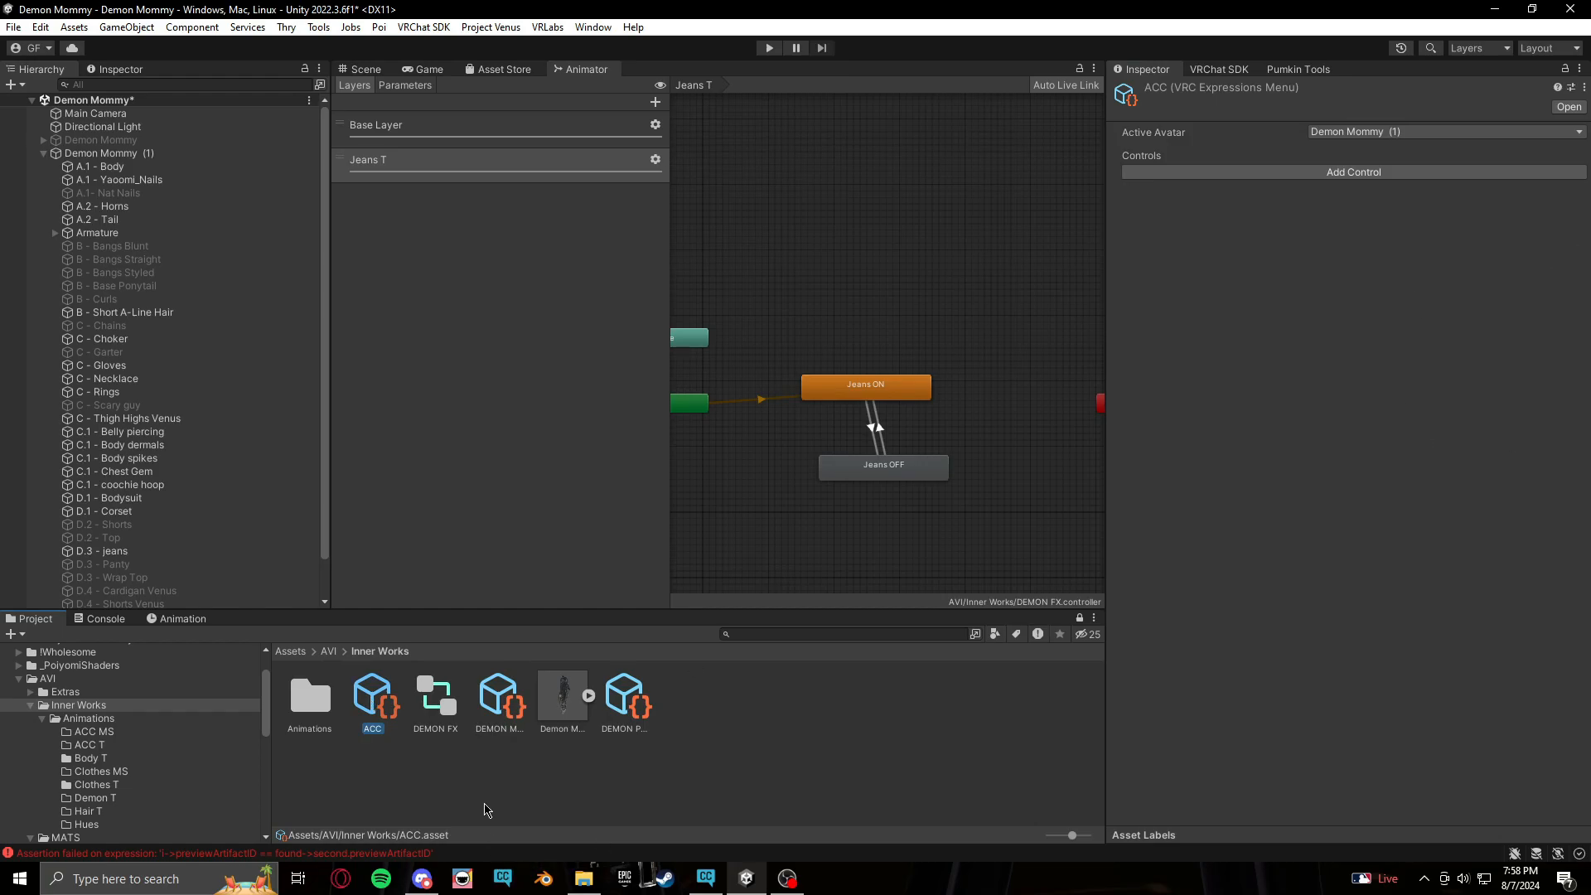
{"action": "left_click", "coordinate": [500, 700]}
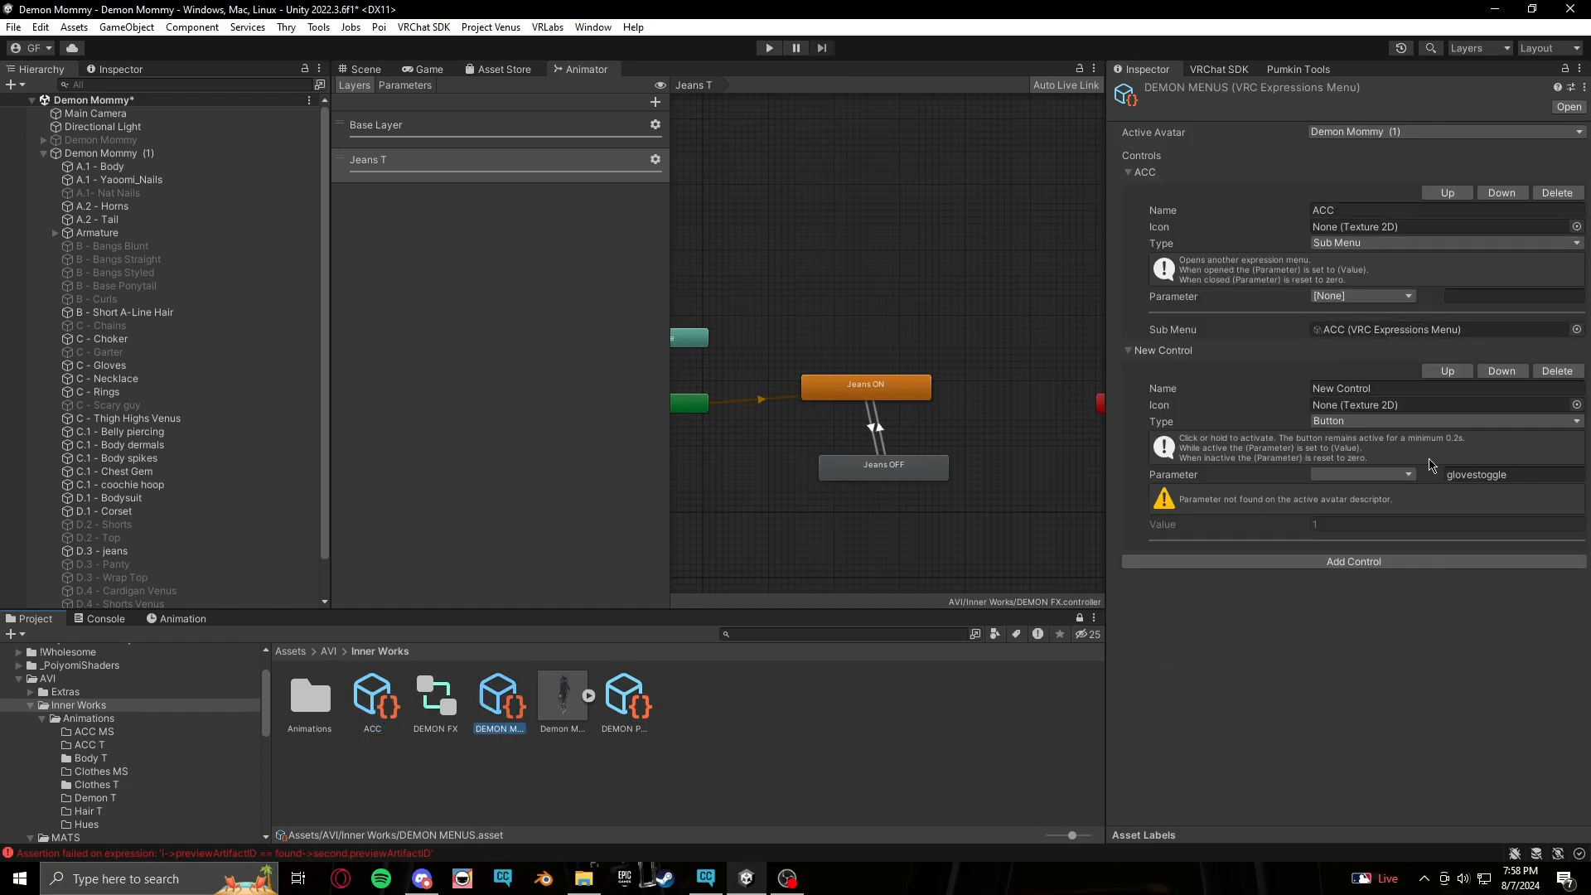
{"action": "left_click", "coordinate": [1425, 390]}
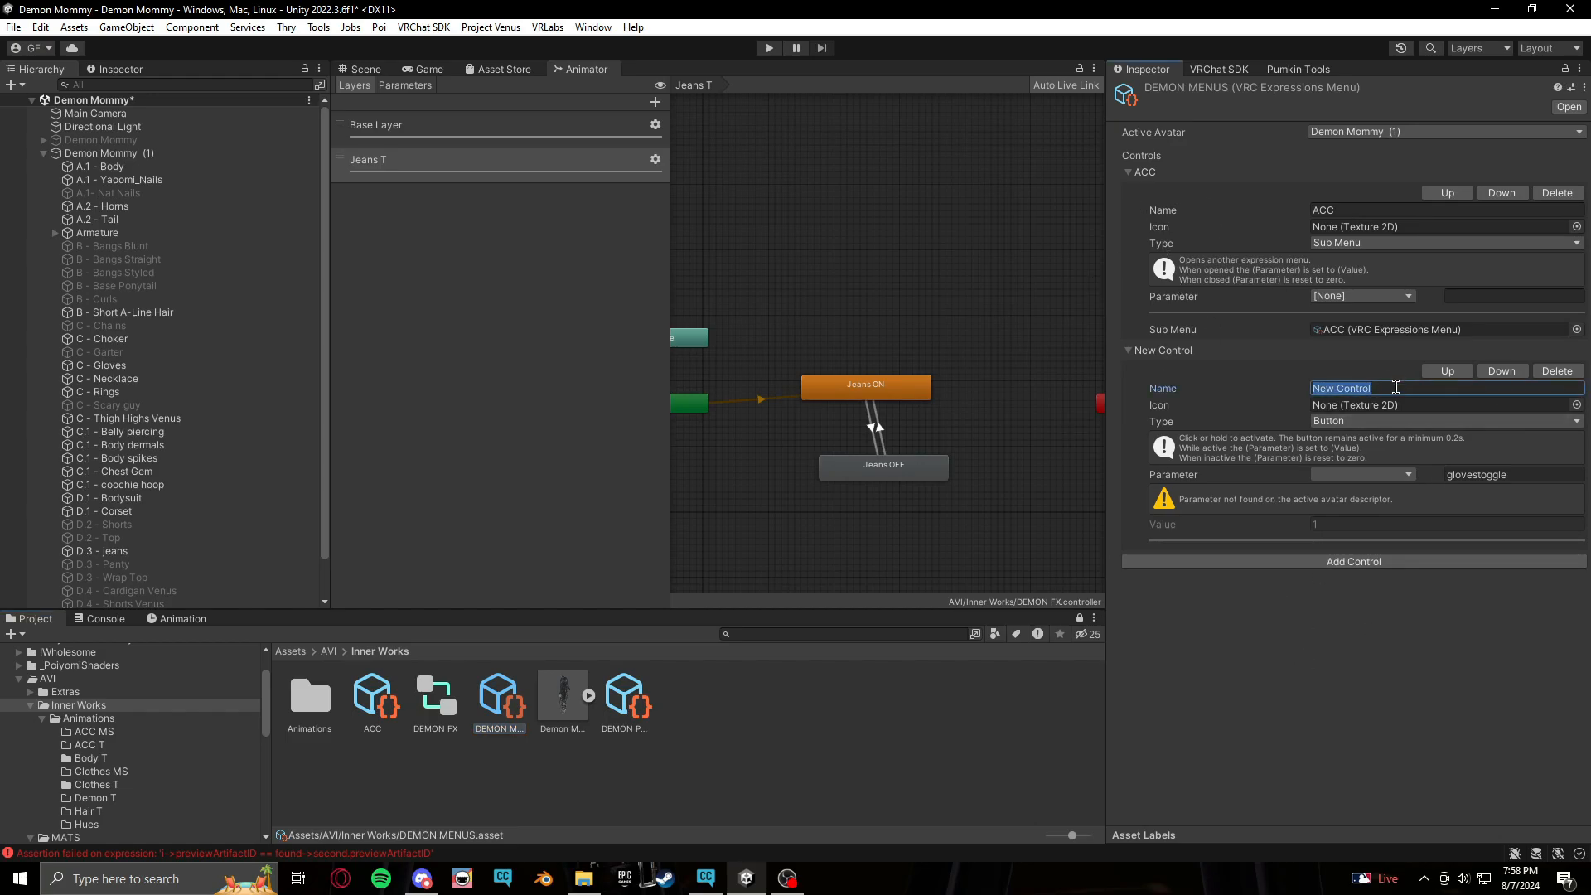
{"action": "key", "text": "BackSpace"}
{"action": "type", "text": "Jeans Toggle"}
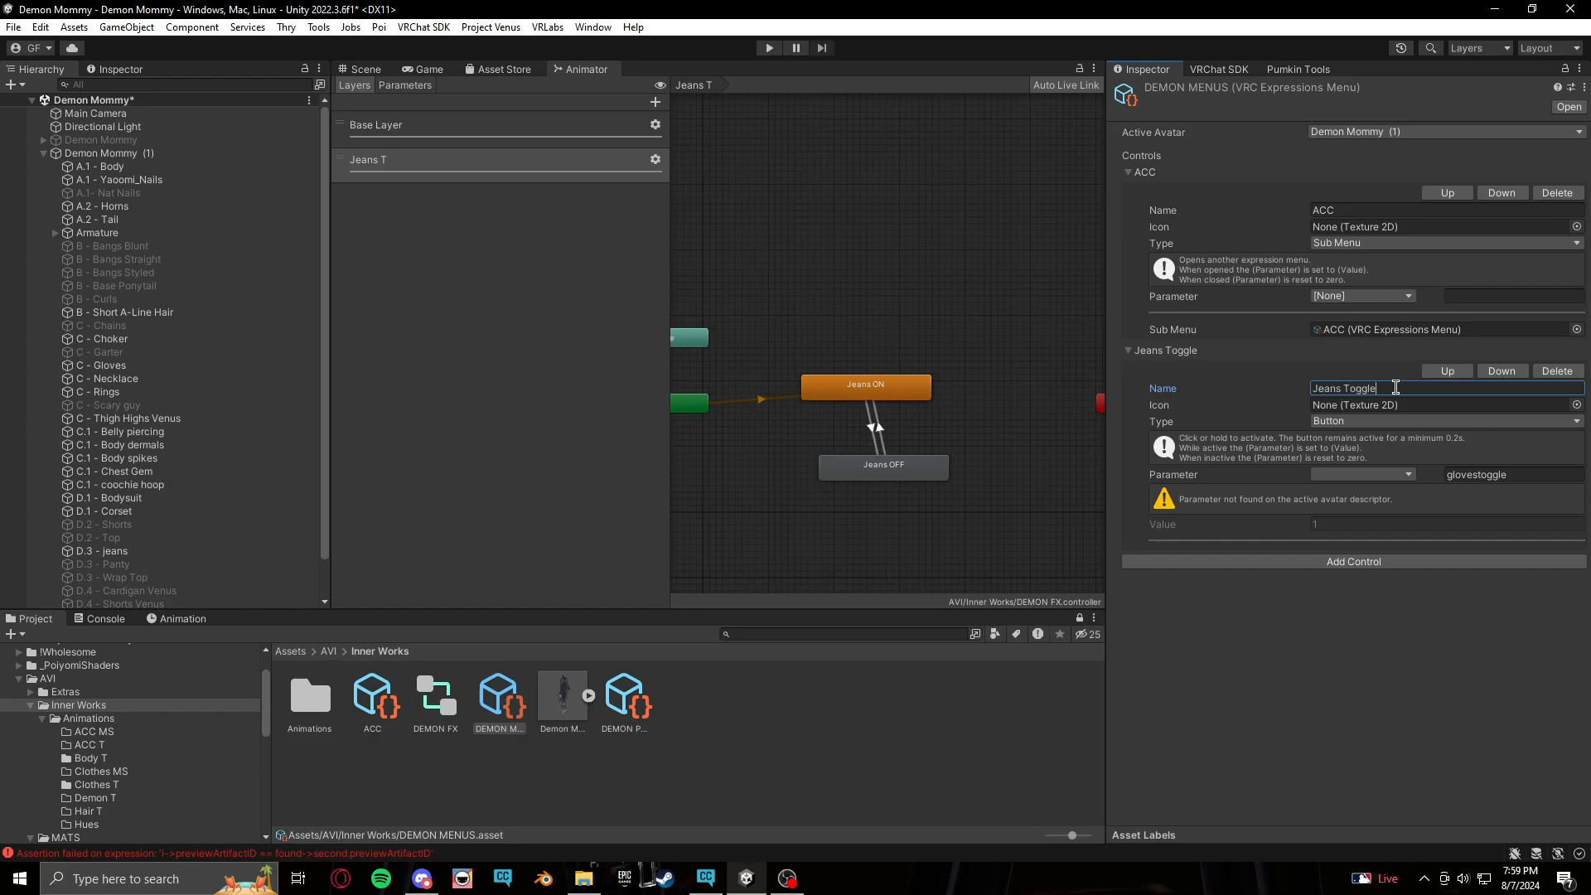
Change the Jeans Toggle control's type to Toggle and clear its parameter to None
{"action": "left_click", "coordinate": [1349, 429]}
{"action": "left_click", "coordinate": [1351, 440]}
{"action": "left_click", "coordinate": [1399, 479]}
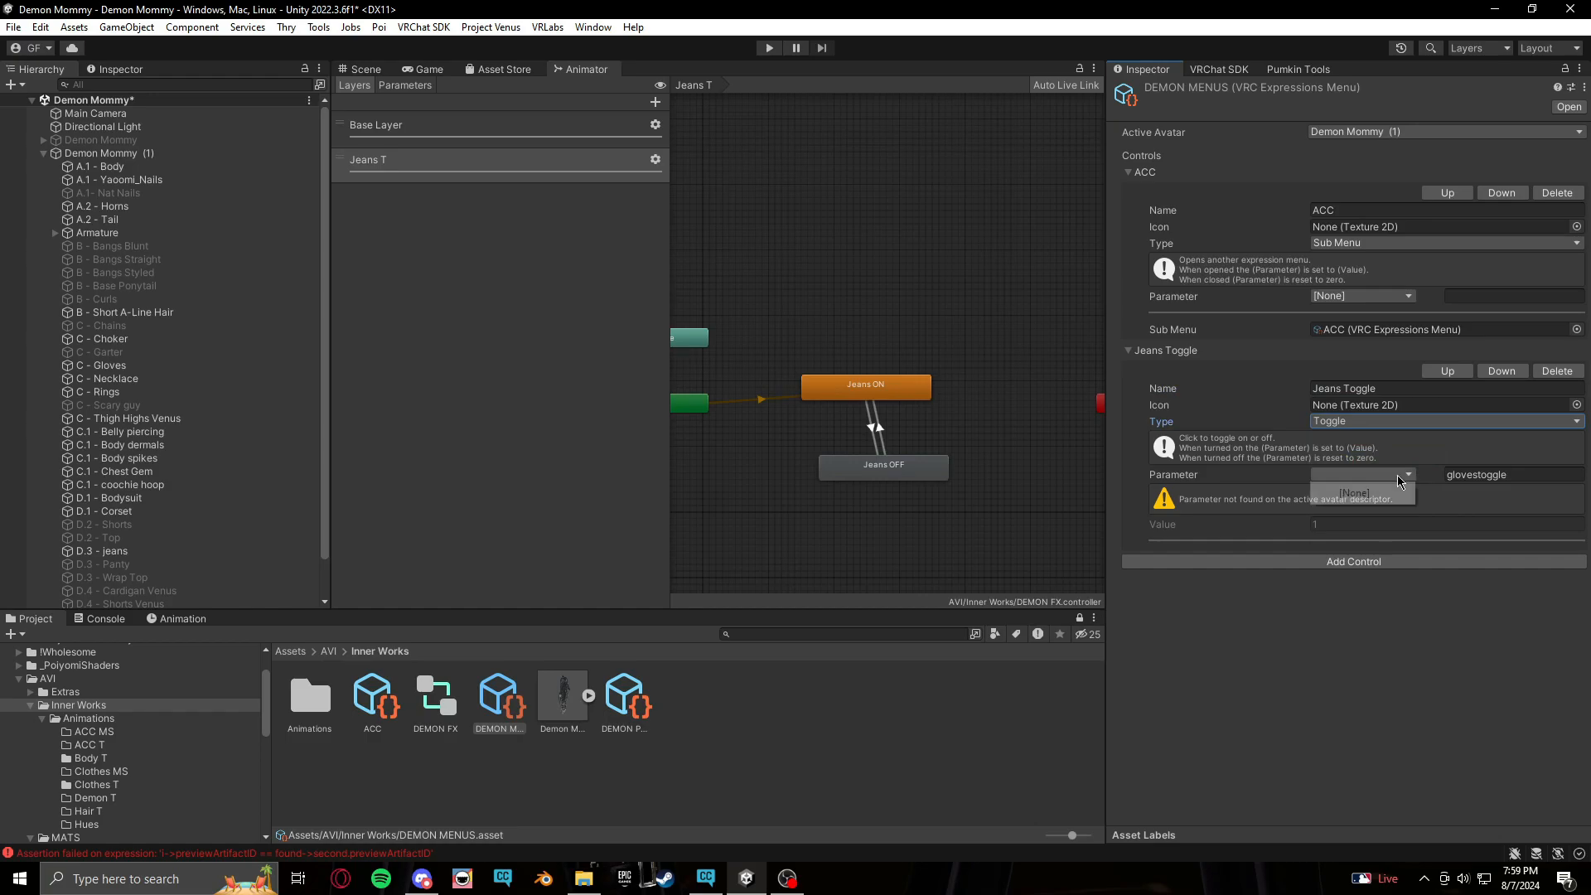
{"action": "left_click", "coordinate": [1355, 493]}
{"action": "left_click", "coordinate": [1414, 479]}
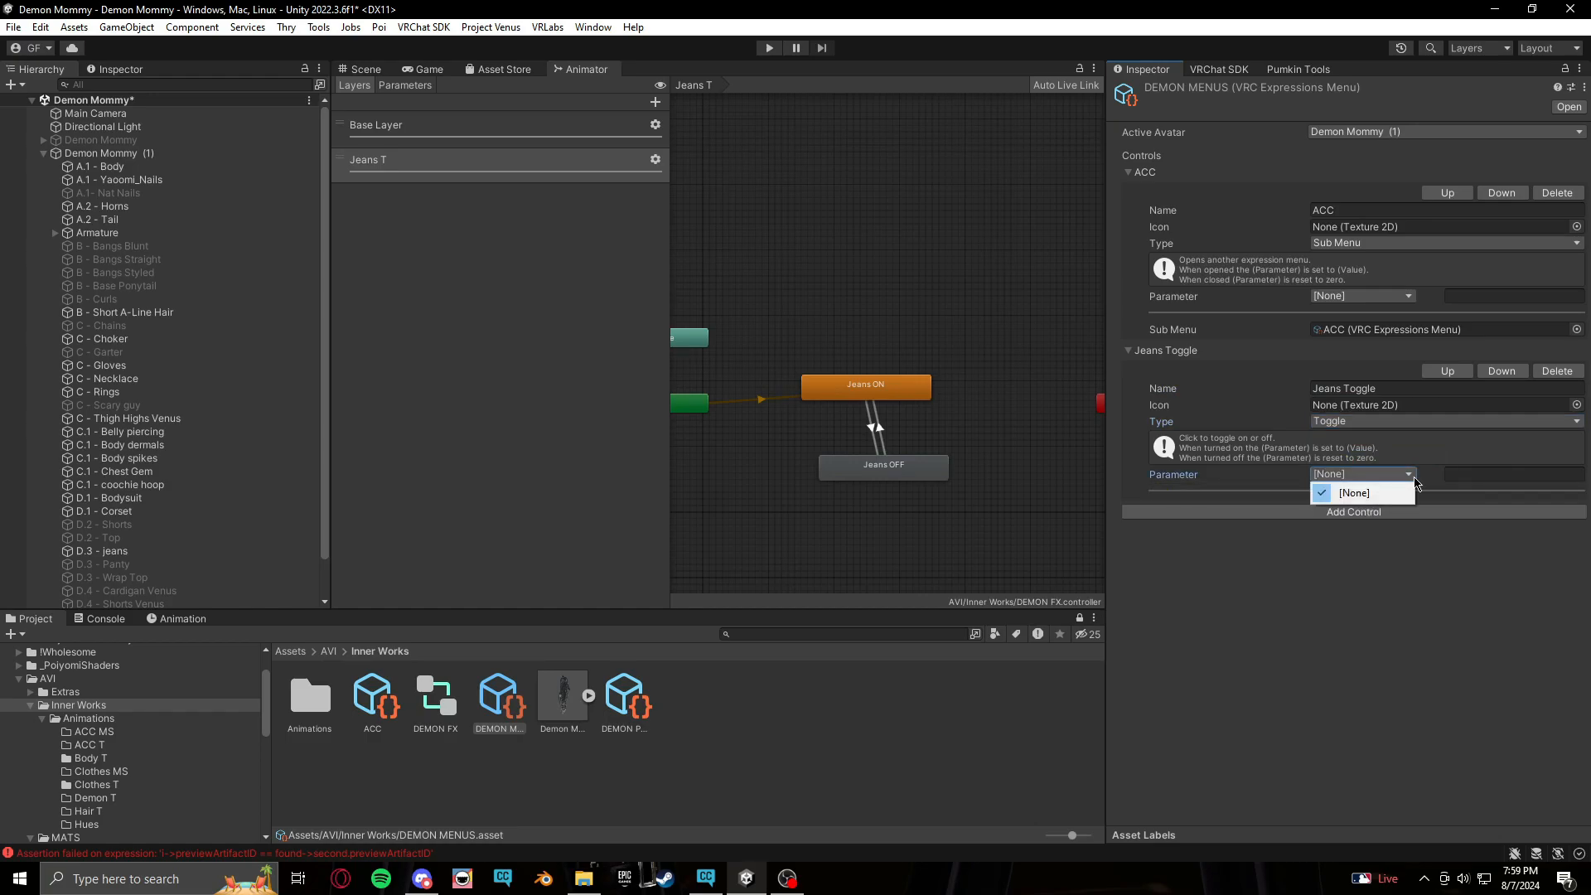
Assign DEMON MENUS and DEMON PARAMS as the Demon Mommy avatar descriptor's expressions menu and parameters
{"action": "left_click", "coordinate": [377, 71]}
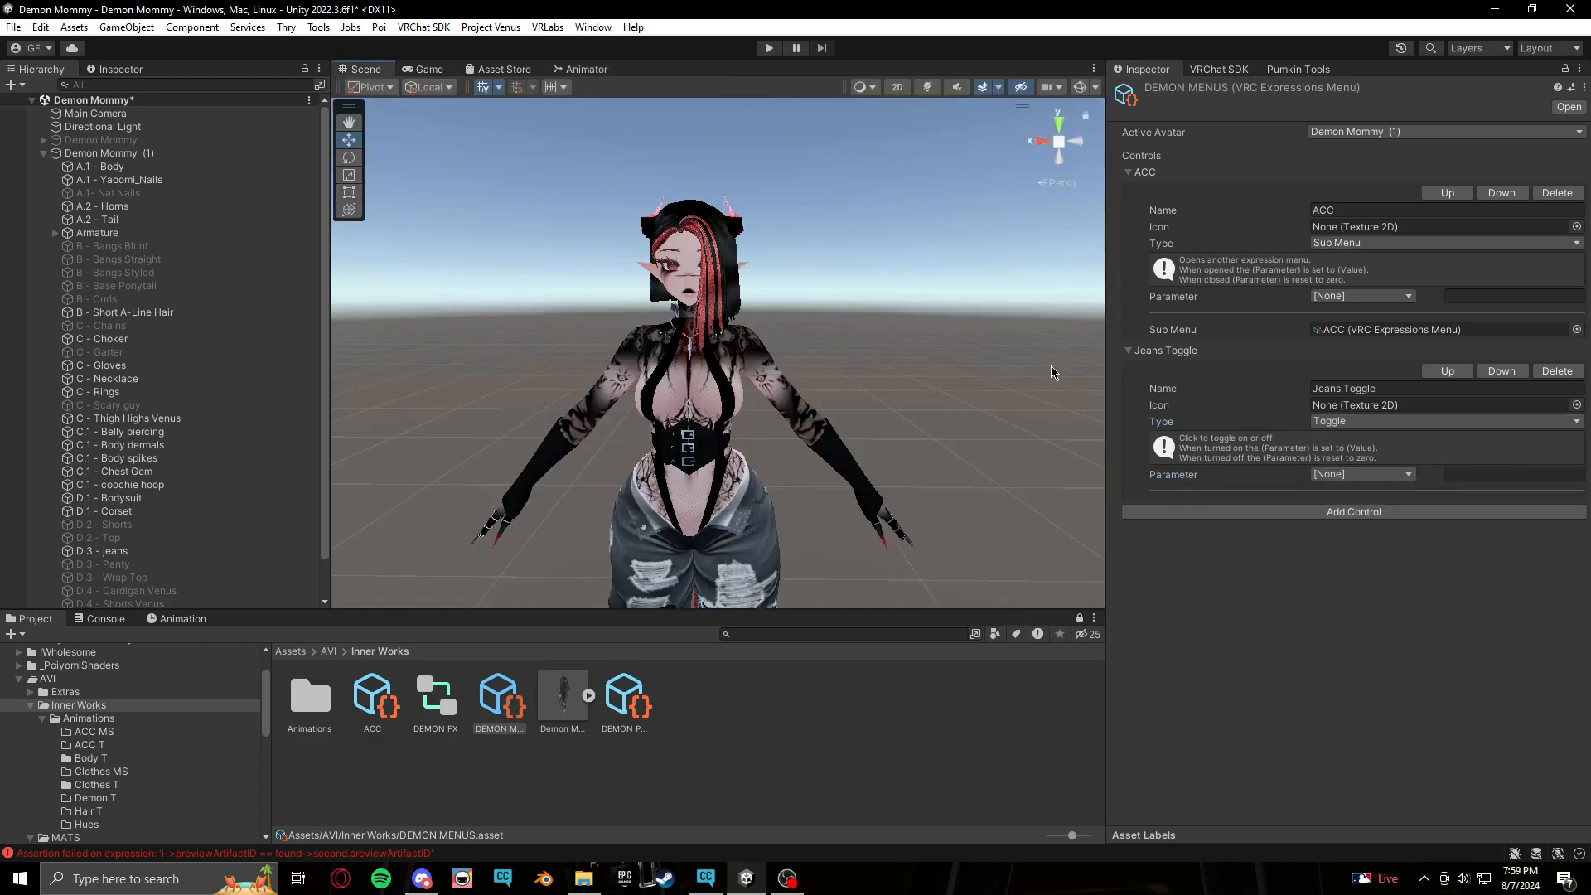
{"action": "left_click", "coordinate": [100, 154]}
{"action": "scroll", "coordinate": [1260, 696], "scroll_direction": "down", "scroll_amount": 6}
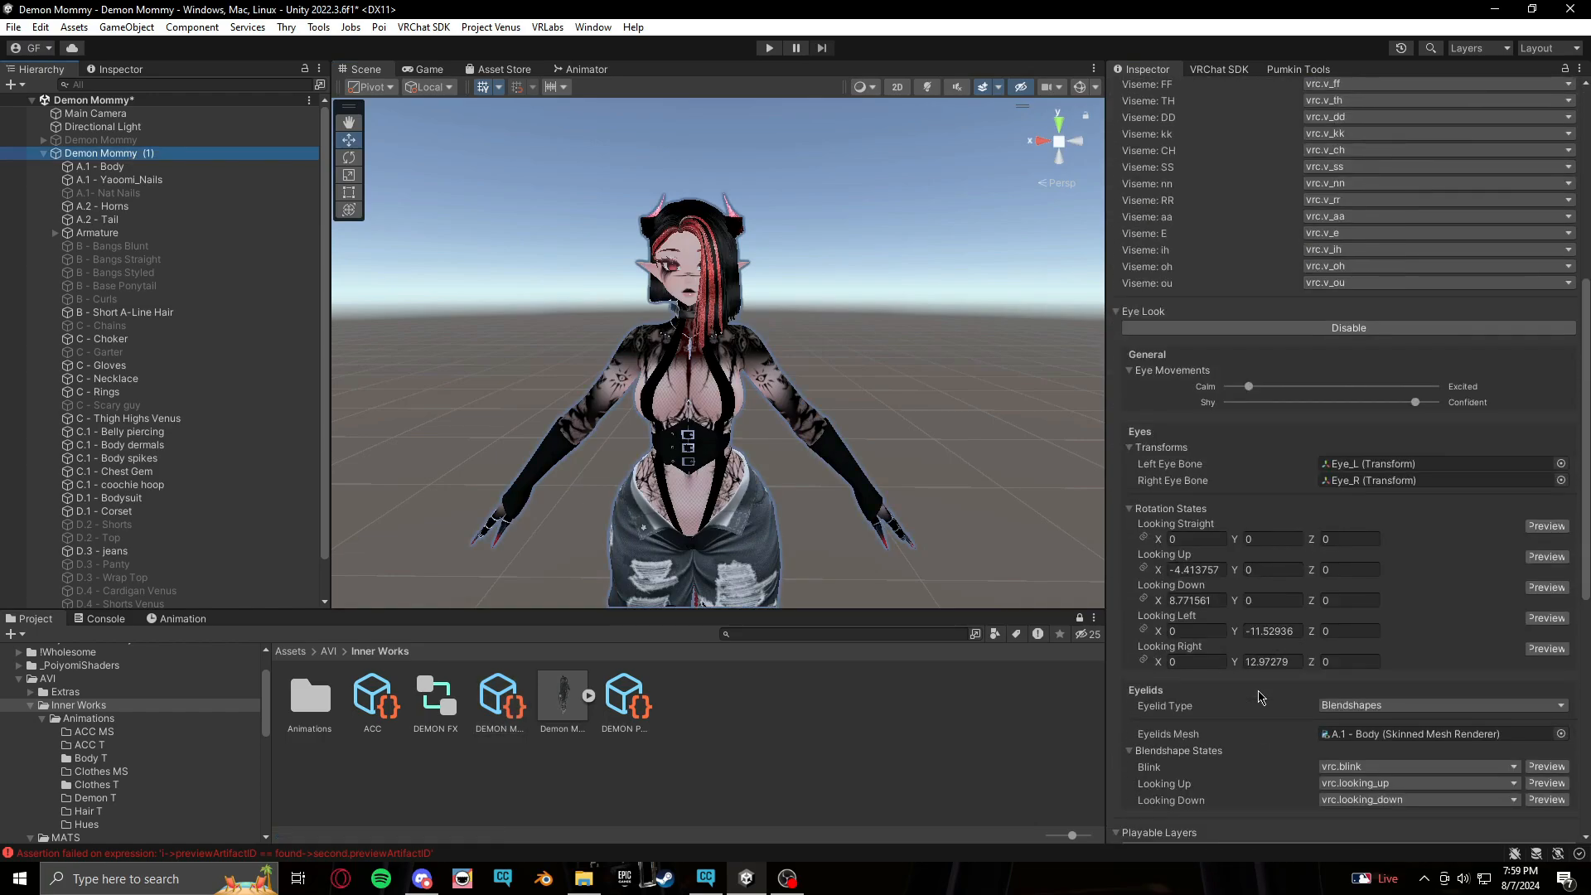
{"action": "scroll", "coordinate": [1261, 697], "scroll_direction": "down", "scroll_amount": 10}
{"action": "left_click", "coordinate": [1503, 653]}
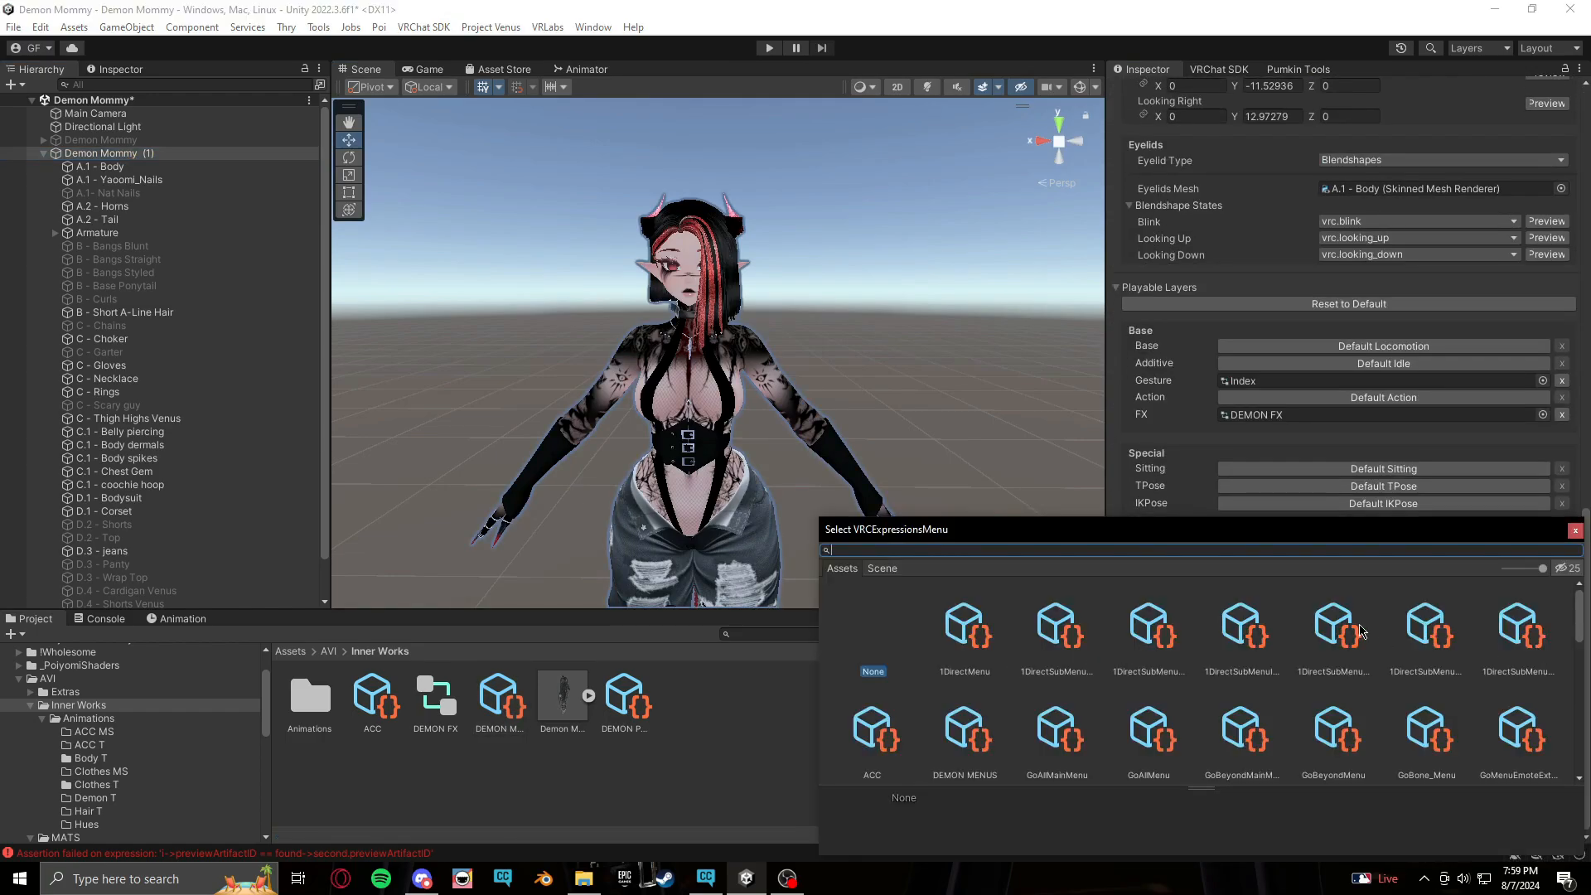
{"action": "left_click", "coordinate": [982, 721]}
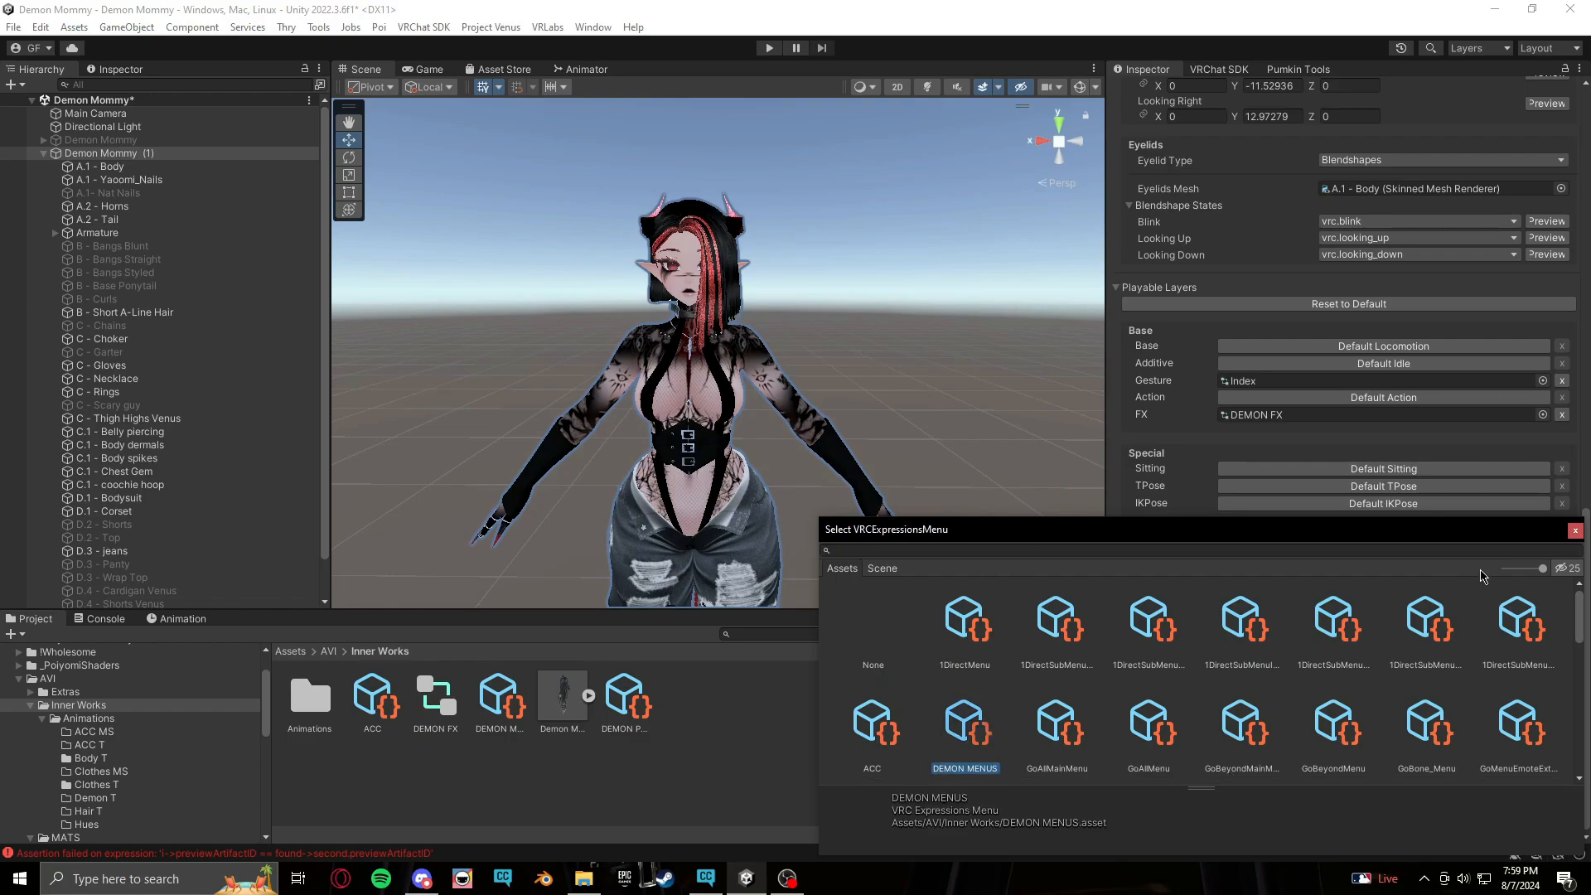
{"action": "left_click", "coordinate": [1576, 531]}
{"action": "left_click", "coordinate": [1564, 678]}
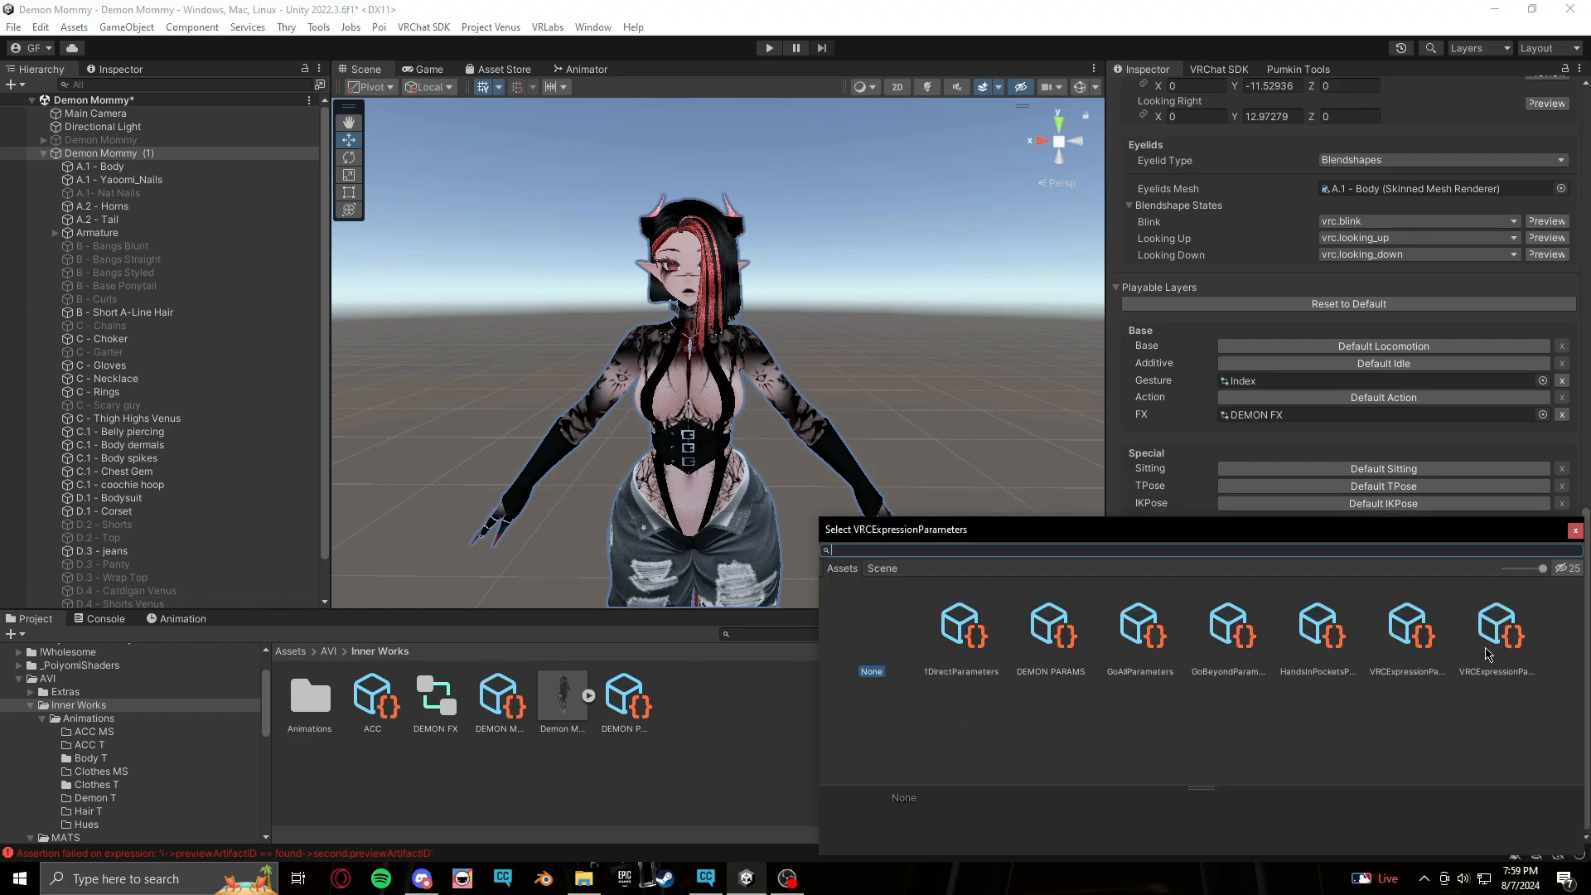
{"action": "left_click", "coordinate": [1064, 618]}
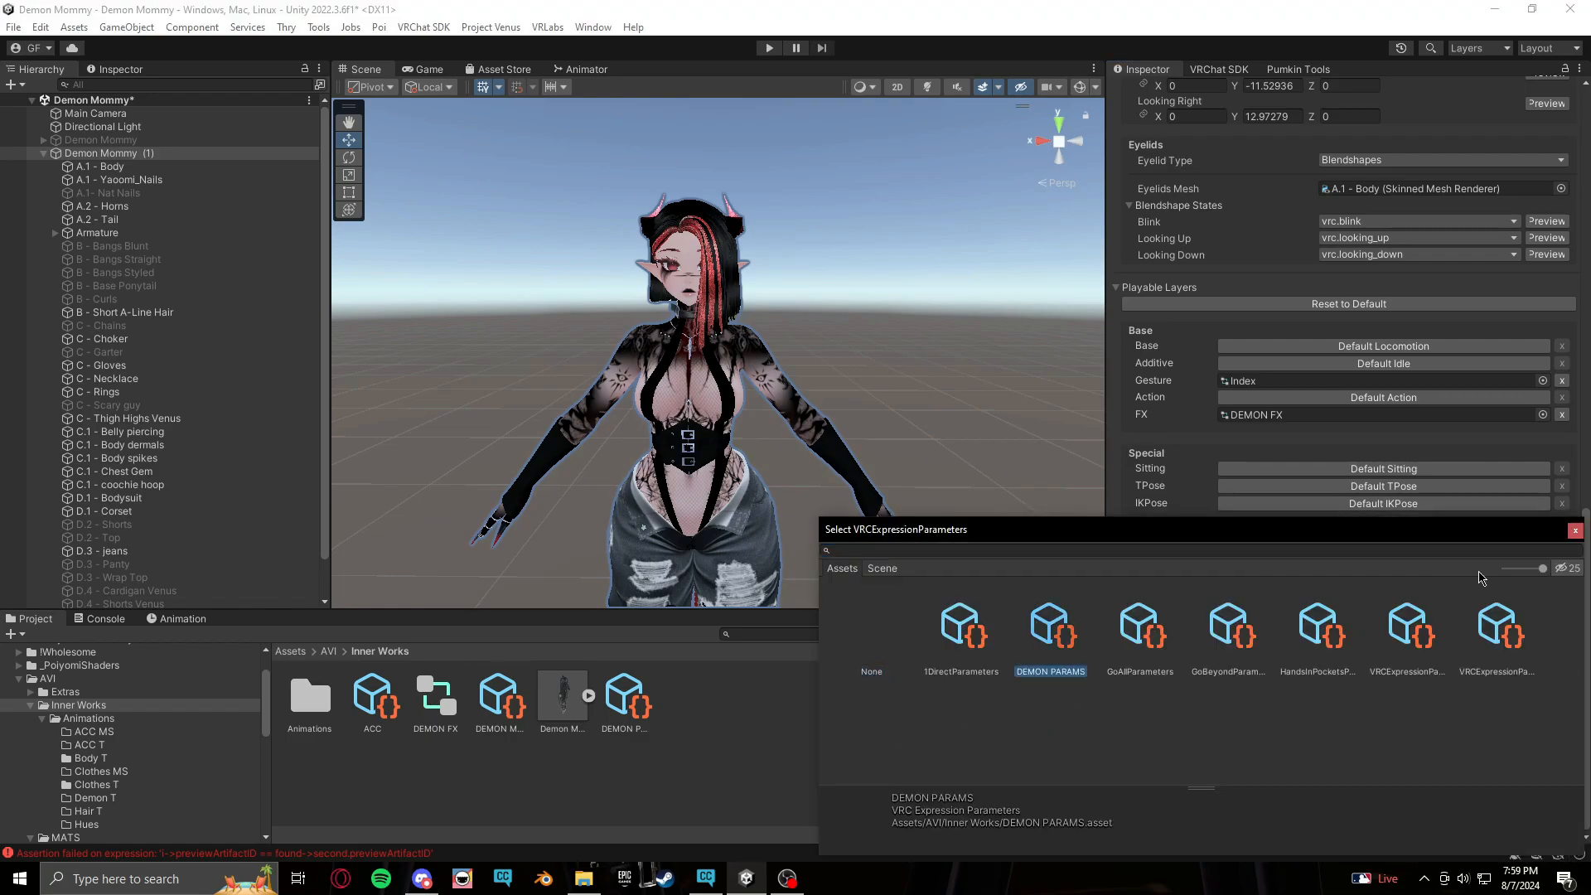
{"action": "left_click", "coordinate": [1576, 531]}
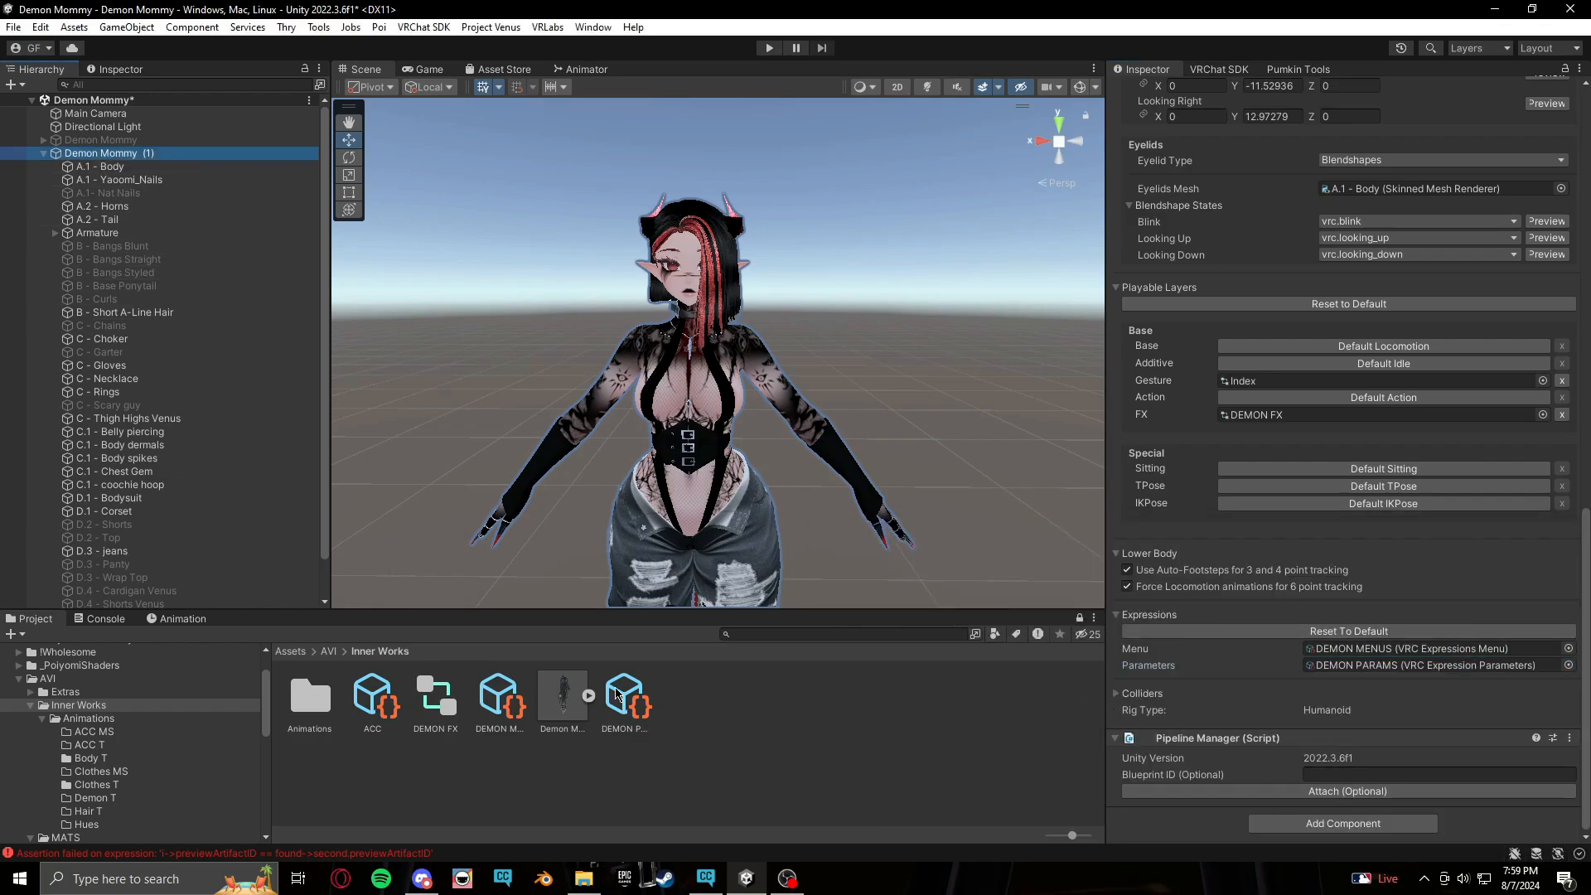
Set the Jeans Toggle control's parameter in DEMON MENUS to Clothes/JeansT
{"action": "left_click", "coordinate": [521, 705]}
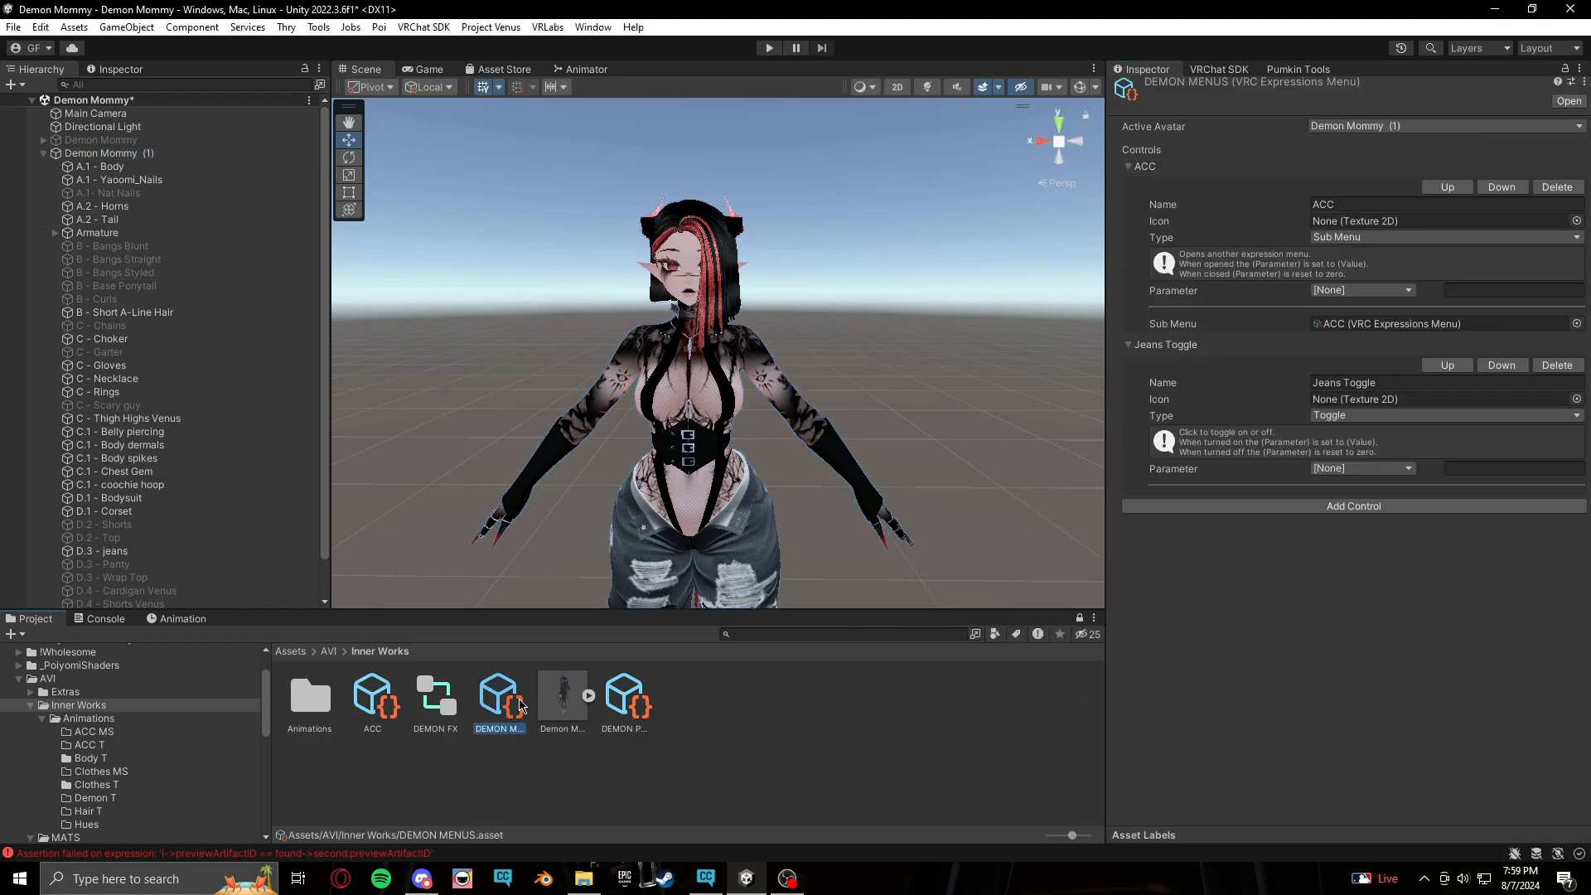
{"action": "left_click", "coordinate": [1378, 467]}
{"action": "mouse_move", "coordinate": [1363, 505]}
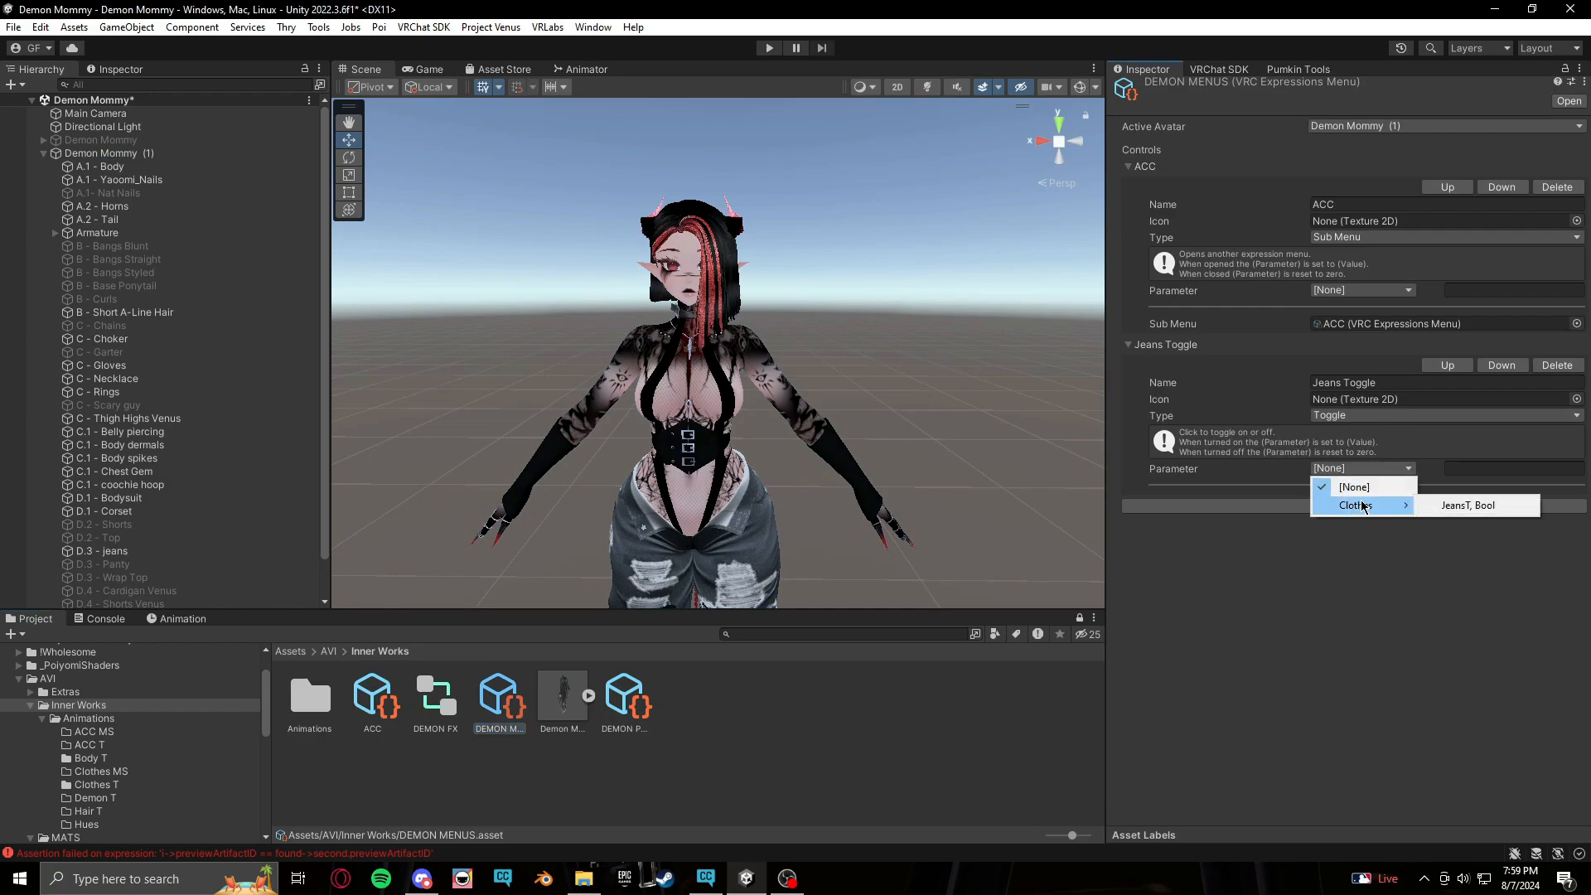
{"action": "left_click", "coordinate": [1447, 505]}
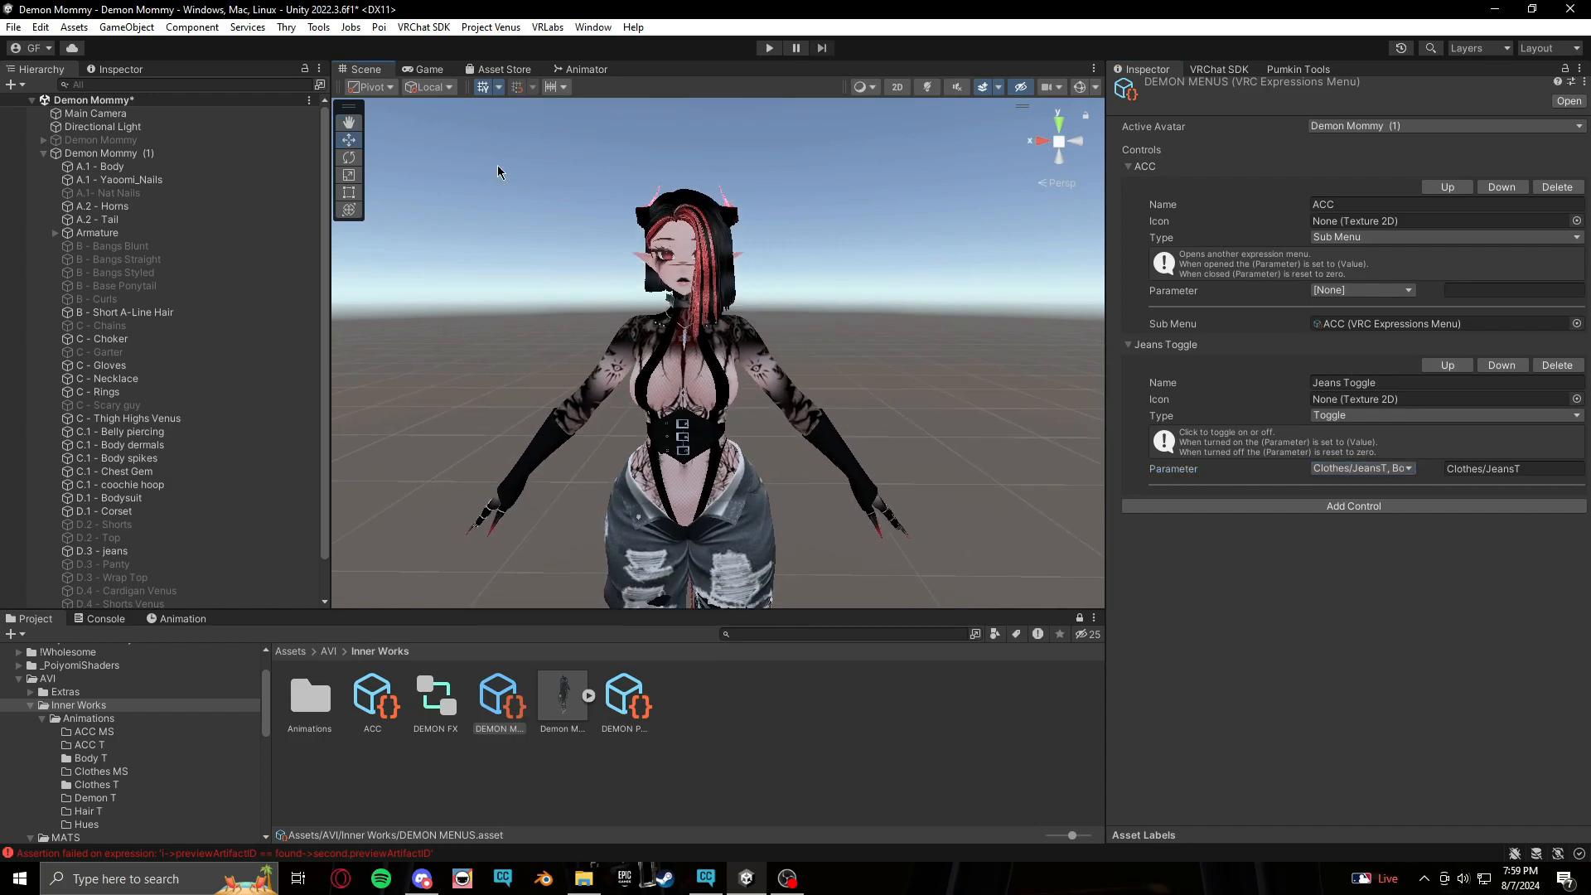
Select the Demon Mommy (1) avatar and enter Play mode
{"action": "middle_click_drag", "start_coordinate": [852, 262], "coordinate": [836, 257]}
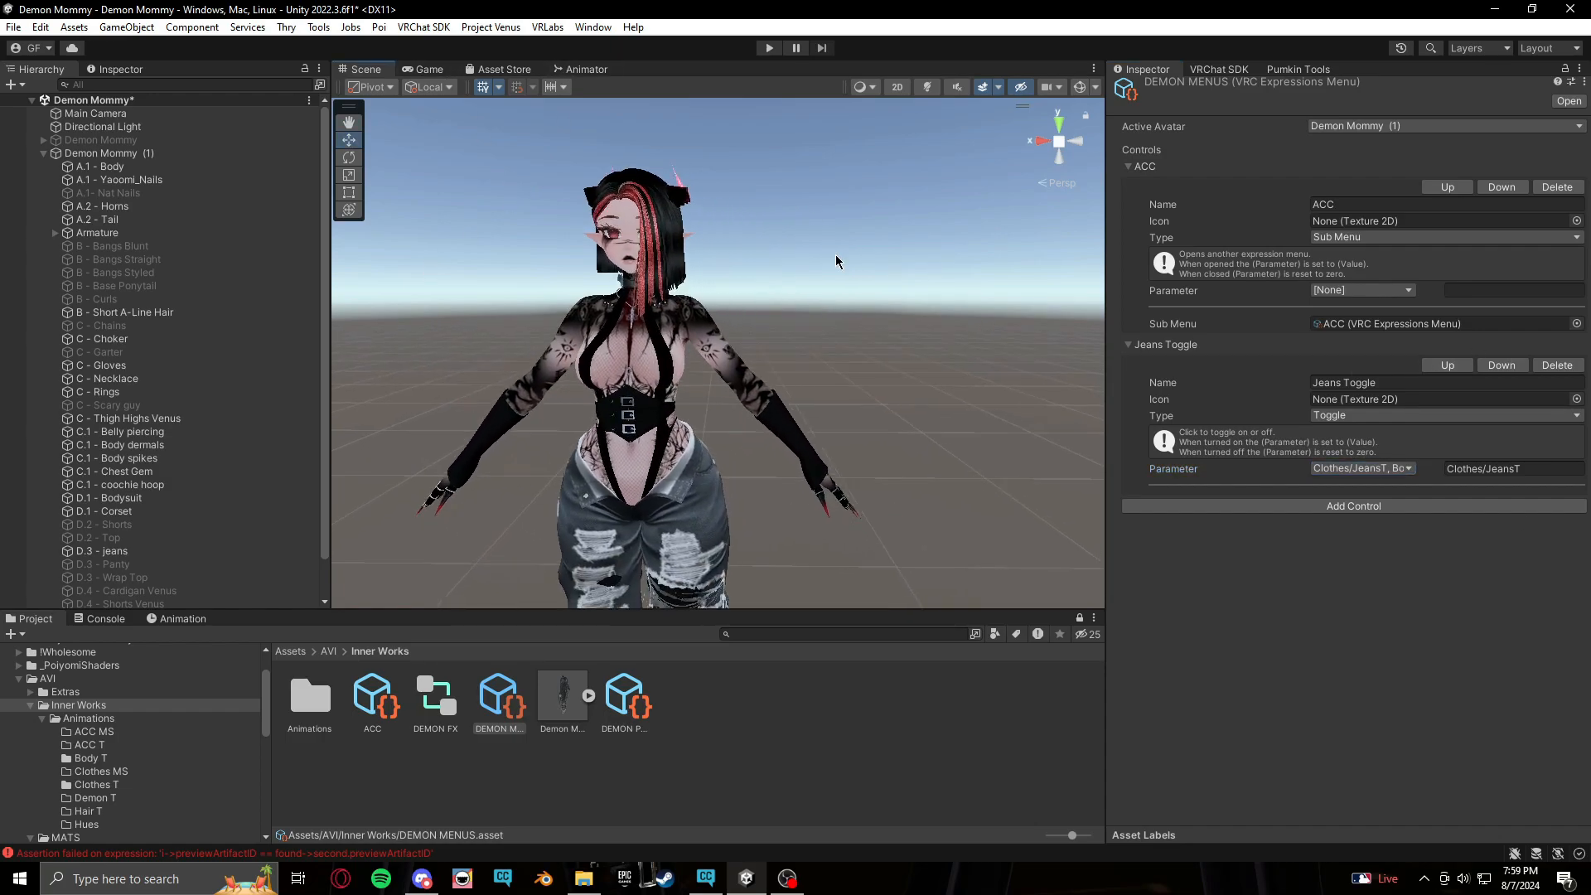
{"action": "scroll", "coordinate": [836, 259], "scroll_direction": "down", "scroll_amount": 3}
{"action": "left_click", "coordinate": [228, 154]}
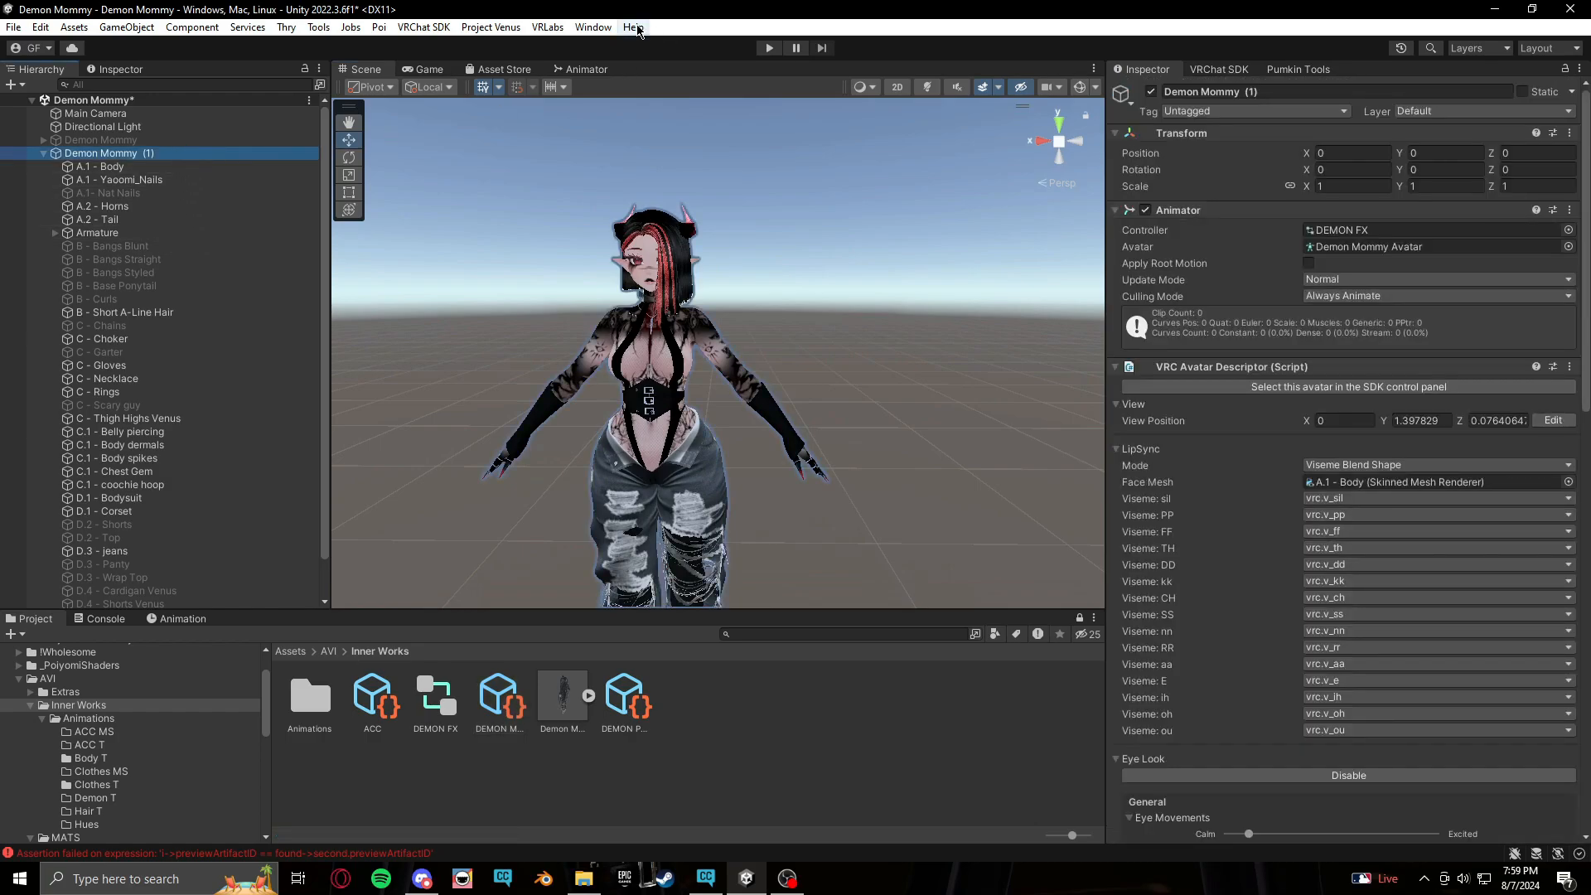
{"action": "left_click", "coordinate": [770, 48]}
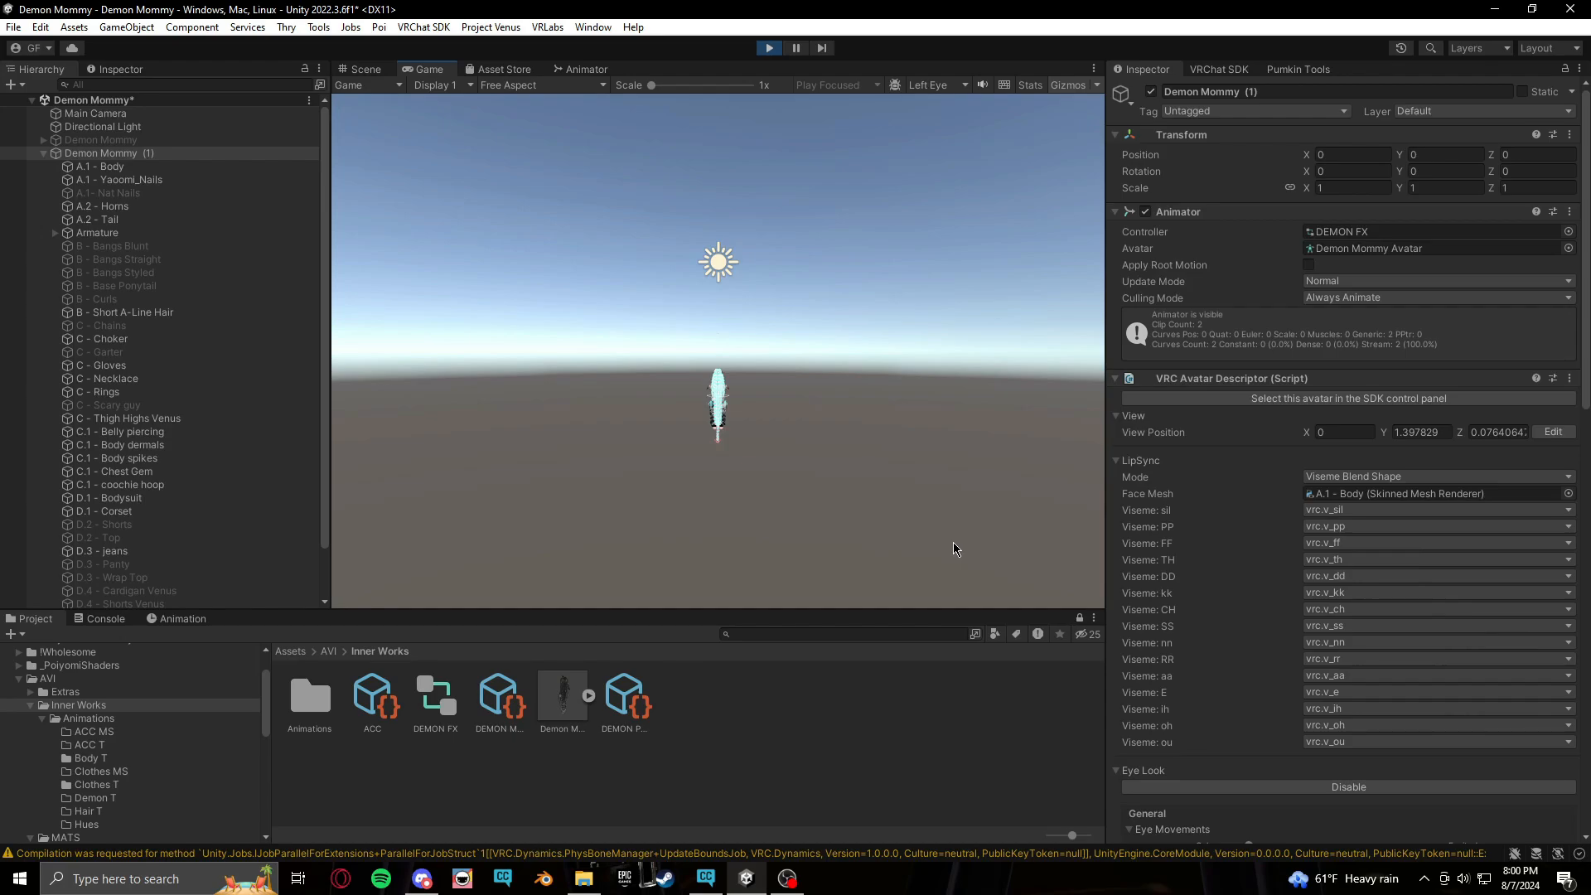
Return to the scene view and launch Gesture Manager to test the avatar
{"action": "left_click", "coordinate": [365, 69]}
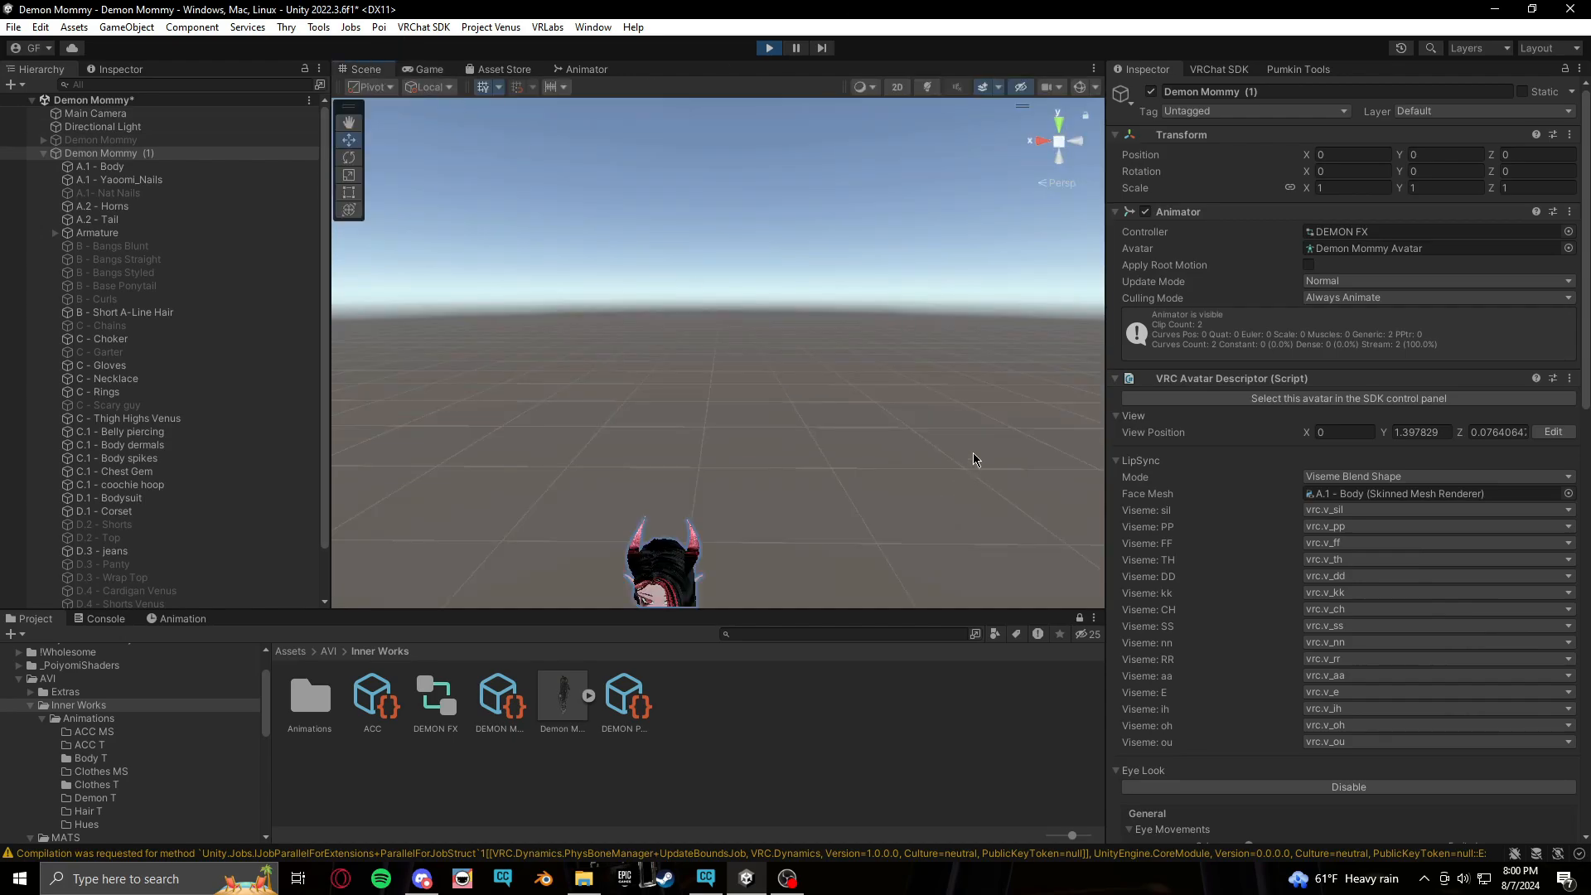
{"action": "left_click_drag", "start_coordinate": [978, 461], "coordinate": [986, 296]}
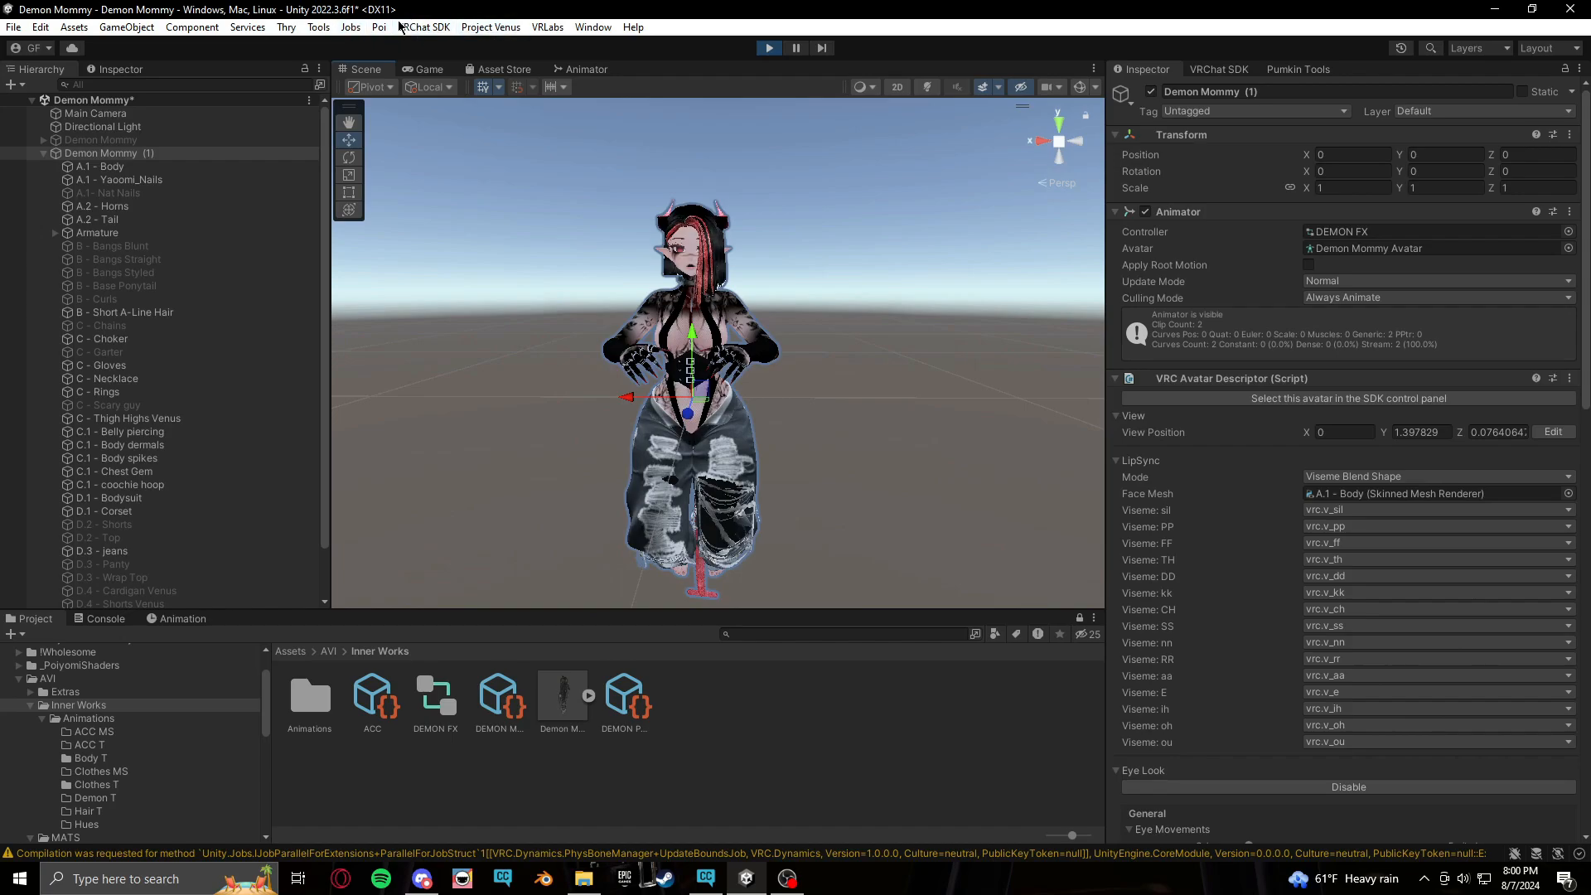
{"action": "left_click", "coordinate": [320, 28]}
{"action": "left_click", "coordinate": [320, 27]}
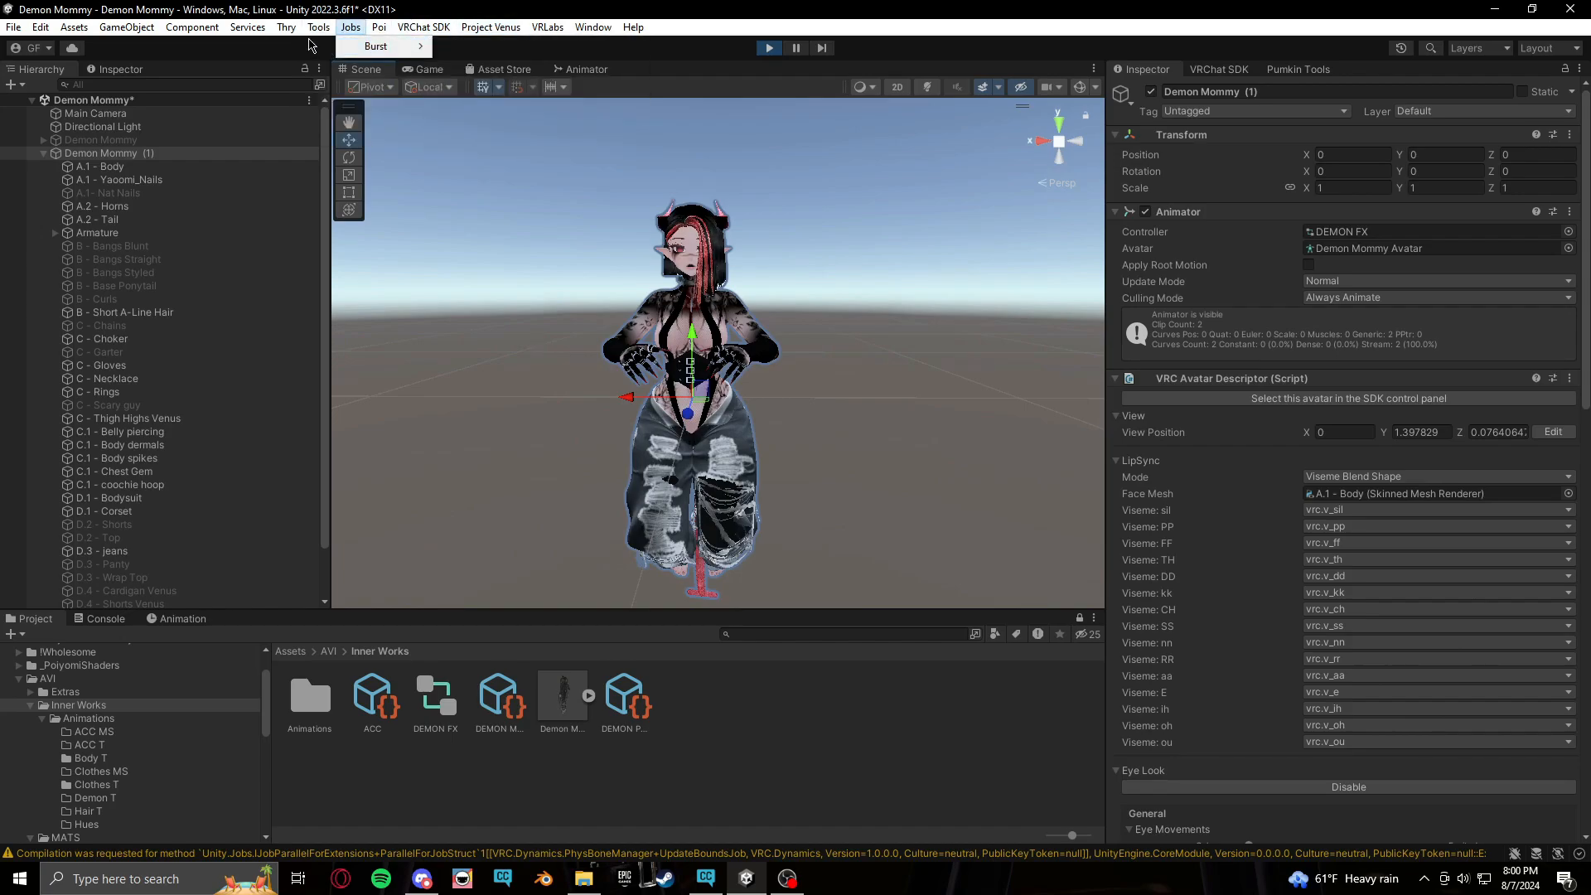
{"action": "left_click", "coordinate": [320, 27]}
{"action": "left_click", "coordinate": [323, 50]}
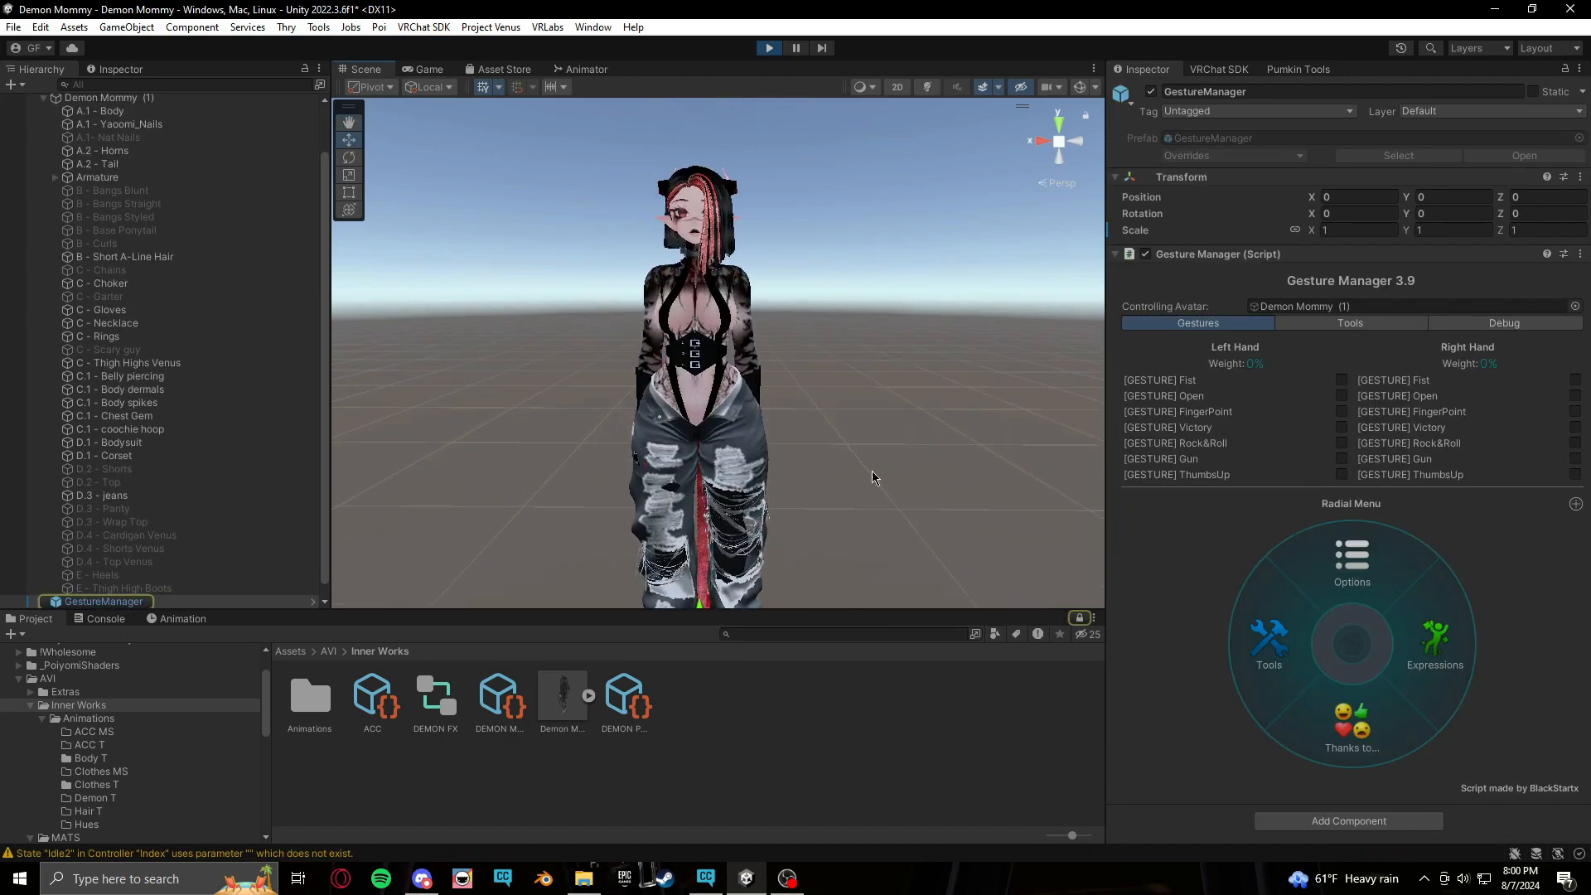
Open Expressions in the Gesture Manager radial menu, toggle Jeans Toggle off and back on, and exit Play mode
{"action": "left_click", "coordinate": [1434, 643]}
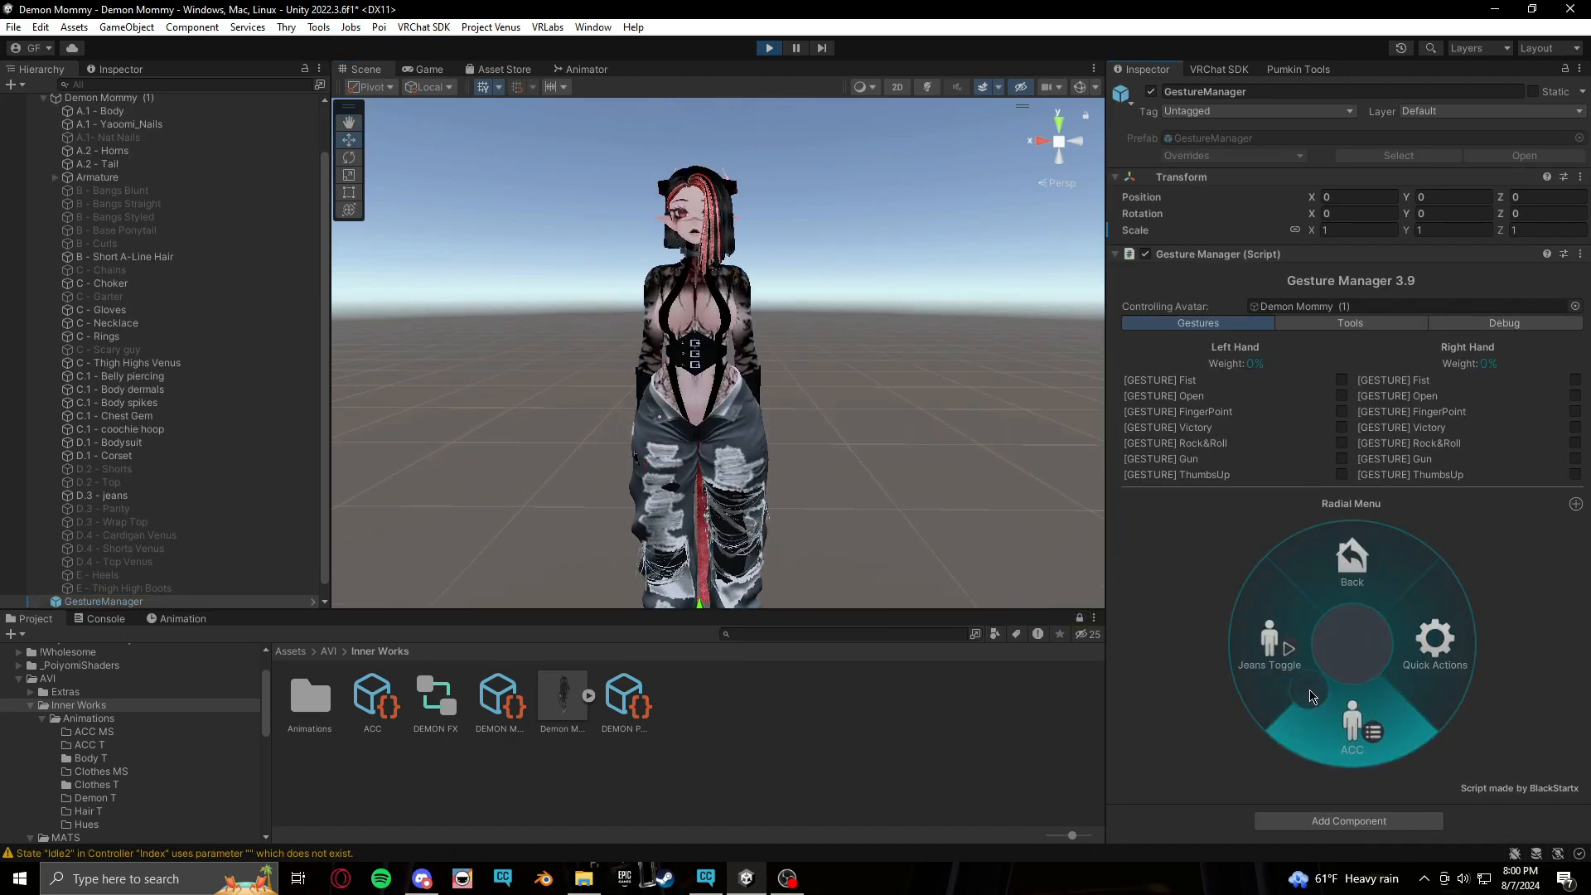
{"action": "left_click", "coordinate": [1275, 643]}
{"action": "left_click", "coordinate": [1275, 642]}
{"action": "left_click", "coordinate": [1274, 642]}
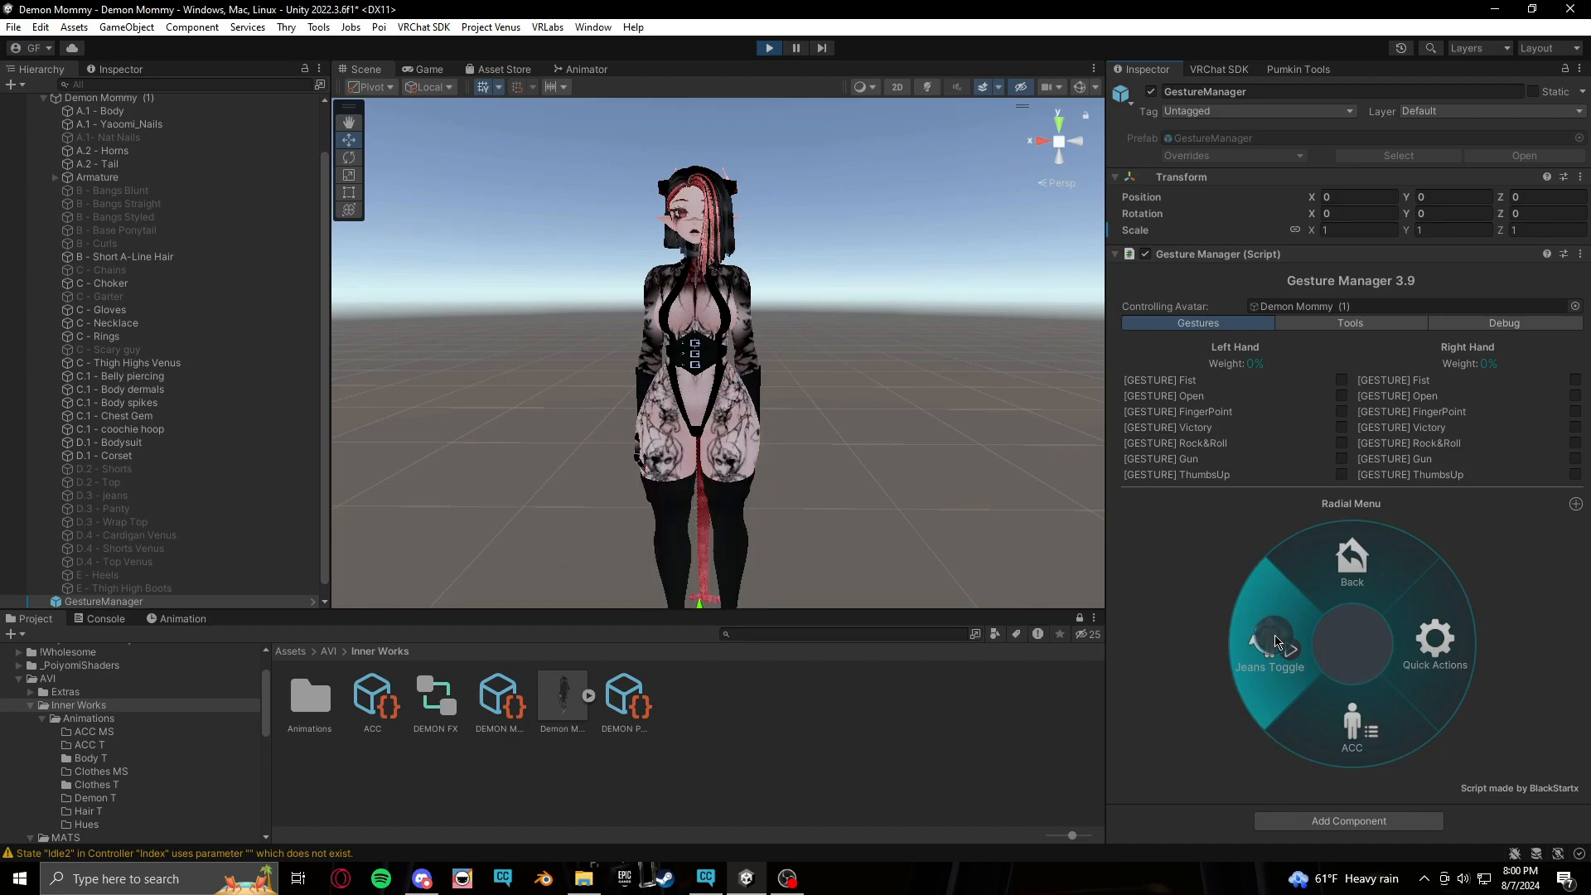
{"action": "left_click", "coordinate": [1275, 642]}
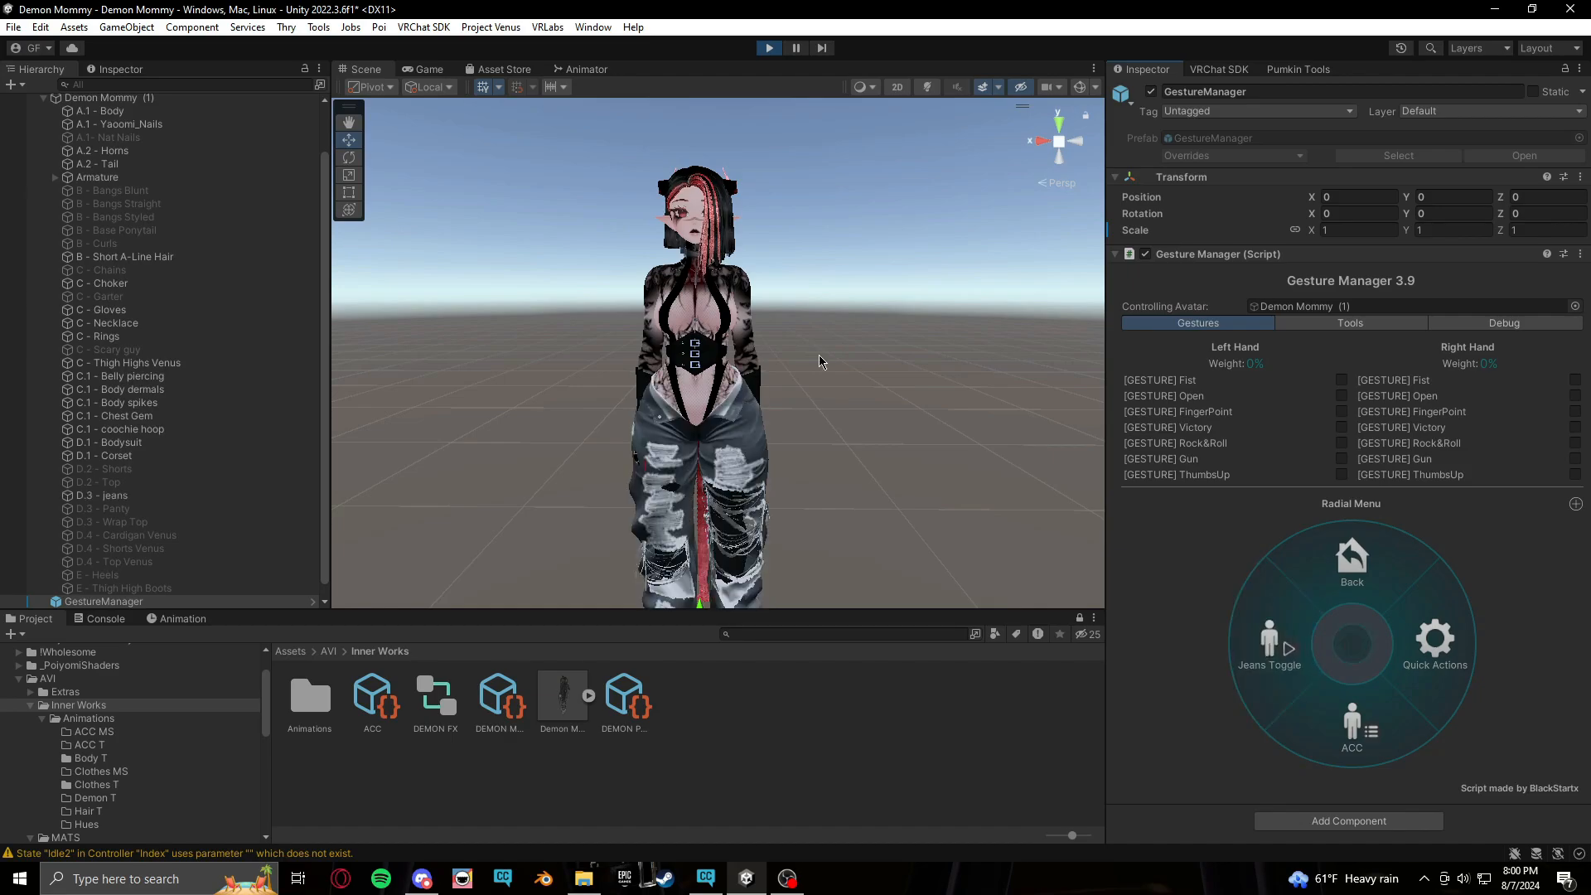
{"action": "middle_click_drag", "start_coordinate": [820, 355], "coordinate": [848, 385]}
{"action": "scroll", "coordinate": [814, 390], "scroll_direction": "up", "scroll_amount": 2}
{"action": "middle_click_drag", "start_coordinate": [847, 485], "coordinate": [917, 504]}
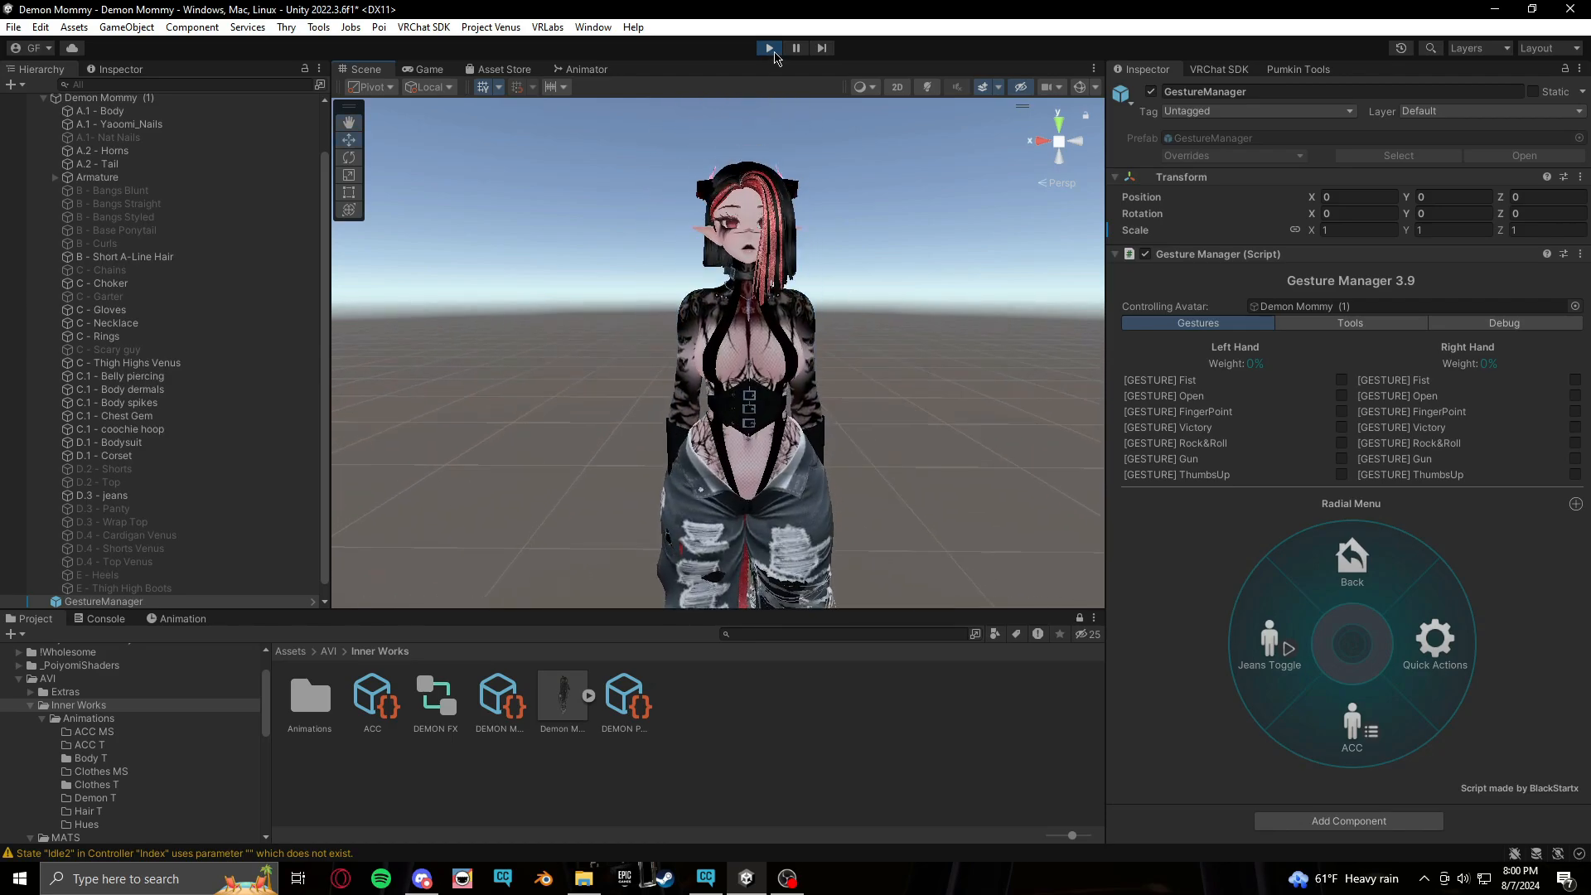
{"action": "left_click", "coordinate": [771, 50]}
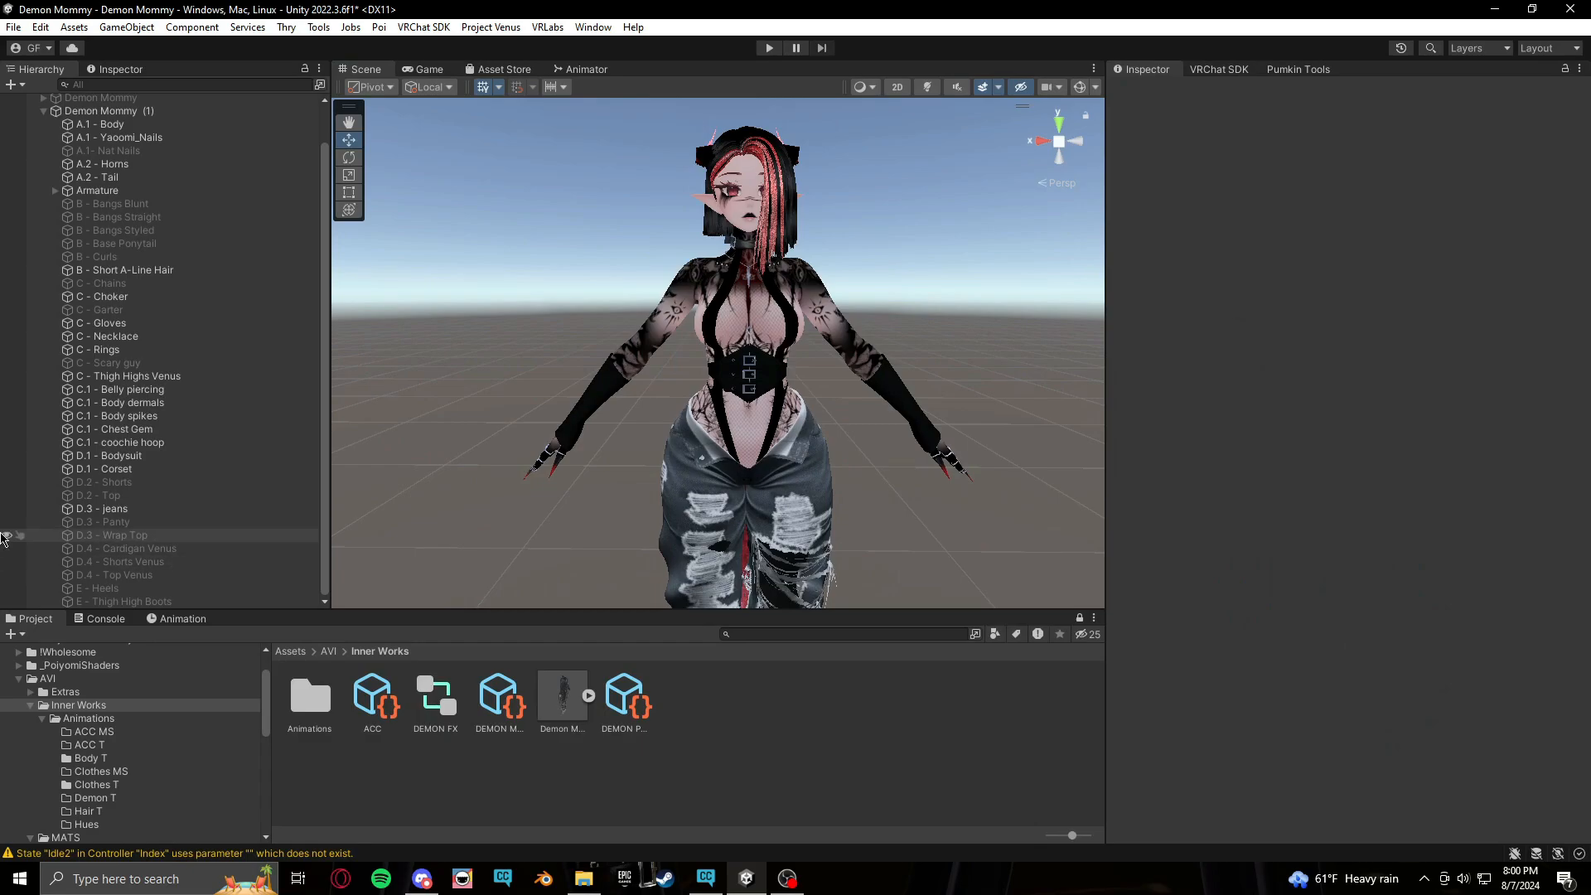
Select the D.3 - jeans mesh and inspect its blend shapes
{"action": "left_click", "coordinate": [116, 509]}
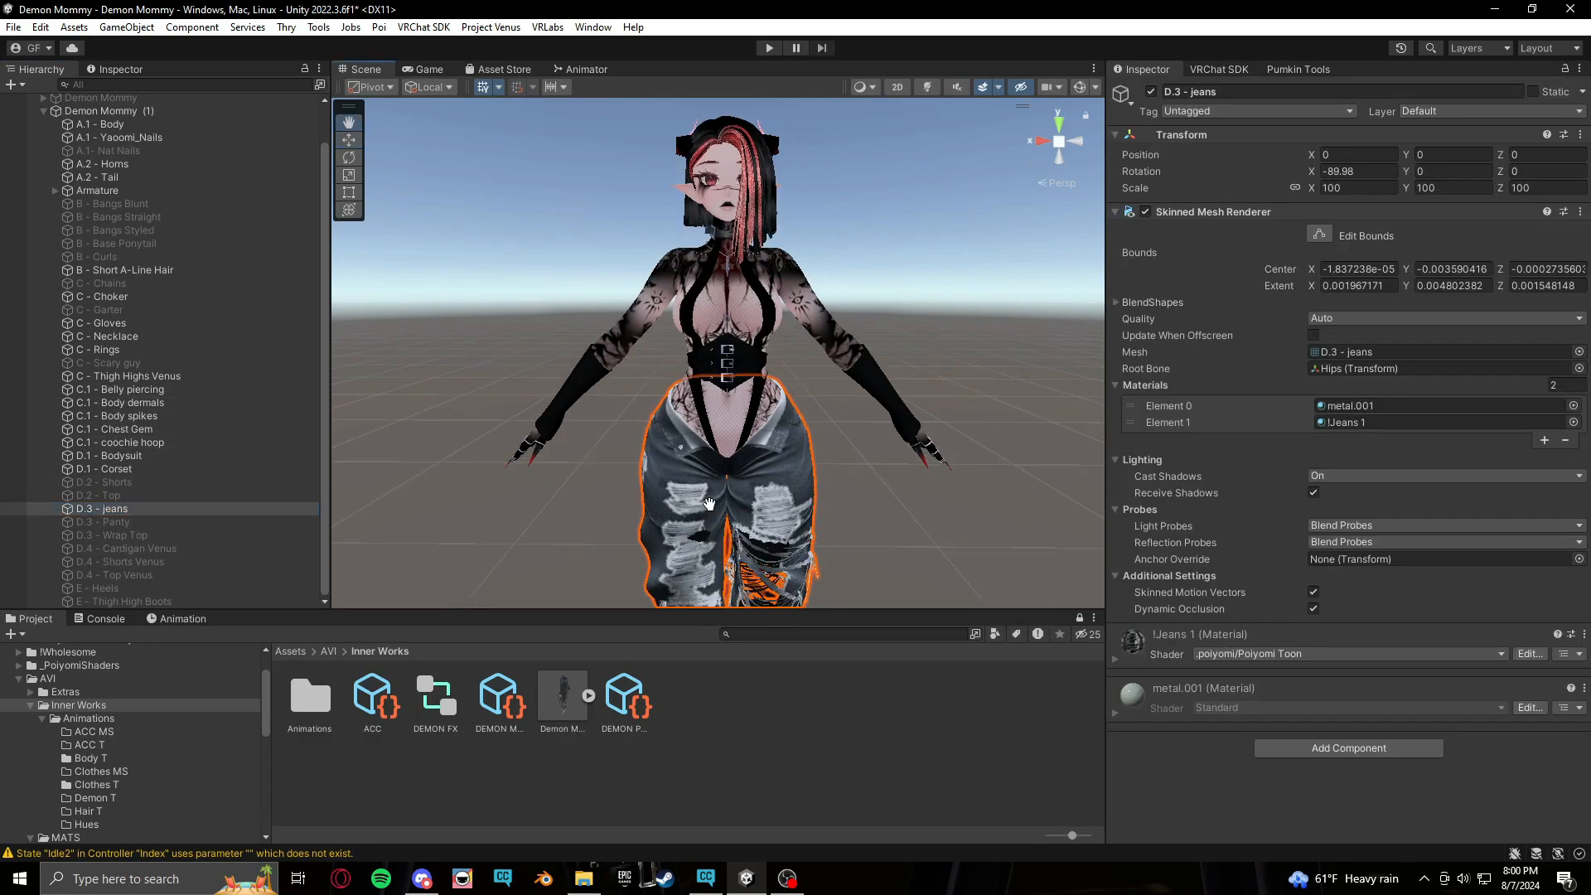
{"action": "middle_click_drag", "start_coordinate": [709, 503], "coordinate": [718, 249]}
{"action": "scroll", "coordinate": [773, 520], "scroll_direction": "up", "scroll_amount": 5}
{"action": "left_click_drag", "start_coordinate": [799, 328], "coordinate": [678, 444]}
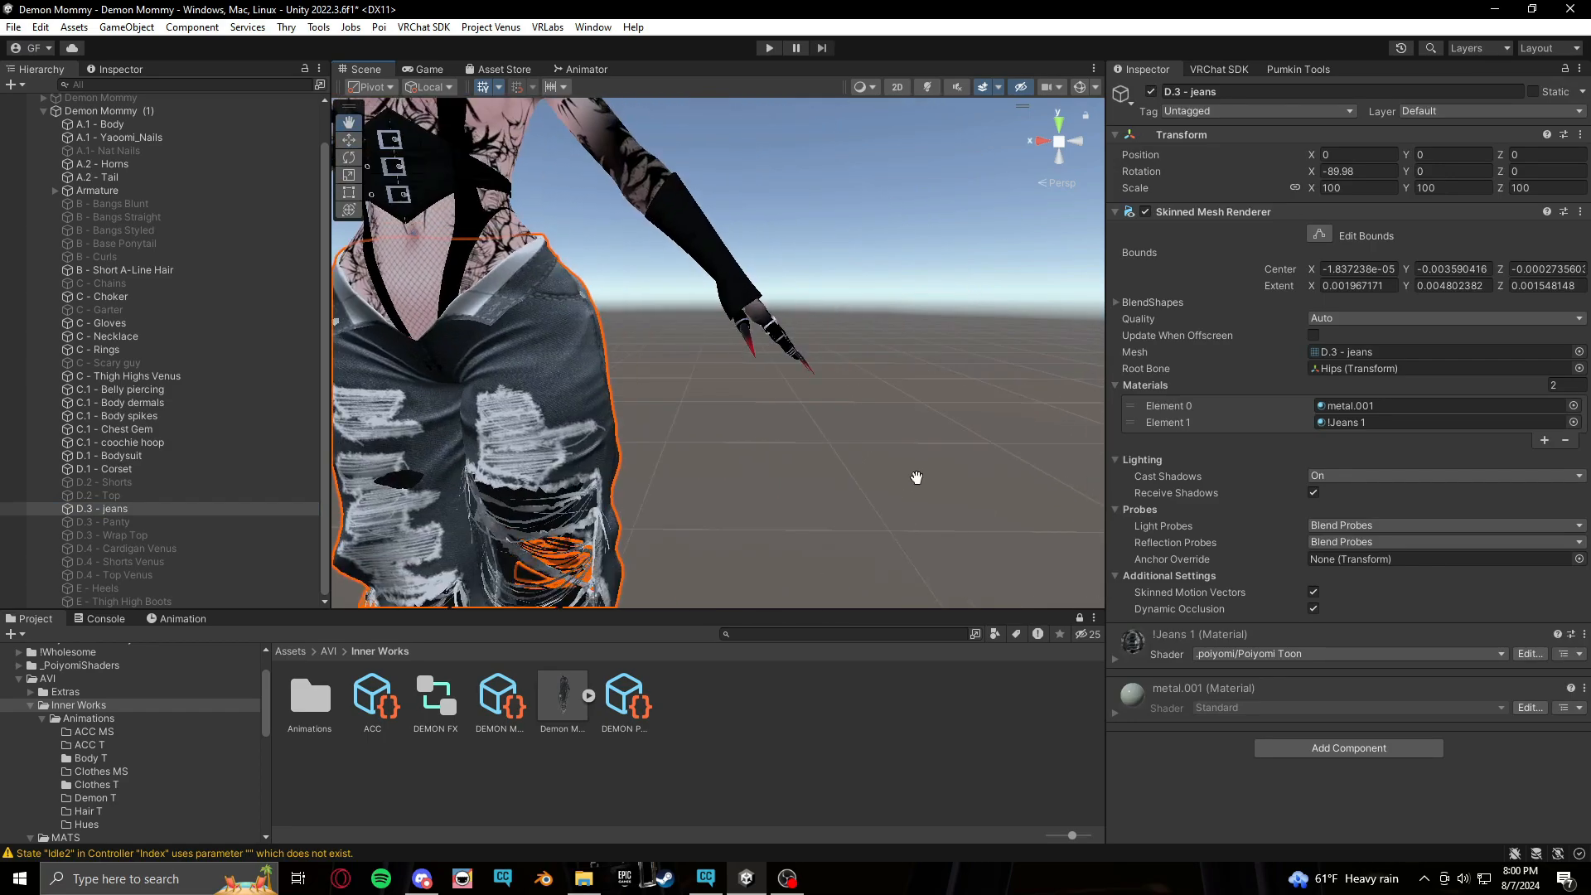
{"action": "middle_click_drag", "start_coordinate": [678, 444], "coordinate": [854, 448]}
{"action": "left_click_drag", "start_coordinate": [854, 415], "coordinate": [668, 386], "text": "alt"}
{"action": "middle_click_drag", "start_coordinate": [598, 409], "coordinate": [669, 432]}
{"action": "middle_click_drag", "start_coordinate": [734, 364], "coordinate": [695, 481]}
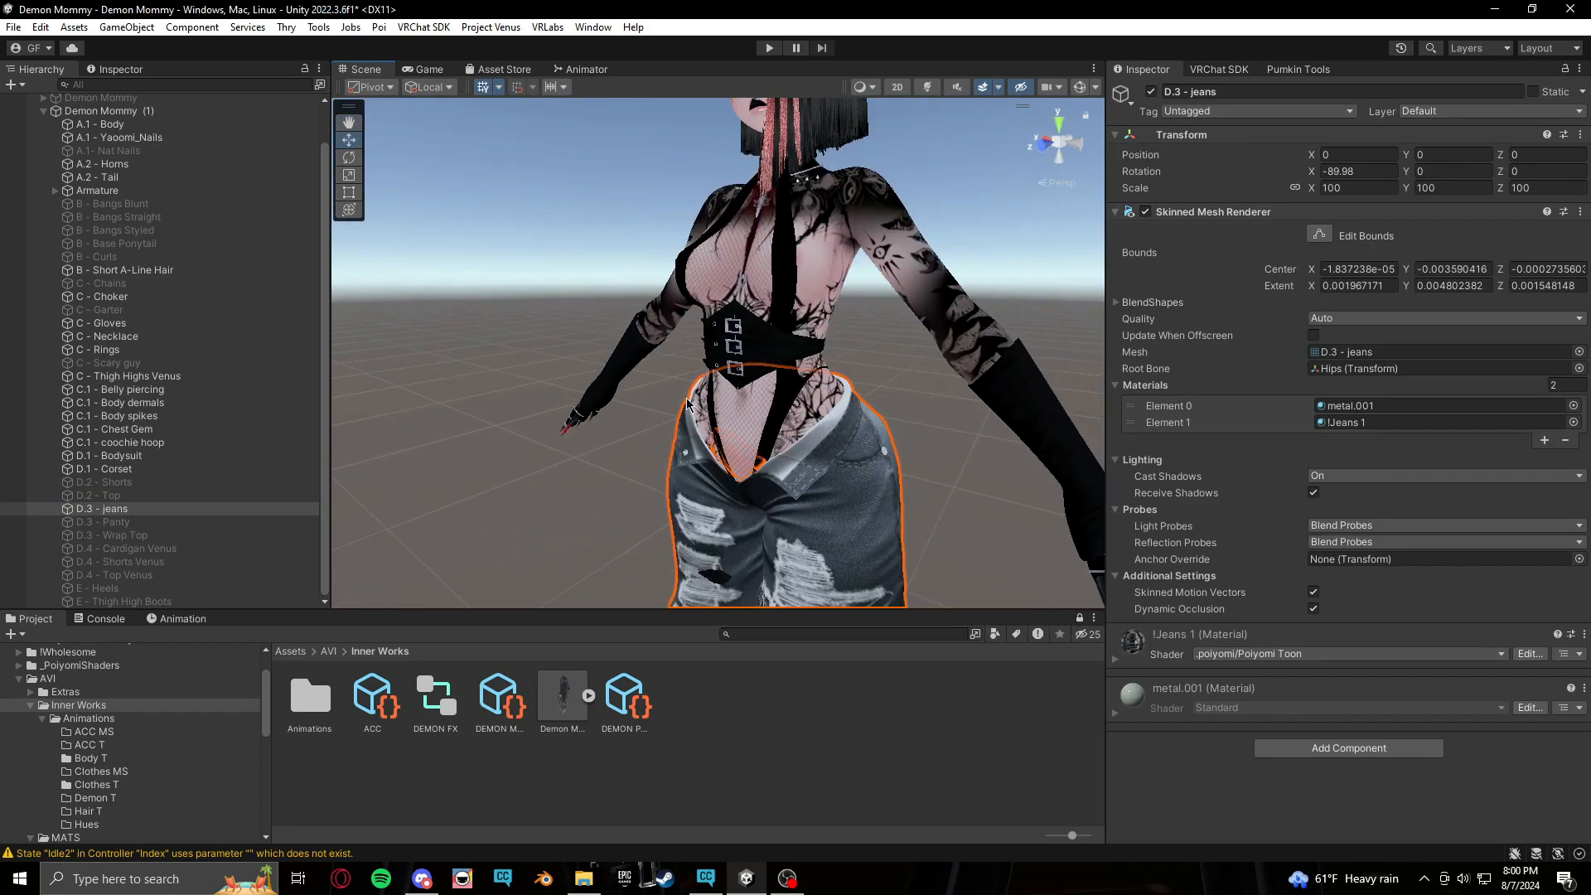
{"action": "left_click_drag", "start_coordinate": [695, 481], "coordinate": [456, 541], "text": "alt"}
{"action": "middle_click_drag", "start_coordinate": [456, 540], "coordinate": [579, 525]}
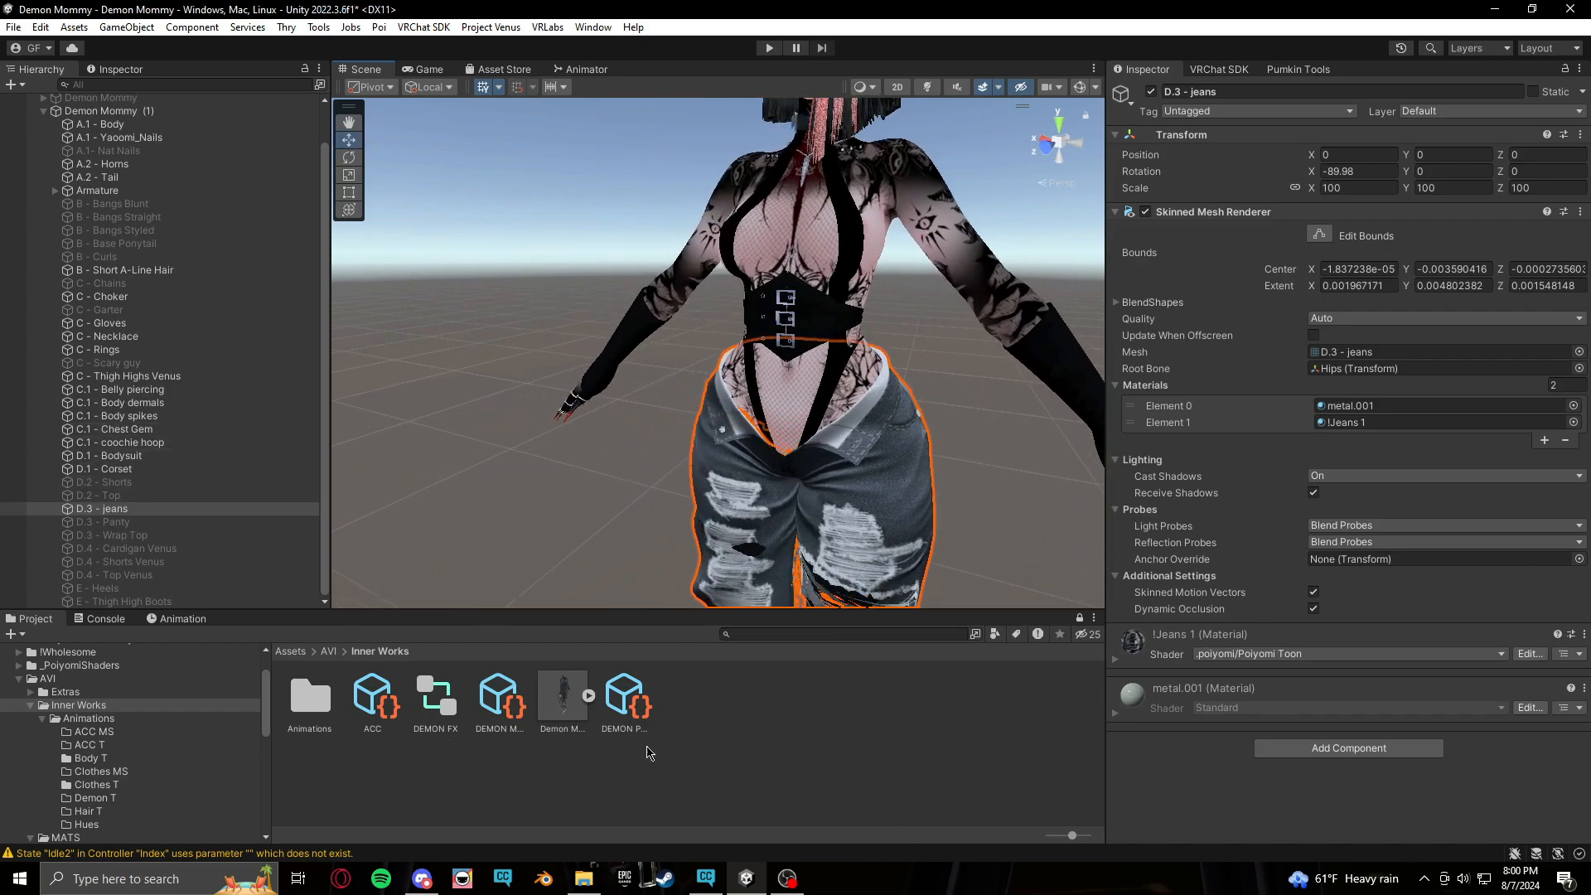
{"action": "middle_click_drag", "start_coordinate": [900, 545], "coordinate": [815, 482]}
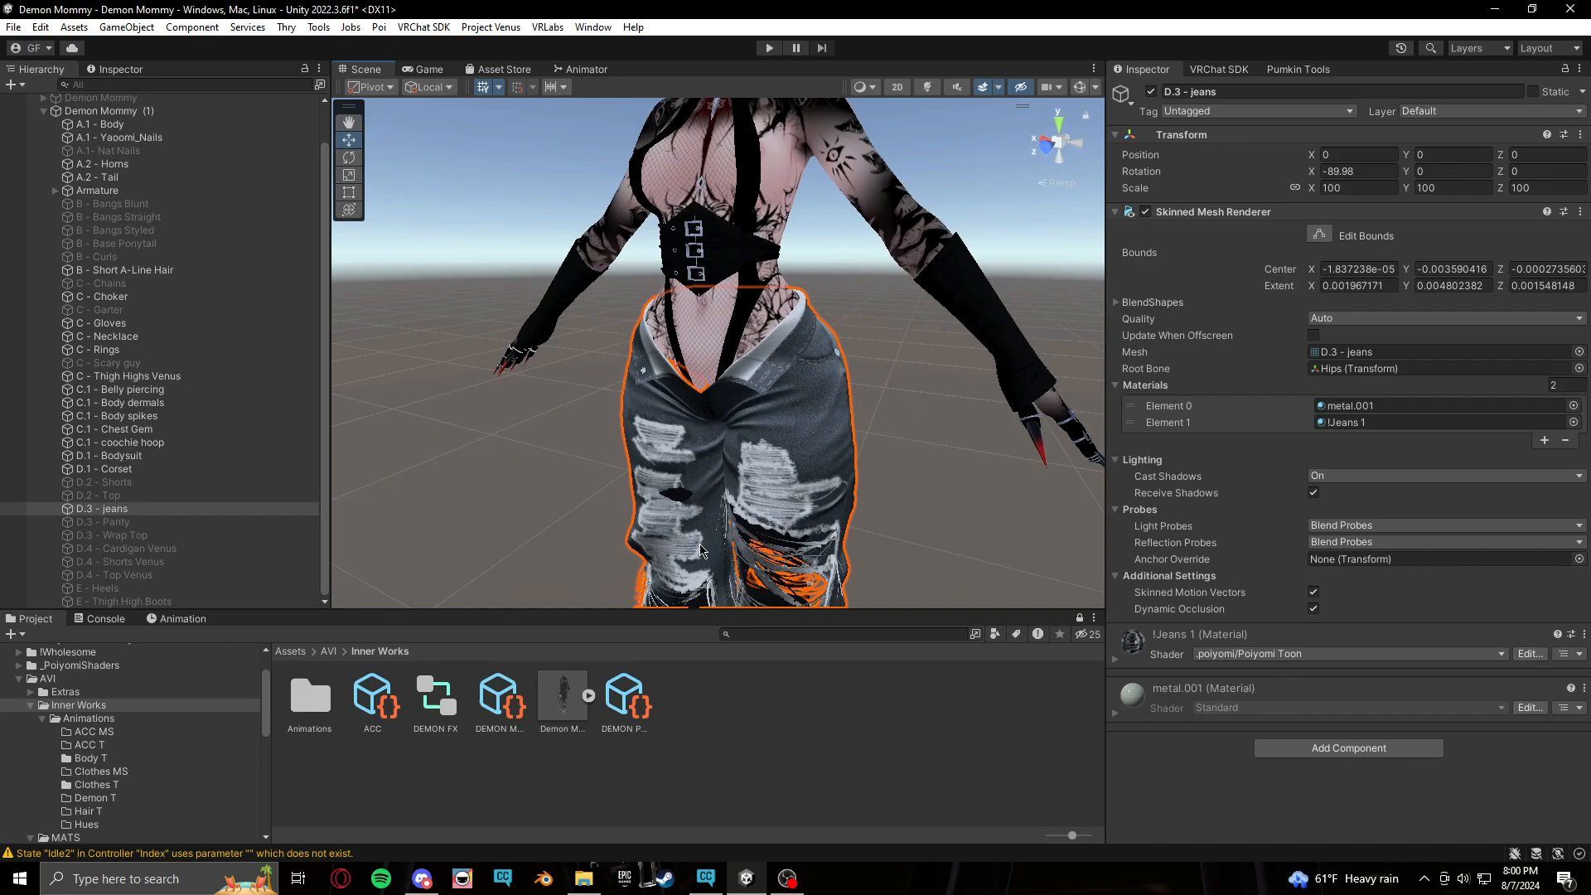
{"action": "left_click", "coordinate": [1116, 303]}
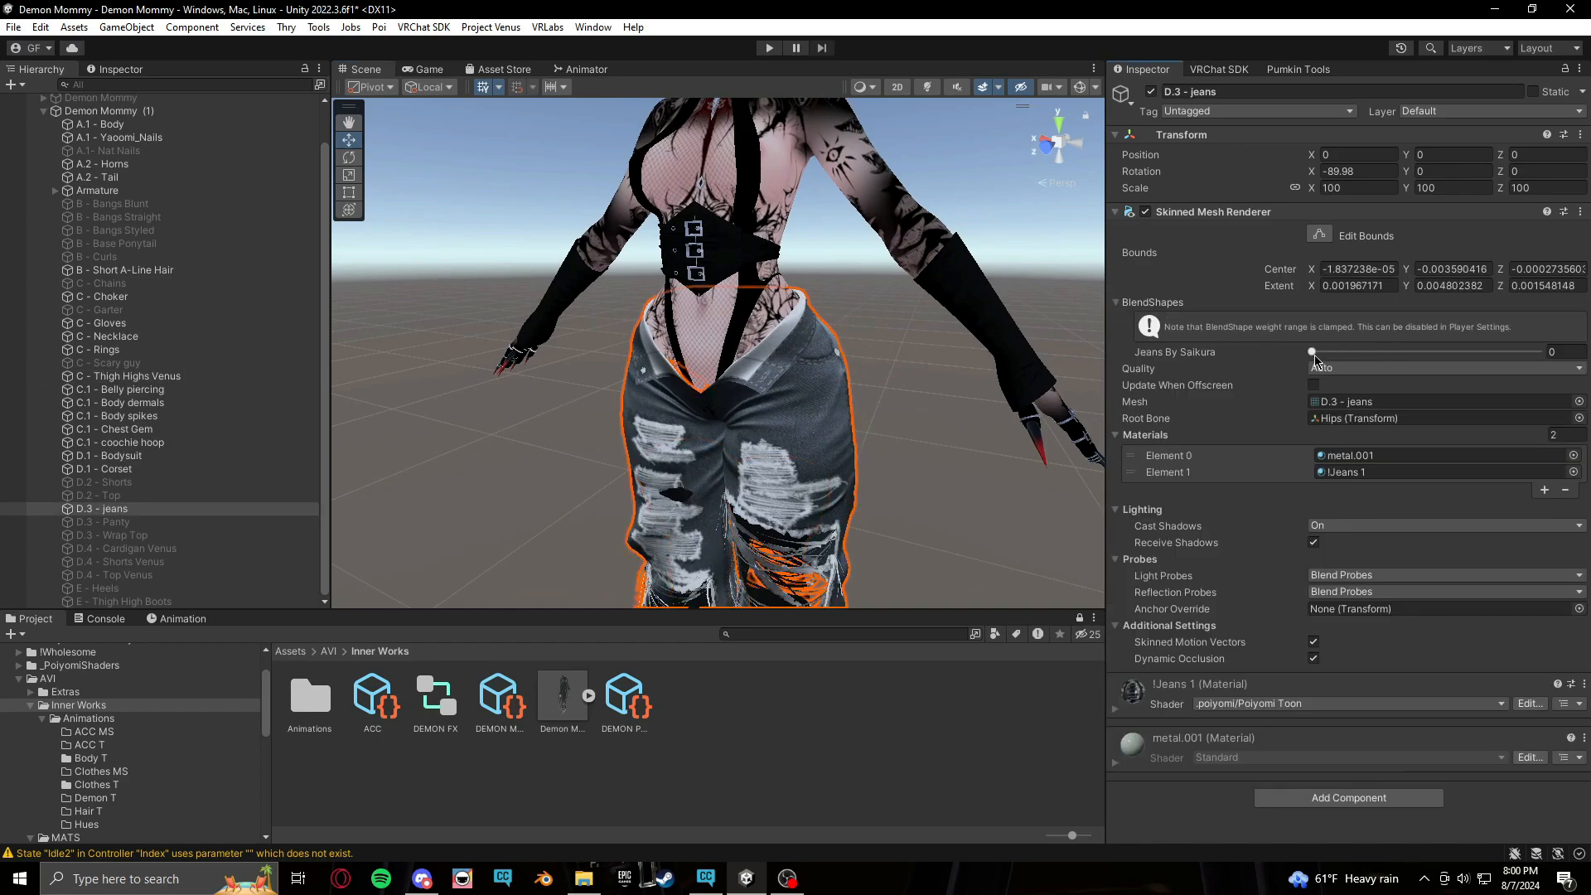
{"action": "mouse_move", "coordinate": [1316, 358]}
{"action": "left_mouse_down"}
{"action": "mouse_move", "coordinate": [1437, 351]}
{"action": "mouse_move", "coordinate": [1313, 351]}
{"action": "left_mouse_up"}
{"action": "left_click", "coordinate": [1115, 303]}
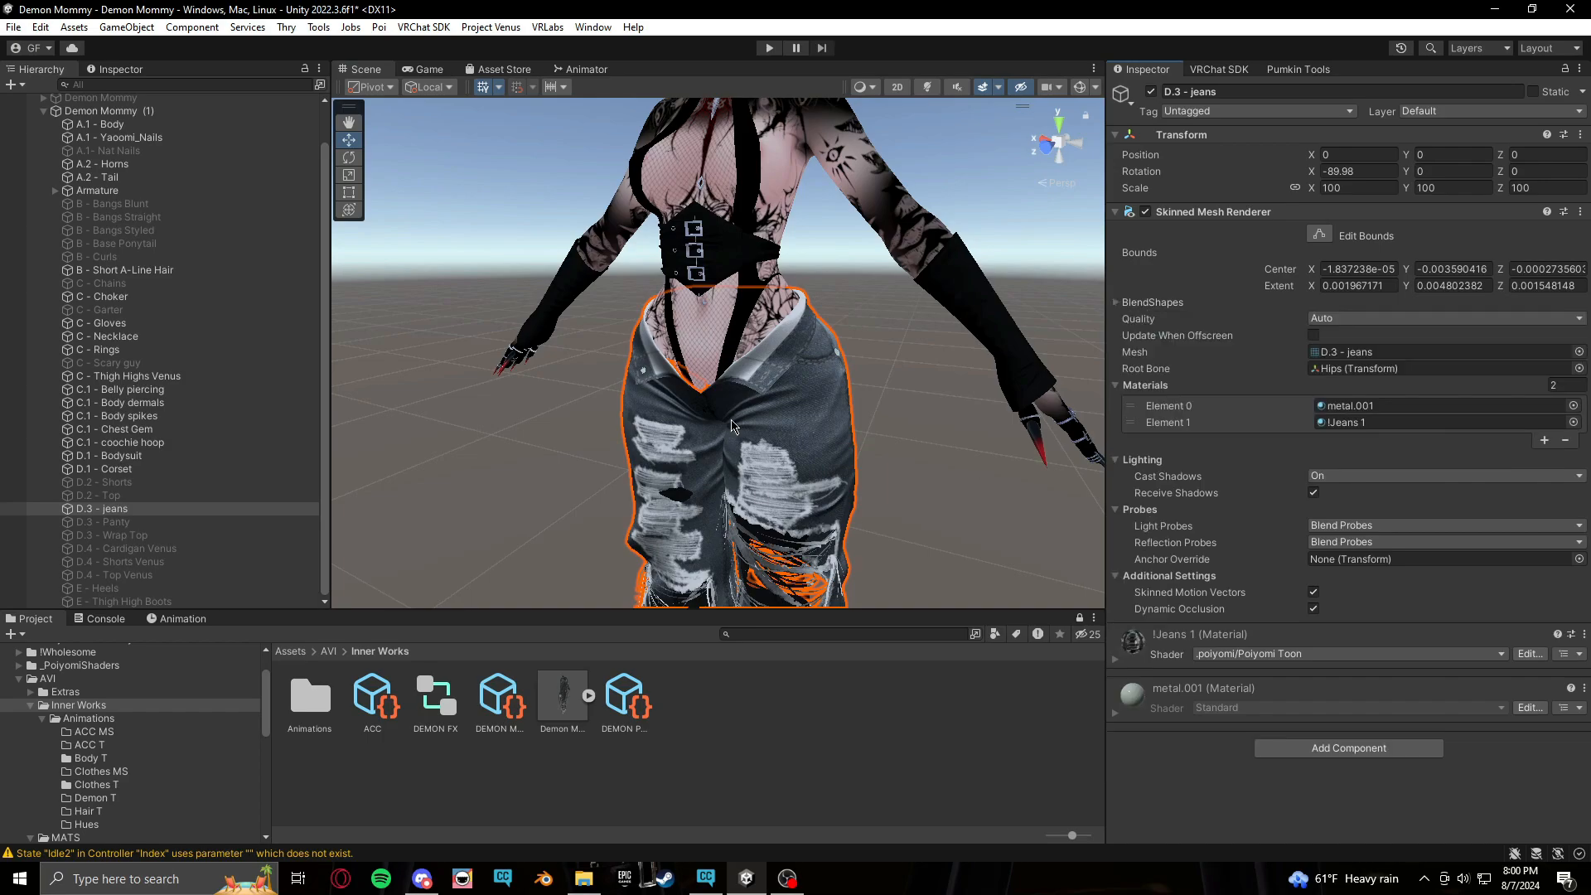
Try setting the C - Thigh Highs Venus Flat Foot blend shape to 100, then undo it
{"action": "left_click", "coordinate": [669, 495]}
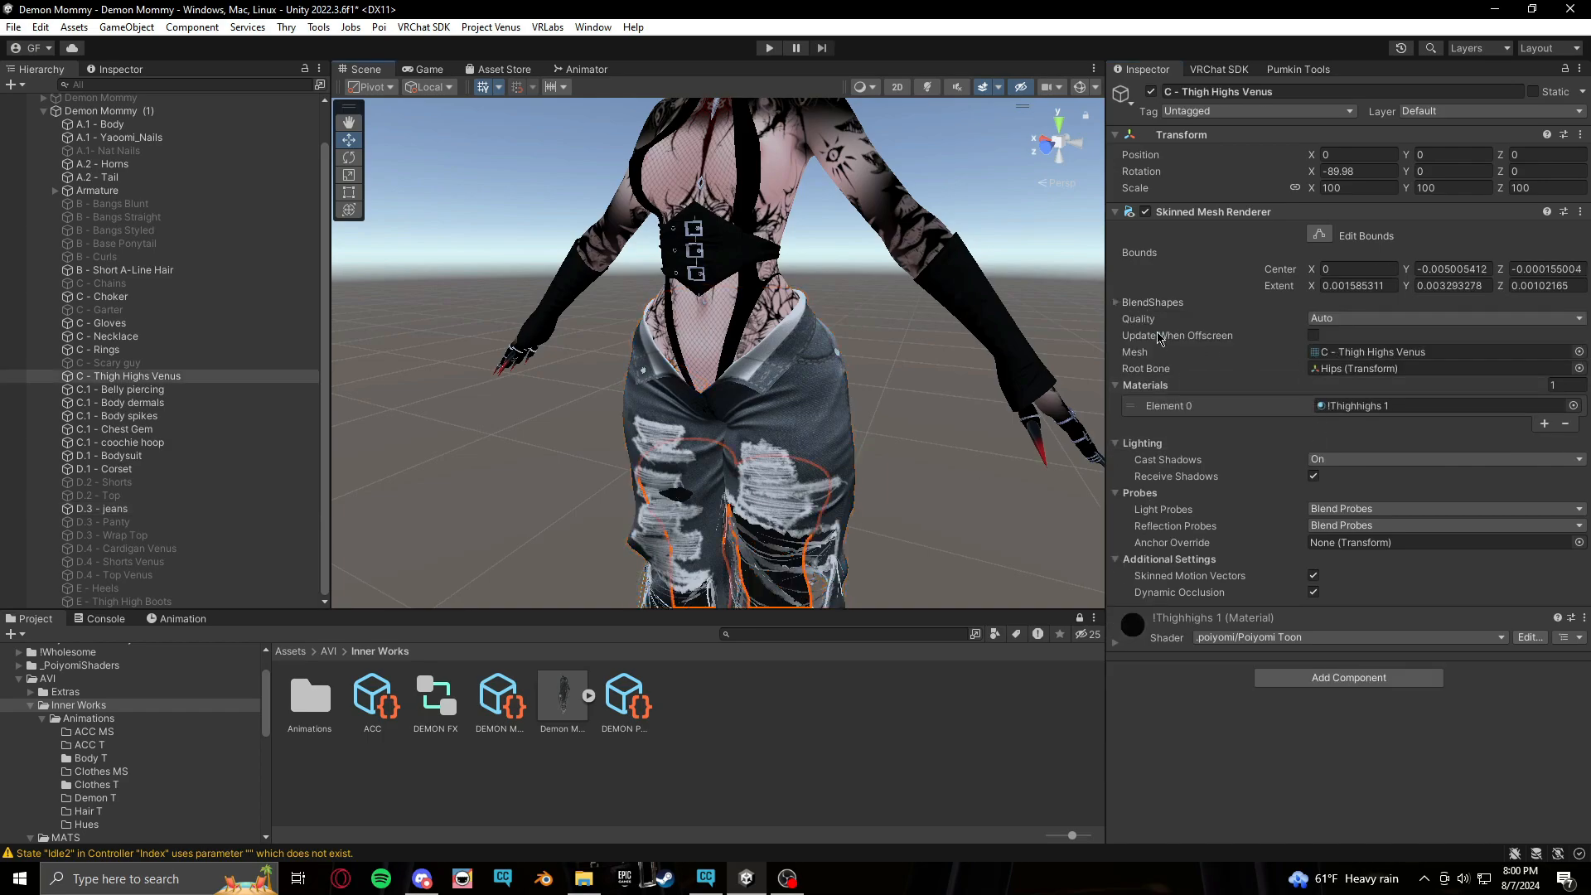
{"action": "left_click", "coordinate": [1125, 304]}
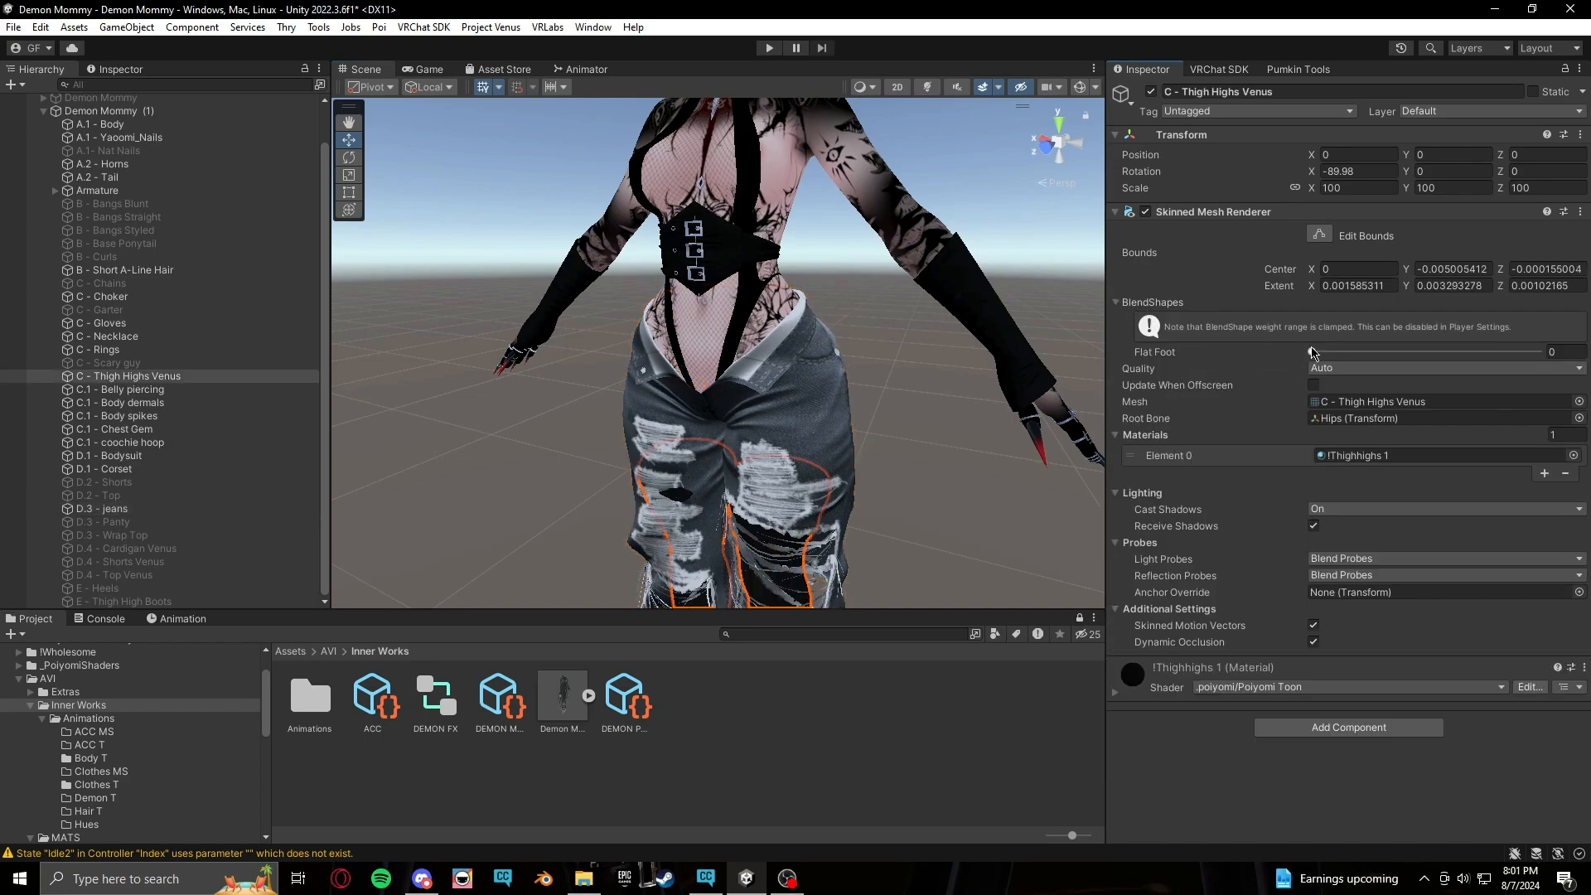
{"action": "key", "text": "f"}
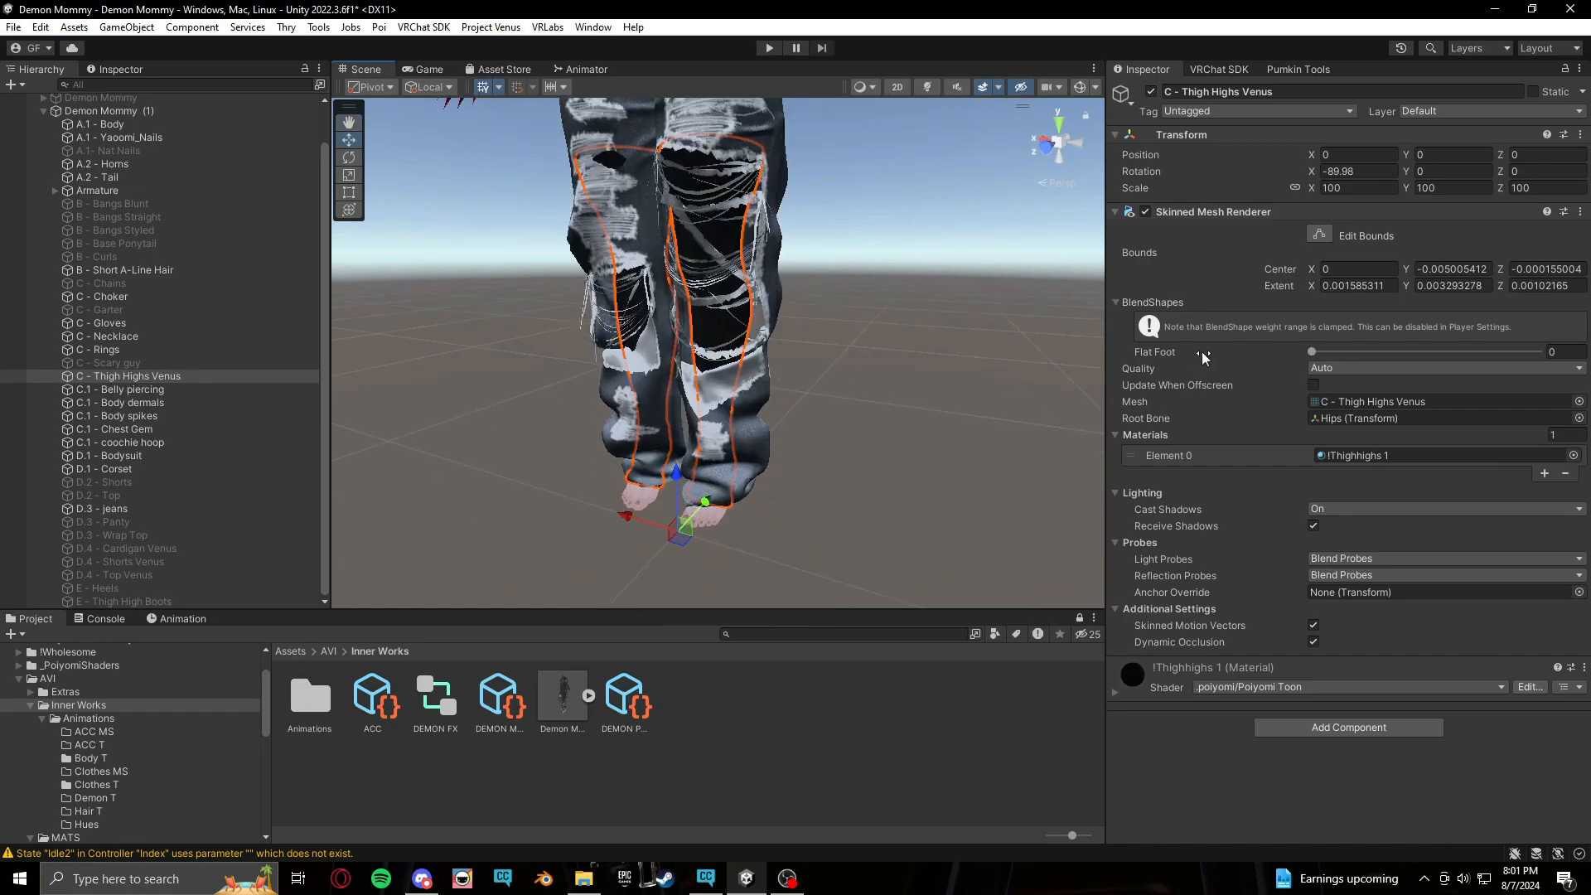
{"action": "left_click_drag", "start_coordinate": [1312, 352], "coordinate": [1532, 353]}
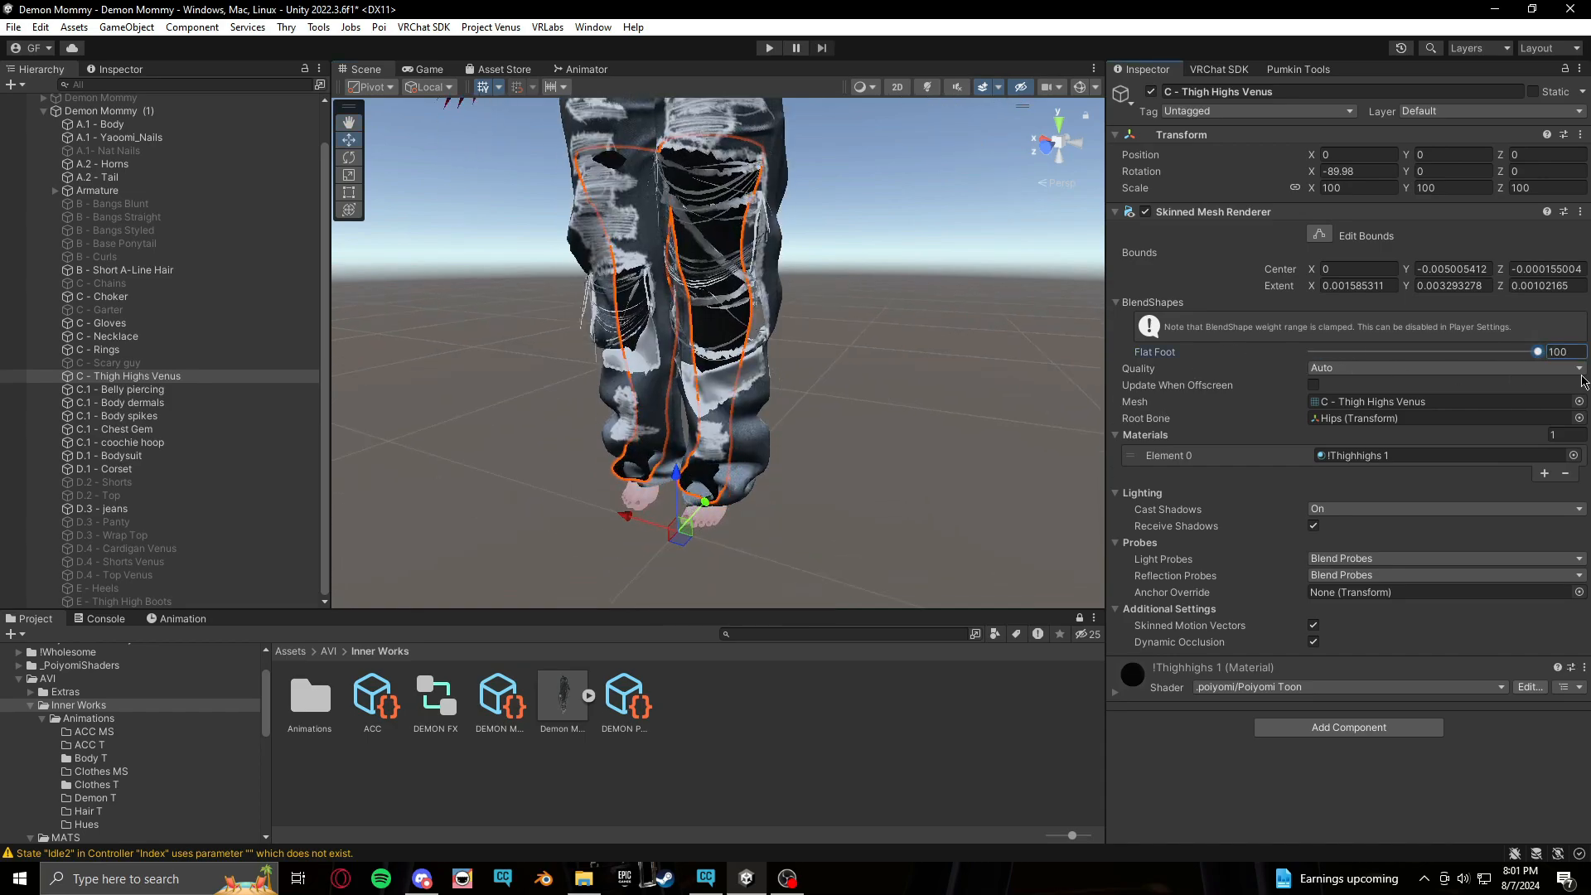
{"action": "key", "text": "ctrl+z"}
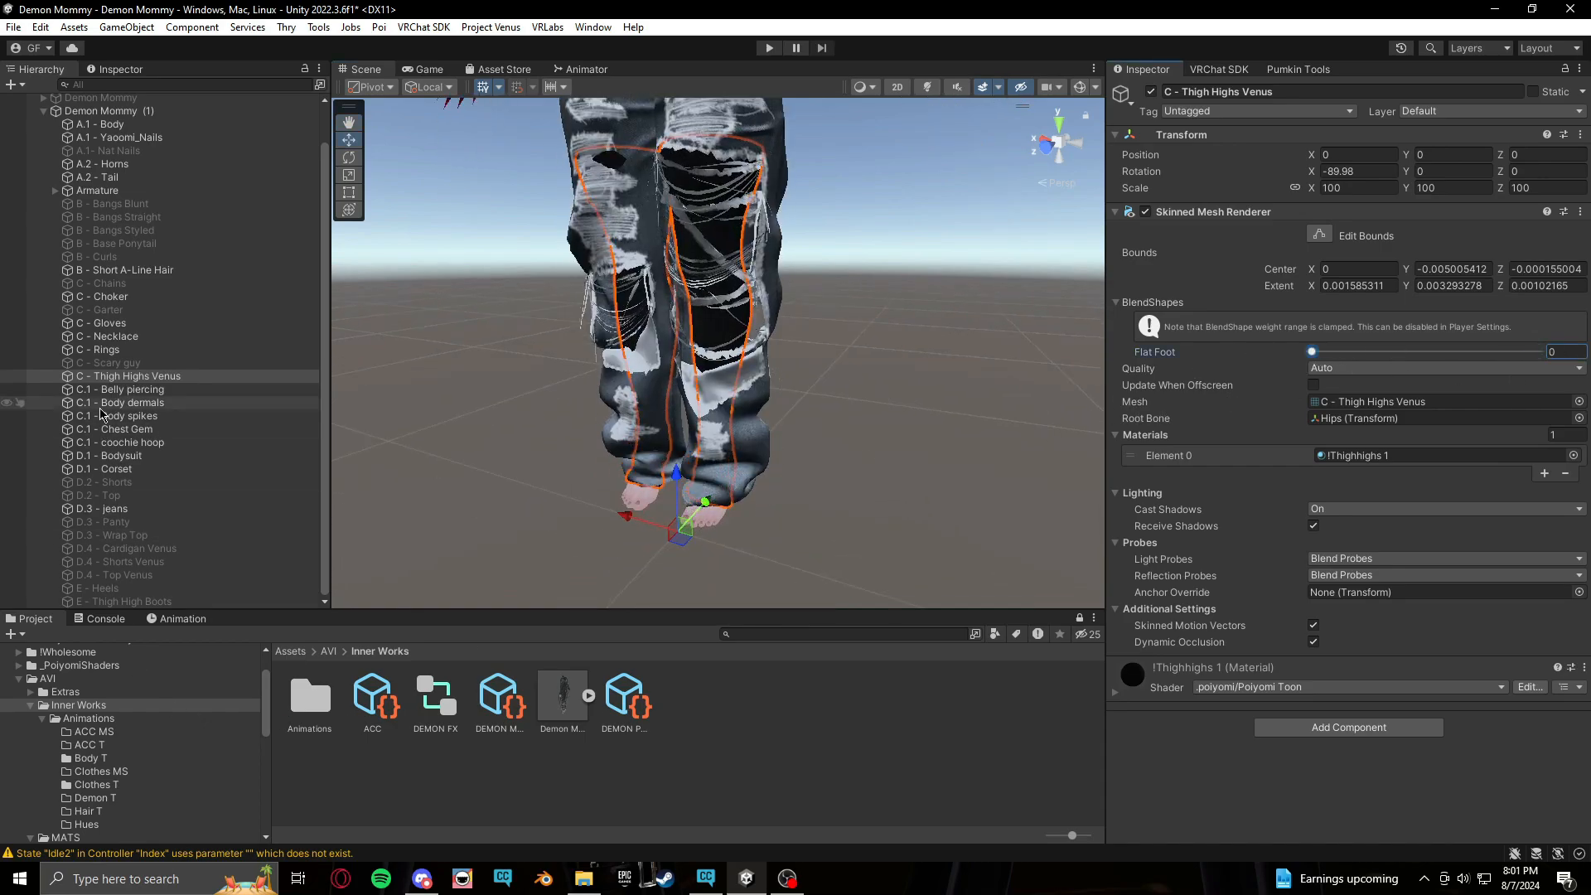
Open the Jeans ON clip from Animations/Clothes T in the Animation window with Demon Mommy (1) selected
{"action": "middle_click_drag", "start_coordinate": [955, 465], "coordinate": [1015, 497]}
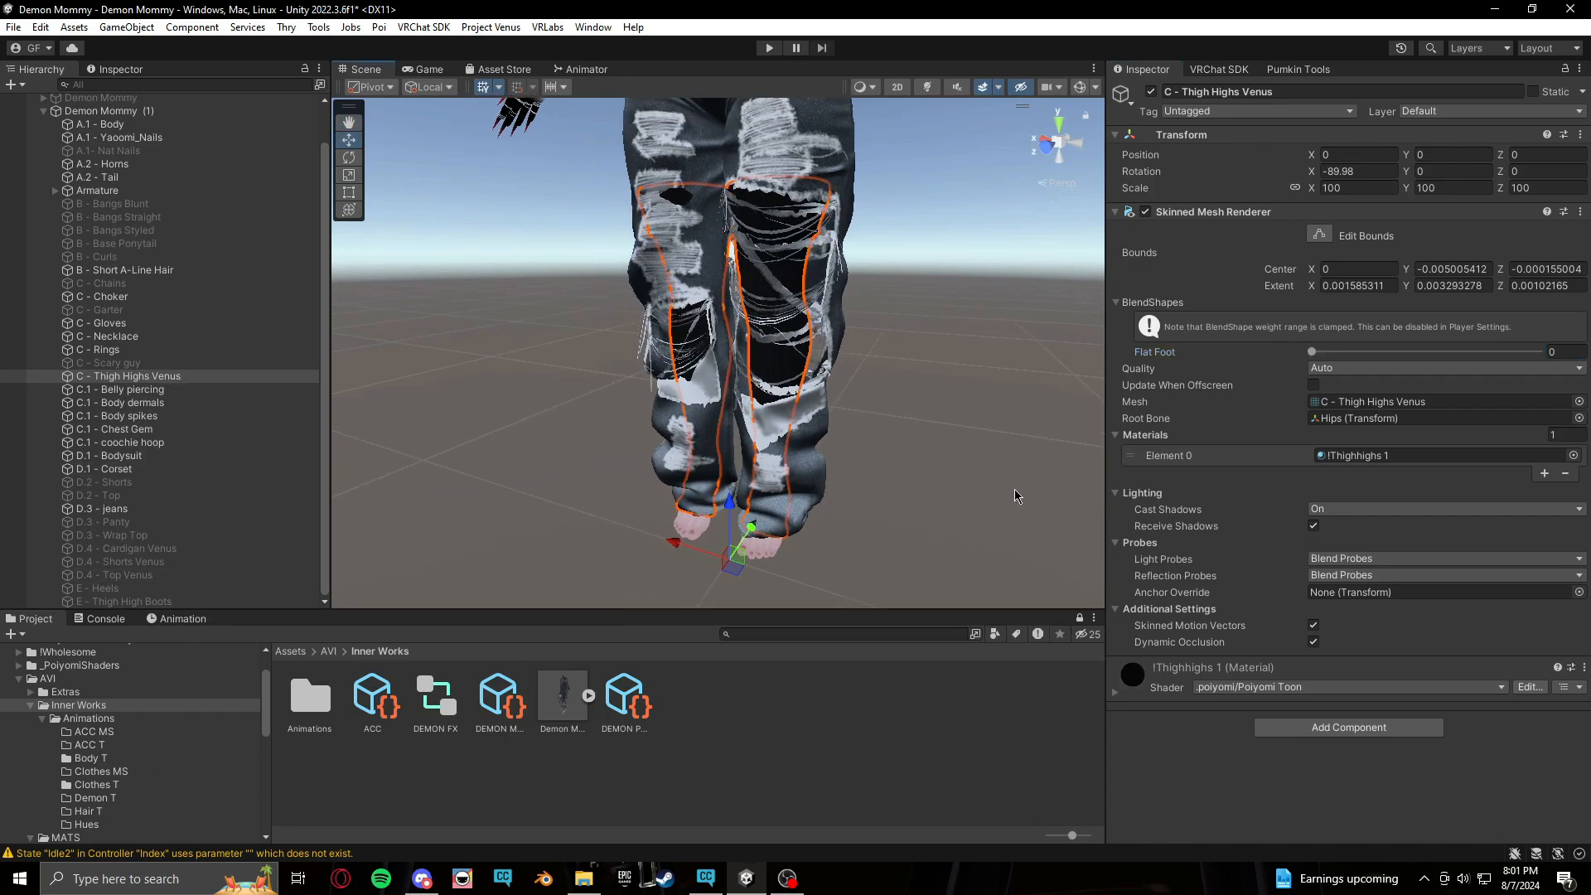
{"action": "left_click", "coordinate": [835, 499]}
{"action": "left_click", "coordinate": [825, 442]}
{"action": "middle_click_drag", "start_coordinate": [953, 342], "coordinate": [950, 416]}
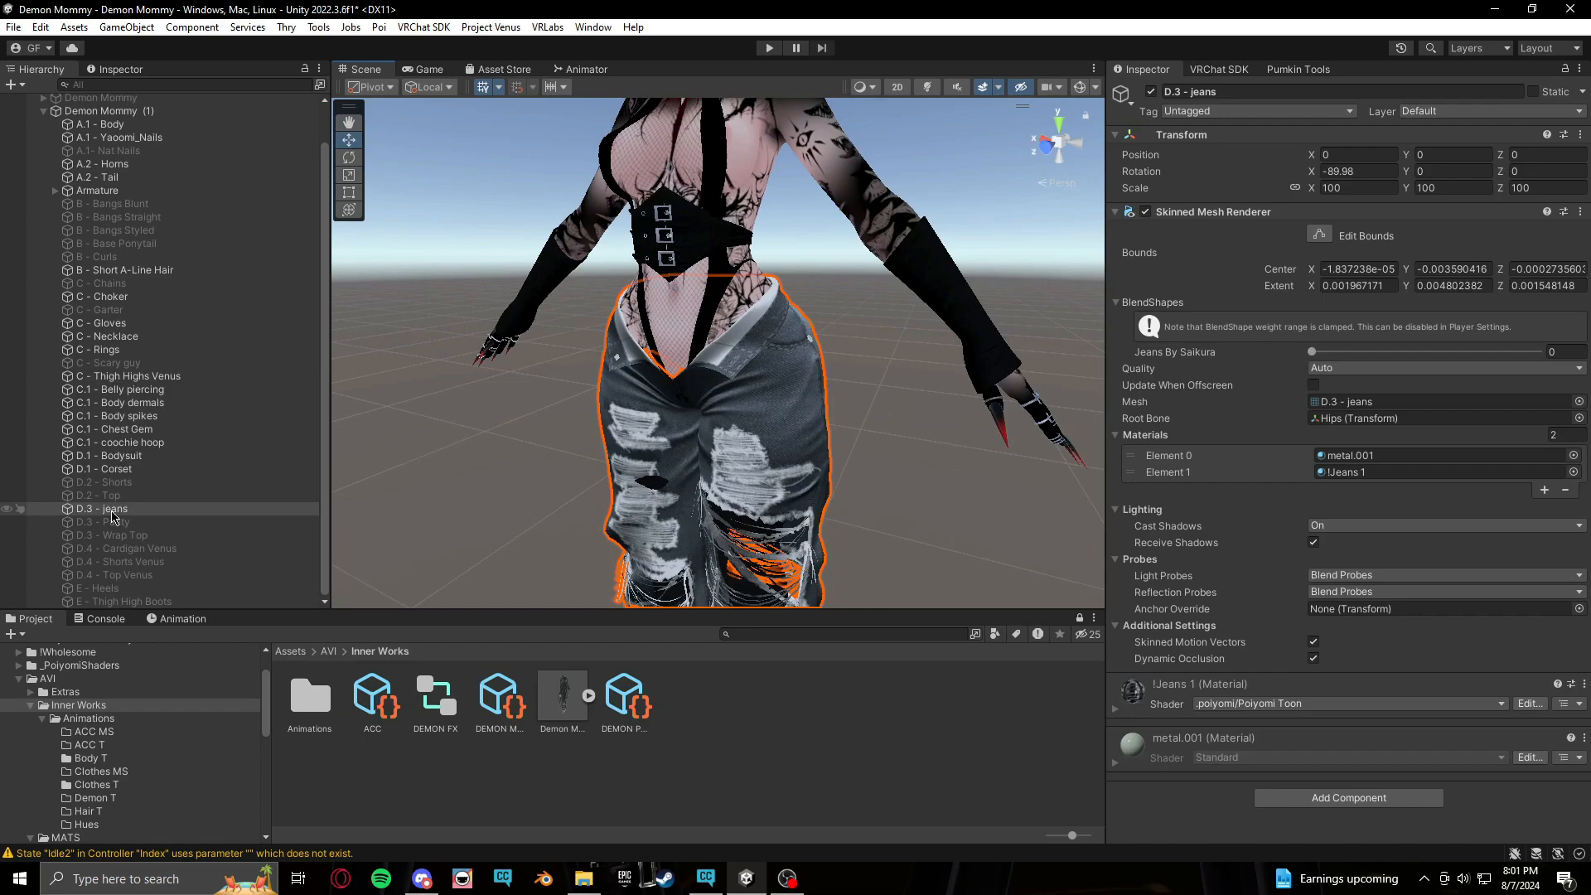
{"action": "left_click", "coordinate": [93, 799]}
{"action": "left_click", "coordinate": [93, 785]}
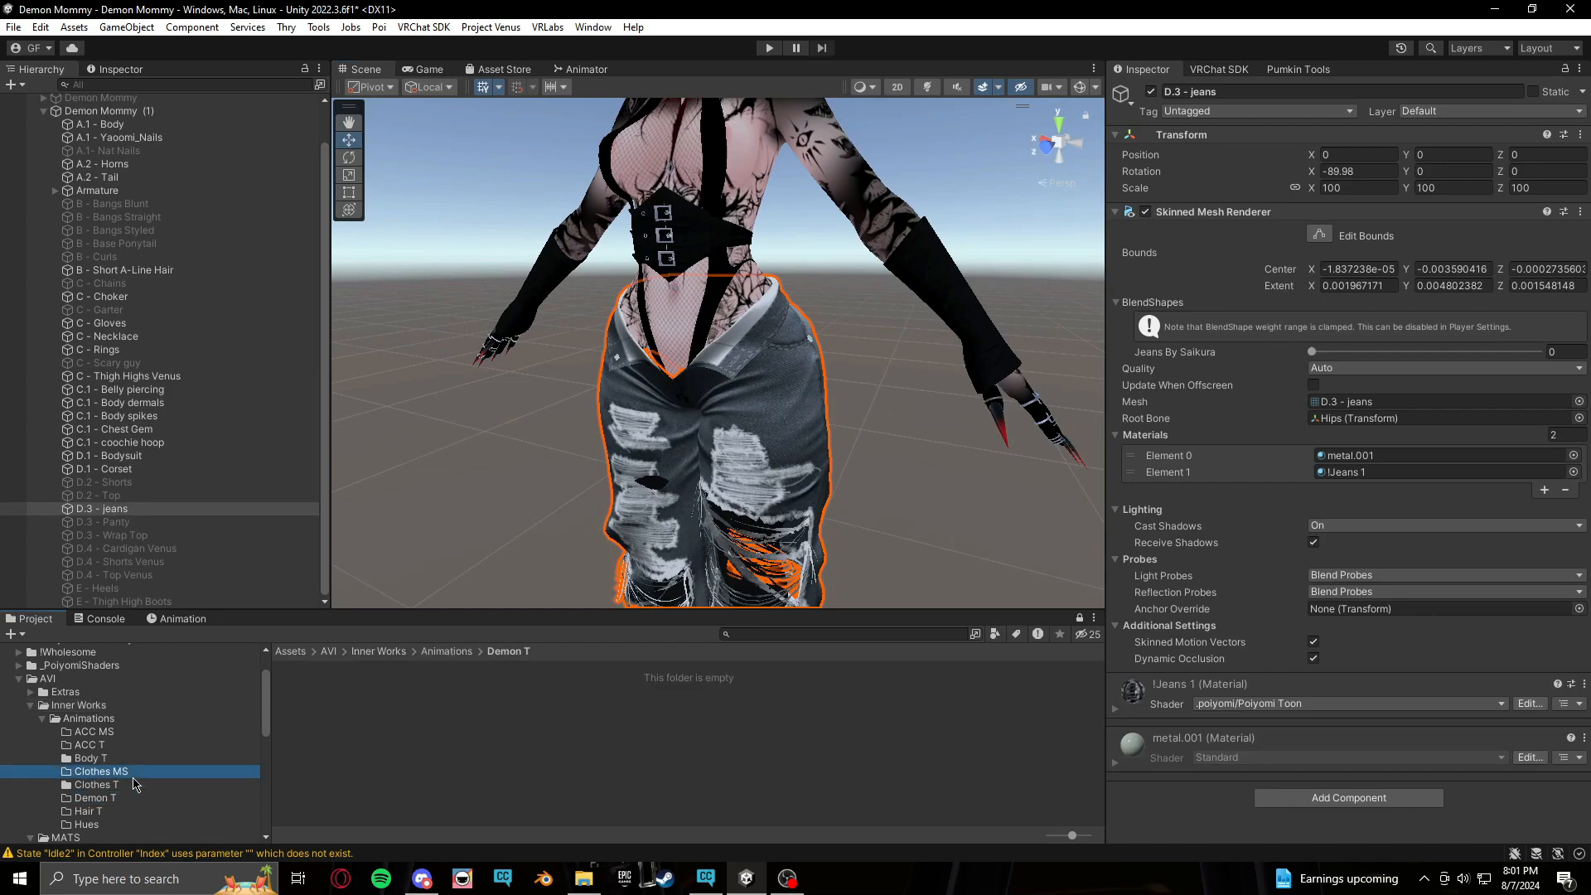
{"action": "left_click", "coordinate": [372, 696]}
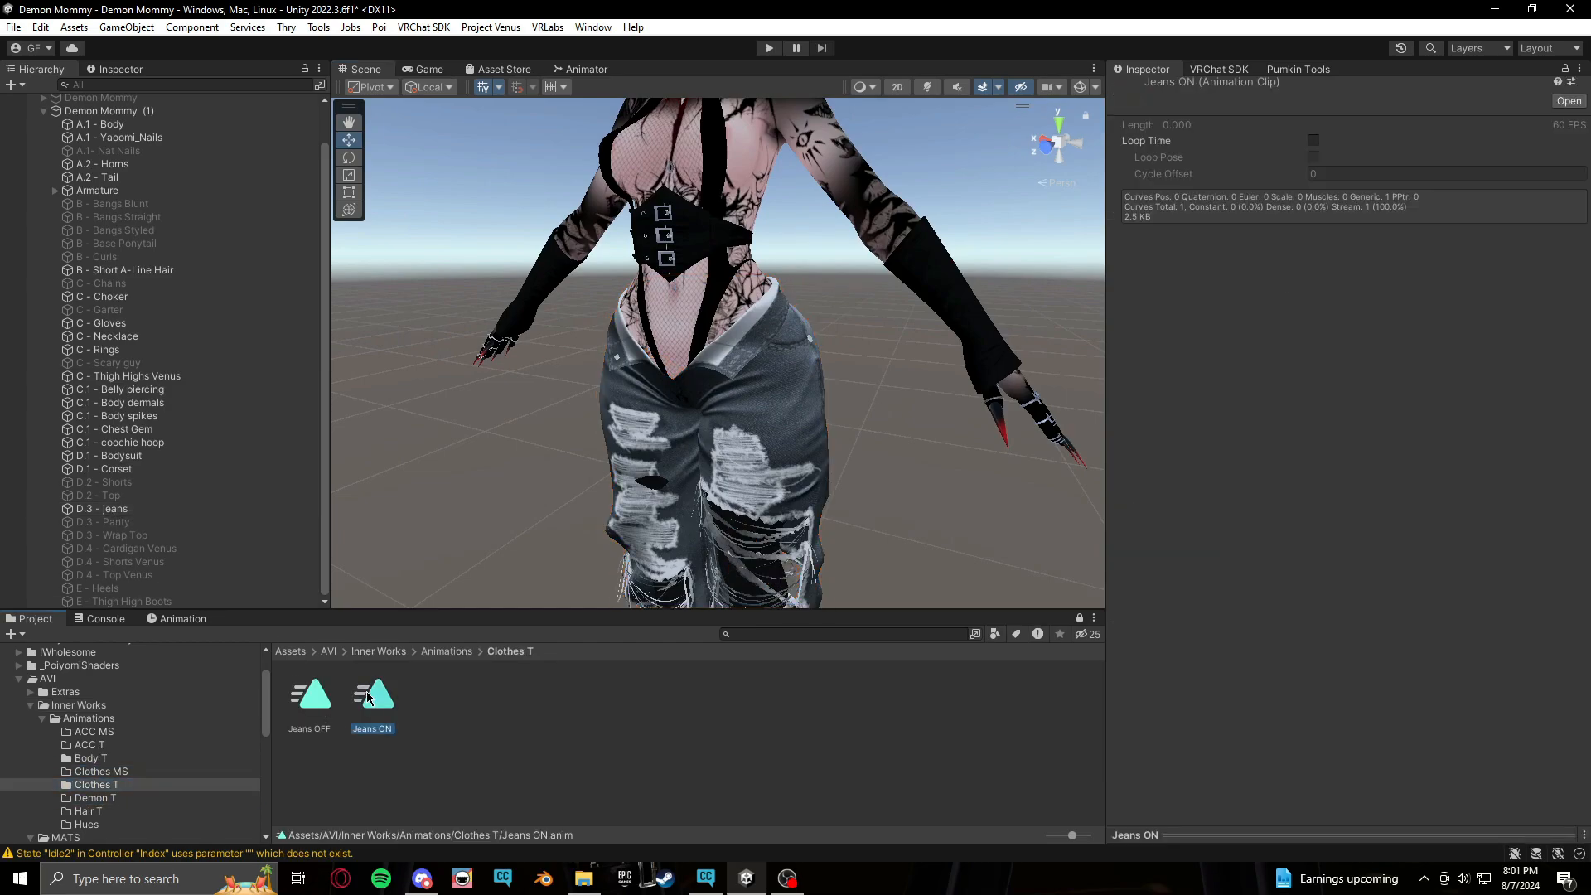
{"action": "left_click", "coordinate": [200, 617]}
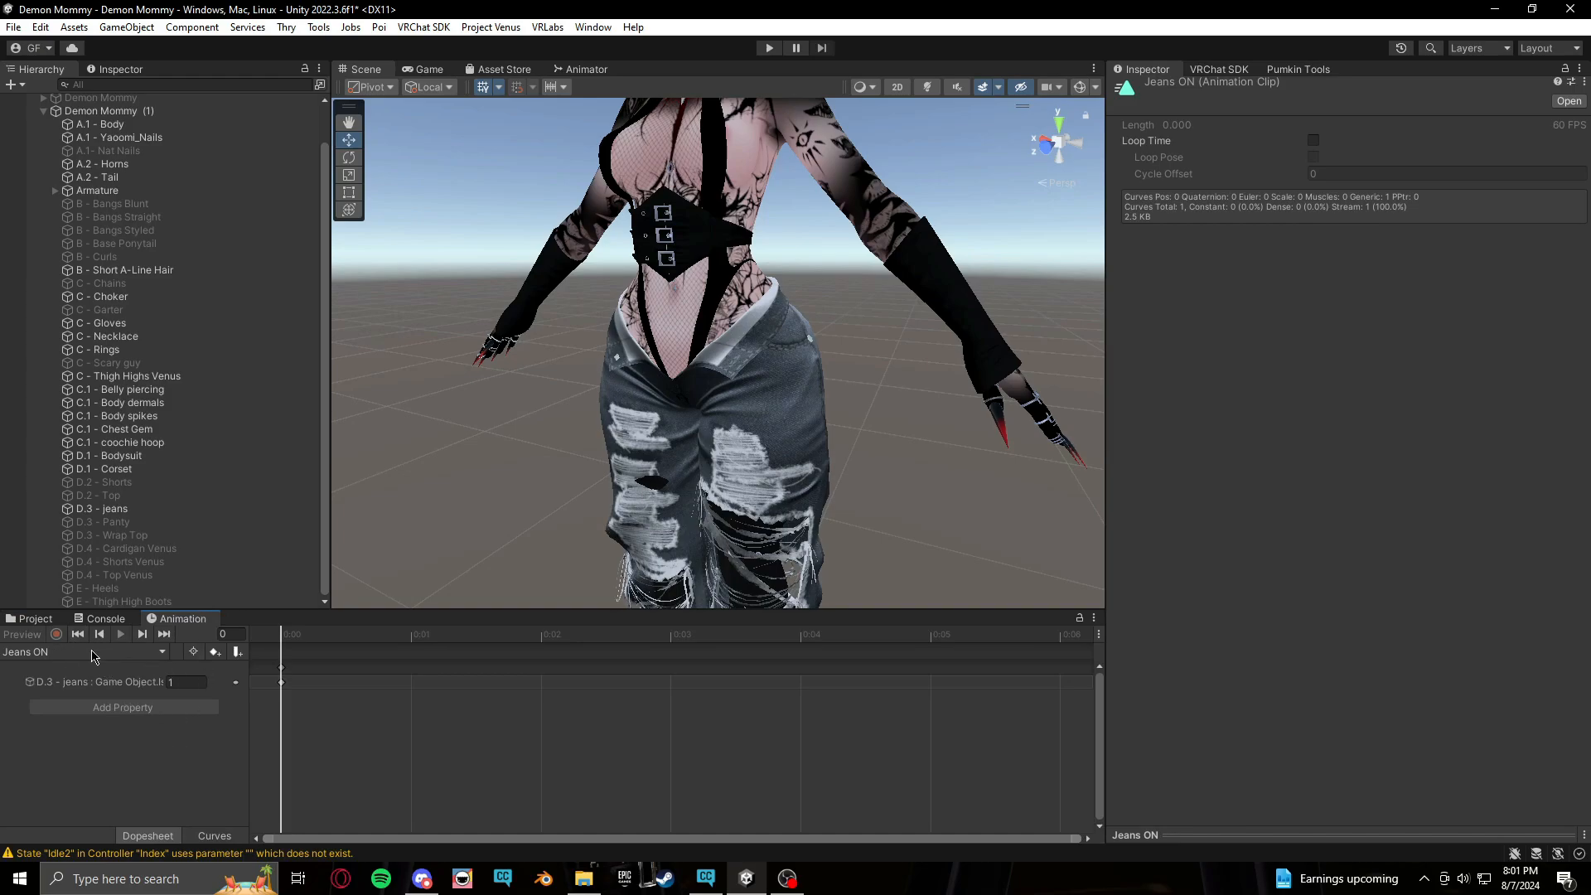
{"action": "left_click", "coordinate": [197, 111]}
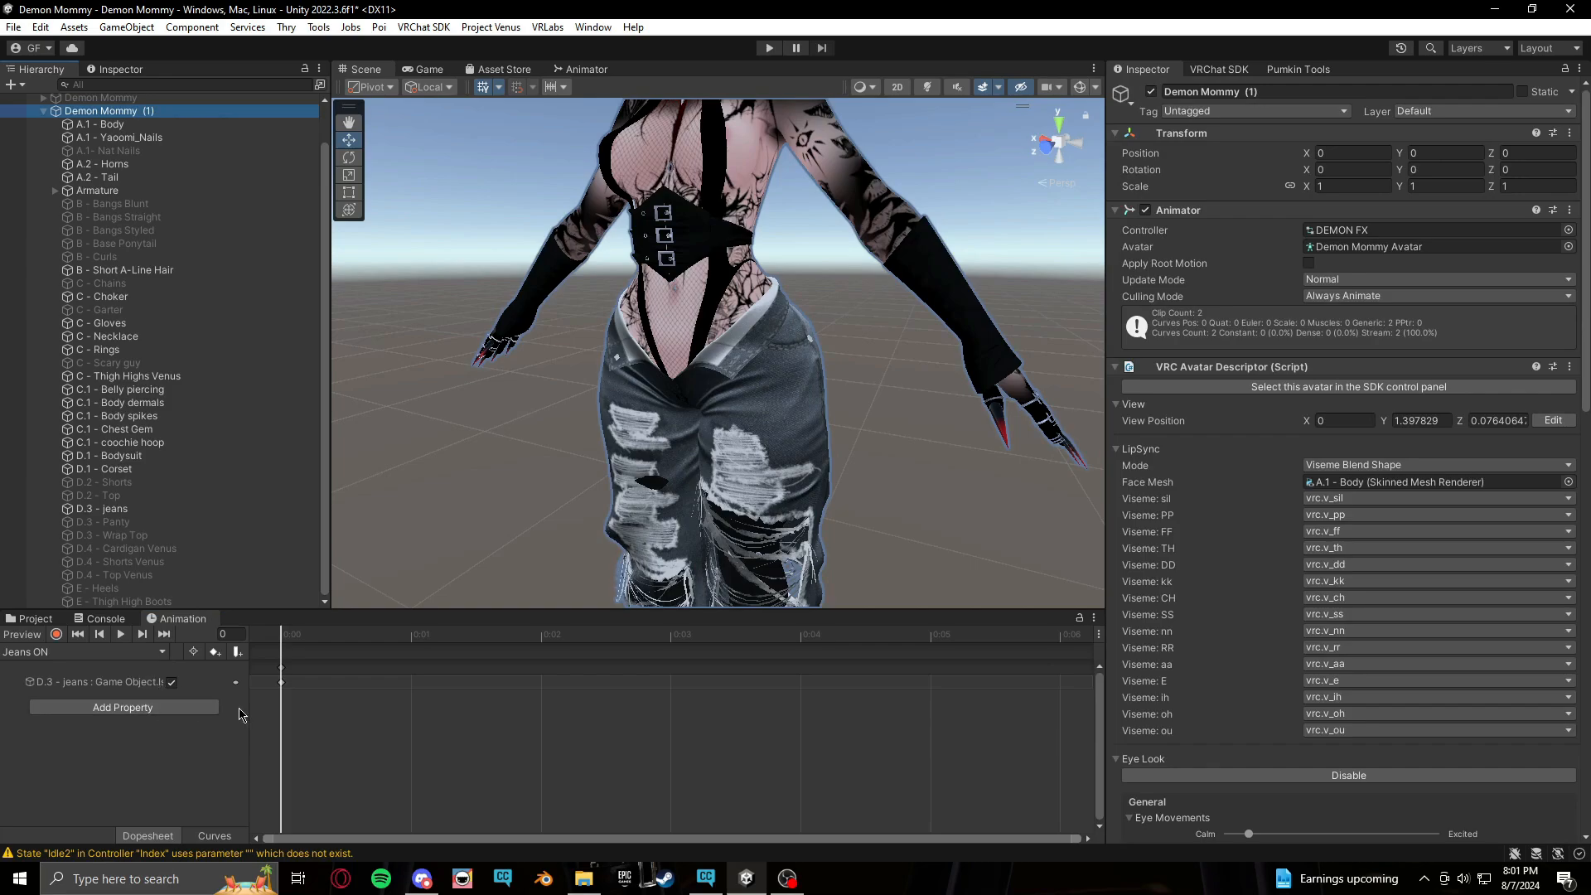
{"action": "left_click_drag", "start_coordinate": [248, 721], "coordinate": [336, 741]}
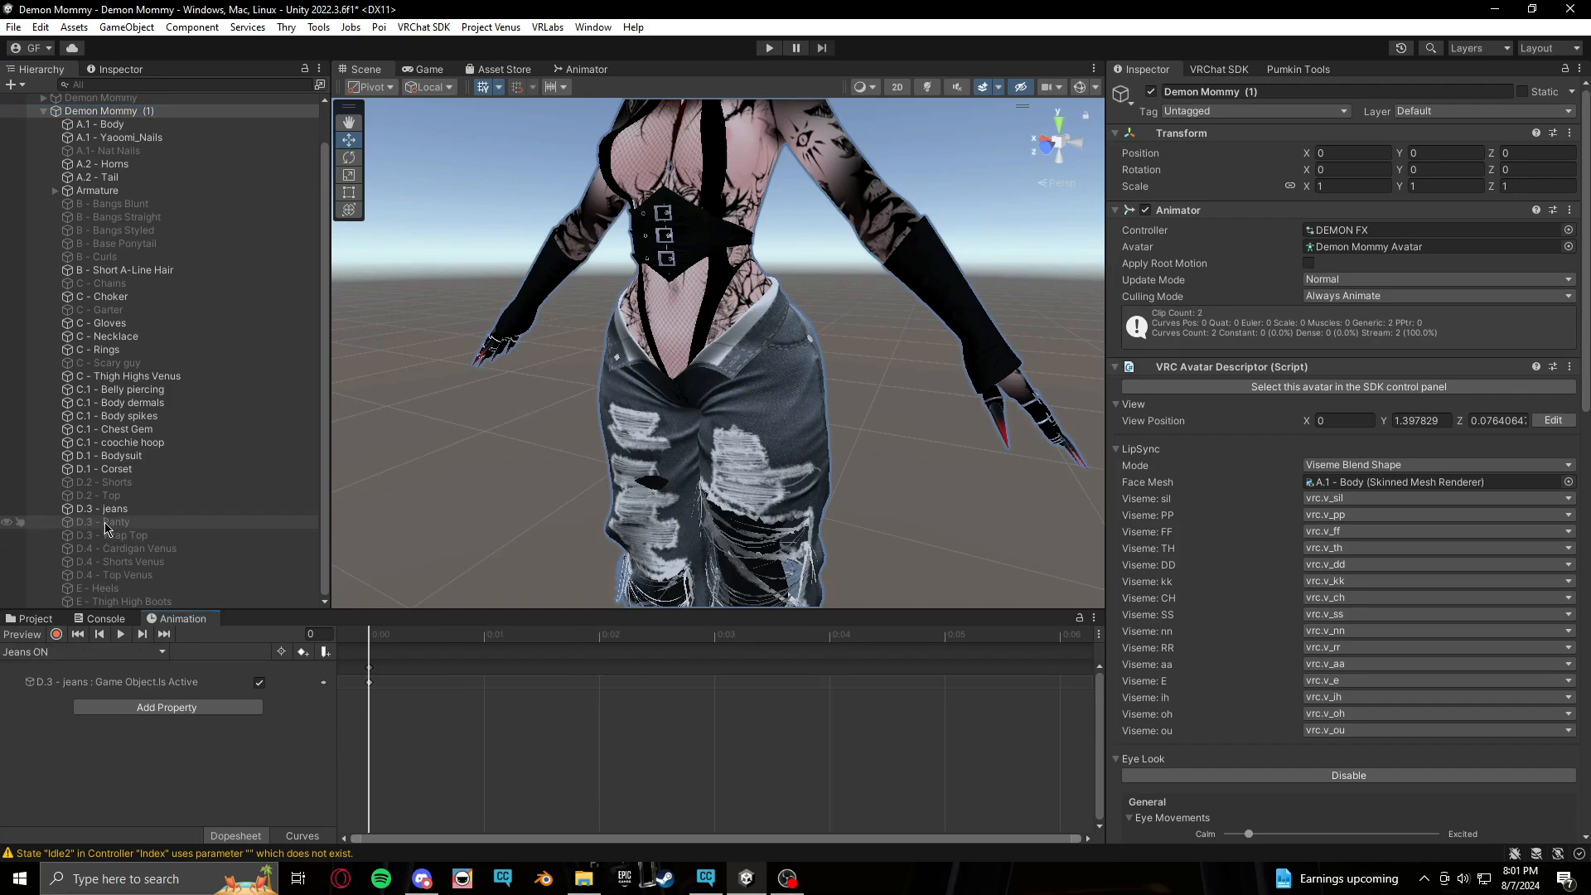
Record the C - Scary guy mesh's Grow for jeans blend shape at 100 into the Jeans ON clip
{"action": "scroll", "coordinate": [166, 572], "scroll_direction": "up", "scroll_amount": 2}
{"action": "scroll", "coordinate": [134, 375], "scroll_direction": "down", "scroll_amount": 2}
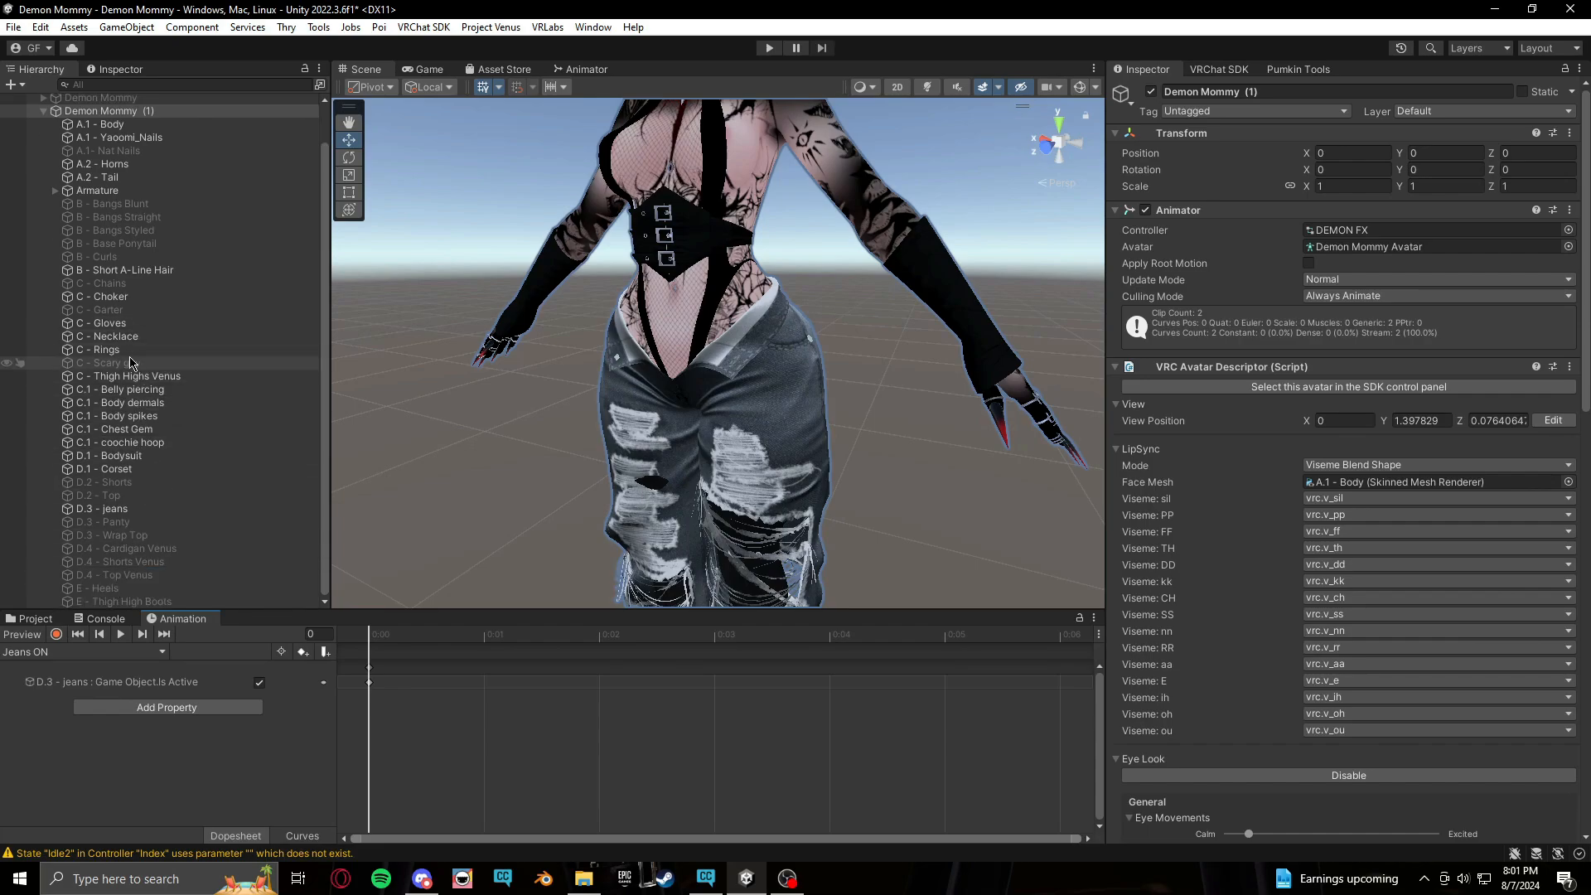
{"action": "left_click", "coordinate": [130, 362]}
{"action": "left_click", "coordinate": [1151, 92]}
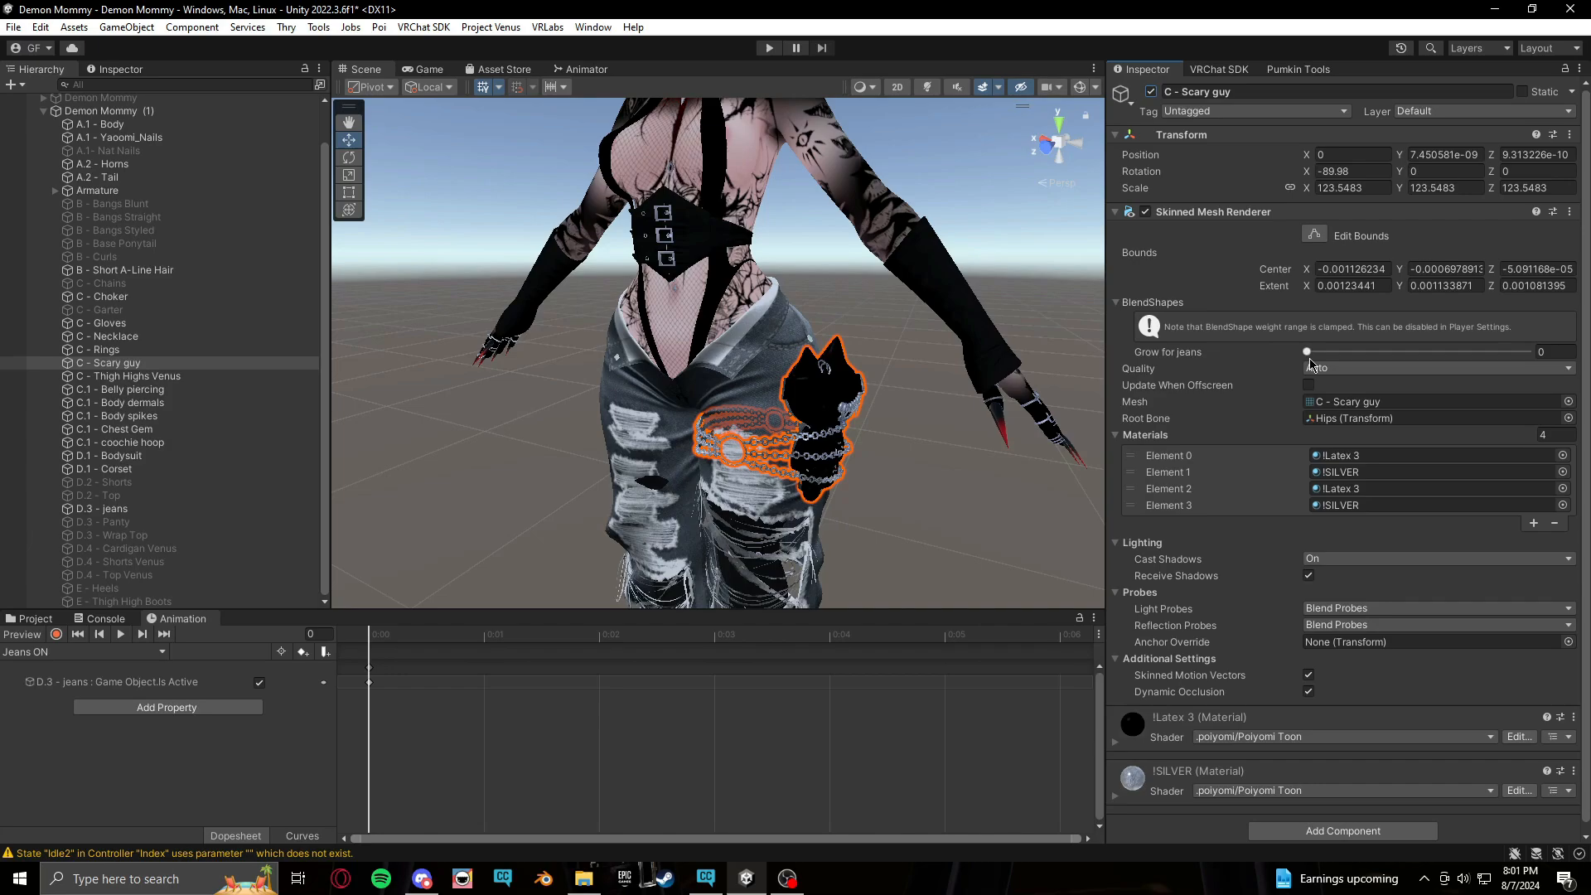
{"action": "left_click", "coordinate": [56, 634]}
{"action": "middle_click_drag", "start_coordinate": [838, 476], "coordinate": [829, 361]}
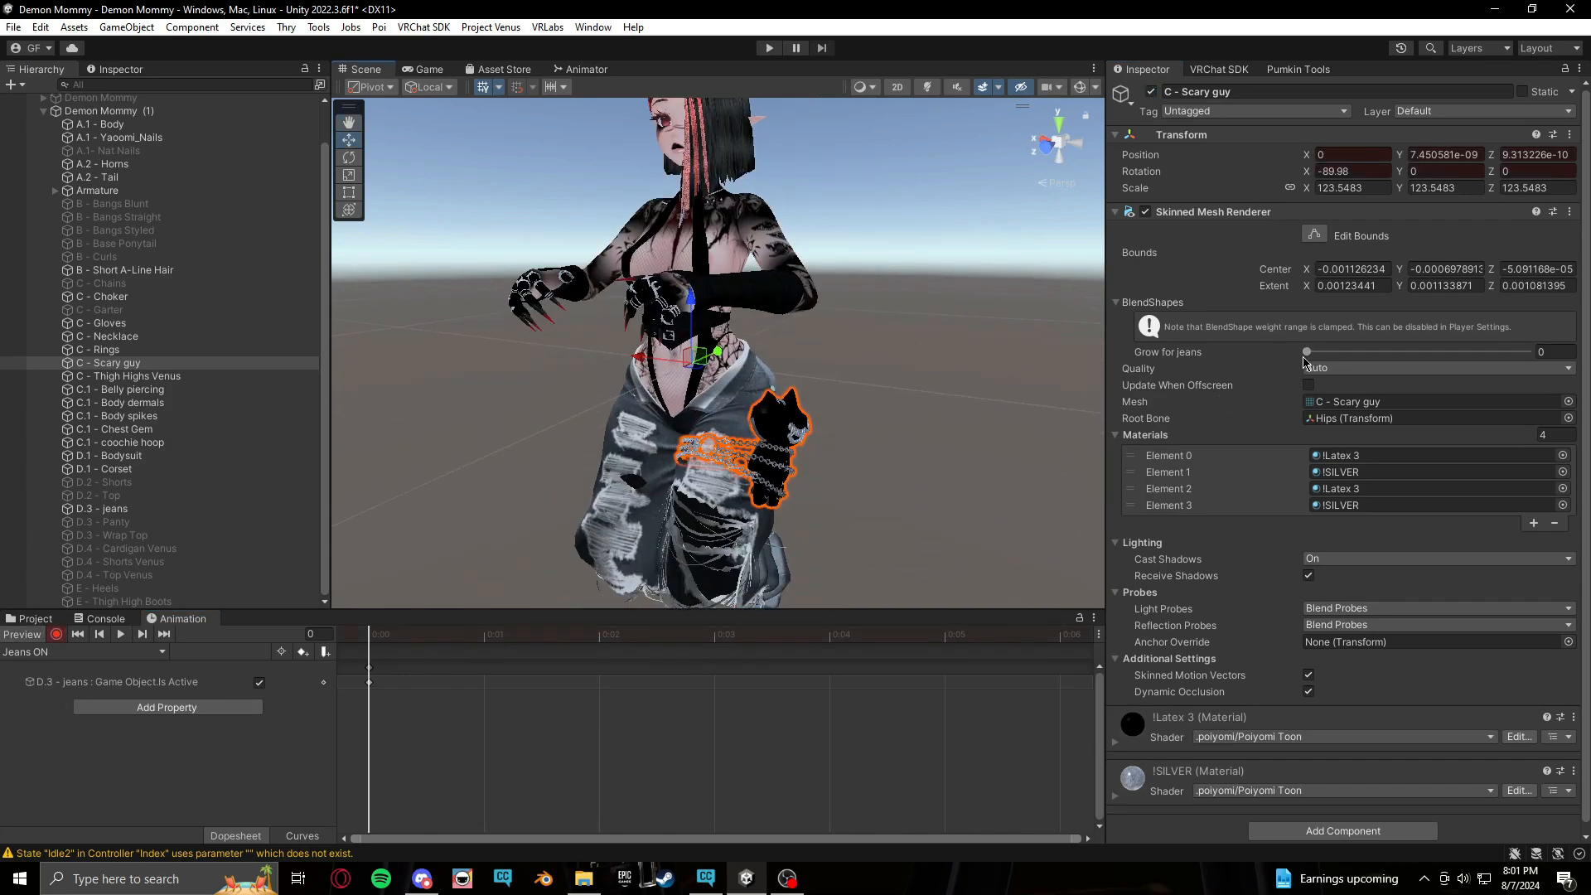
{"action": "left_click_drag", "start_coordinate": [1307, 351], "coordinate": [1562, 358]}
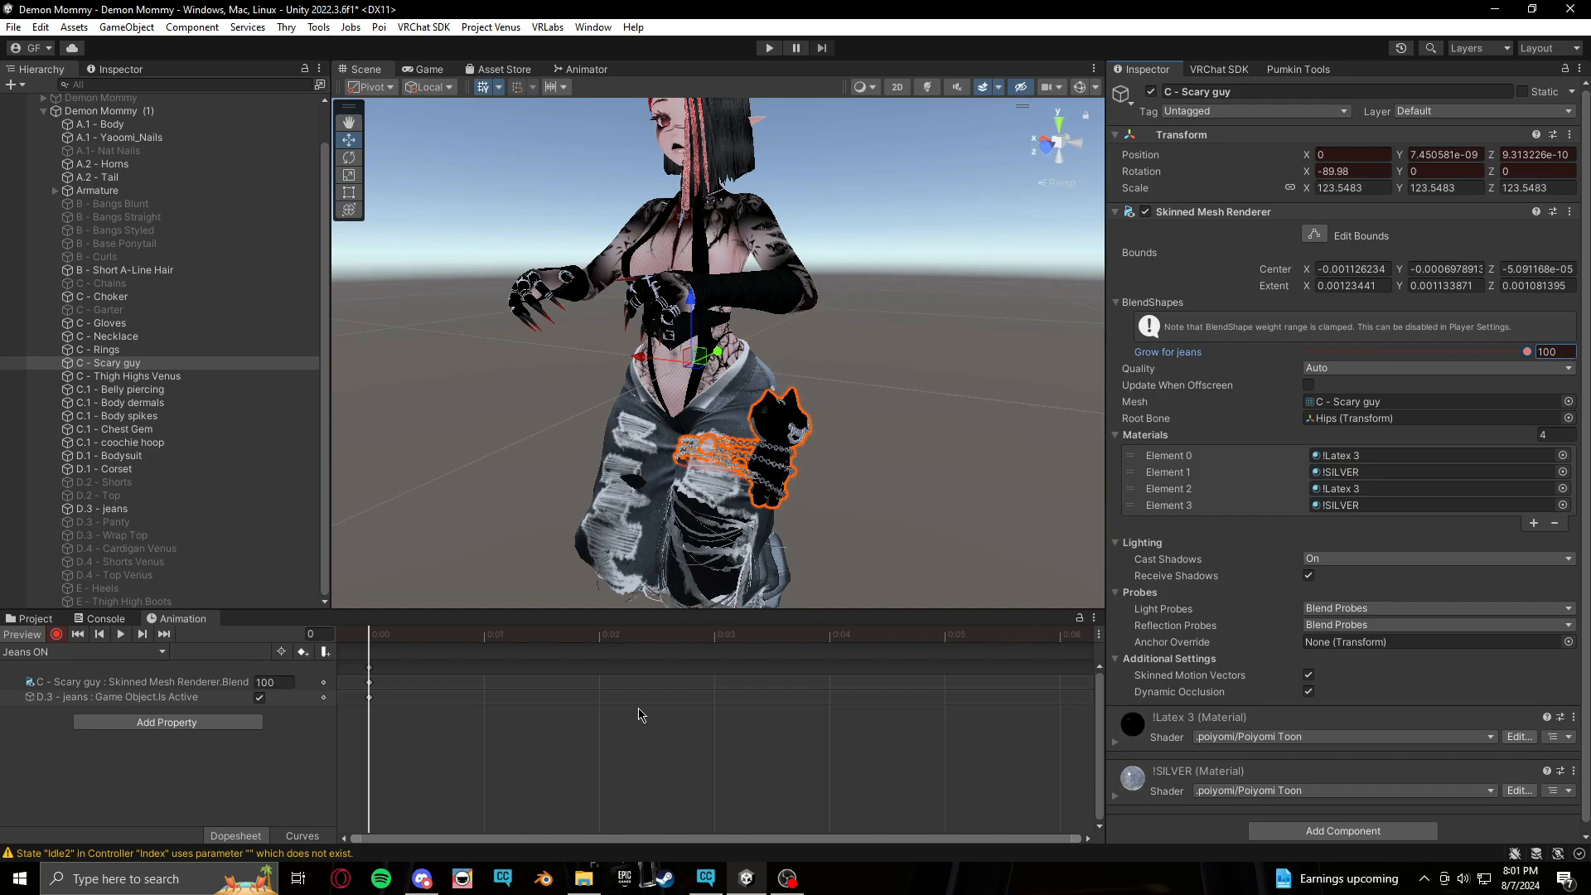
{"action": "left_click", "coordinate": [57, 634]}
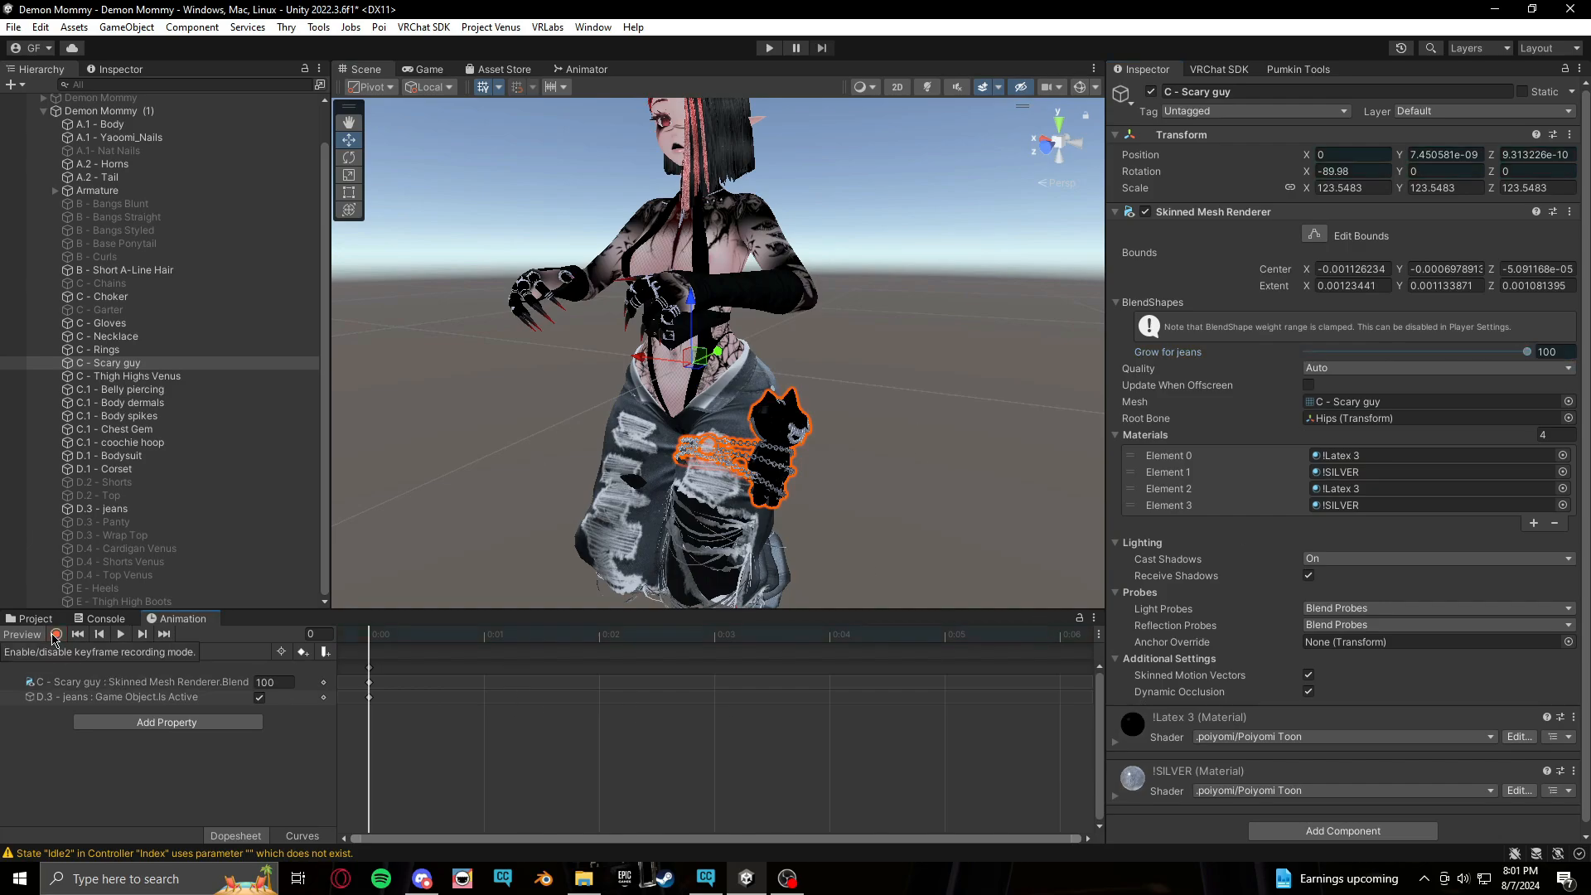
Switch to the Jeans OFF clip and record the C - Scary guy Grow for jeans blend shape at 0
{"action": "left_click", "coordinate": [29, 634]}
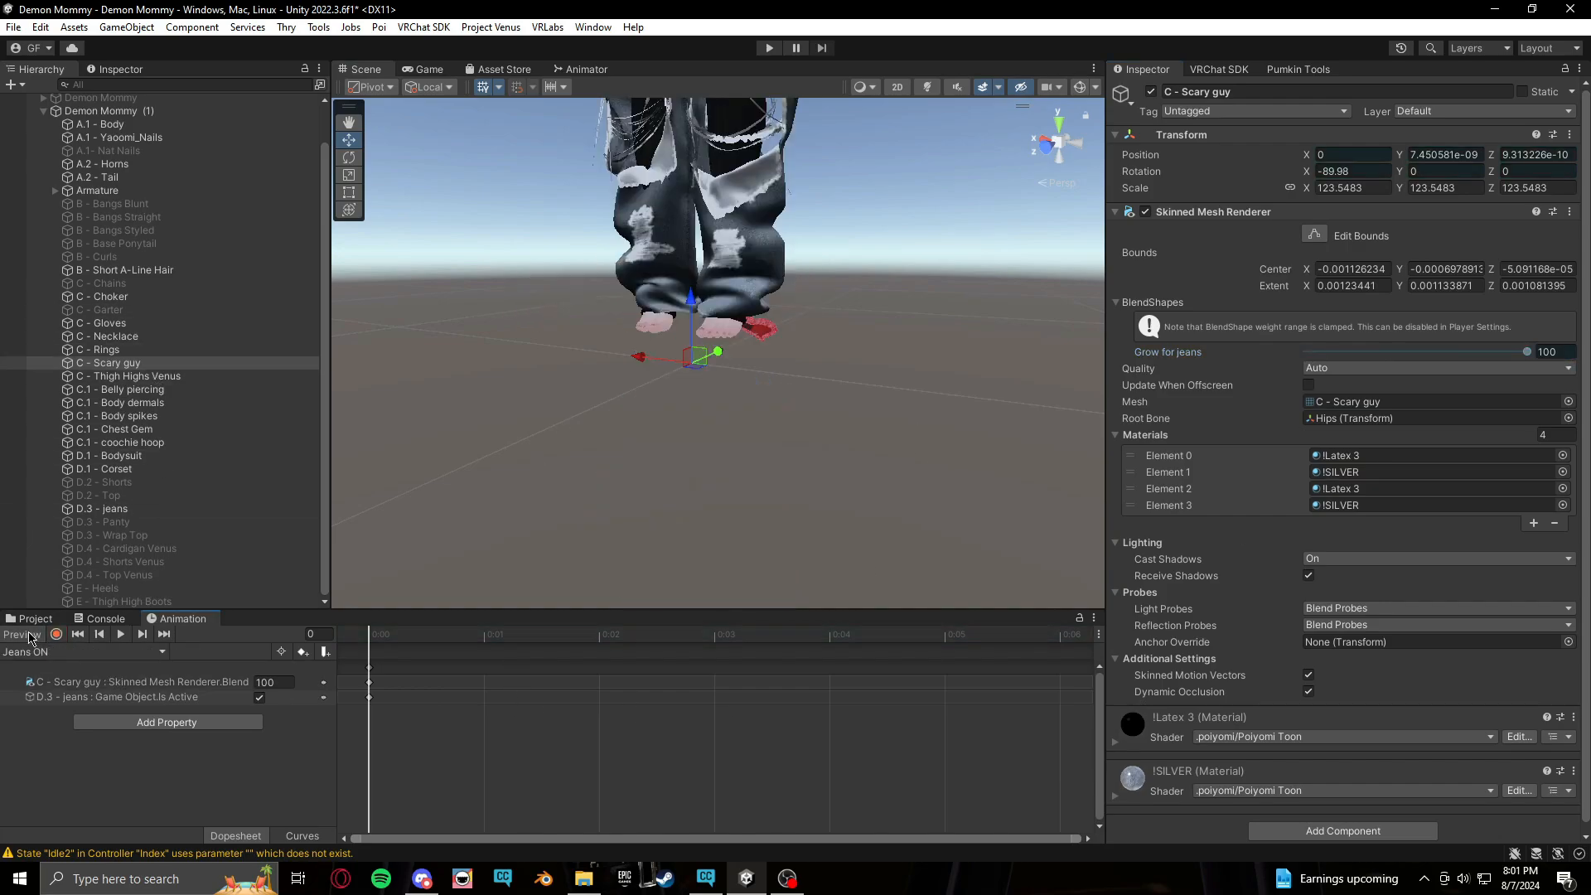
{"action": "left_click", "coordinate": [50, 652]}
{"action": "left_click", "coordinate": [37, 675]}
{"action": "left_click", "coordinate": [57, 634]}
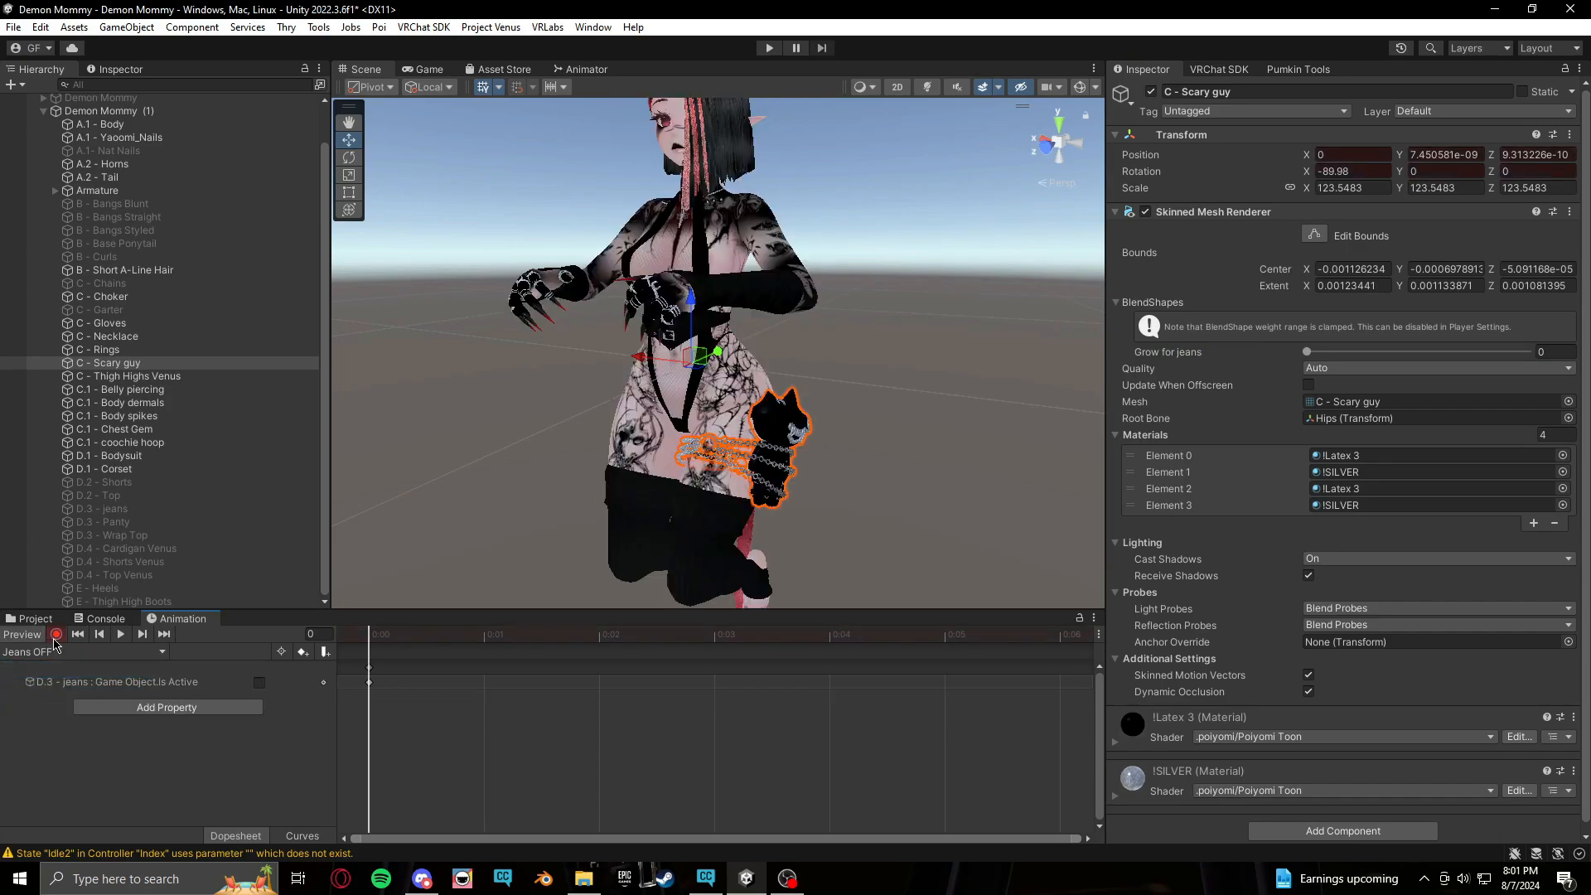
{"action": "left_click", "coordinate": [1308, 352]}
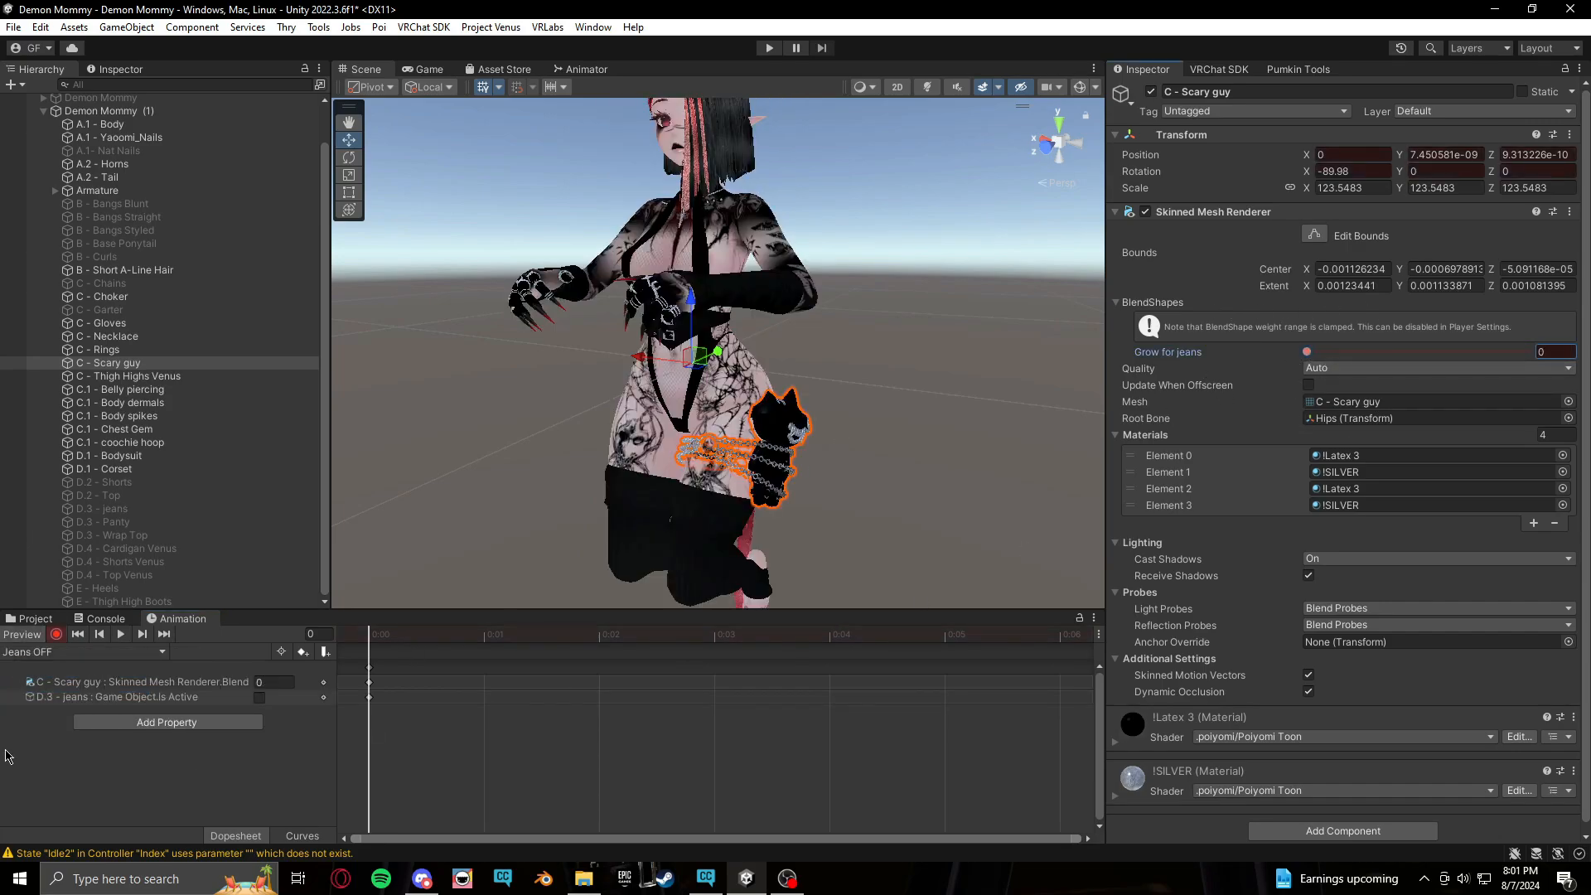
{"action": "left_click", "coordinate": [56, 634]}
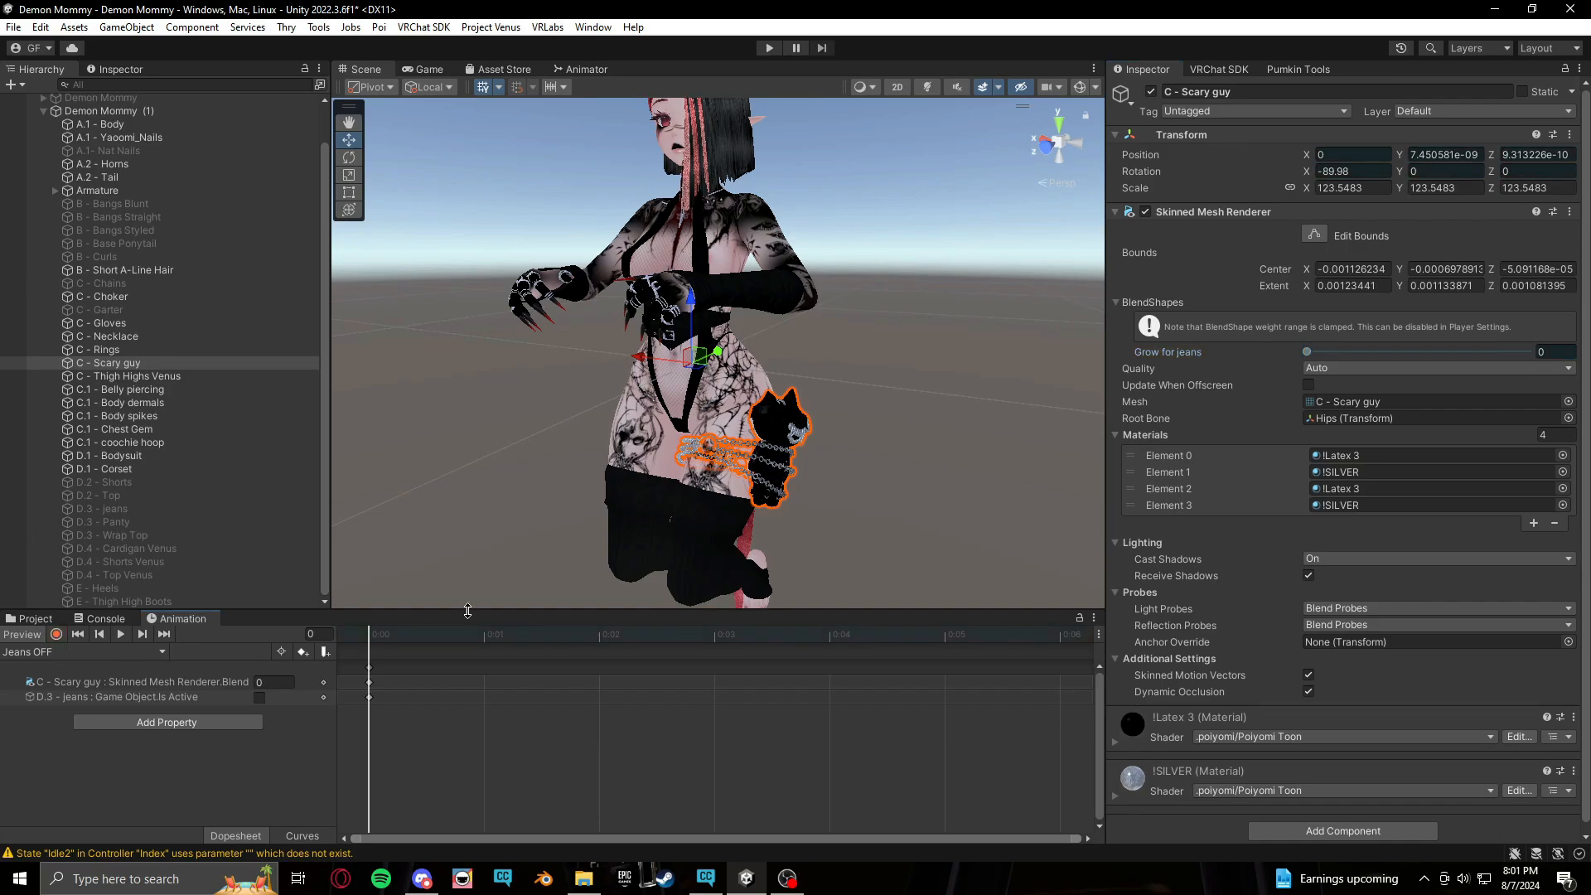
{"action": "left_click", "coordinate": [18, 634]}
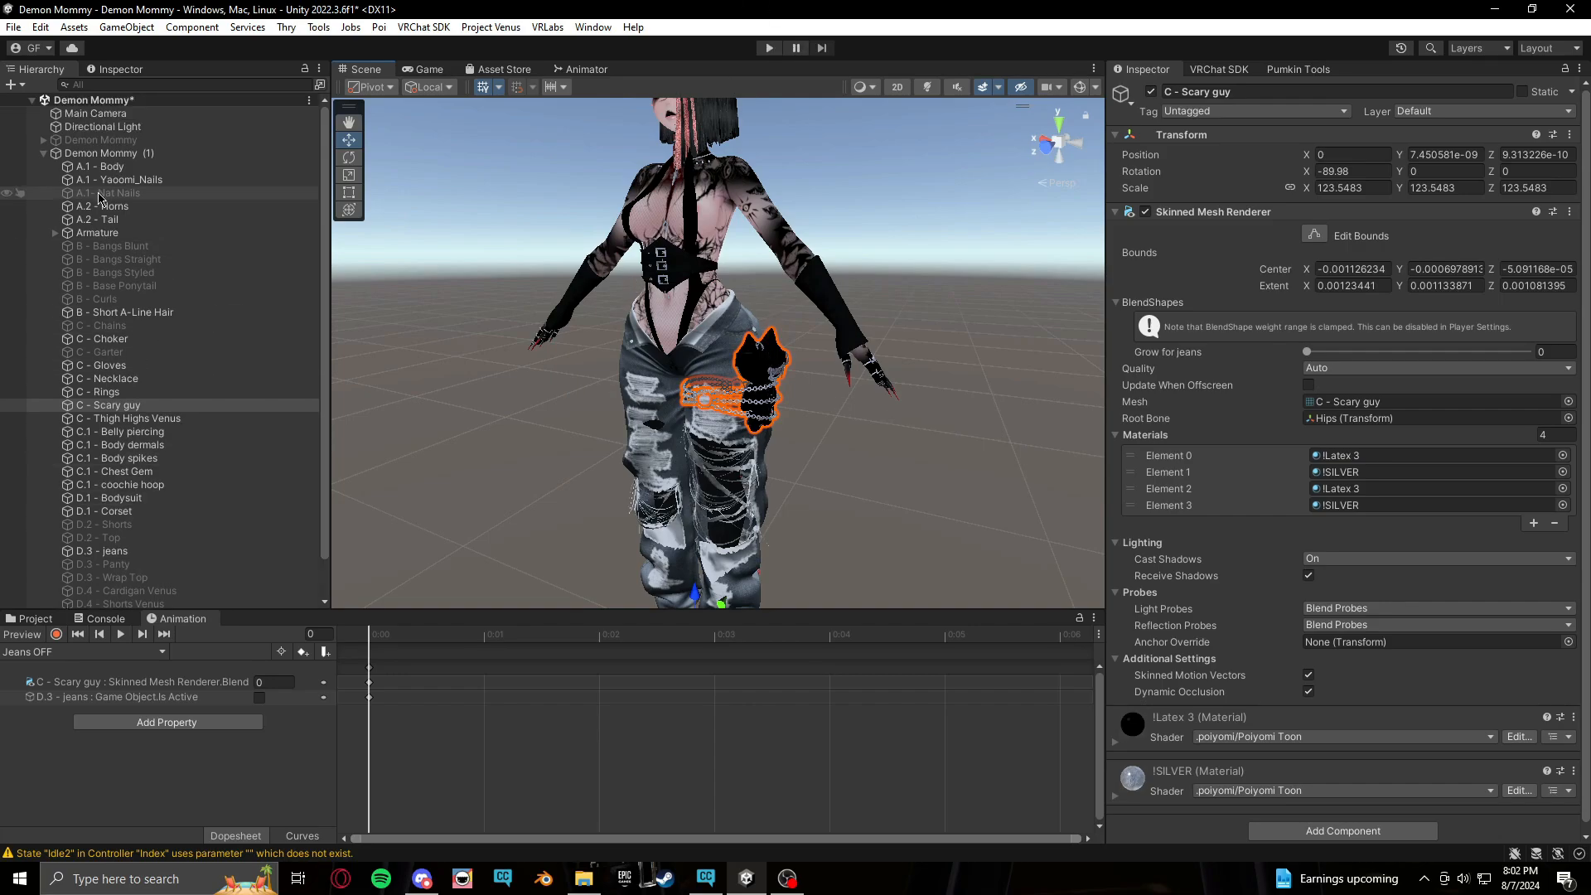
Create a new animation clip named Nails Swap in the Animations/Body T folder
{"action": "scroll", "coordinate": [74, 266], "scroll_direction": "up", "scroll_amount": 2}
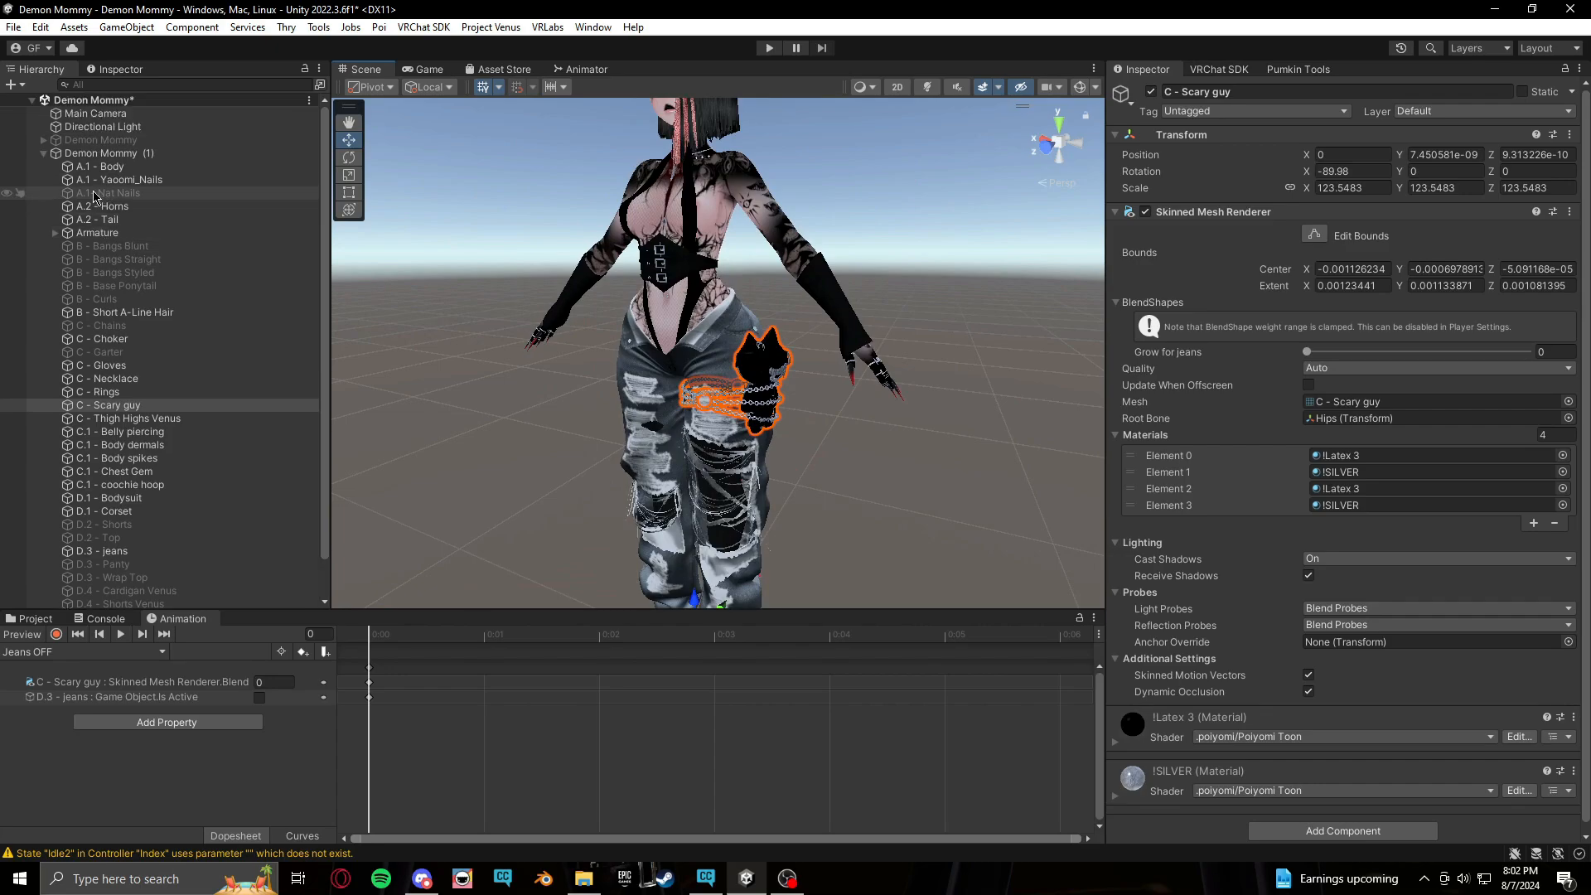
{"action": "left_click", "coordinate": [154, 653]}
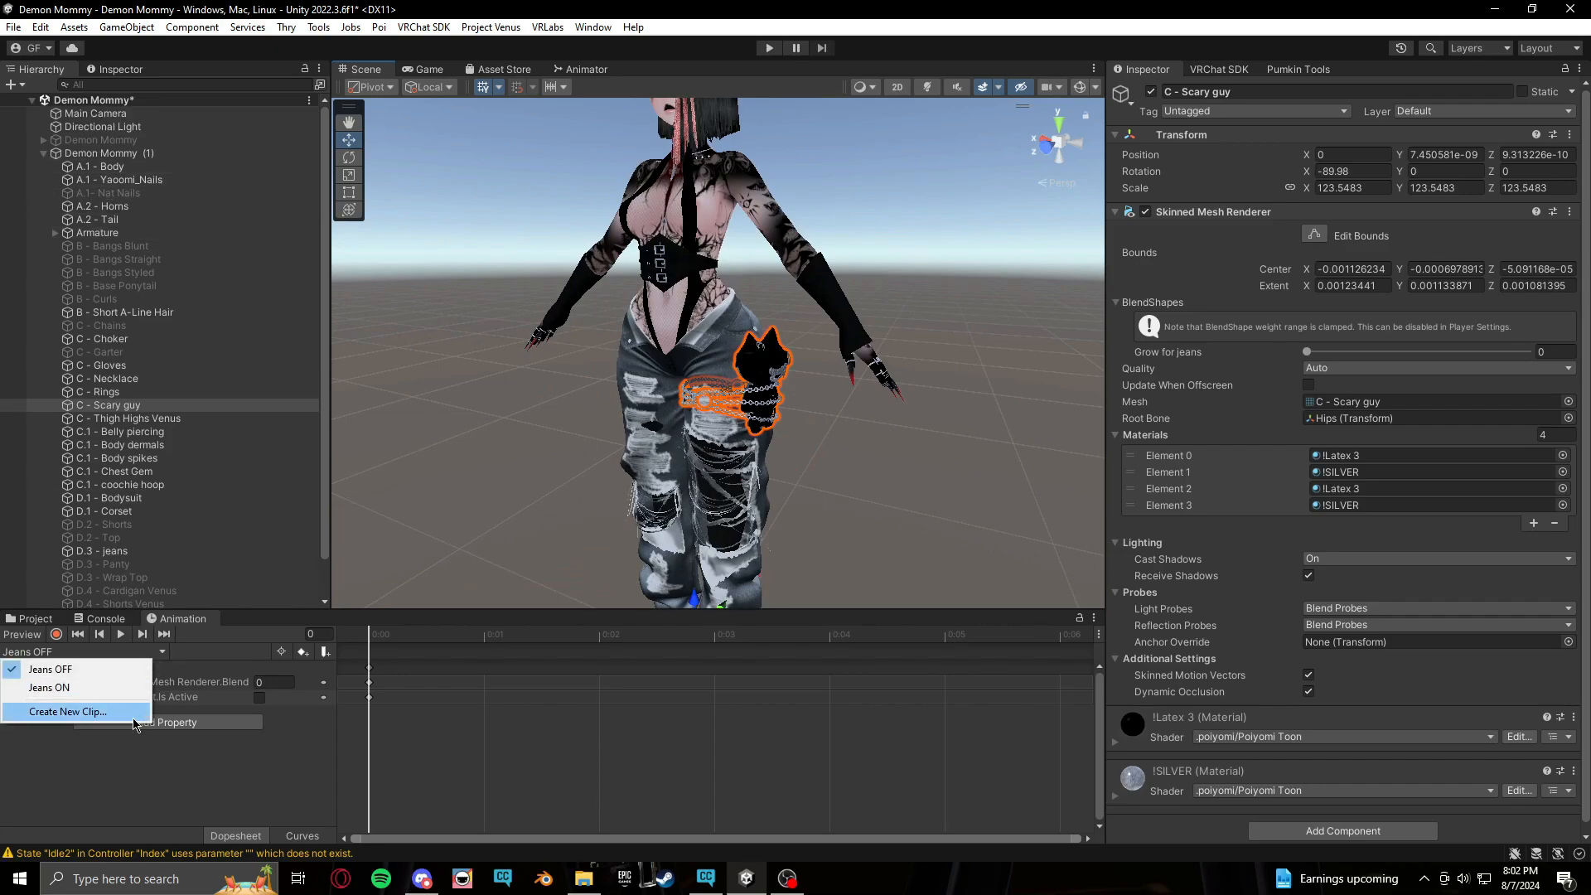
{"action": "left_click", "coordinate": [83, 712]}
{"action": "left_click", "coordinate": [966, 84]}
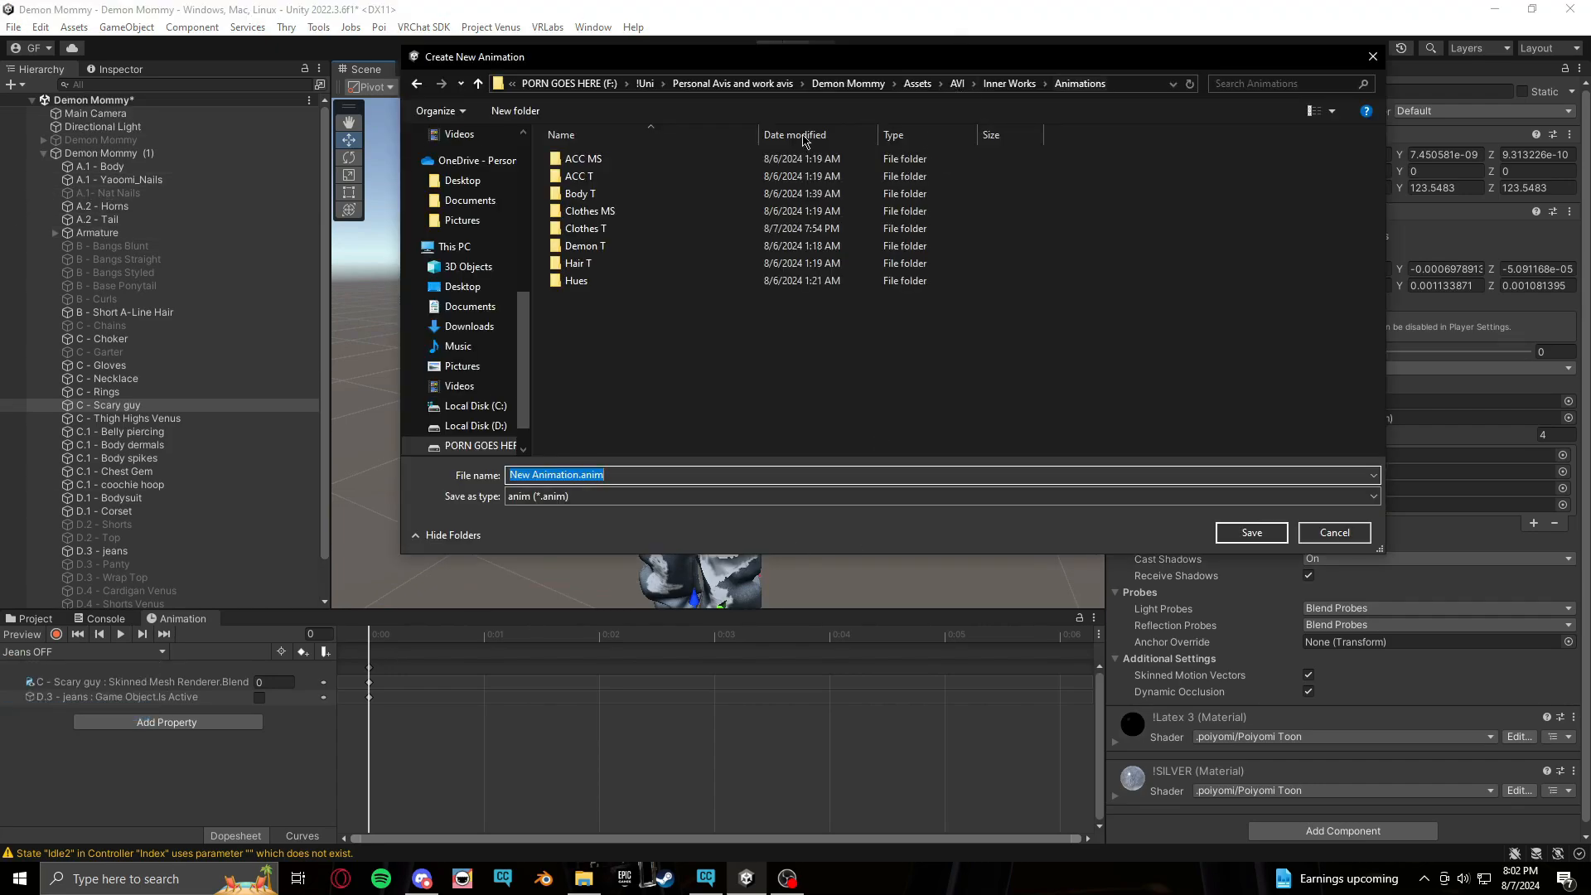
{"action": "double_click", "coordinate": [626, 193]}
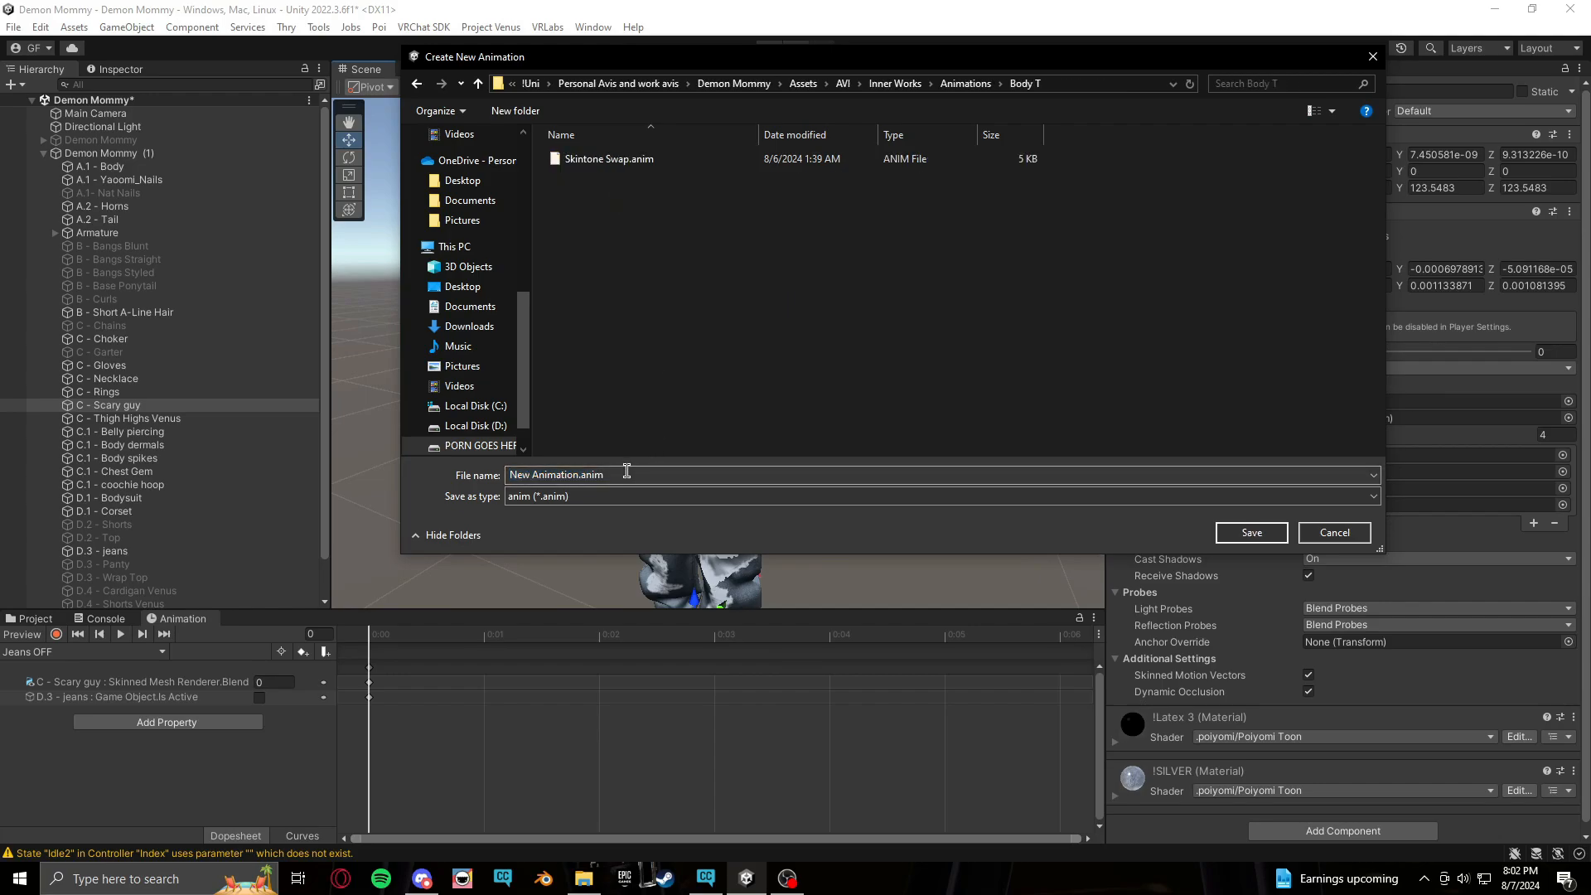
{"action": "left_click", "coordinate": [627, 474]}
{"action": "key", "text": "BackSpace"}
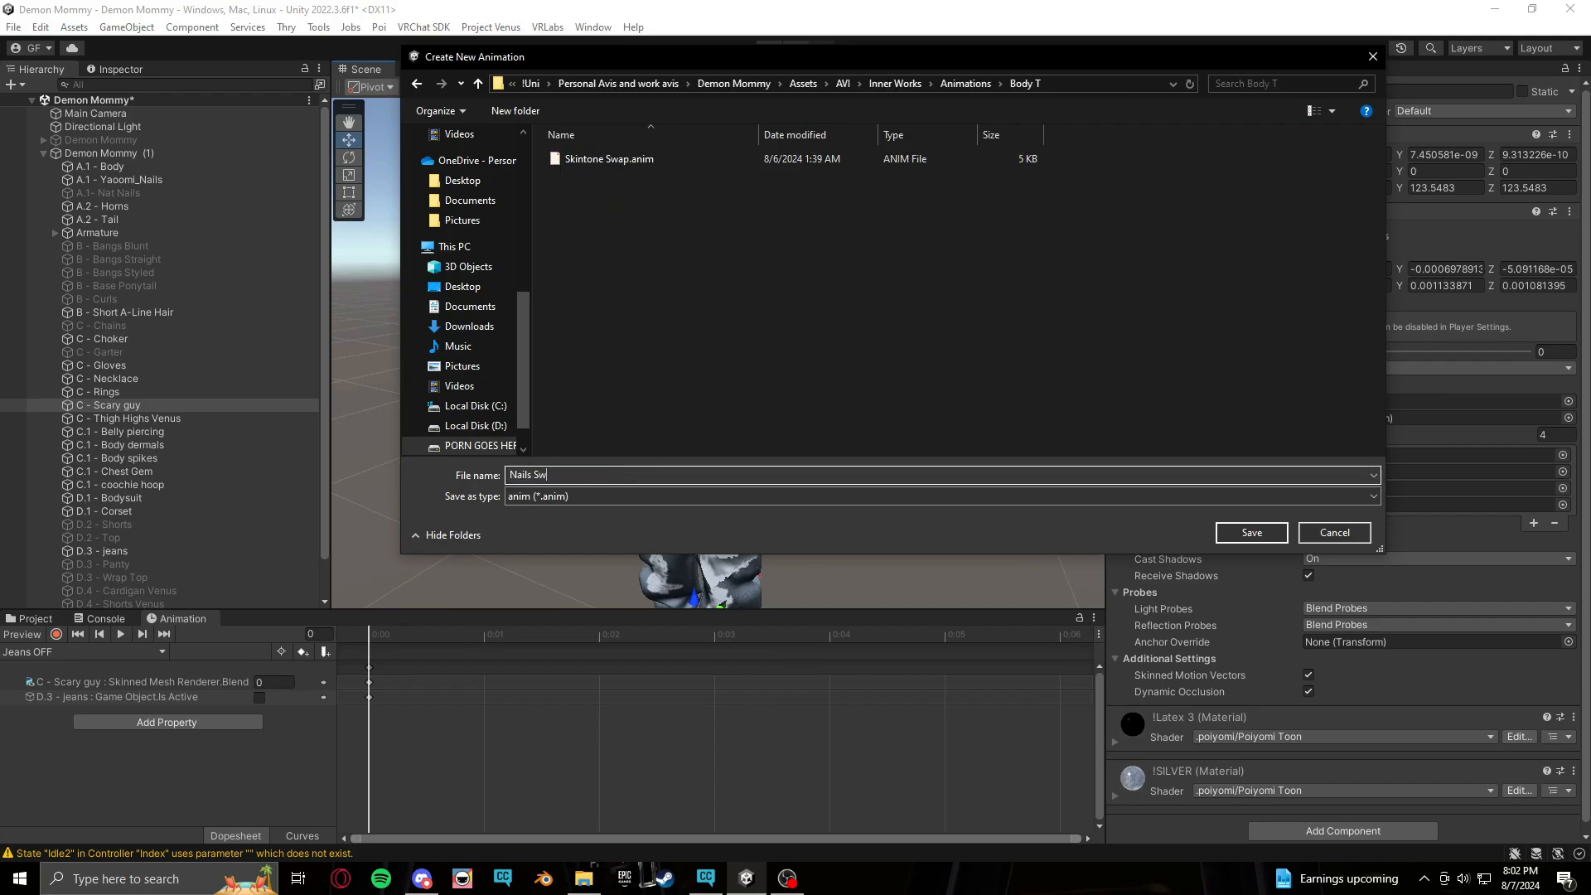
{"action": "key", "text": "Return"}
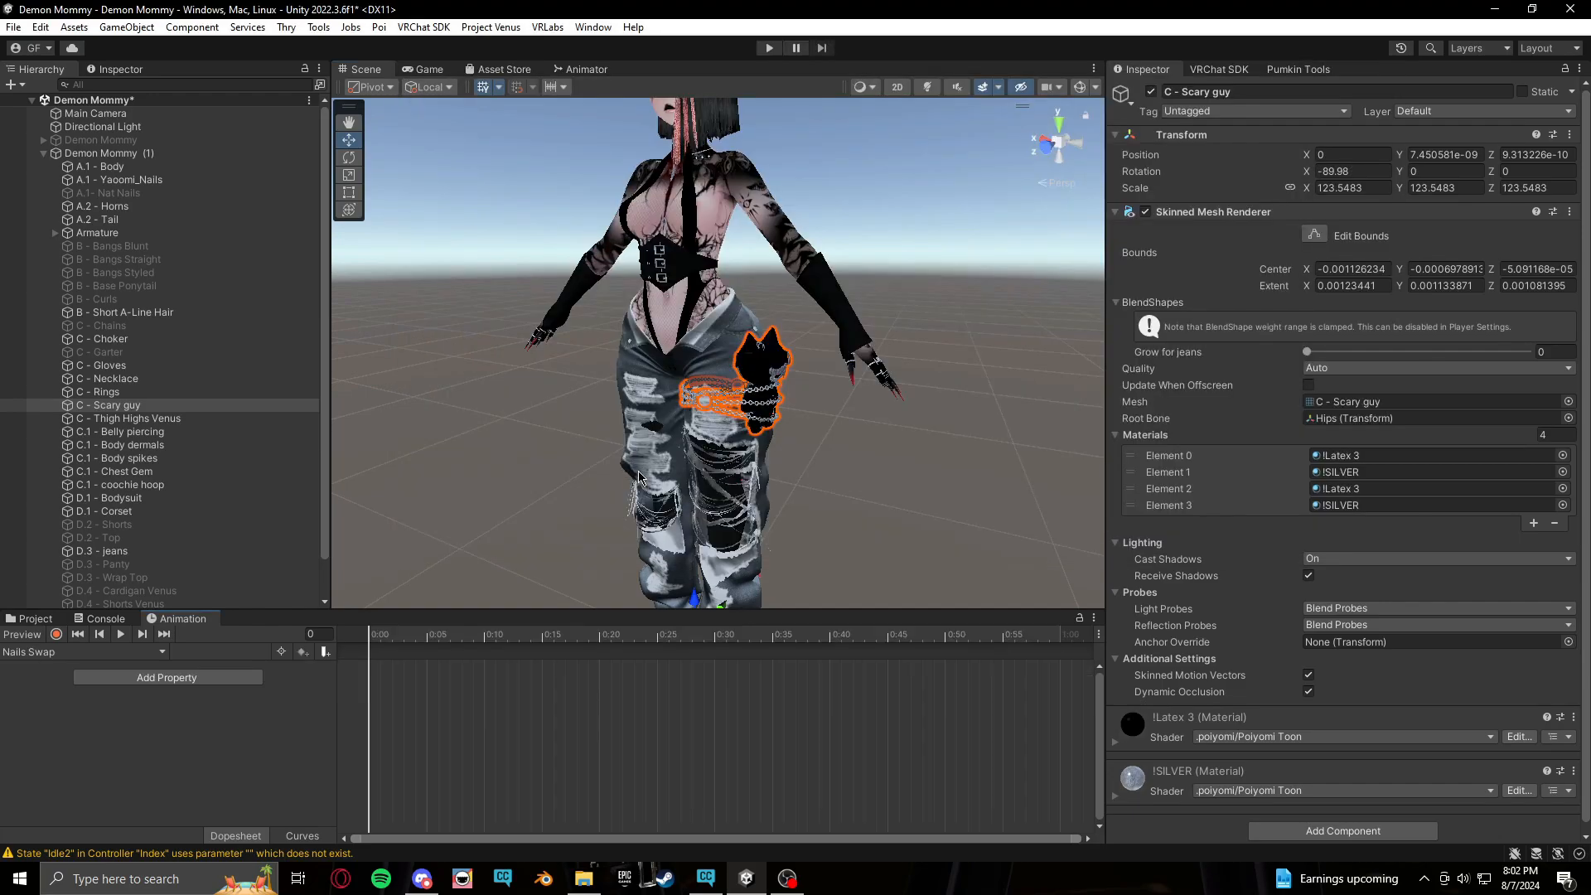
Hide the A.1 - Yaoomi_Nails mesh and show the A.1- Nat Nails mesh on the avatar
{"action": "middle_click_drag", "start_coordinate": [745, 497], "coordinate": [776, 562]}
{"action": "right_click_drag", "start_coordinate": [620, 522], "coordinate": [737, 499]}
{"action": "middle_click_drag", "start_coordinate": [737, 499], "coordinate": [775, 493]}
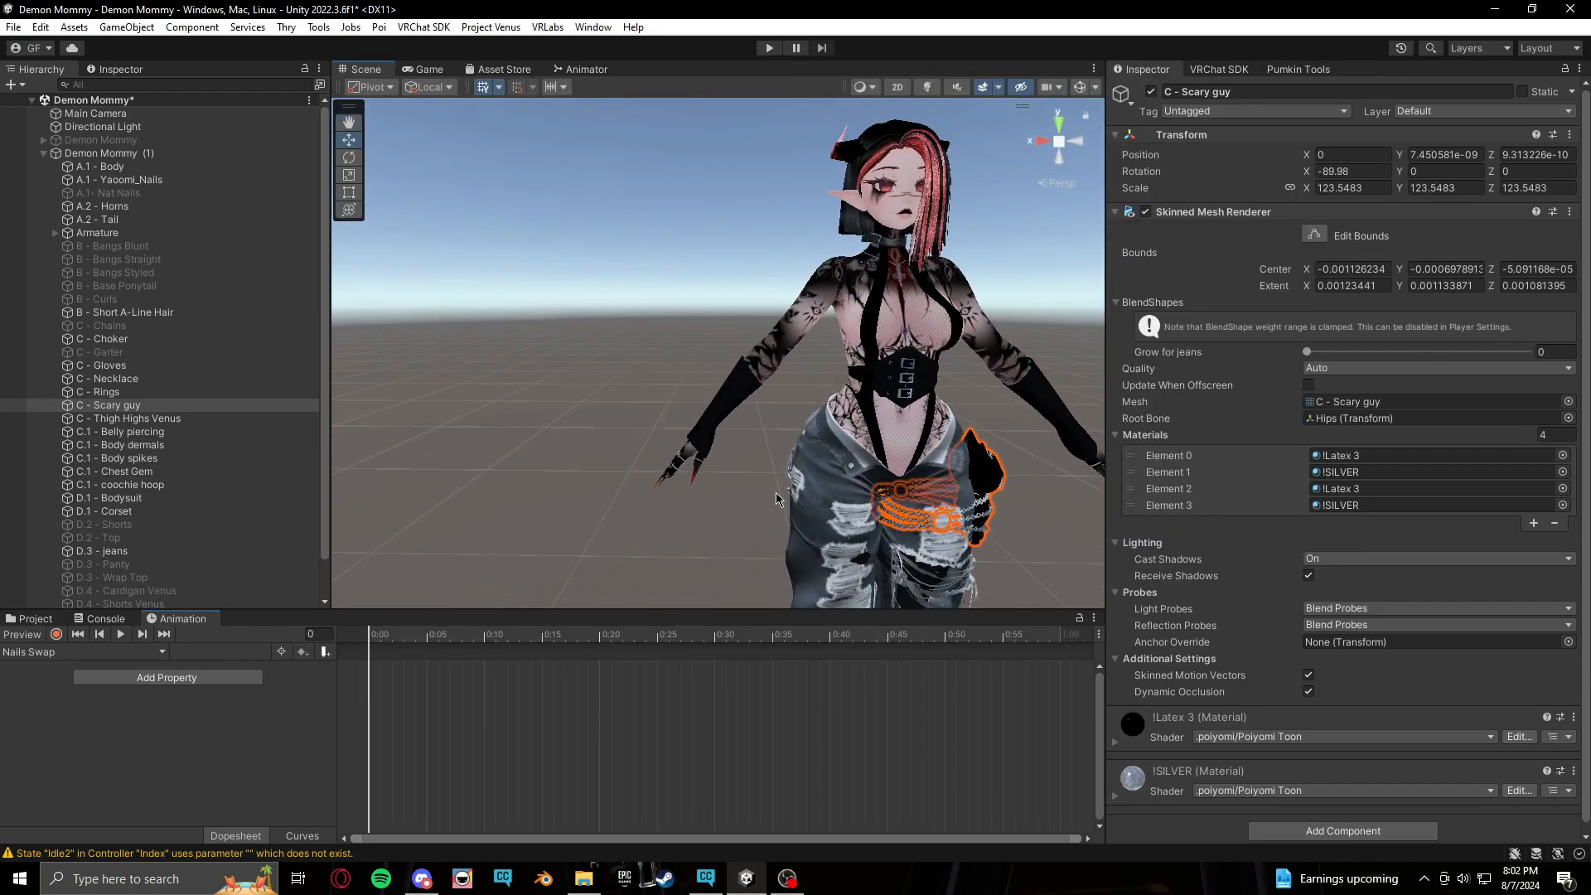
{"action": "scroll", "coordinate": [776, 493], "scroll_direction": "up", "scroll_amount": 5}
{"action": "middle_click_drag", "start_coordinate": [802, 558], "coordinate": [750, 524]}
{"action": "scroll", "coordinate": [751, 524], "scroll_direction": "up", "scroll_amount": 3}
{"action": "left_click", "coordinate": [550, 417]}
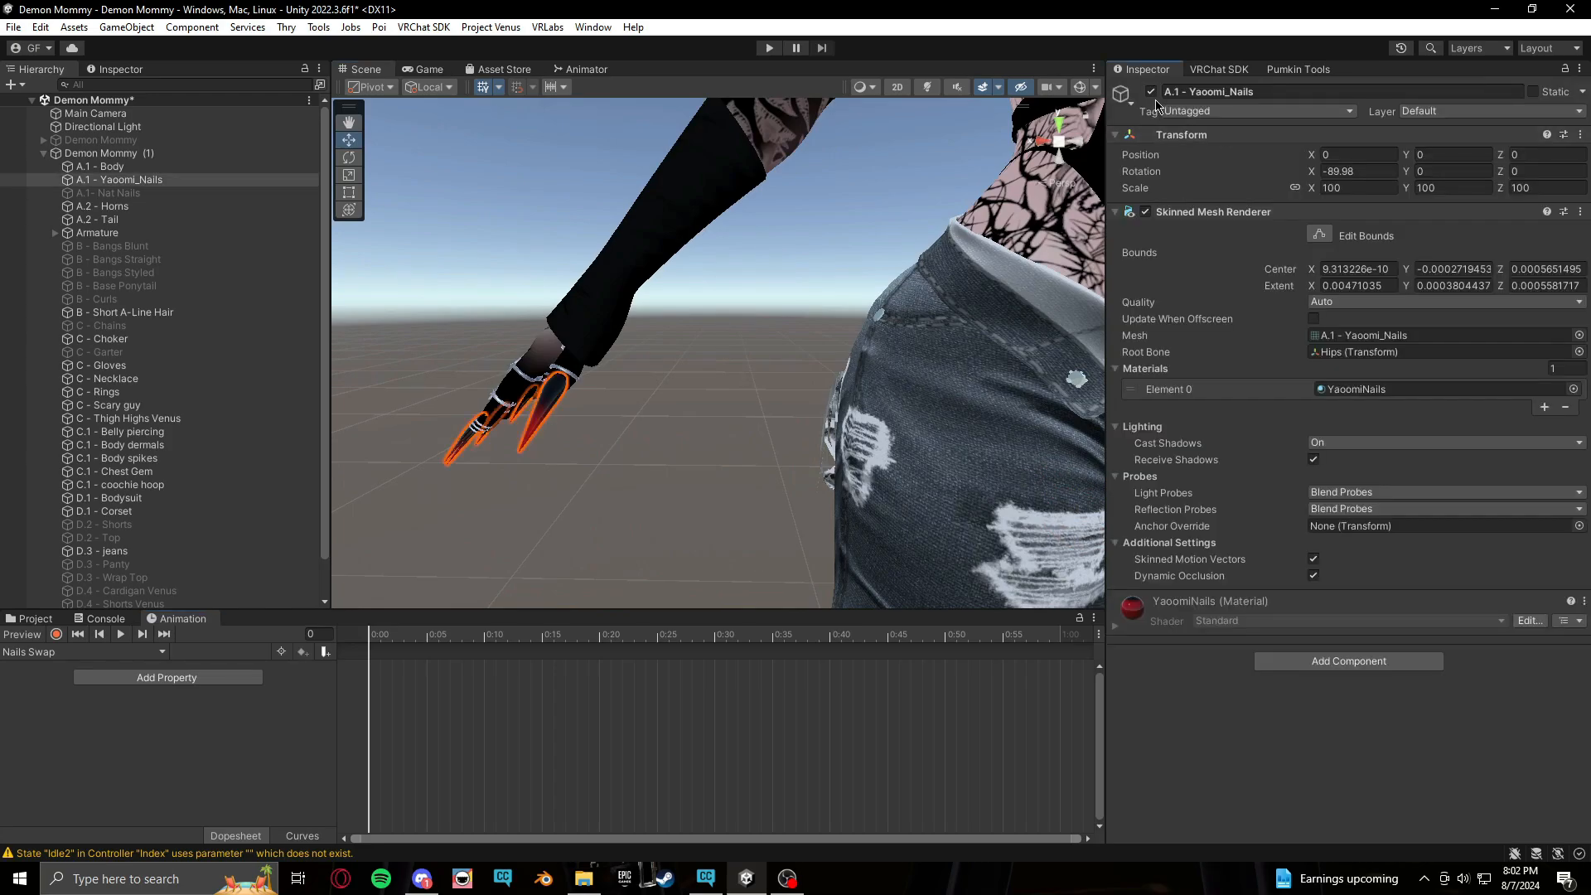
{"action": "left_click", "coordinate": [1151, 91]}
{"action": "left_click", "coordinate": [107, 192]}
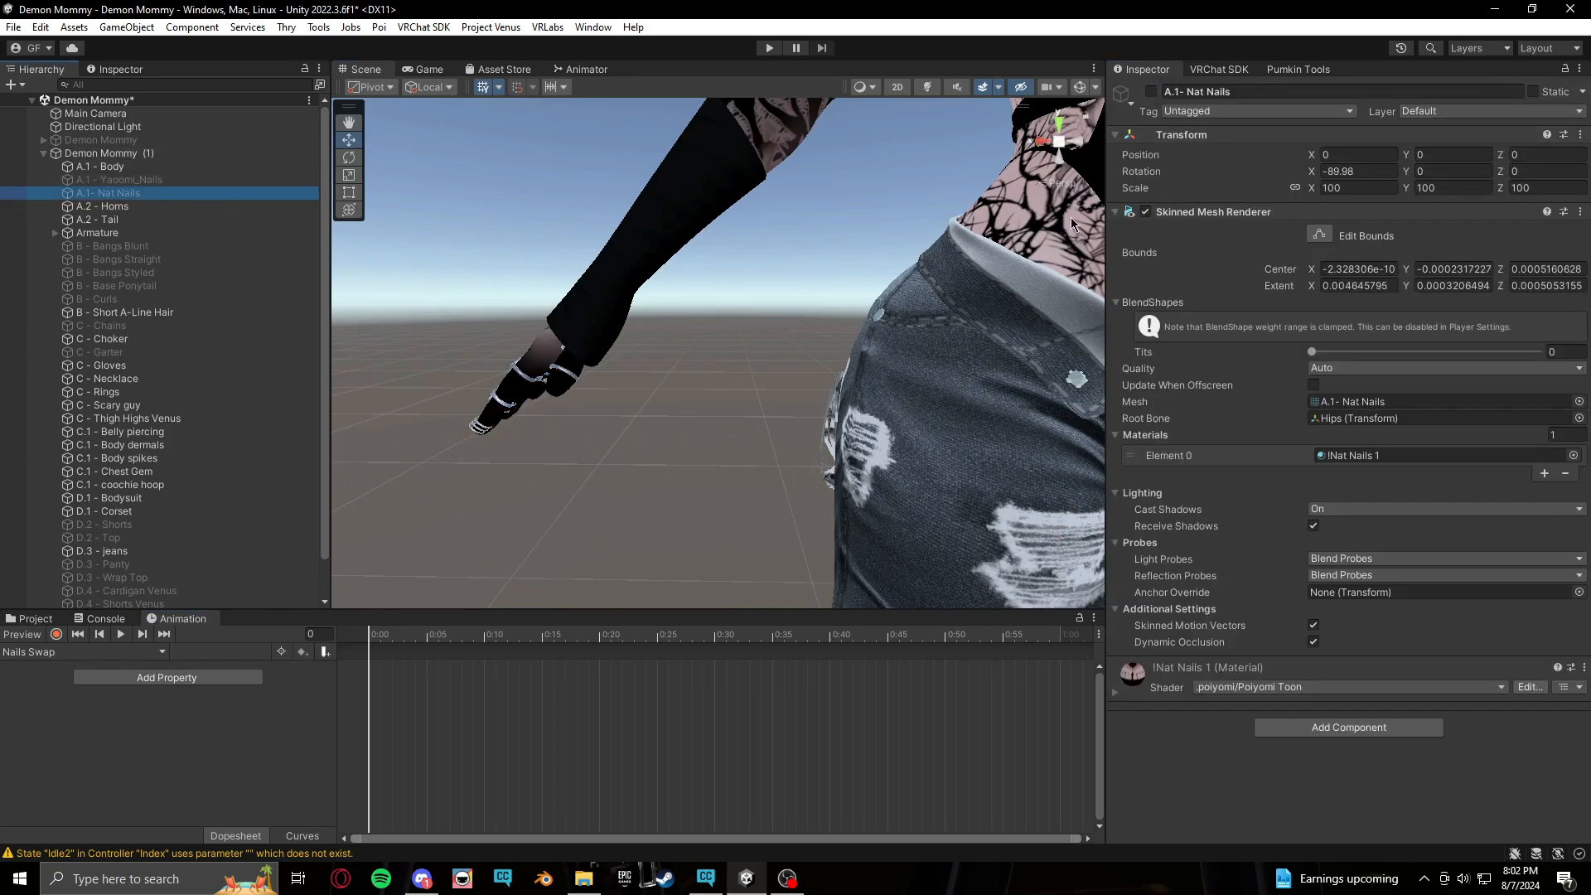
{"action": "left_click", "coordinate": [1152, 92]}
Examine the Nat Nails on the avatar's hand from several angles in the scene view
{"action": "middle_click_drag", "start_coordinate": [670, 429], "coordinate": [688, 459]}
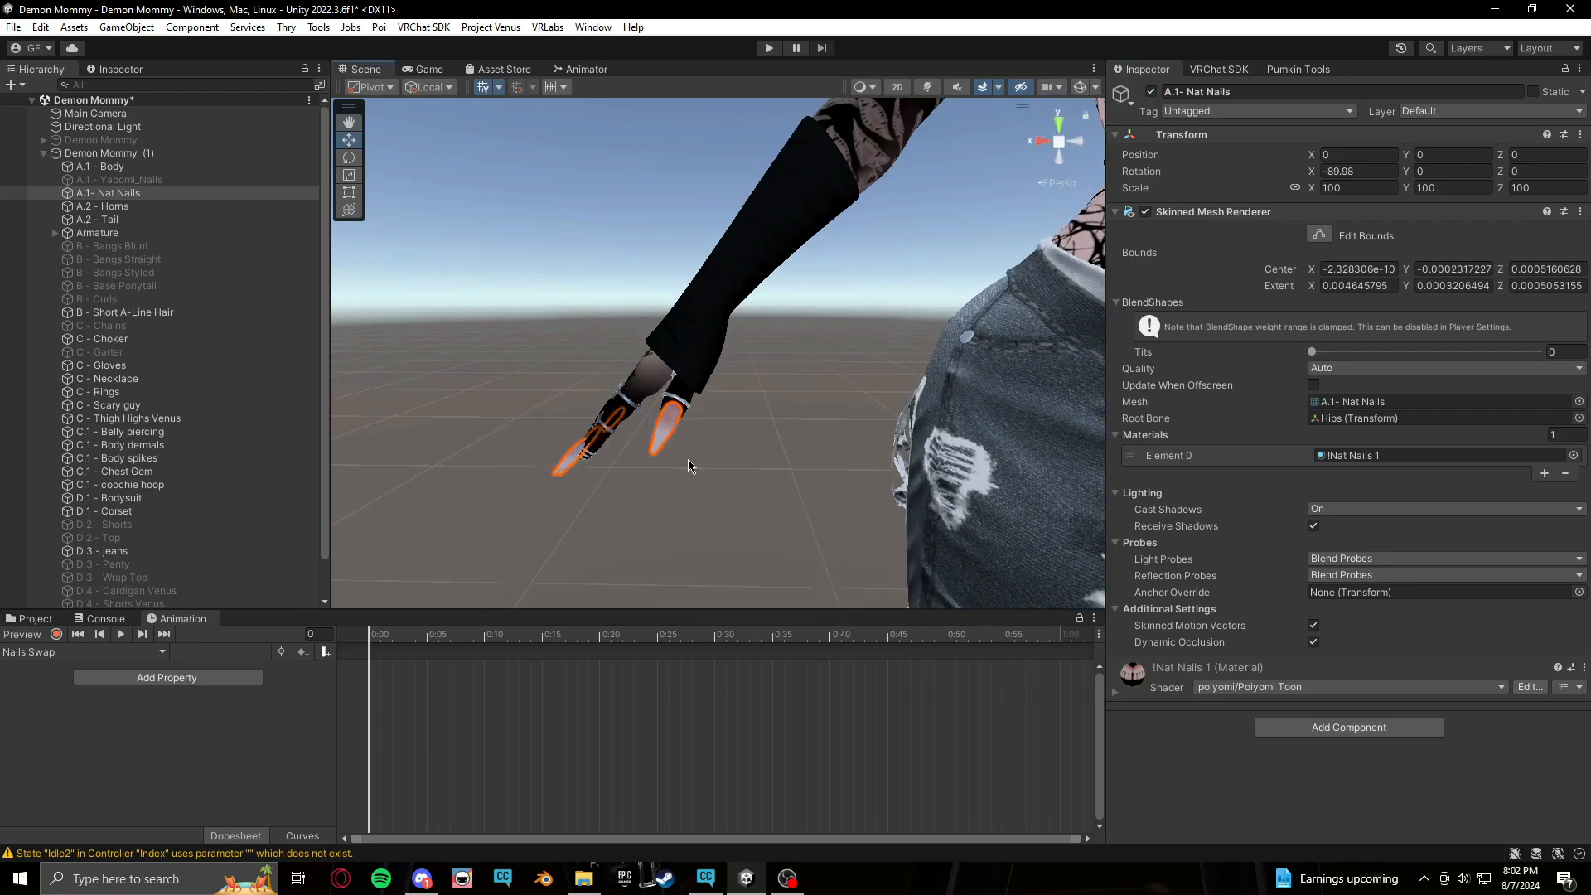
{"action": "left_click", "coordinate": [688, 459]}
{"action": "right_click_drag", "start_coordinate": [614, 530], "coordinate": [643, 523]}
{"action": "mouse_move", "coordinate": [622, 529]}
{"action": "middle_mouse_down"}
{"action": "mouse_move", "coordinate": [645, 538]}
{"action": "mouse_move", "coordinate": [621, 531]}
{"action": "middle_mouse_up"}
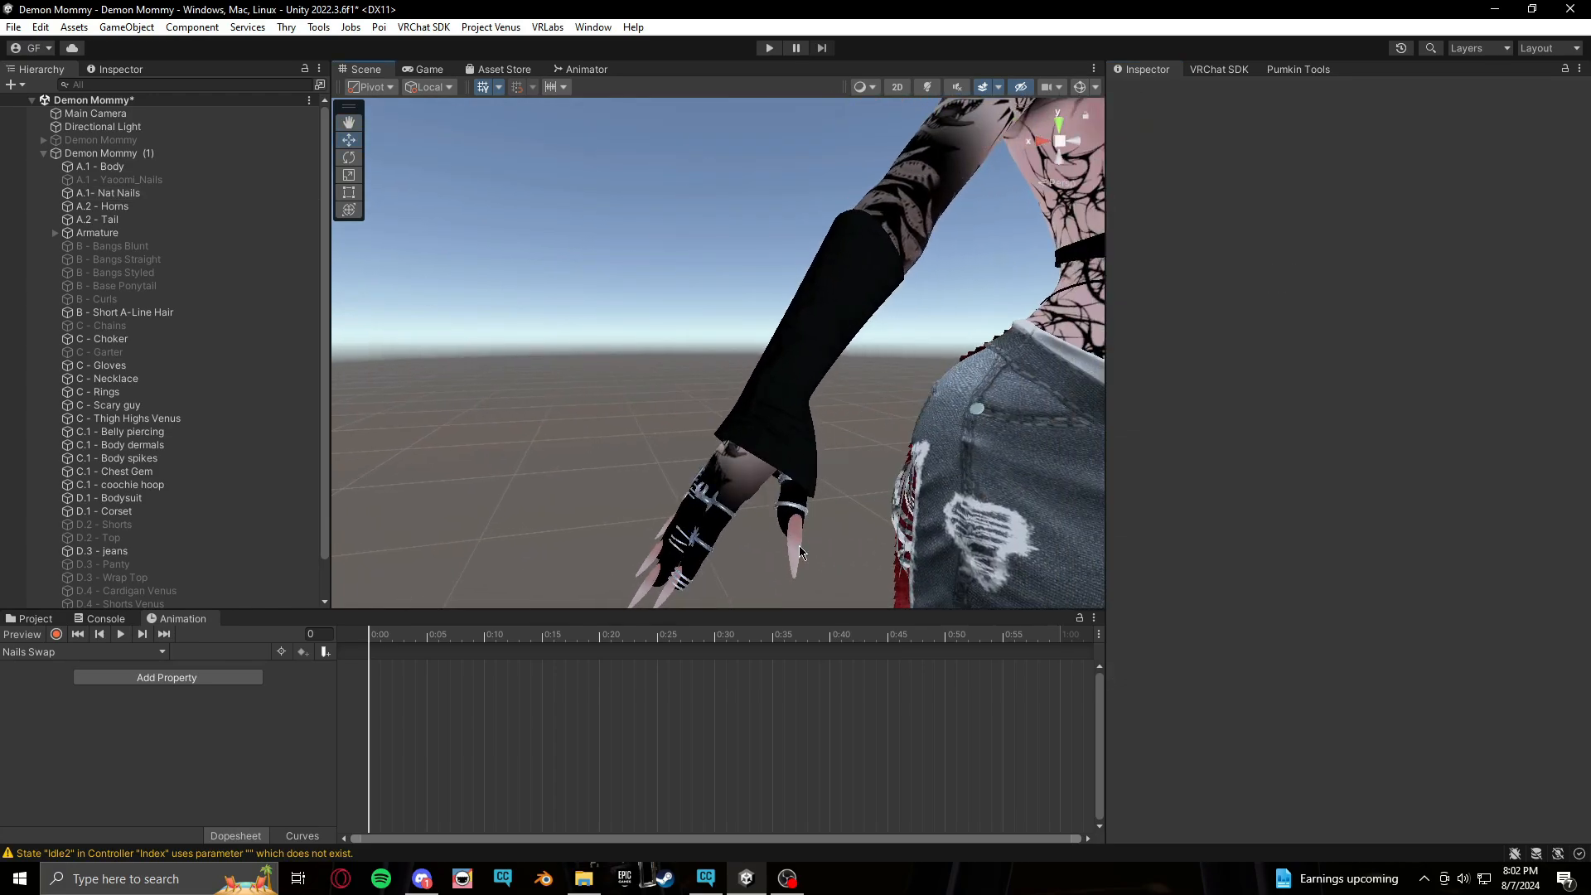
{"action": "left_click", "coordinate": [799, 551]}
{"action": "key", "text": "h"}
{"action": "middle_click_drag", "start_coordinate": [799, 549], "coordinate": [703, 519]}
{"action": "scroll", "coordinate": [781, 527], "scroll_direction": "up", "scroll_amount": 1}
{"action": "scroll", "coordinate": [686, 522], "scroll_direction": "up", "scroll_amount": 2}
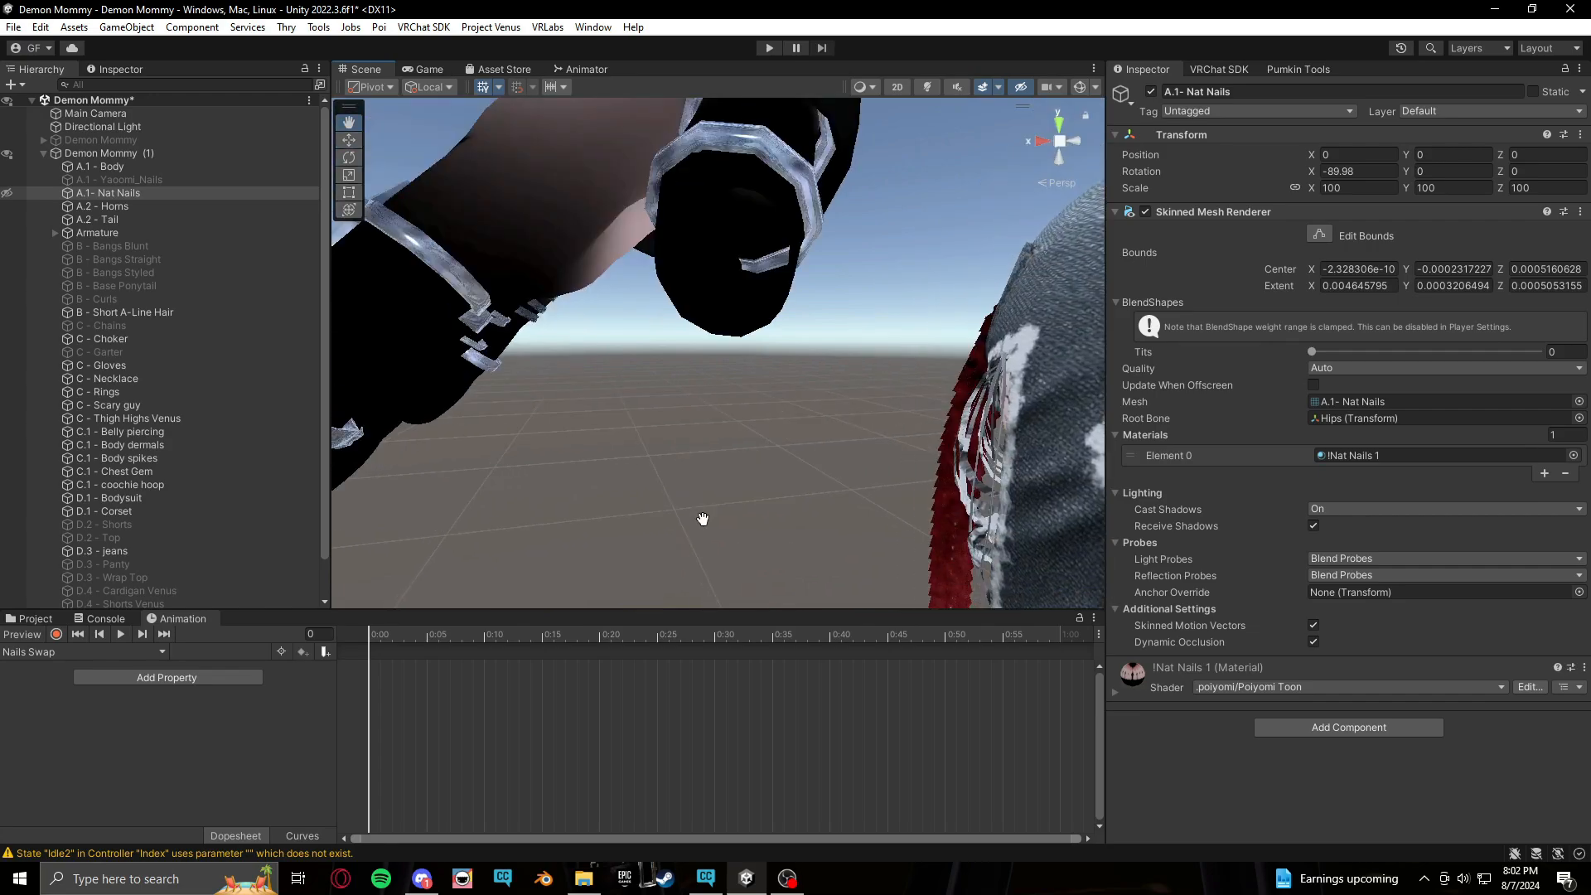
{"action": "scroll", "coordinate": [703, 522], "scroll_direction": "down", "scroll_amount": 2}
{"action": "key", "text": "h"}
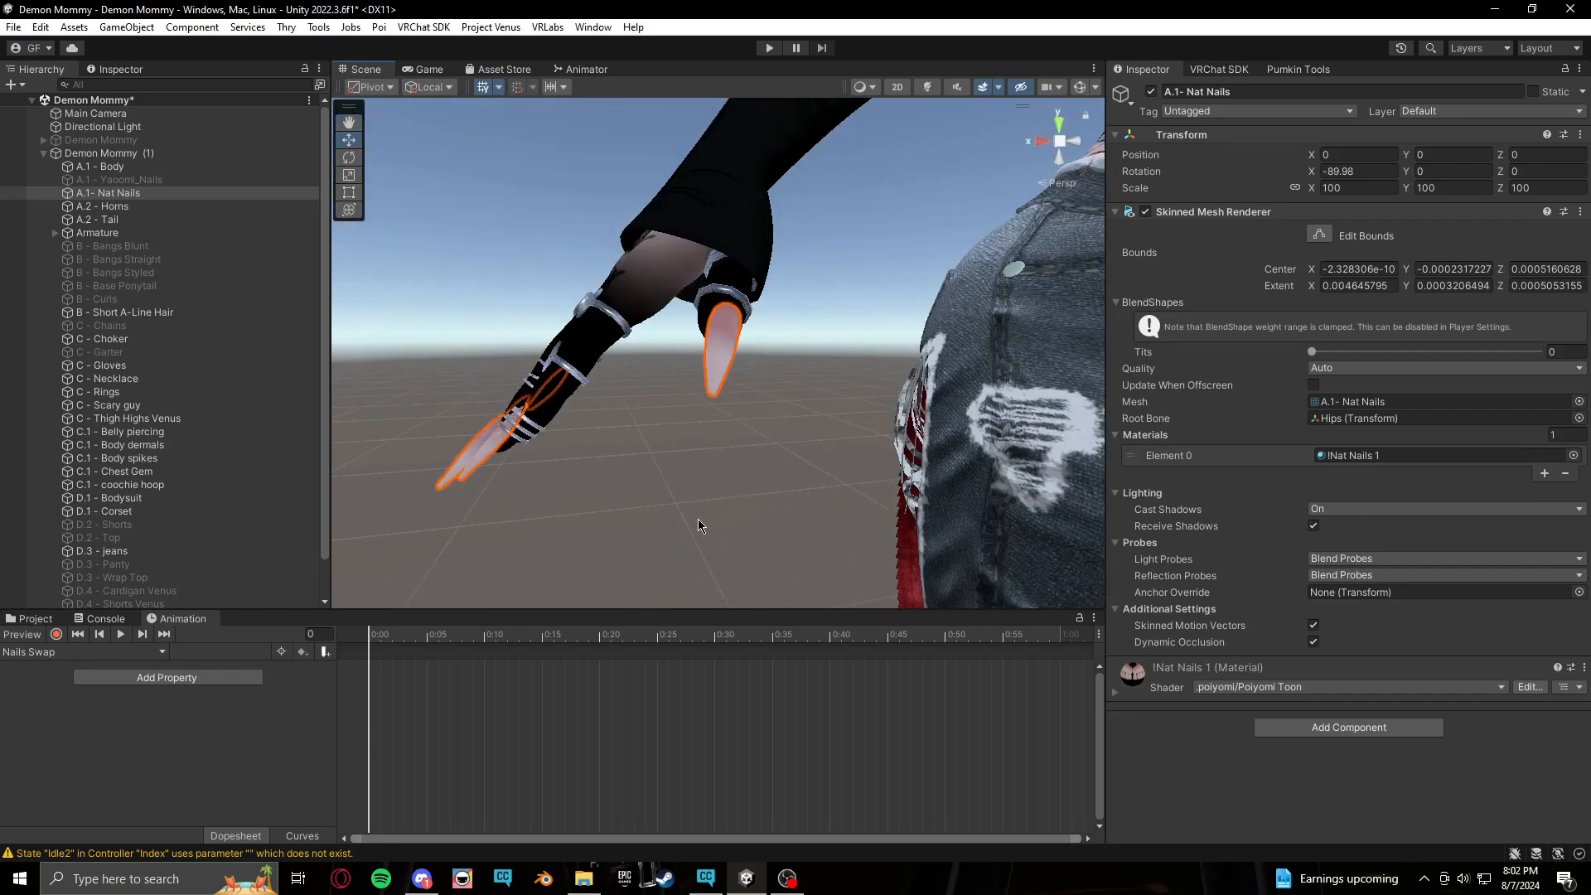
{"action": "middle_click_drag", "start_coordinate": [708, 516], "coordinate": [740, 437]}
{"action": "left_click_drag", "start_coordinate": [739, 437], "coordinate": [765, 374], "text": "alt"}
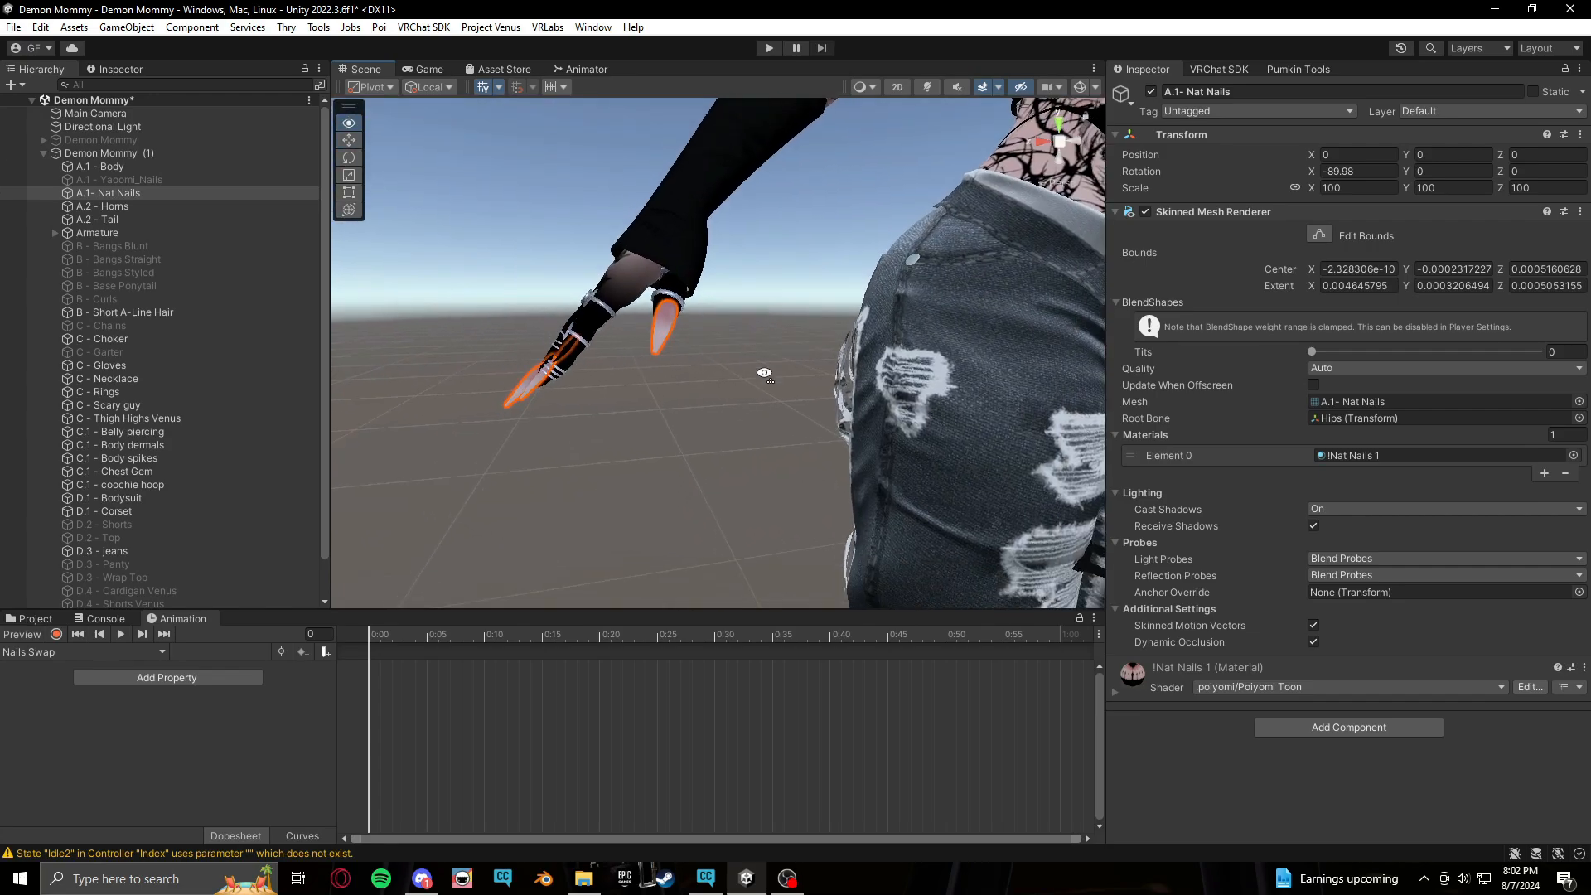
{"action": "middle_click_drag", "start_coordinate": [737, 436], "coordinate": [789, 479]}
{"action": "scroll", "coordinate": [799, 473], "scroll_direction": "down", "scroll_amount": 3}
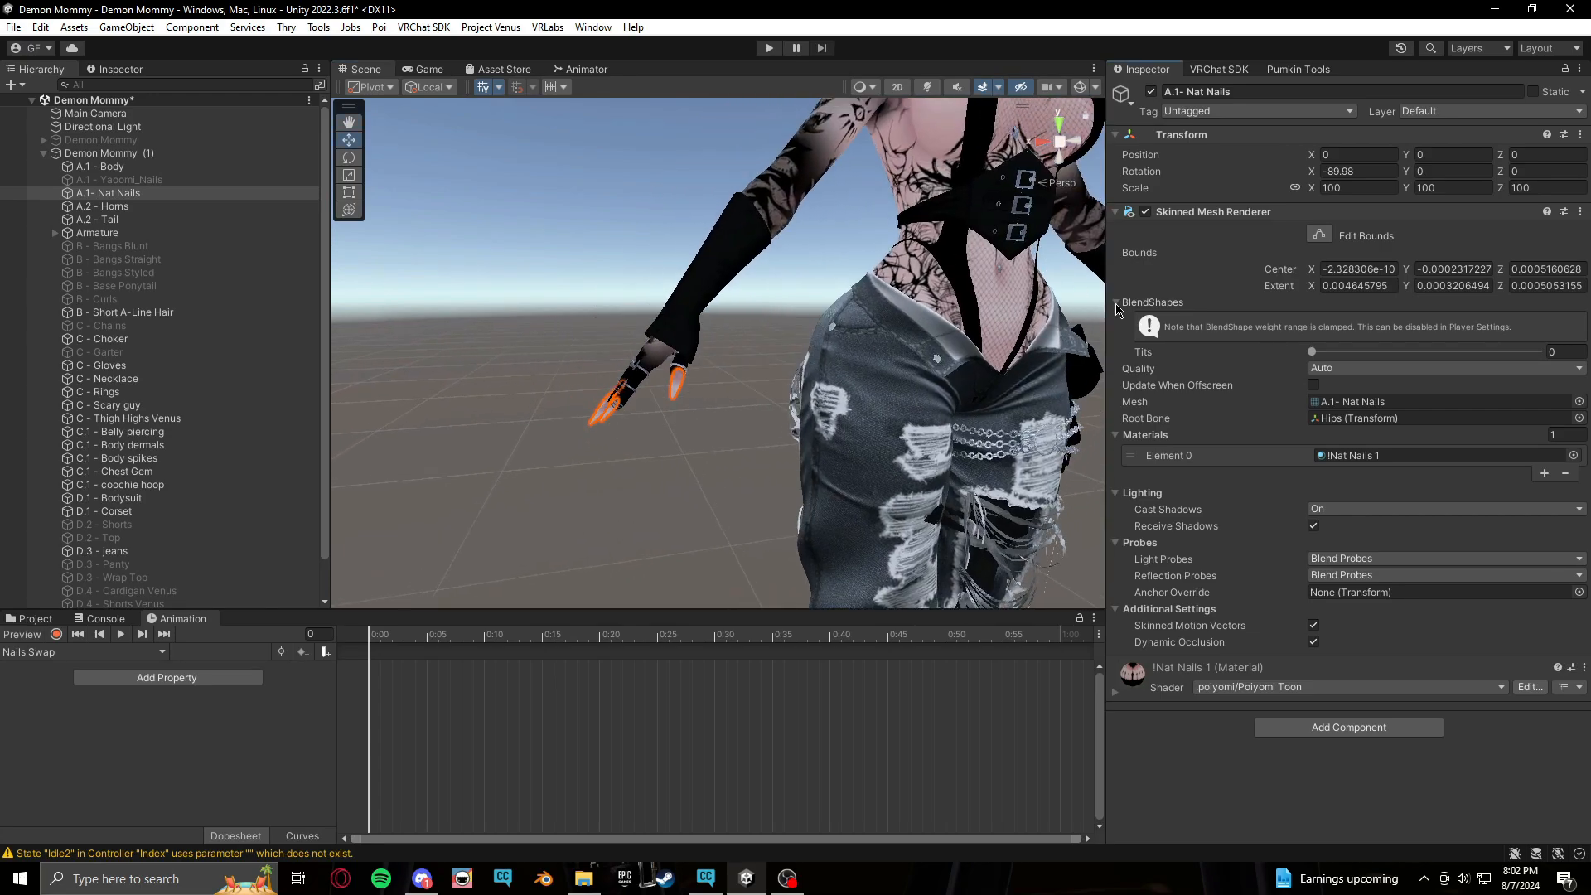
{"action": "left_click_drag", "start_coordinate": [835, 374], "coordinate": [839, 380], "text": "alt"}
{"action": "left_click", "coordinate": [701, 526]}
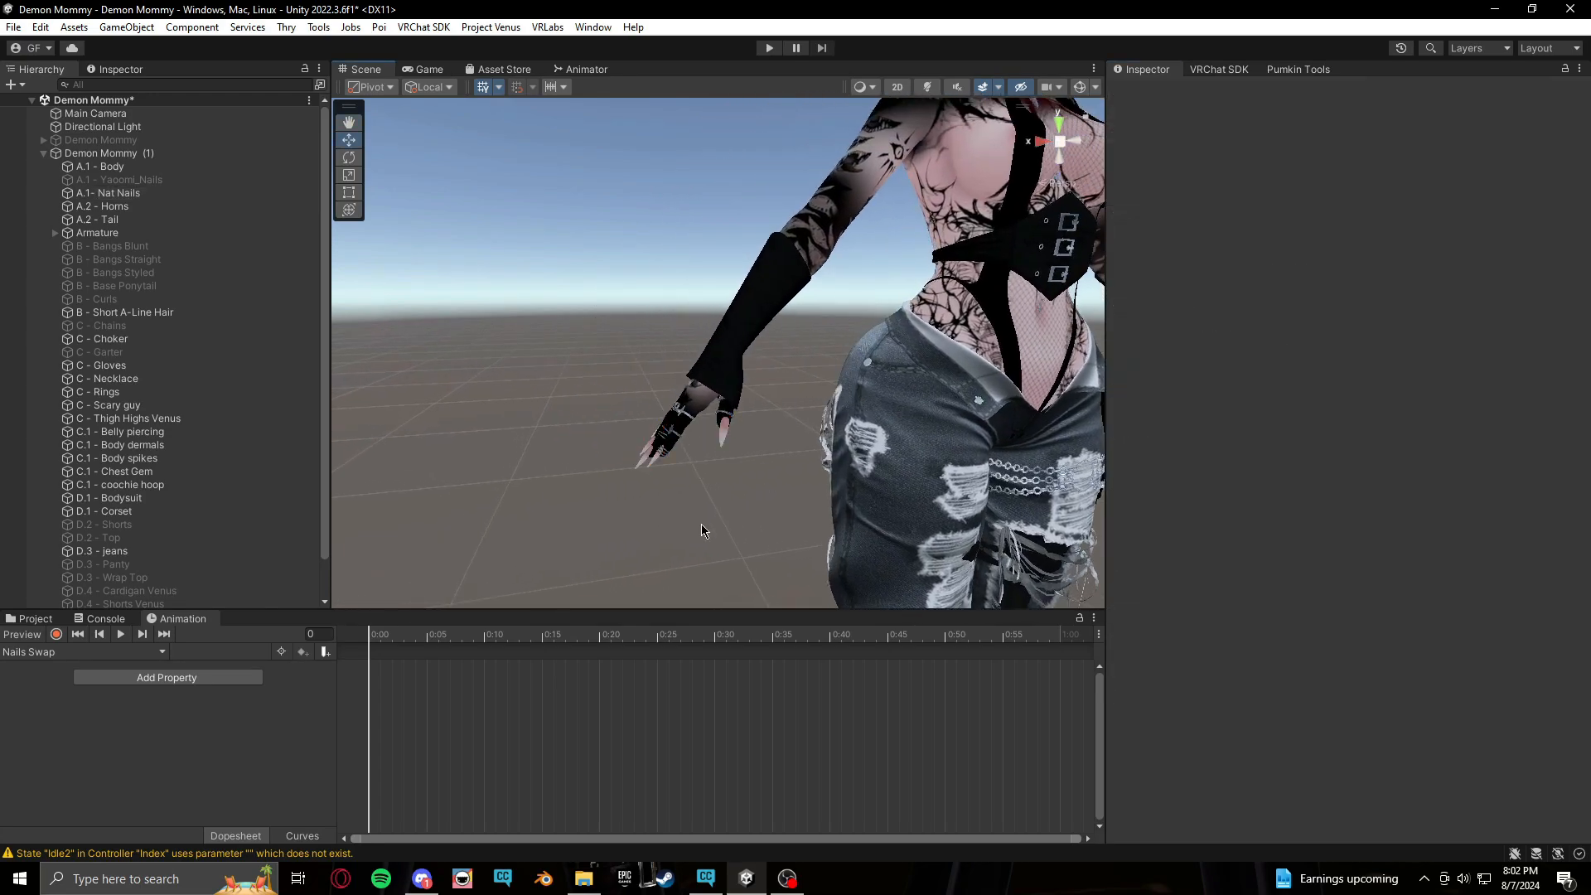
{"action": "left_click", "coordinate": [723, 431]}
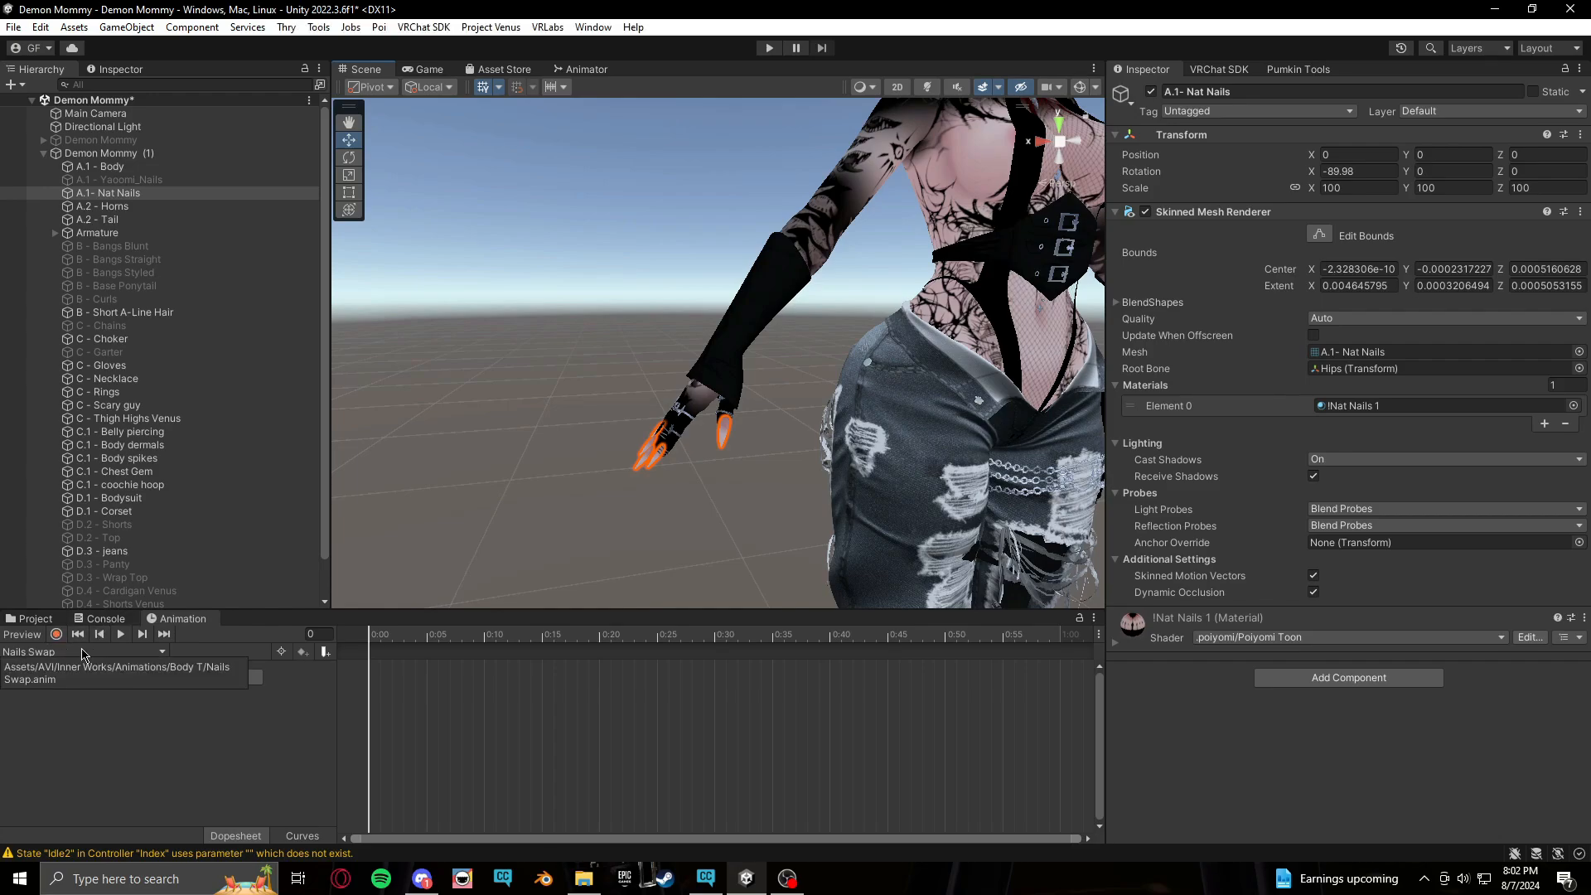
Rename the Nails Swap clip in the Body T folder to Nail Swap Nat ON
{"action": "left_click", "coordinate": [33, 619]}
{"action": "left_click", "coordinate": [91, 758]}
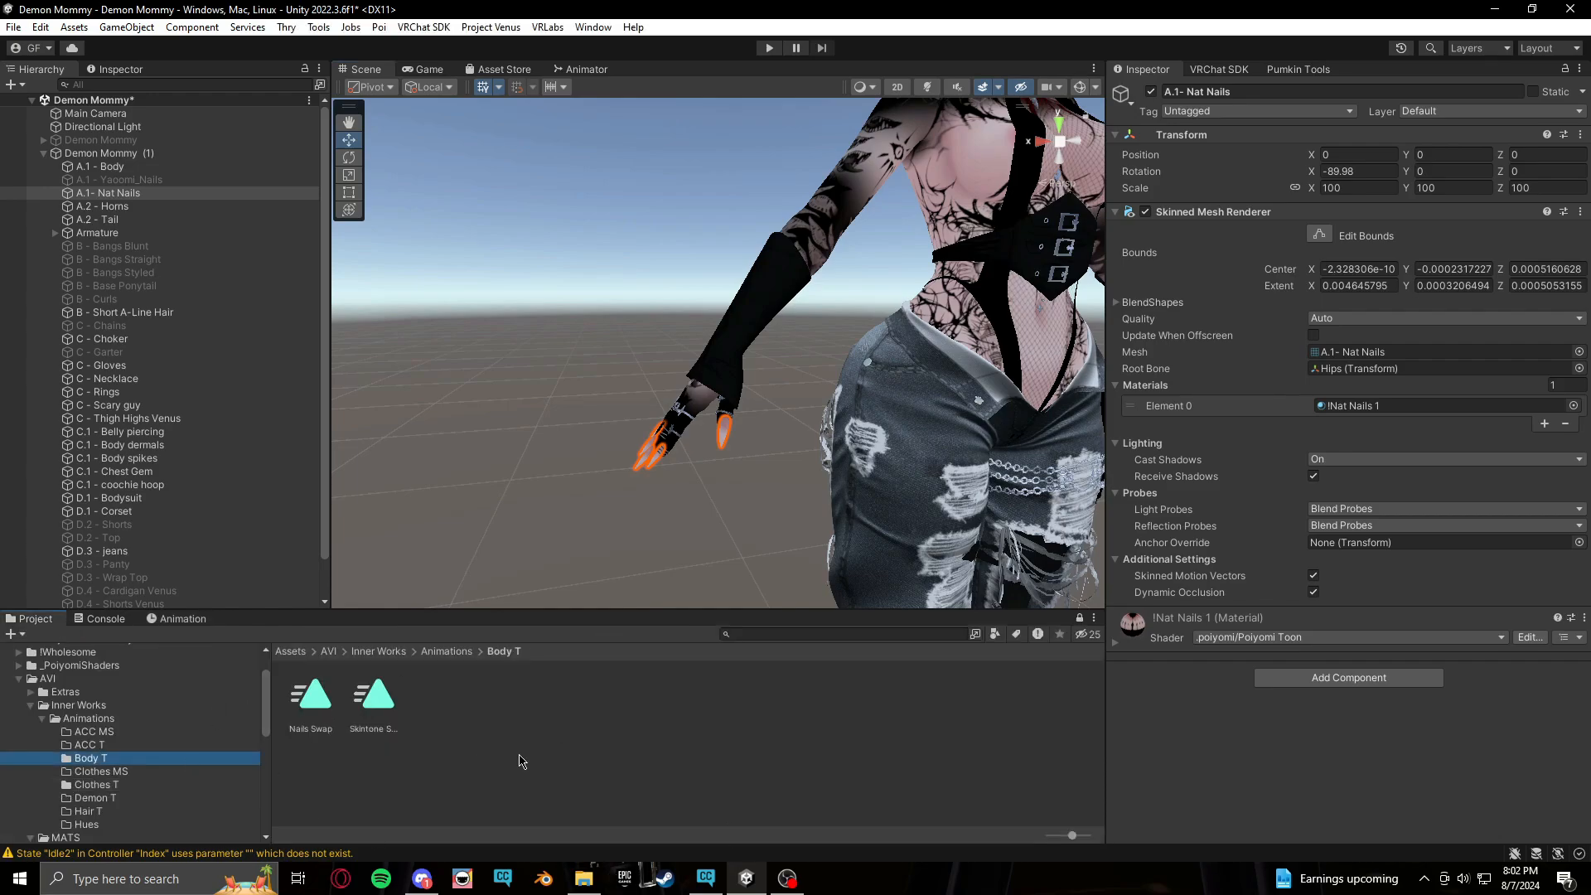
{"action": "right_click", "coordinate": [312, 715]}
{"action": "left_click", "coordinate": [390, 274]}
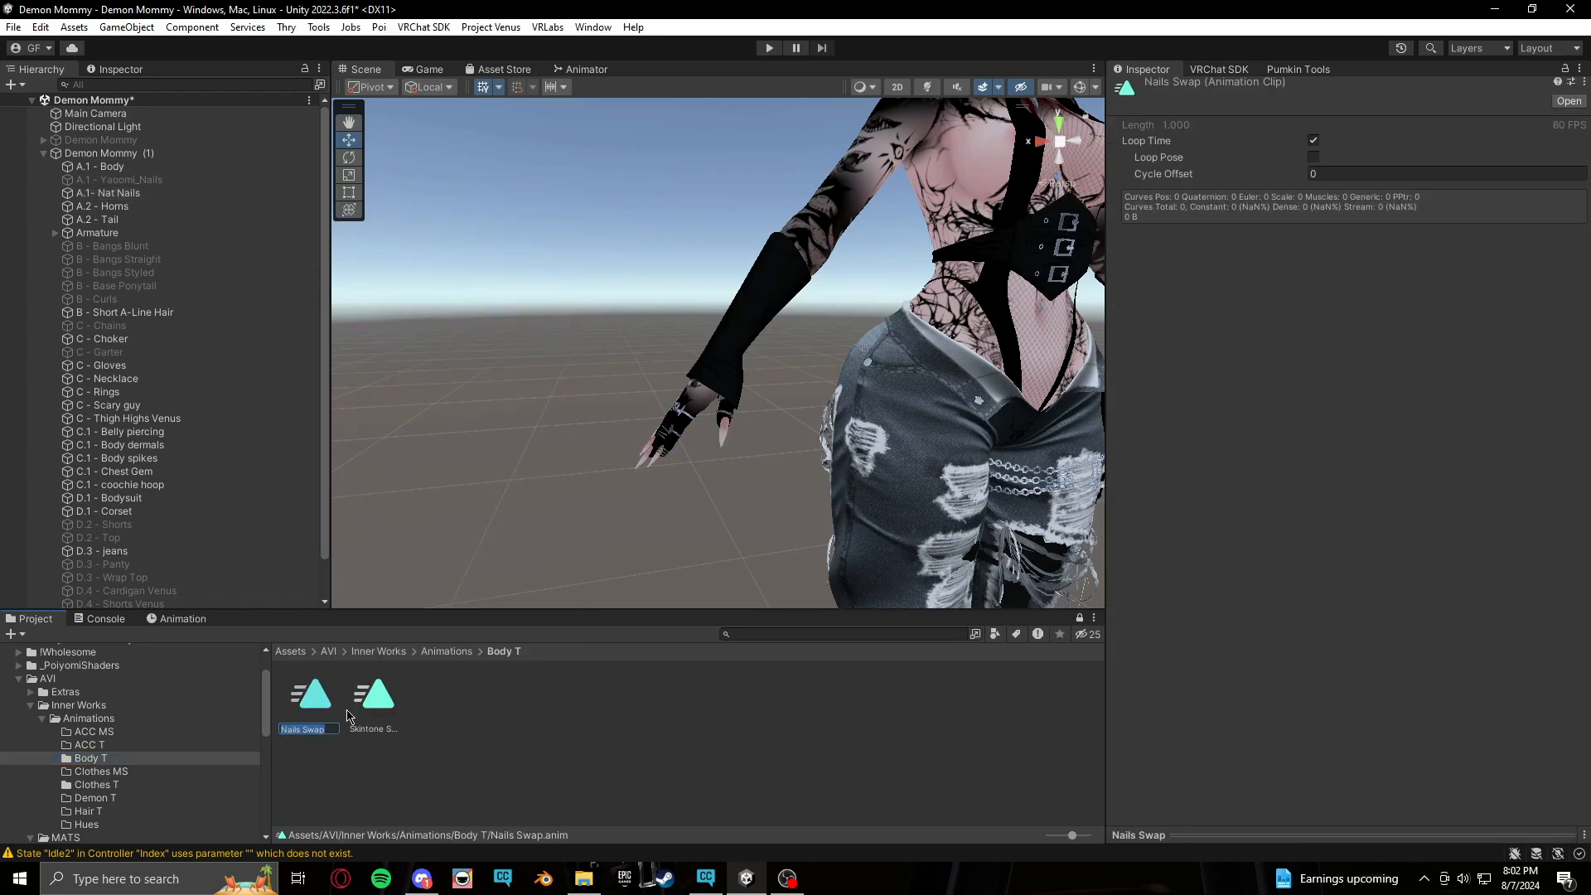
{"action": "key", "text": "BackSpace"}
{"action": "type", "text": "Nail Swap Nat ON"}
{"action": "key", "text": "Return"}
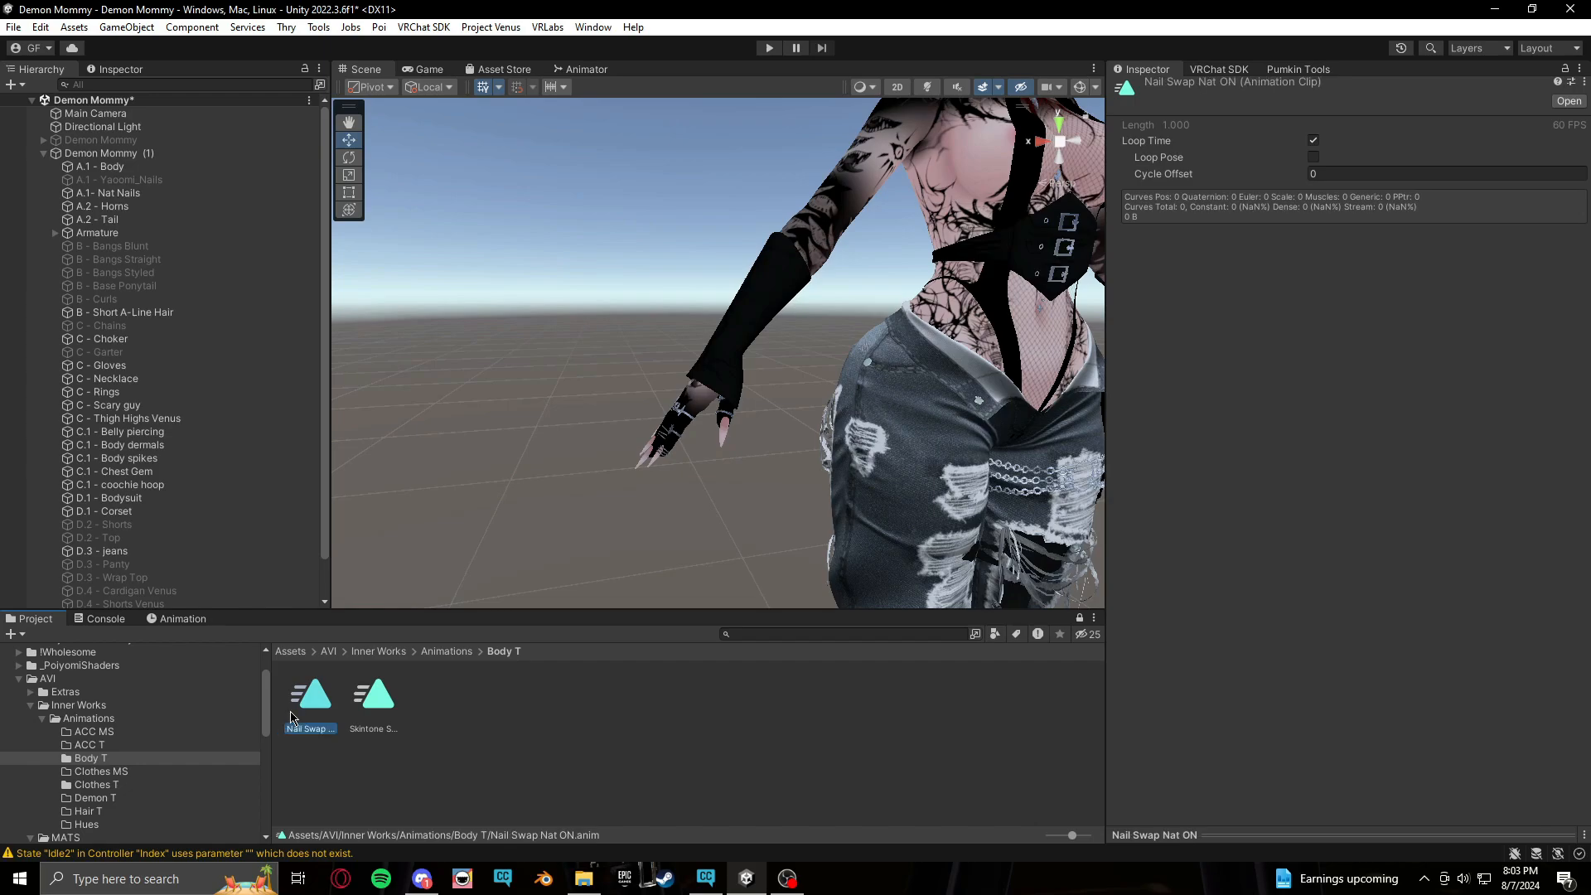
With Demon Mommy (1) selected for animation, restore the defaults by showing Yaoomi_Nails and hiding Nat Nails
{"action": "left_click", "coordinate": [178, 619]}
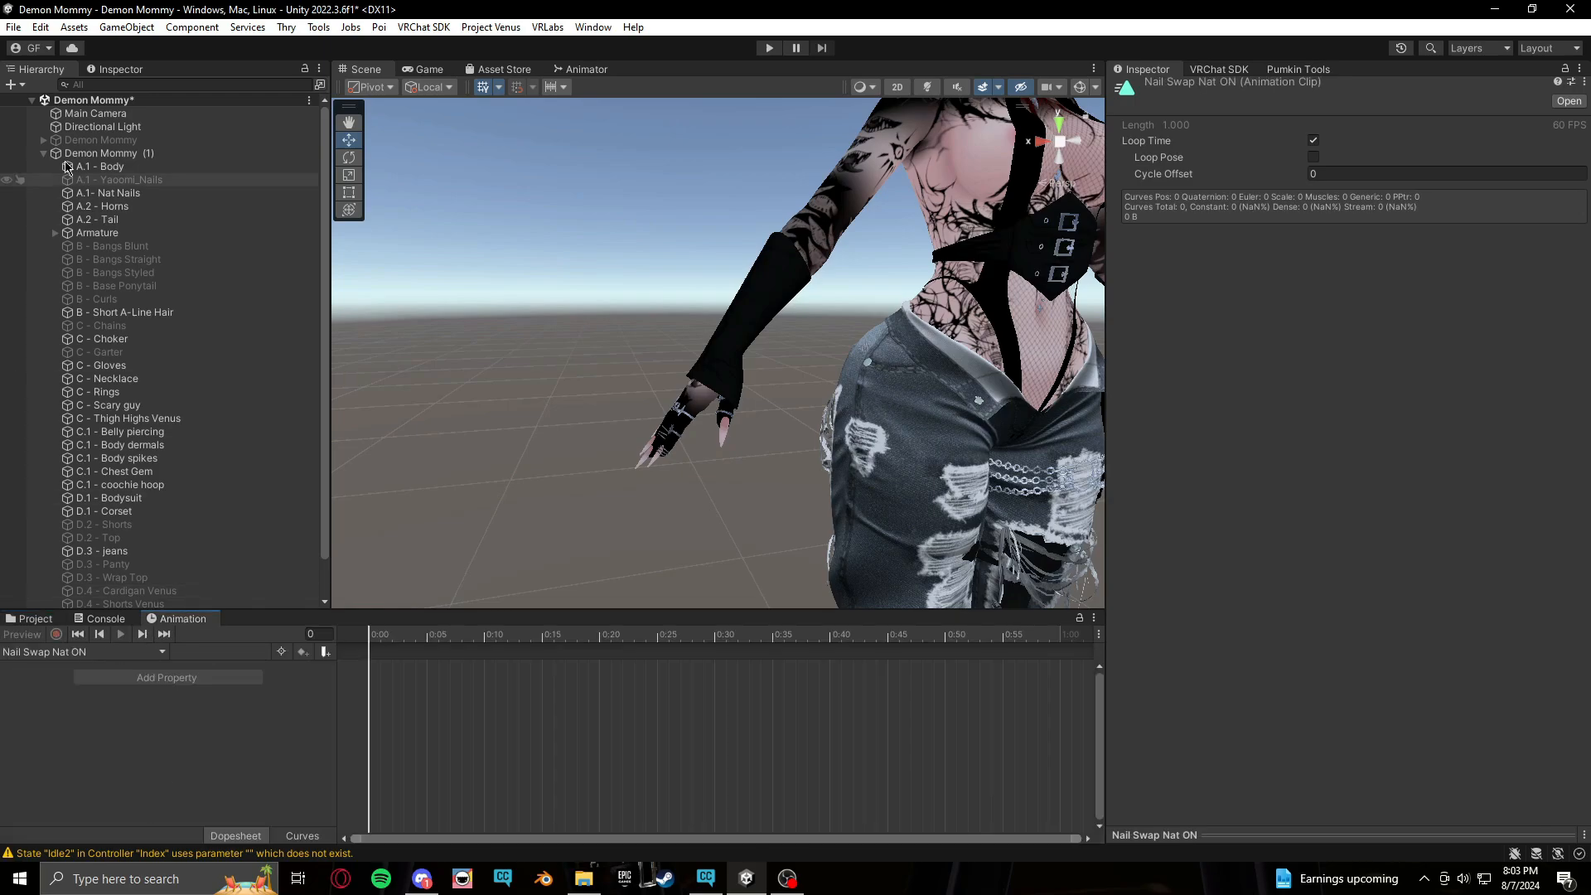
{"action": "left_click", "coordinate": [118, 155]}
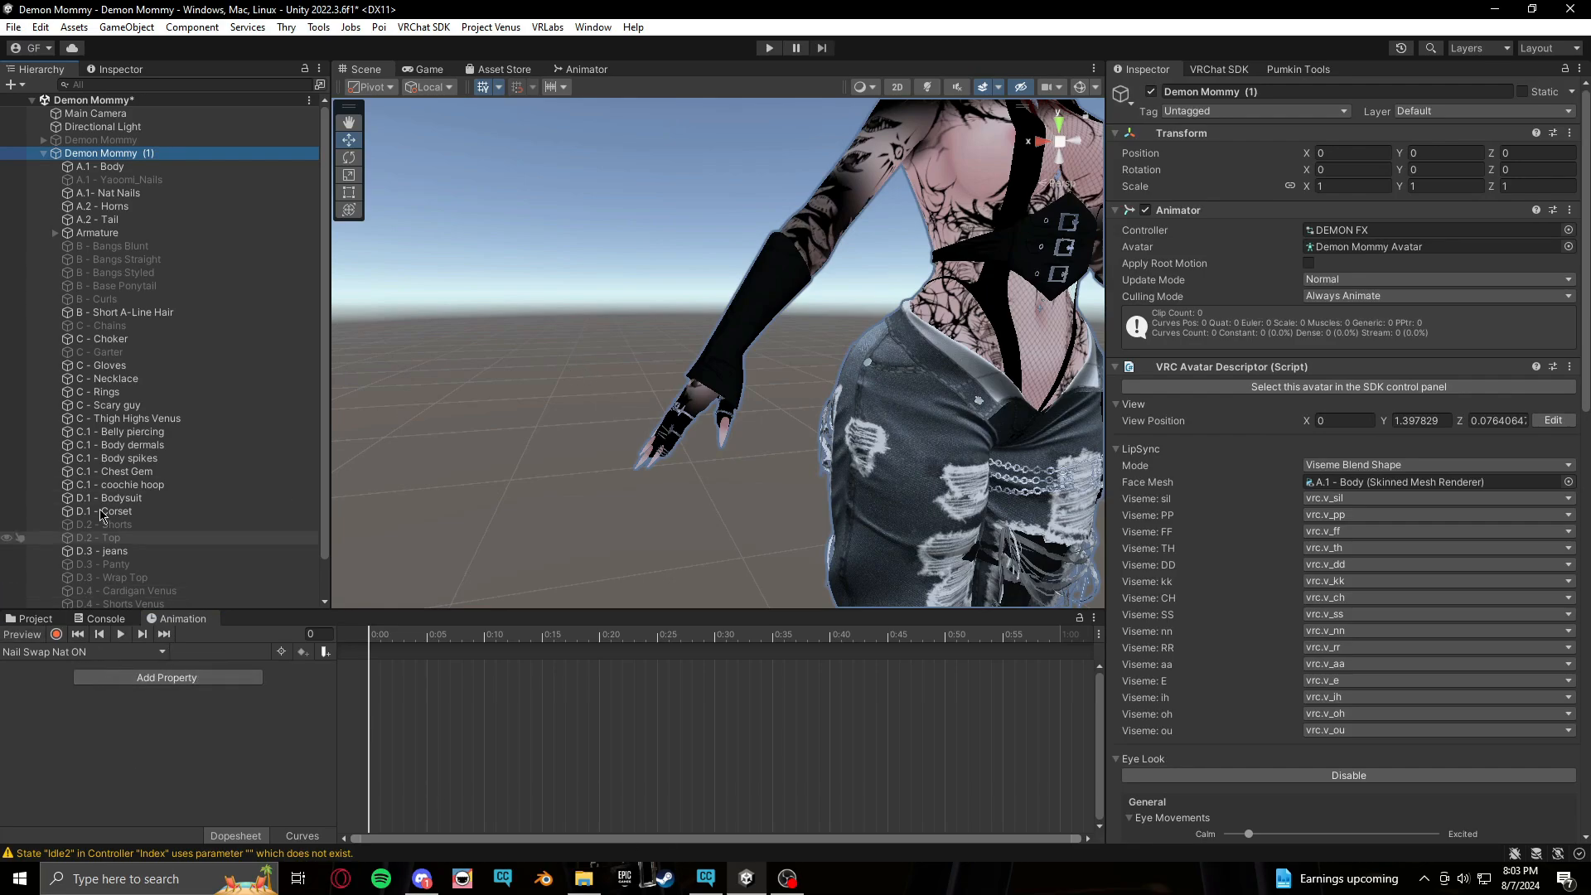
{"action": "middle_click_drag", "start_coordinate": [930, 466], "coordinate": [844, 419]}
{"action": "left_click", "coordinate": [56, 635]}
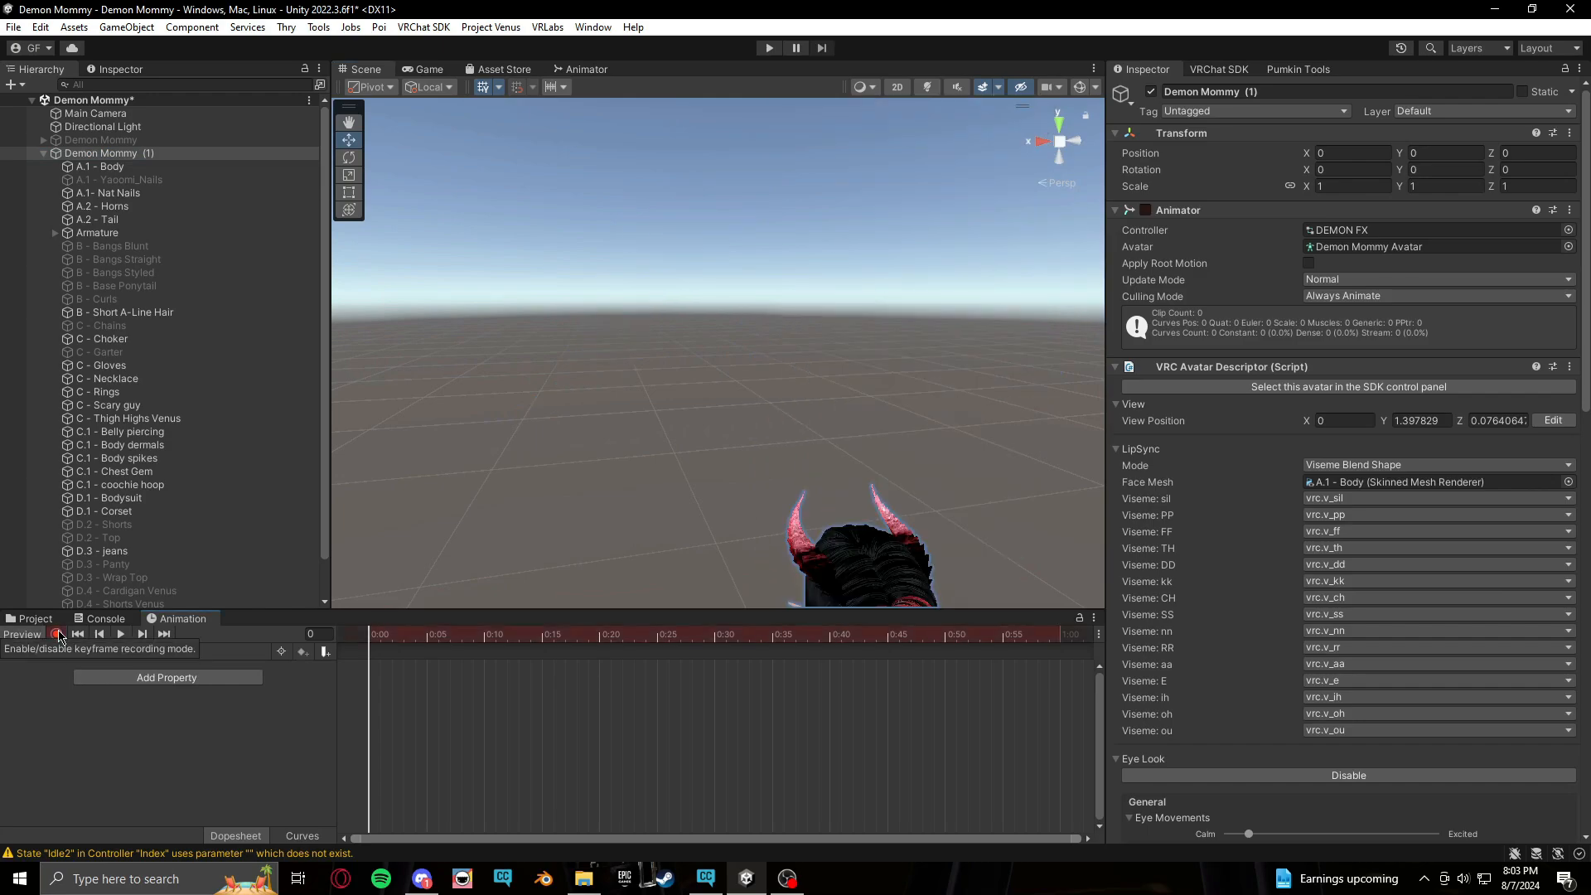
{"action": "middle_click_drag", "start_coordinate": [690, 515], "coordinate": [619, 403]}
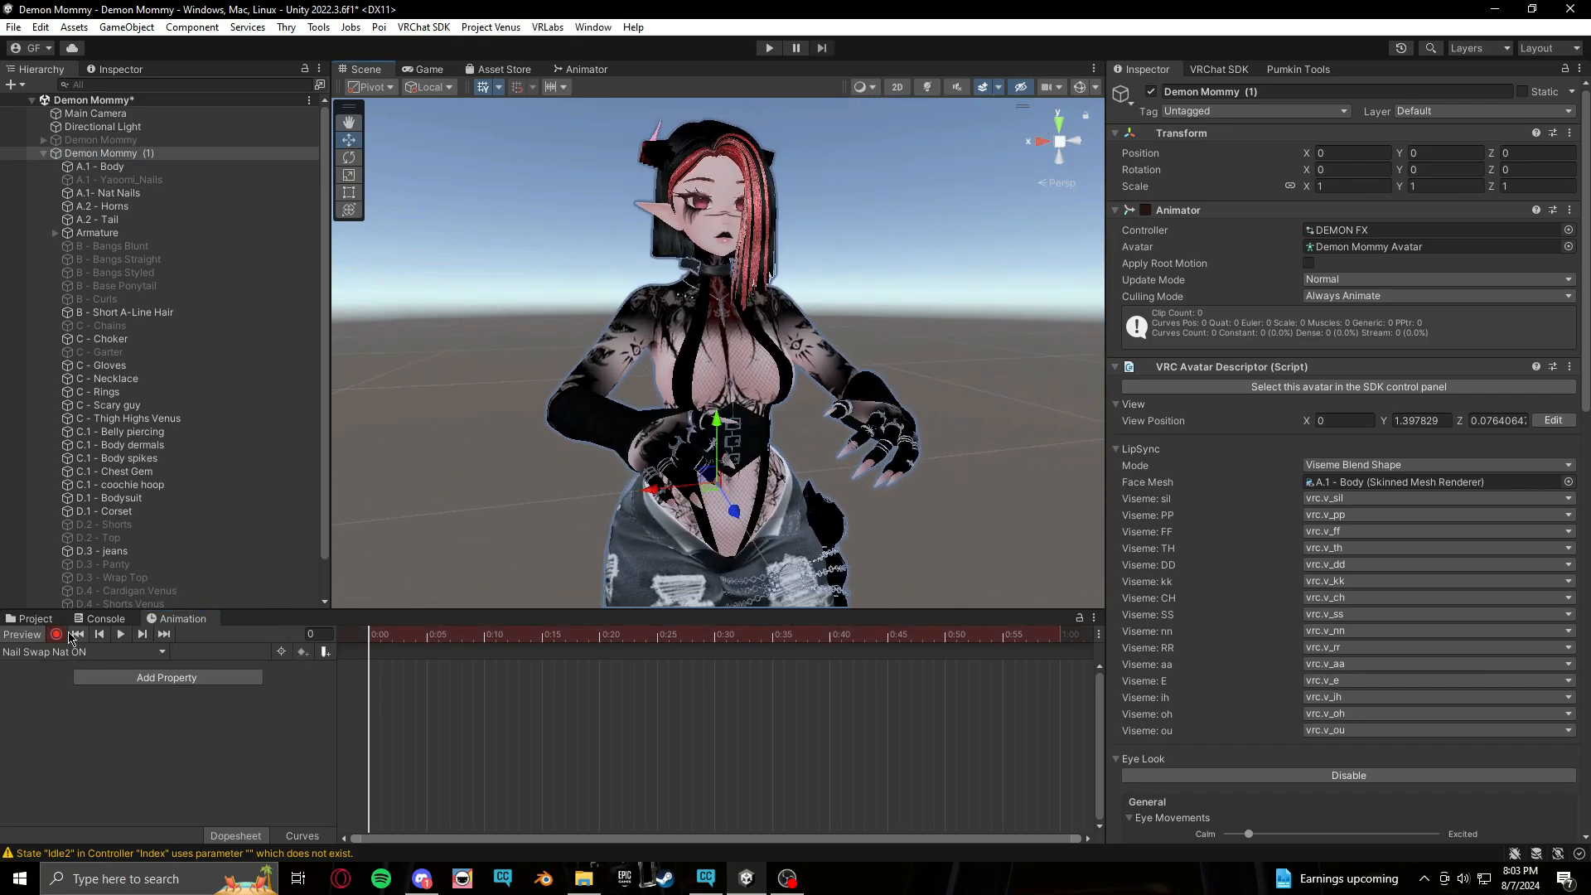
{"action": "left_click", "coordinate": [58, 635]}
{"action": "left_click", "coordinate": [173, 180]}
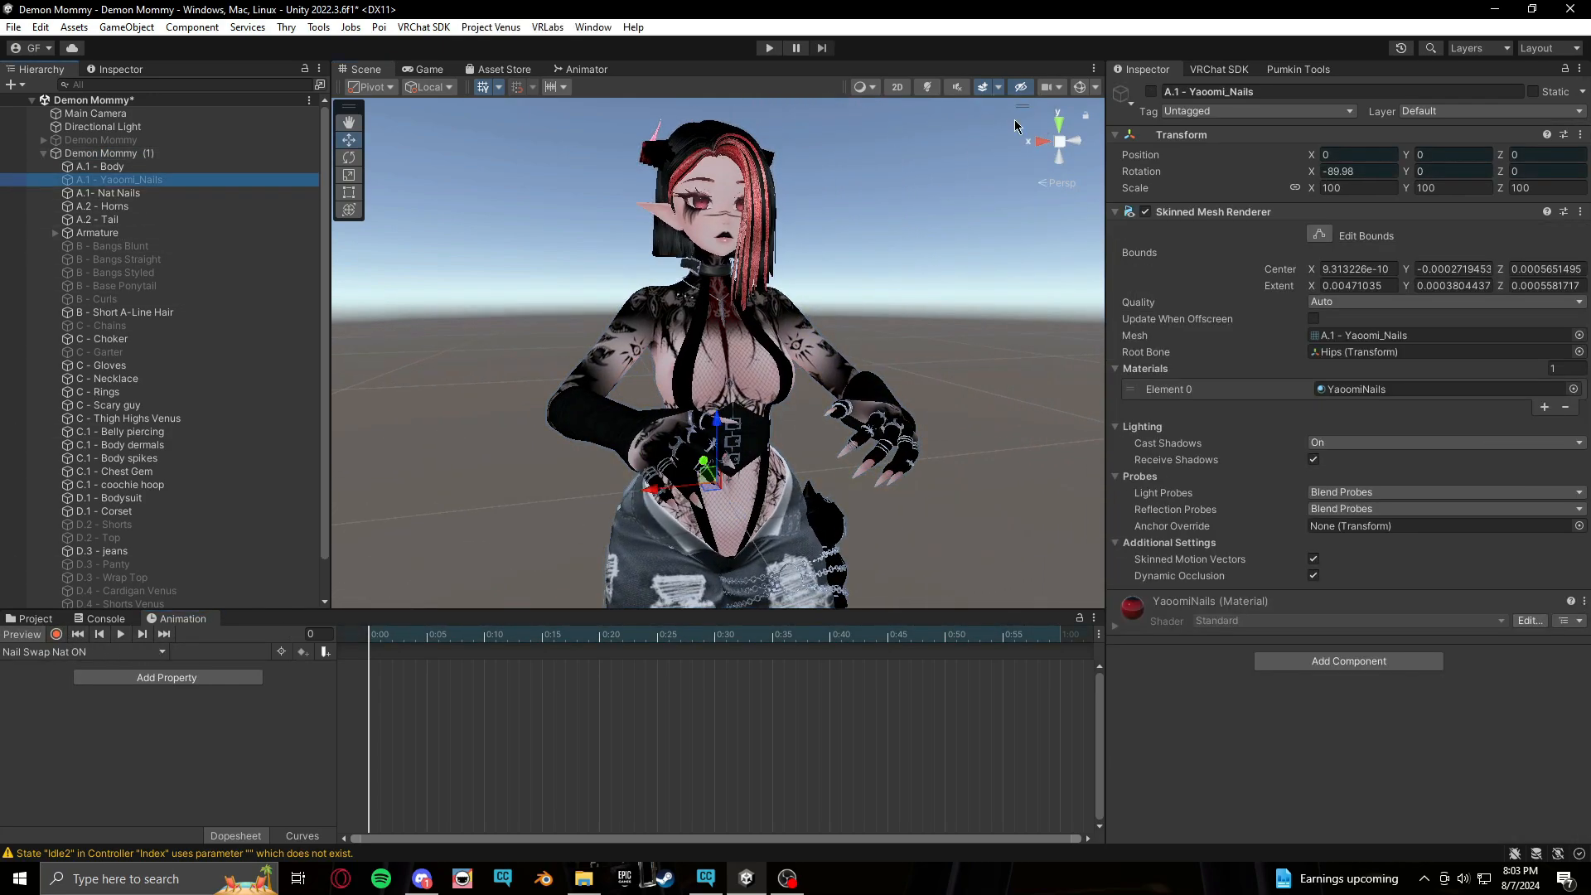
{"action": "left_click", "coordinate": [1153, 92]}
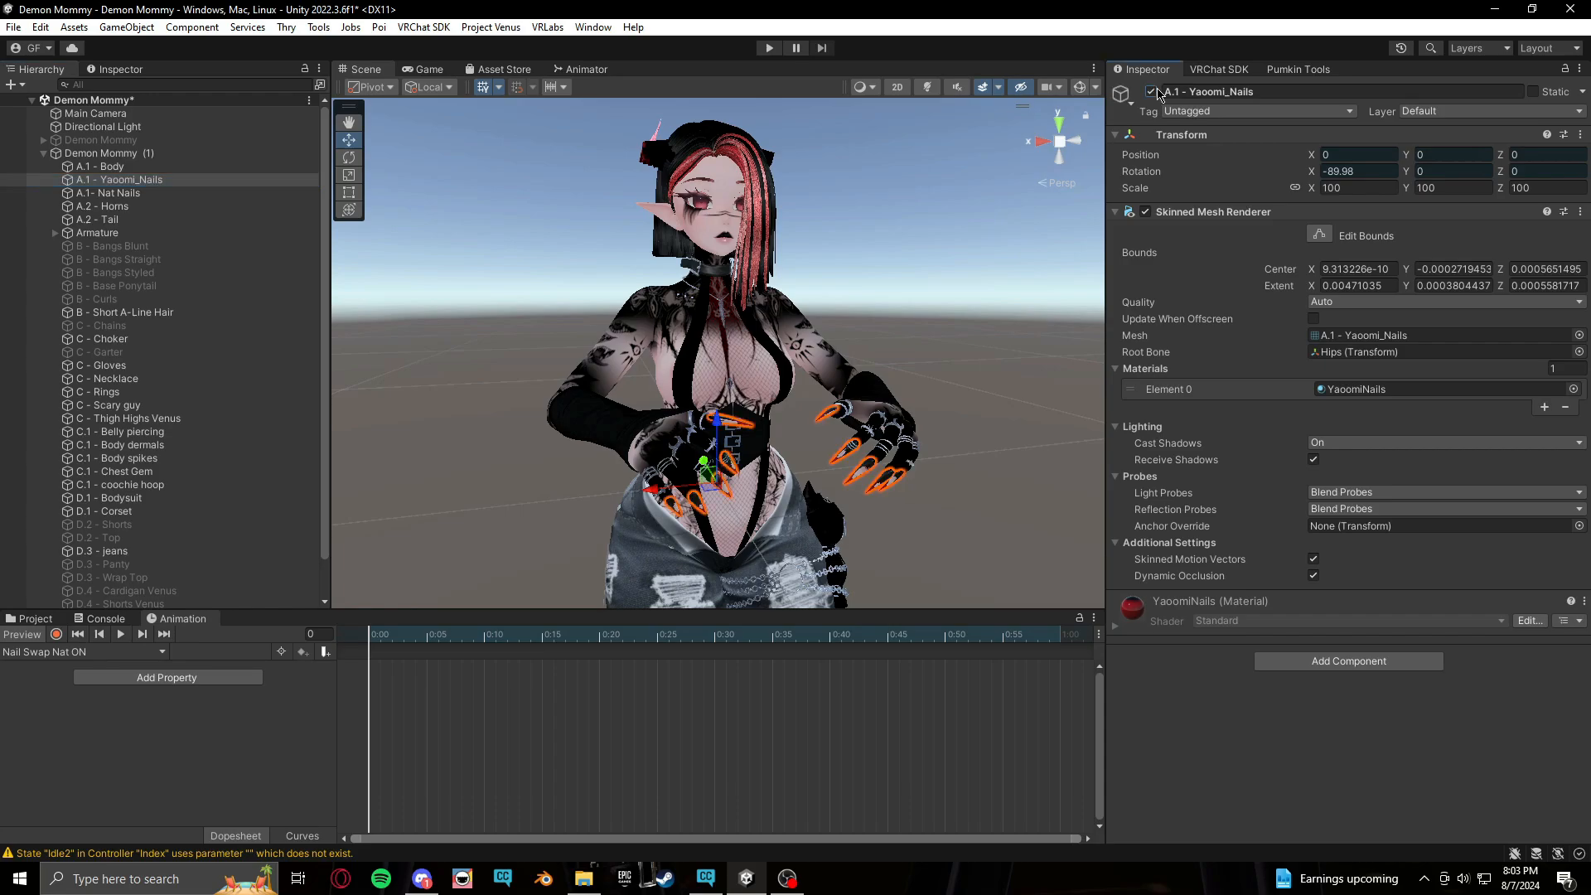
{"action": "left_click", "coordinate": [116, 193]}
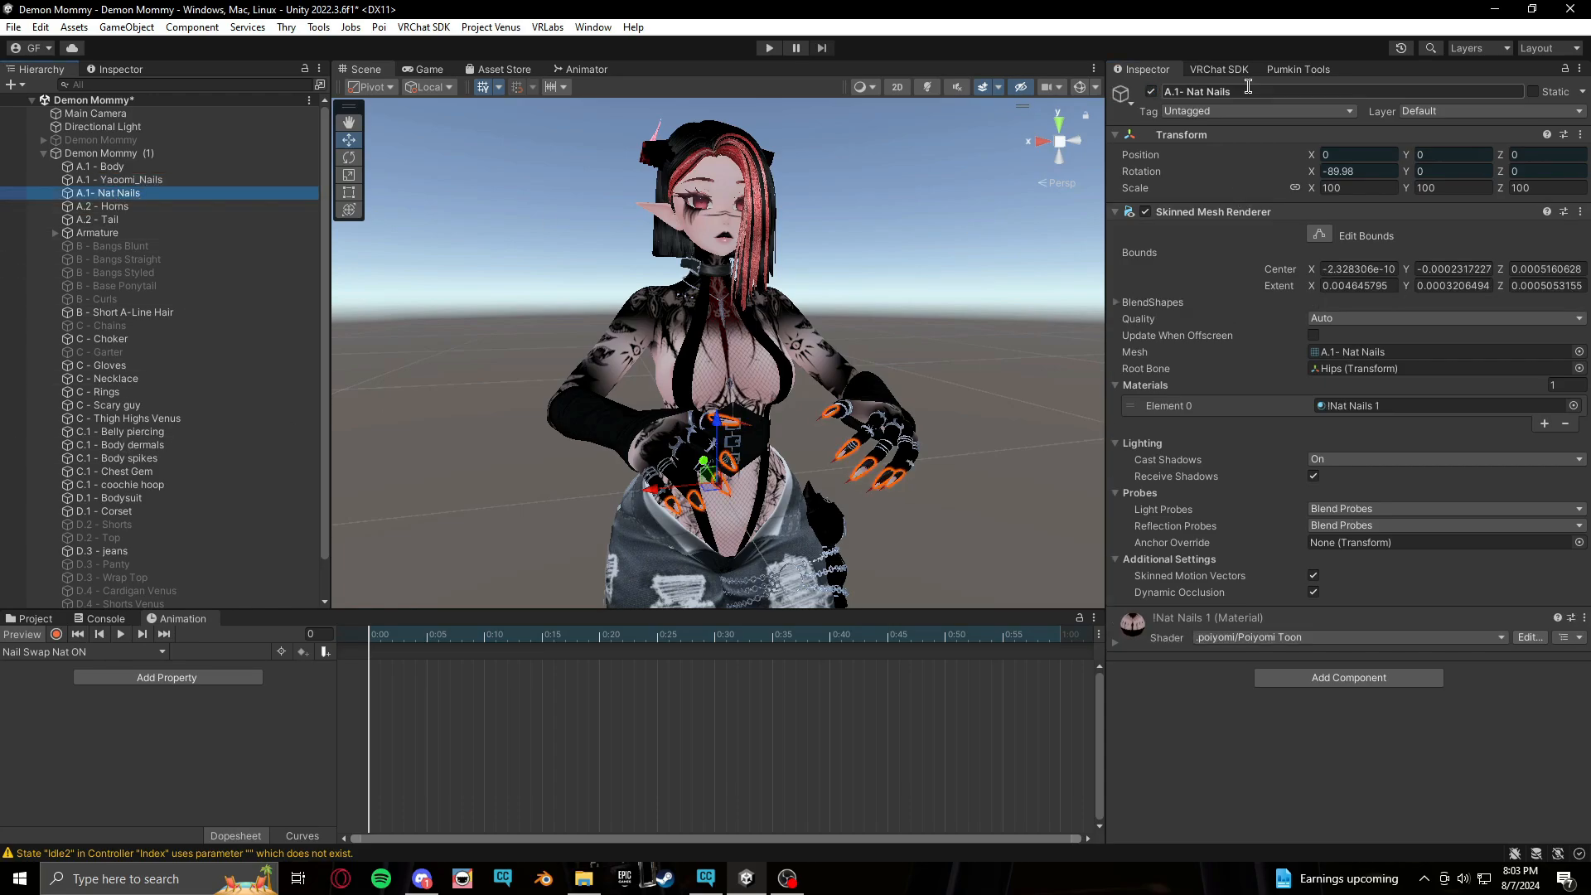
{"action": "left_click", "coordinate": [1151, 92]}
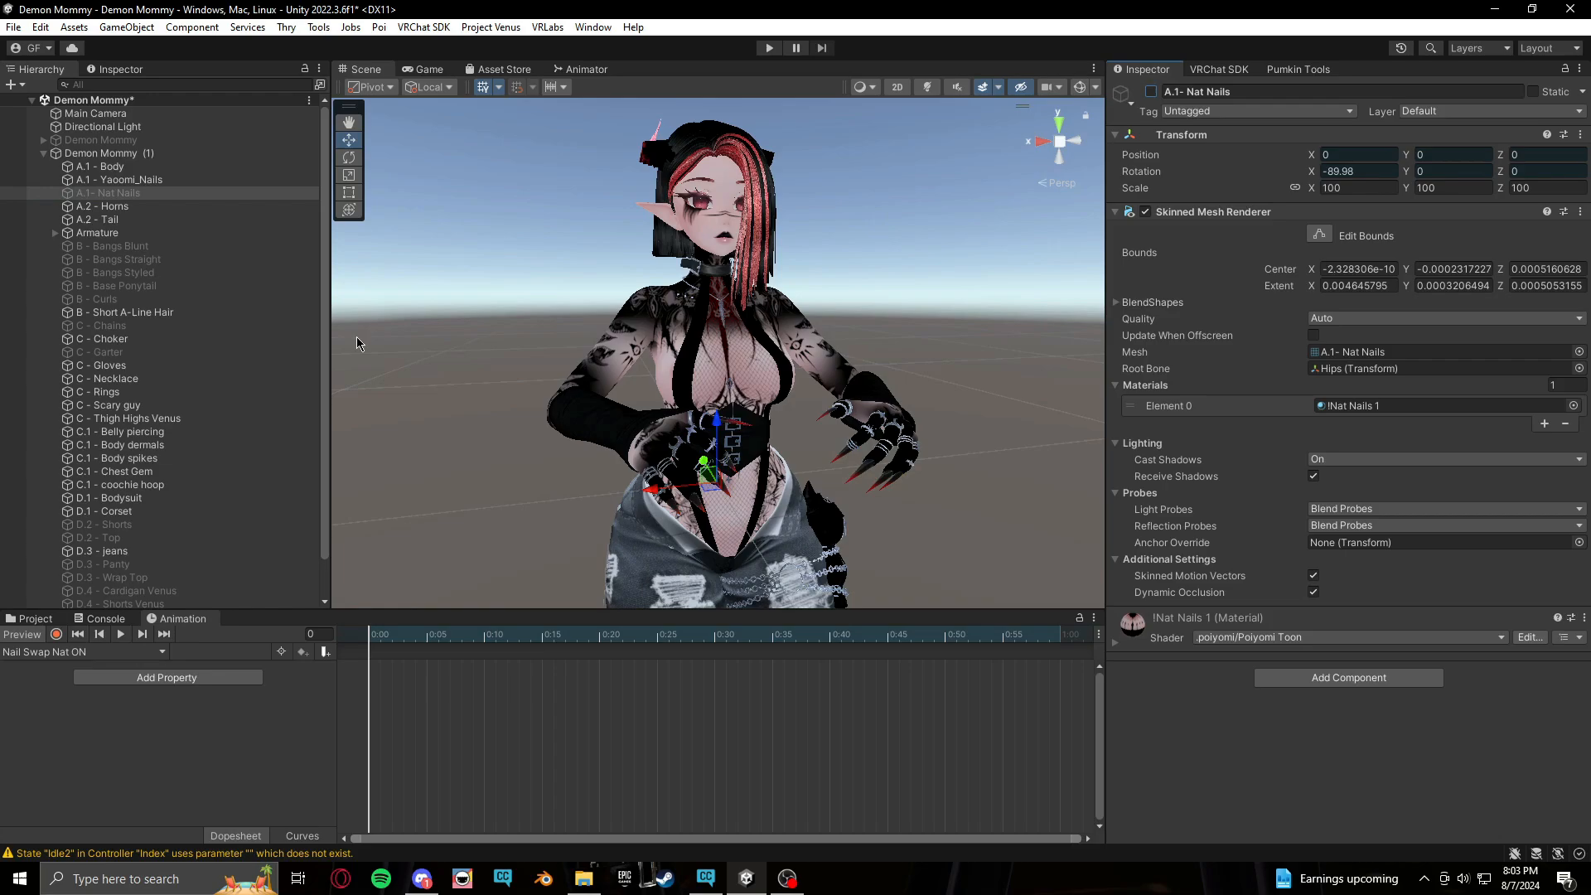
Record keyframes in the Nail Swap Nat ON clip that hide Yaoomi_Nails and show Nat Nails
{"action": "left_click", "coordinate": [56, 635]}
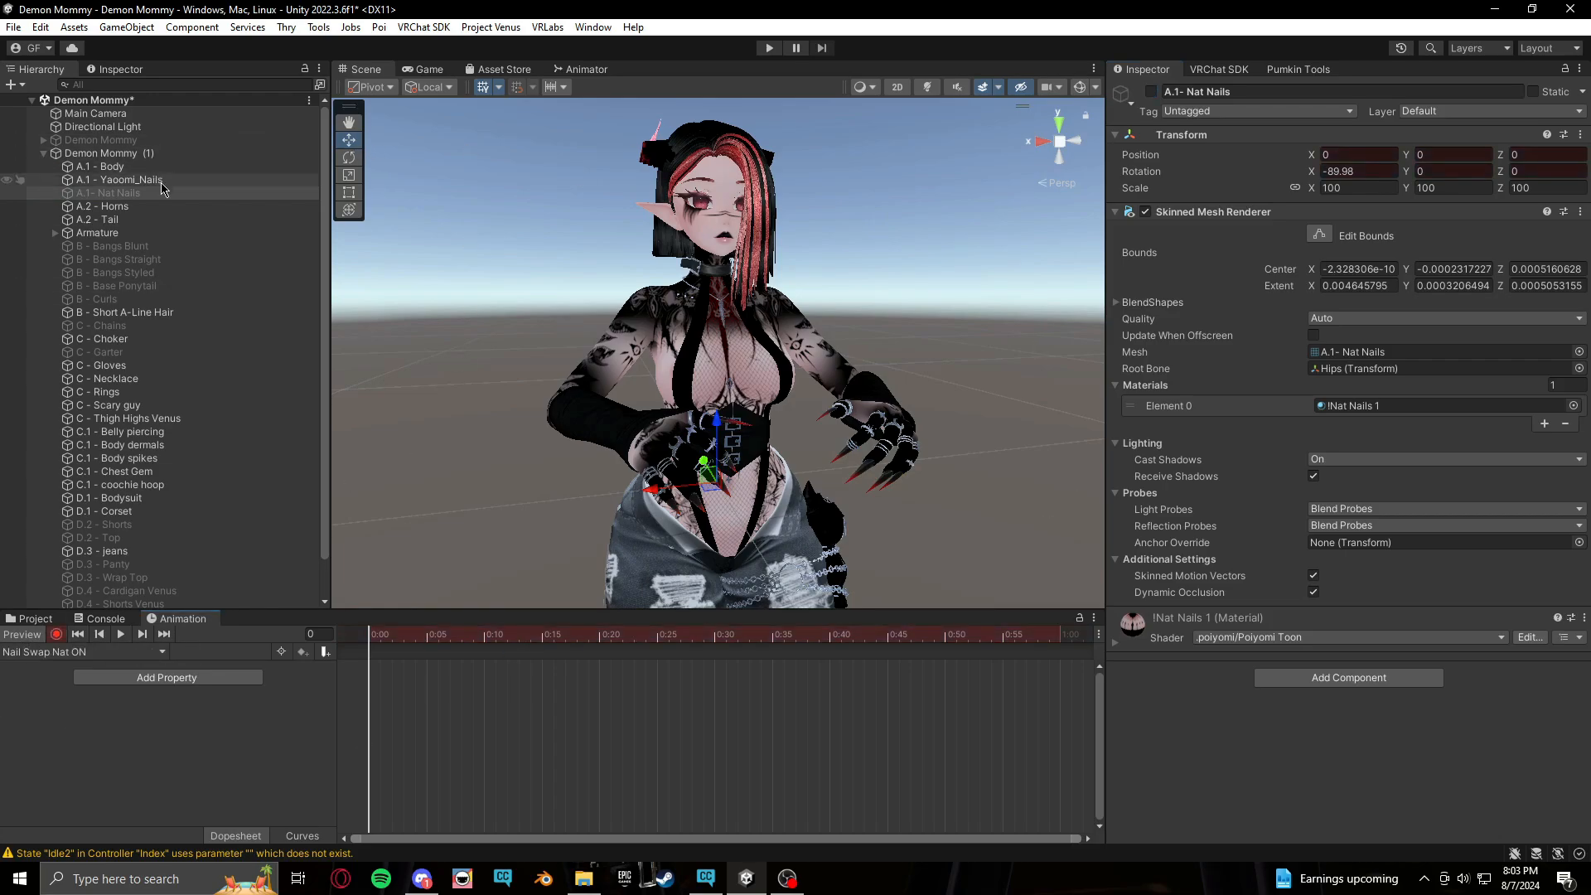
{"action": "left_click", "coordinate": [133, 179]}
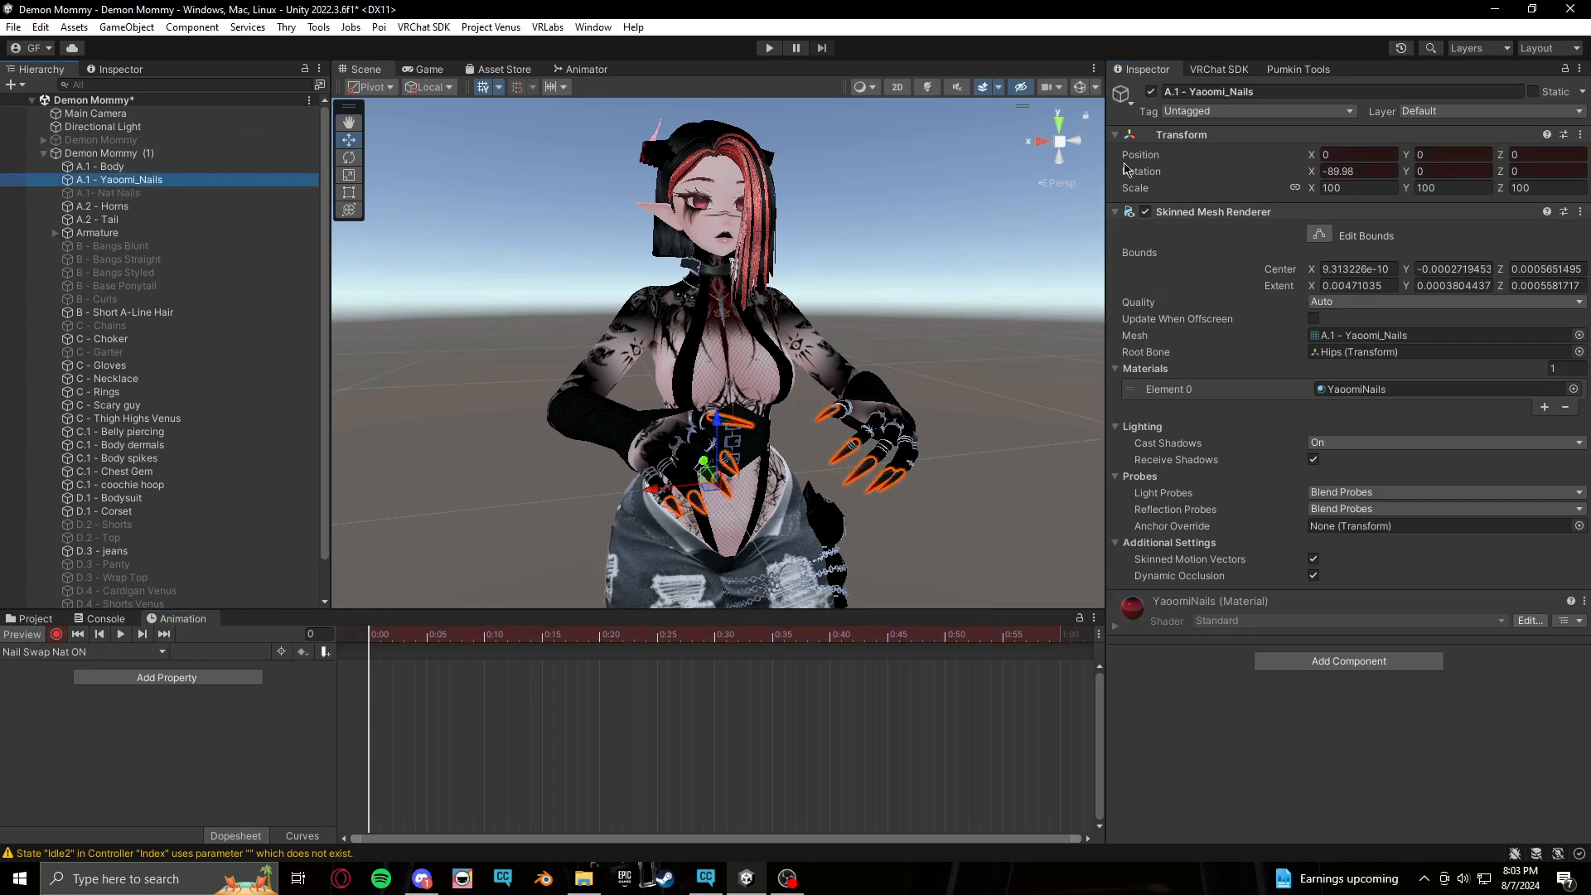
{"action": "left_click", "coordinate": [1151, 92]}
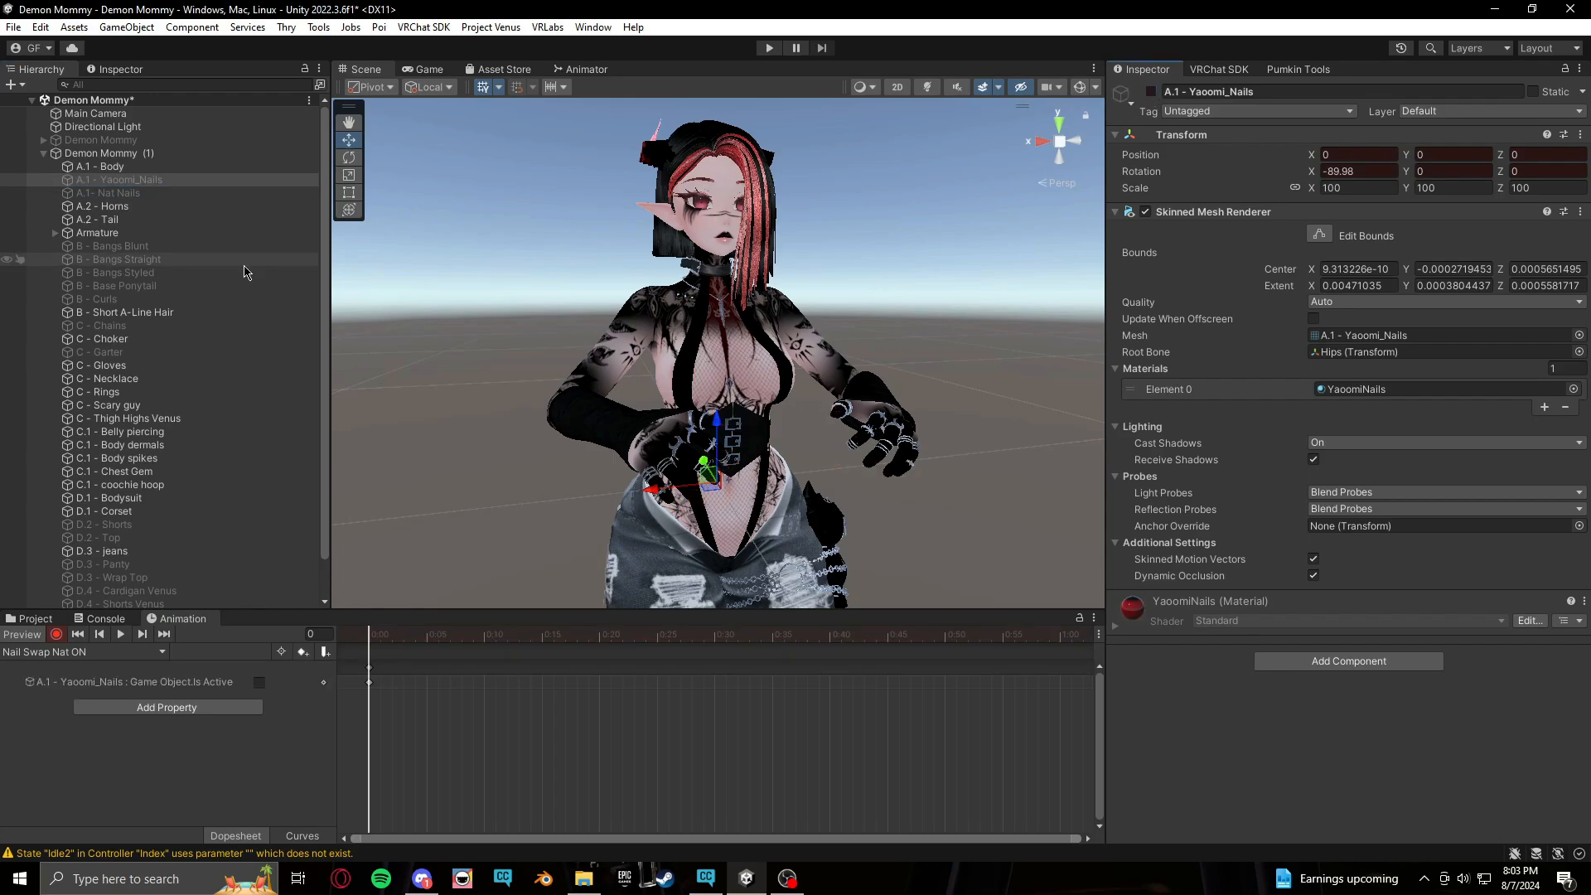
{"action": "left_click", "coordinate": [201, 193]}
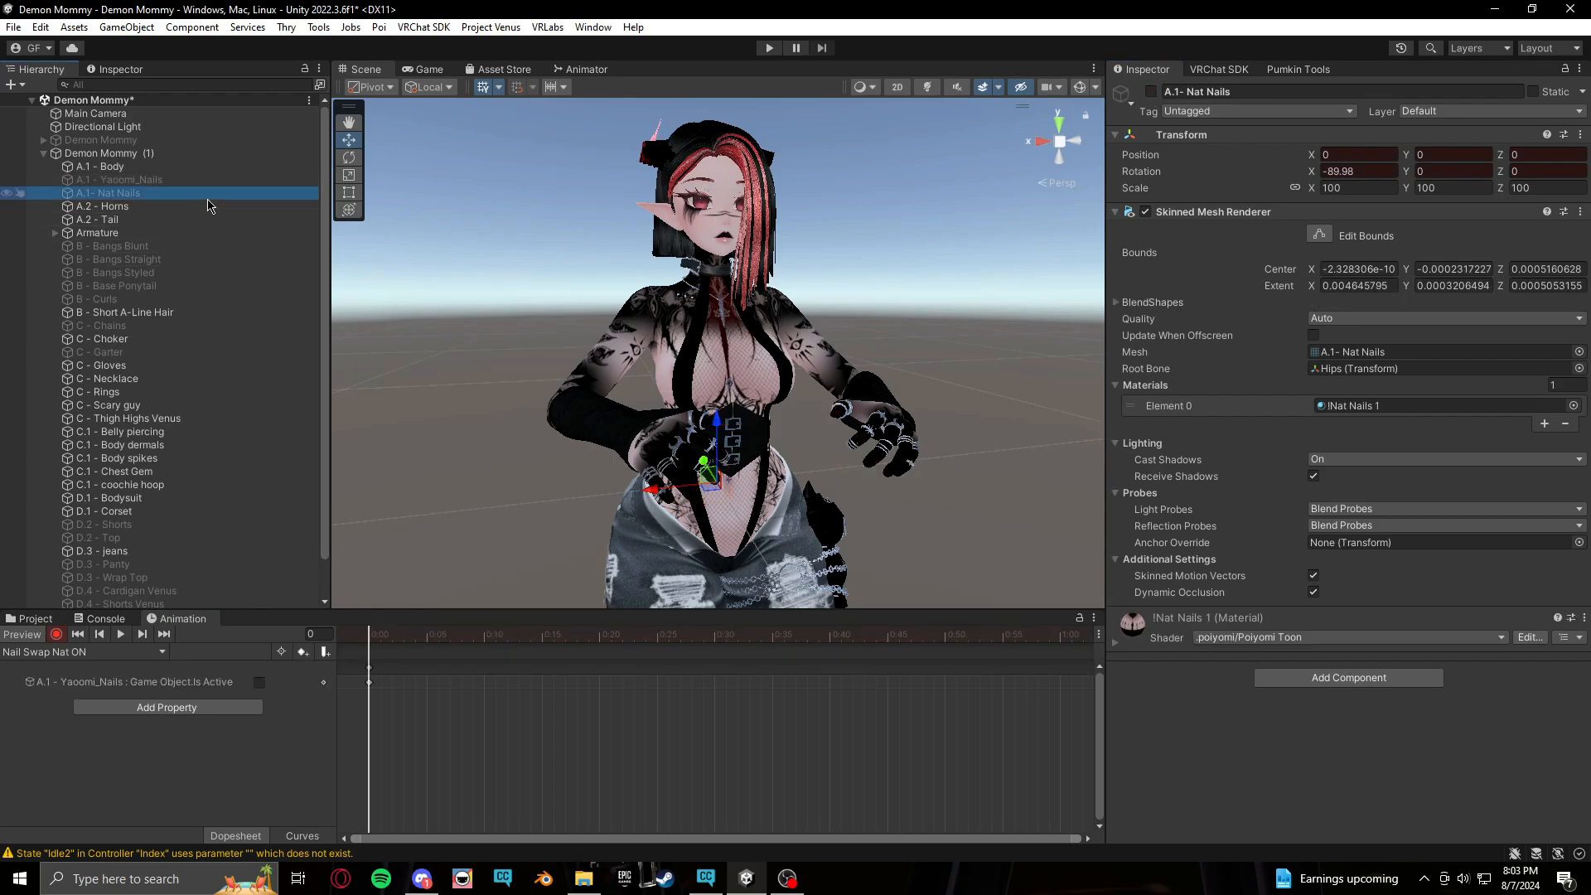
{"action": "left_click", "coordinate": [1152, 92]}
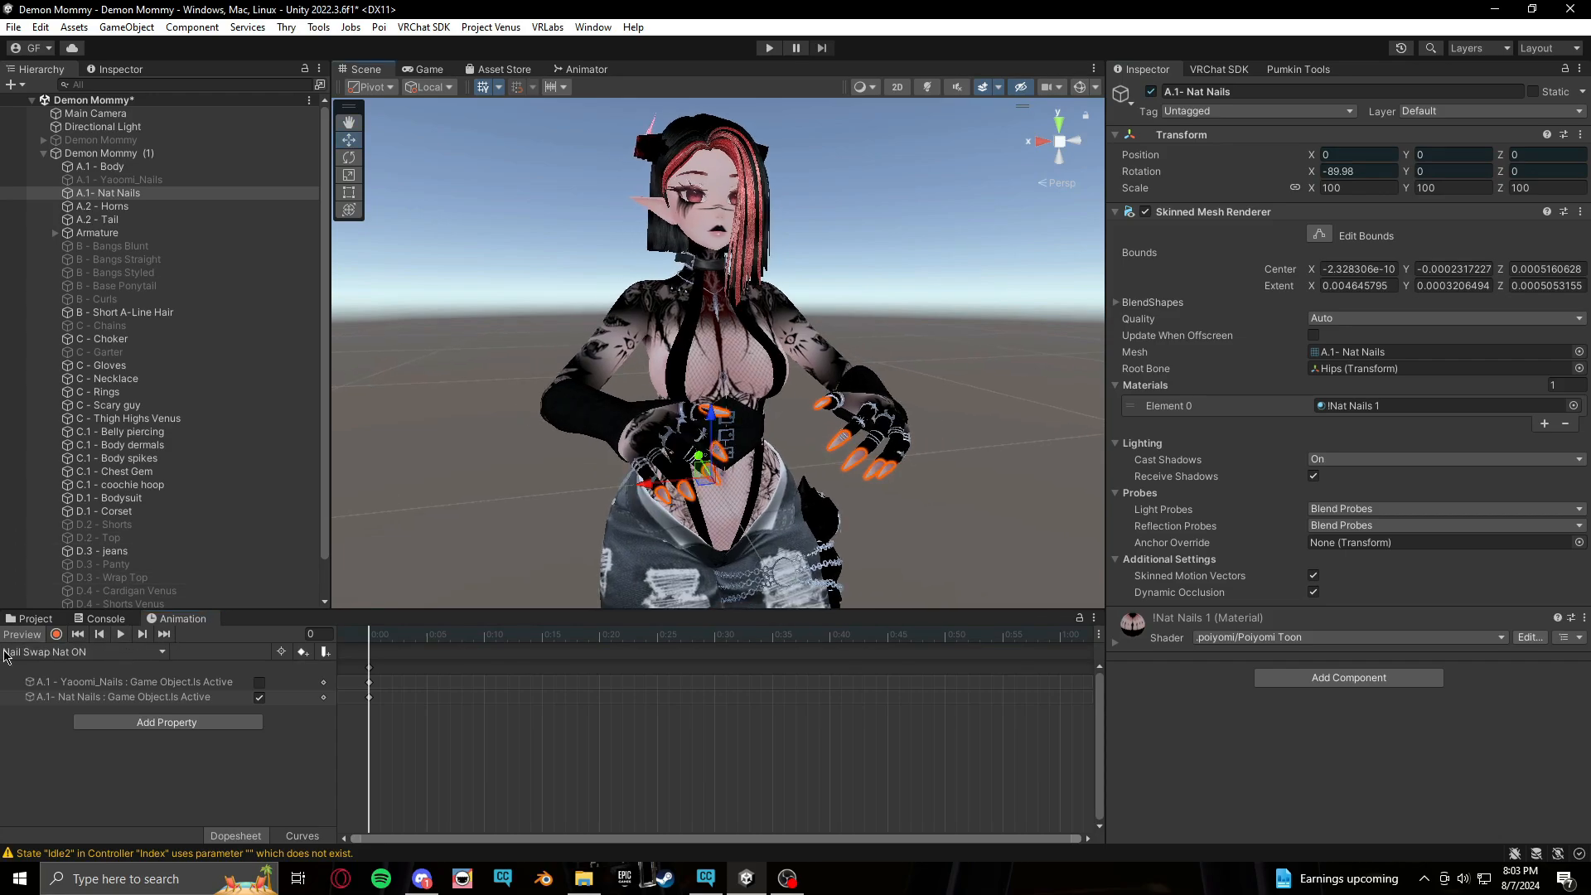
Create a new animation clip named Nail Swap Spikey ON in the Body T folder
{"action": "left_click", "coordinate": [39, 635]}
{"action": "left_click", "coordinate": [130, 653]}
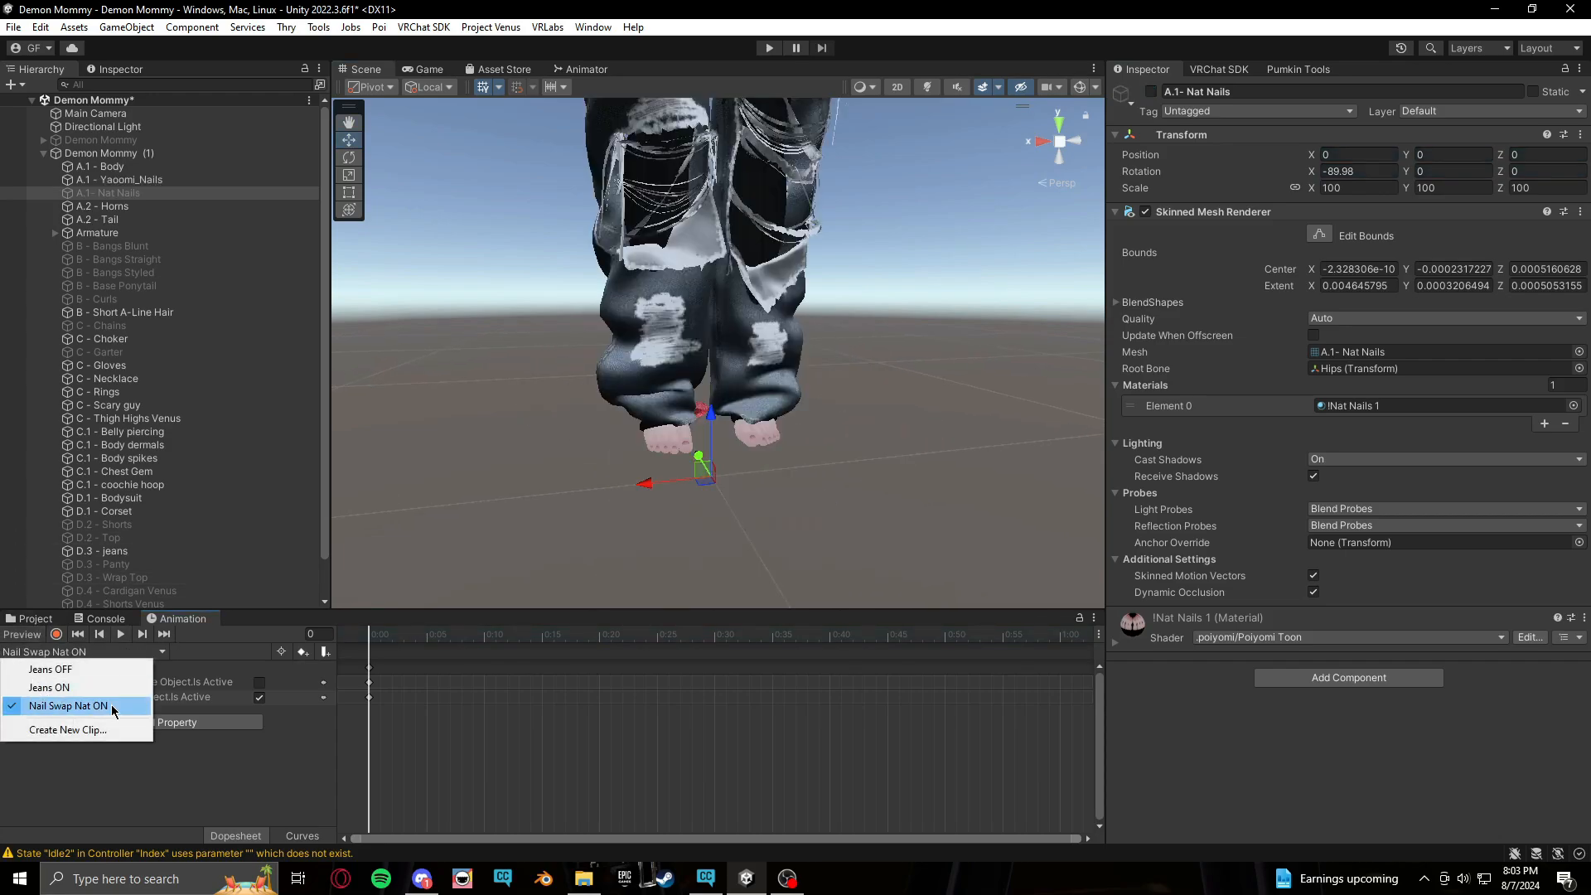
{"action": "left_click", "coordinate": [112, 733]}
{"action": "type", "text": "Na"}
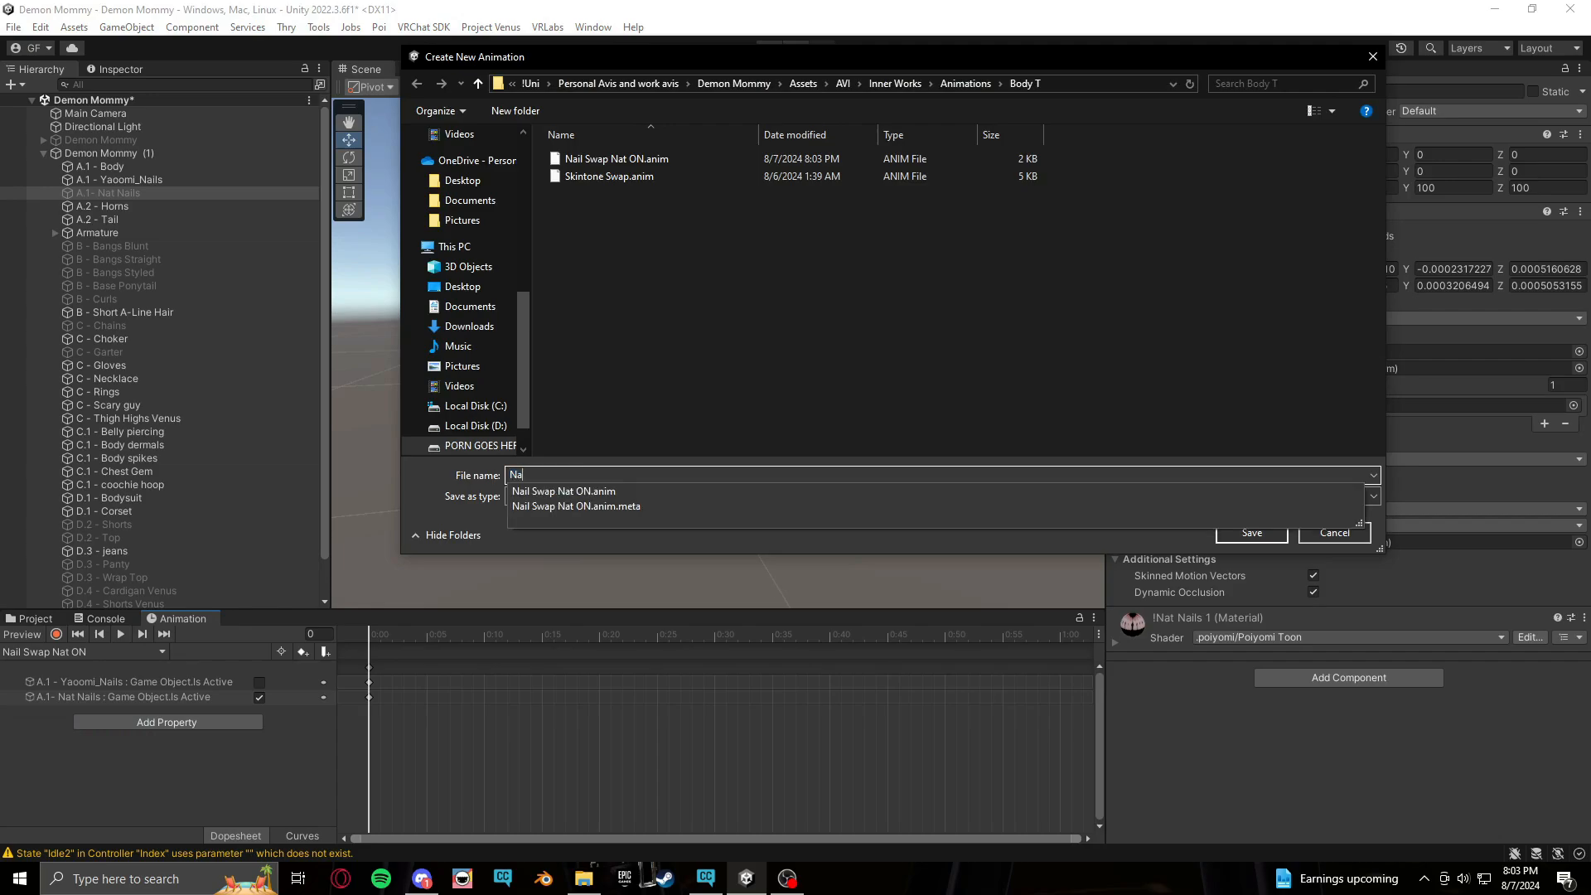
{"action": "type", "text": "il Swap Spikey"}
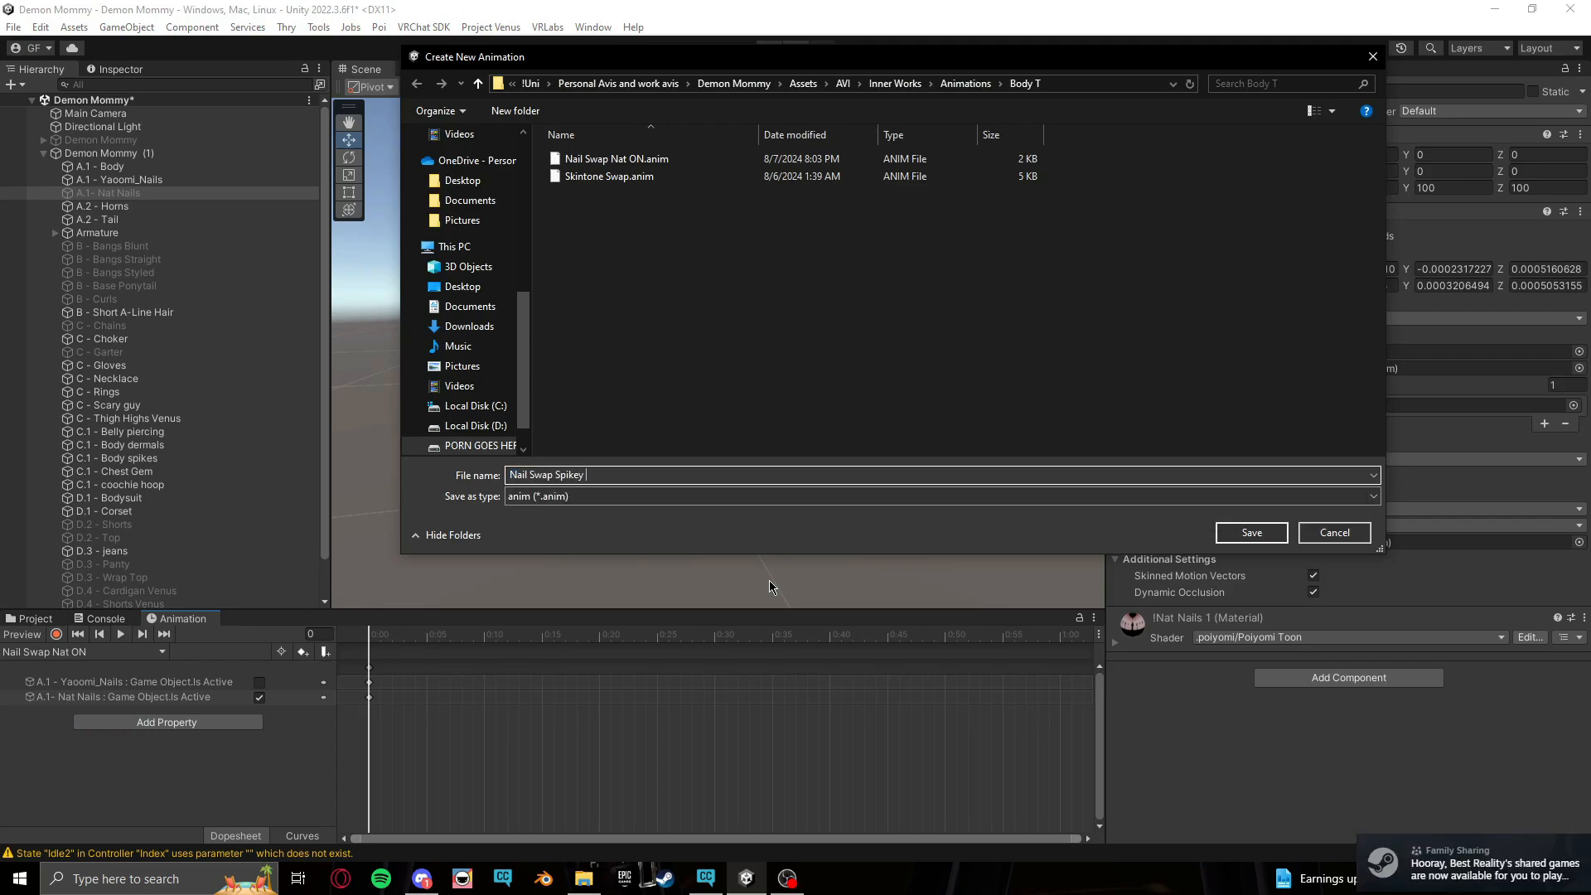
{"action": "type", "text": " ON"}
{"action": "key", "text": "Return"}
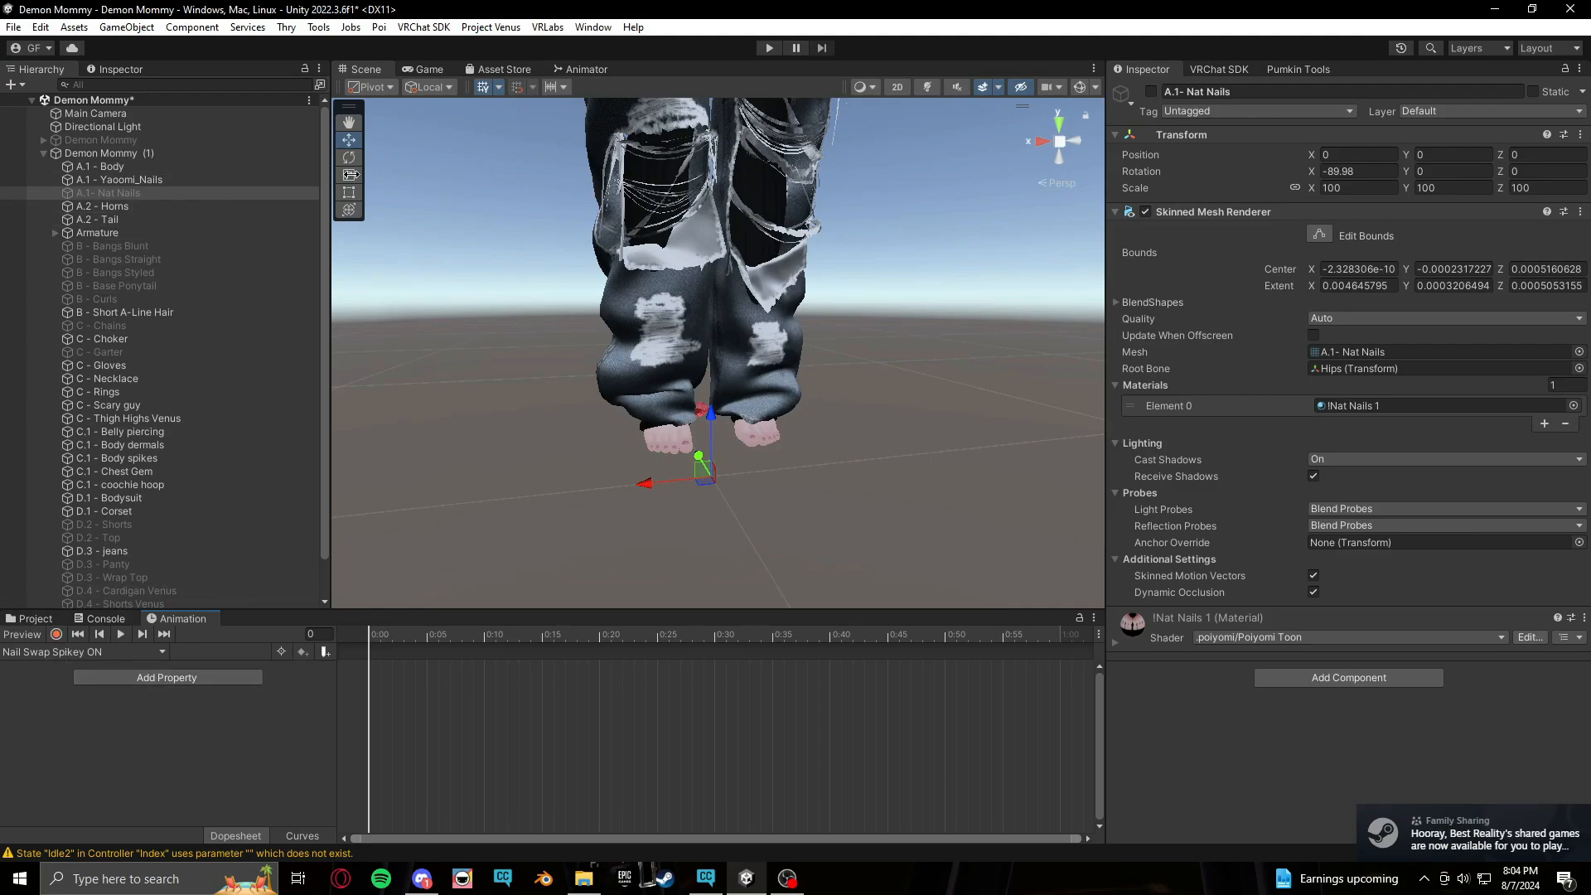
Record keyframes in the Nail Swap Spikey ON clip that show Yaoomi_Nails and hide Nat Nails
{"action": "left_click", "coordinate": [1152, 92]}
{"action": "left_click", "coordinate": [108, 180]}
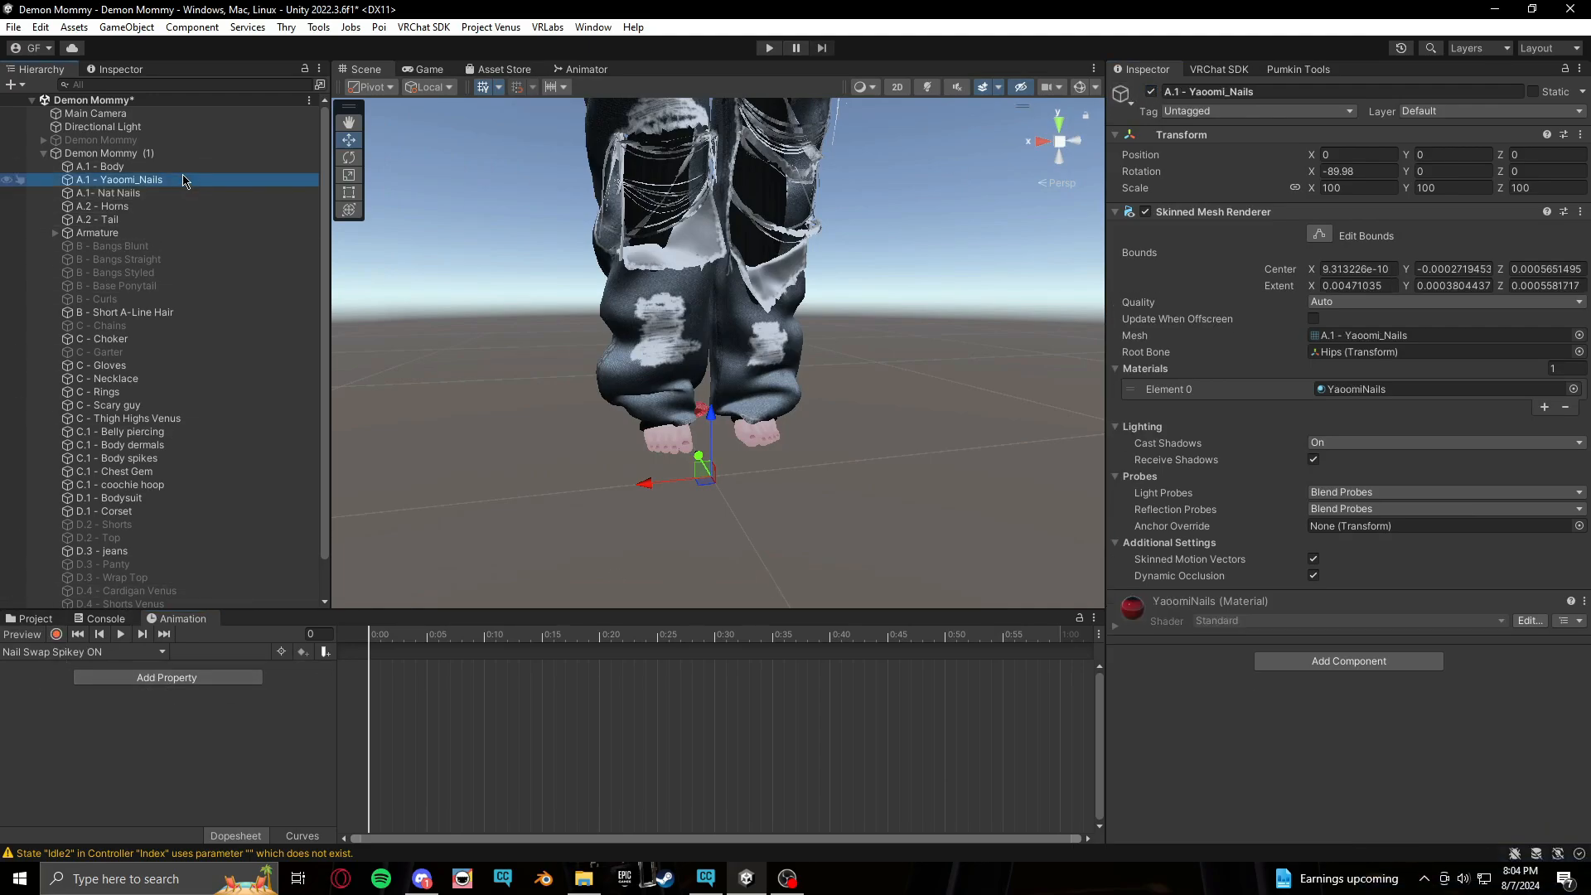
{"action": "left_click", "coordinate": [1151, 91]}
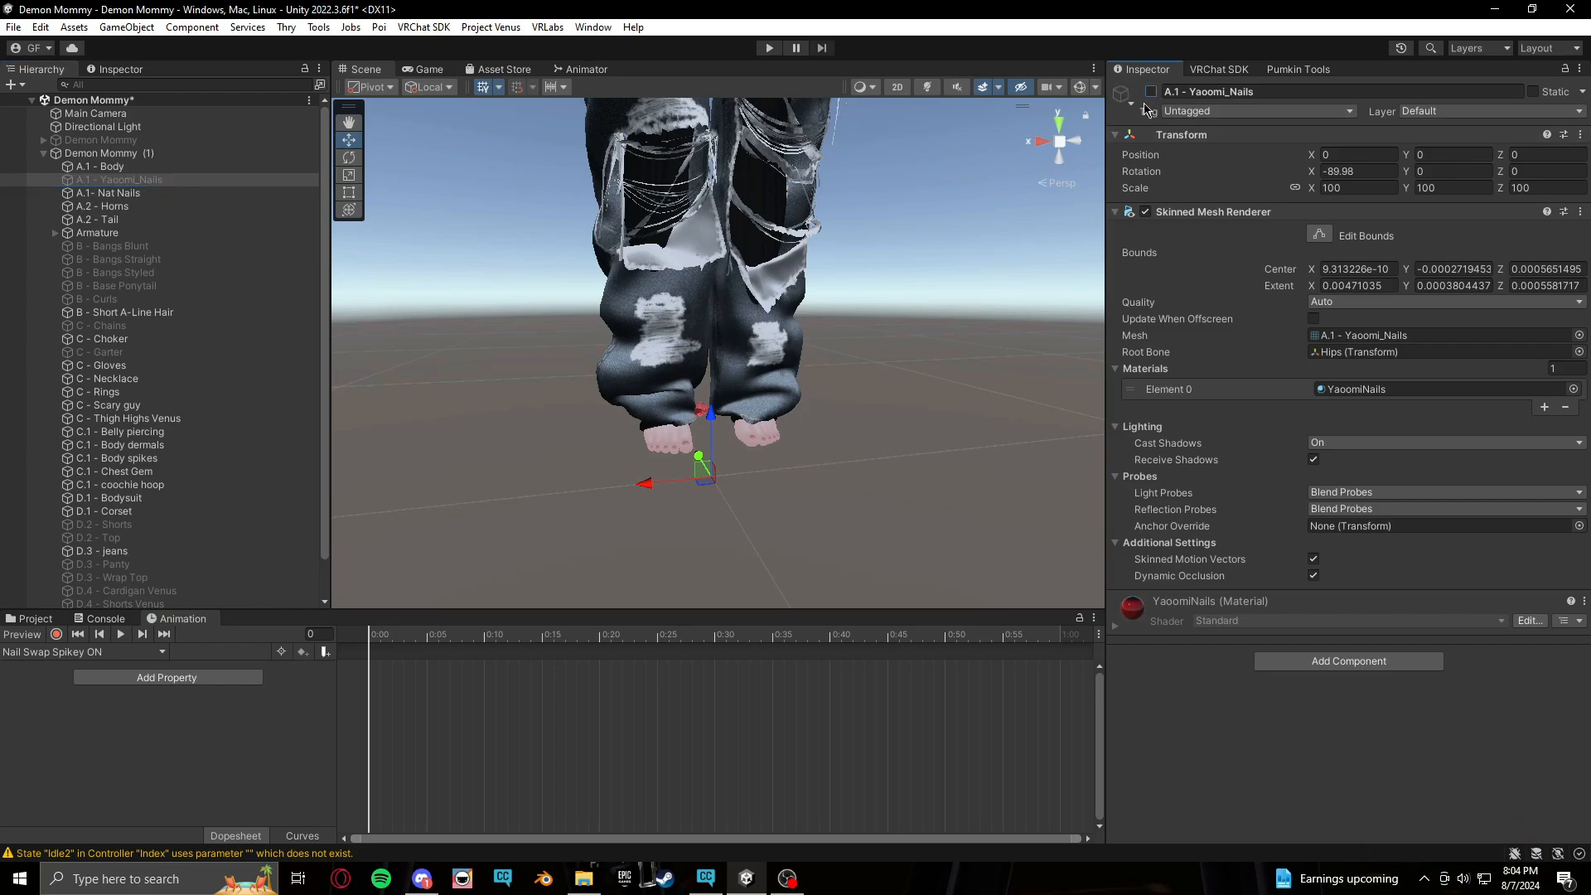
{"action": "left_click", "coordinate": [55, 635]}
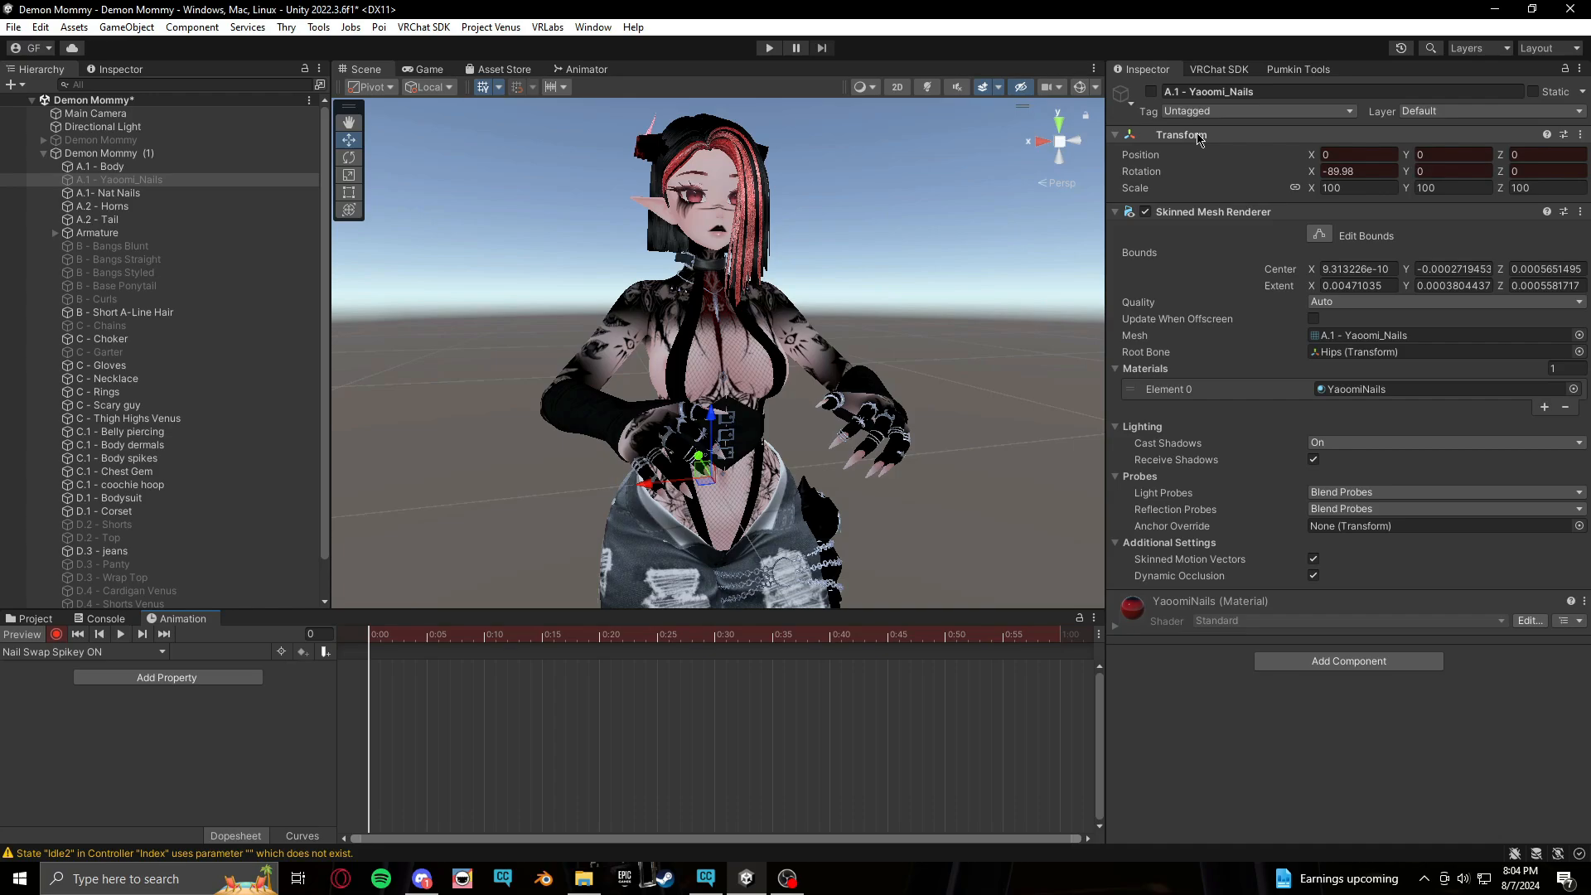
{"action": "left_click", "coordinate": [1151, 91]}
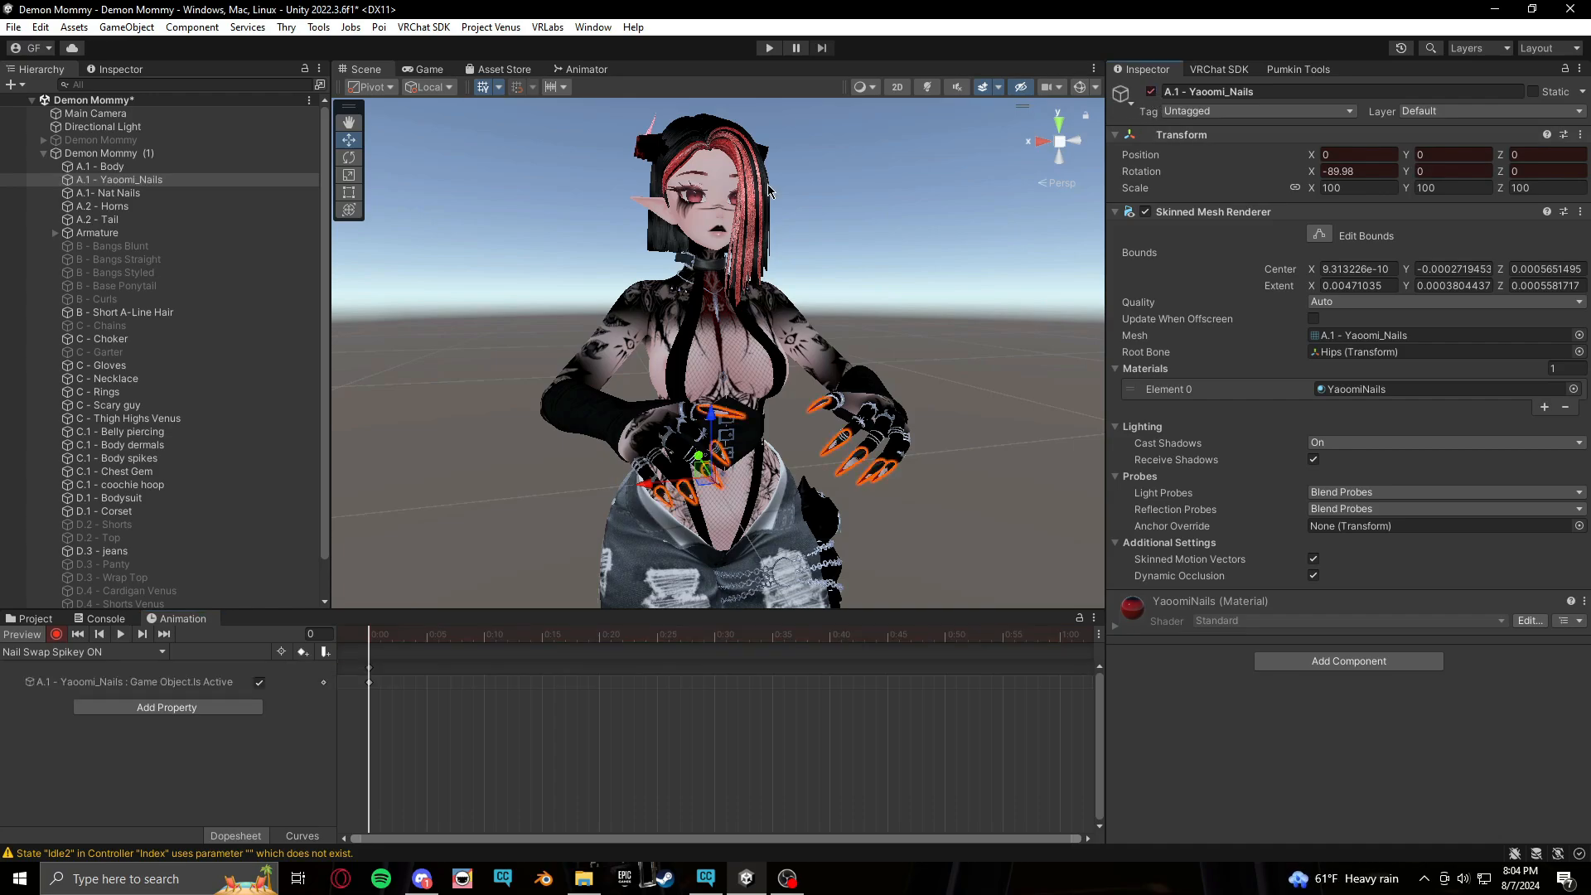
{"action": "left_click", "coordinate": [116, 193]}
{"action": "left_click", "coordinate": [1151, 91]}
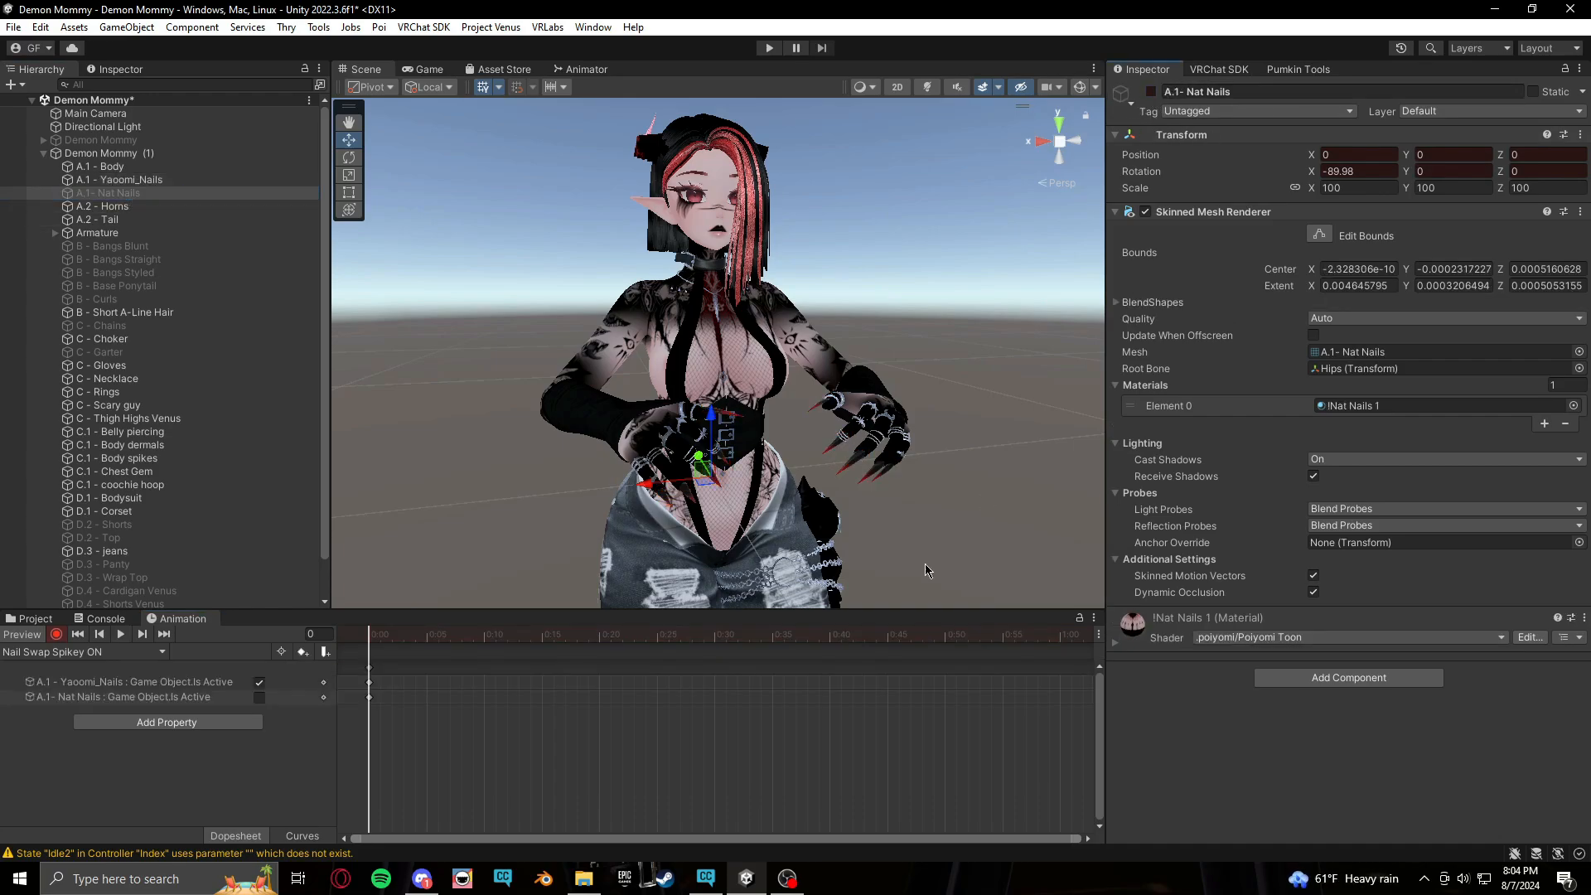
{"action": "left_click", "coordinate": [56, 634]}
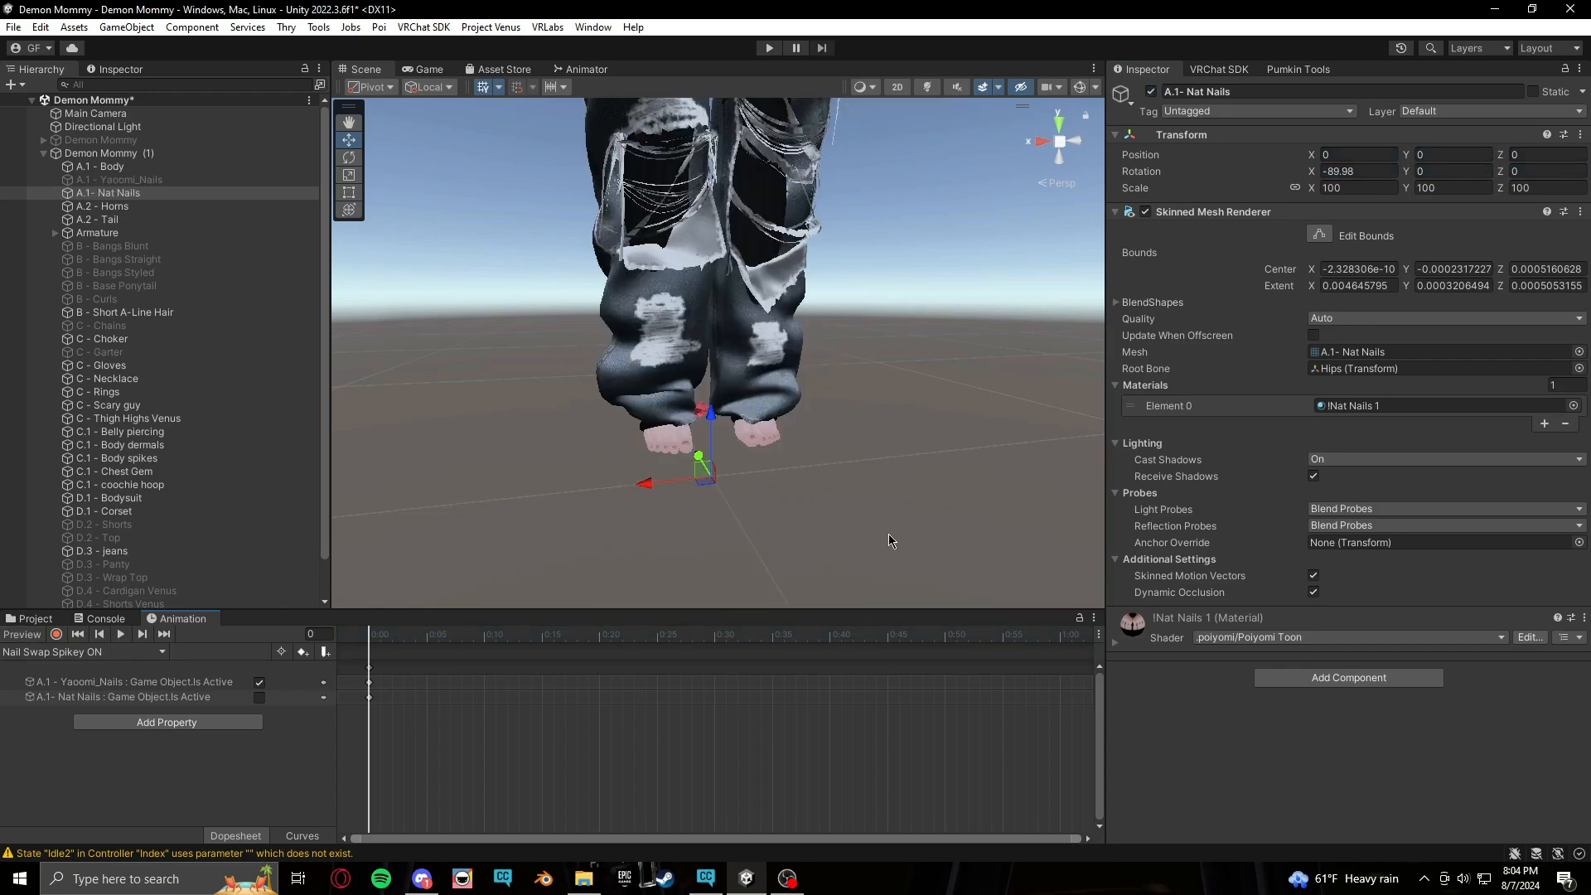
Add a new Bool parameter to the FX controller in the Animator and start naming it
{"action": "middle_click_drag", "start_coordinate": [940, 302], "coordinate": [942, 439]}
{"action": "left_click_drag", "start_coordinate": [942, 440], "coordinate": [975, 454], "text": "alt"}
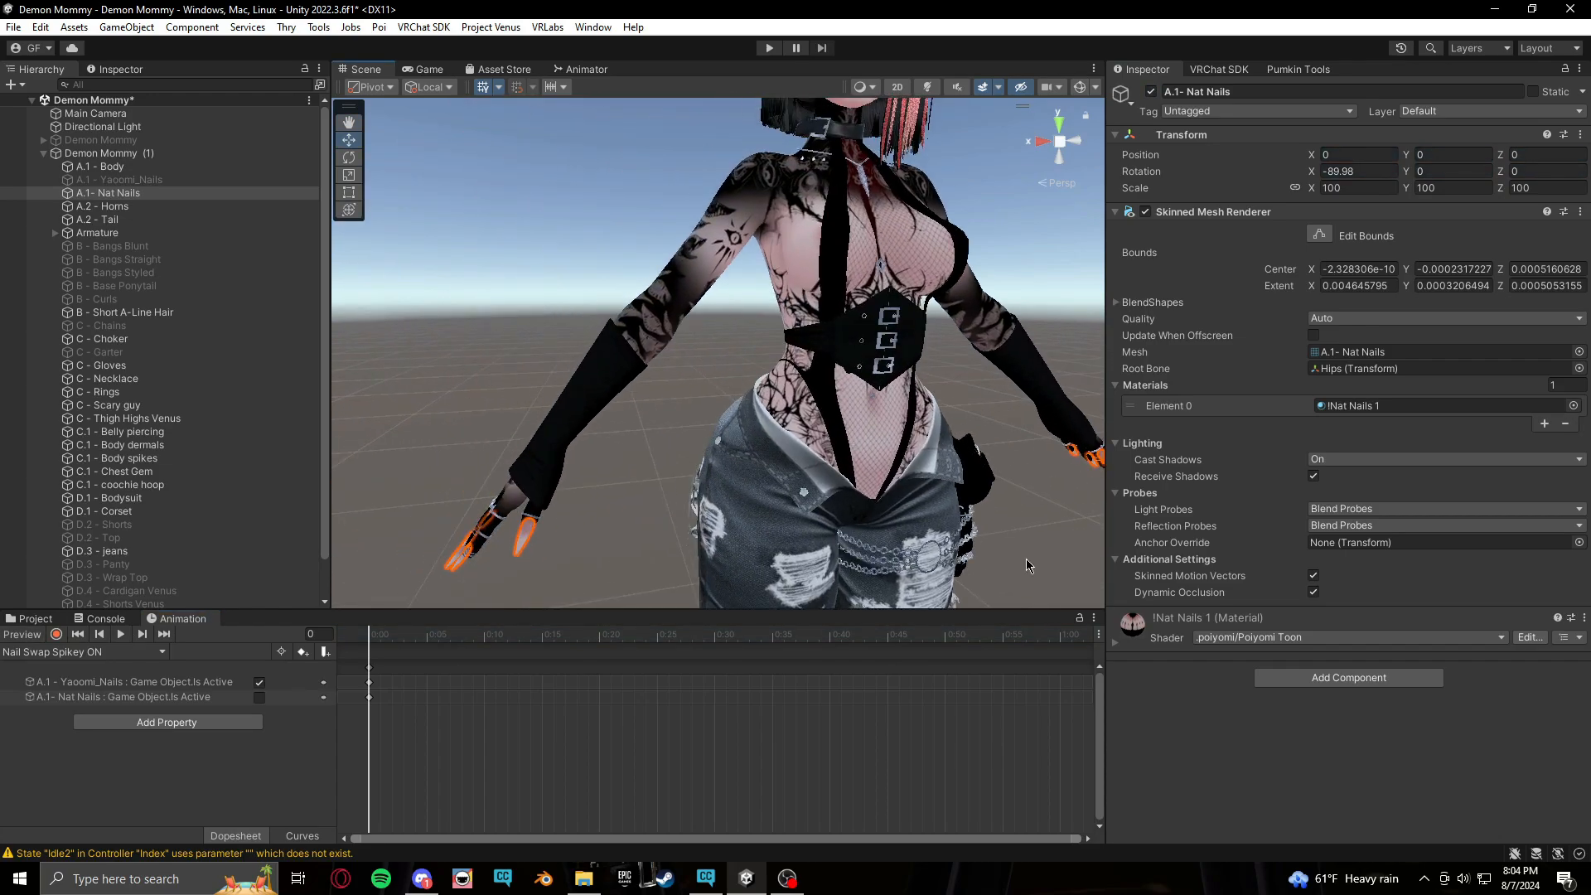
{"action": "scroll", "coordinate": [996, 508], "scroll_direction": "down", "scroll_amount": 4}
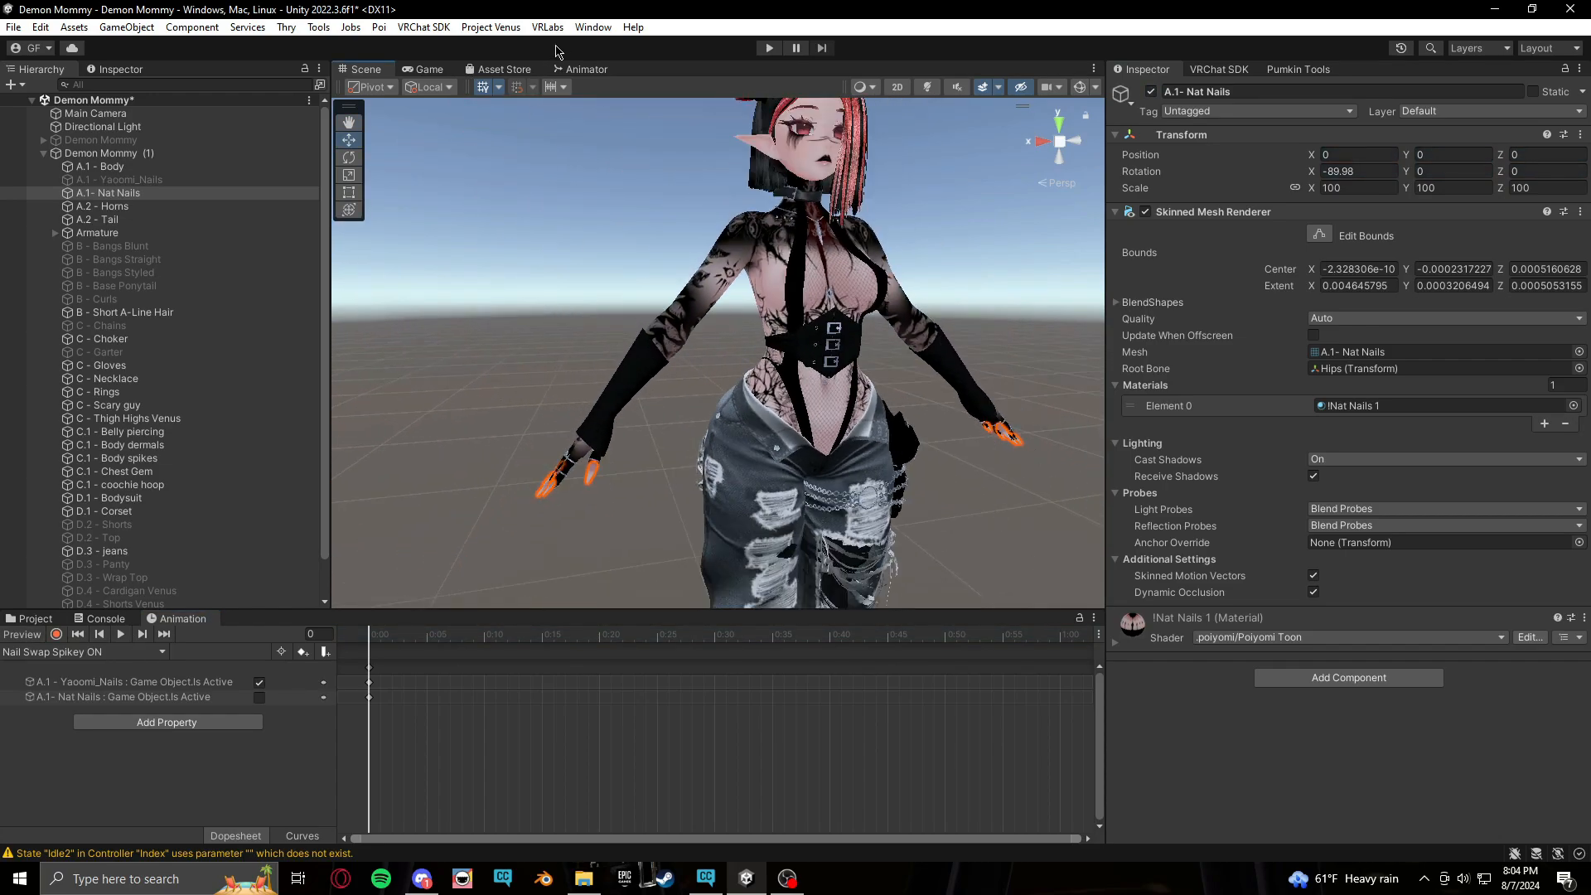
{"action": "left_click", "coordinate": [45, 624]}
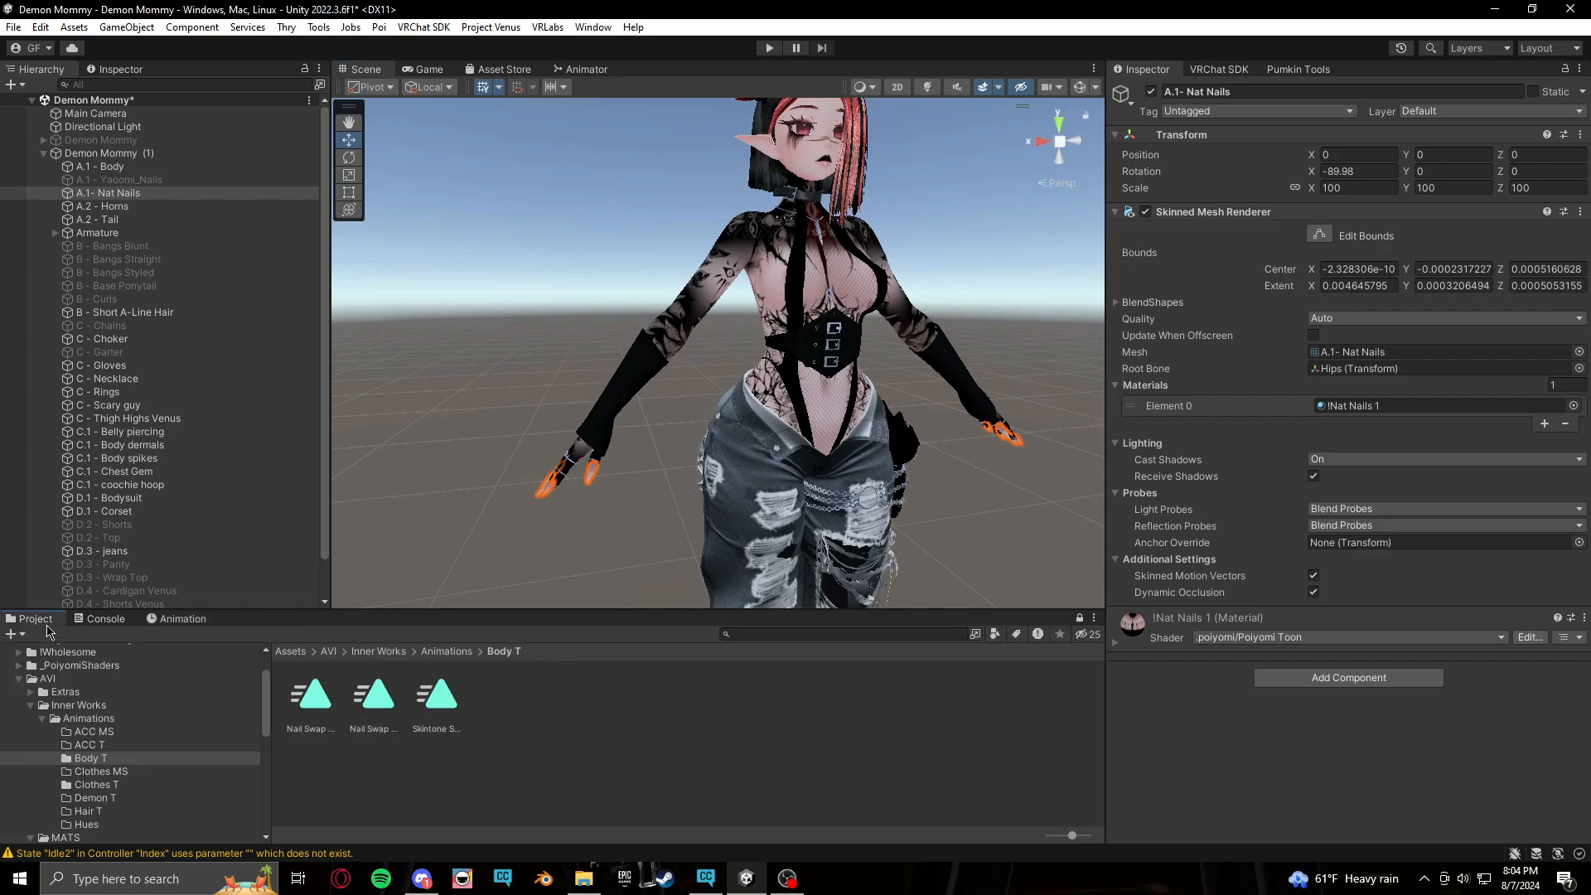
{"action": "left_click", "coordinate": [586, 69]}
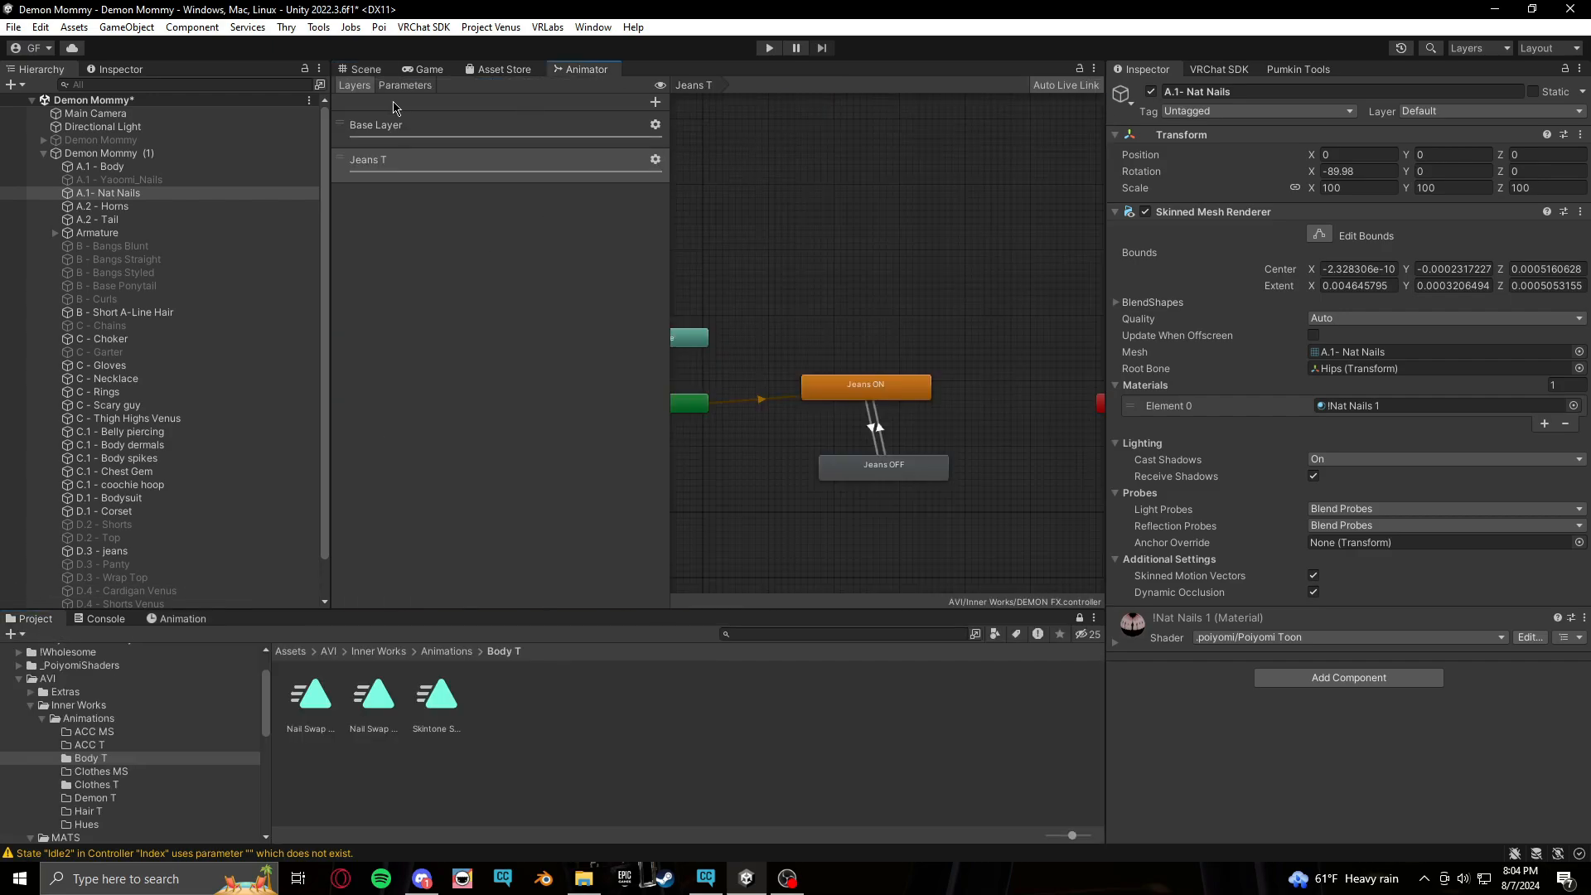
{"action": "left_click", "coordinate": [405, 86]}
{"action": "left_click", "coordinate": [654, 102]}
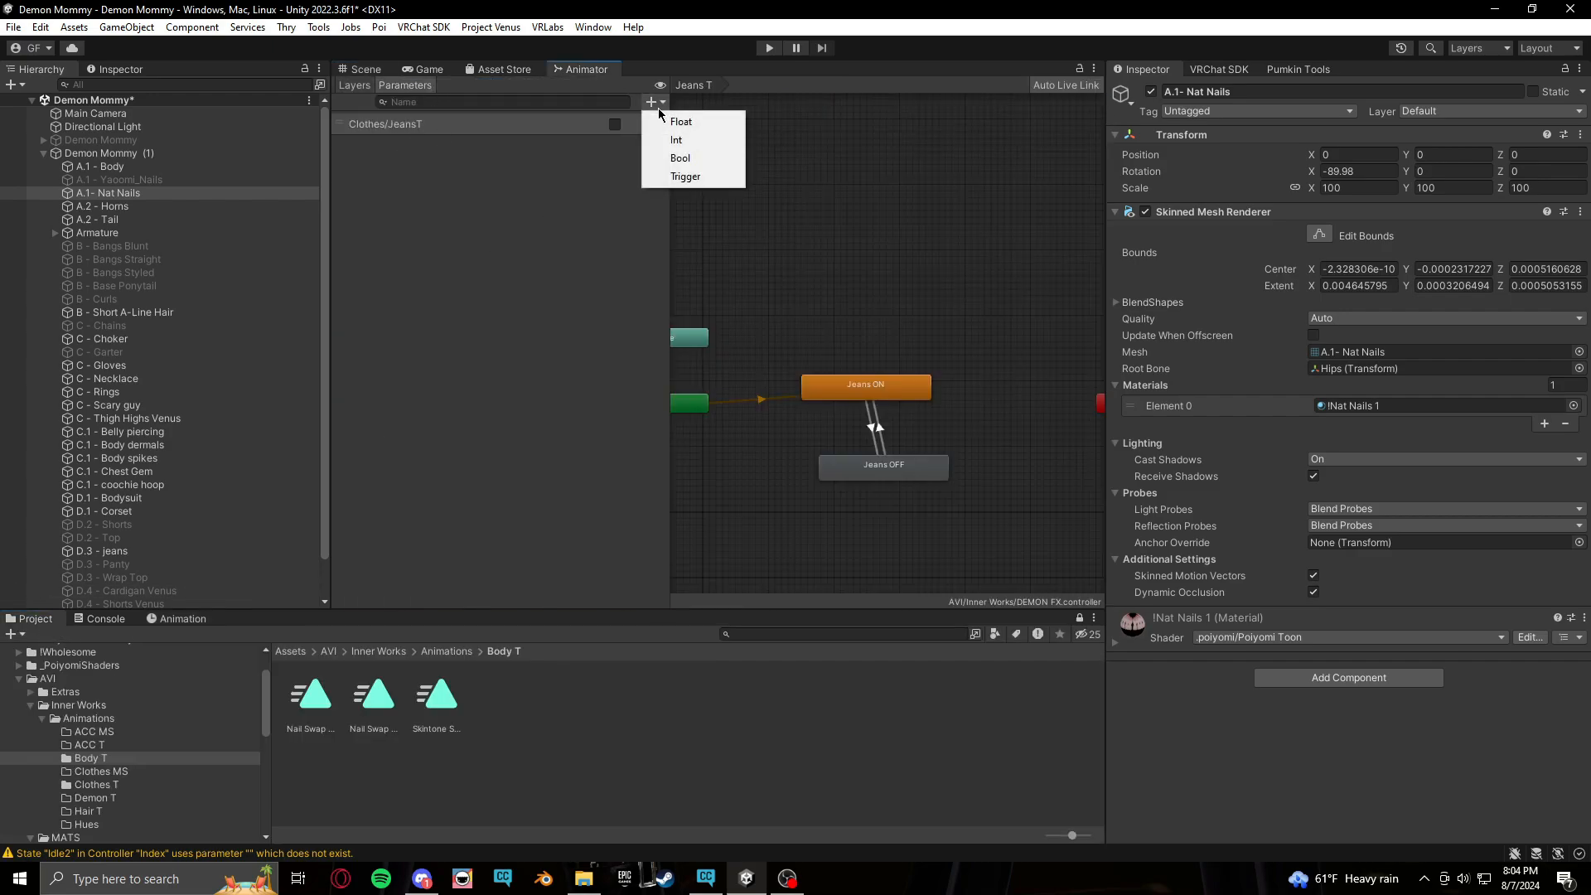
{"action": "left_click", "coordinate": [681, 158]}
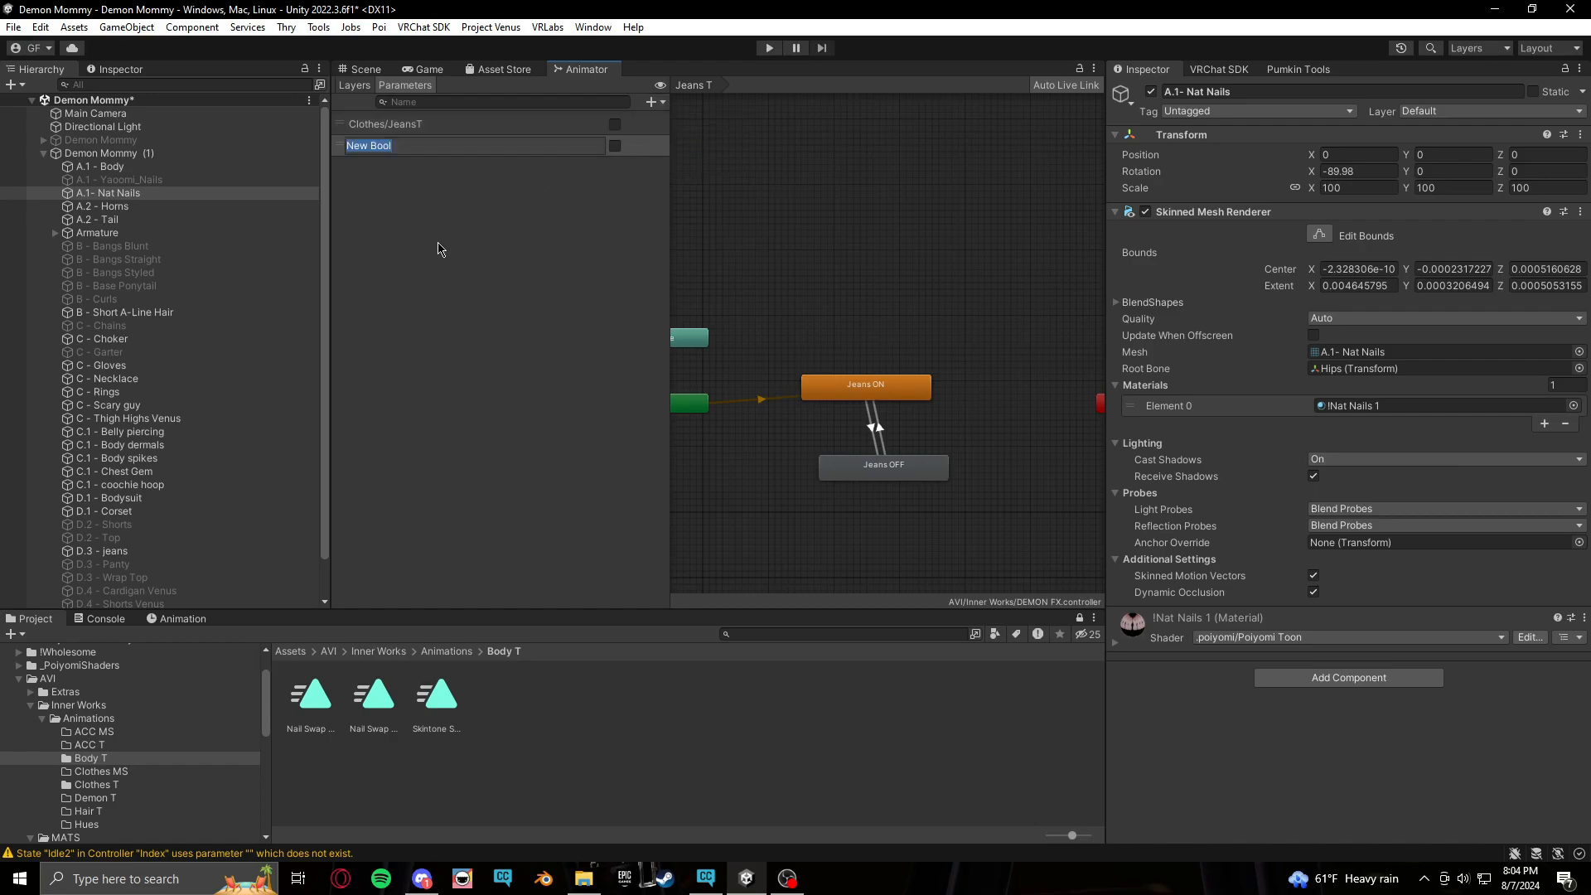
{"action": "type", "text": "BodyEdits/Nail Swap"}
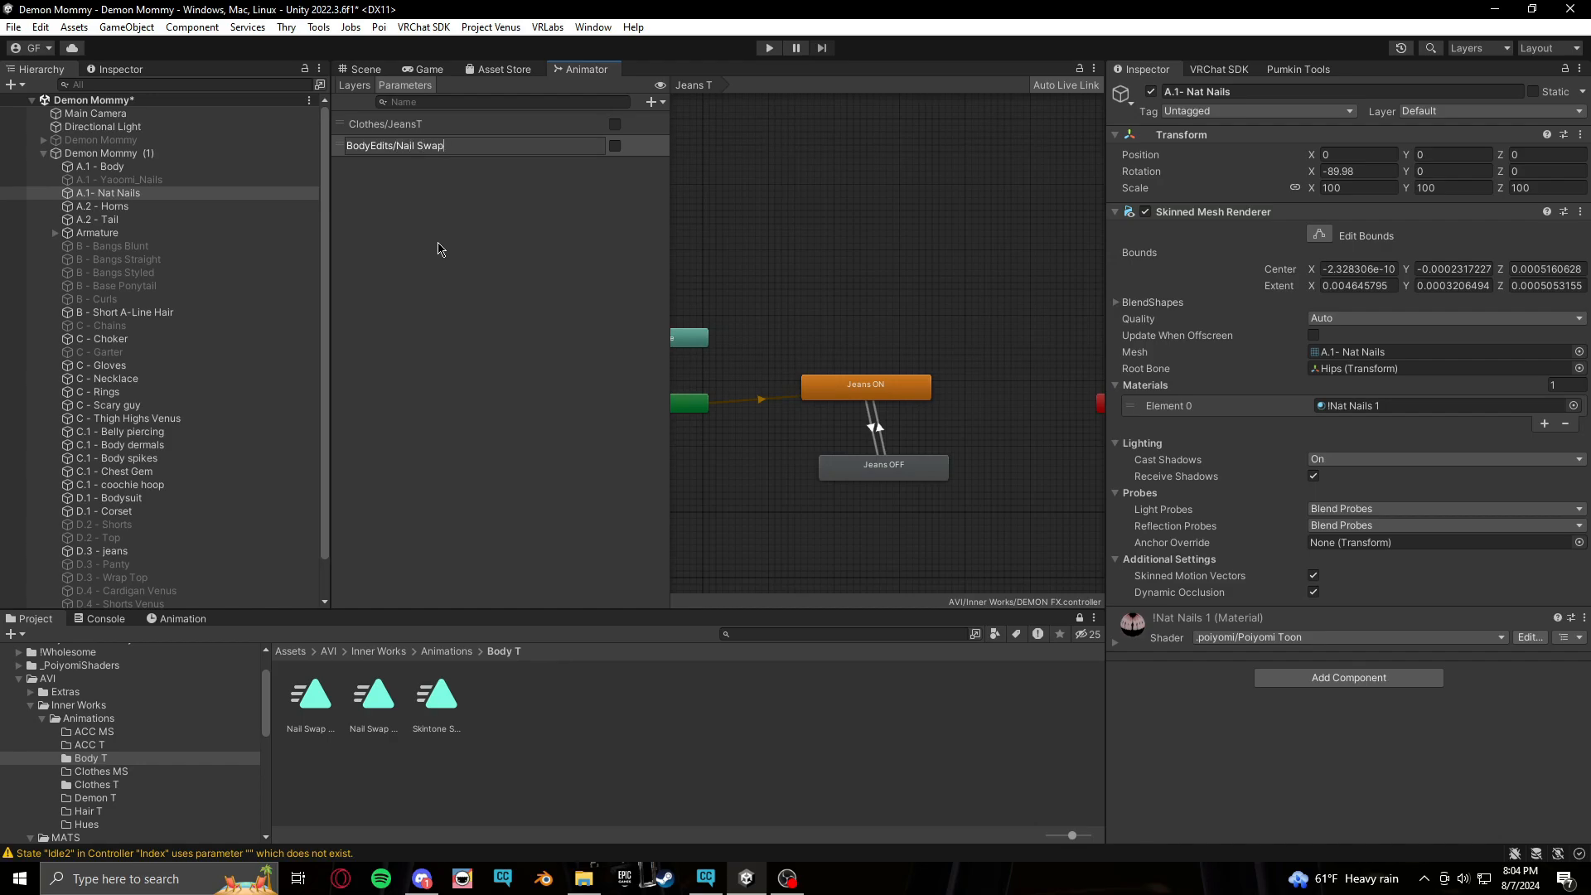
Finish naming the new Bool parameter BodyEdits/Nail Swap in the FX controller
{"action": "left_click_drag", "start_coordinate": [454, 153], "coordinate": [342, 149]}
{"action": "key", "text": "ctrl+c"}
{"action": "left_click", "coordinate": [437, 240]}
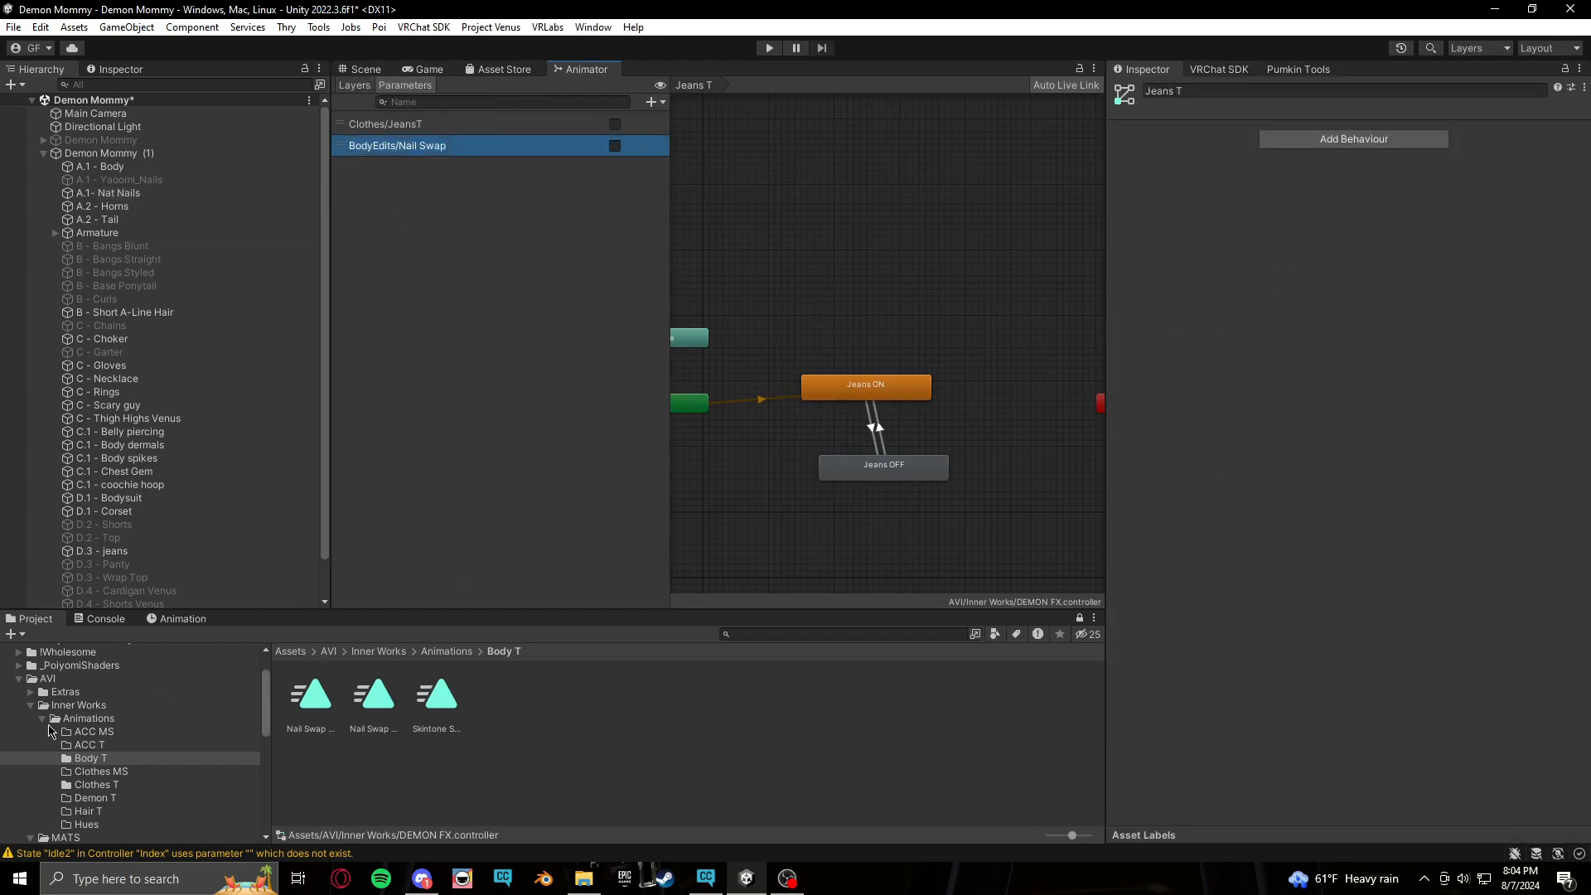
Add a BodyEdits/Nail Swap Bool parameter to the DEMON PARAMS expression parameters asset
{"action": "left_click", "coordinate": [96, 705]}
{"action": "left_click", "coordinate": [627, 701]}
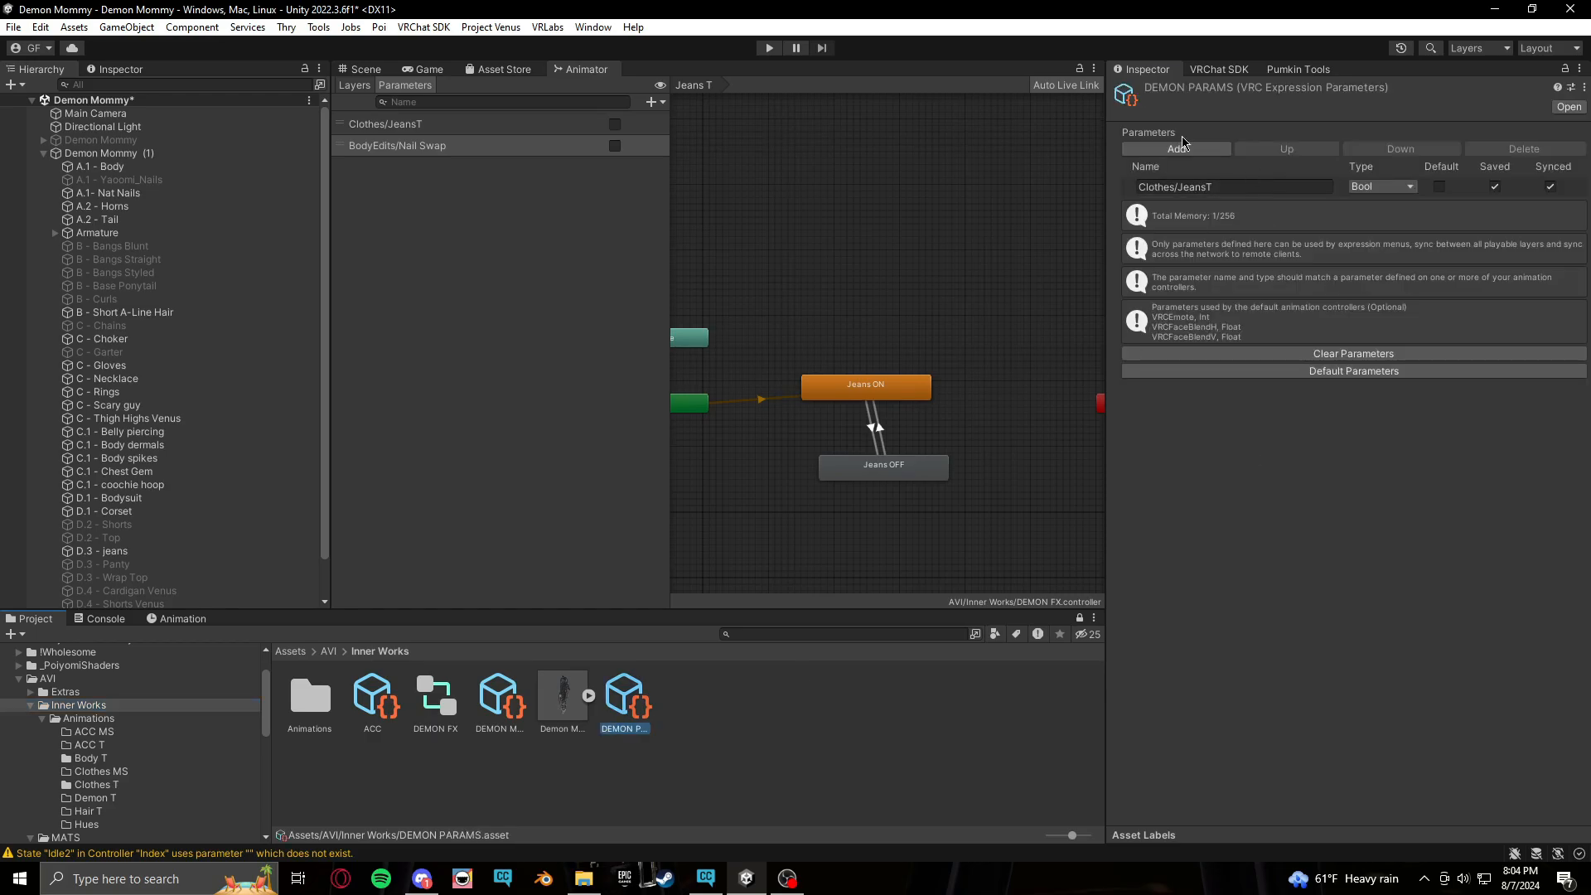
{"action": "left_click", "coordinate": [1178, 148]}
{"action": "left_click", "coordinate": [1233, 210]}
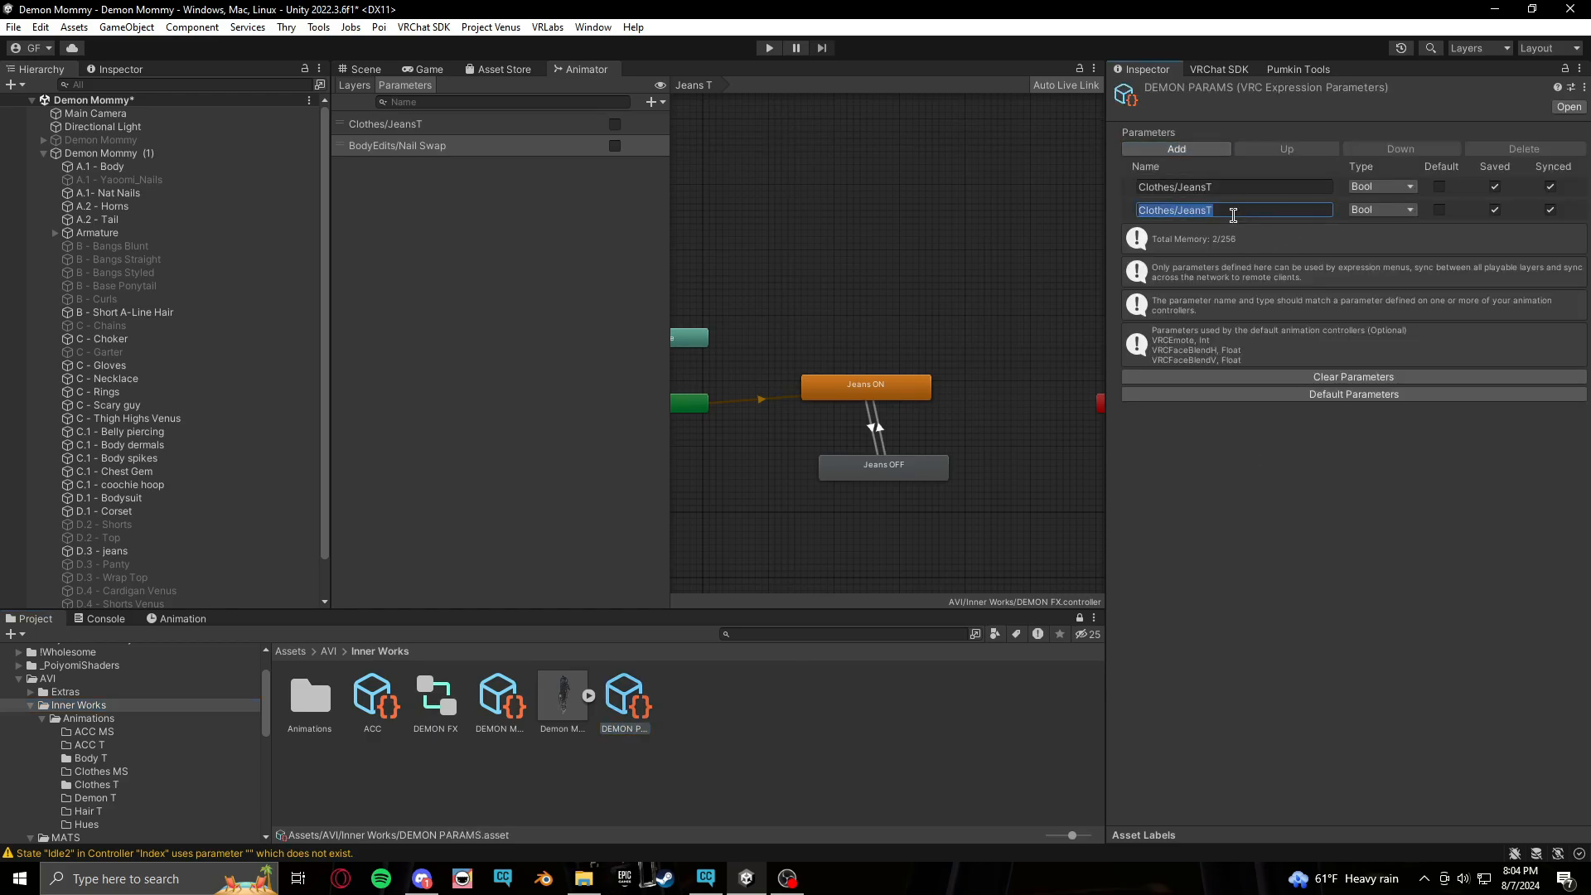
{"action": "key", "text": "ctrl+v"}
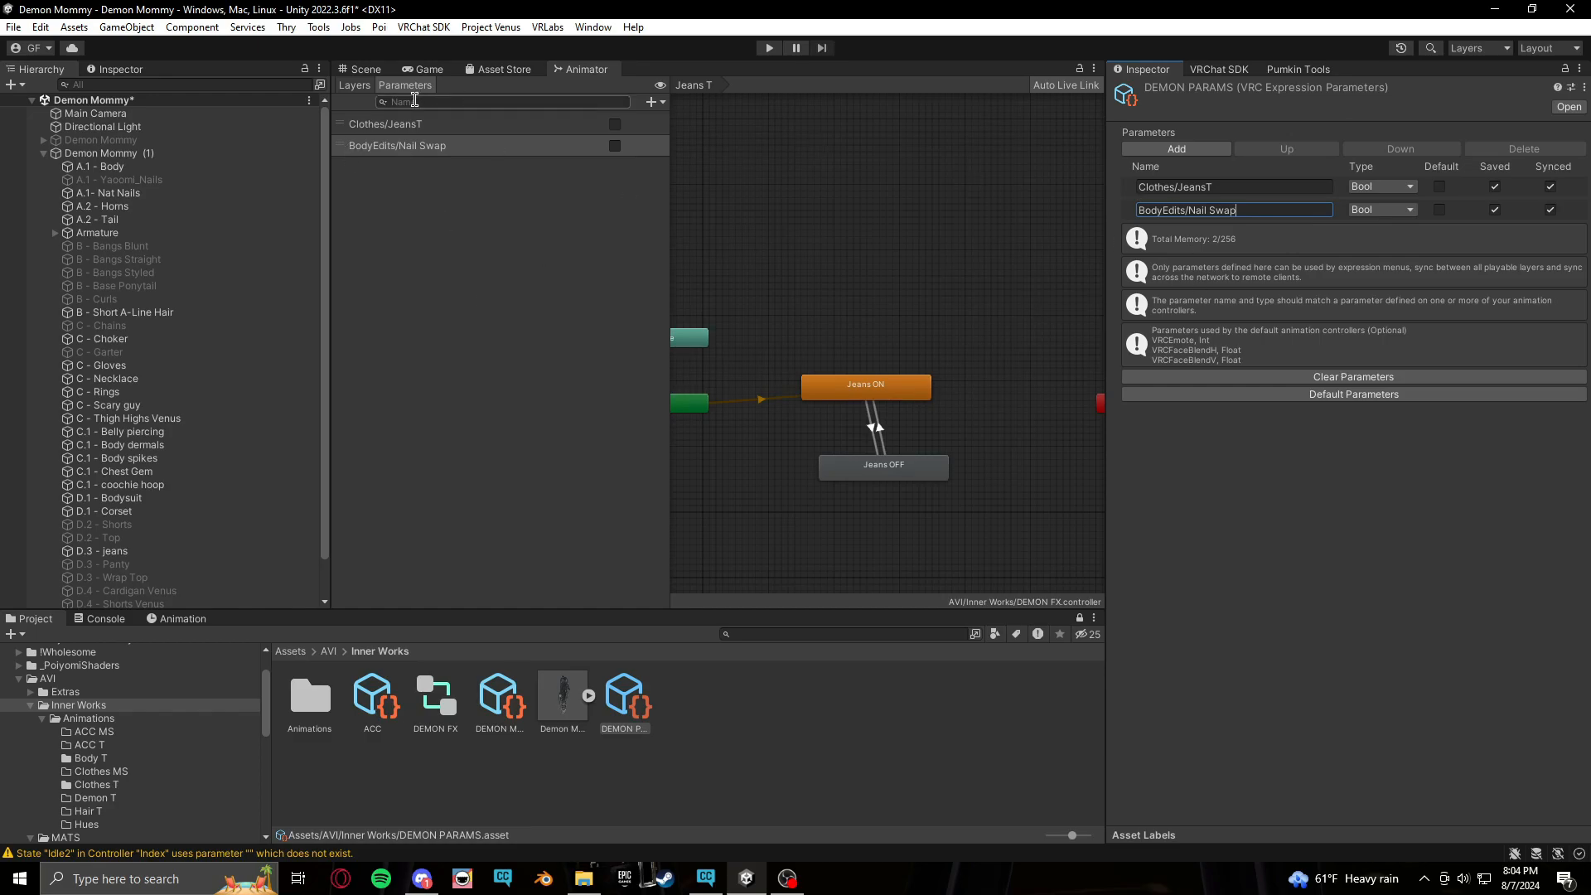
Add a new layer named Nails Swap to the FX controller and open its layer settings
{"action": "left_click", "coordinate": [355, 85]}
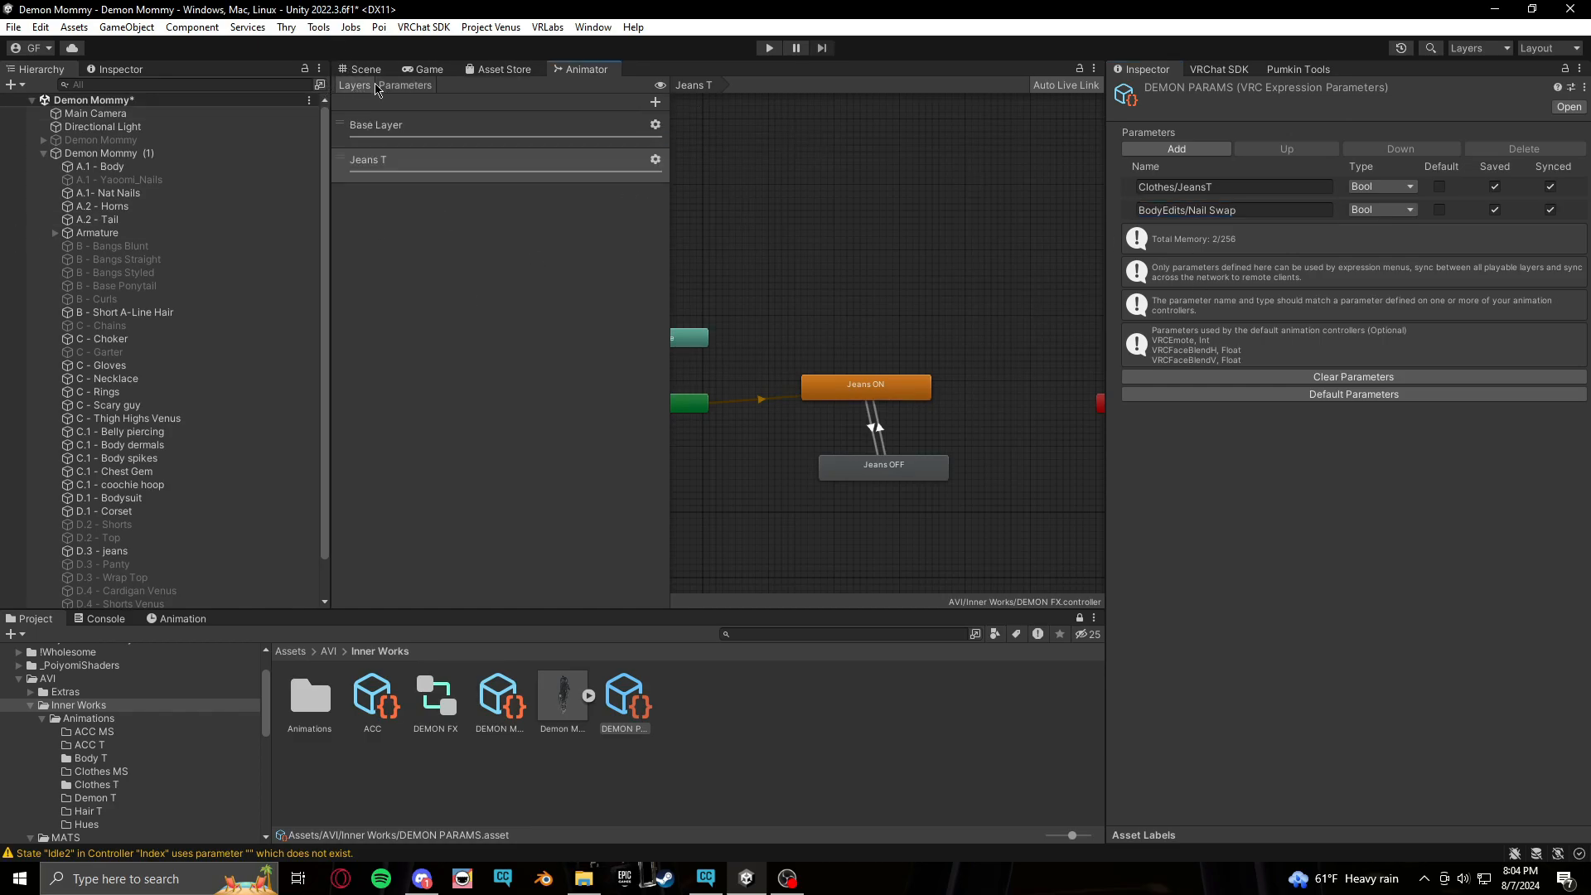
{"action": "left_click", "coordinate": [654, 101]}
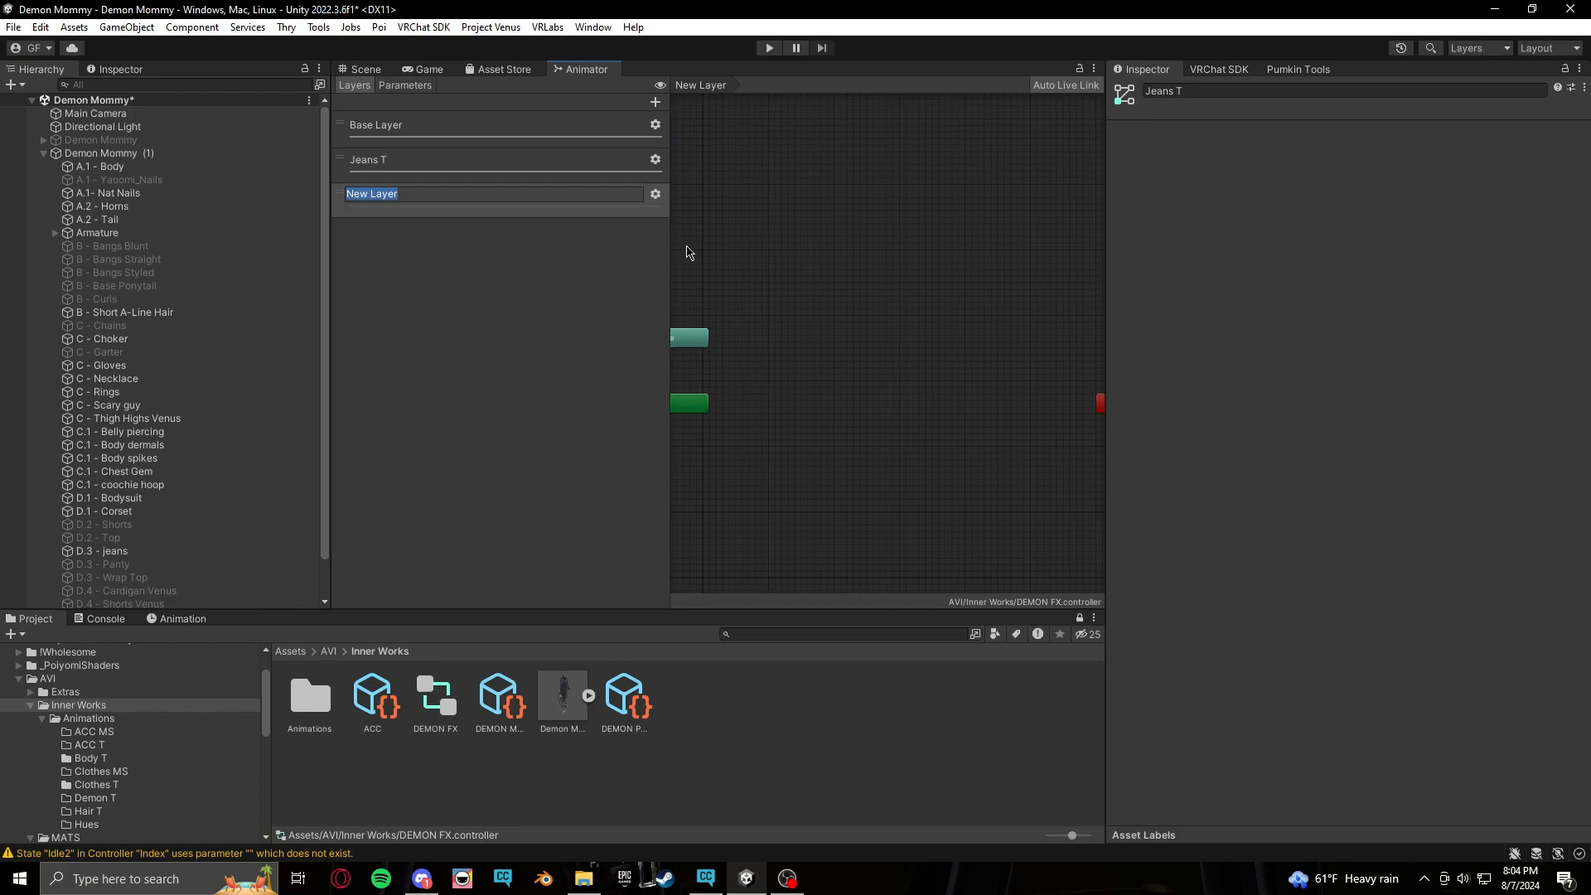
{"action": "type", "text": "Nails Swap"}
{"action": "key", "text": "Return"}
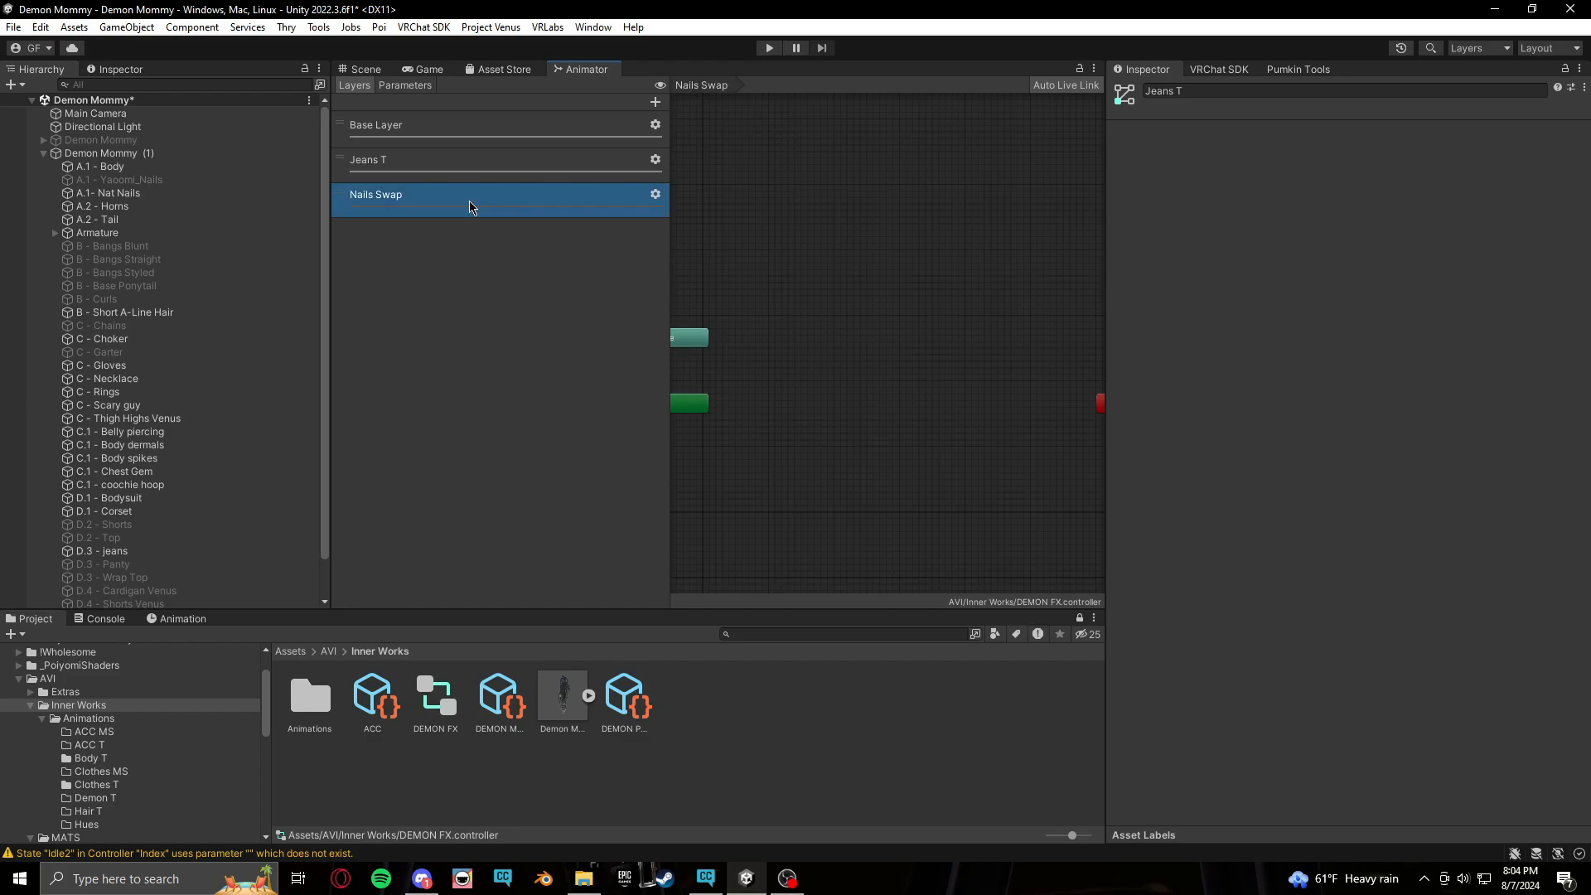
{"action": "left_click", "coordinate": [656, 196]}
{"action": "left_click", "coordinate": [333, 228]}
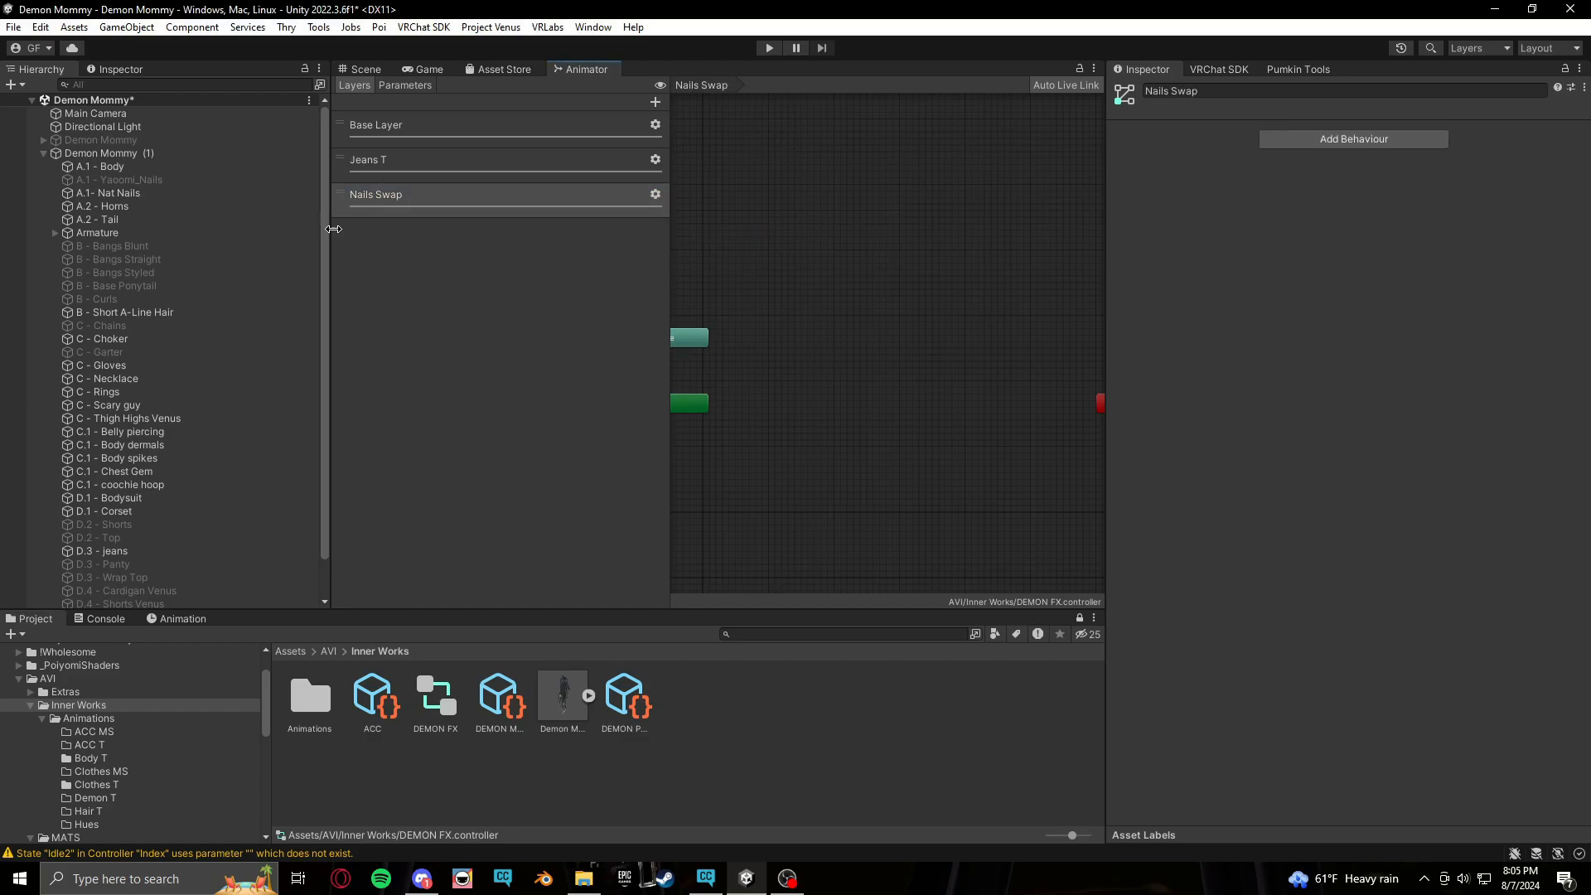
Turn off Loop Time for all three animation clips in the Body T folder
{"action": "left_click", "coordinate": [86, 758]}
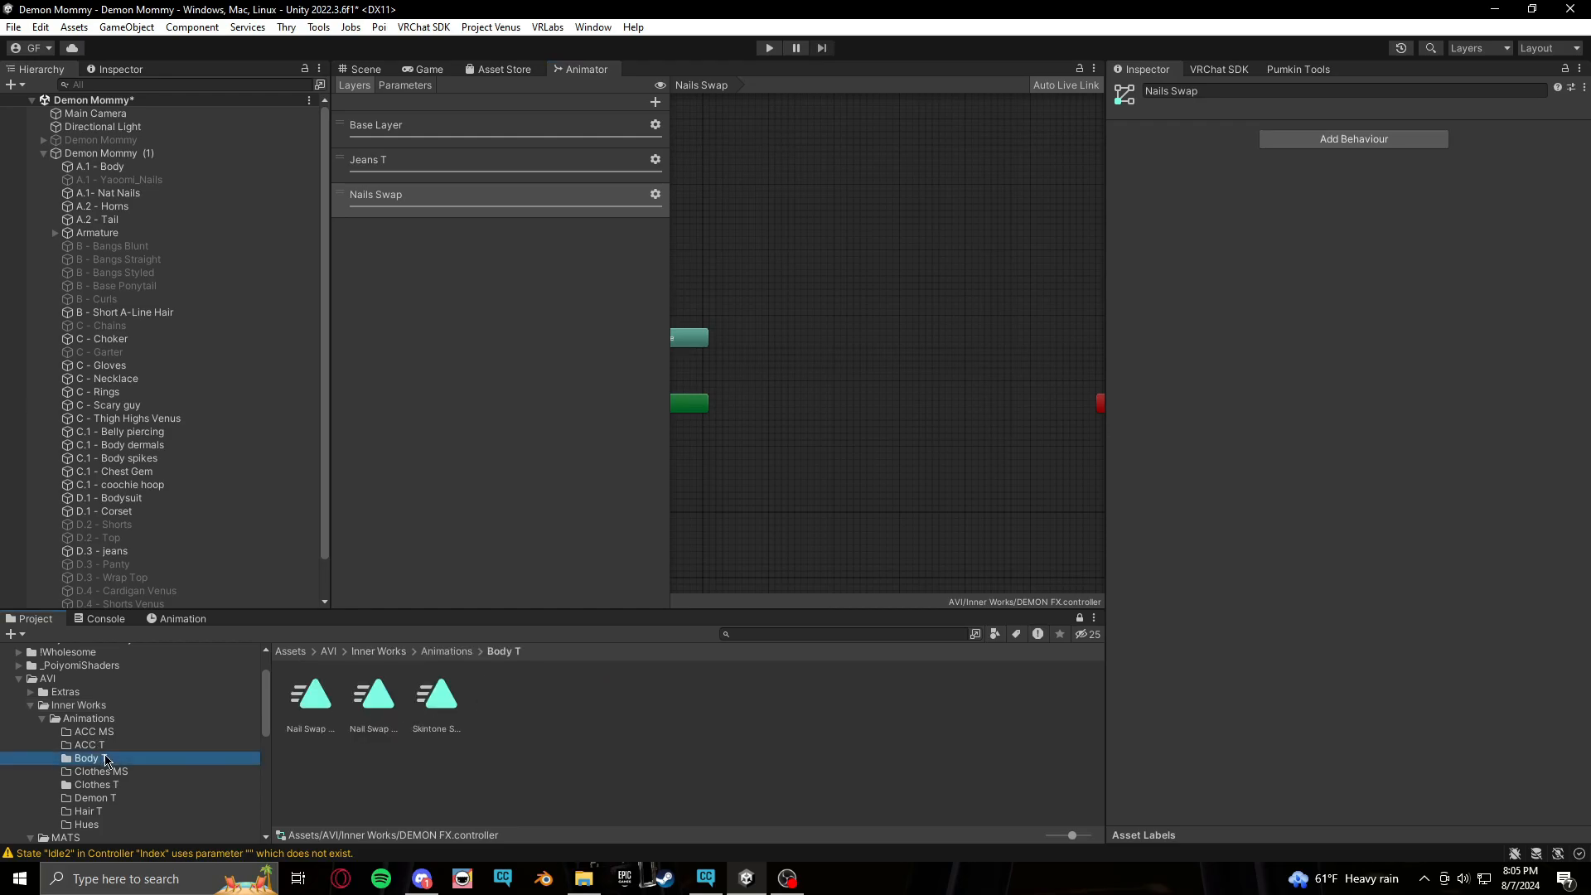
{"action": "left_click", "coordinate": [296, 726]}
{"action": "left_click", "coordinate": [453, 709], "text": "shift"}
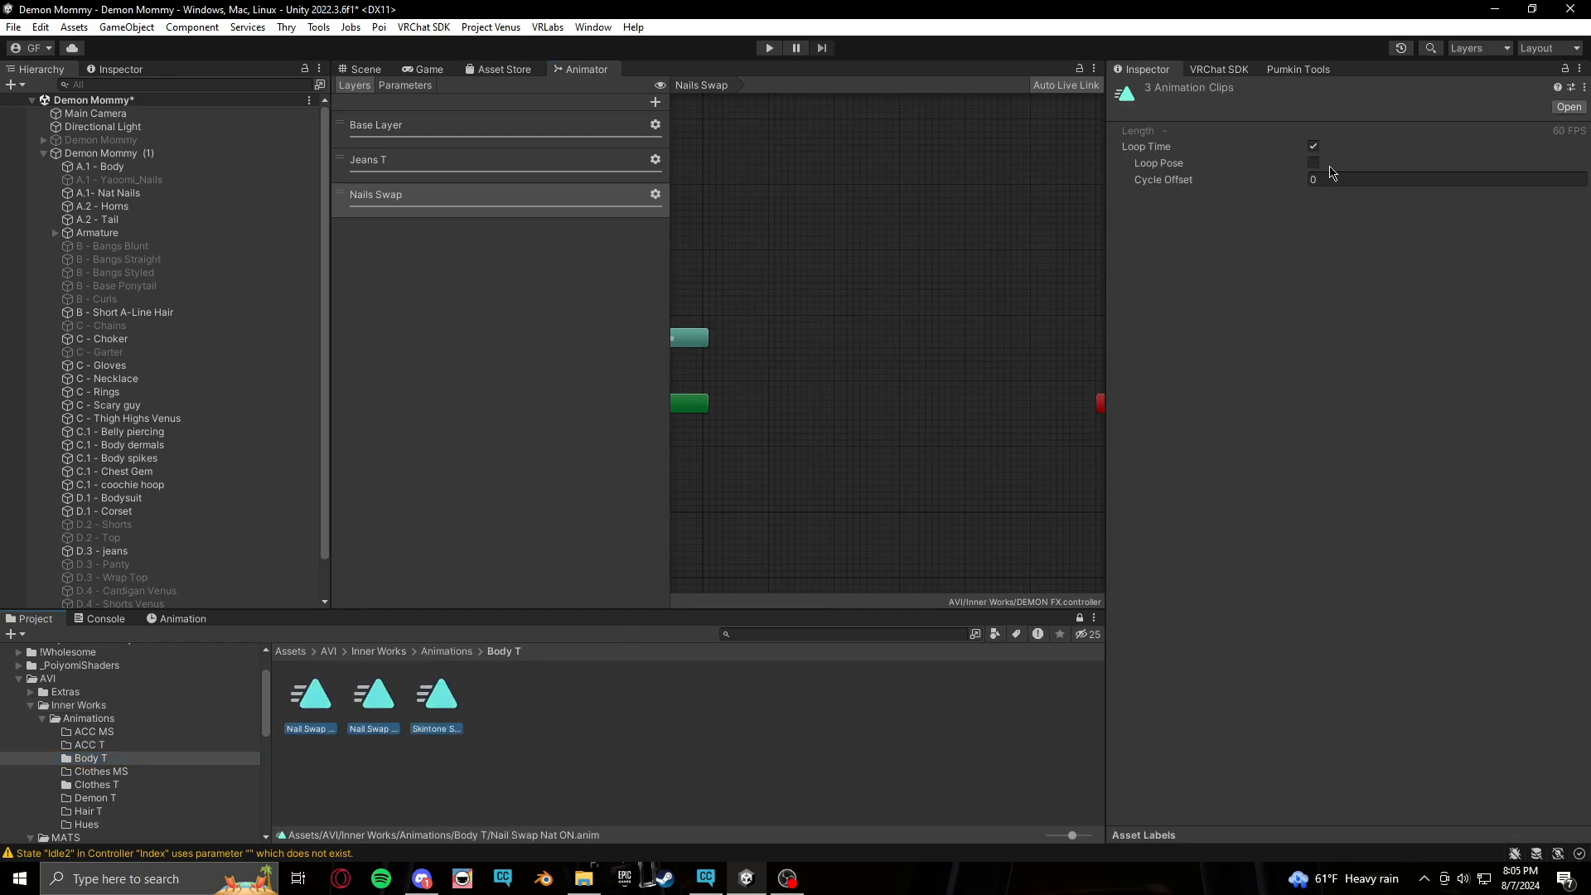
{"action": "left_click", "coordinate": [1313, 146]}
{"action": "left_click", "coordinate": [545, 682]}
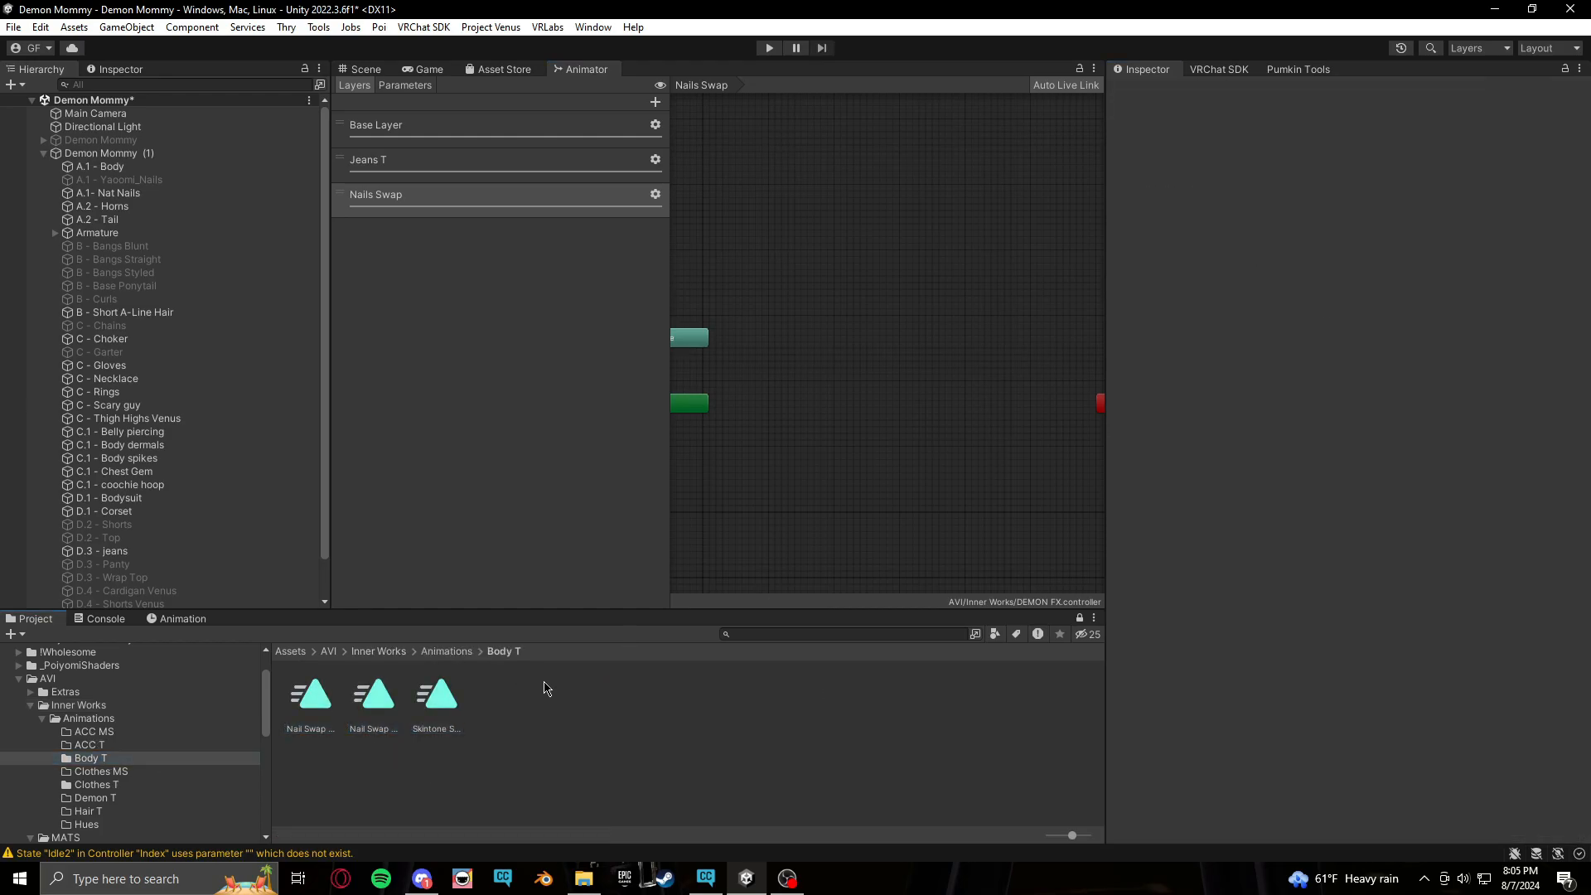
Place the Nail Swap Spikey ON clip as the default state in the Nails Swap layer
{"action": "left_click", "coordinate": [333, 707]}
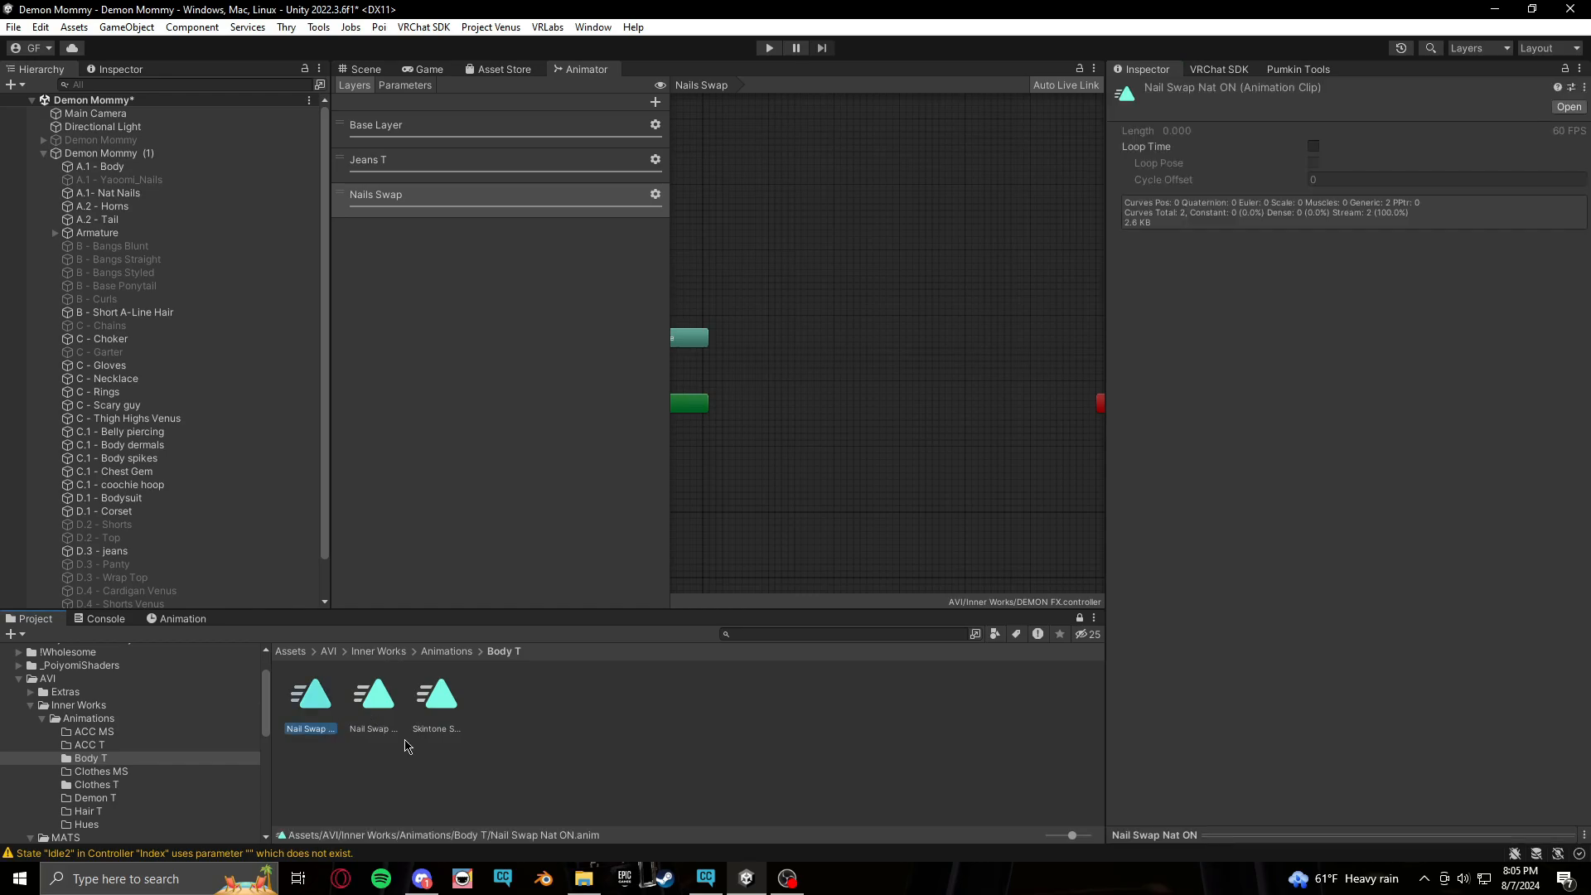
{"action": "left_click", "coordinate": [360, 705]}
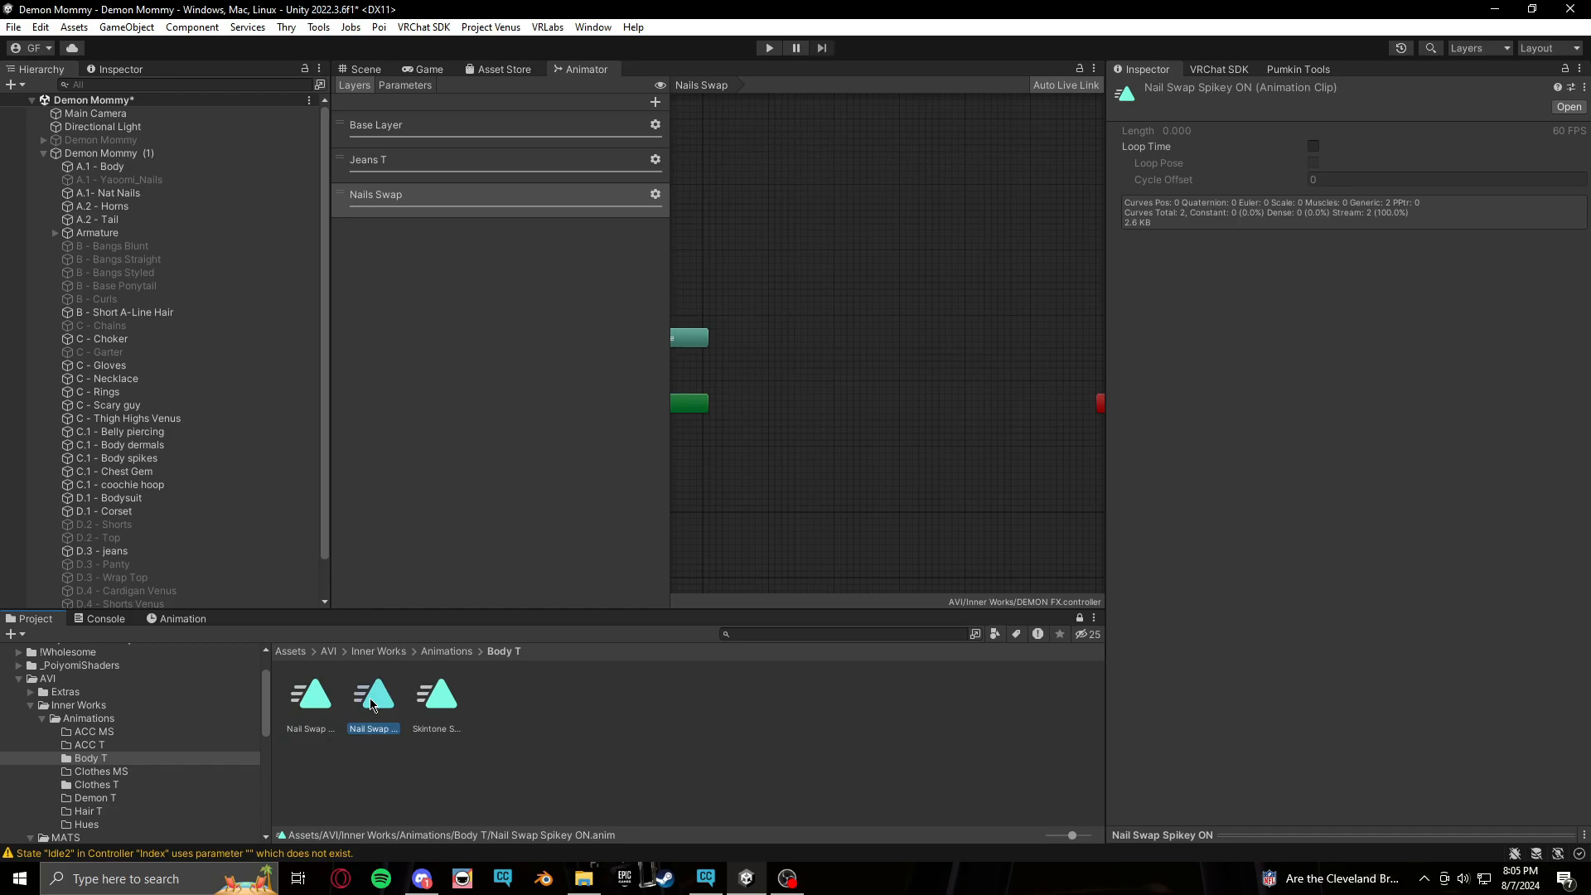
{"action": "left_click_drag", "start_coordinate": [371, 705], "coordinate": [730, 512]}
{"action": "left_click_drag", "start_coordinate": [799, 388], "coordinate": [799, 388]}
{"action": "key", "text": "f"}
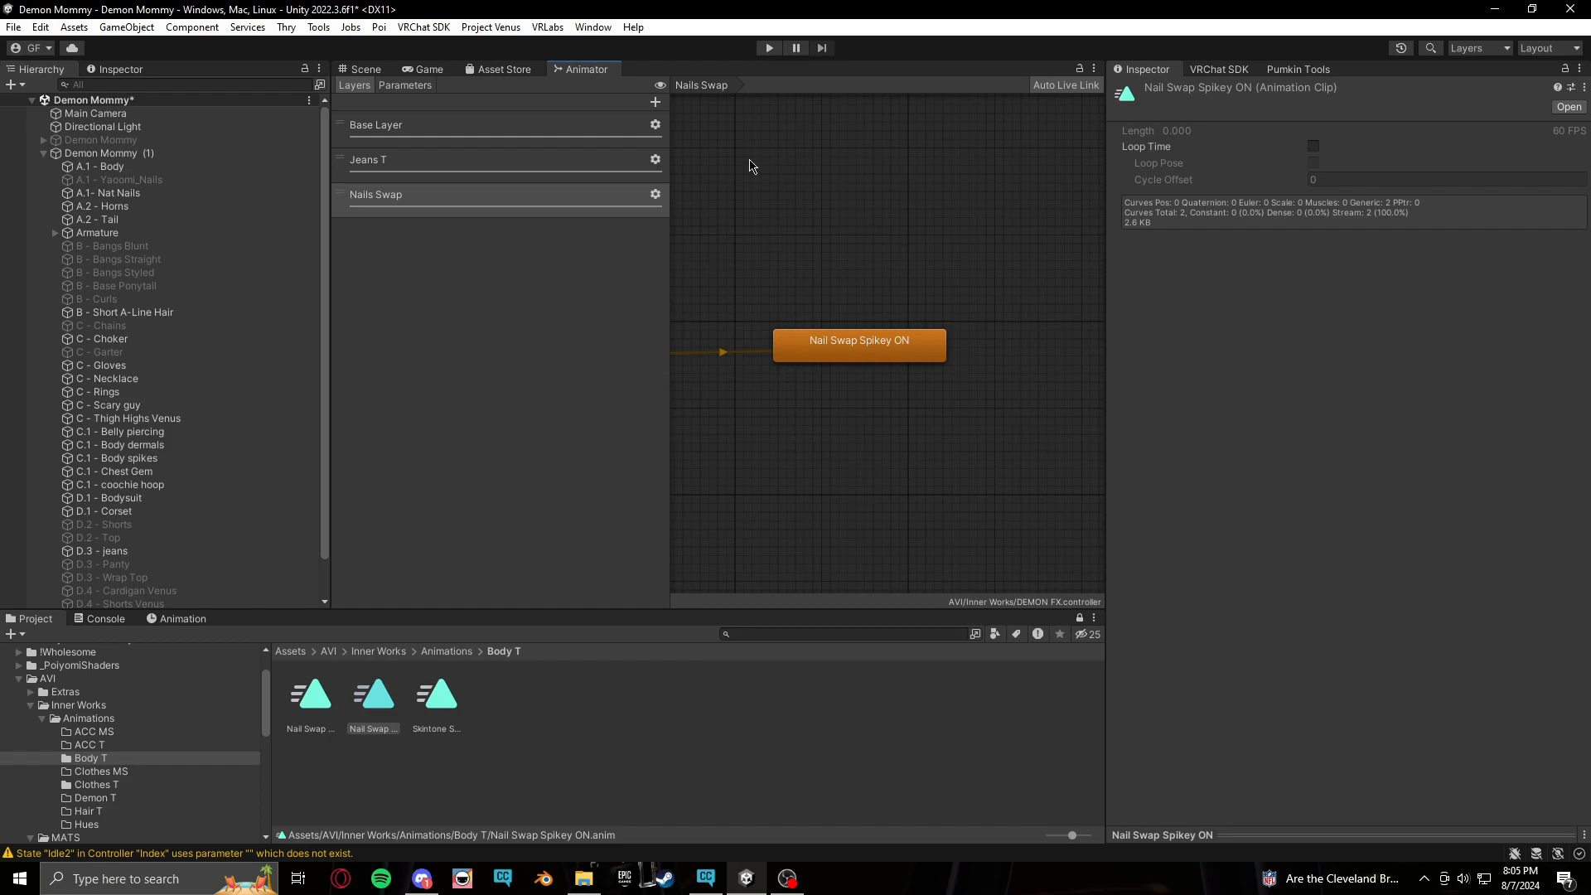
{"action": "scroll", "coordinate": [946, 305], "scroll_direction": "down", "scroll_amount": 1}
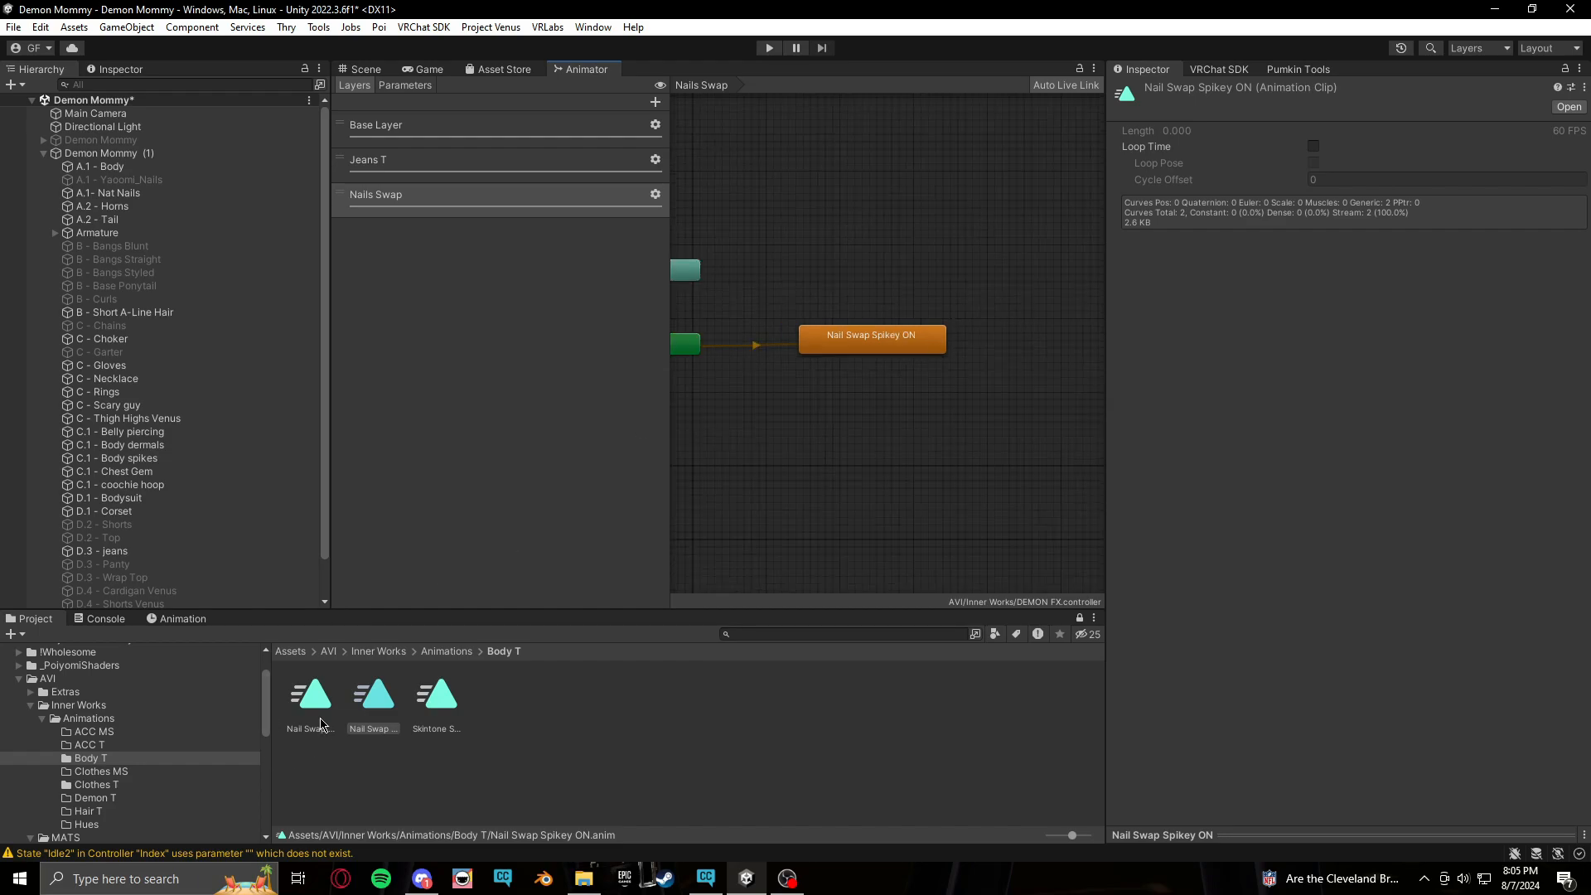
Add a Nail Swap Nat ON state and turn off Write Defaults on both states
{"action": "left_click_drag", "start_coordinate": [320, 700], "coordinate": [842, 420]}
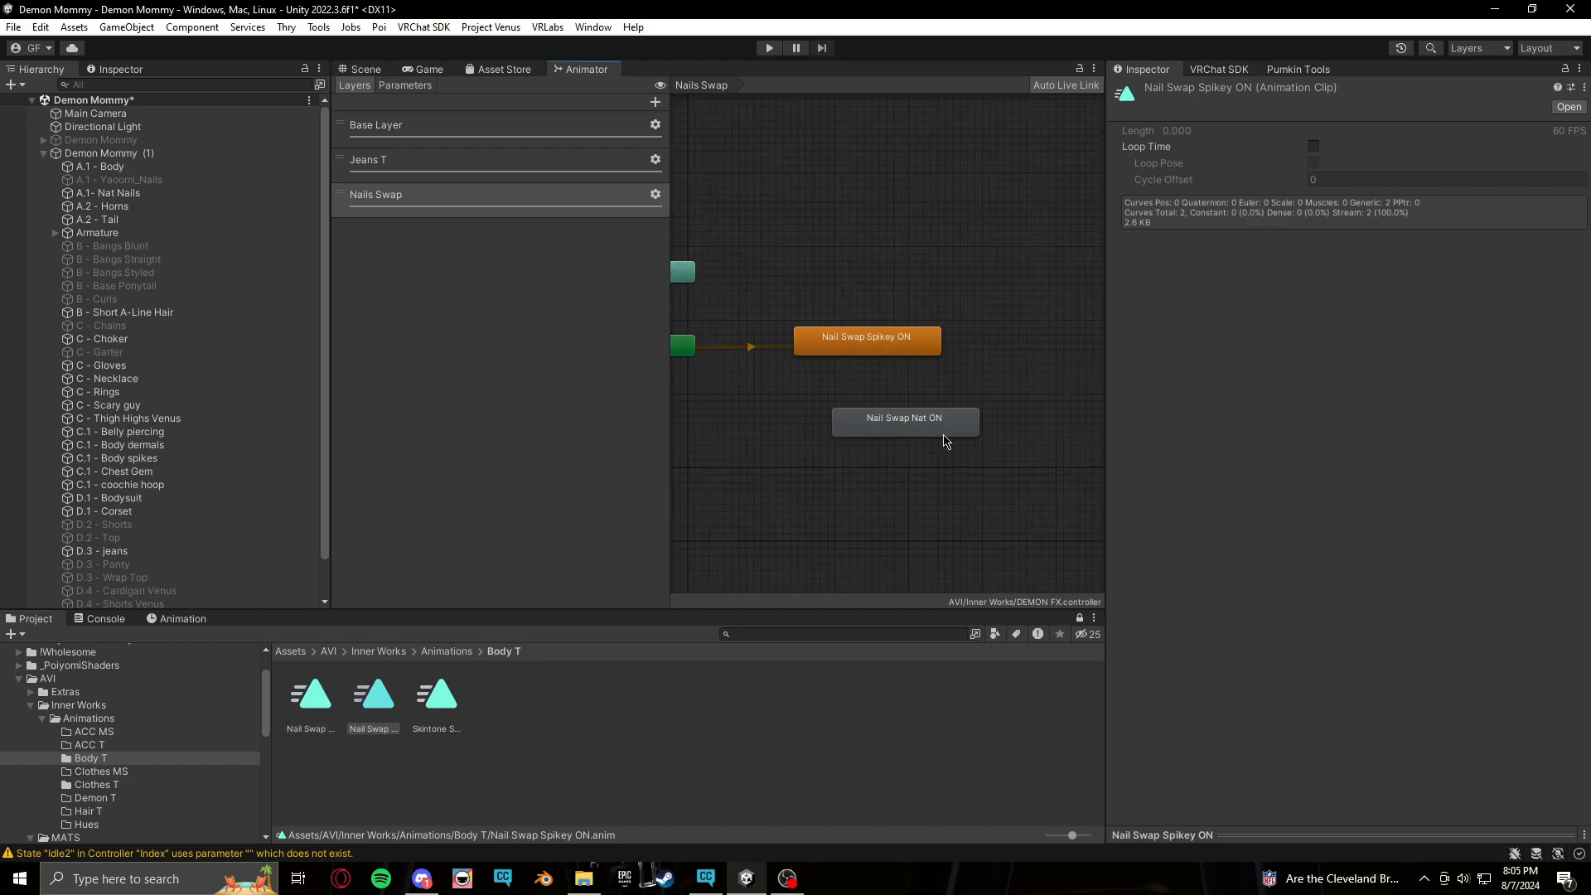
{"action": "left_click_drag", "start_coordinate": [943, 432], "coordinate": [901, 419]}
{"action": "left_click_drag", "start_coordinate": [841, 167], "coordinate": [1027, 561]}
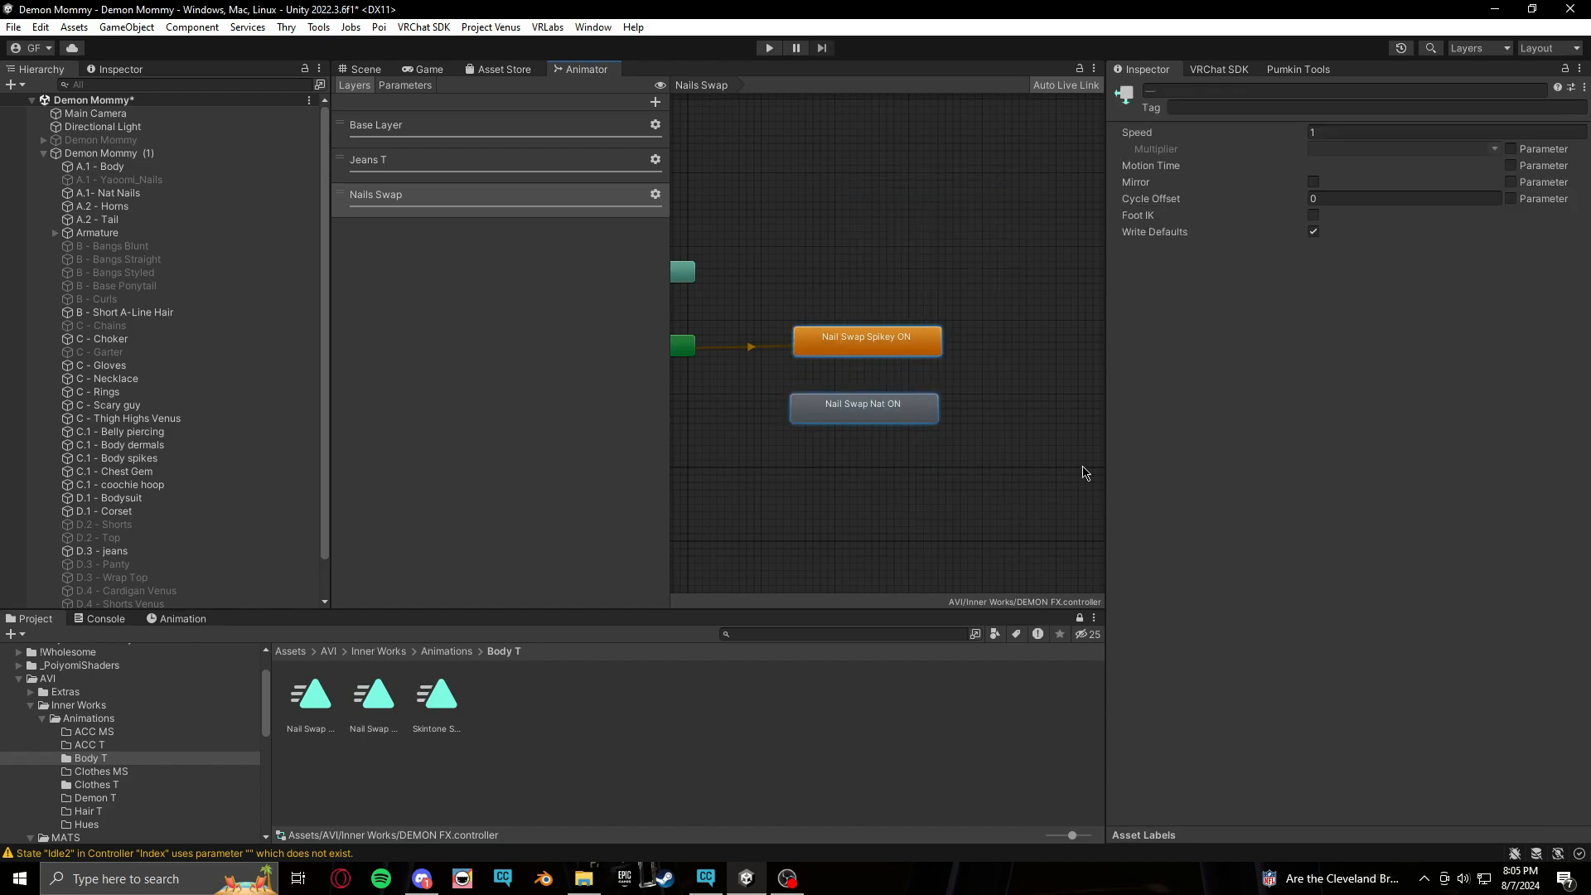
{"action": "left_click", "coordinate": [1313, 231]}
Create transitions from Nail Swap Spikey ON to Nail Swap Nat ON and back
{"action": "left_click", "coordinate": [1006, 320]}
{"action": "right_click", "coordinate": [850, 349]}
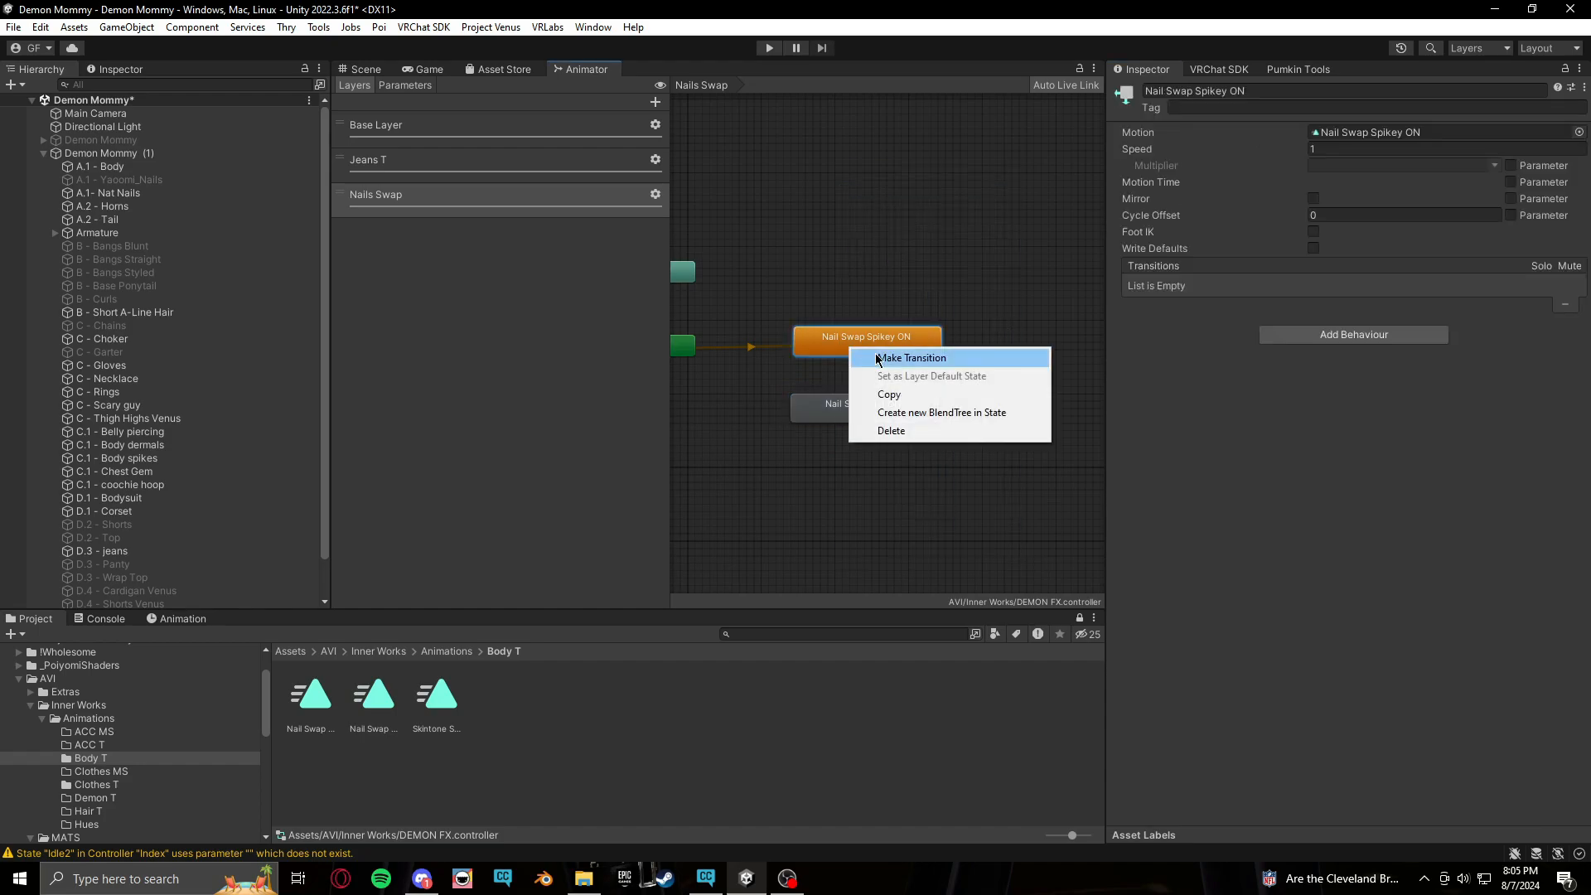
{"action": "left_click", "coordinate": [903, 358]}
{"action": "left_click", "coordinate": [864, 408]}
{"action": "right_click", "coordinate": [896, 412]}
{"action": "left_click", "coordinate": [953, 423]}
{"action": "left_click", "coordinate": [901, 352]}
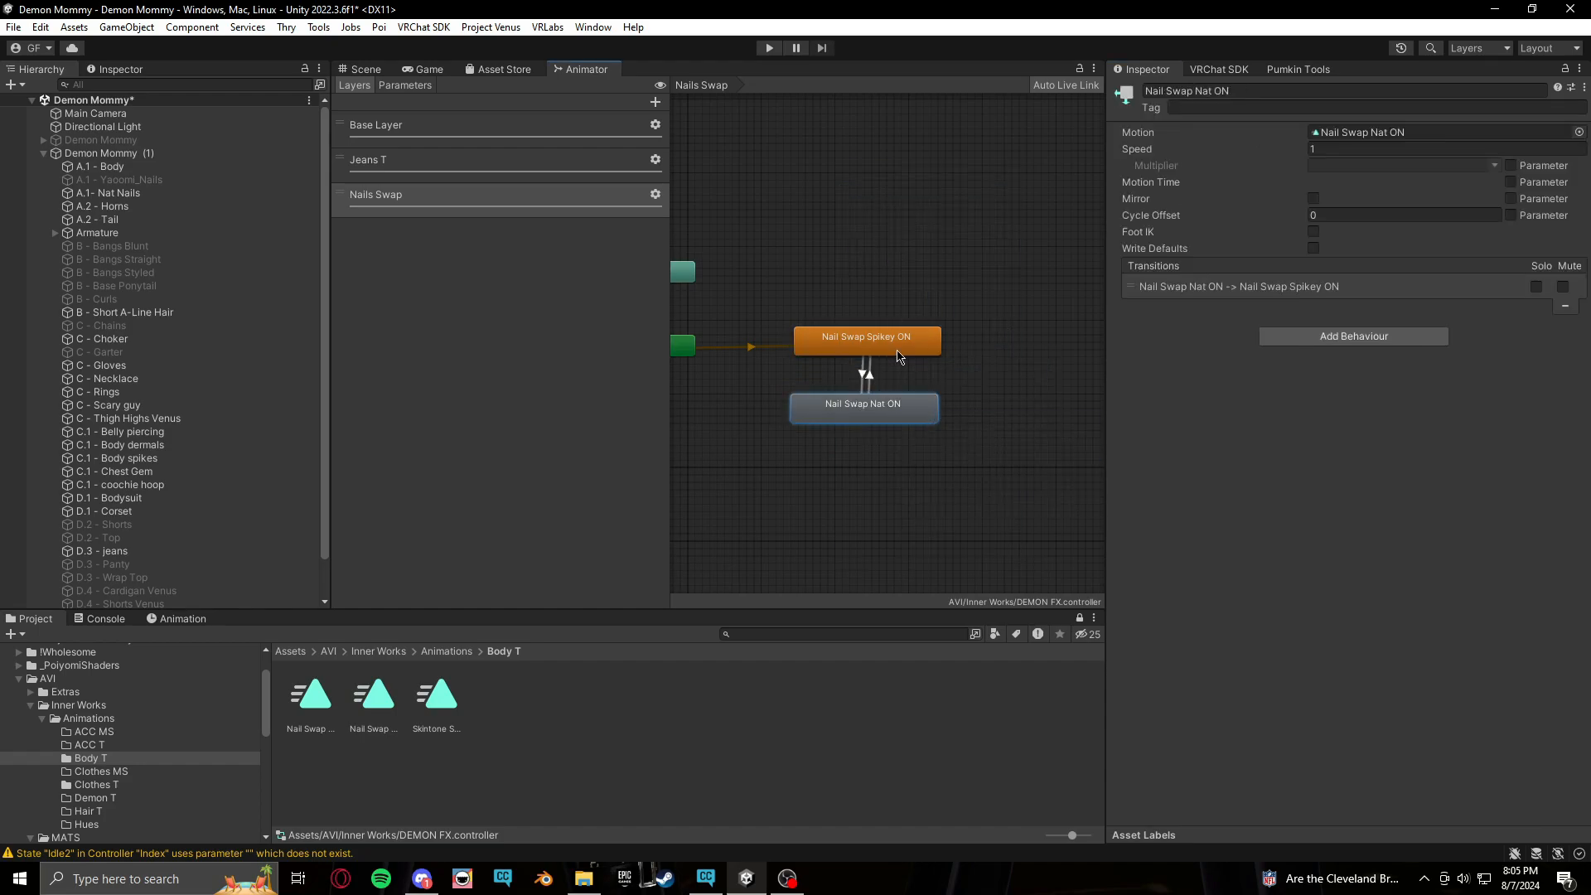
Set the Spikey ON to Nat ON transition's exit time and duration to 0 and disable Has Exit Time
{"action": "left_click", "coordinate": [863, 378]}
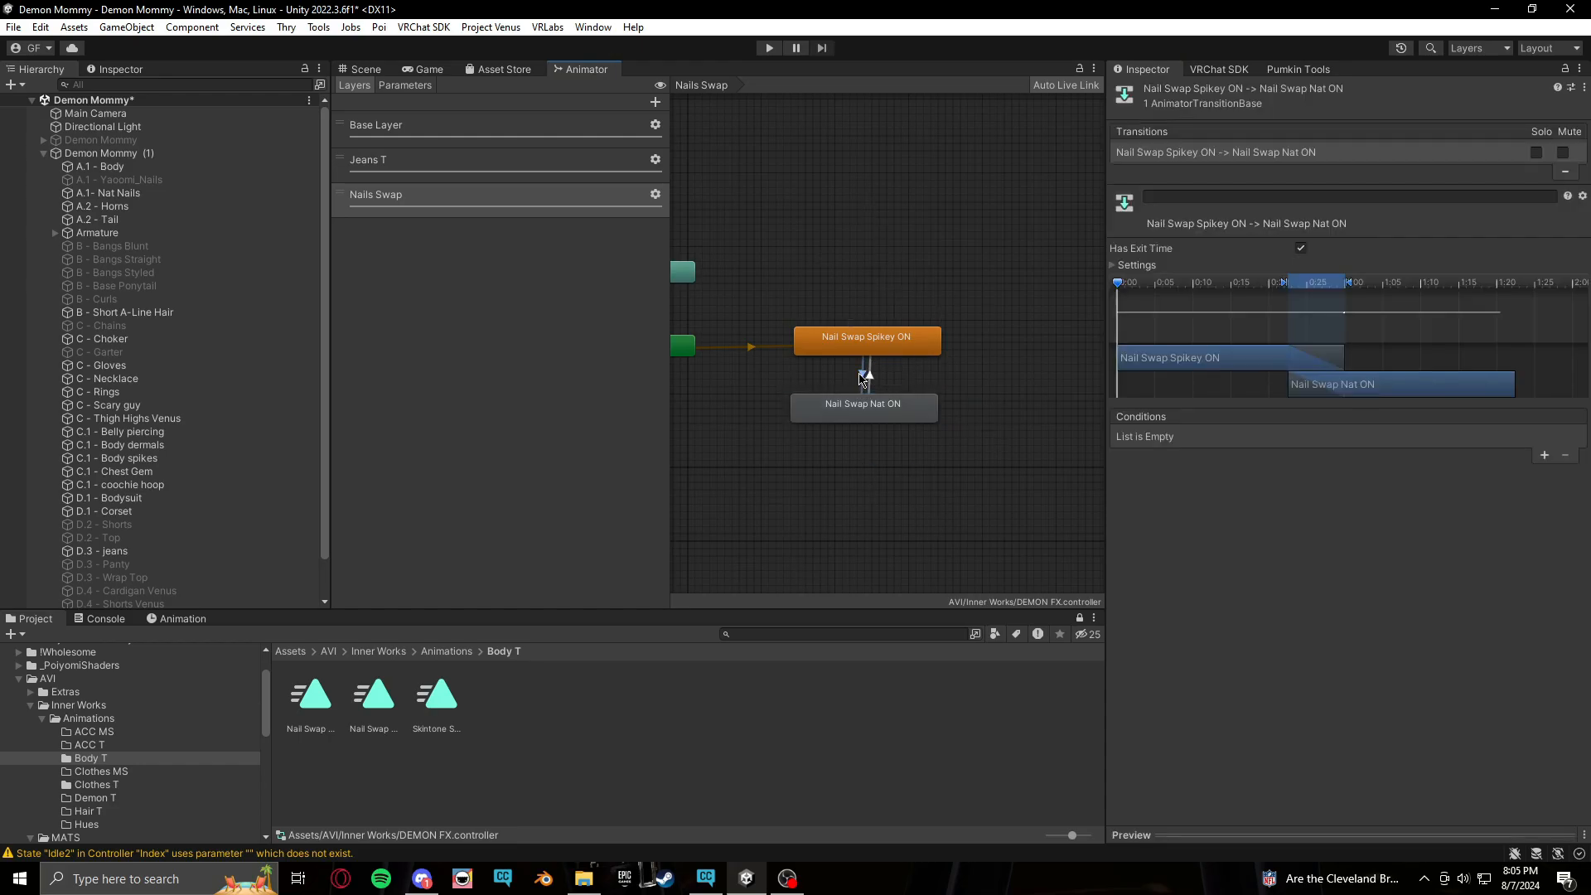
{"action": "left_click", "coordinate": [1113, 265]}
{"action": "left_click", "coordinate": [1331, 281]}
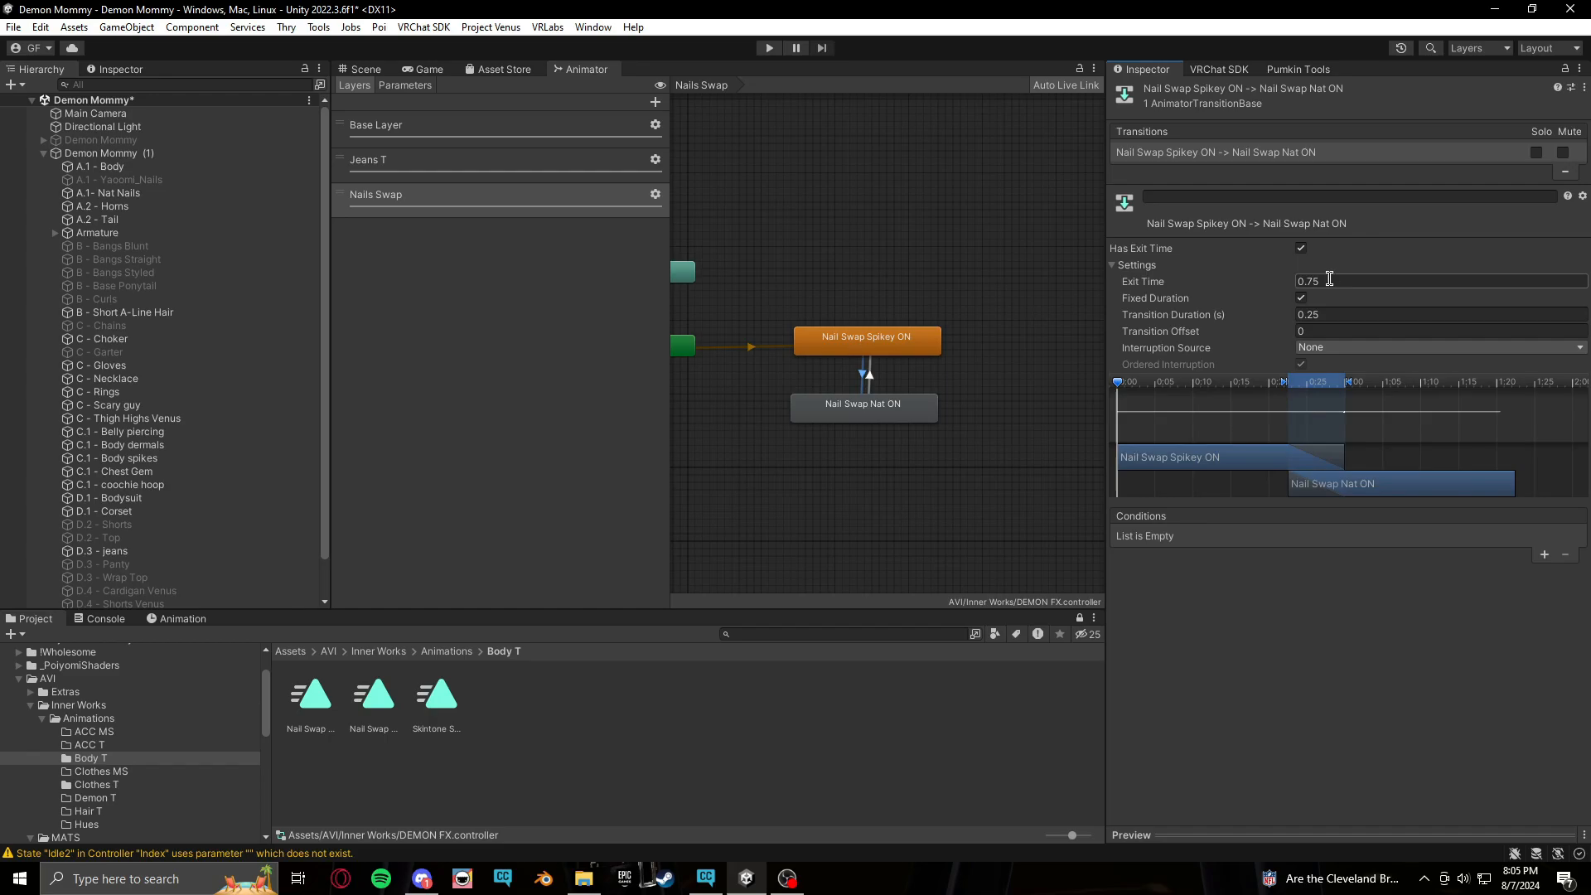
{"action": "type", "text": "0"}
{"action": "key", "text": "Return"}
{"action": "left_click", "coordinate": [1335, 314]}
{"action": "type", "text": "0"}
{"action": "key", "text": "Return"}
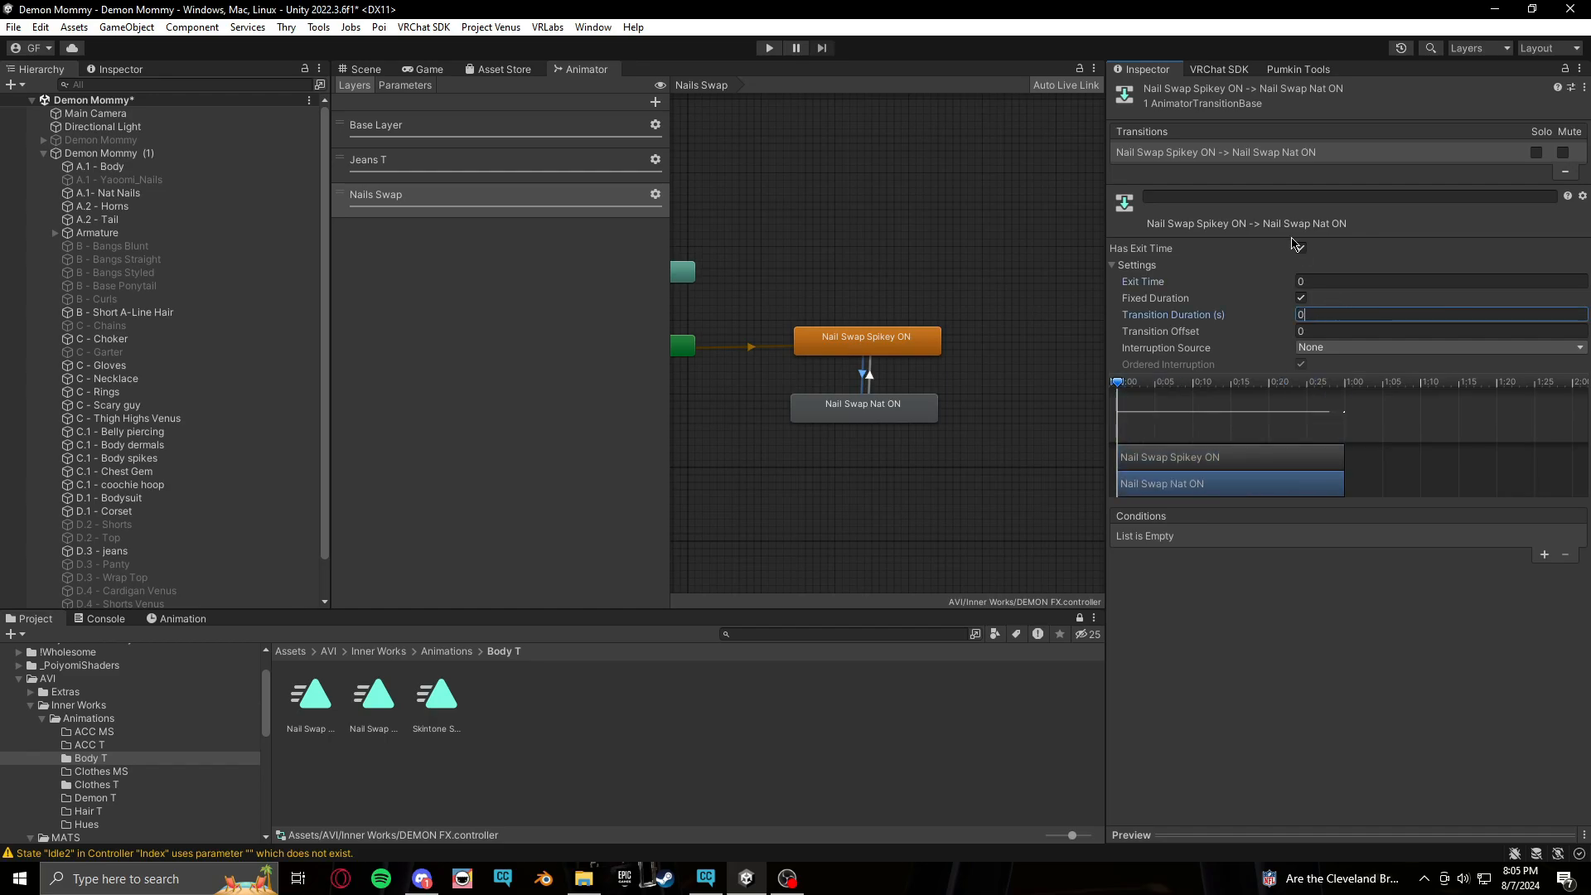
{"action": "left_click", "coordinate": [1302, 248]}
Add a BodyEdits/Nail Swap true condition to the Spikey ON to Nat ON transition
{"action": "left_click", "coordinate": [1544, 554]}
{"action": "left_click", "coordinate": [1311, 539]}
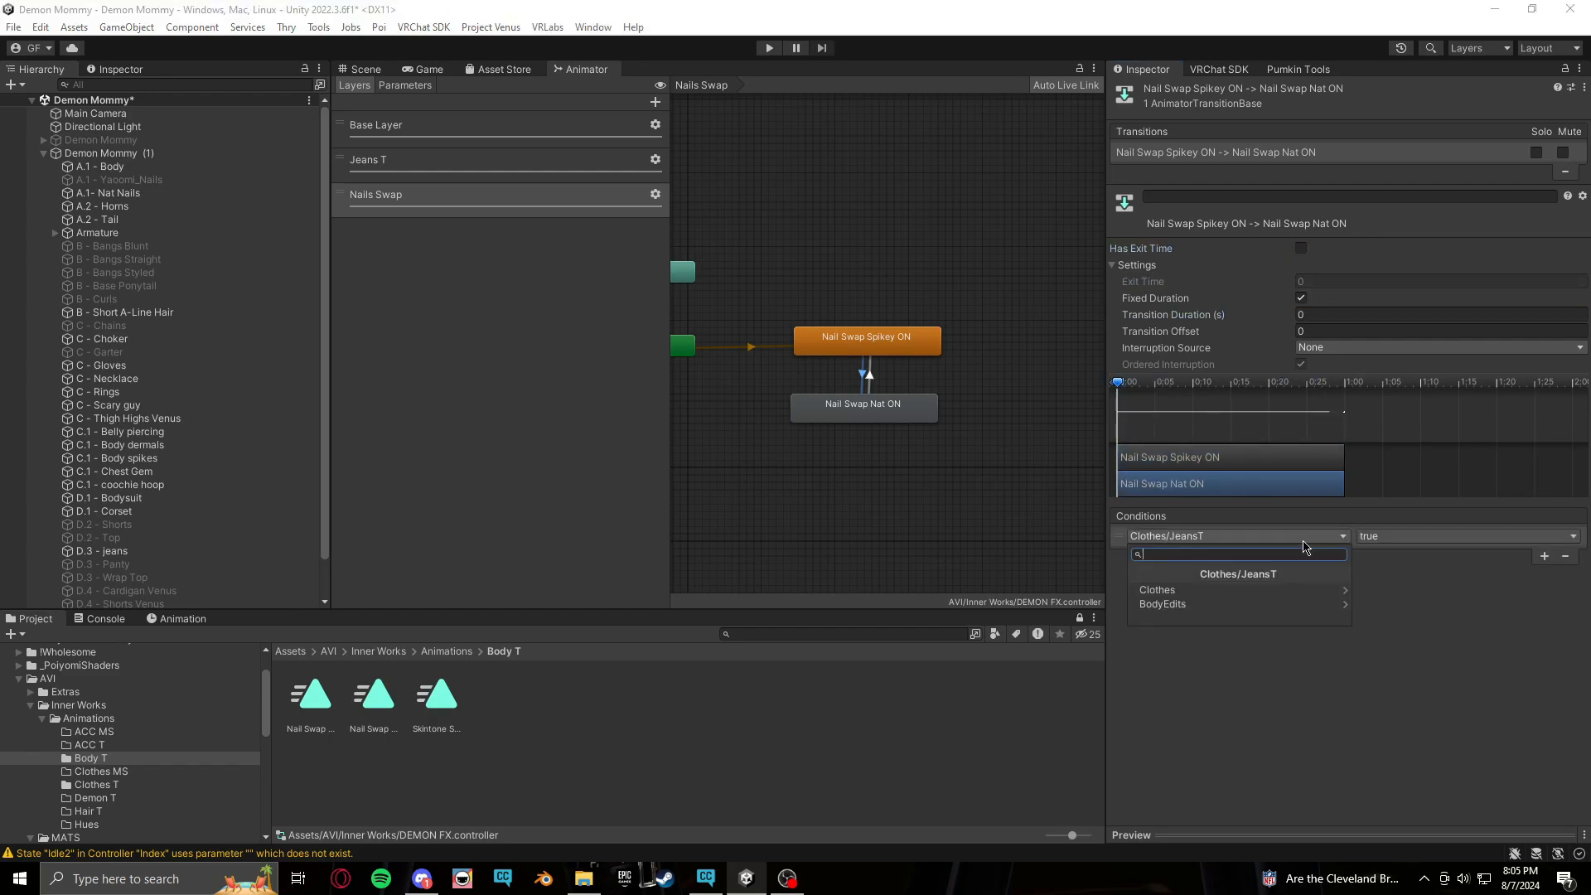
{"action": "left_click", "coordinate": [1191, 607]}
{"action": "left_click", "coordinate": [1177, 589]}
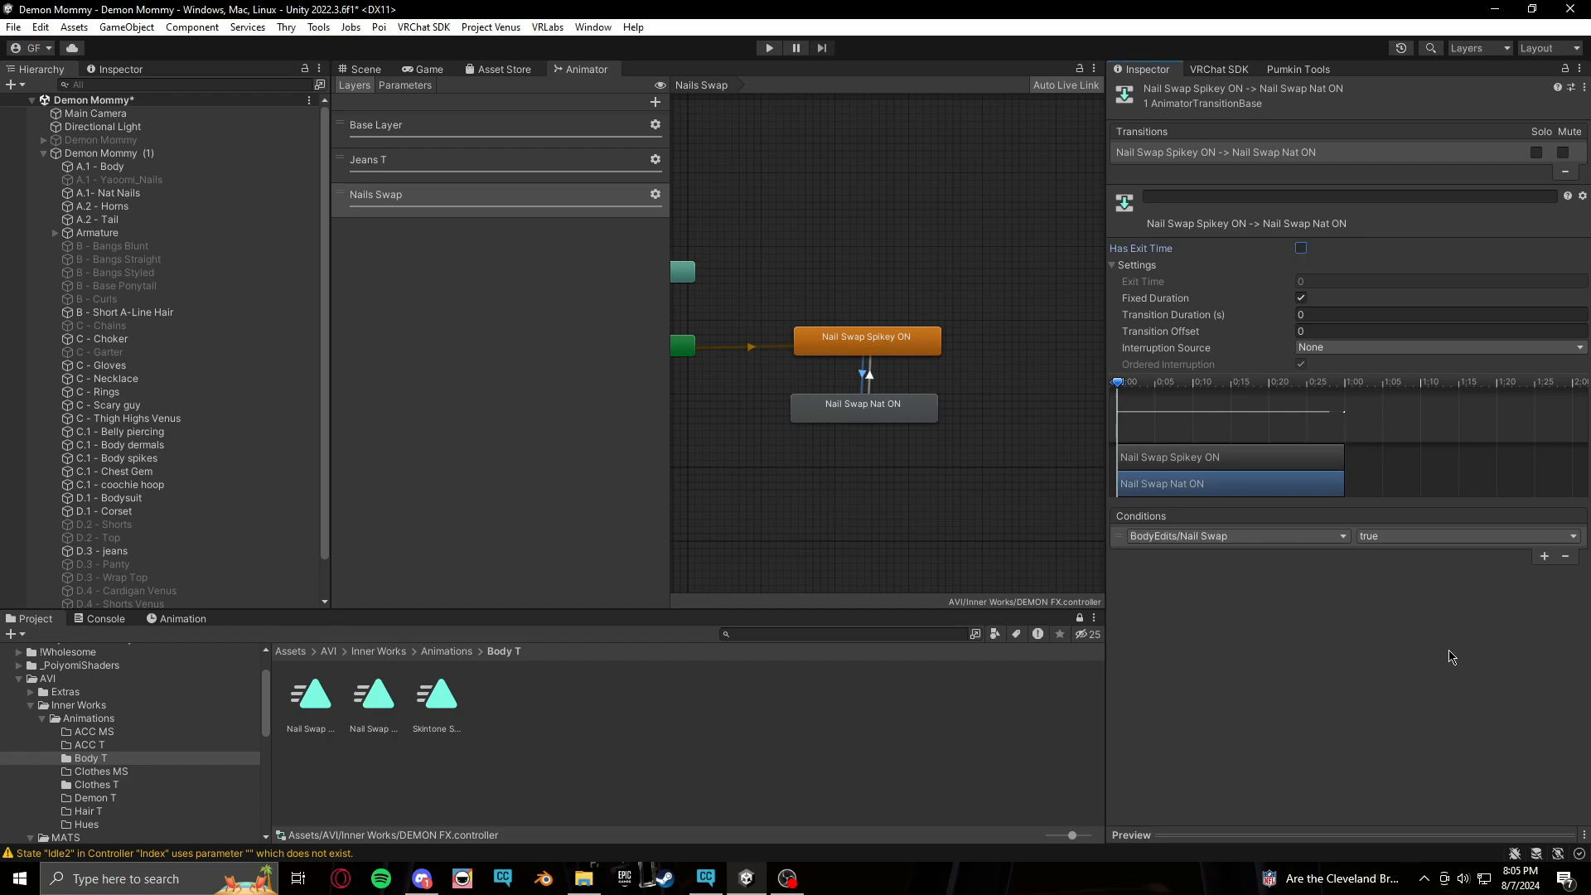
Copy that transition's settings and paste them onto the Nat ON to Spikey ON transition
{"action": "right_click", "coordinate": [1322, 151]}
{"action": "left_click", "coordinate": [1401, 153]}
{"action": "left_click", "coordinate": [877, 377]}
{"action": "right_click", "coordinate": [1337, 159]}
{"action": "left_click", "coordinate": [1388, 222]}
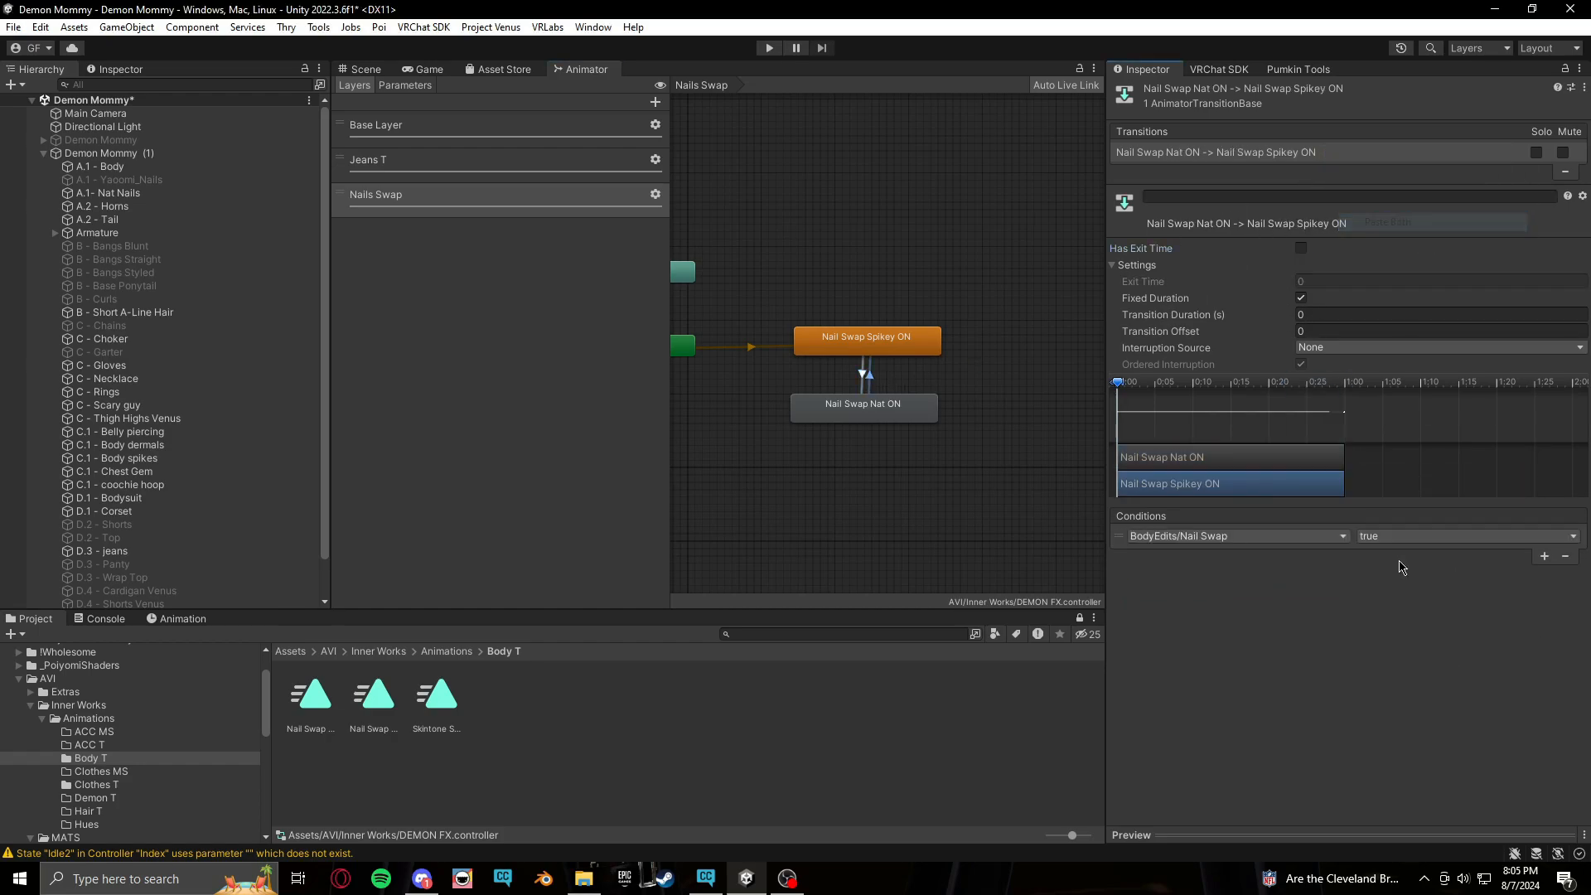
Set the Nat ON to Spikey ON transition's BodyEdits/Nail Swap condition to false
{"action": "left_click", "coordinate": [1400, 536]}
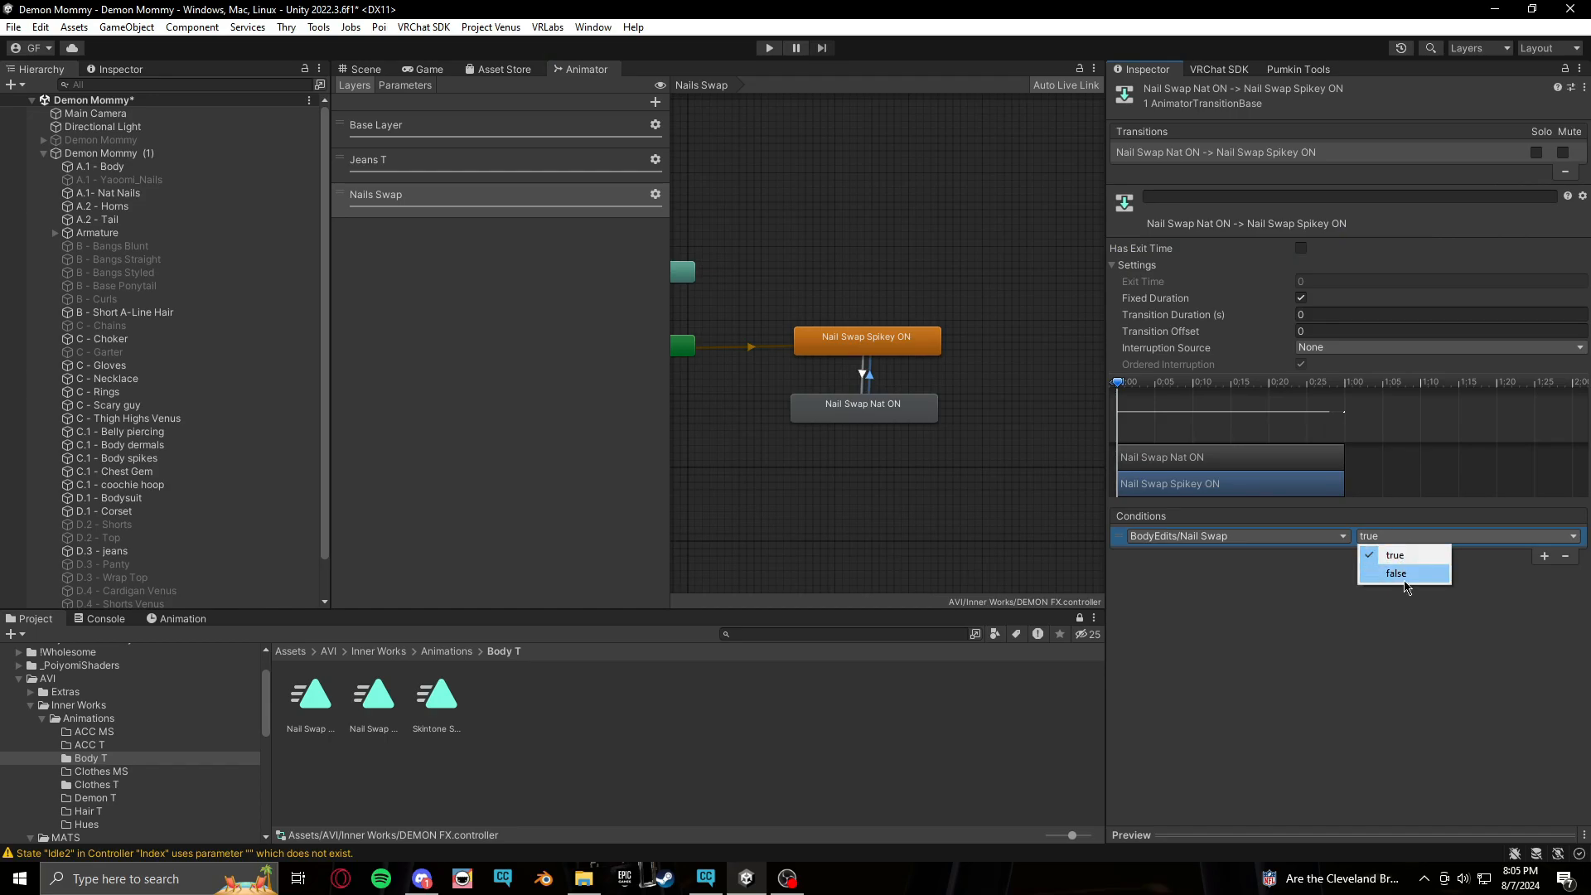
{"action": "left_click", "coordinate": [1398, 573]}
Inspect the Yaoomi_Nails object on the avatar in the scene view
{"action": "mouse_move", "coordinate": [949, 520]}
{"action": "middle_mouse_down"}
{"action": "mouse_move", "coordinate": [914, 507]}
{"action": "mouse_move", "coordinate": [946, 512]}
{"action": "middle_mouse_up"}
{"action": "left_click", "coordinate": [362, 69]}
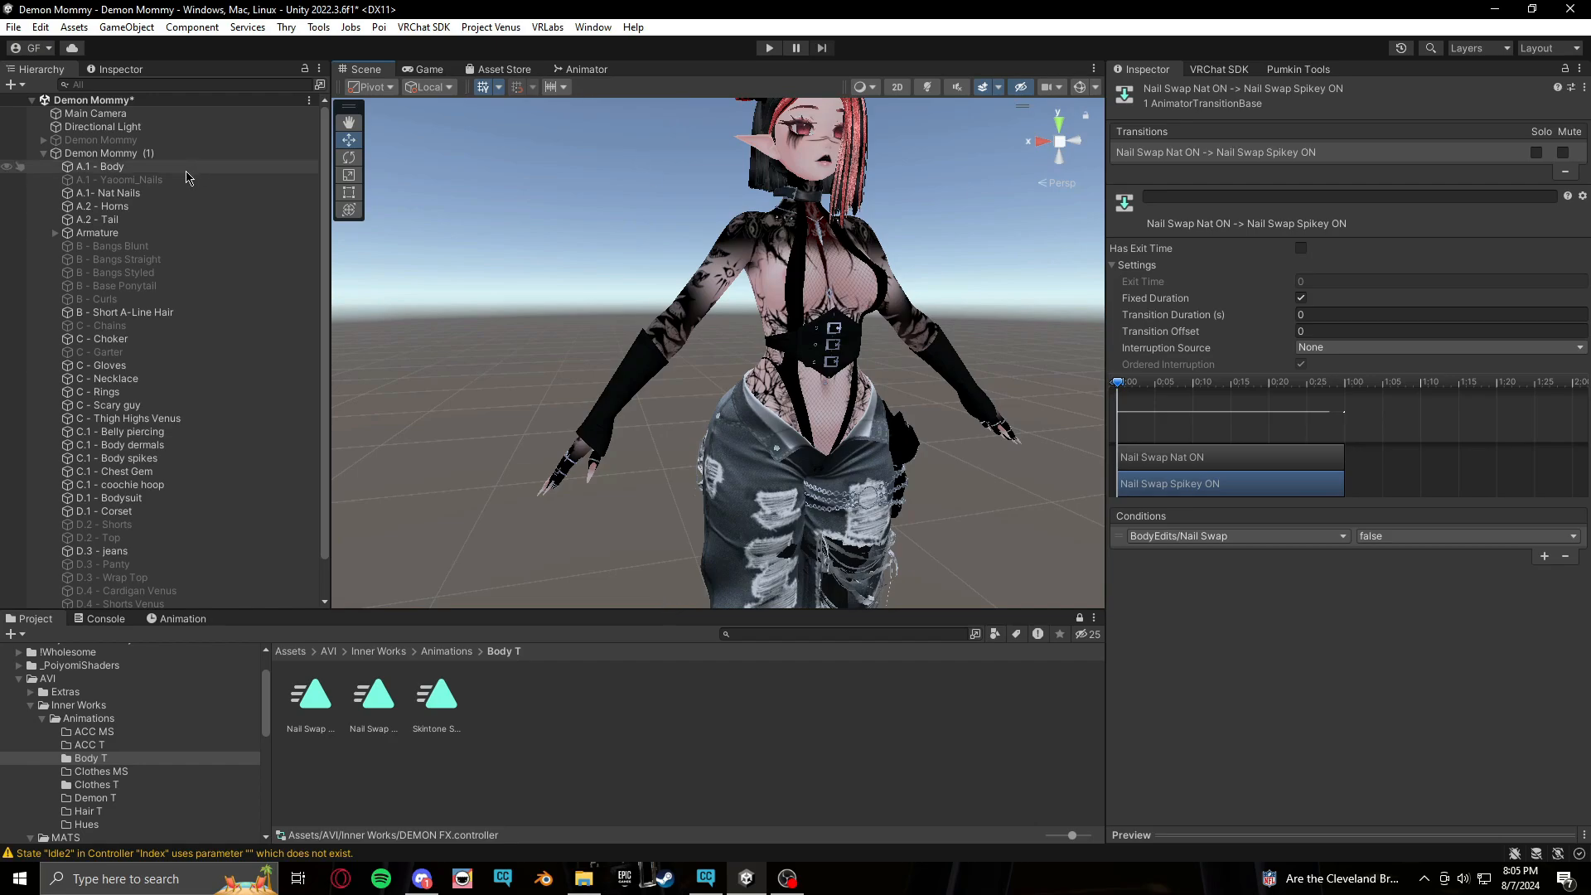
{"action": "left_click", "coordinate": [156, 180]}
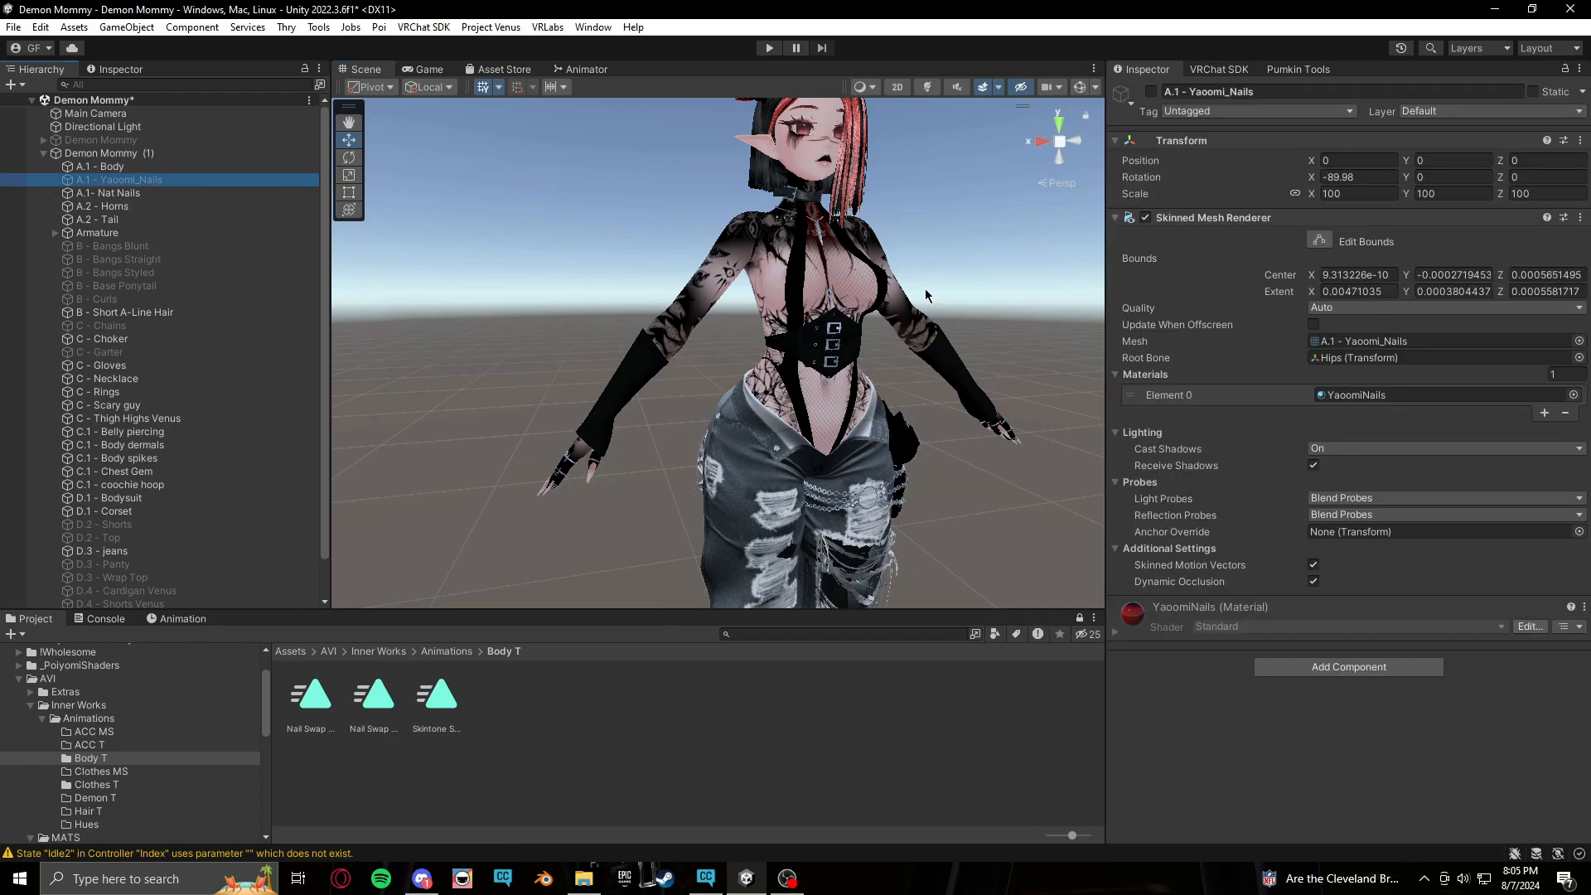
{"action": "middle_click_drag", "start_coordinate": [487, 407], "coordinate": [488, 401]}
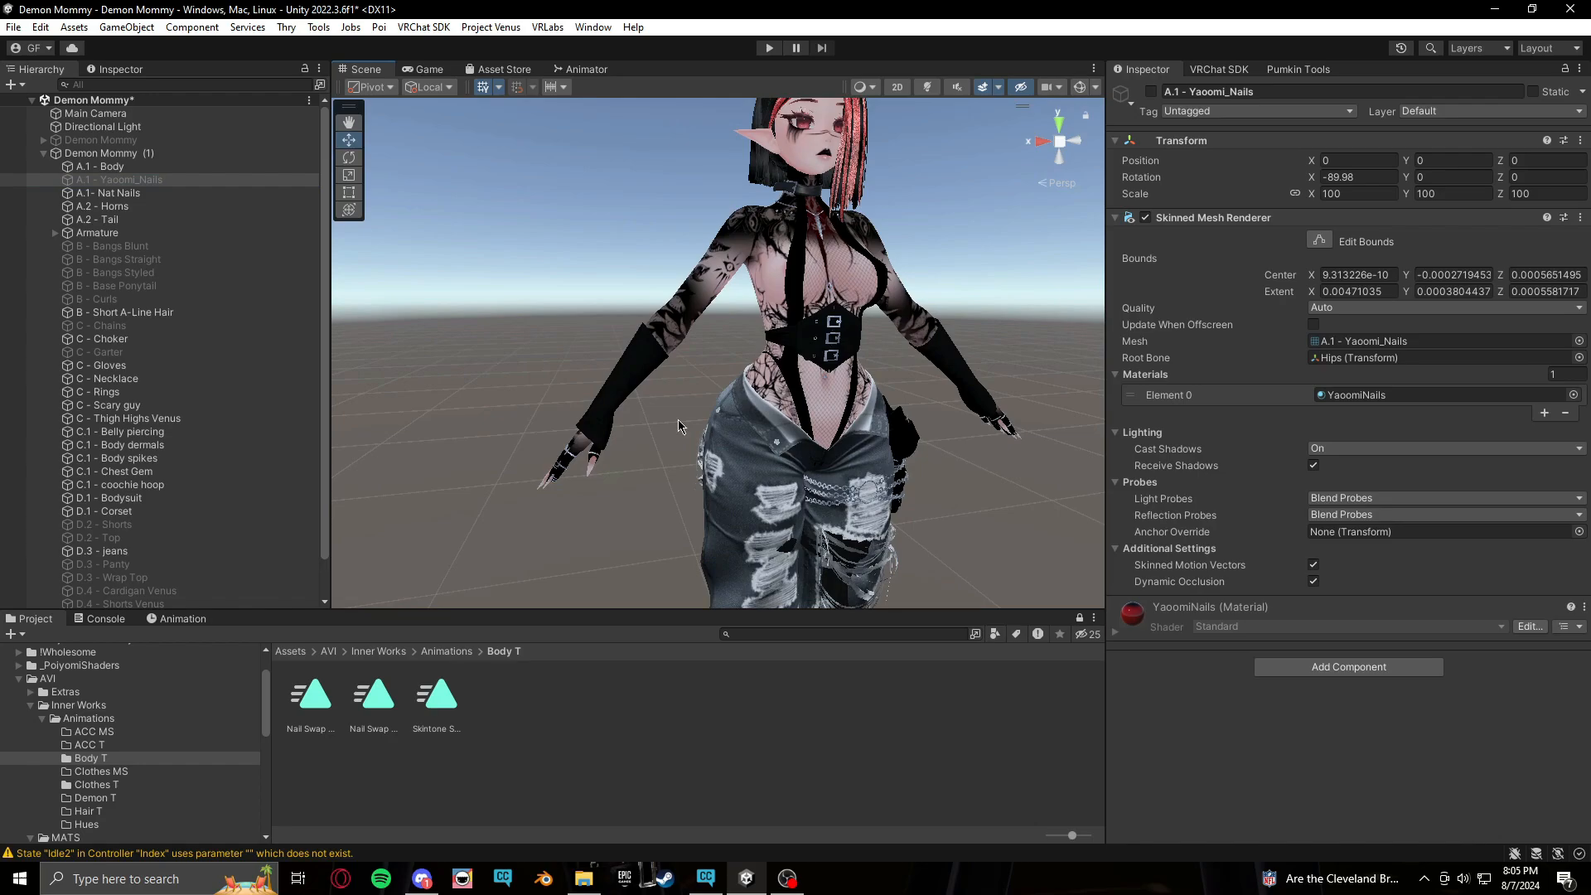
{"action": "left_click", "coordinate": [585, 70]}
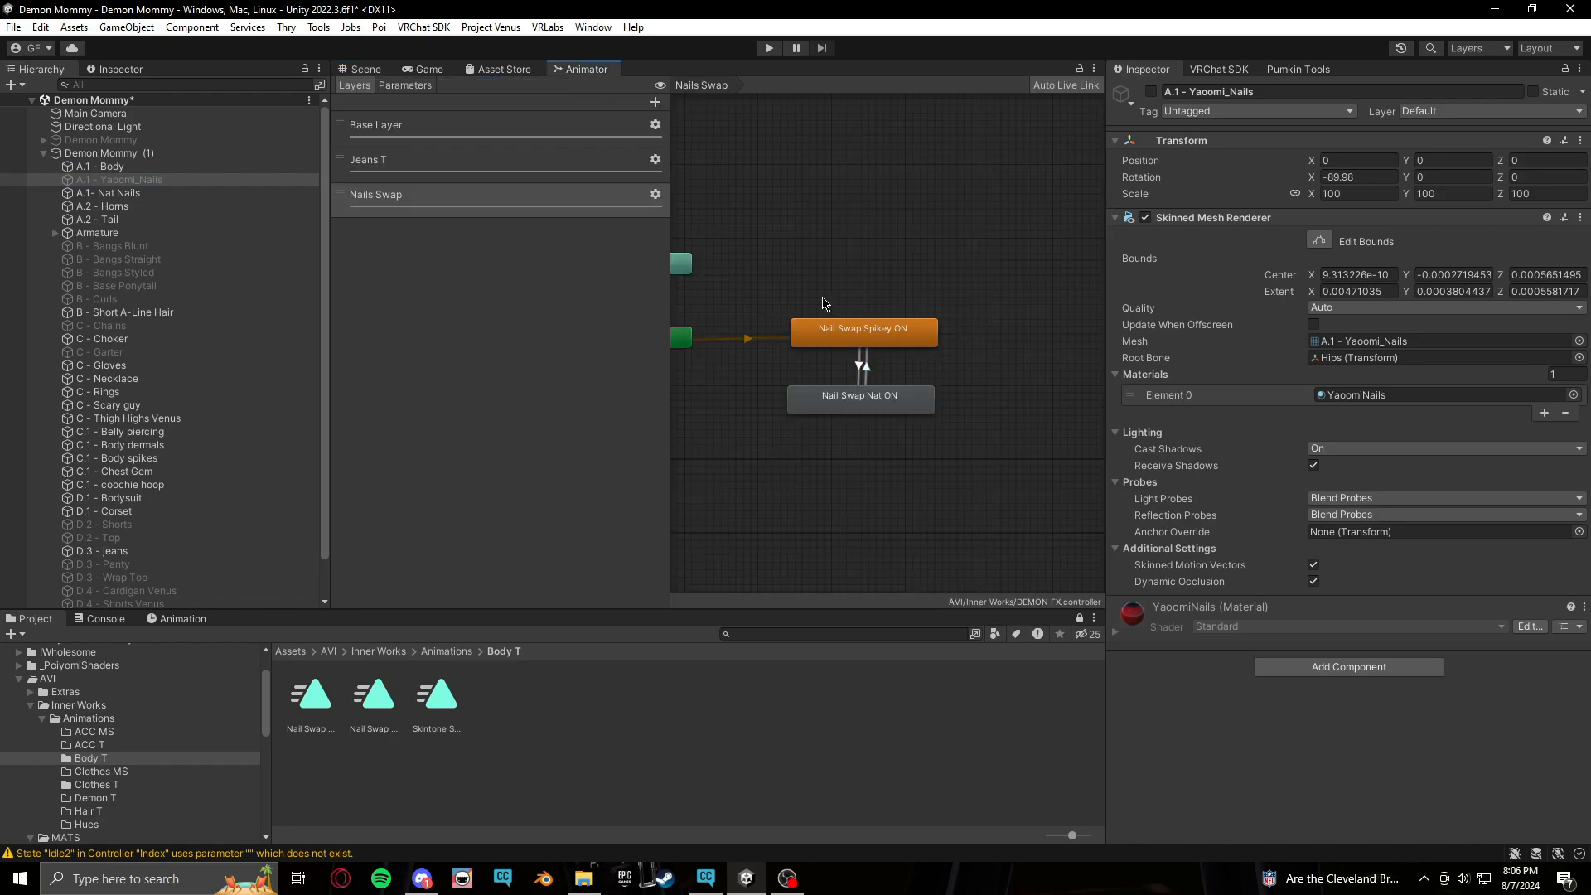
{"action": "left_click", "coordinate": [373, 70]}
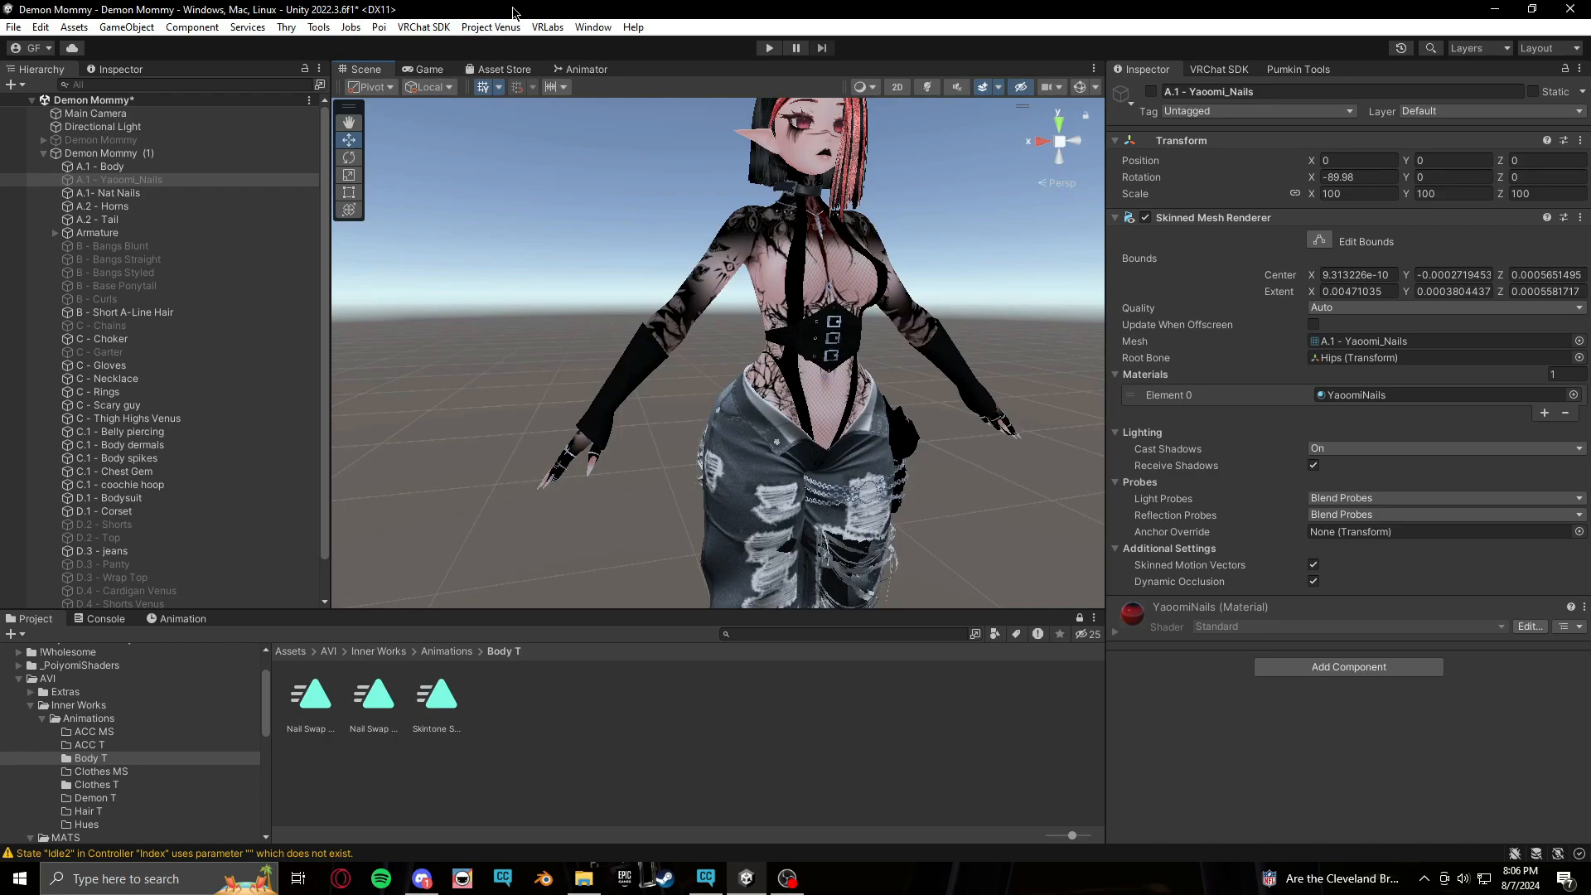
Open the DEMON MENUS expressions menu and add a new control named Nail Swap
{"action": "left_click", "coordinate": [108, 720]}
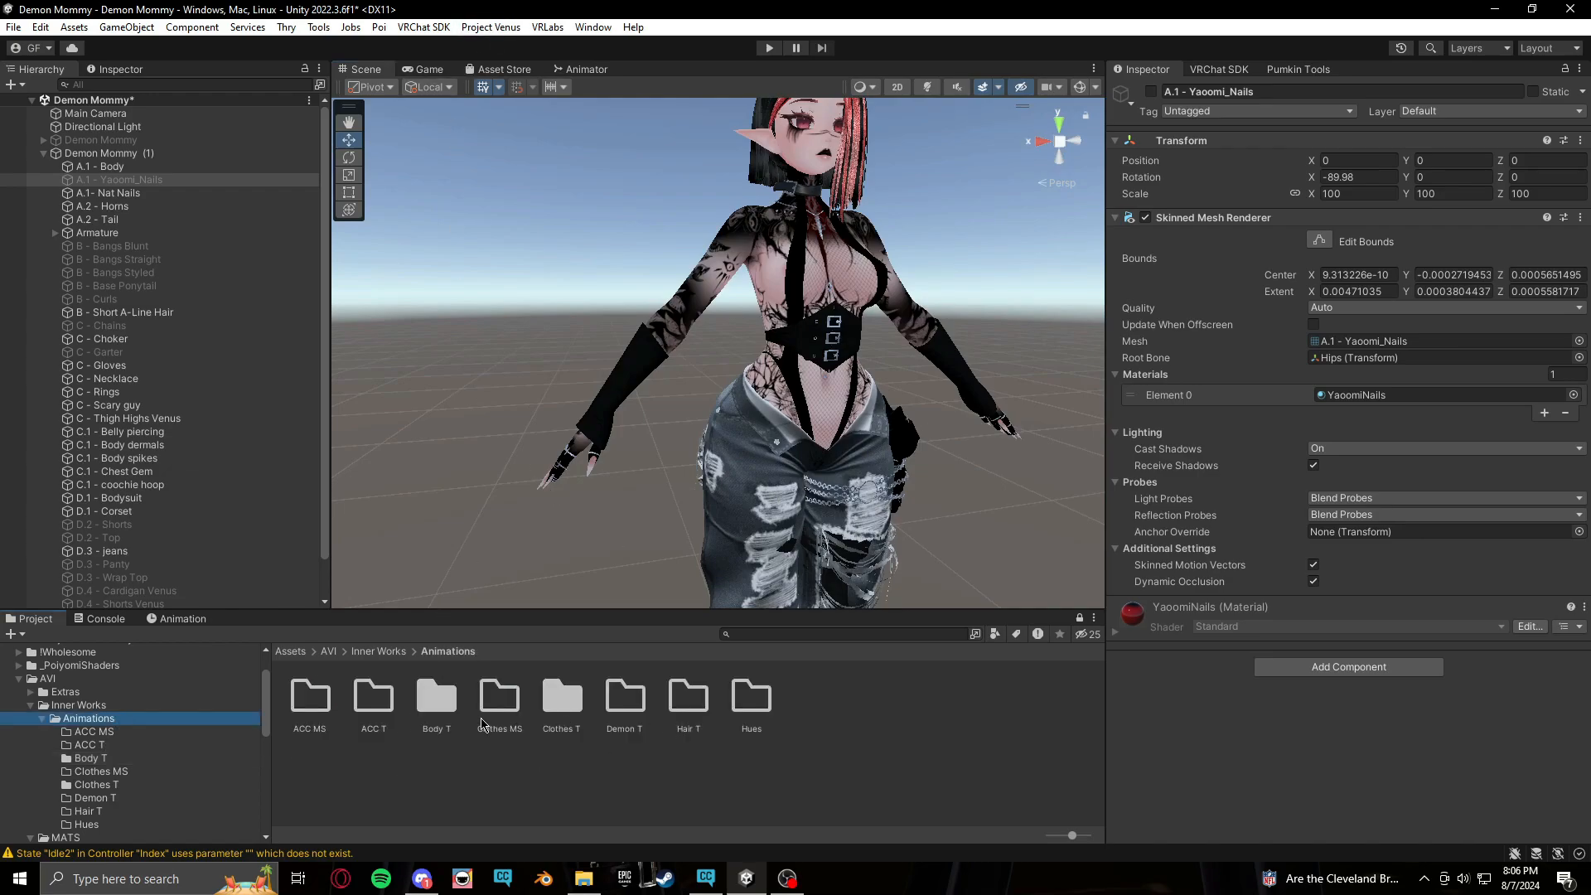
{"action": "left_click", "coordinate": [127, 707]}
{"action": "left_click", "coordinate": [507, 705]}
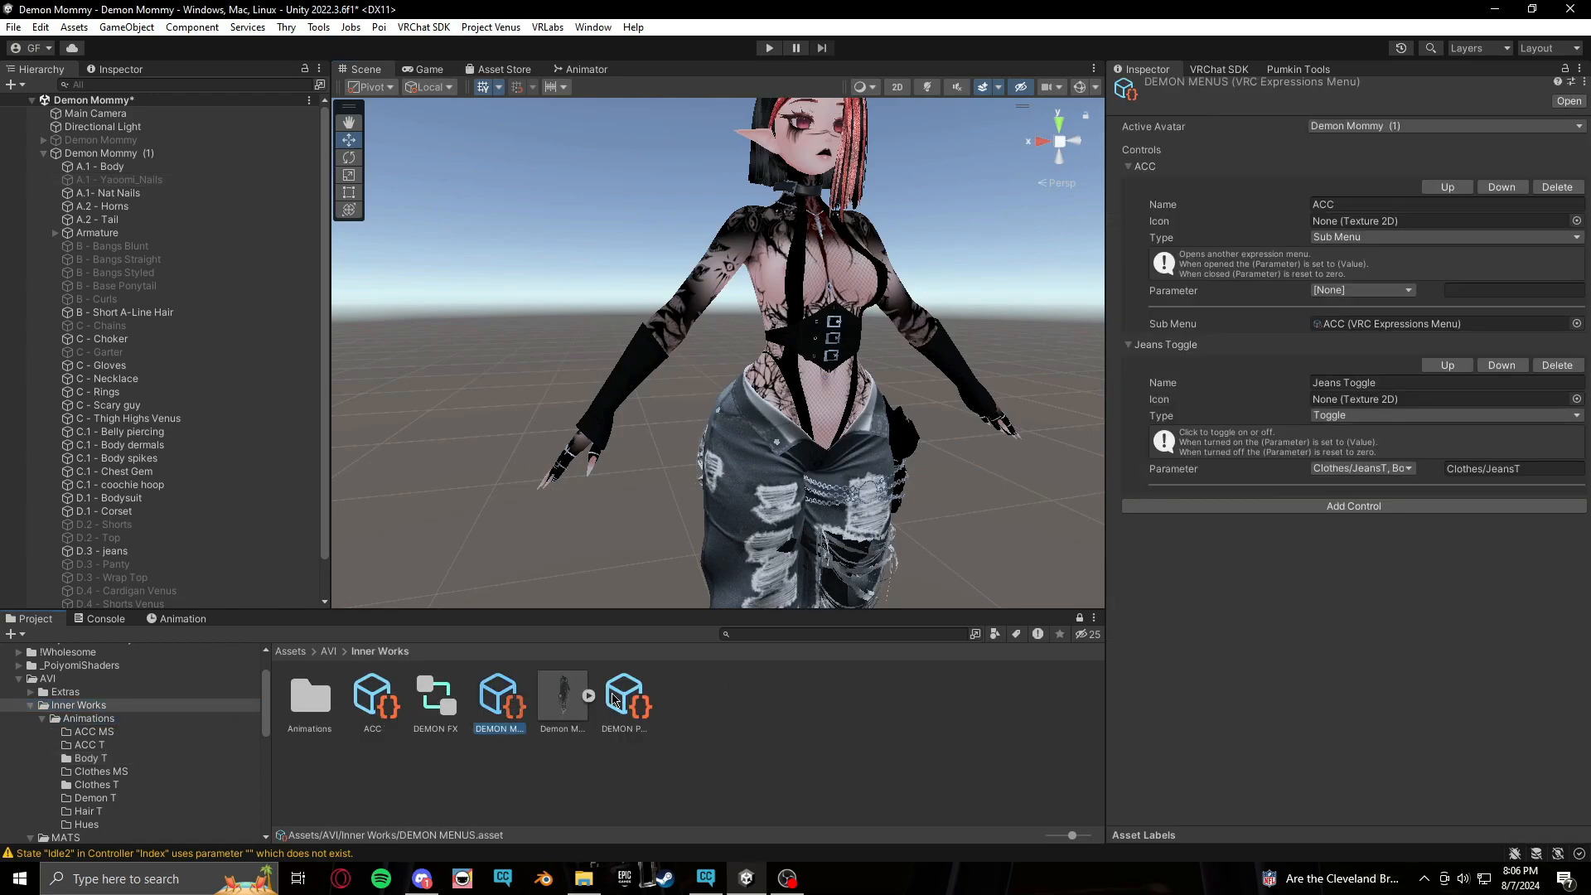
{"action": "left_click", "coordinate": [1318, 506]}
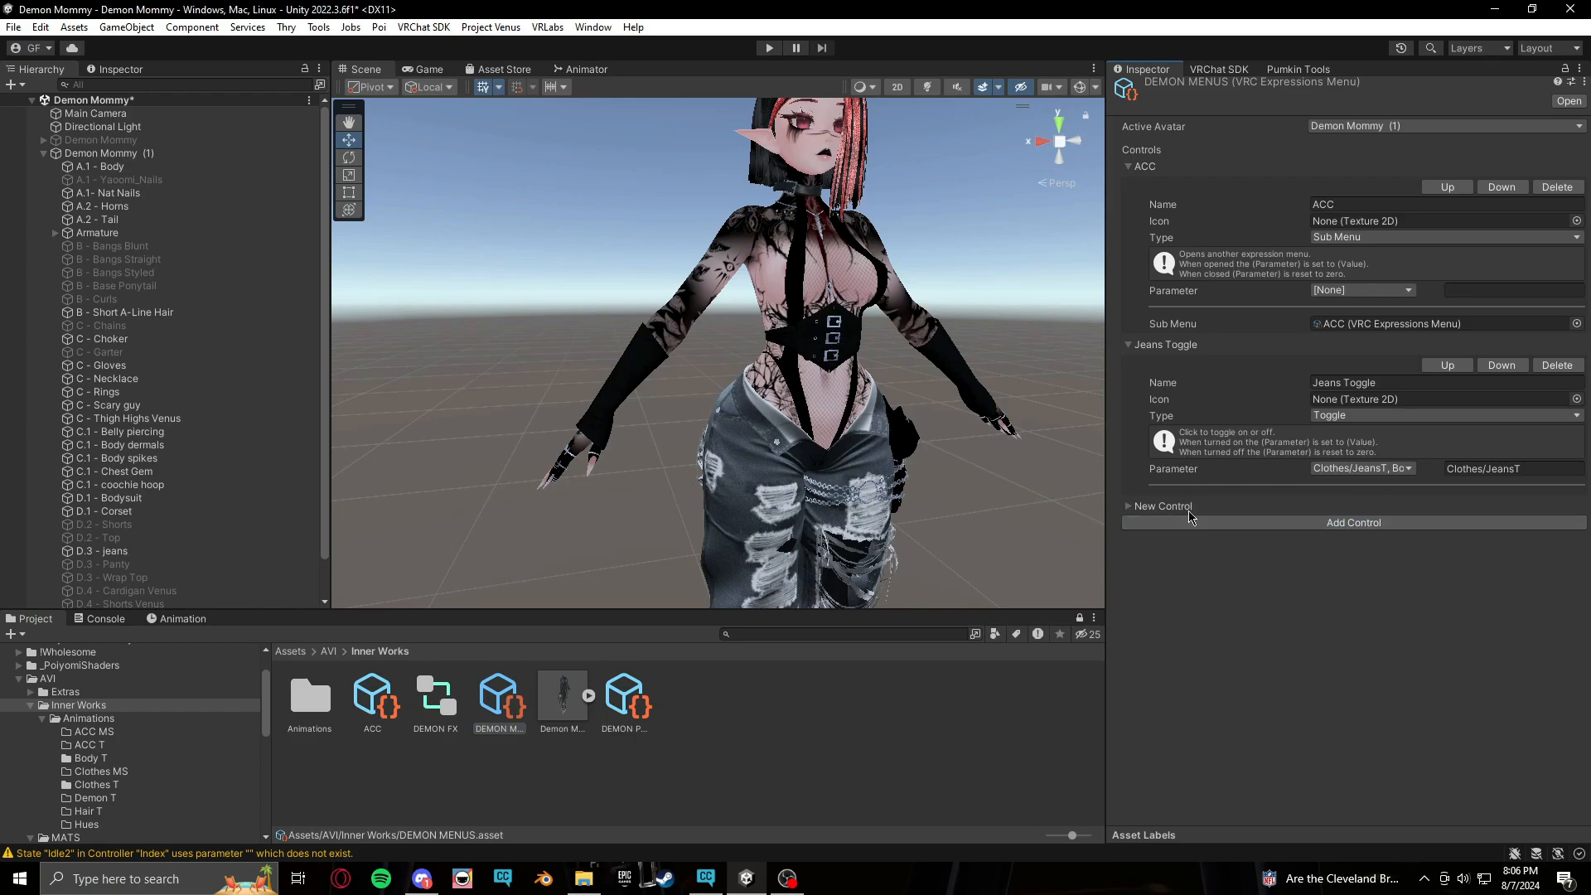
{"action": "left_click", "coordinate": [1130, 507]}
{"action": "left_click", "coordinate": [1382, 543]}
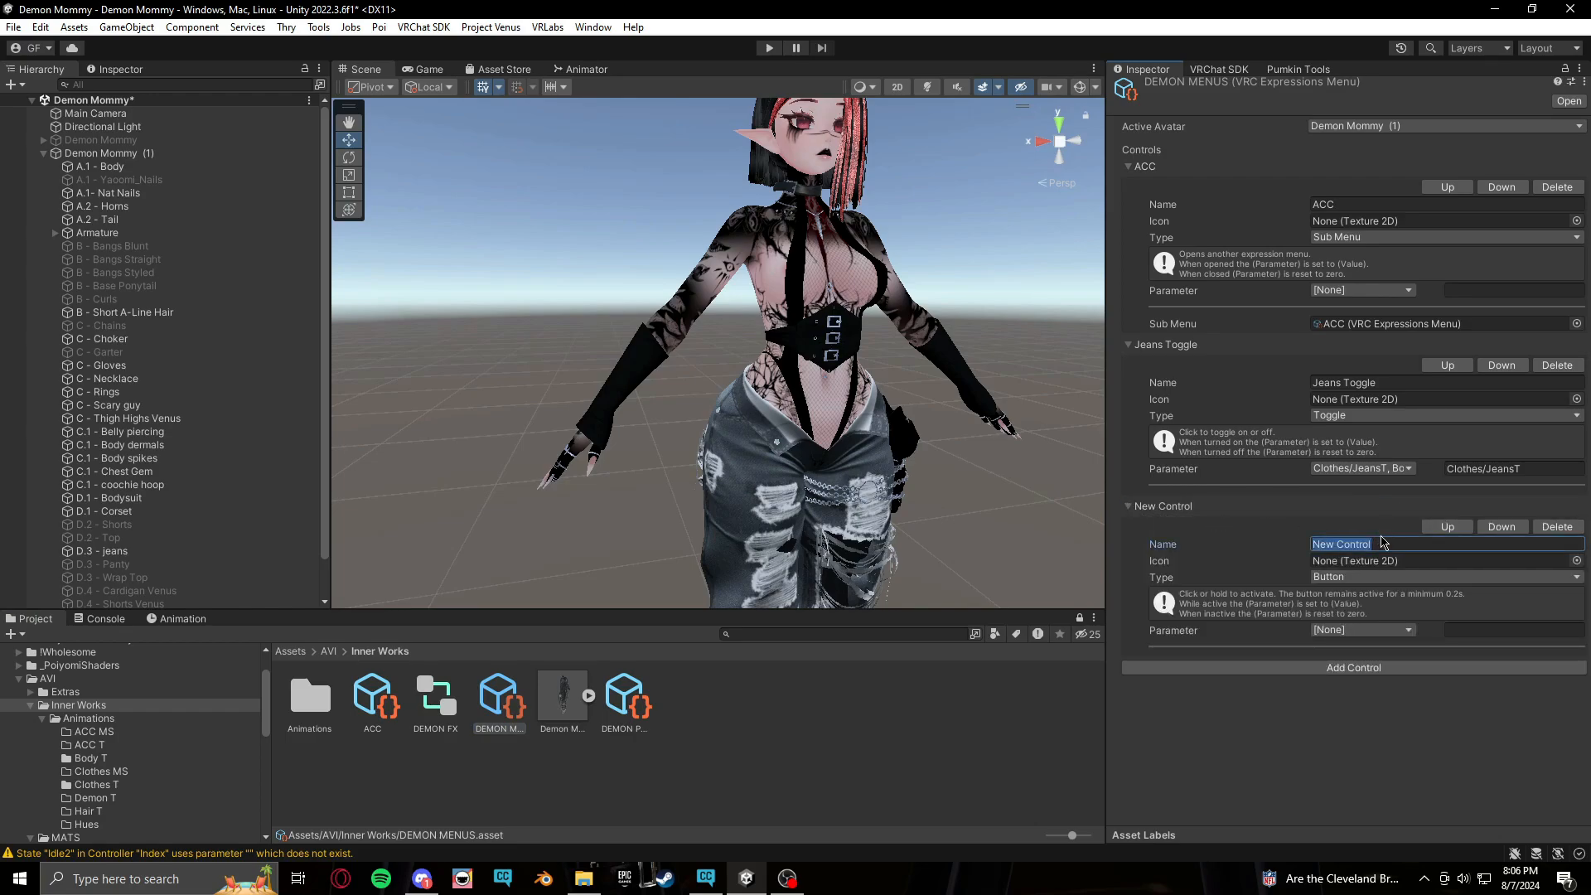
{"action": "type", "text": "Nail swap"}
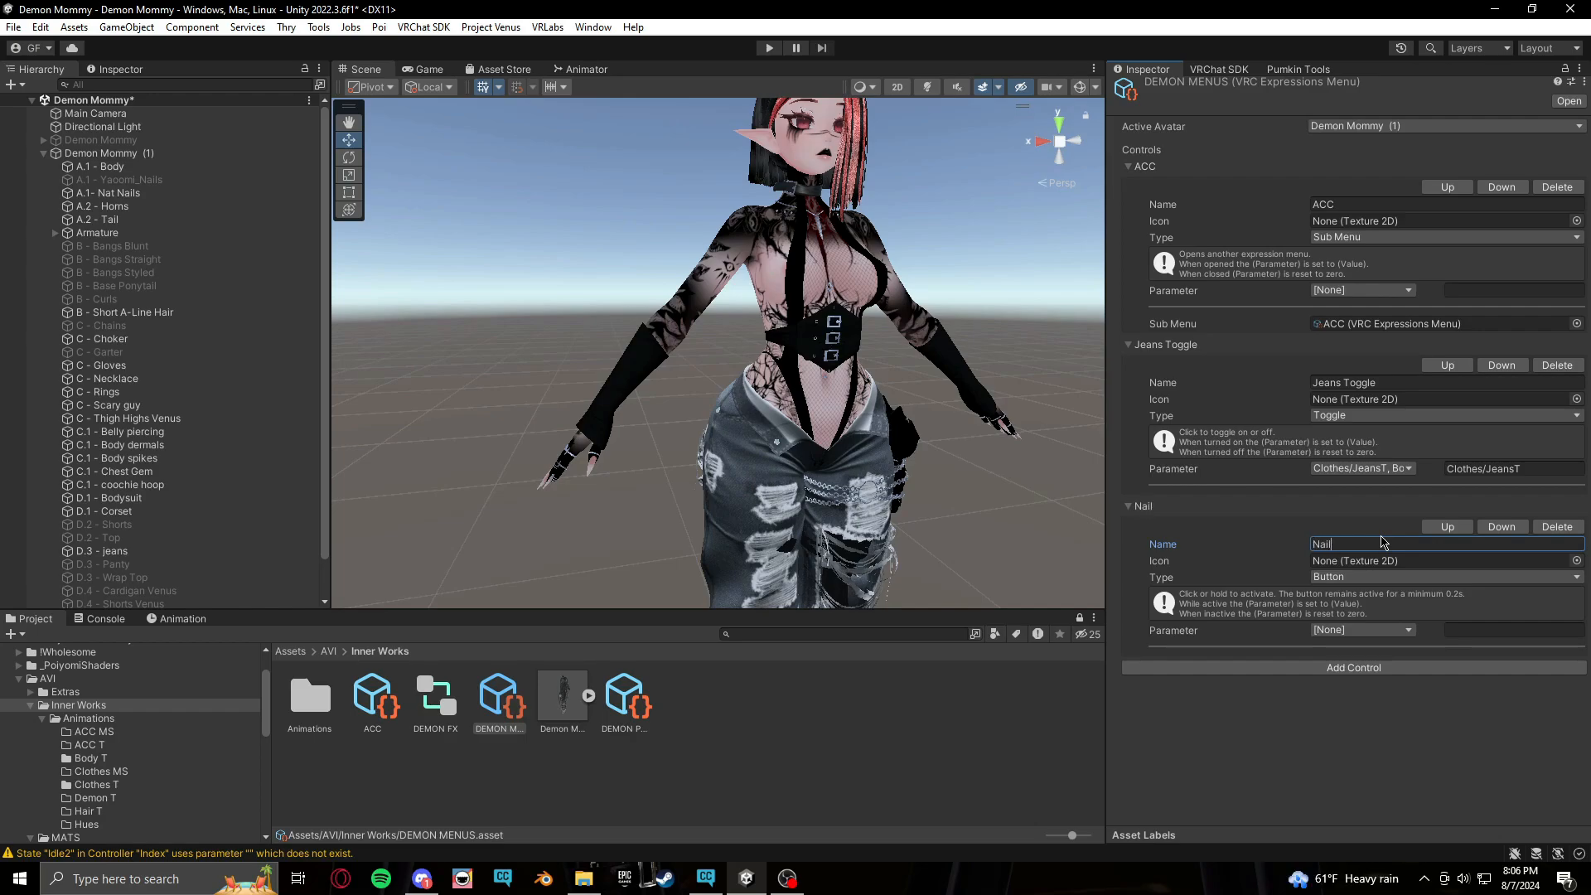
{"action": "key", "text": "BackSpace"}
{"action": "key", "text": "BackSpace"}
{"action": "key", "text": "BackSpace"}
{"action": "type", "text": "Swap"}
Set the Nail Swap control's type to Toggle and its parameter to BodyEdits/Nail Swap
{"action": "left_click", "coordinate": [1482, 585]}
{"action": "left_click", "coordinate": [1330, 605]}
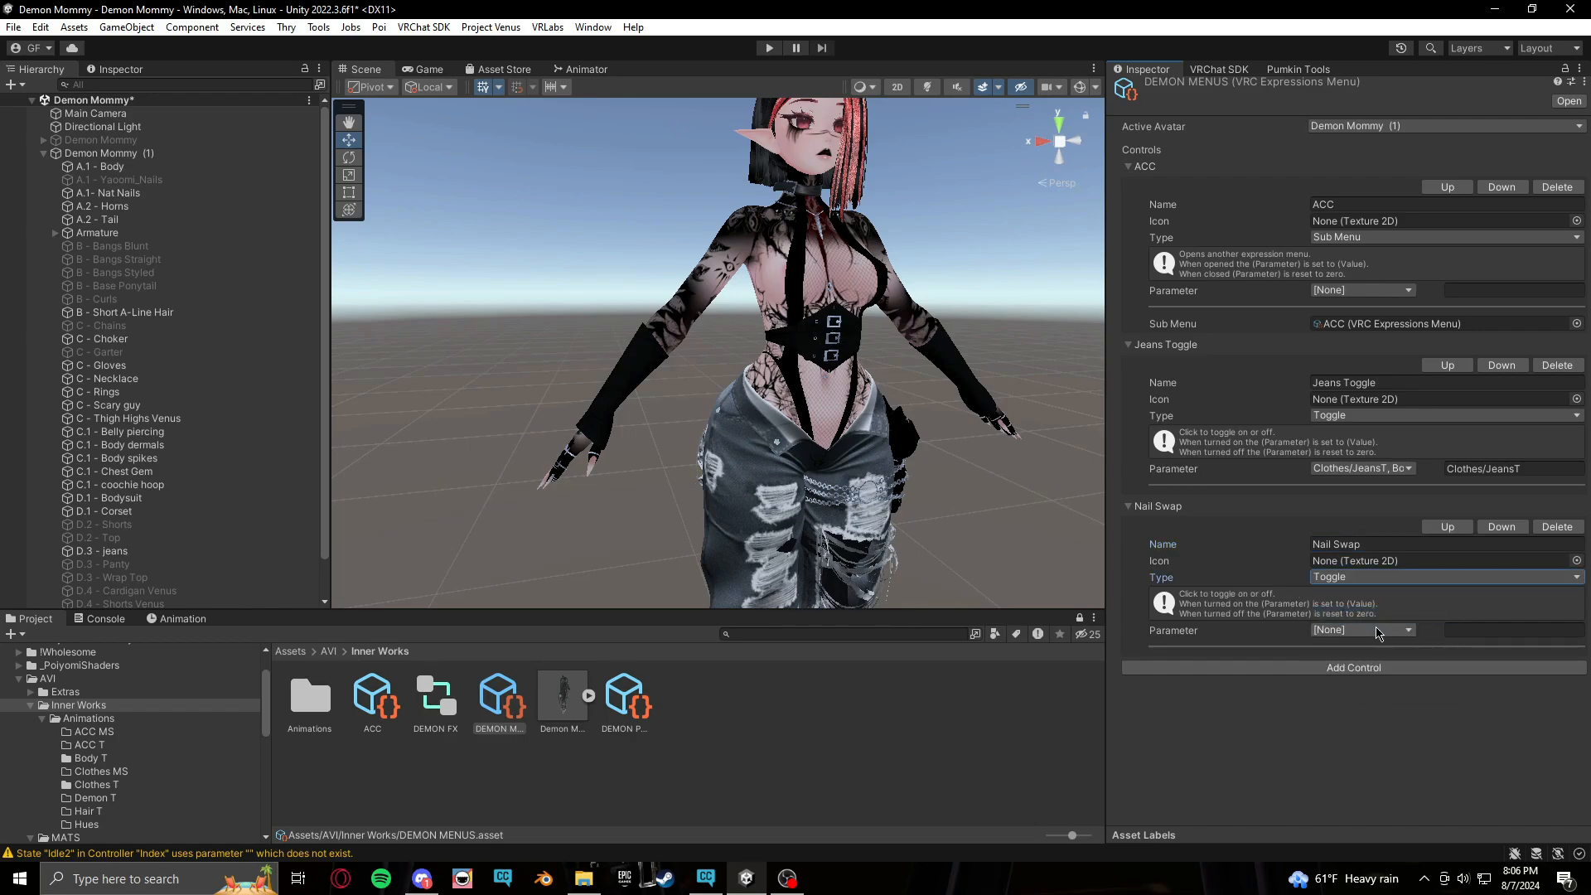
{"action": "left_click", "coordinate": [1380, 632]}
{"action": "mouse_move", "coordinate": [1382, 692]}
{"action": "left_click", "coordinate": [1523, 685]}
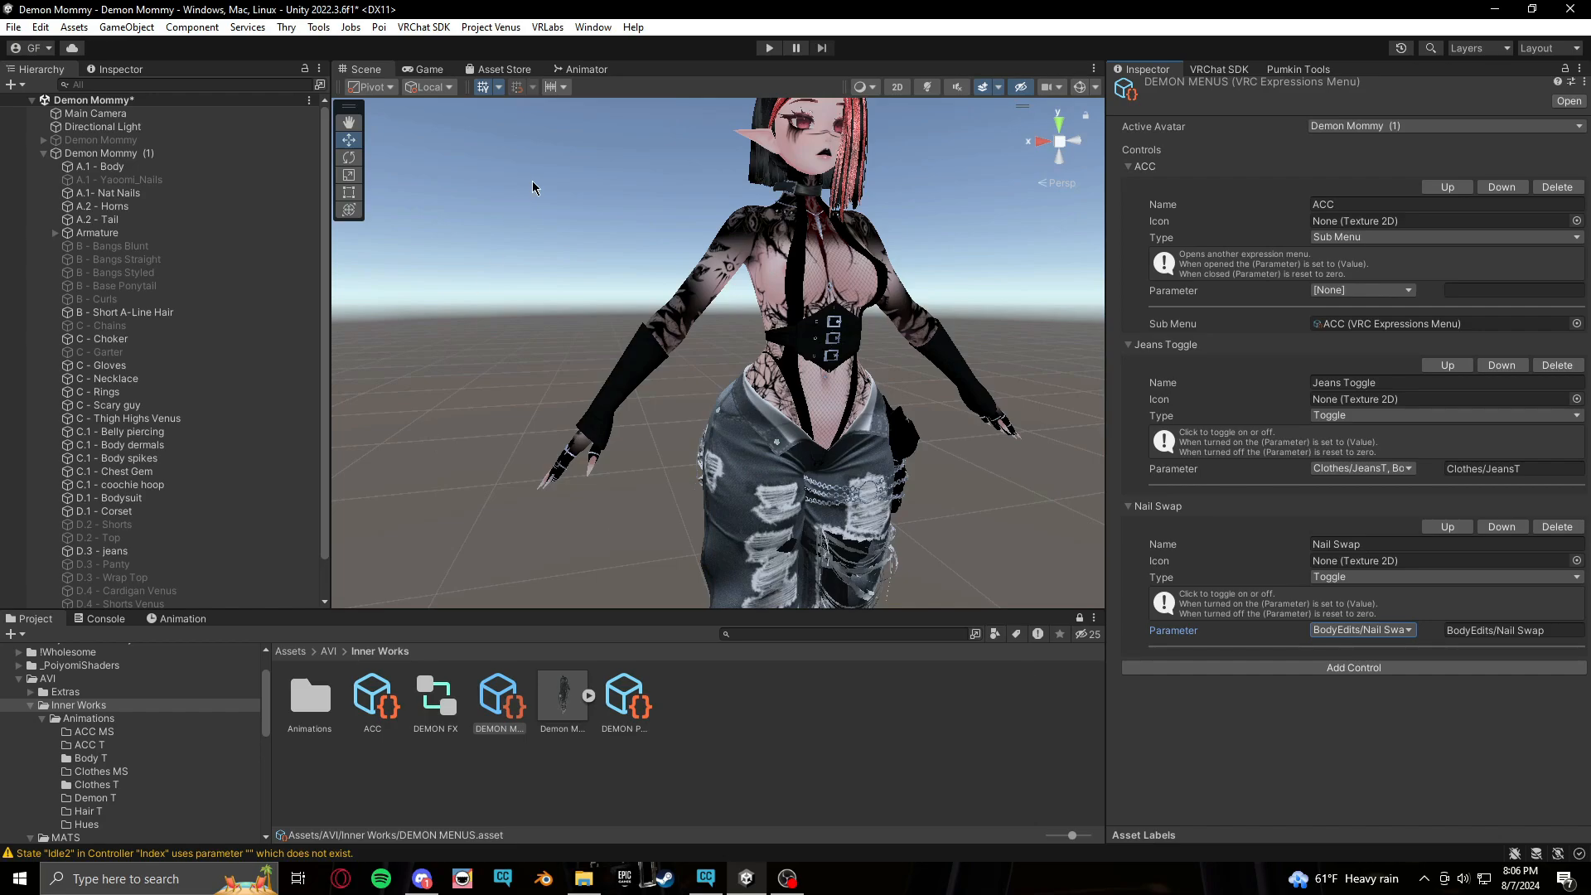
Enter play mode, open the Gesture Manager, and set both hands to the Open gesture
{"action": "middle_click_drag", "start_coordinate": [965, 401], "coordinate": [967, 403]}
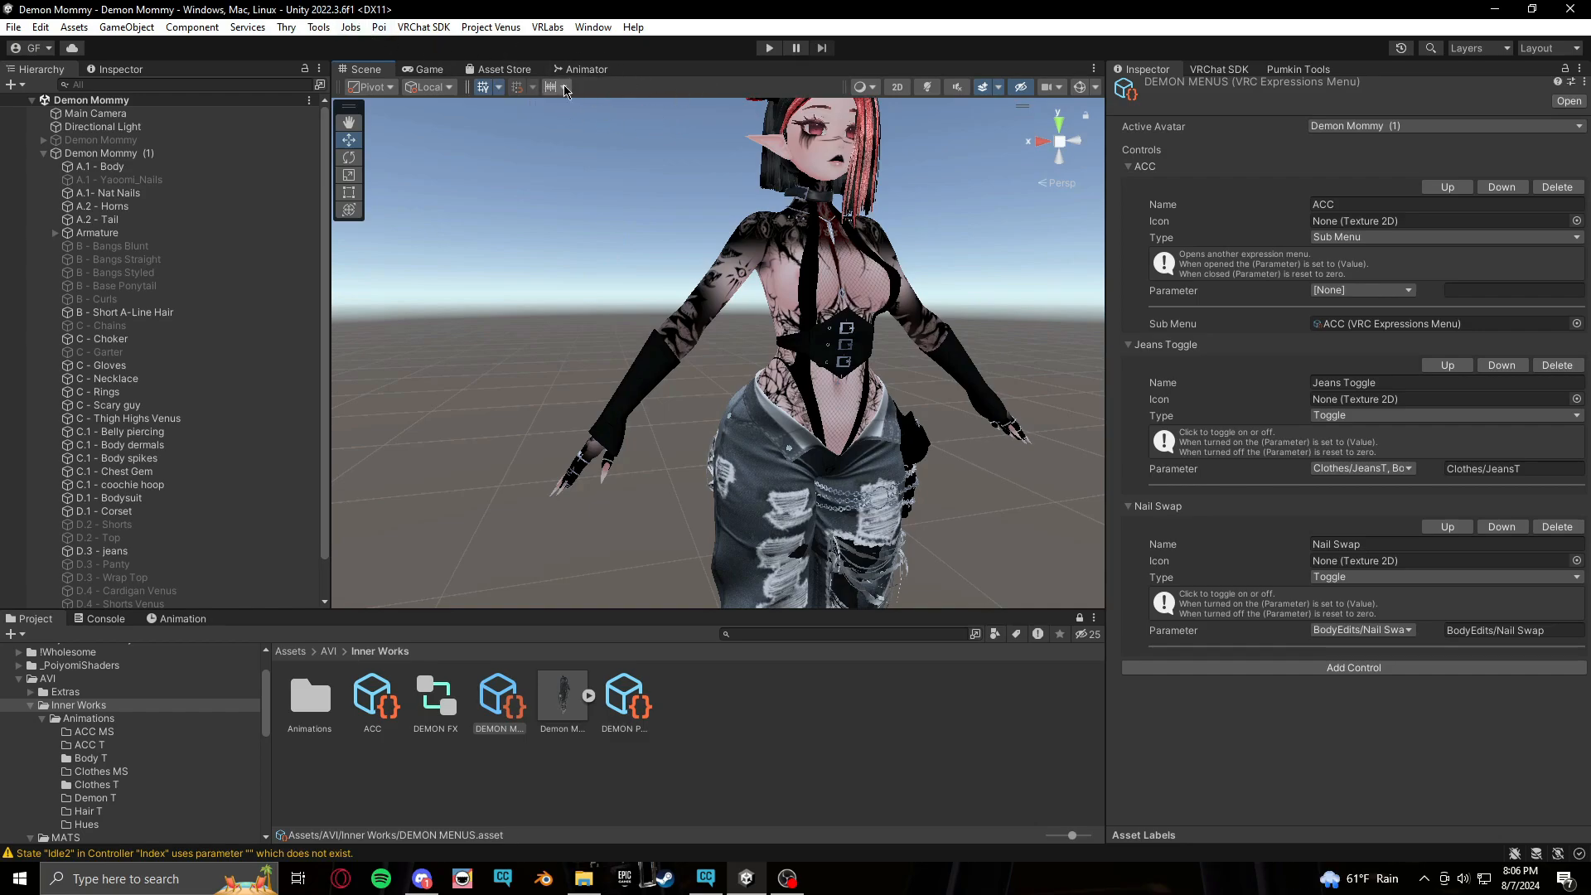
{"action": "left_click", "coordinate": [769, 48]}
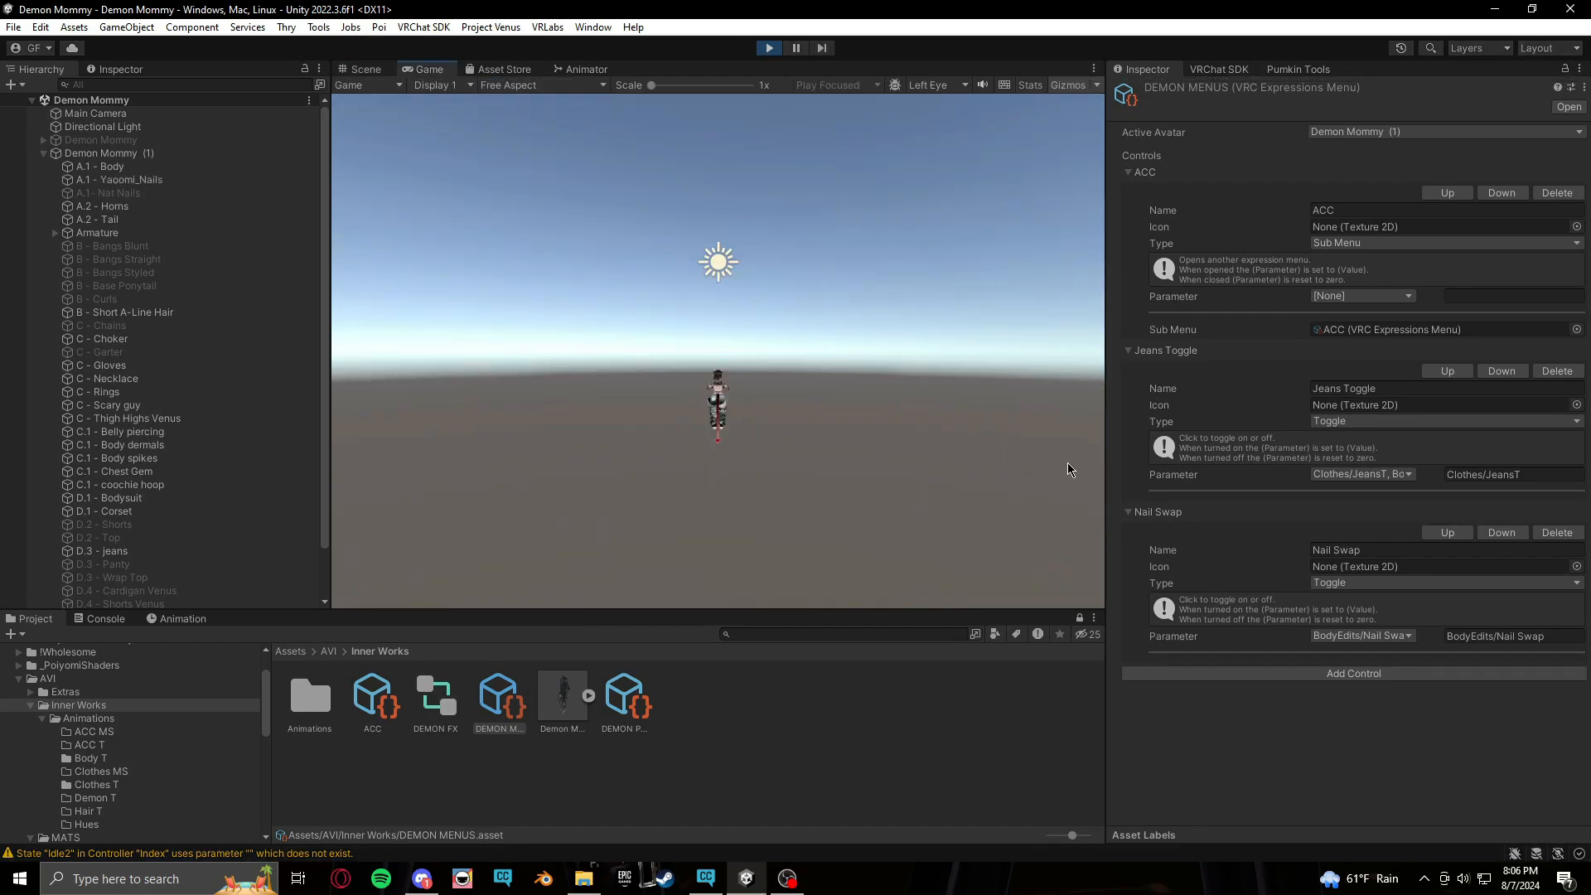
{"action": "left_click", "coordinate": [365, 69]}
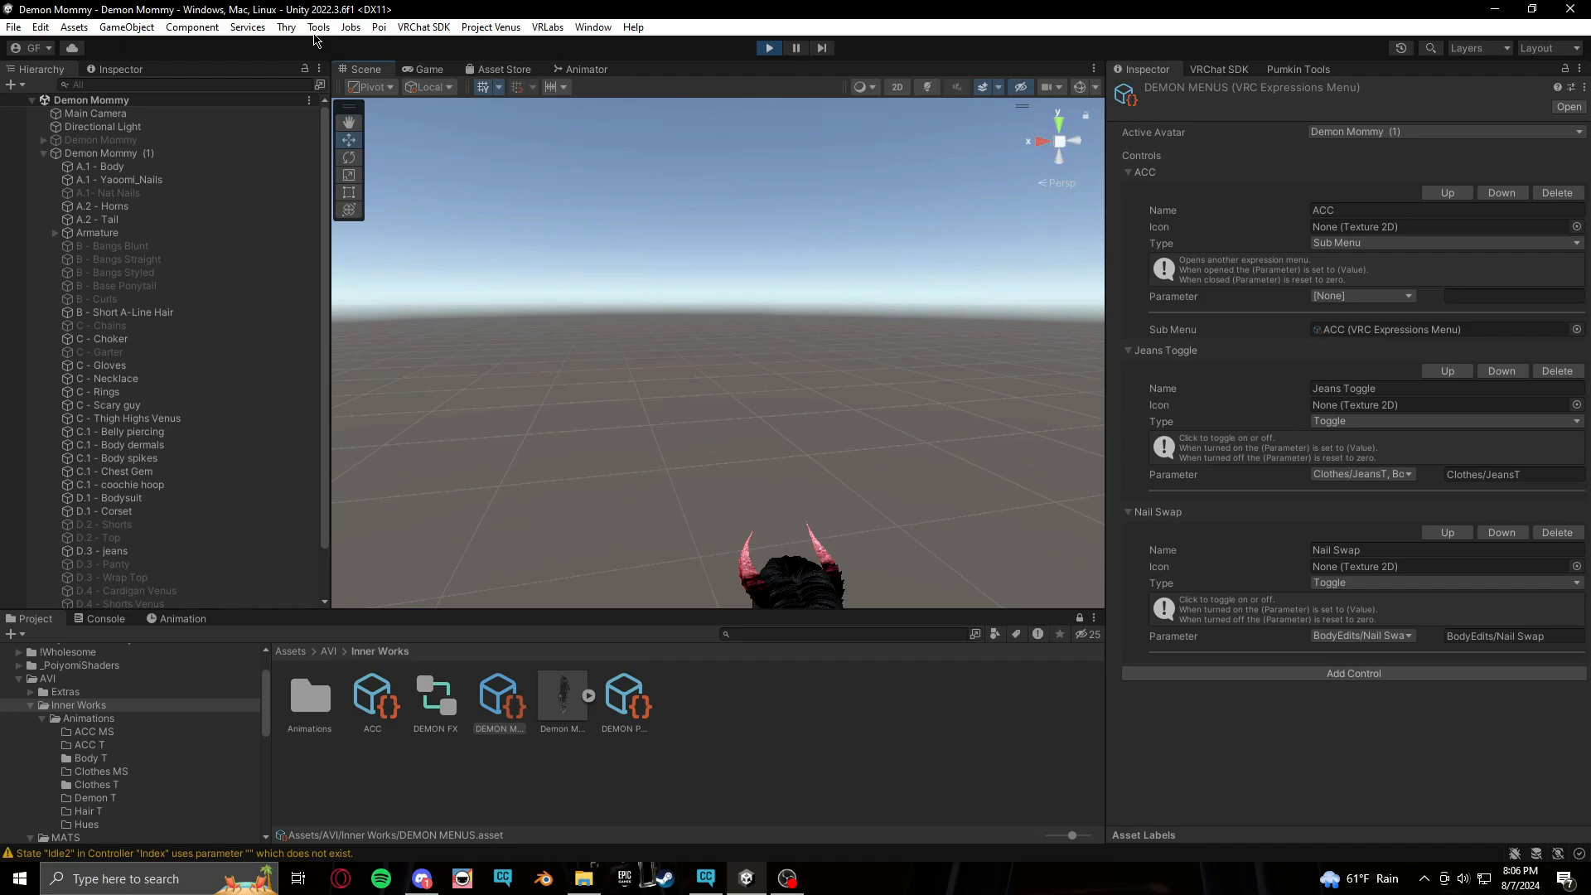
{"action": "left_click", "coordinate": [318, 27]}
{"action": "left_click", "coordinate": [360, 50]}
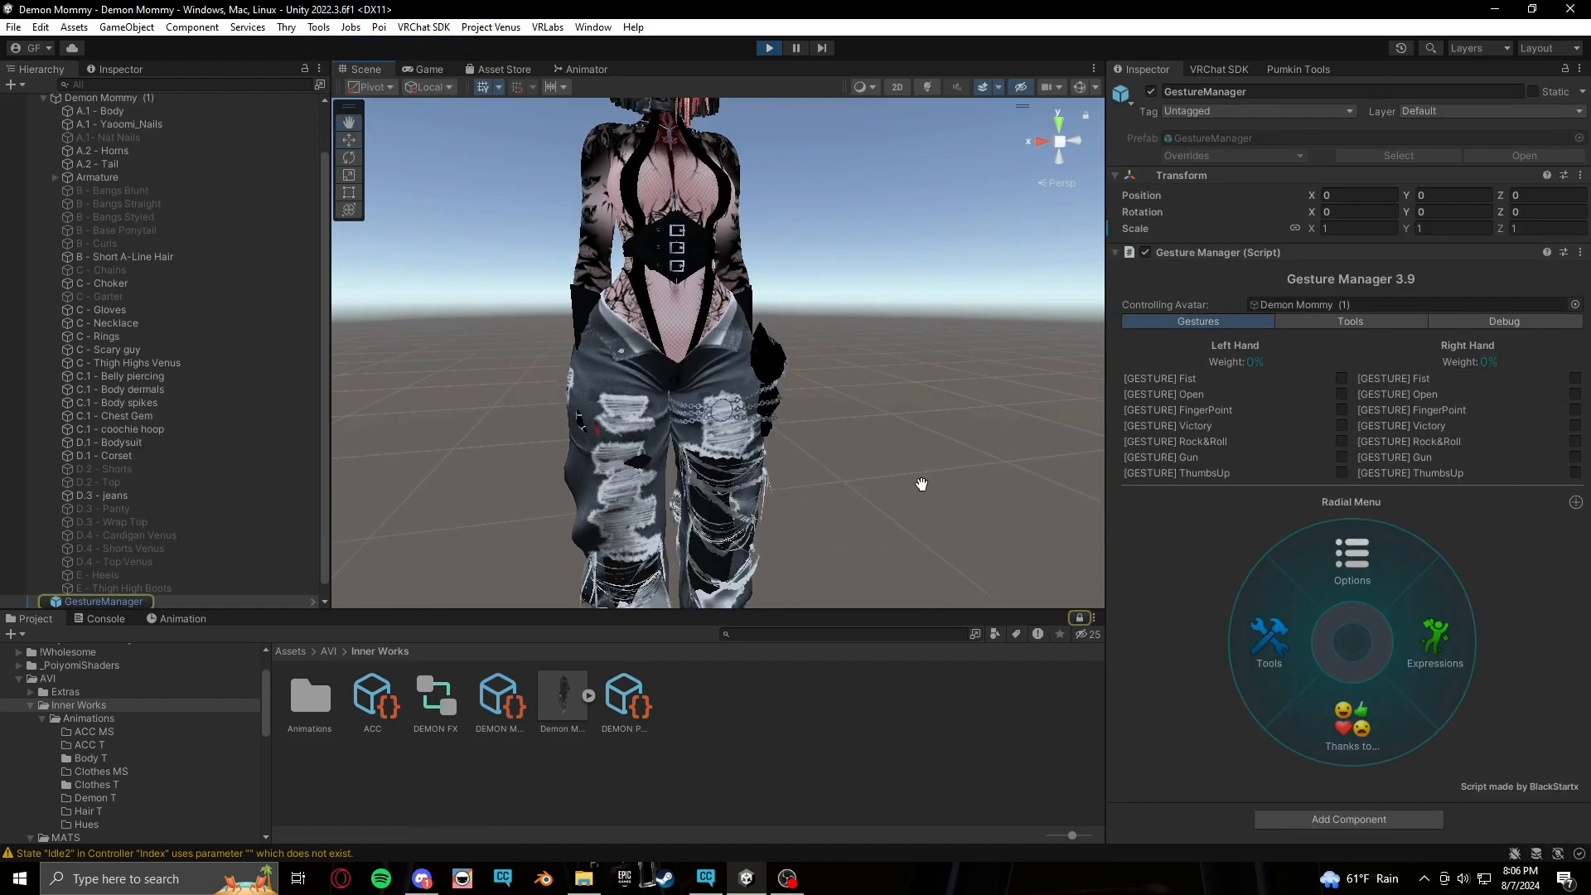
{"action": "scroll", "coordinate": [957, 482], "scroll_direction": "up", "scroll_amount": 5}
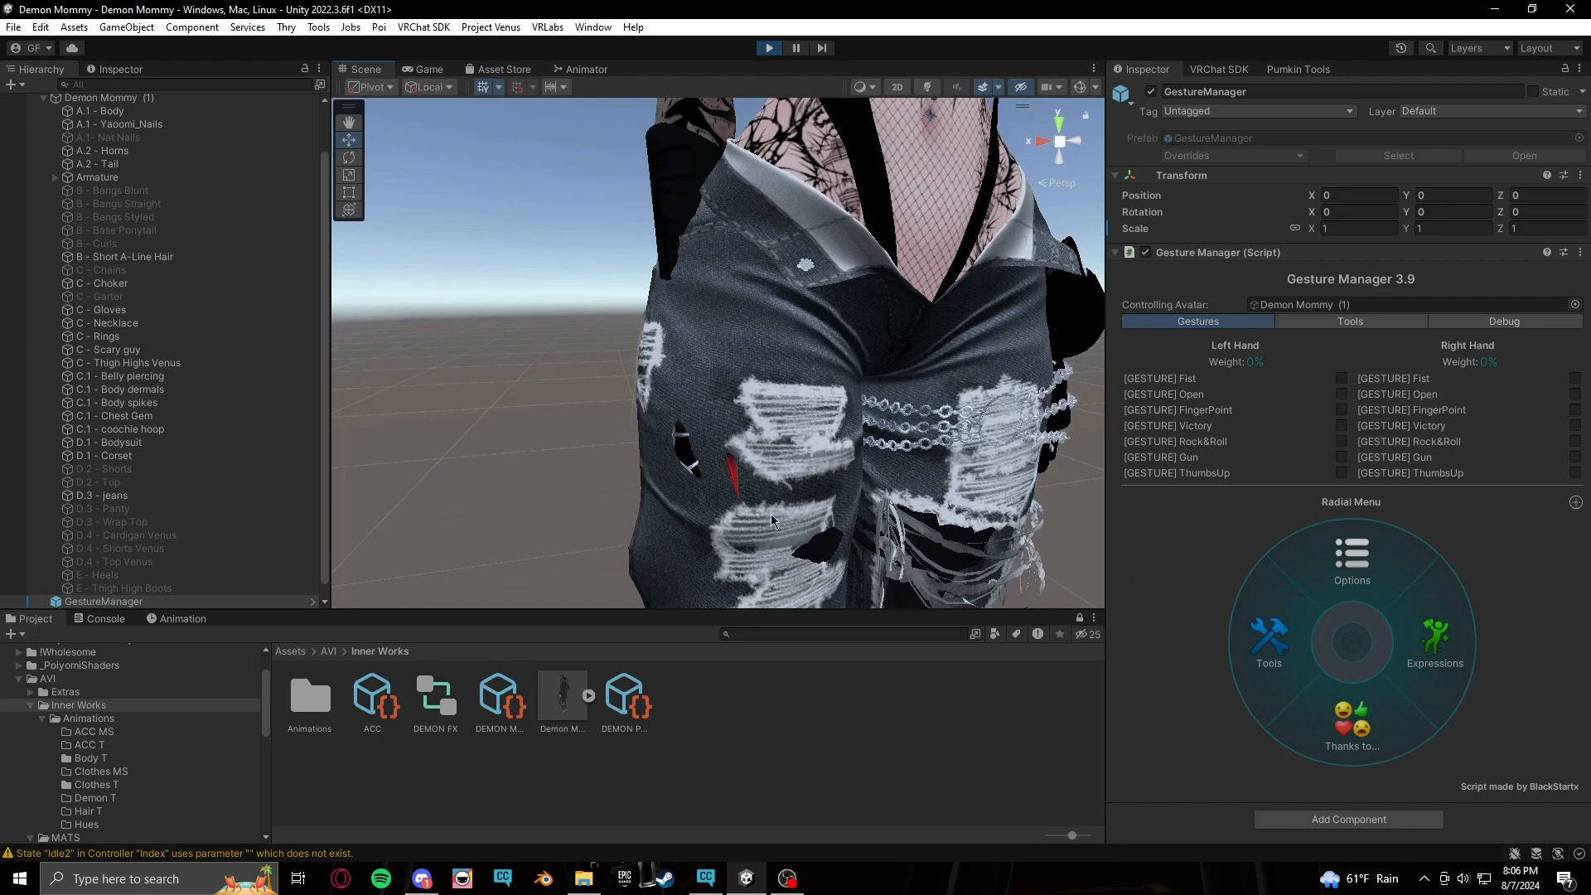
{"action": "left_click", "coordinate": [1342, 394]}
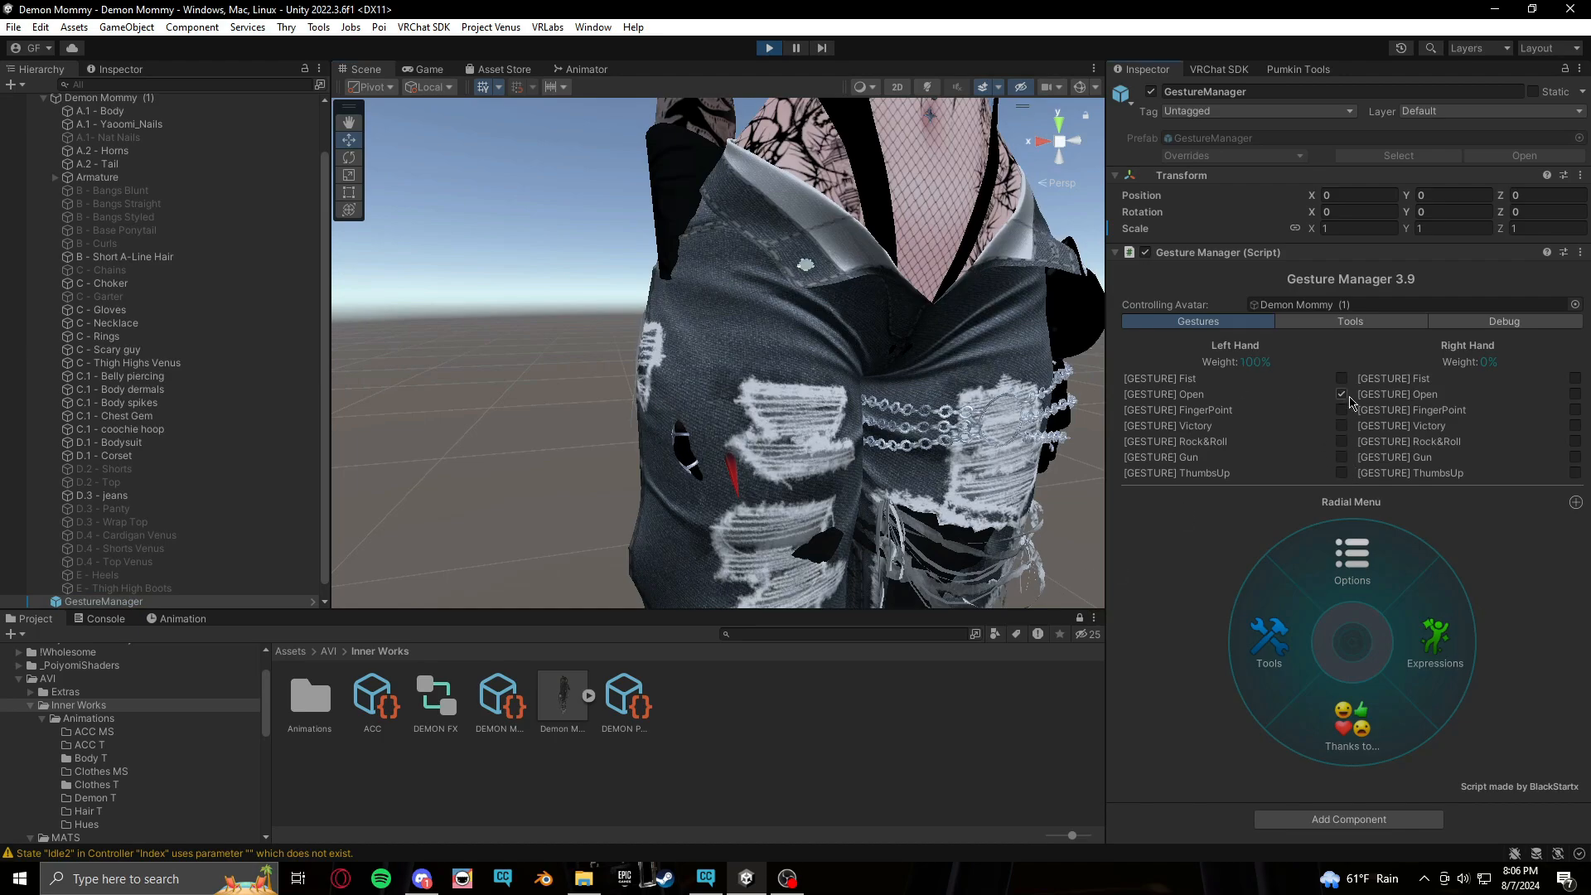
{"action": "left_click", "coordinate": [1576, 394]}
{"action": "middle_click_drag", "start_coordinate": [701, 597], "coordinate": [801, 575]}
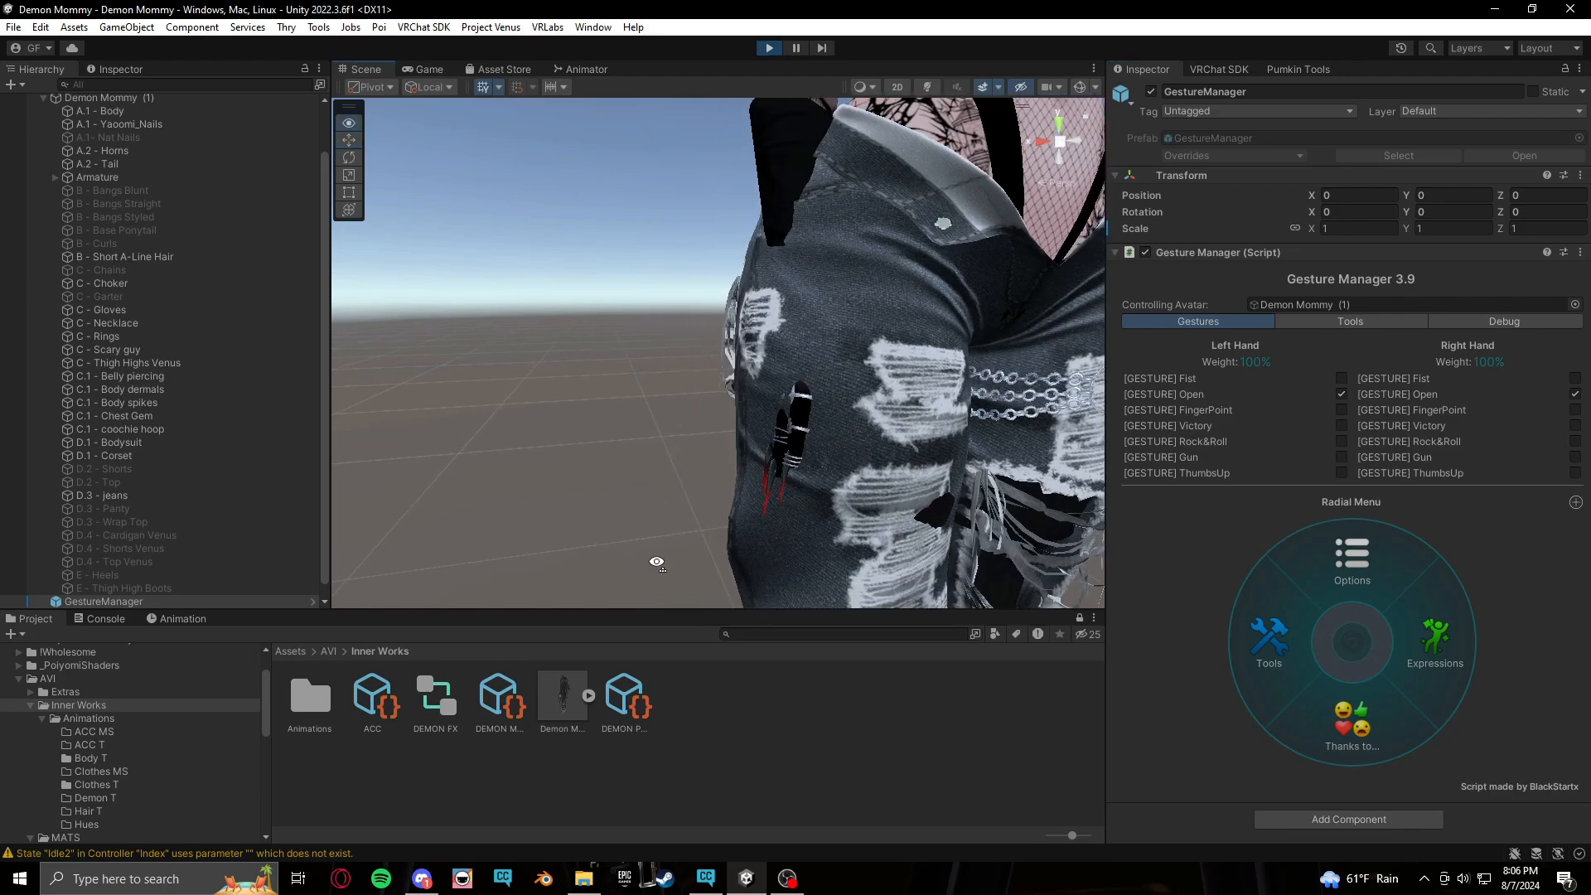
{"action": "right_click_drag", "start_coordinate": [659, 564], "coordinate": [825, 540]}
{"action": "middle_click_drag", "start_coordinate": [824, 540], "coordinate": [864, 529]}
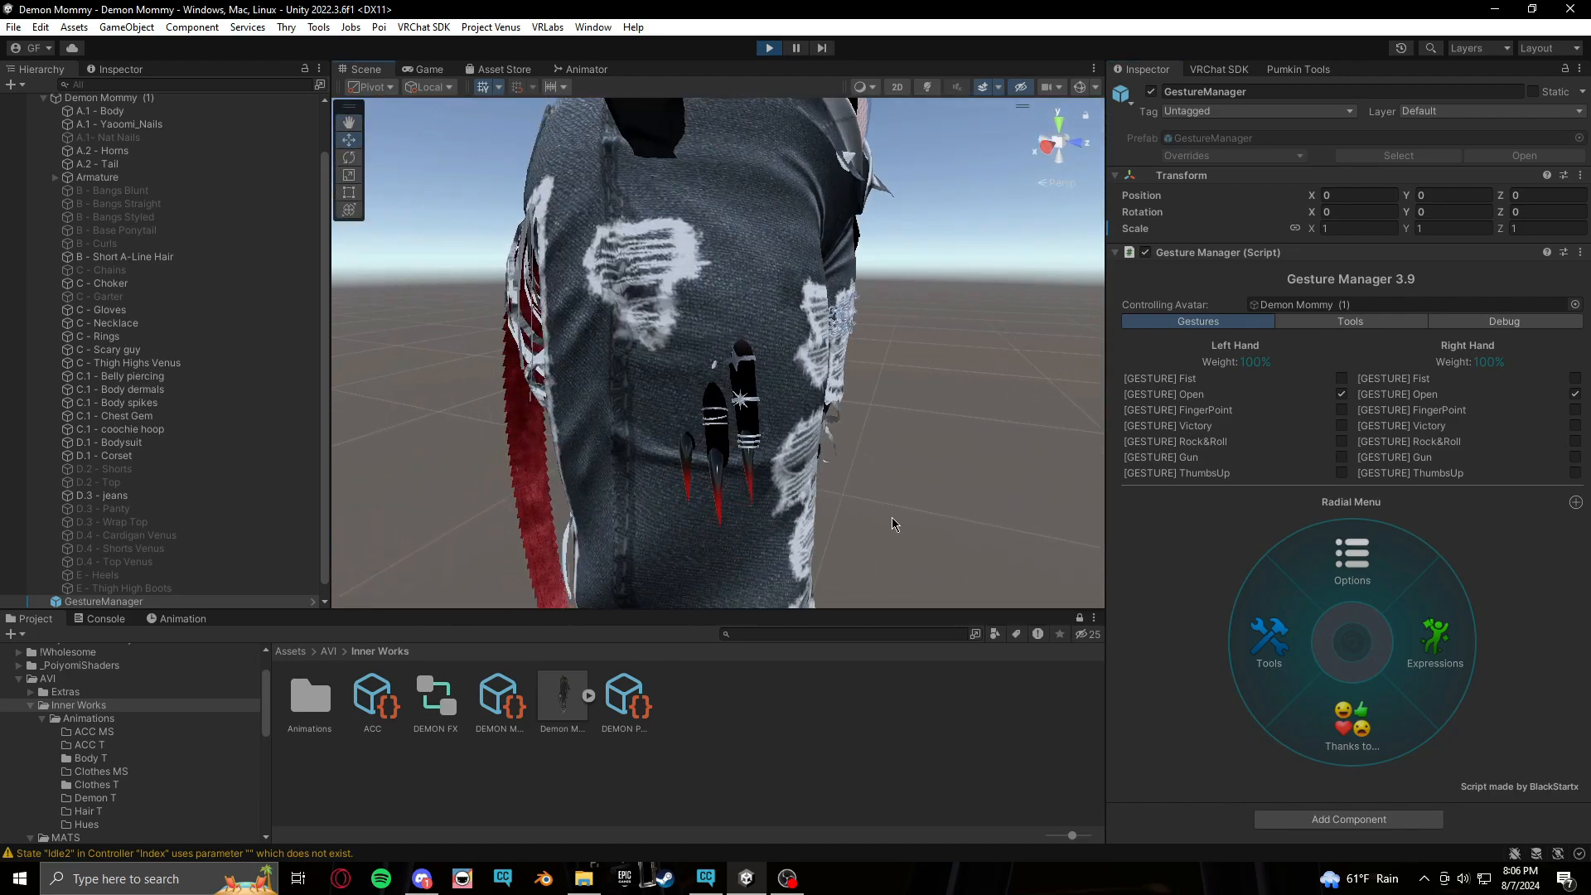
Test the Nail Swap toggle from the Expressions radial menu, switching it on and off
{"action": "left_click", "coordinate": [1435, 640]}
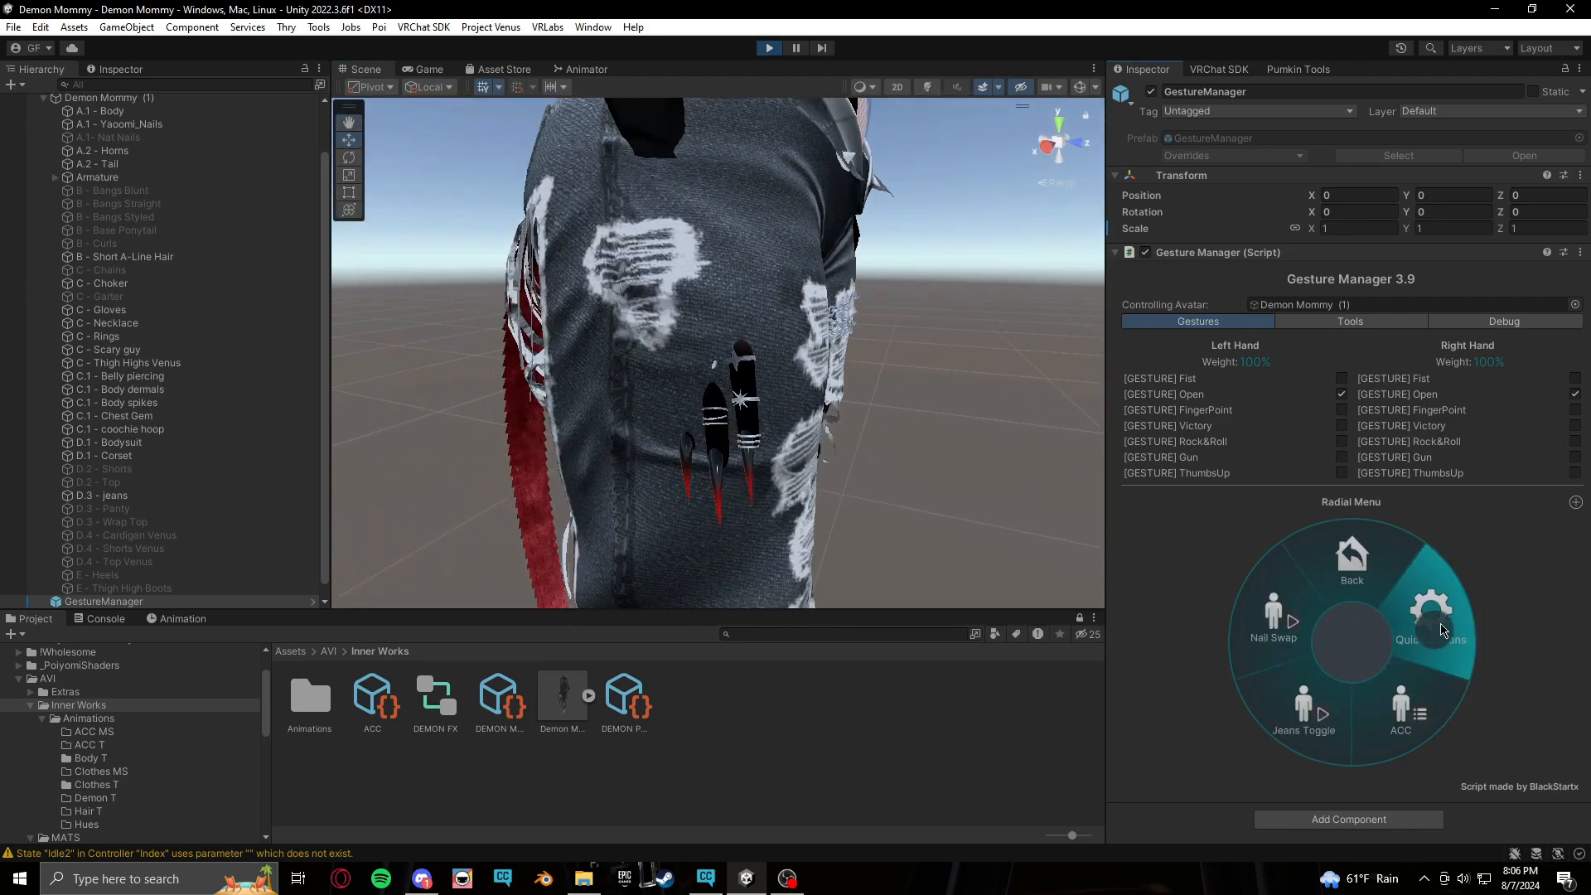
{"action": "left_click", "coordinate": [1286, 627]}
{"action": "left_click", "coordinate": [1285, 626]}
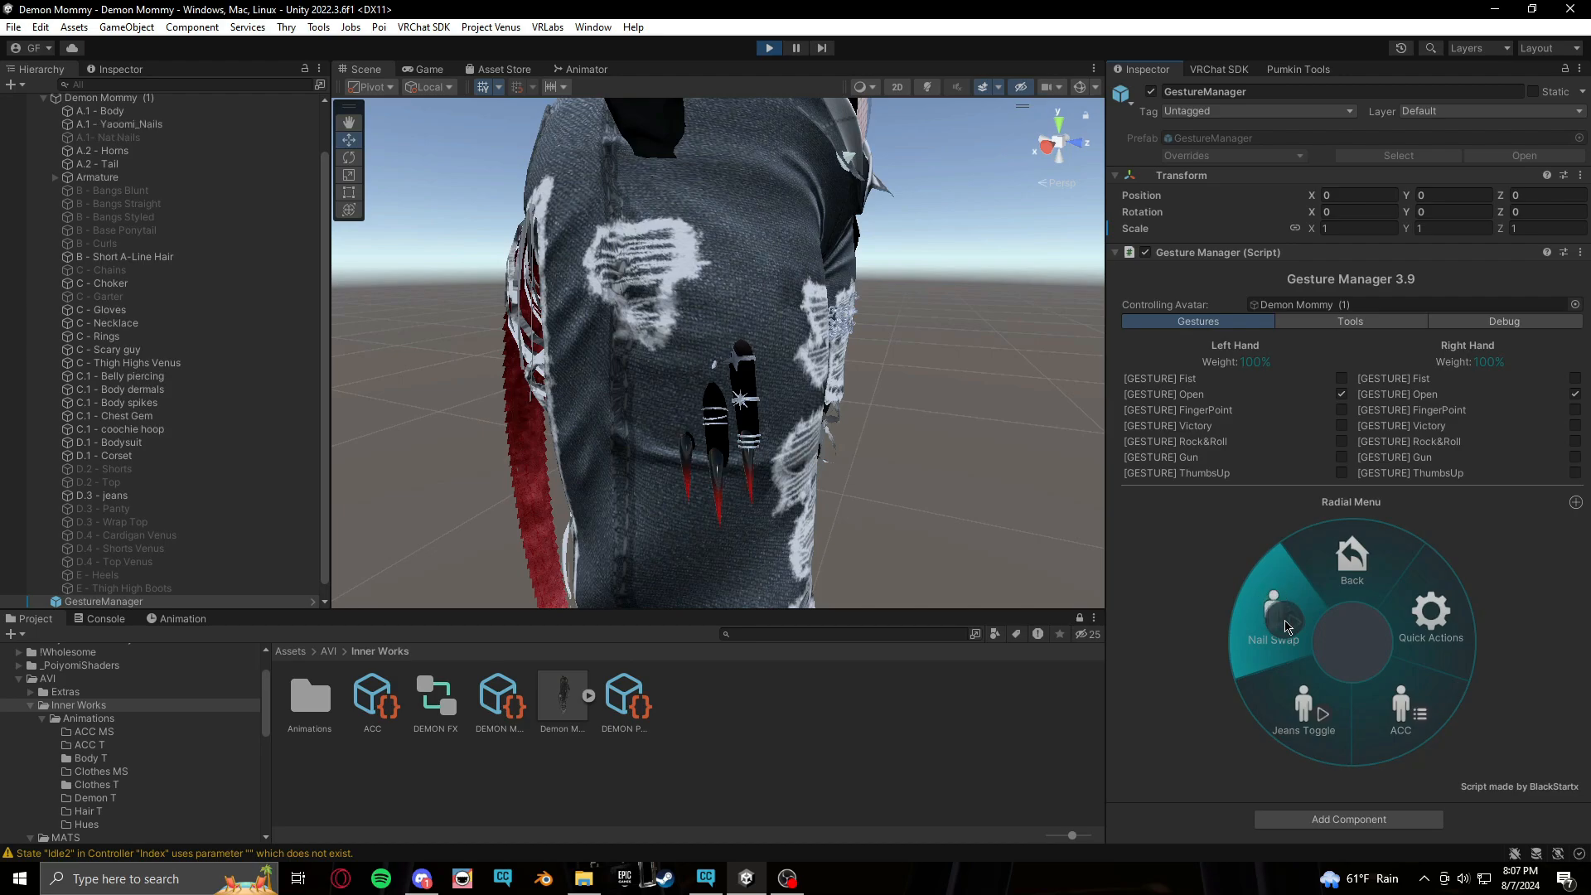
{"action": "left_click", "coordinate": [1285, 626]}
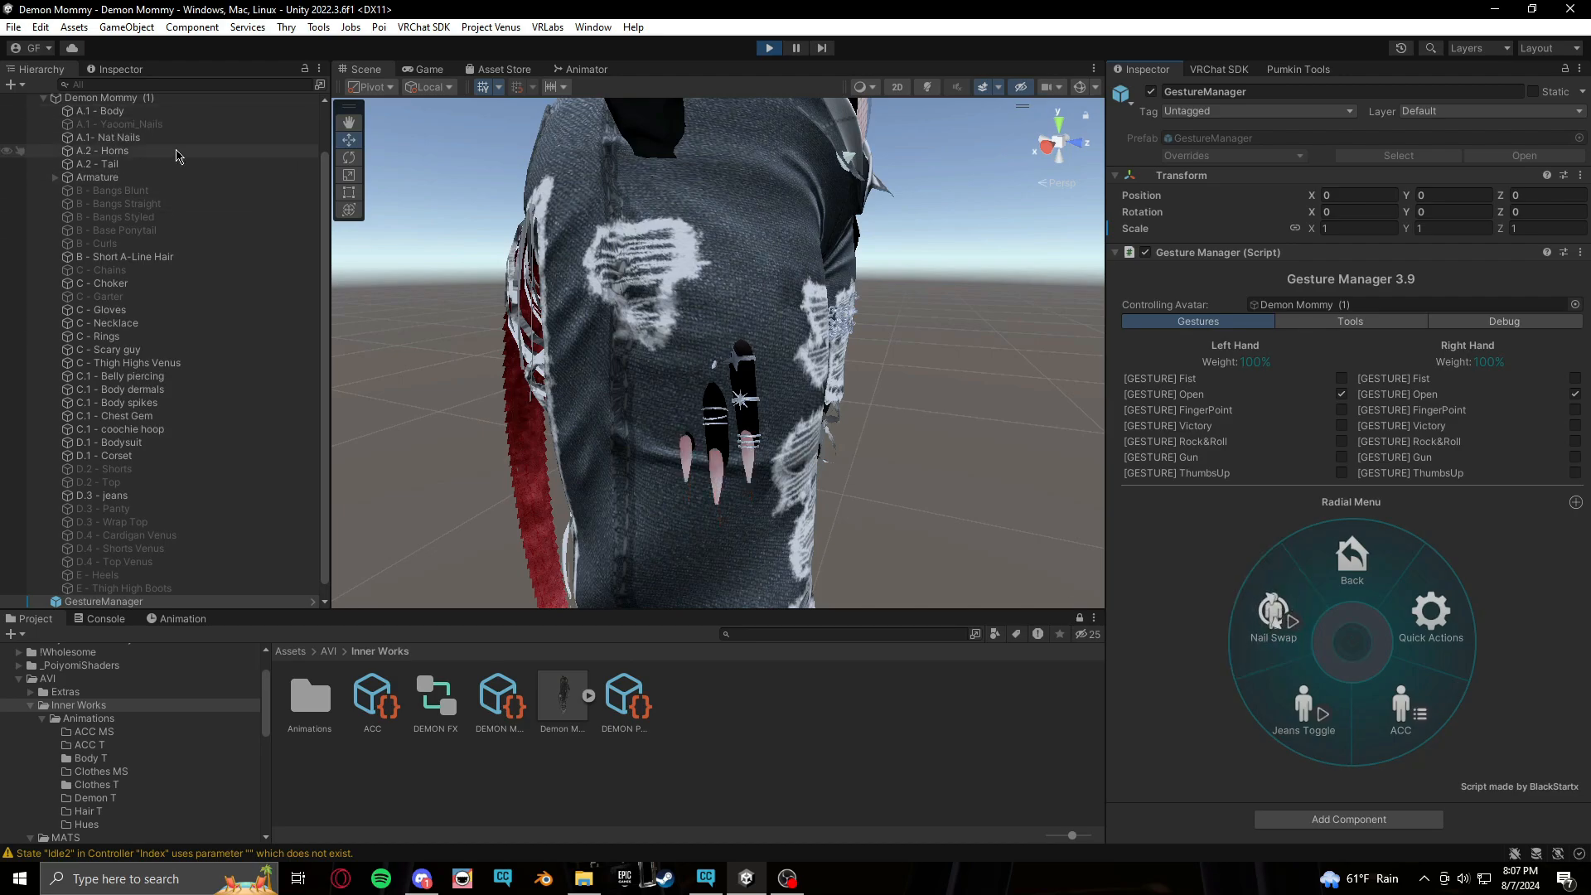
{"action": "scroll", "coordinate": [172, 156], "scroll_direction": "up", "scroll_amount": 2}
{"action": "left_click", "coordinate": [1268, 638]}
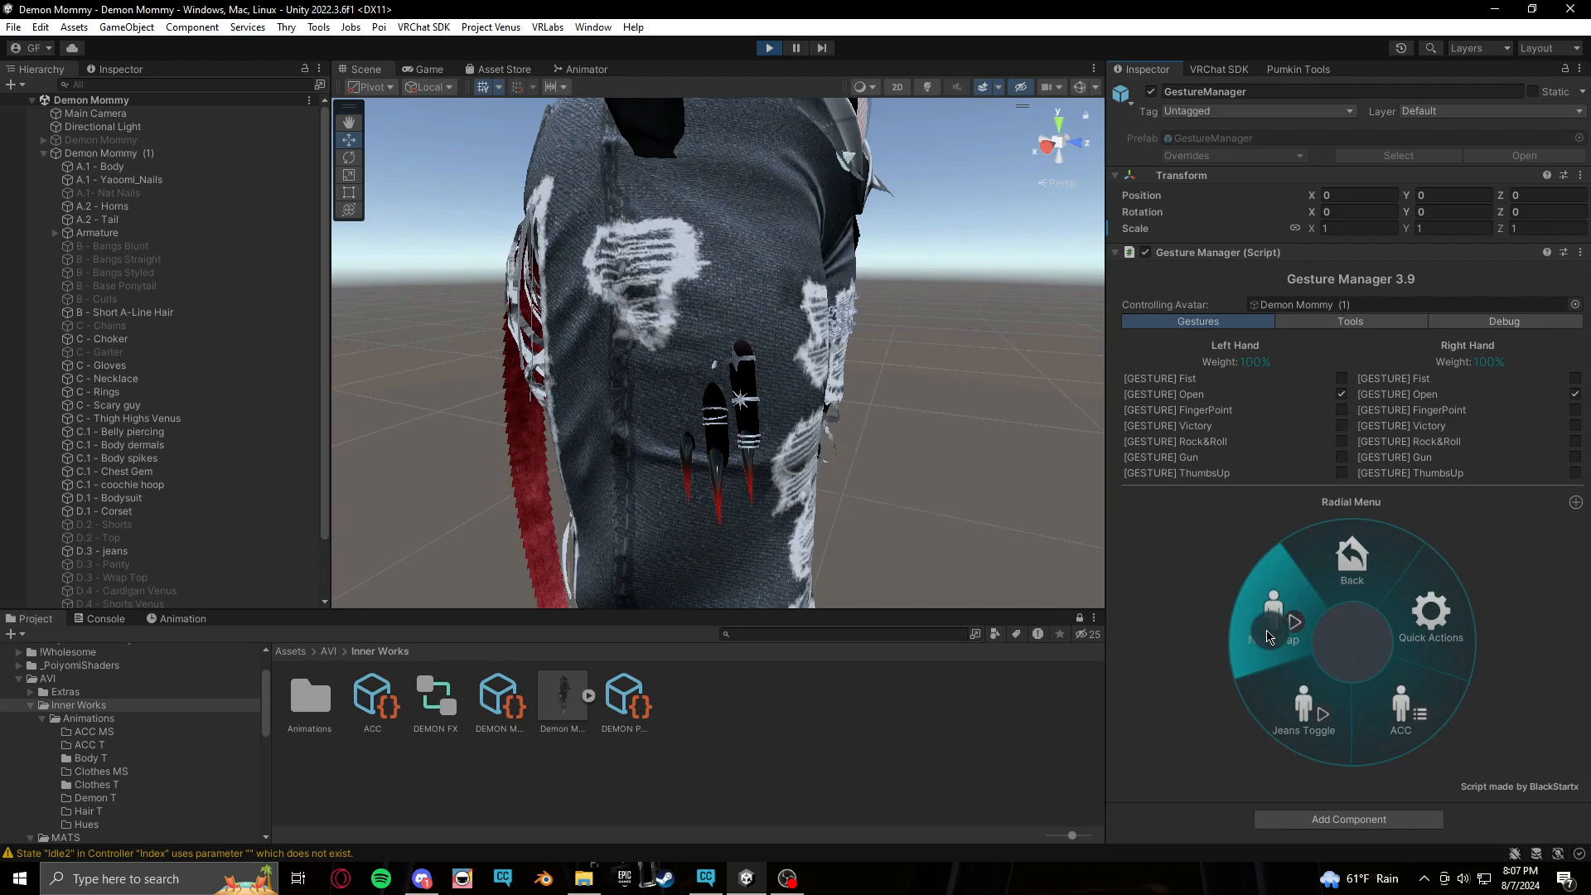
{"action": "left_click", "coordinate": [1268, 638]}
{"action": "left_click", "coordinate": [1268, 639]}
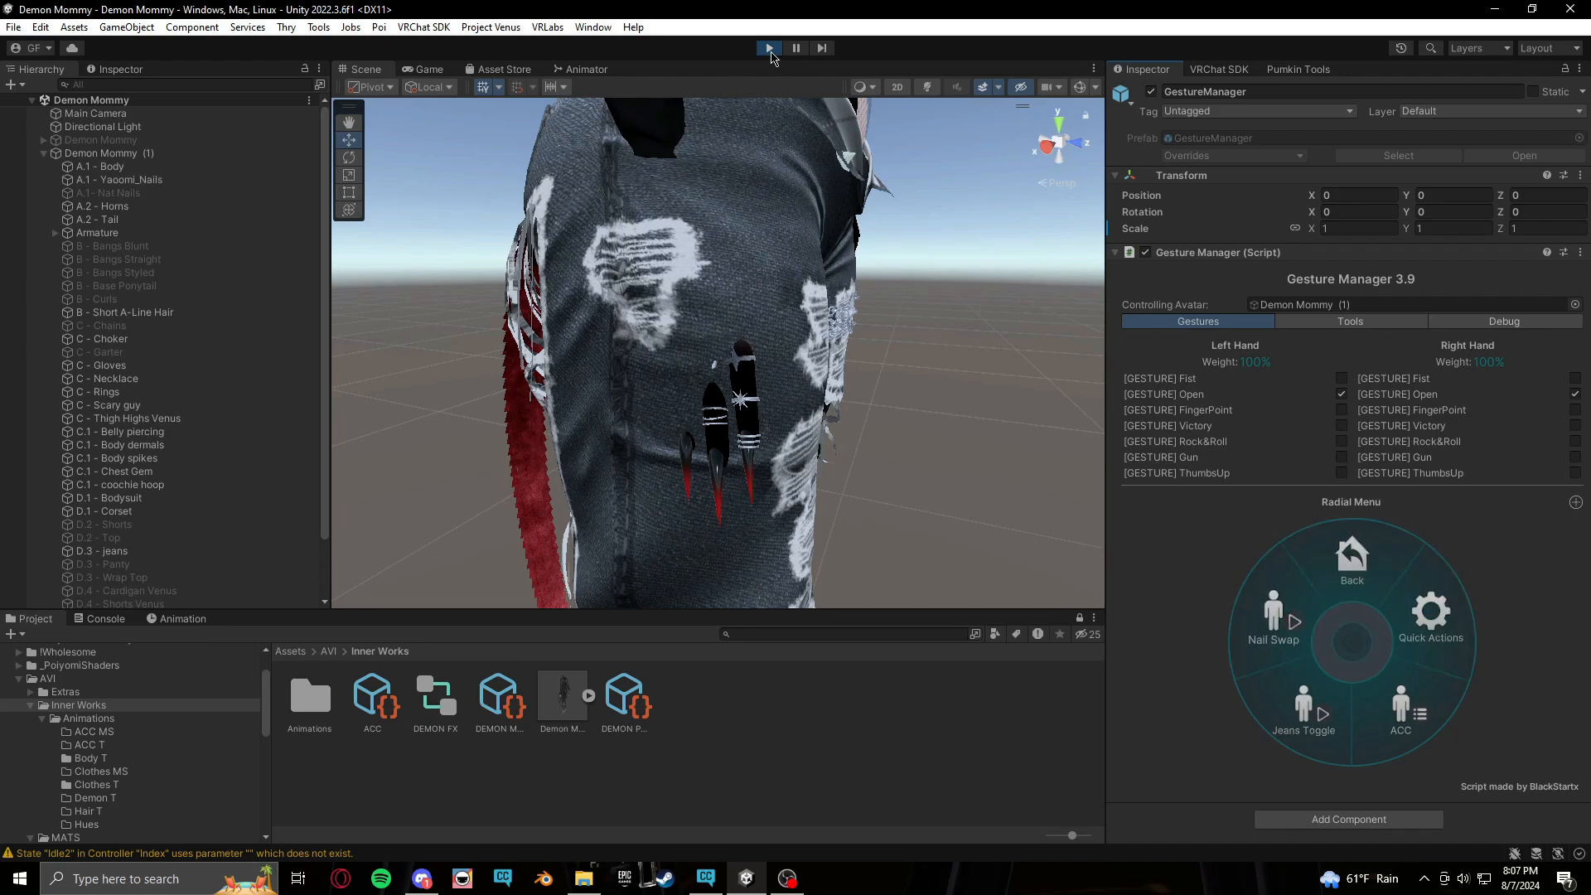
Test the Jeans Toggle from the radial menu while inspecting the avatar's legs
{"action": "middle_click_drag", "start_coordinate": [1065, 442], "coordinate": [897, 442]}
{"action": "left_click_drag", "start_coordinate": [897, 442], "coordinate": [563, 458], "text": "alt"}
{"action": "middle_click_drag", "start_coordinate": [839, 487], "coordinate": [800, 491]}
{"action": "left_click", "coordinate": [1318, 712]}
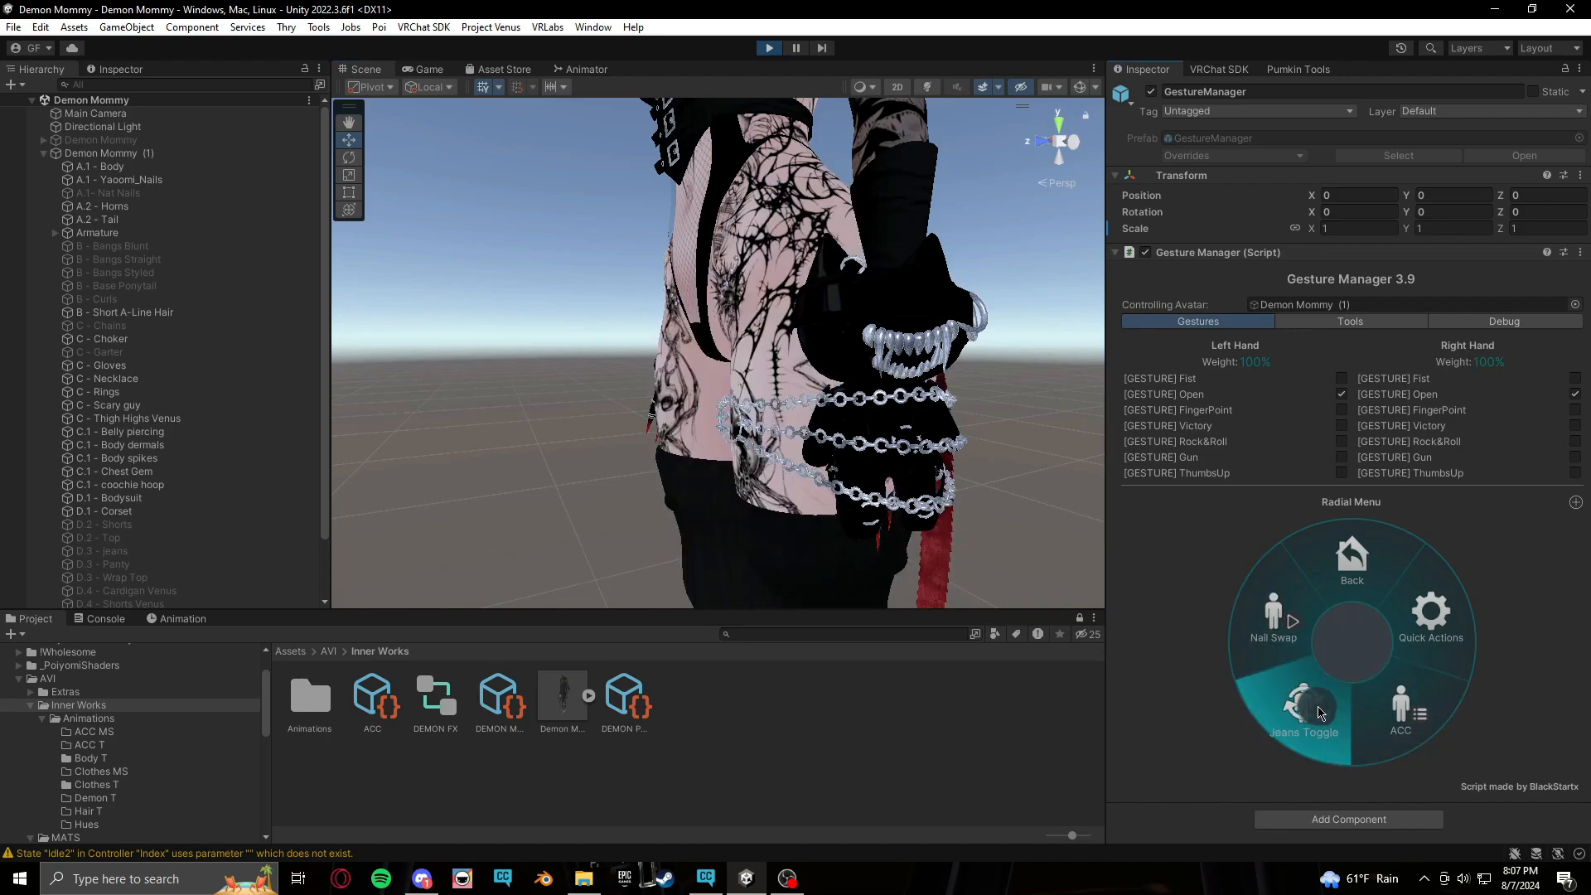
{"action": "left_click", "coordinate": [1319, 713]}
{"action": "left_click_drag", "start_coordinate": [970, 539], "coordinate": [892, 537], "text": "alt"}
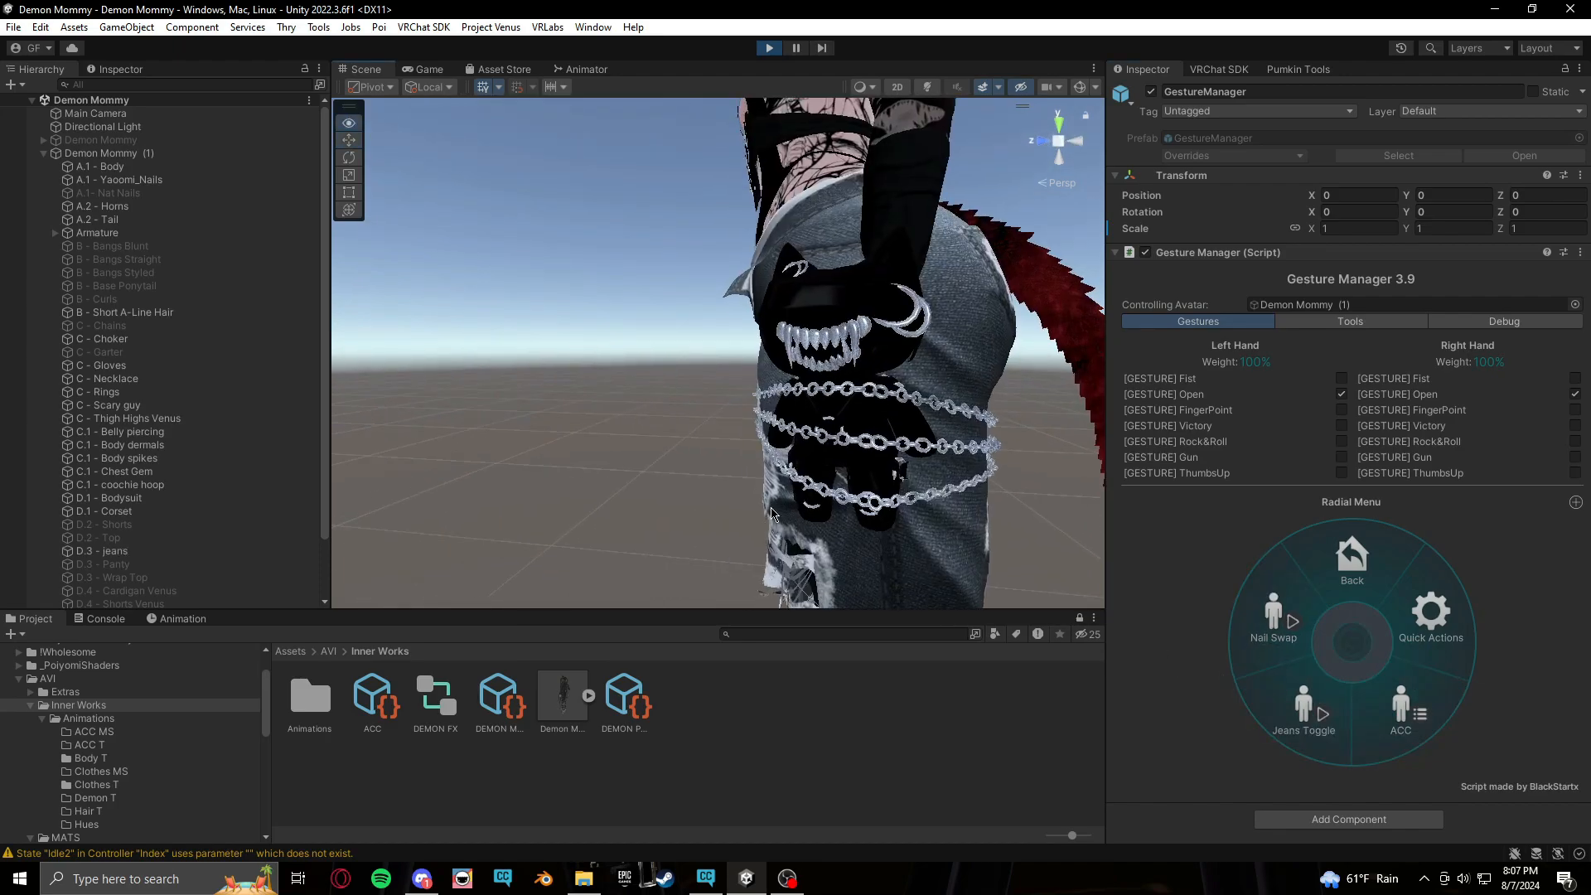
{"action": "middle_click_drag", "start_coordinate": [891, 537], "coordinate": [873, 532]}
{"action": "left_click", "coordinate": [1333, 706]}
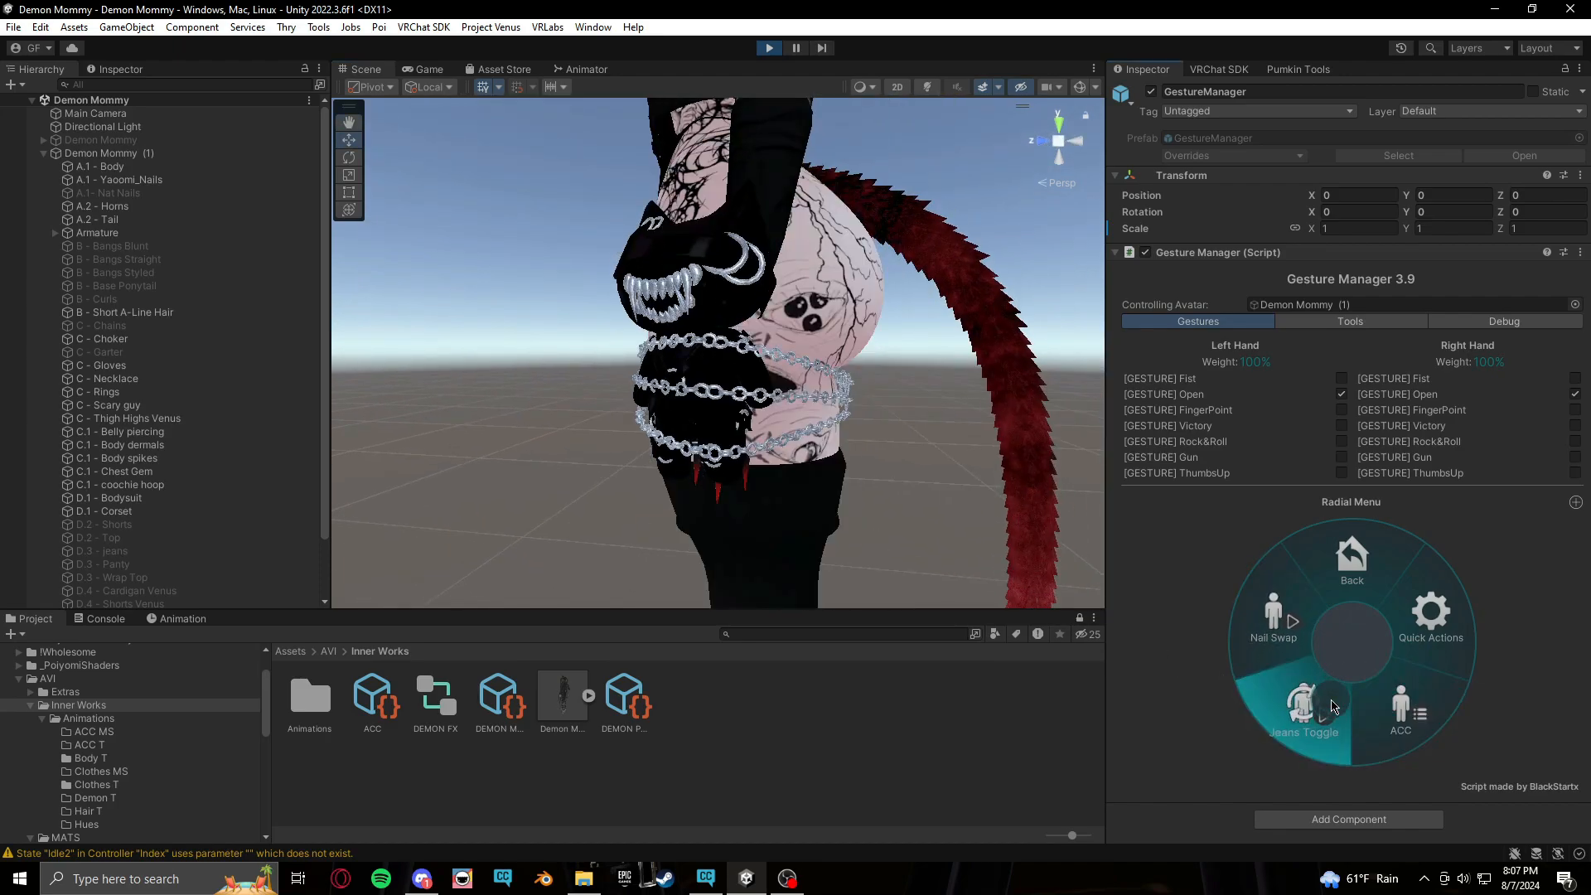
{"action": "left_click", "coordinate": [1333, 706]}
{"action": "left_click", "coordinate": [1304, 726]}
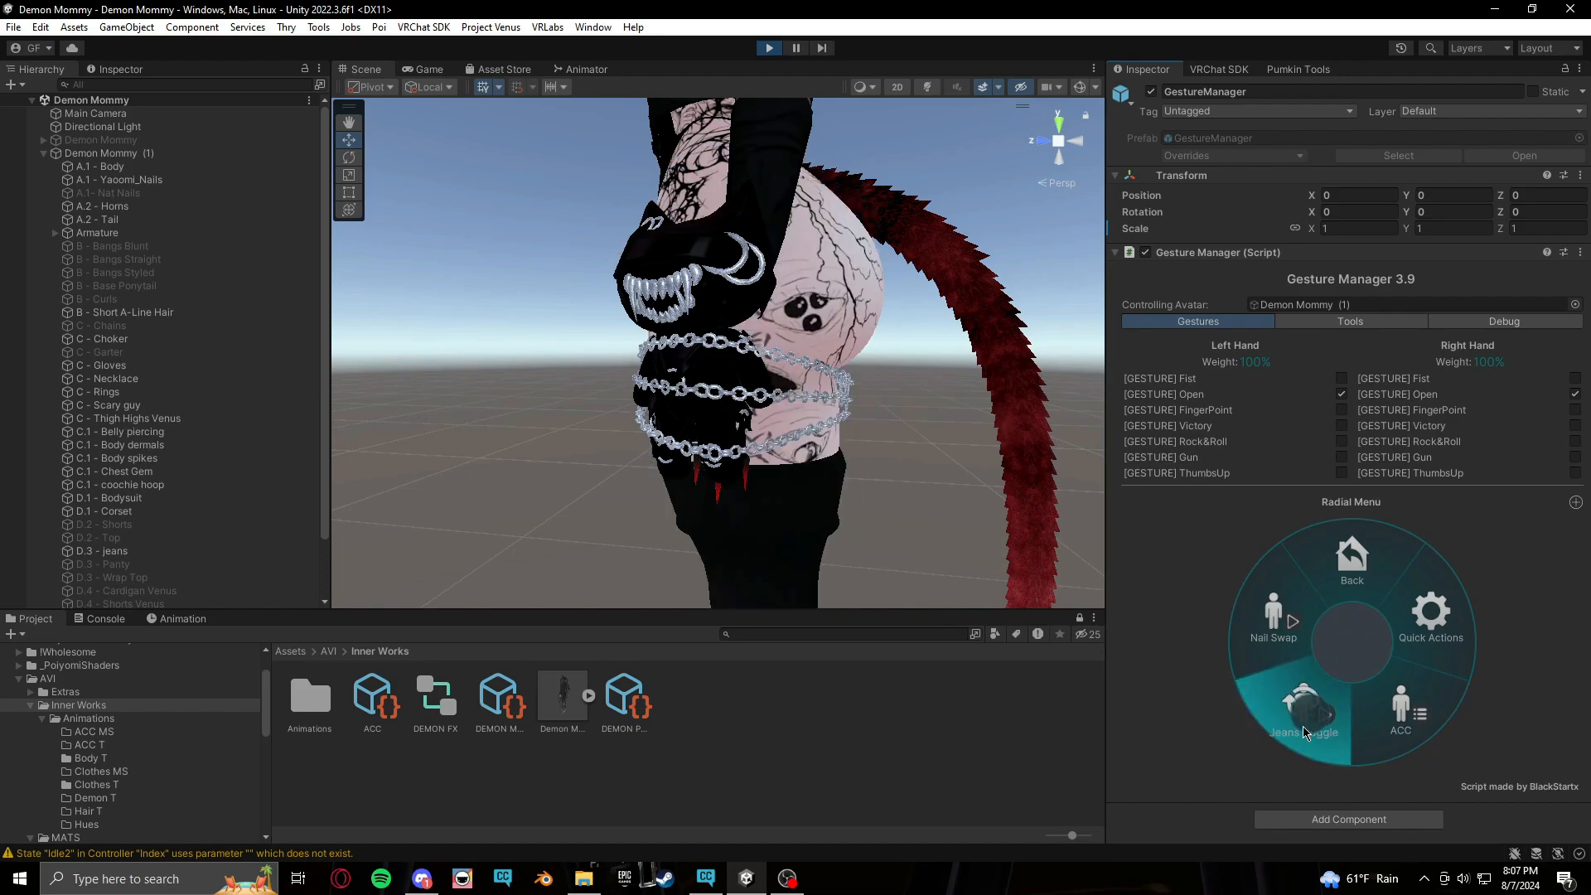
{"action": "left_click", "coordinate": [1303, 726]}
{"action": "left_click", "coordinate": [1303, 726]}
{"action": "left_click", "coordinate": [1303, 728]}
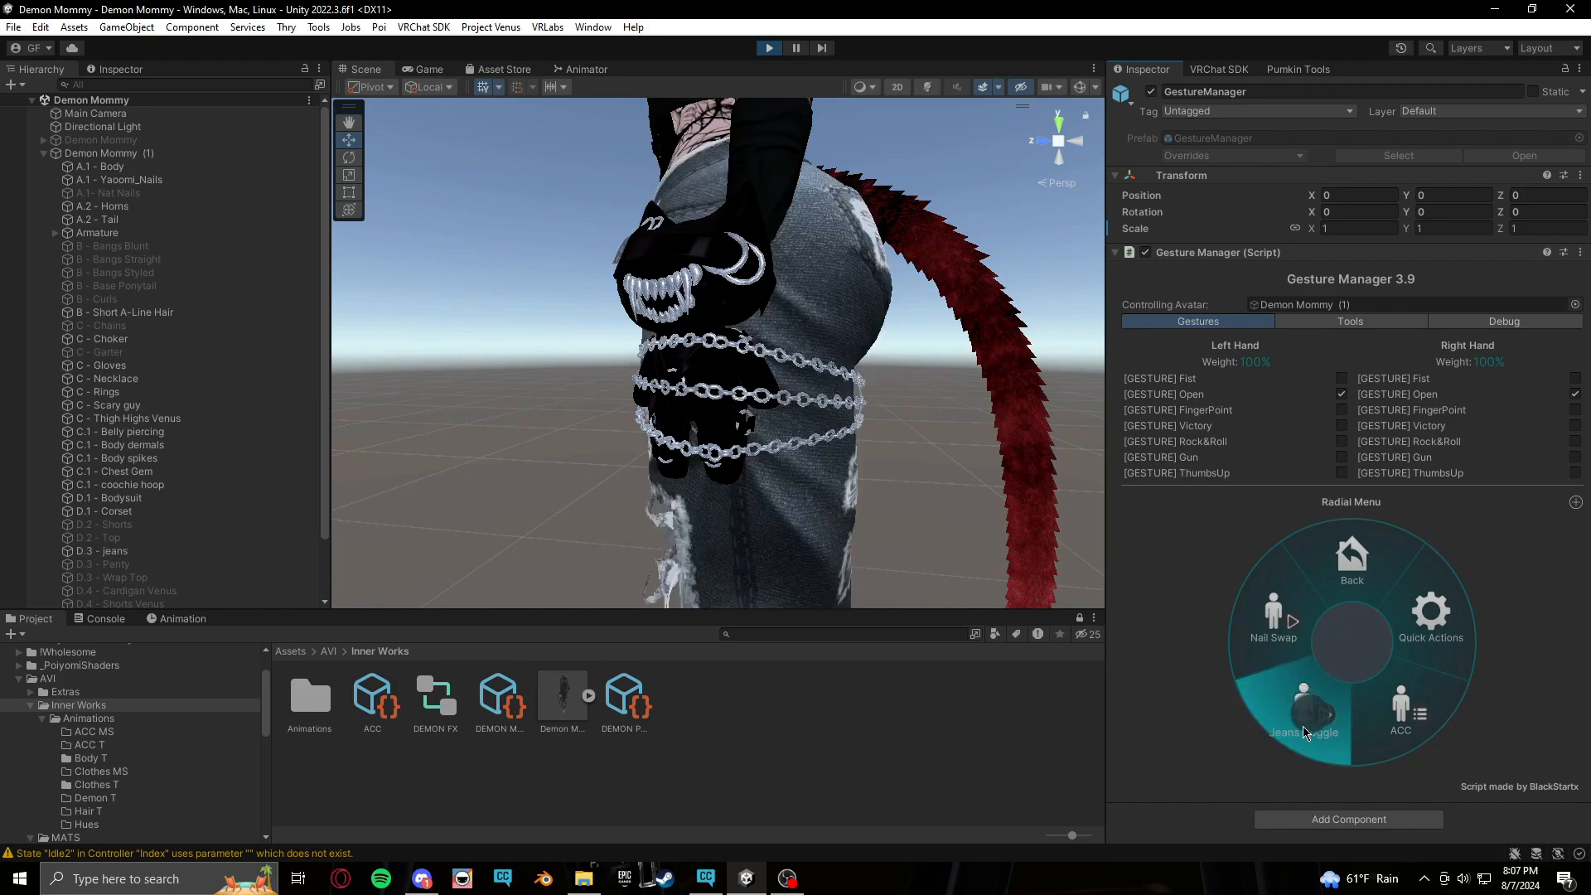
{"action": "left_click", "coordinate": [1303, 728]}
{"action": "right_click_drag", "start_coordinate": [750, 527], "coordinate": [746, 464]}
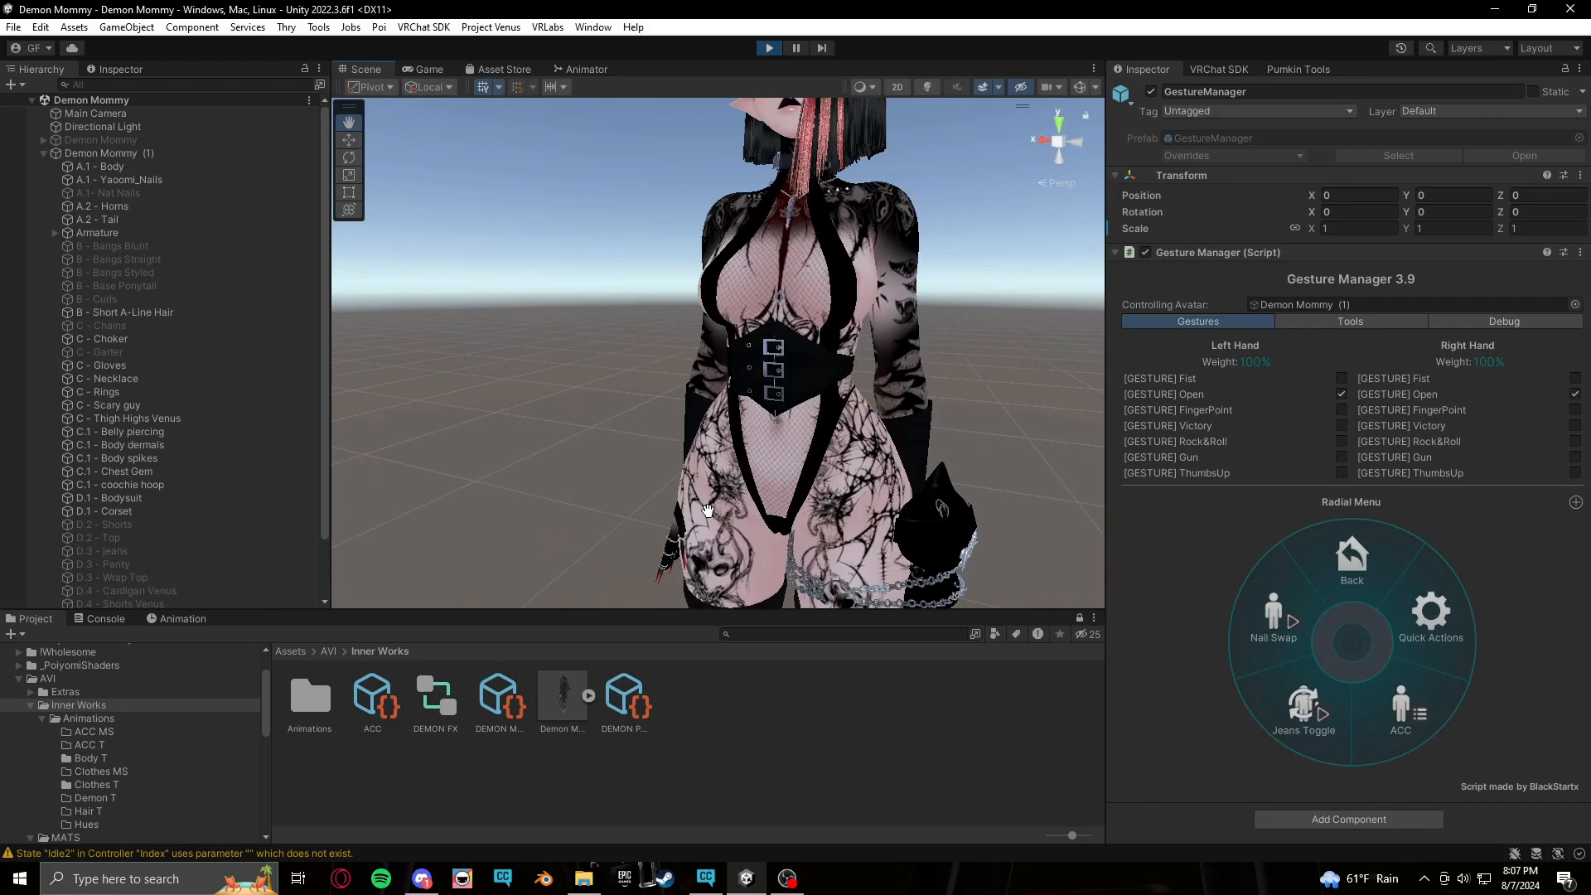
Exit play mode
{"action": "scroll", "coordinate": [746, 464], "scroll_direction": "down", "scroll_amount": 3}
{"action": "left_click", "coordinate": [781, 49]}
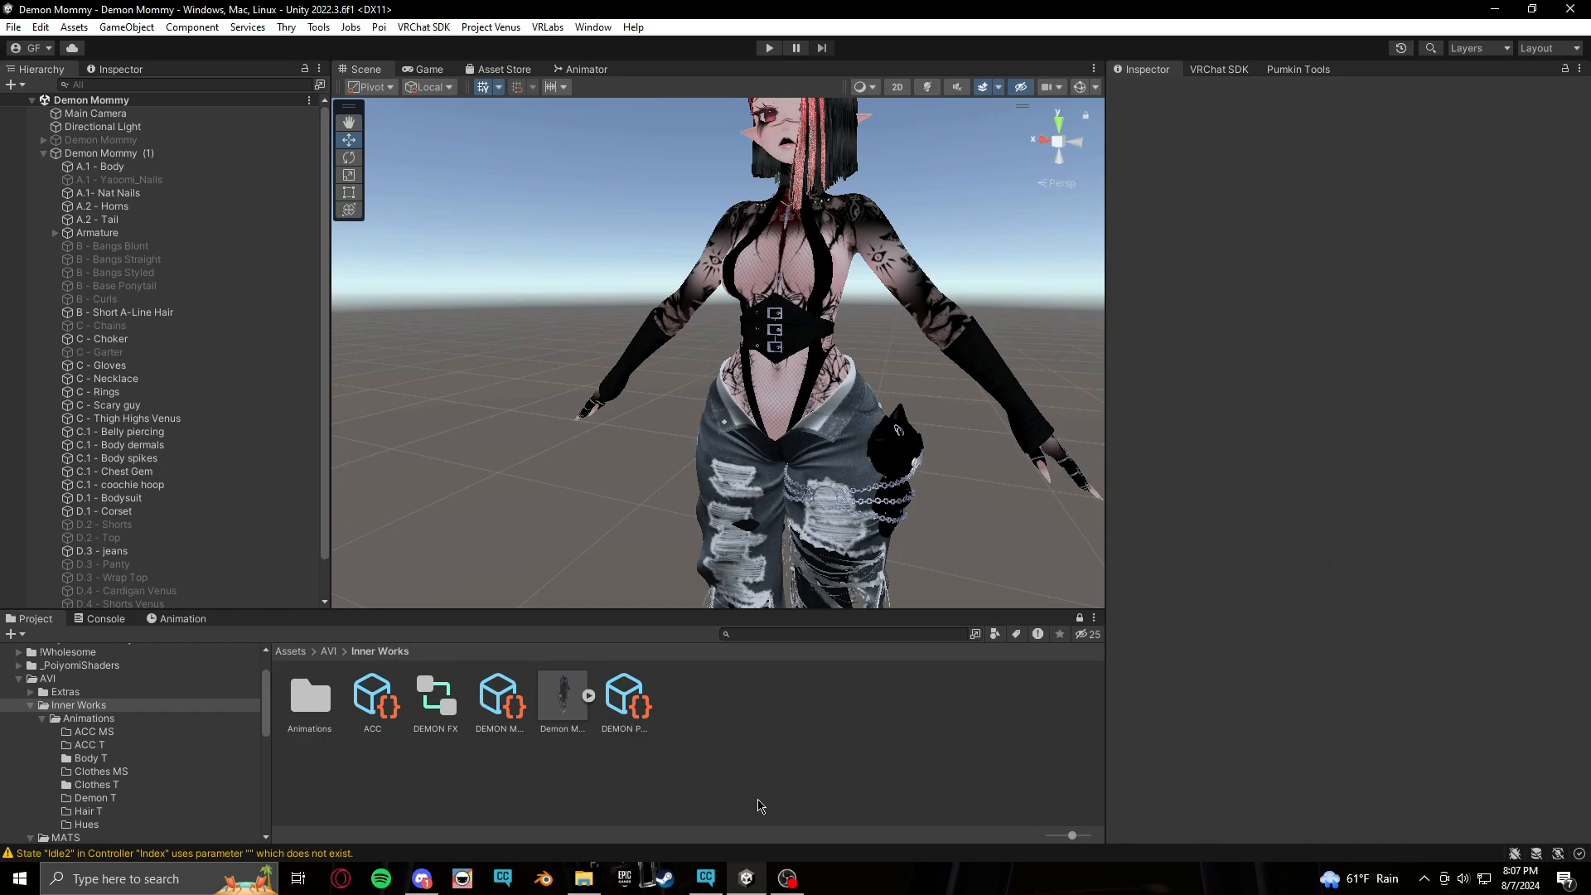
{"action": "middle_click_drag", "start_coordinate": [787, 226], "coordinate": [781, 283]}
{"action": "right_click_drag", "start_coordinate": [554, 352], "coordinate": [703, 345]}
{"action": "middle_click_drag", "start_coordinate": [583, 420], "coordinate": [650, 441]}
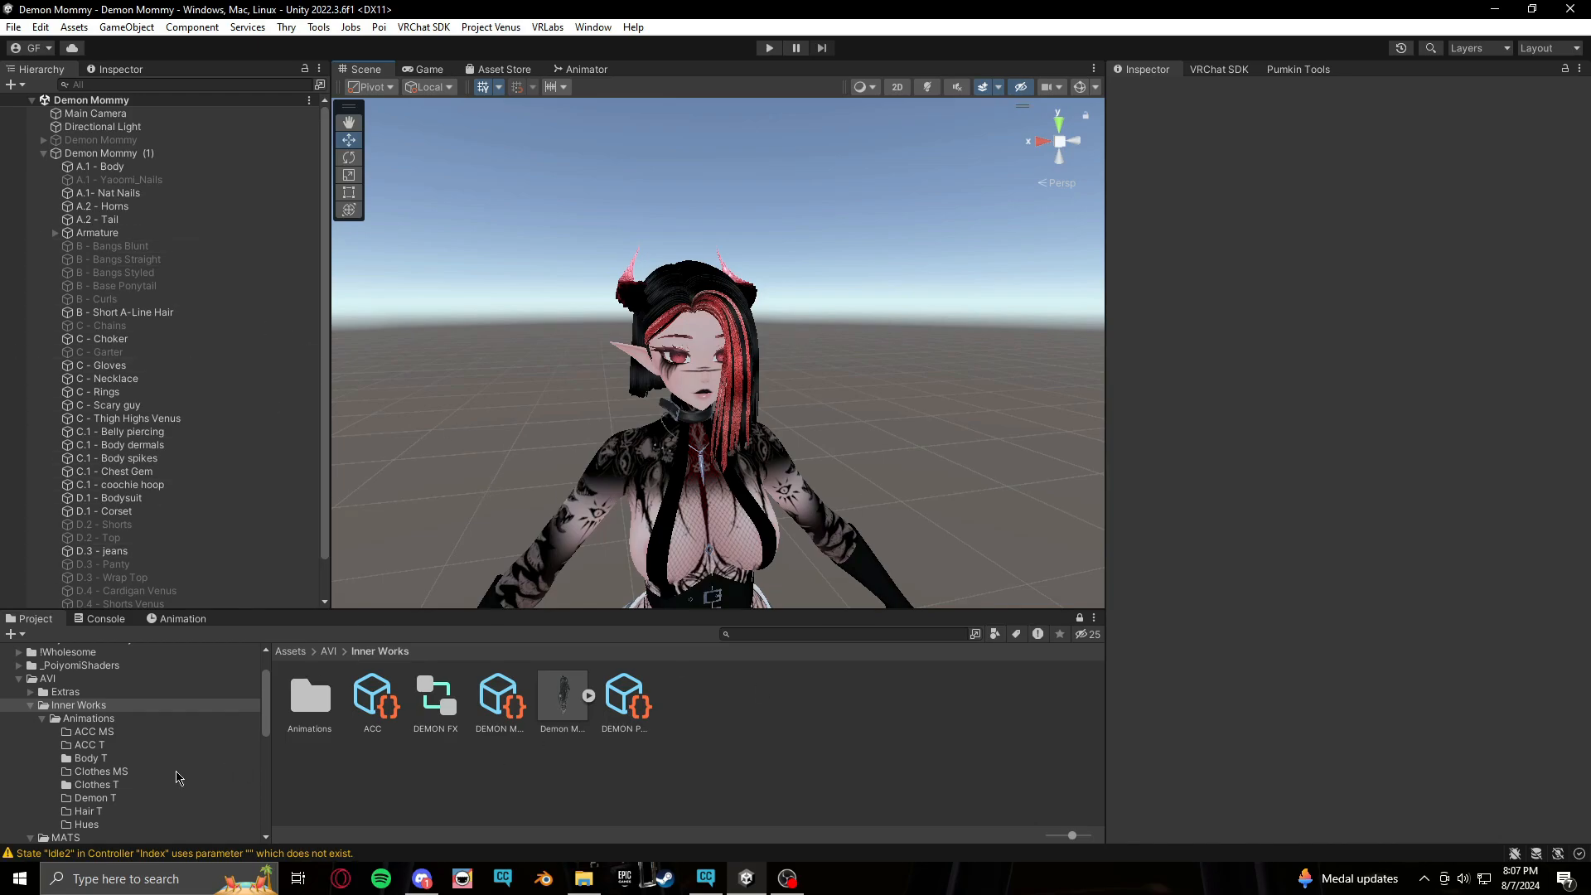
Open the Hair T folder and enable the hair objects from B - Bangs Blunt through B - Curls
{"action": "left_click", "coordinate": [89, 811]}
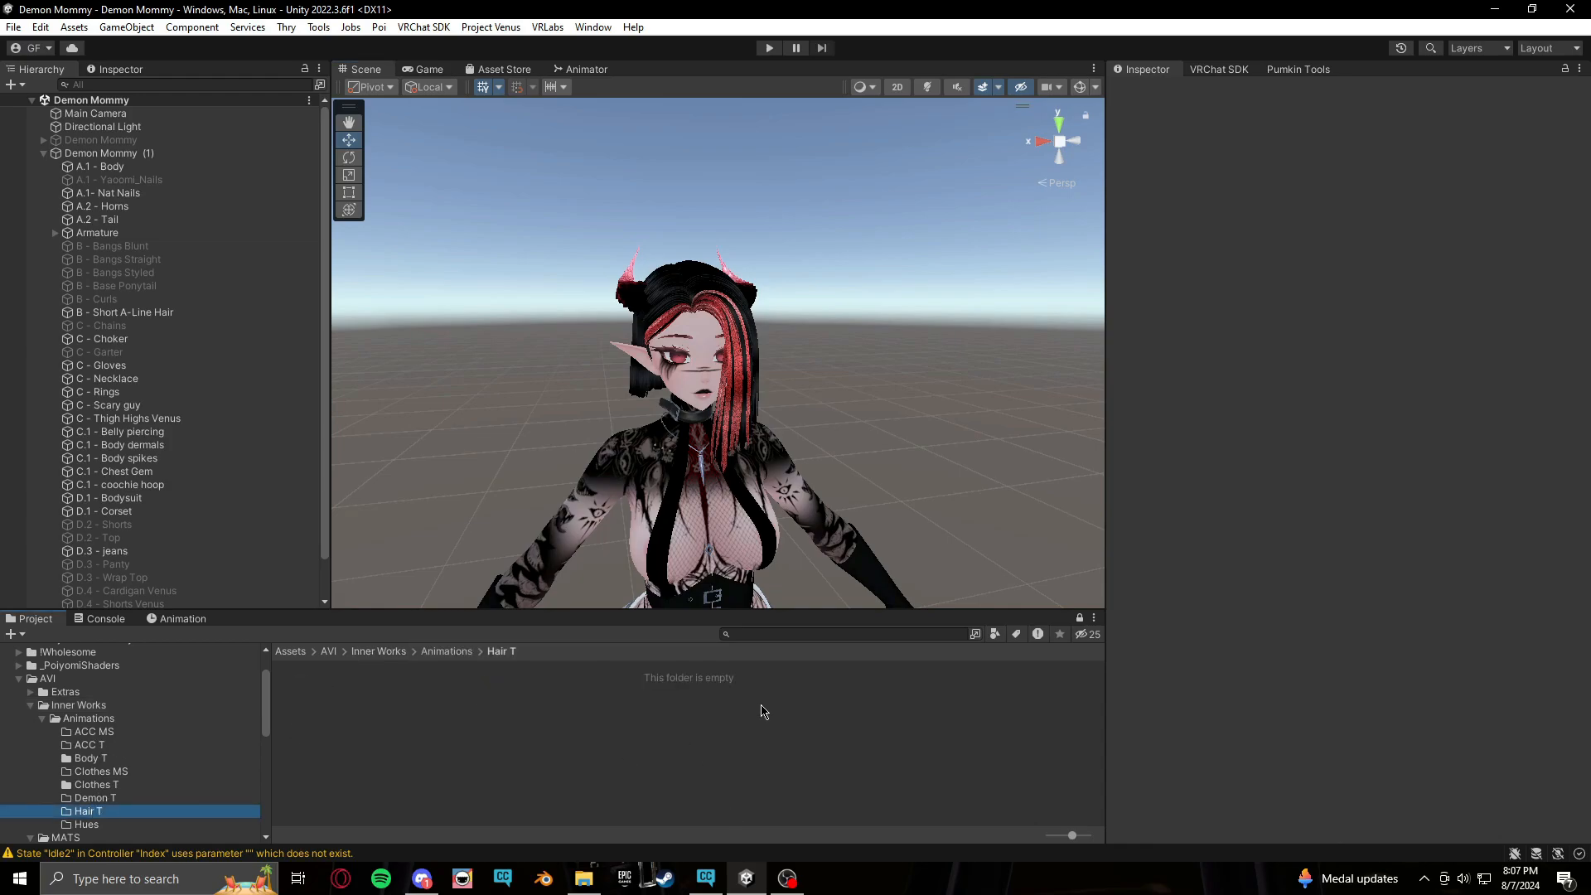
{"action": "scroll", "coordinate": [125, 249], "scroll_direction": "down", "scroll_amount": 2}
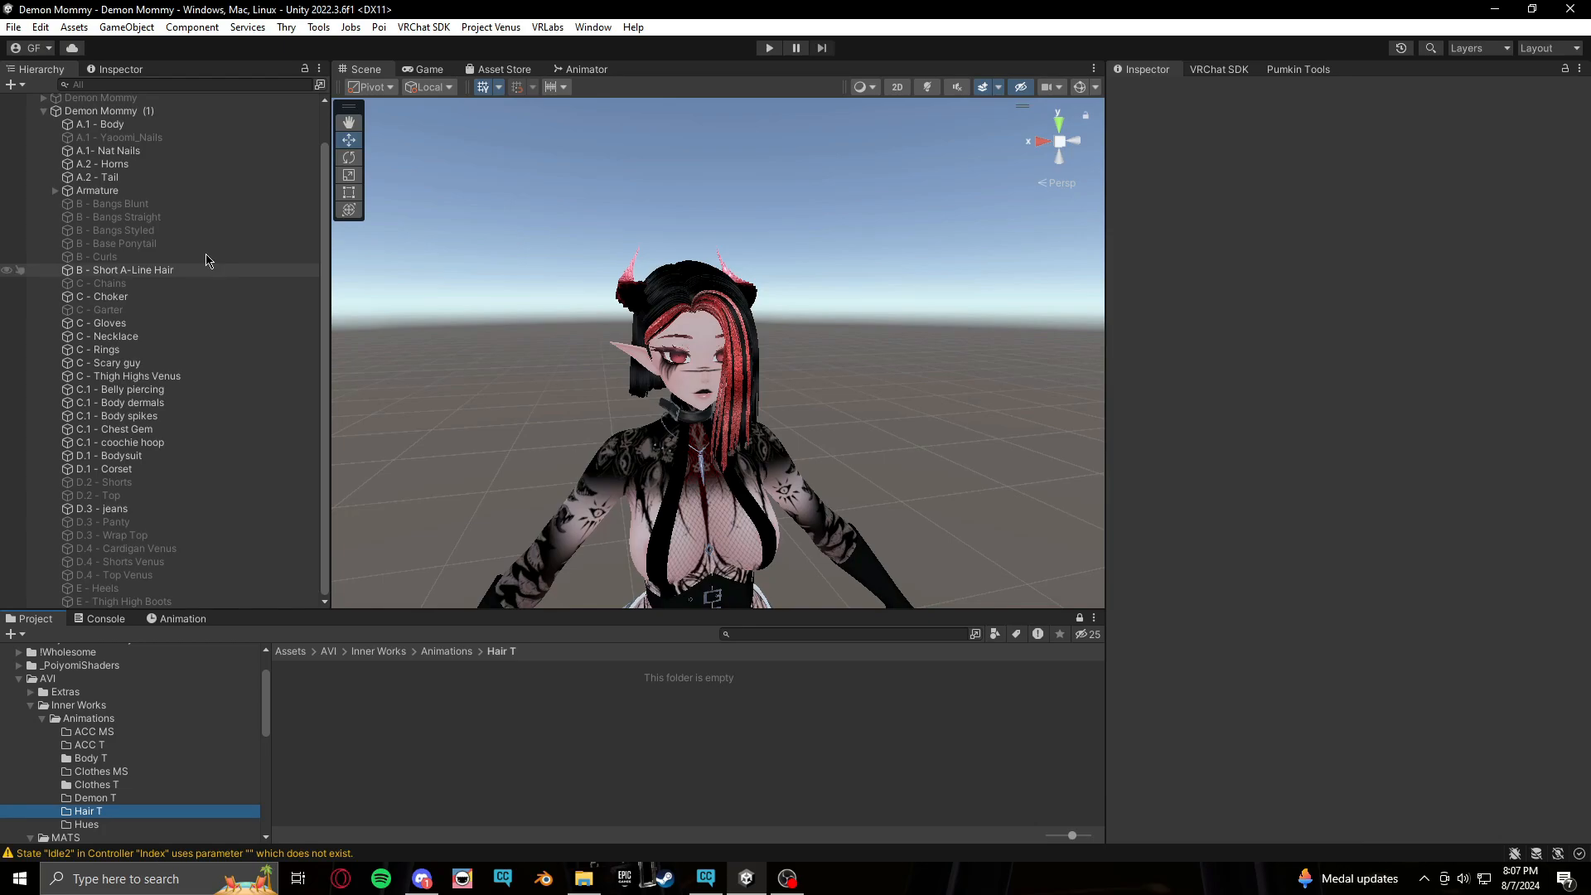
{"action": "left_click", "coordinate": [122, 271]}
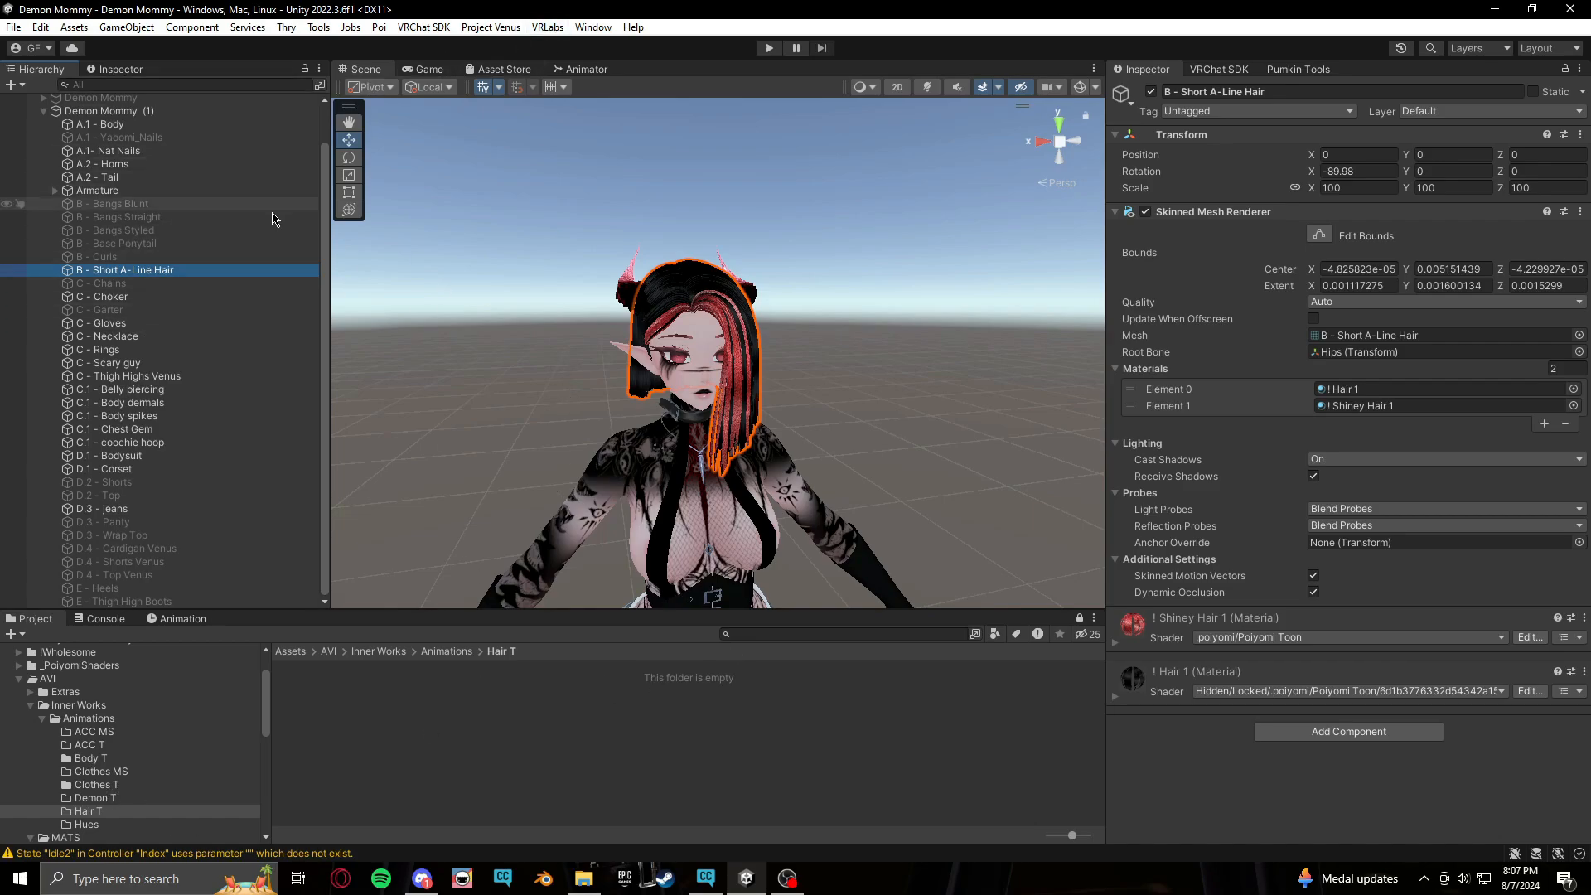
{"action": "left_click", "coordinate": [176, 257]}
{"action": "left_click", "coordinate": [251, 206], "text": "shift"}
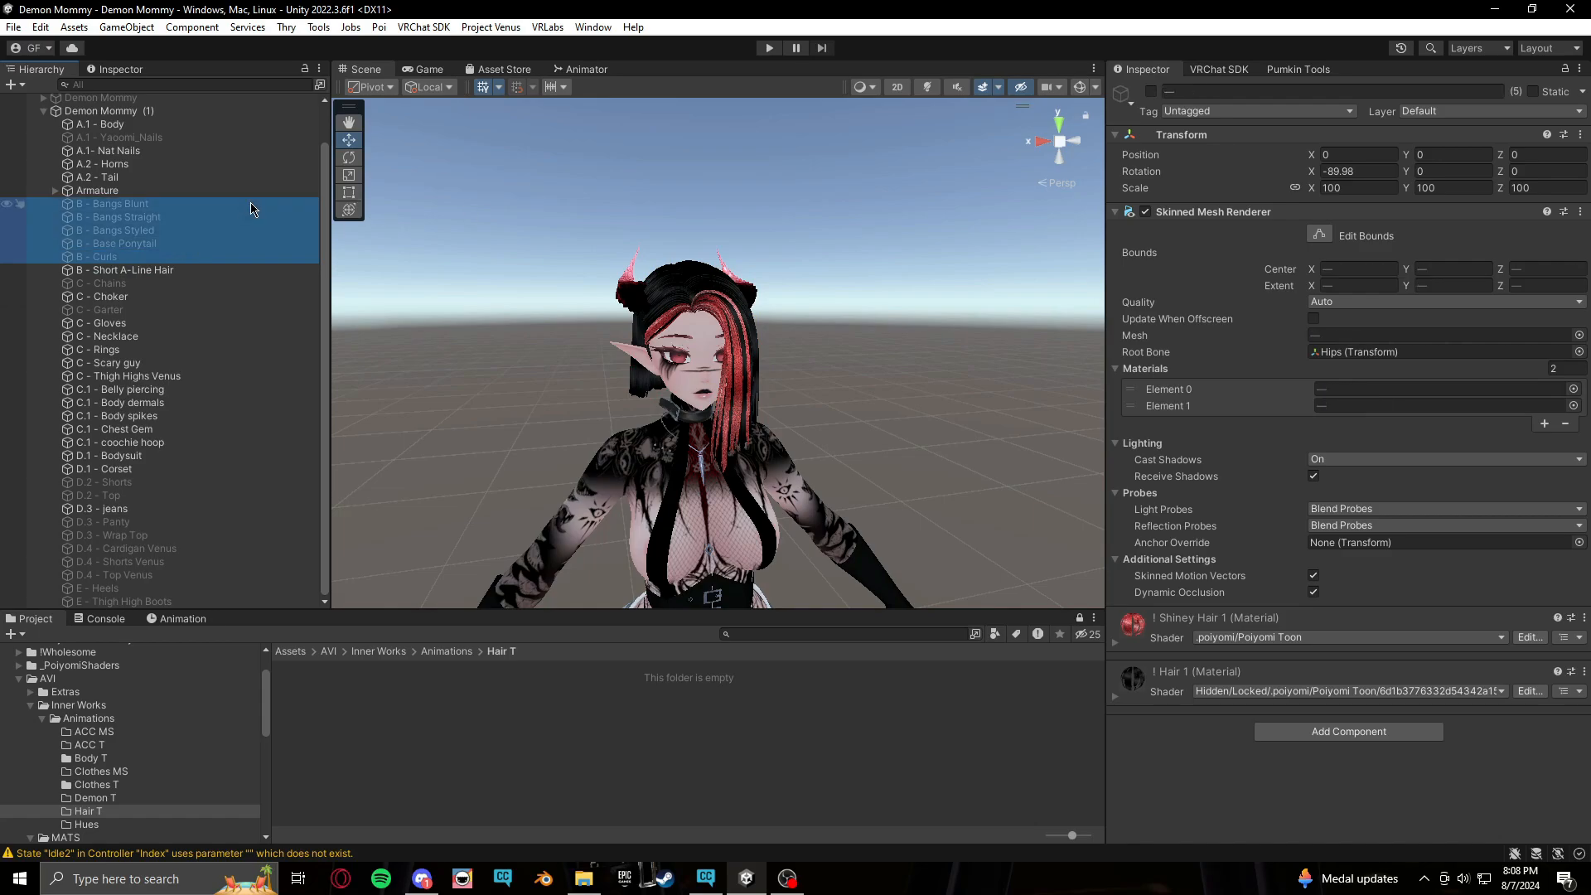
{"action": "left_click", "coordinate": [1151, 90]}
{"action": "left_click", "coordinate": [933, 426]}
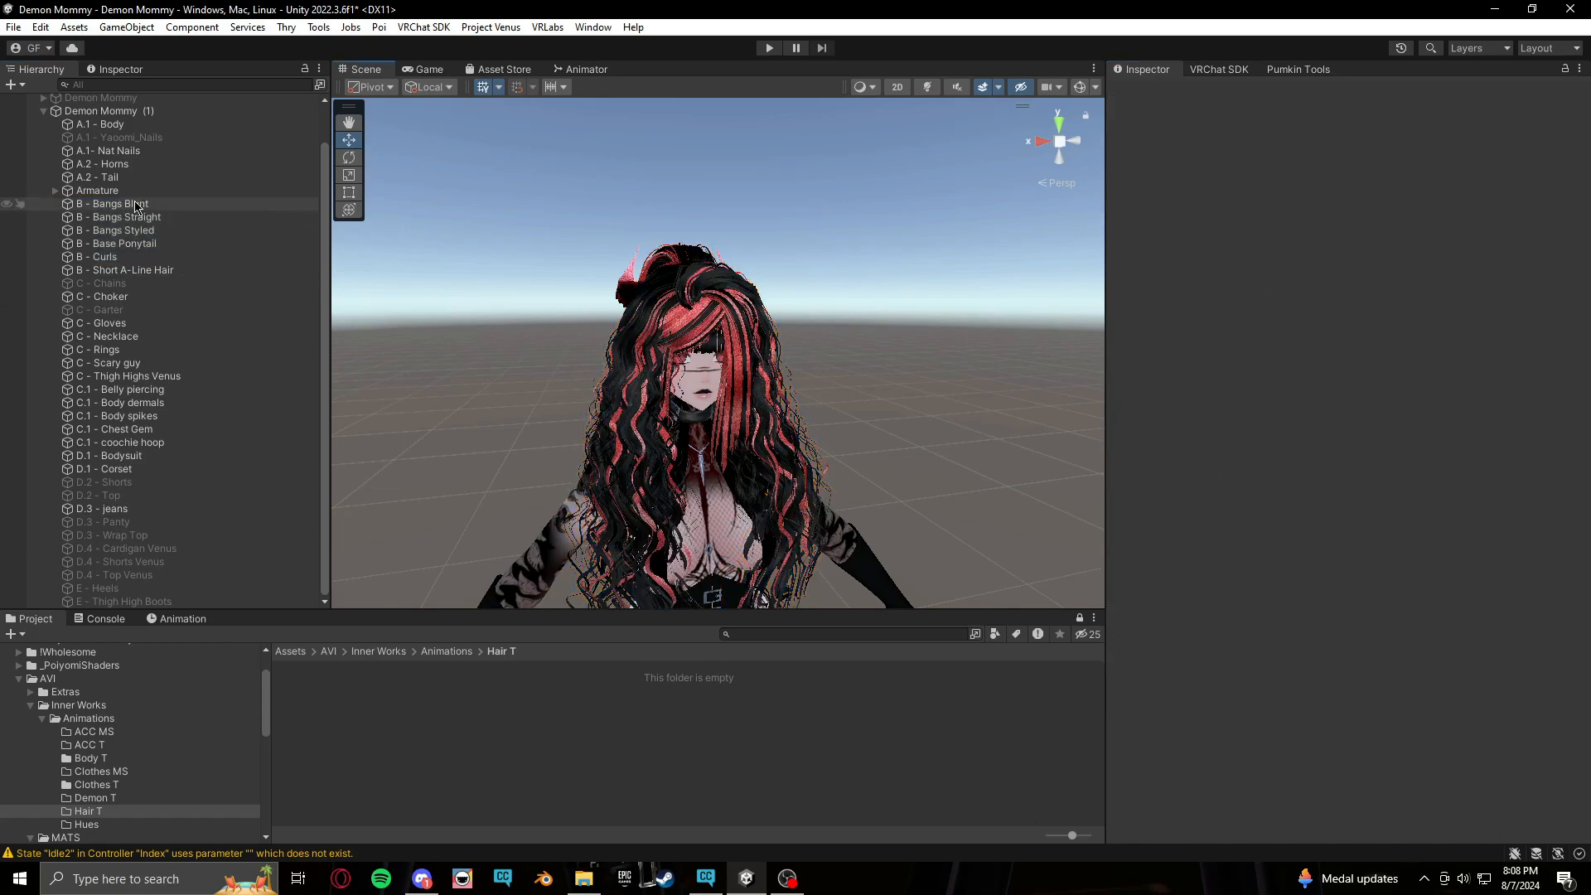
Create a new animation clip named Hair Matswap in the Hair T folder for the avatar
{"action": "left_click", "coordinate": [162, 207]}
{"action": "left_click", "coordinate": [168, 218]}
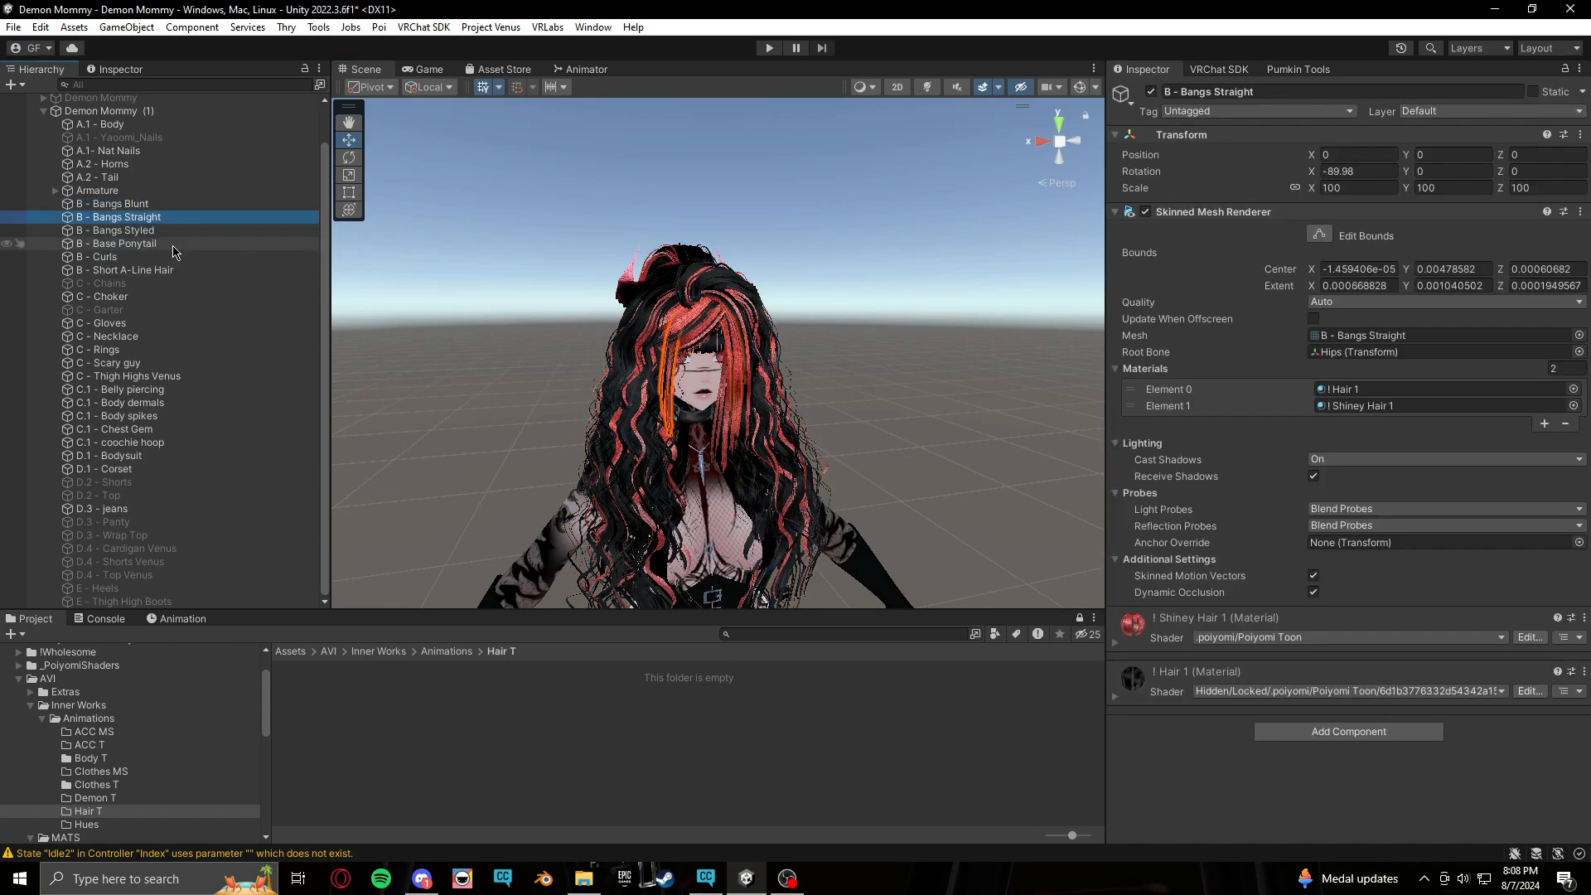
{"action": "left_click", "coordinate": [174, 245]}
{"action": "double_click", "coordinate": [170, 256]}
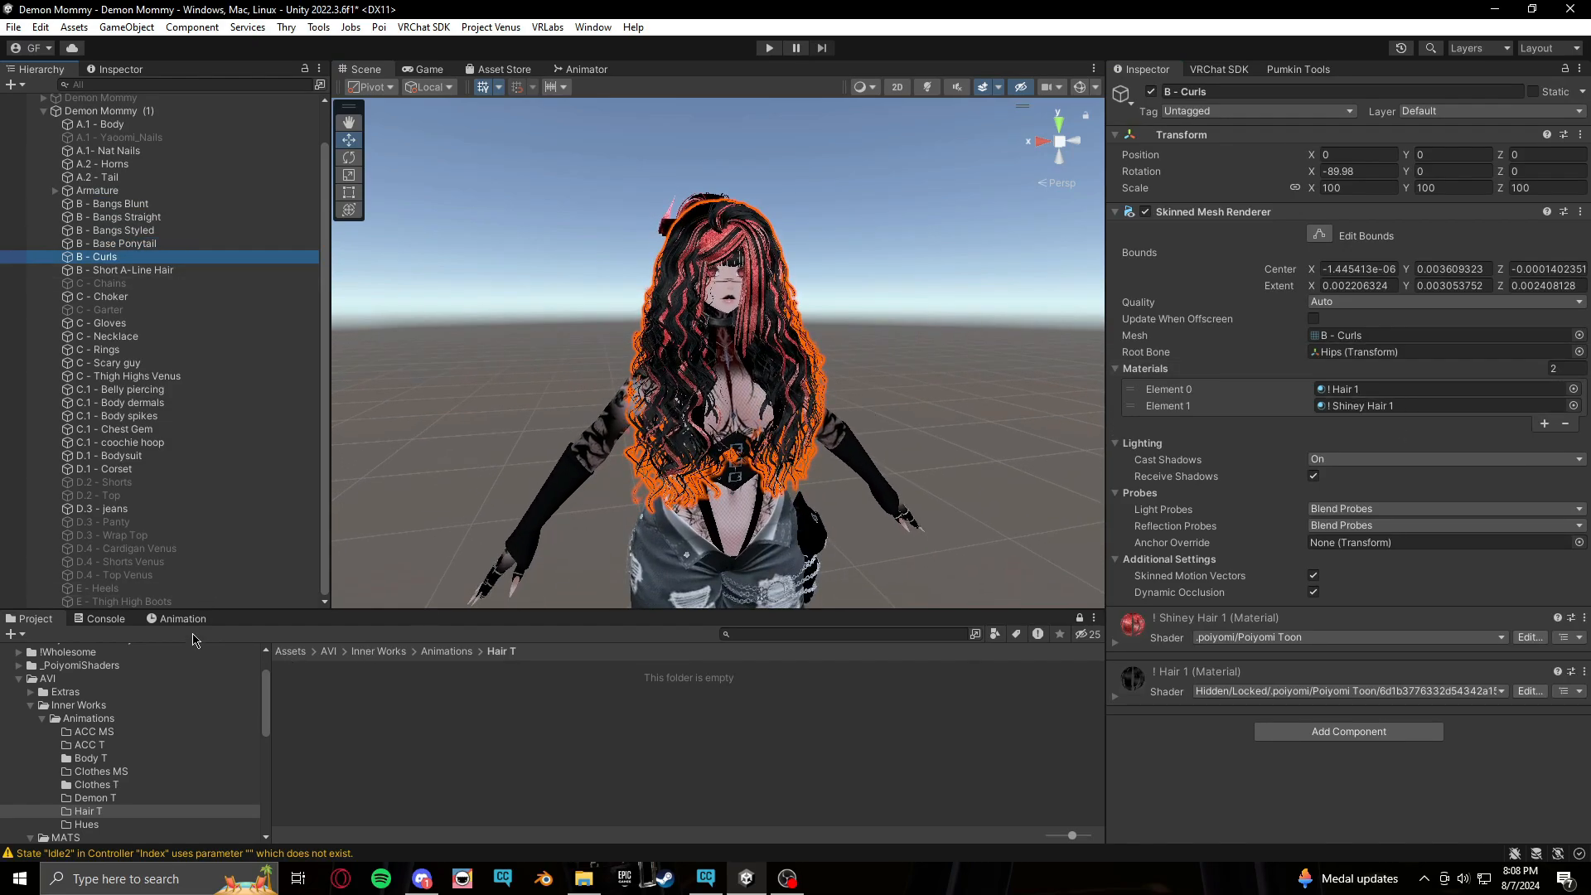
{"action": "left_click", "coordinate": [174, 622]}
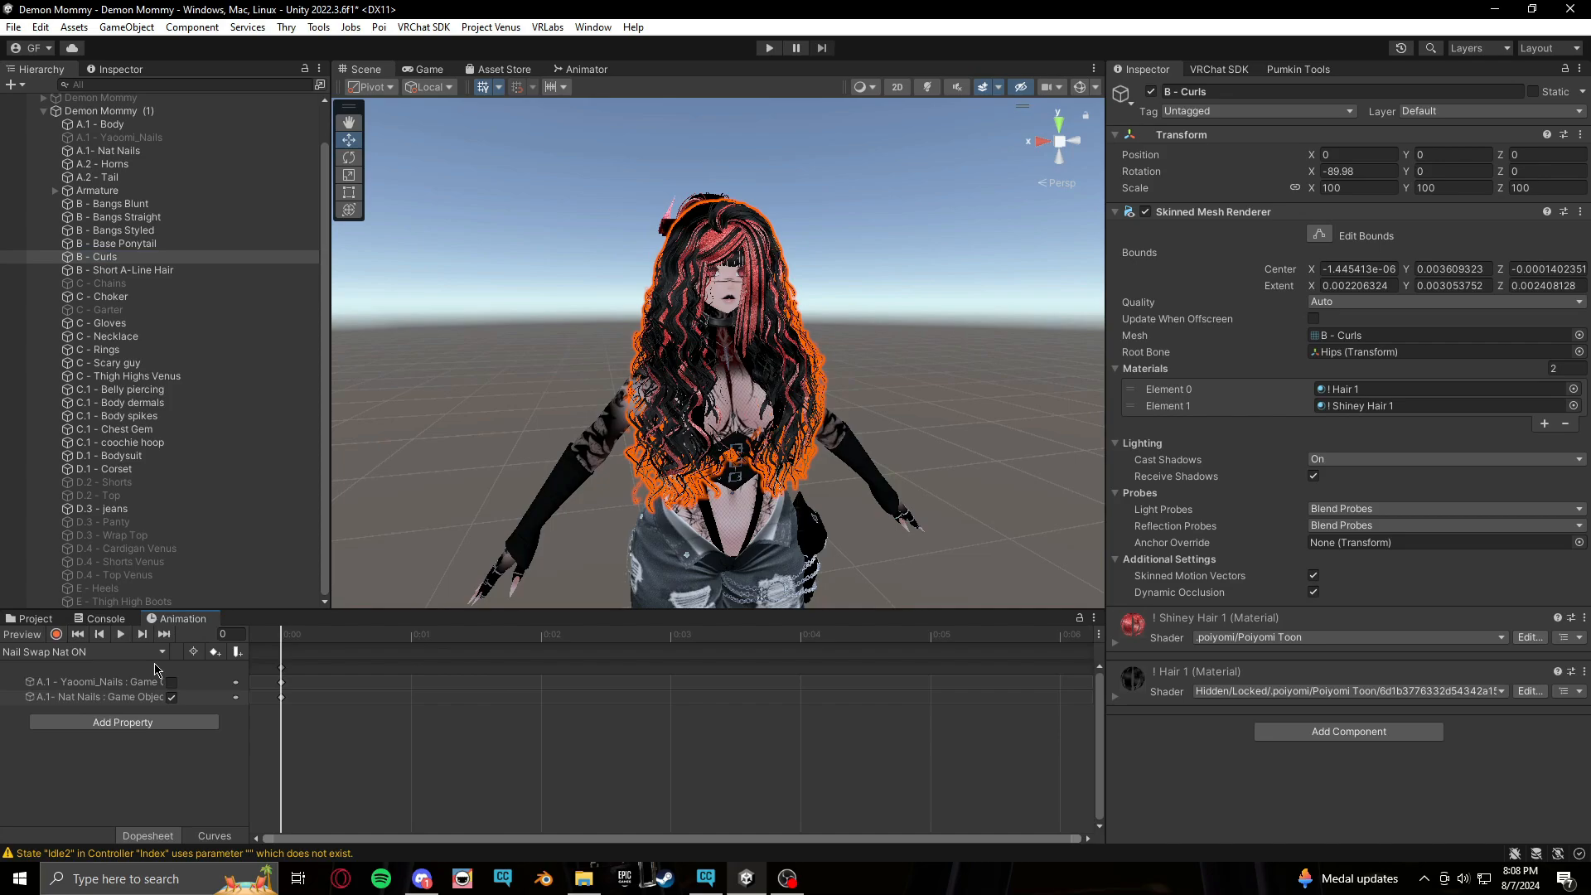
{"action": "left_click", "coordinate": [162, 654]}
{"action": "left_click", "coordinate": [116, 756]}
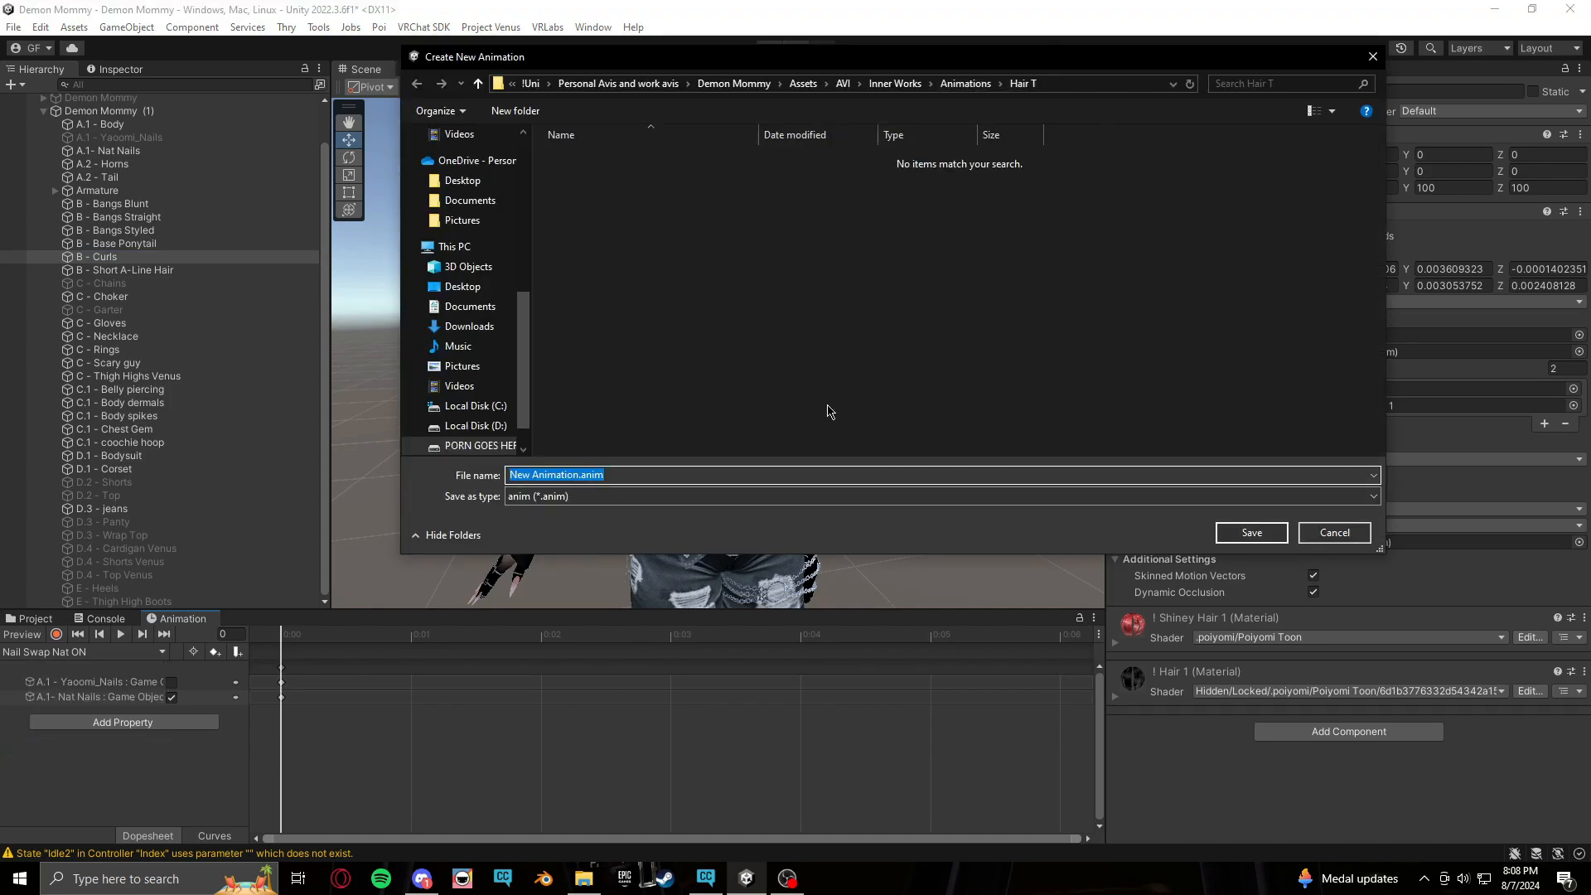
{"action": "type", "text": "Hair Matswap"}
{"action": "key", "text": "Return"}
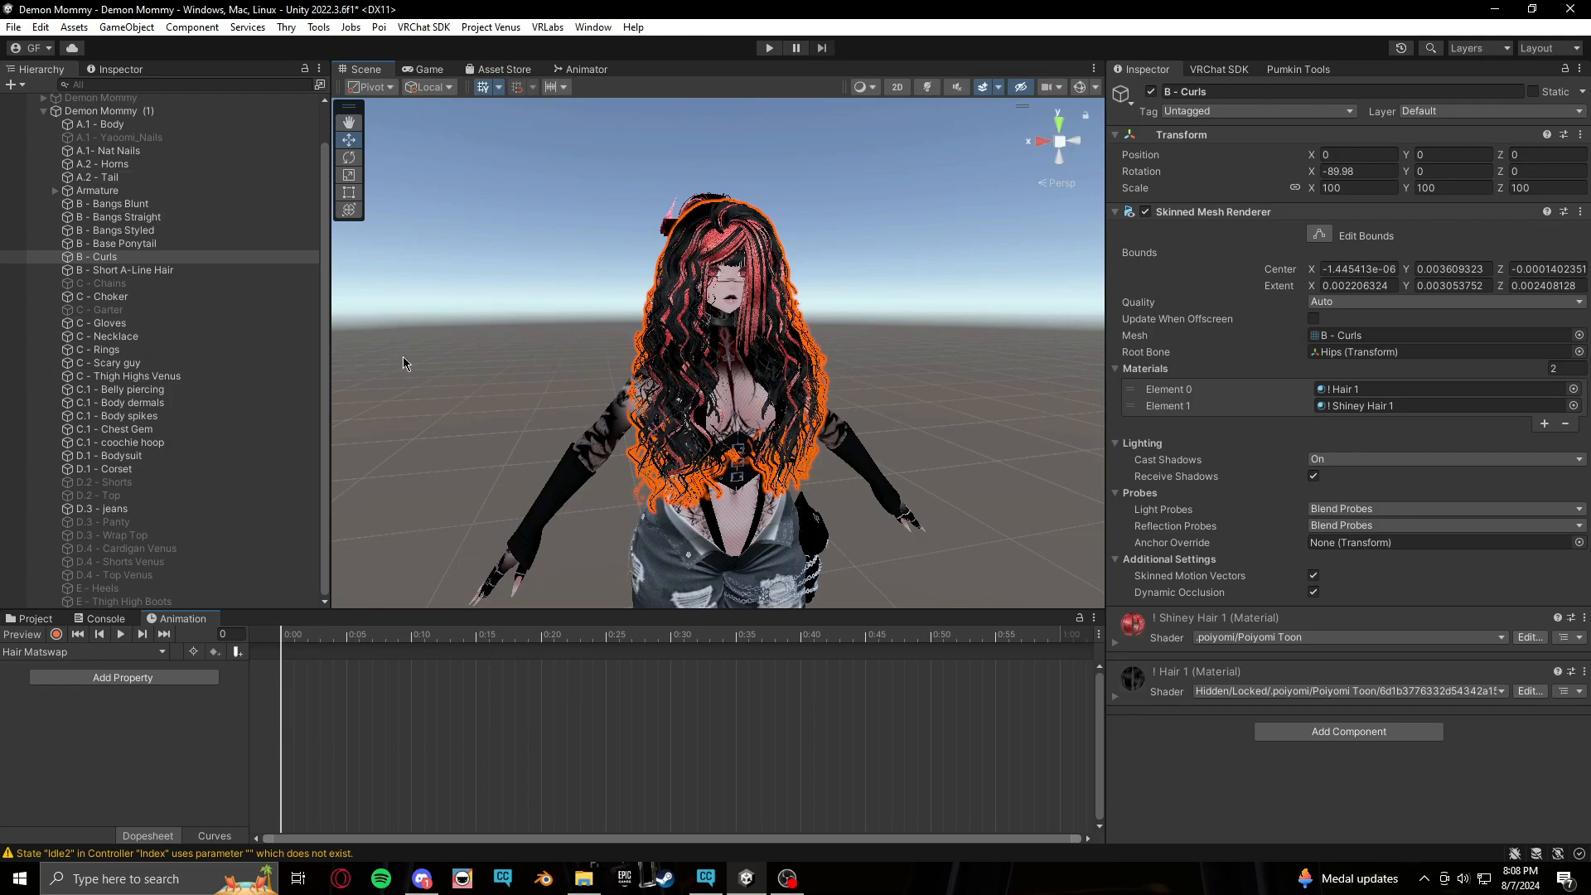
Start recording at frame 1 and assign the ! Hair 2 material to Short A-Line Hair's first material slot
{"action": "left_click", "coordinate": [56, 636]}
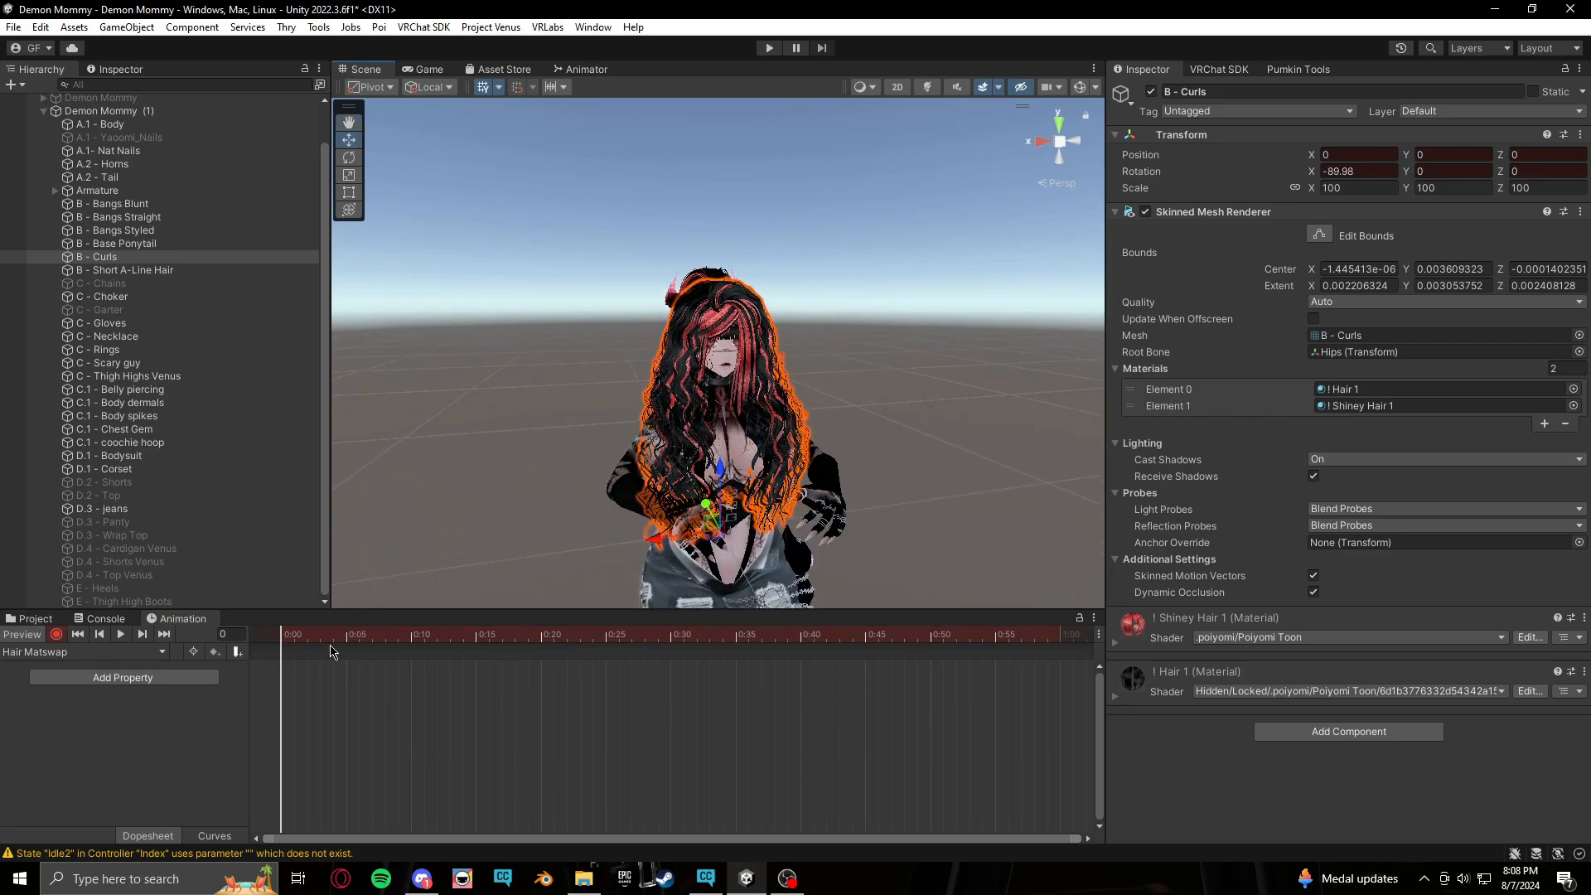
{"action": "left_click", "coordinate": [299, 641]}
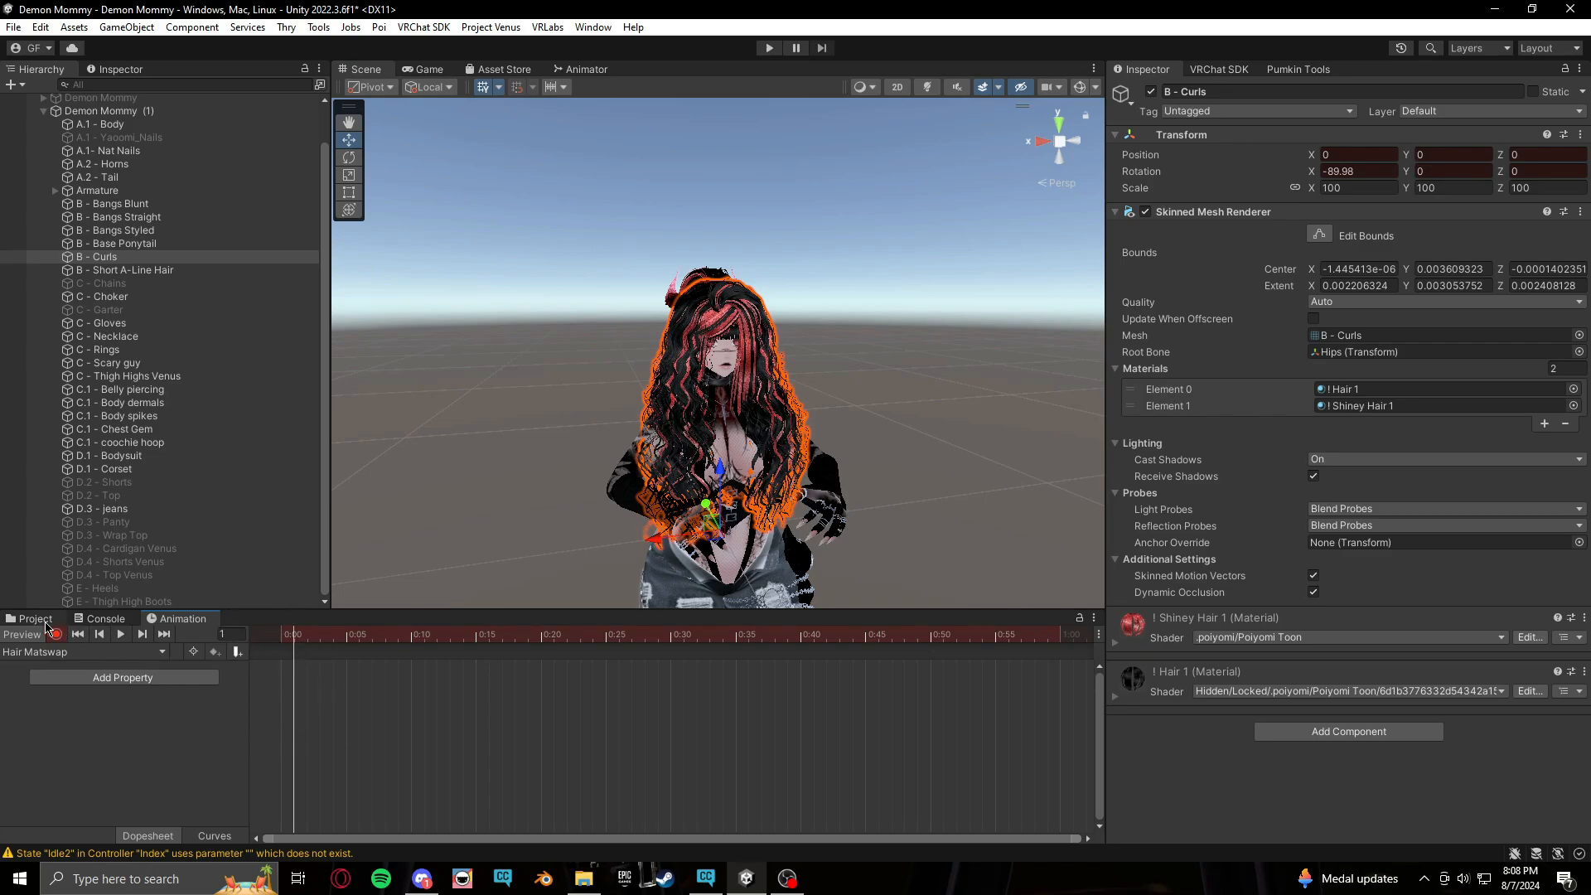
{"action": "left_click", "coordinate": [52, 622]}
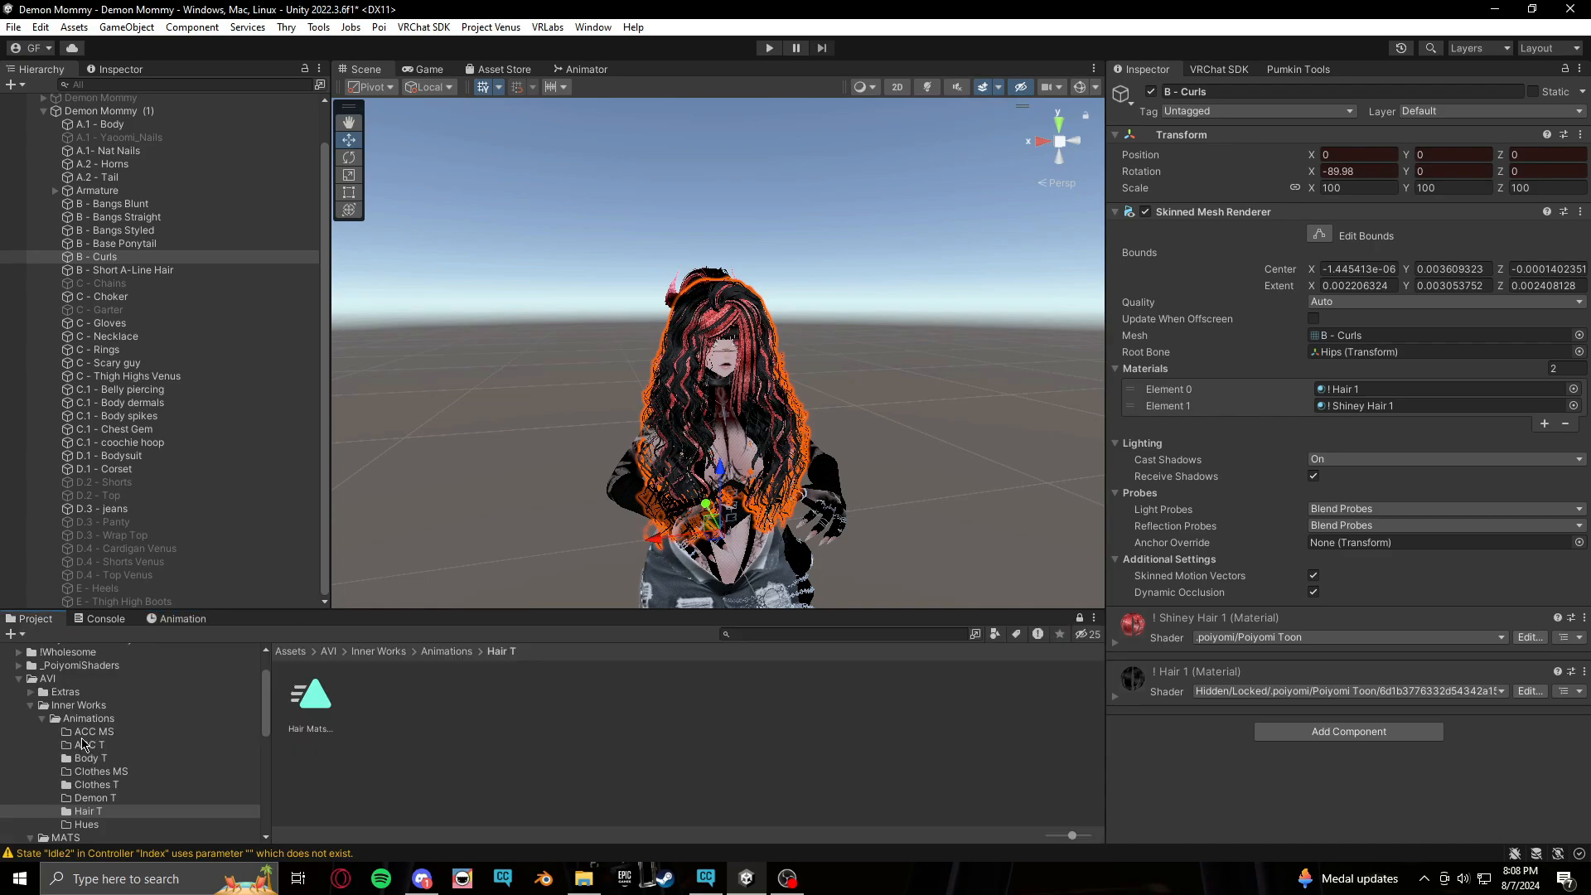
{"action": "scroll", "coordinate": [83, 744], "scroll_direction": "down", "scroll_amount": 3}
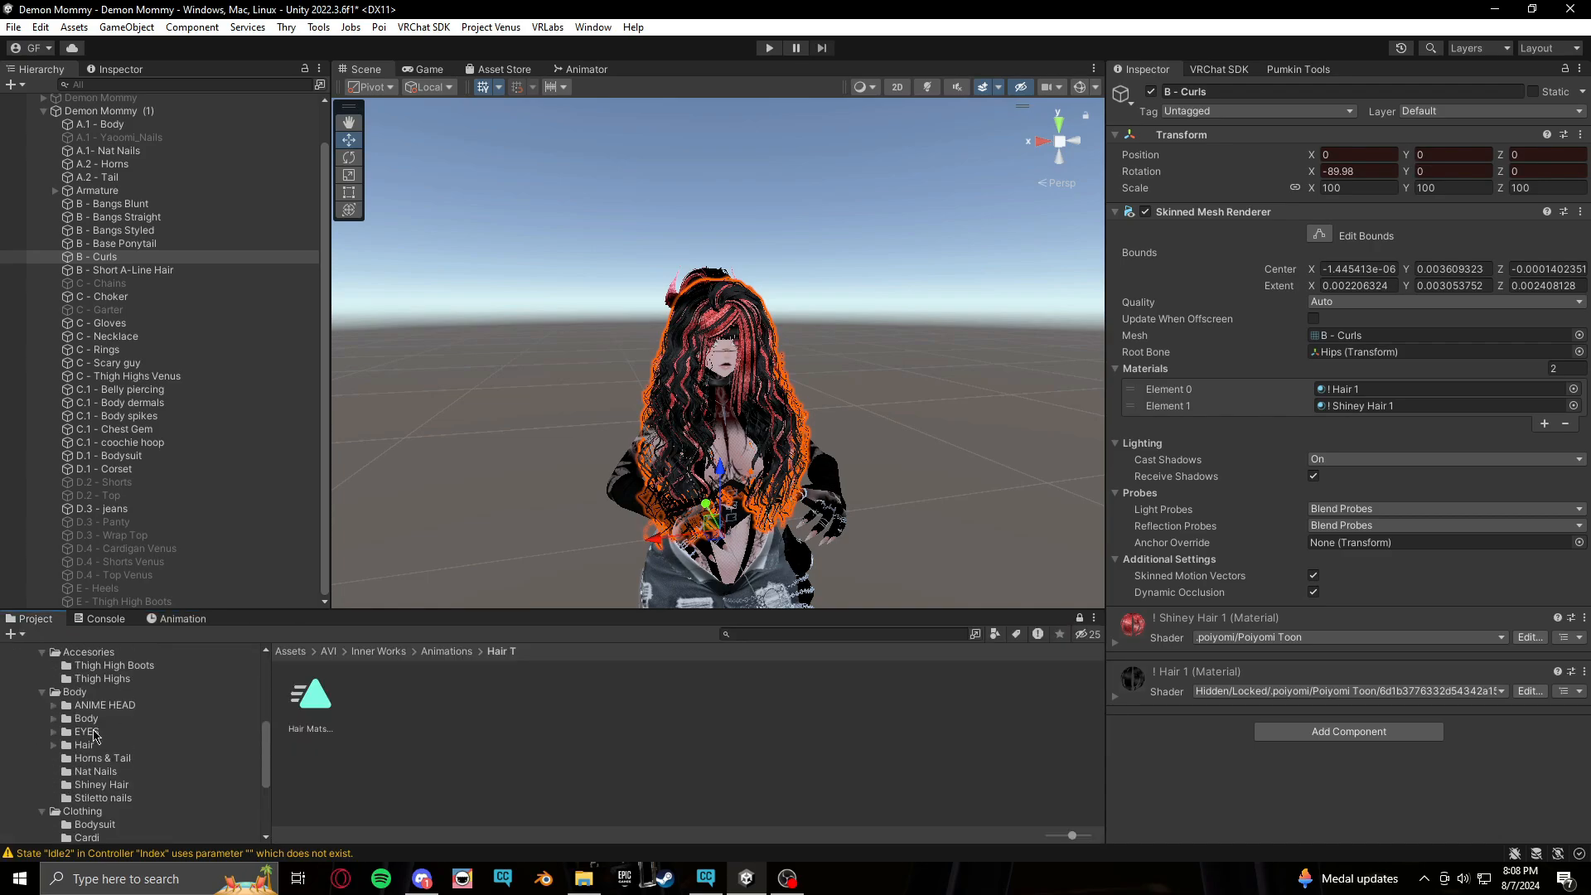
{"action": "left_click", "coordinate": [85, 745]}
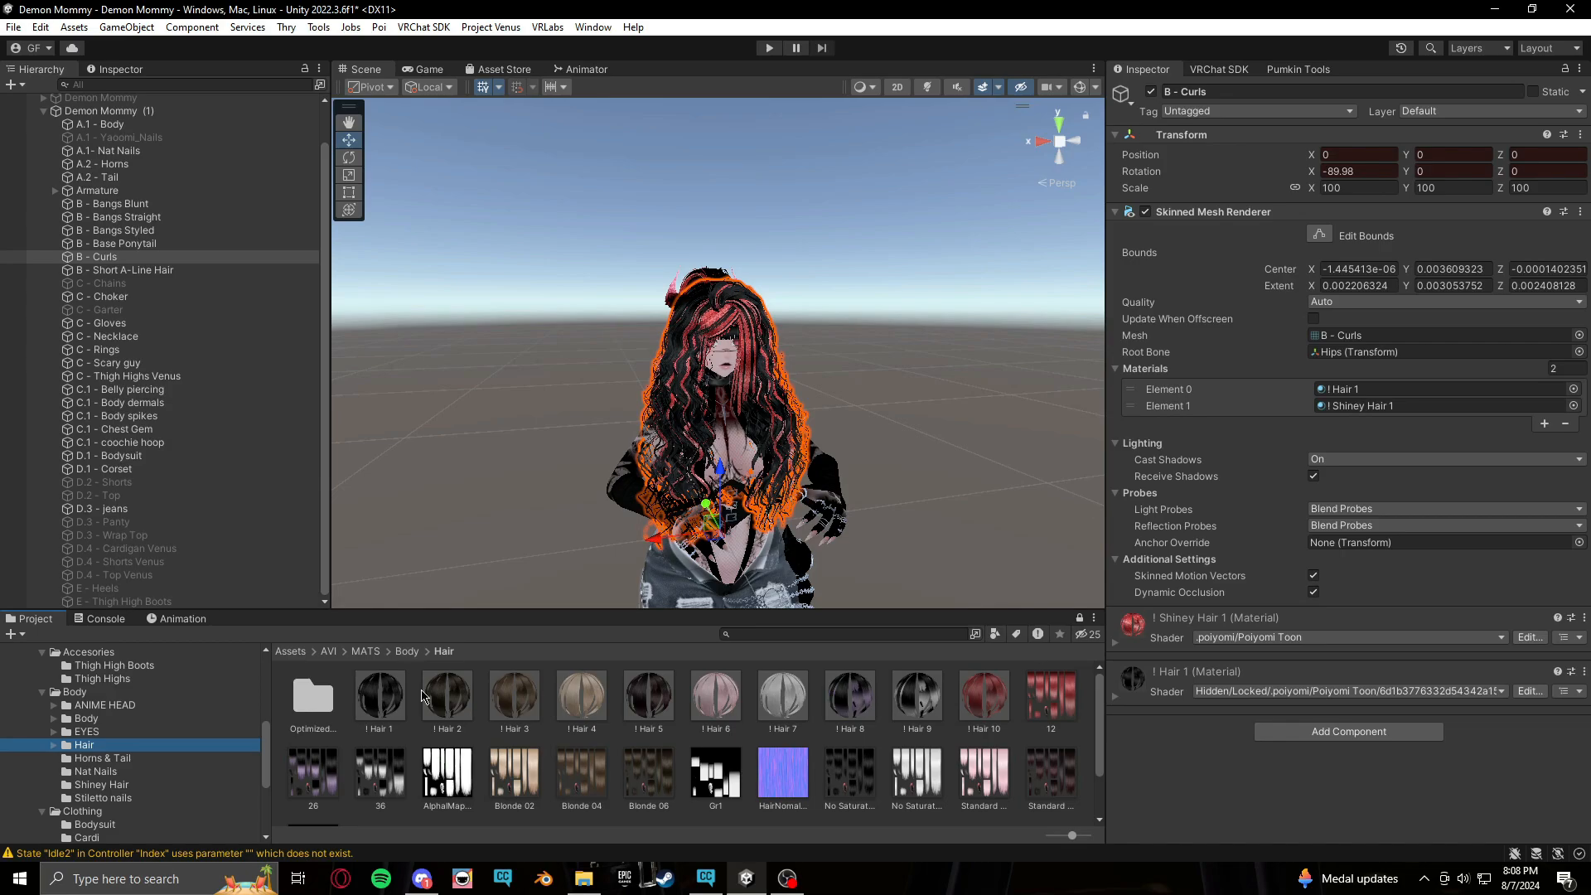
{"action": "middle_click_drag", "start_coordinate": [601, 406], "coordinate": [574, 402]}
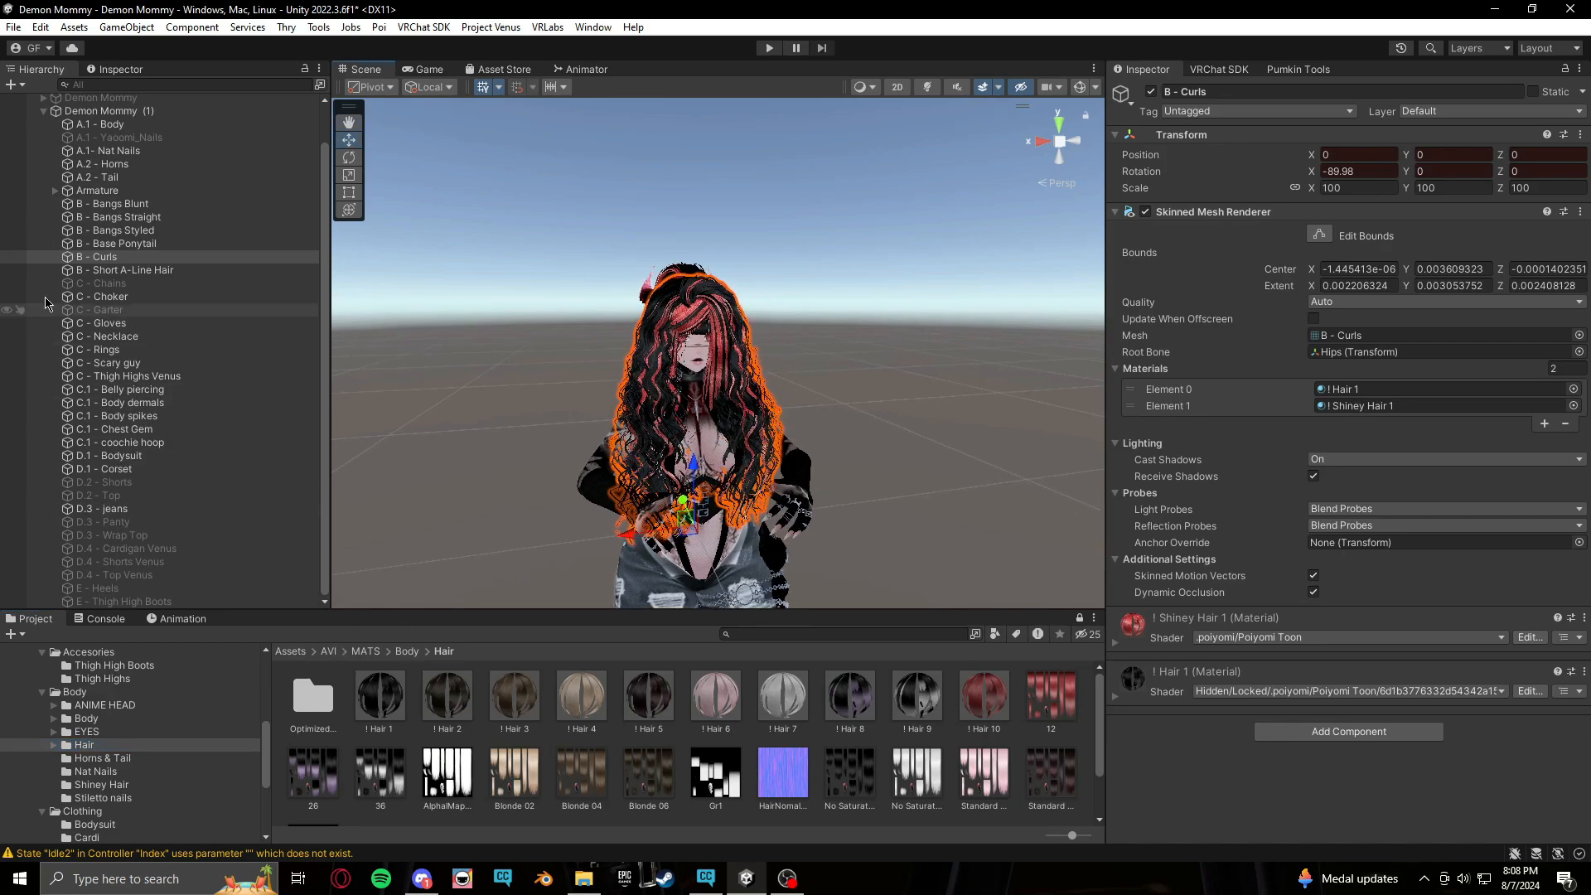
{"action": "left_click", "coordinate": [109, 270]}
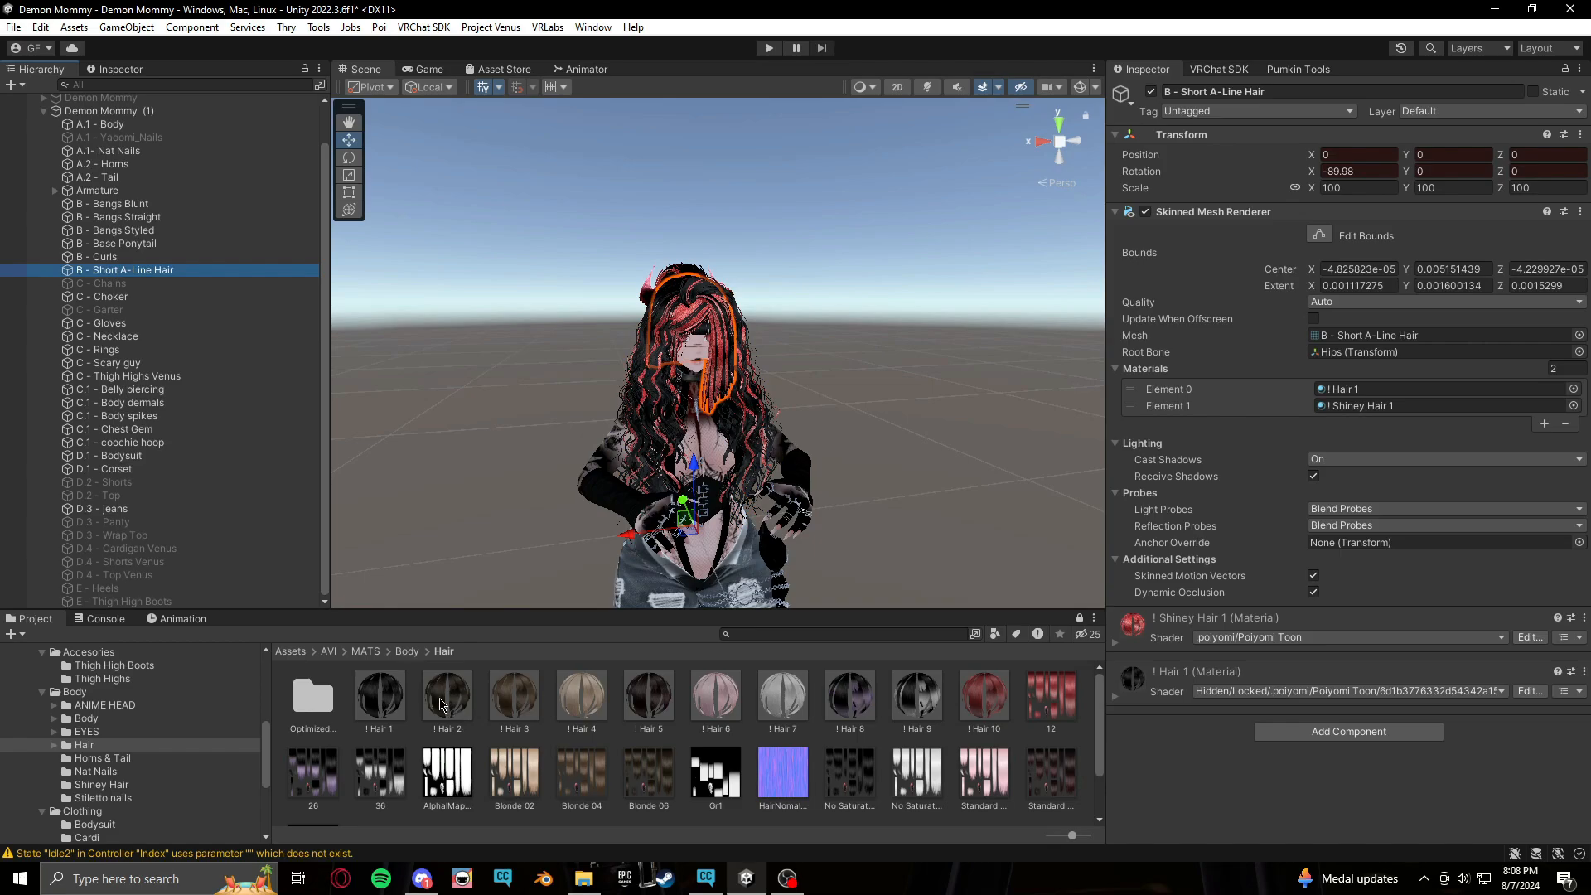
{"action": "left_click_drag", "start_coordinate": [442, 705], "coordinate": [1362, 396]}
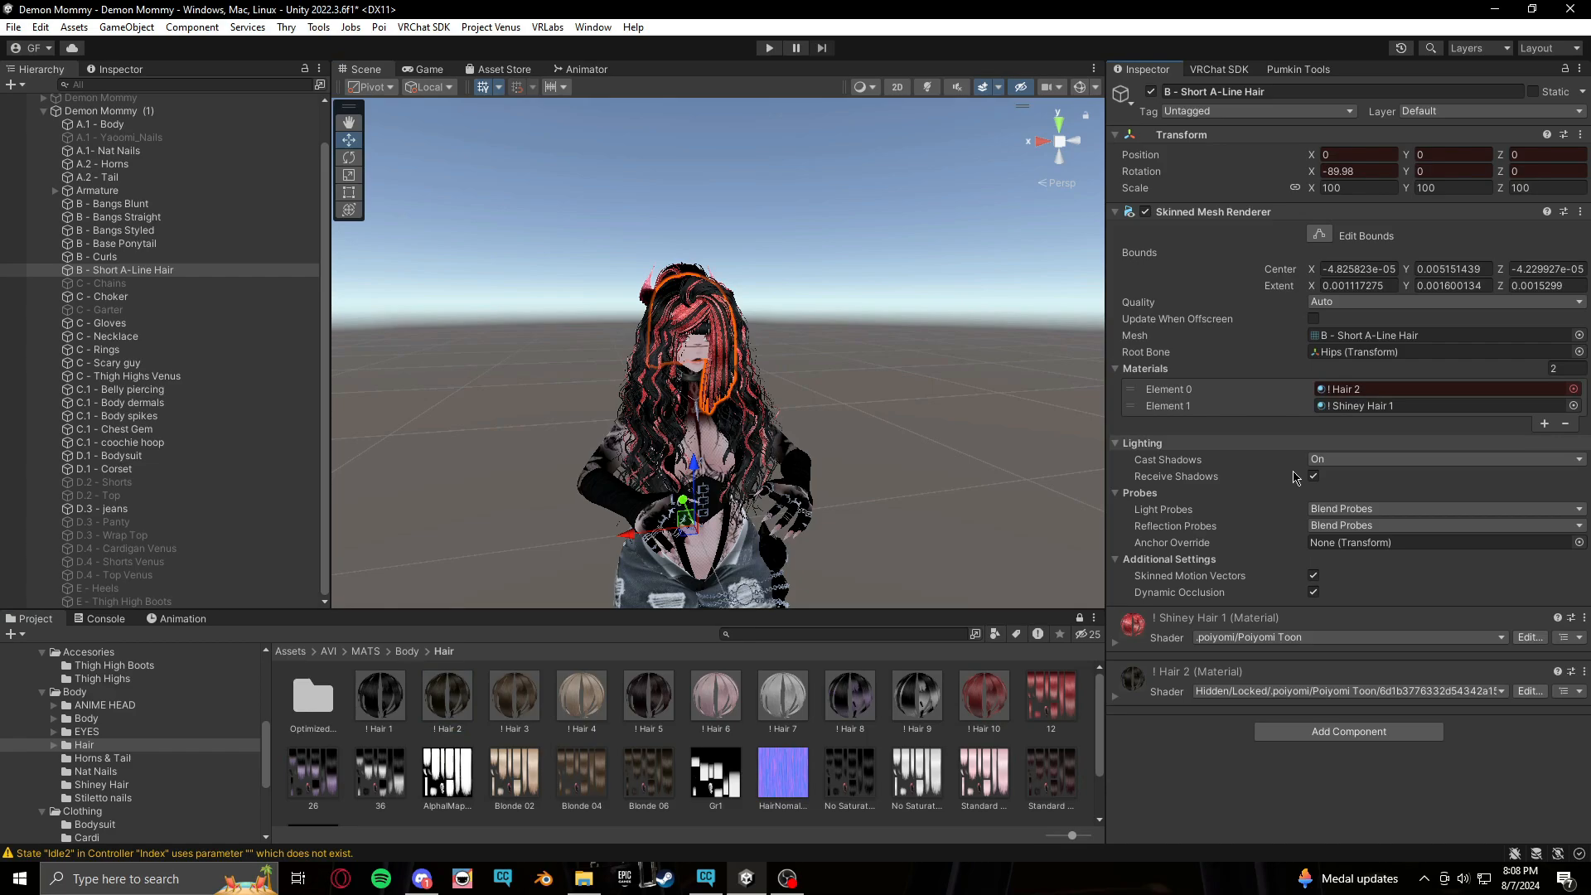
Assign the ! Hair 2 material to the first material slot of B - Curls and B - Base Ponytail
{"action": "scroll", "coordinate": [863, 432], "scroll_direction": "up", "scroll_amount": 2}
{"action": "scroll", "coordinate": [863, 431], "scroll_direction": "up", "scroll_amount": 3}
{"action": "right_click_drag", "start_coordinate": [863, 431], "coordinate": [791, 487]}
{"action": "middle_click_drag", "start_coordinate": [791, 487], "coordinate": [595, 518]}
{"action": "middle_click_drag", "start_coordinate": [900, 532], "coordinate": [801, 472]}
{"action": "scroll", "coordinate": [761, 495], "scroll_direction": "down", "scroll_amount": 2}
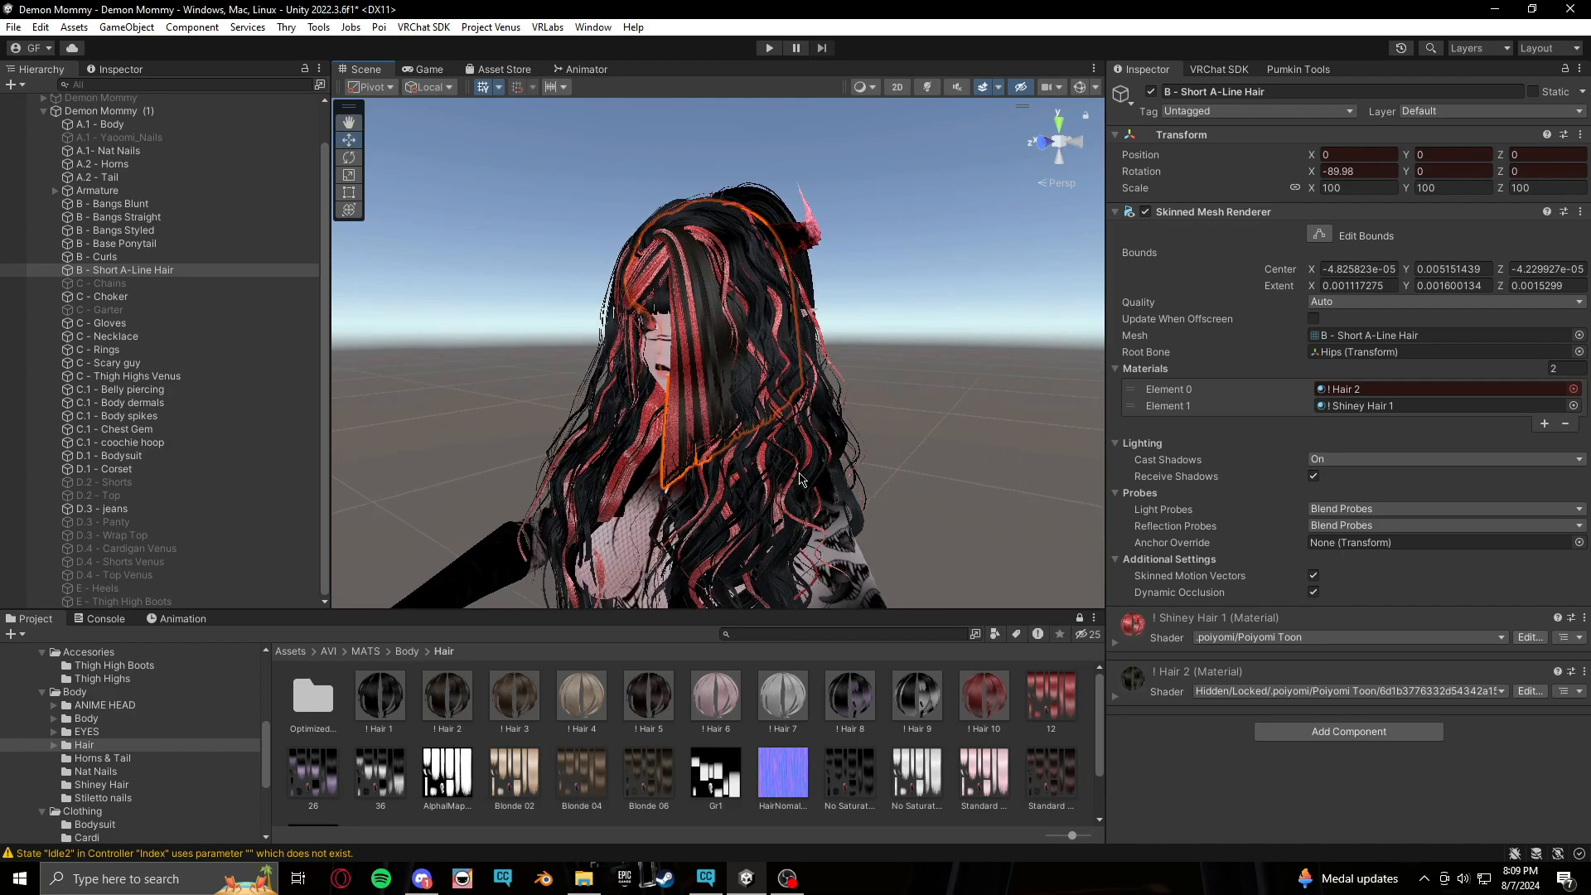
{"action": "left_click", "coordinate": [162, 258]}
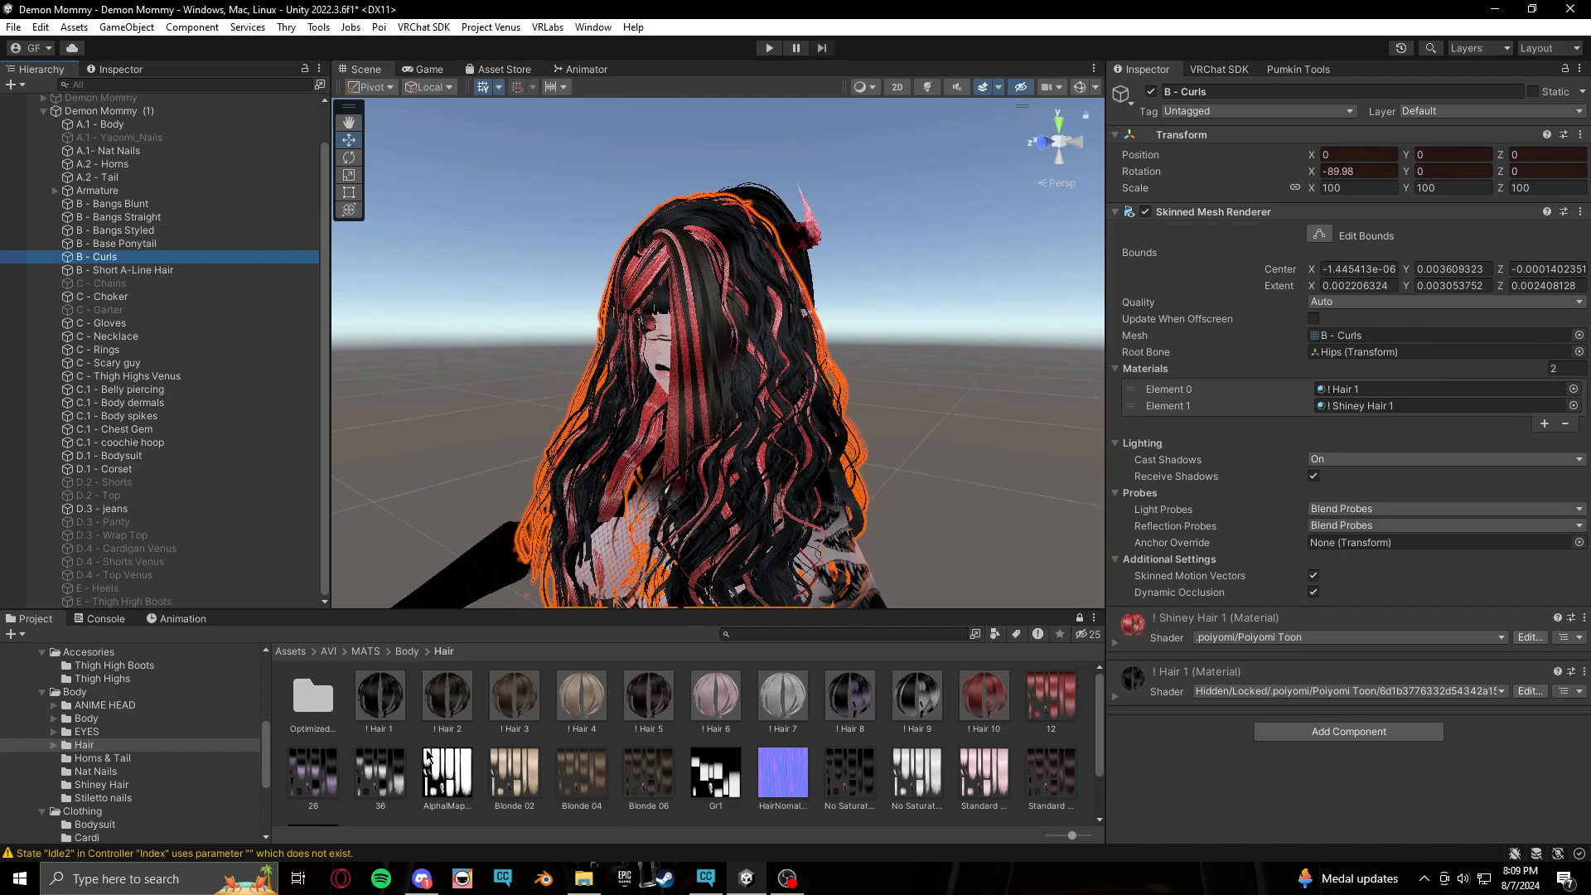
{"action": "left_click_drag", "start_coordinate": [442, 704], "coordinate": [1336, 388]}
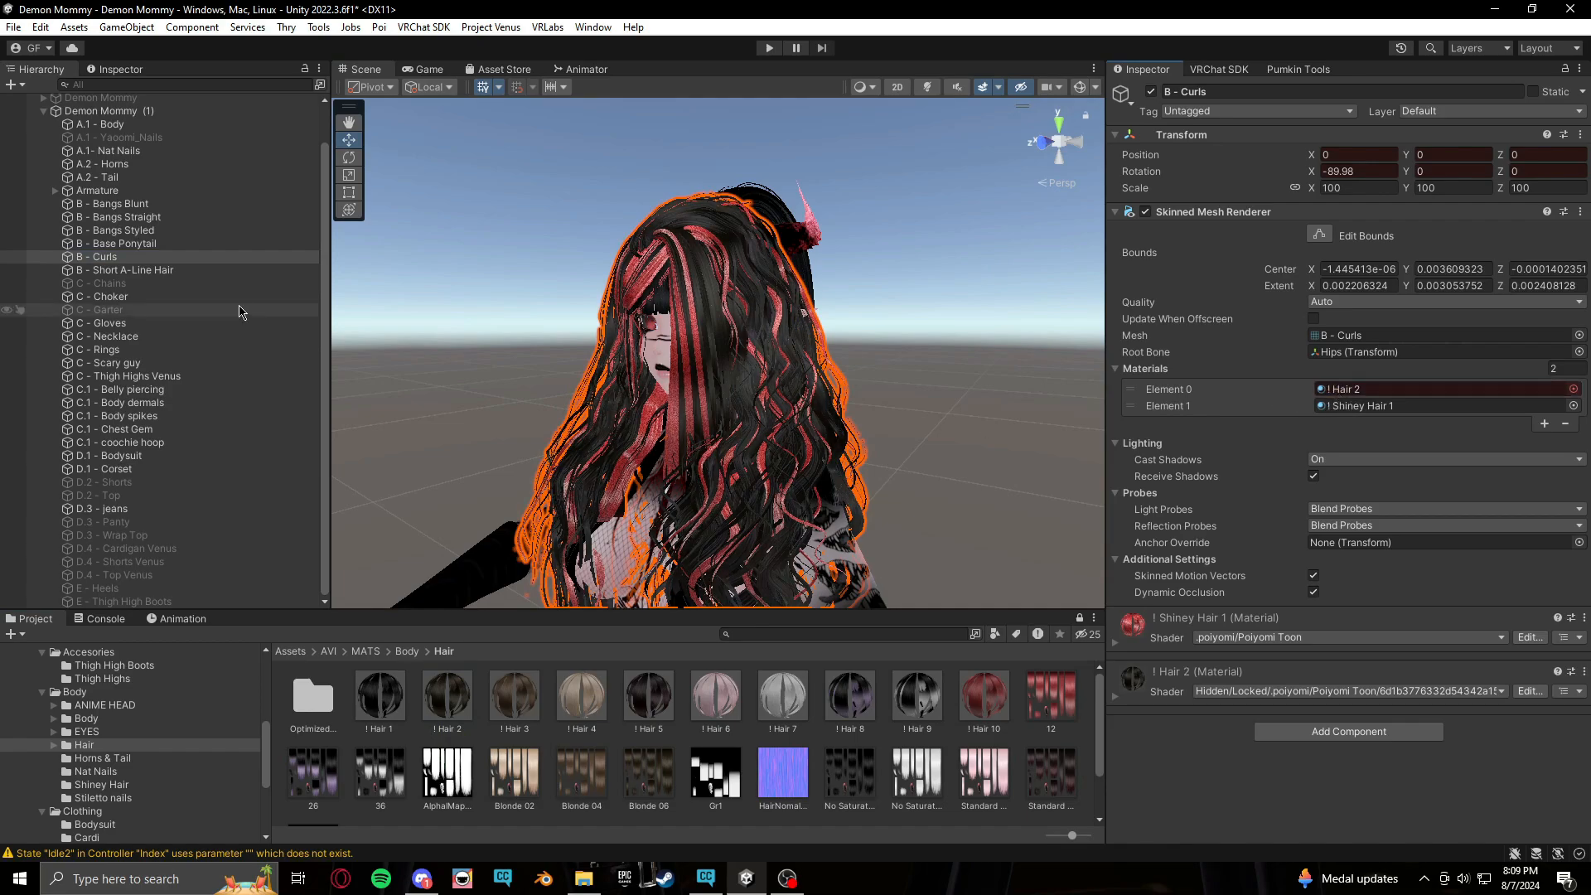
{"action": "left_click", "coordinate": [150, 243]}
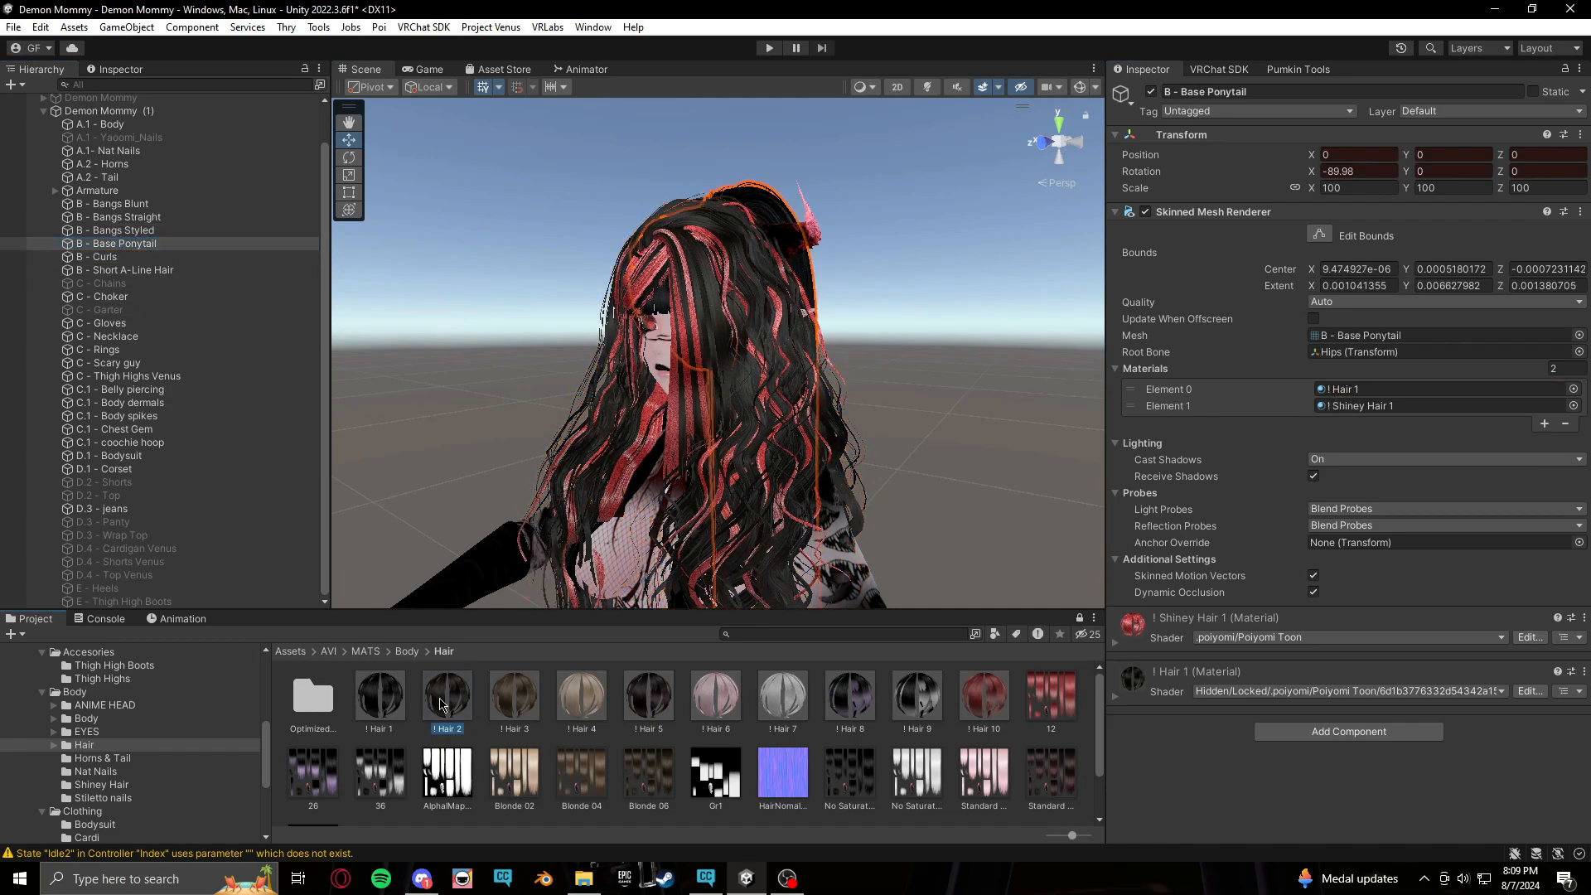
{"action": "left_click_drag", "start_coordinate": [447, 703], "coordinate": [1381, 393]}
Assign the ! Hair 2 material to the second material slot of B - Bangs Styled
{"action": "left_click", "coordinate": [124, 229]}
{"action": "left_click_drag", "start_coordinate": [447, 703], "coordinate": [1371, 393]}
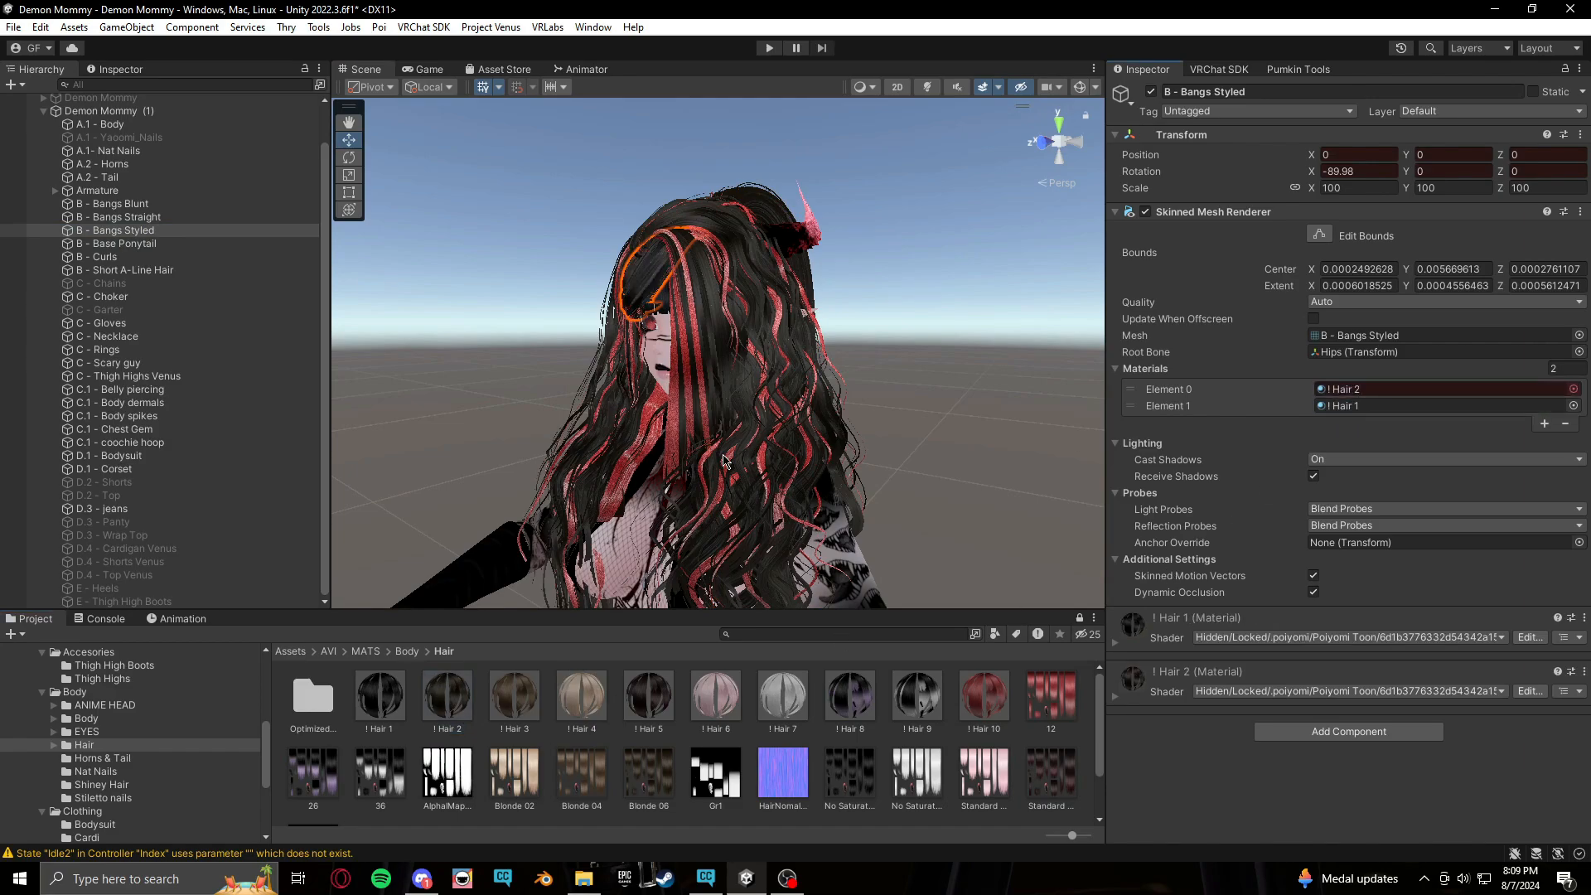
{"action": "key", "text": "ctrl+z"}
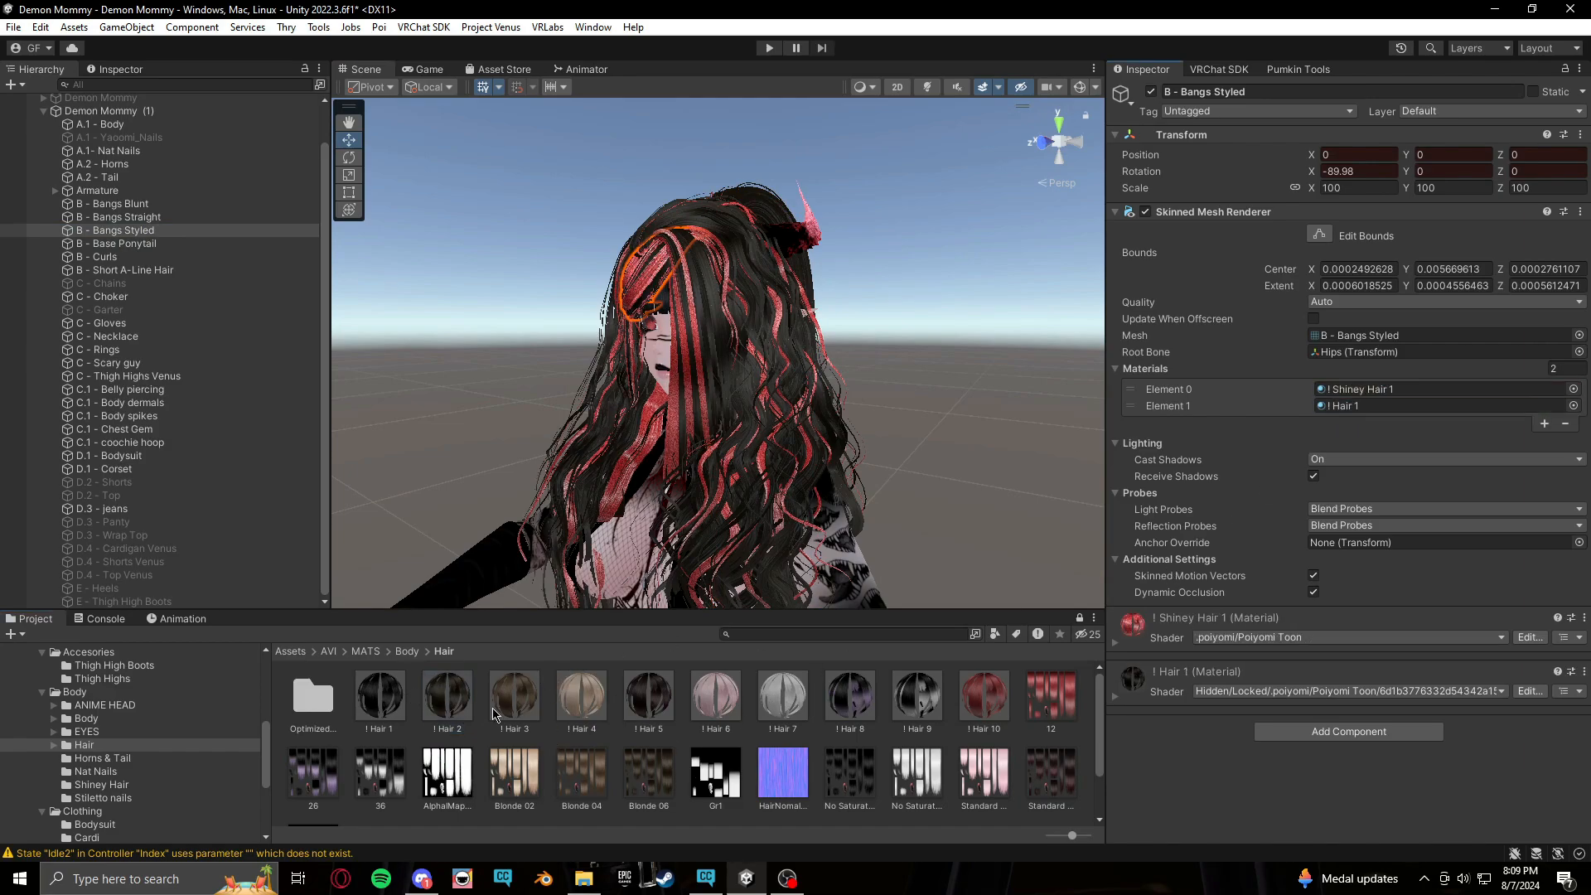
{"action": "left_click_drag", "start_coordinate": [1380, 482], "coordinate": [1444, 402]}
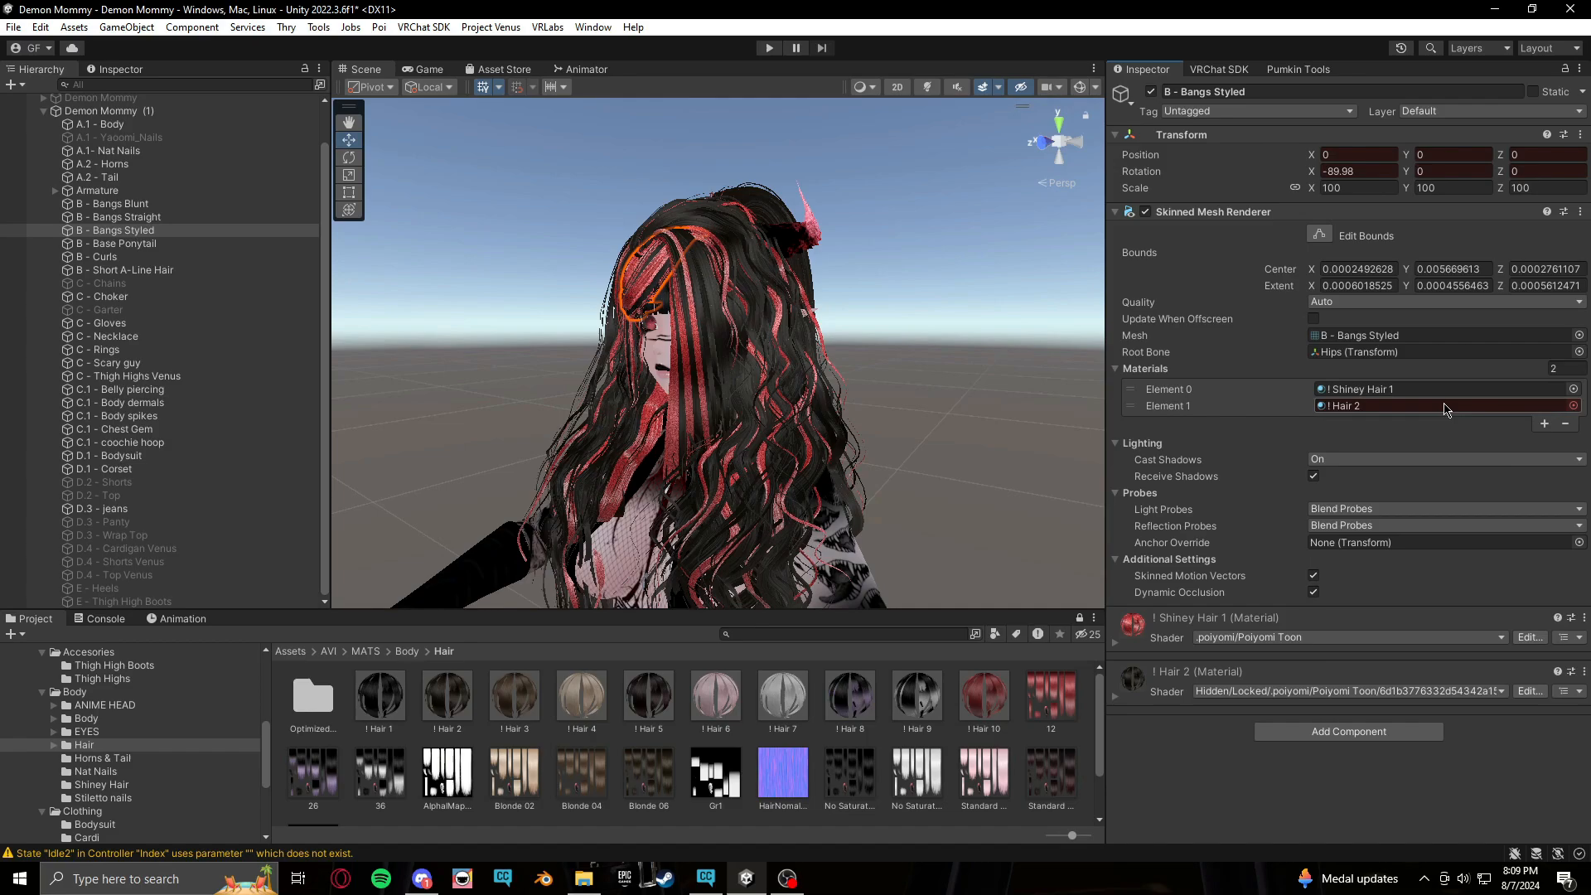
Assign the ! Hair 2 material to the first material slot of B - Bangs Straight and B - Bangs Blunt
{"action": "left_click", "coordinate": [126, 217]}
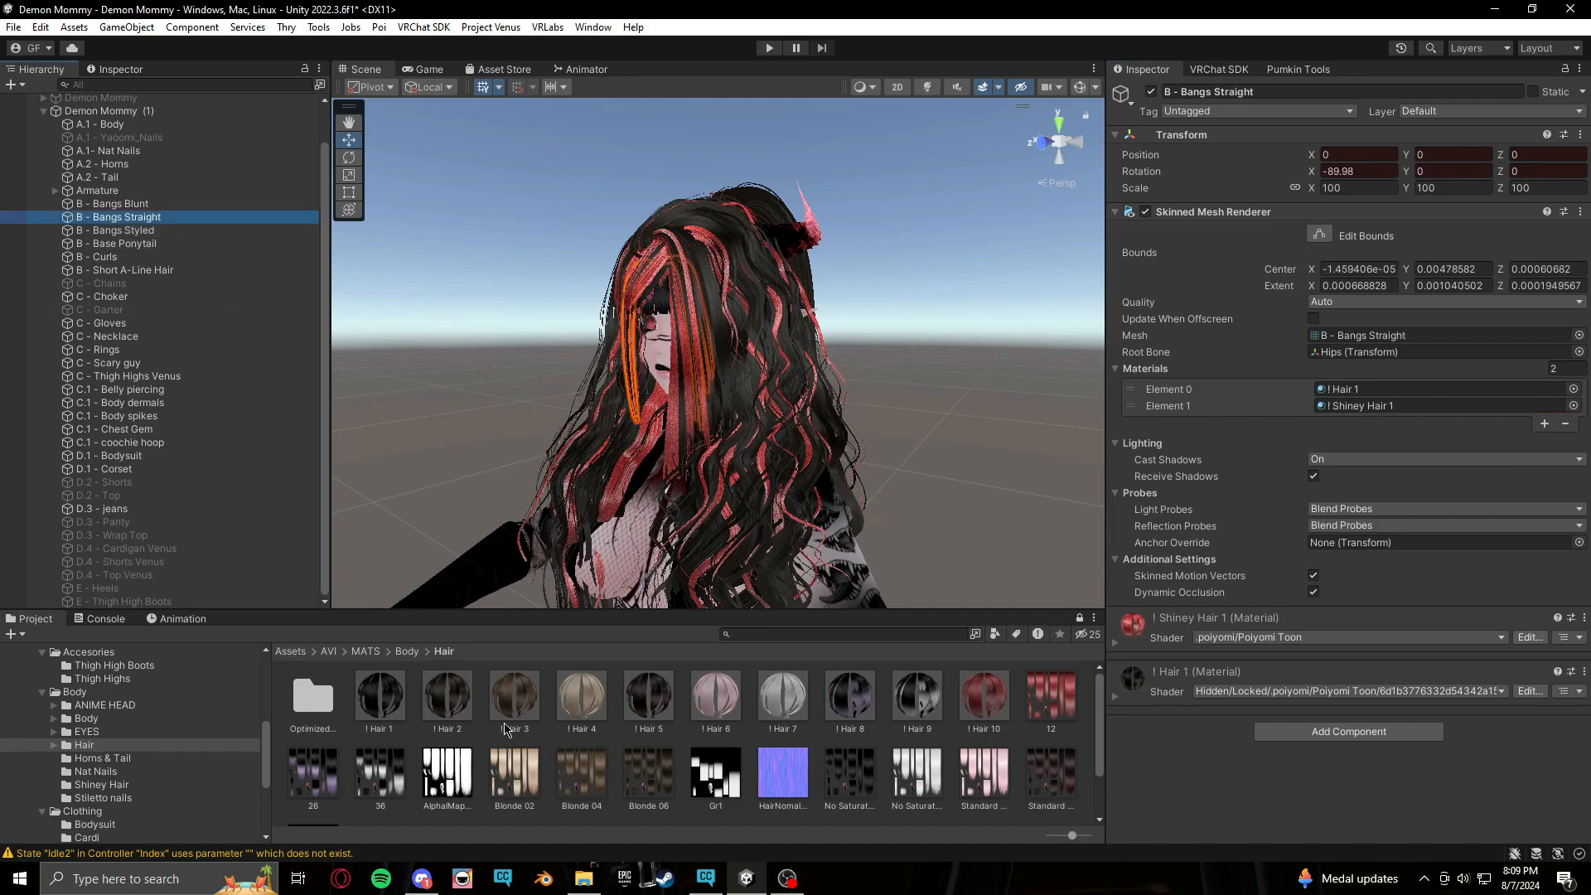
{"action": "left_click_drag", "start_coordinate": [460, 718], "coordinate": [1337, 389]}
{"action": "left_click", "coordinate": [121, 204]}
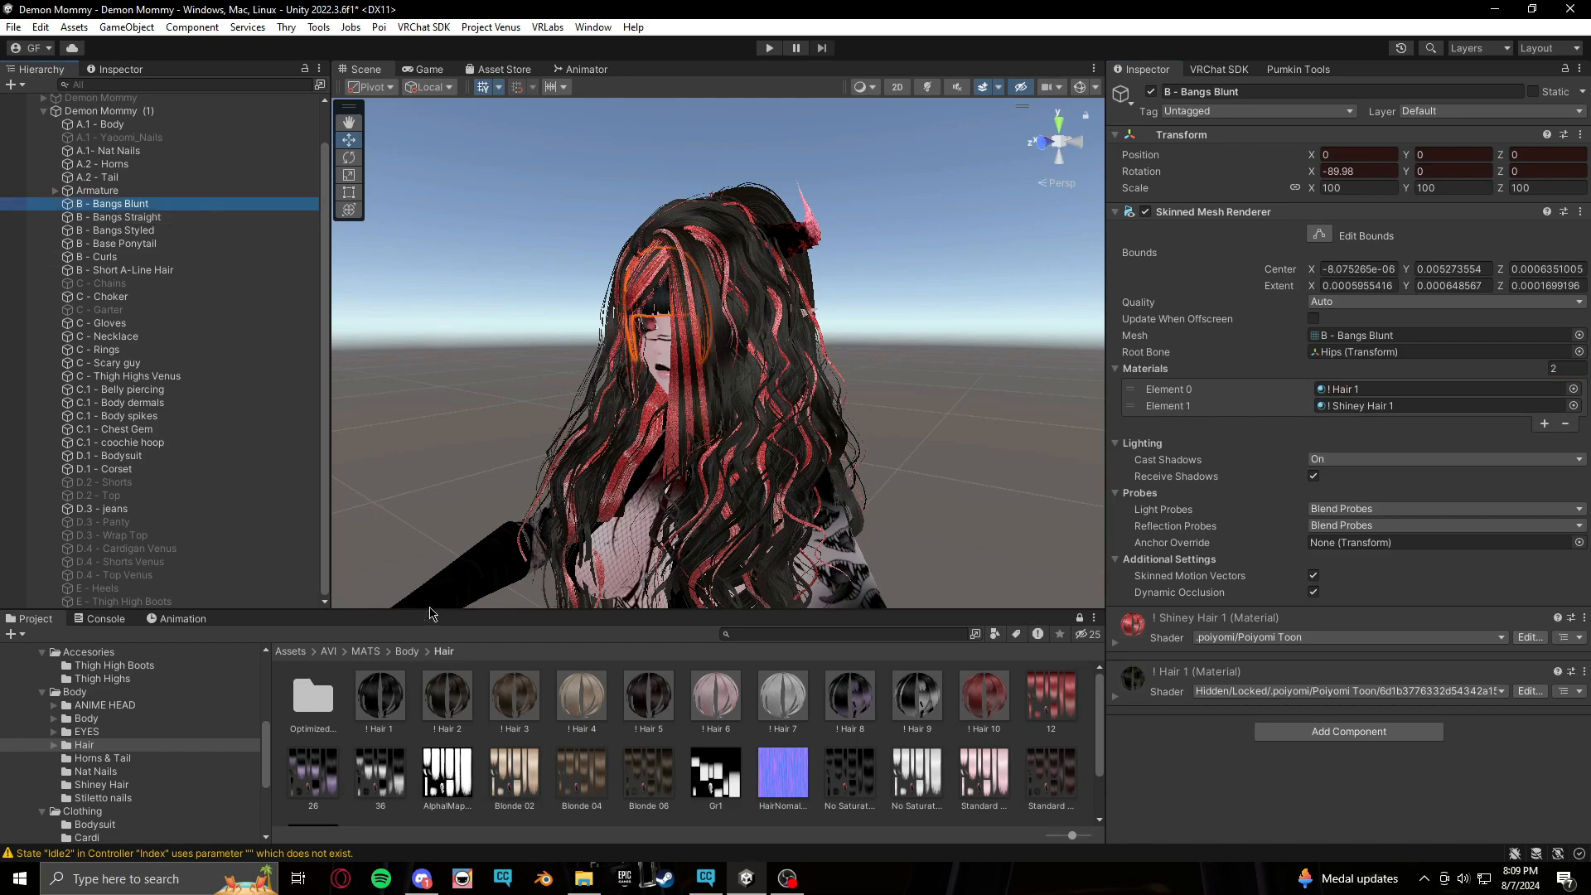
{"action": "left_click_drag", "start_coordinate": [430, 709], "coordinate": [1380, 394]}
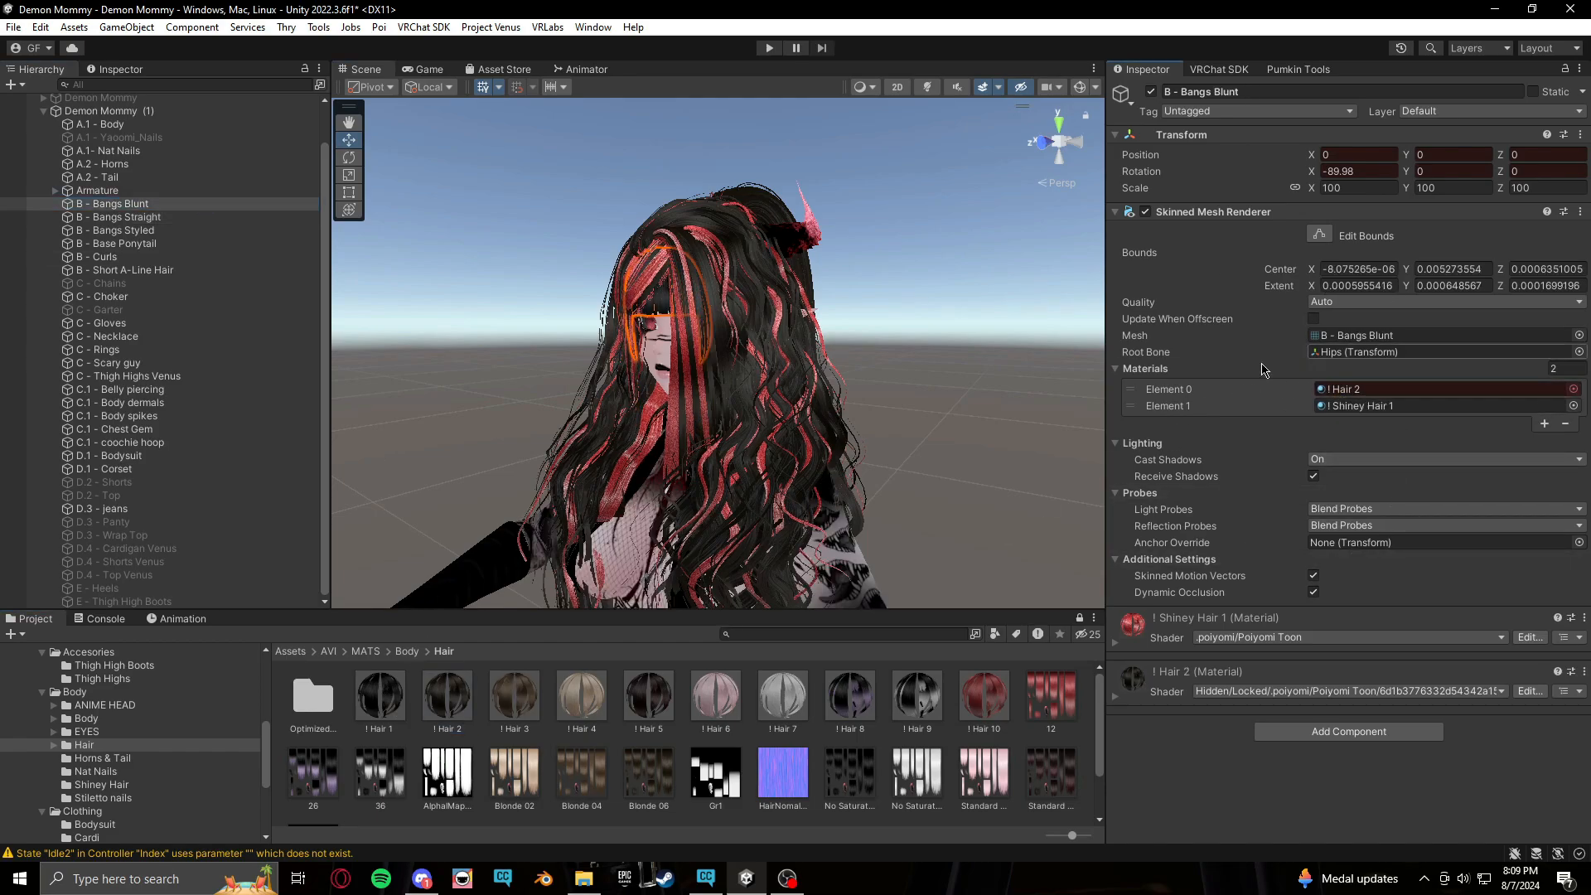
On the next frame, assign the ! Hair 3 material to the first slot of B - Bangs Blunt and B - Bangs Straight
{"action": "left_click", "coordinate": [182, 620]}
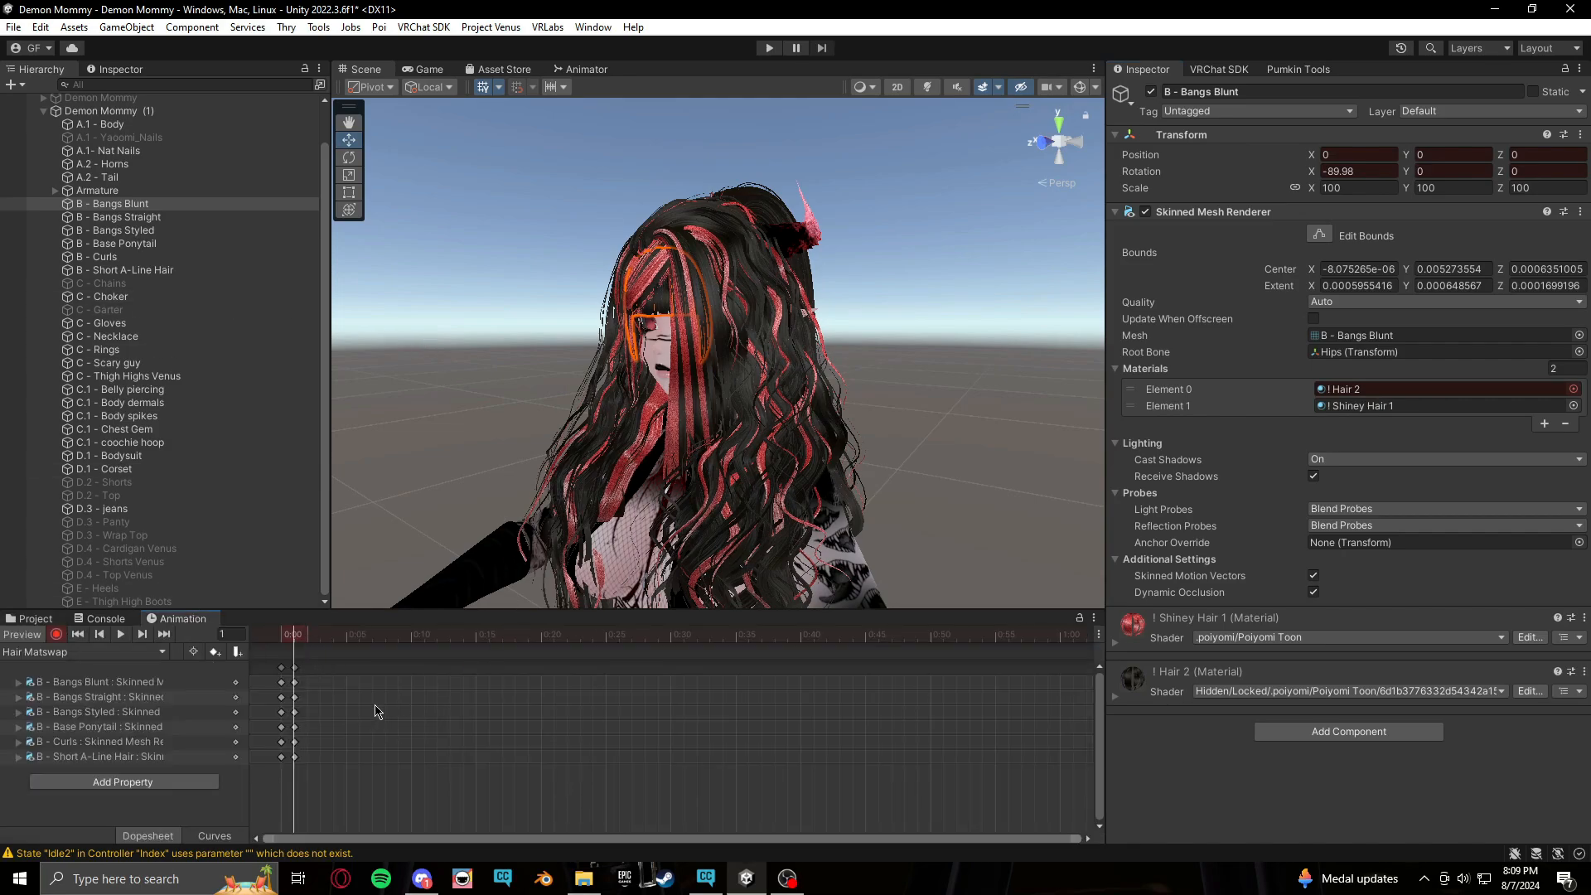
{"action": "left_click", "coordinate": [33, 619]}
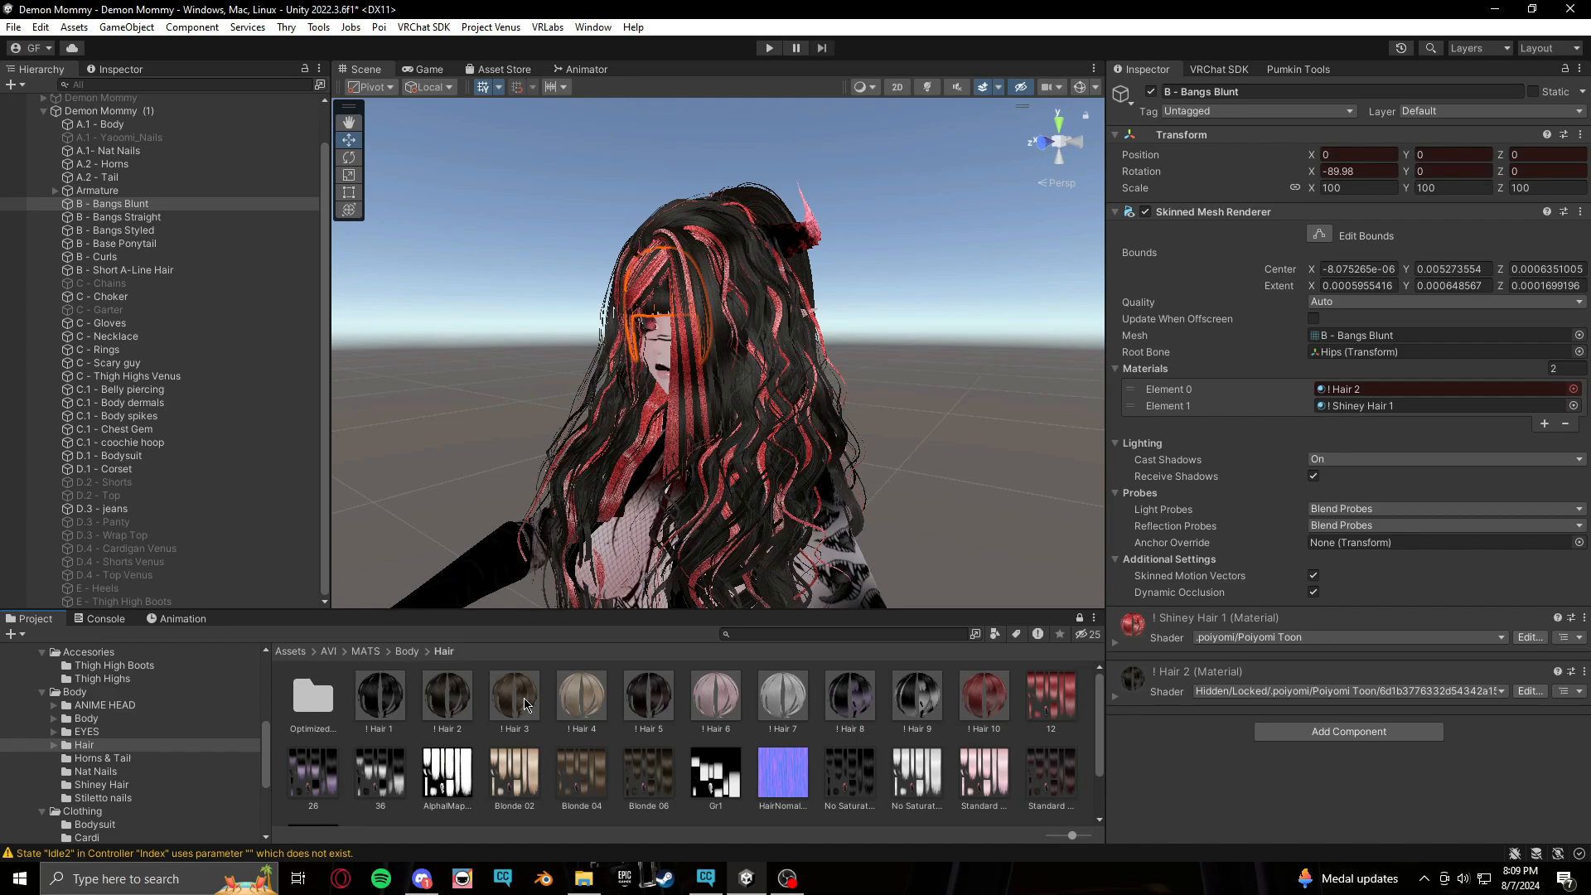
{"action": "left_click_drag", "start_coordinate": [1409, 380], "coordinate": [1408, 381]}
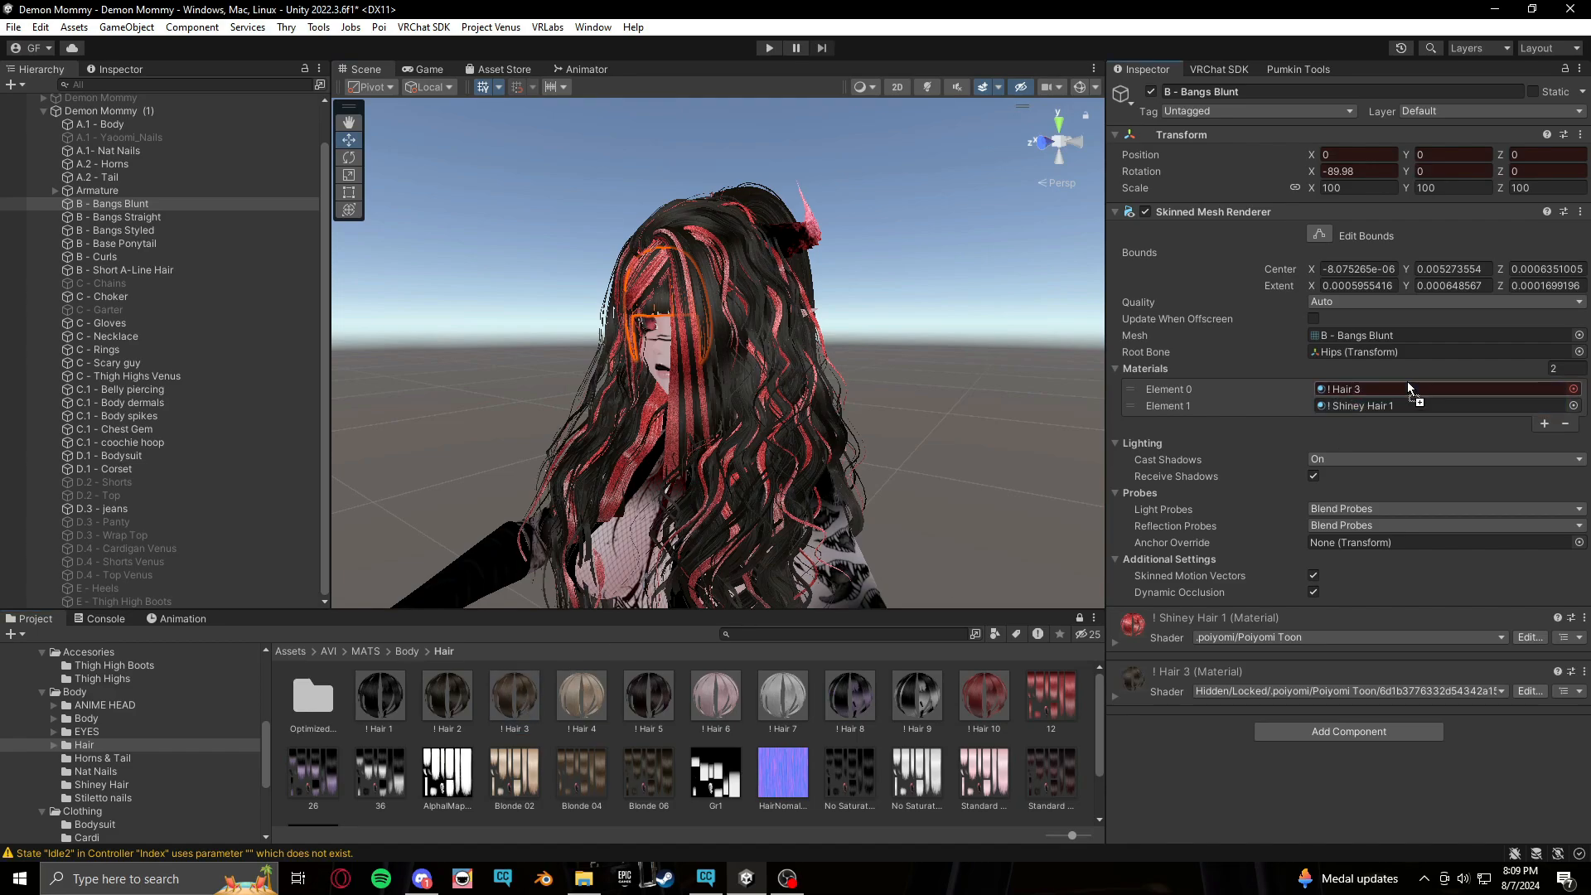
{"action": "left_click", "coordinate": [166, 217]}
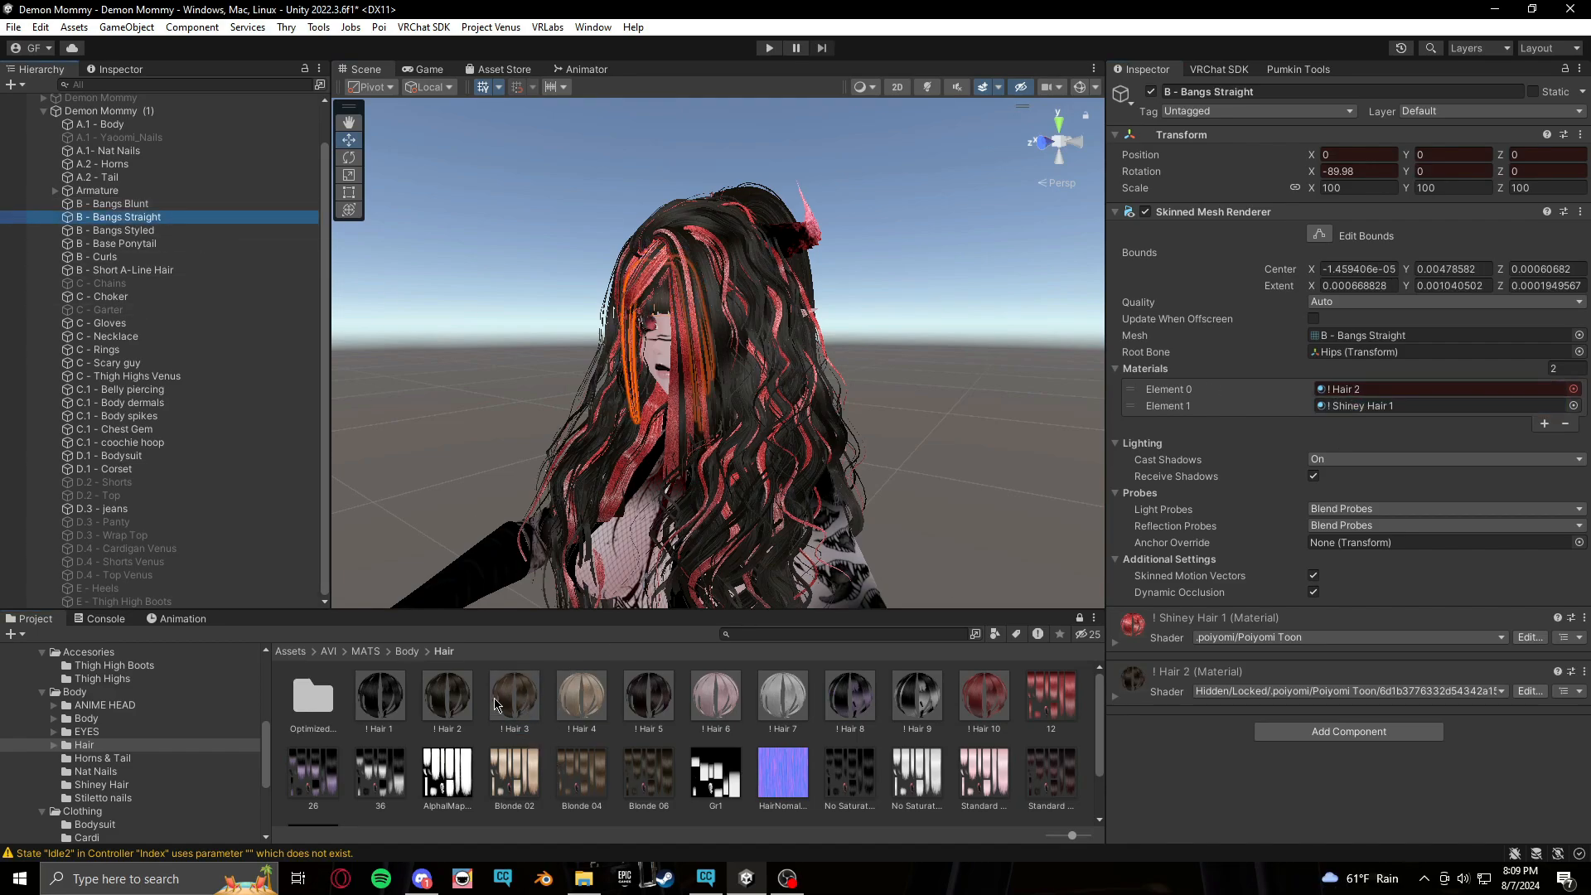
{"action": "left_click_drag", "start_coordinate": [506, 701], "coordinate": [1432, 389]}
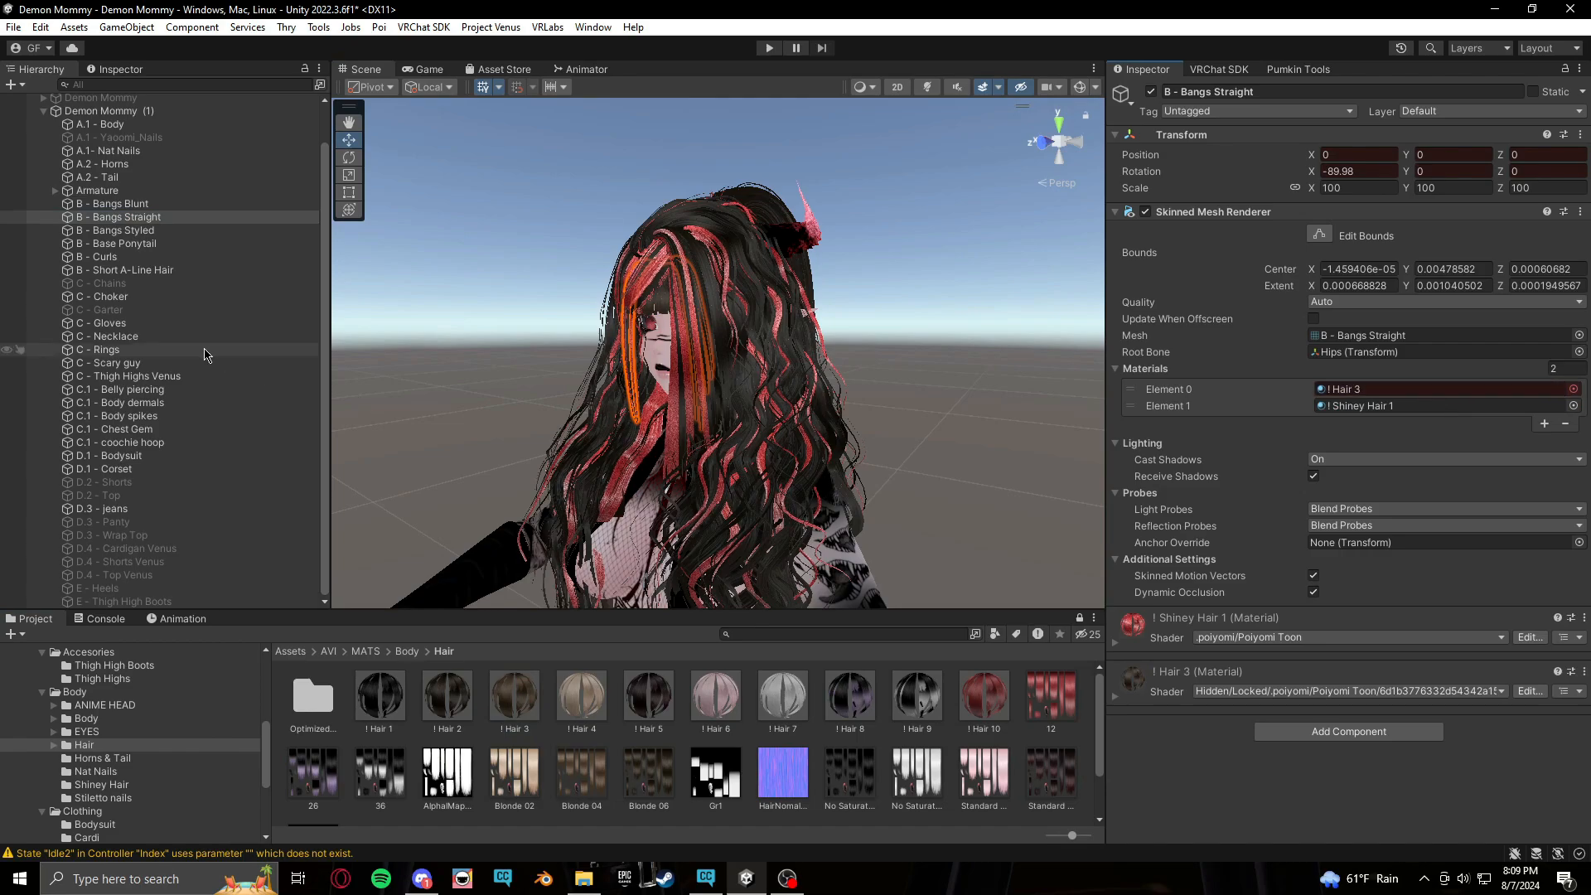
Assign the ! Hair 3 material to Bangs Styled's second slot and to Base Ponytail, Curls and Short A-Line Hair
{"action": "left_click", "coordinate": [124, 230]}
{"action": "left_click_drag", "start_coordinate": [510, 710], "coordinate": [1214, 529]}
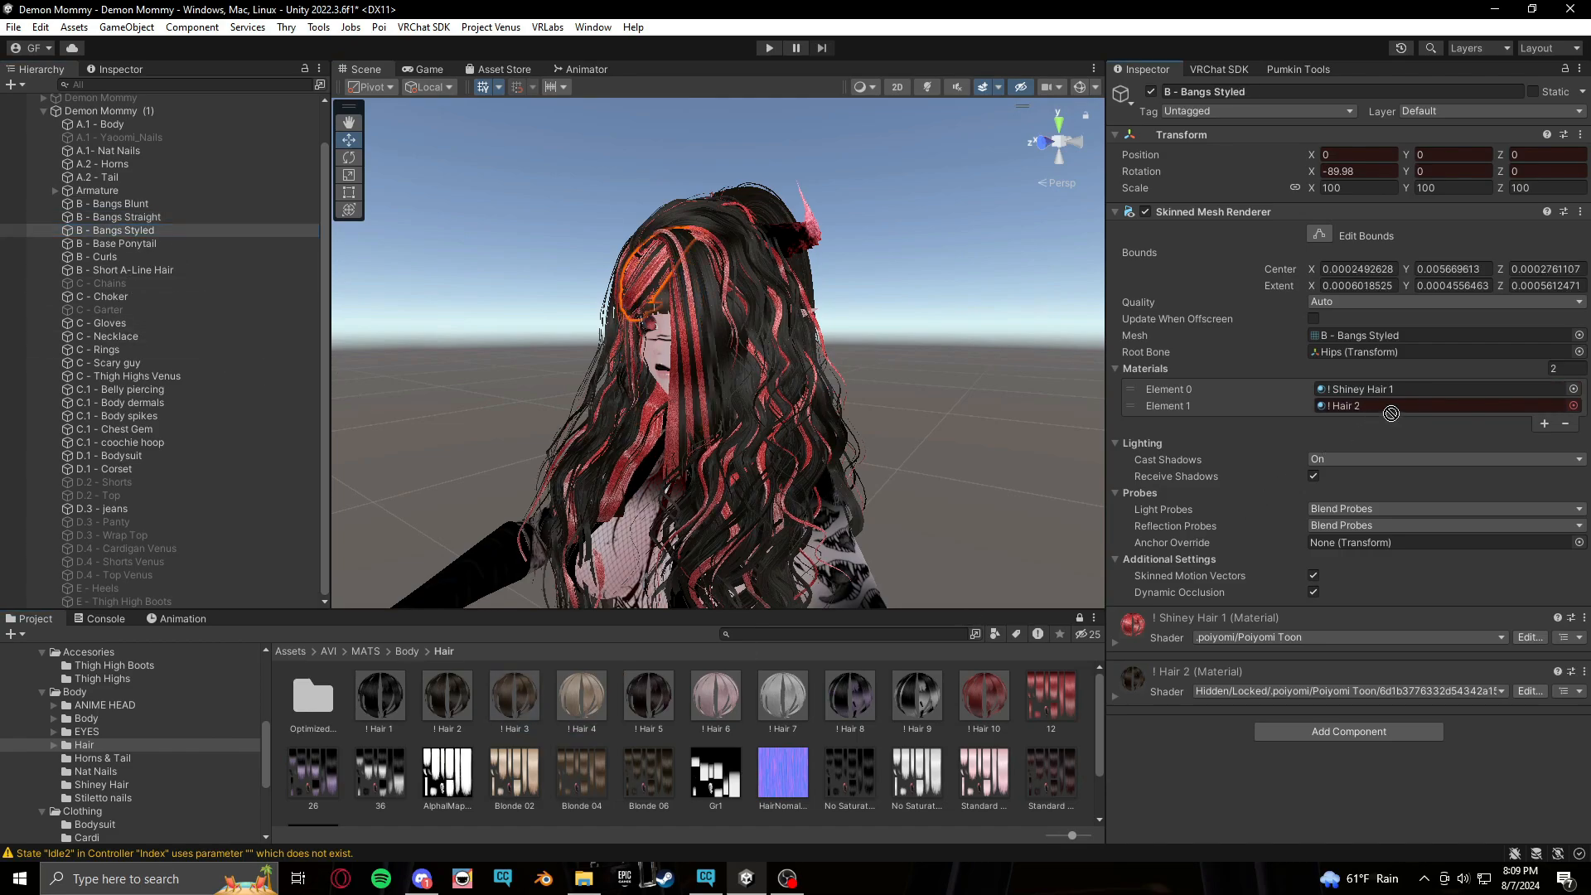
{"action": "left_click_drag", "start_coordinate": [1392, 414], "coordinate": [1396, 407]}
{"action": "left_click", "coordinate": [107, 244]}
{"action": "left_click", "coordinate": [124, 257]}
{"action": "left_click_drag", "start_coordinate": [512, 700], "coordinate": [1410, 390]}
{"action": "left_click", "coordinate": [166, 270]}
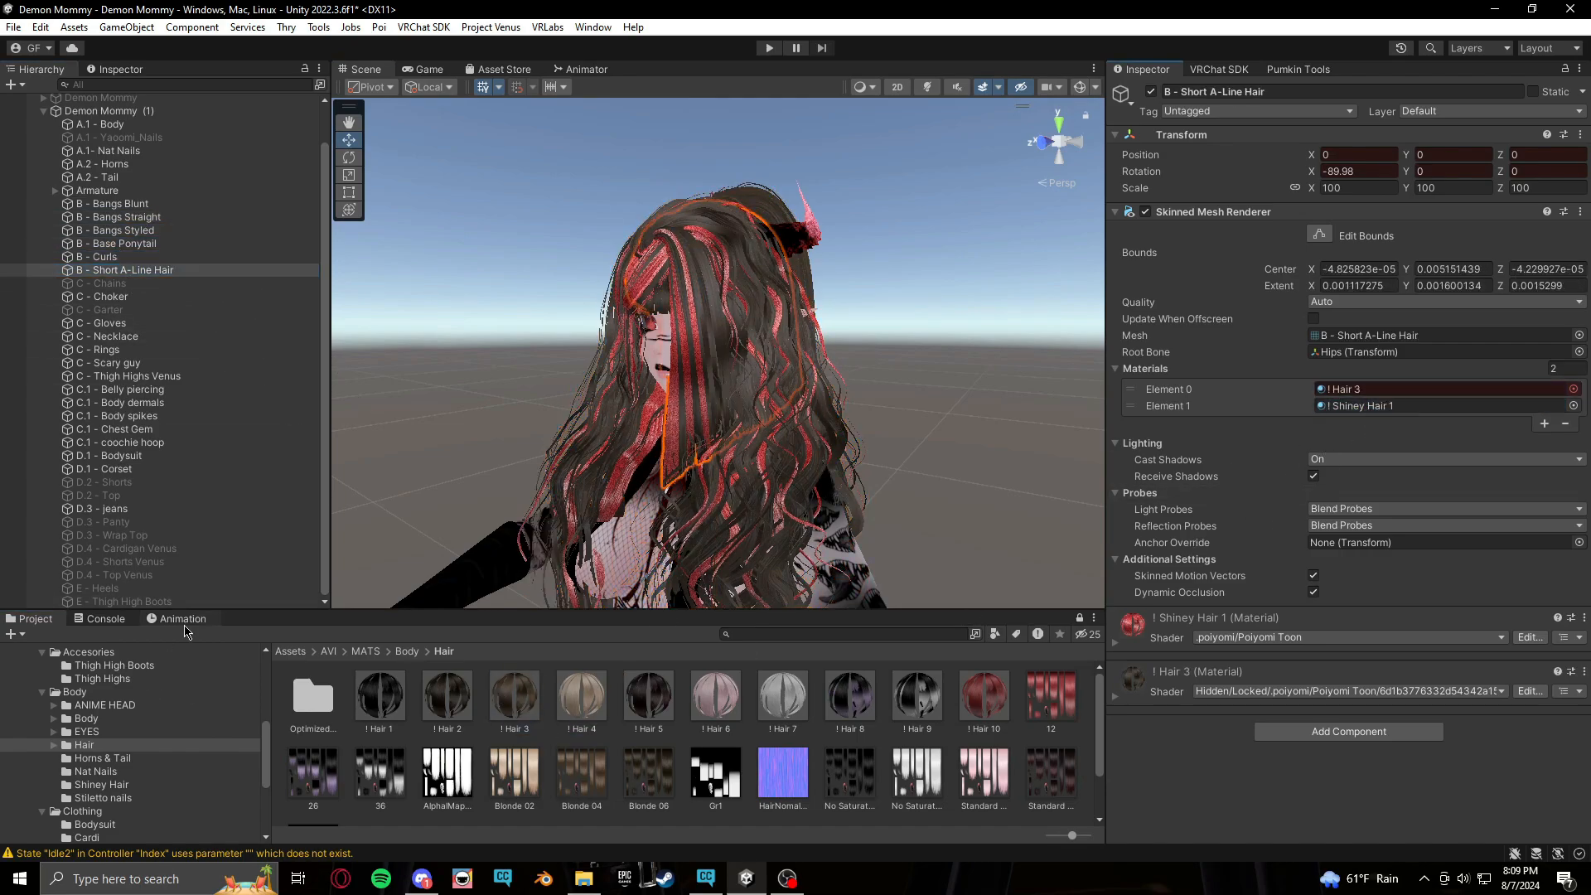
Undo the last six material changes
{"action": "key", "text": "ctrl+z"}
{"action": "key", "text": "ctrl+z"}
{"action": "key", "text": "ctrl+z"}
{"action": "key", "text": "ctrl+z"}
{"action": "key", "text": "ctrl+z"}
{"action": "key", "text": "ctrl+z"}
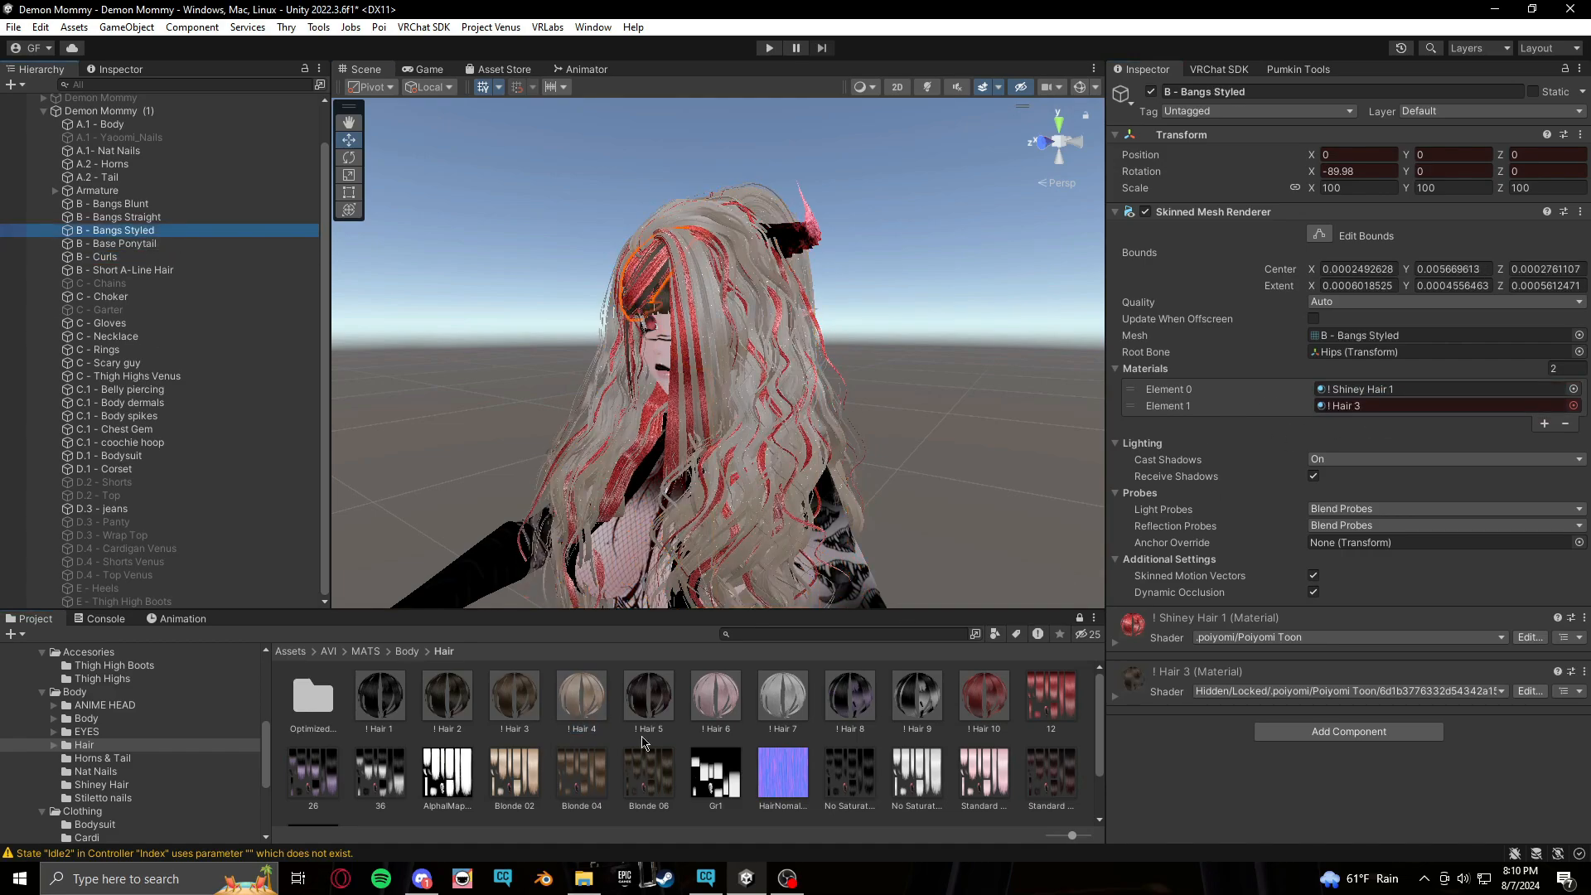
{"action": "key", "text": "ctrl+z"}
{"action": "key", "text": "ctrl+z"}
{"action": "key", "text": "ctrl+z"}
{"action": "key", "text": "ctrl+z"}
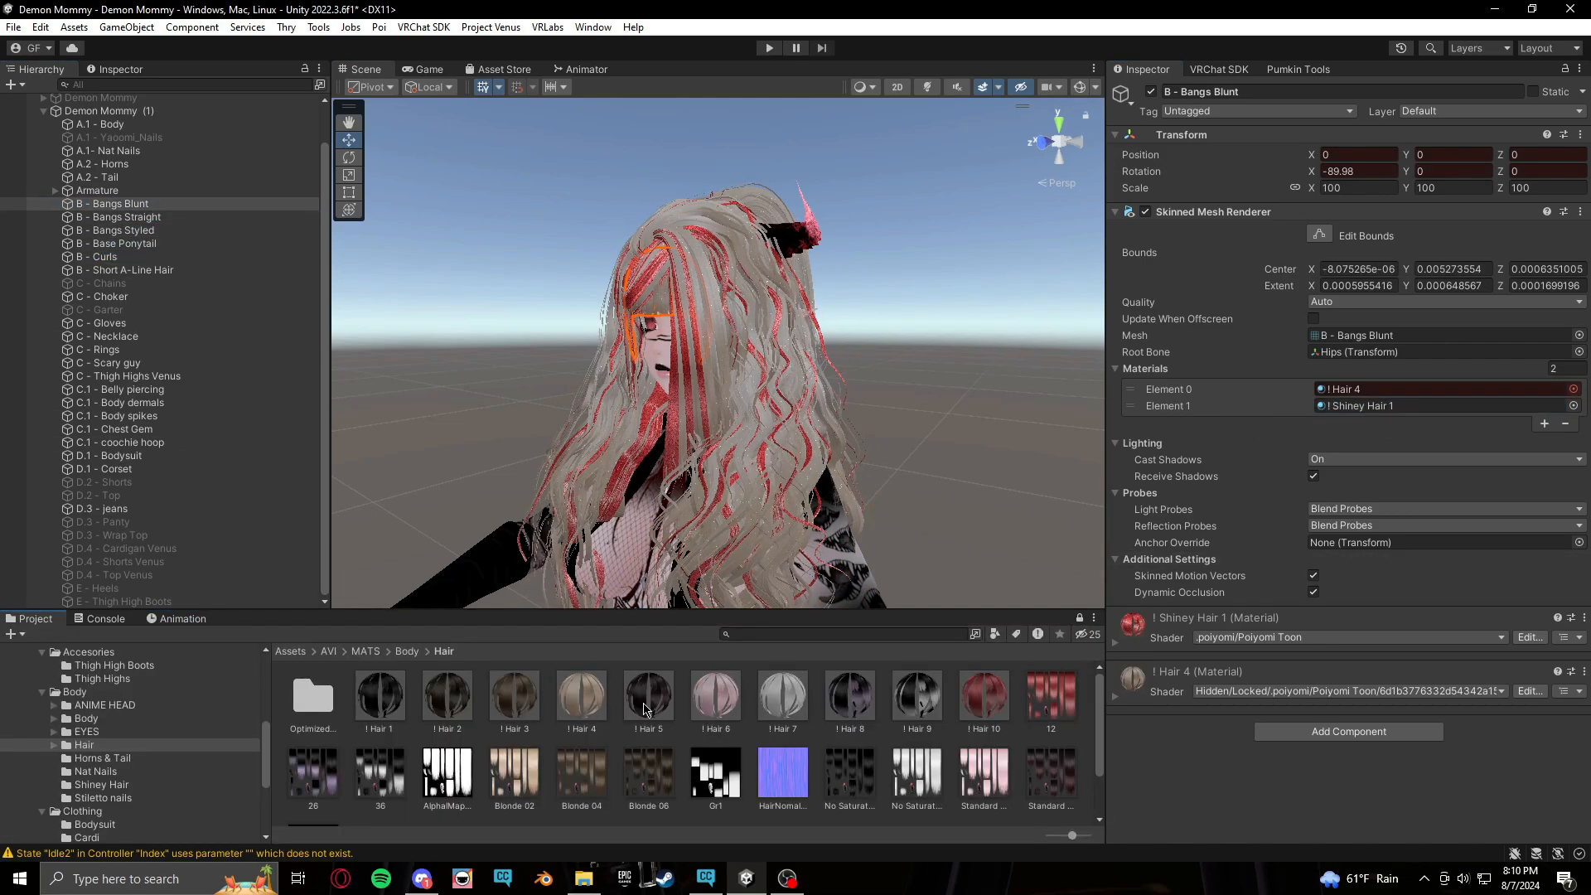
Assign the ! Hair 5 material to B - Bangs Blunt's first slot and select each of the other hair pieces
{"action": "left_click_drag", "start_coordinate": [647, 710], "coordinate": [1401, 391]}
{"action": "left_click", "coordinate": [196, 219]}
{"action": "left_click", "coordinate": [170, 232]}
{"action": "left_click", "coordinate": [170, 245]}
{"action": "left_click", "coordinate": [172, 259]}
{"action": "left_click", "coordinate": [172, 272]}
Assign the ! Hair 6 material to Short A-Line Hair, Curls, Base Ponytail and the three bangs pieces
{"action": "left_click_drag", "start_coordinate": [715, 700], "coordinate": [1401, 390]}
{"action": "left_click", "coordinate": [170, 259]}
{"action": "left_click_drag", "start_coordinate": [713, 698], "coordinate": [1393, 390]}
{"action": "left_click", "coordinate": [170, 244]}
{"action": "left_click_drag", "start_coordinate": [714, 700], "coordinate": [1384, 391]}
{"action": "left_click", "coordinate": [170, 232]}
{"action": "left_click", "coordinate": [170, 218]}
{"action": "left_click", "coordinate": [170, 205]}
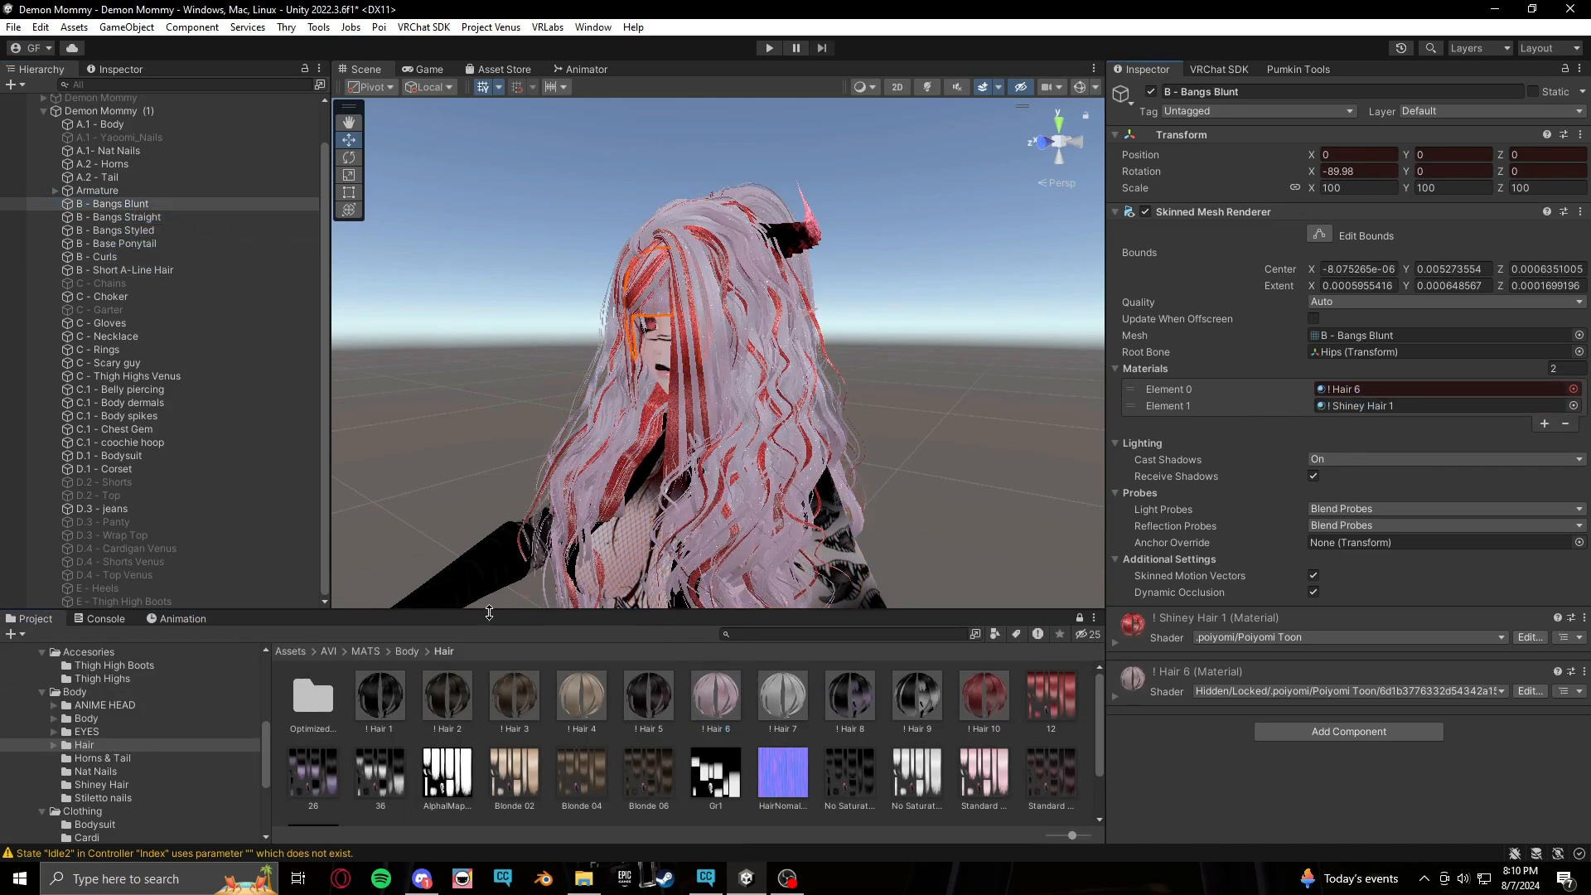
Advance the animation one frame and assign the ! Hair 7 material to all six hair pieces
{"action": "left_click", "coordinate": [177, 619]}
{"action": "left_click", "coordinate": [353, 634]}
{"action": "left_click", "coordinate": [34, 618]}
{"action": "left_click", "coordinate": [116, 204]}
{"action": "left_click_drag", "start_coordinate": [783, 699], "coordinate": [1393, 390]}
{"action": "left_click", "coordinate": [169, 218]}
{"action": "left_click", "coordinate": [169, 231]}
{"action": "left_click", "coordinate": [169, 245]}
{"action": "left_click", "coordinate": [169, 258]}
{"action": "left_click", "coordinate": [169, 271]}
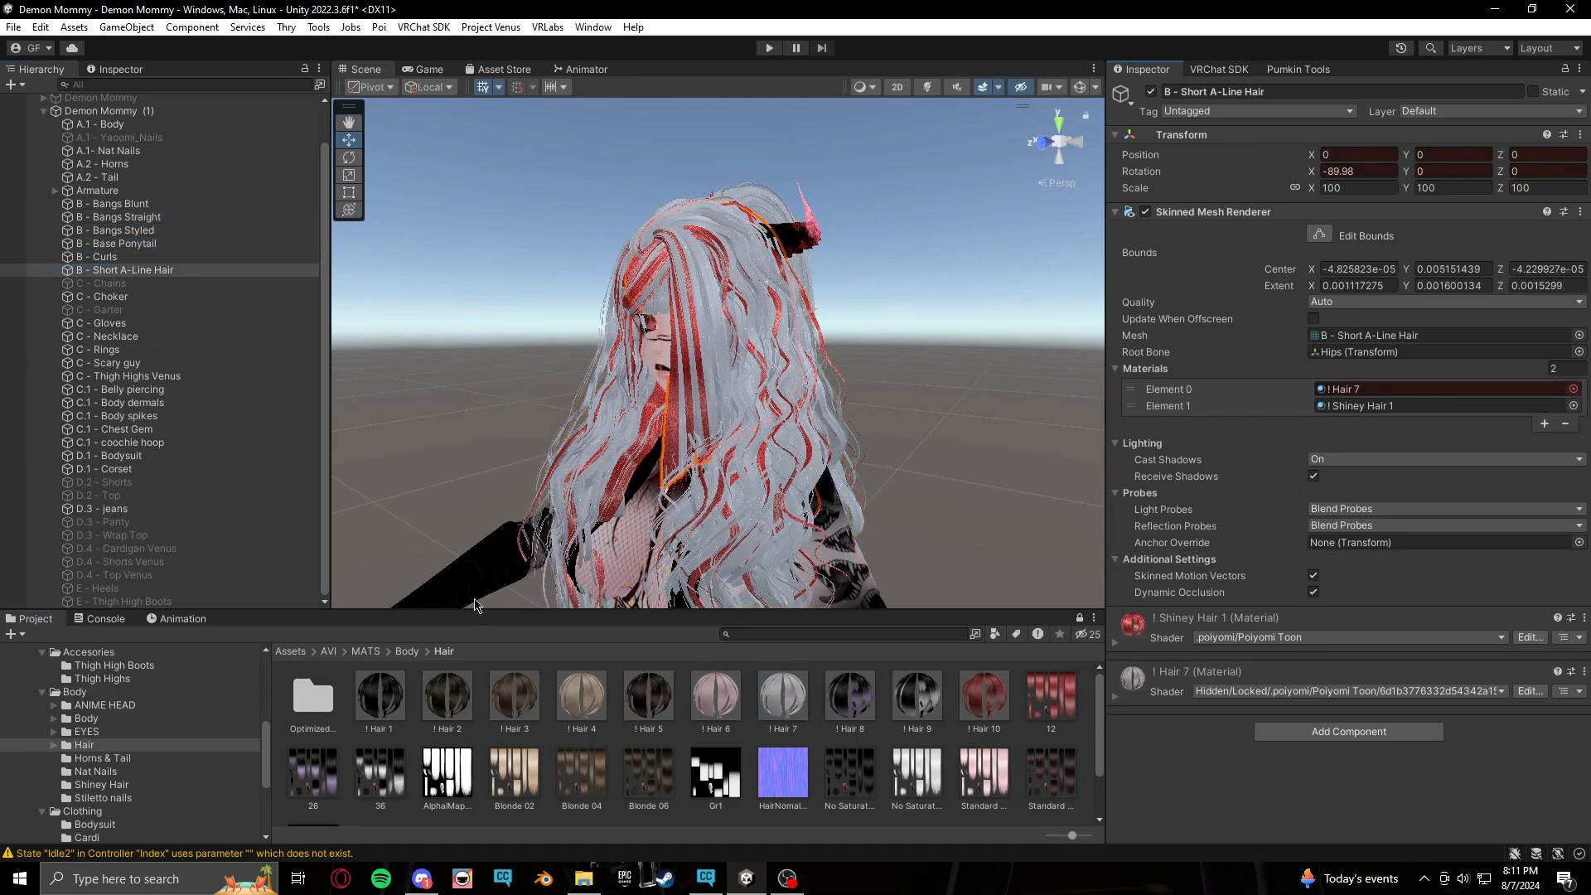
Advance one frame, assign the ! Hair 8 material to all six hair pieces, then move the timeline to frame 8
{"action": "left_click", "coordinate": [181, 618]}
{"action": "left_click", "coordinate": [370, 634]}
{"action": "left_click", "coordinate": [35, 618]}
{"action": "left_click_drag", "start_coordinate": [850, 699], "coordinate": [1382, 391]}
{"action": "left_click", "coordinate": [167, 258]}
{"action": "left_click", "coordinate": [167, 245]}
{"action": "left_click", "coordinate": [168, 231]}
{"action": "left_click", "coordinate": [167, 218]}
{"action": "left_click", "coordinate": [167, 205]}
{"action": "left_click", "coordinate": [181, 619]}
{"action": "left_click", "coordinate": [384, 634]}
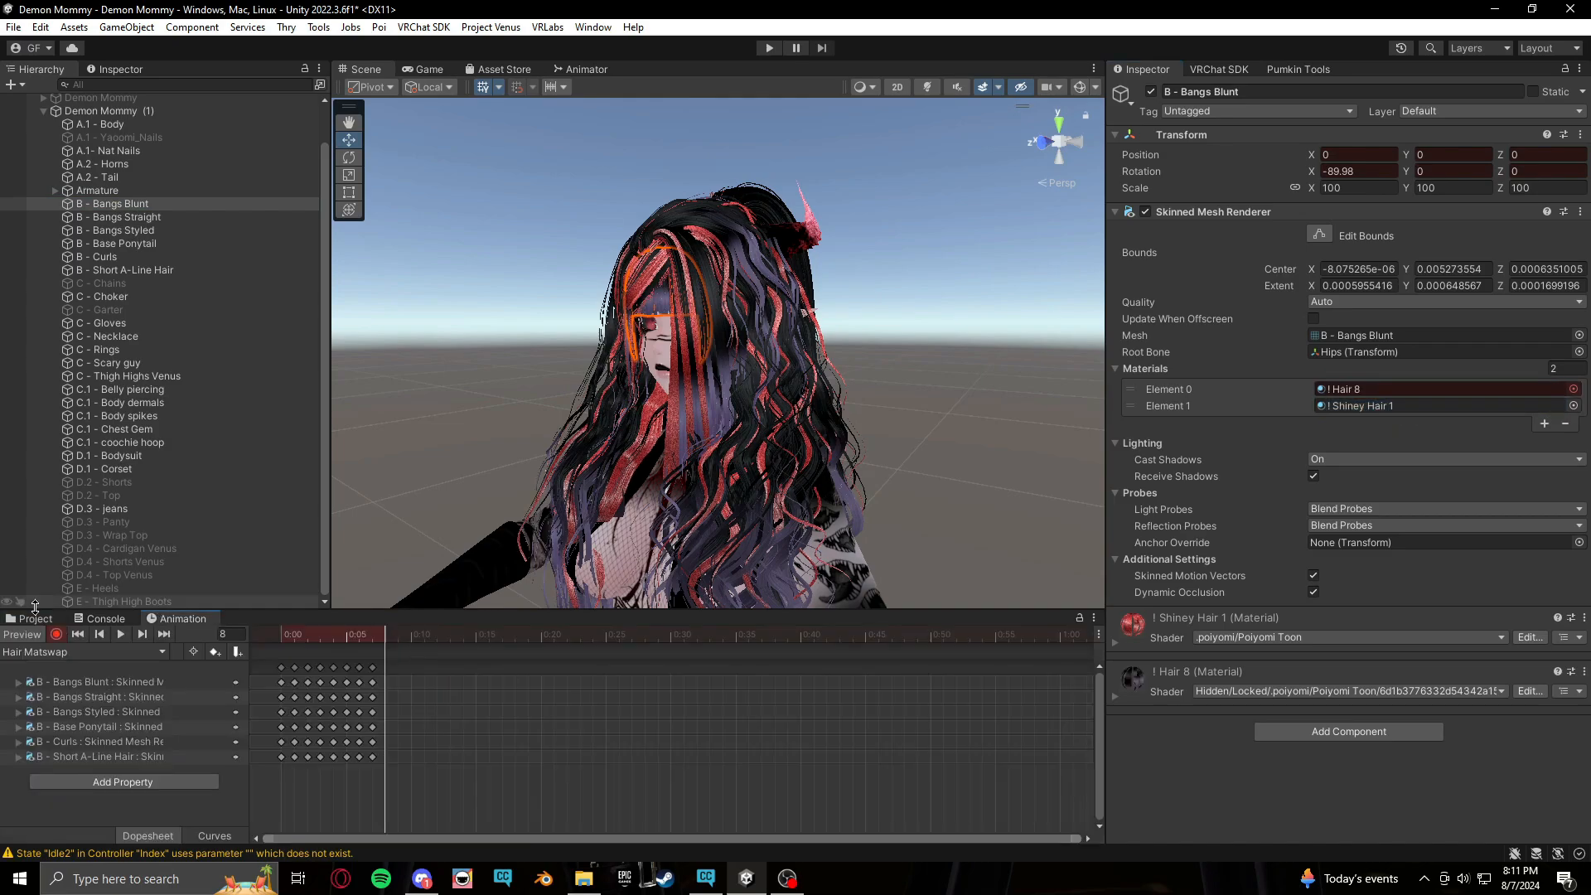
Assign the ! Hair 9 material to all six hair pieces' first material slot
{"action": "left_click", "coordinate": [35, 618]}
{"action": "left_click_drag", "start_coordinate": [918, 698], "coordinate": [1377, 392]}
{"action": "left_click", "coordinate": [168, 218]}
{"action": "left_click", "coordinate": [167, 231]}
{"action": "left_click_drag", "start_coordinate": [925, 701], "coordinate": [1380, 406]}
{"action": "left_click", "coordinate": [168, 244]}
{"action": "left_click_drag", "start_coordinate": [919, 699], "coordinate": [1381, 390]}
{"action": "left_click", "coordinate": [168, 257]}
{"action": "left_click", "coordinate": [167, 271]}
Advance the animation one frame and assign the ! Hair 10 material to all six hair pieces
{"action": "left_click", "coordinate": [180, 619]}
{"action": "left_click", "coordinate": [399, 634]}
{"action": "left_click", "coordinate": [35, 618]}
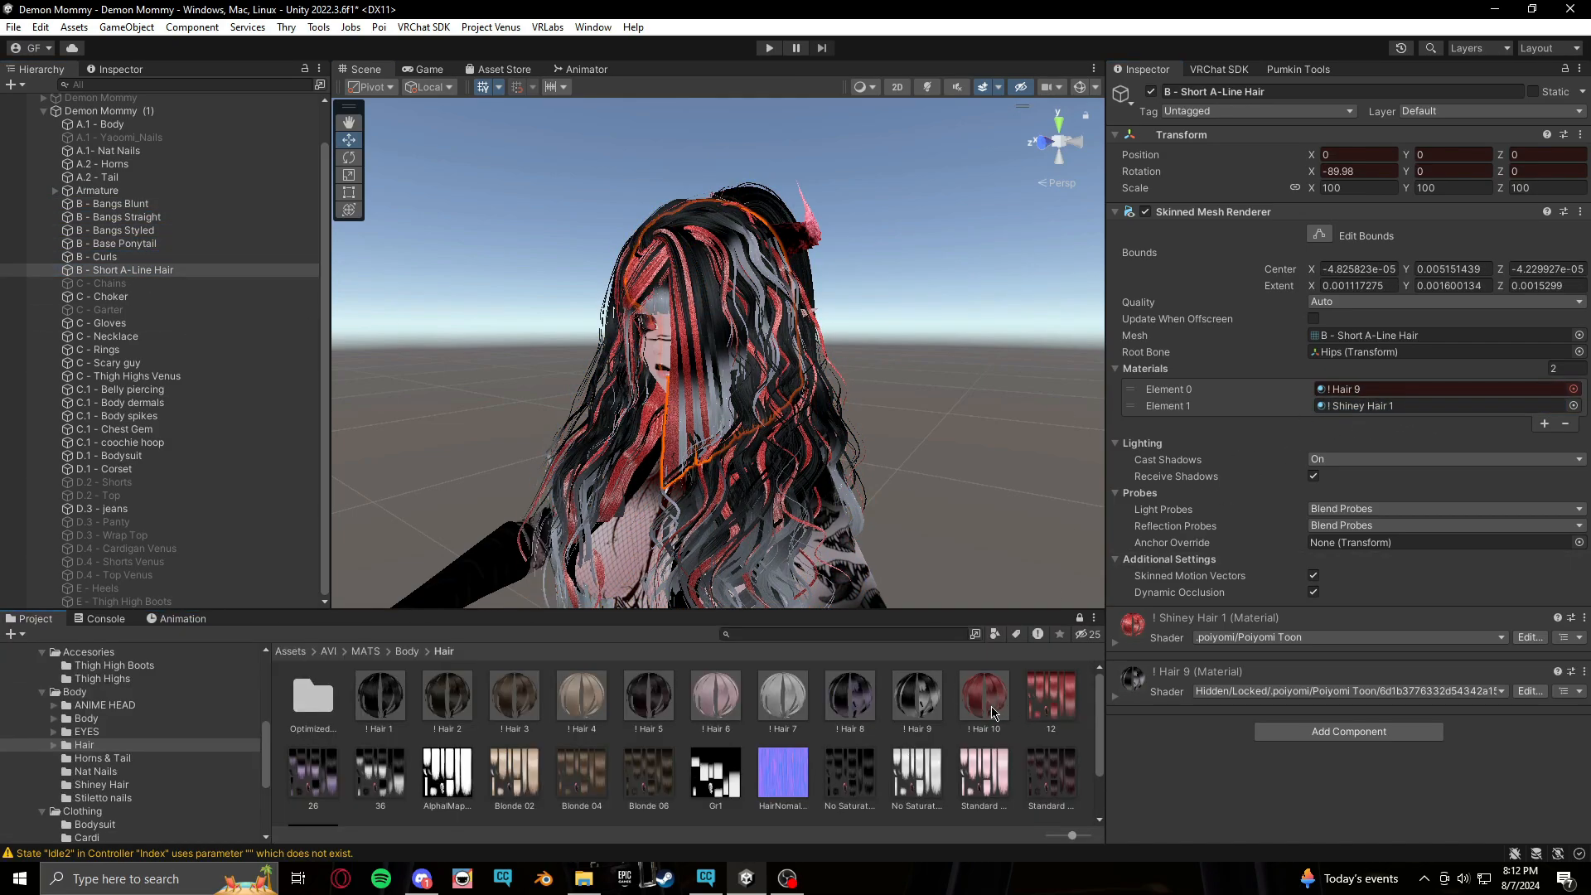
{"action": "left_click_drag", "start_coordinate": [986, 701], "coordinate": [1380, 390]}
{"action": "left_click", "coordinate": [167, 258]}
{"action": "left_click_drag", "start_coordinate": [985, 699], "coordinate": [1380, 391]}
{"action": "left_click", "coordinate": [167, 244]}
{"action": "left_click", "coordinate": [167, 232]}
{"action": "left_click_drag", "start_coordinate": [985, 698], "coordinate": [1380, 391]}
{"action": "left_click", "coordinate": [167, 218]}
{"action": "left_click", "coordinate": [167, 205]}
{"action": "left_click_drag", "start_coordinate": [984, 699], "coordinate": [1380, 390]}
Scrub the timeline back to frame 0 and inspect the avatar's hair in the scene preview
{"action": "left_click", "coordinate": [181, 618]}
{"action": "left_click", "coordinate": [23, 634]}
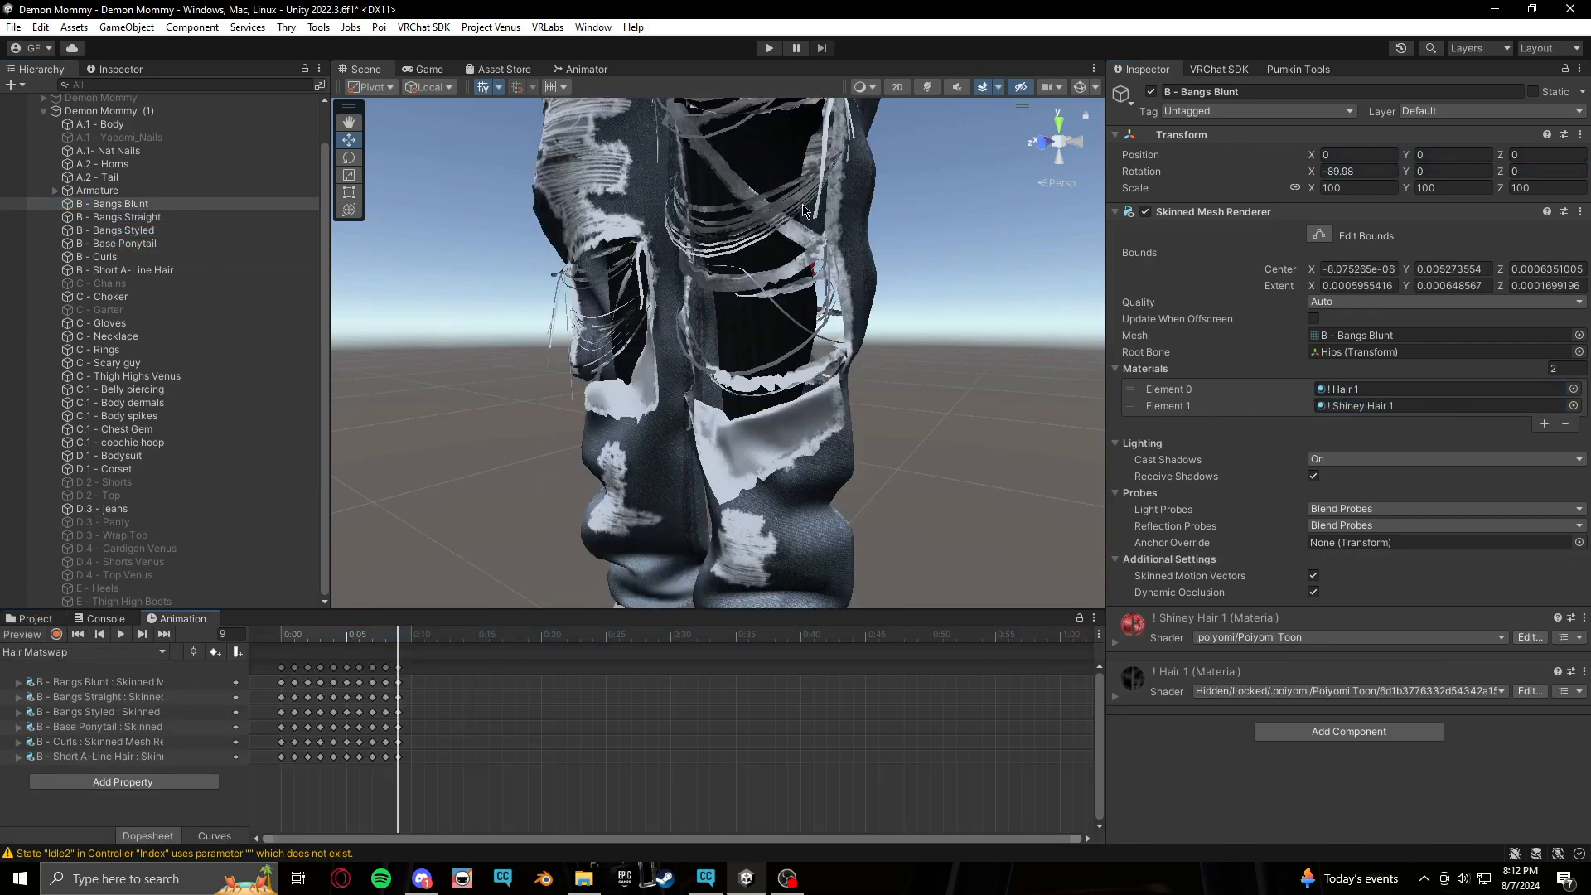
{"action": "middle_click_drag", "start_coordinate": [802, 206], "coordinate": [830, 305]}
{"action": "left_click", "coordinate": [22, 635]}
{"action": "middle_click_drag", "start_coordinate": [805, 492], "coordinate": [812, 423]}
{"action": "left_click_drag", "start_coordinate": [398, 634], "coordinate": [264, 728]}
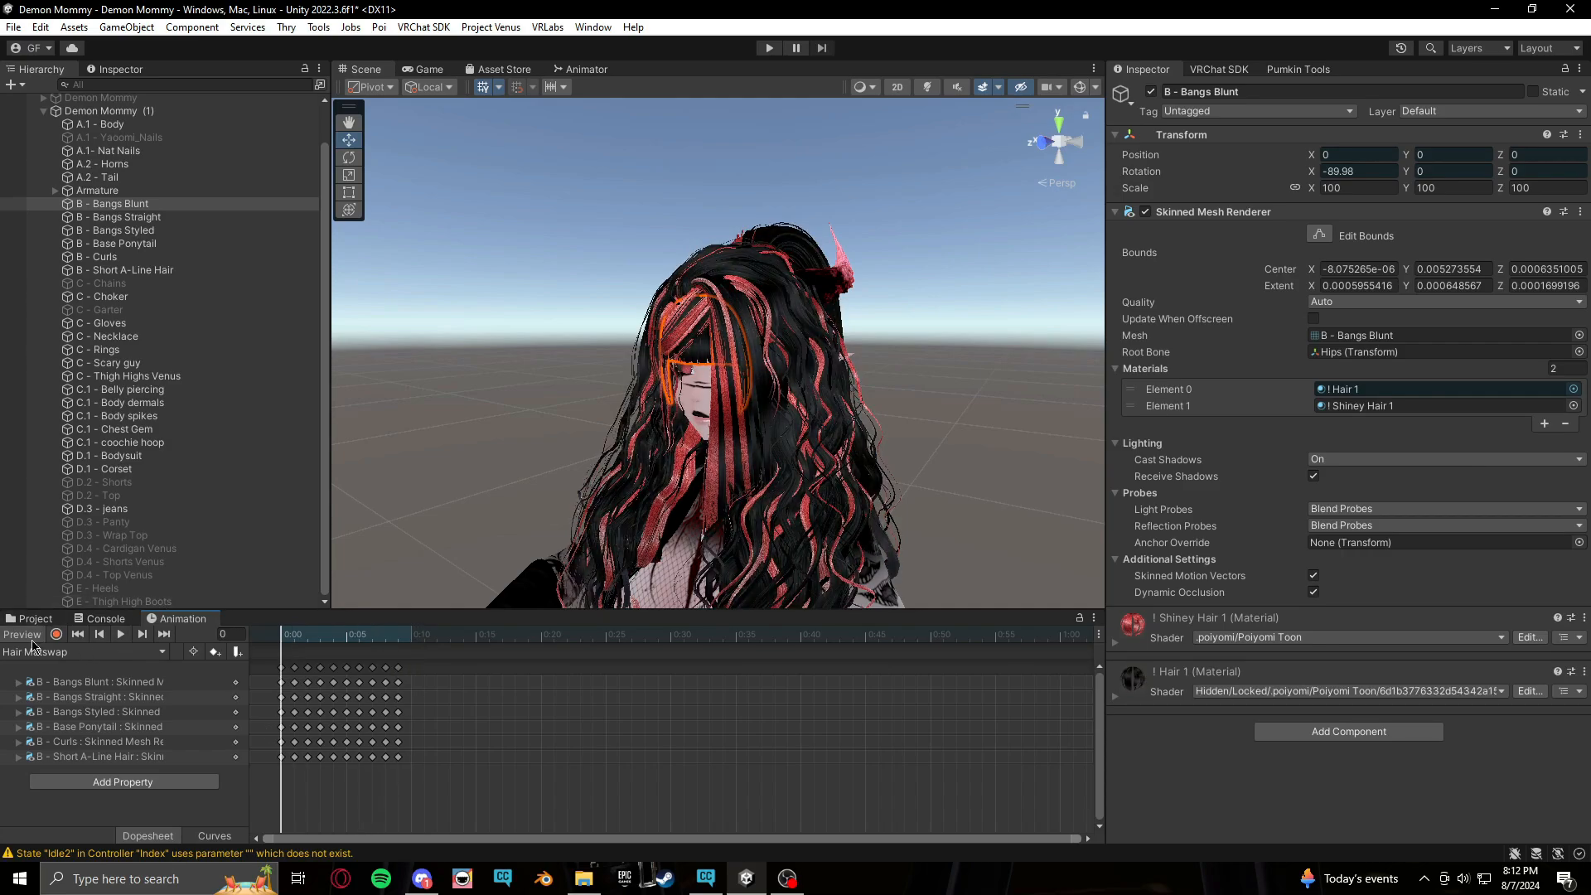
{"action": "left_click", "coordinate": [31, 639]}
{"action": "scroll", "coordinate": [896, 377], "scroll_direction": "down", "scroll_amount": 1}
{"action": "left_click_drag", "start_coordinate": [867, 317], "coordinate": [703, 482], "text": "alt"}
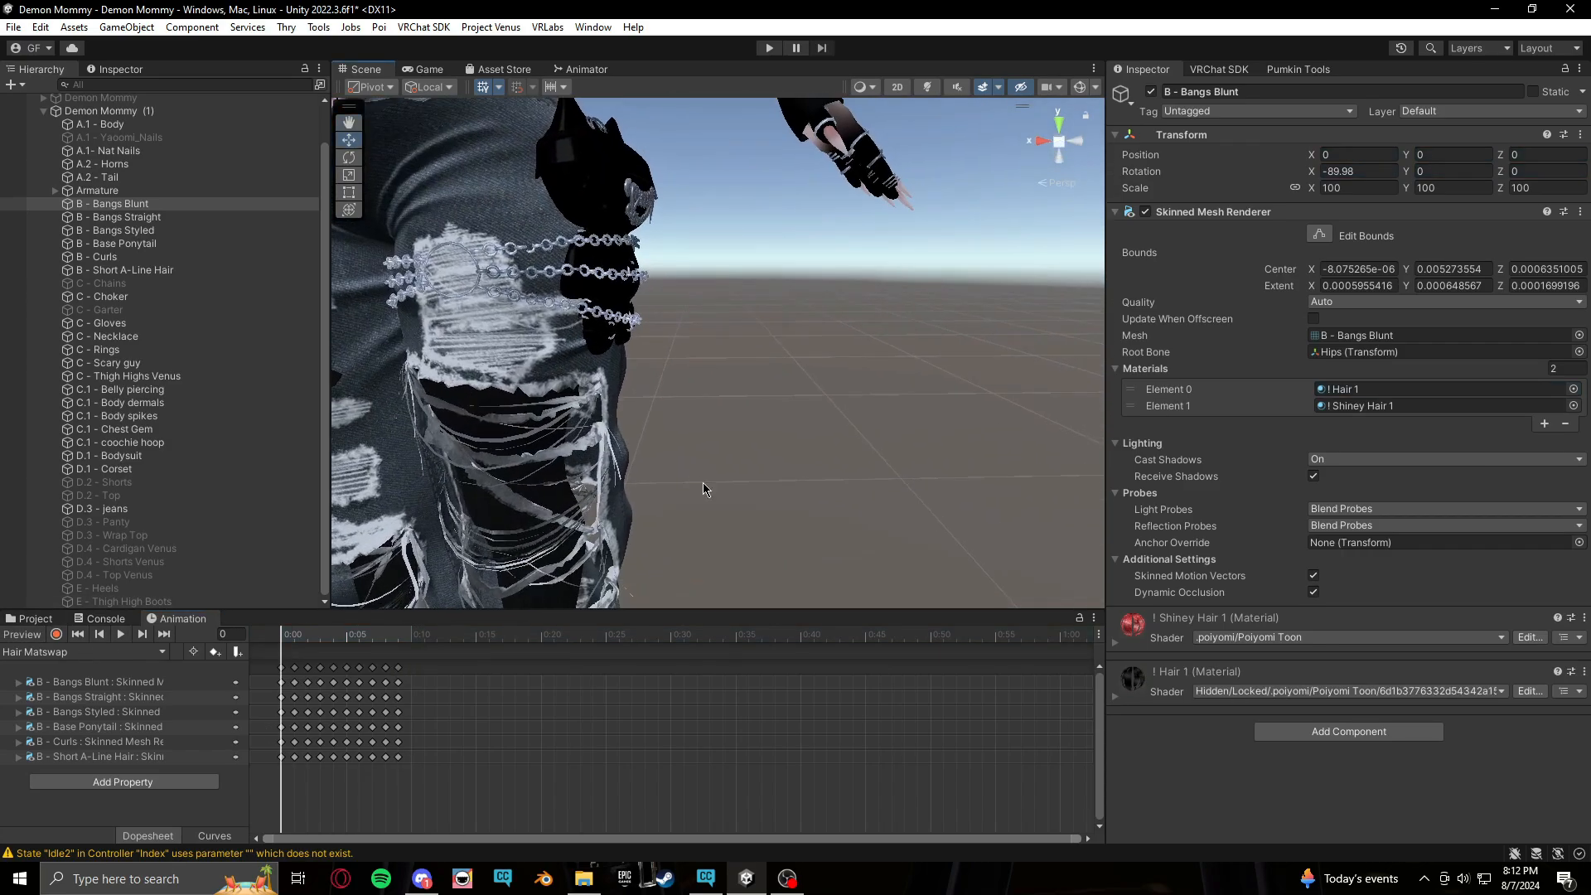
{"action": "scroll", "coordinate": [703, 483], "scroll_direction": "down", "scroll_amount": 4}
{"action": "middle_click_drag", "start_coordinate": [572, 285], "coordinate": [731, 499]}
{"action": "scroll", "coordinate": [740, 332], "scroll_direction": "down", "scroll_amount": 4}
{"action": "middle_click_drag", "start_coordinate": [801, 231], "coordinate": [813, 409]}
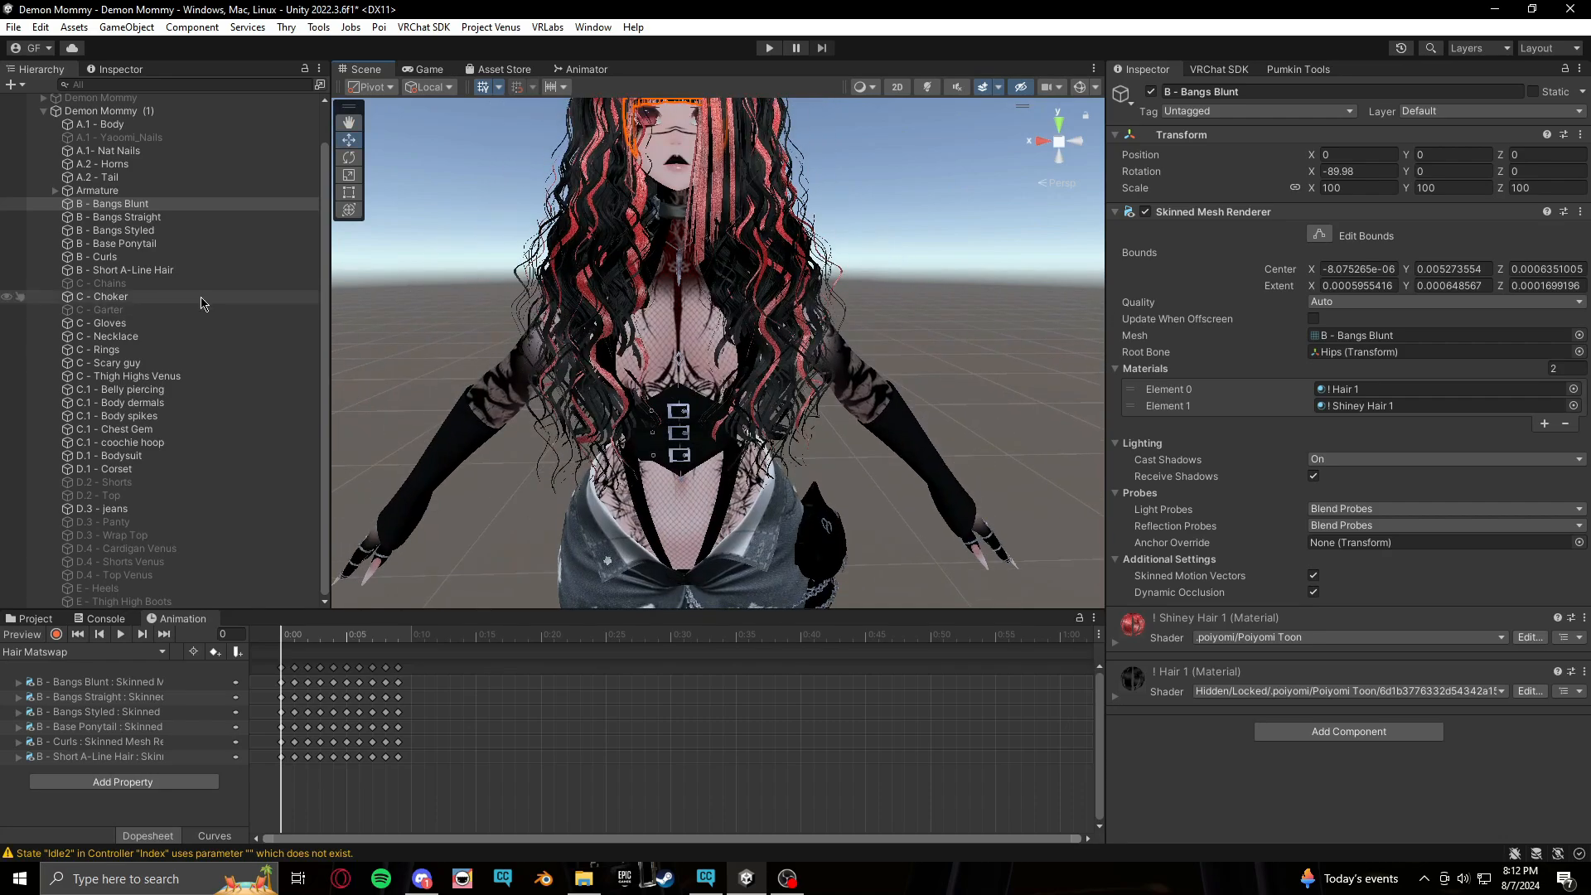
Deactivate the Short A-Line Hair, Curls, Bangs Styled and Bangs Straight objects
{"action": "left_click", "coordinate": [170, 270]}
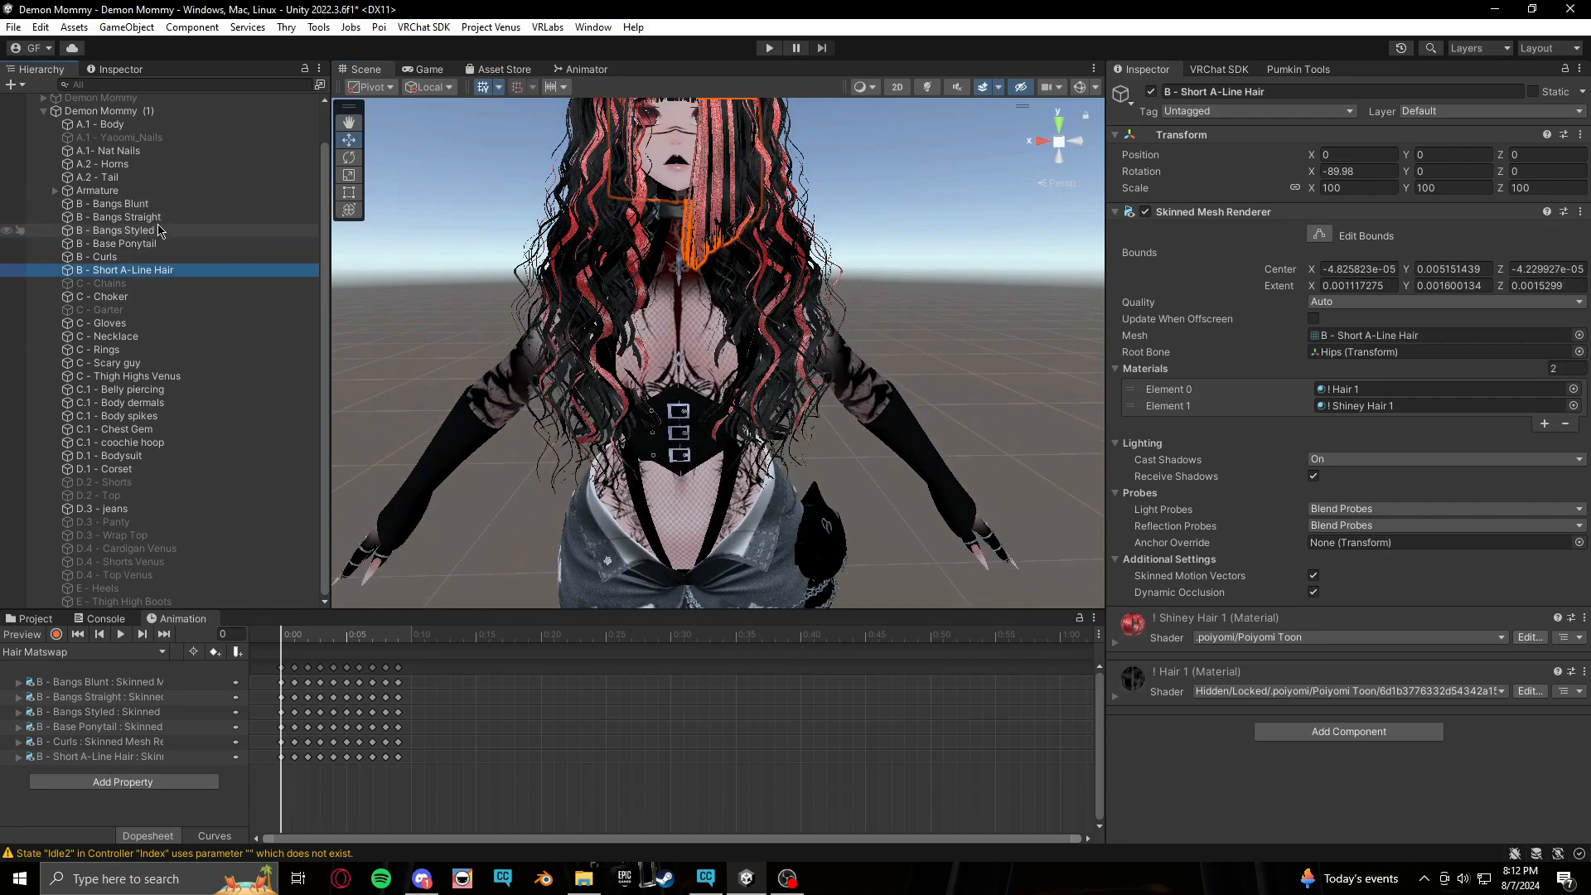
{"action": "left_click", "coordinate": [157, 257], "text": "ctrl"}
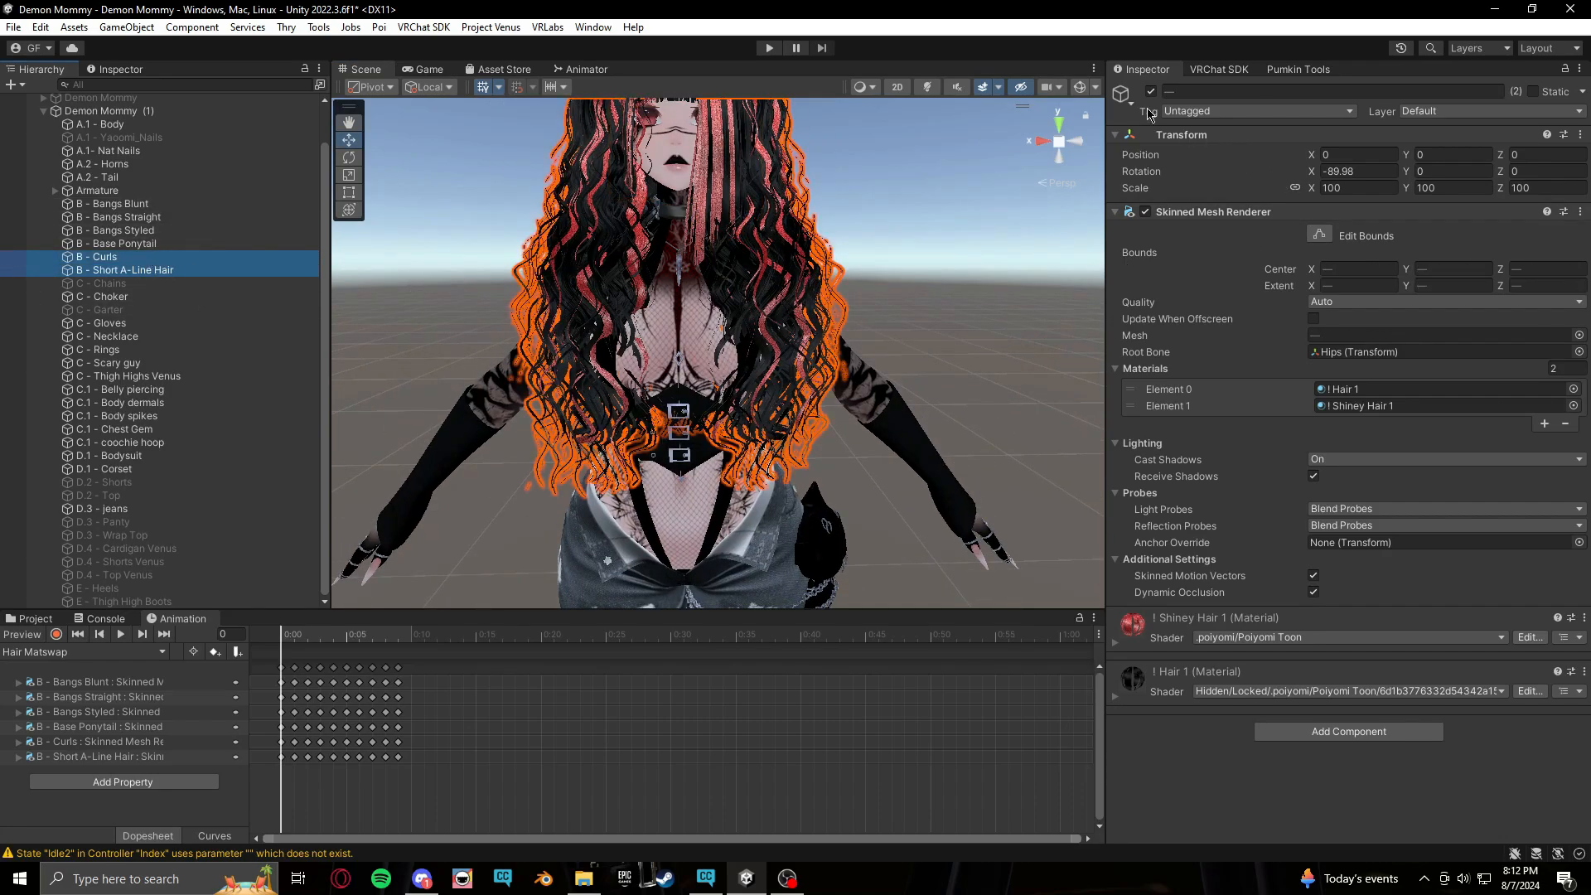
{"action": "left_click", "coordinate": [1152, 91]}
{"action": "left_click", "coordinate": [179, 231]}
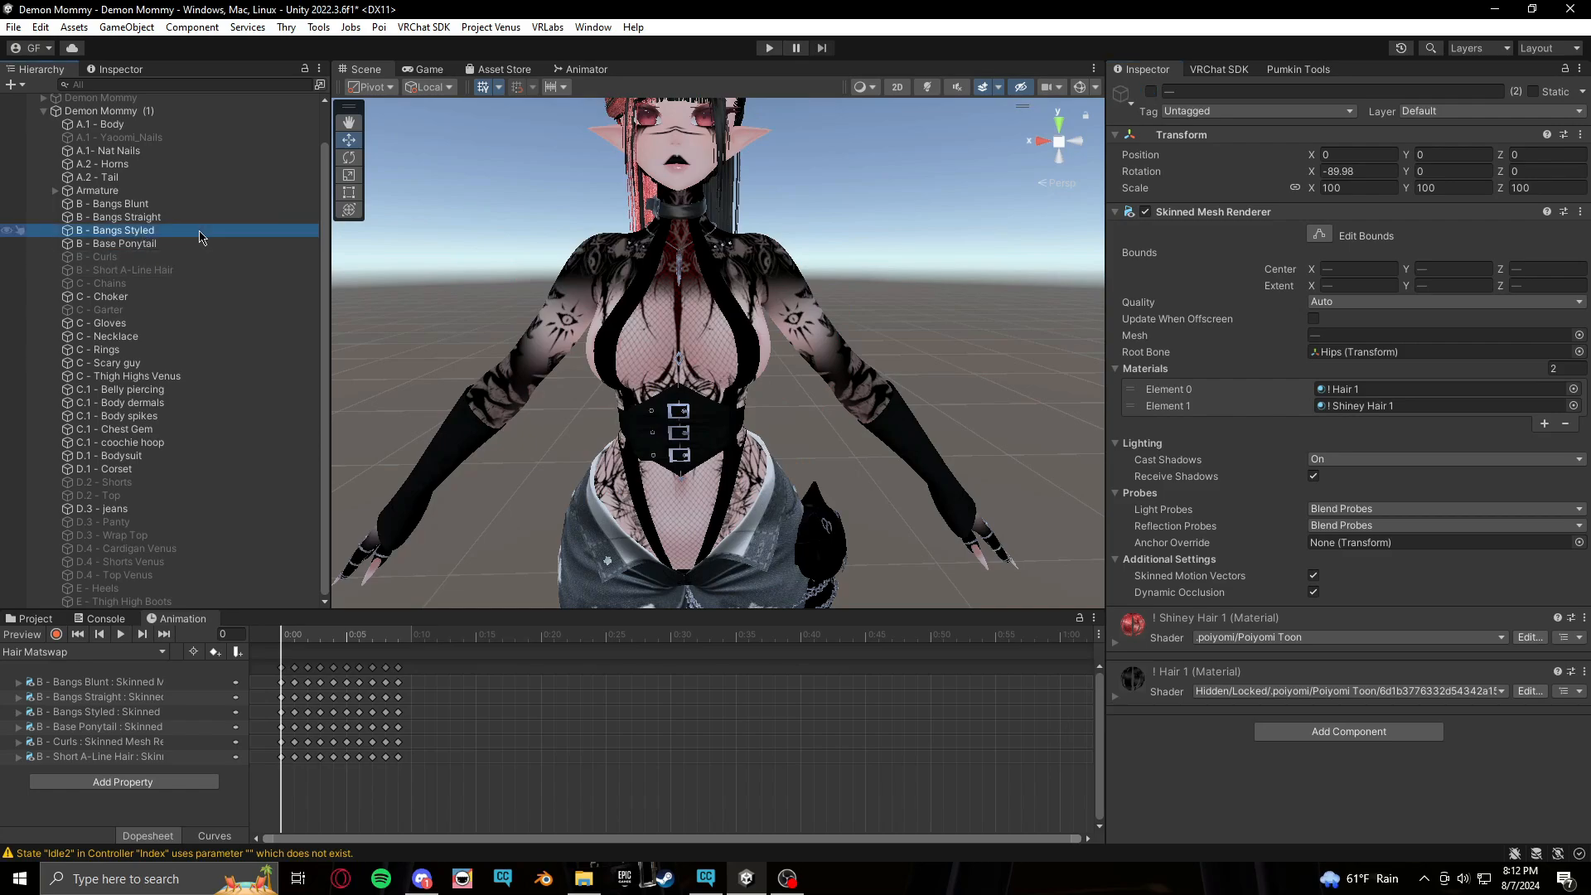
{"action": "left_click", "coordinate": [166, 217], "text": "ctrl"}
{"action": "left_click", "coordinate": [1151, 92]}
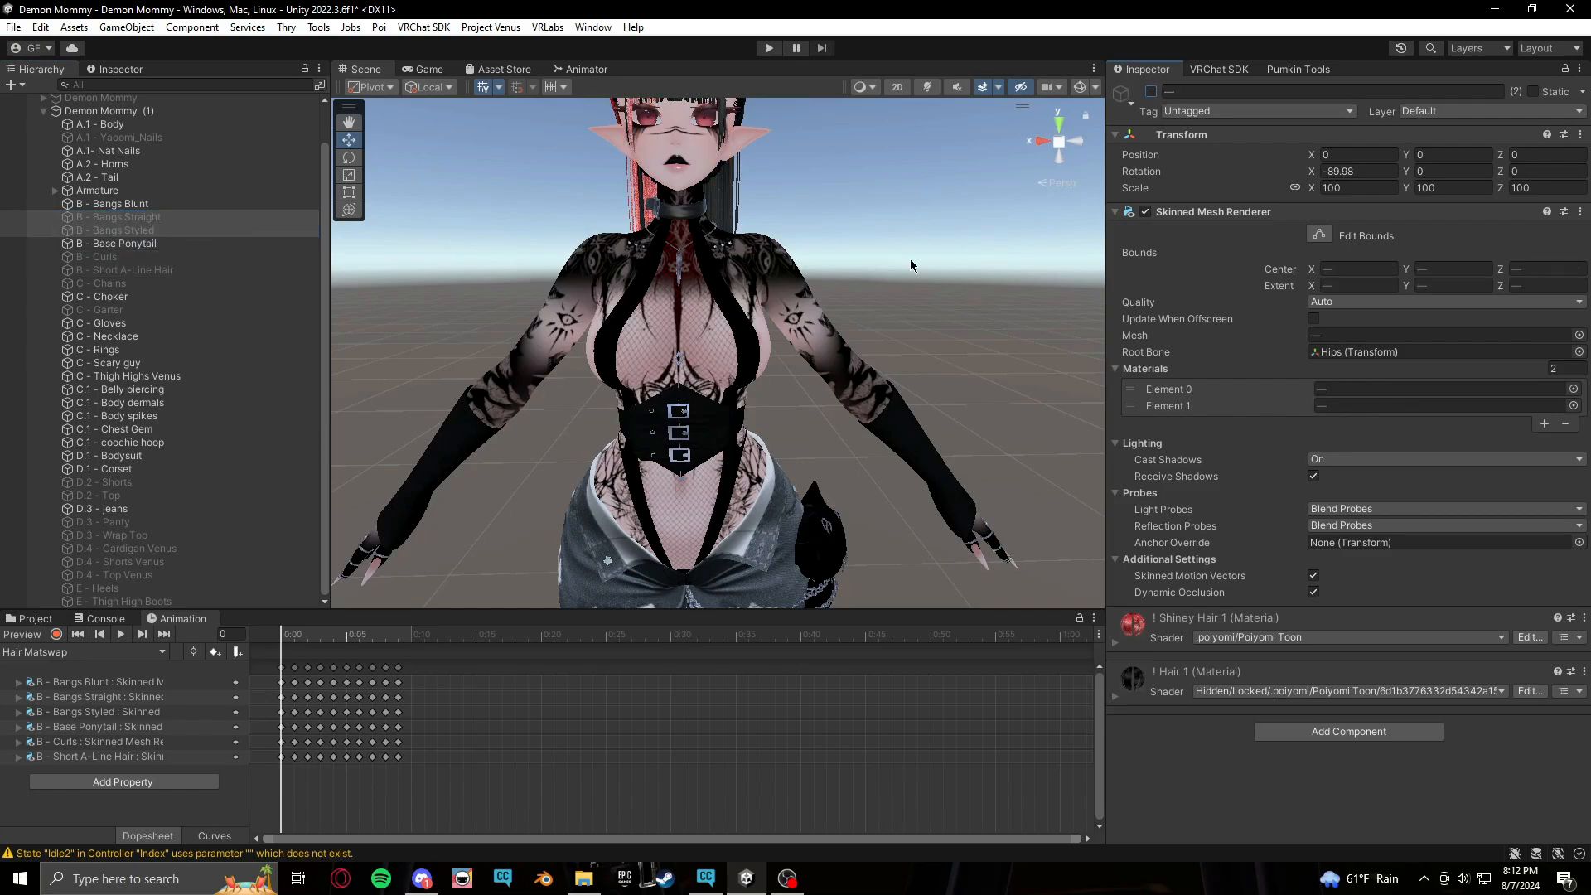
Preview the hair material swap on the timeline, return to frame 0 and exit preview mode
{"action": "middle_click_drag", "start_coordinate": [910, 259], "coordinate": [961, 404]}
{"action": "scroll", "coordinate": [926, 411], "scroll_direction": "down", "scroll_amount": 2}
{"action": "left_click", "coordinate": [308, 646]}
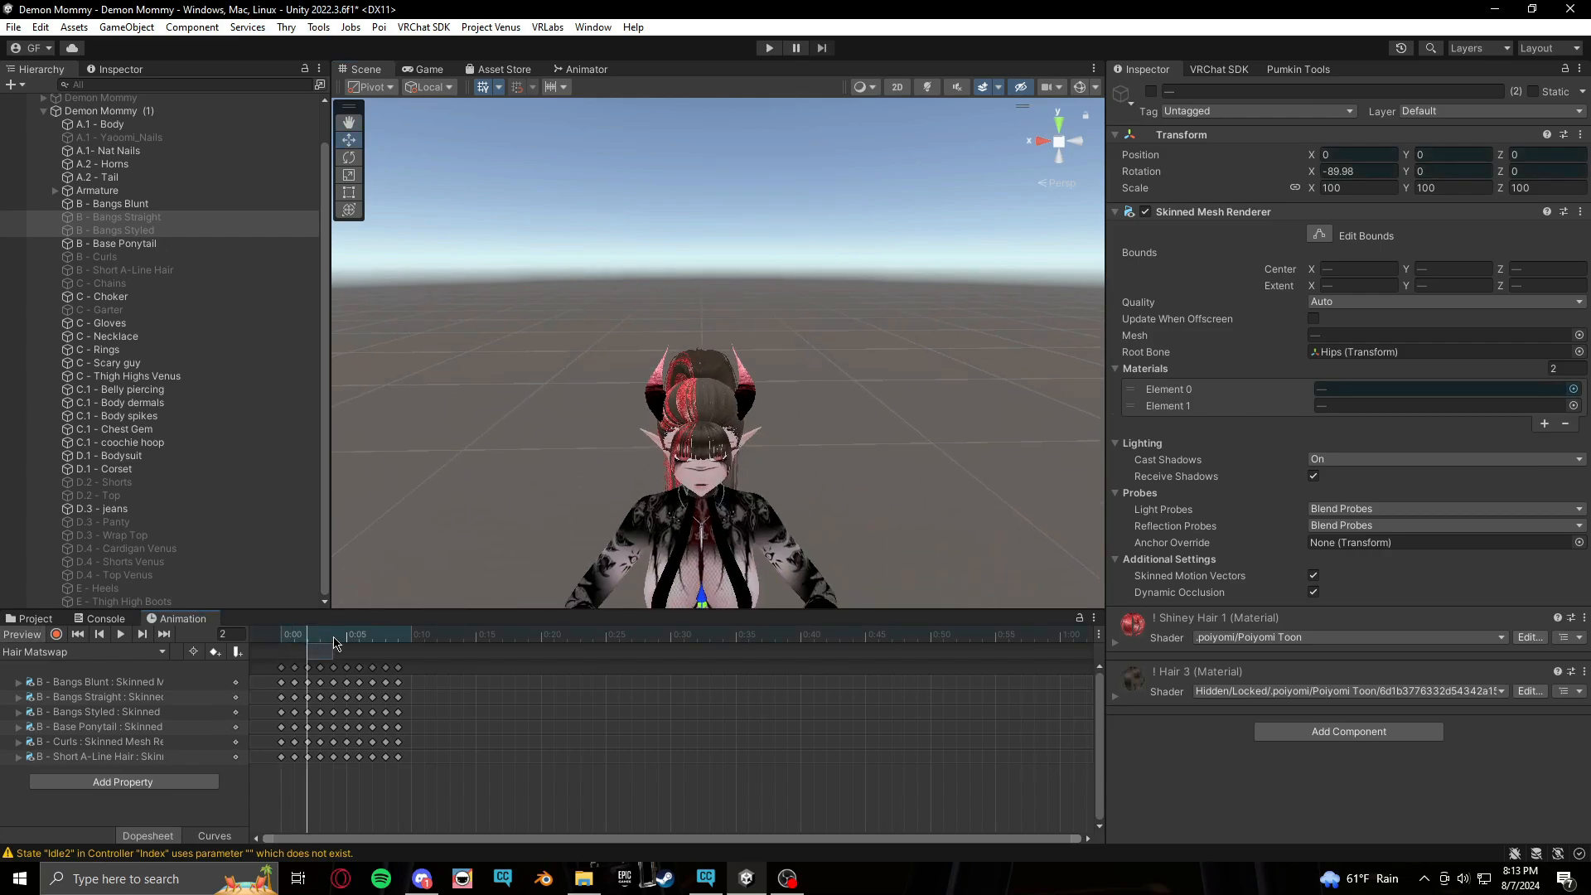
{"action": "left_click_drag", "start_coordinate": [310, 647], "coordinate": [33, 635]}
{"action": "left_click", "coordinate": [33, 635]}
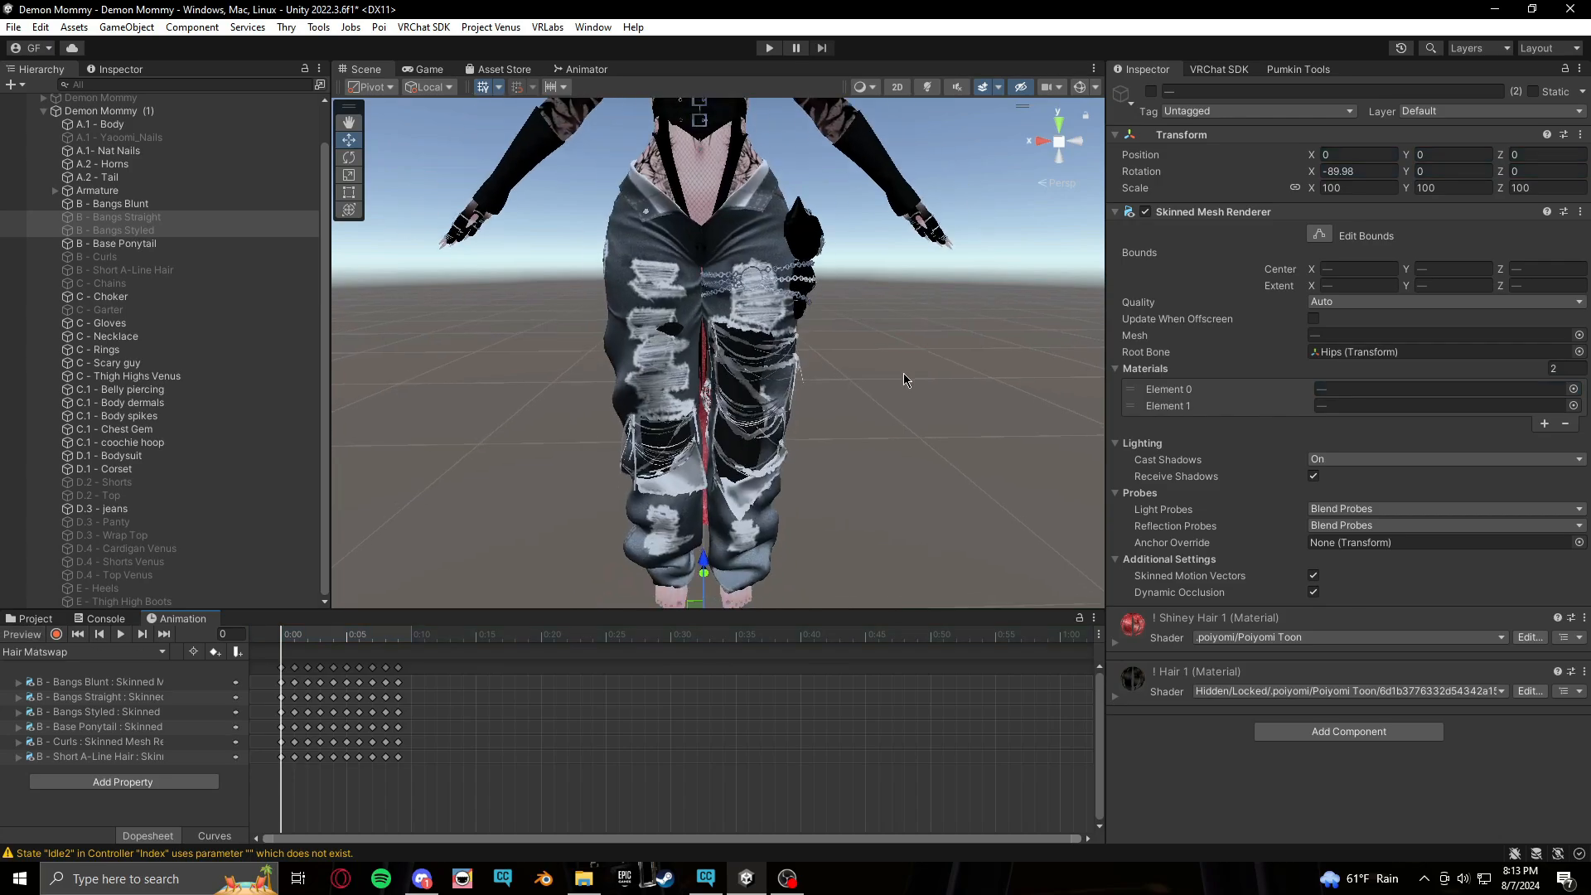
Open the Hair Matswap clip in the Hair T folder and turn off Loop Time
{"action": "left_click", "coordinate": [30, 619]}
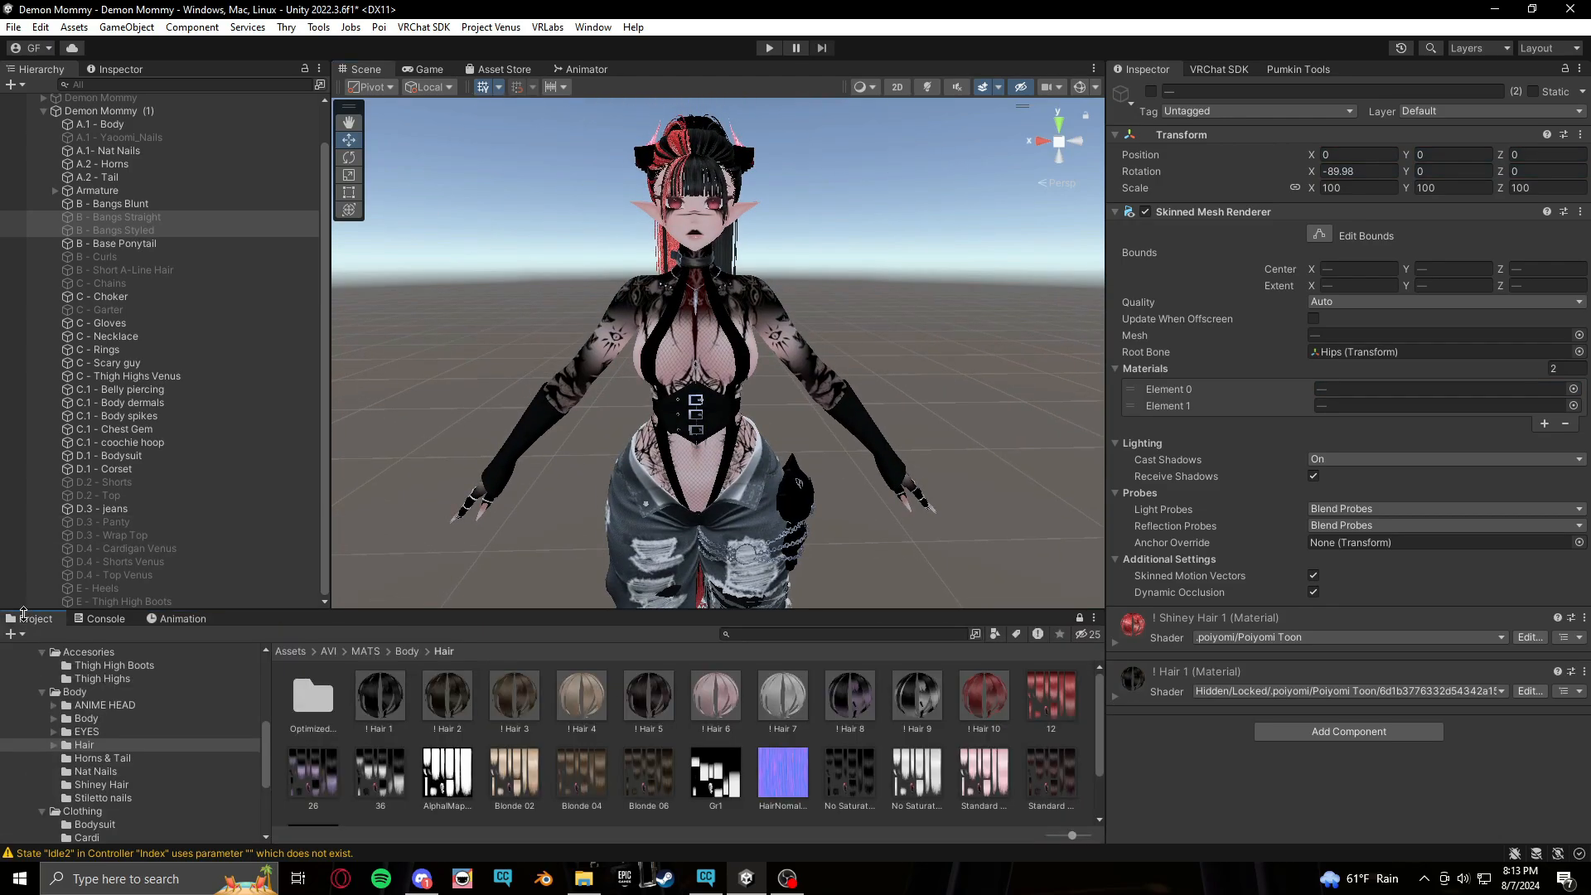
{"action": "scroll", "coordinate": [118, 752], "scroll_direction": "up", "scroll_amount": 5}
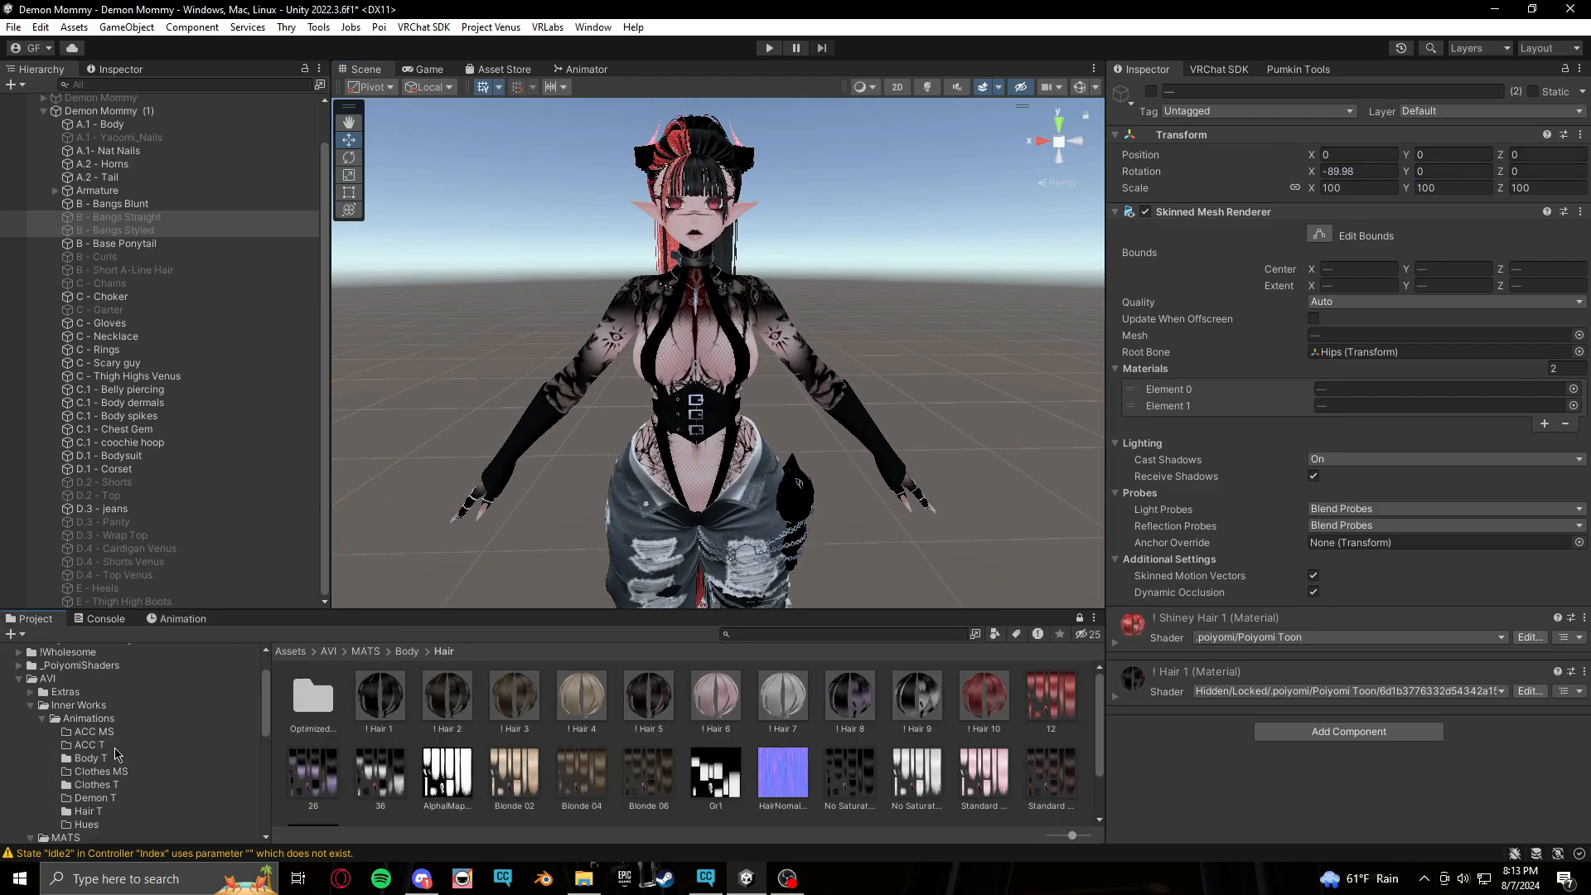
{"action": "left_click", "coordinate": [117, 816]}
{"action": "left_click", "coordinate": [312, 698]}
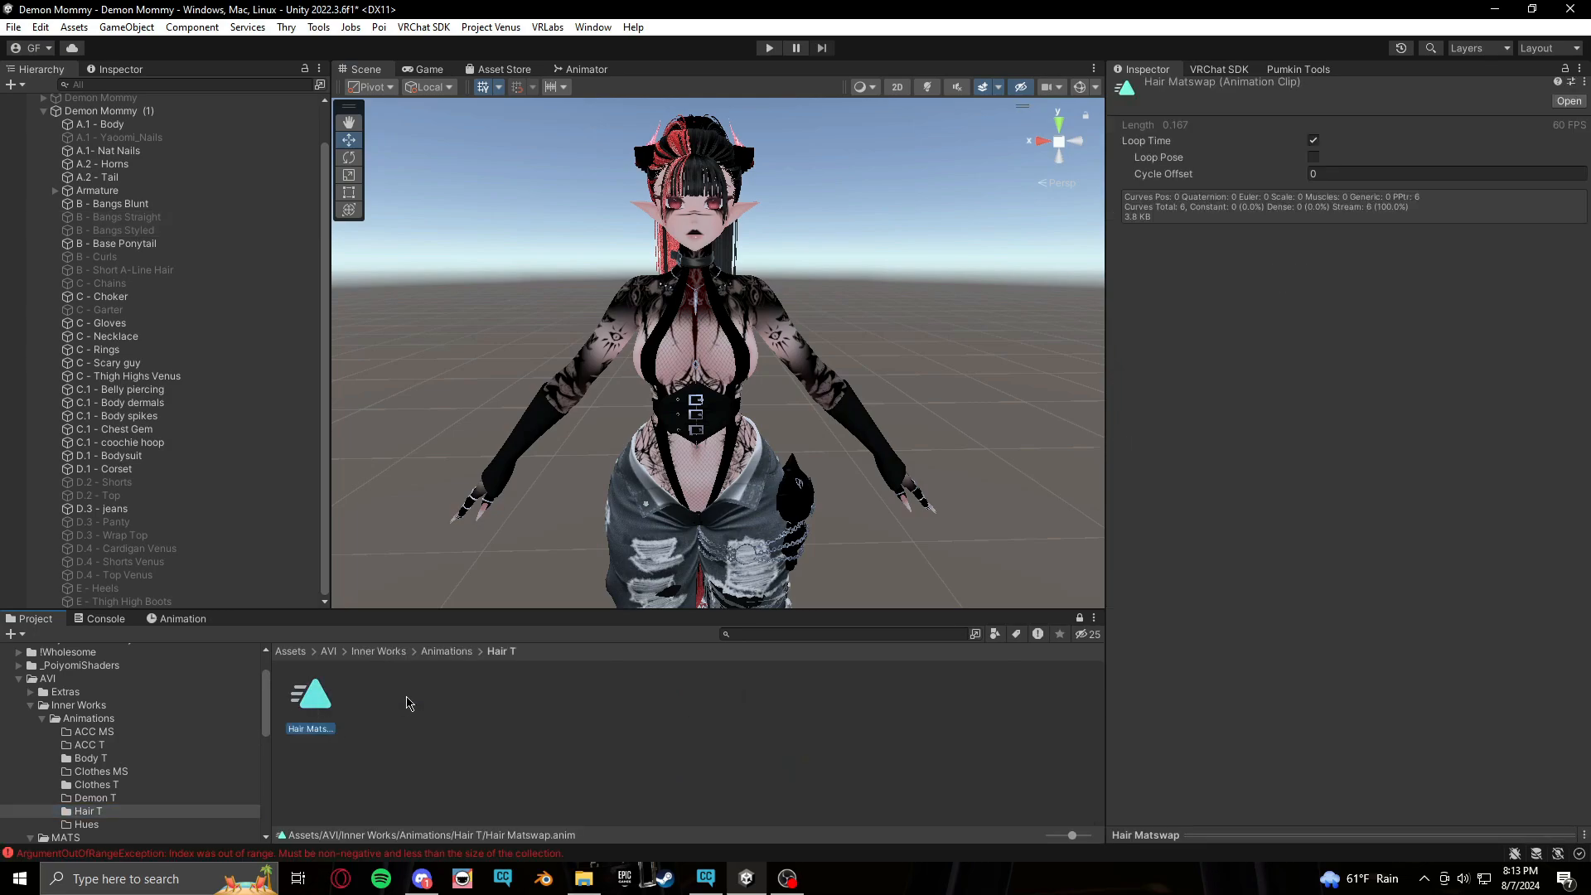
{"action": "left_click", "coordinate": [1313, 141]}
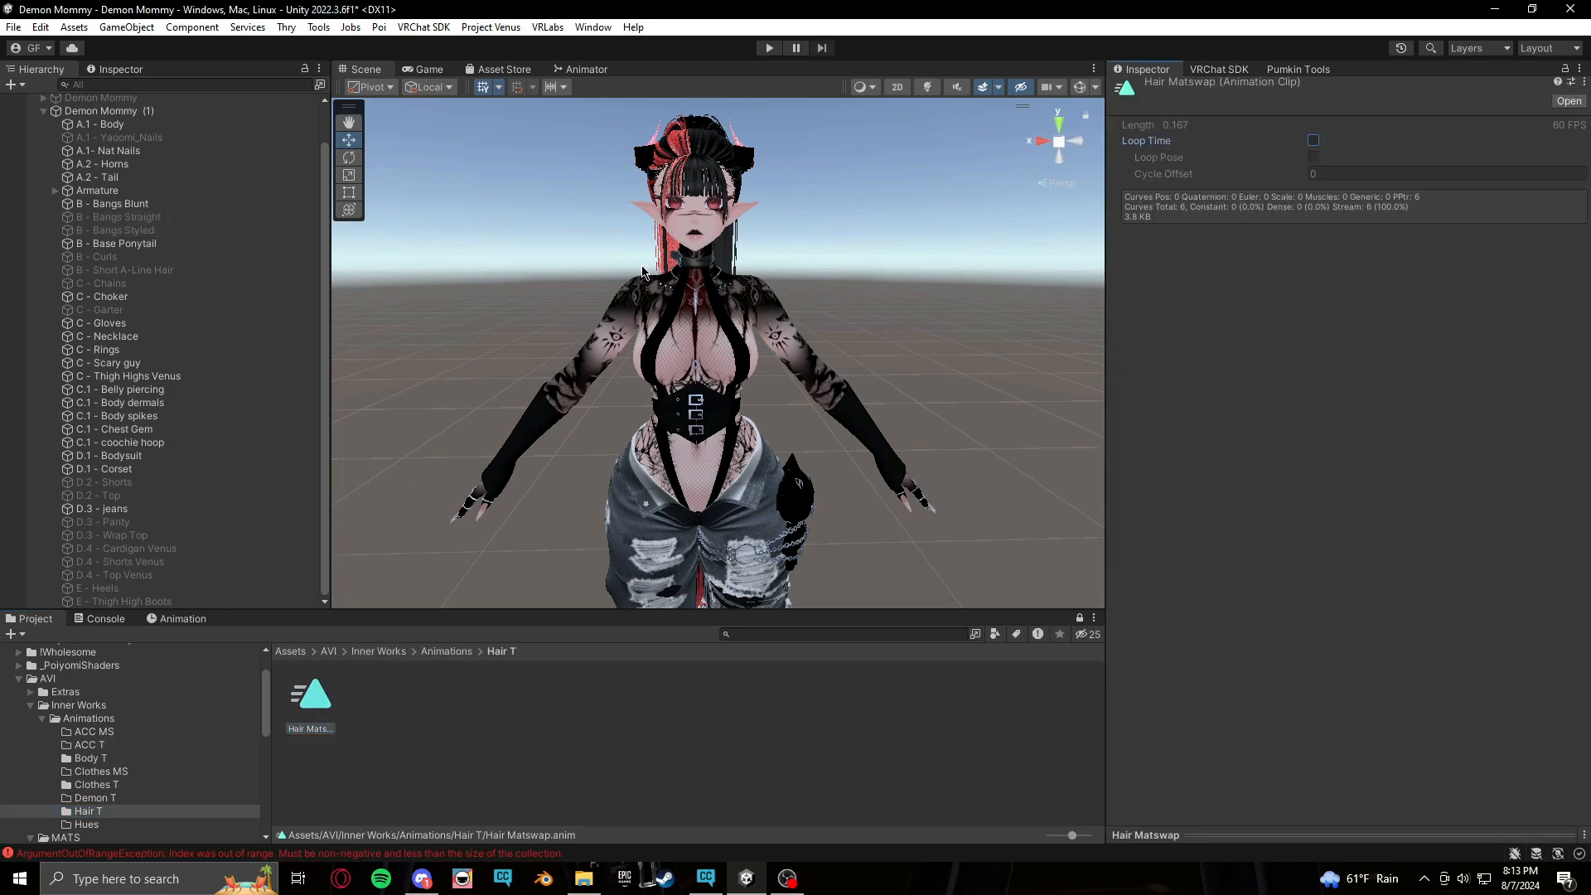
Add a Float parameter named Hair/MHairMS to the FX animator controller
{"action": "left_click", "coordinate": [573, 71]}
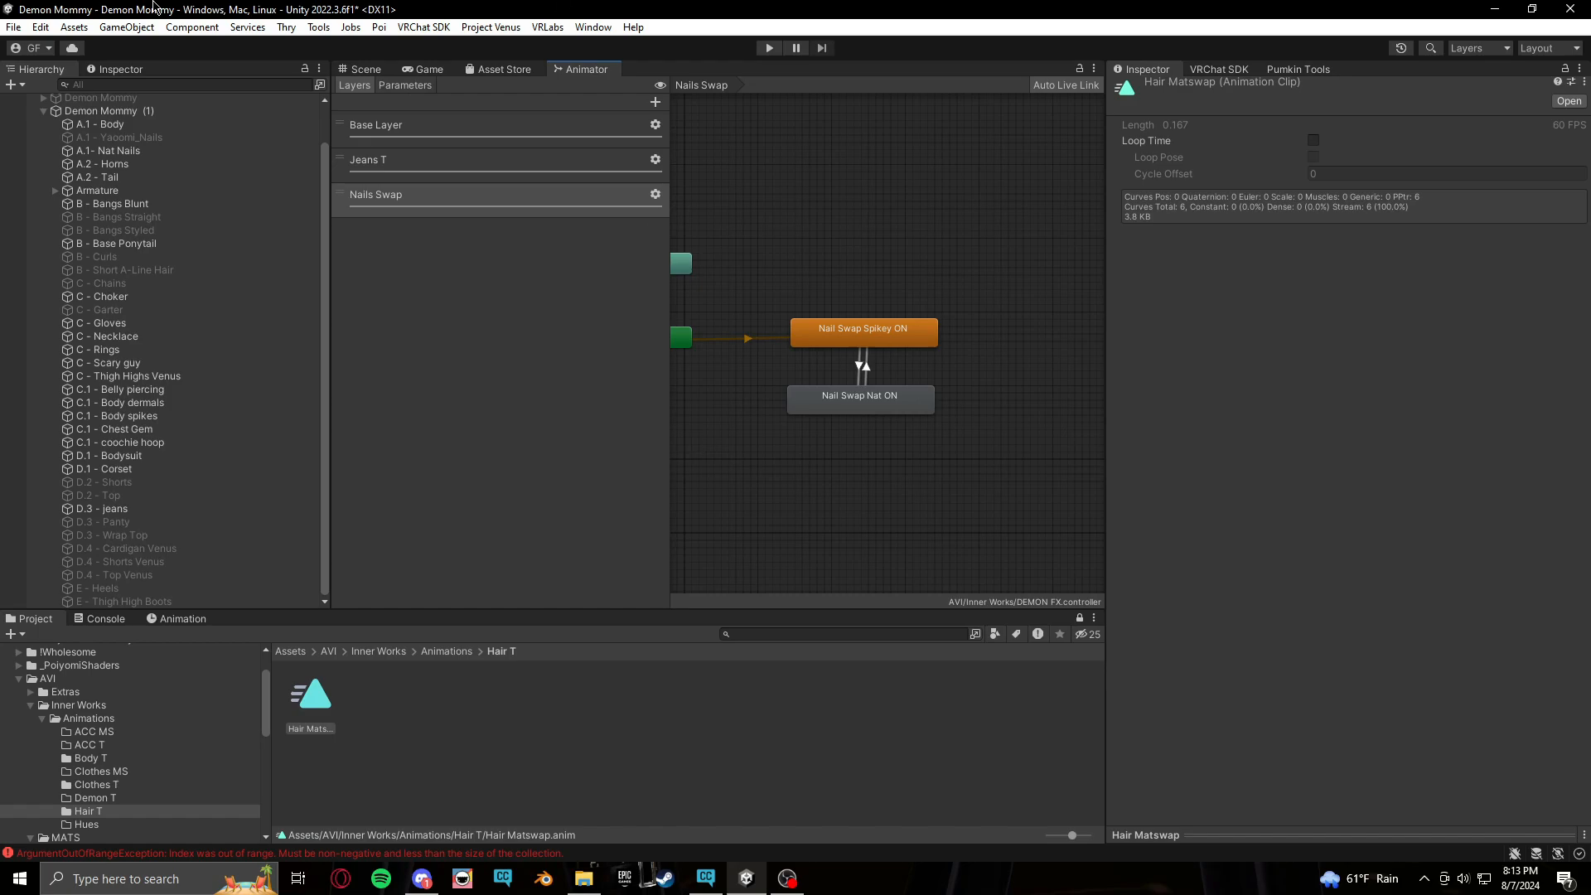
{"action": "left_click", "coordinate": [421, 86]}
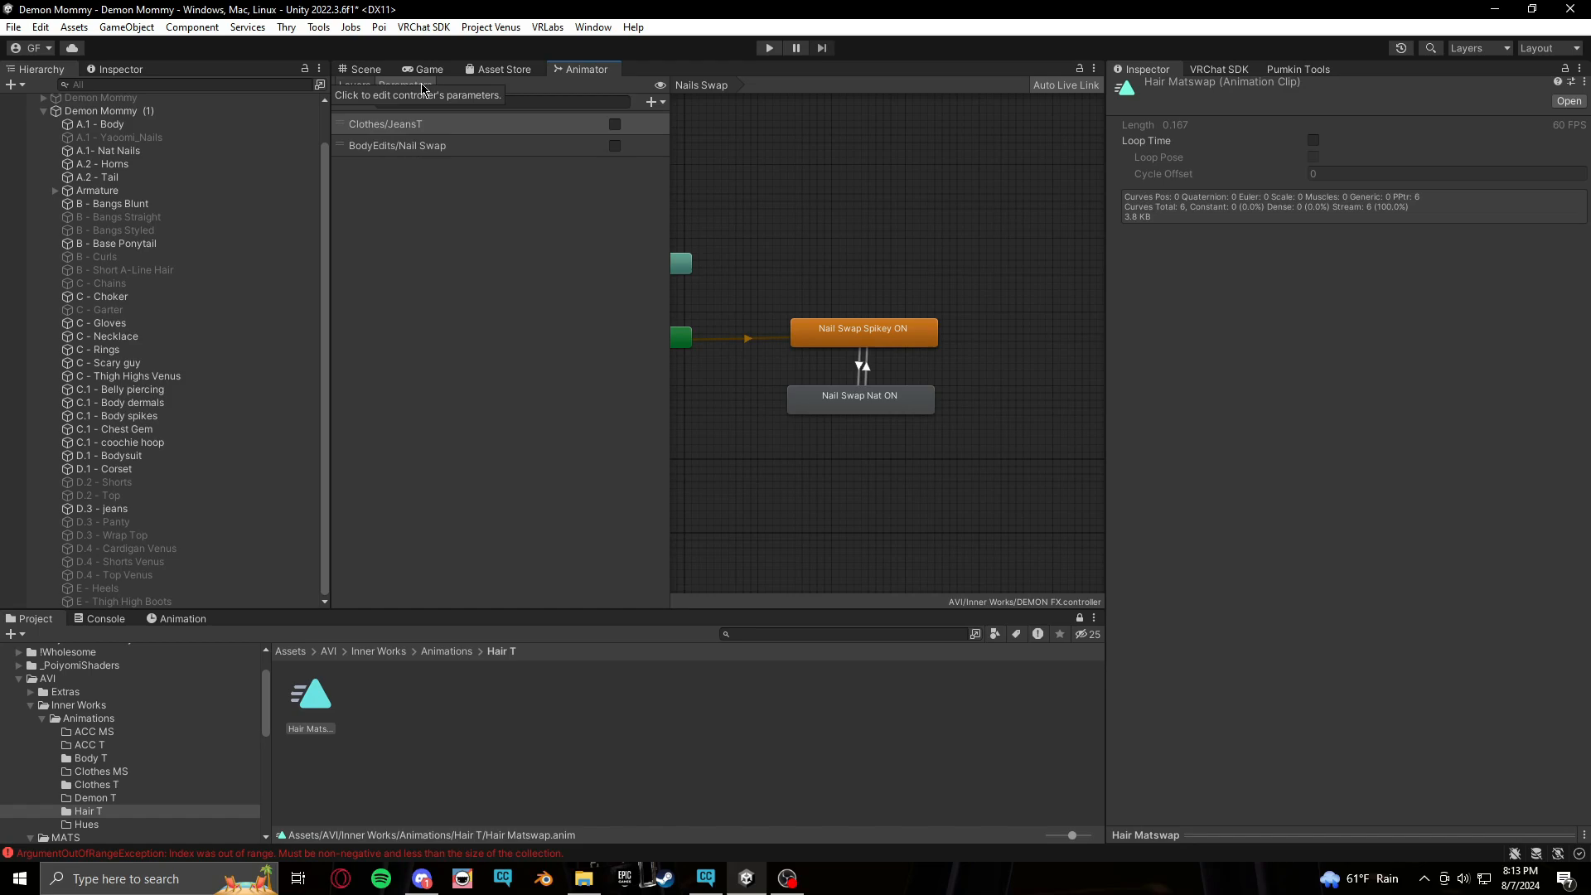
{"action": "left_click", "coordinate": [666, 101]}
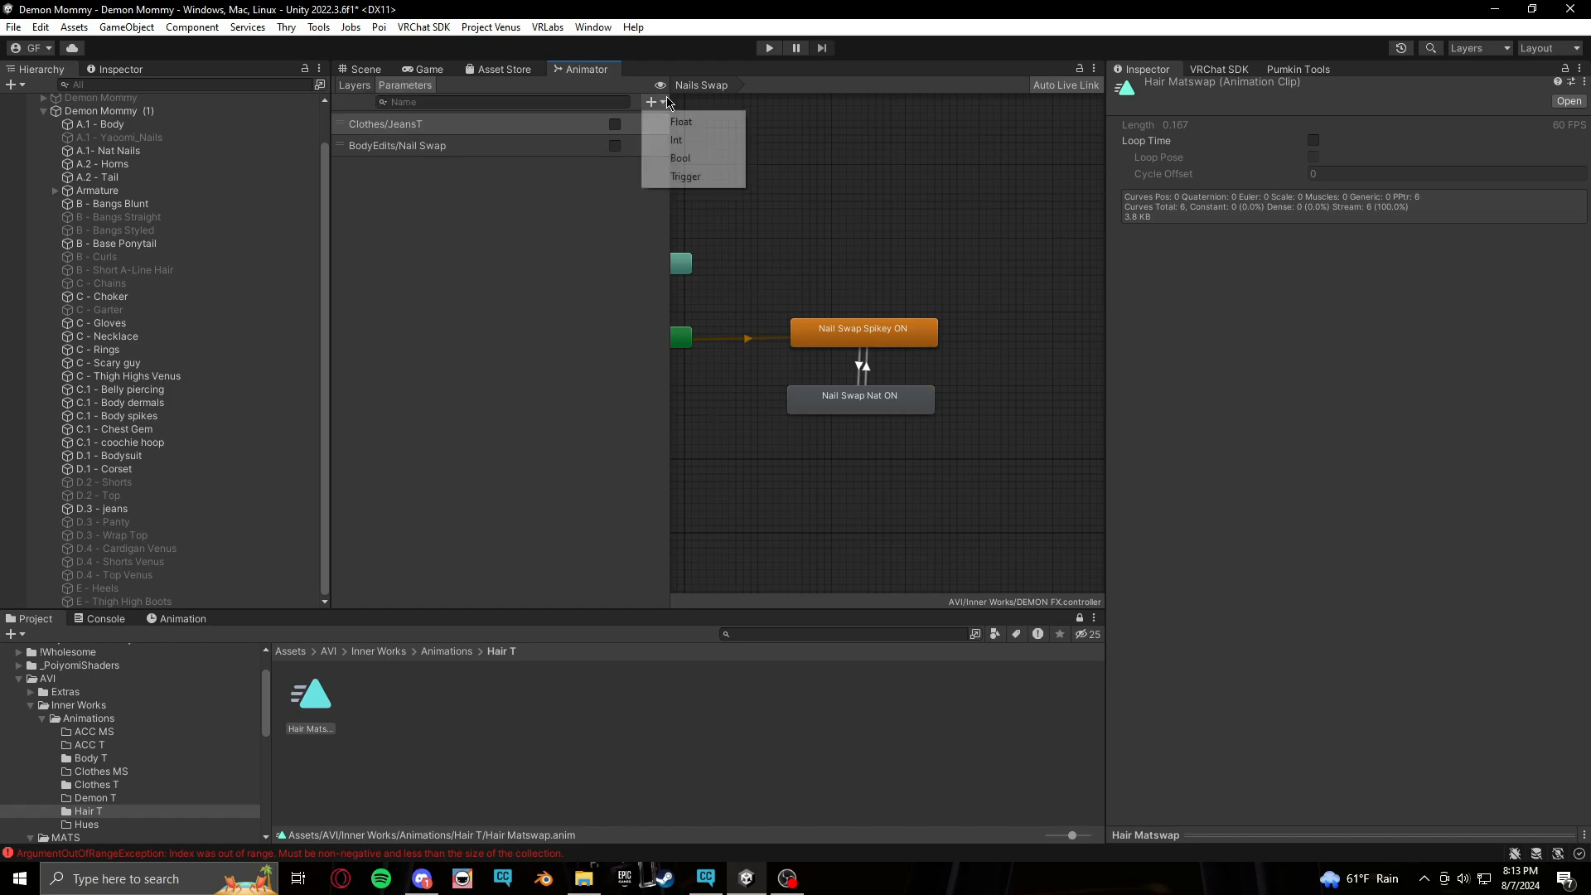
{"action": "left_click", "coordinate": [697, 123]}
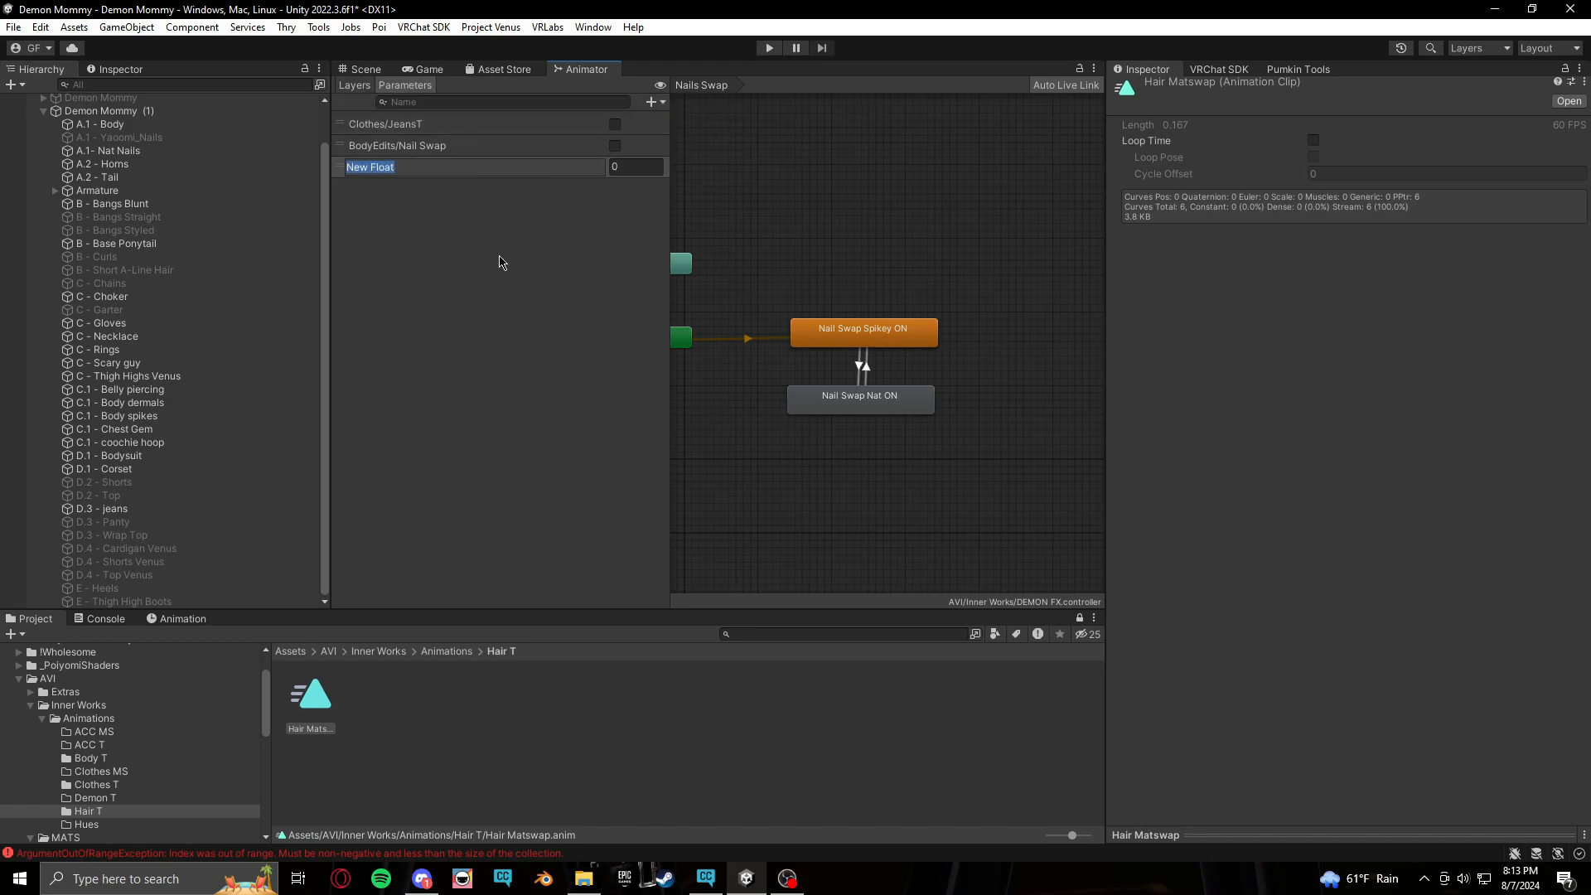
{"action": "type", "text": "Hair/MHairMS"}
{"action": "key", "text": "Return"}
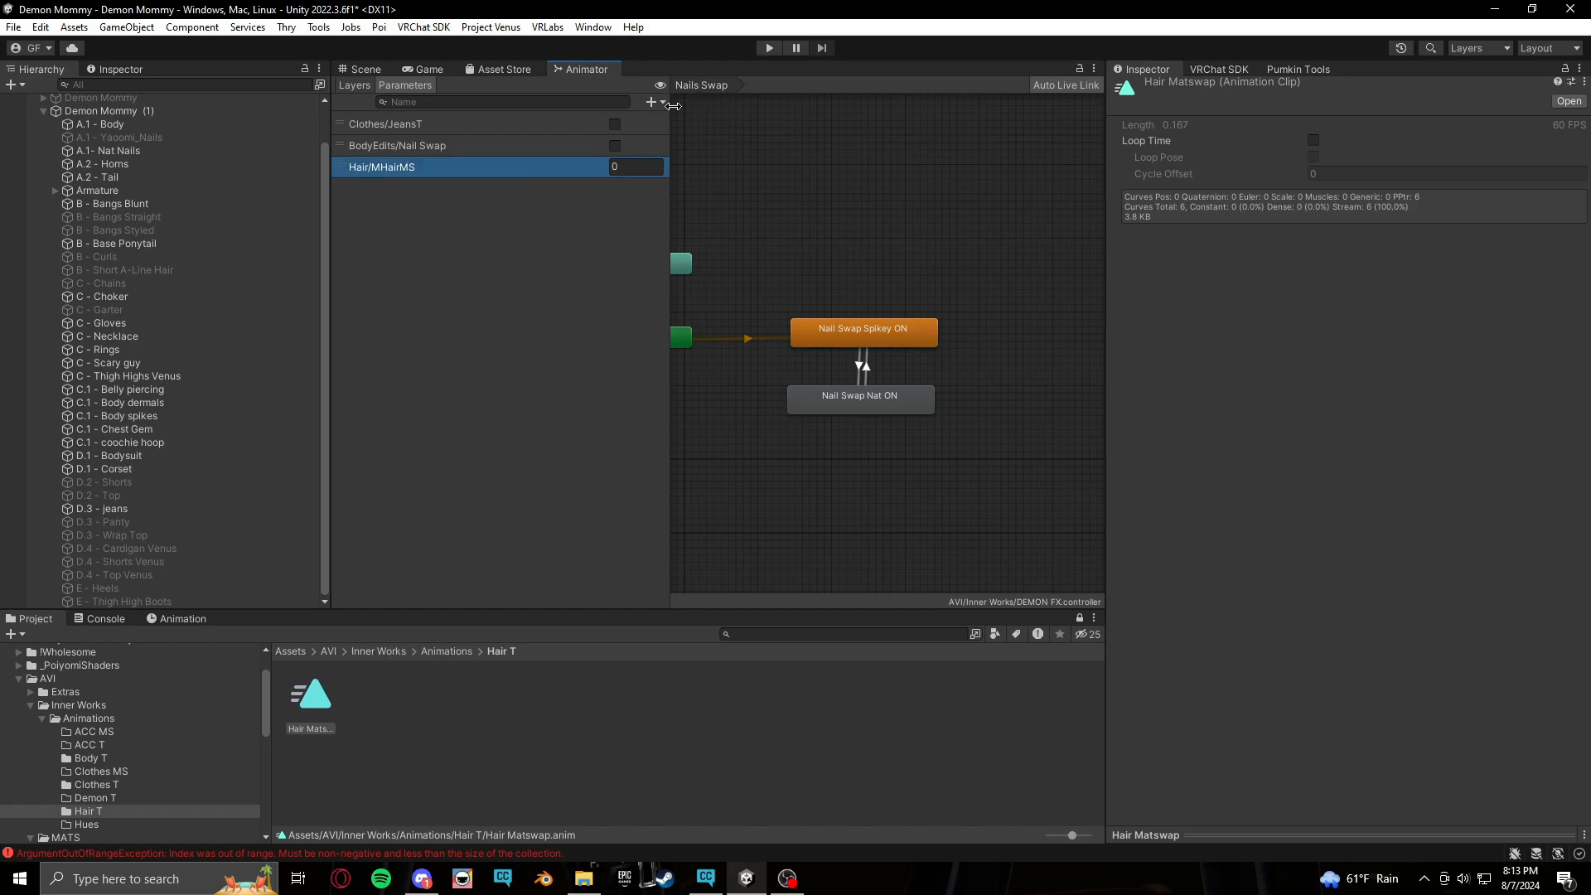
Add a new animator layer named Main Matswap and set its weight to full
{"action": "left_click", "coordinate": [355, 86]}
{"action": "left_click", "coordinate": [661, 103]}
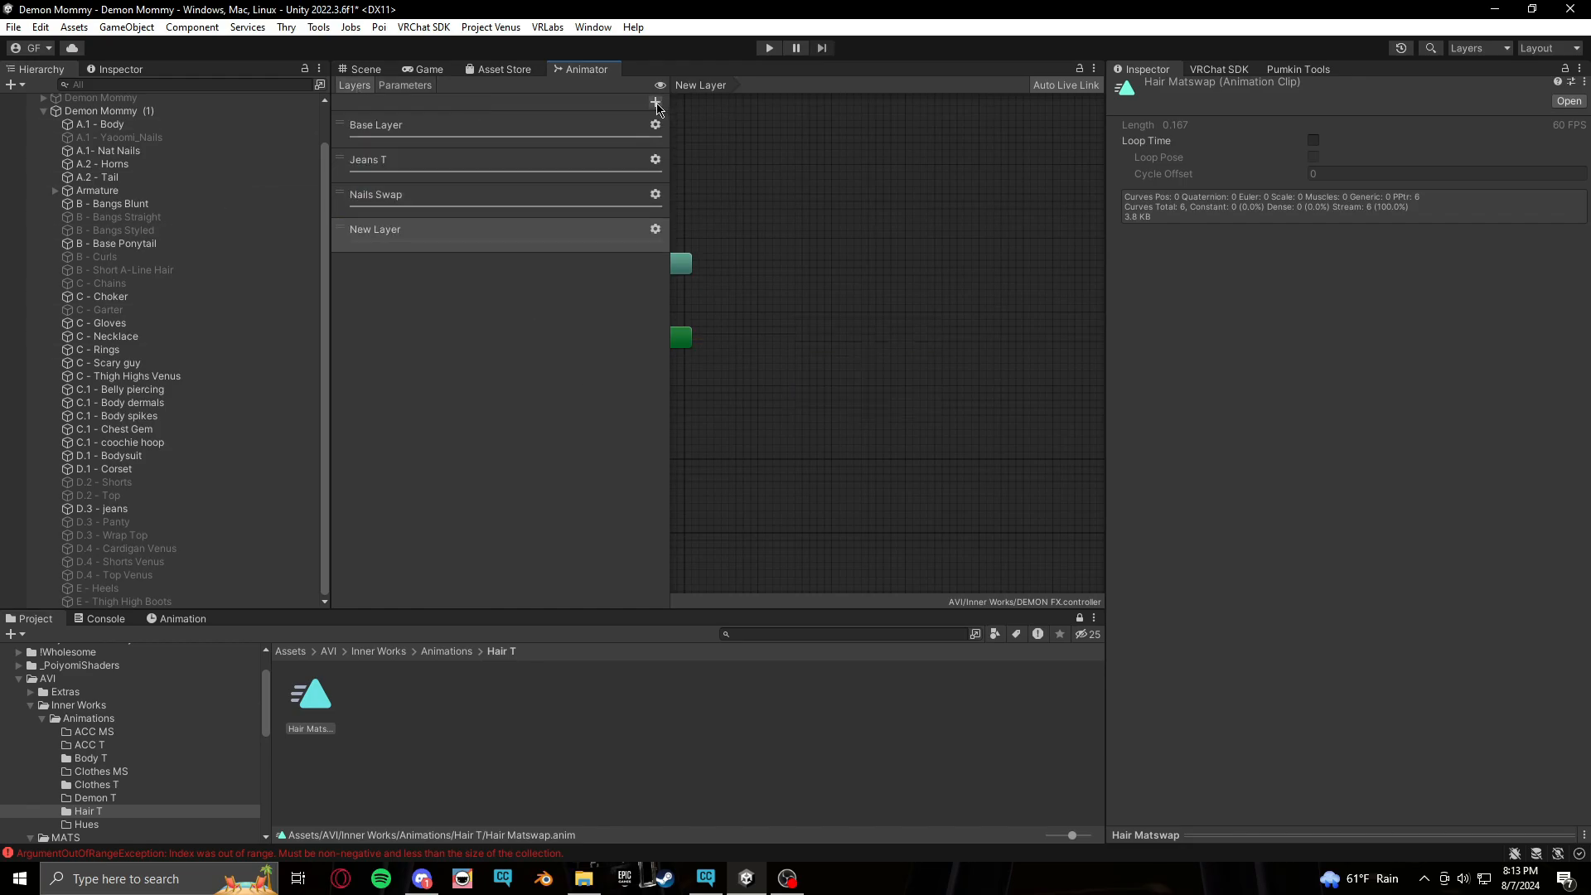
{"action": "type", "text": "H"}
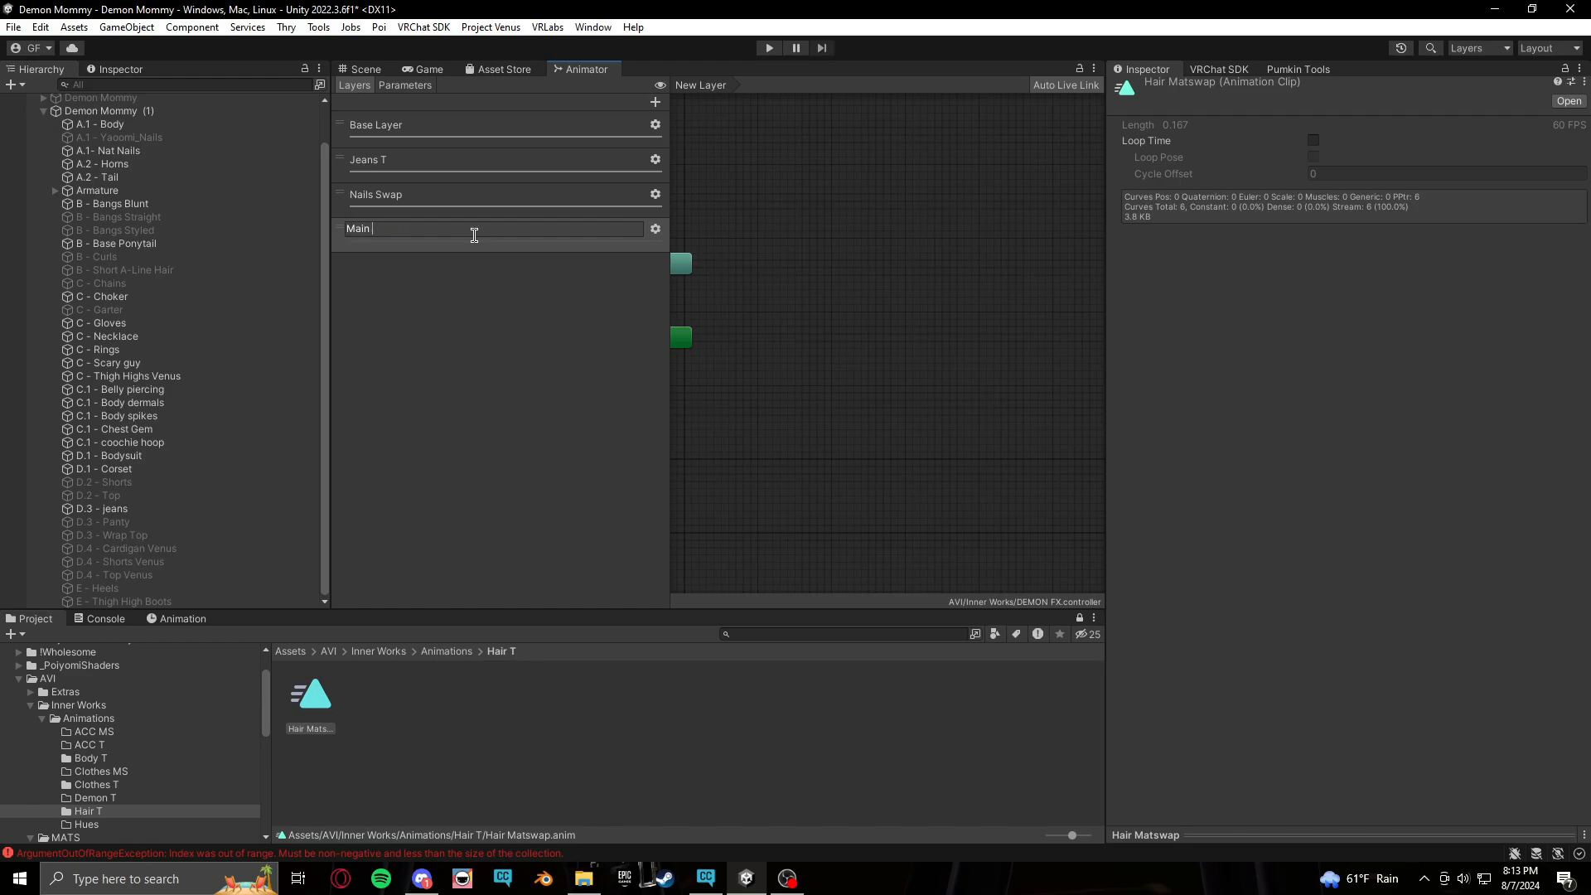
{"action": "type", "text": "ain Matswap"}
{"action": "key", "text": "Return"}
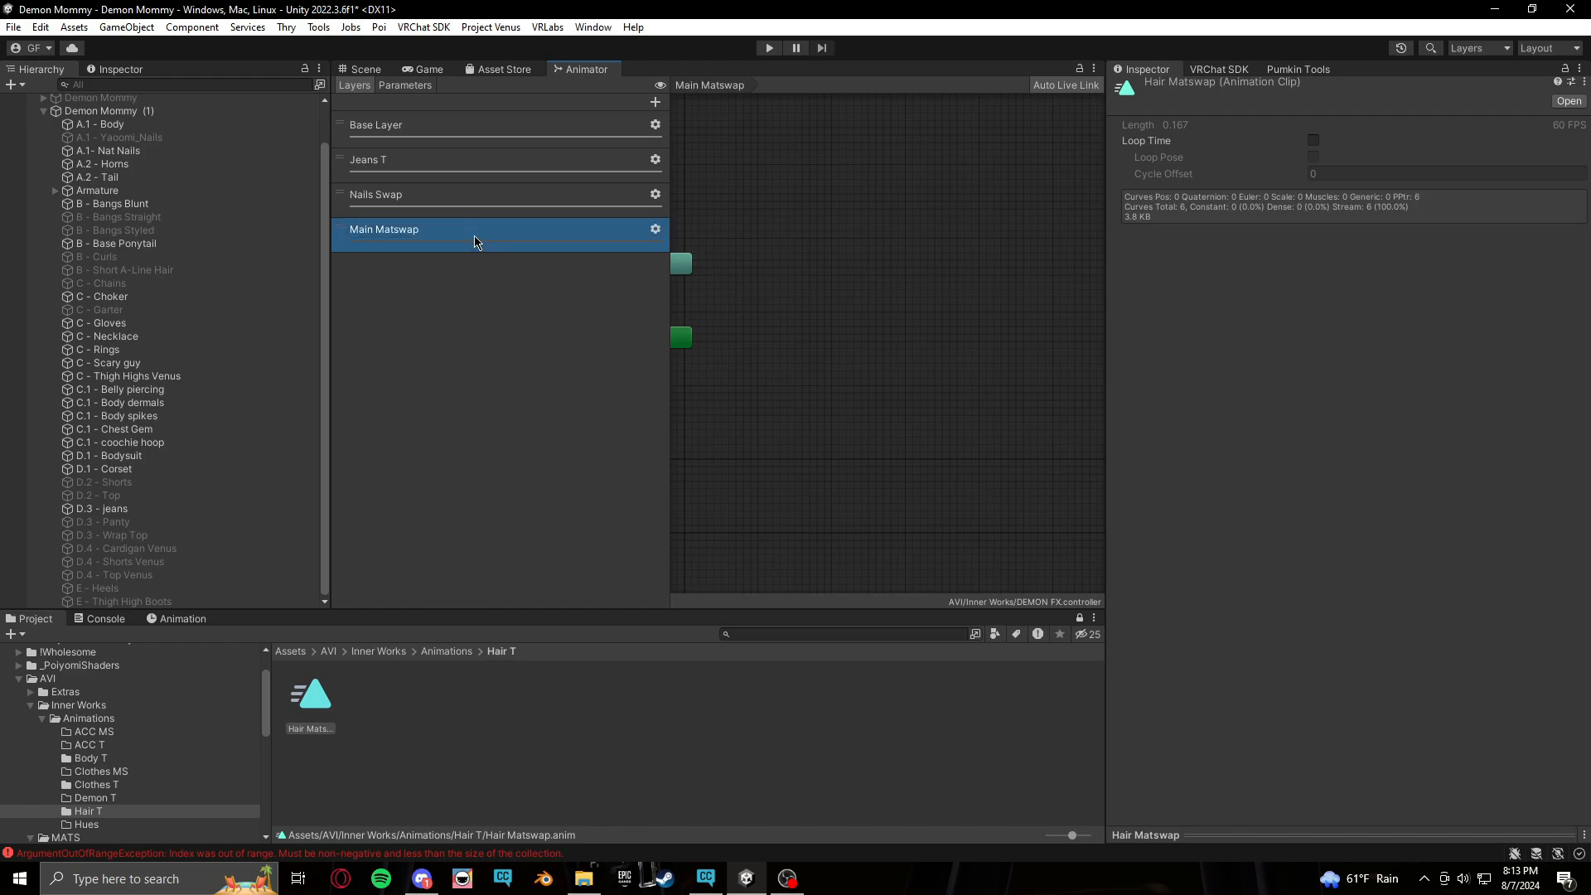
{"action": "left_click", "coordinate": [658, 230]}
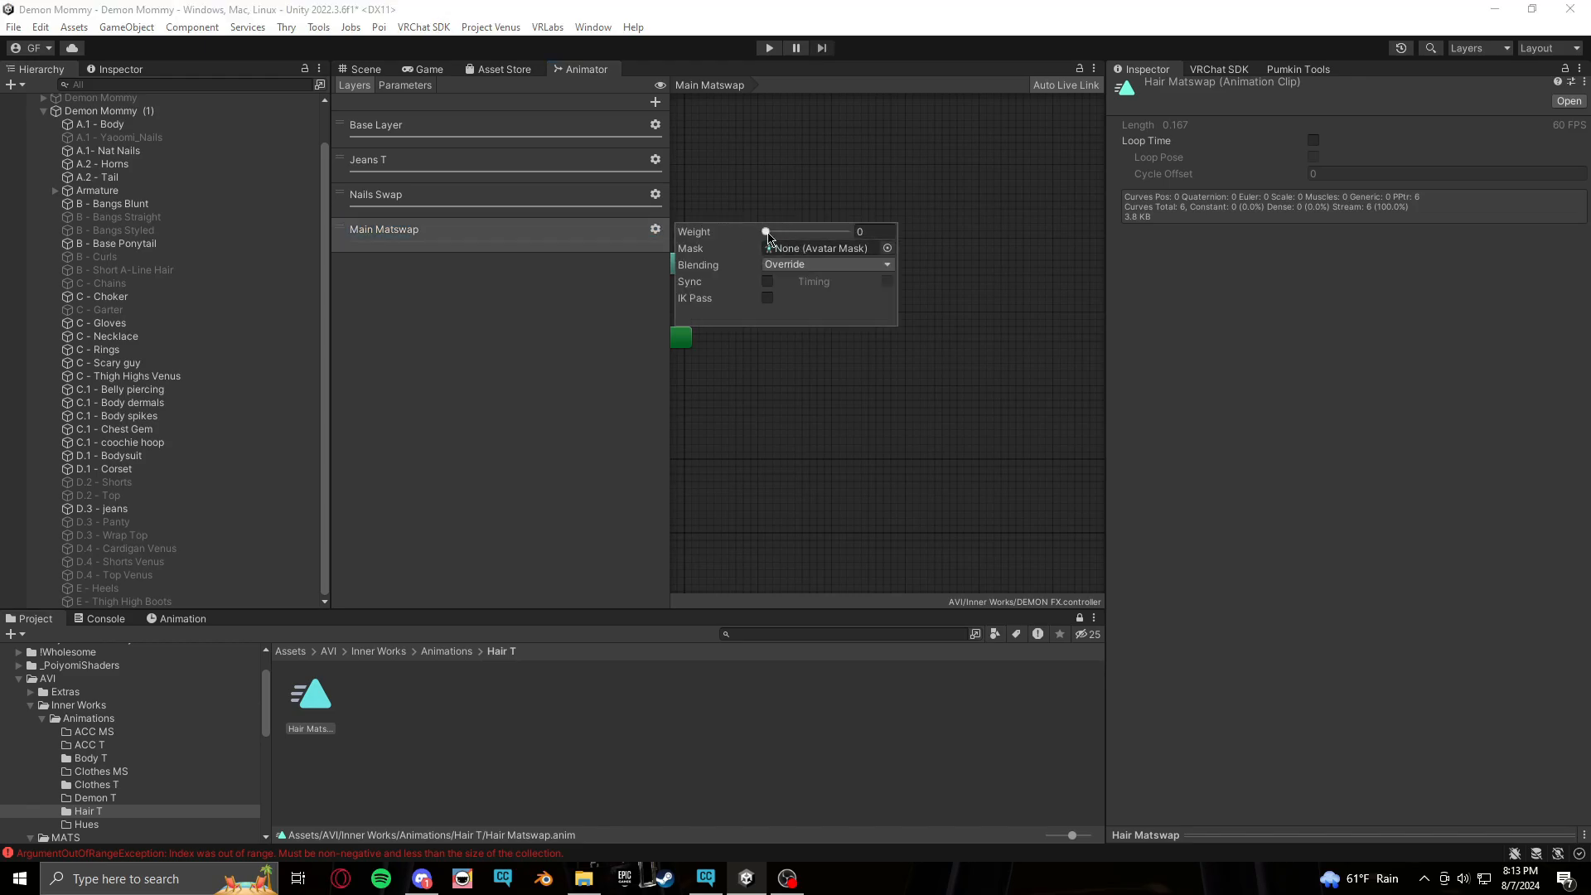
{"action": "left_click_drag", "start_coordinate": [766, 232], "coordinate": [850, 234]}
{"action": "left_click", "coordinate": [984, 323]}
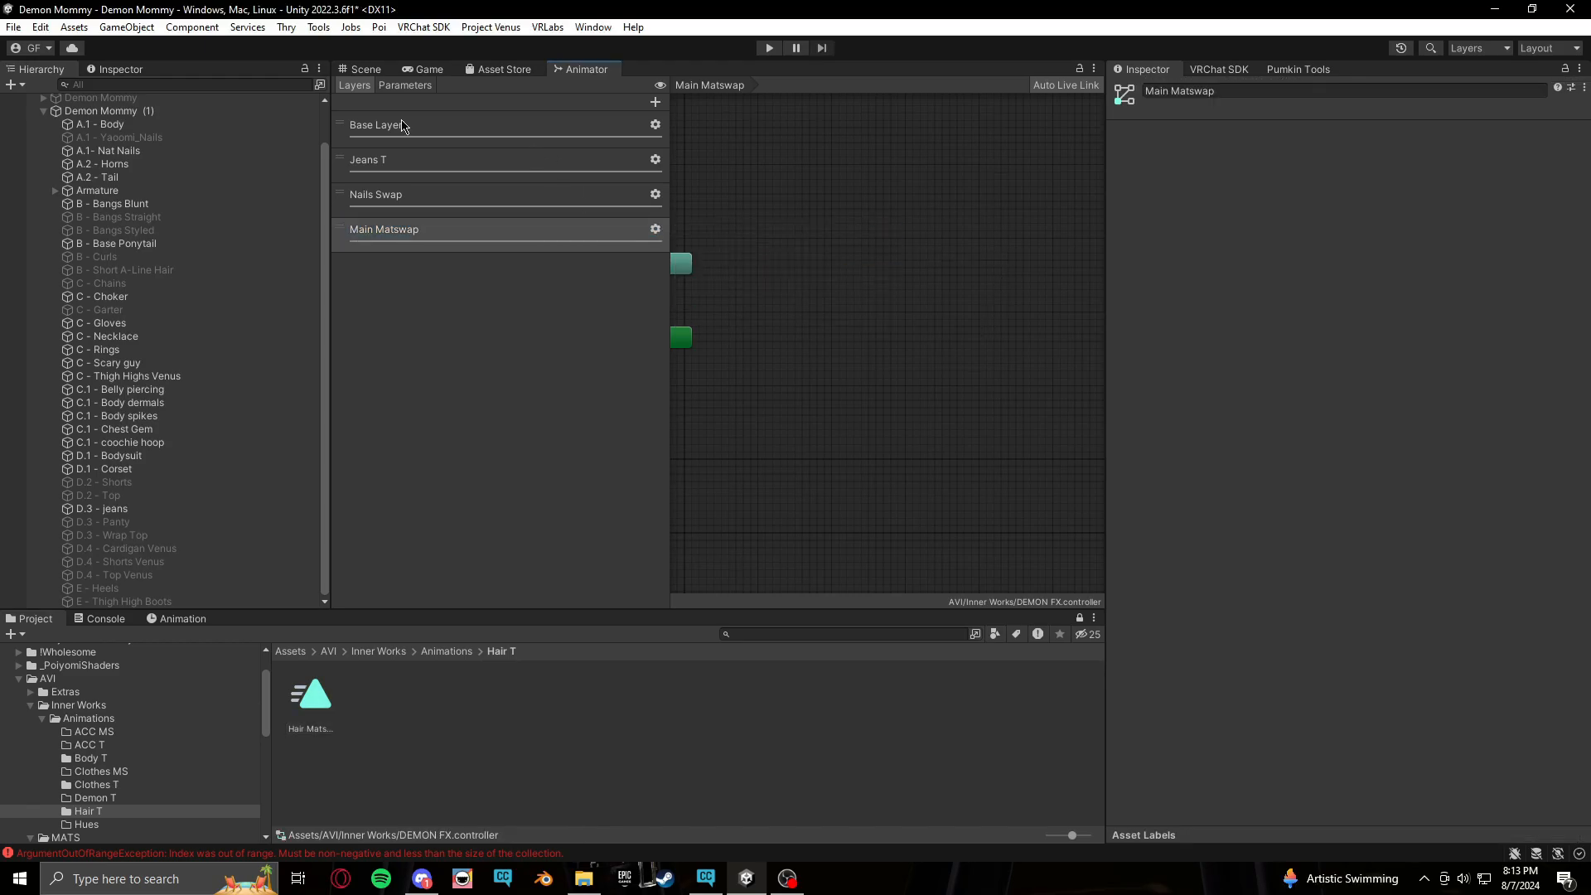
Copy the Hair/MHairMS name and add it as a Float parameter in the DEMON PARAMS expression parameters
{"action": "left_click", "coordinate": [387, 86]}
{"action": "double_click", "coordinate": [430, 169]}
{"action": "key", "text": "ctrl+c"}
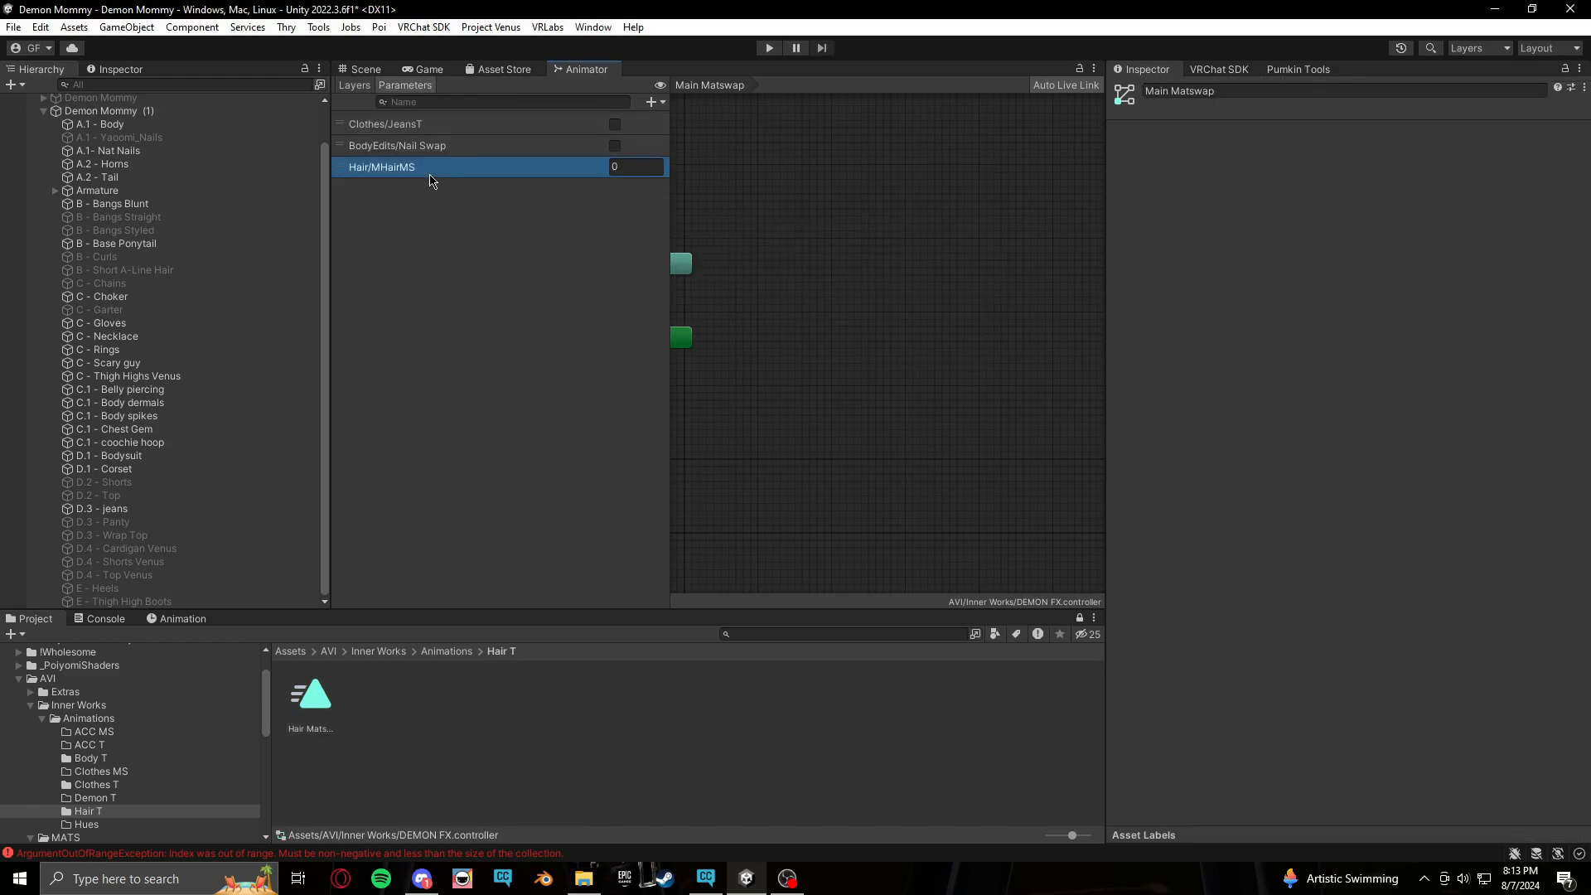
{"action": "left_click", "coordinate": [439, 316]}
{"action": "left_click", "coordinate": [82, 706]}
{"action": "left_click", "coordinate": [624, 715]}
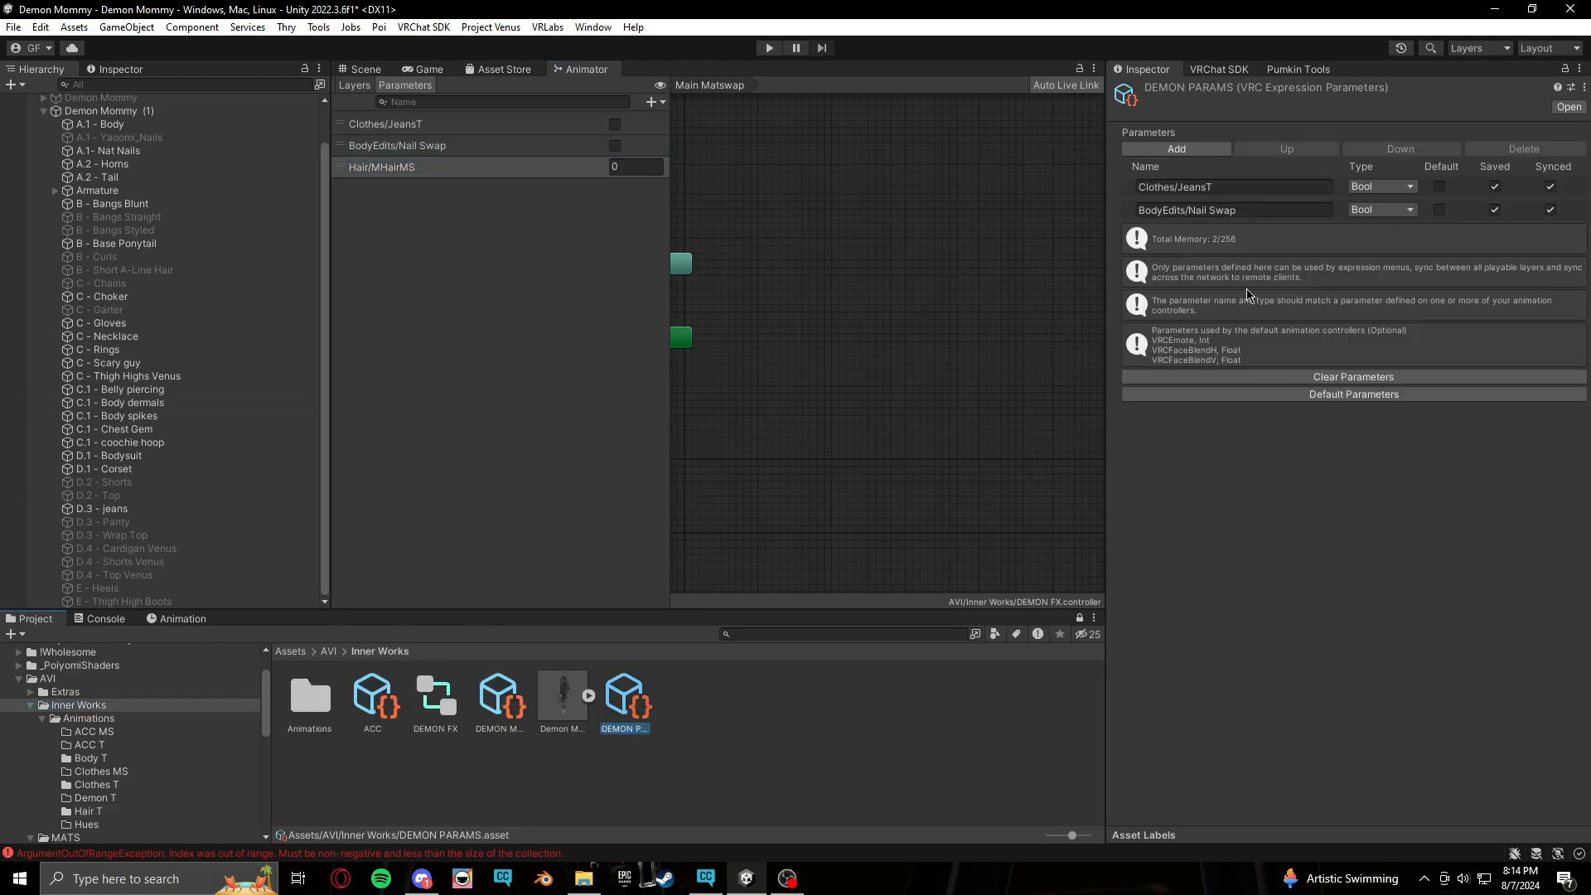
{"action": "left_click", "coordinate": [1185, 151]}
{"action": "left_click", "coordinate": [1277, 233]}
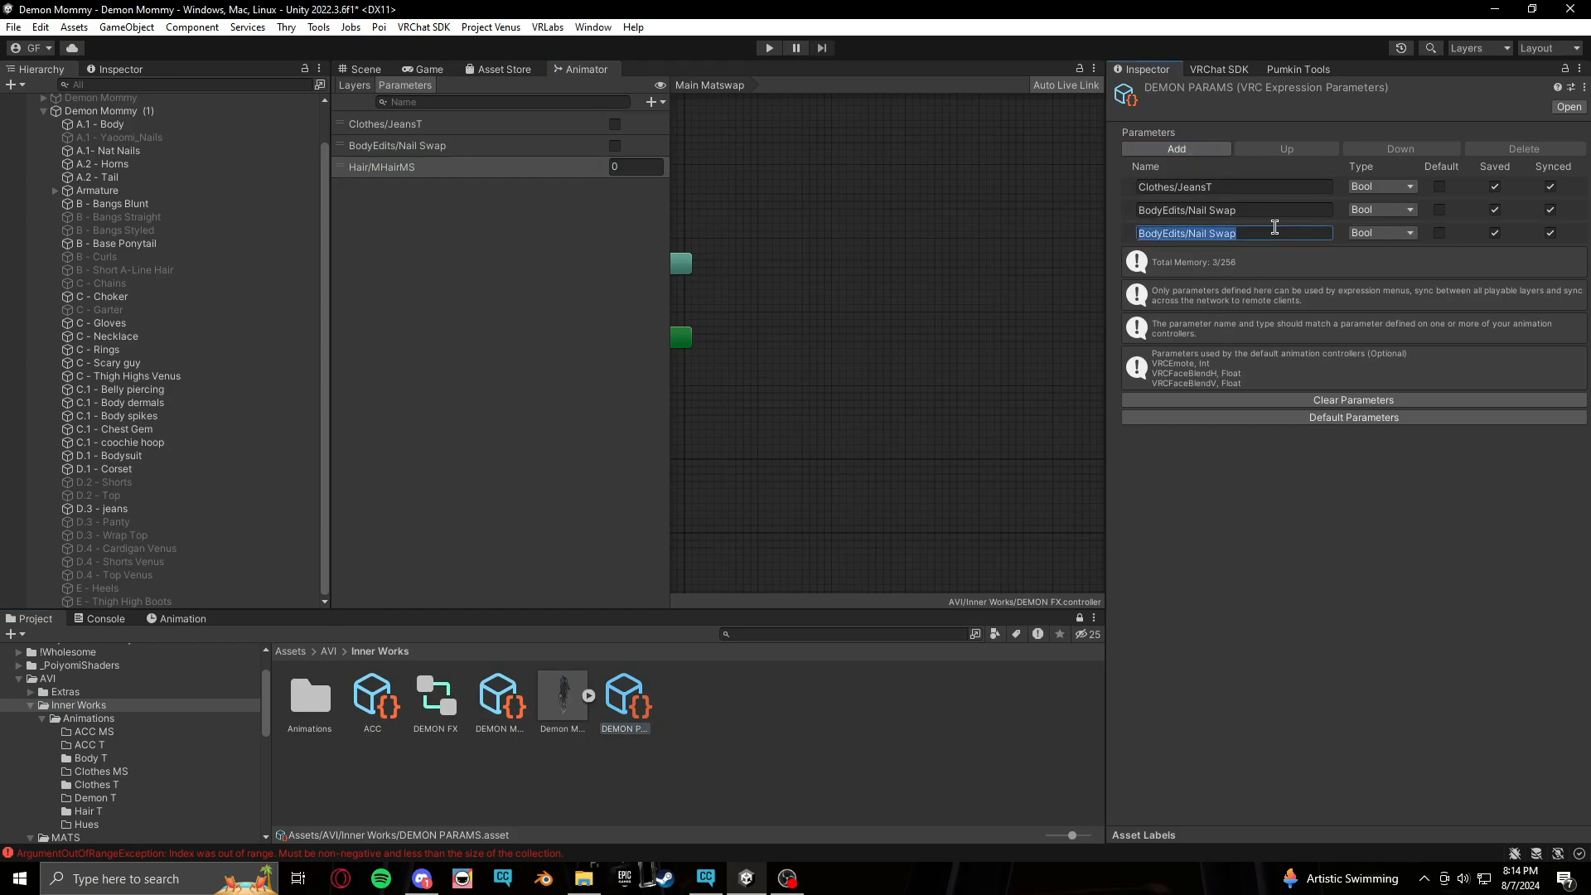
{"action": "key", "text": "ctrl+v"}
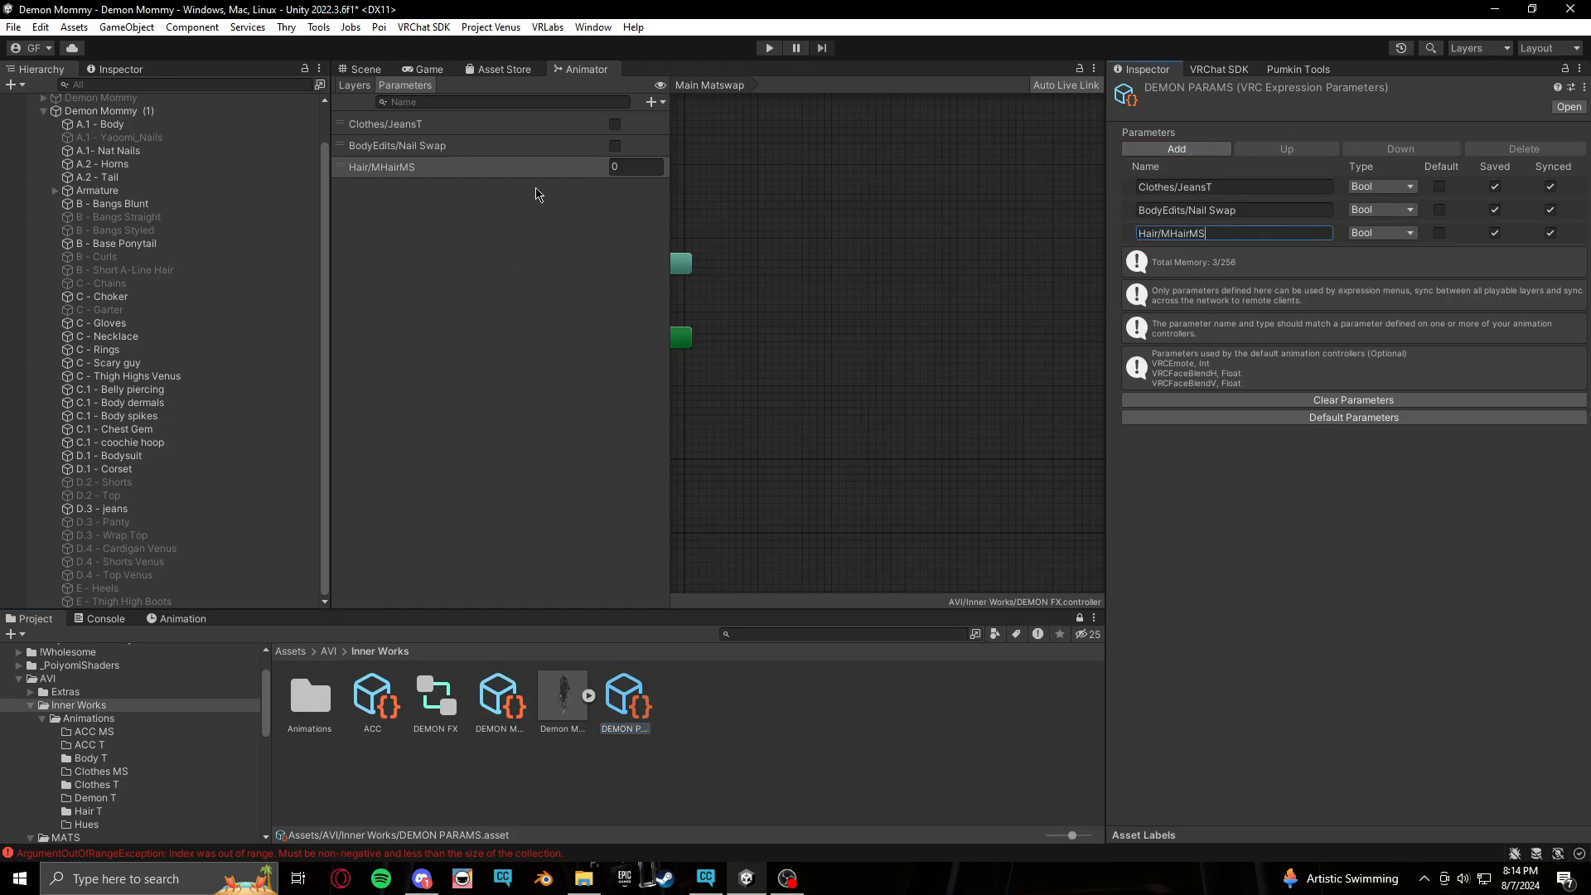
{"action": "left_click", "coordinate": [1372, 235]}
{"action": "left_click", "coordinate": [1367, 267]}
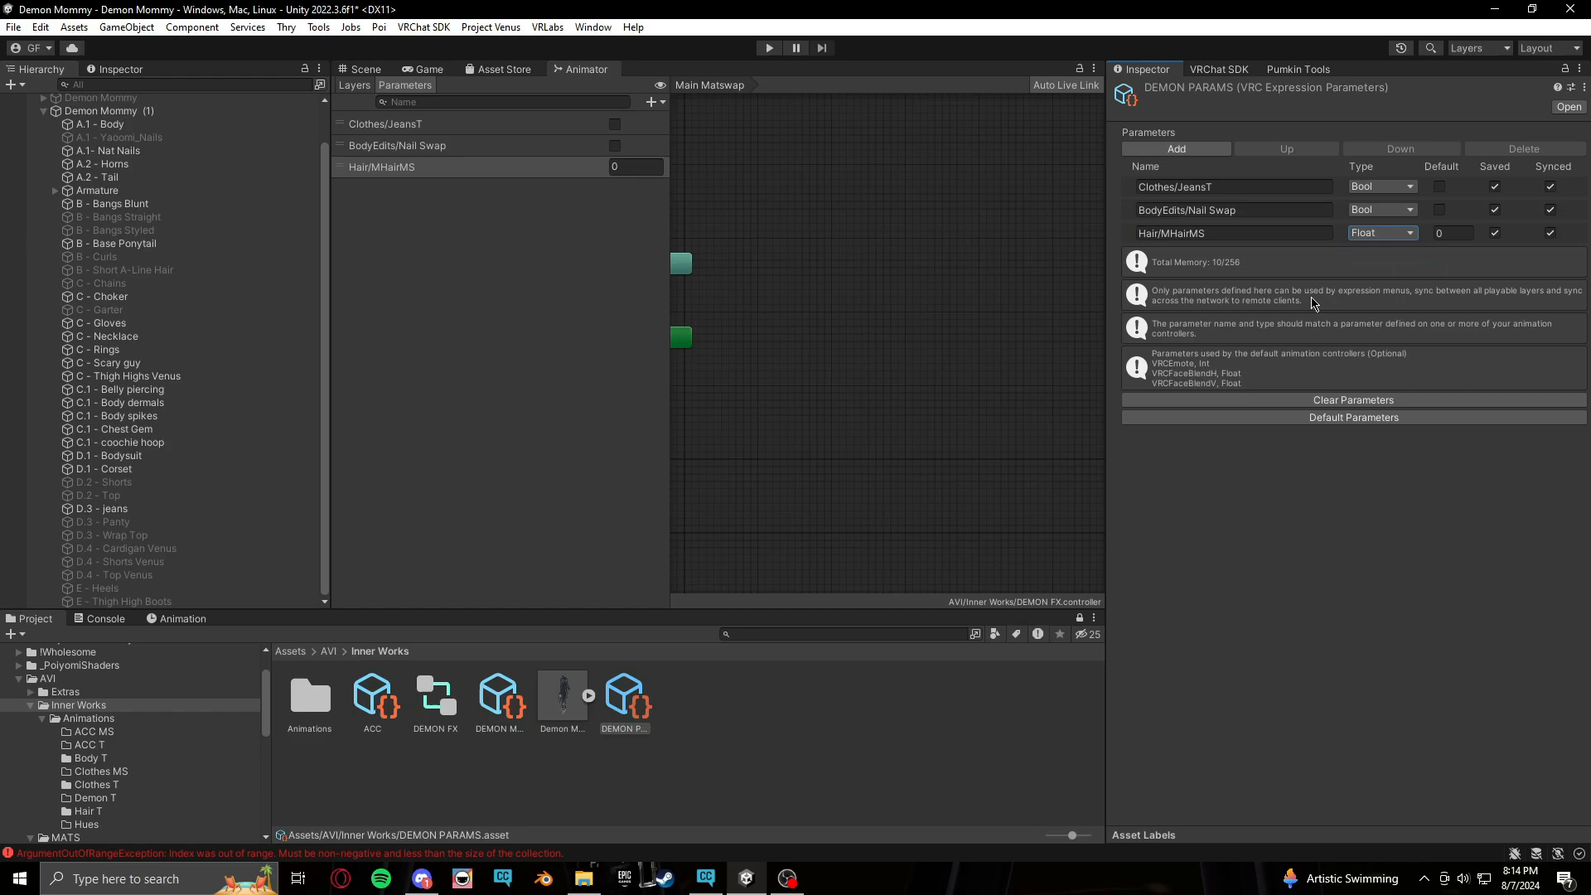
Rename the Main Matswap layer to Main Hair Matswap and open the Hair T animations folder
{"action": "left_click", "coordinate": [367, 71]}
{"action": "left_click", "coordinate": [581, 71]}
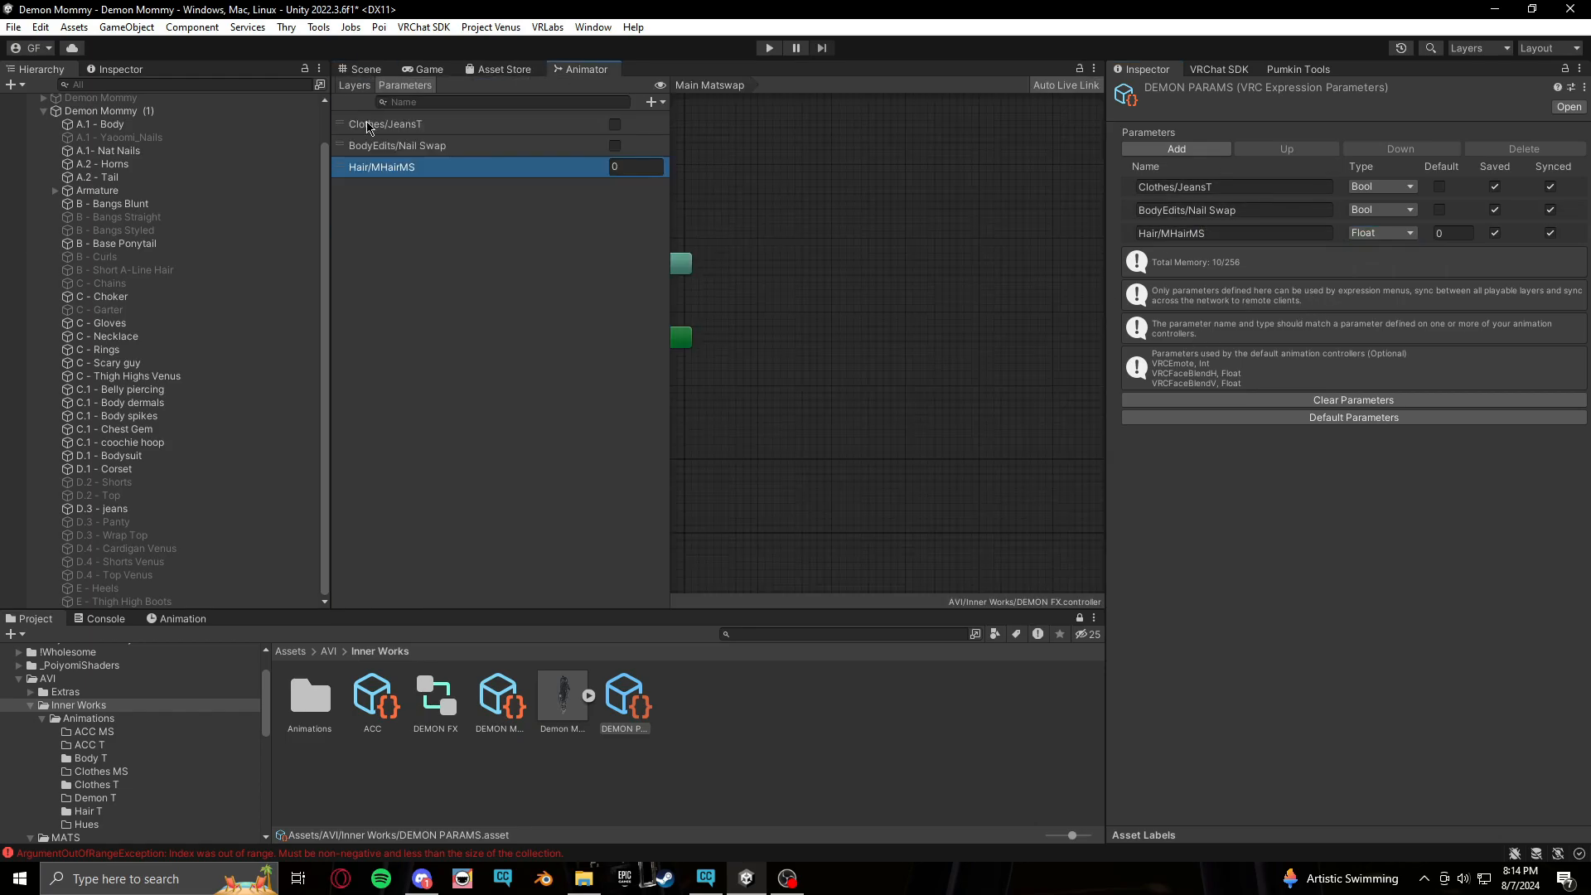
{"action": "left_click", "coordinate": [356, 85]}
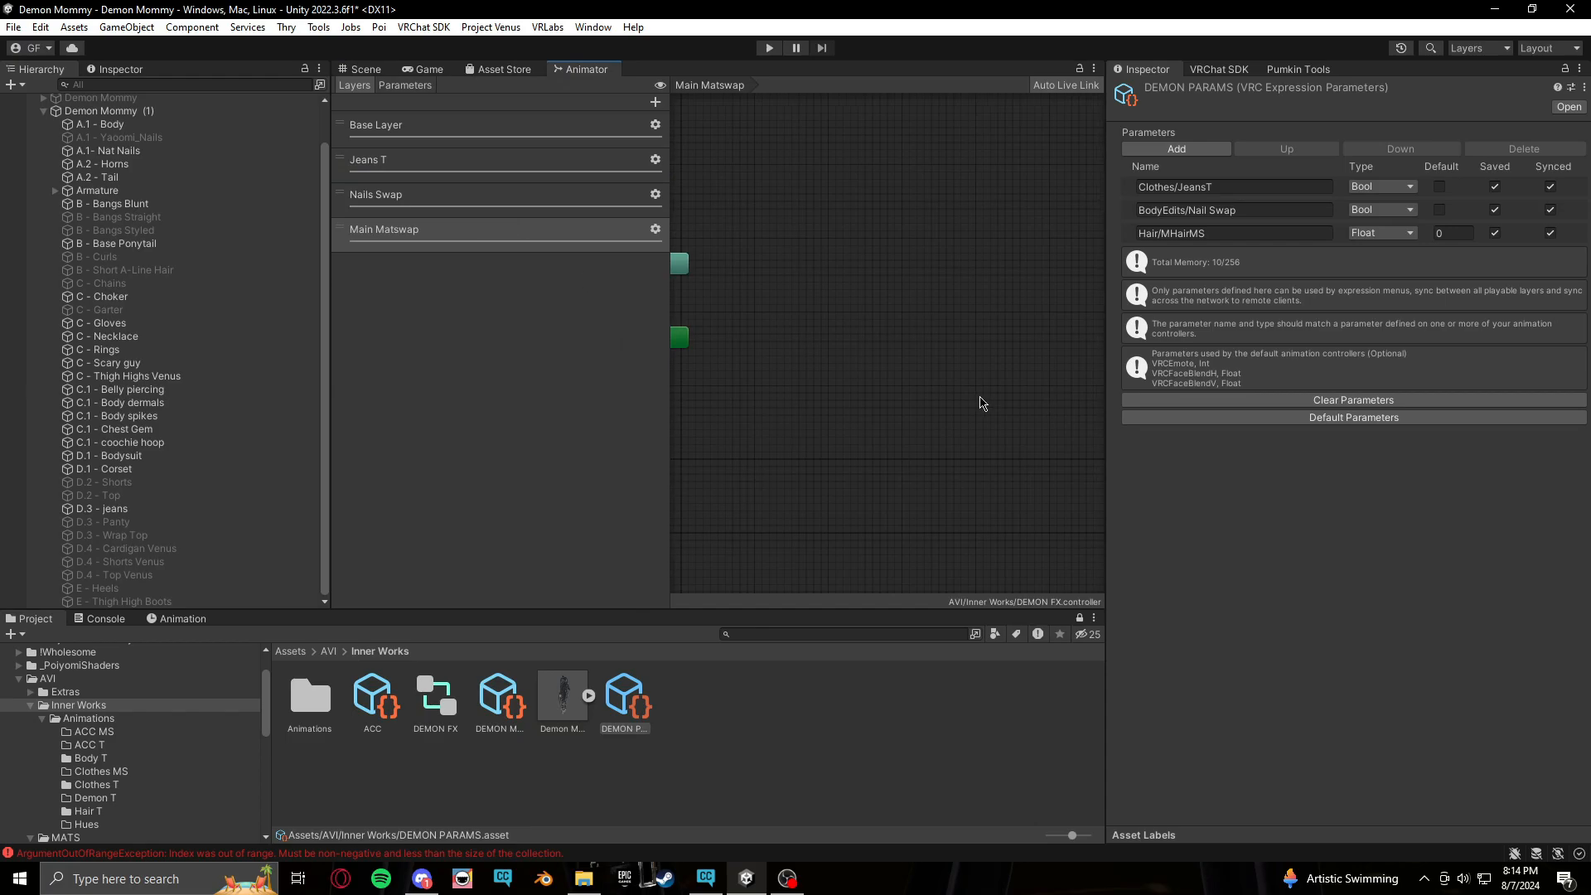
{"action": "left_click", "coordinate": [377, 229]}
{"action": "double_click", "coordinate": [377, 229]}
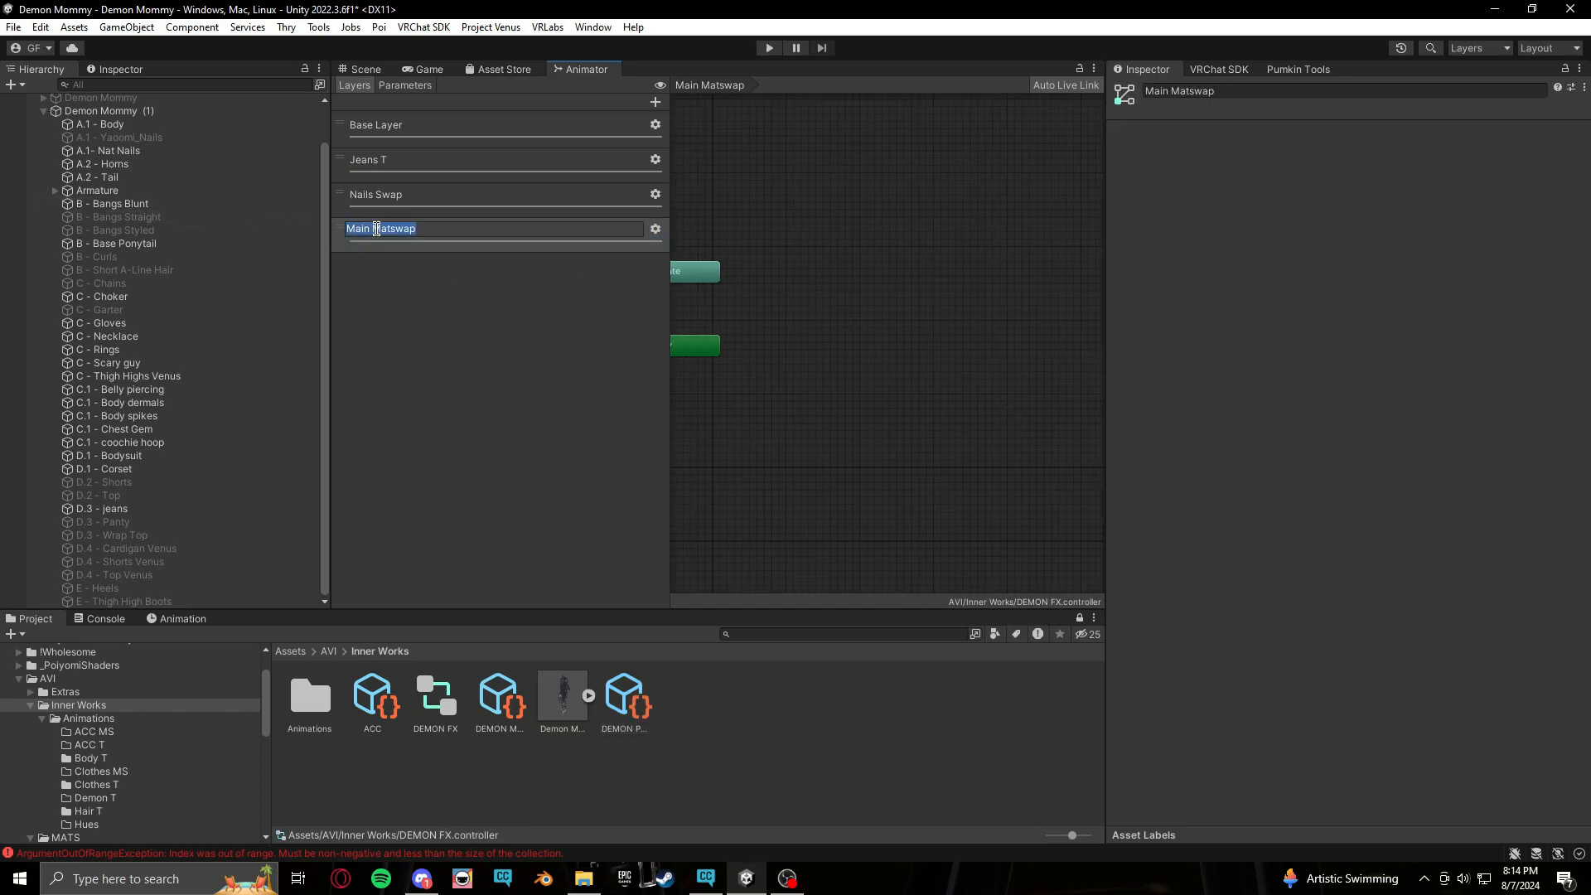
{"action": "left_click", "coordinate": [378, 229]}
{"action": "type", "text": "Hair"}
{"action": "key", "text": "Return"}
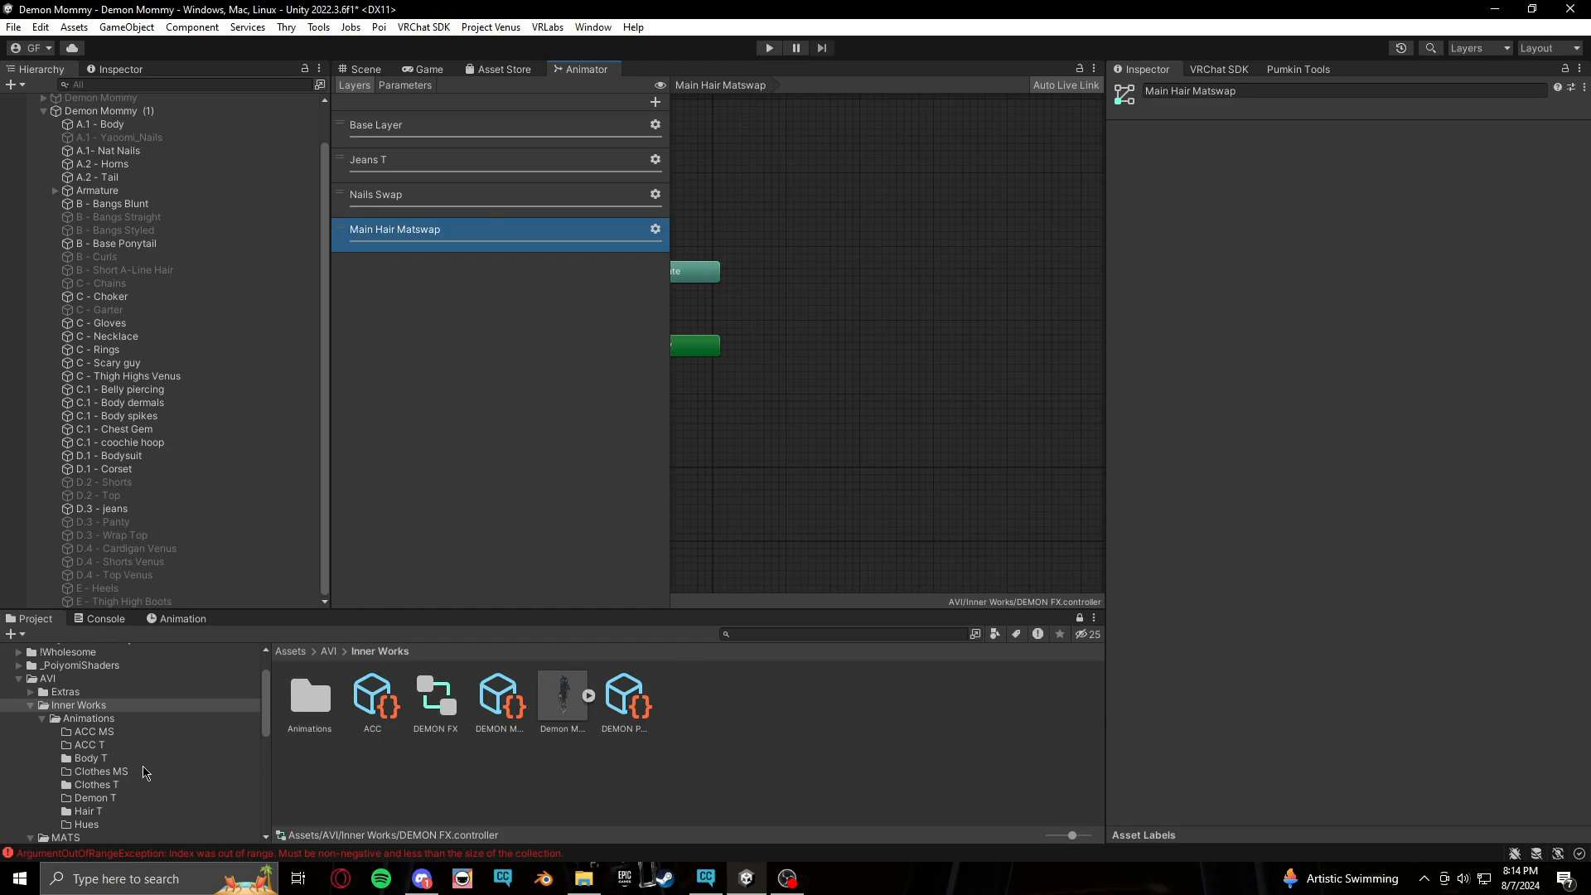
{"action": "left_click", "coordinate": [86, 812]}
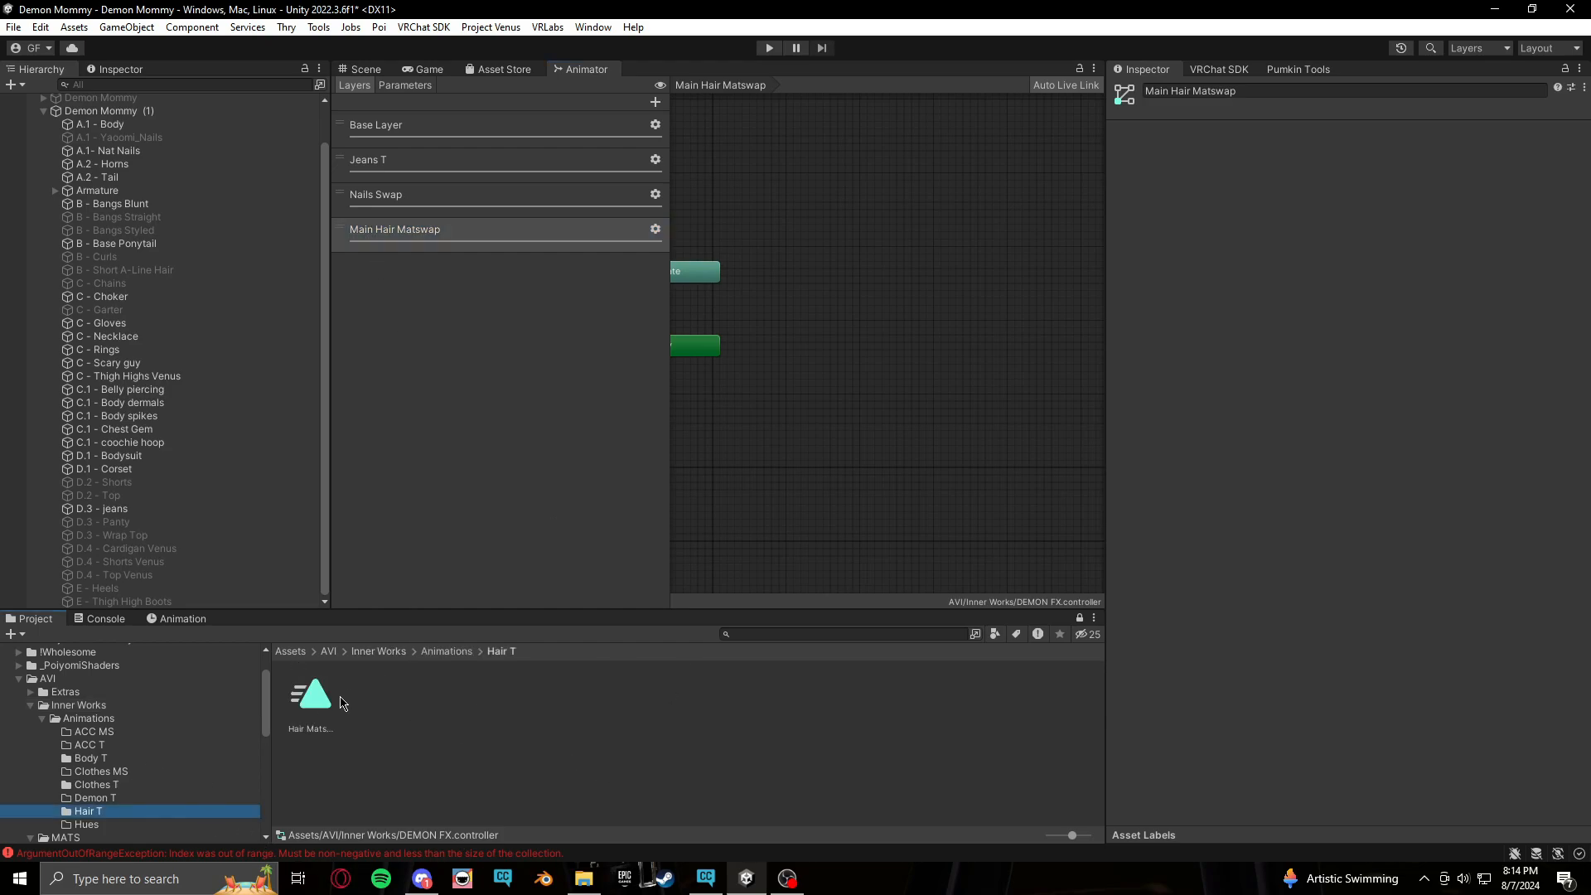
Add the Hair Matswap animation as a state in the Main Hair Matswap layer and turn off its Write Defaults
{"action": "left_click_drag", "start_coordinate": [319, 707], "coordinate": [829, 365]}
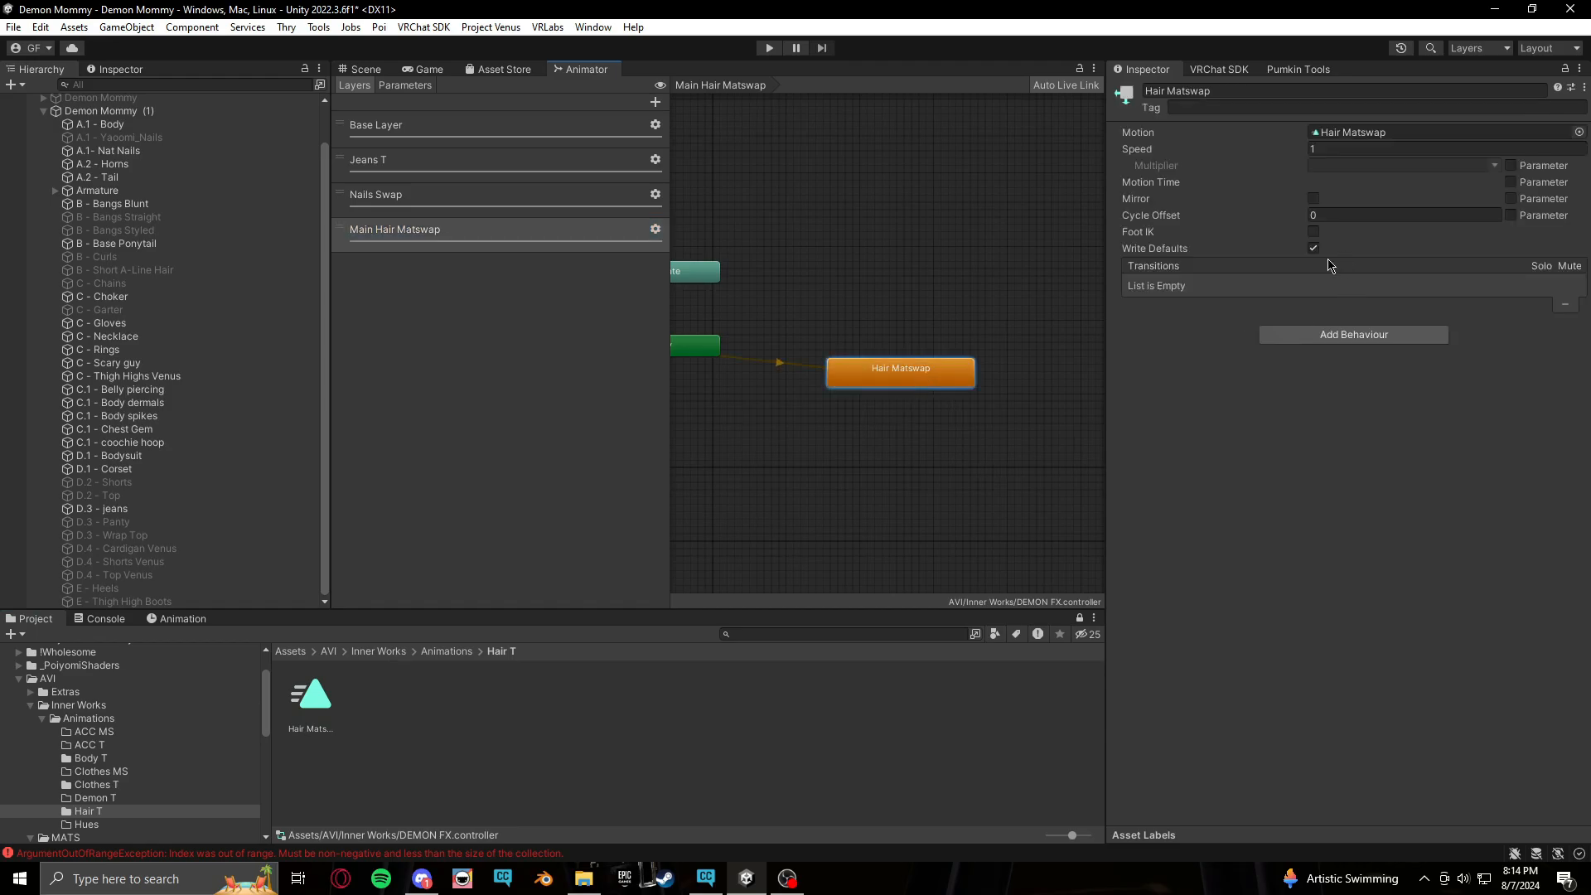
{"action": "left_click", "coordinate": [1321, 252]}
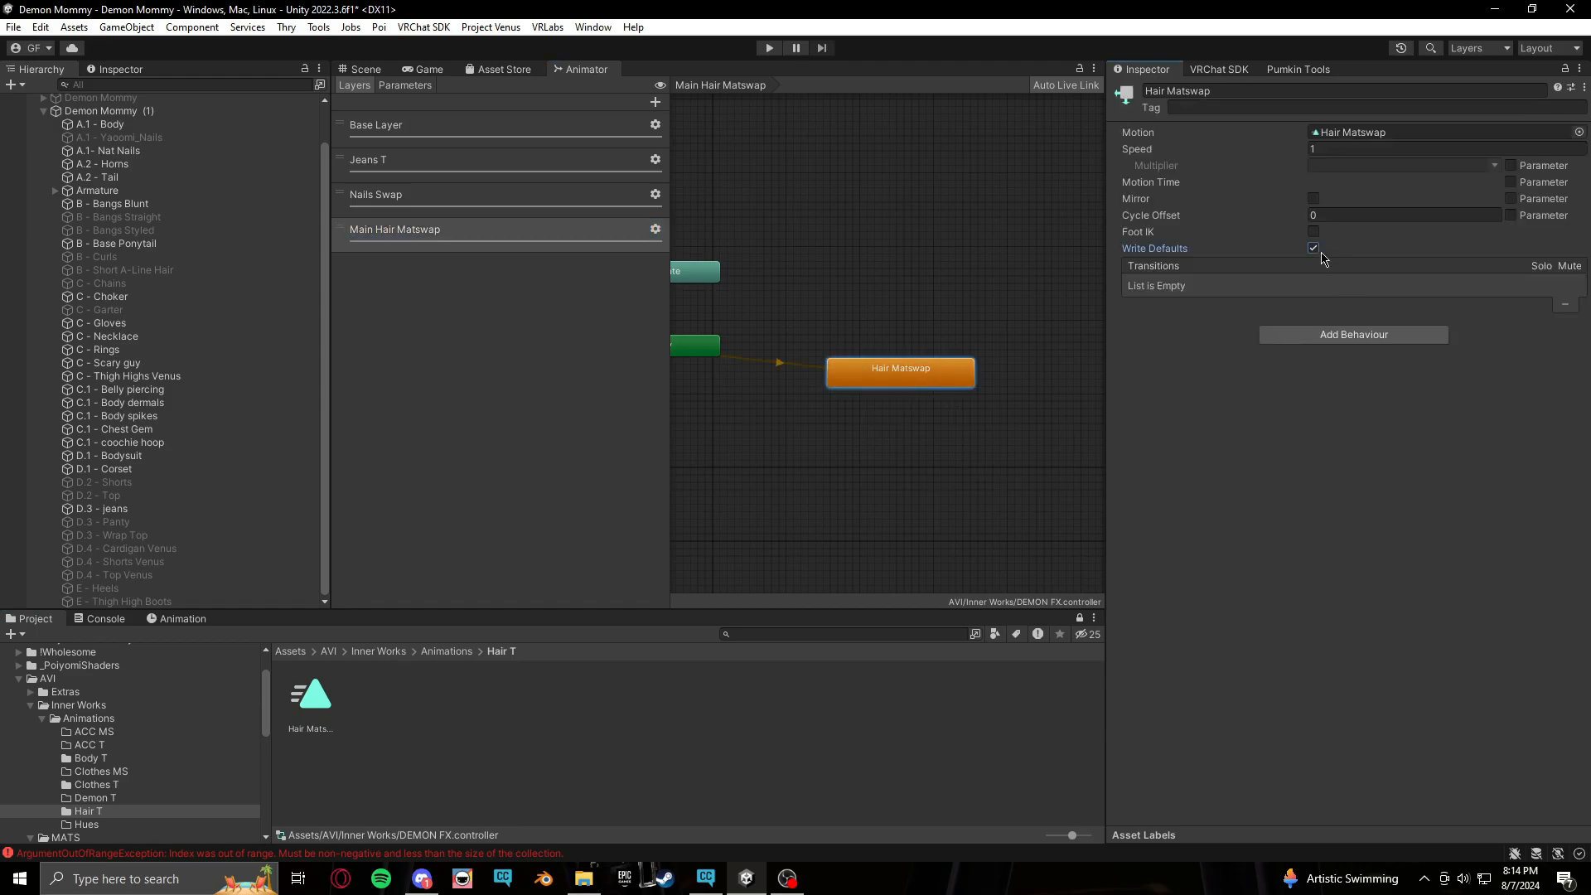
Drive the Hair Matswap state's Motion Time with the Hair/MHairMS parameter
{"action": "left_click", "coordinate": [1512, 182]}
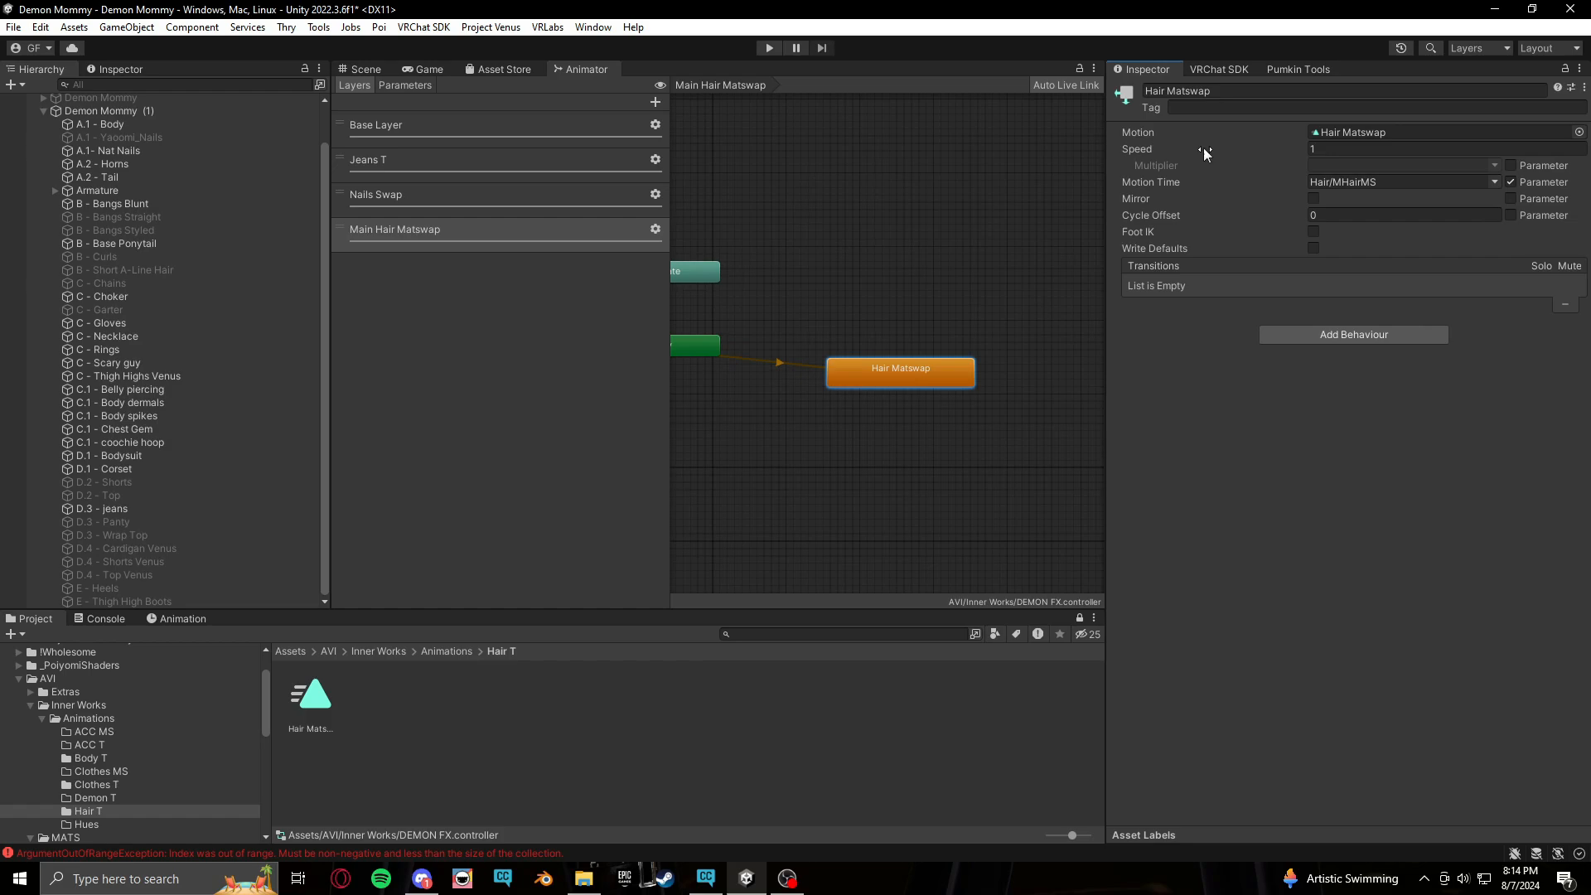
{"action": "left_click", "coordinate": [1495, 181]}
{"action": "mouse_move", "coordinate": [1510, 201]}
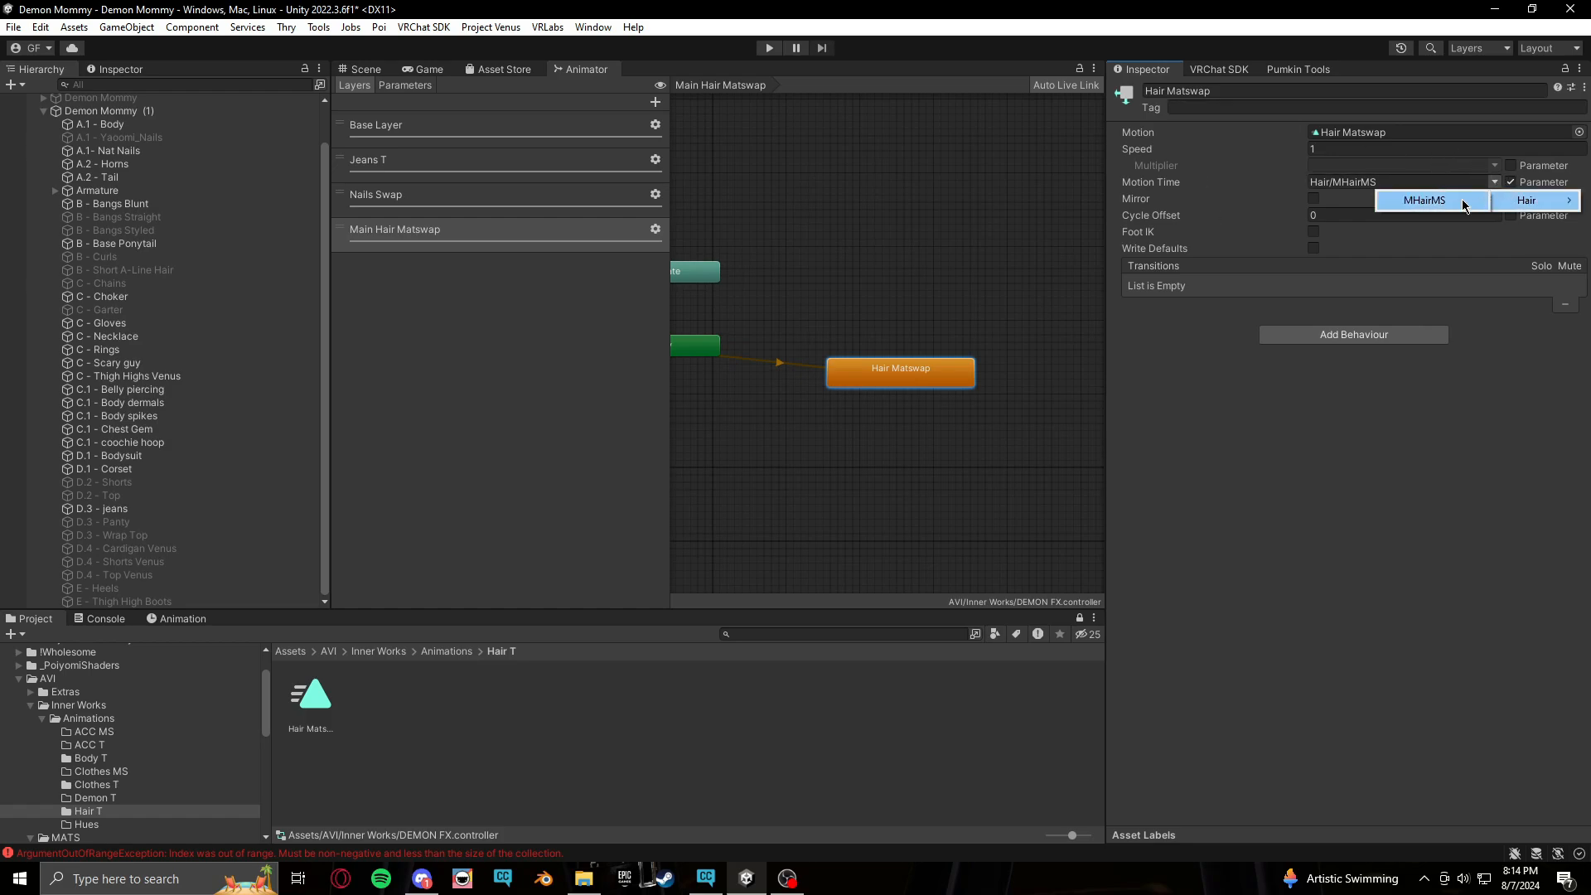
{"action": "left_click", "coordinate": [1505, 450]}
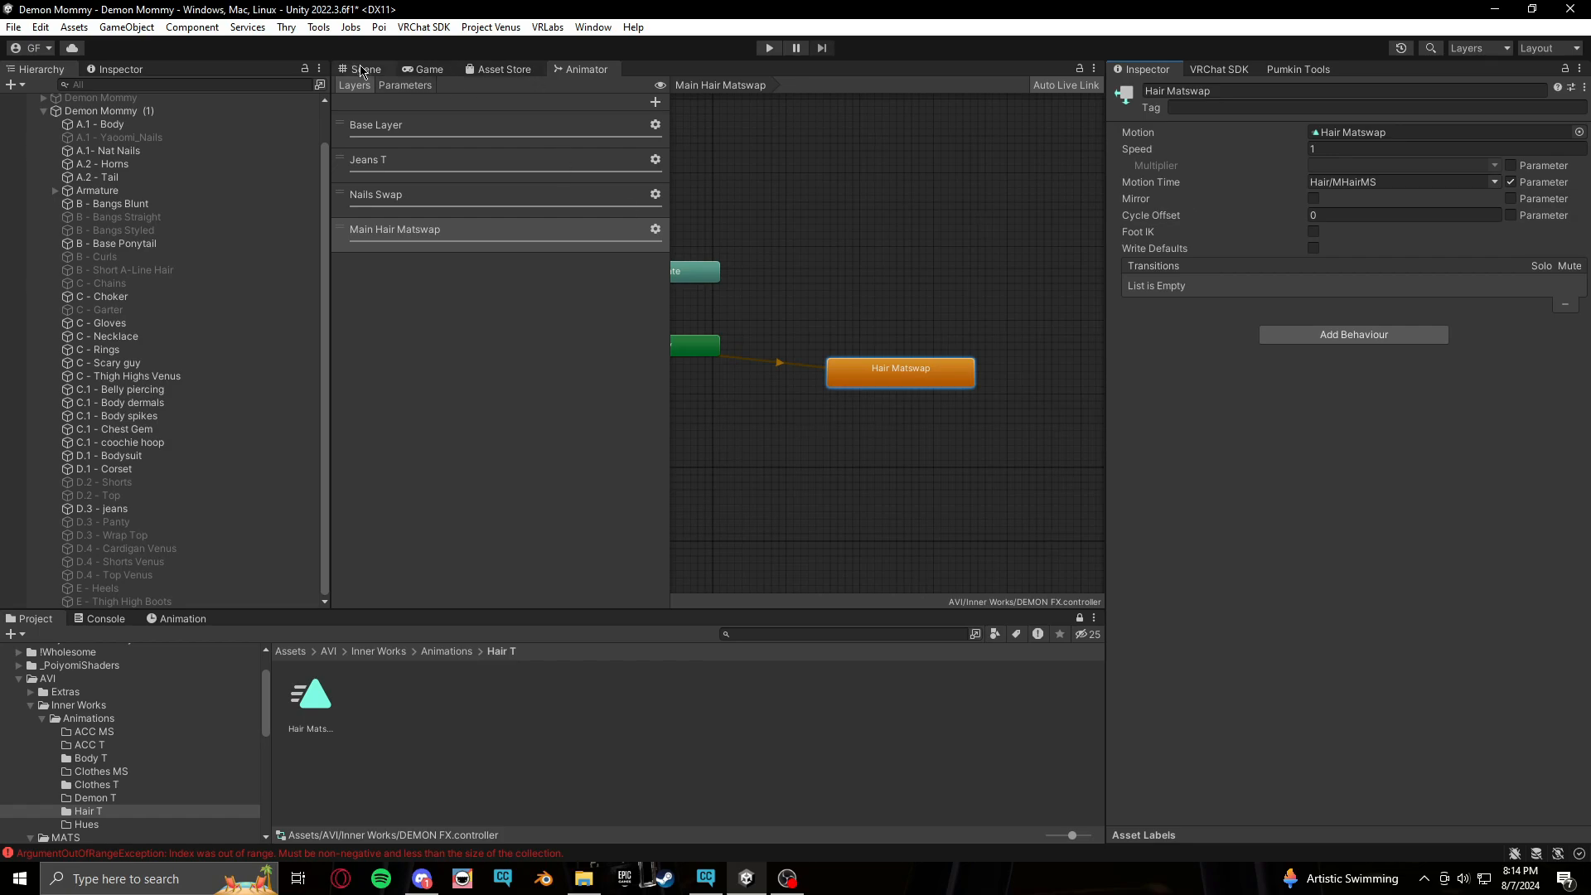
Open the DEMON MENUS expressions menu and add a new control named Hair Matswap
{"action": "left_click", "coordinate": [95, 706]}
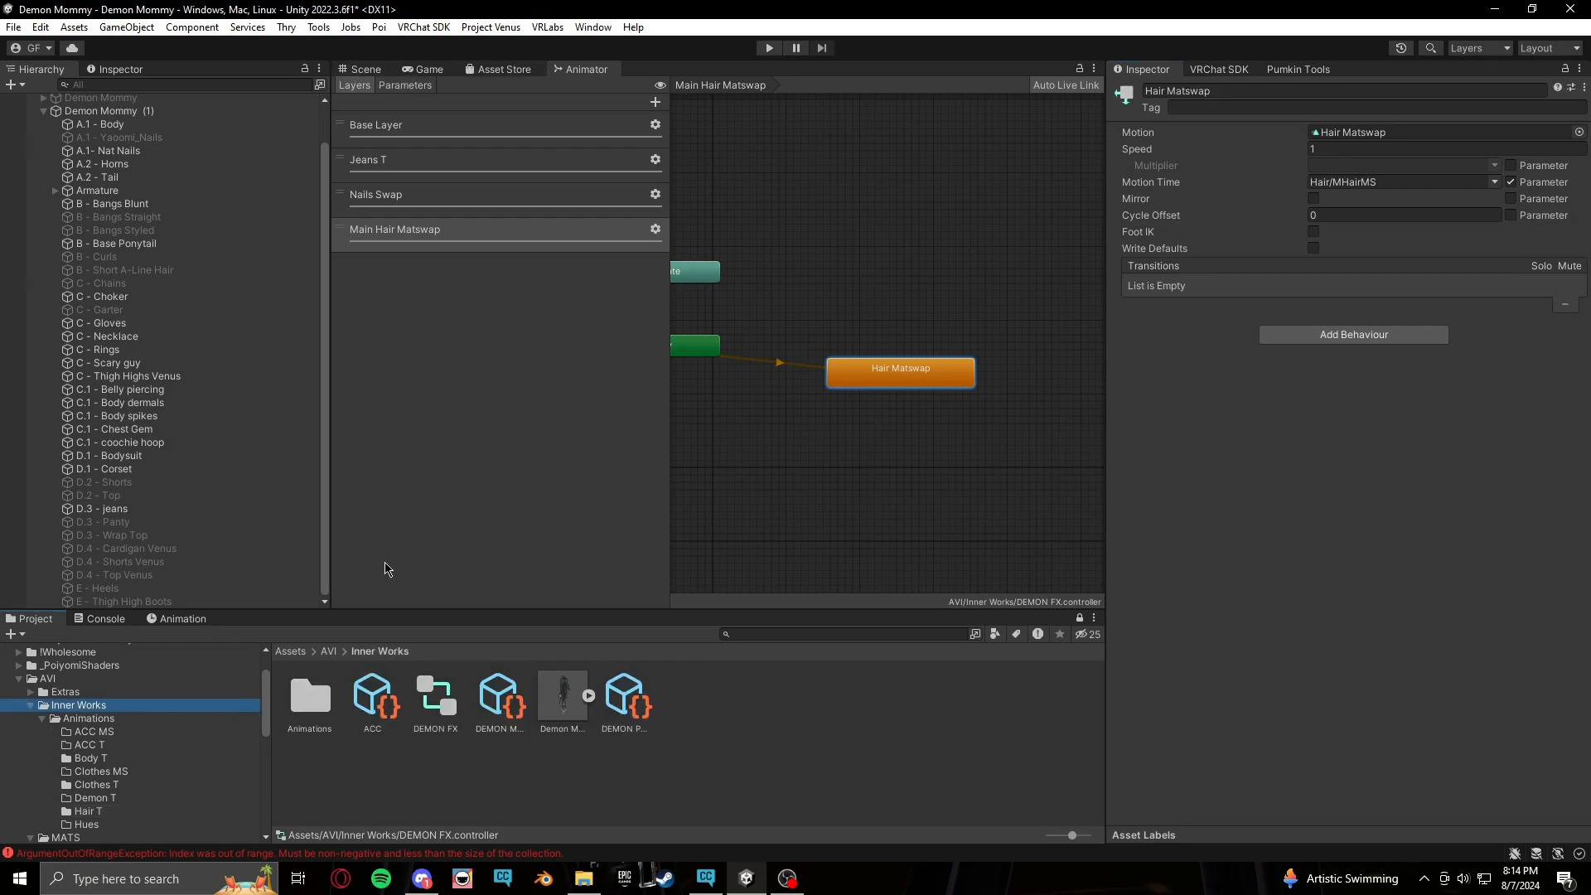
{"action": "left_click", "coordinate": [371, 69]}
{"action": "left_click", "coordinate": [526, 713]}
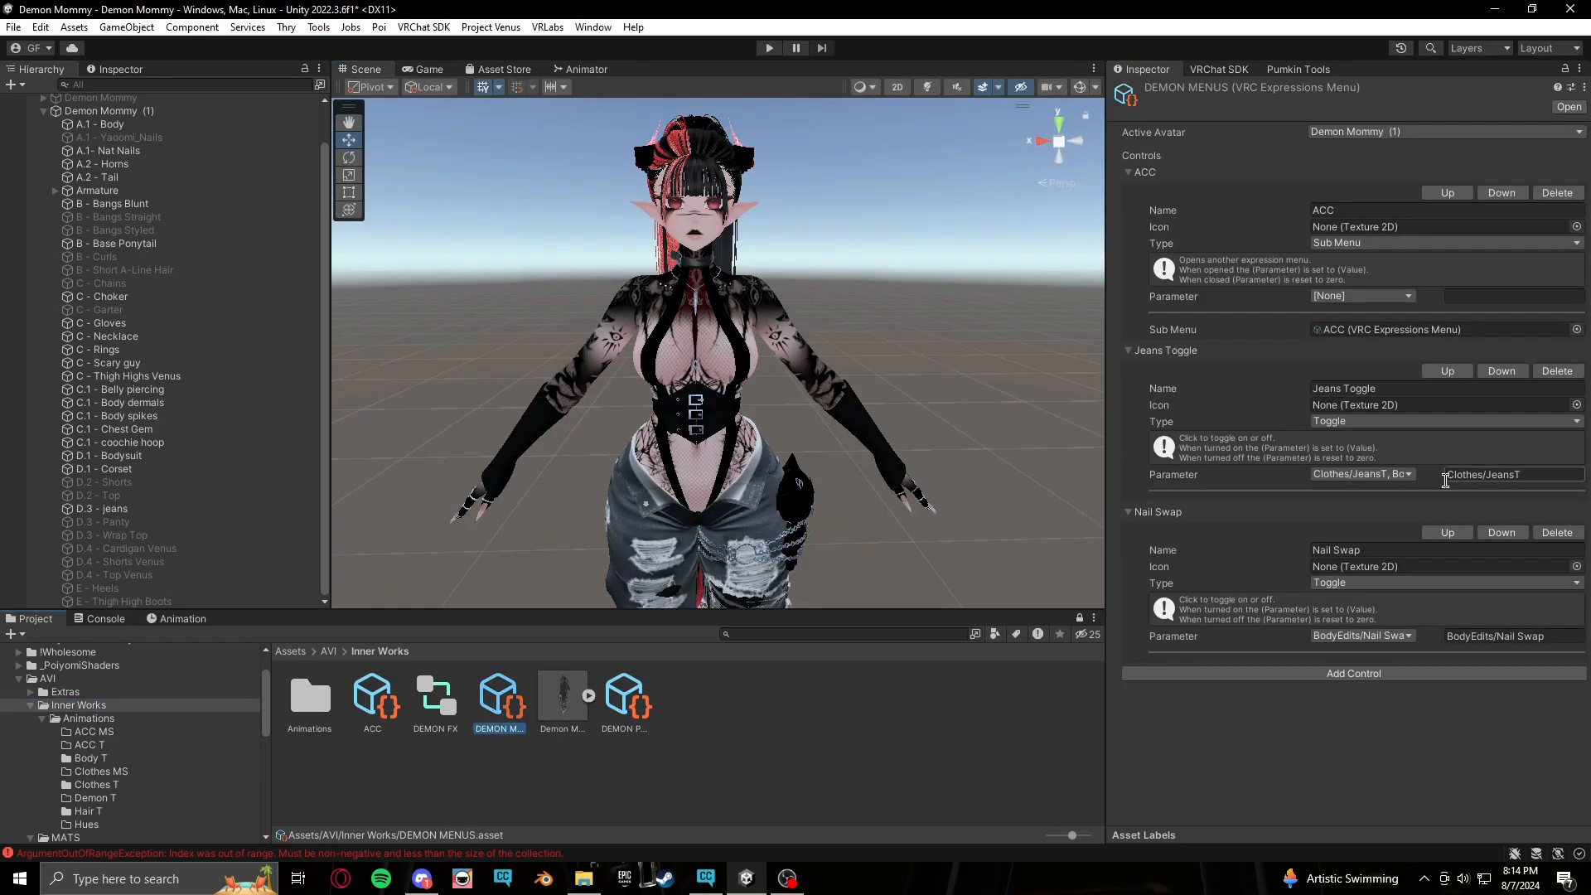
{"action": "left_click", "coordinate": [1377, 673]}
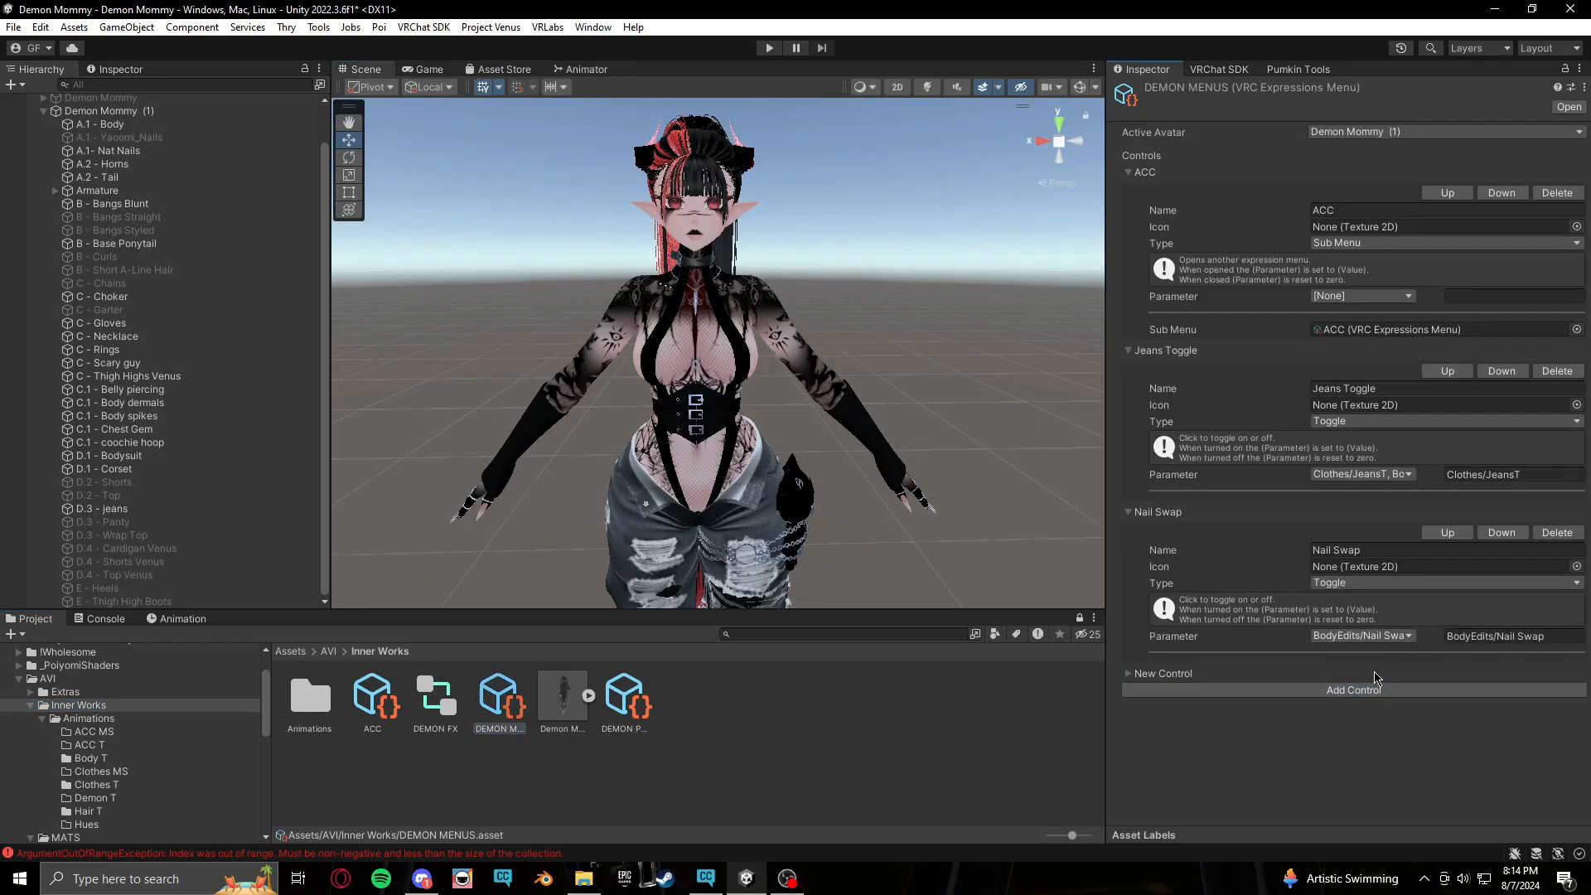
{"action": "left_click", "coordinate": [1128, 674]}
{"action": "left_click", "coordinate": [1393, 710]}
{"action": "type", "text": "Hair Matswap"}
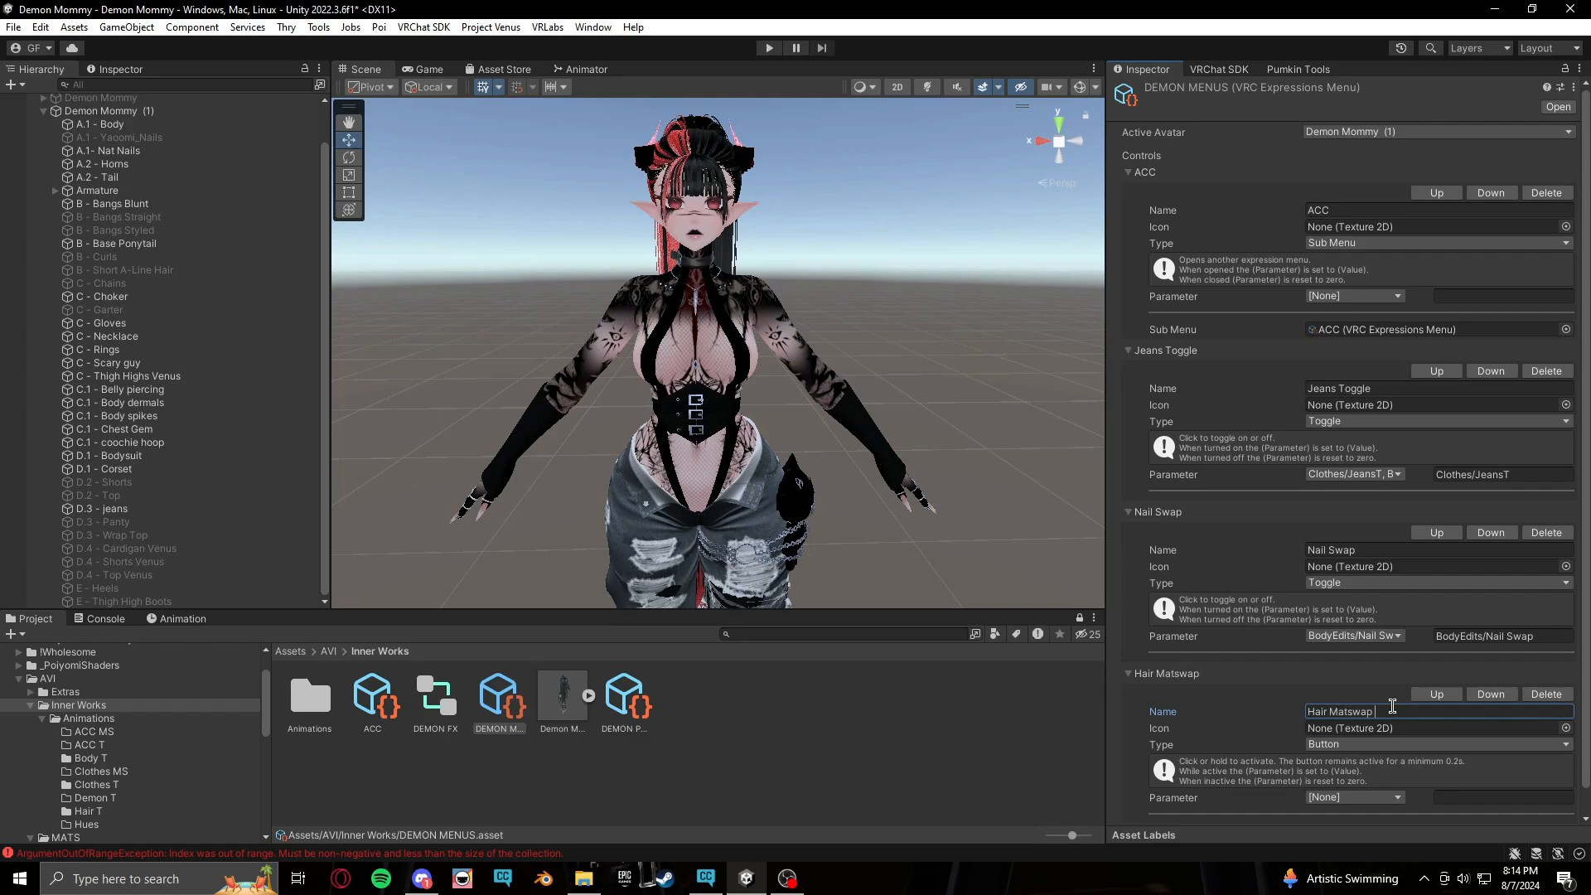
Set the Hair Matswap control type to Radial Puppet with Hair/MHairMS as its rotation parameter
{"action": "scroll", "coordinate": [1571, 591], "scroll_direction": "down", "scroll_amount": 1}
{"action": "left_click", "coordinate": [1380, 721]}
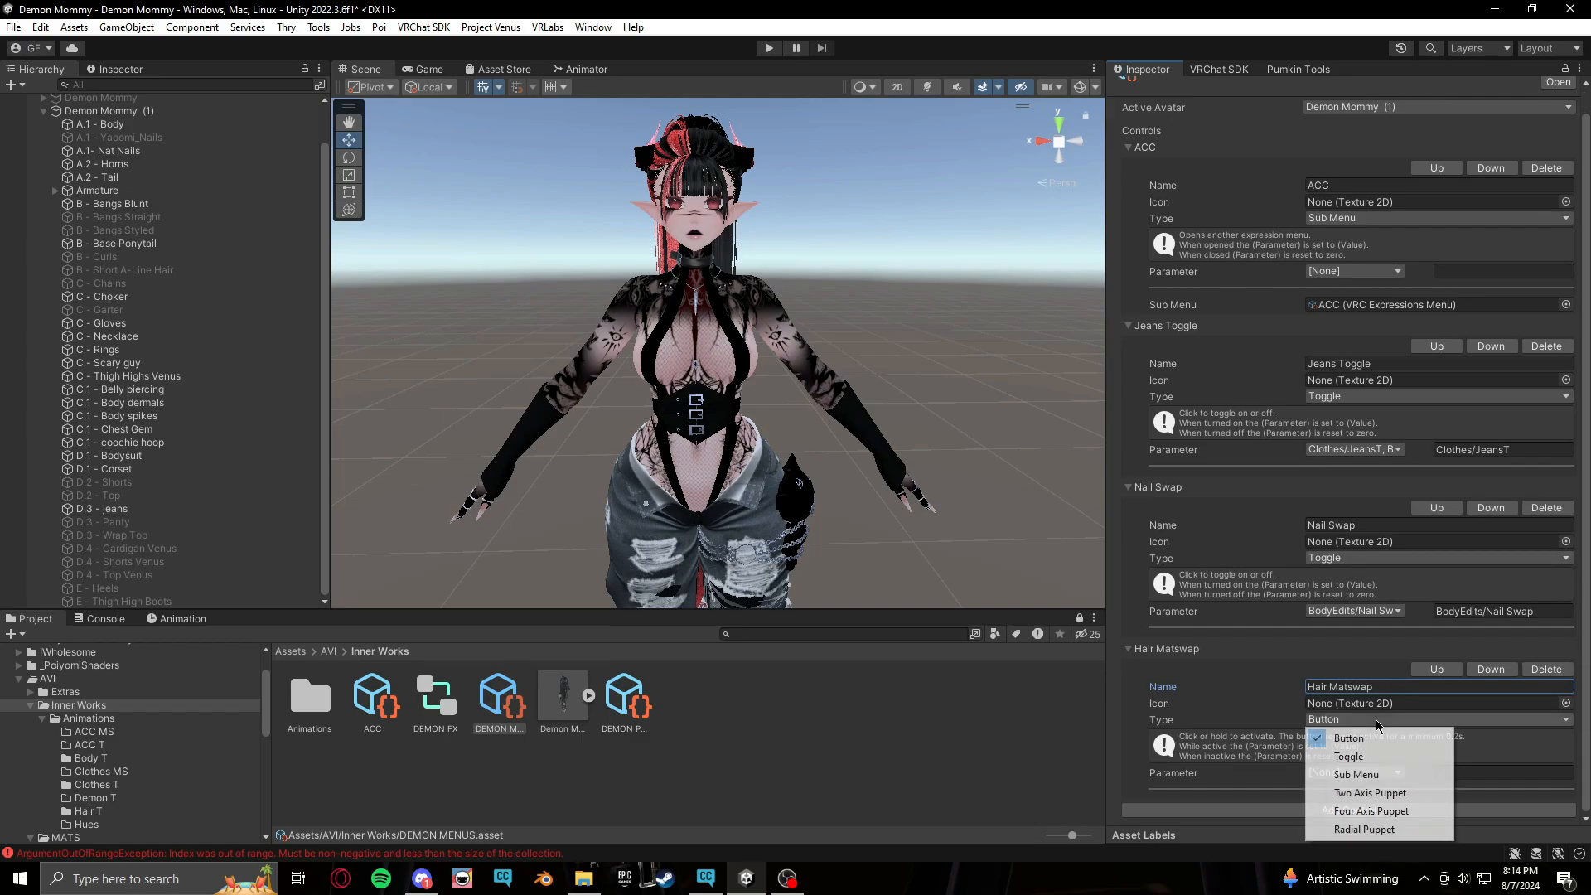
{"action": "left_click", "coordinate": [1393, 830]}
{"action": "scroll", "coordinate": [1351, 664], "scroll_direction": "down", "scroll_amount": 1}
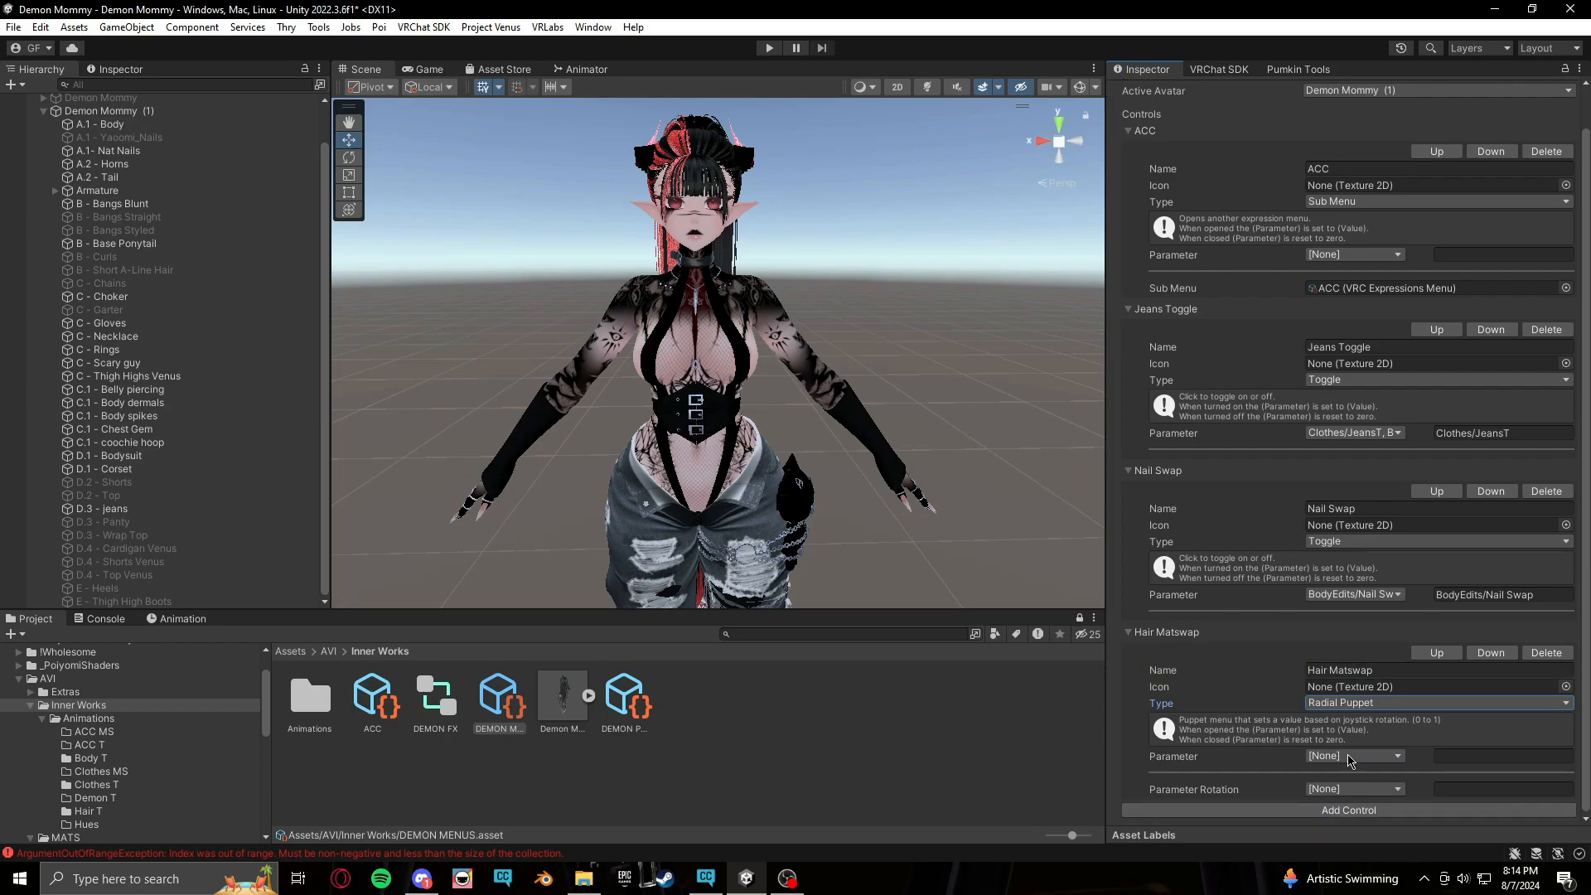
{"action": "left_click", "coordinate": [1399, 794]}
{"action": "mouse_move", "coordinate": [1400, 785]}
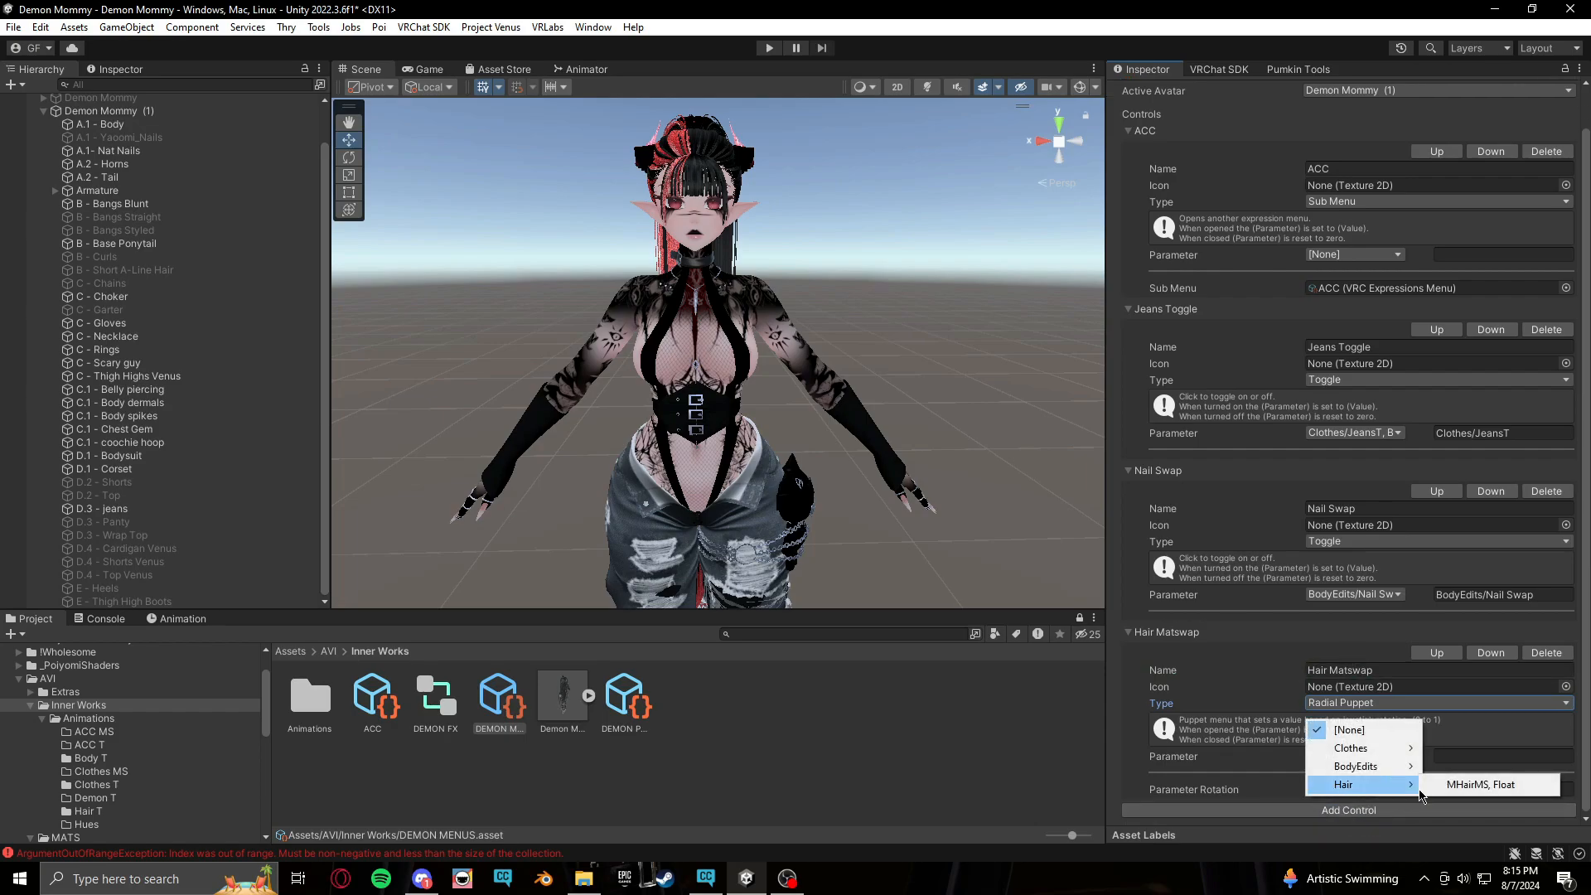
{"action": "left_click", "coordinate": [1471, 788]}
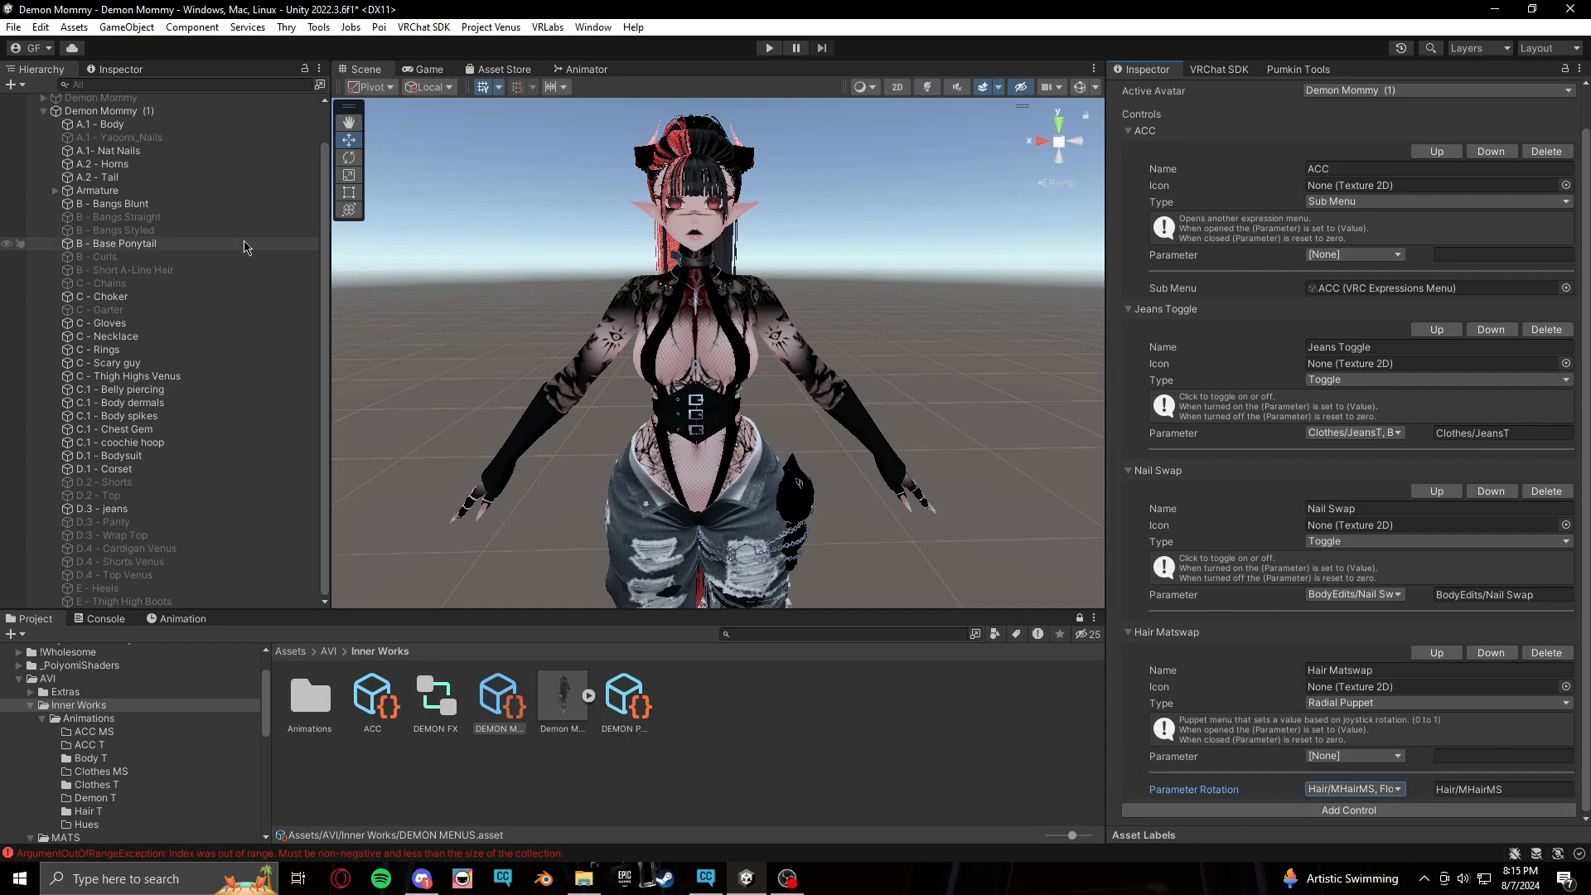
Enter Play mode to test the avatar
{"action": "left_click", "coordinate": [464, 322]}
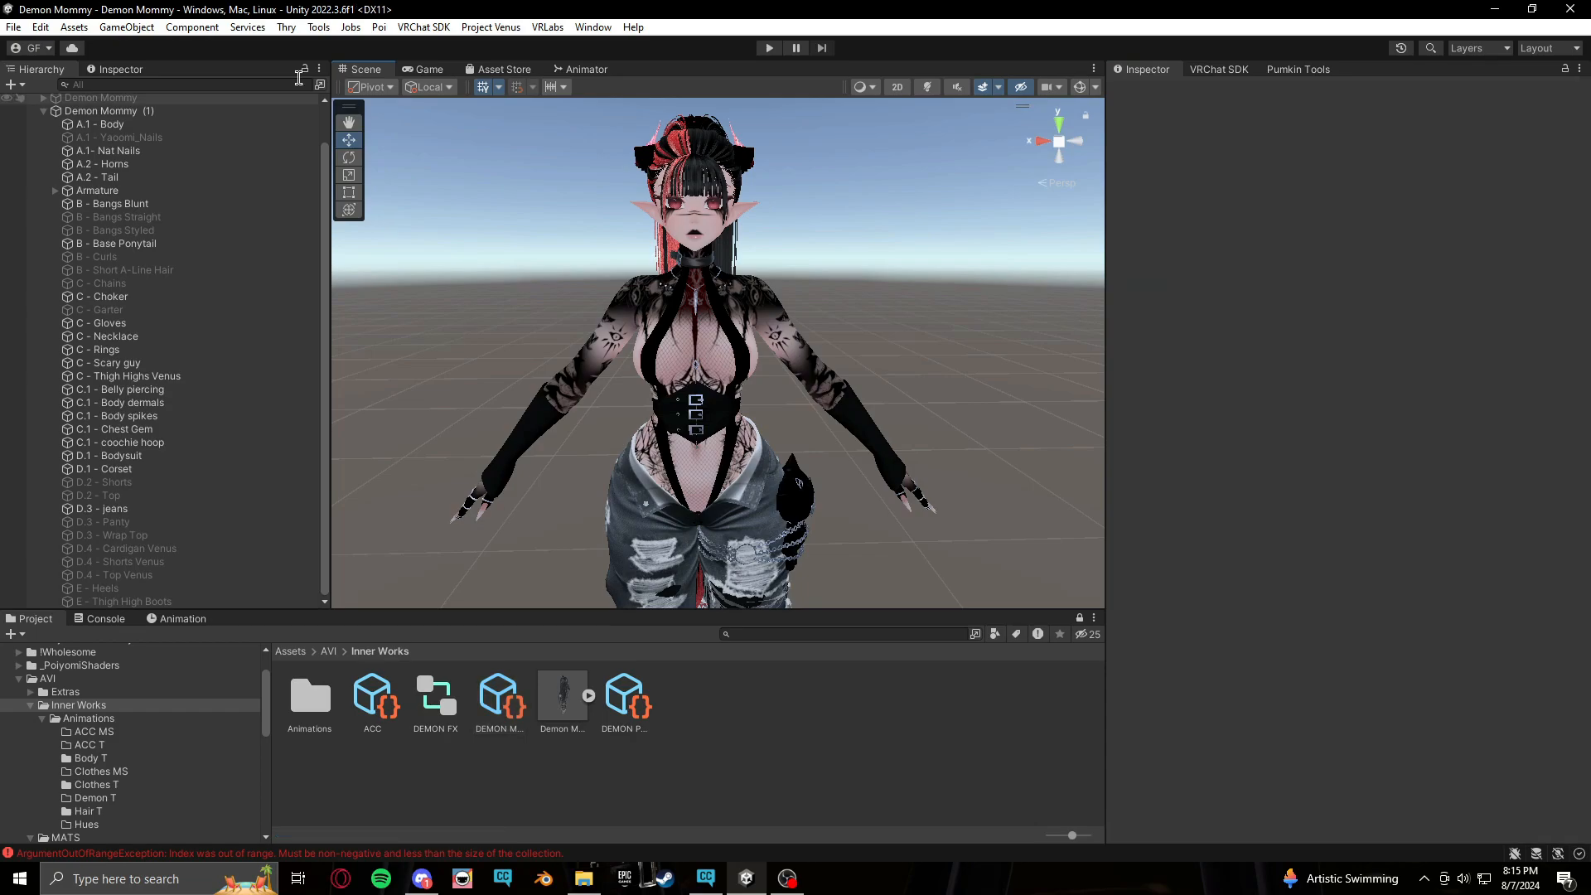
{"action": "left_click", "coordinate": [322, 30]}
{"action": "mouse_move", "coordinate": [381, 45]}
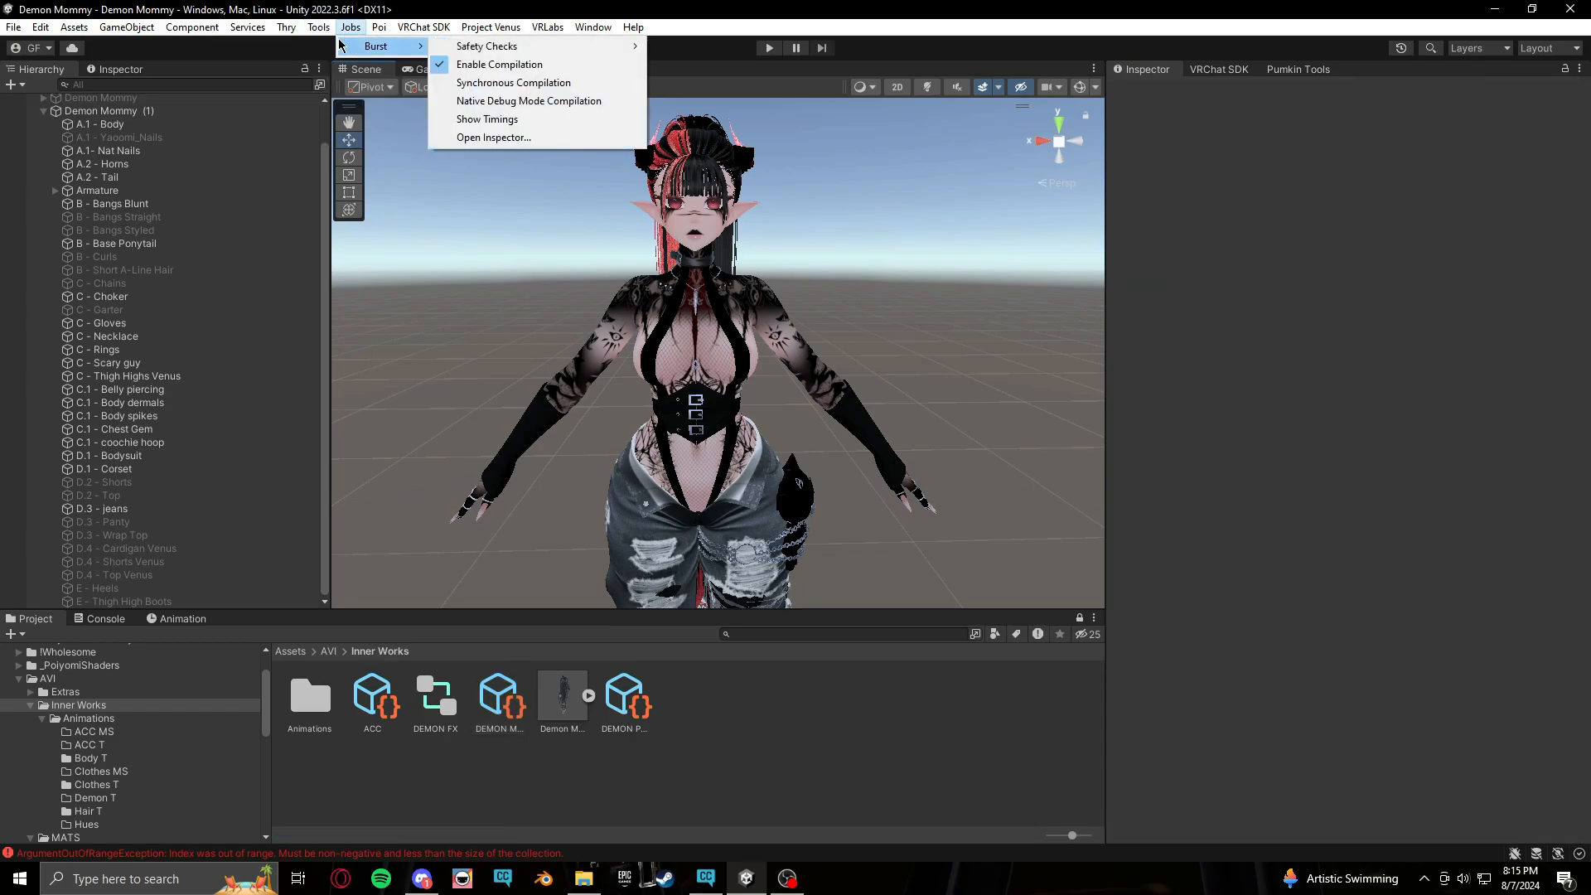
{"action": "left_click", "coordinate": [766, 48]}
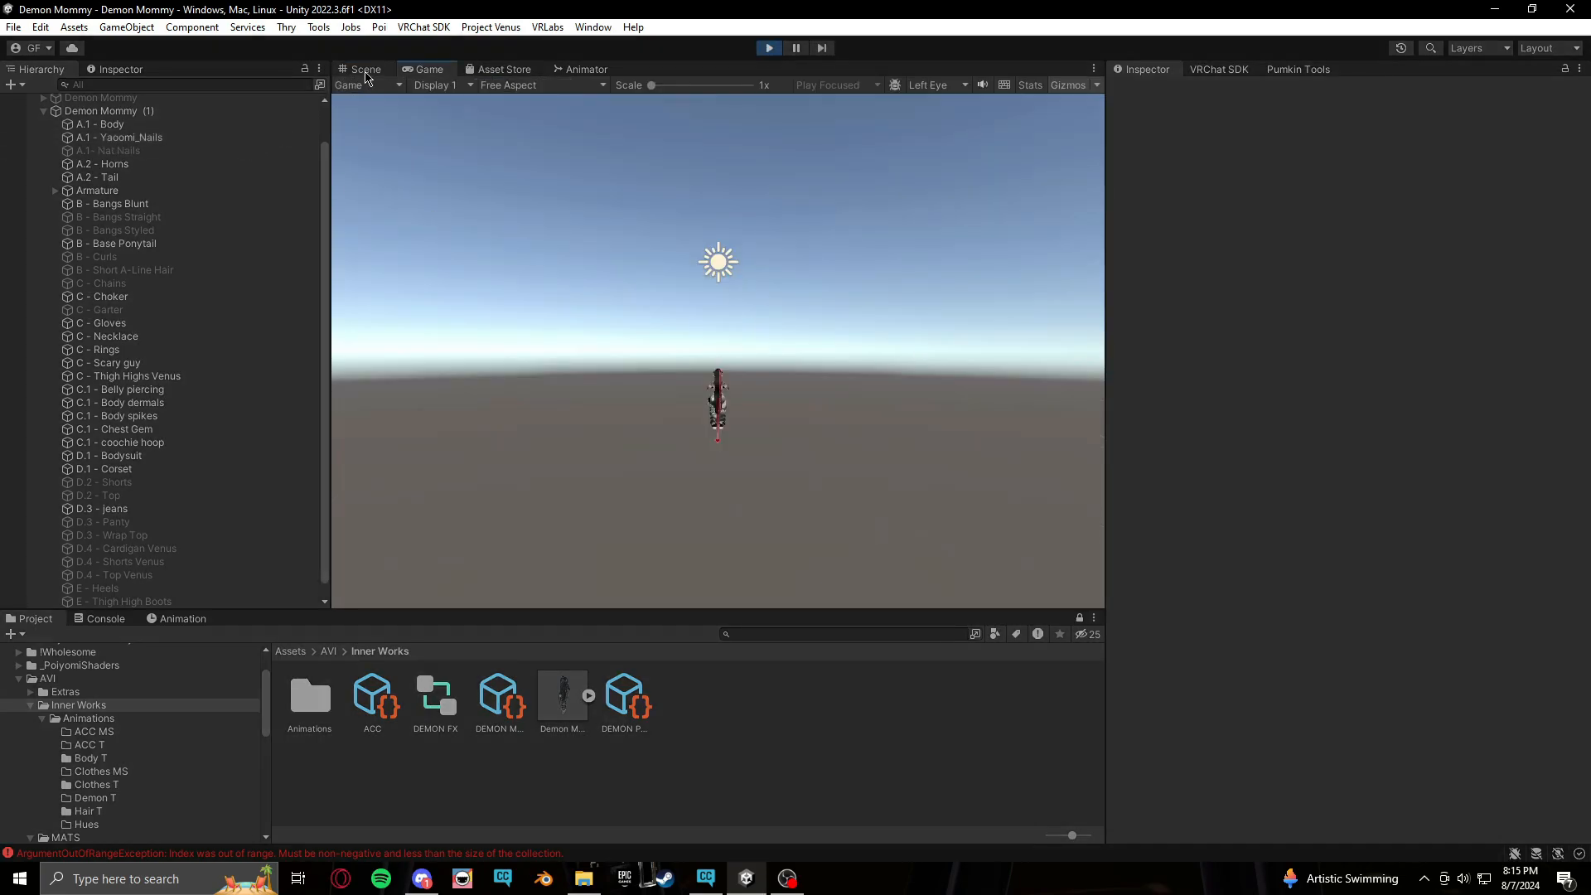
Launch the Gesture Manager emulator and open the avatar's Expressions menu
{"action": "left_click", "coordinate": [319, 28]}
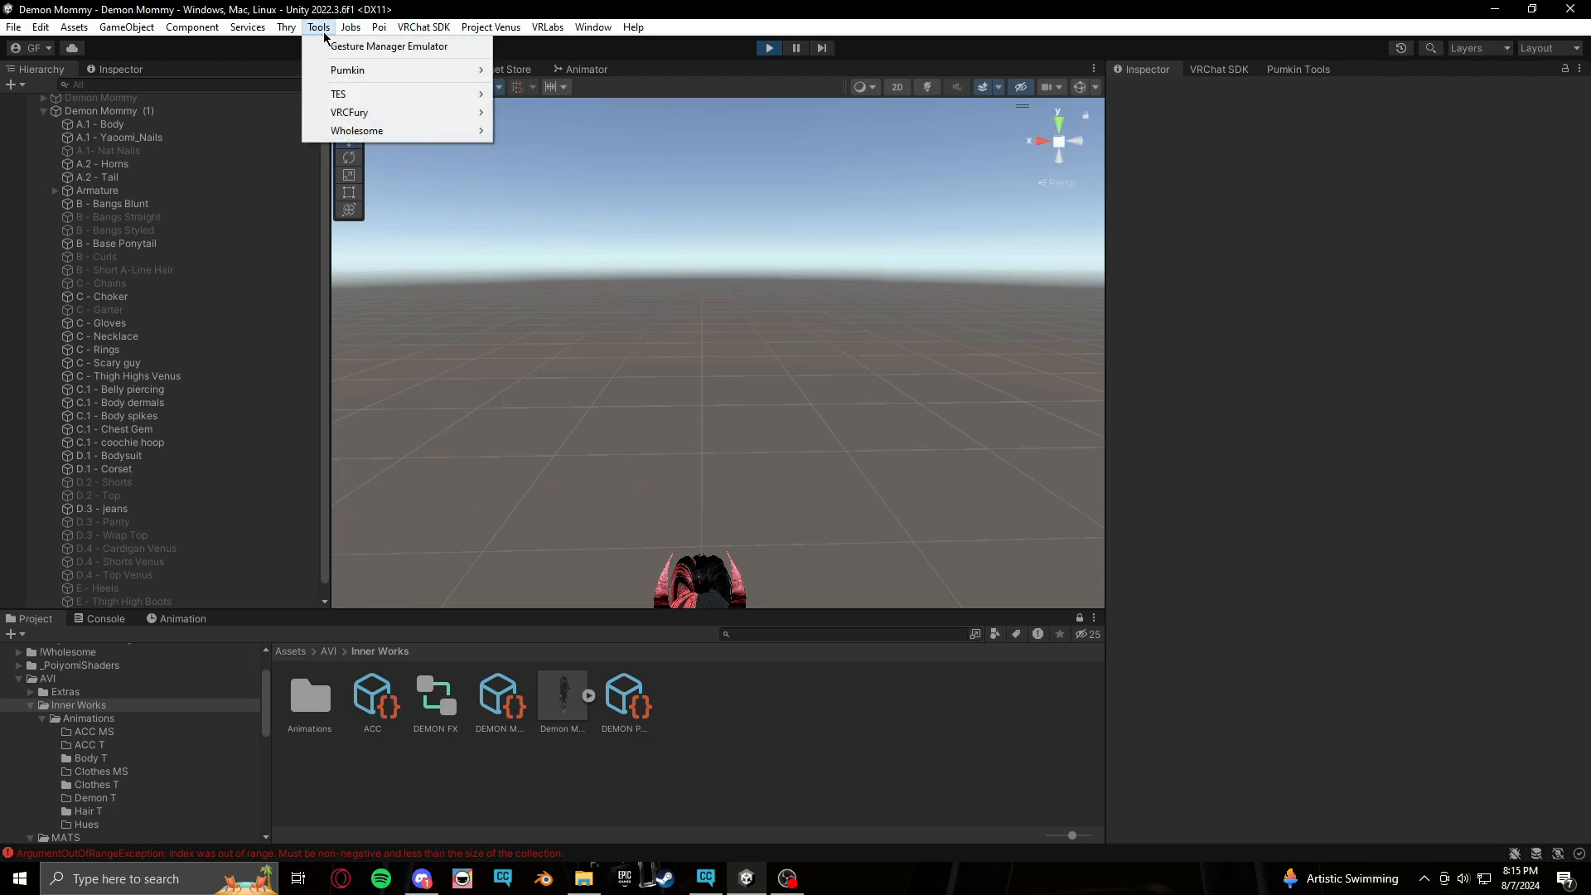
{"action": "left_click", "coordinate": [358, 47]}
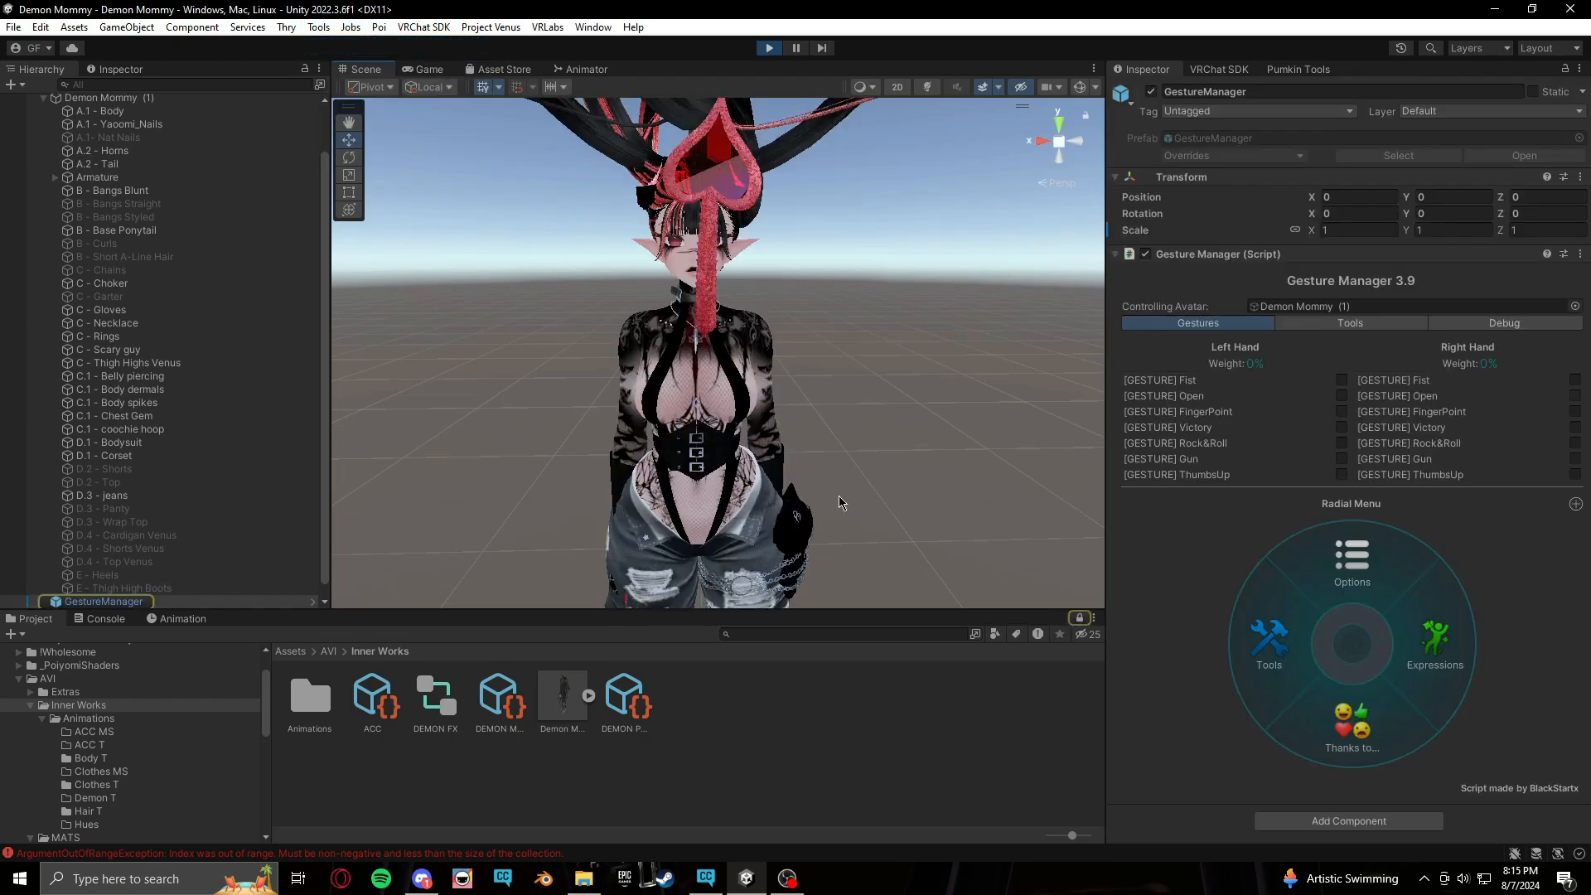
{"action": "left_click", "coordinate": [1434, 638]}
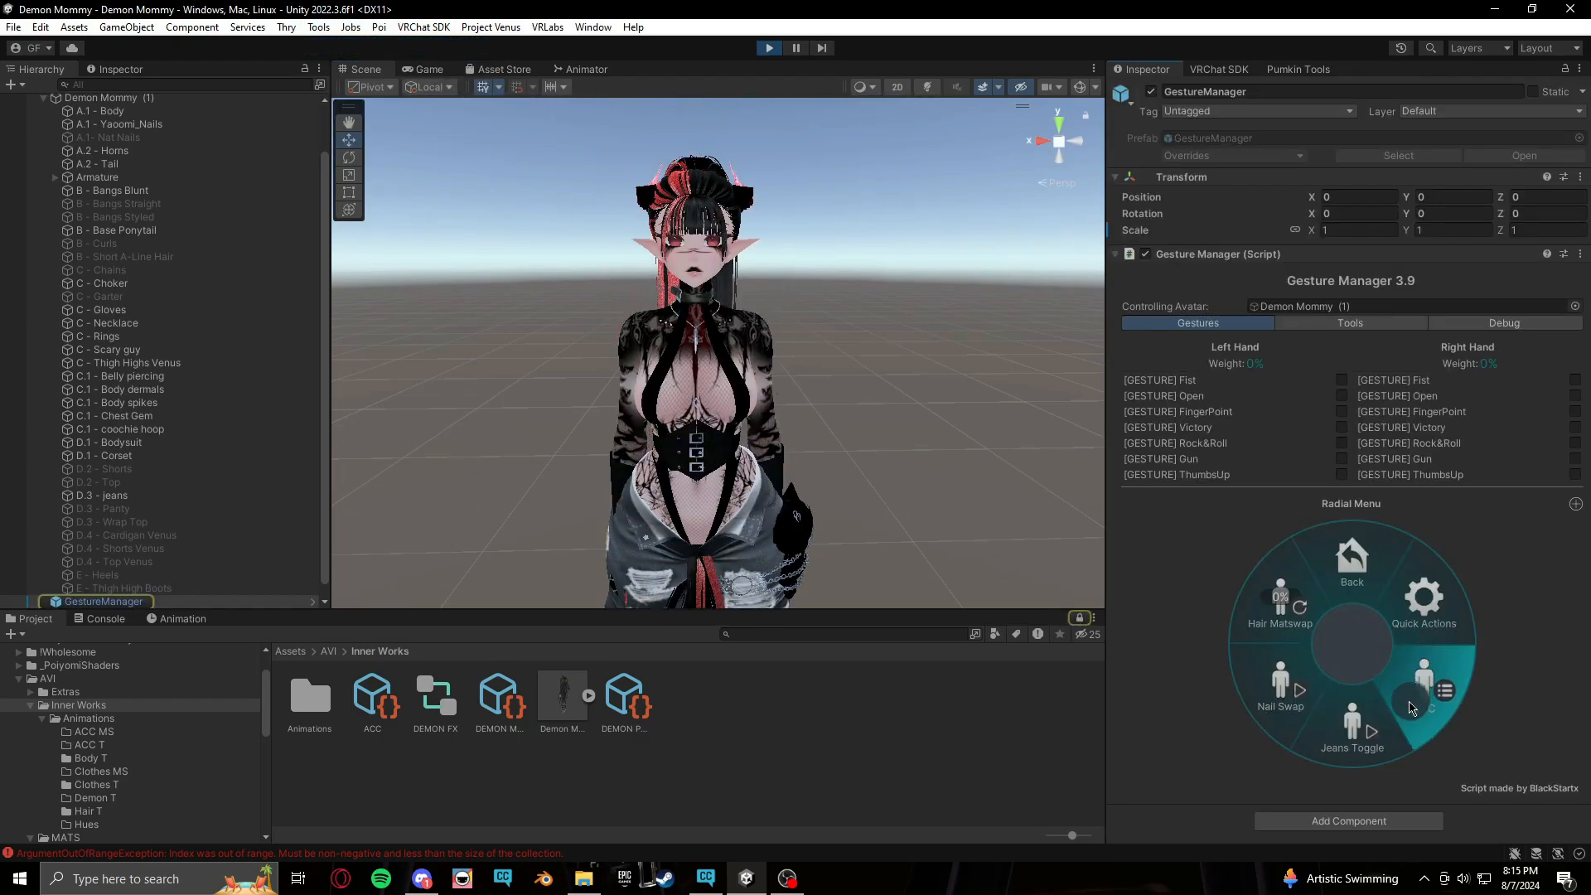
Test the Hair Matswap radial puppet on the avatar, then exit Play mode
{"action": "left_click", "coordinate": [1285, 608]}
{"action": "left_click_drag", "start_coordinate": [1291, 611], "coordinate": [1262, 585]}
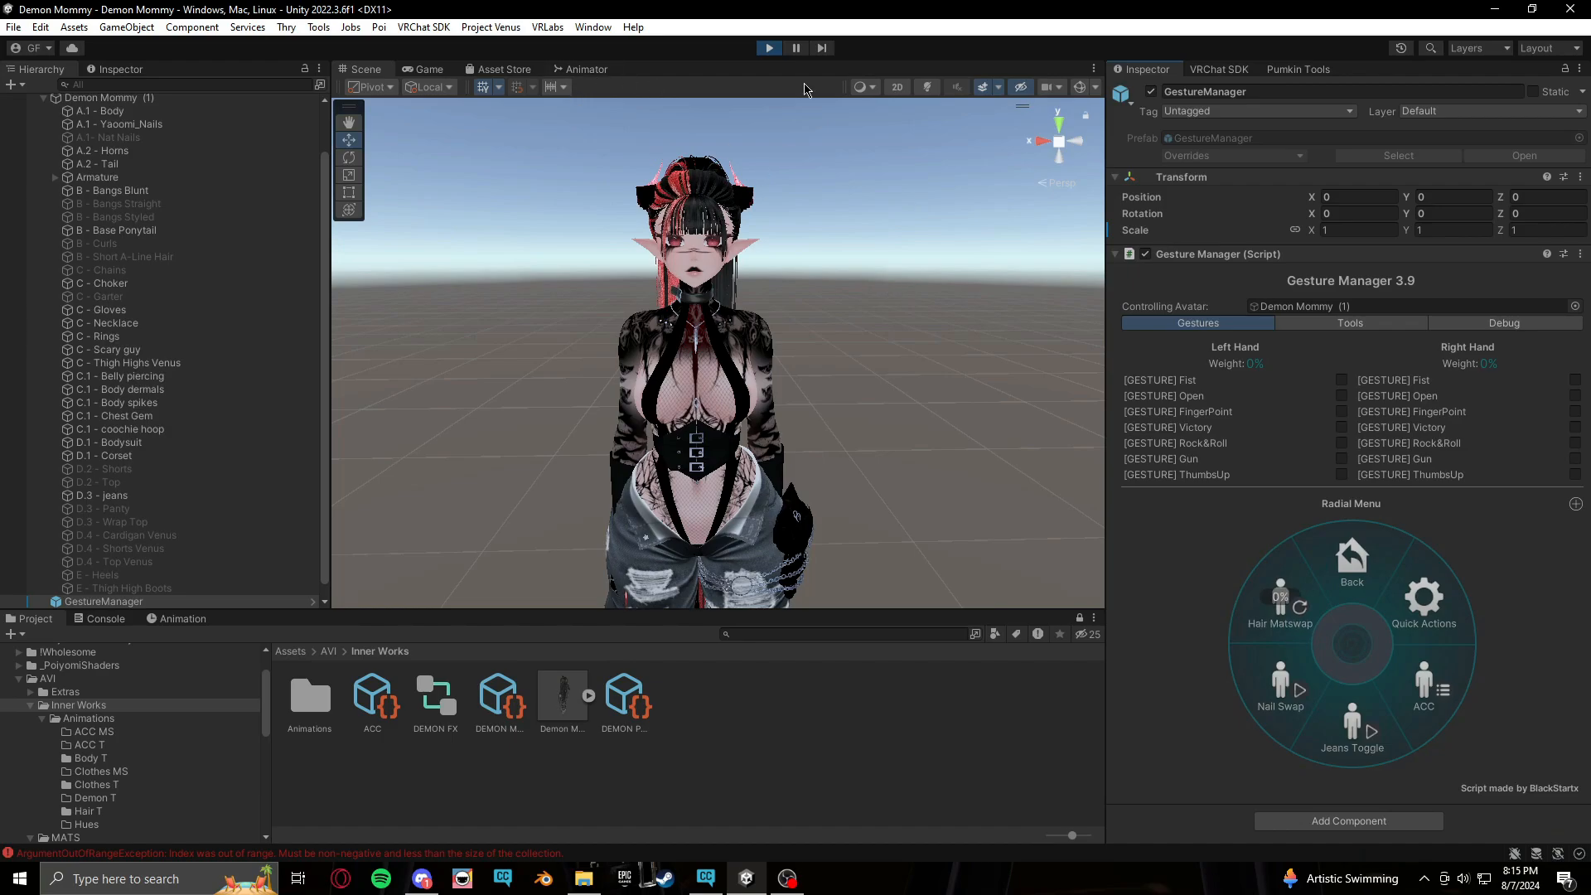
{"action": "left_click", "coordinate": [1283, 602]}
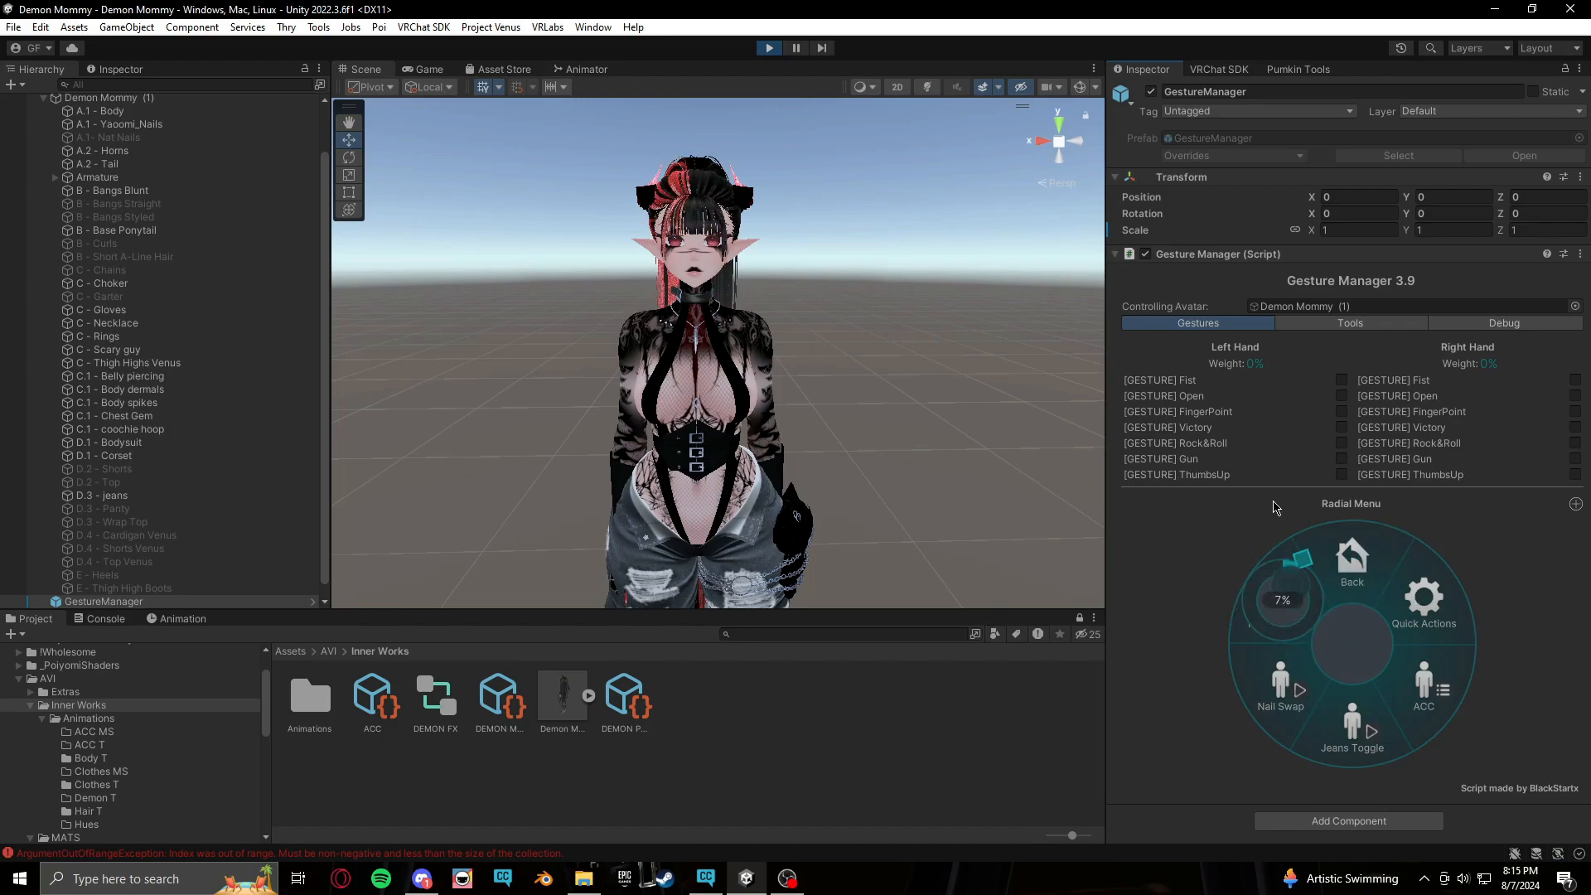
{"action": "left_click", "coordinate": [1192, 591]}
{"action": "middle_click_drag", "start_coordinate": [1055, 431], "coordinate": [1057, 337]}
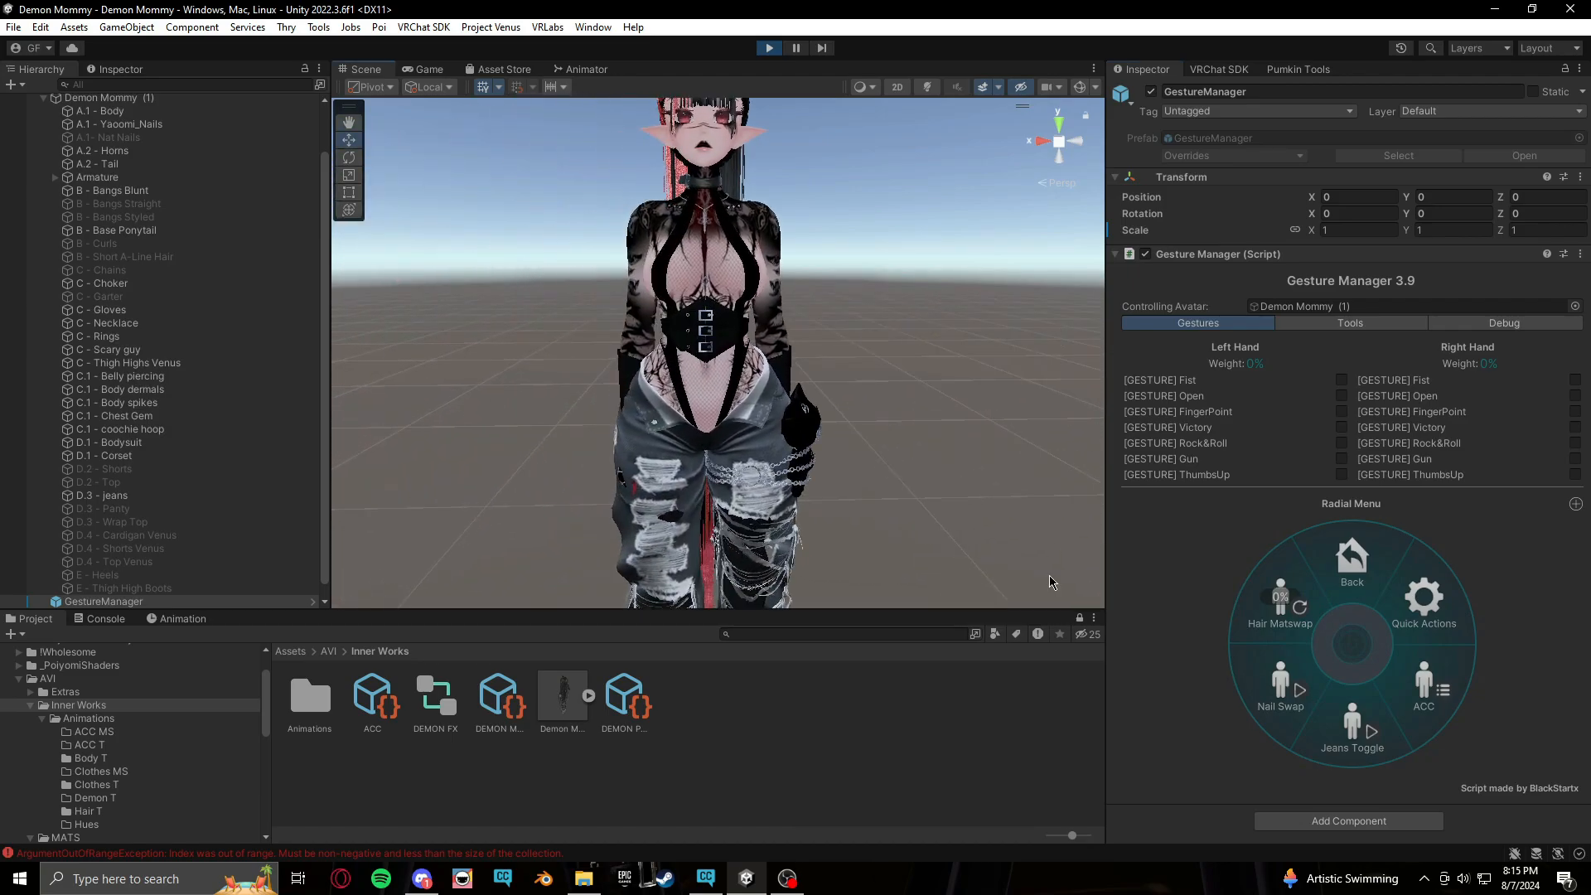
{"action": "left_click", "coordinate": [769, 48]}
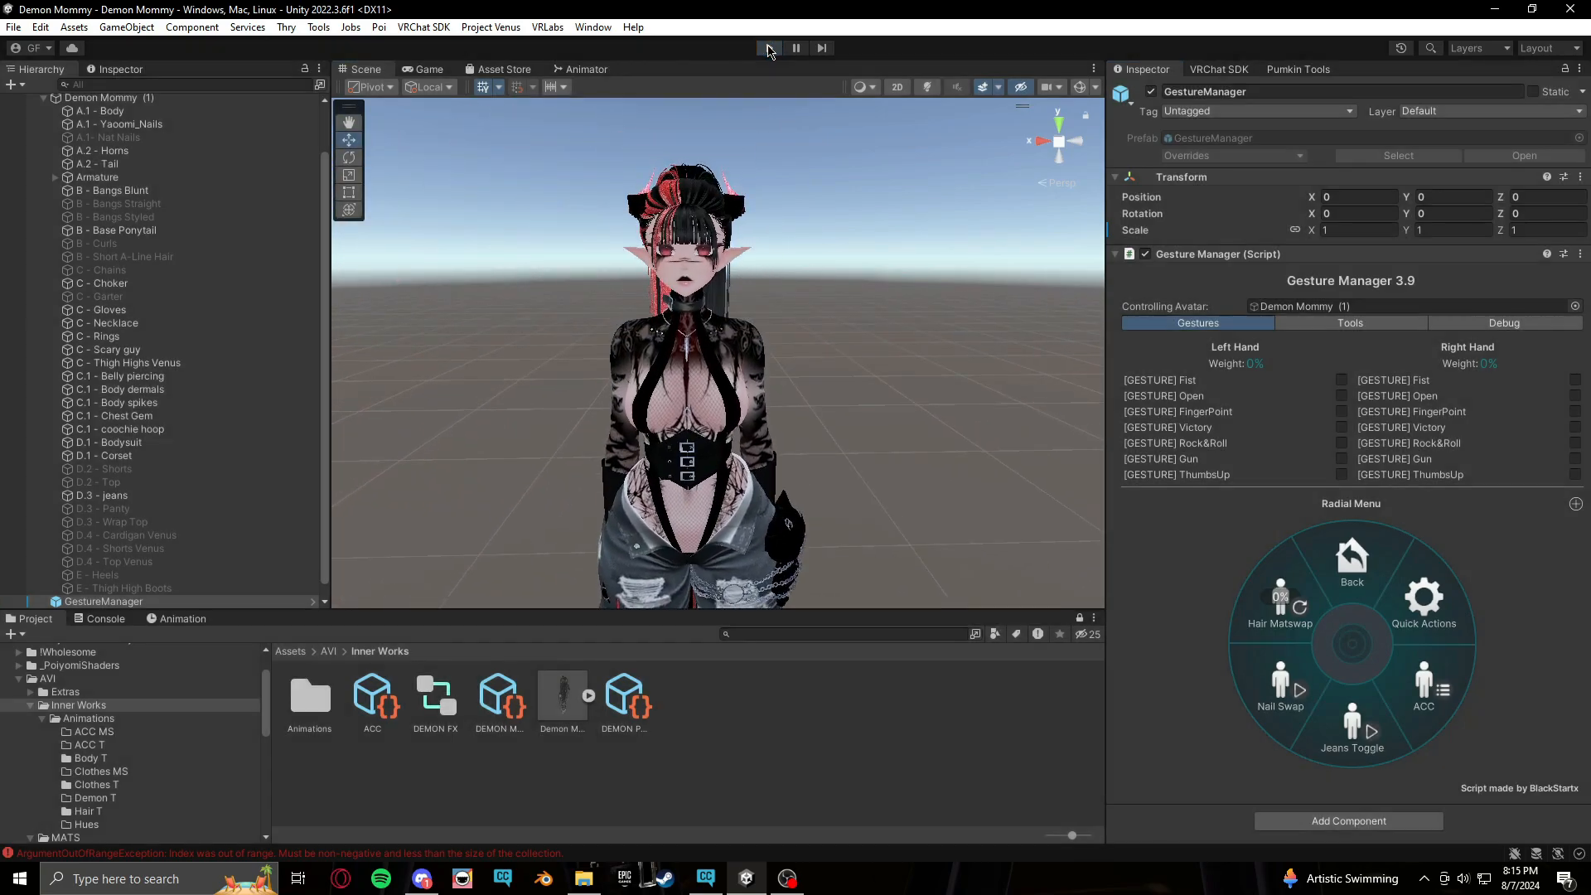
Inspect the avatar's hair, outfit and hands from several angles in the Scene view
{"action": "middle_click_drag", "start_coordinate": [703, 448], "coordinate": [761, 467]}
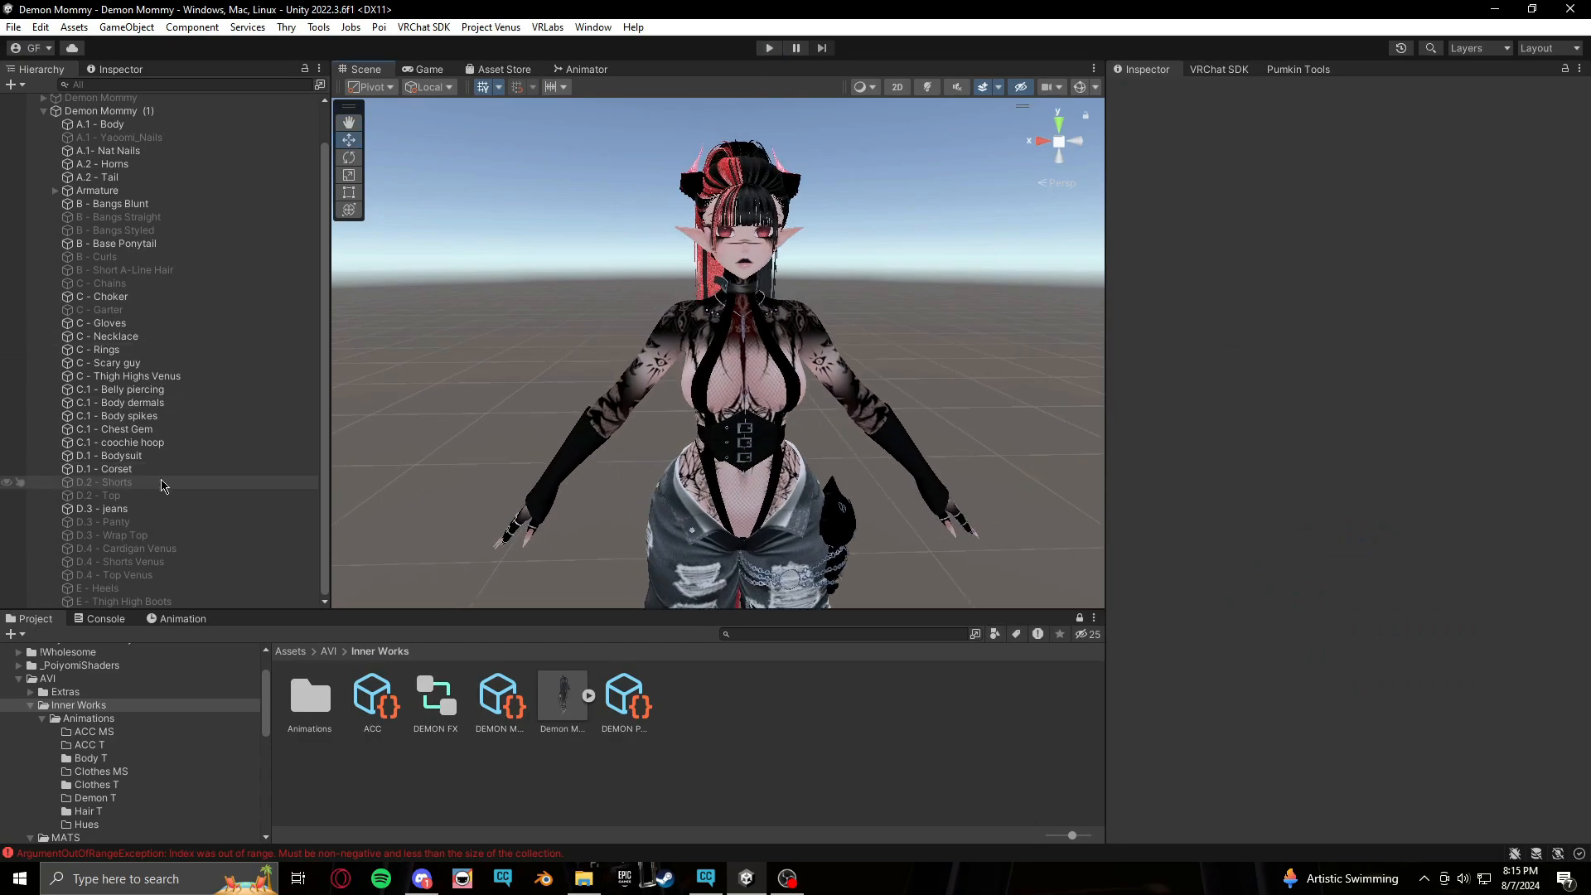
{"action": "scroll", "coordinate": [162, 486], "scroll_direction": "up", "scroll_amount": 2}
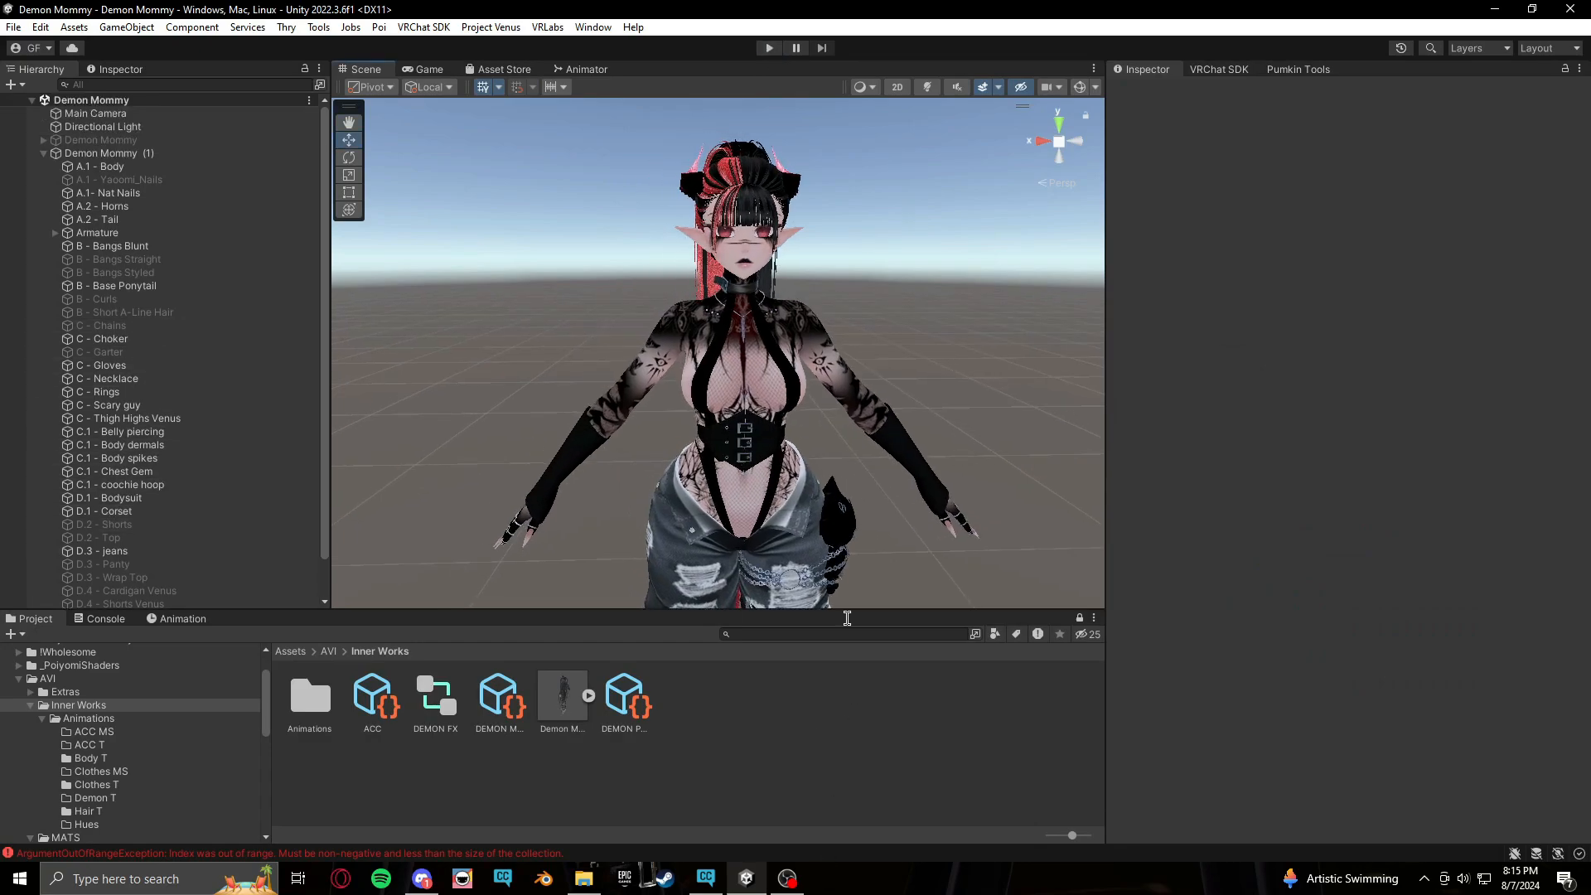
{"action": "middle_click_drag", "start_coordinate": [918, 416], "coordinate": [851, 425]}
{"action": "scroll", "coordinate": [850, 426], "scroll_direction": "up", "scroll_amount": 5}
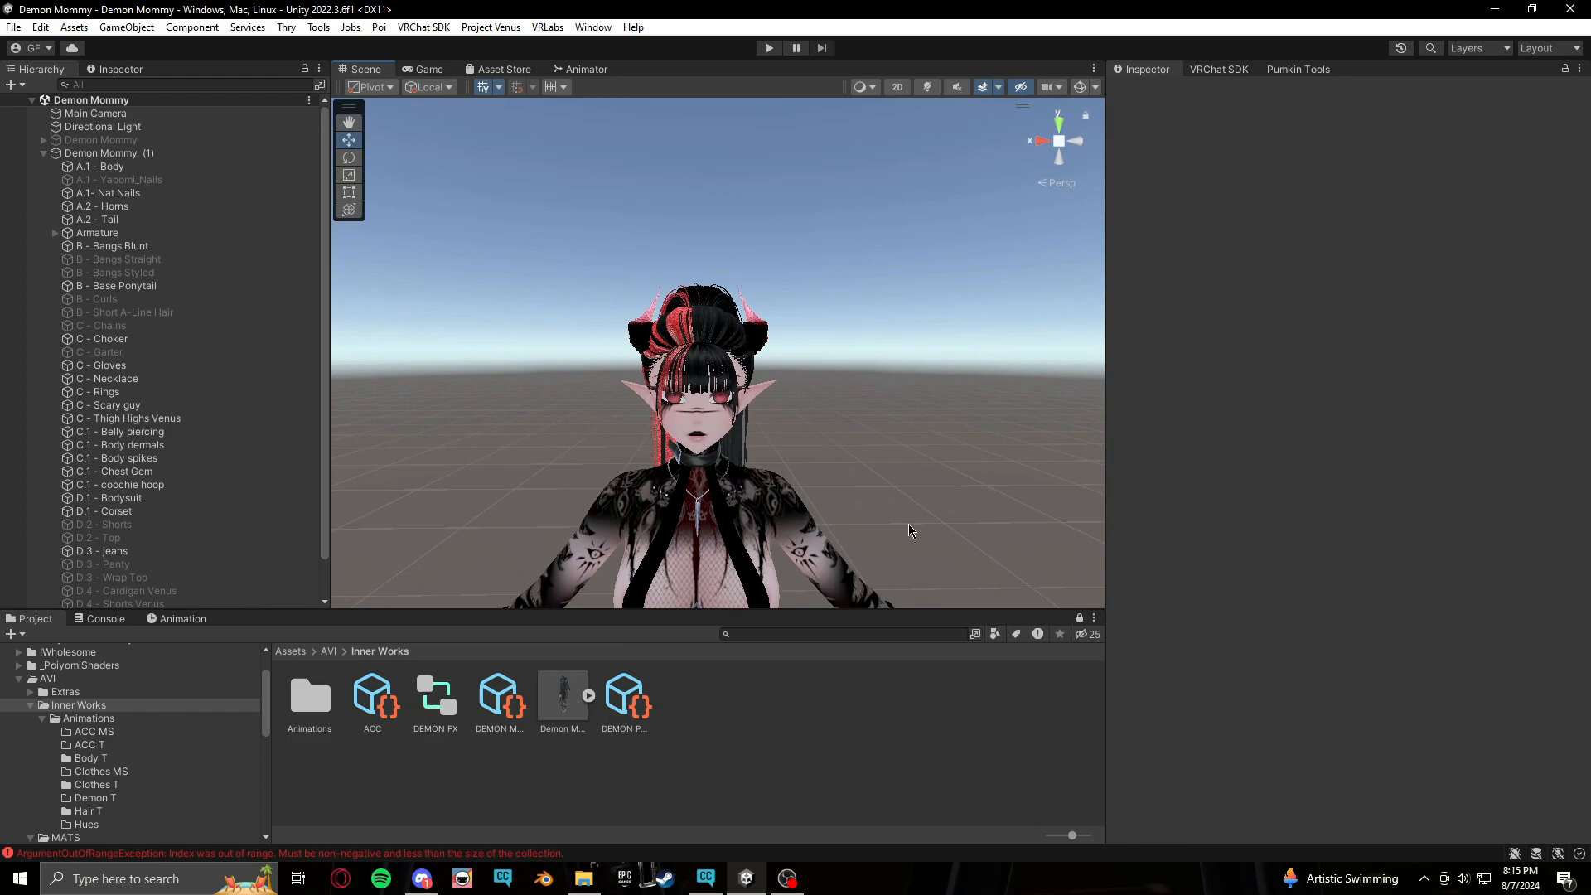
{"action": "scroll", "coordinate": [927, 486], "scroll_direction": "down", "scroll_amount": 2}
{"action": "middle_click_drag", "start_coordinate": [925, 491], "coordinate": [923, 397]}
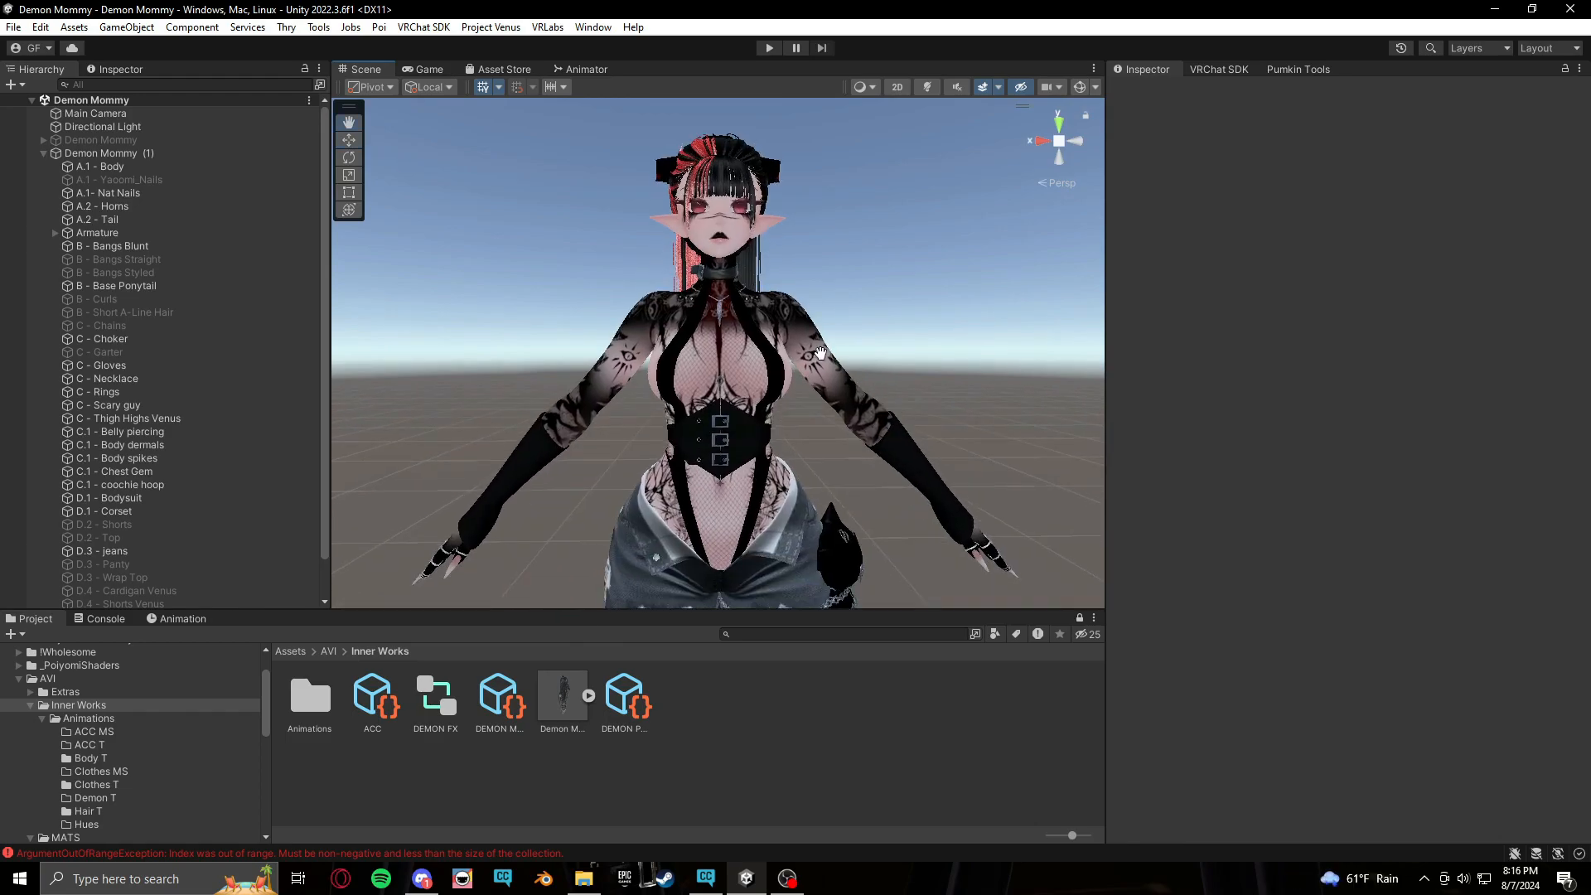
{"action": "middle_click_drag", "start_coordinate": [820, 352], "coordinate": [849, 459]}
{"action": "scroll", "coordinate": [851, 464], "scroll_direction": "up", "scroll_amount": 3}
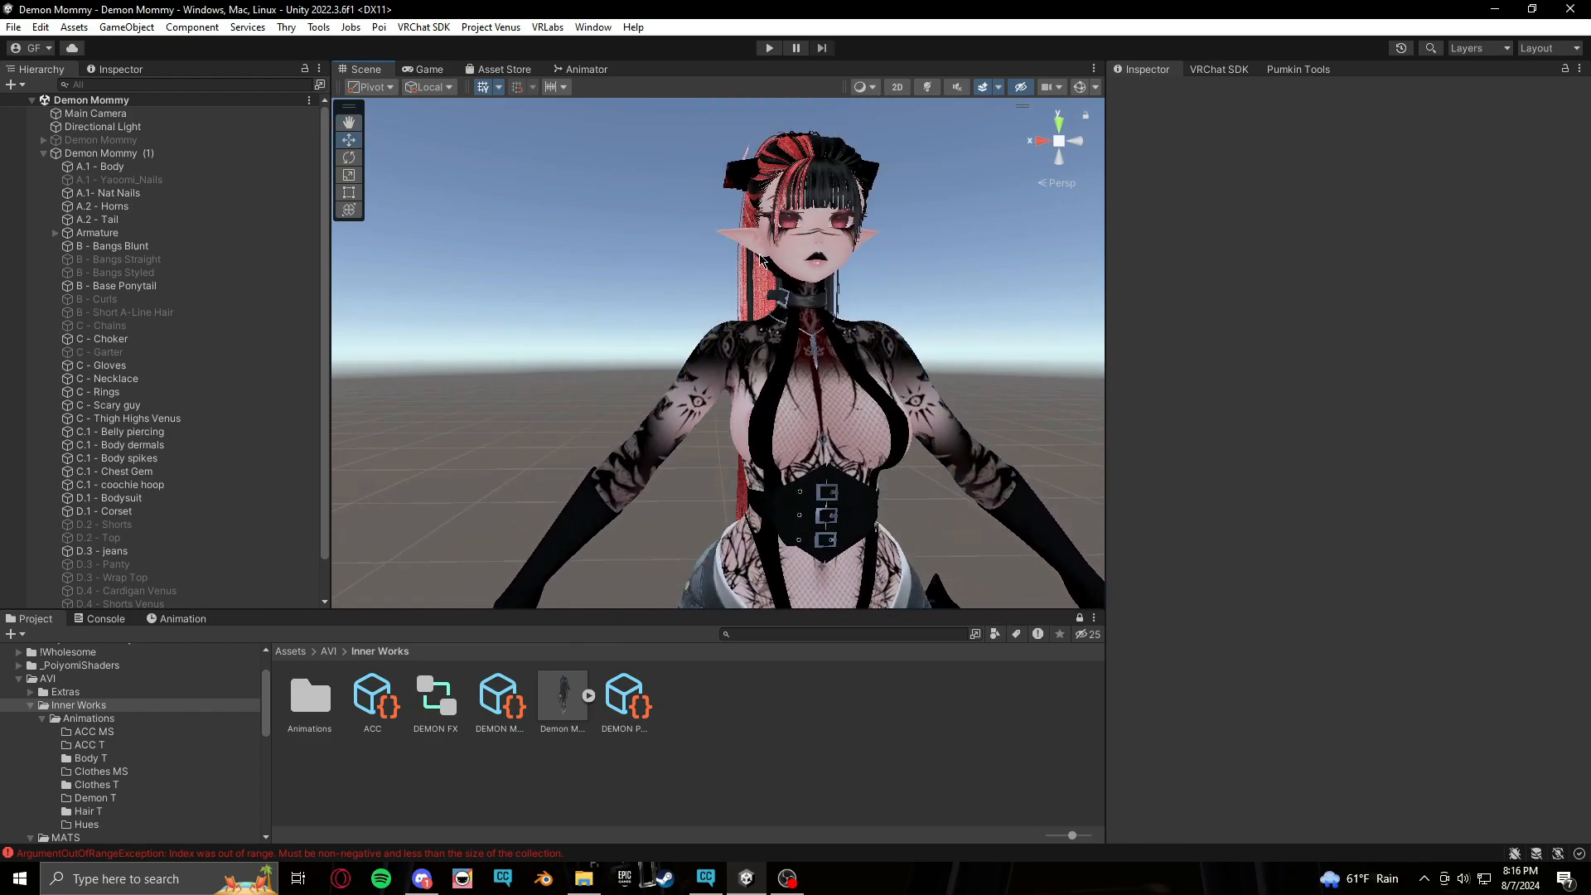
{"action": "middle_click_drag", "start_coordinate": [881, 383], "coordinate": [830, 431]}
{"action": "right_click_drag", "start_coordinate": [898, 285], "coordinate": [860, 338]}
{"action": "mouse_move", "coordinate": [810, 422]}
{"action": "middle_mouse_down"}
{"action": "mouse_move", "coordinate": [840, 439]}
{"action": "mouse_move", "coordinate": [780, 420]}
{"action": "middle_mouse_up"}
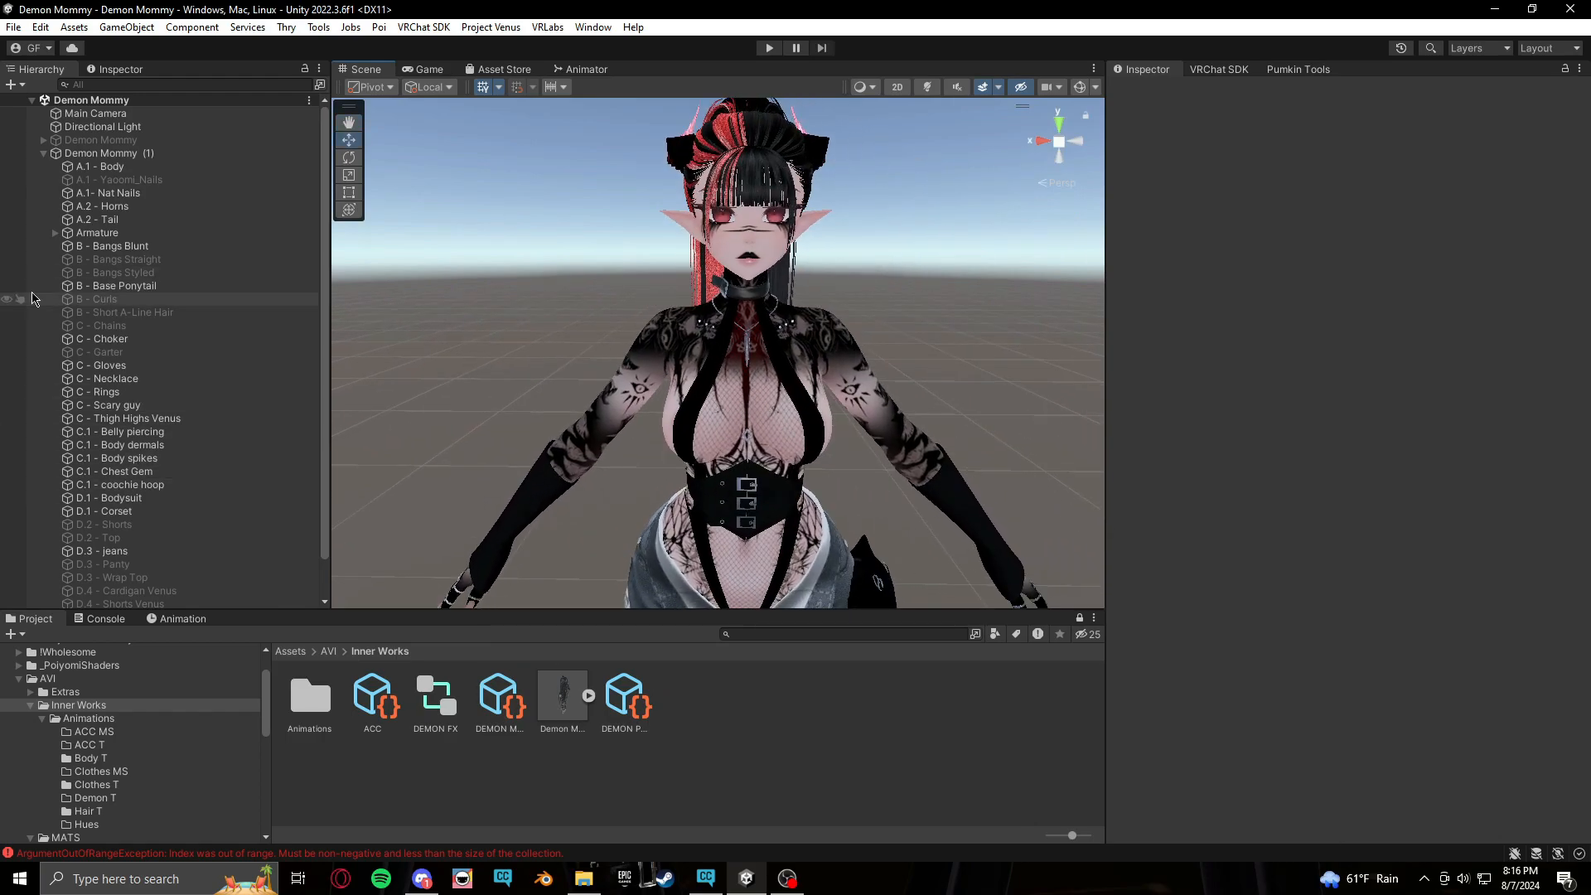
{"action": "middle_click_drag", "start_coordinate": [887, 347], "coordinate": [853, 331]}
{"action": "middle_click_drag", "start_coordinate": [573, 329], "coordinate": [595, 311]}
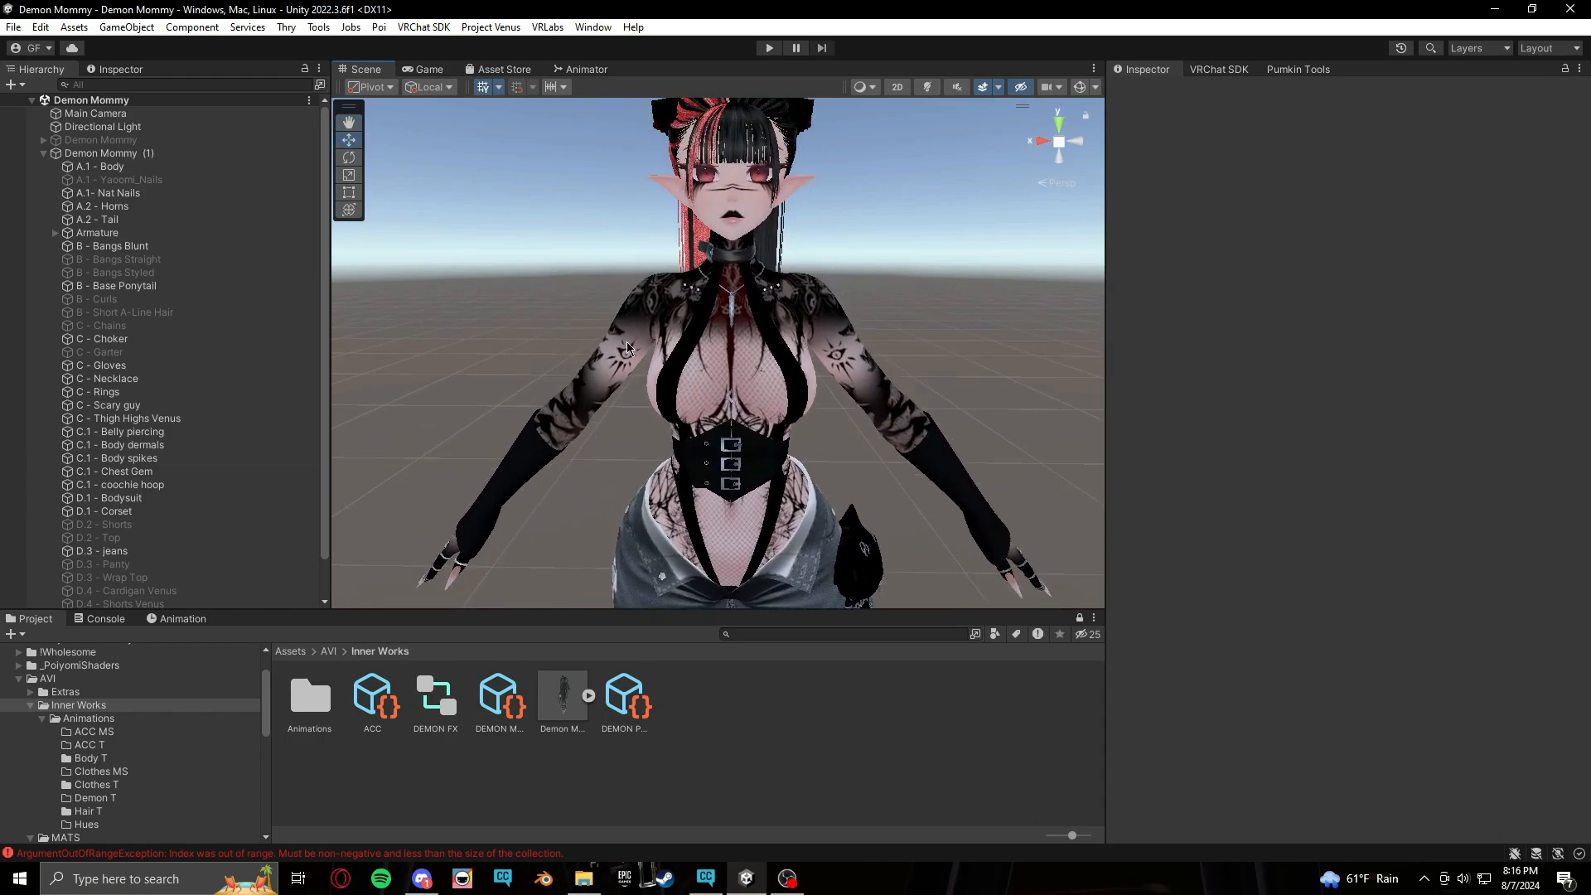
{"action": "middle_click_drag", "start_coordinate": [907, 486], "coordinate": [906, 541]}
{"action": "right_click_drag", "start_coordinate": [767, 381], "coordinate": [824, 321]}
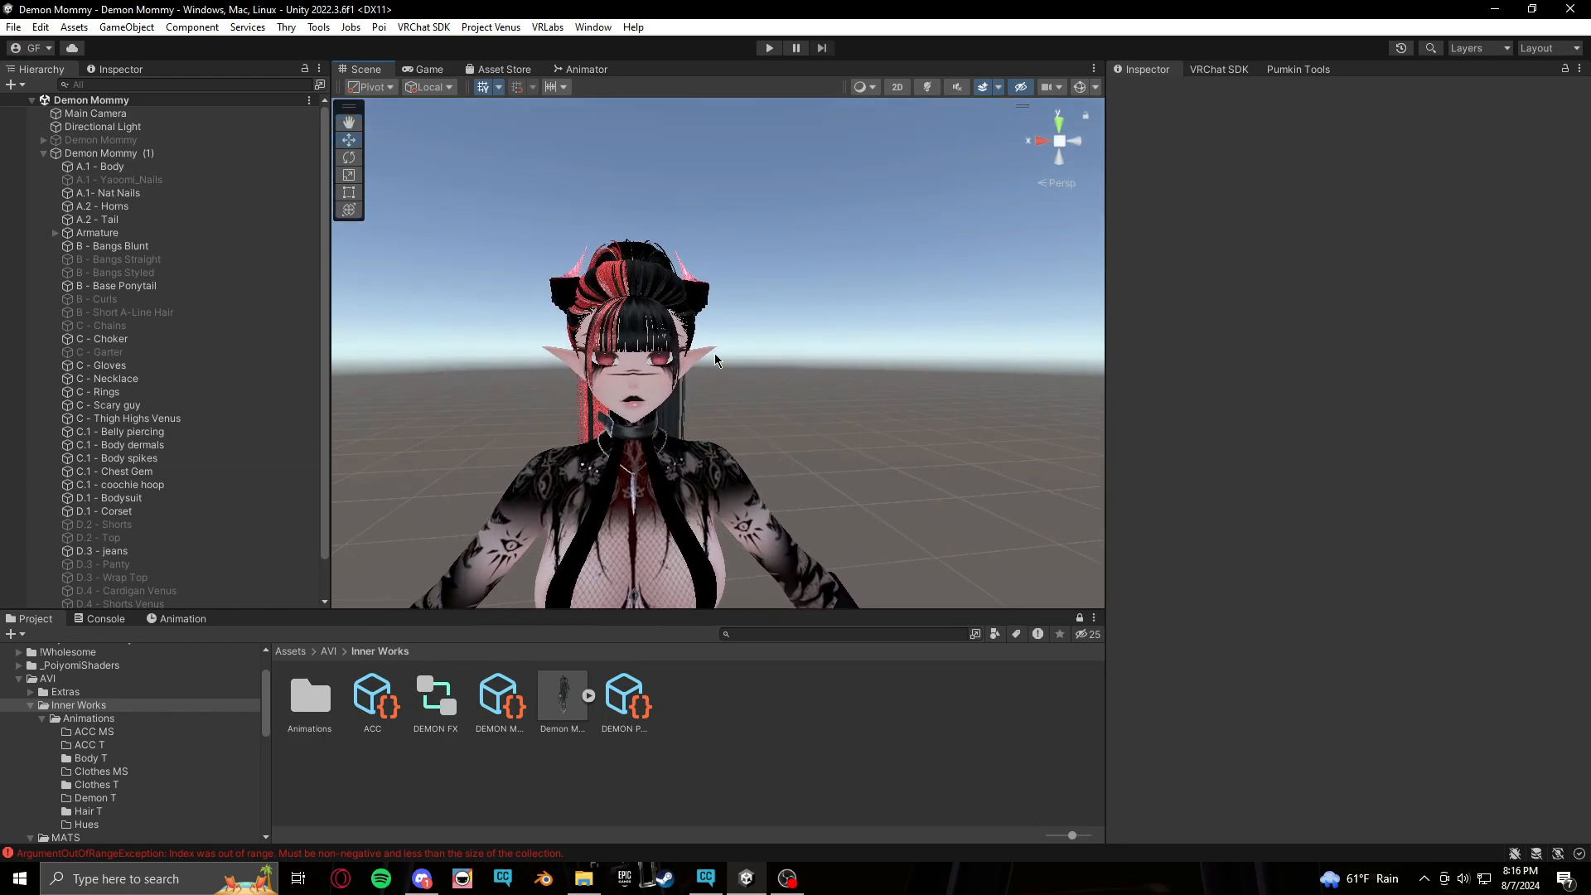
{"action": "middle_click_drag", "start_coordinate": [715, 357], "coordinate": [819, 377]}
{"action": "scroll", "coordinate": [821, 383], "scroll_direction": "up", "scroll_amount": 3}
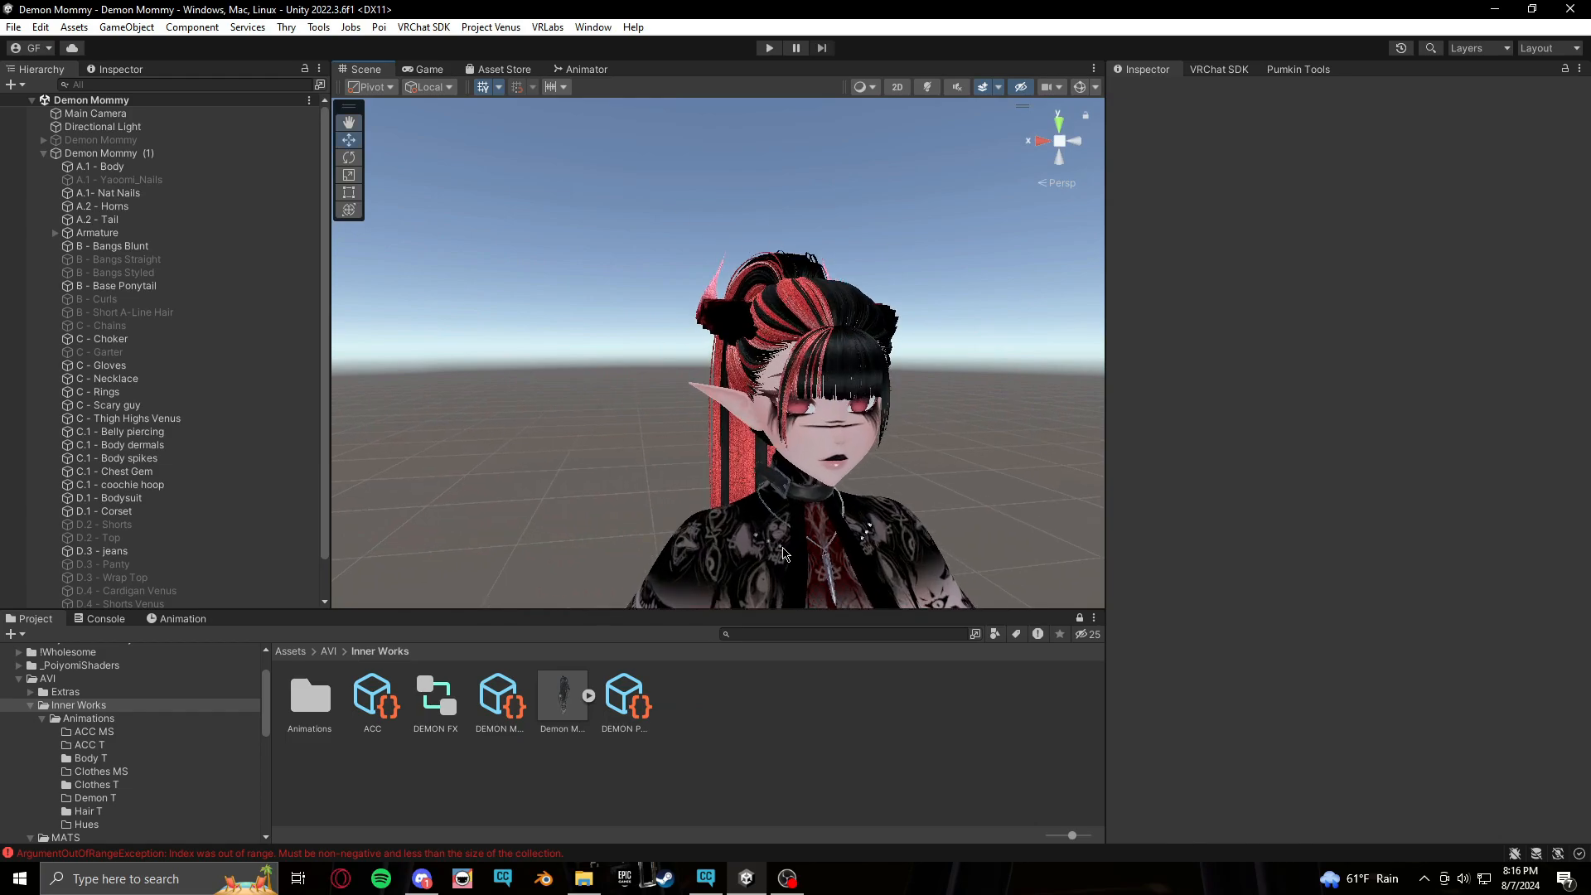
{"action": "middle_click_drag", "start_coordinate": [783, 553], "coordinate": [816, 358]}
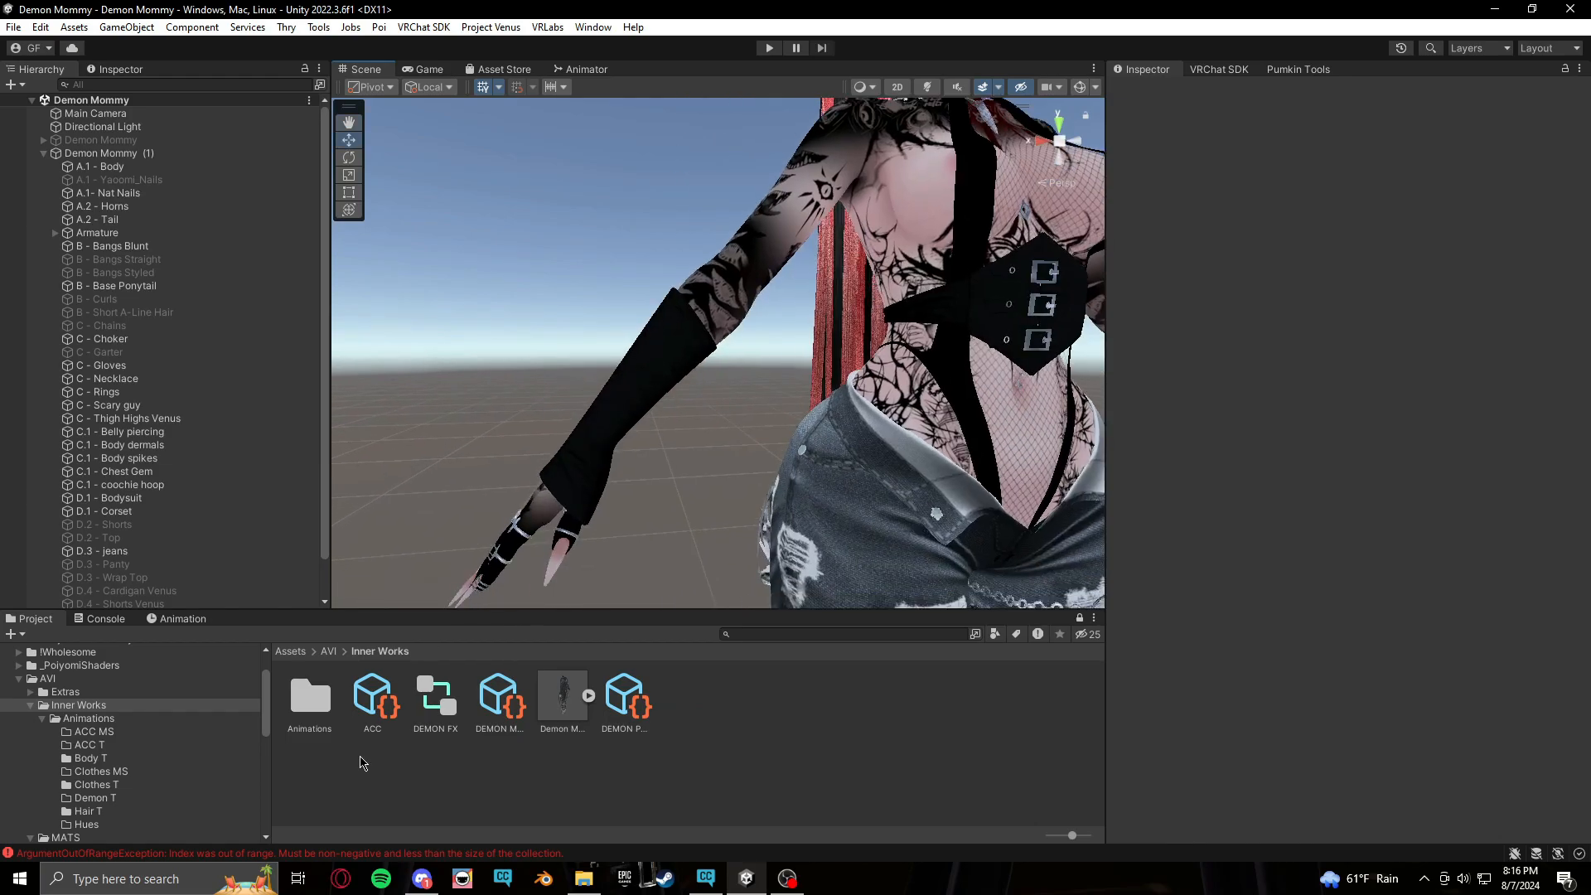
{"action": "scroll", "coordinate": [124, 791], "scroll_direction": "down", "scroll_amount": 5}
{"action": "middle_click_drag", "start_coordinate": [527, 522], "coordinate": [663, 282]}
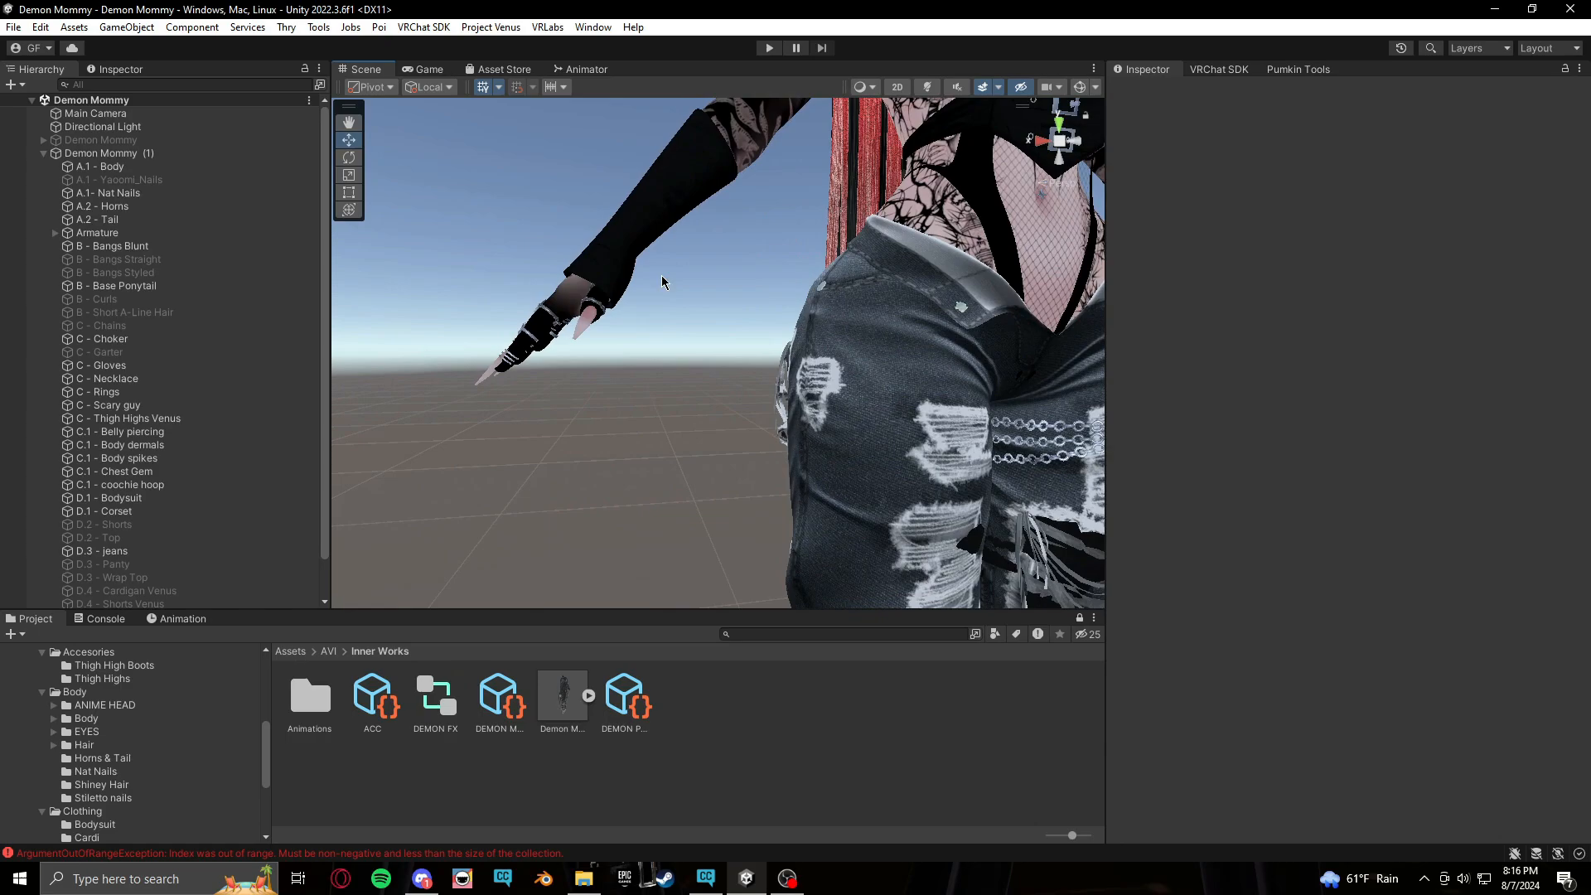
Select the D.3 - jeans mesh and frame it to inspect it closely
{"action": "left_click", "coordinate": [867, 428]}
{"action": "key", "text": "f"}
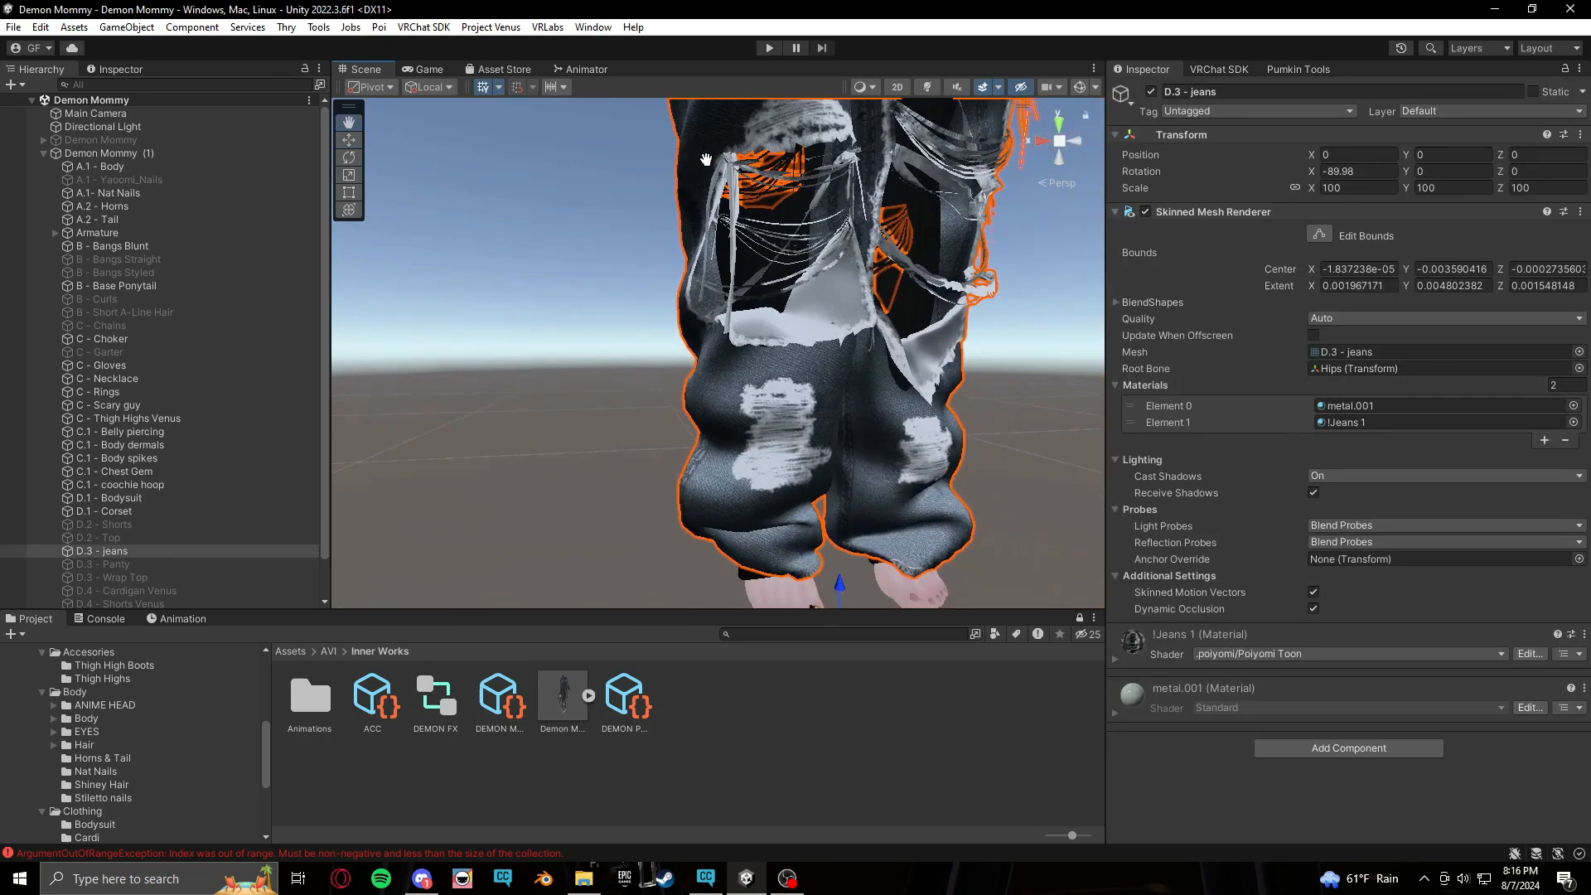
{"action": "middle_click_drag", "start_coordinate": [879, 316], "coordinate": [936, 564]}
{"action": "middle_click_drag", "start_coordinate": [547, 249], "coordinate": [644, 358]}
{"action": "right_click_drag", "start_coordinate": [644, 357], "coordinate": [704, 437]}
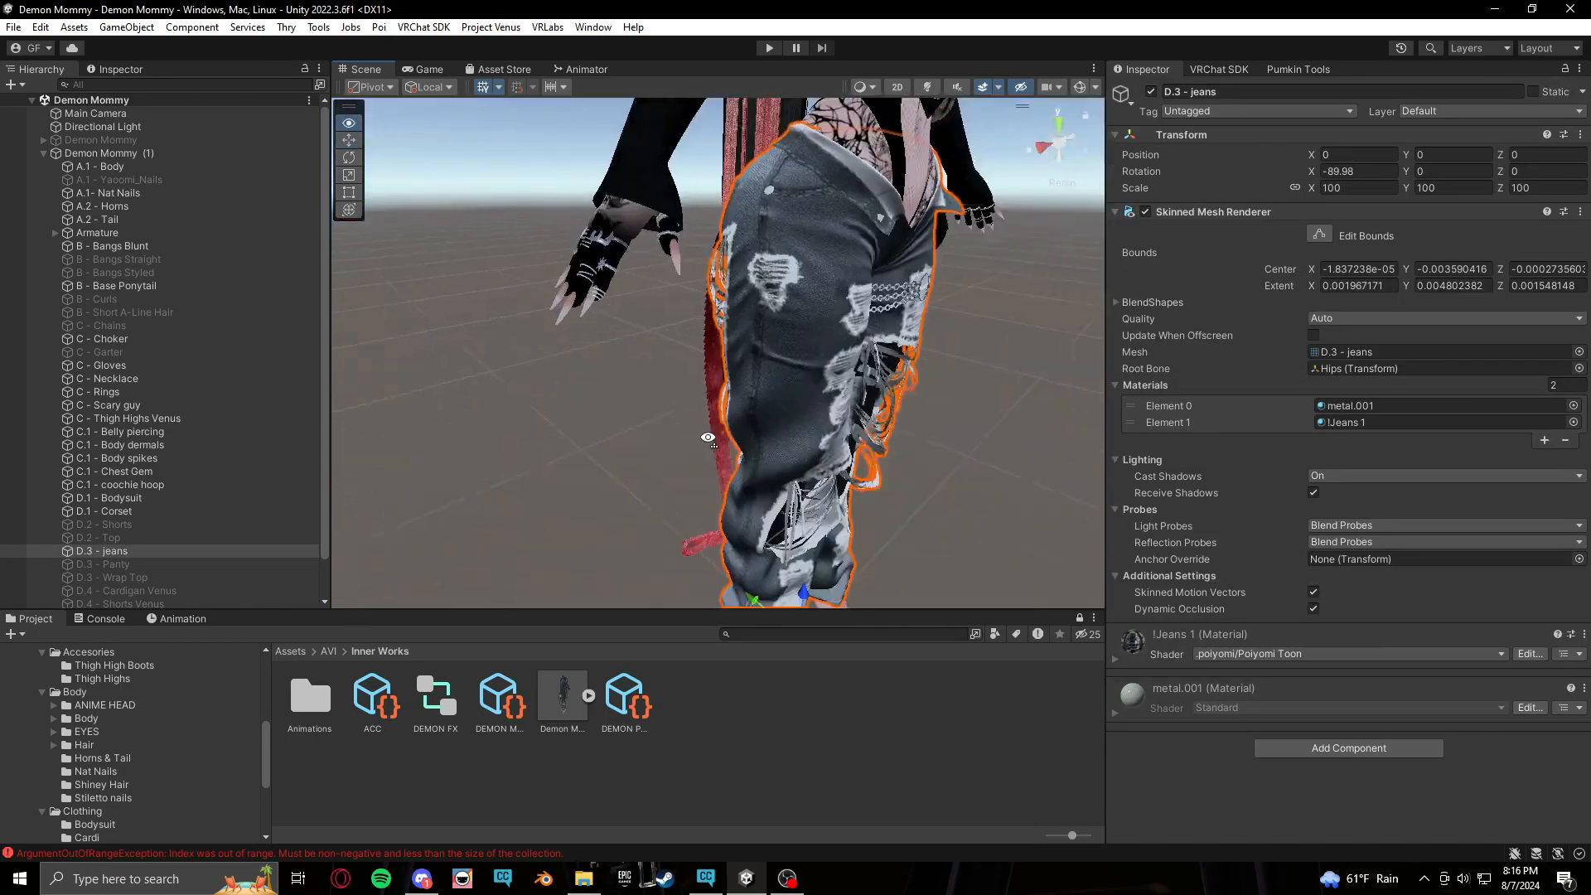
Create a new animation clip named Nat Nails MS 1 in the Animations/Body T folder
{"action": "middle_click_drag", "start_coordinate": [704, 436], "coordinate": [654, 404]}
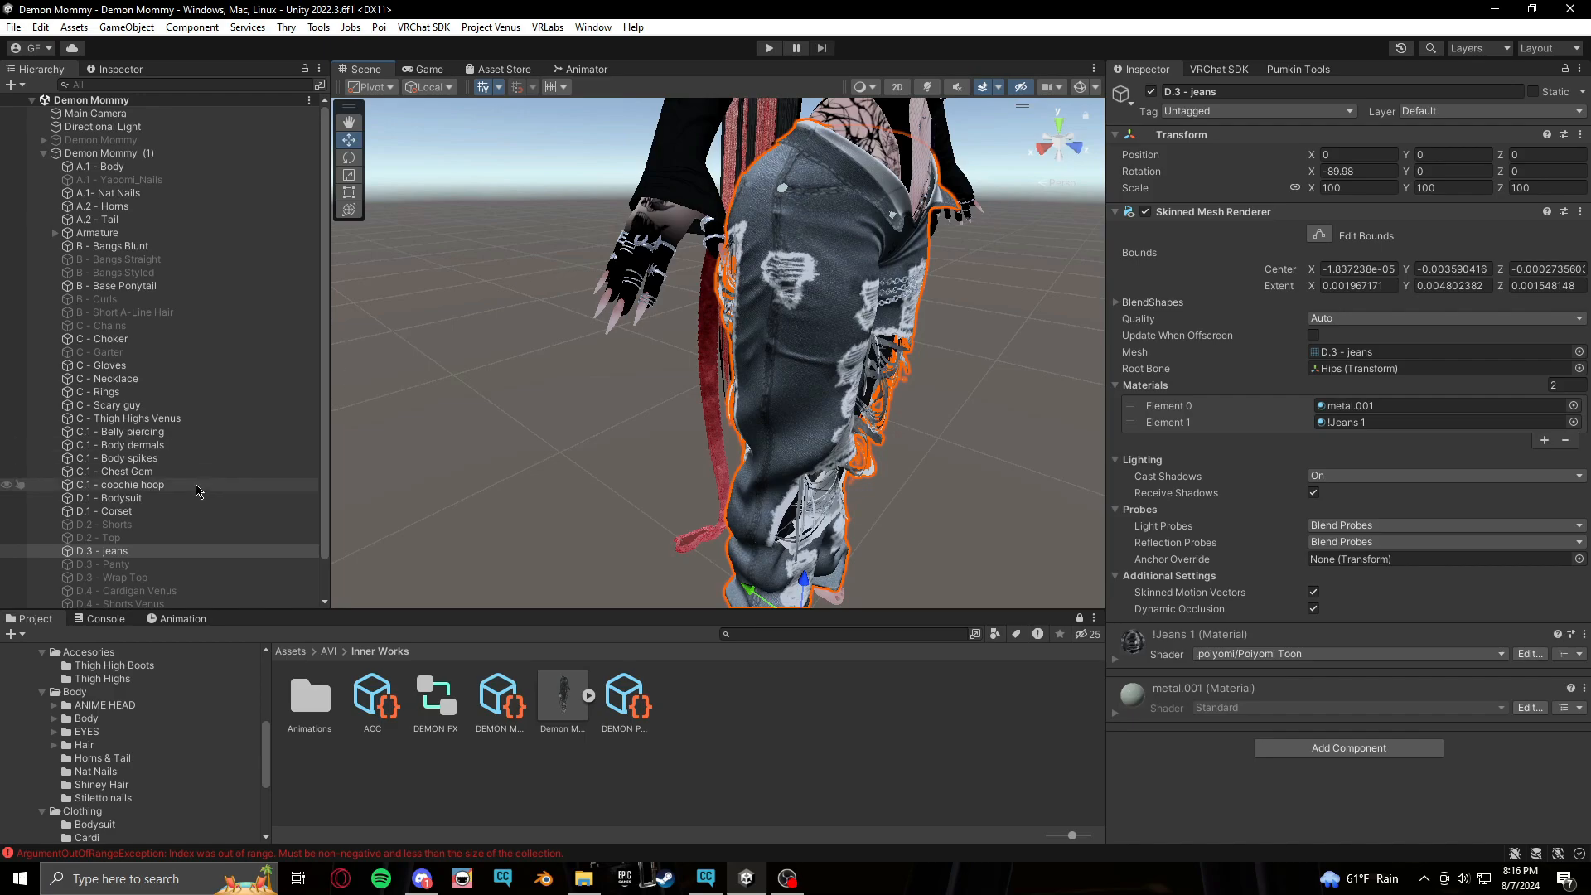
{"action": "middle_click_drag", "start_coordinate": [391, 598], "coordinate": [356, 618]}
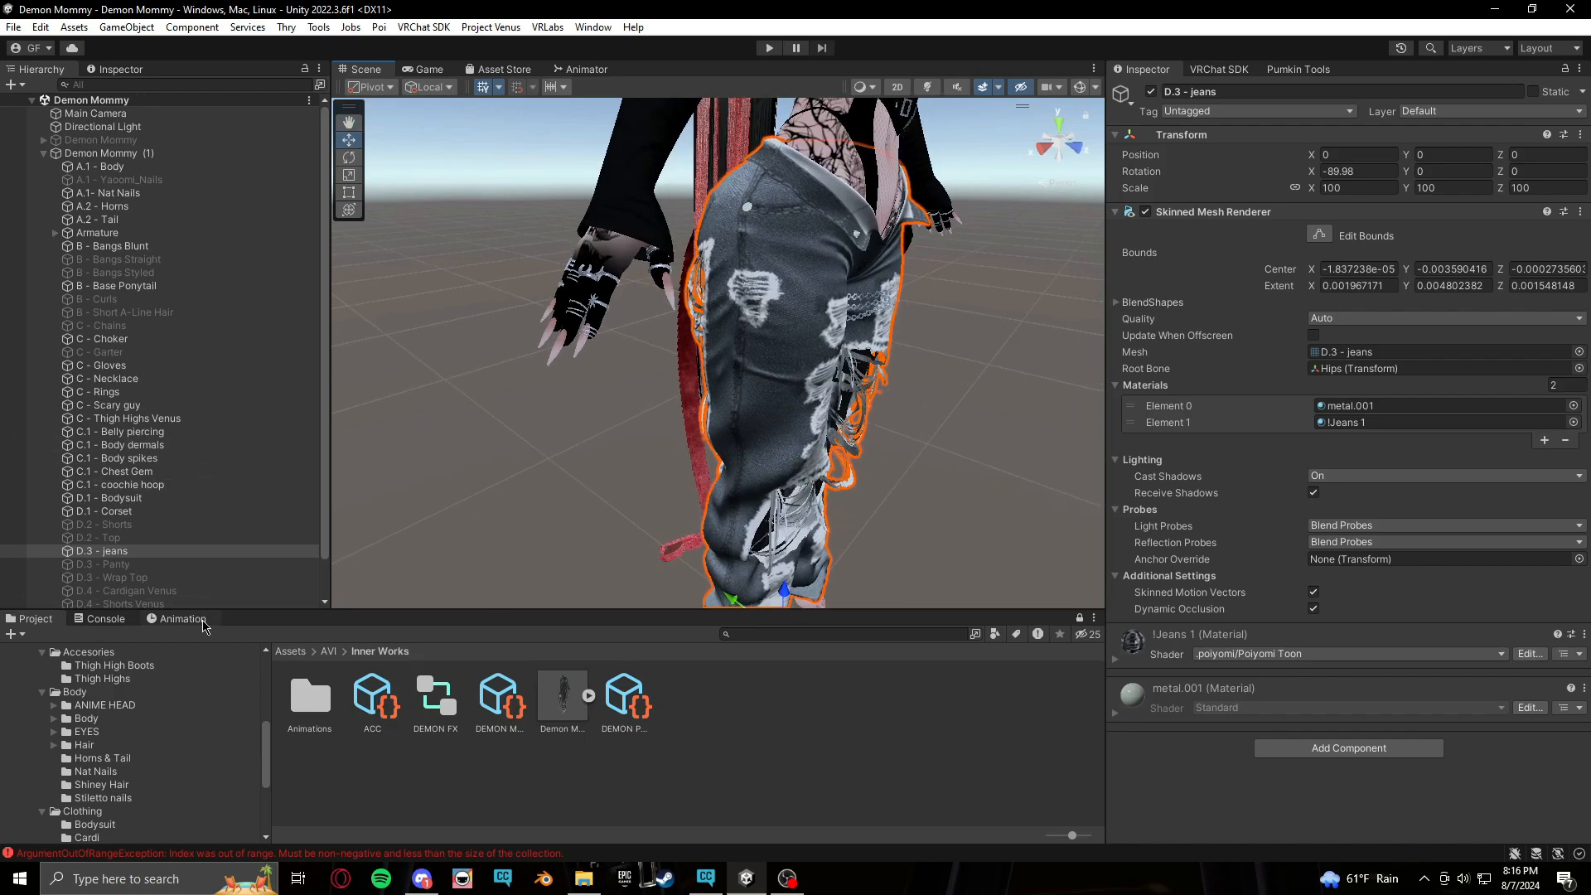
{"action": "left_click", "coordinate": [177, 619]}
{"action": "left_click", "coordinate": [119, 653]}
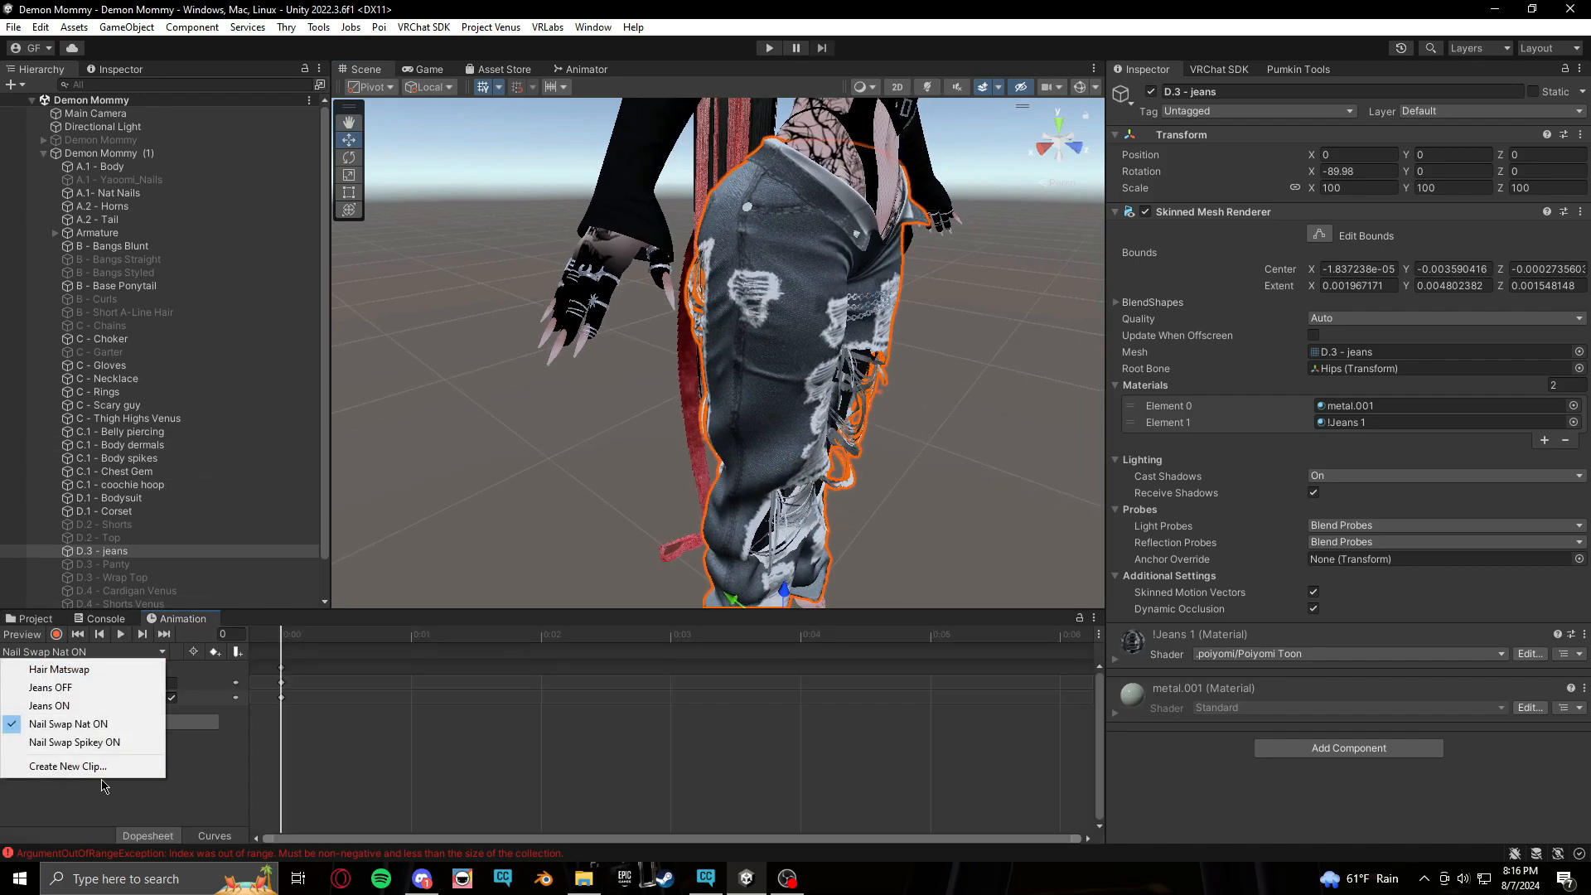
{"action": "left_click", "coordinate": [83, 767]}
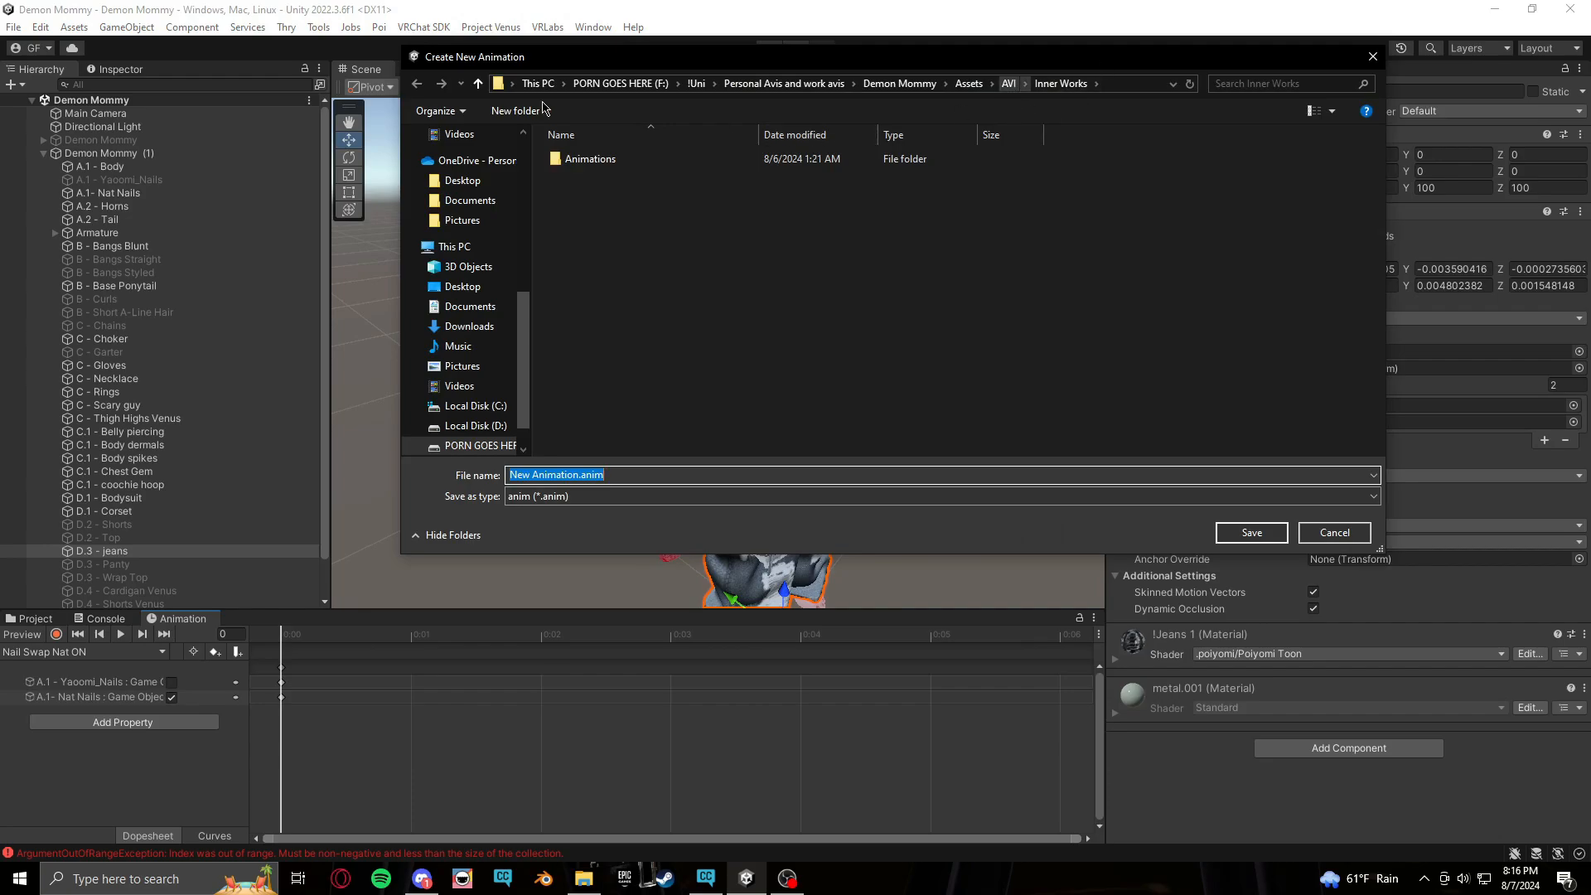
{"action": "double_click", "coordinate": [590, 159]}
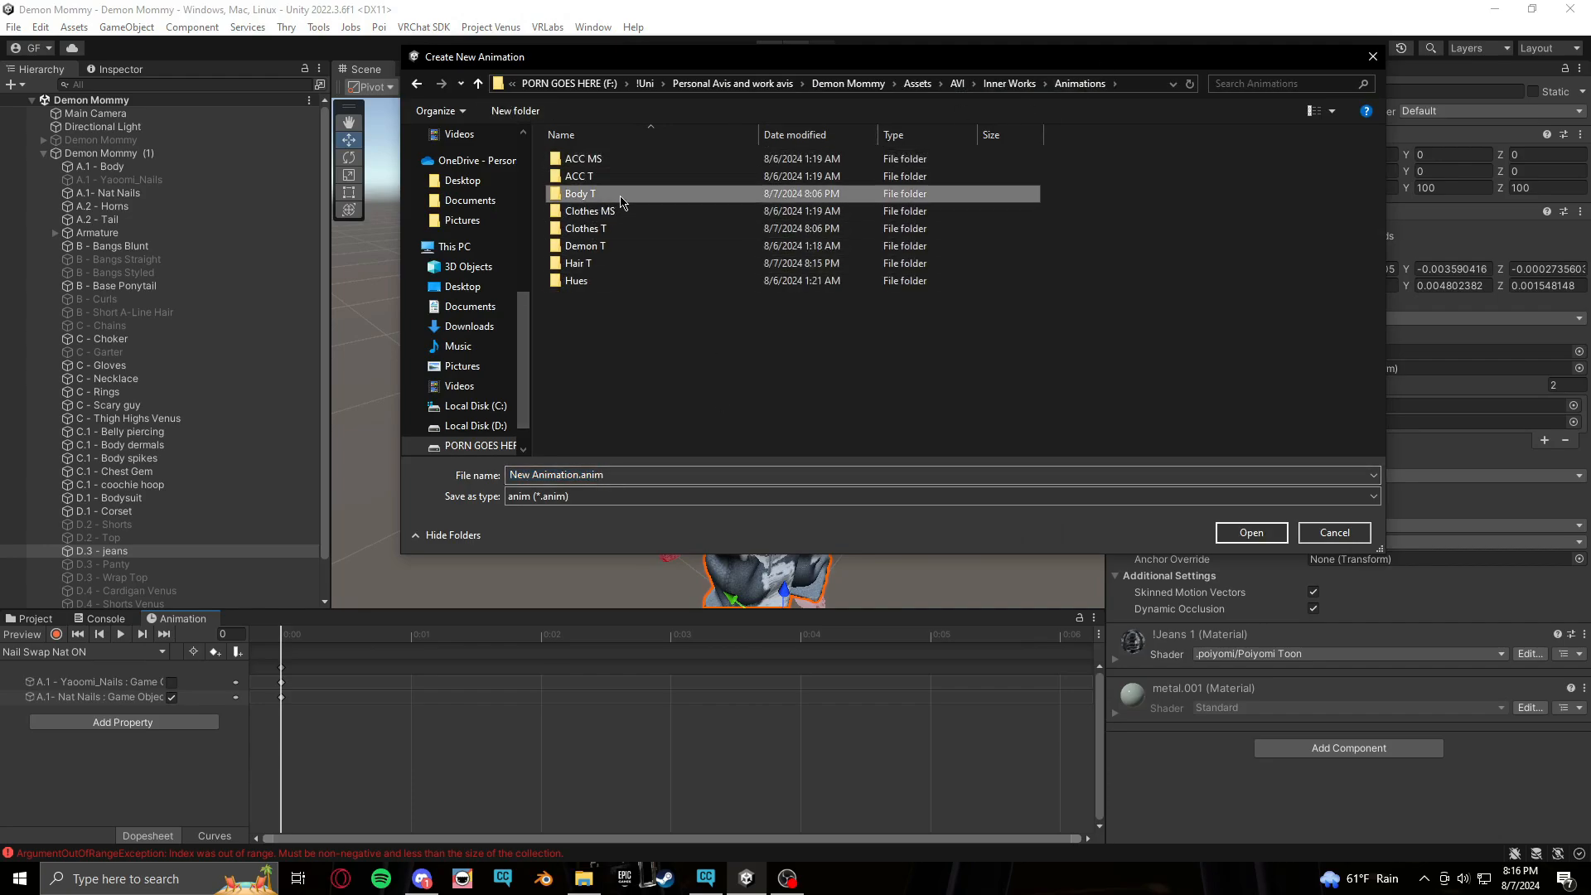
{"action": "double_click", "coordinate": [580, 194]}
{"action": "left_click", "coordinate": [677, 474]}
{"action": "type", "text": "N"}
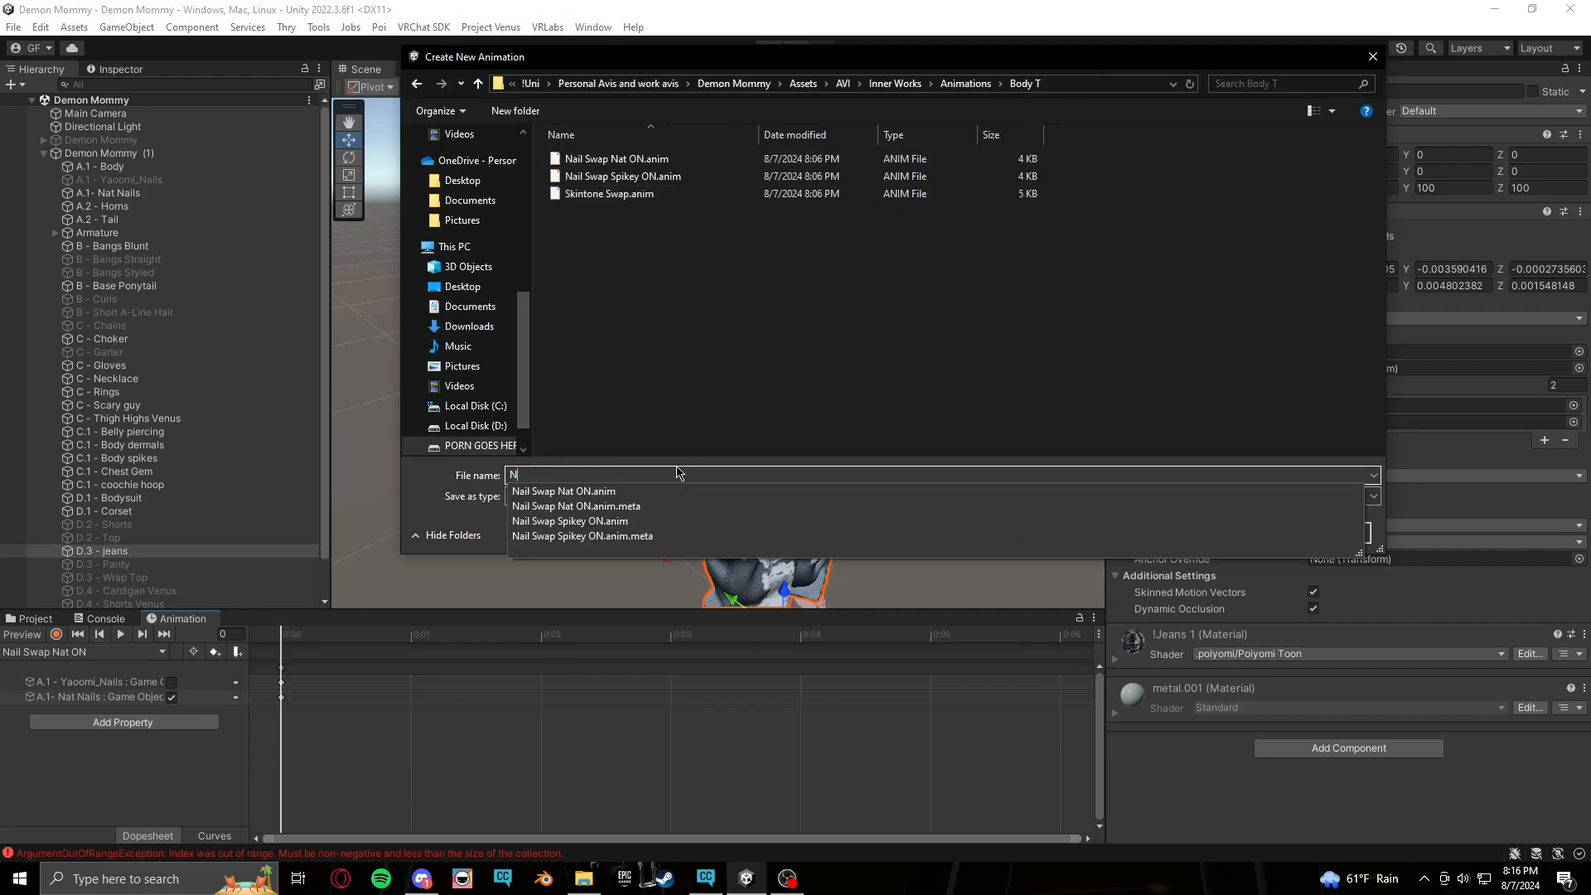
{"action": "key", "text": "BackSpace"}
{"action": "type", "text": "Nat Nails MS 1"}
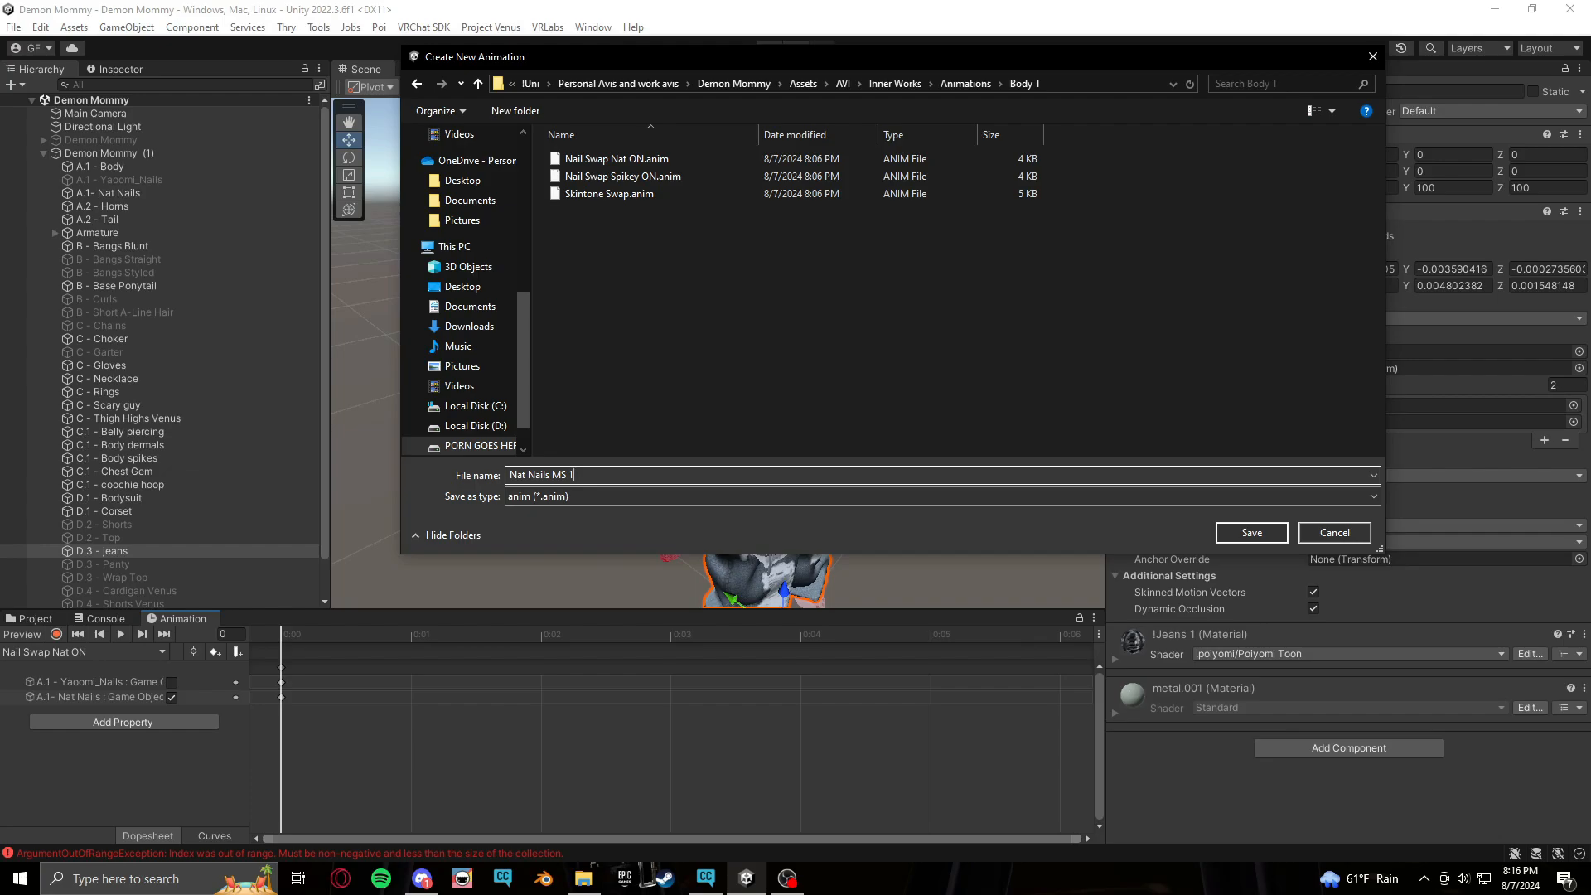
{"action": "key", "text": "Return"}
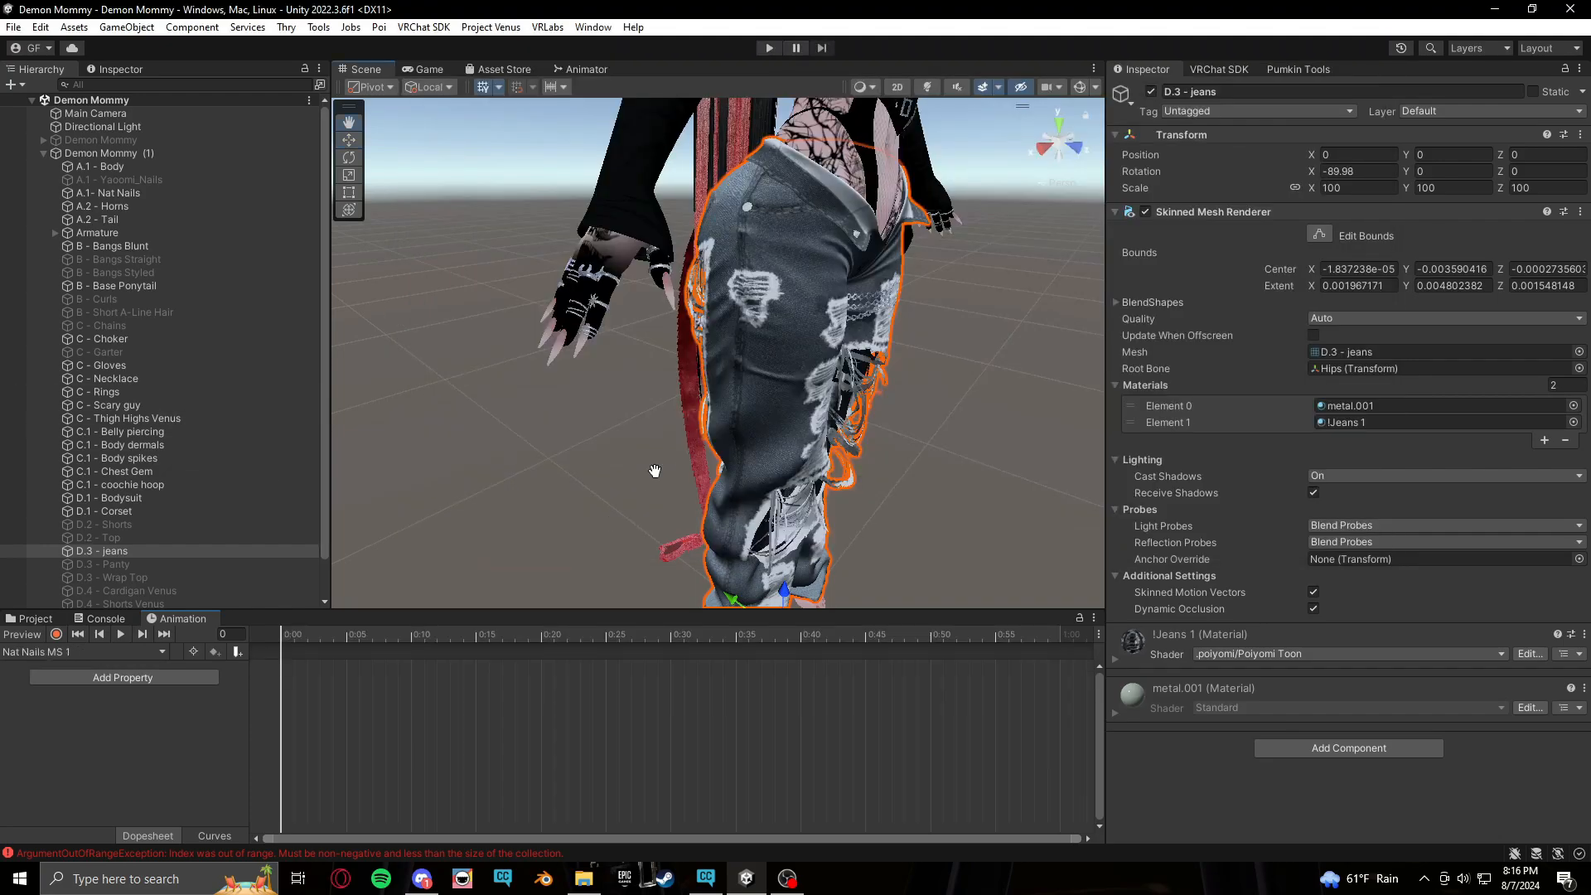
Open the Nat Nails materials folder and try dropping !Nat Nails 1 onto the avatar's nails in the scene
{"action": "middle_click_drag", "start_coordinate": [655, 470], "coordinate": [663, 482]}
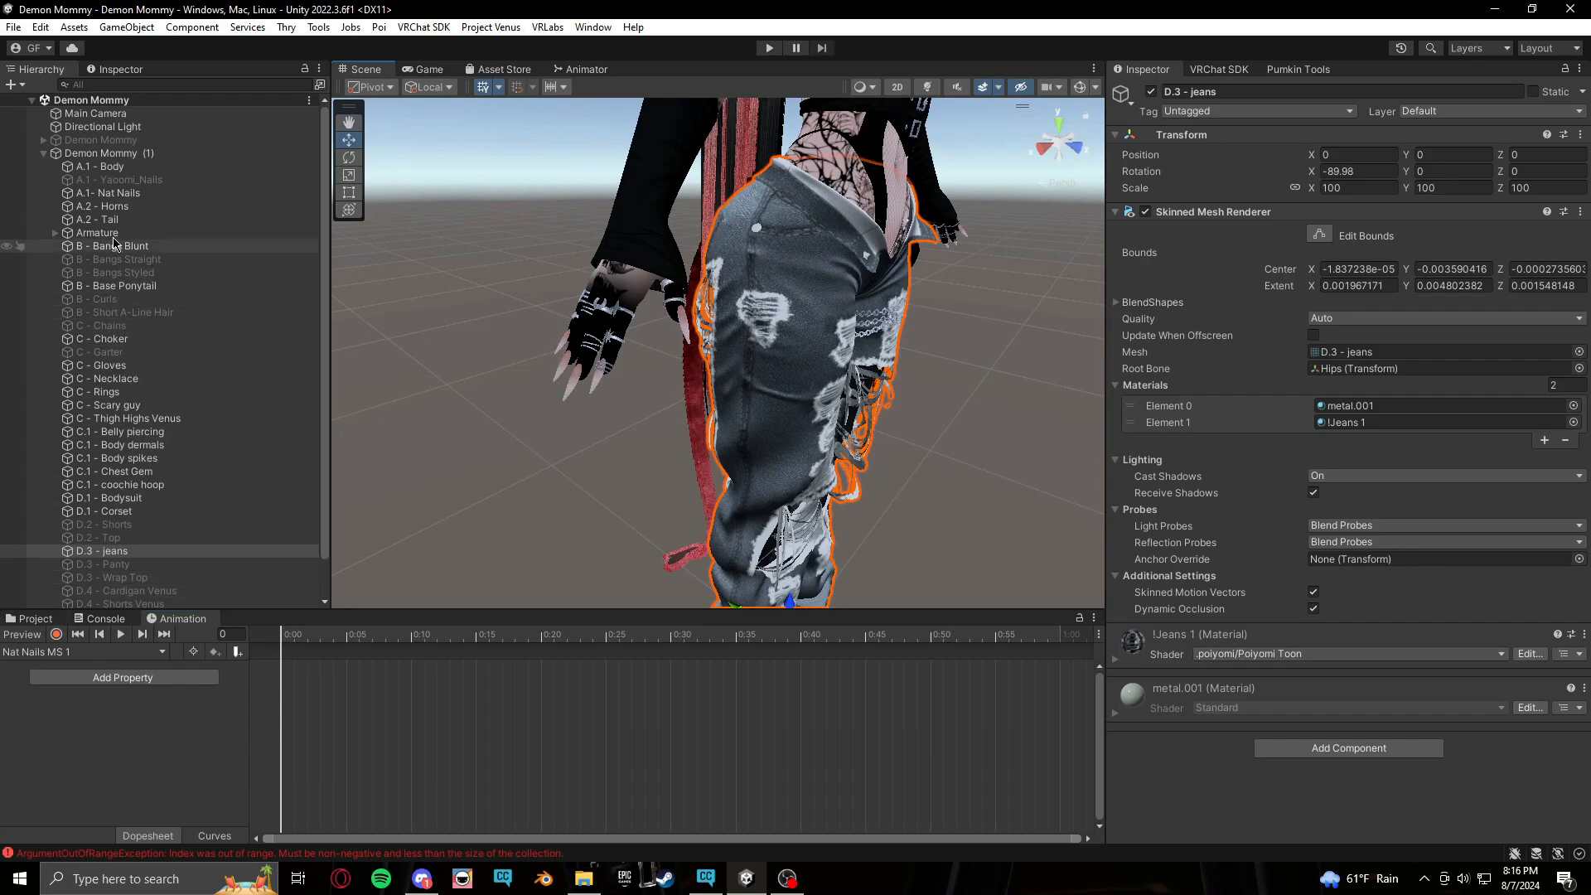
{"action": "left_click", "coordinate": [53, 618]}
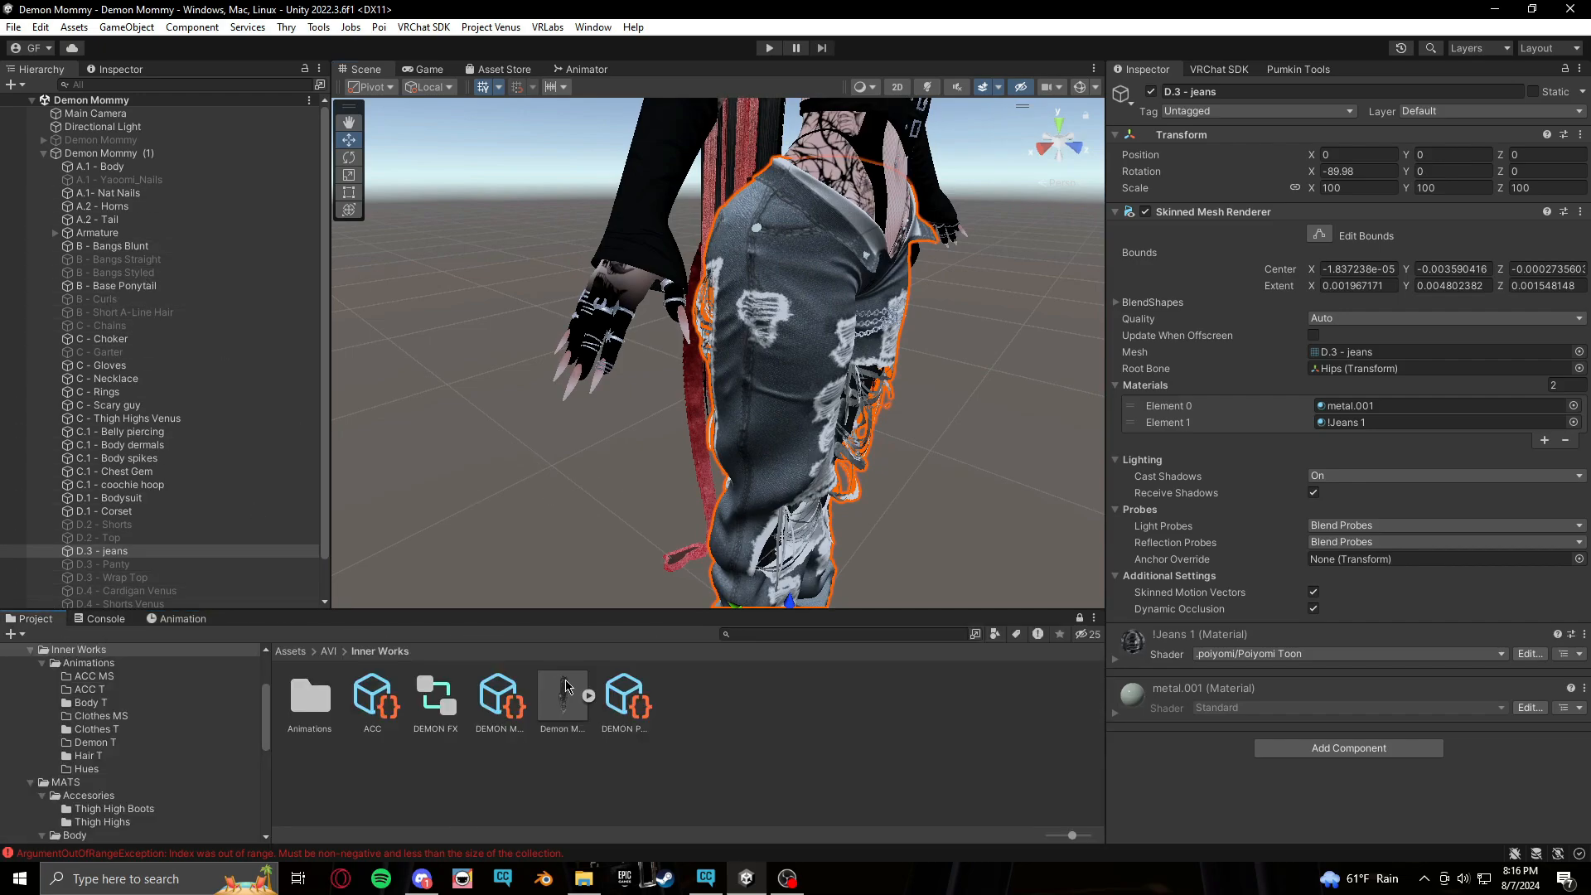
{"action": "scroll", "coordinate": [133, 779], "scroll_direction": "down", "scroll_amount": 3}
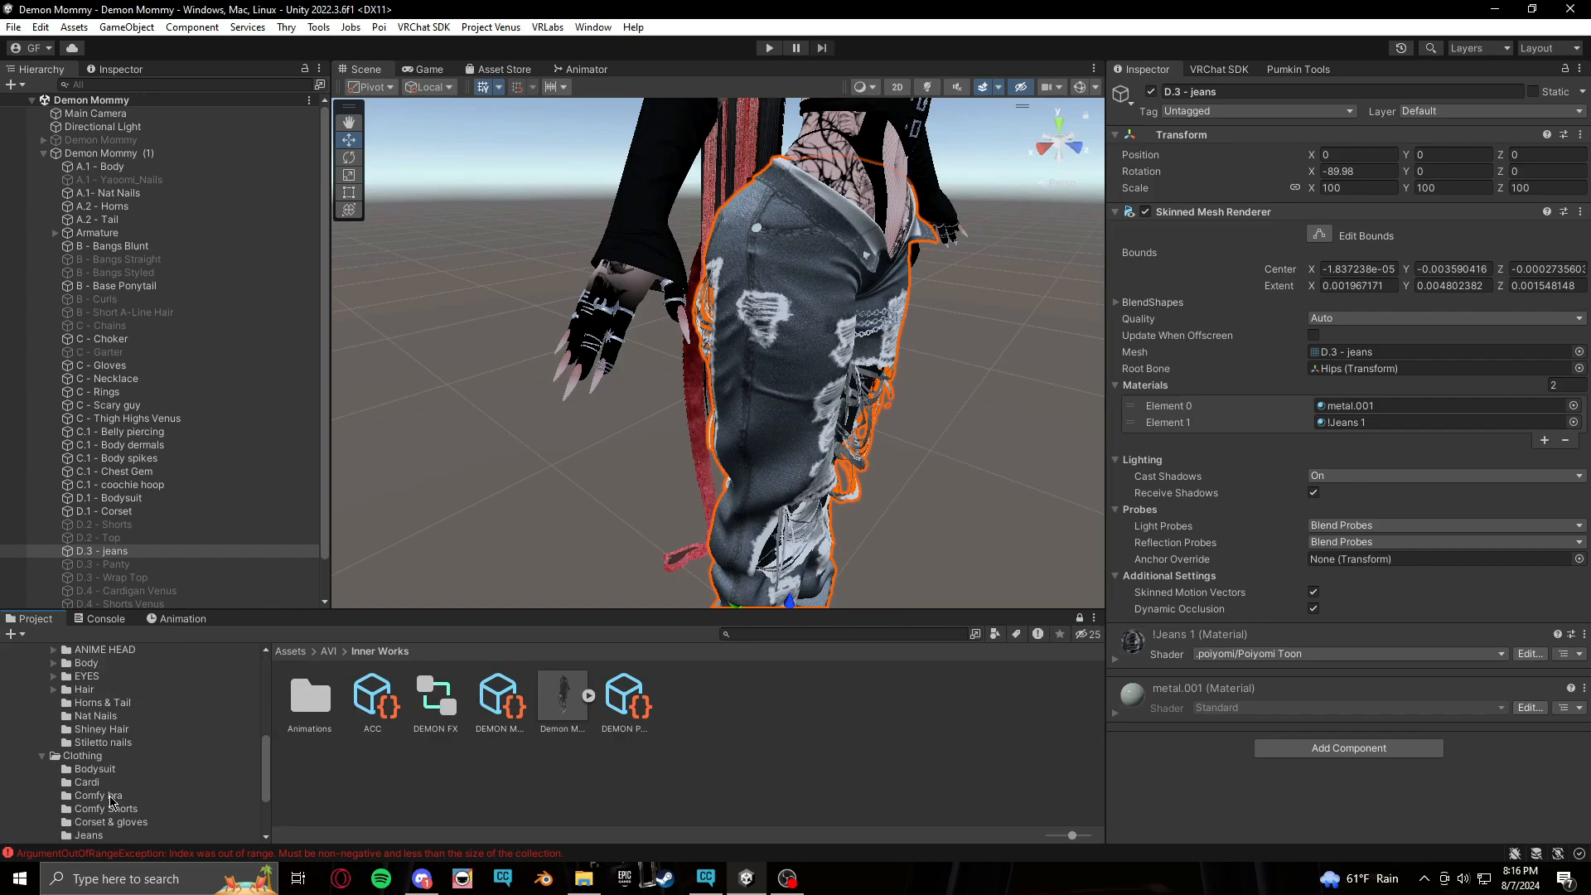
{"action": "left_click", "coordinate": [126, 767]}
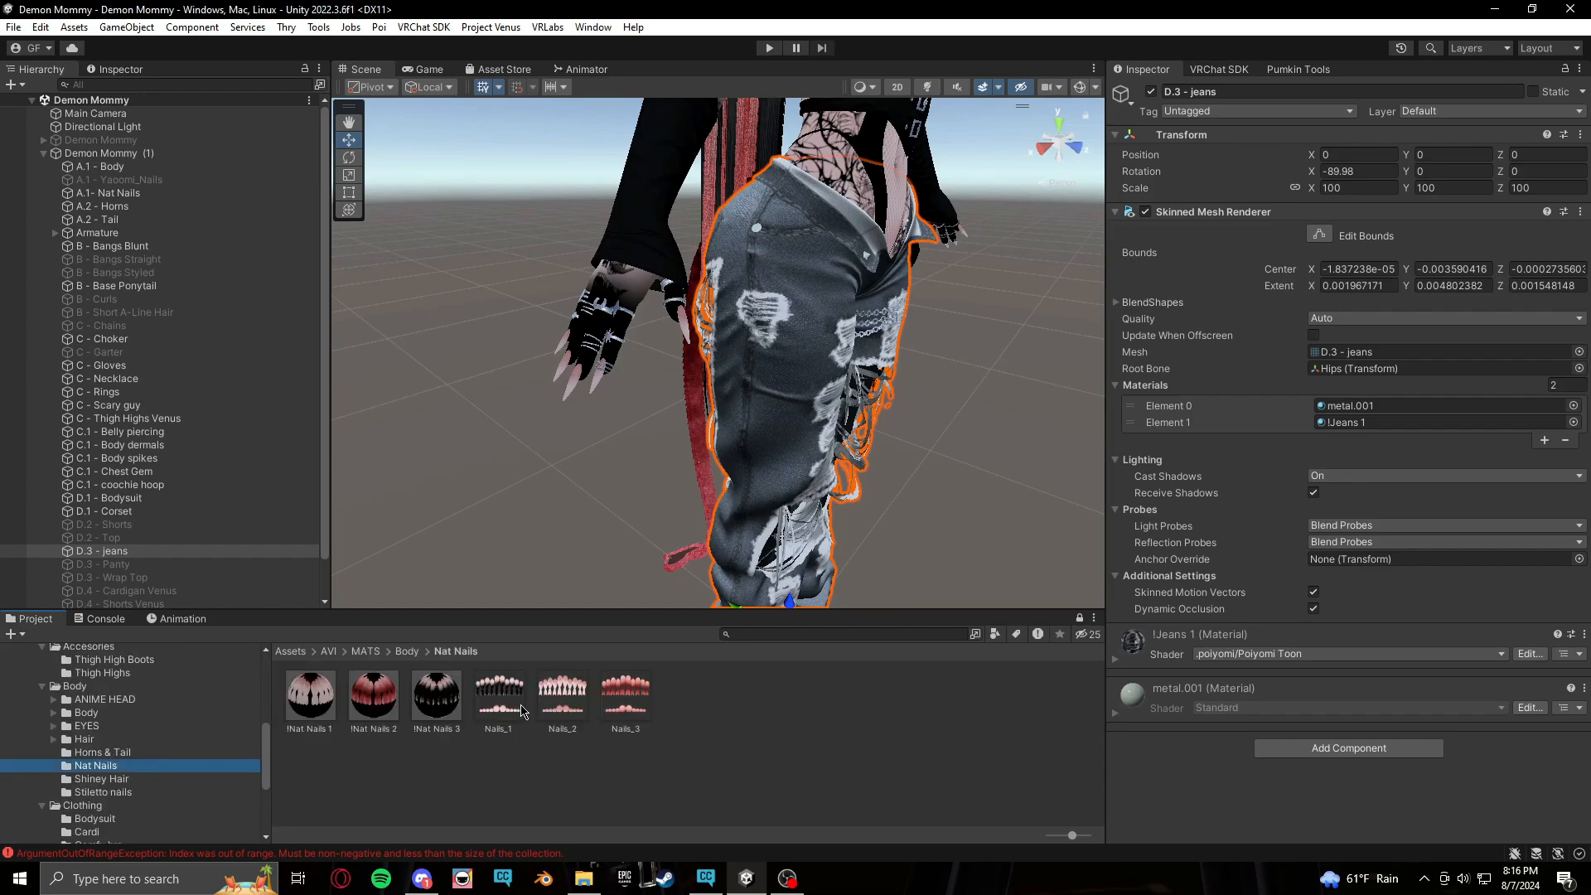
{"action": "left_click_drag", "start_coordinate": [376, 701], "coordinate": [565, 399]}
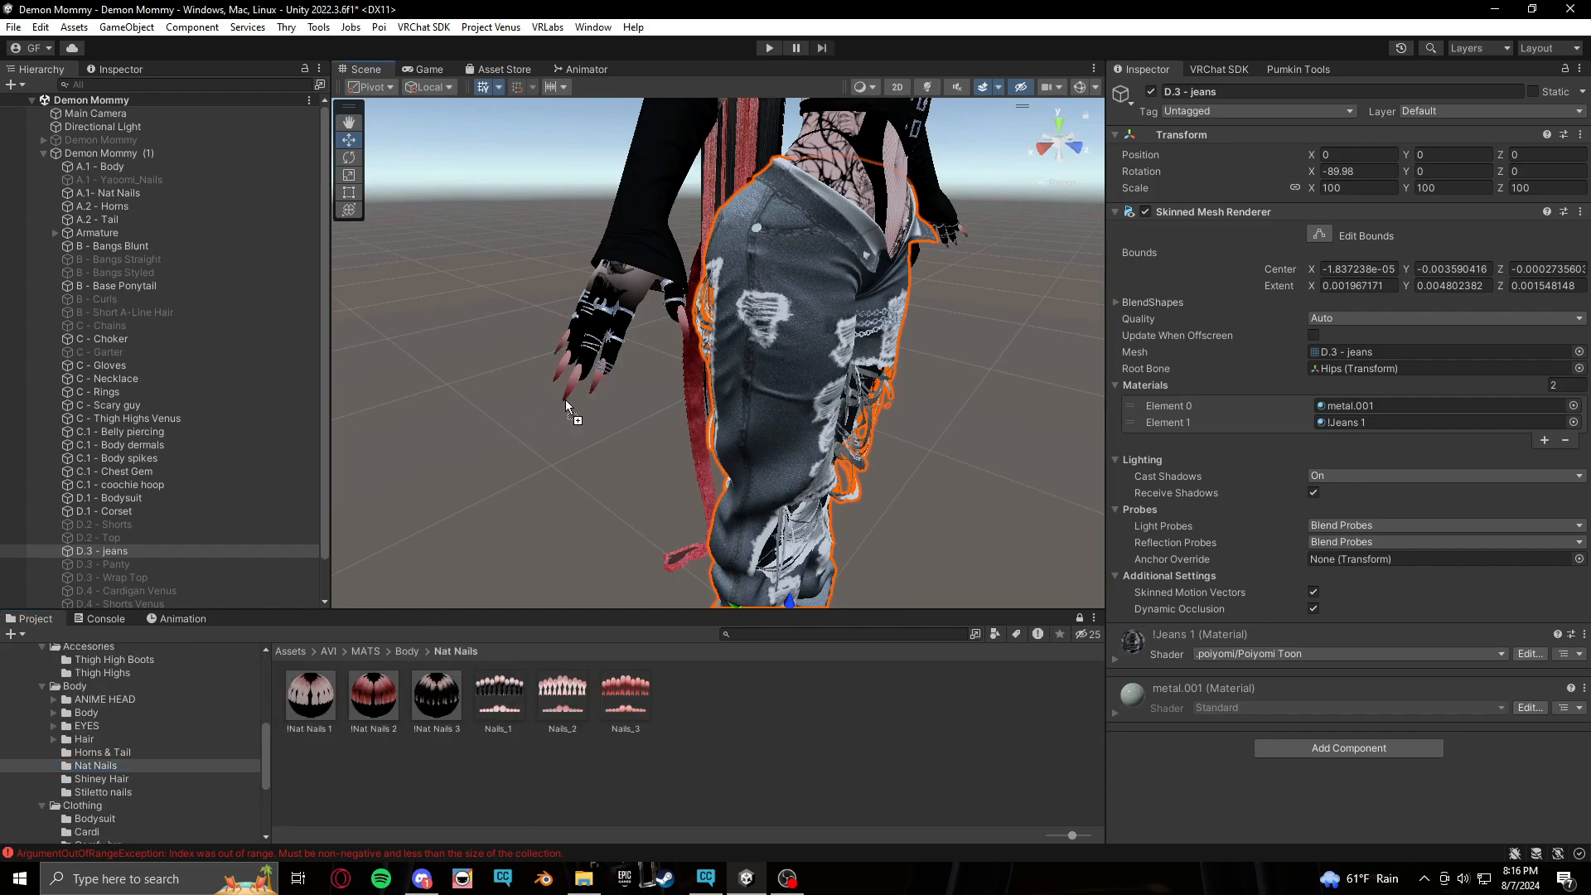
Examine the avatar's lower body and feet from several angles in the Scene view
{"action": "middle_click_drag", "start_coordinate": [962, 500], "coordinate": [867, 275]}
{"action": "scroll", "coordinate": [817, 364], "scroll_direction": "up", "scroll_amount": 6}
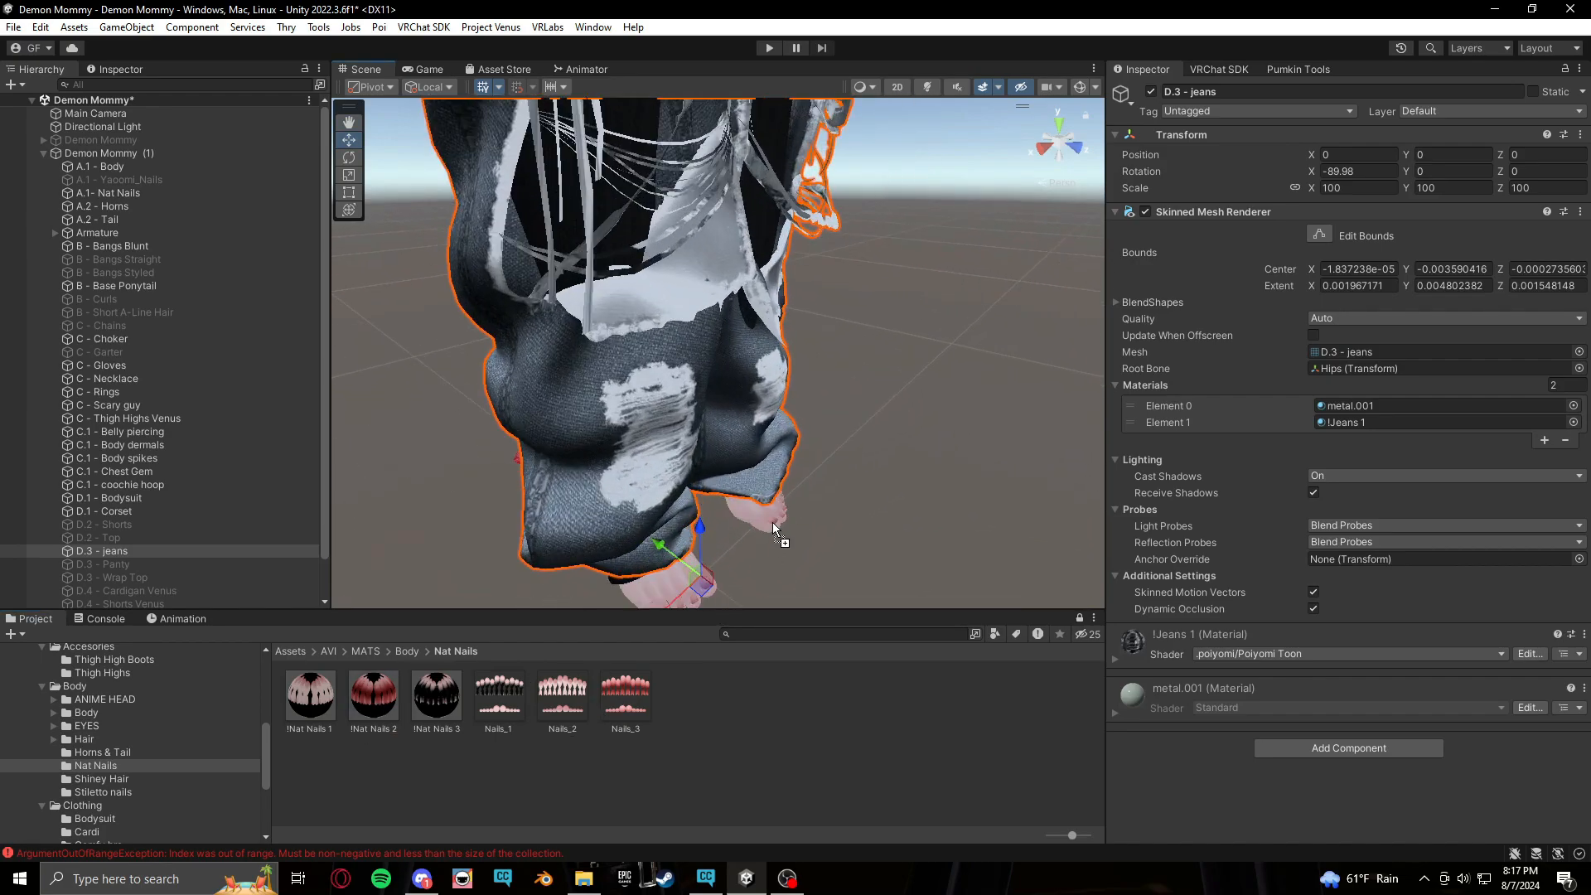
{"action": "middle_click_drag", "start_coordinate": [773, 522], "coordinate": [812, 365]}
{"action": "scroll", "coordinate": [871, 515], "scroll_direction": "up", "scroll_amount": 10}
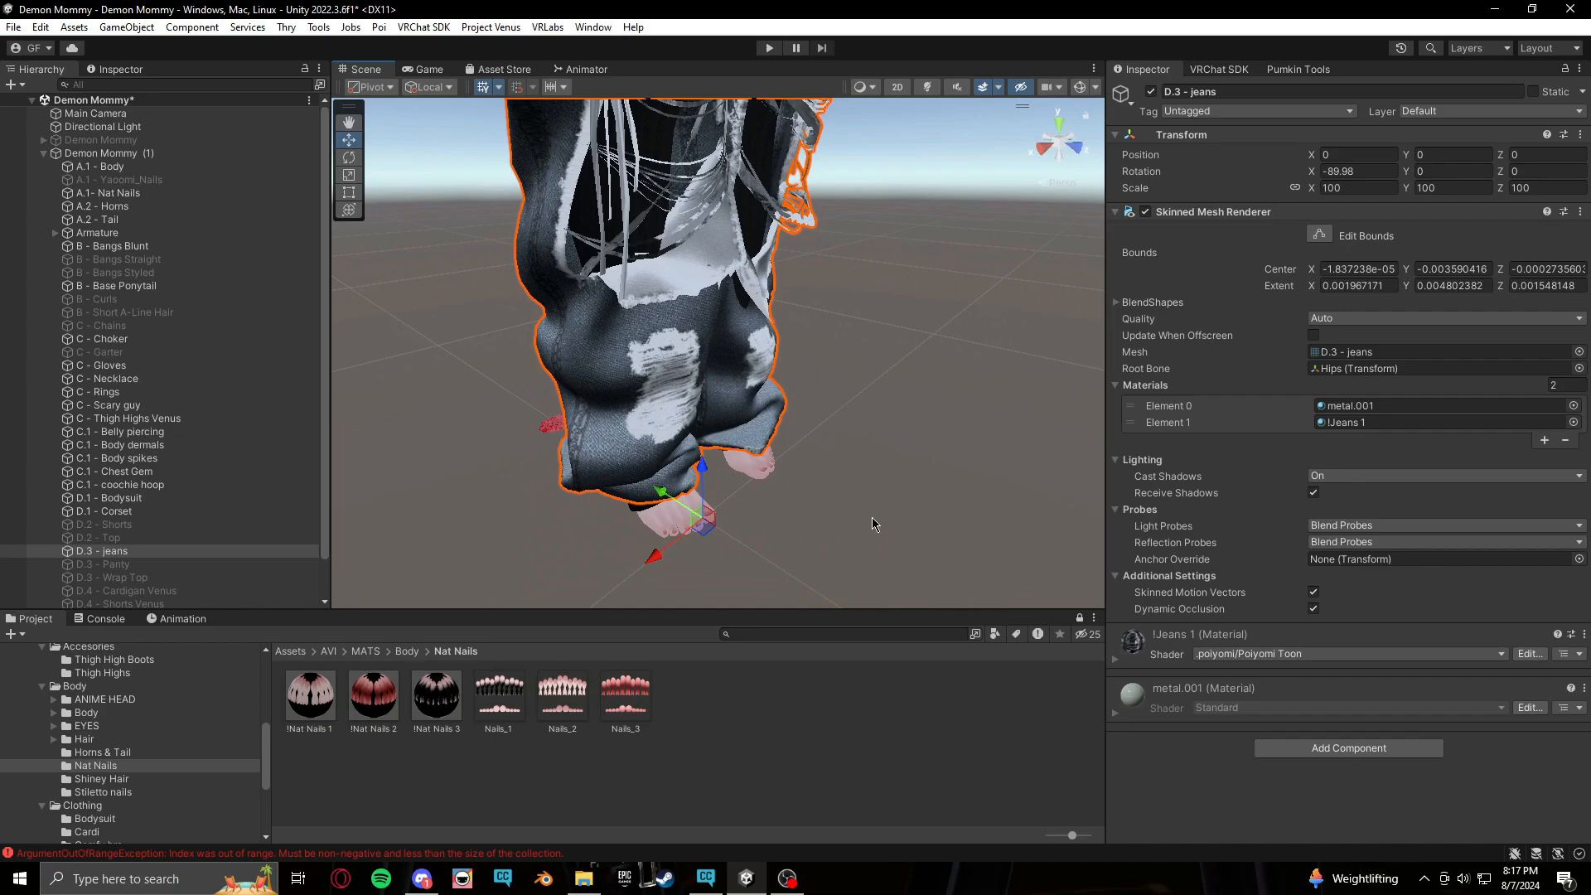
{"action": "scroll", "coordinate": [812, 580], "scroll_direction": "down", "scroll_amount": 6}
{"action": "middle_click_drag", "start_coordinate": [730, 323], "coordinate": [708, 535]}
{"action": "right_click_drag", "start_coordinate": [707, 534], "coordinate": [703, 468]}
{"action": "middle_click_drag", "start_coordinate": [703, 468], "coordinate": [769, 441]}
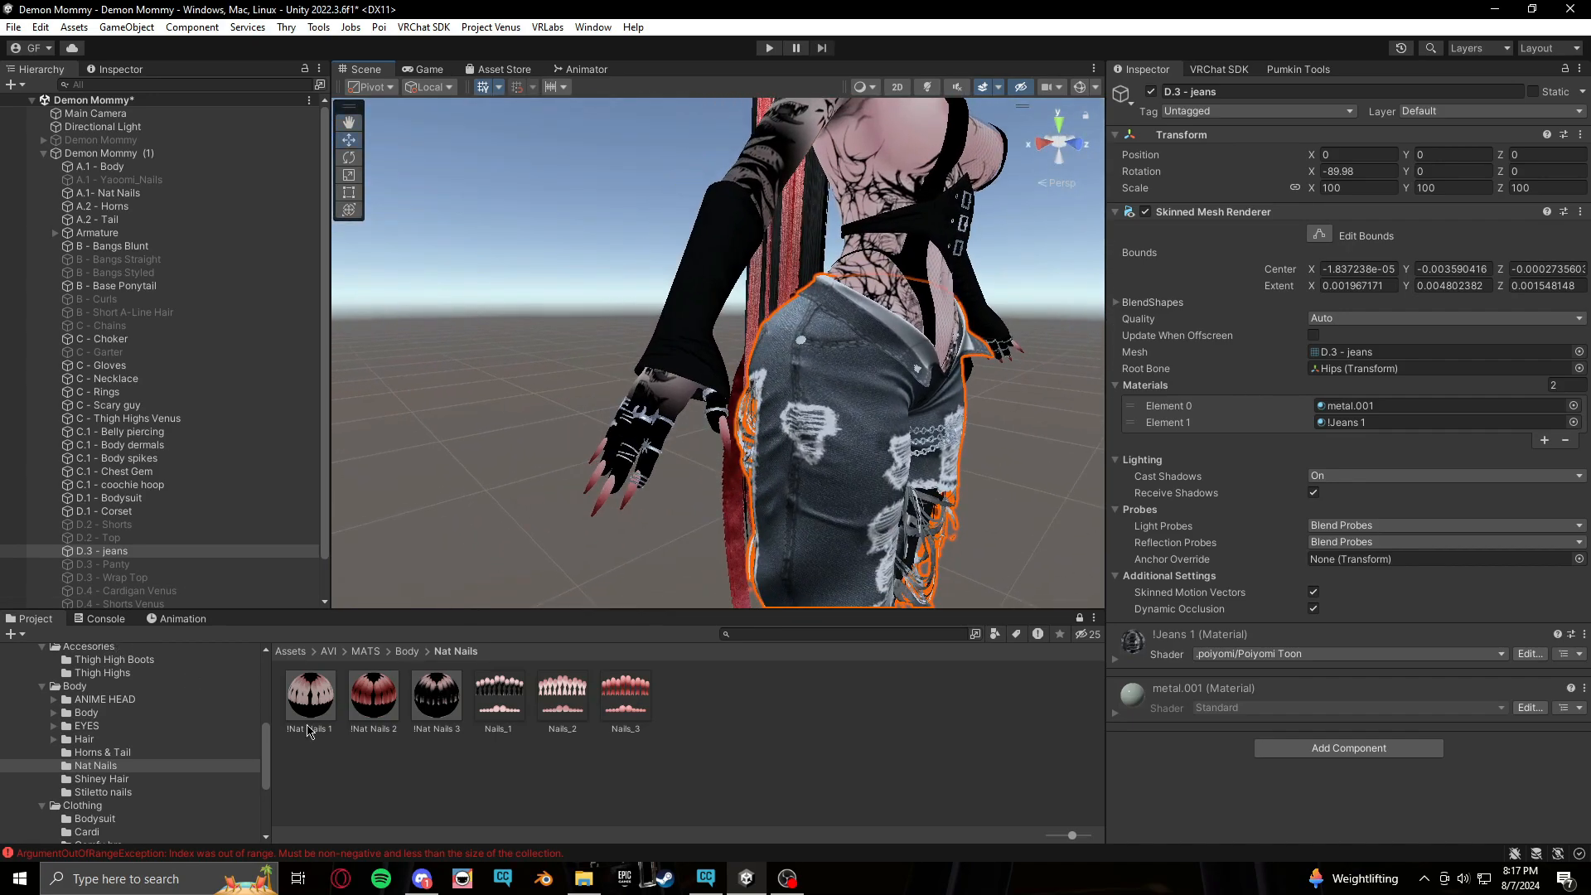
Turn on keyframe recording for the Nat Nails MS 1 clip
{"action": "left_click", "coordinate": [179, 619]}
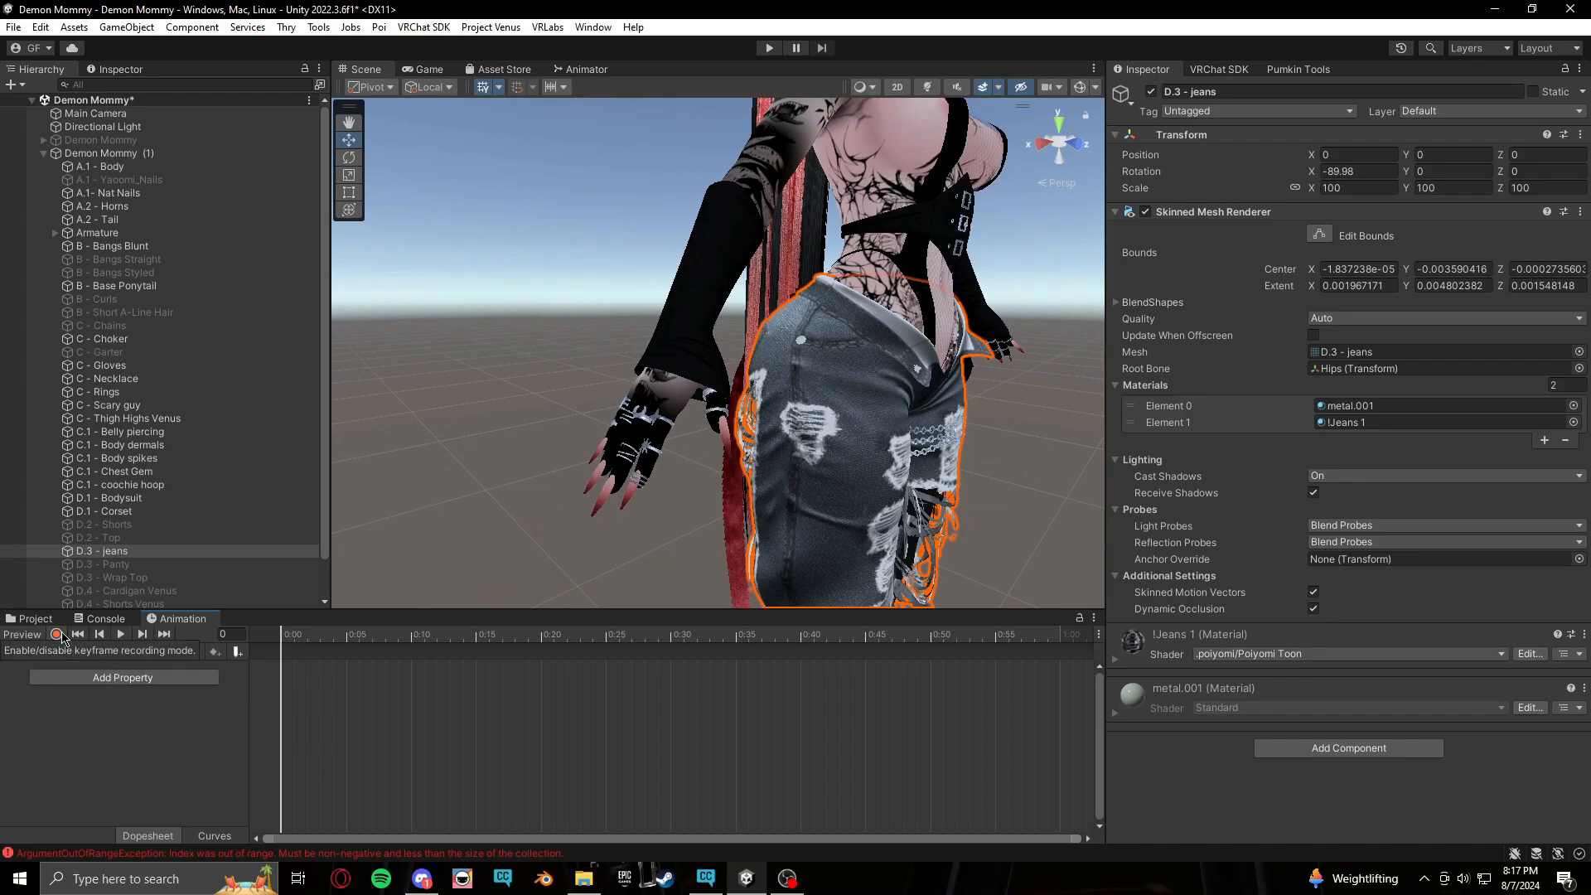
{"action": "left_click", "coordinate": [56, 635]}
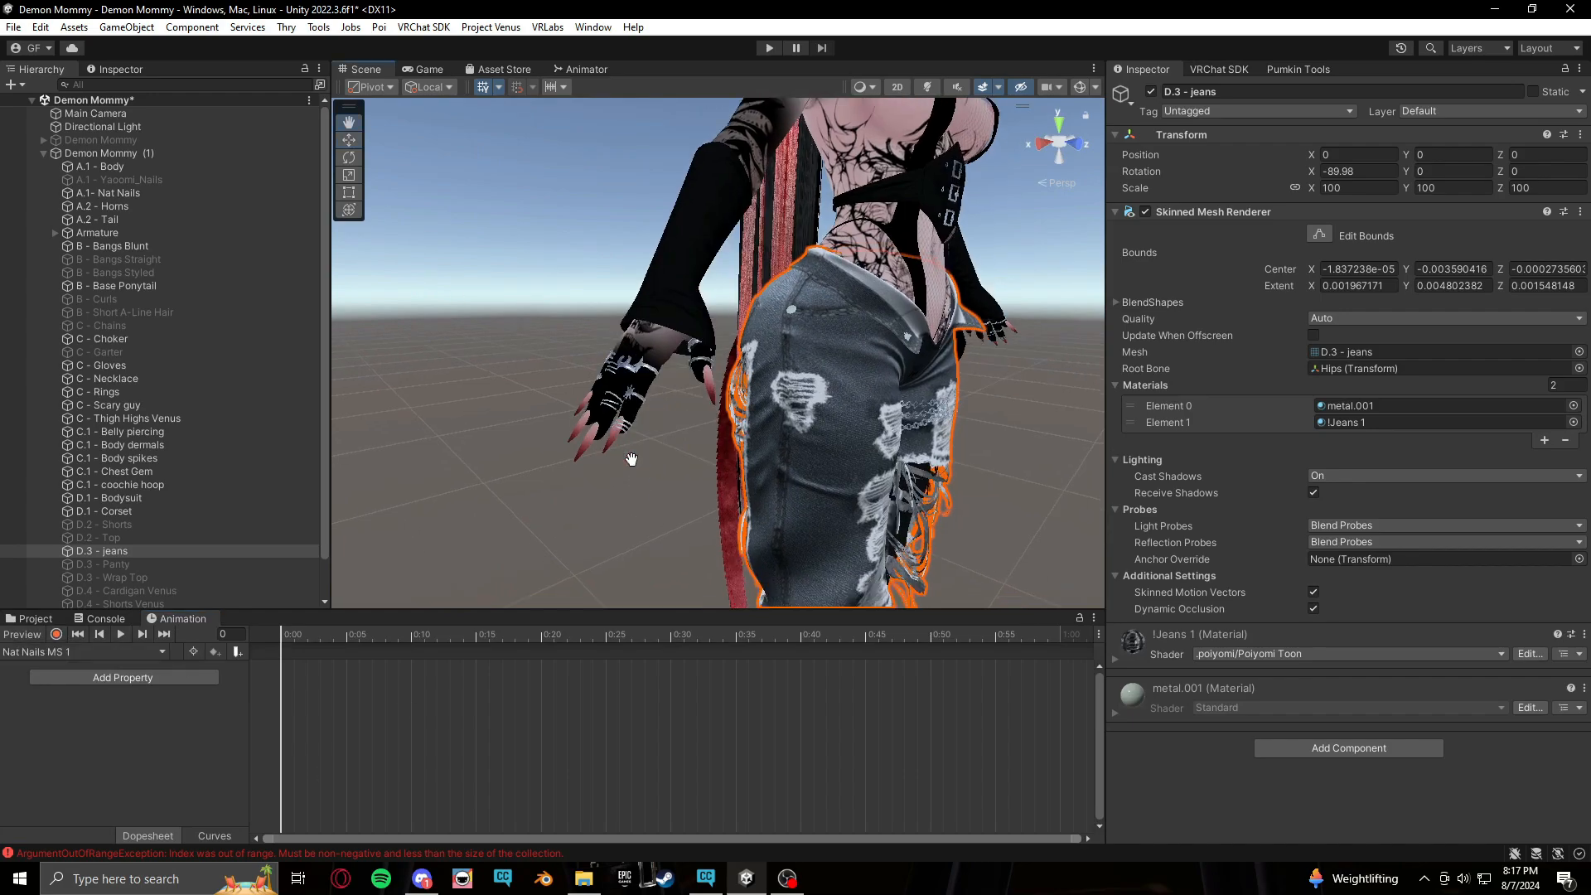
{"action": "middle_click_drag", "start_coordinate": [616, 437], "coordinate": [509, 191]}
{"action": "middle_click_drag", "start_coordinate": [967, 532], "coordinate": [860, 401]}
{"action": "middle_click_drag", "start_coordinate": [900, 452], "coordinate": [914, 509]}
{"action": "left_click", "coordinate": [913, 509]}
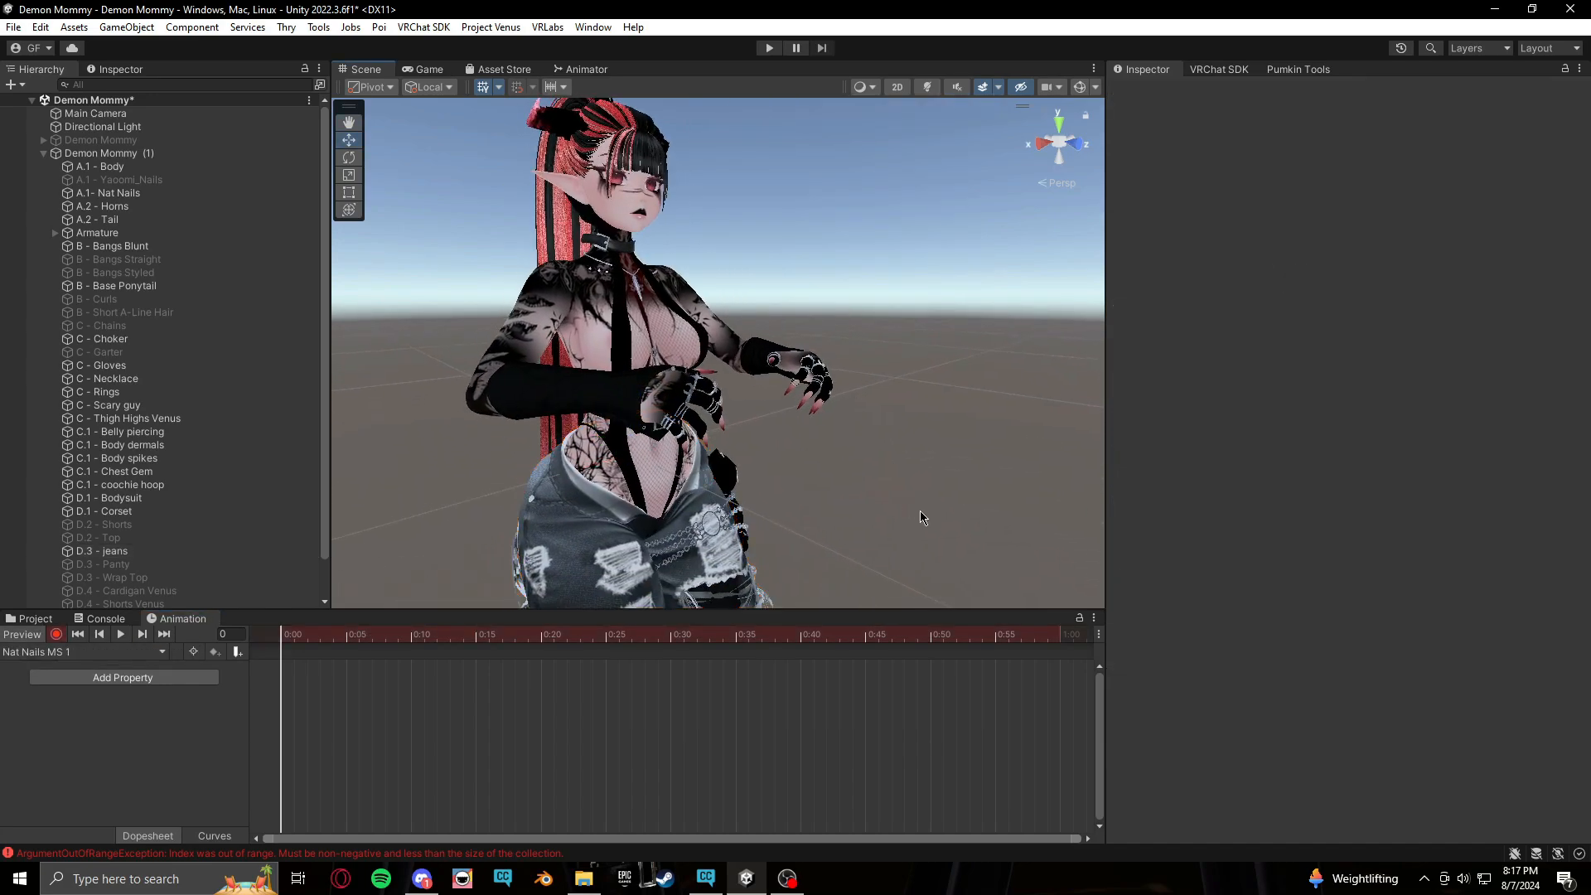
{"action": "scroll", "coordinate": [920, 511], "scroll_direction": "up", "scroll_amount": 5}
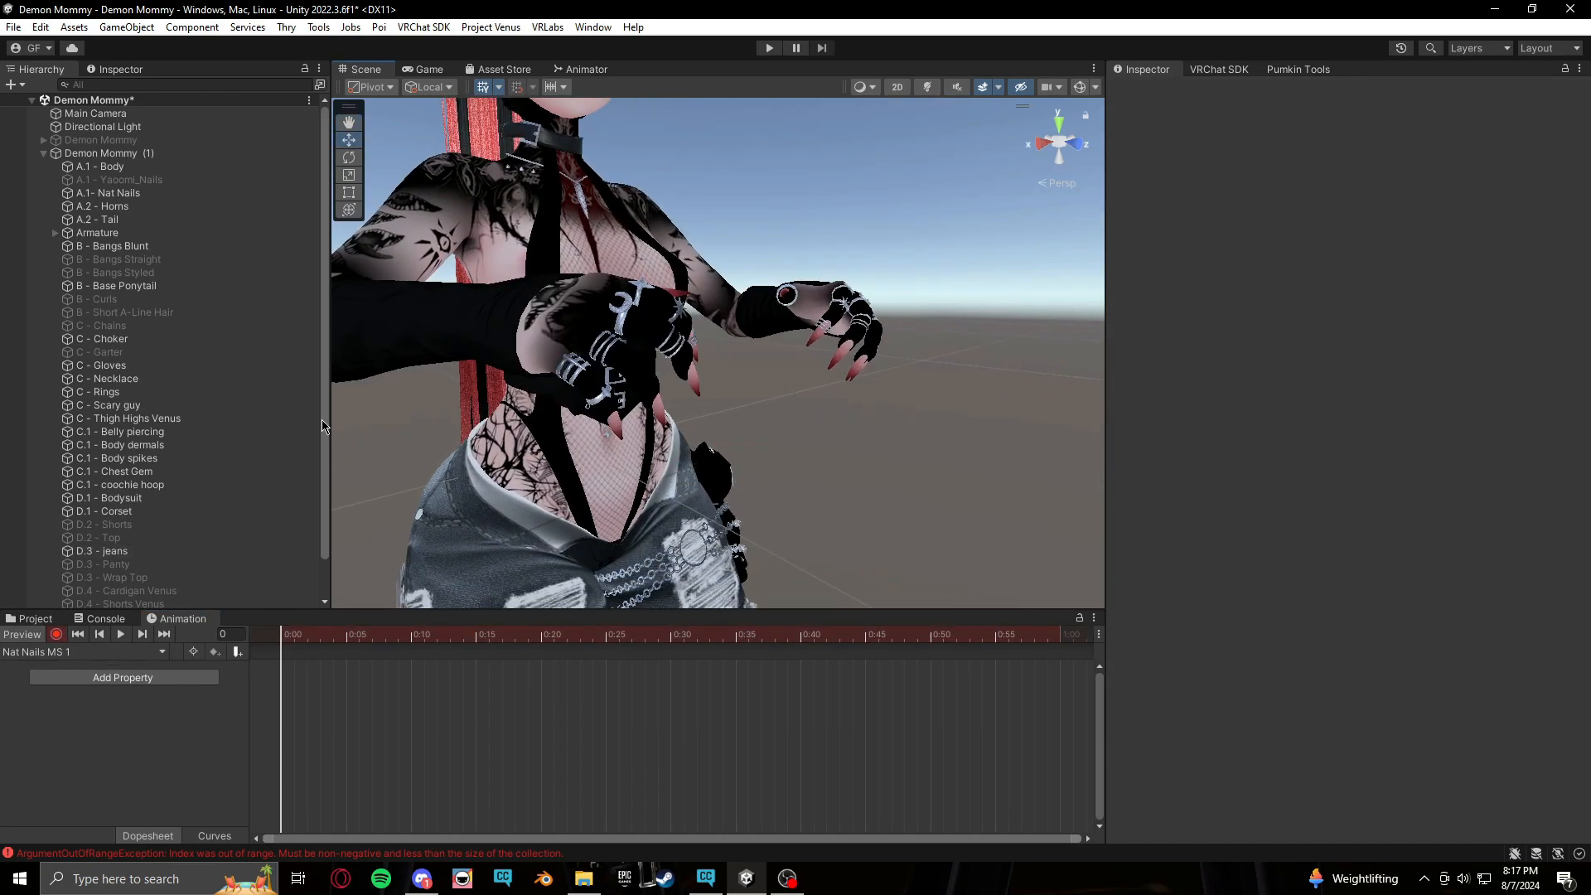
Record the !Nat Nails 1 material on the A.1- Nat Nails mesh's material slot
{"action": "left_click", "coordinate": [33, 619]}
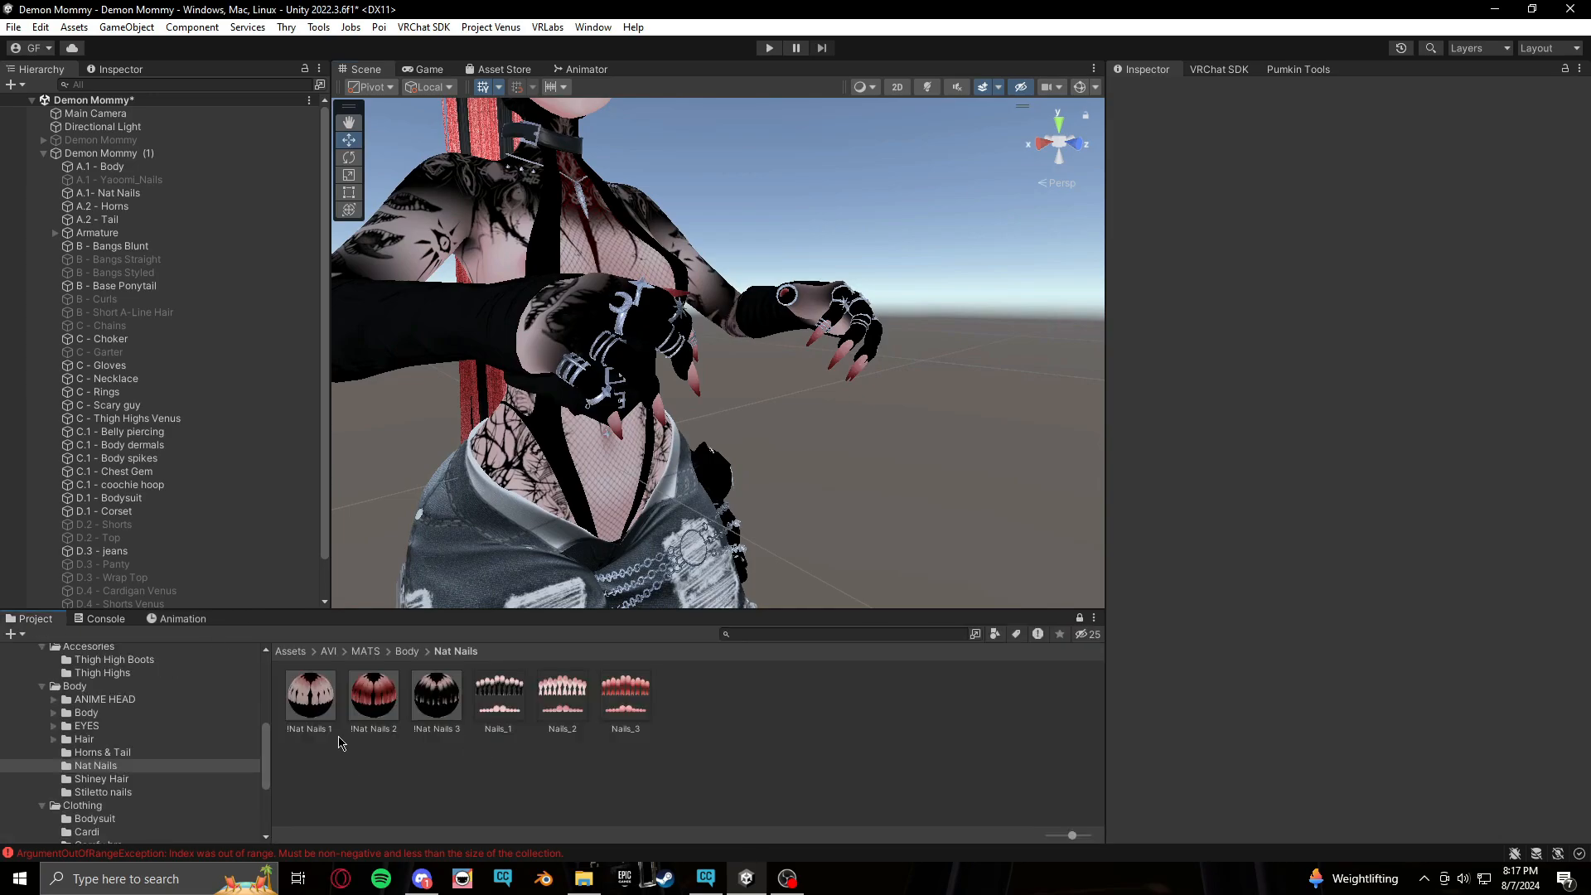
{"action": "left_click_drag", "start_coordinate": [323, 712], "coordinate": [804, 339]}
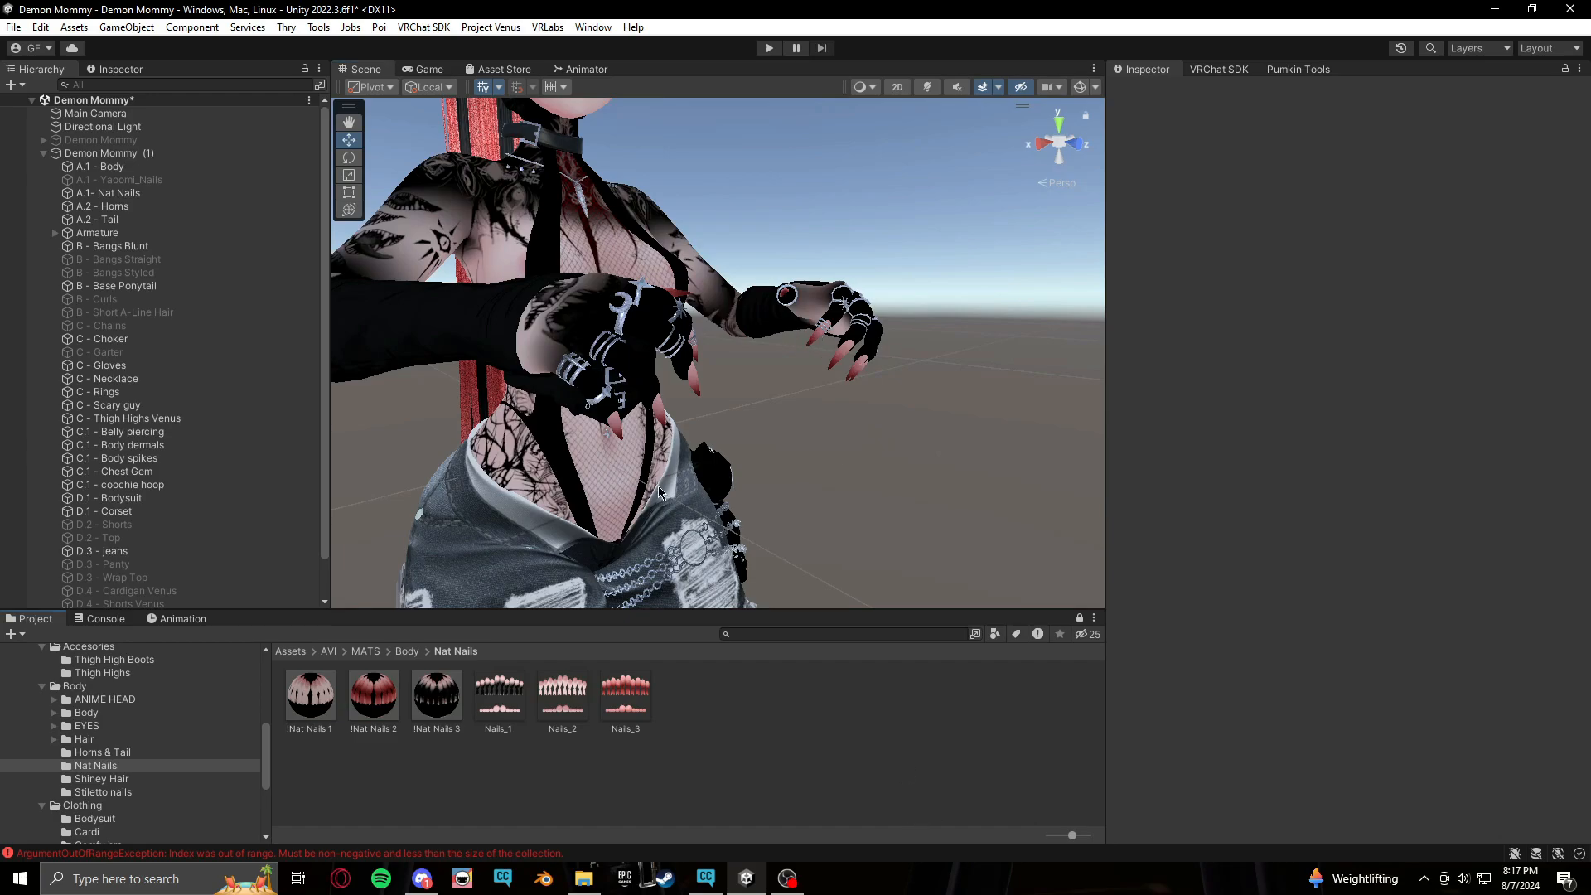
{"action": "left_click", "coordinate": [686, 364]}
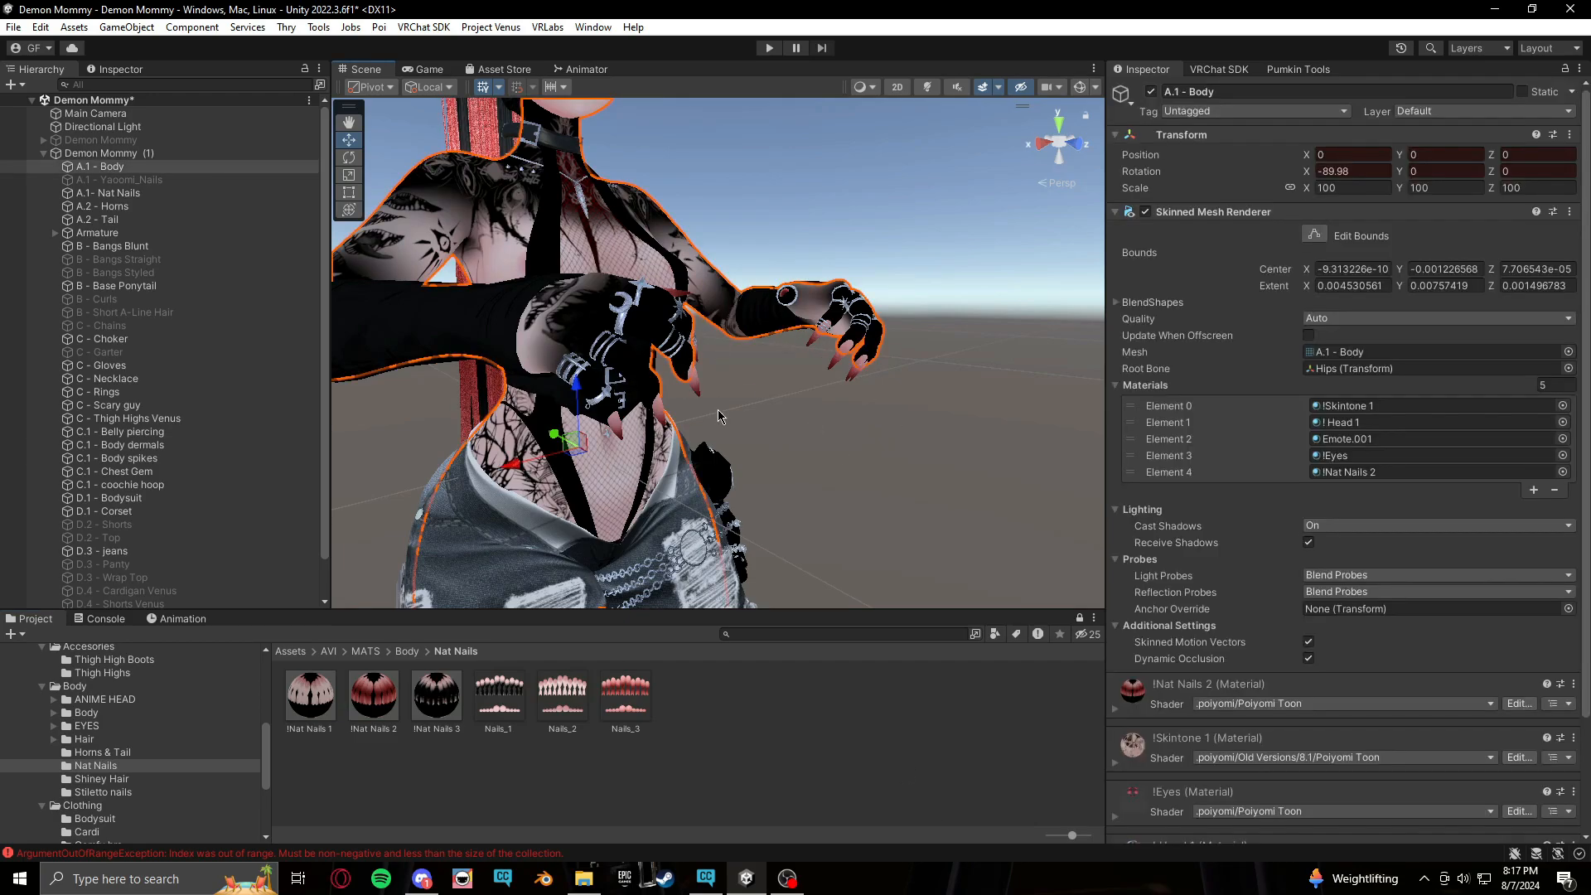
{"action": "left_click", "coordinate": [694, 385]}
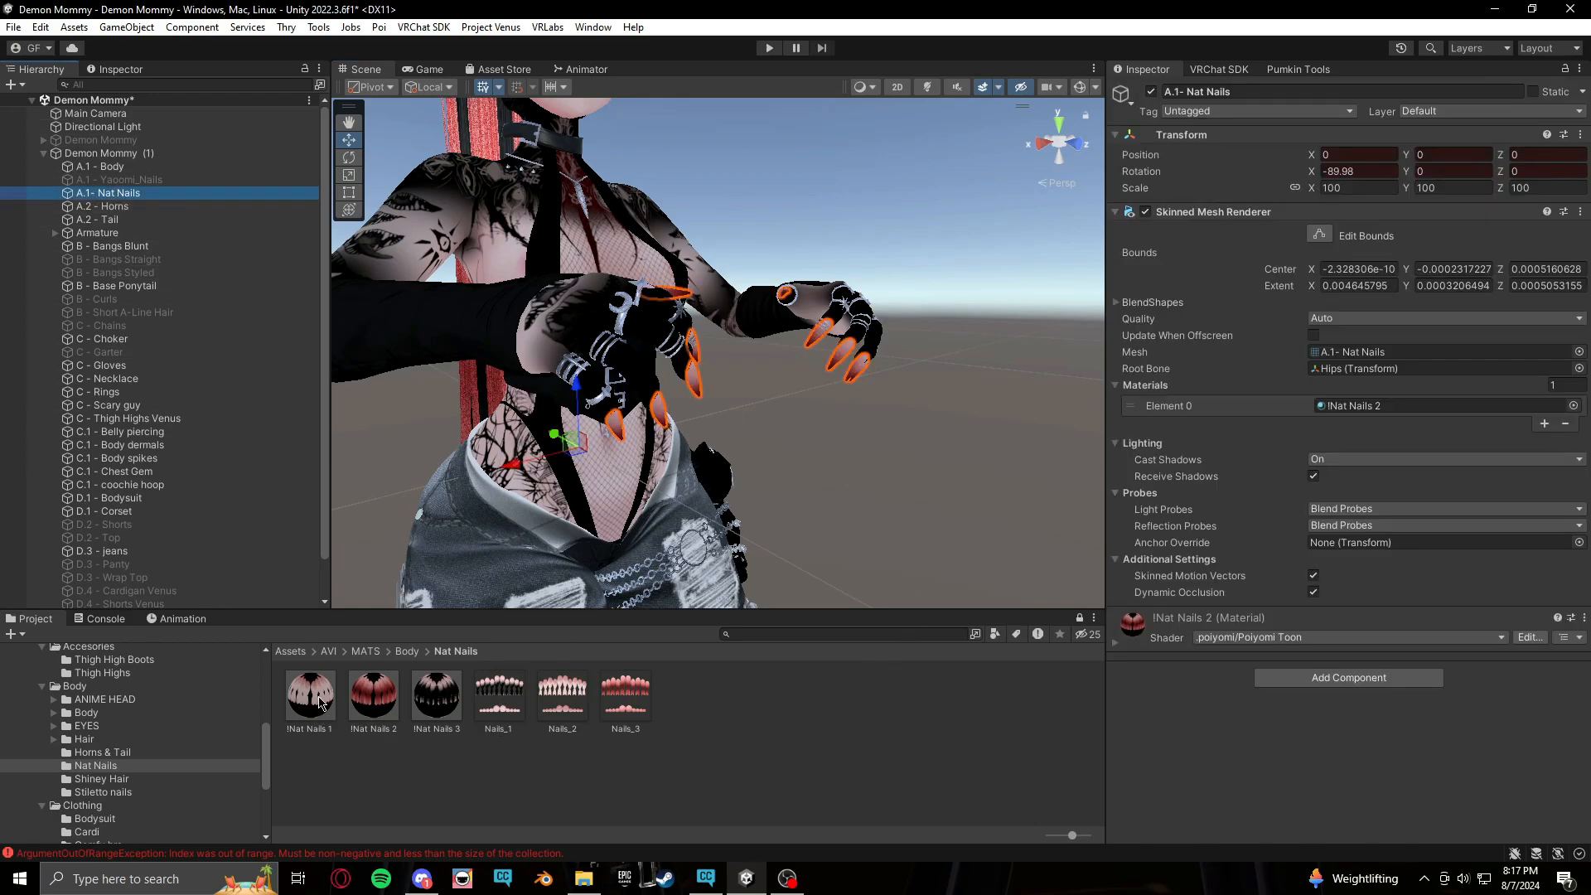
{"action": "left_click_drag", "start_coordinate": [322, 703], "coordinate": [1329, 408]}
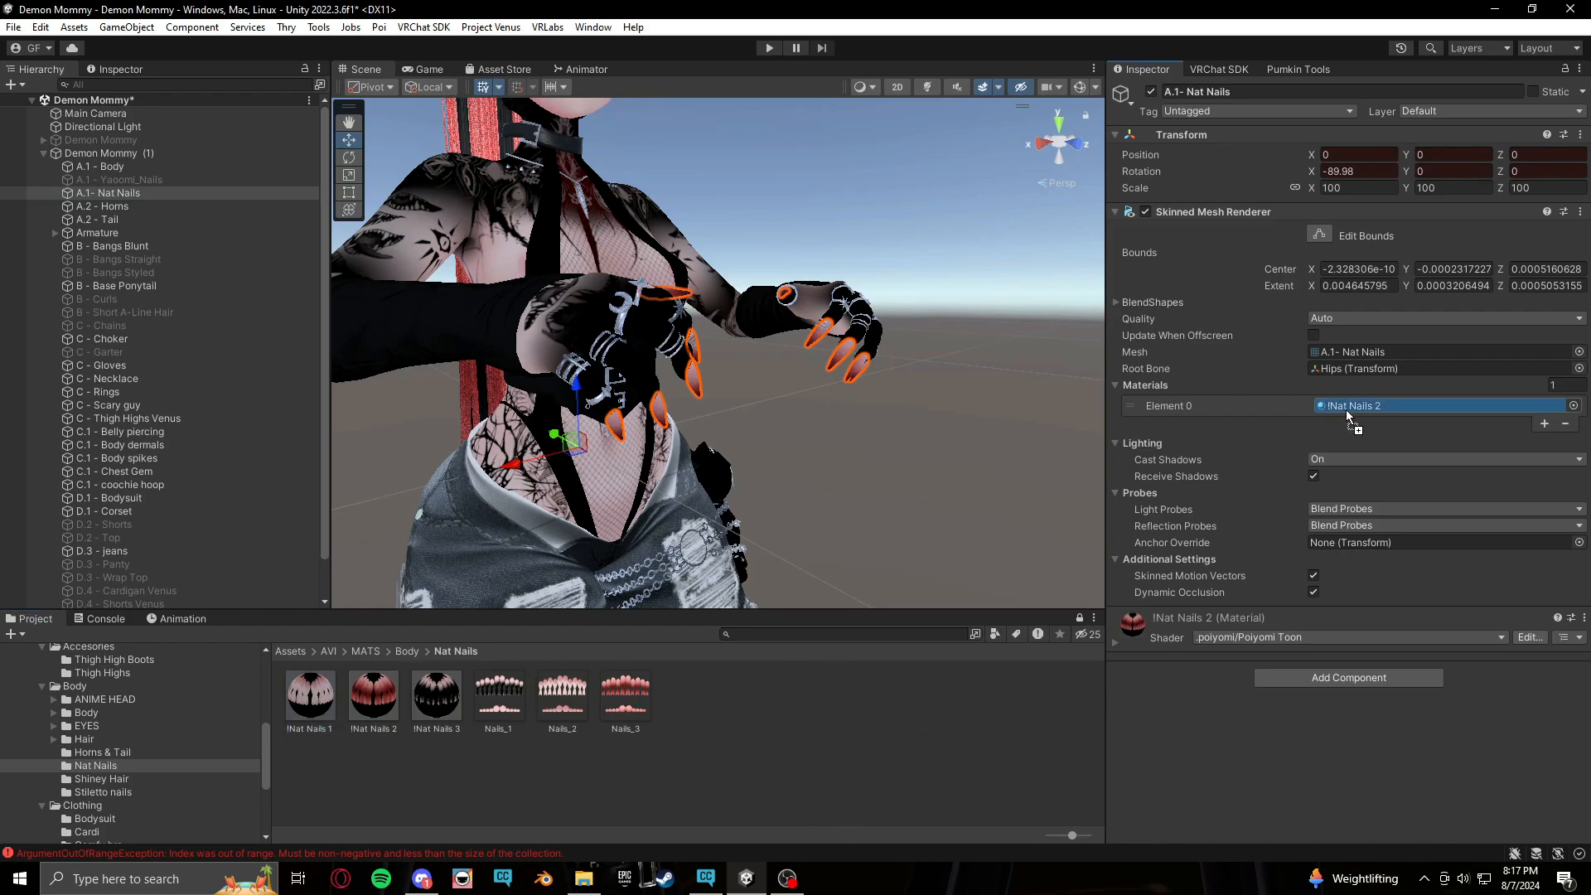
{"action": "left_click_drag", "start_coordinate": [1346, 409], "coordinate": [1346, 409]}
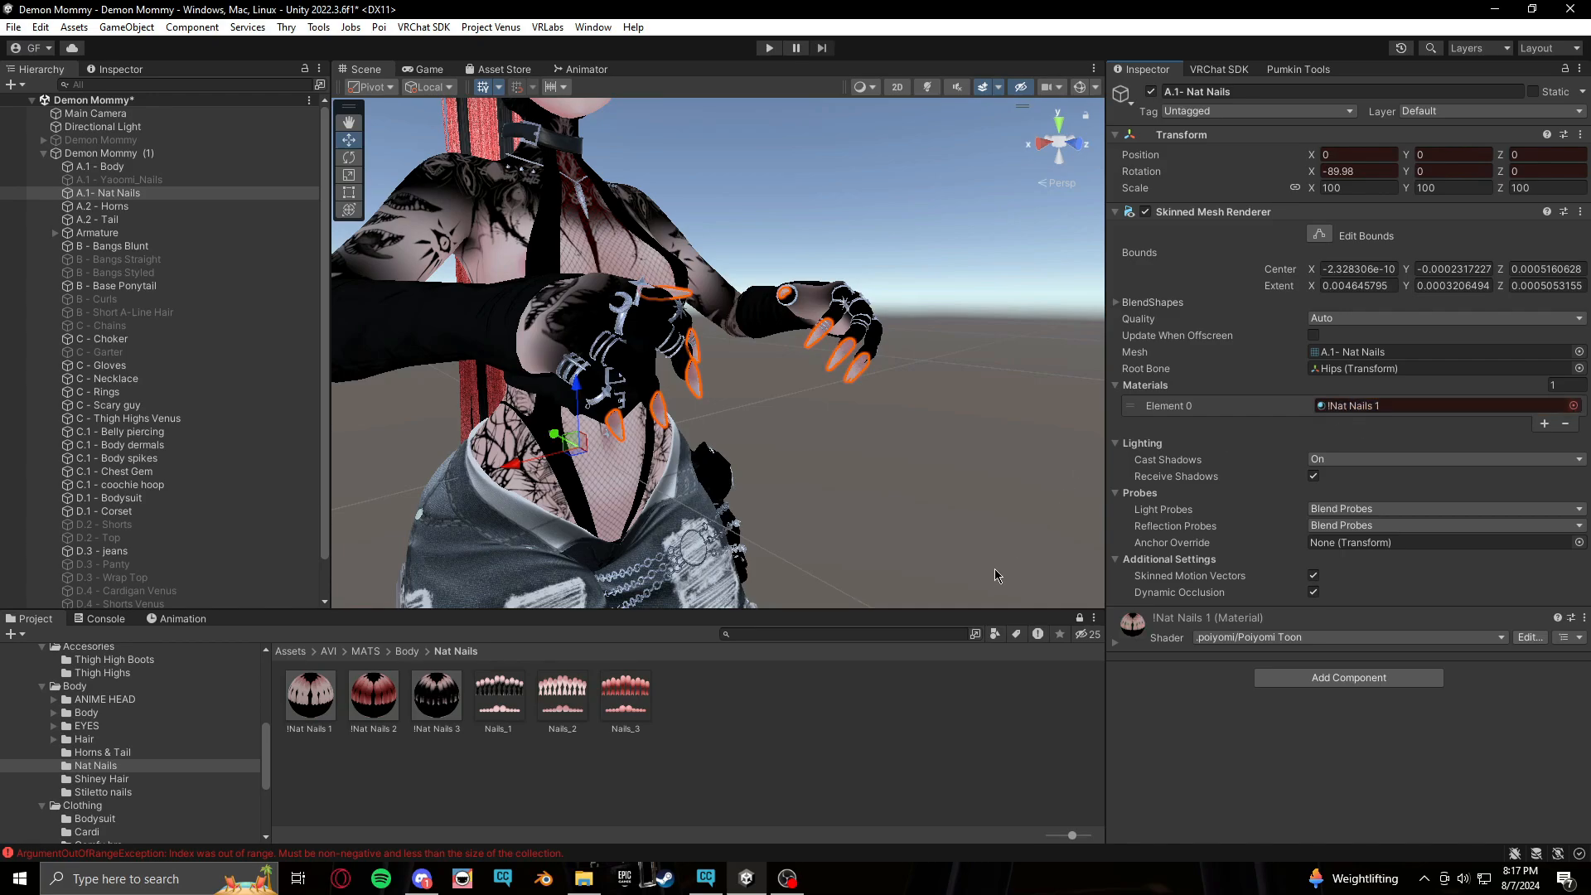
Record !Nat Nails 1 in the body mesh's fifth material slot (Element 4)
{"action": "scroll", "coordinate": [919, 211], "scroll_direction": "up", "scroll_amount": 5}
{"action": "scroll", "coordinate": [918, 211], "scroll_direction": "down", "scroll_amount": 5}
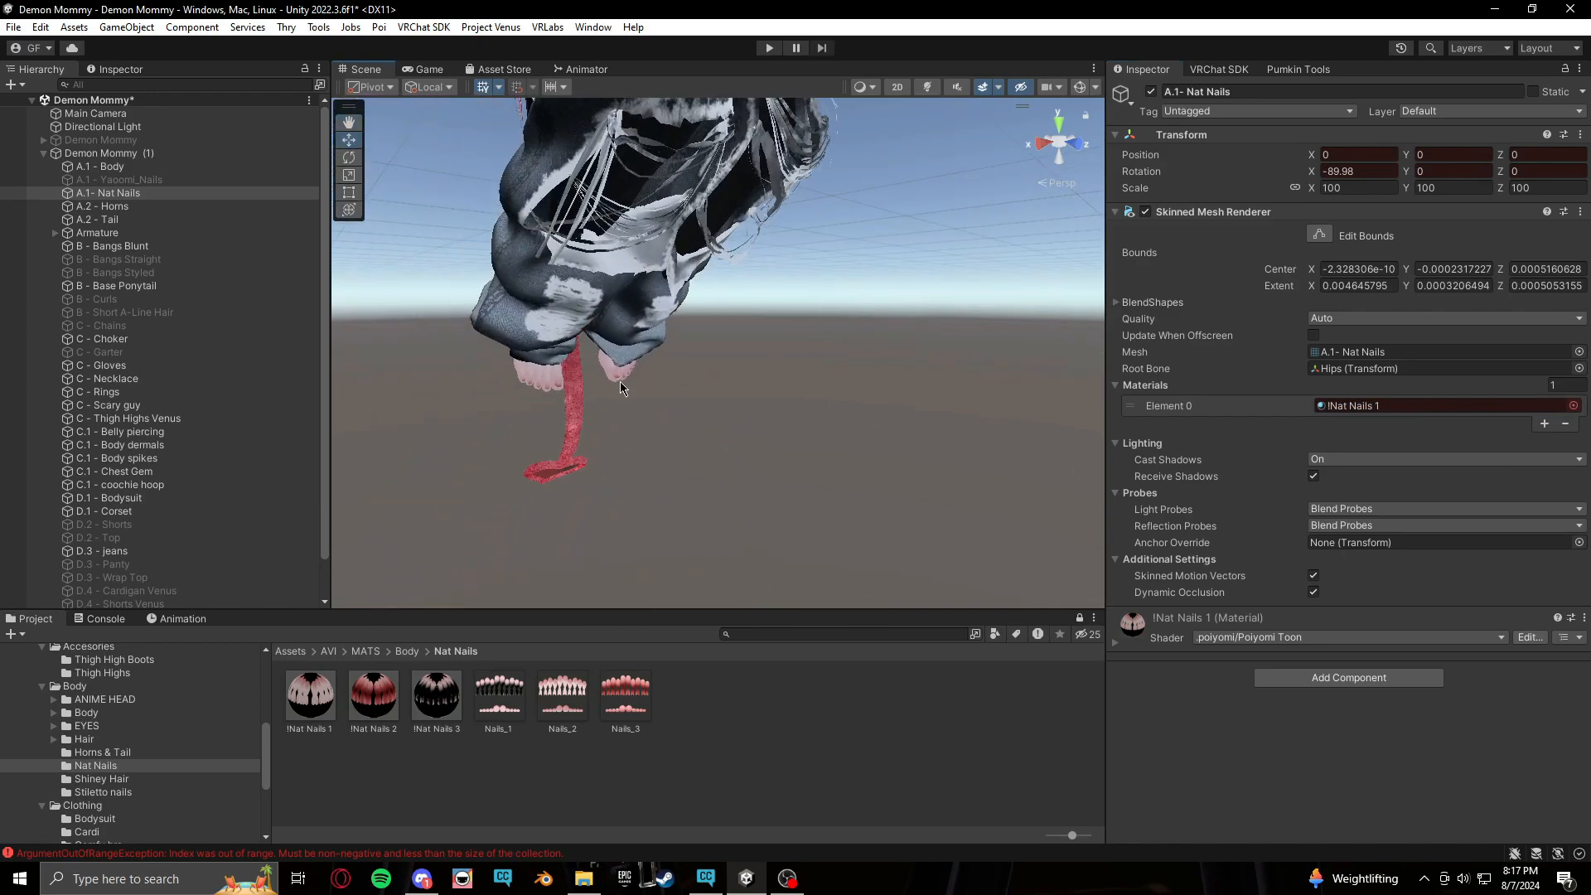
{"action": "left_click", "coordinate": [620, 382]}
{"action": "left_click_drag", "start_coordinate": [322, 704], "coordinate": [1350, 477]}
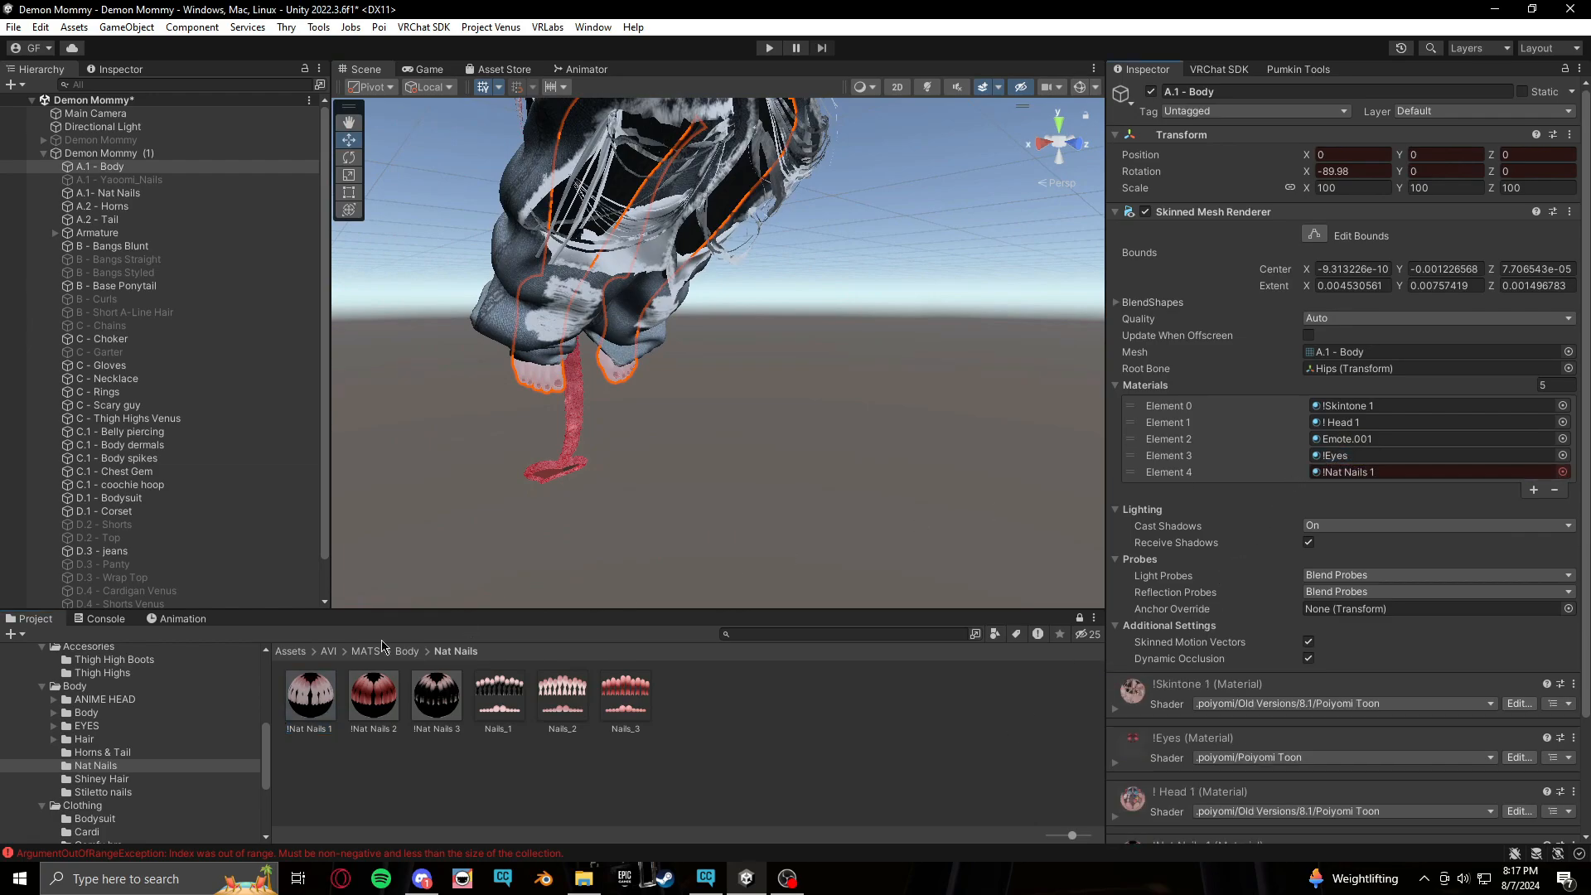
Create a second animation clip named Nat Nails MS 2 in the Body T folder
{"action": "left_click", "coordinate": [176, 618]}
{"action": "left_click", "coordinate": [120, 635]}
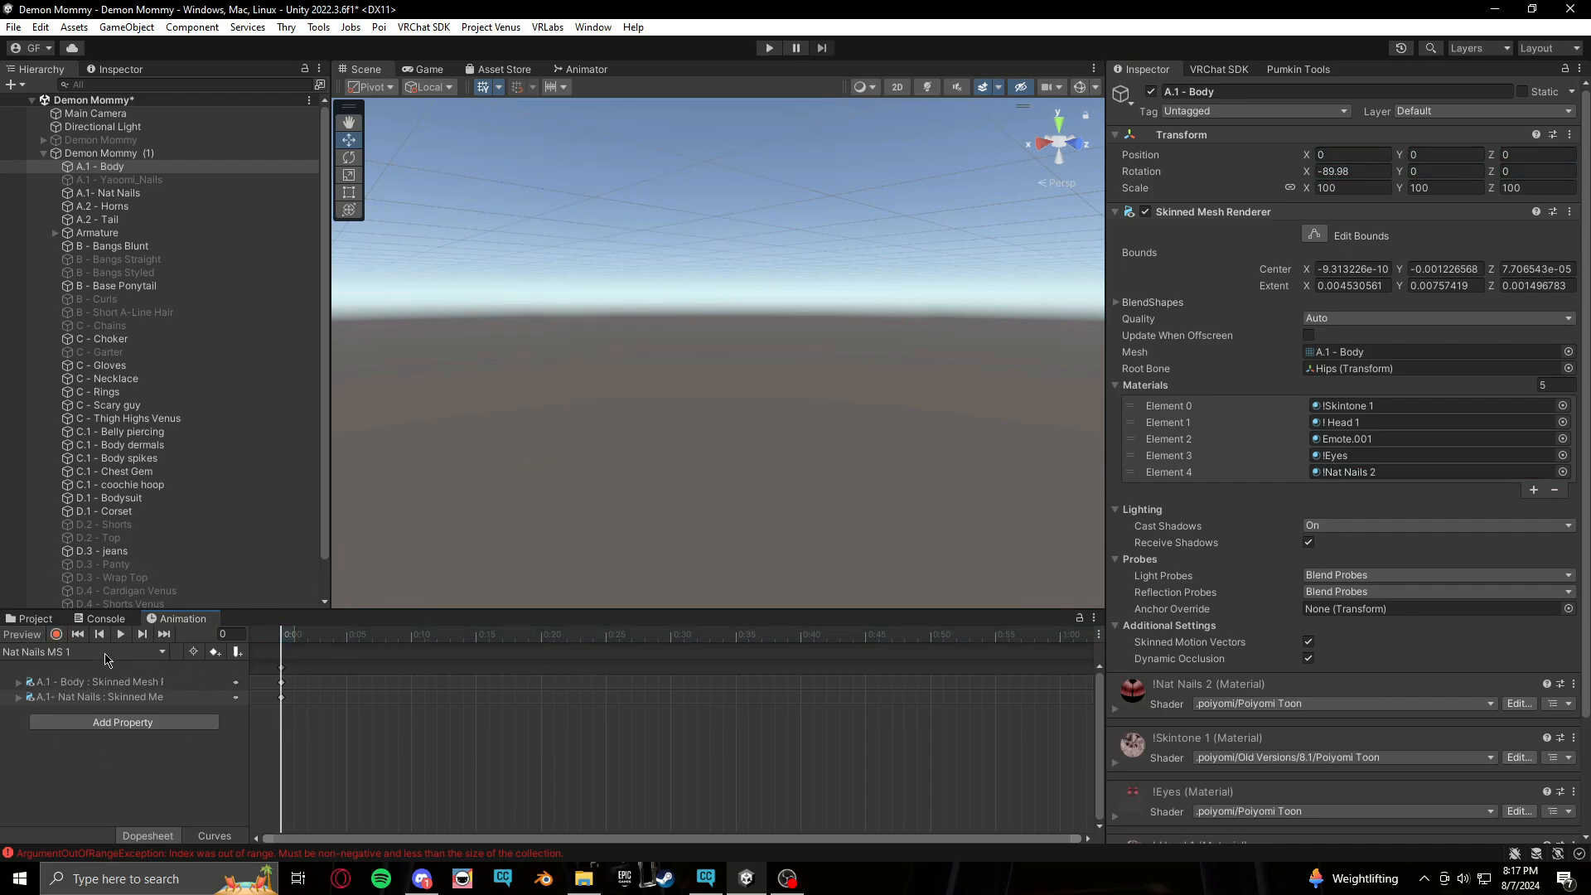
{"action": "left_click", "coordinate": [107, 652]}
{"action": "left_click", "coordinate": [49, 786]}
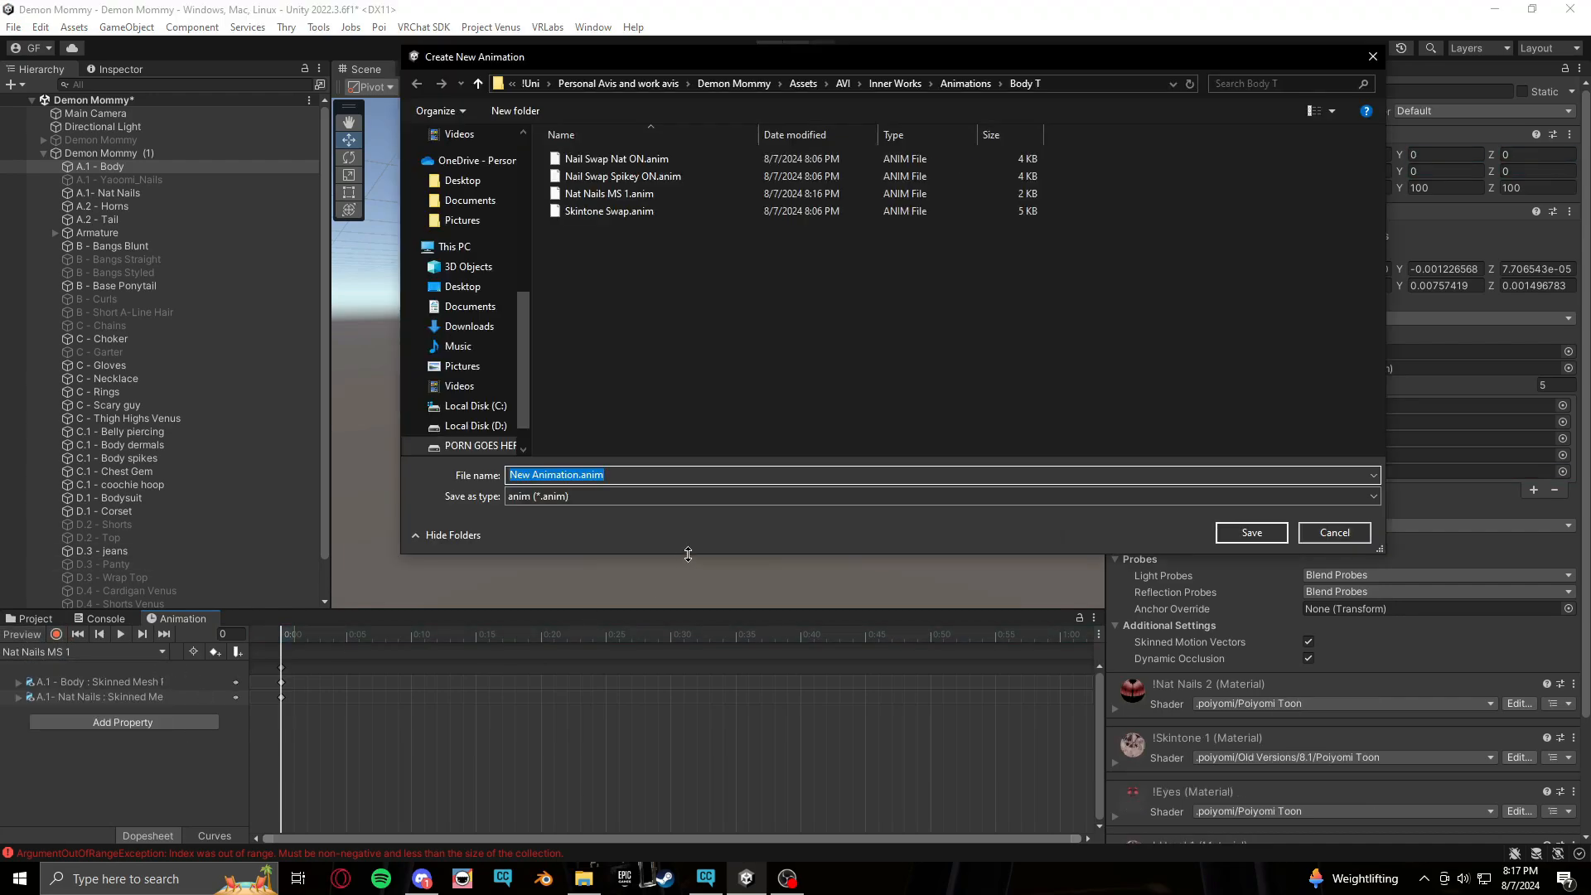
{"action": "type", "text": "Na"}
{"action": "key", "text": "Down"}
{"action": "key", "text": "Down"}
{"action": "key", "text": "Down"}
{"action": "key", "text": "Down"}
{"action": "key", "text": "Down"}
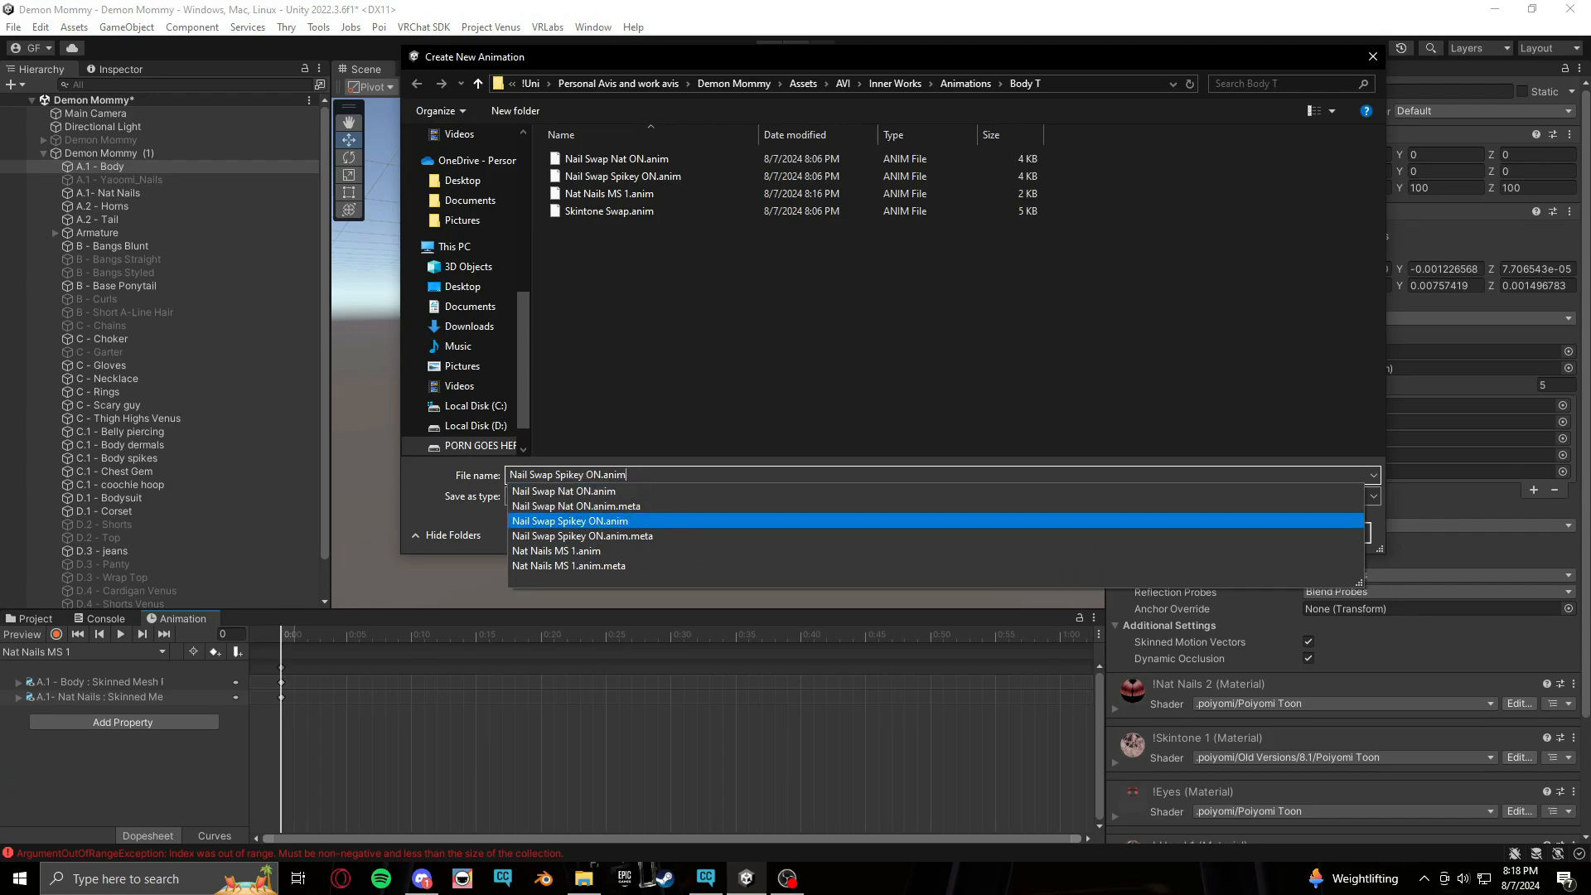
{"action": "key", "text": "BackSpace"}
{"action": "key", "text": "BackSpace"}
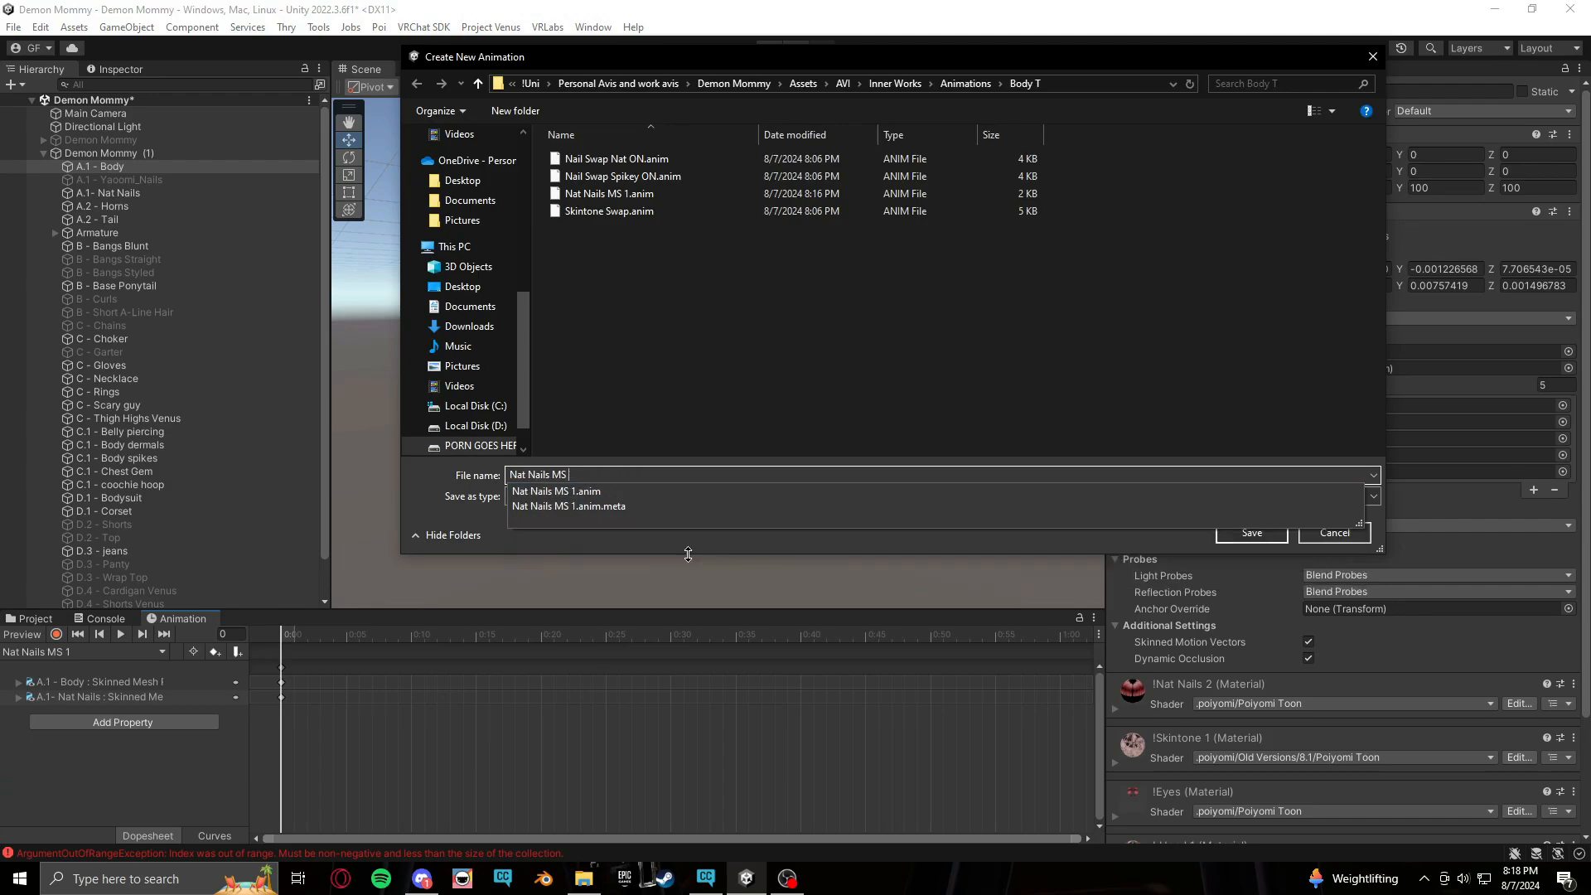
{"action": "type", "text": "2"}
{"action": "key", "text": "Return"}
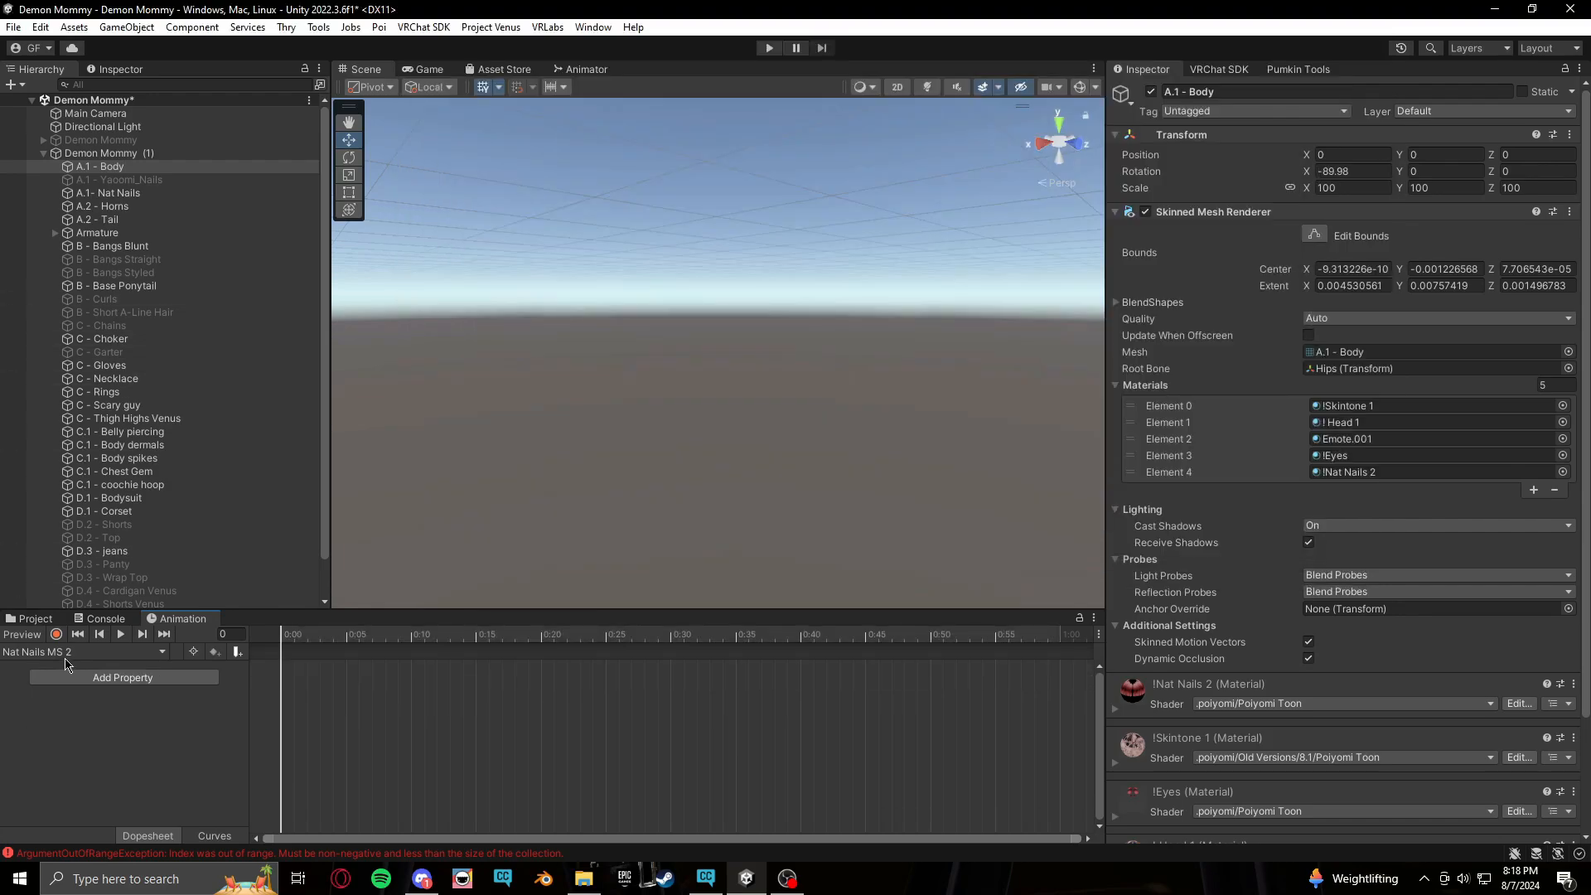
Assign !Nat Nails 1 to the body's Element 4 slot and to the A.1- Nat Nails mesh's material
{"action": "left_click", "coordinate": [55, 623]}
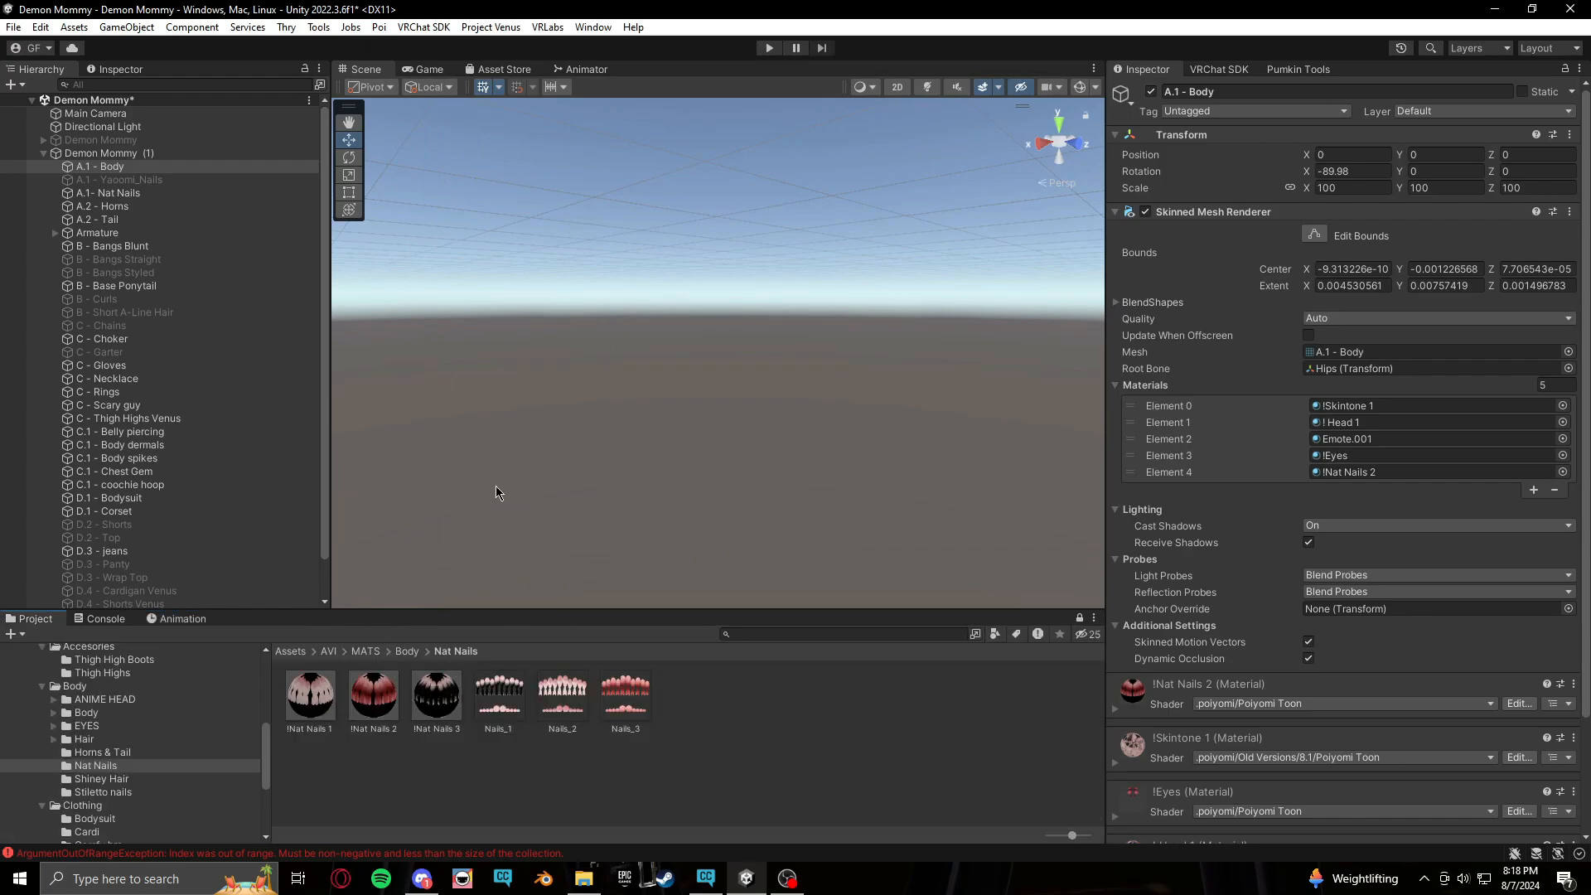
{"action": "left_click_drag", "start_coordinate": [311, 695], "coordinate": [1330, 475]}
{"action": "left_click", "coordinate": [133, 180]}
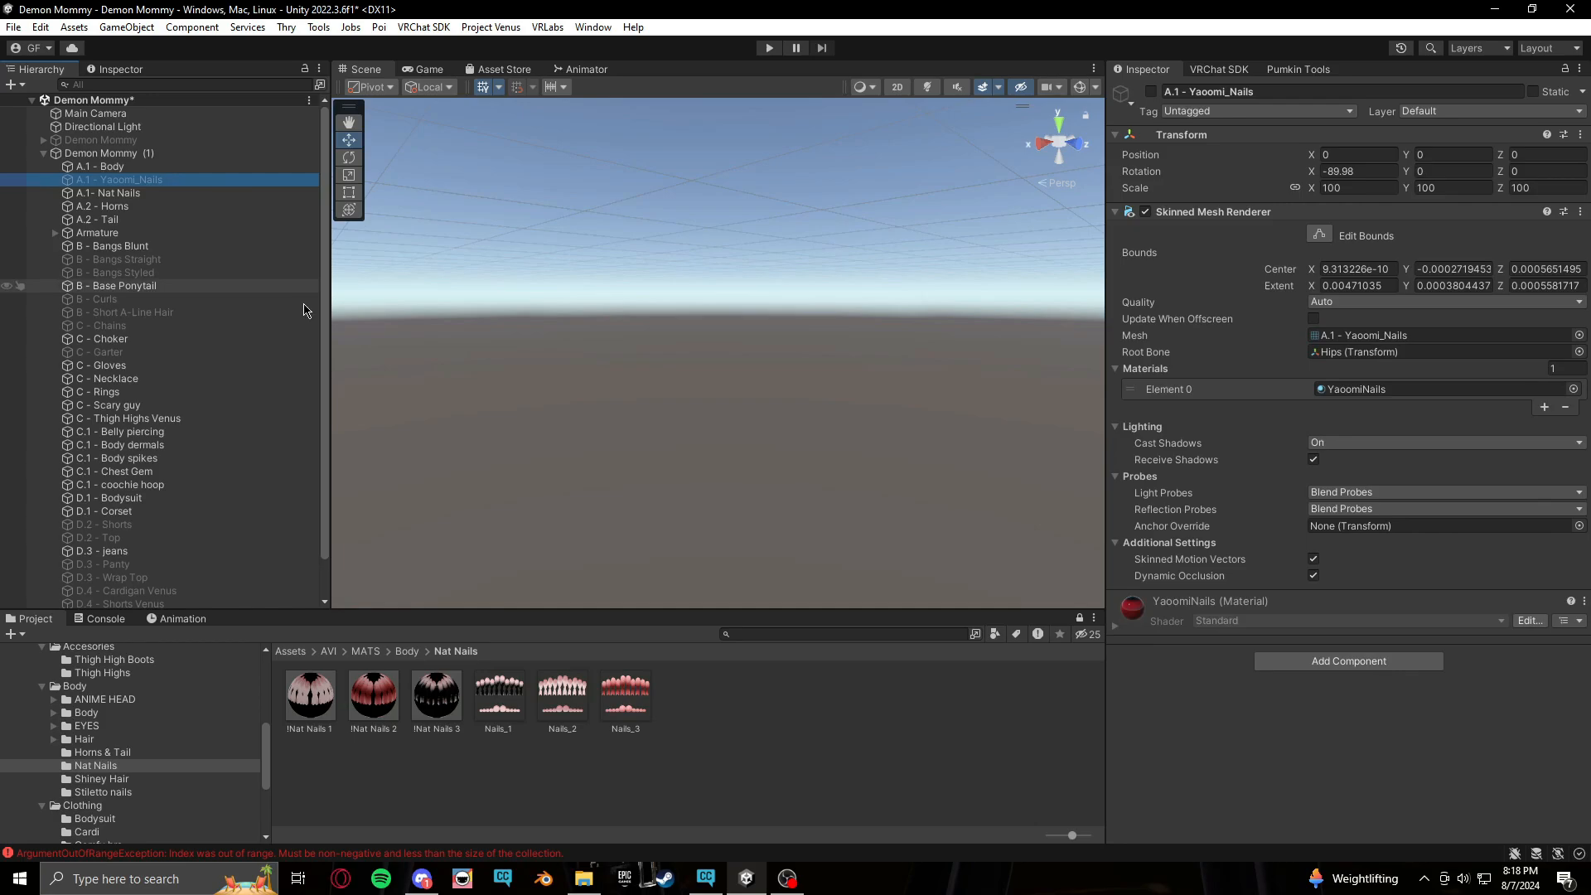
{"action": "left_click", "coordinate": [207, 192]}
{"action": "left_click_drag", "start_coordinate": [325, 707], "coordinate": [1426, 411]}
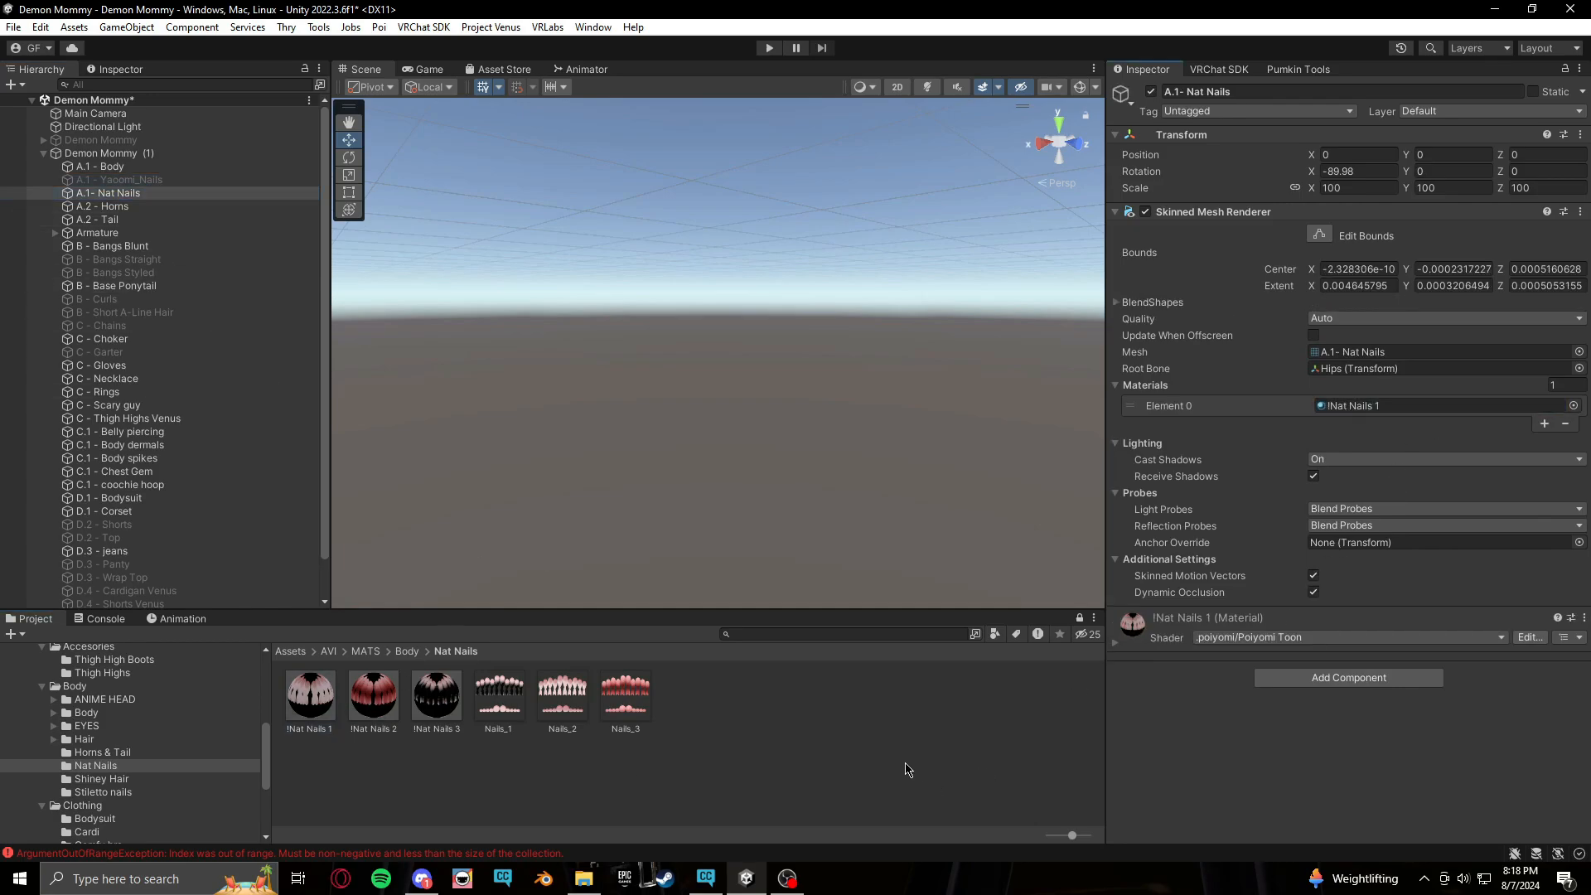
Record !Nat Nails 2 in the body's Element 4 slot and on the A.1- Nat Nails mesh's material for Nat Nails MS 2
{"action": "left_click", "coordinate": [176, 620]}
{"action": "left_click", "coordinate": [58, 635]}
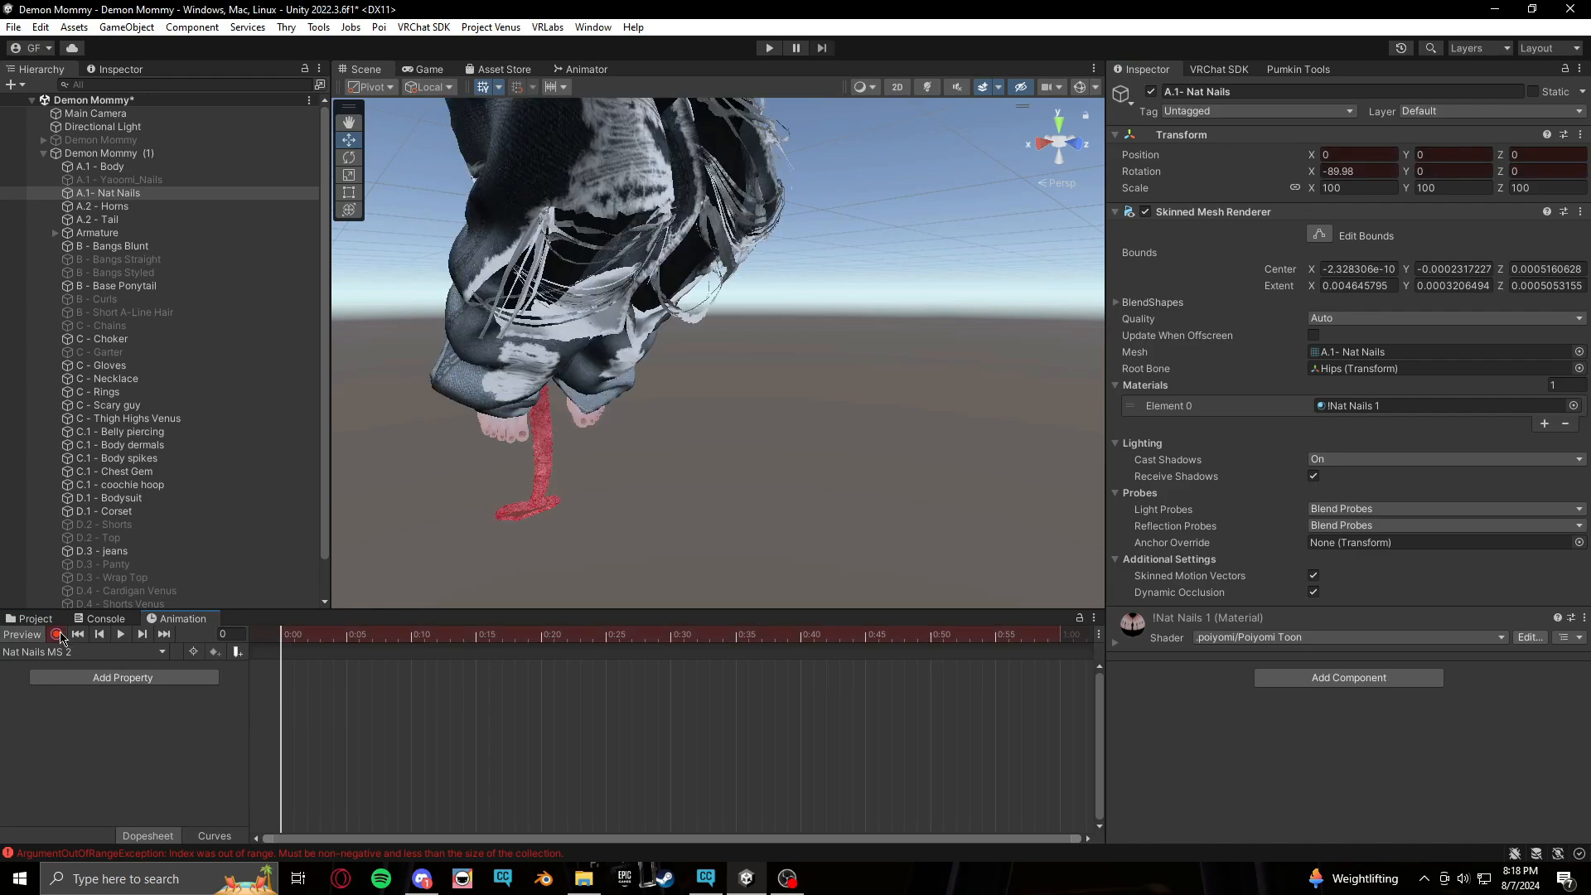
{"action": "left_click", "coordinate": [41, 622]}
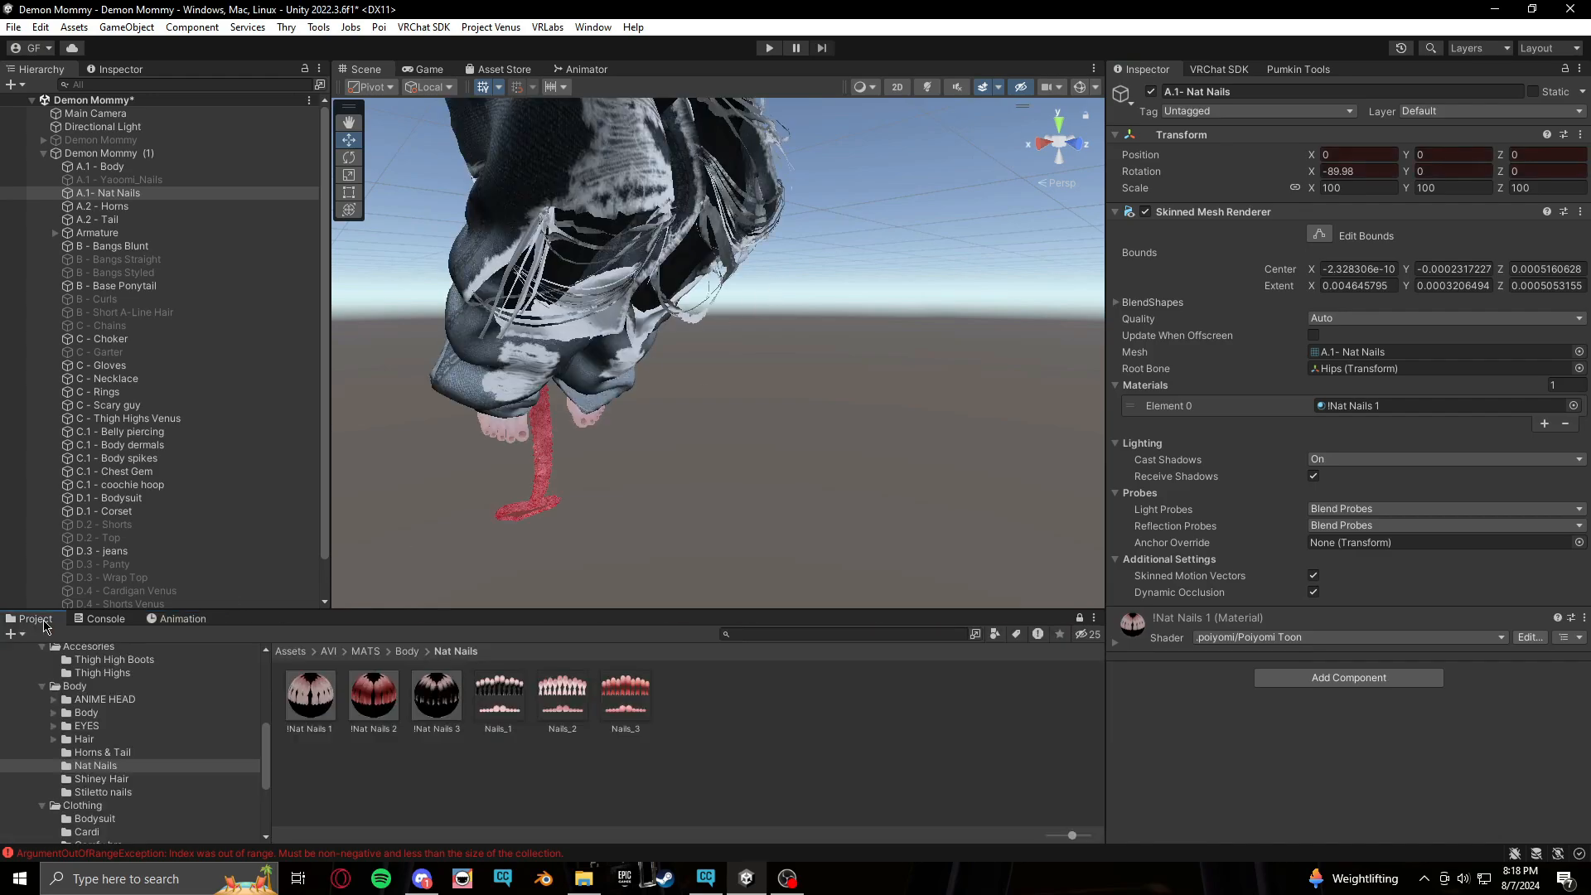
{"action": "left_click", "coordinate": [527, 441]}
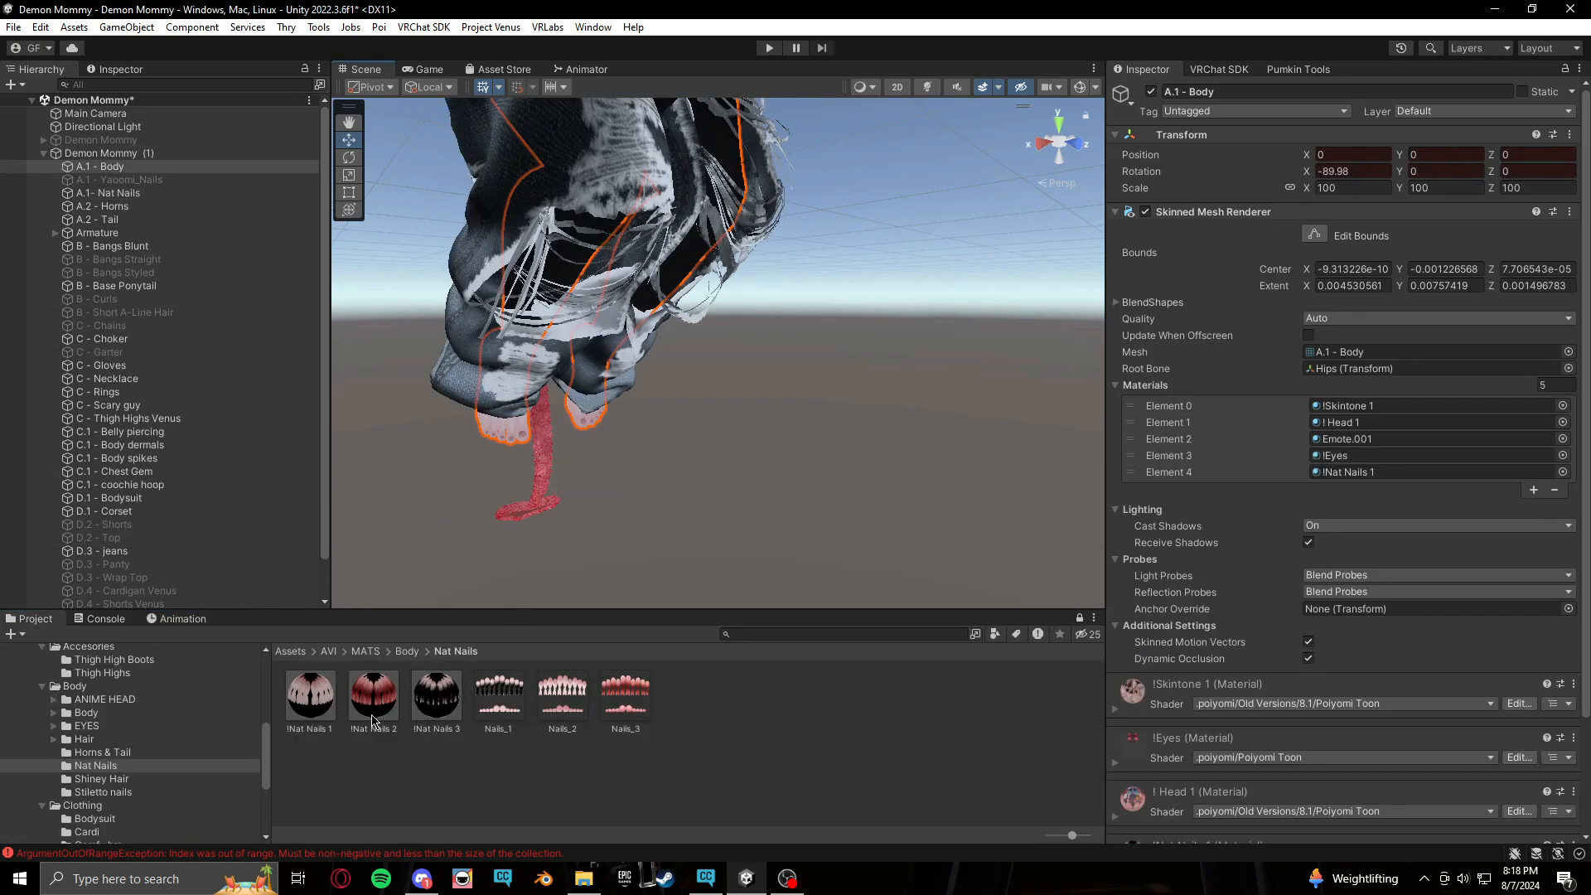
{"action": "left_click_drag", "start_coordinate": [373, 699], "coordinate": [1352, 473]}
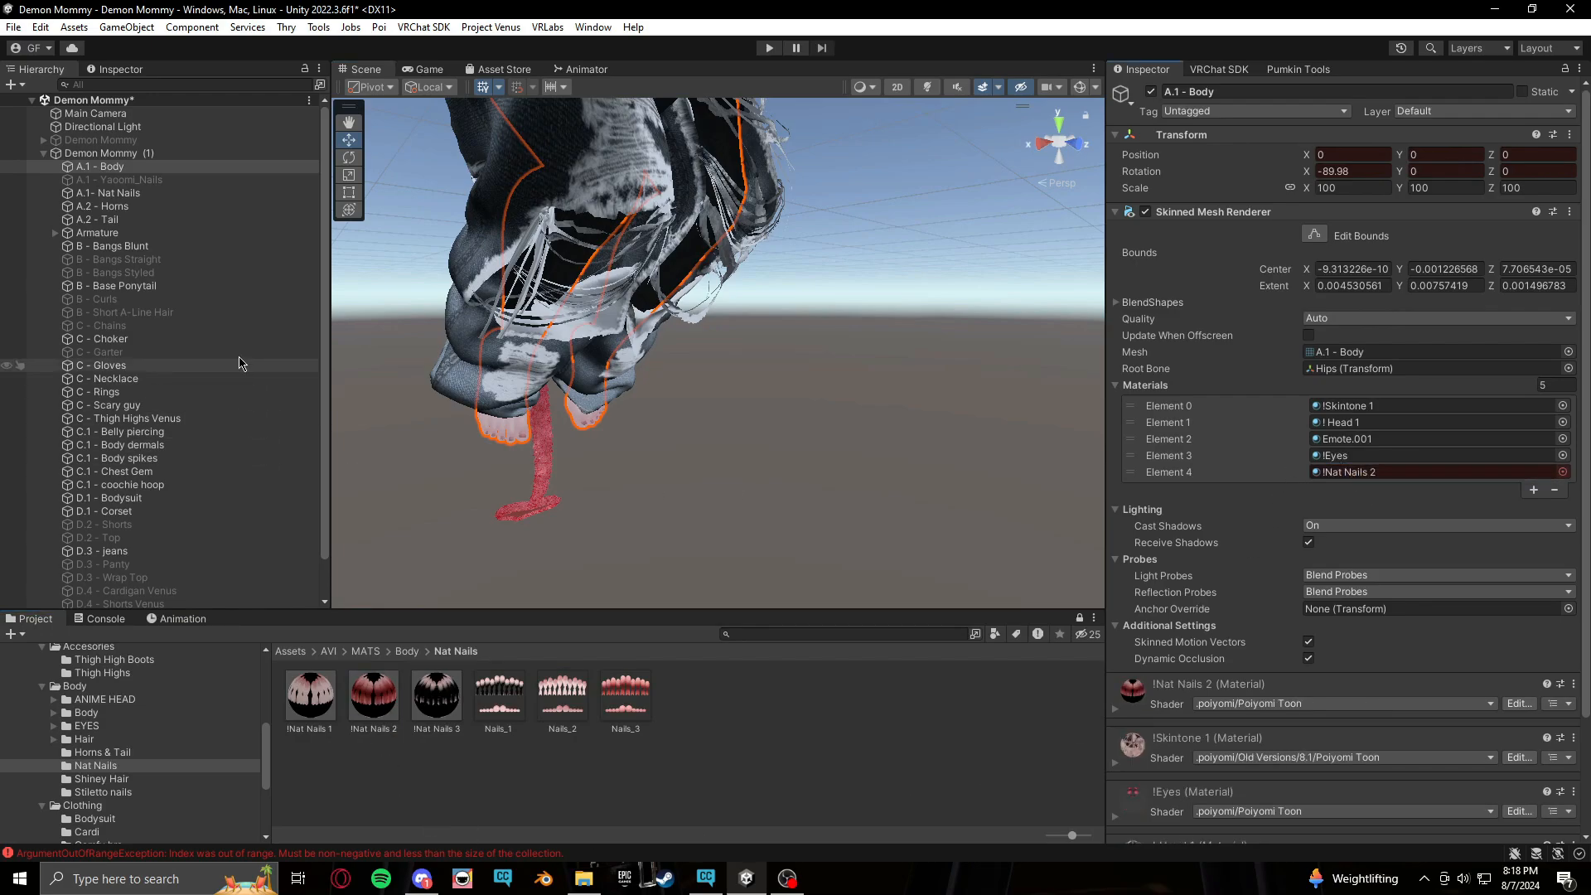
{"action": "left_click", "coordinate": [121, 194]}
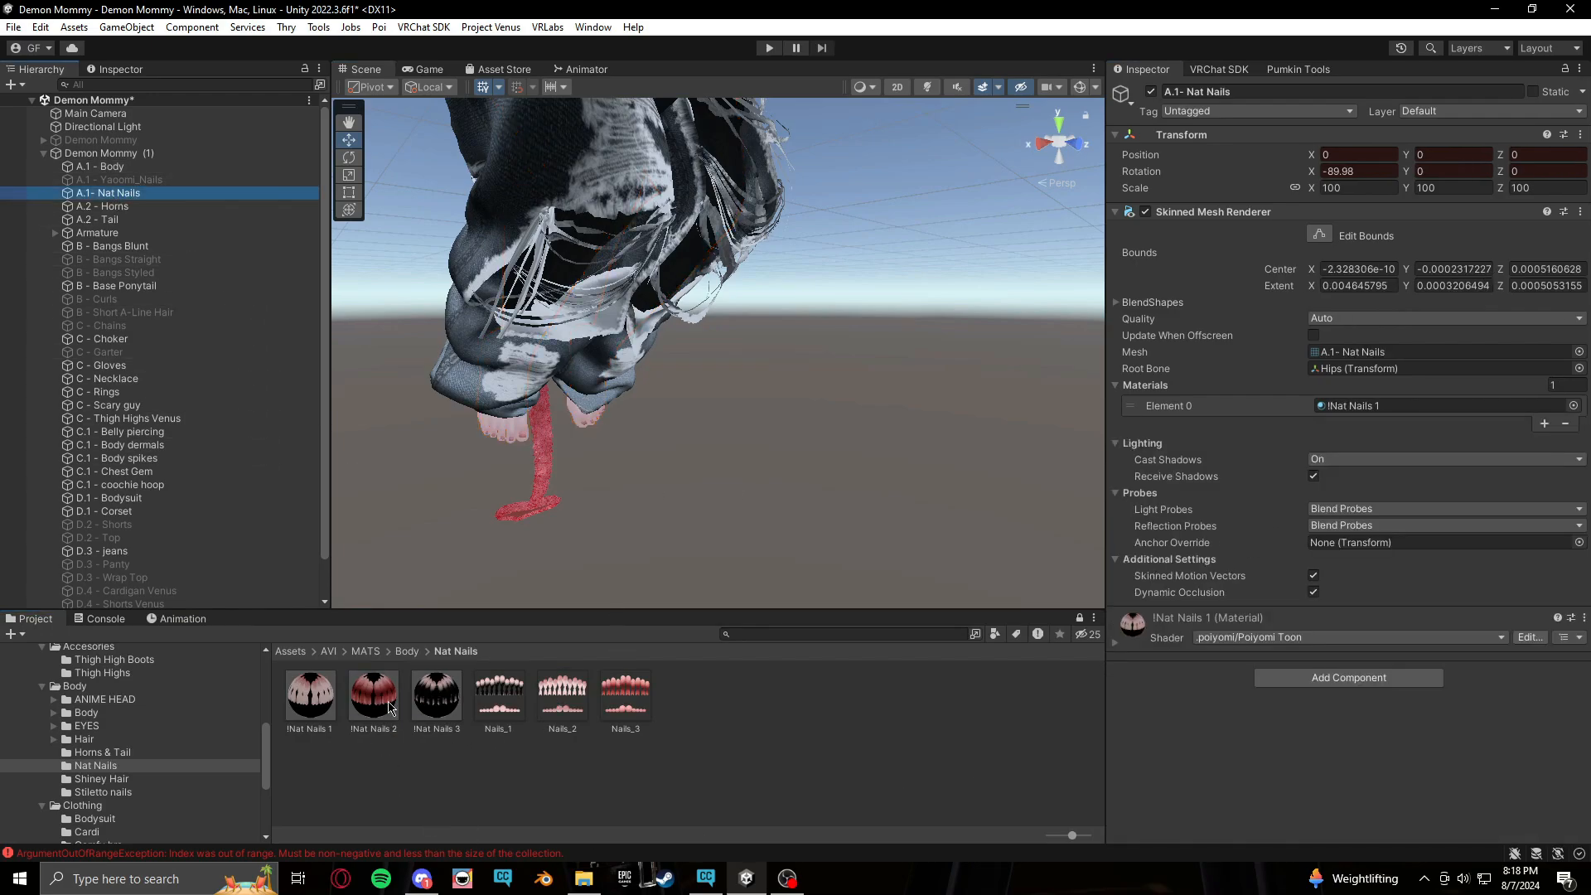
{"action": "left_click_drag", "start_coordinate": [389, 707], "coordinate": [1377, 401]}
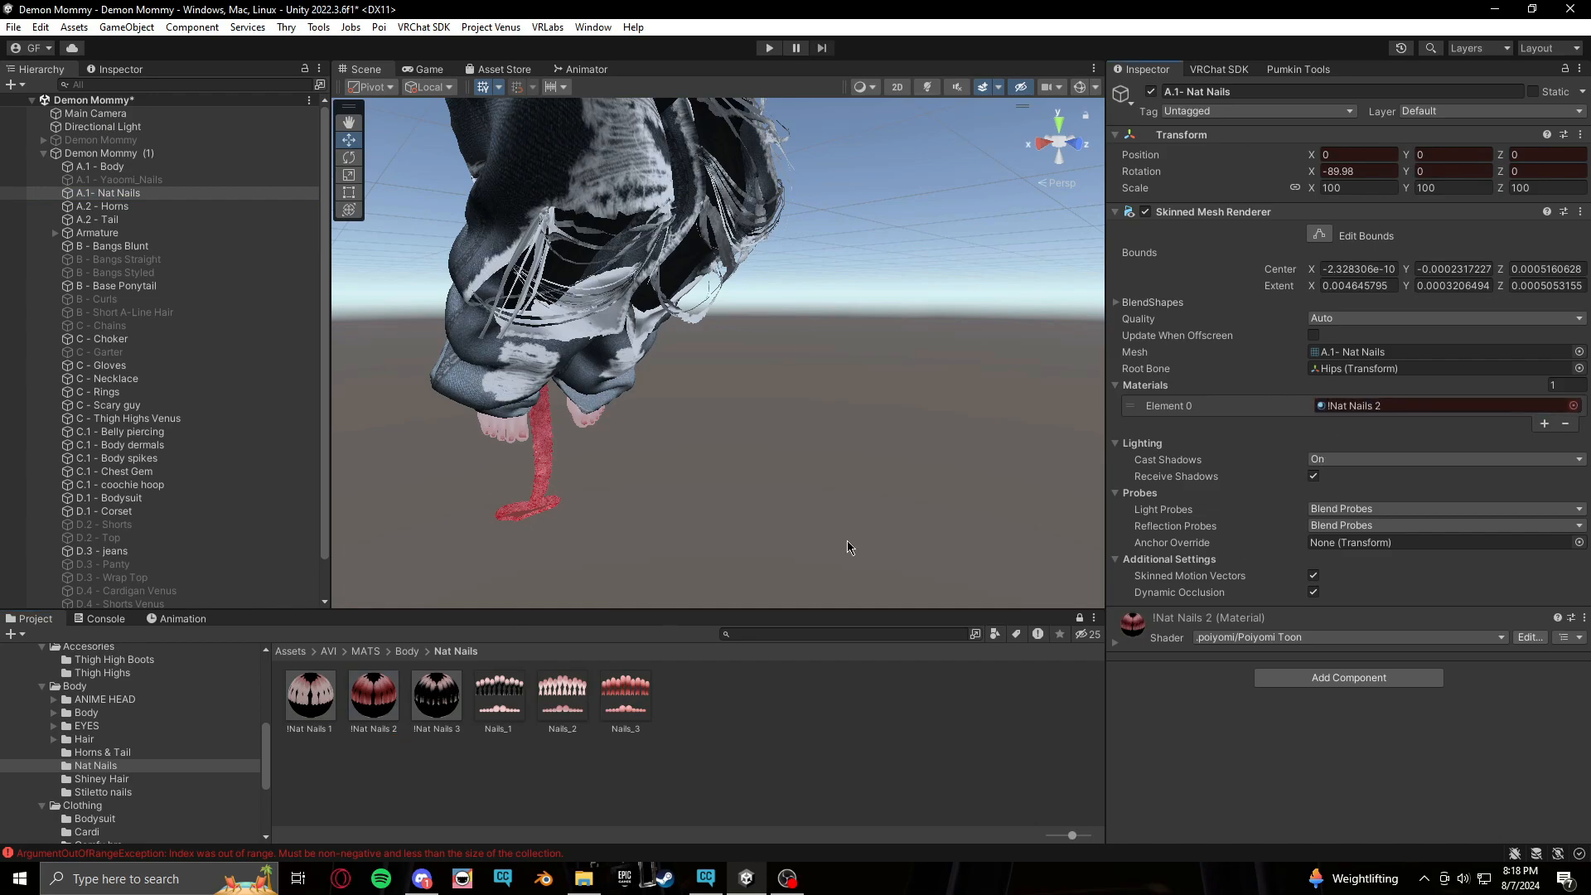
{"action": "left_click", "coordinate": [180, 620]}
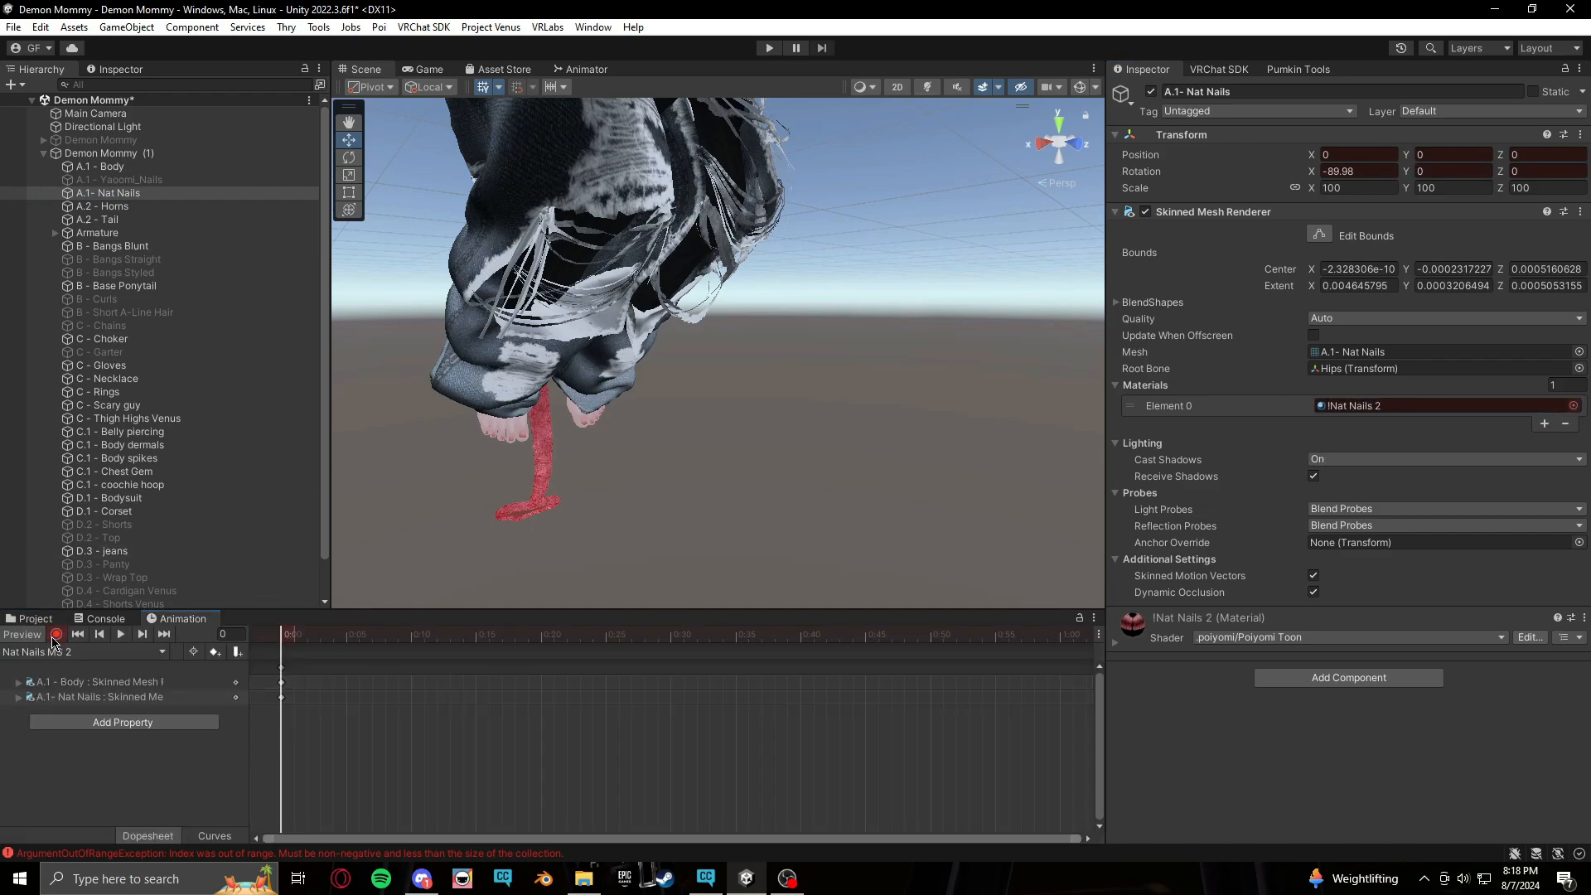
{"action": "left_click", "coordinate": [56, 634]}
Create a new animation clip named Nat Nails MS 3 in the Body T folder
{"action": "left_click", "coordinate": [62, 652]}
{"action": "left_click", "coordinate": [134, 804]}
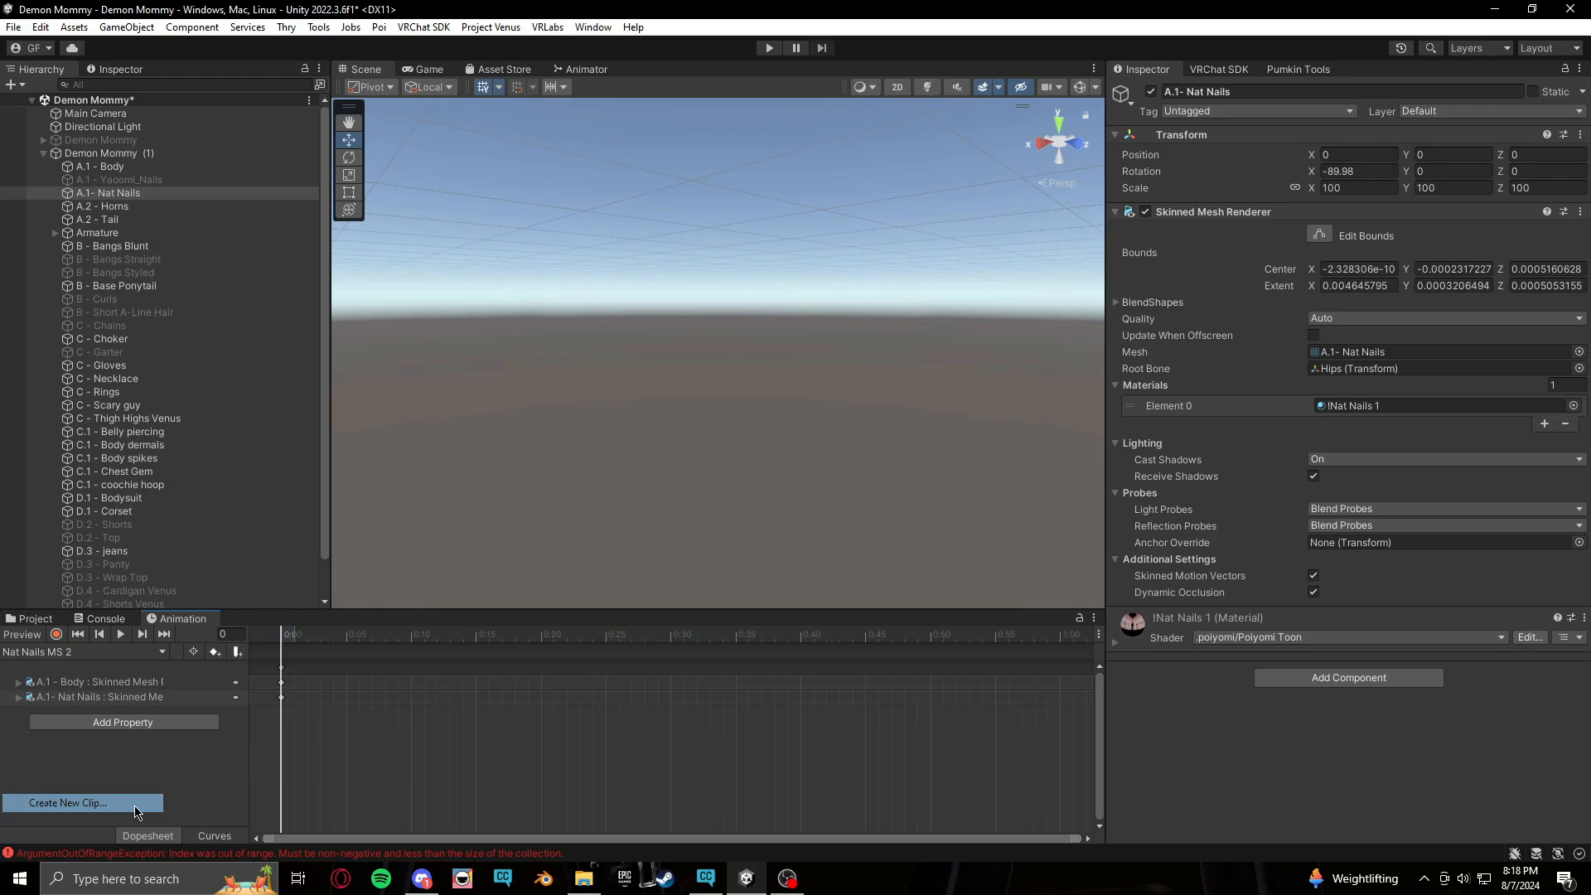
{"action": "type", "text": "Nai"}
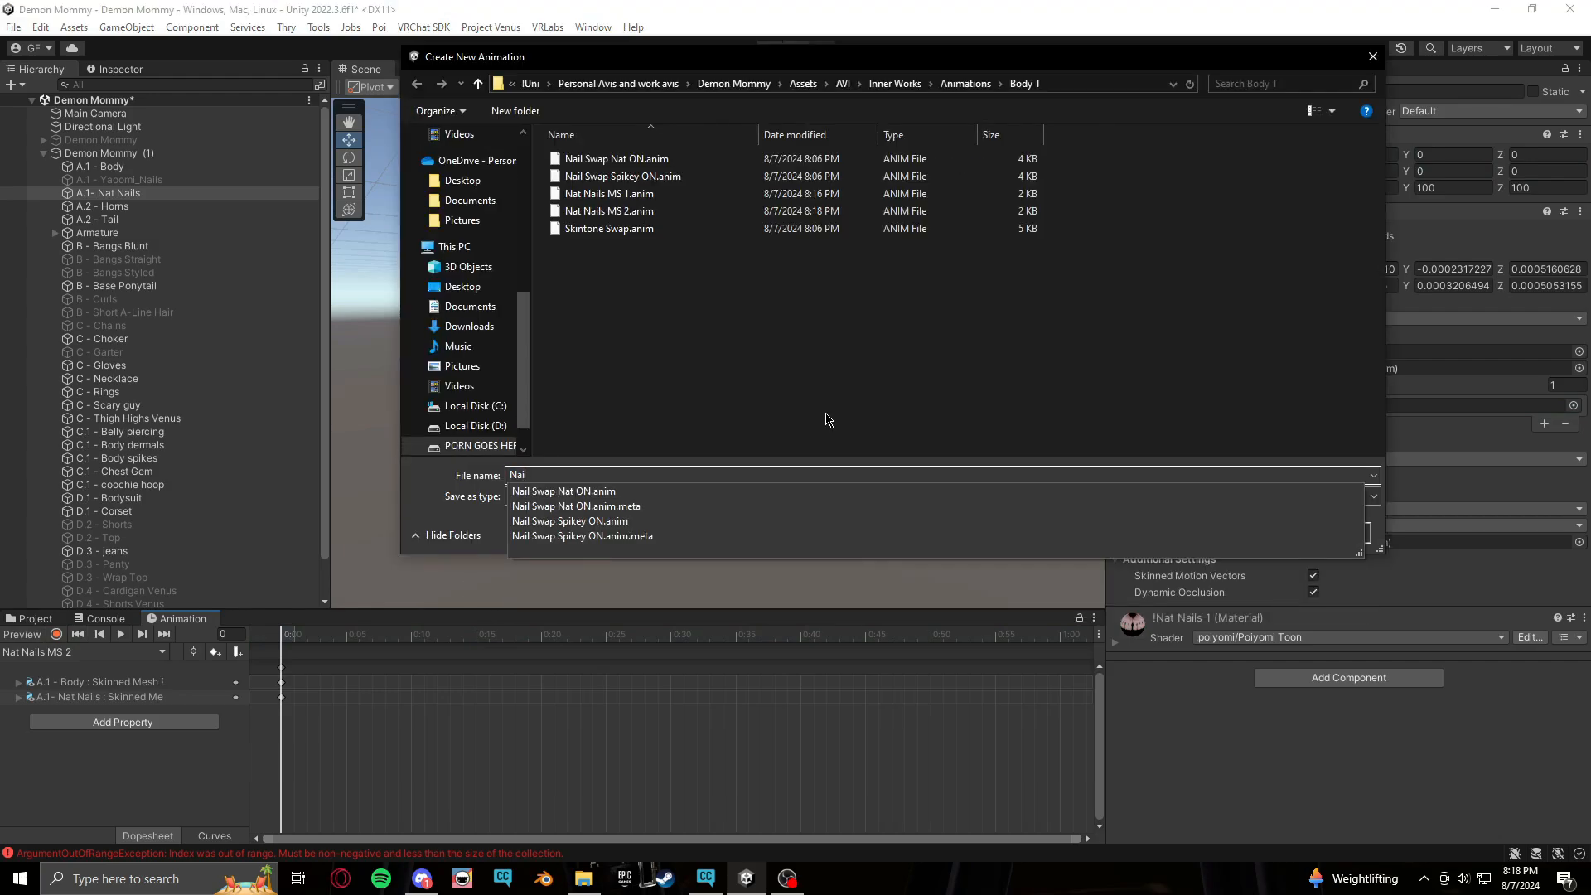
{"action": "key", "text": "BackSpace"}
{"action": "type", "text": "t"}
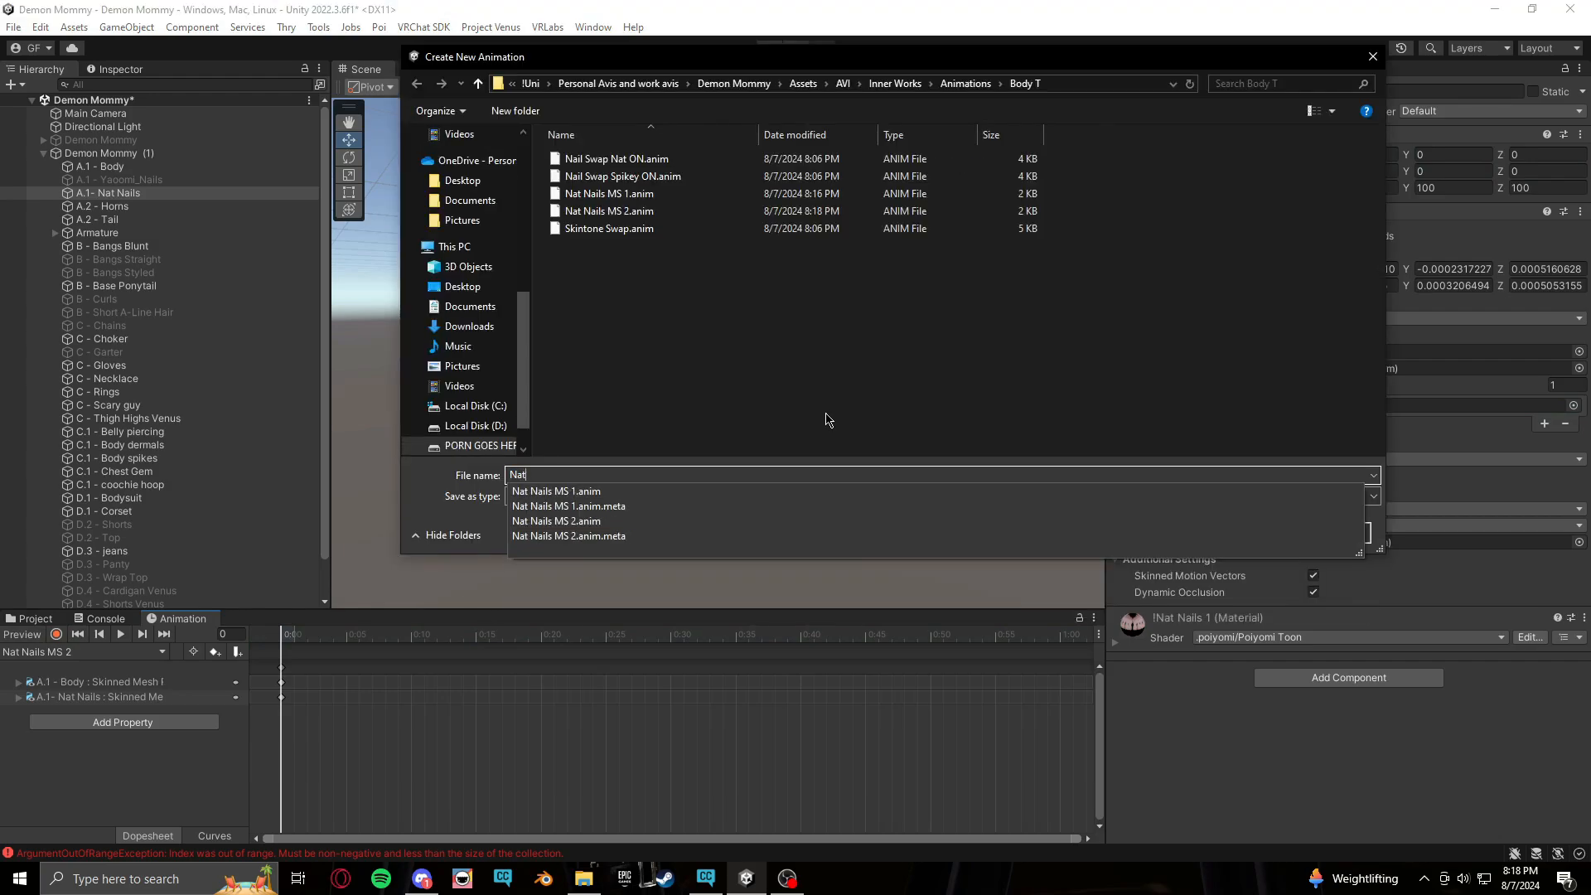
{"action": "key", "text": "Down"}
{"action": "key", "text": "Down"}
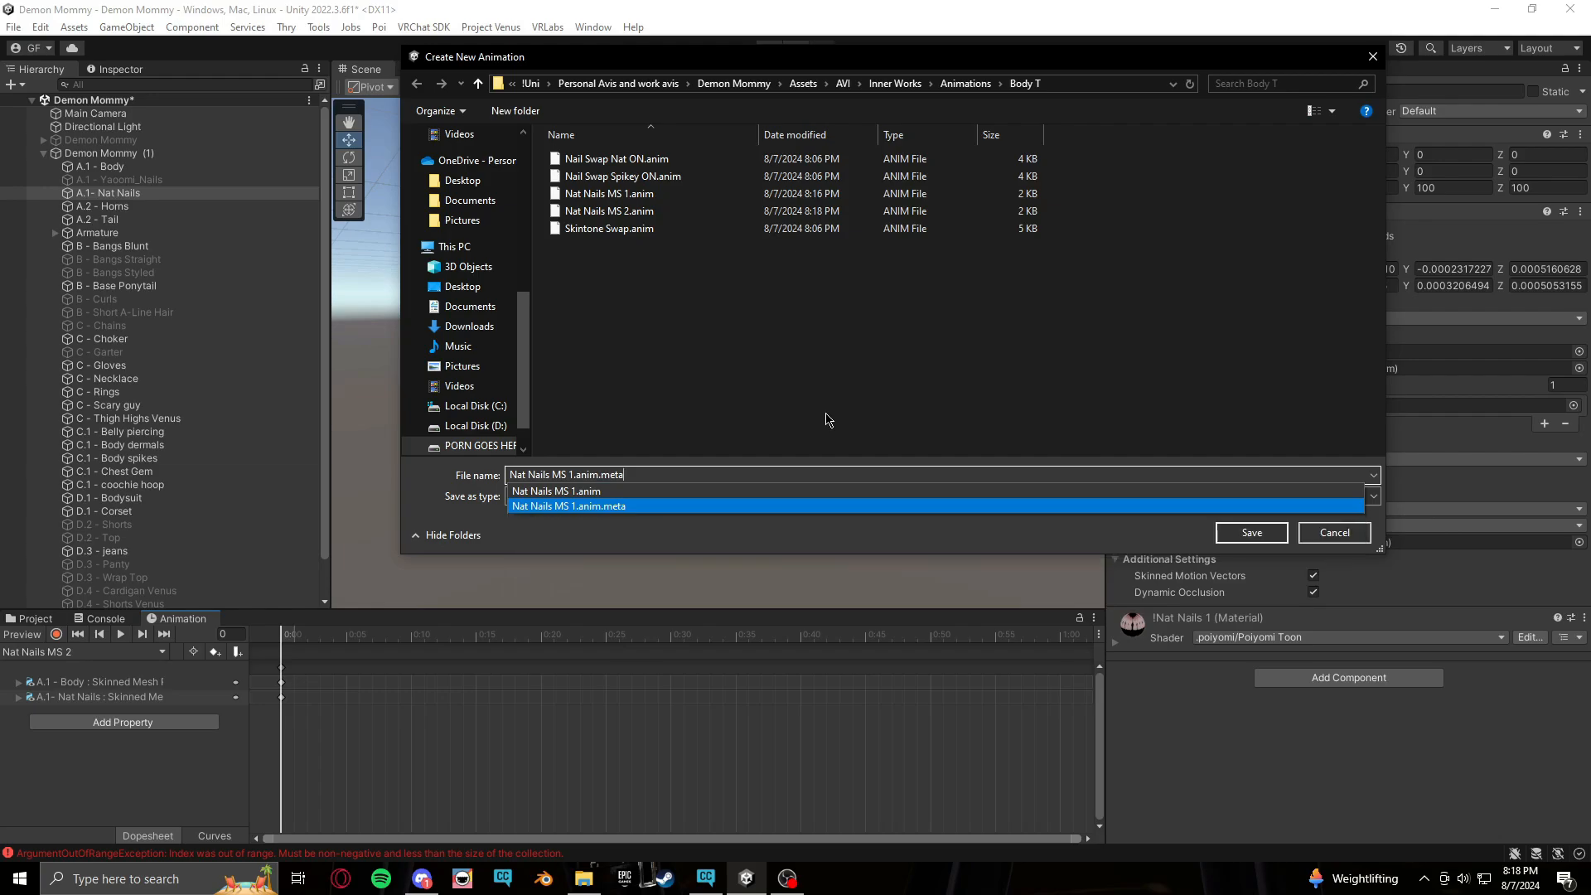
{"action": "key", "text": "BackSpace"}
{"action": "key", "text": "BackSpace"}
{"action": "key", "text": "BackSpace"}
{"action": "key", "text": "BackSpace"}
{"action": "key", "text": "BackSpace"}
{"action": "key", "text": "BackSpace"}
{"action": "key", "text": "BackSpace"}
{"action": "key", "text": "BackSpace"}
{"action": "key", "text": "BackSpace"}
{"action": "key", "text": "BackSpace"}
{"action": "key", "text": "BackSpace"}
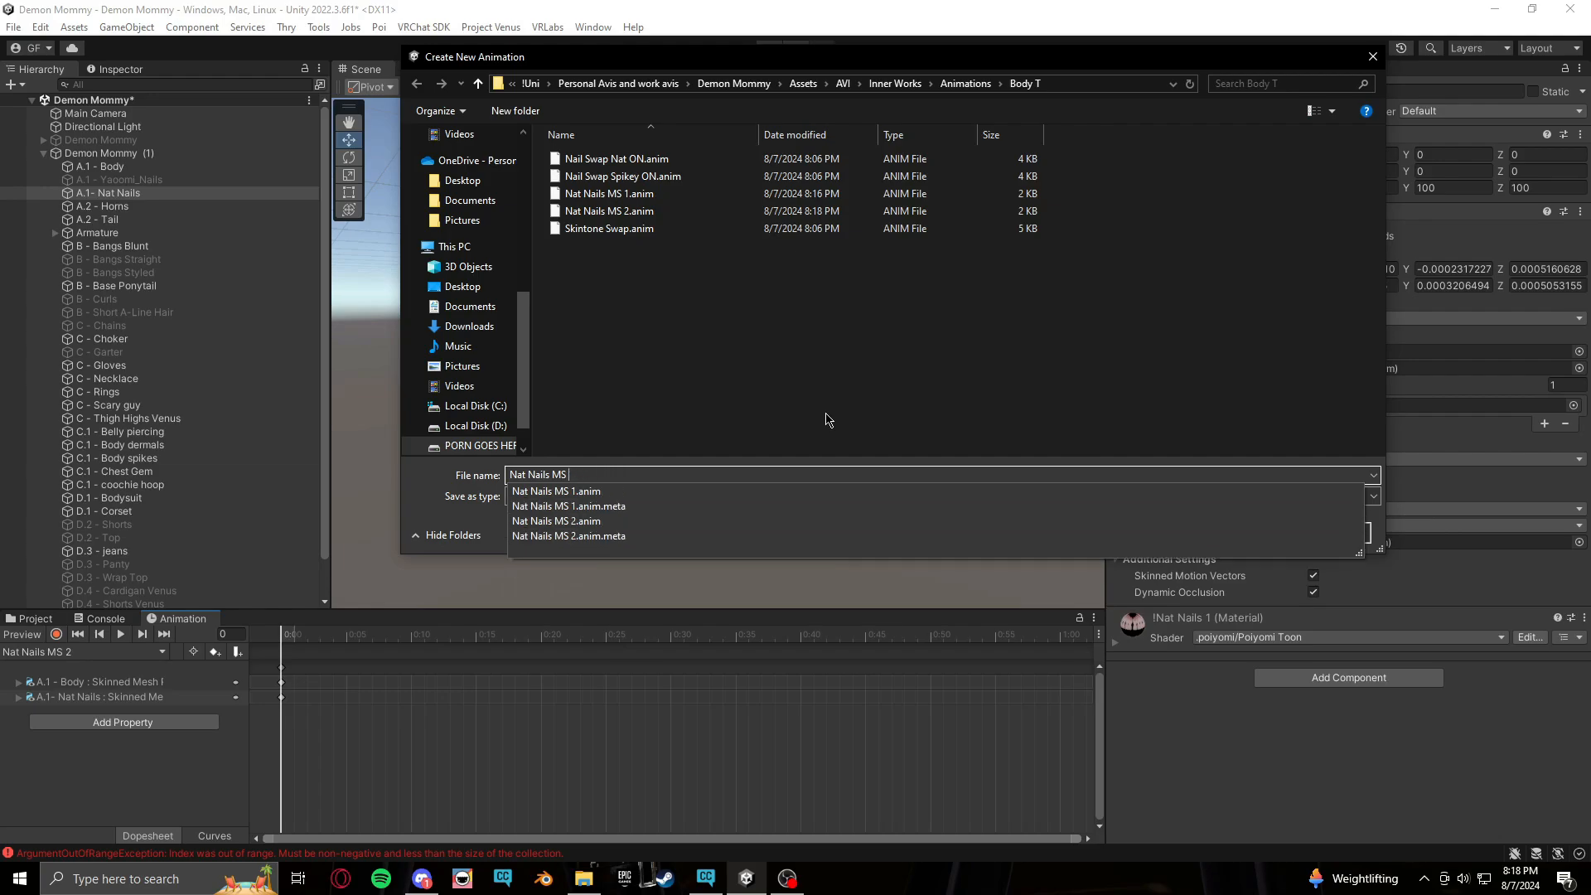
{"action": "left_click", "coordinate": [577, 492]}
{"action": "left_click", "coordinate": [617, 470]}
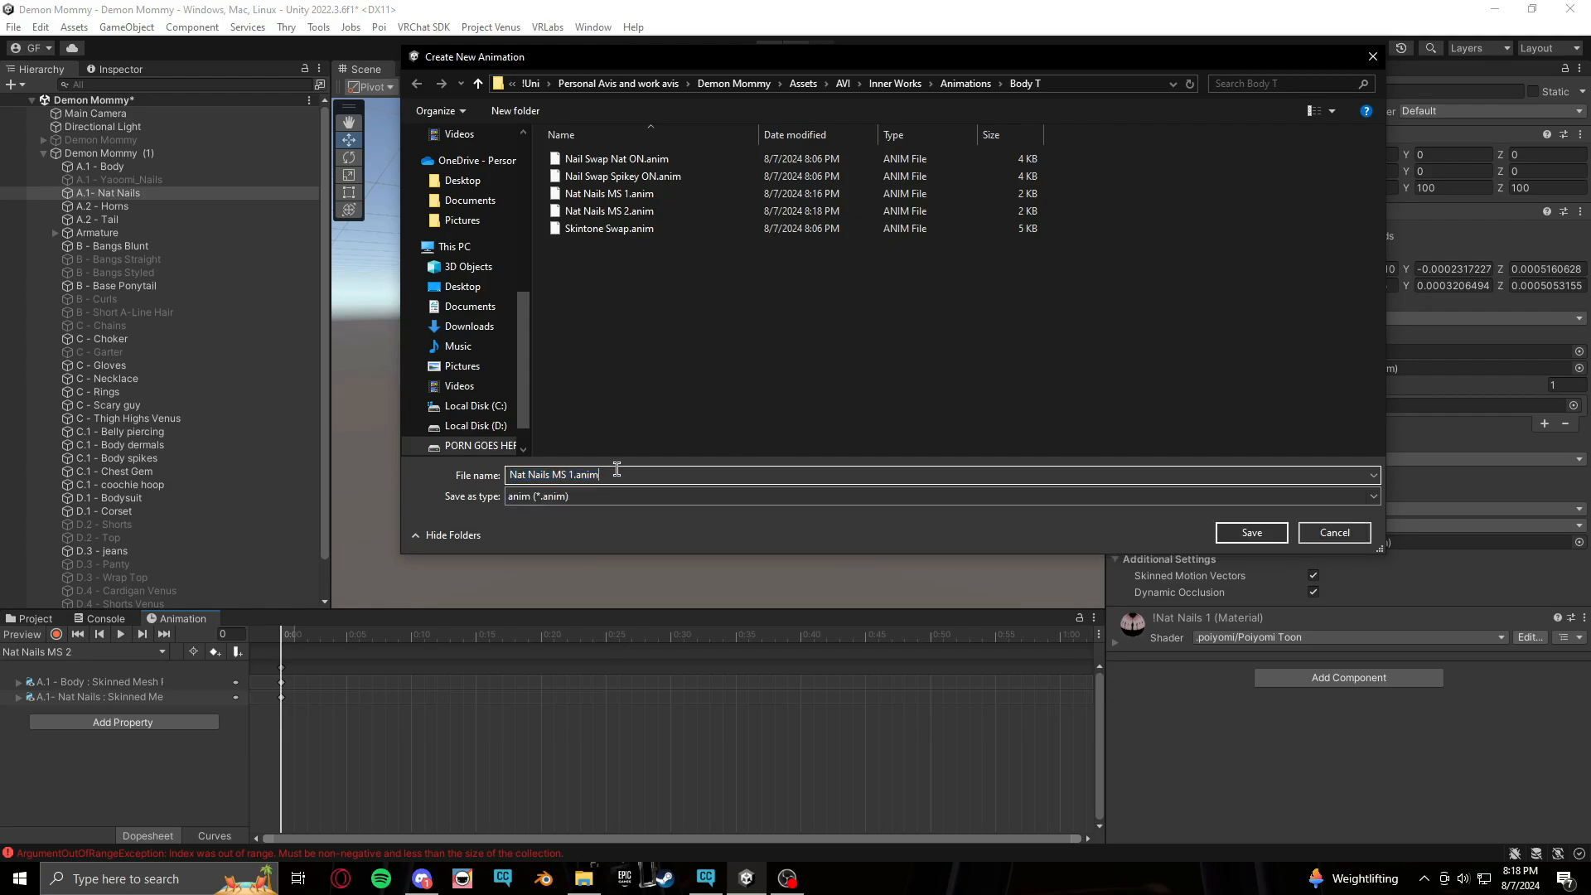
{"action": "key", "text": "BackSpace"}
{"action": "key", "text": "BackSpace"}
{"action": "key", "text": "BackSpace"}
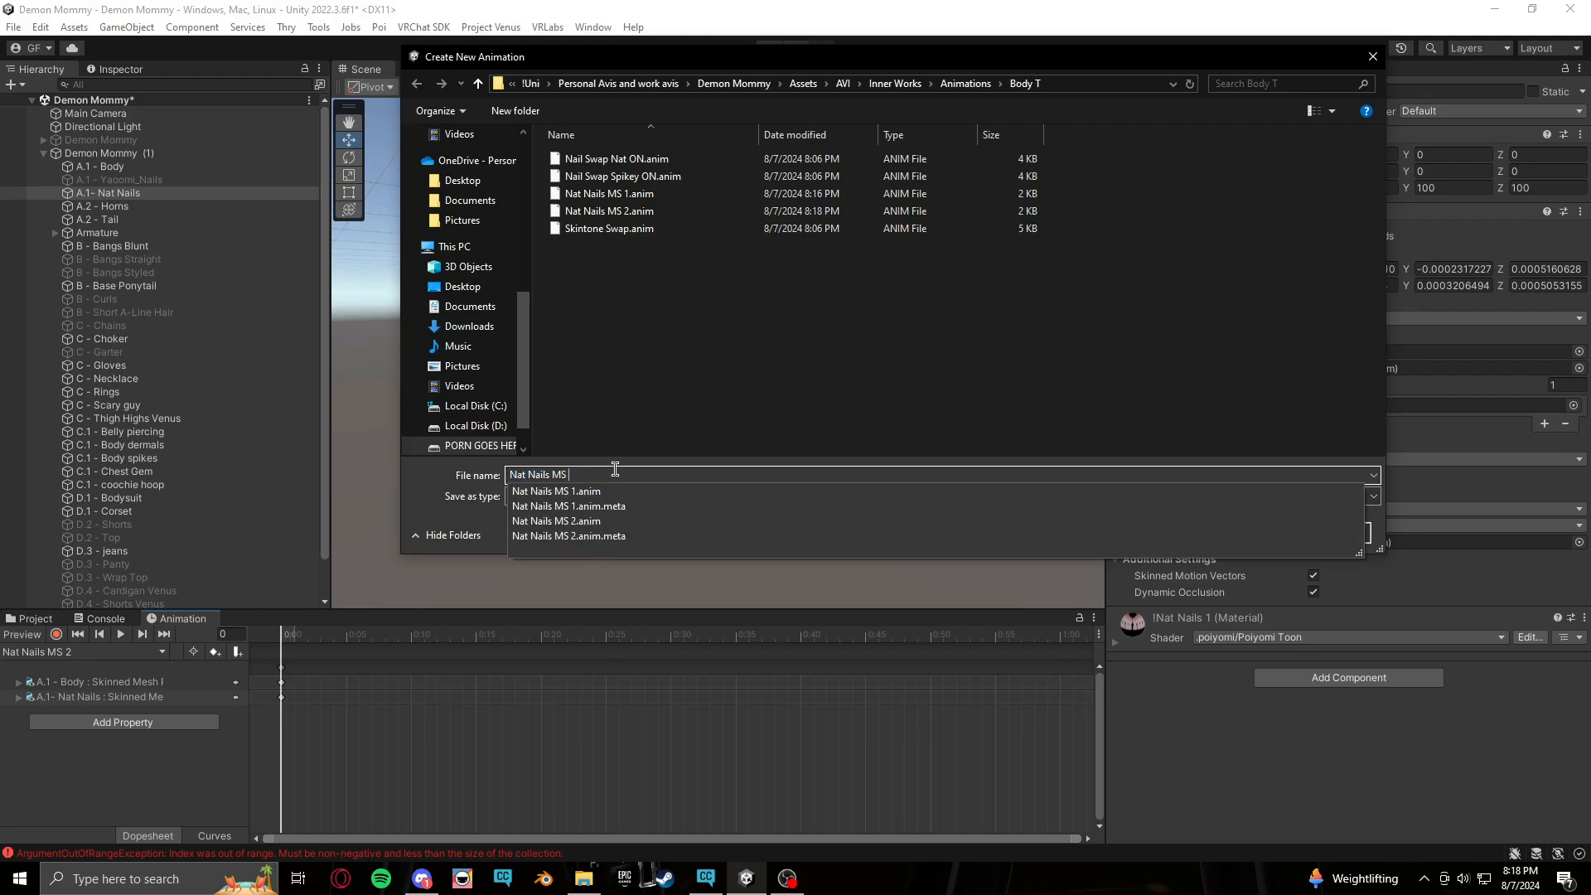
{"action": "type", "text": "3"}
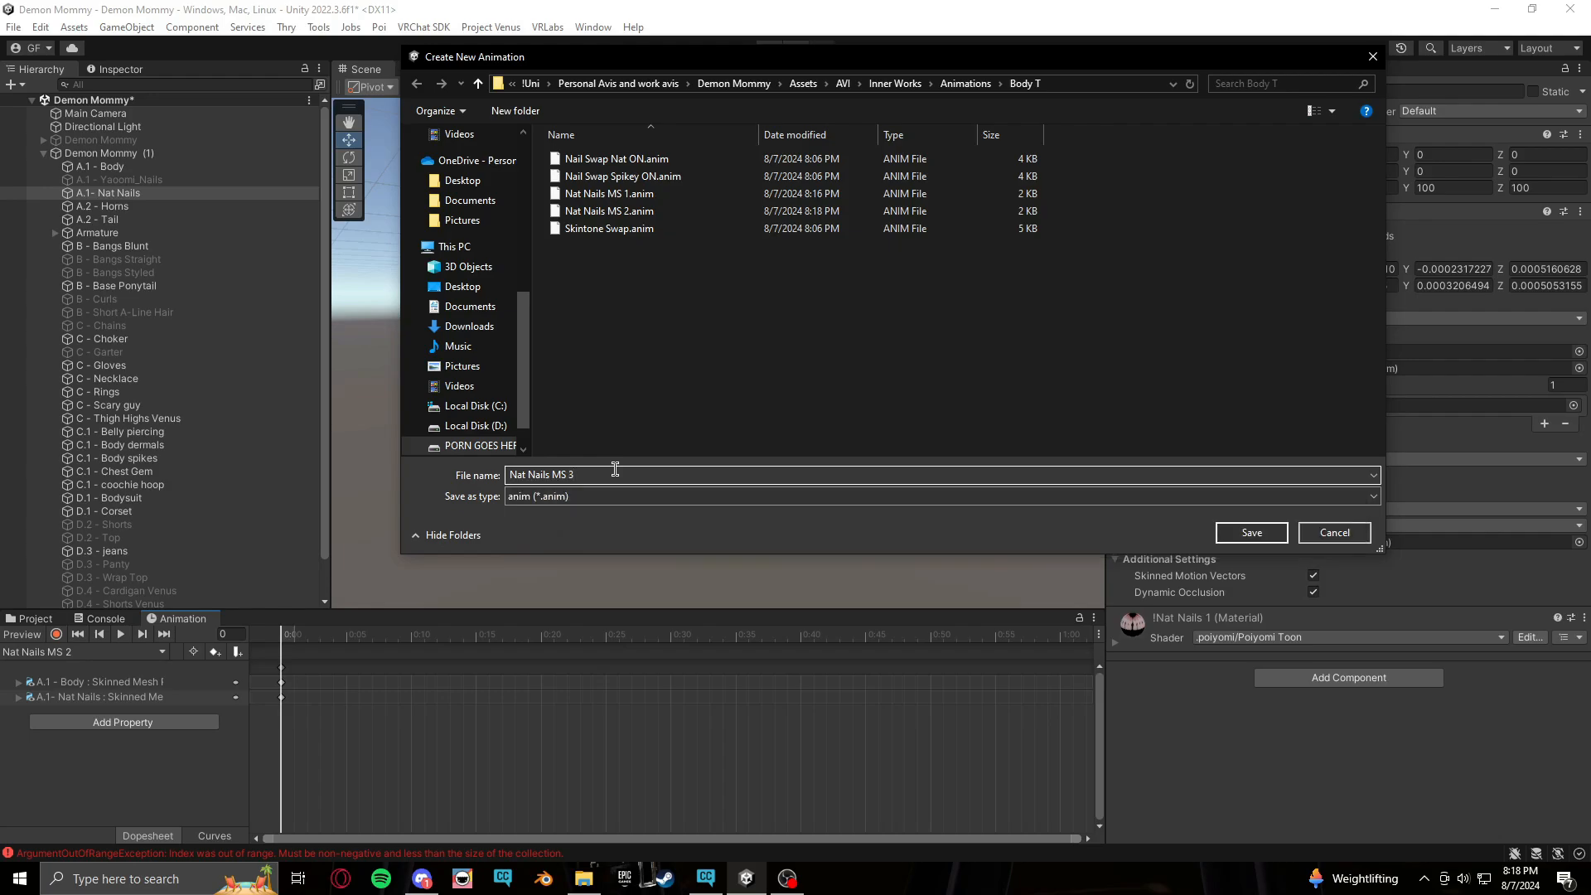
{"action": "key", "text": "Return"}
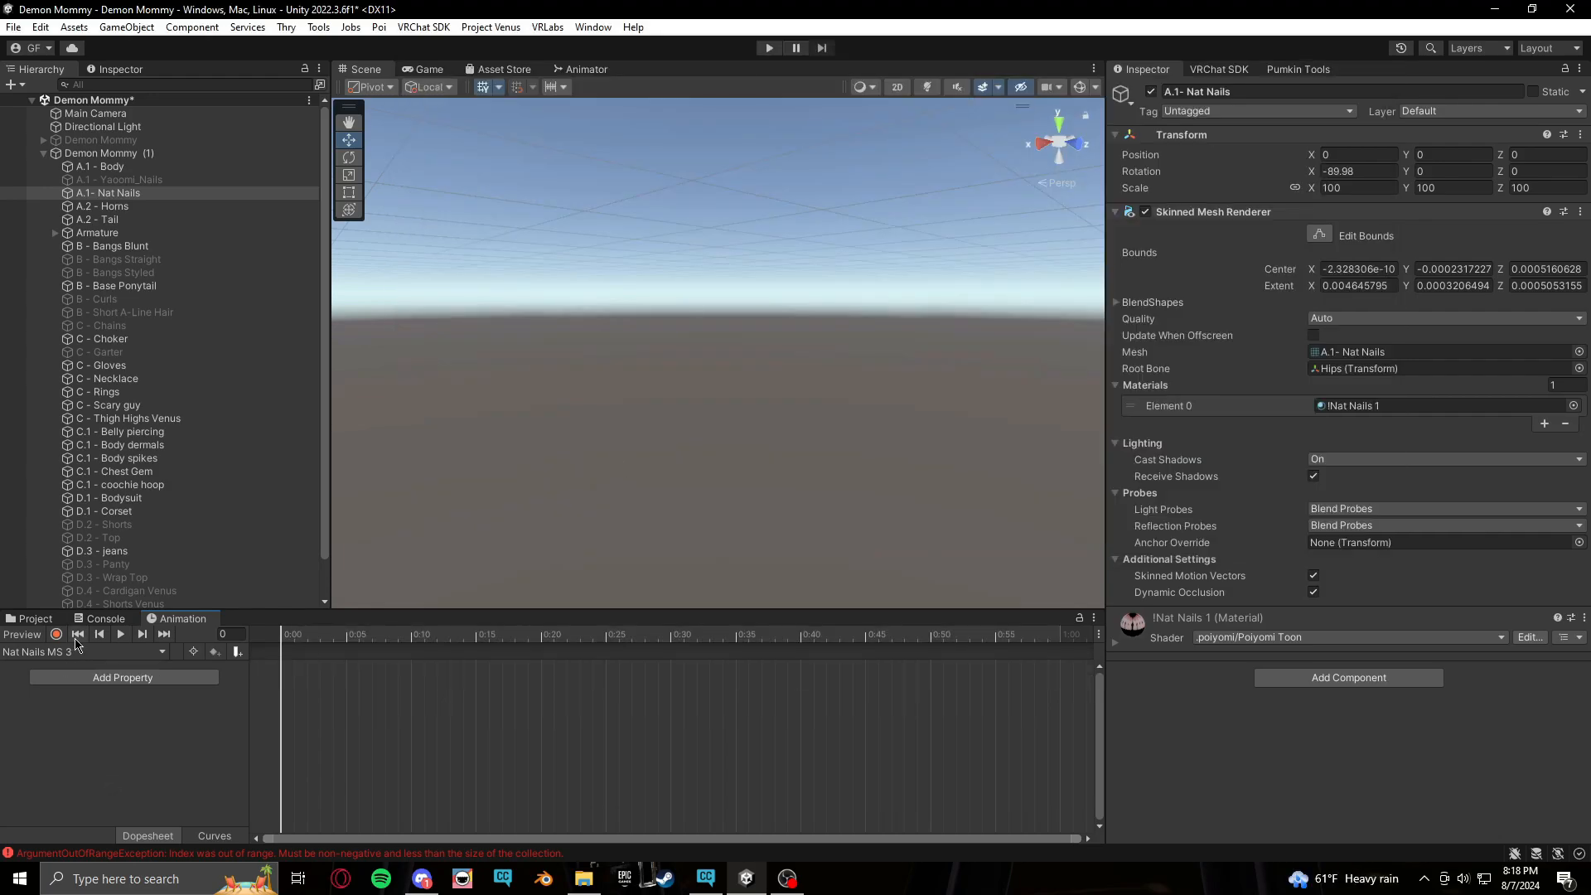
Start recording and assign !Nat Nails 3 to the body mesh's Element 4 material slot
{"action": "left_click", "coordinate": [56, 634]}
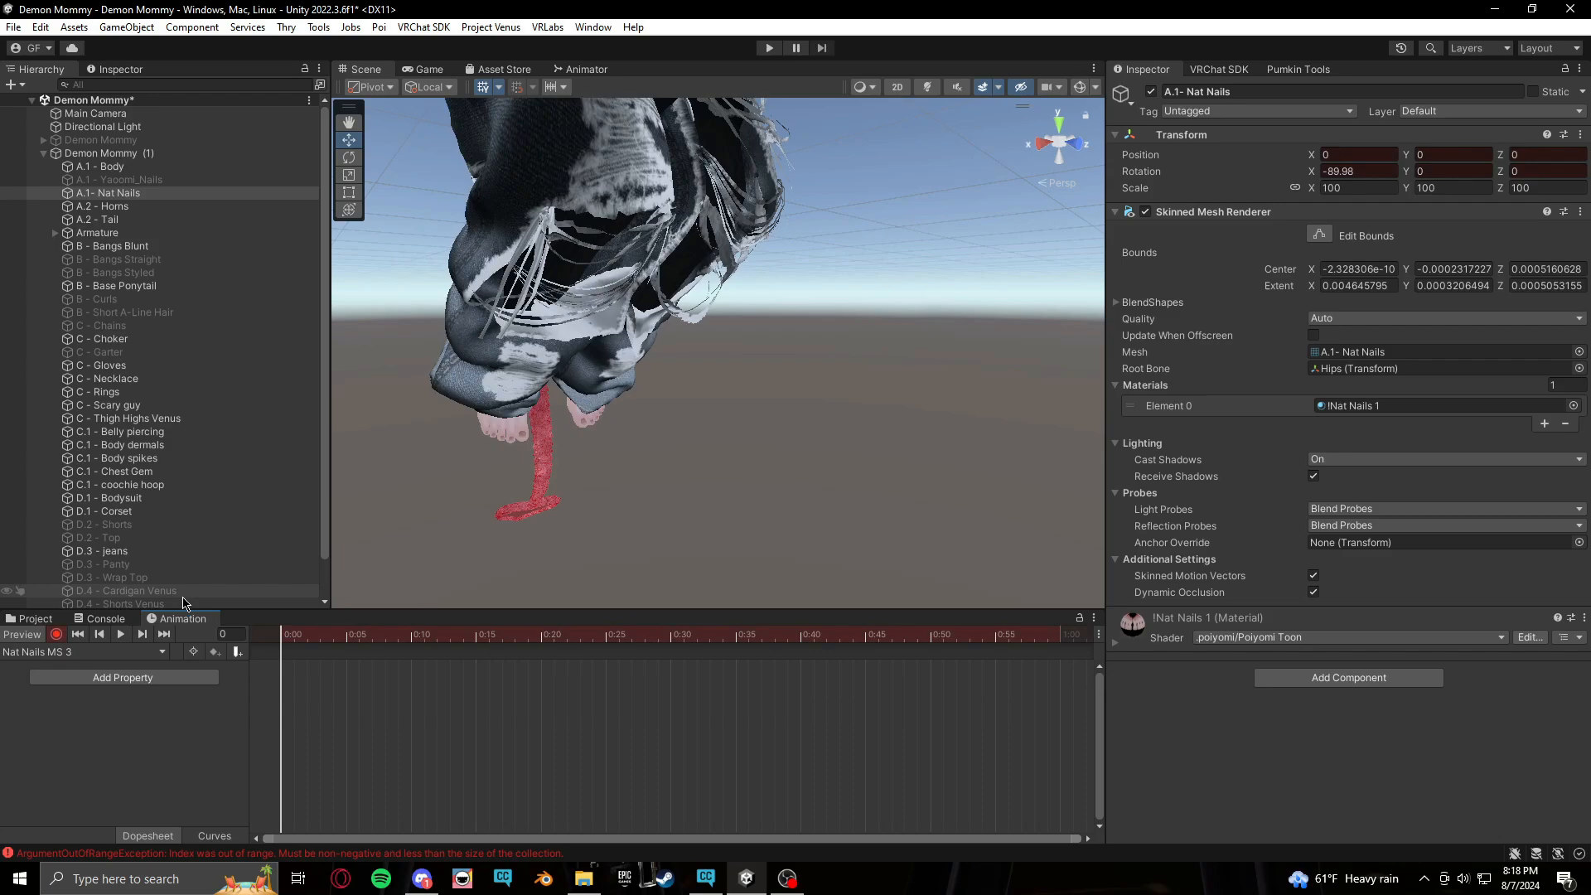
{"action": "left_click", "coordinate": [34, 619]}
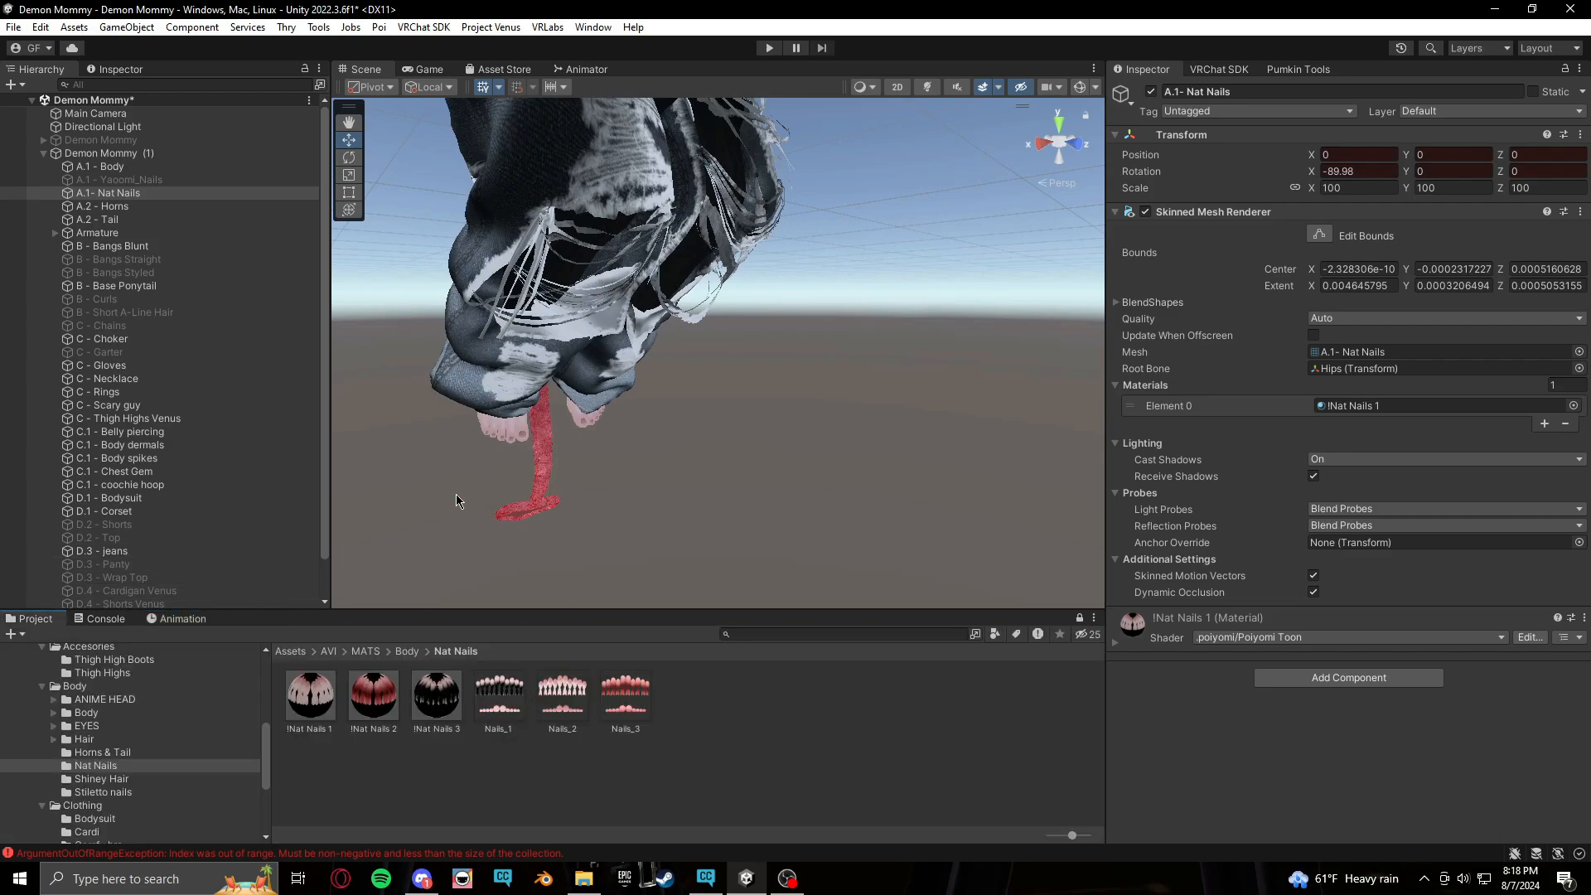
{"action": "left_click", "coordinate": [500, 441]}
{"action": "left_click", "coordinate": [187, 621]}
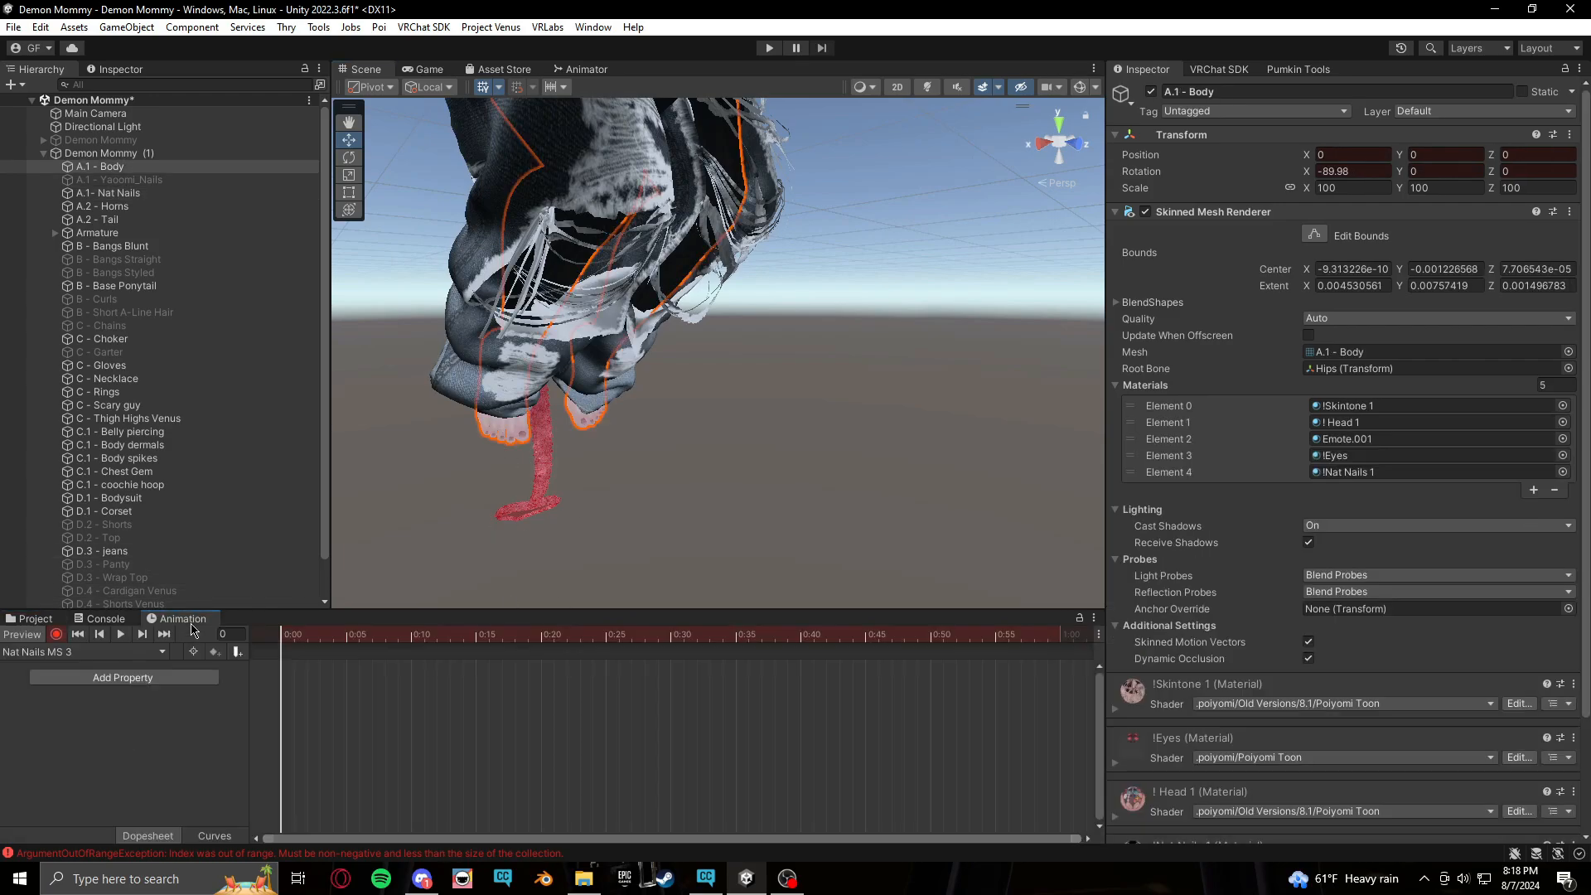
{"action": "left_click", "coordinate": [35, 619]}
{"action": "left_click_drag", "start_coordinate": [445, 715], "coordinate": [1431, 476]}
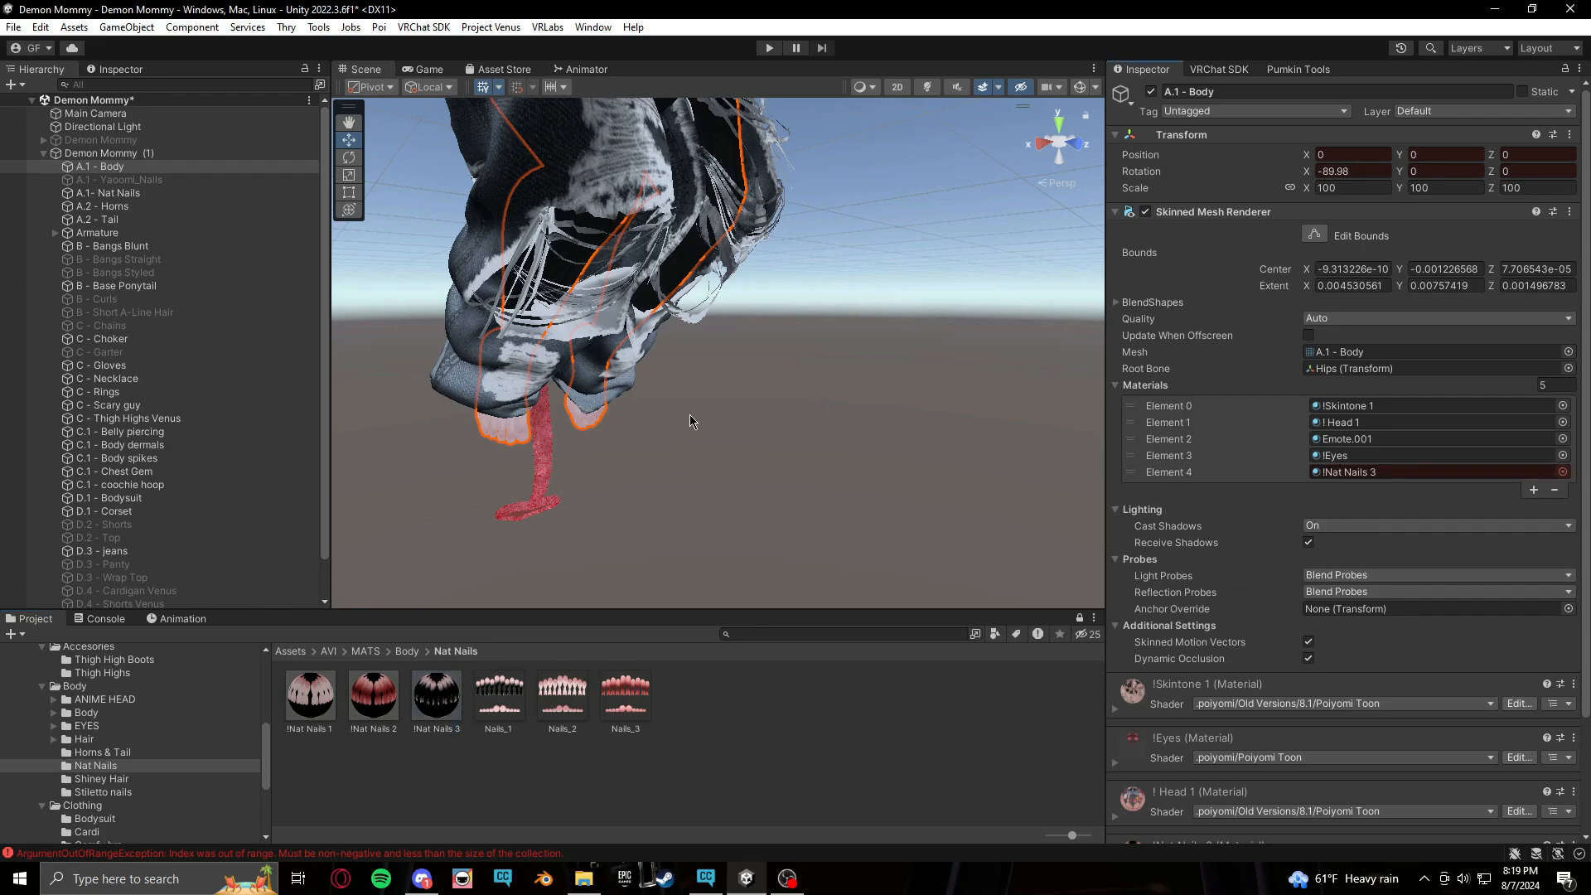
{"action": "scroll", "coordinate": [689, 415], "scroll_direction": "down", "scroll_amount": 2}
{"action": "middle_click_drag", "start_coordinate": [677, 293], "coordinate": [799, 582]}
{"action": "middle_click_drag", "start_coordinate": [726, 267], "coordinate": [620, 494]}
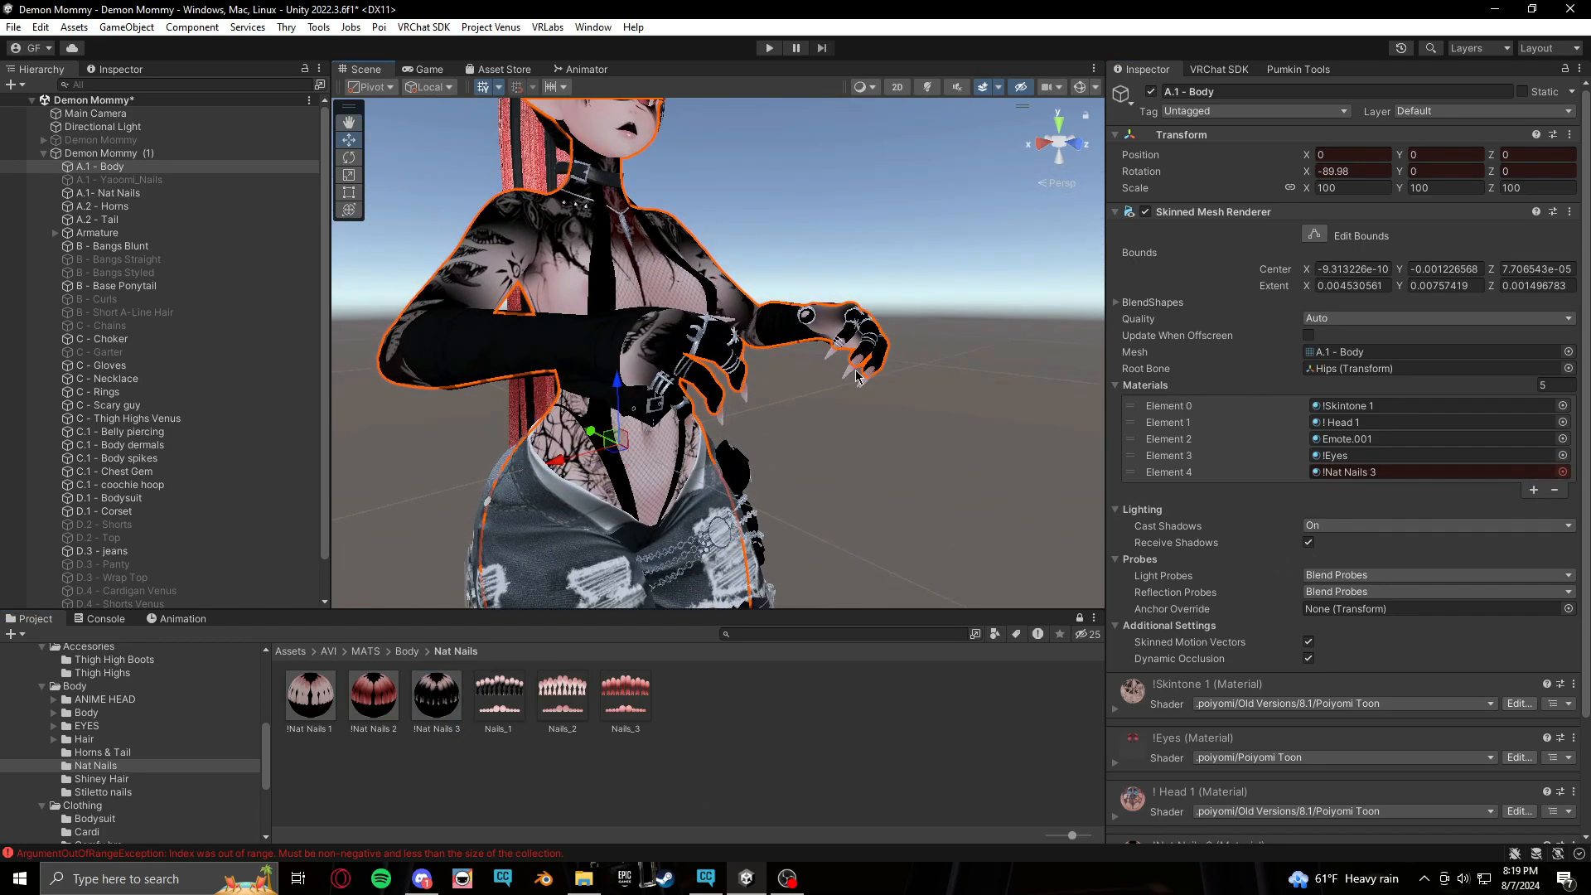
Assign !Nat Nails 3 to the A.1- Nat Nails mesh's material and stop recording
{"action": "left_click", "coordinate": [93, 193]}
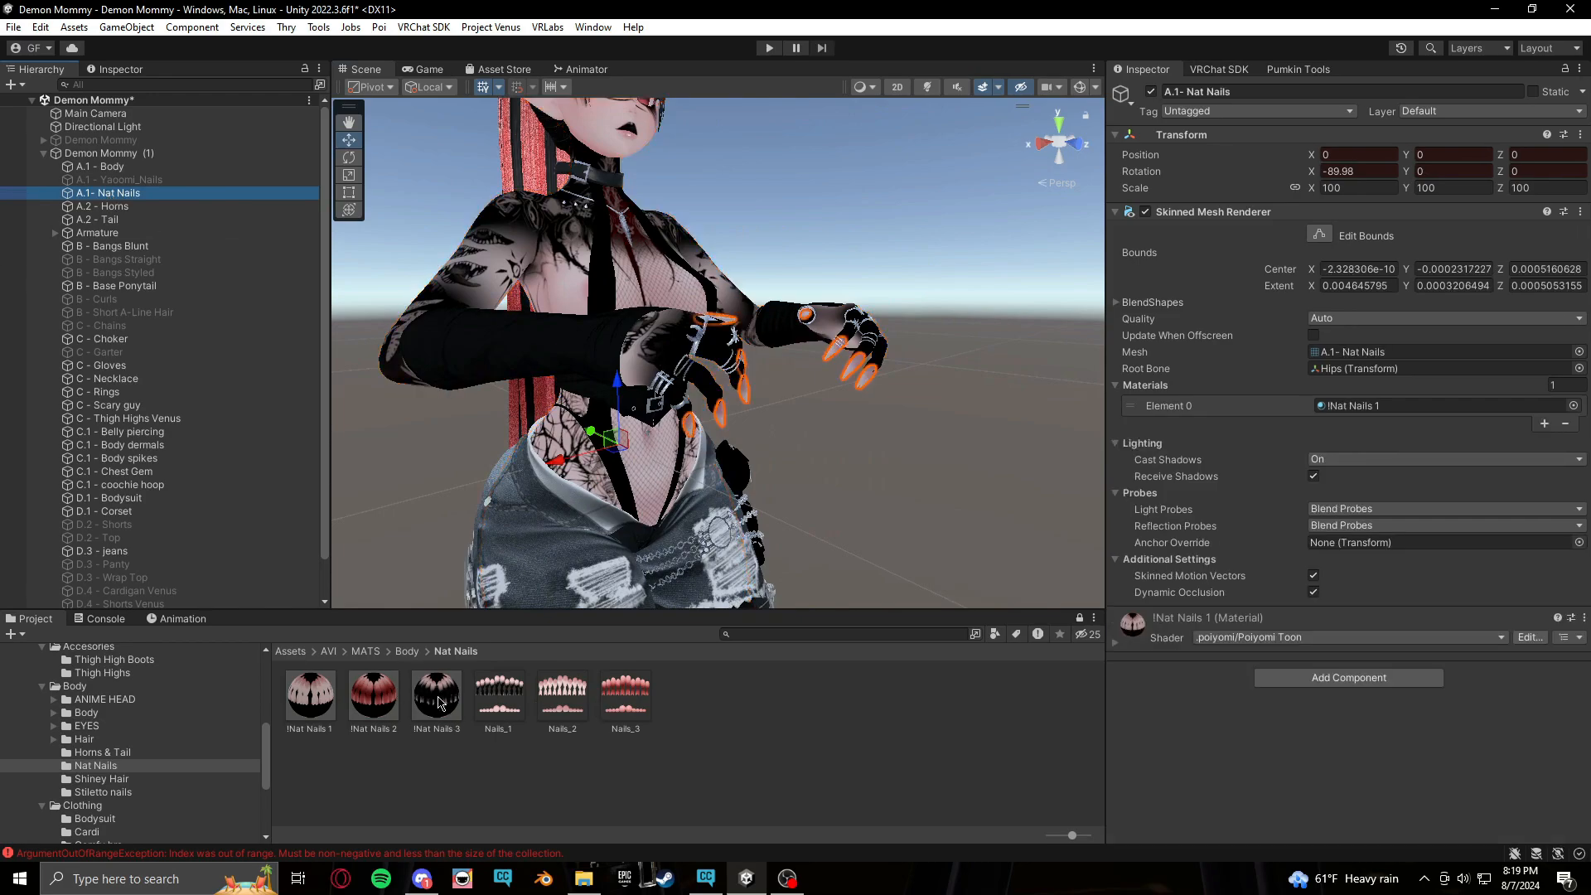
{"action": "left_click_drag", "start_coordinate": [439, 703], "coordinate": [1435, 408]}
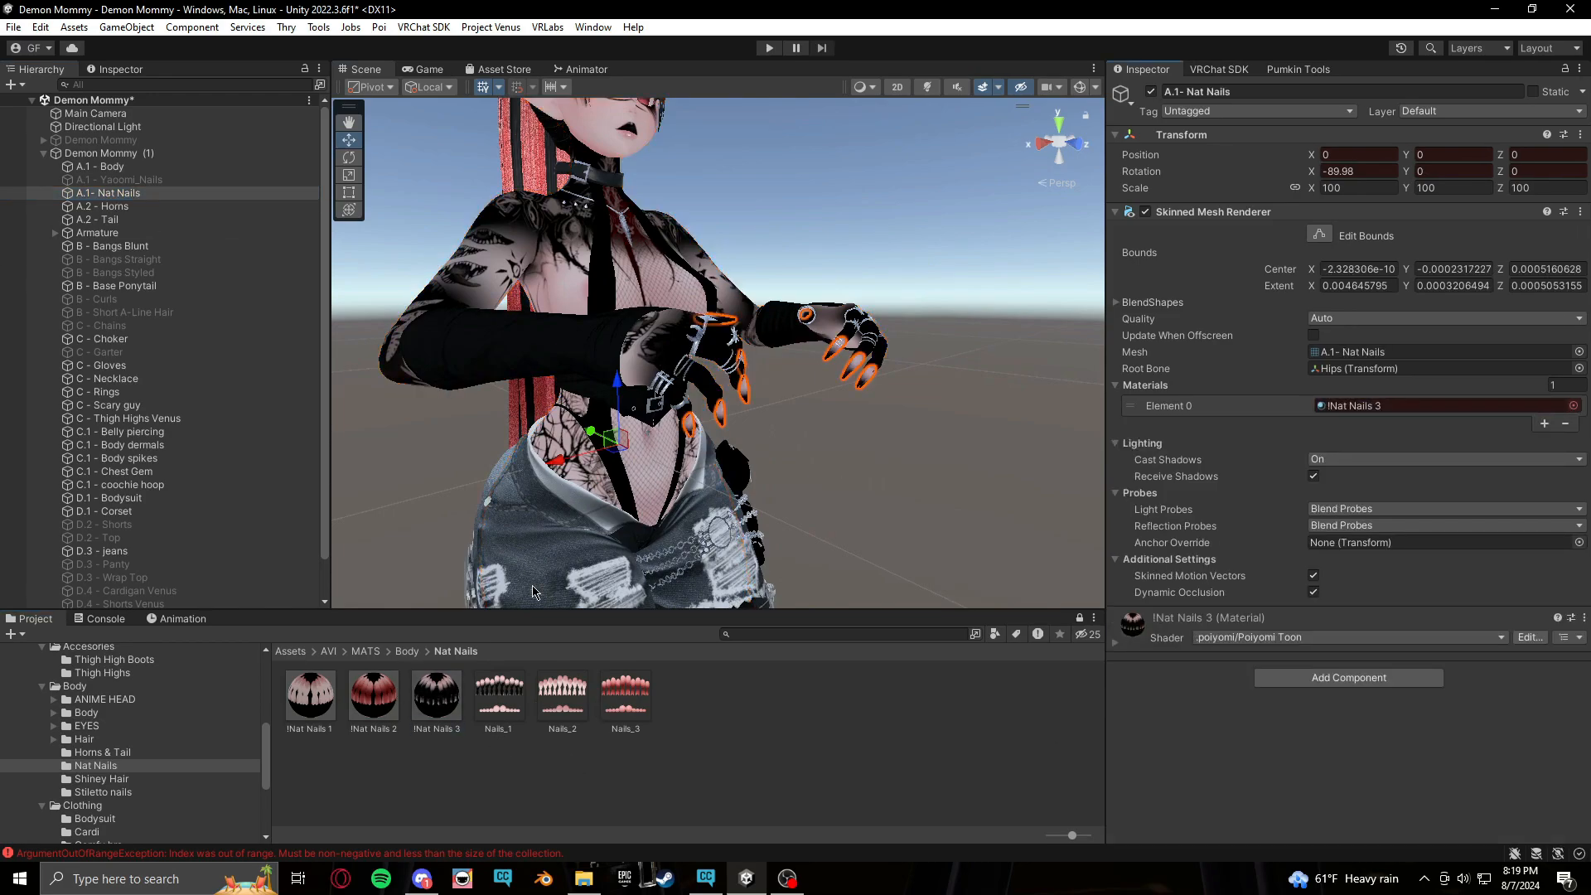
{"action": "left_click", "coordinate": [184, 619]}
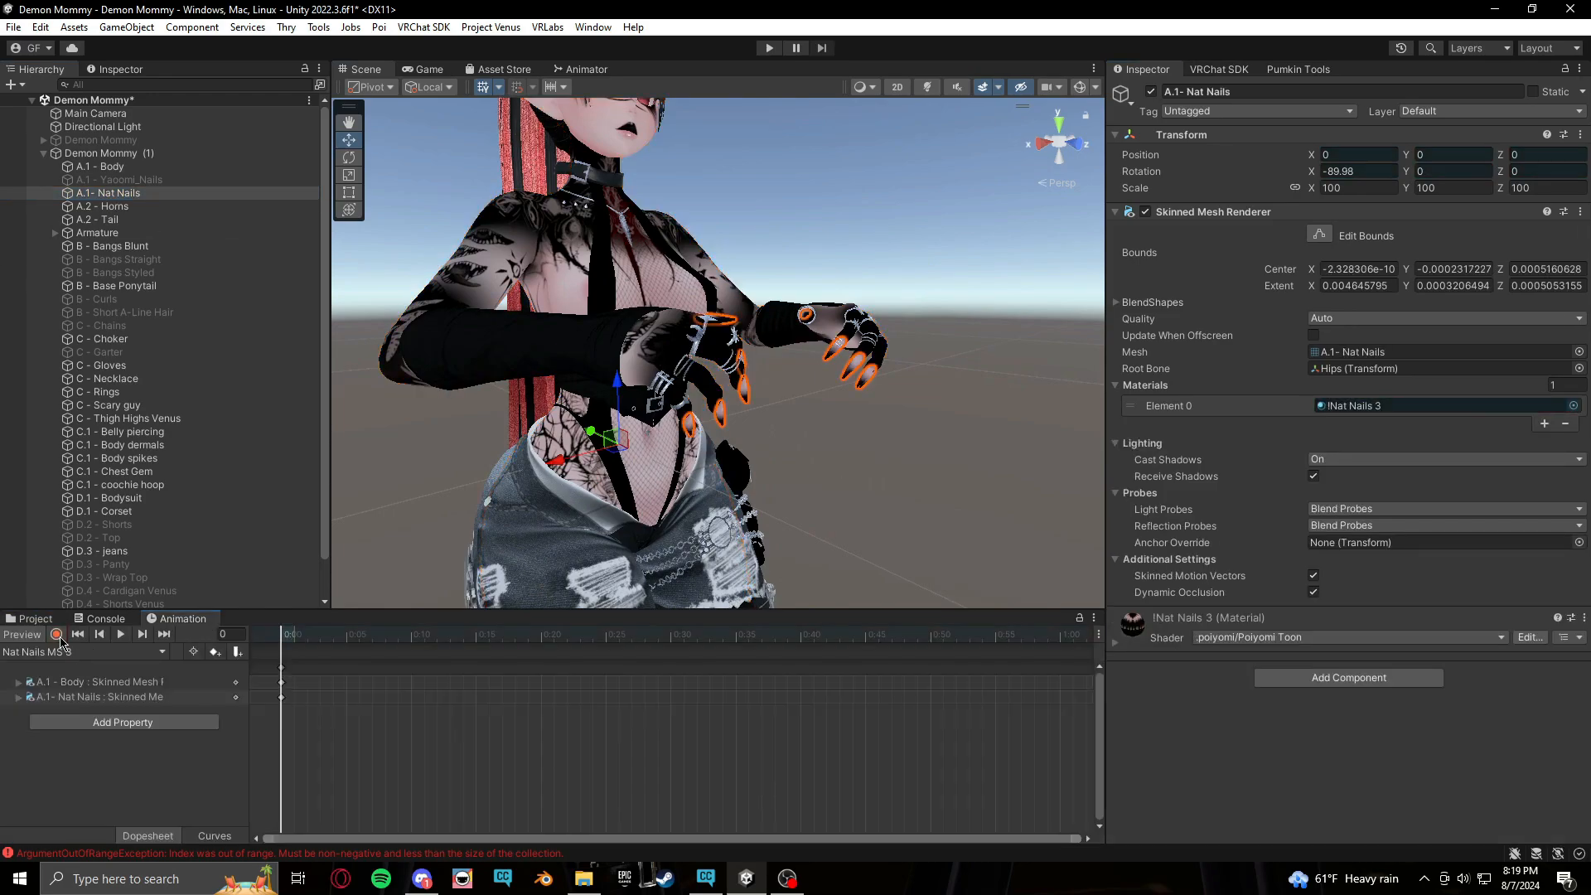
{"action": "scroll", "coordinate": [395, 562], "scroll_direction": "down", "scroll_amount": 4}
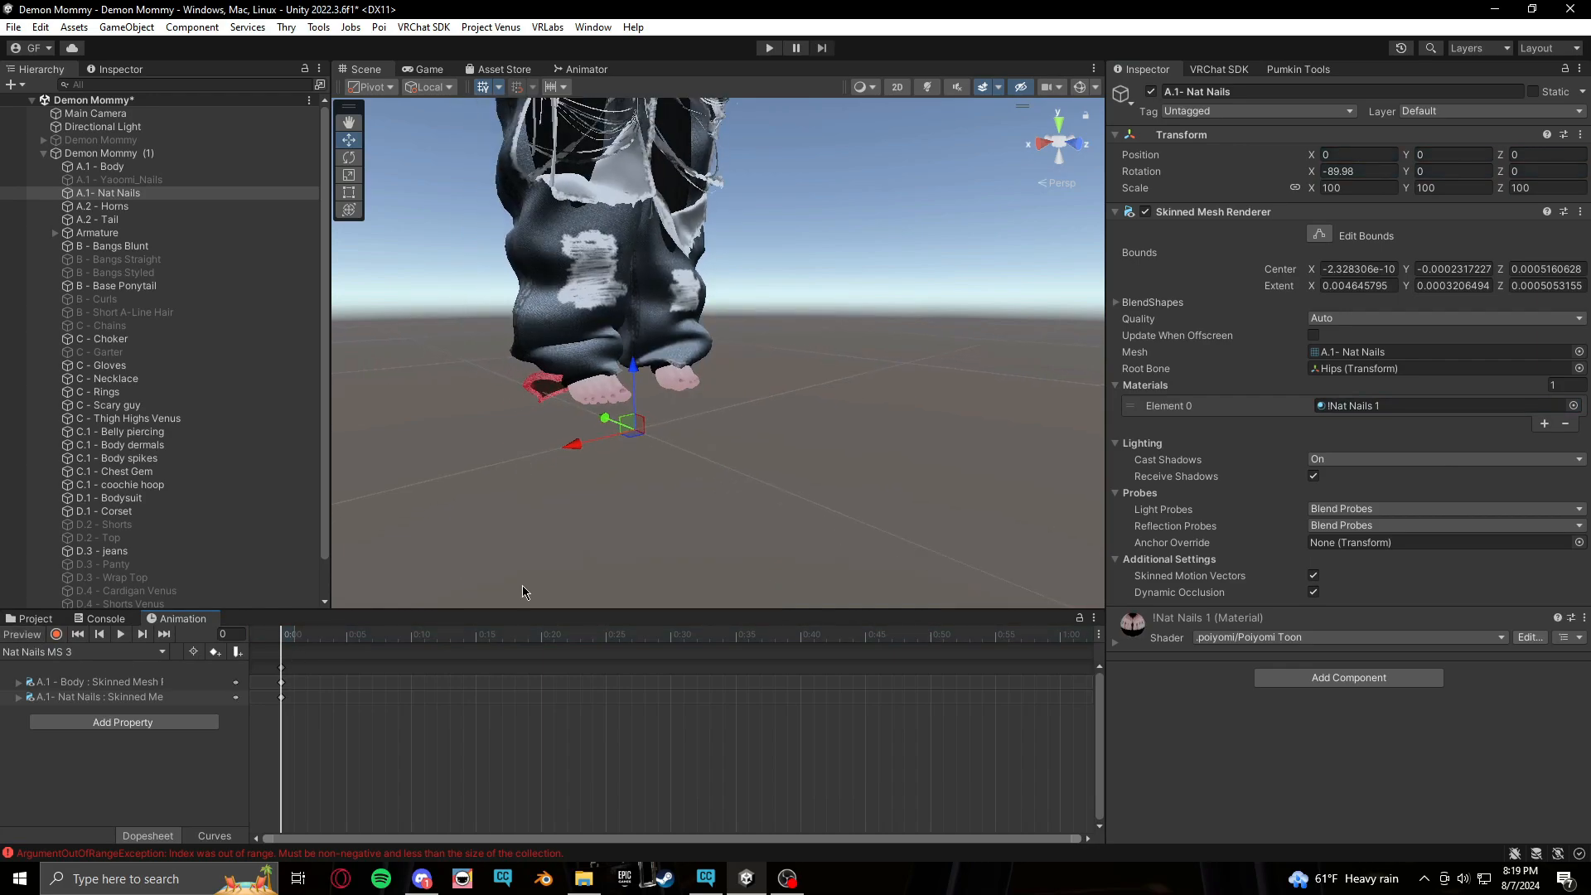
{"action": "middle_click_drag", "start_coordinate": [918, 306], "coordinate": [917, 639]}
{"action": "mouse_move", "coordinate": [845, 284]}
{"action": "middle_mouse_down"}
{"action": "mouse_move", "coordinate": [813, 505]}
{"action": "mouse_move", "coordinate": [853, 526]}
{"action": "middle_mouse_up"}
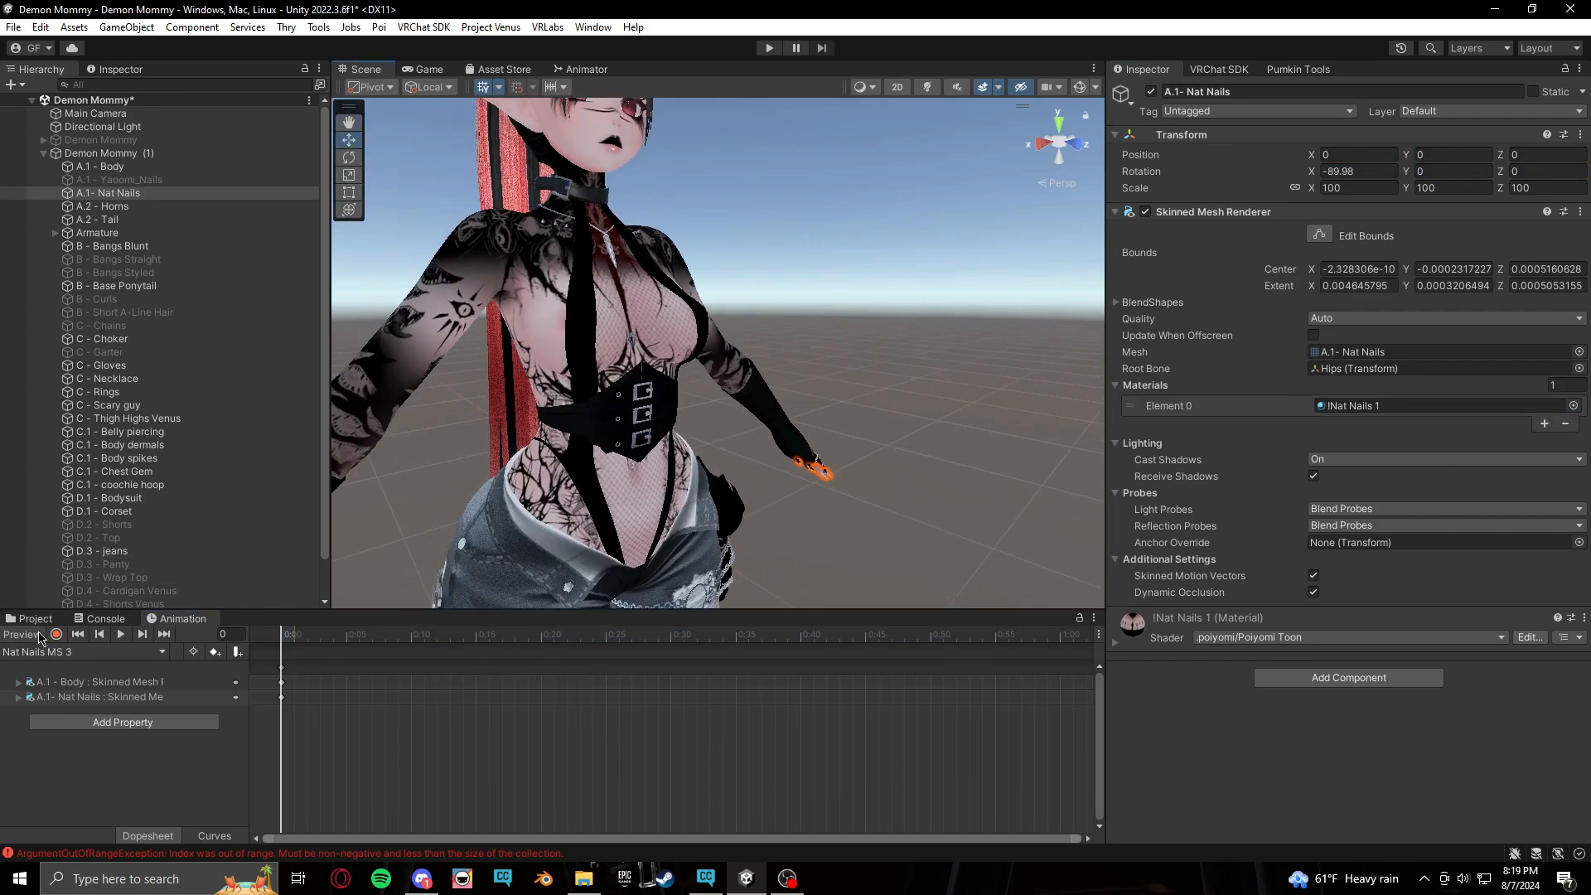
{"action": "left_click", "coordinate": [46, 621]}
Select all six animation clips in the Body T folder and turn off Loop Time
{"action": "scroll", "coordinate": [184, 785], "scroll_direction": "down", "scroll_amount": 3}
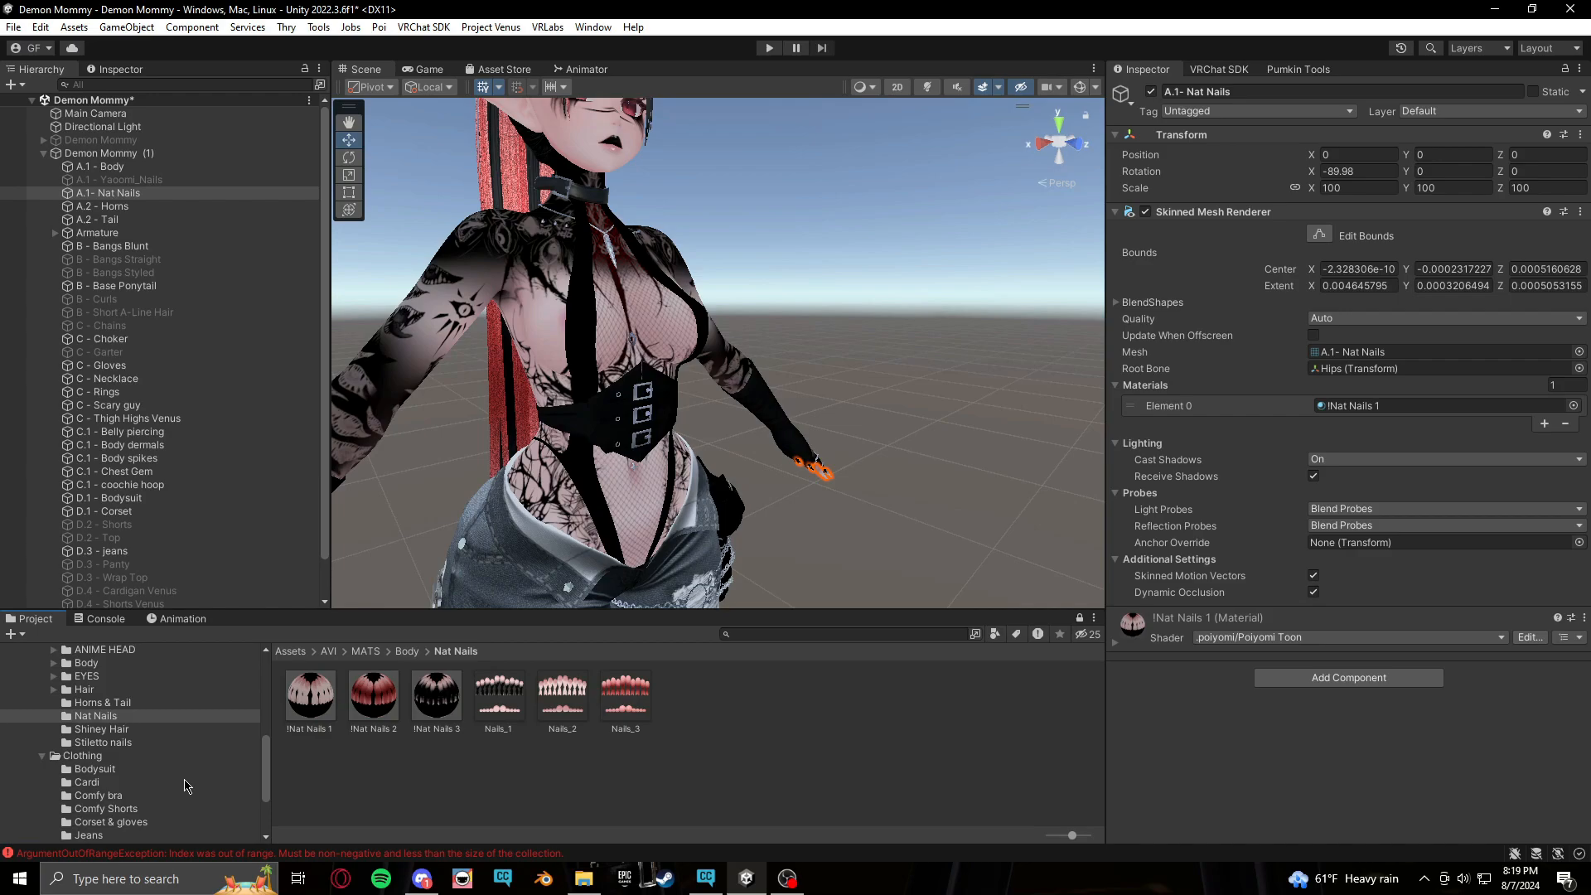
{"action": "scroll", "coordinate": [184, 786], "scroll_direction": "up", "scroll_amount": 5}
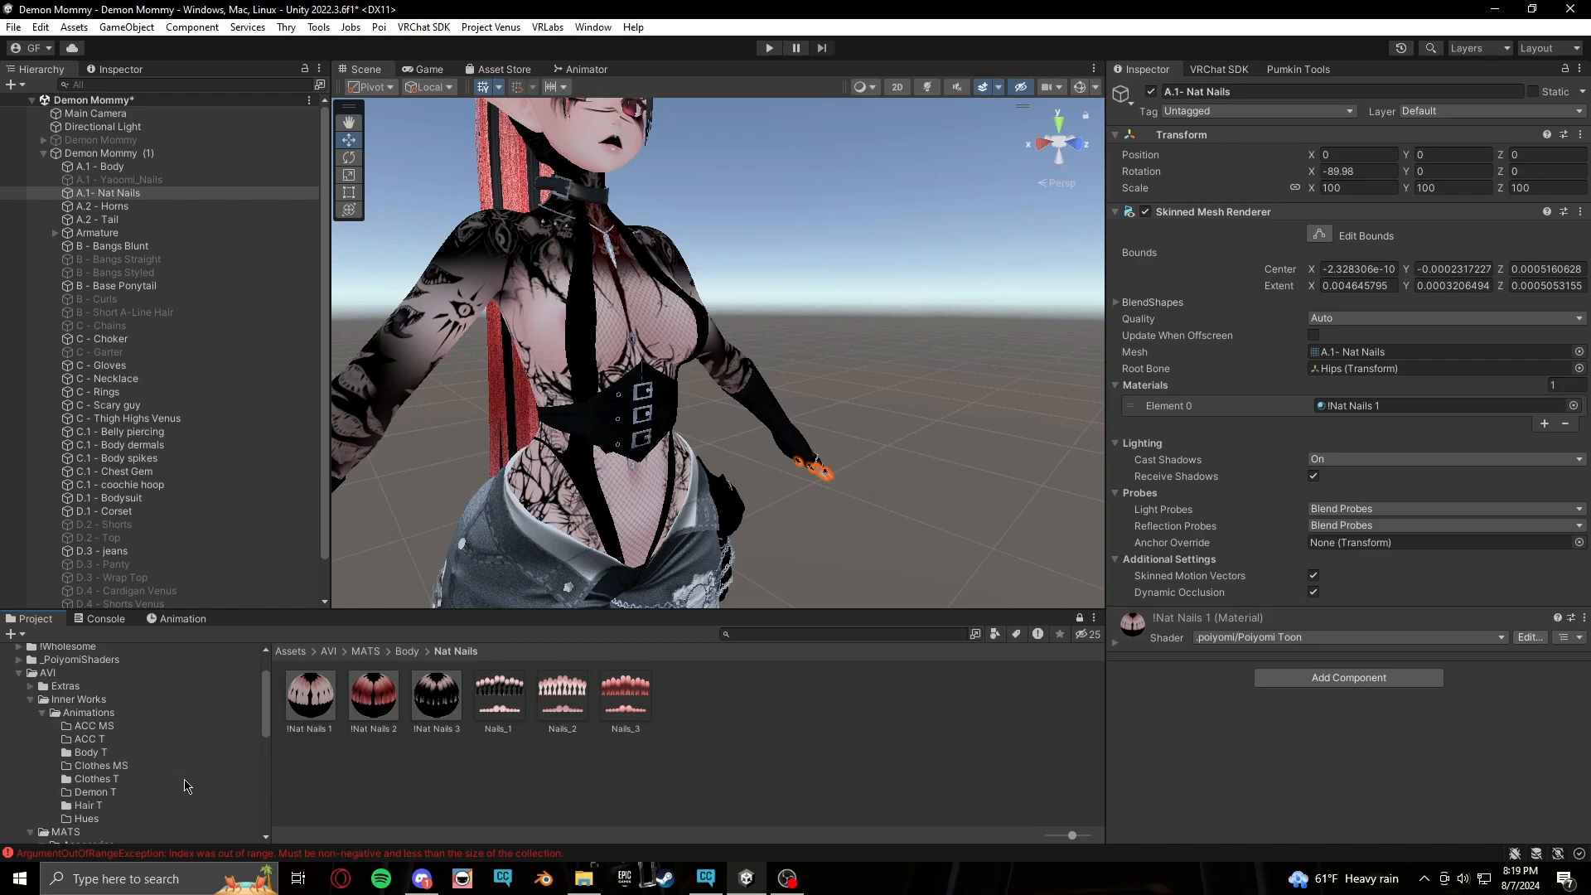
{"action": "left_click", "coordinate": [91, 753]}
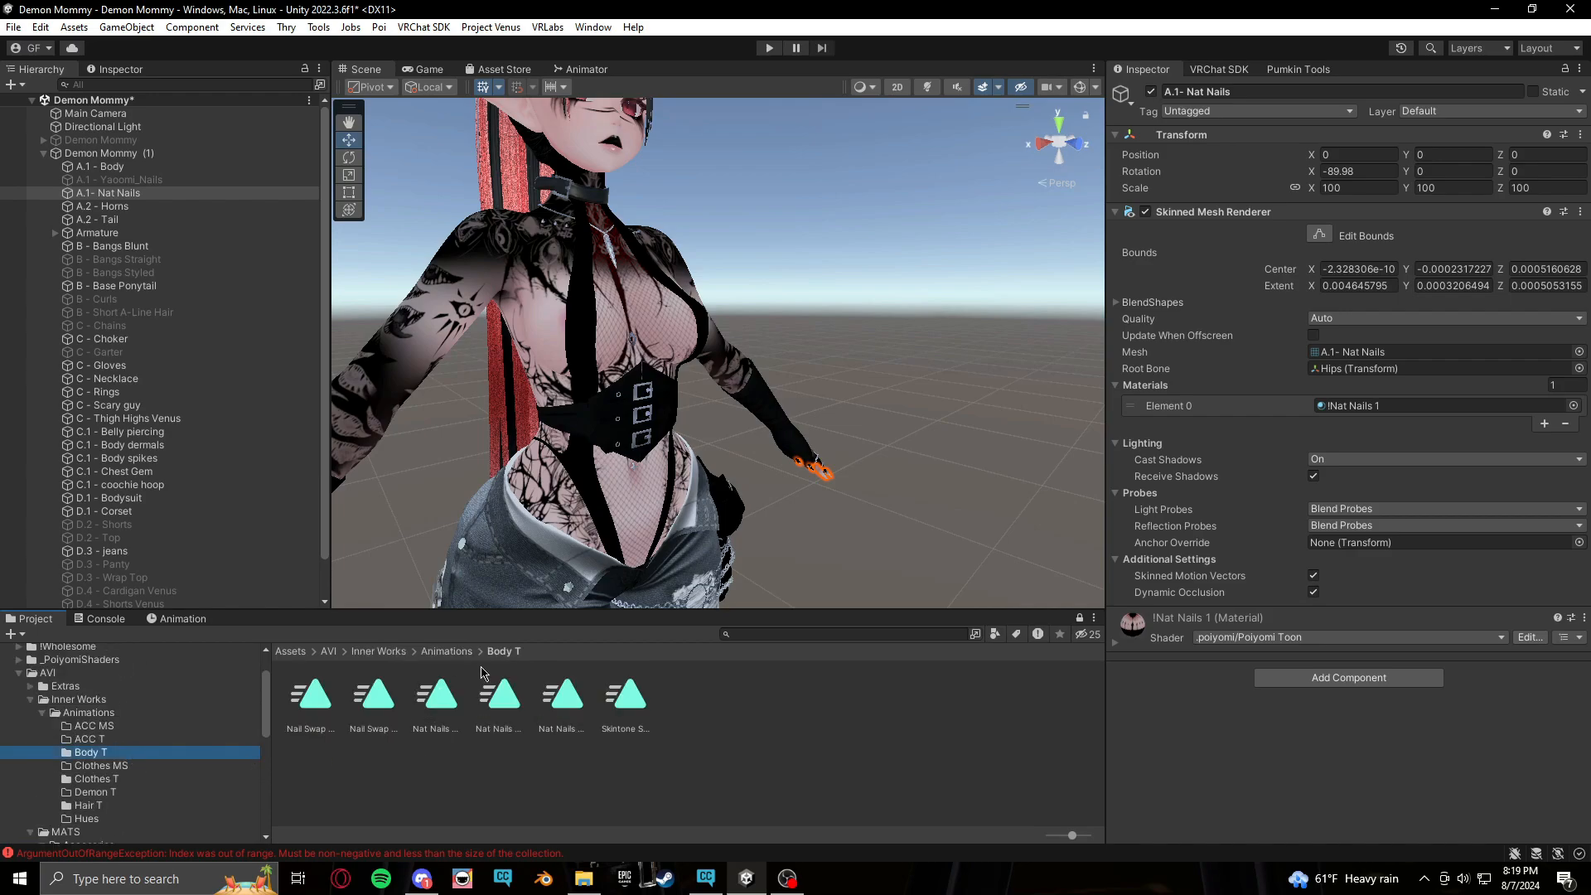
{"action": "left_click", "coordinate": [328, 710]}
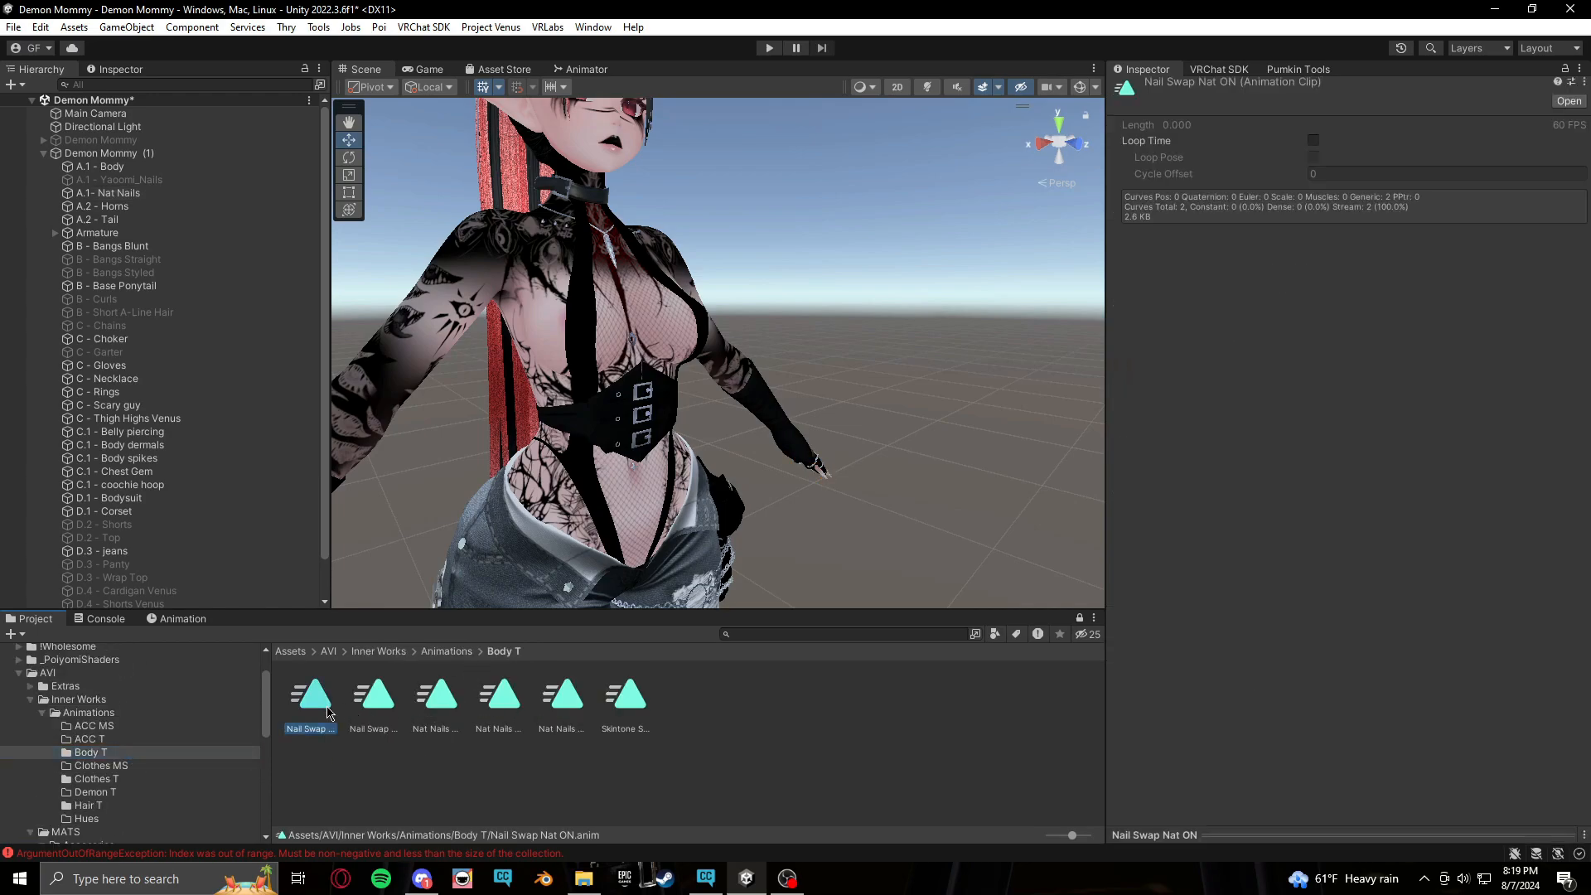
{"action": "left_click", "coordinate": [640, 711], "text": "shift"}
{"action": "left_click", "coordinate": [1313, 146]}
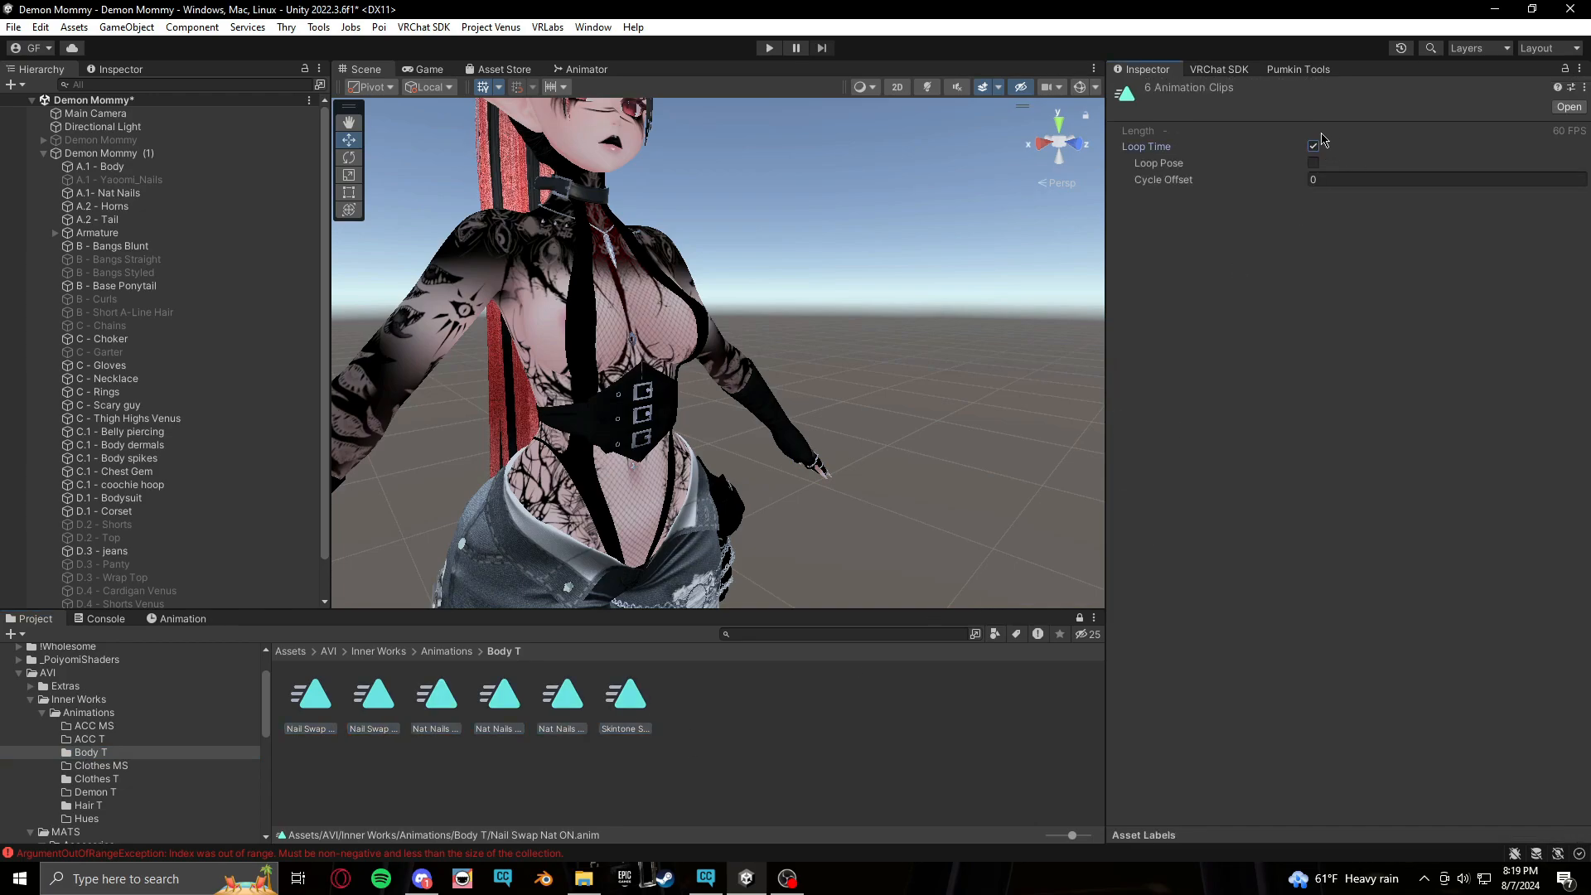
{"action": "left_click", "coordinate": [1314, 147]}
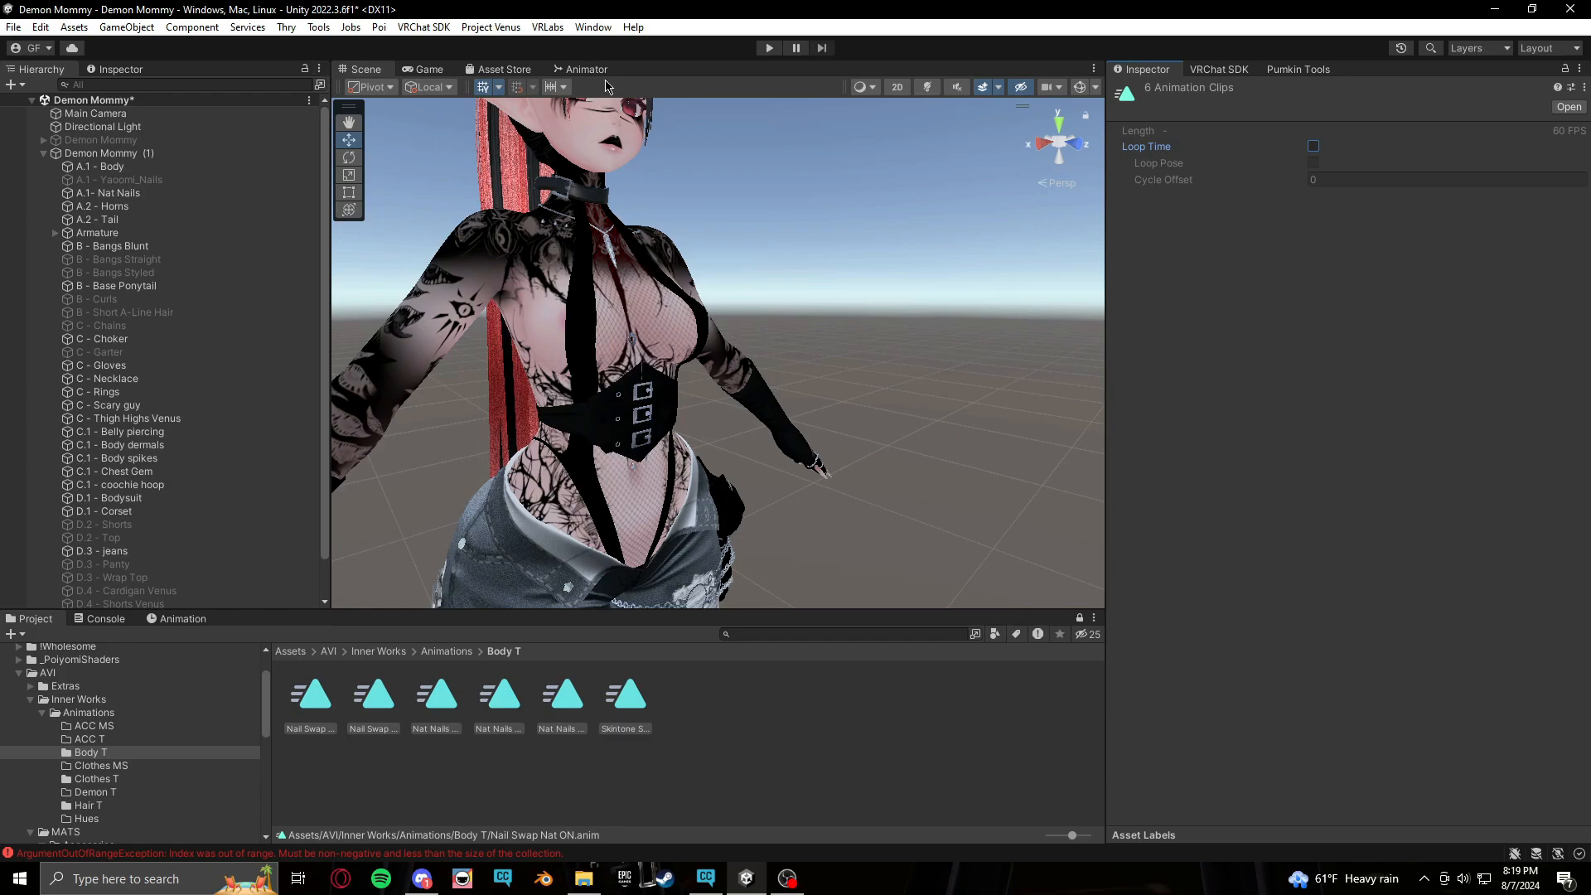
Delete the clip states that landed on the FX Base Layer and add a new layer named Nat Nails Matswap
{"action": "left_click", "coordinate": [585, 69]}
{"action": "left_click", "coordinate": [785, 154]}
{"action": "left_click_drag", "start_coordinate": [786, 153], "coordinate": [975, 565]}
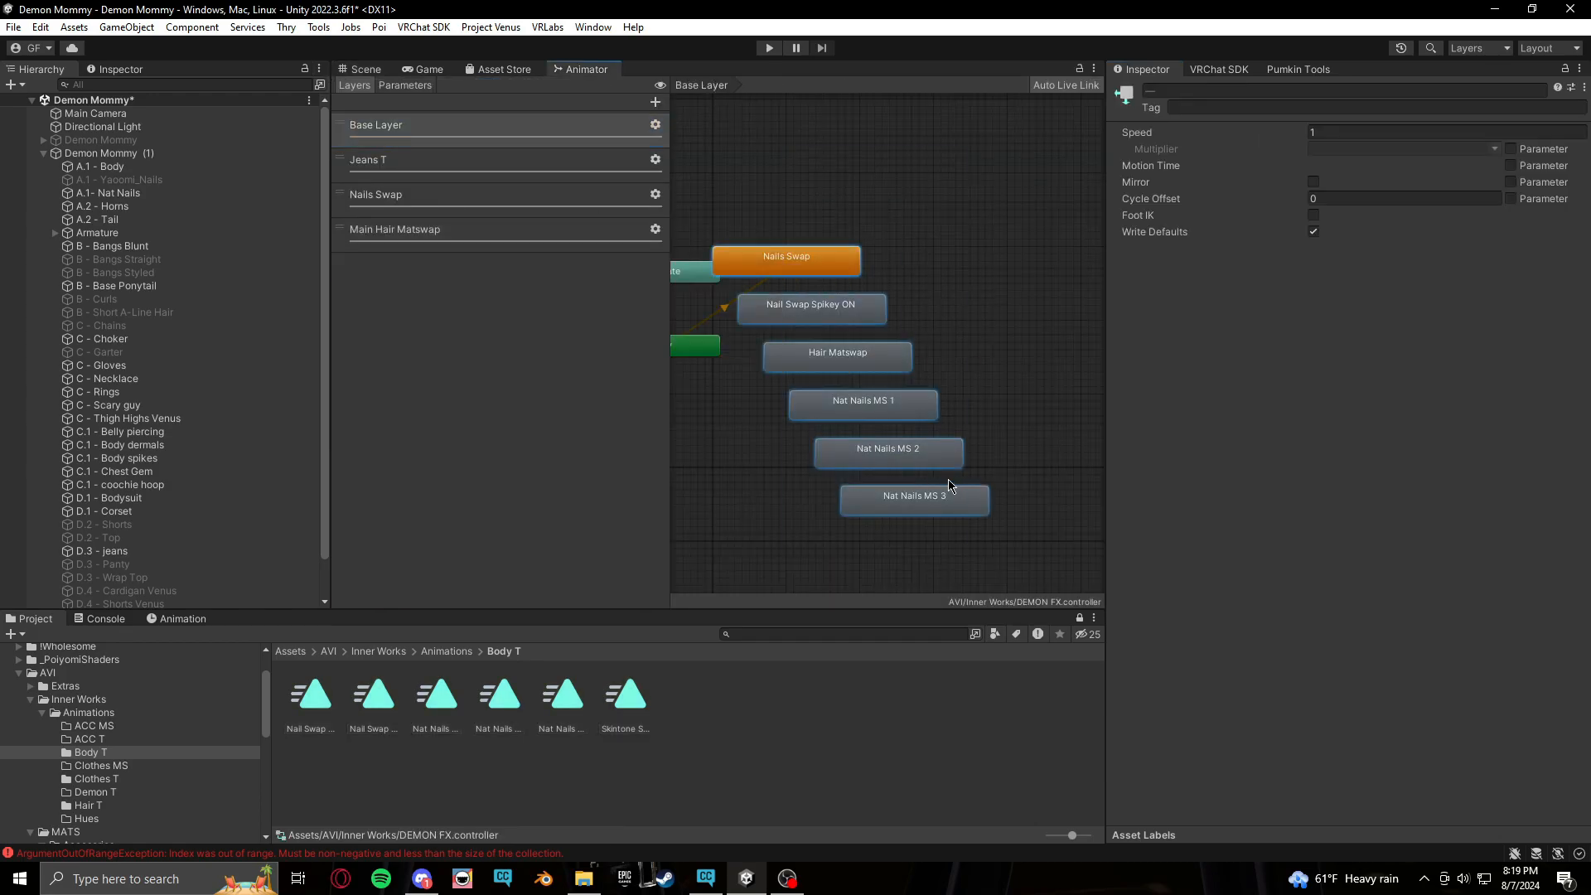
{"action": "right_click", "coordinate": [937, 499]}
{"action": "left_click", "coordinate": [954, 583]}
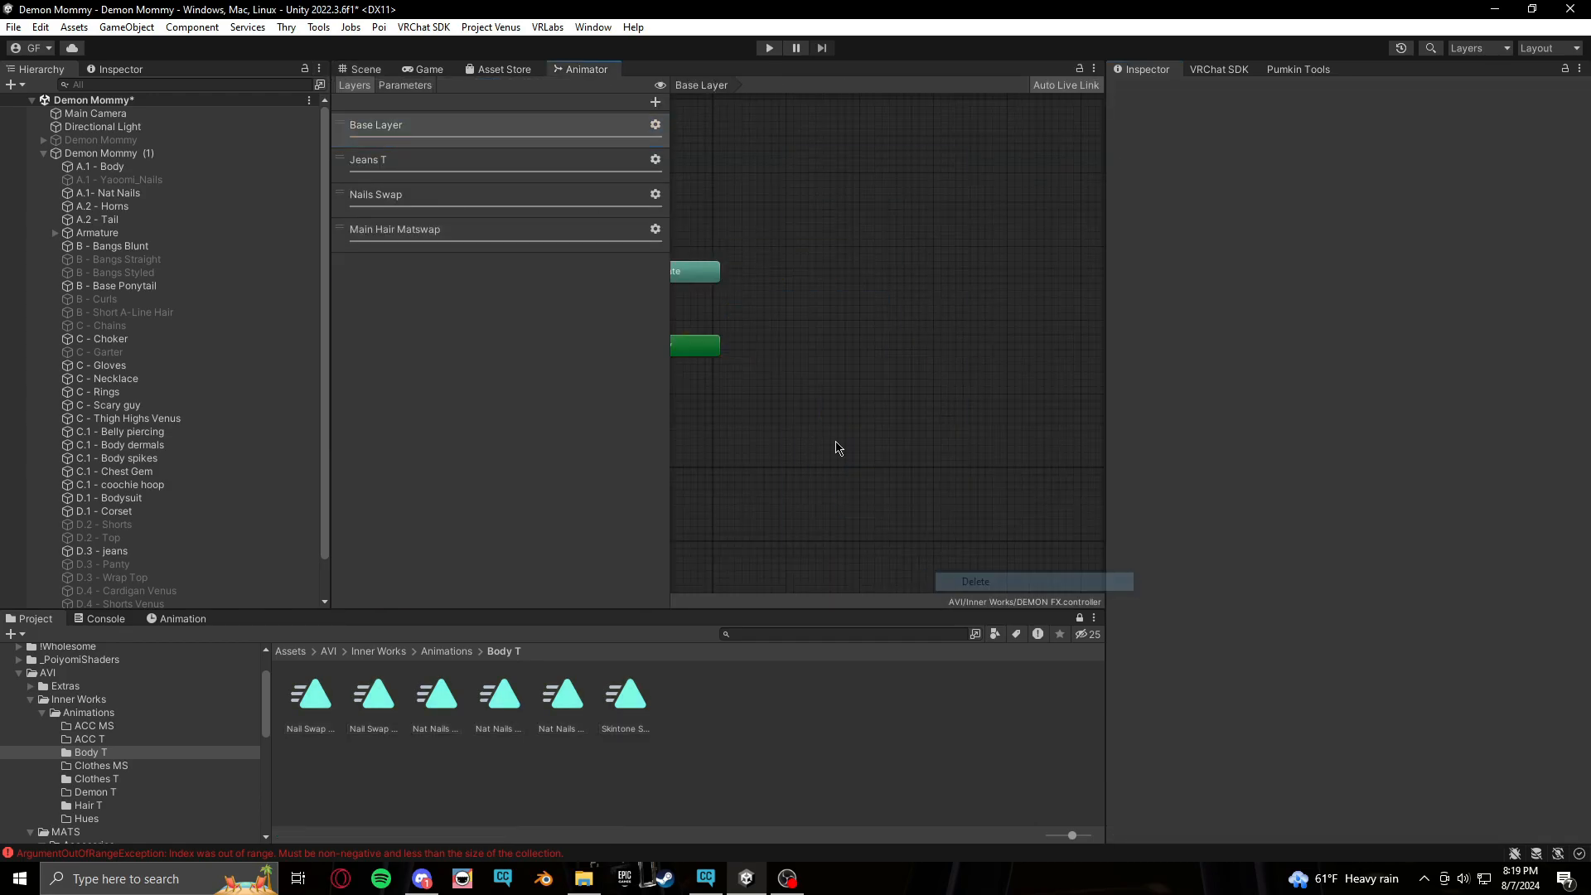
{"action": "left_click", "coordinate": [655, 101]}
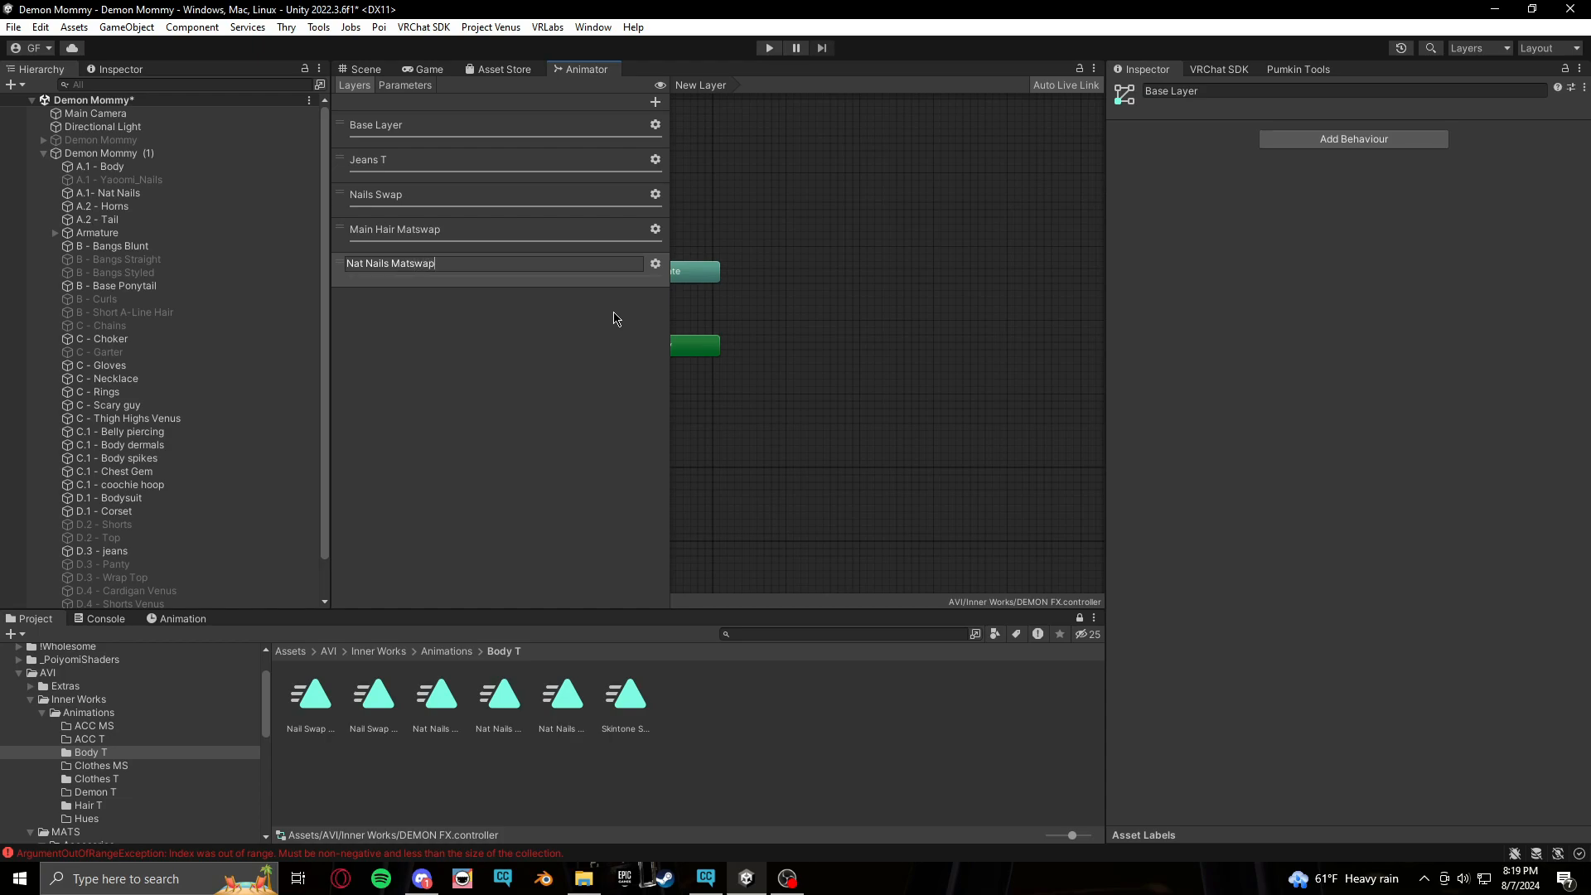
Confirm the new layer's name as Nat Nails Matswap and check its layer settings
{"action": "key", "text": "Return"}
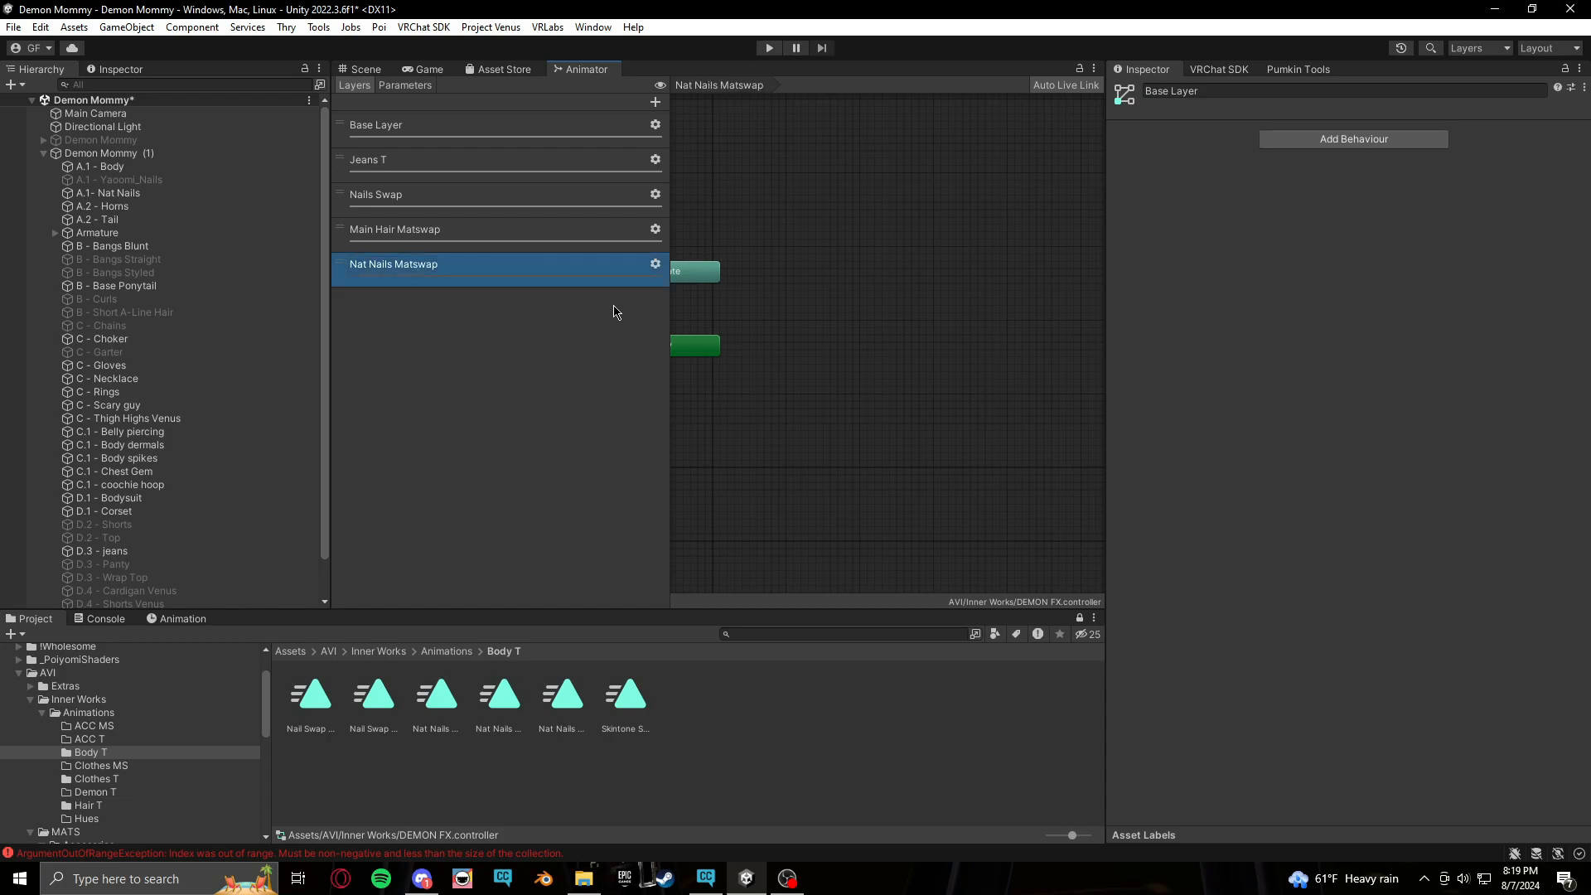
{"action": "left_click", "coordinate": [654, 266]}
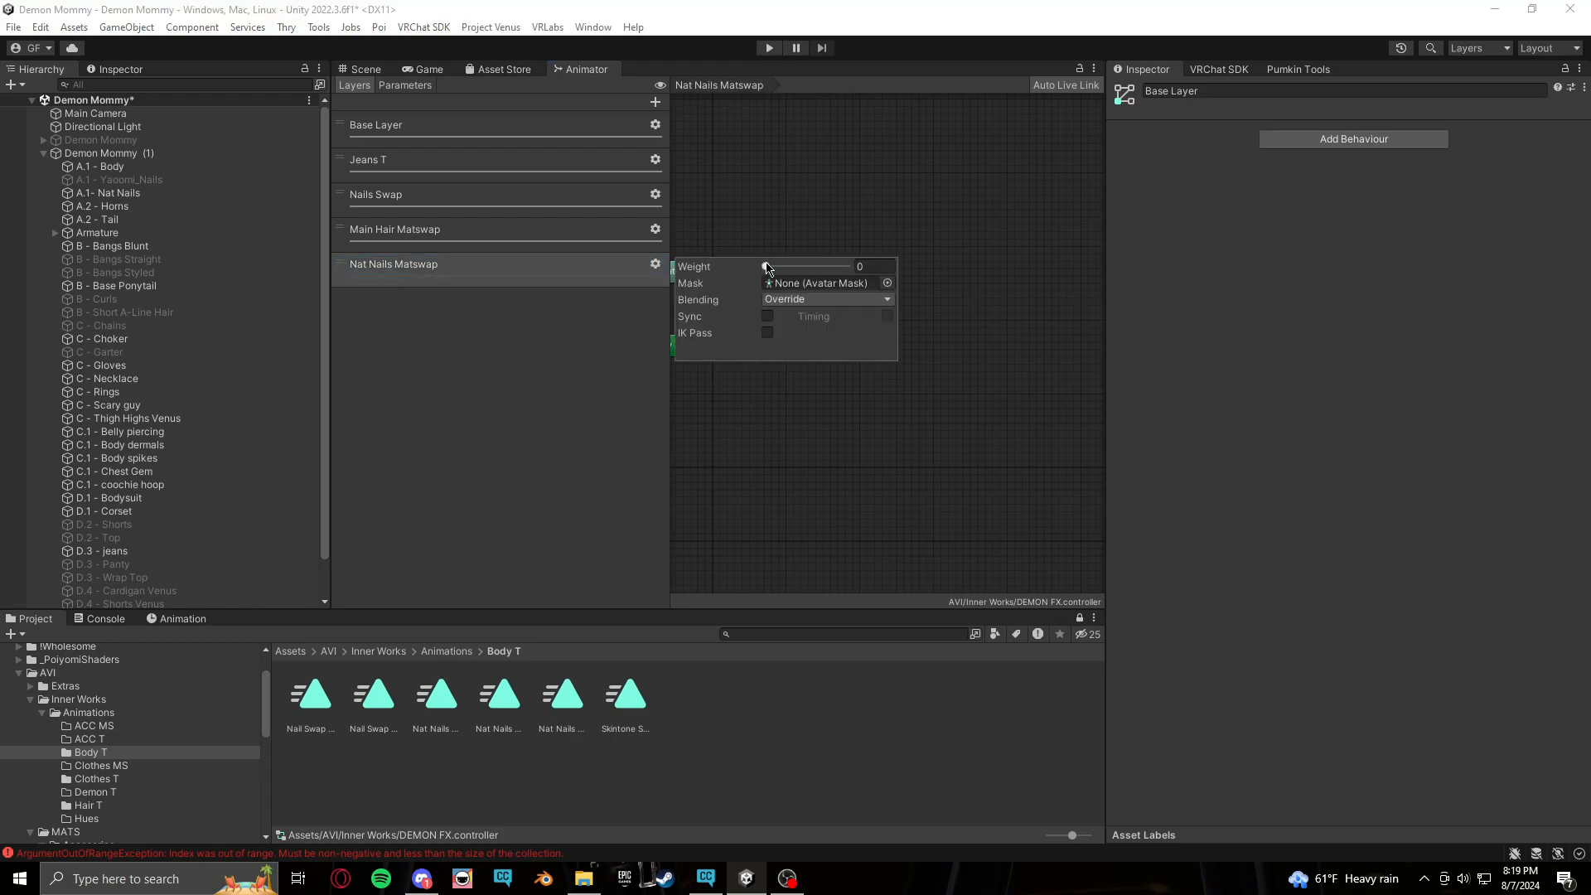
{"action": "left_click", "coordinate": [994, 256]}
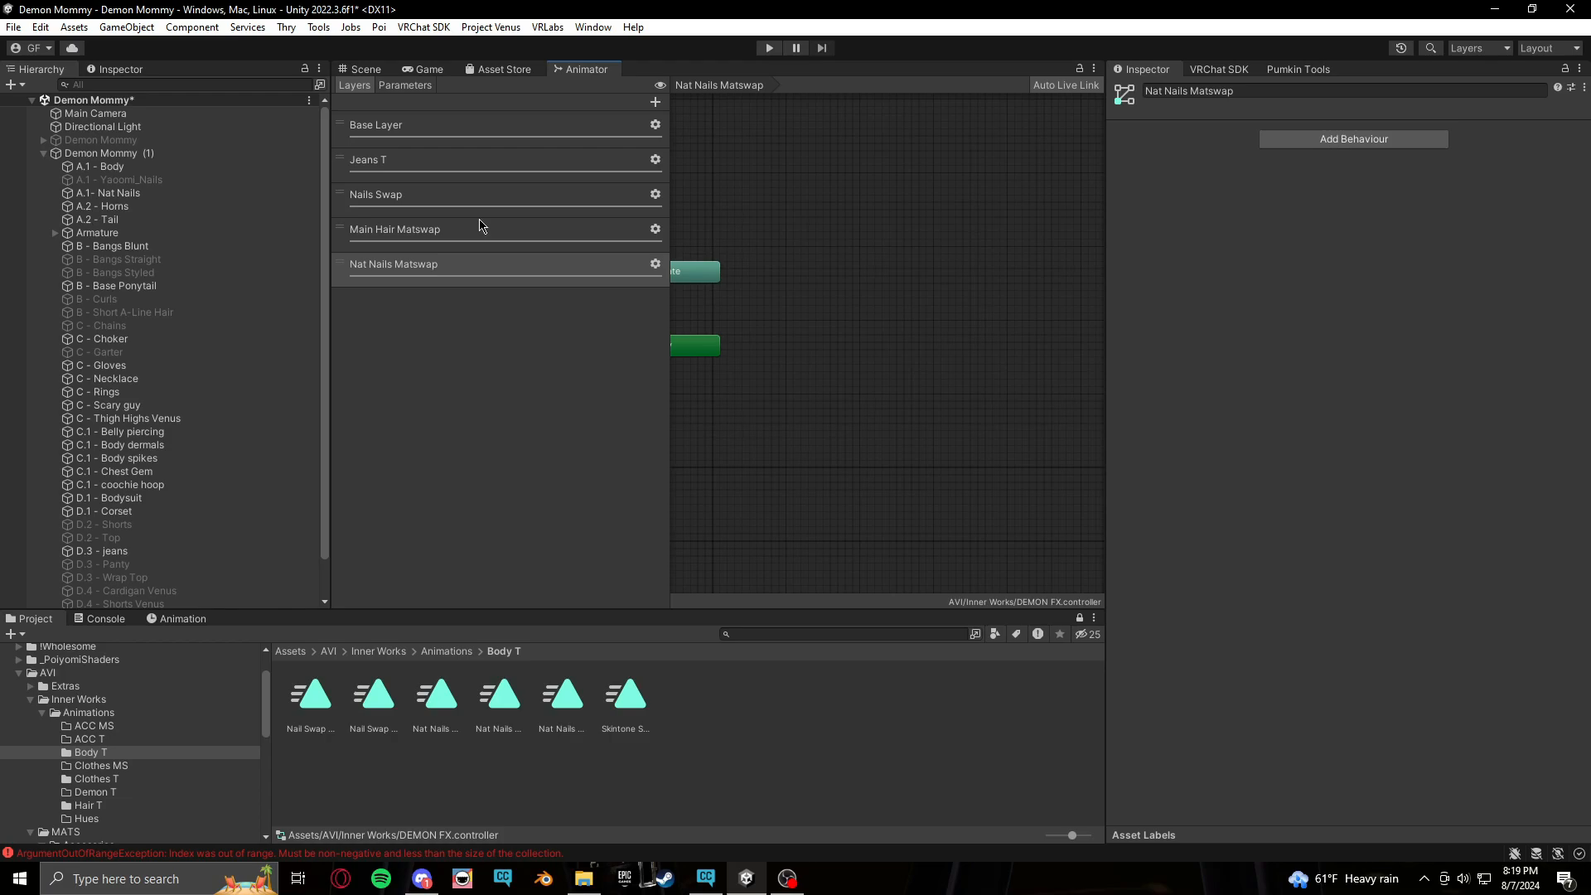
Add a new Bool parameter to the controller and start renaming it
{"action": "left_click", "coordinate": [406, 87]}
{"action": "left_click", "coordinate": [649, 102]}
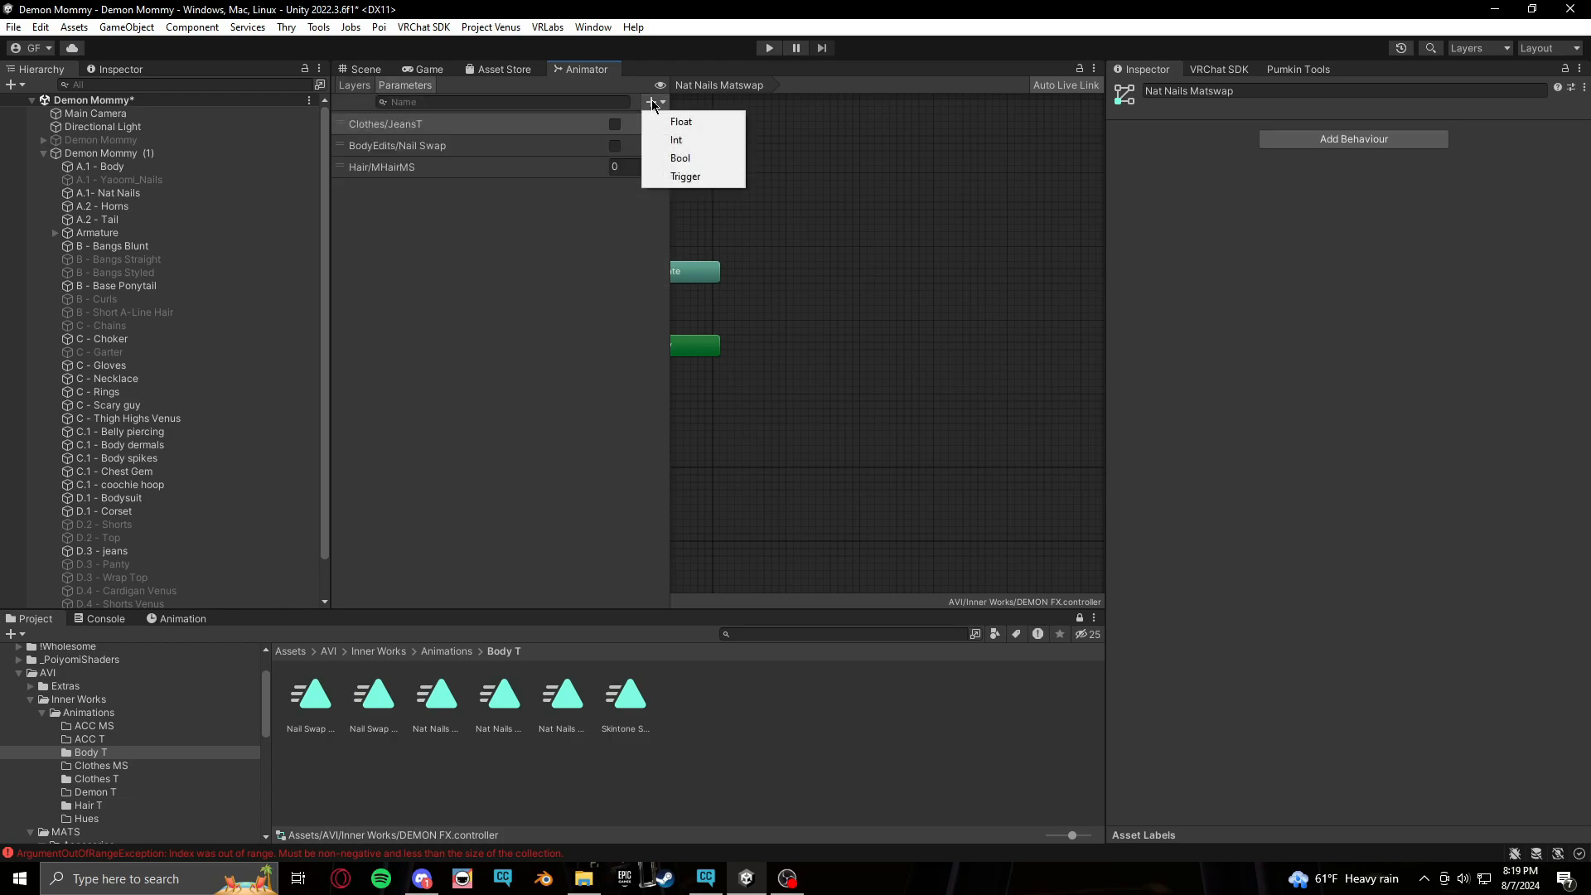
{"action": "left_click", "coordinate": [701, 157]}
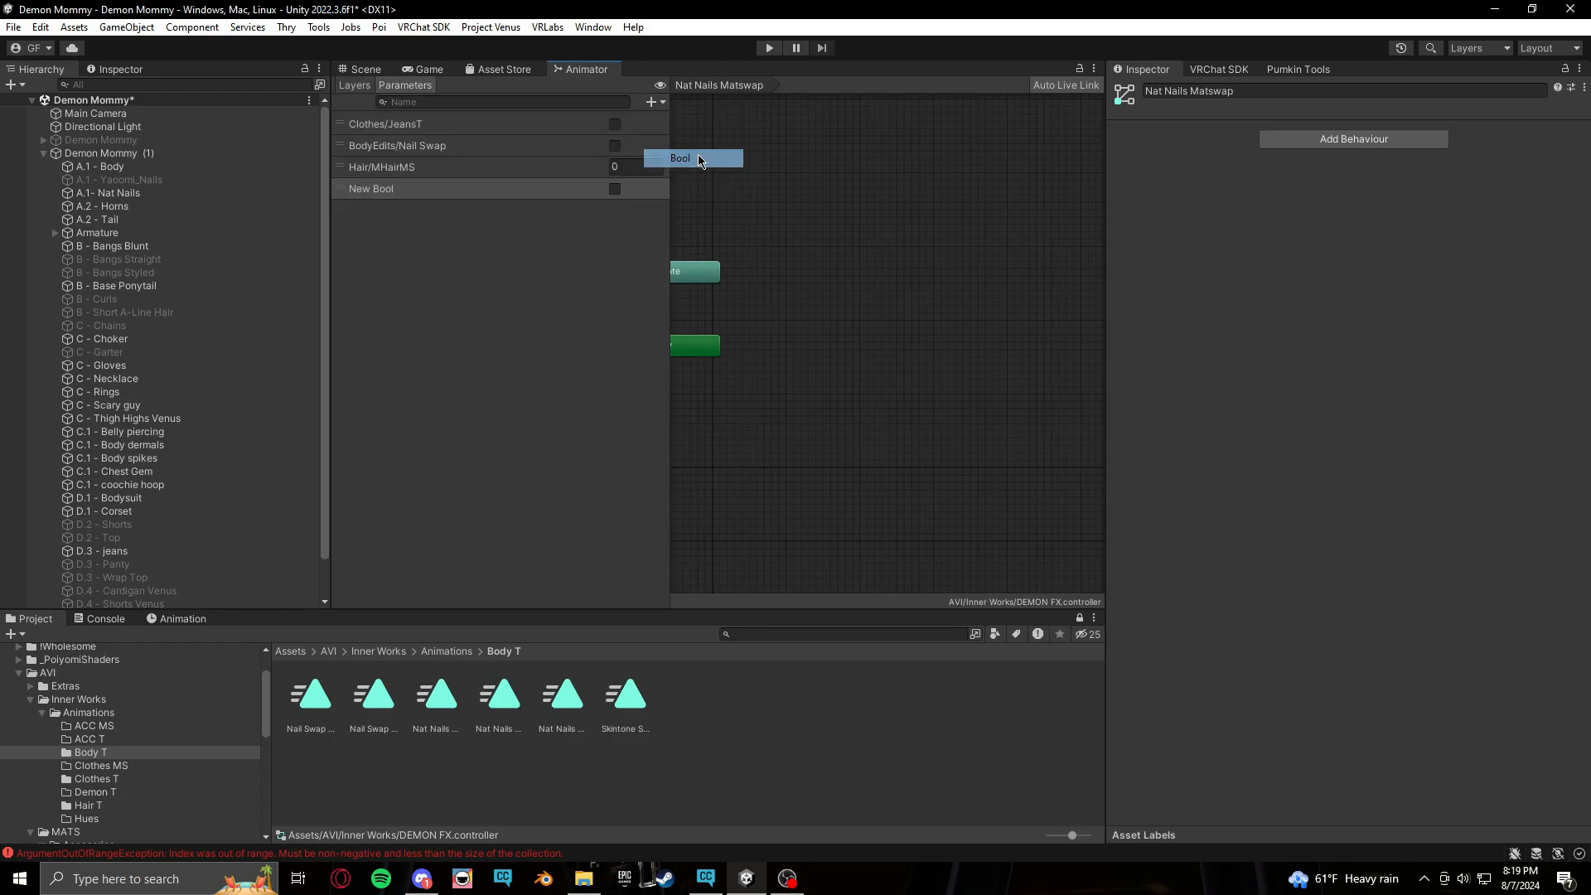
{"action": "left_click", "coordinate": [428, 194]}
{"action": "key", "text": "BackSpace"}
{"action": "key", "text": "BackSpace"}
{"action": "key", "text": "BackSpace"}
{"action": "key", "text": "BackSpace"}
{"action": "key", "text": "BackSpace"}
{"action": "key", "text": "BackSpace"}
{"action": "key", "text": "BackSpace"}
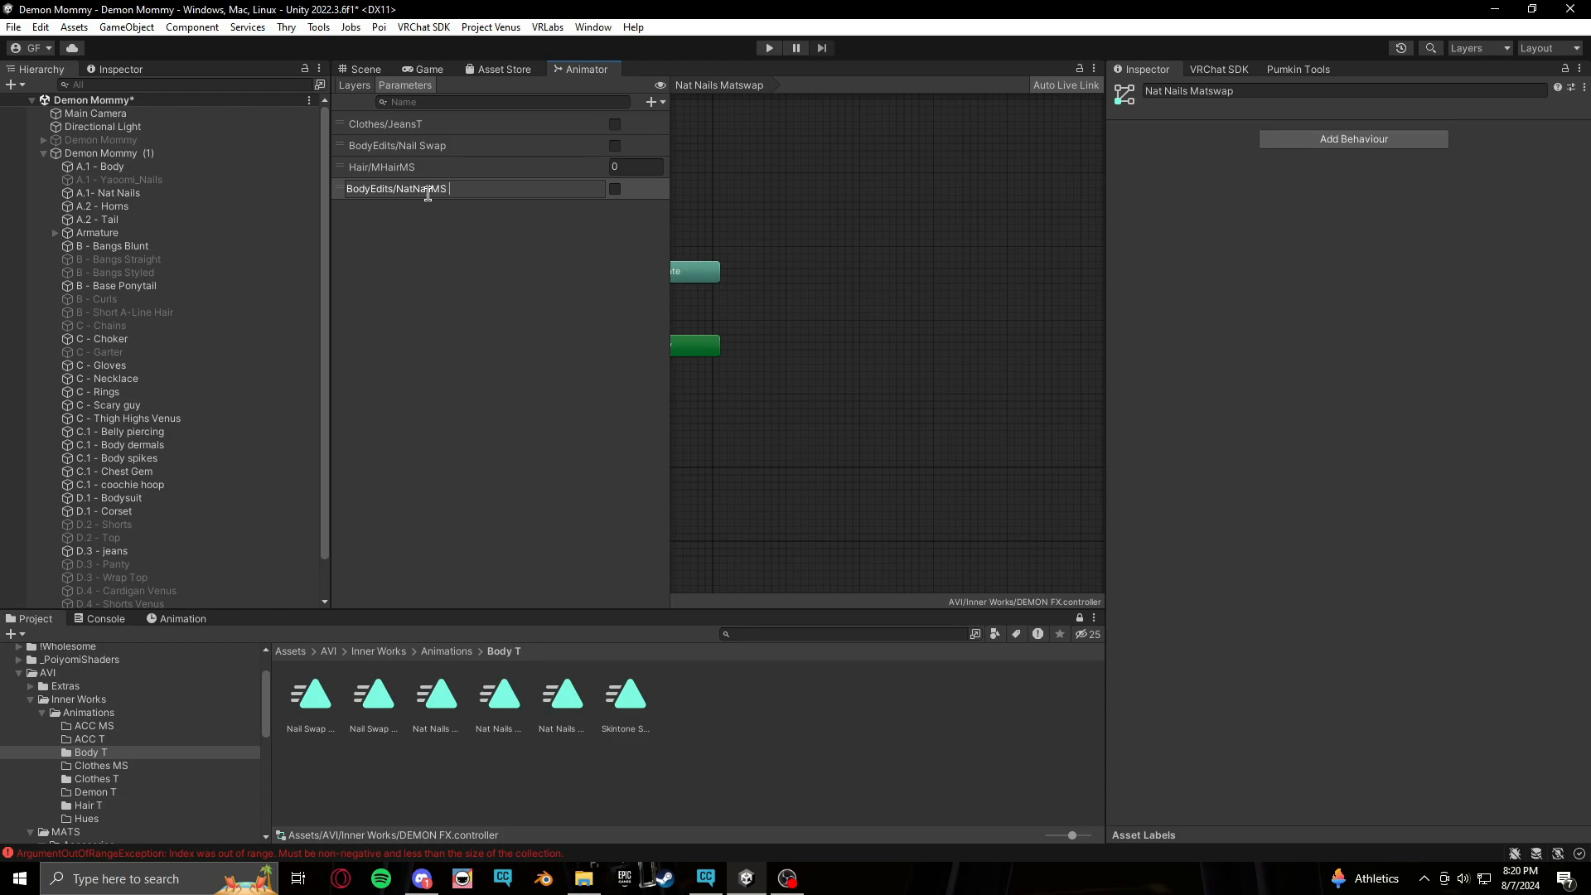
Name the parameter BodyEdits/NatNailMS 2 and add another Bool parameter named BodyEdits/NatNailMS 3
{"action": "key", "text": "Return"}
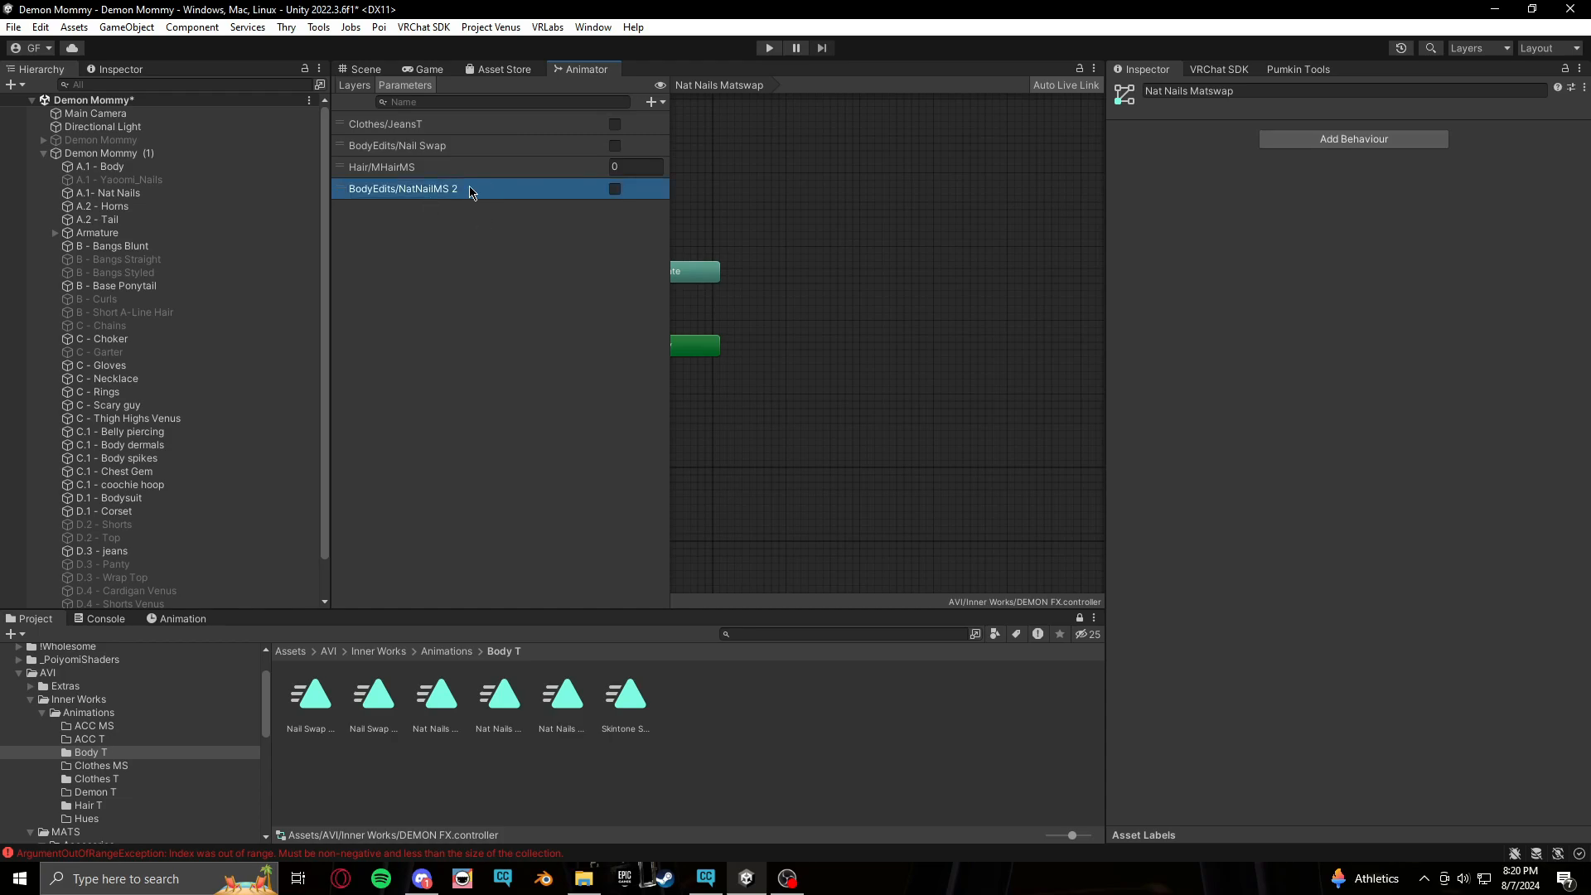
{"action": "double_click", "coordinate": [470, 189]}
{"action": "key", "text": "ctrl+c"}
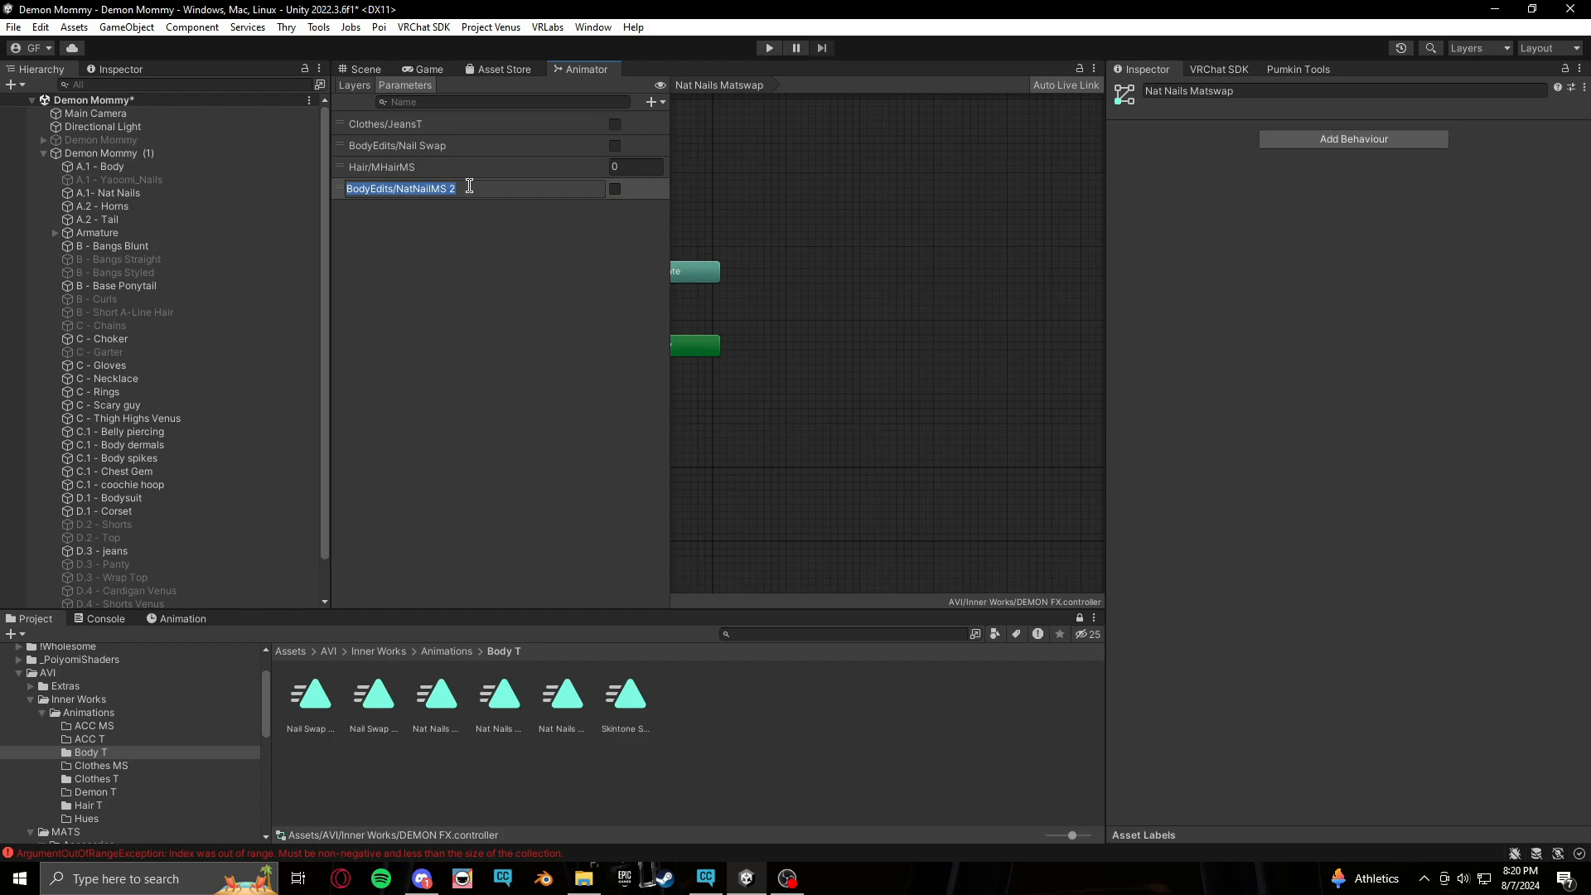
{"action": "left_click", "coordinate": [480, 270]}
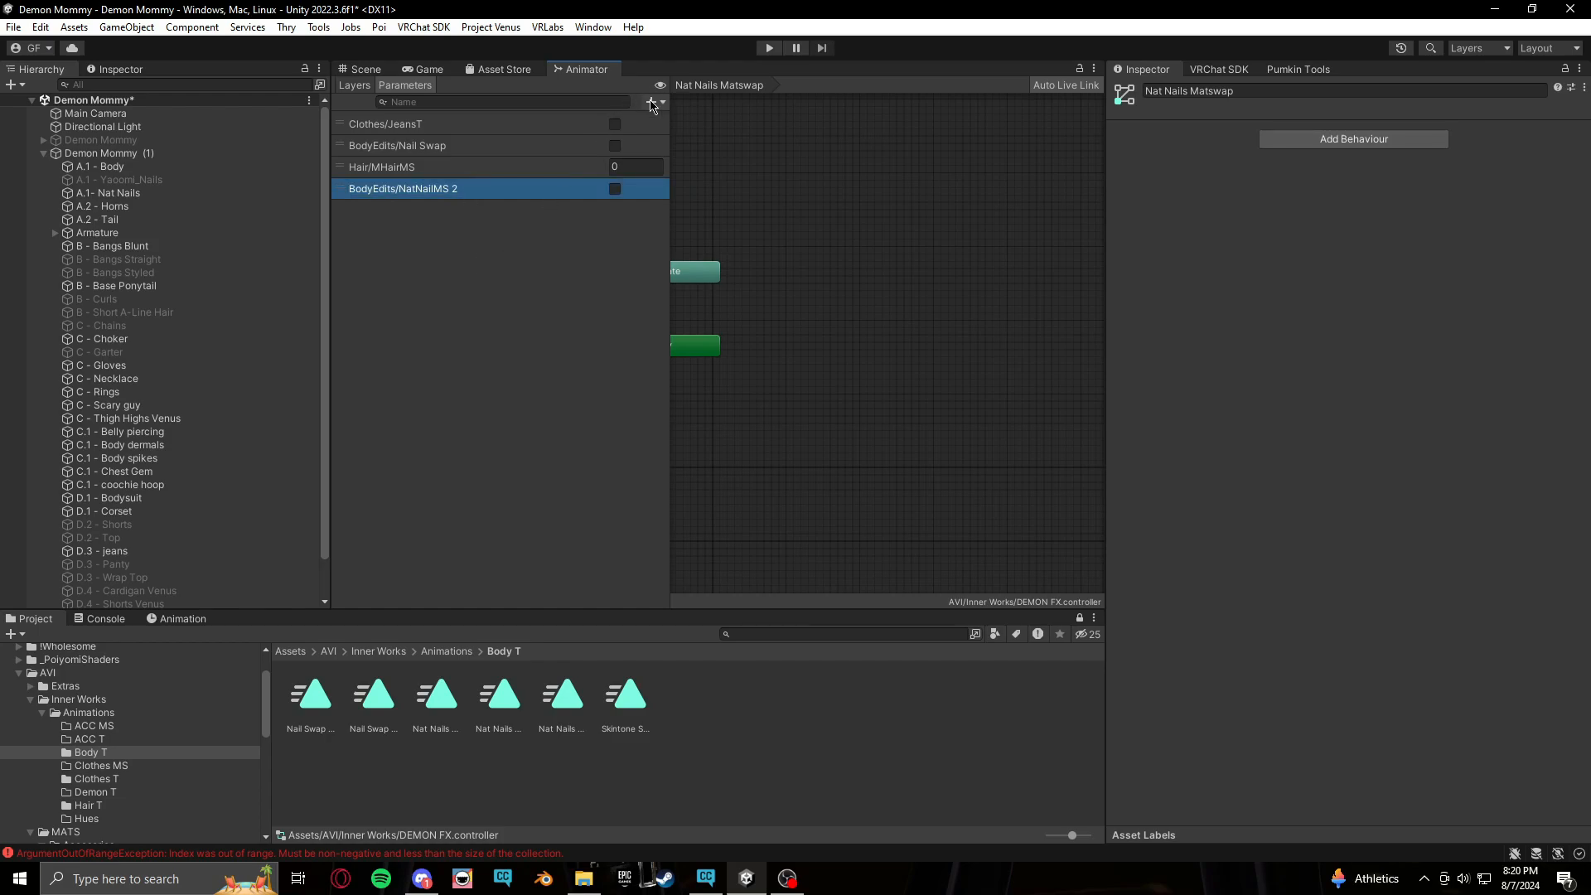
{"action": "left_click", "coordinate": [651, 102]}
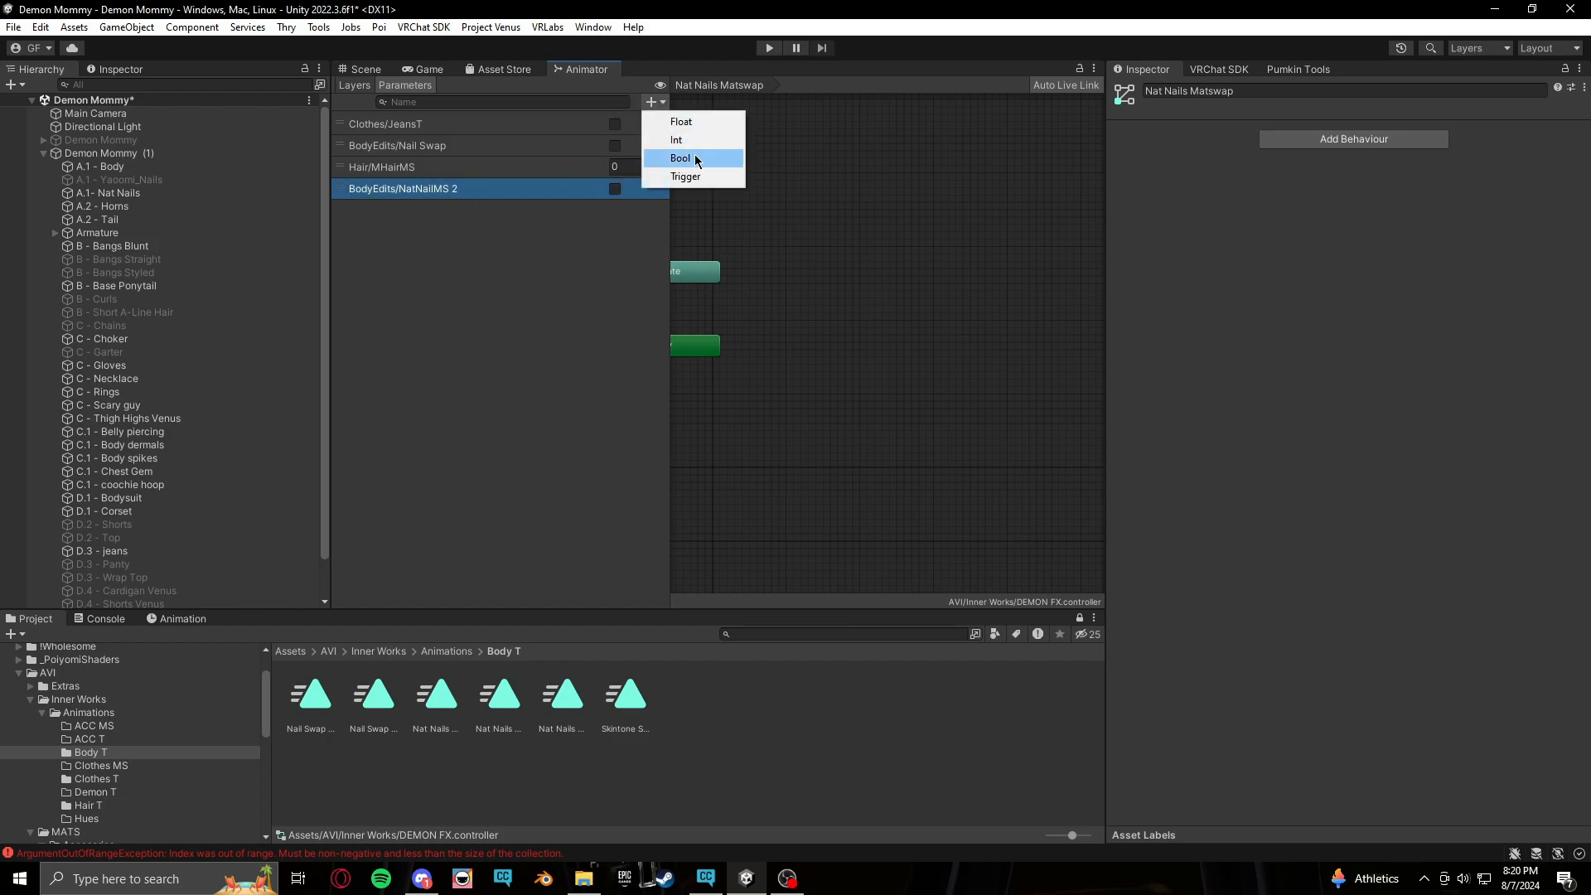
{"action": "left_click", "coordinate": [696, 160]}
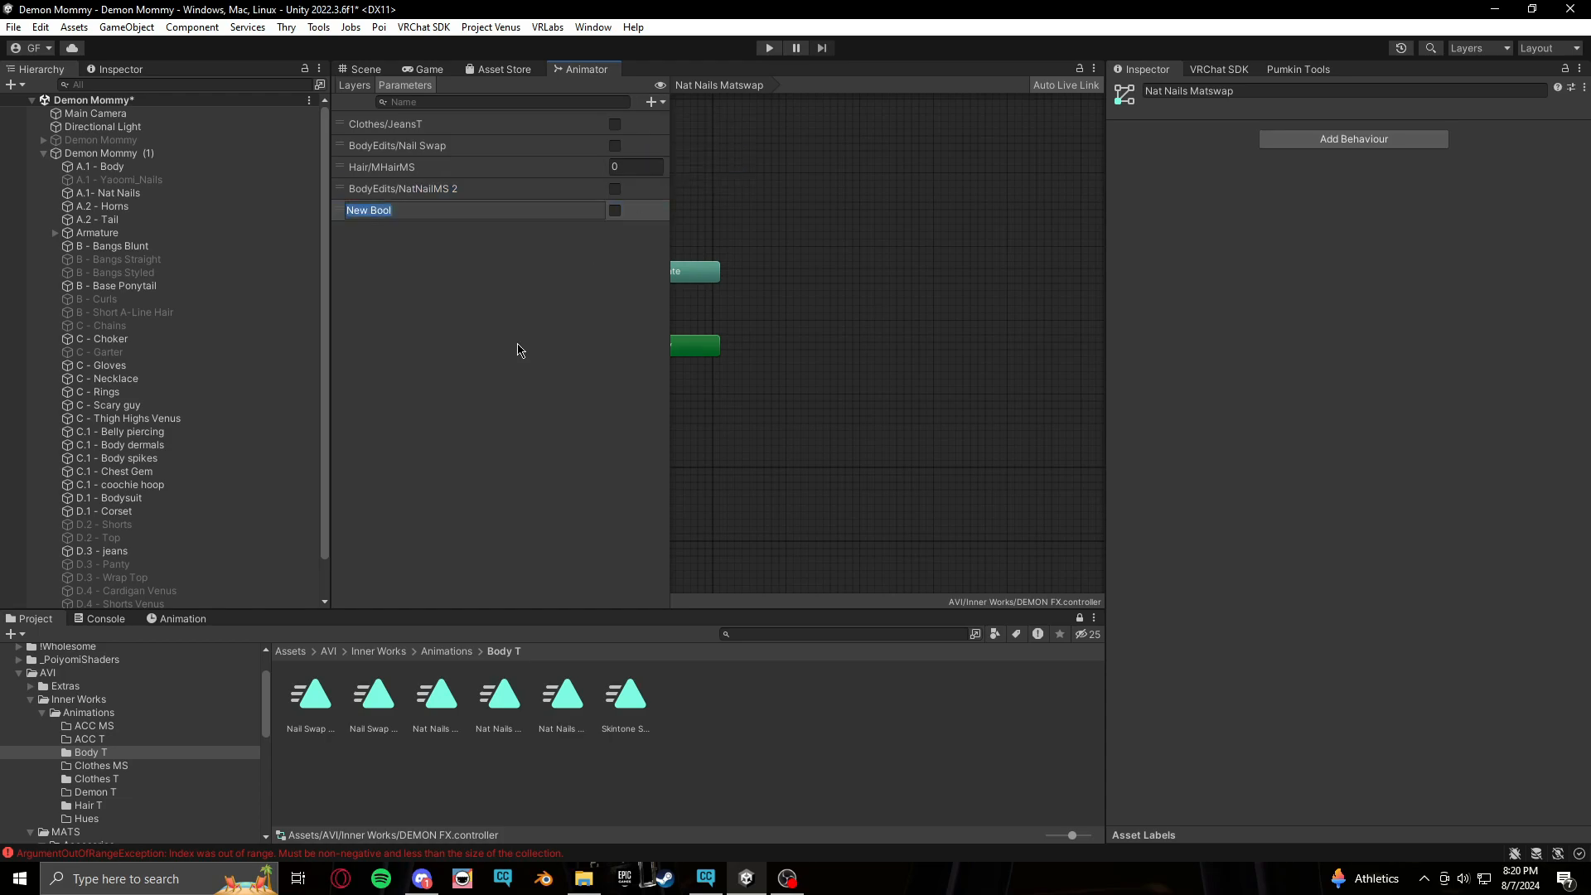
{"action": "key", "text": "ctrl+v"}
{"action": "key", "text": "Return"}
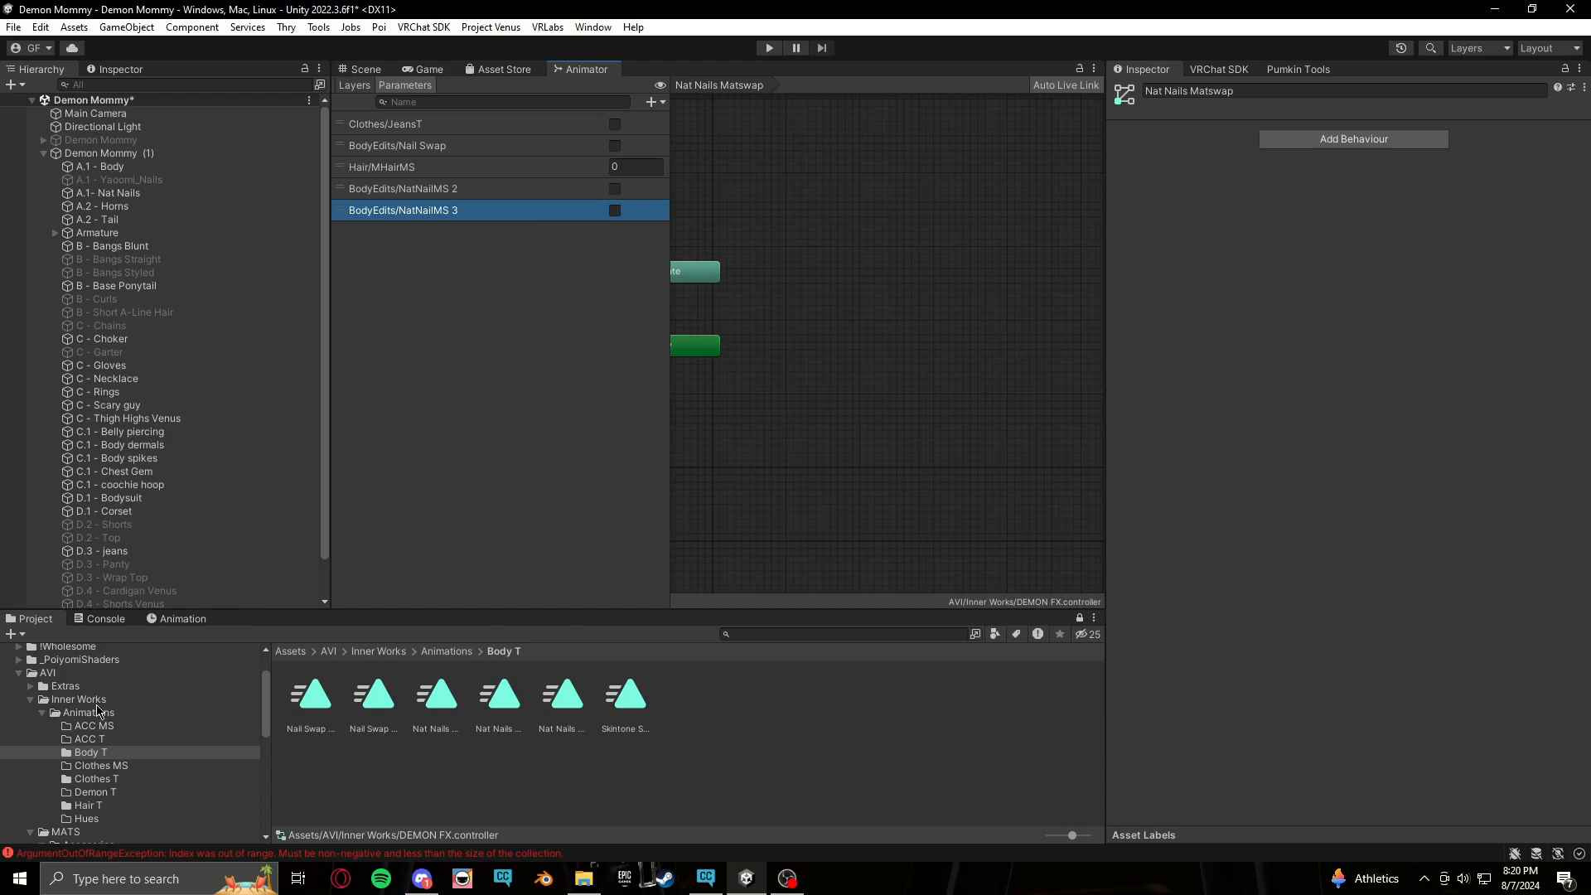
Open the DEMON PARAMS expression parameters asset and add two new entries, setting both to Bool
{"action": "left_click", "coordinate": [80, 700]}
{"action": "left_click", "coordinate": [613, 709]}
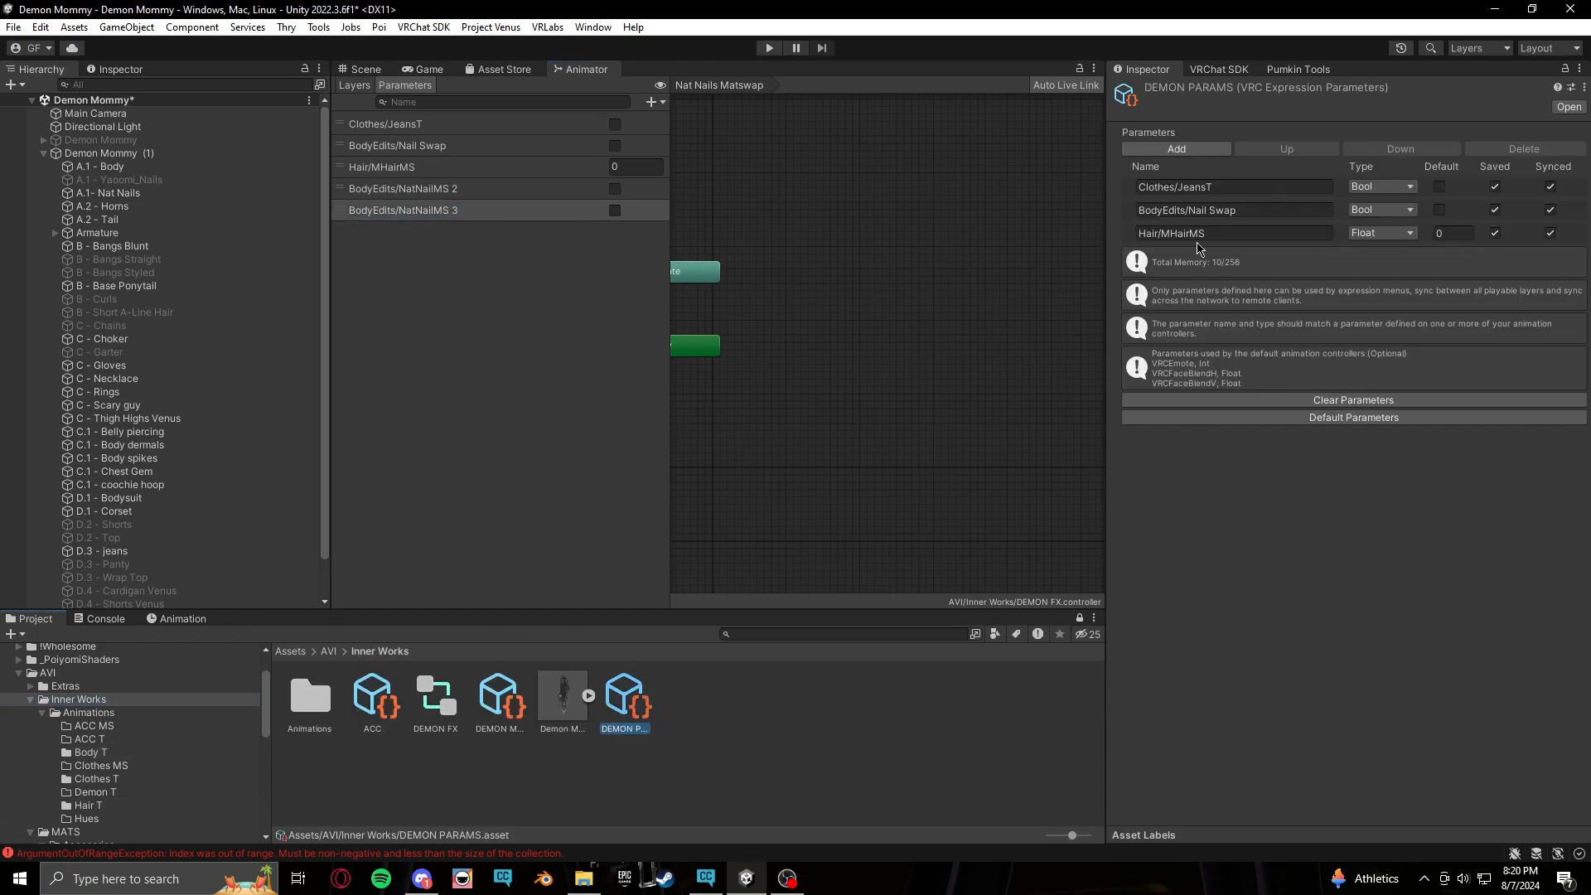
{"action": "left_click", "coordinate": [1200, 154]}
{"action": "left_click", "coordinate": [1199, 151]}
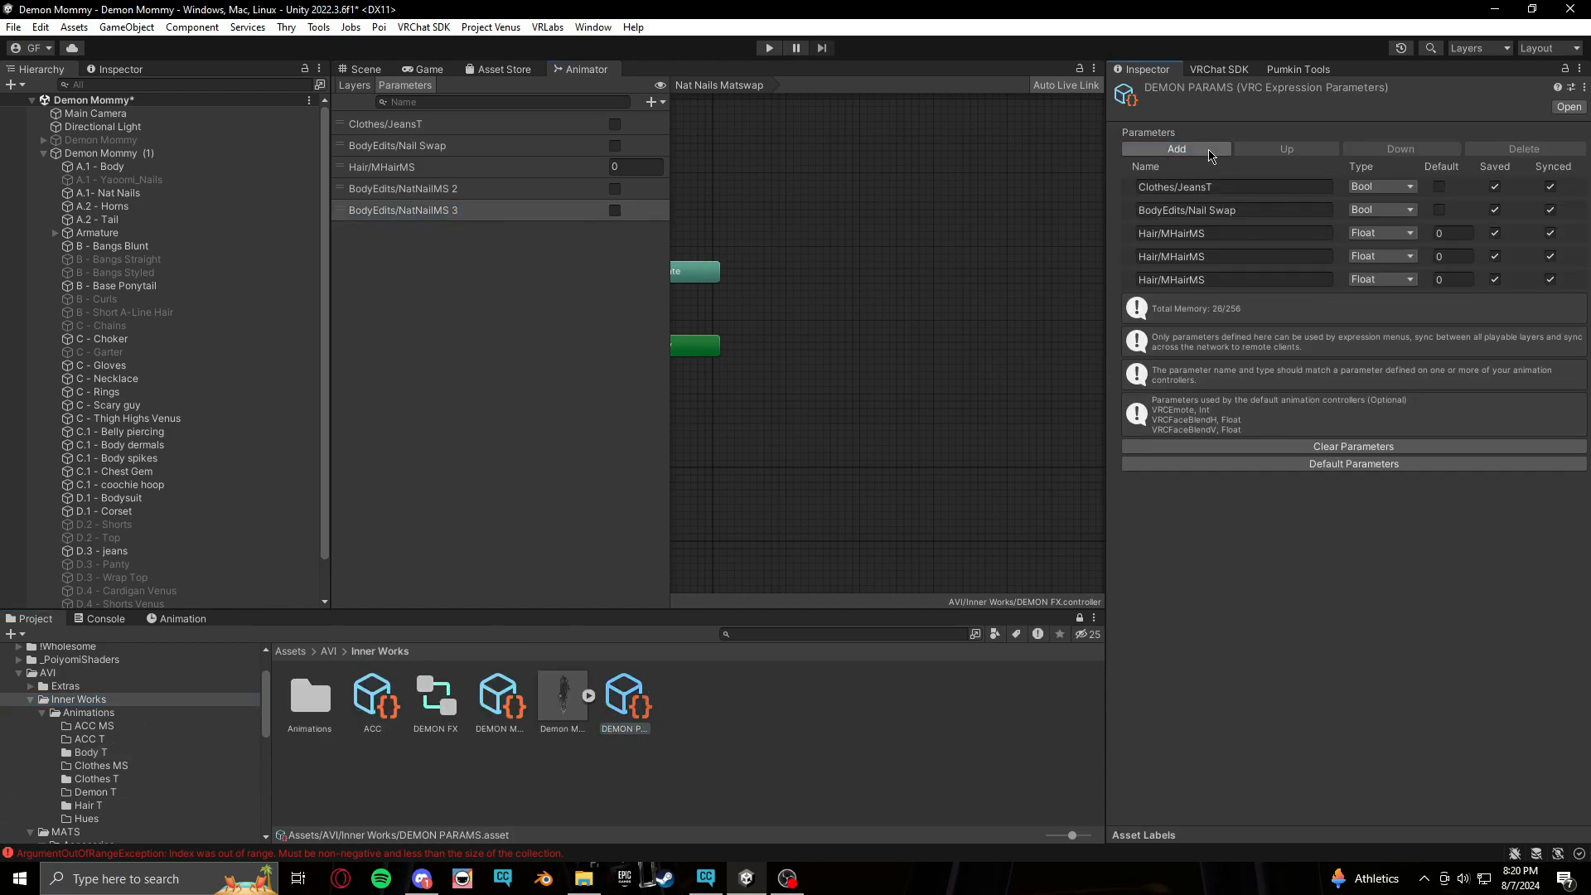
{"action": "left_click", "coordinate": [1382, 256]}
{"action": "left_click", "coordinate": [1390, 311]}
{"action": "left_click", "coordinate": [1401, 280]}
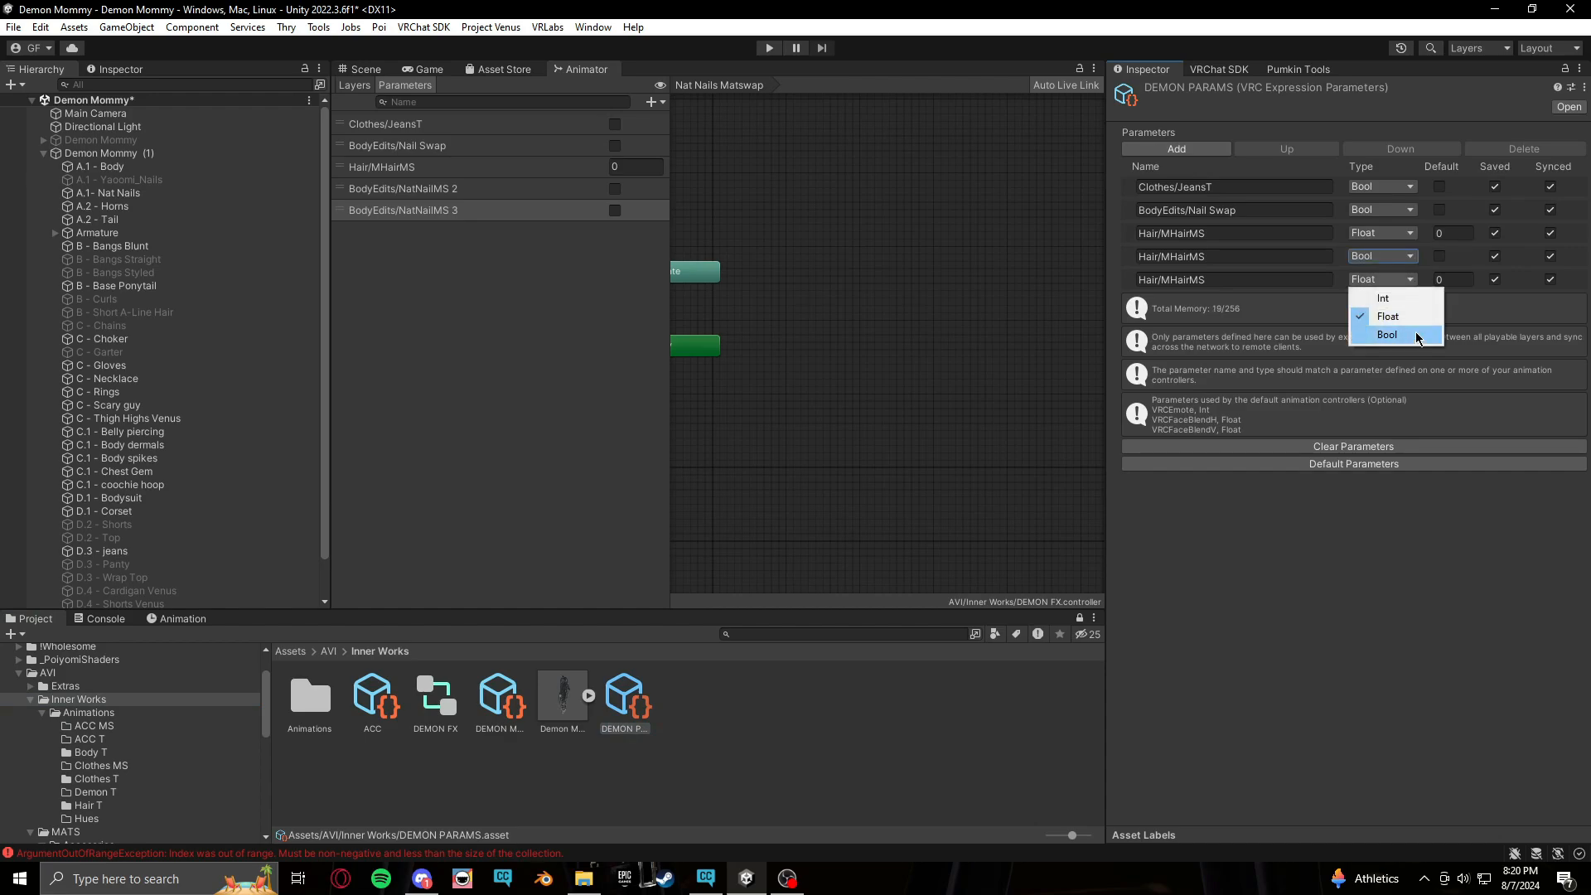
{"action": "left_click", "coordinate": [1396, 334]}
Name the two new expression parameters BodyEdits/NatNailMS 2 and BodyEdits/NatNailMS 3, copying the names from the controller
{"action": "left_click", "coordinate": [483, 189]}
{"action": "double_click", "coordinate": [482, 188]}
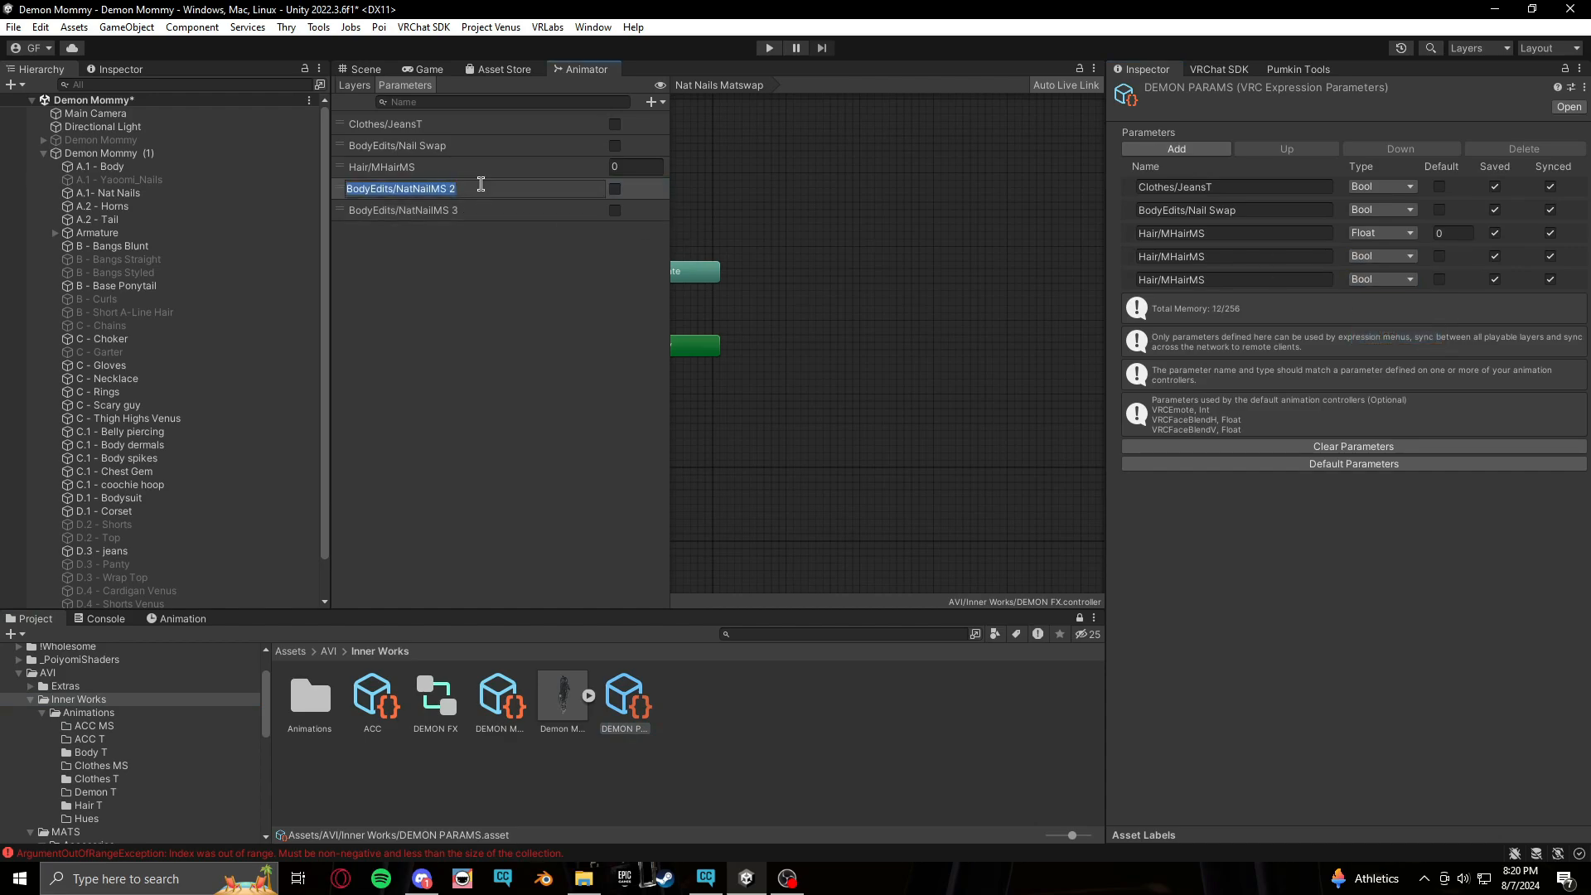
{"action": "key", "text": "ctrl+c"}
{"action": "left_click", "coordinate": [1169, 256]}
{"action": "key", "text": "ctrl+v"}
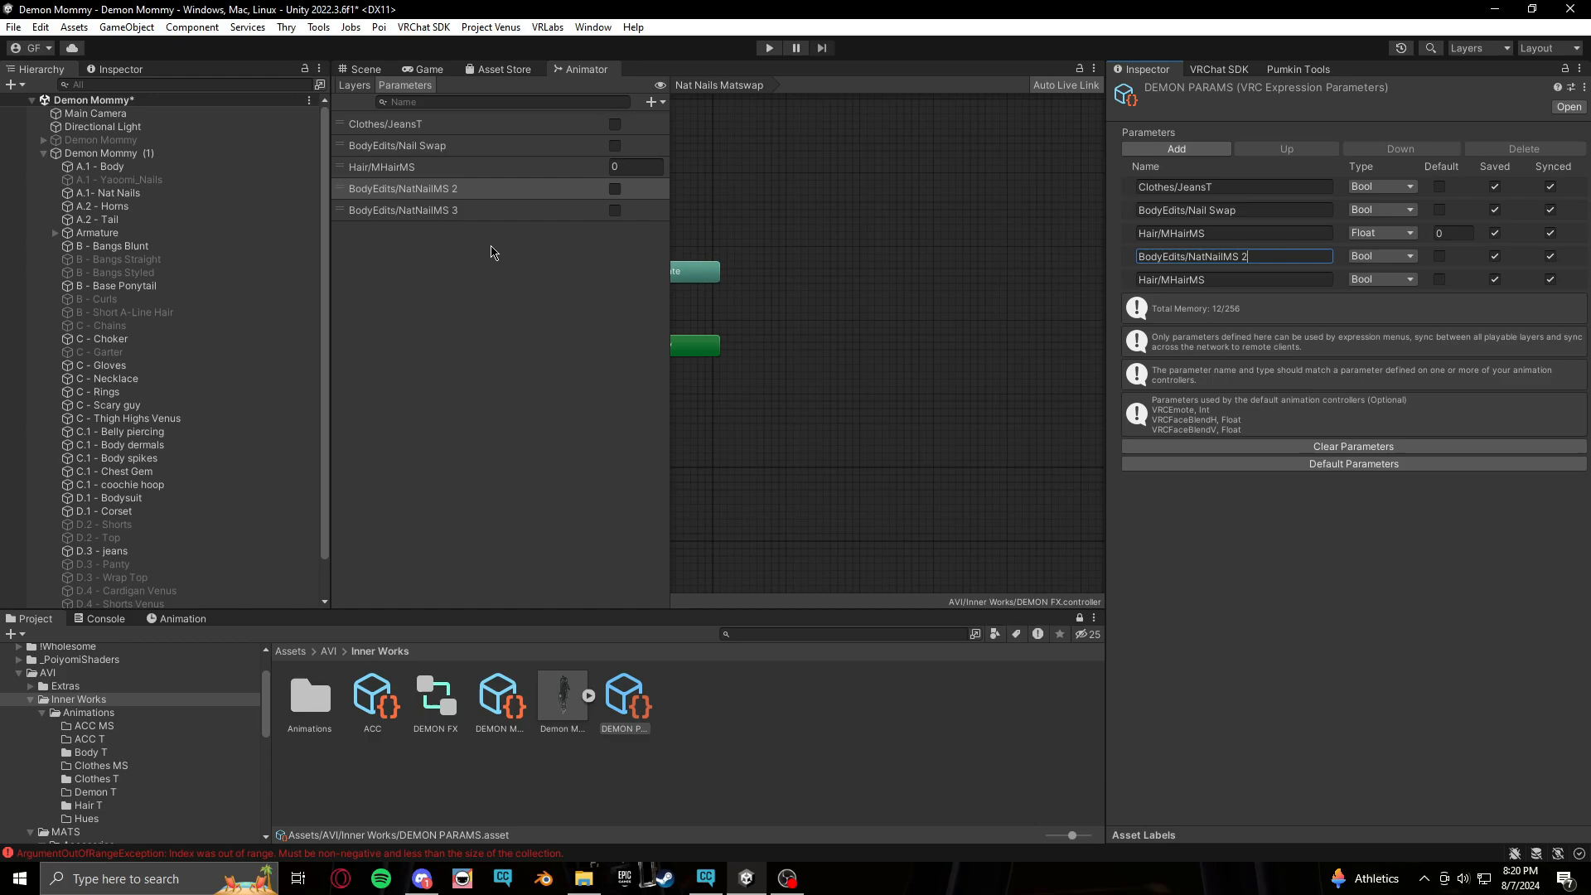
{"action": "double_click", "coordinate": [447, 210]}
{"action": "key", "text": "ctrl+c"}
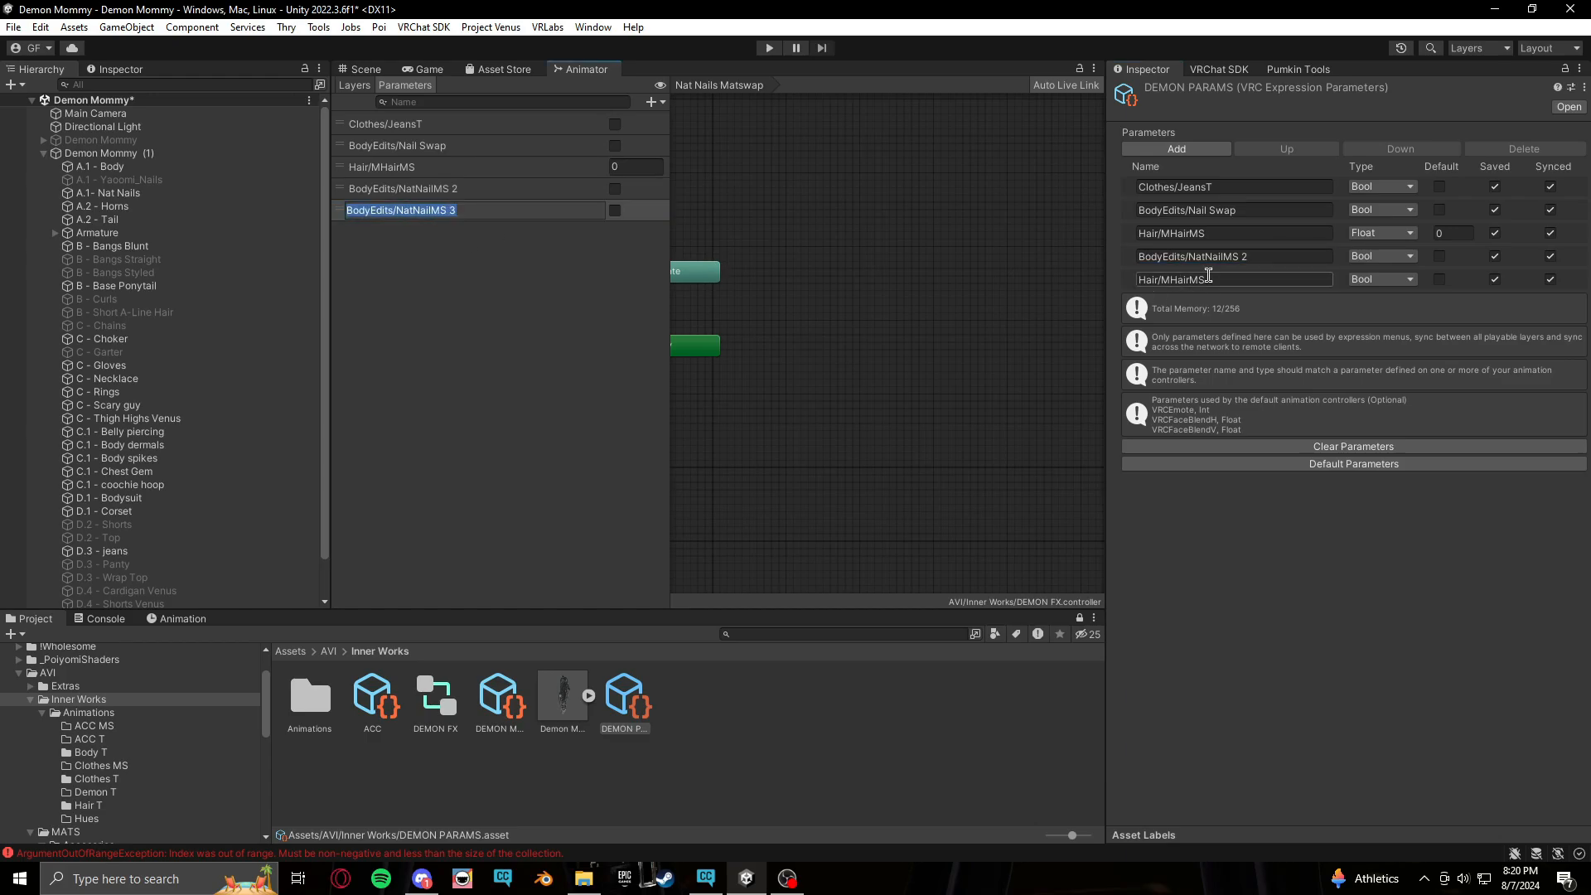
{"action": "left_click", "coordinate": [1235, 279]}
{"action": "key", "text": "ctrl+v"}
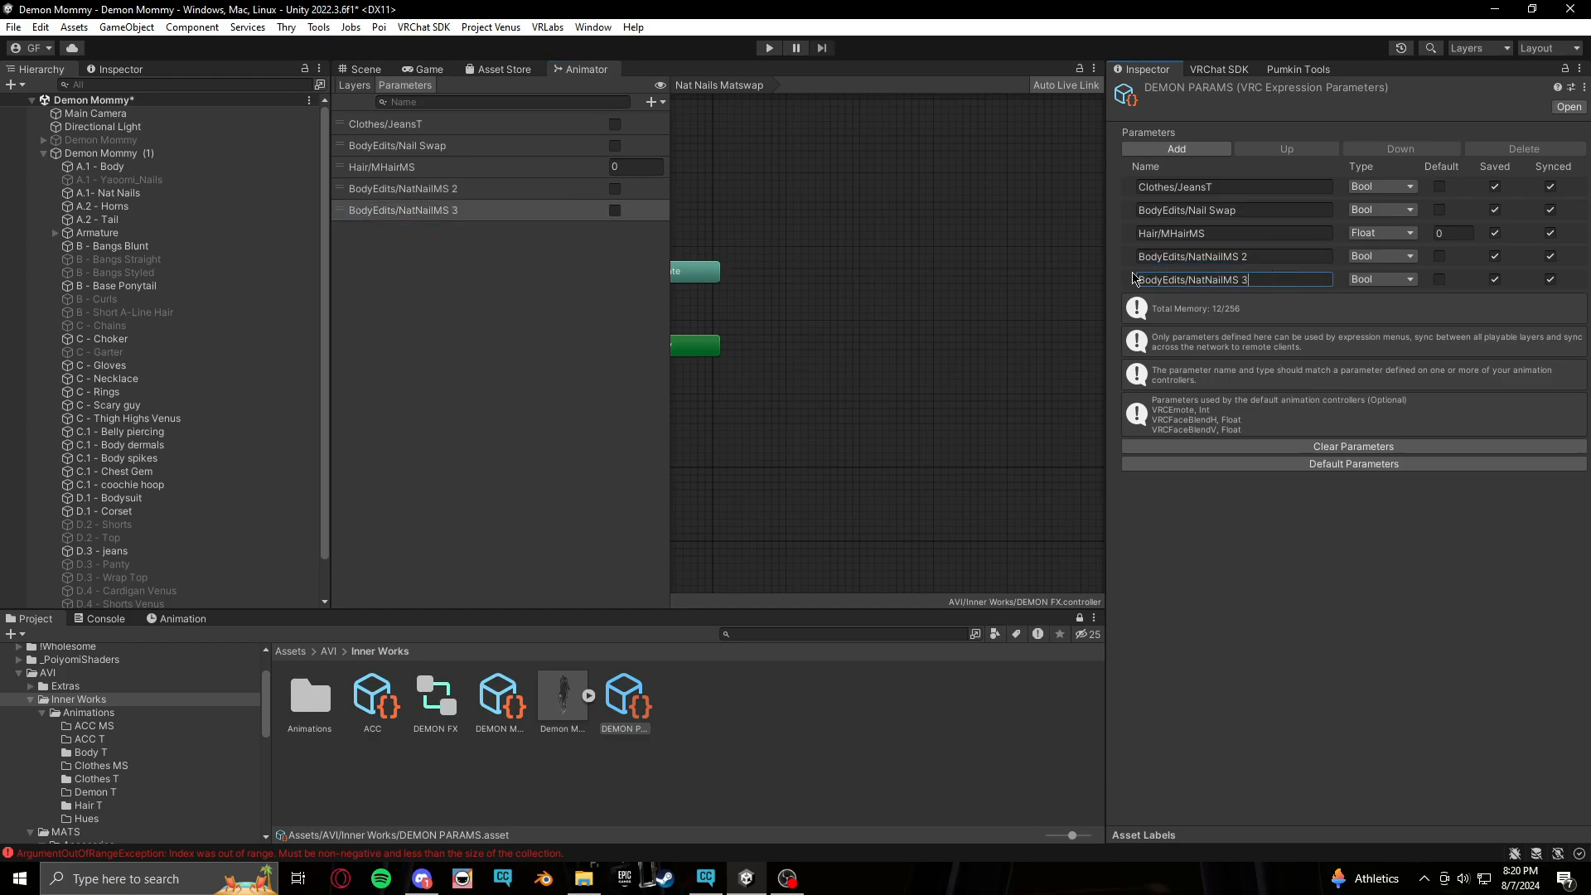
Switch to the Nat Nails Matswap layer and open the Body T animations folder
{"action": "left_click", "coordinate": [354, 85]}
{"action": "left_click", "coordinate": [441, 248]}
{"action": "left_click", "coordinate": [440, 267]}
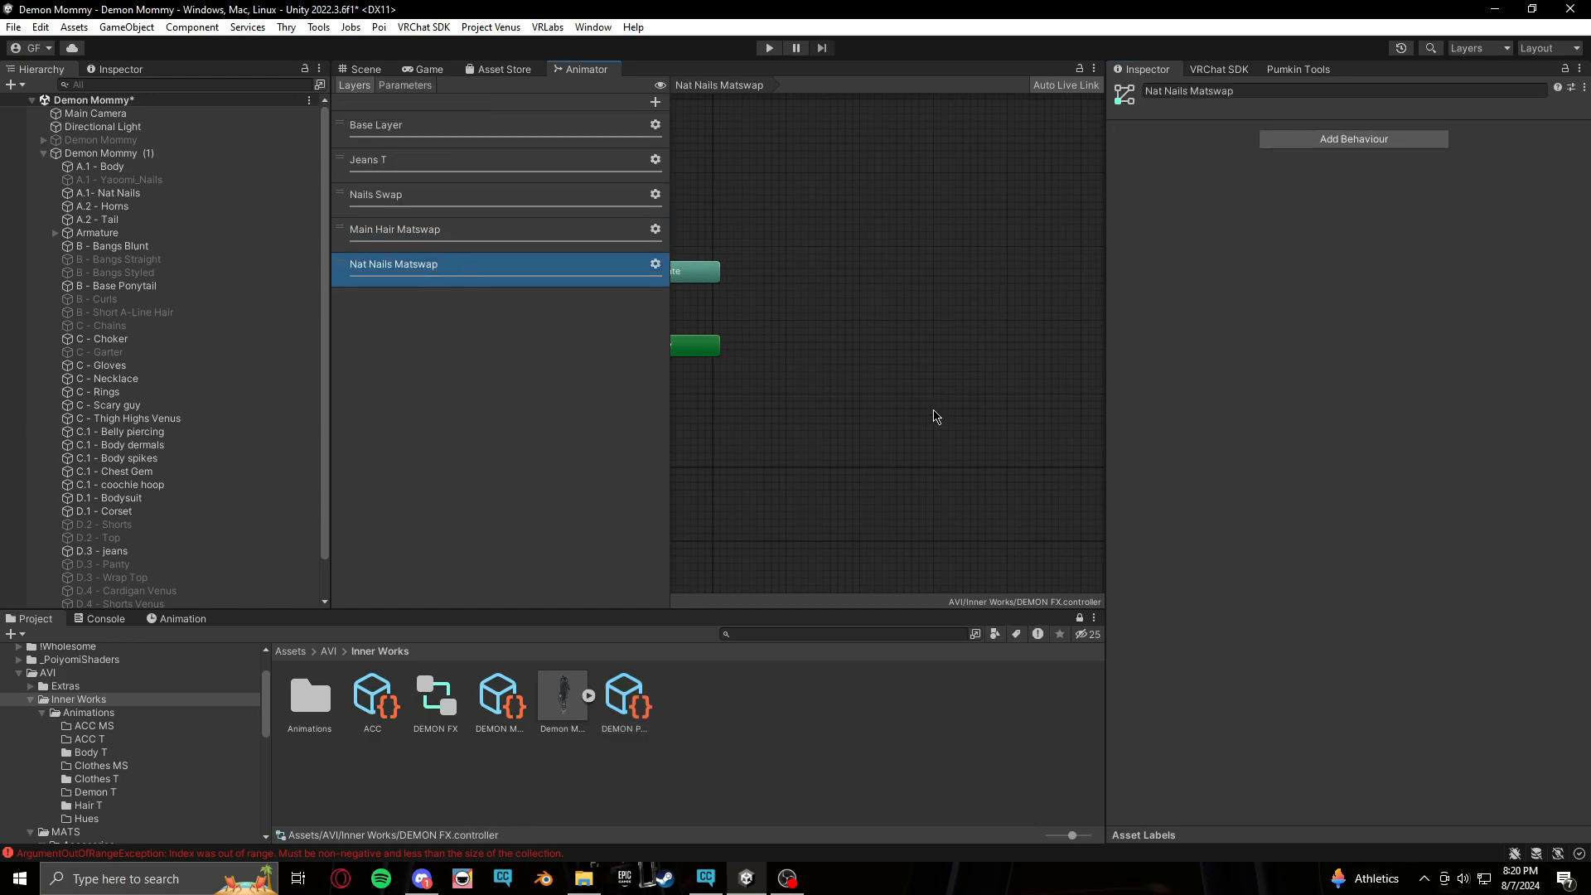
{"action": "left_click", "coordinate": [120, 806]}
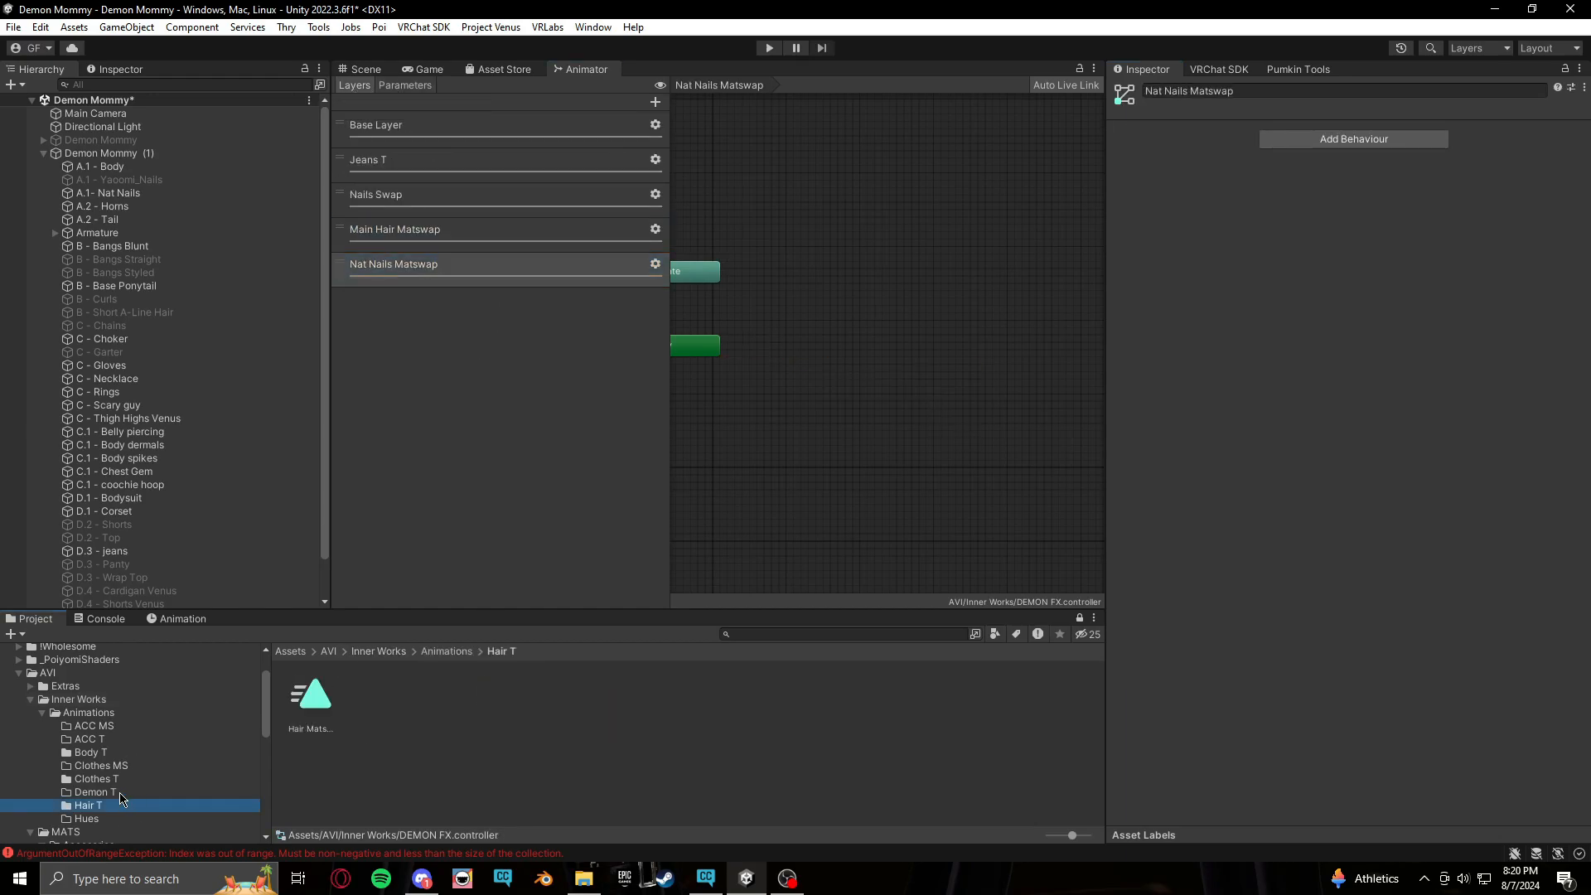
{"action": "left_click", "coordinate": [117, 780]}
{"action": "left_click", "coordinate": [130, 754]}
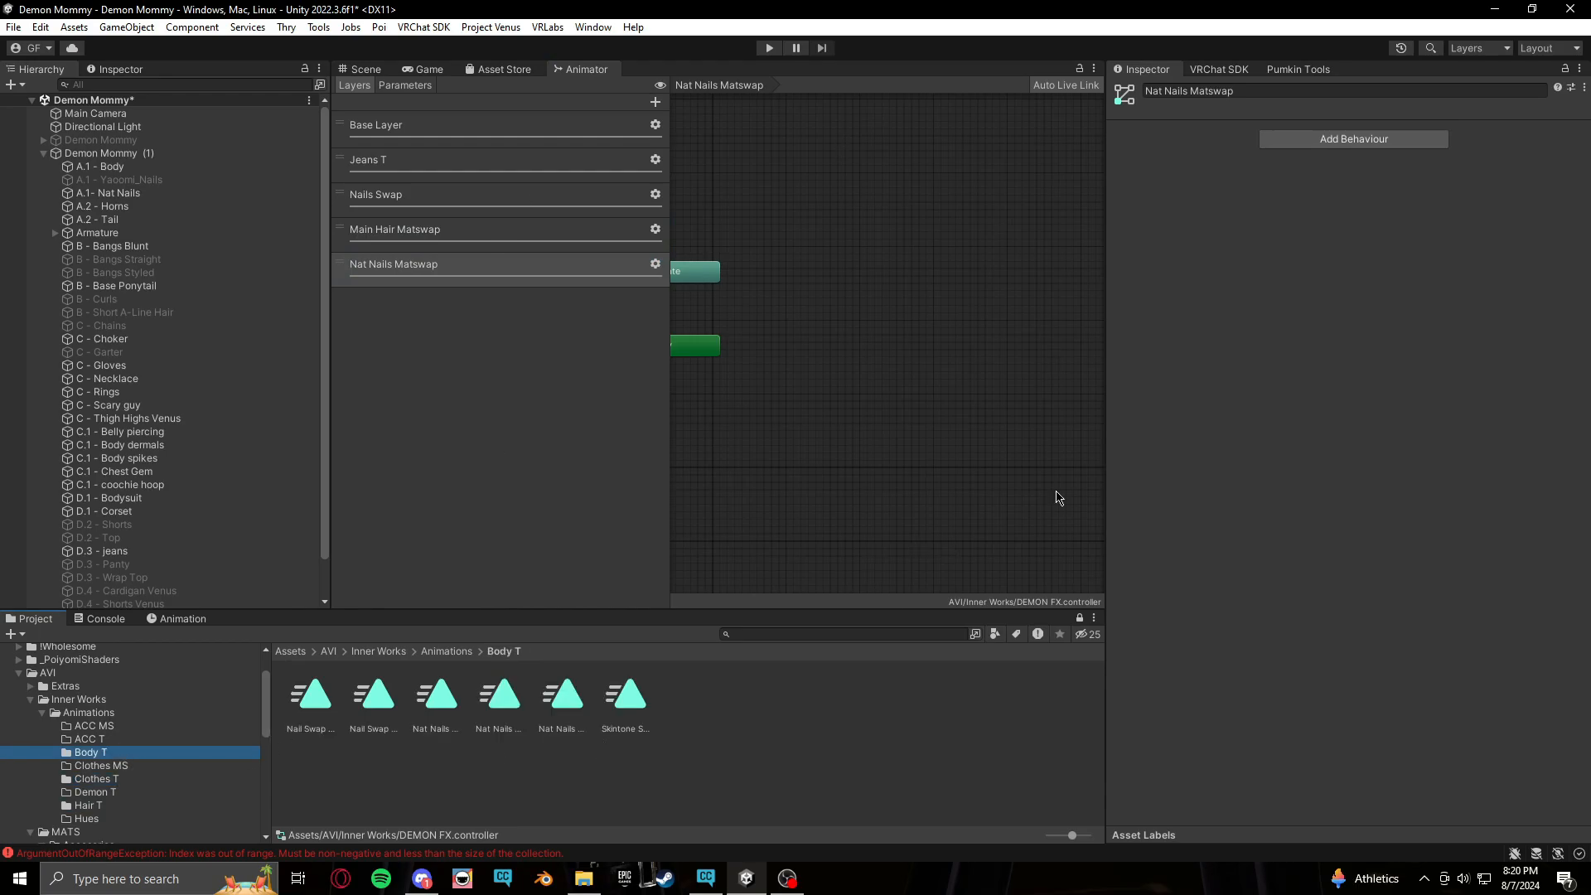
{"action": "mouse_move", "coordinate": [976, 469]}
{"action": "middle_mouse_down"}
{"action": "mouse_move", "coordinate": [963, 465]}
{"action": "mouse_move", "coordinate": [981, 469]}
{"action": "middle_mouse_up"}
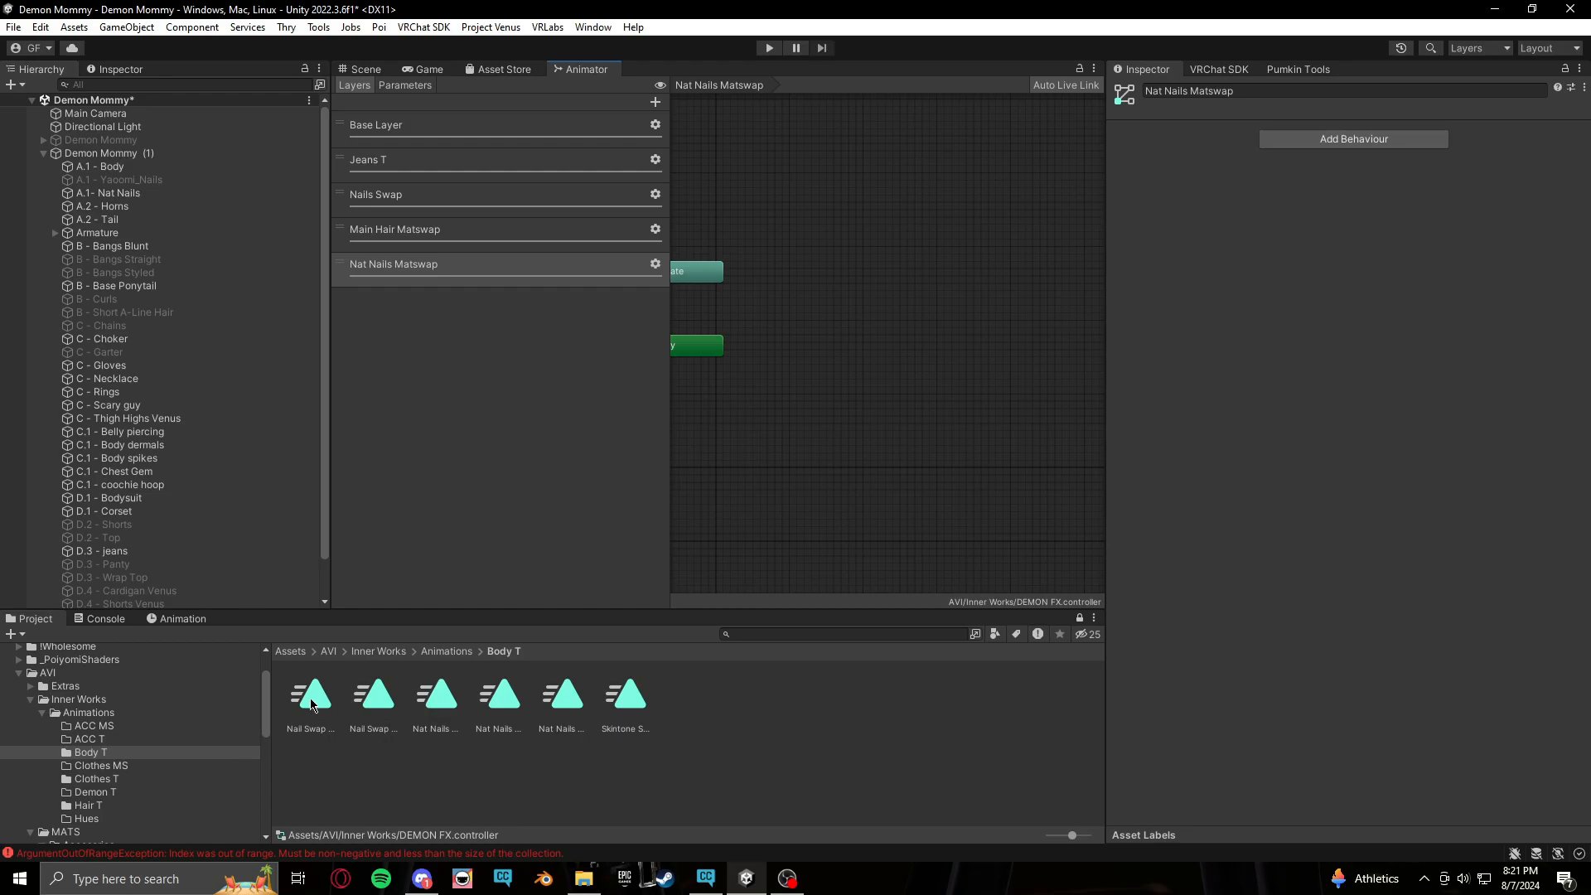
{"action": "left_click_drag", "start_coordinate": [305, 703], "coordinate": [803, 350]}
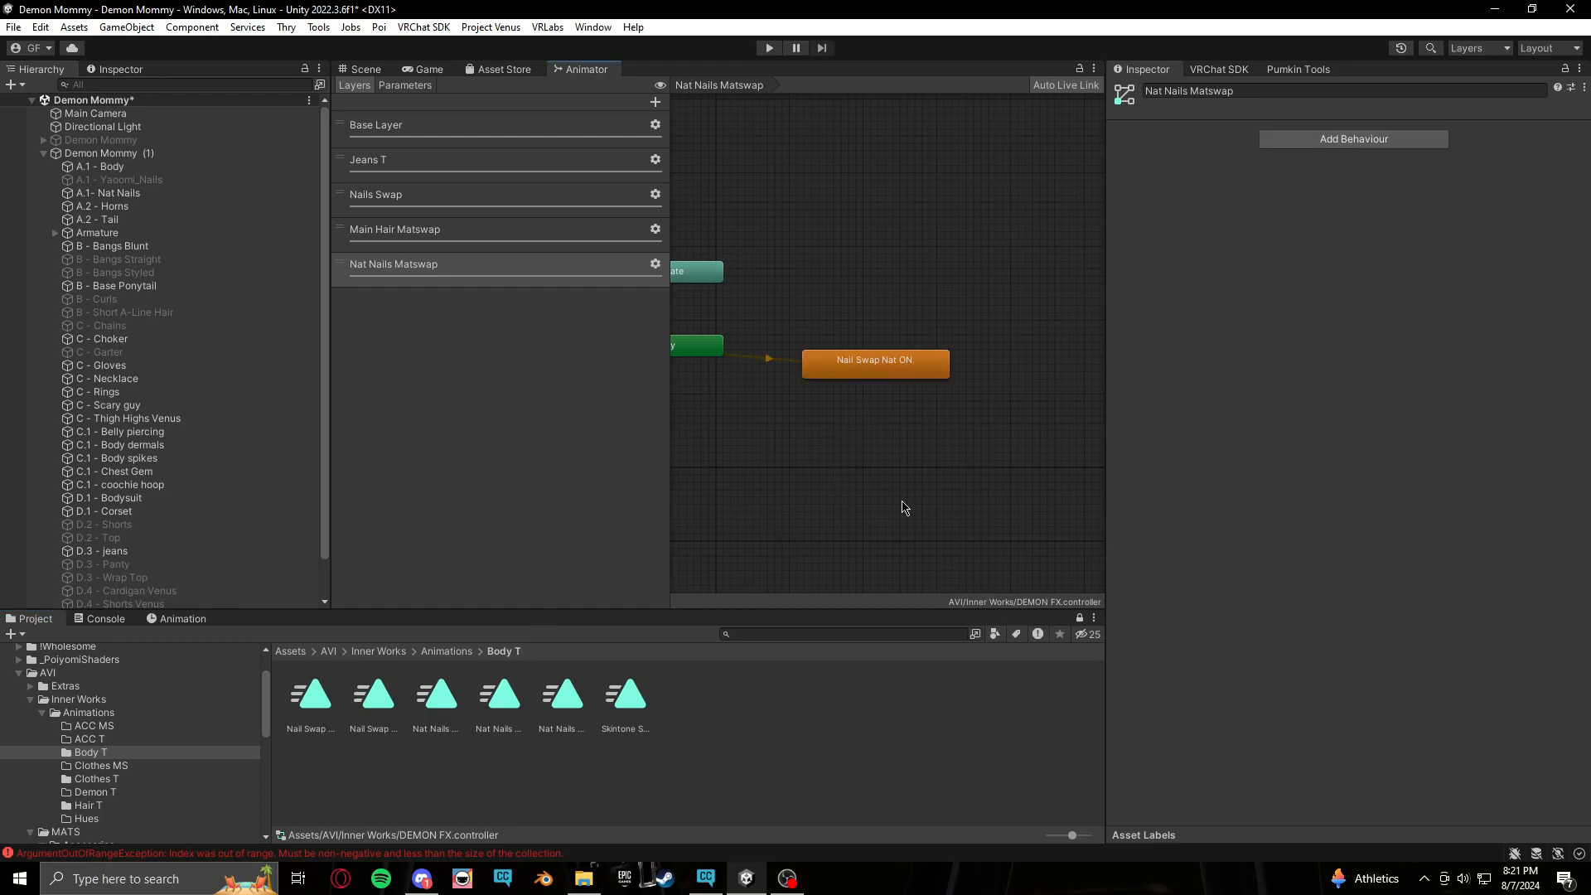
{"action": "middle_click_drag", "start_coordinate": [899, 504], "coordinate": [876, 489]}
{"action": "right_click", "coordinate": [896, 350]}
{"action": "left_click", "coordinate": [933, 434]}
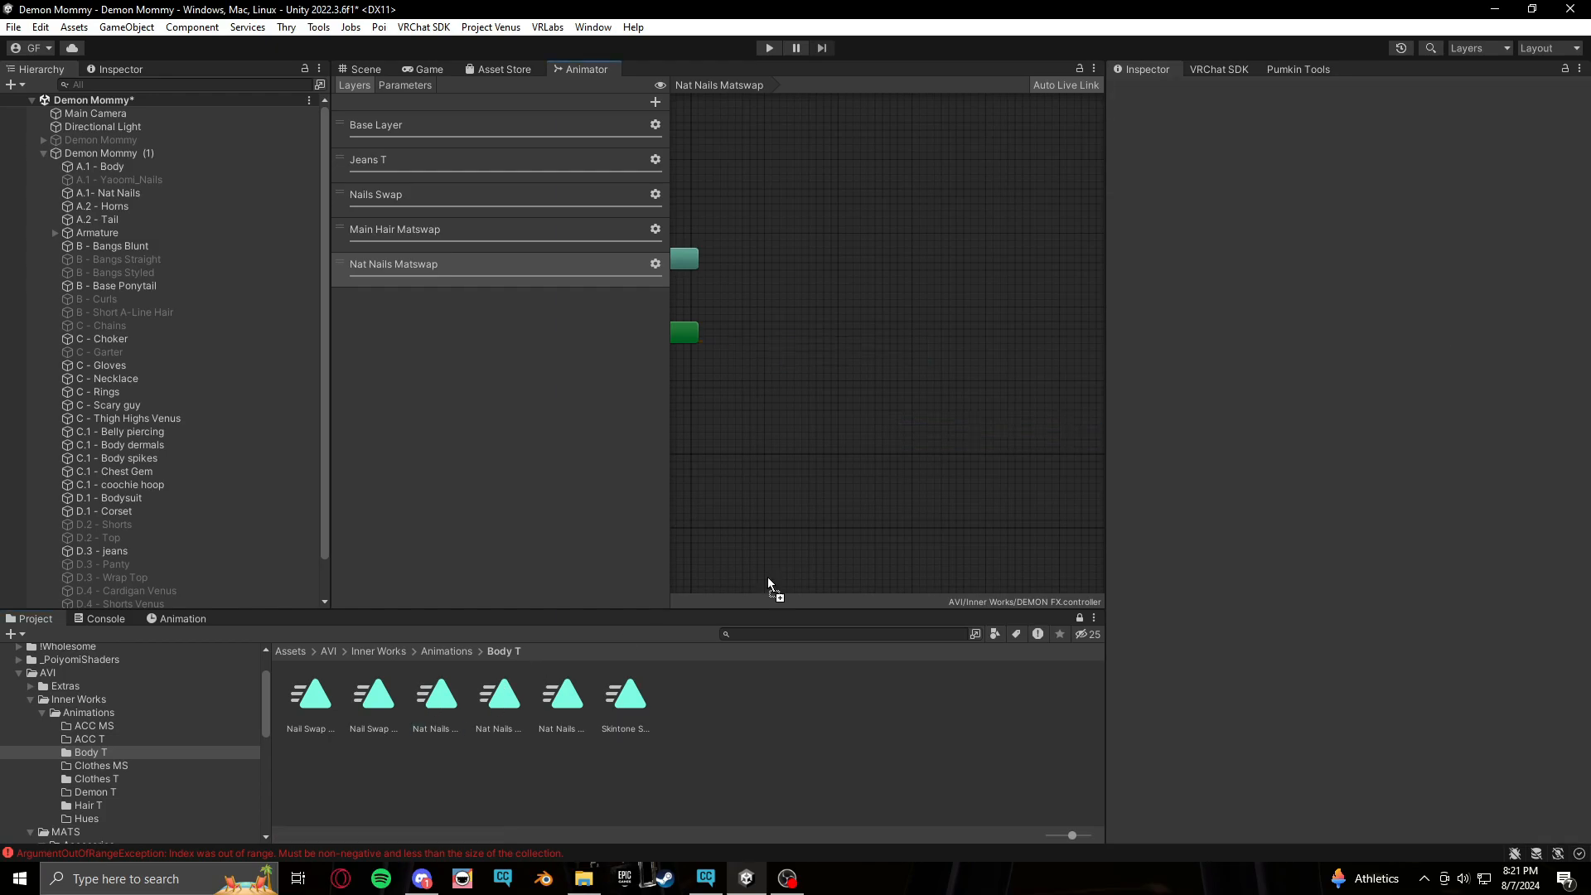
Add Nat Nails MS 1, MS 2 and MS 3 states from the Body T clips and turn off their Write Defaults
{"action": "left_click_drag", "start_coordinate": [761, 329], "coordinate": [761, 331]}
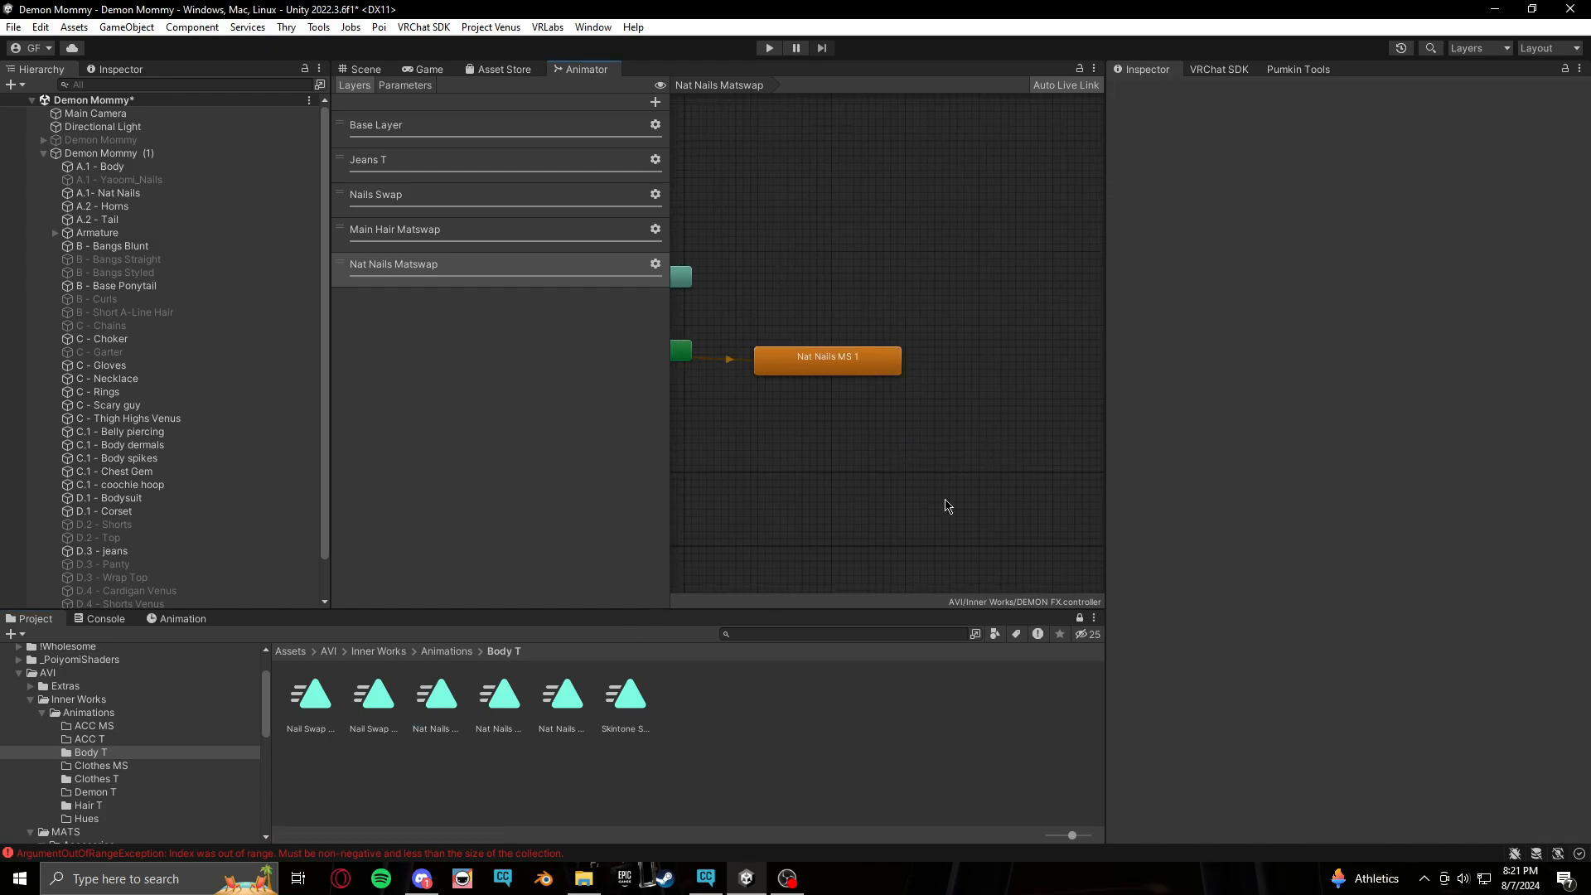
{"action": "middle_click_drag", "start_coordinate": [953, 505], "coordinate": [922, 480]}
{"action": "left_click_drag", "start_coordinate": [518, 682], "coordinate": [912, 292]}
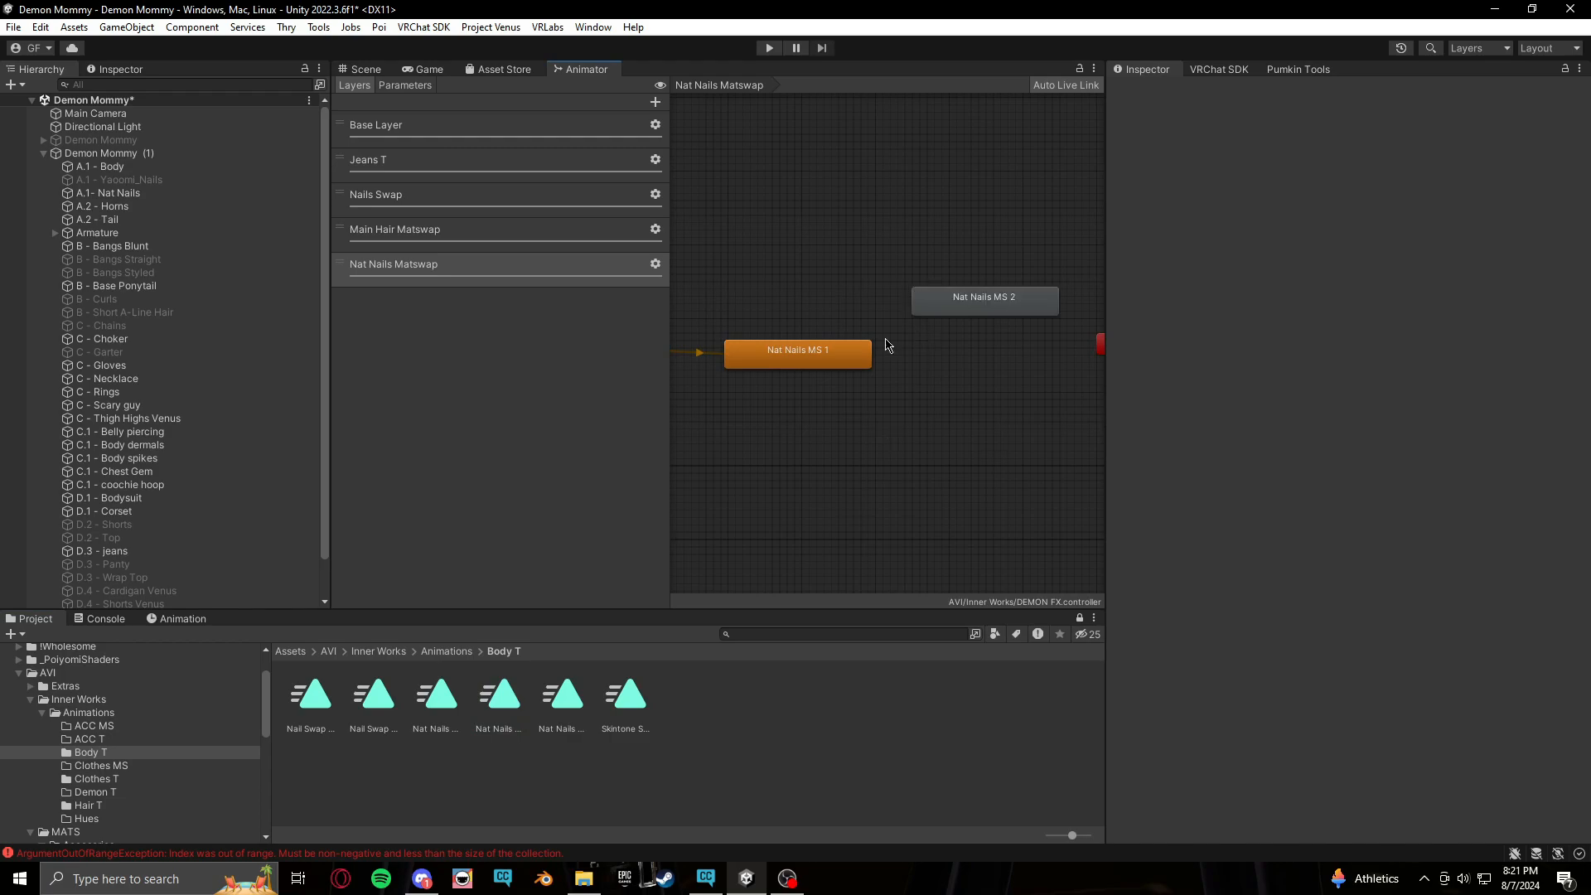
{"action": "left_click", "coordinate": [561, 705]}
{"action": "left_click_drag", "start_coordinate": [561, 705], "coordinate": [948, 399]}
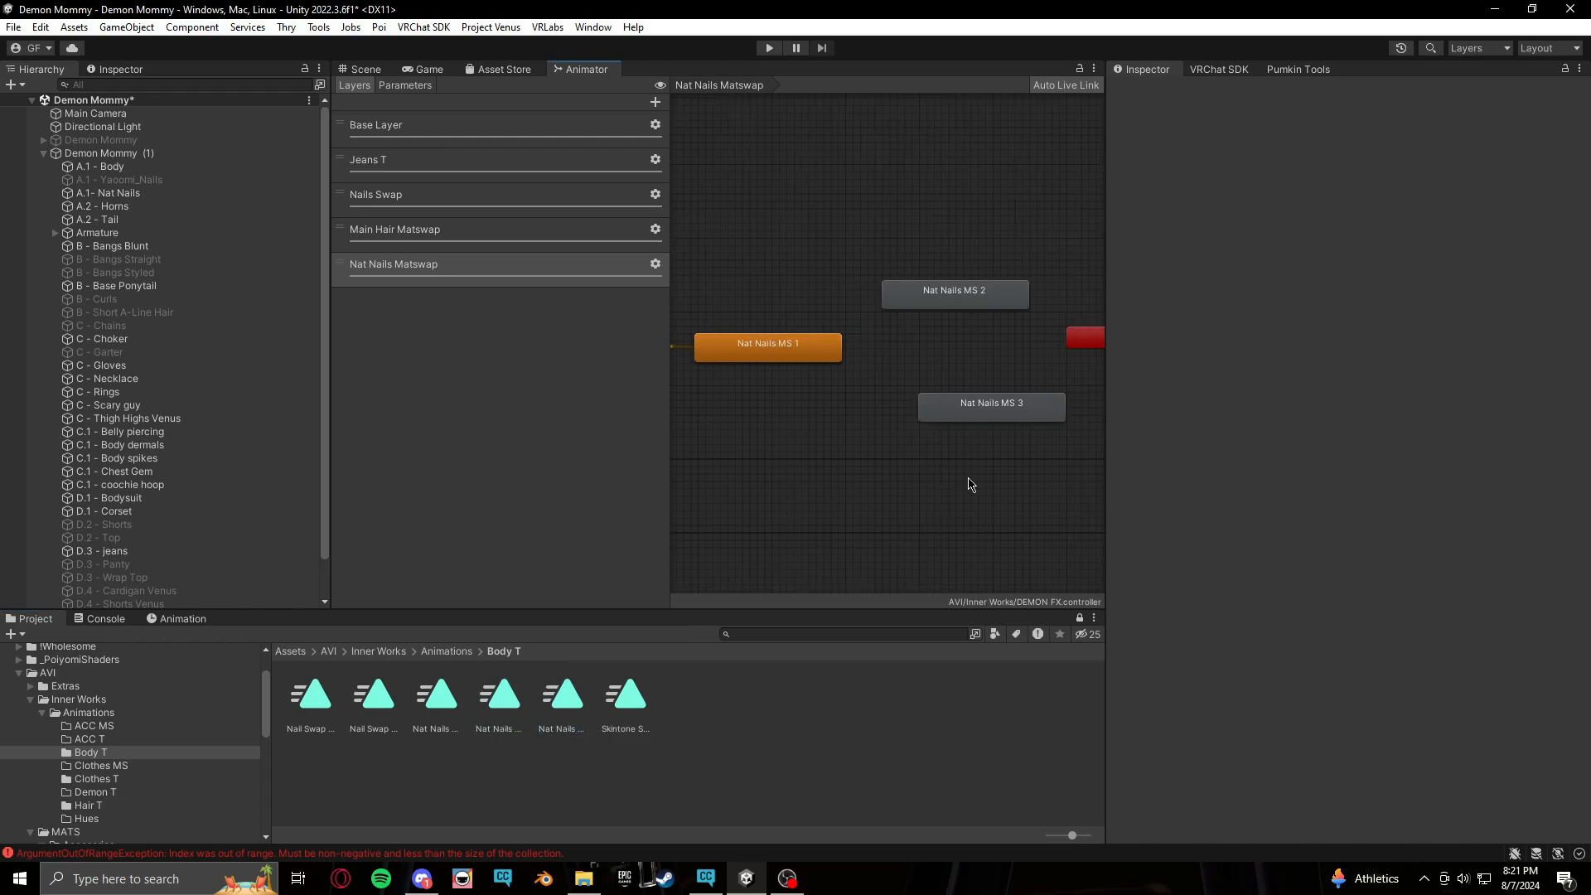
{"action": "left_click_drag", "start_coordinate": [723, 174], "coordinate": [1012, 500]}
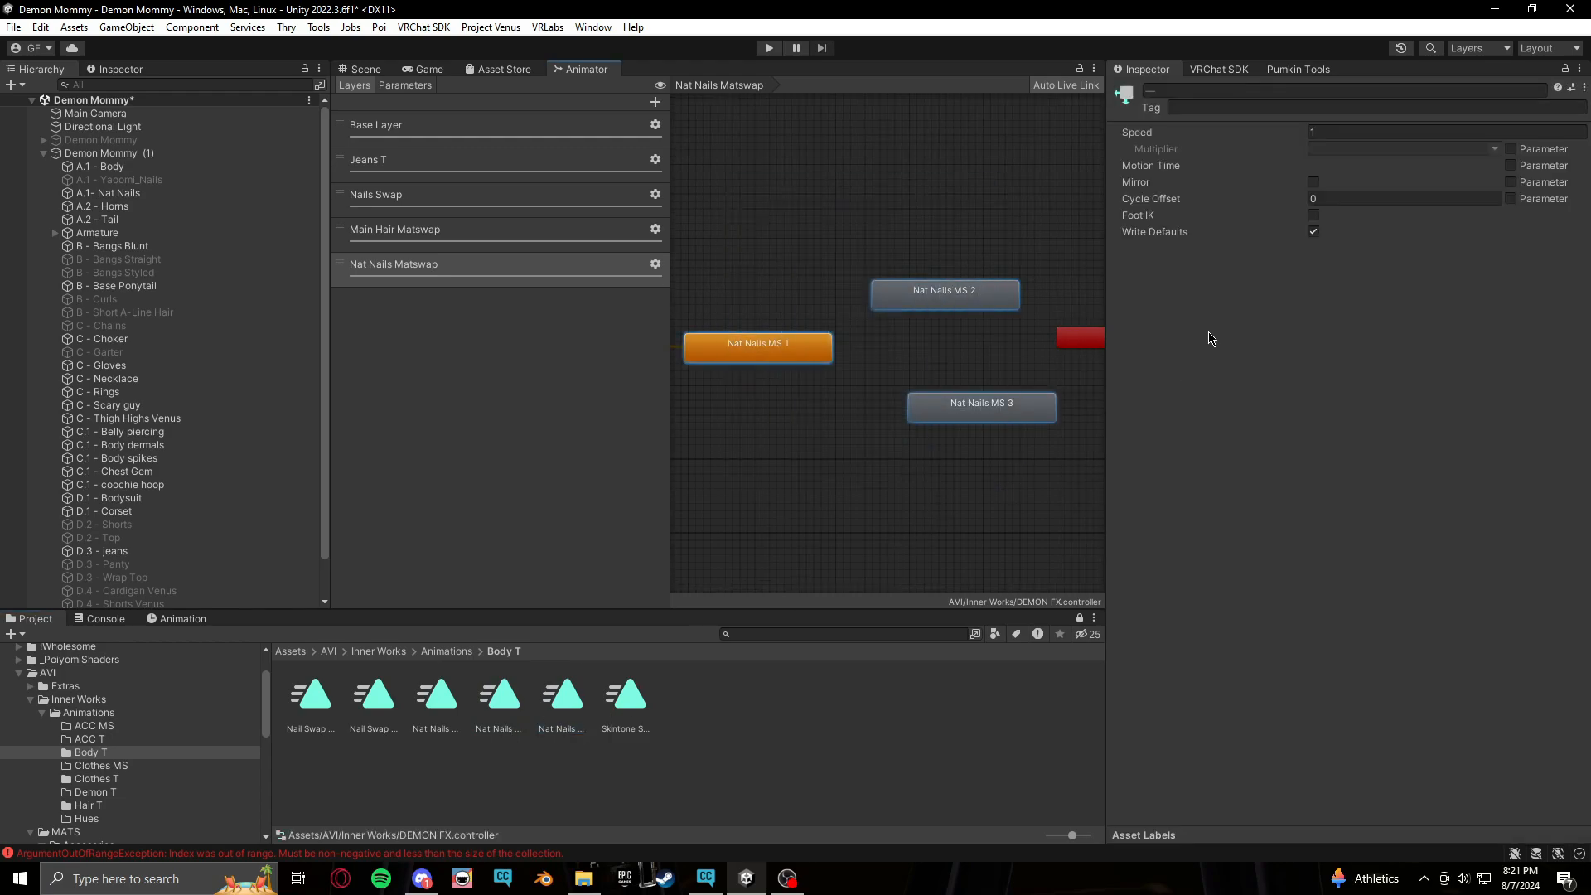
{"action": "left_click", "coordinate": [1314, 232]}
{"action": "left_click", "coordinate": [800, 474]}
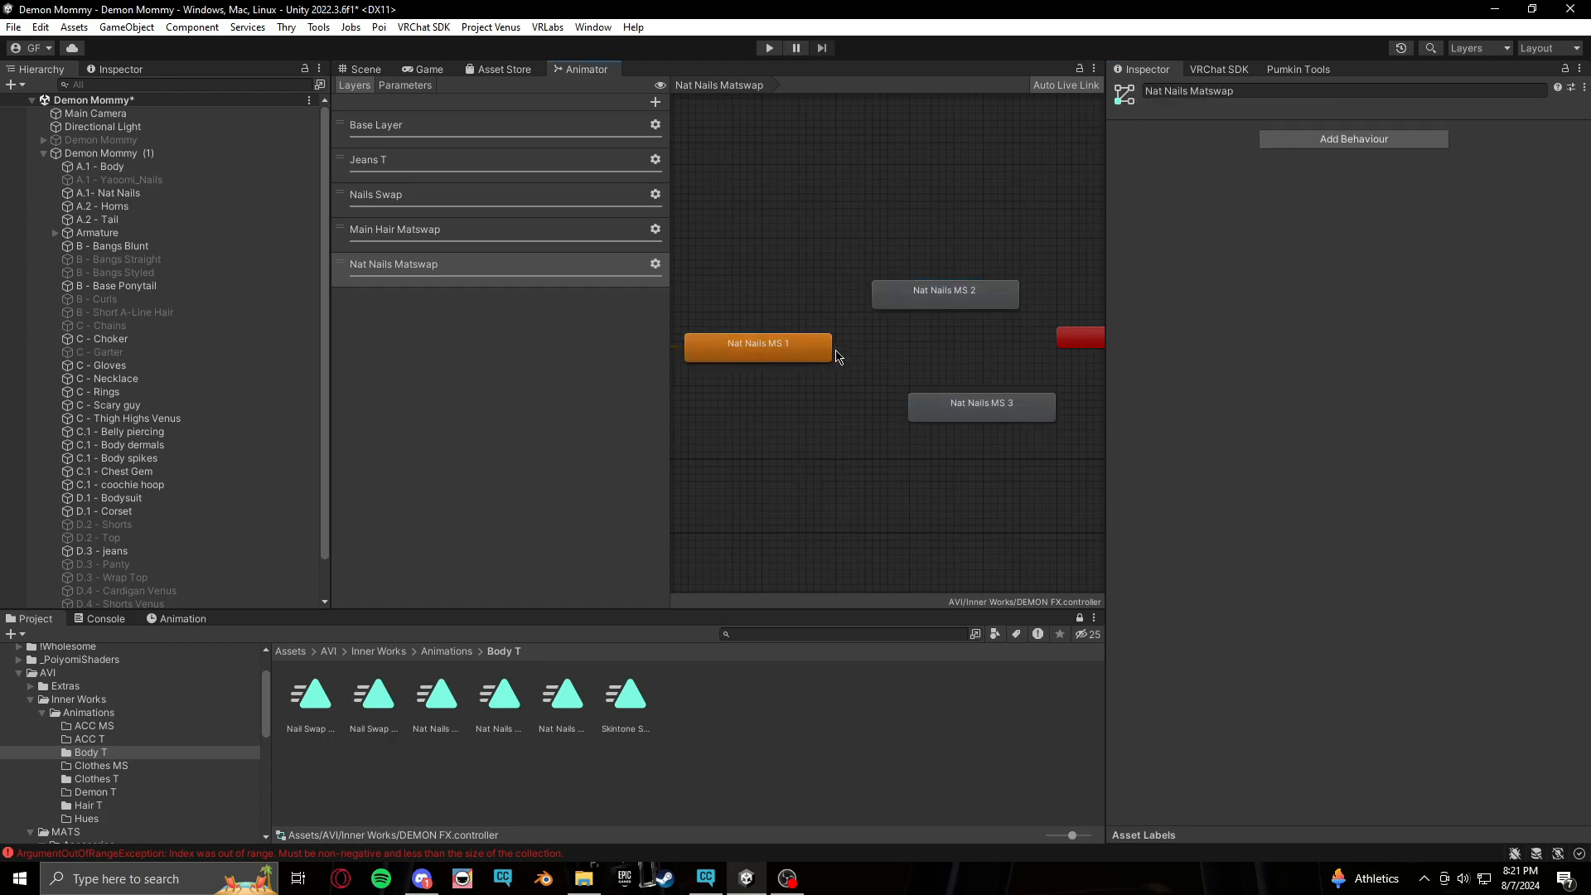
Make transitions from Nat Nails MS 1 to Nat Nails MS 2 and back from MS 2 to MS 1
{"action": "left_click", "coordinate": [811, 357]}
{"action": "right_click", "coordinate": [811, 356]}
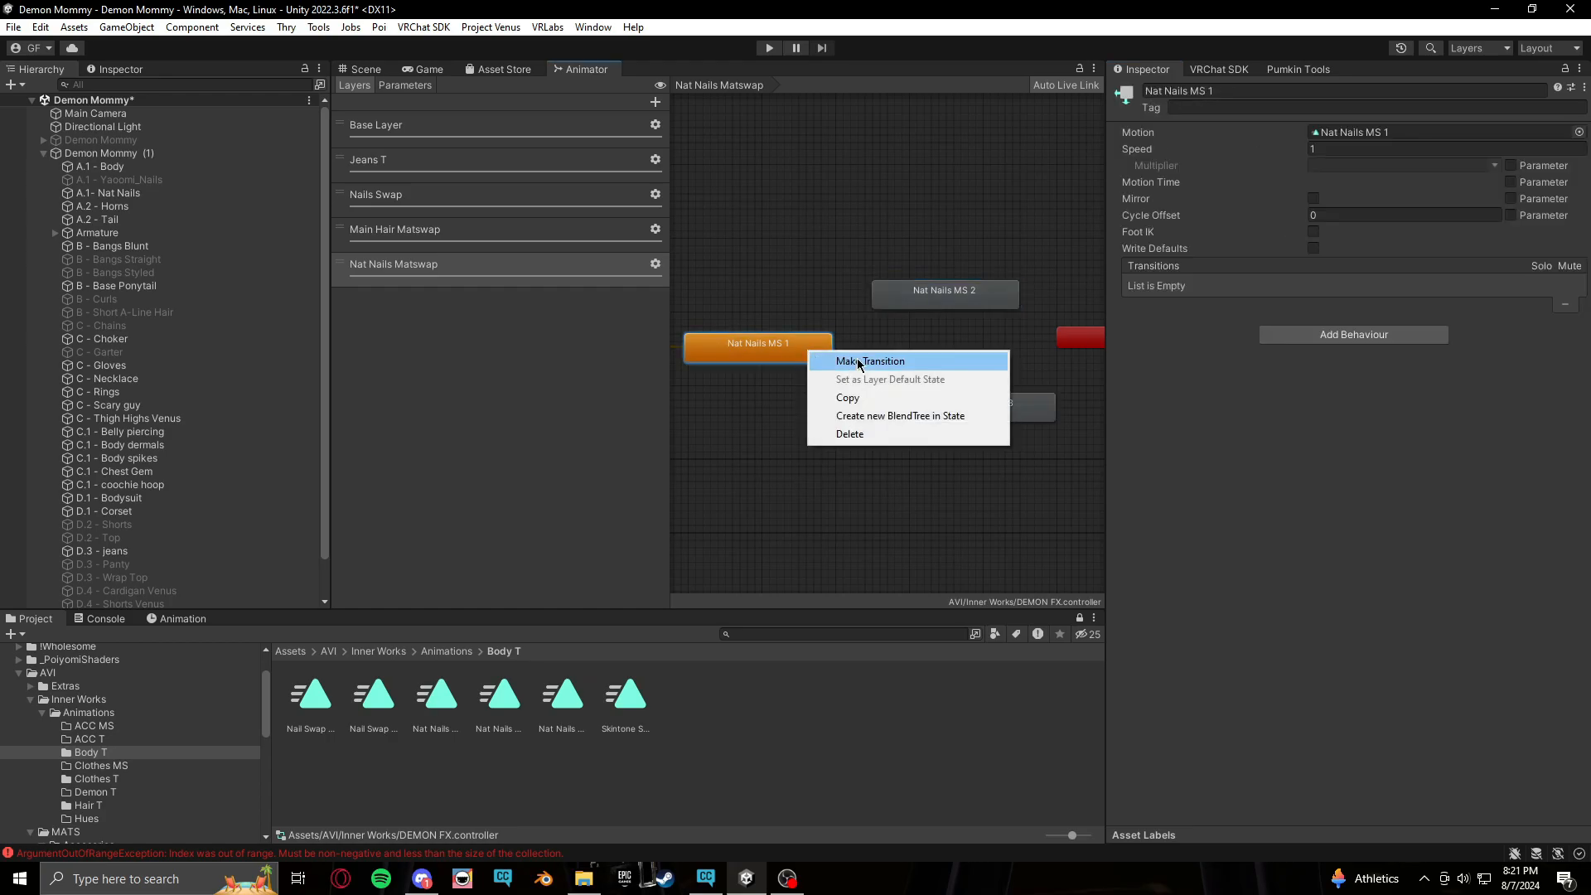
{"action": "left_click", "coordinate": [860, 361]}
{"action": "left_click", "coordinate": [914, 291]}
{"action": "right_click", "coordinate": [912, 292]}
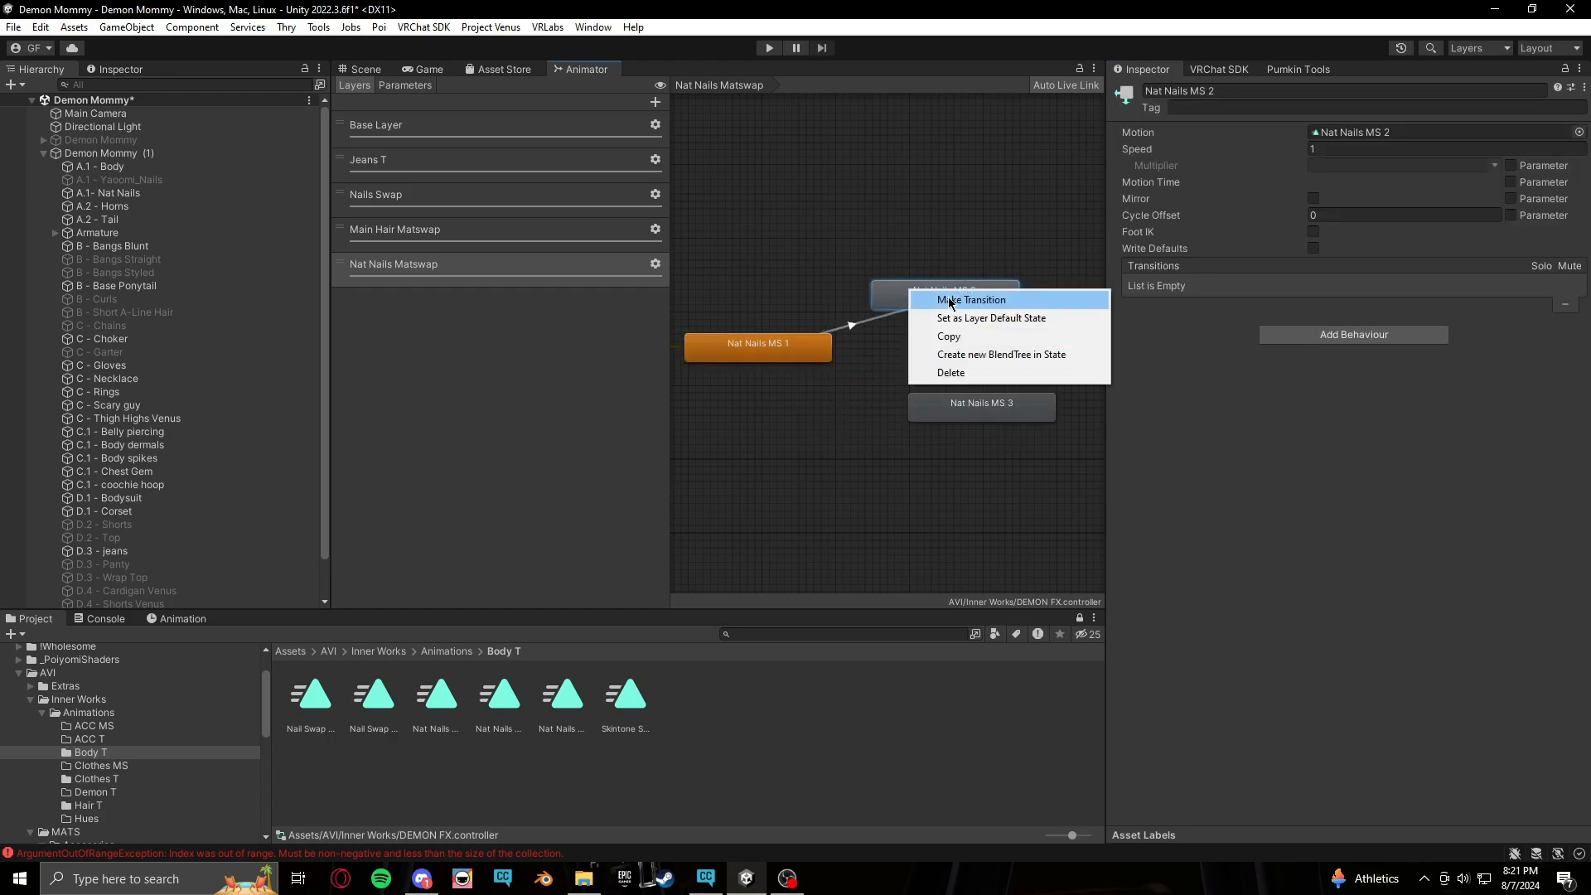
{"action": "left_click", "coordinate": [951, 301]}
{"action": "left_click", "coordinate": [821, 352]}
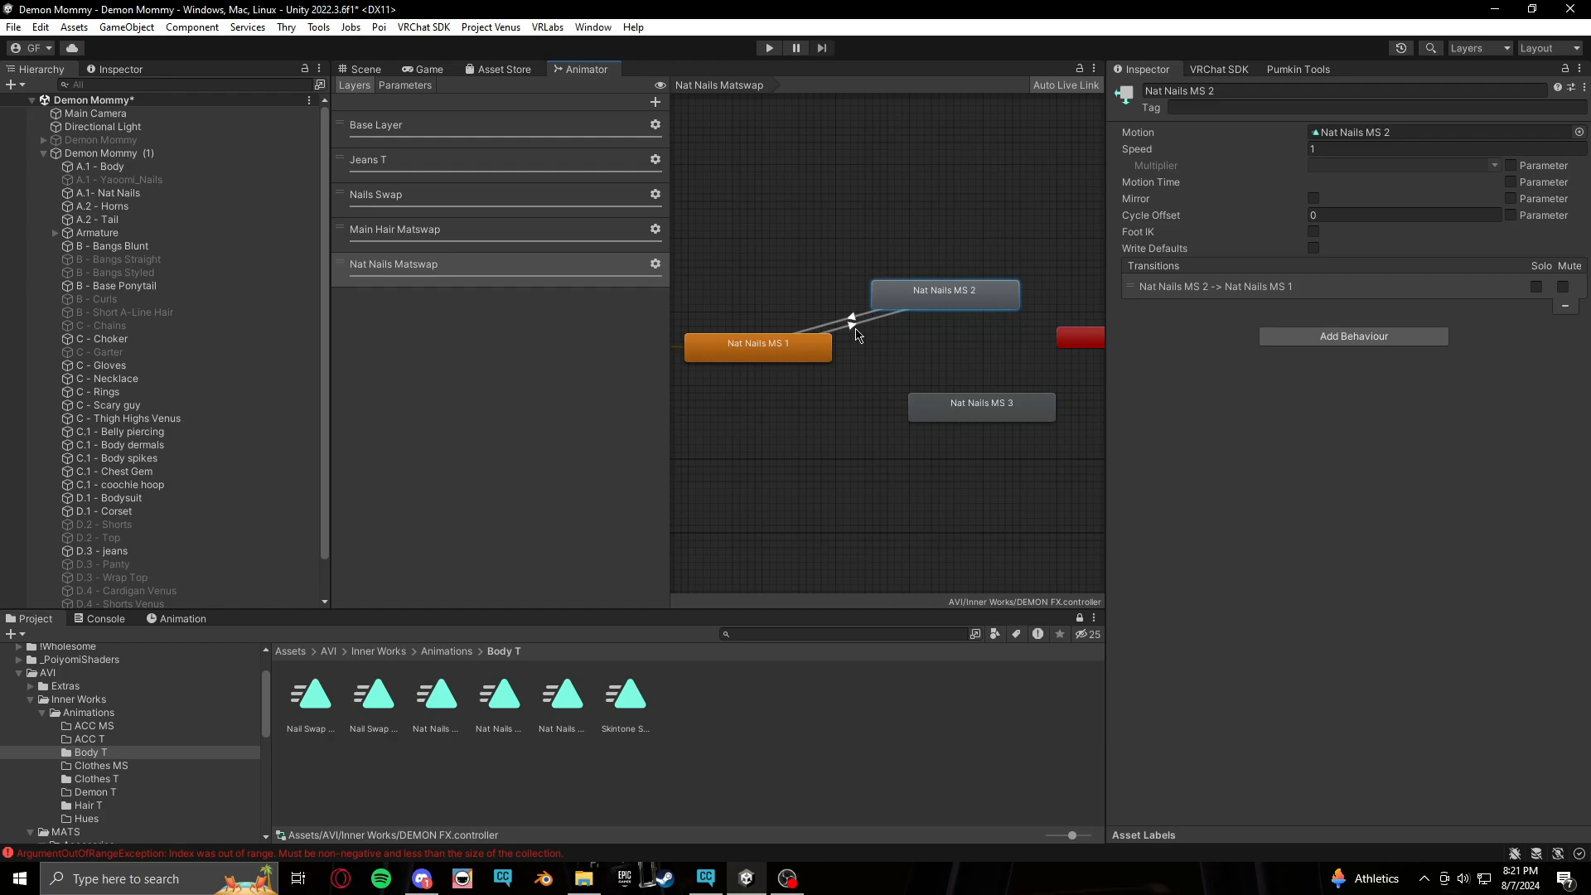
Set the MS 1 to MS 2 transition's duration to 0 and turn off Has Exit Time
{"action": "left_click", "coordinate": [854, 331]}
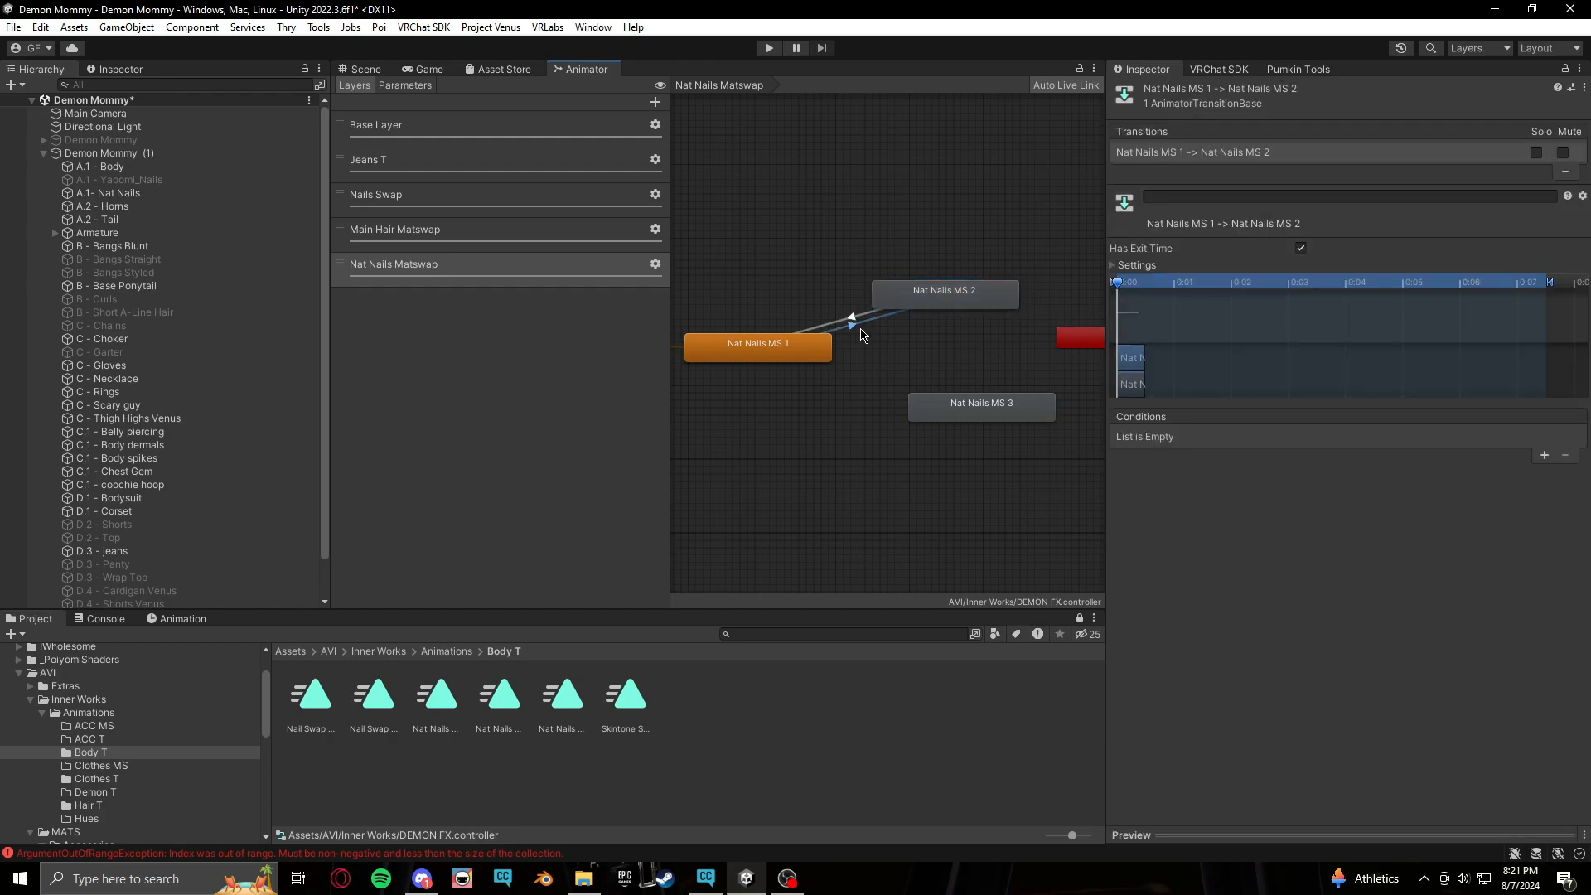
{"action": "left_click", "coordinate": [1115, 265]}
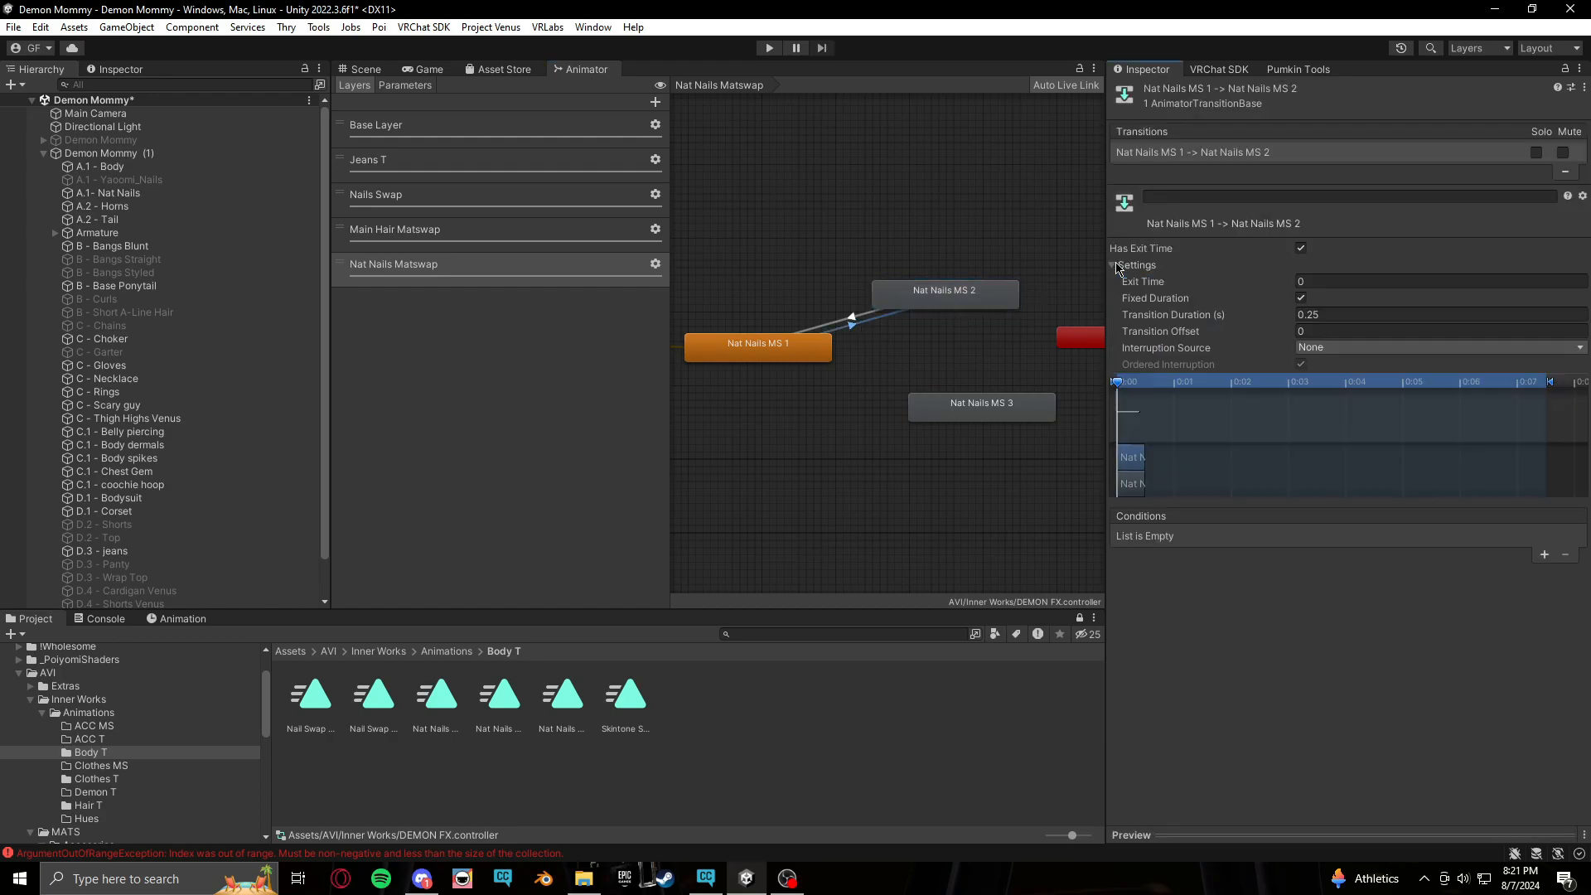
{"action": "left_click", "coordinate": [1431, 314]}
{"action": "type", "text": "0"}
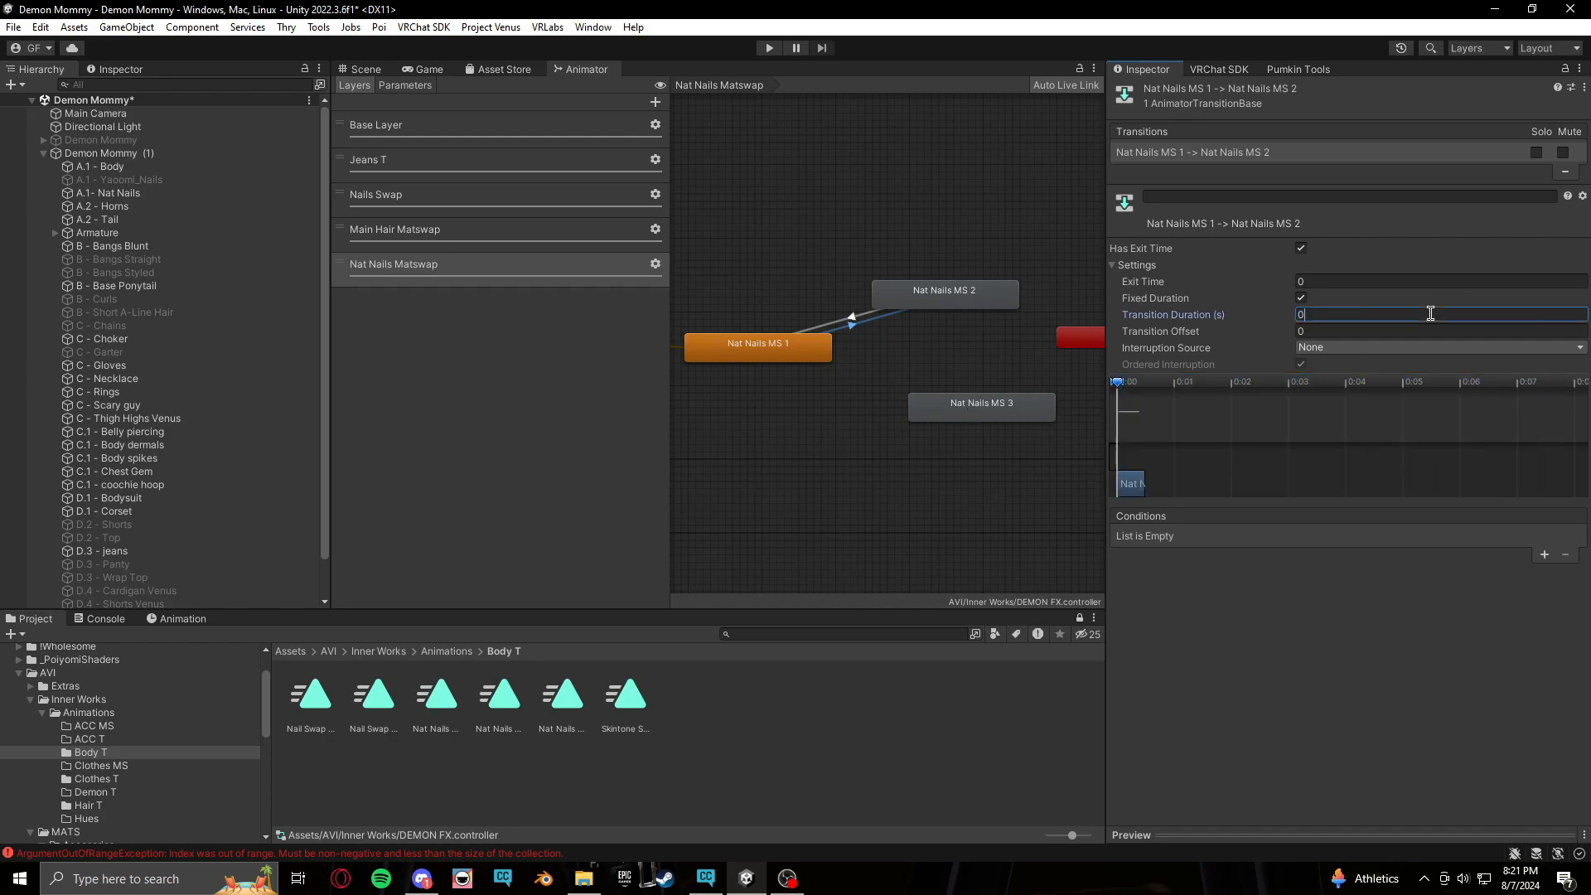
{"action": "left_click", "coordinate": [1301, 249]}
Add a condition requiring BodyEdits/NatNailMS 2 to be true on the MS 1 to MS 2 transition
{"action": "left_click", "coordinate": [1544, 555]}
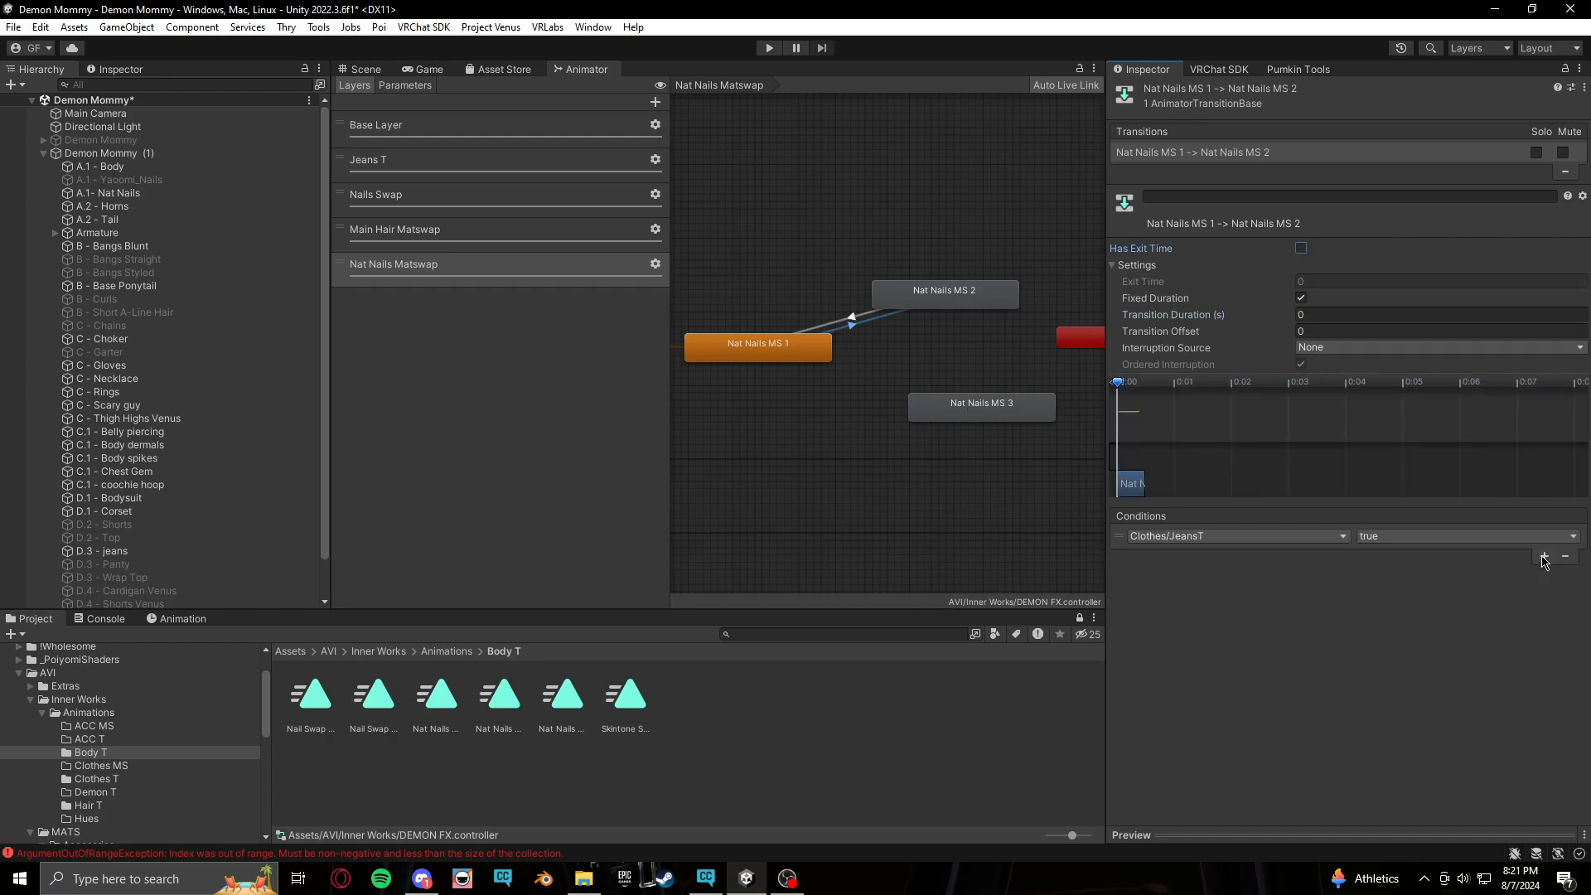
{"action": "left_click", "coordinate": [1303, 539]}
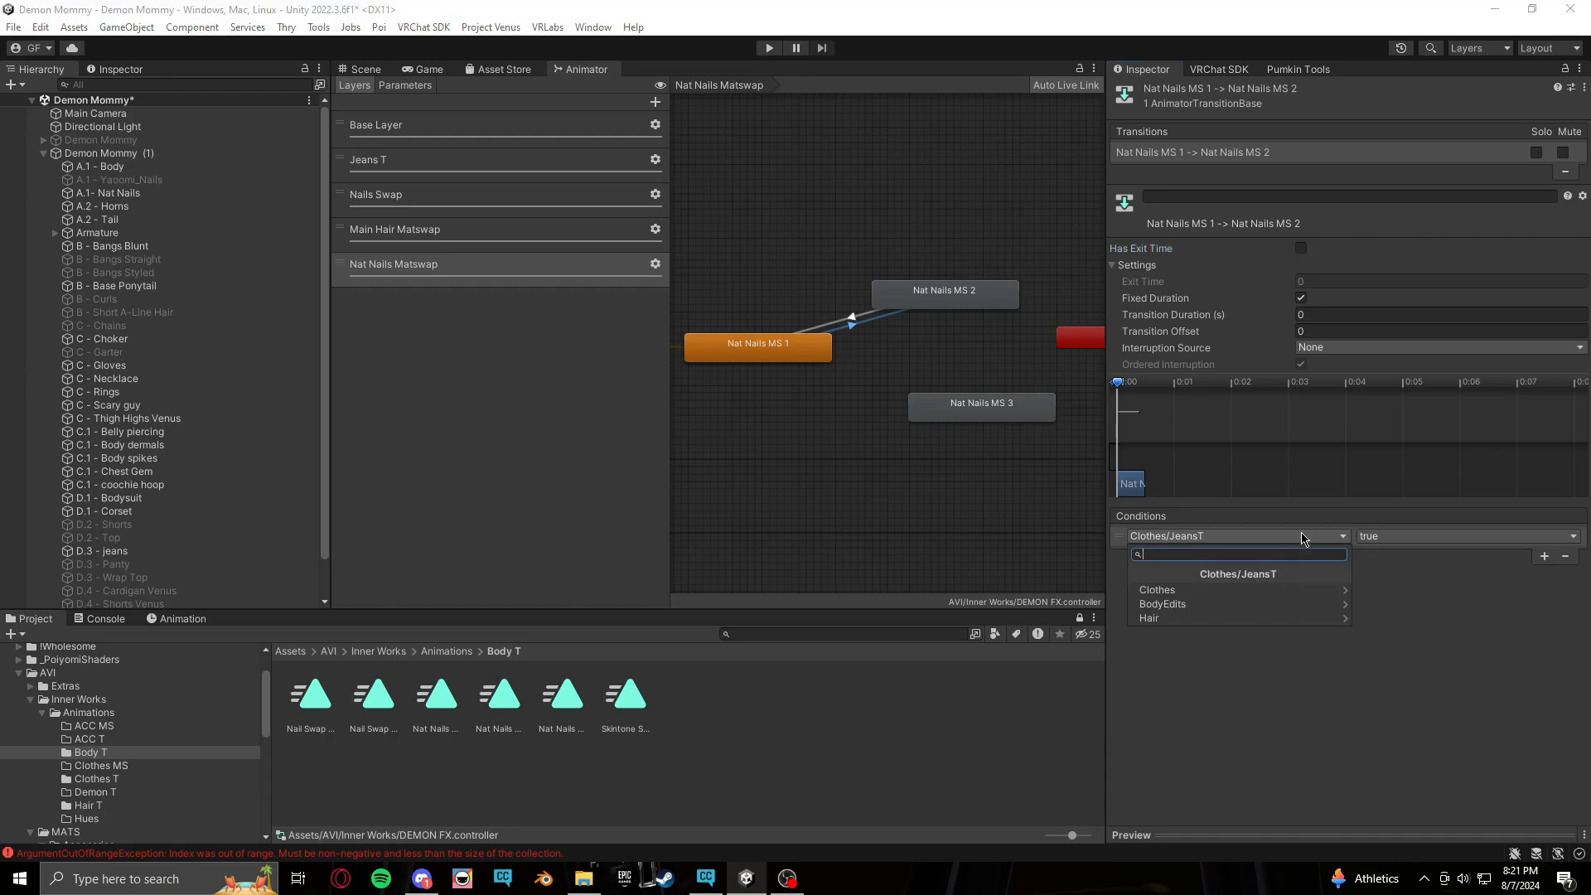
{"action": "left_click", "coordinate": [1217, 605]}
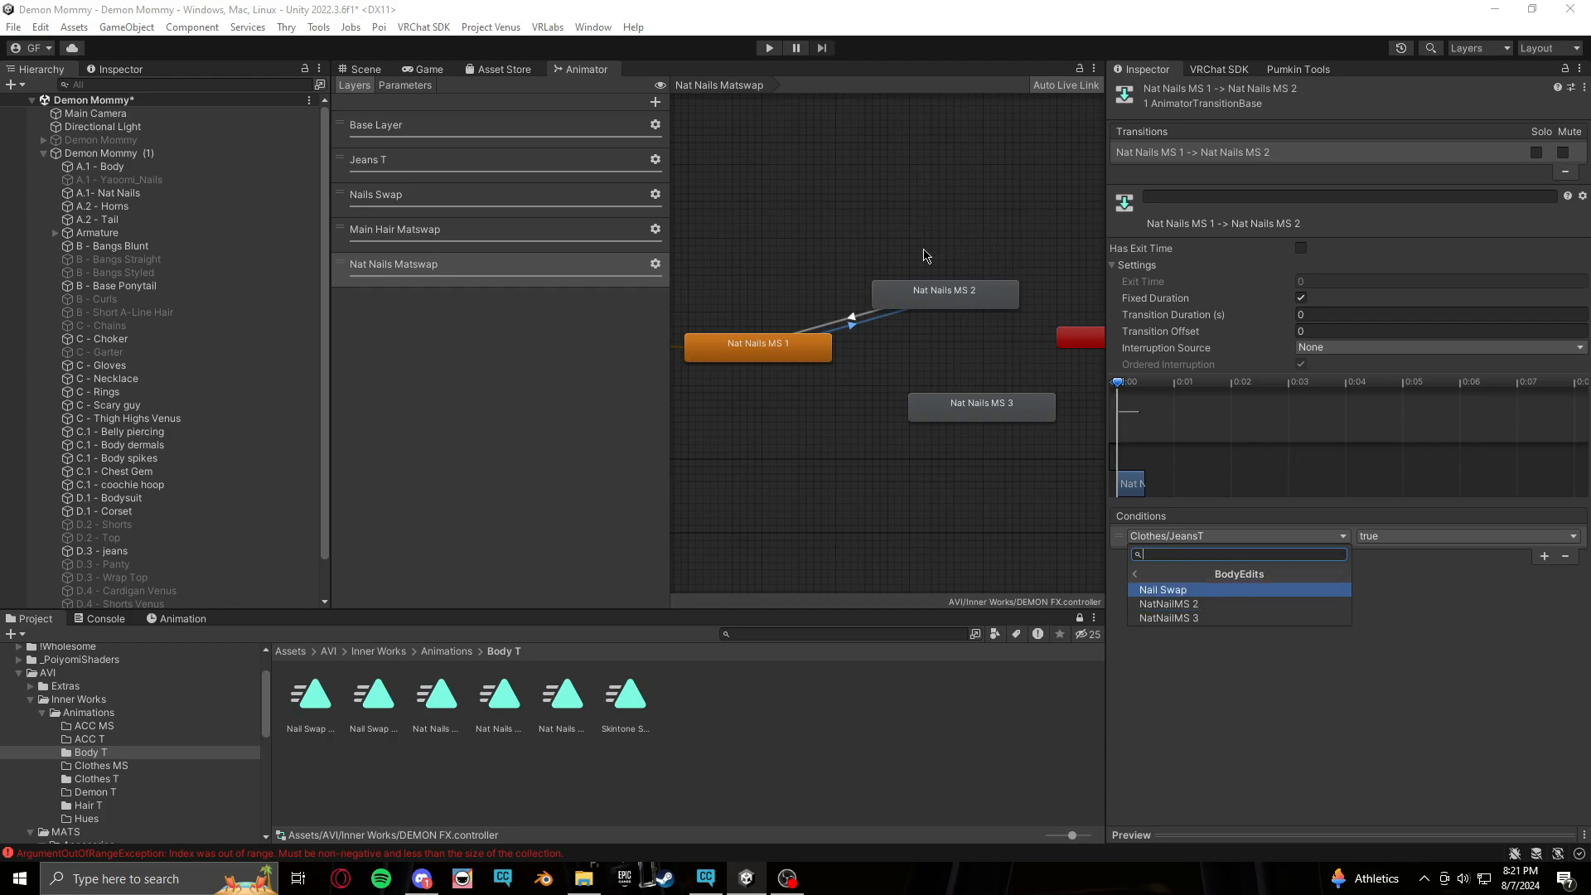
{"action": "left_click", "coordinate": [1226, 606]}
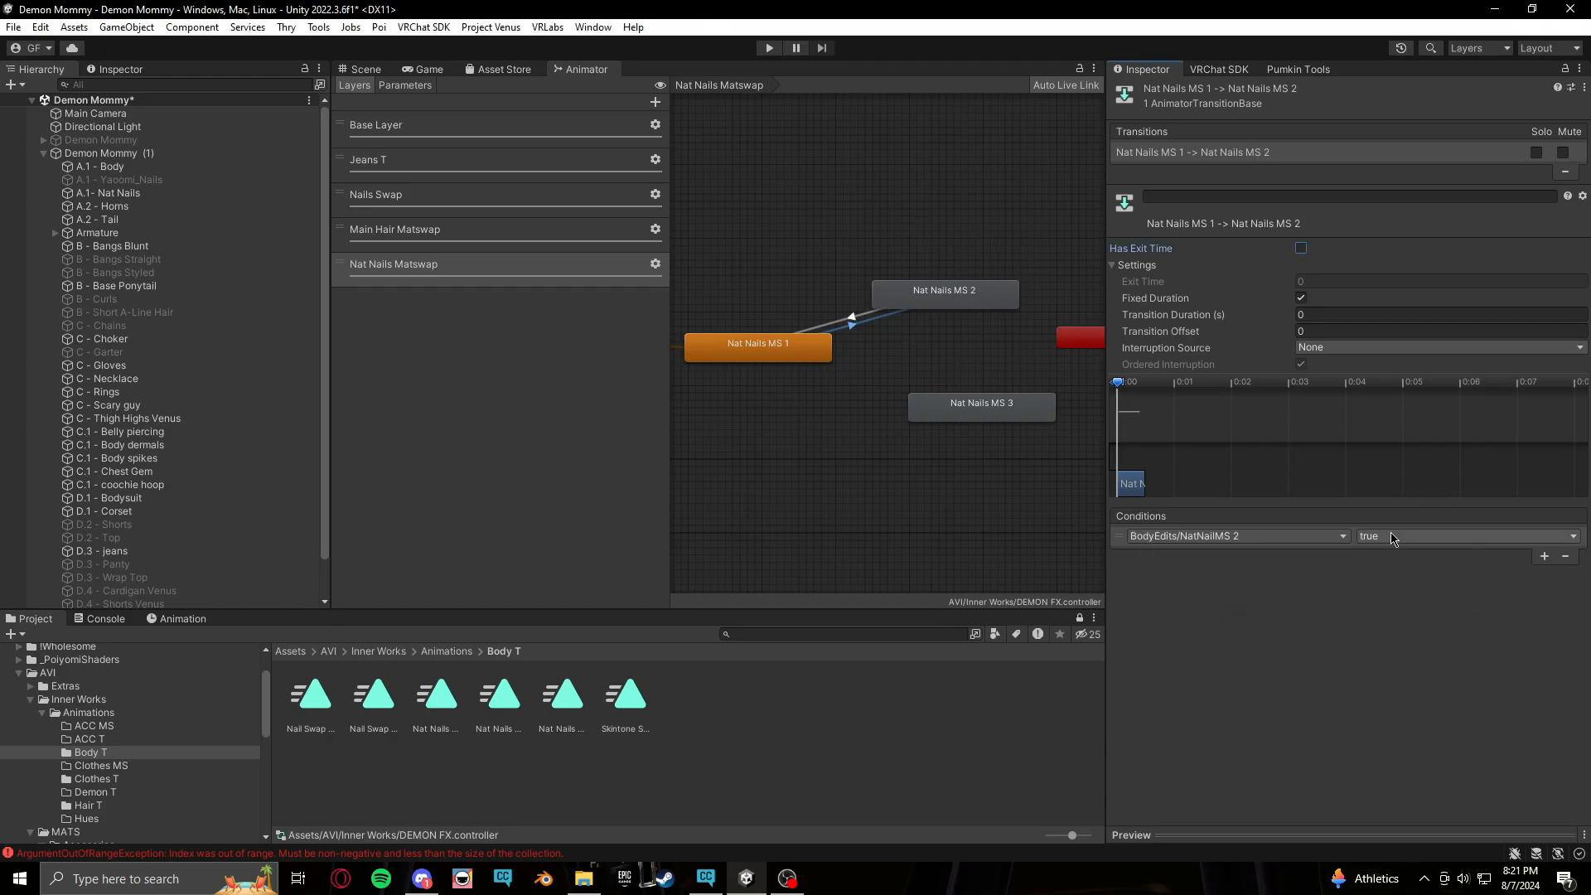
Copy the MS 1 to MS 2 transition's parameters onto the MS 2 to MS 1 transition and set its condition to false
{"action": "right_click", "coordinate": [1220, 159]}
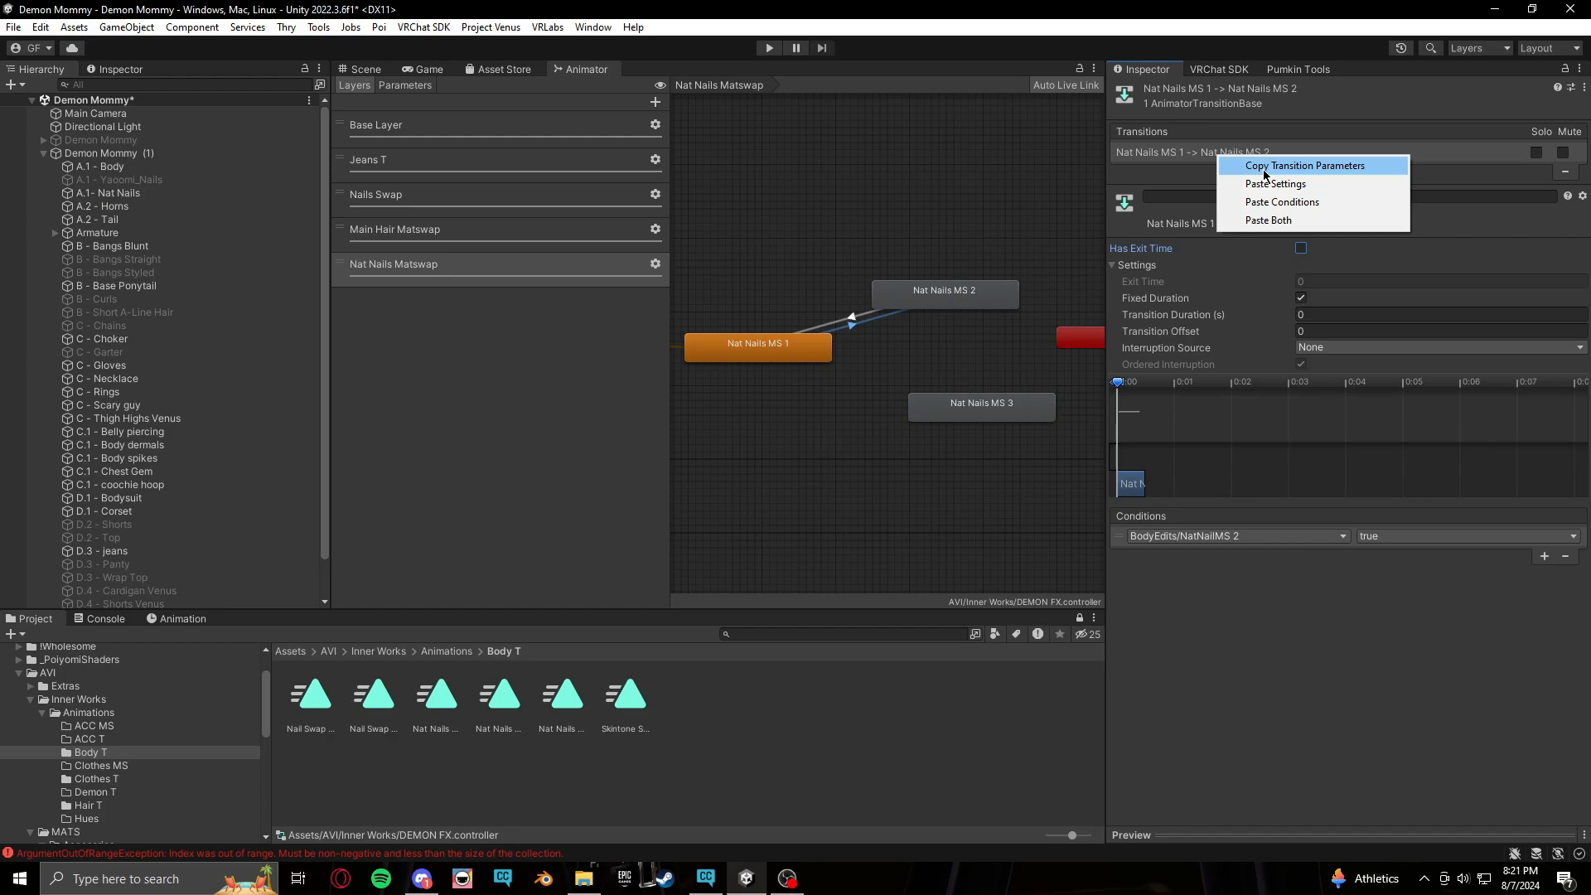
{"action": "left_click", "coordinate": [1252, 164]}
{"action": "left_click", "coordinate": [853, 323]}
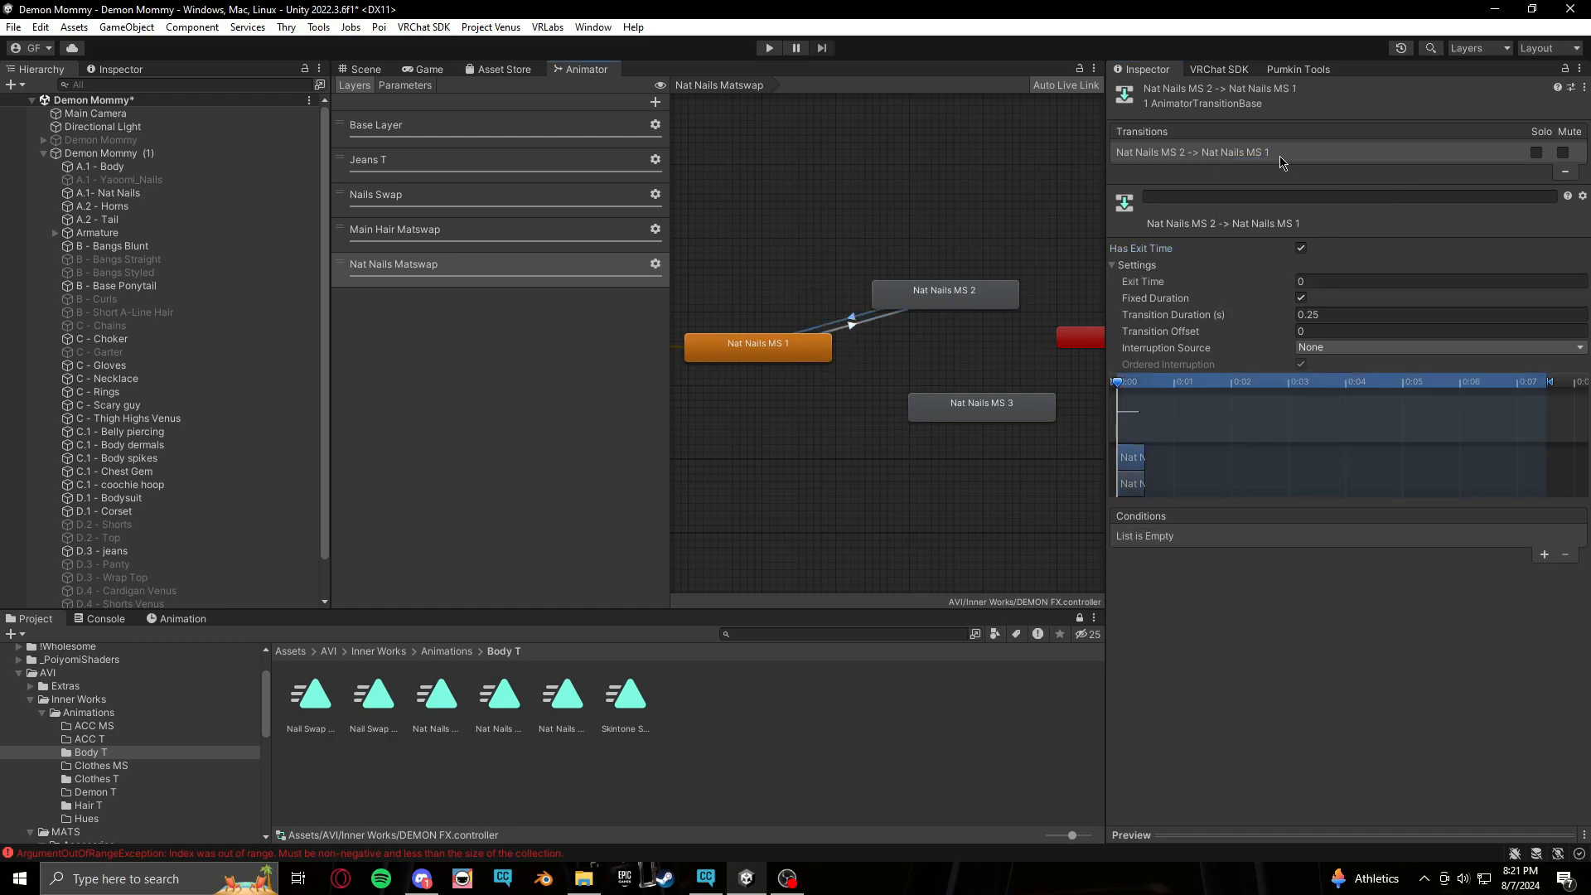
{"action": "right_click", "coordinate": [1325, 155]}
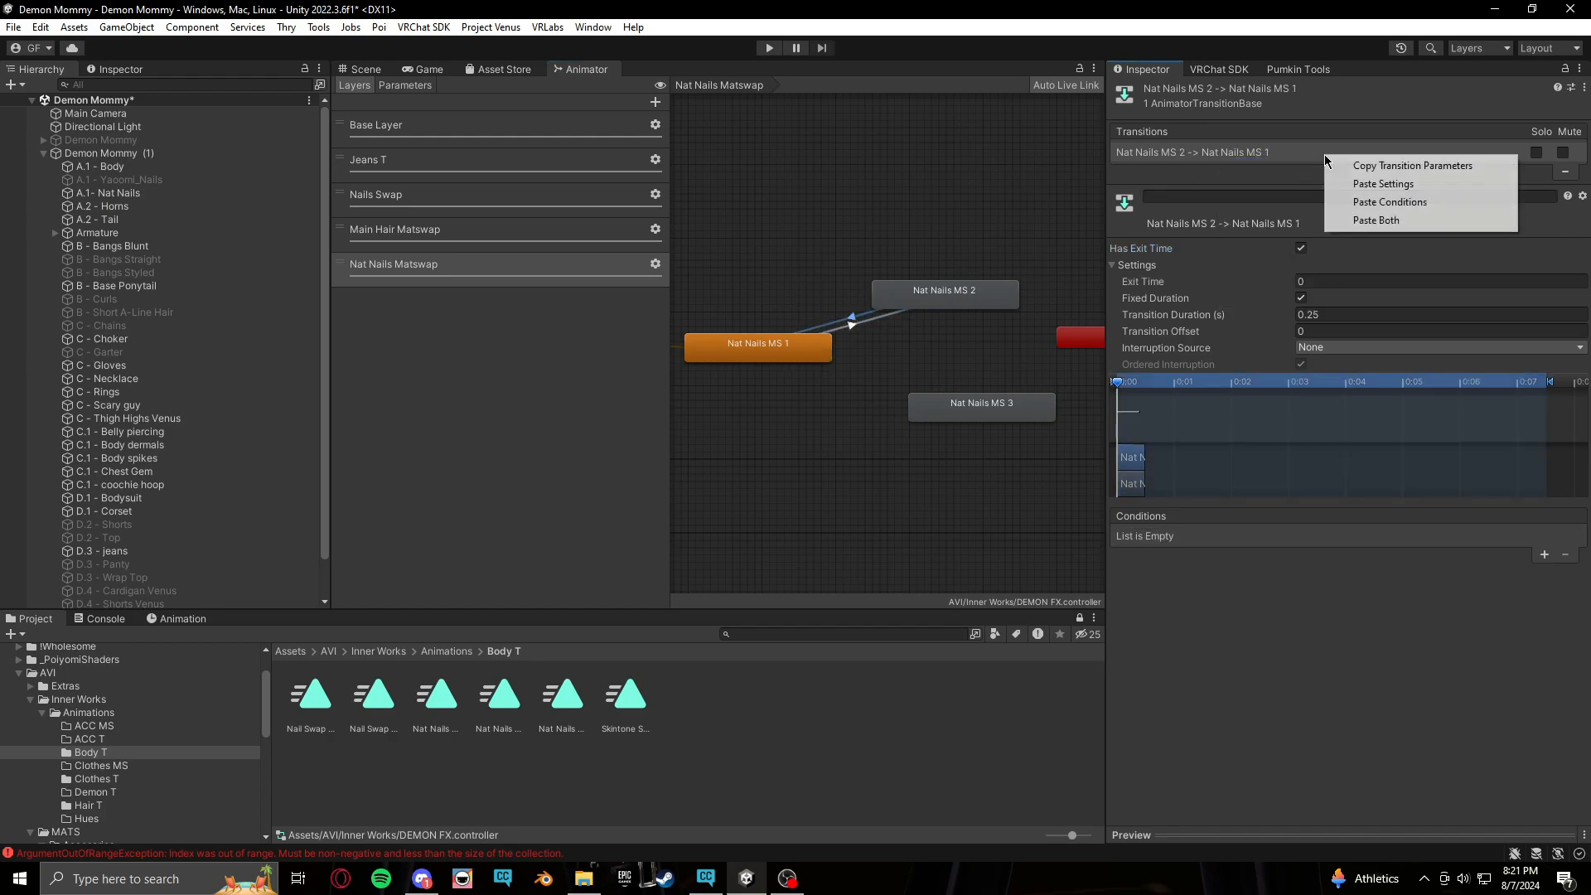
{"action": "left_click", "coordinate": [1389, 235]}
{"action": "left_click", "coordinate": [1404, 535]}
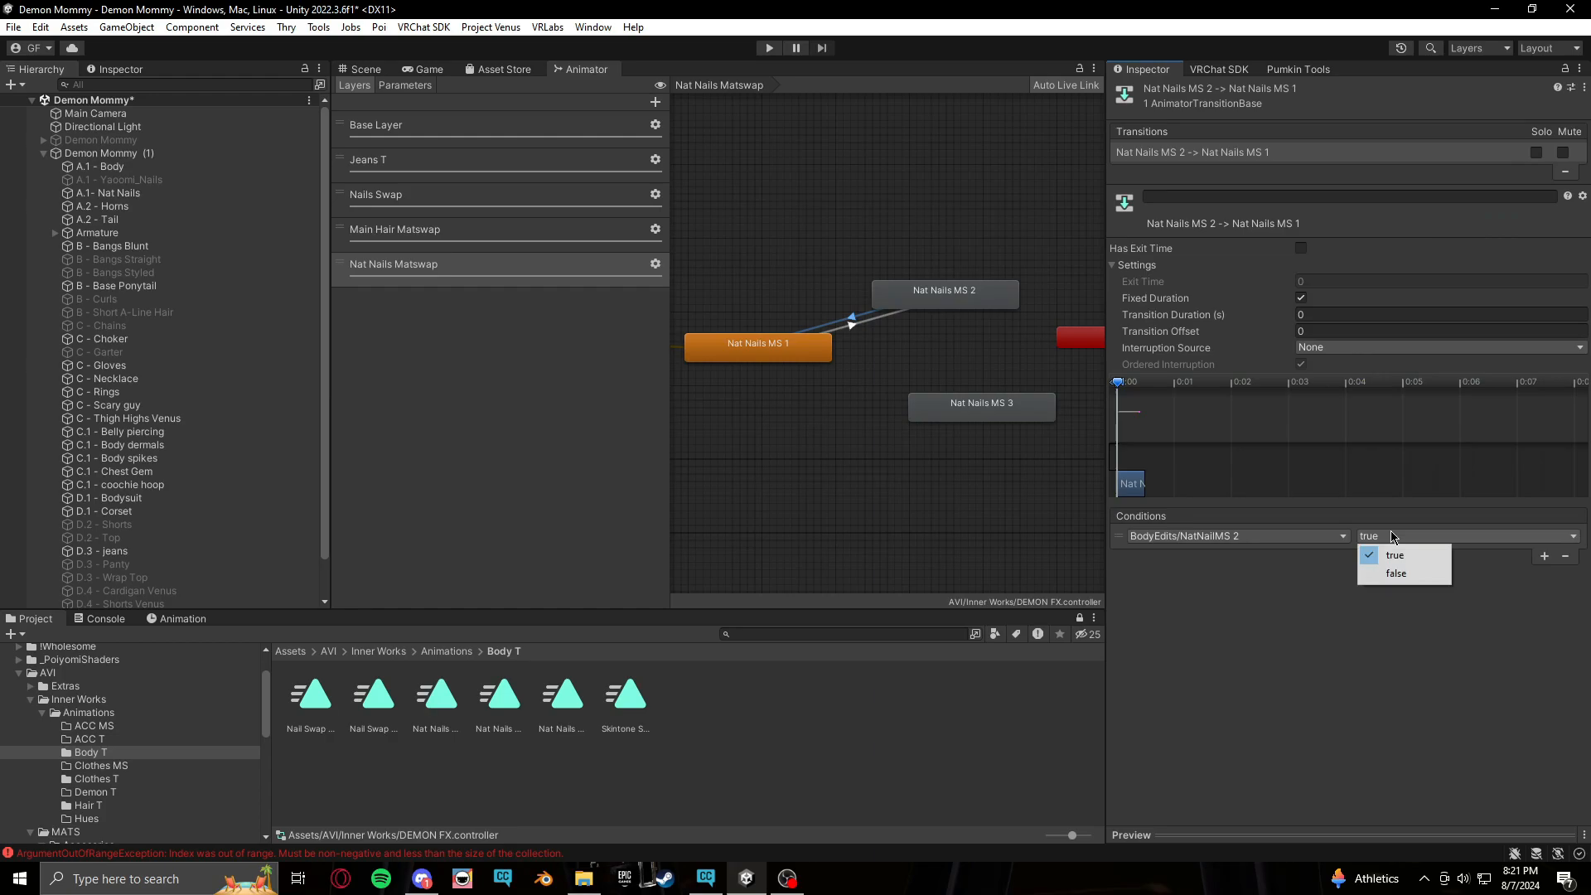
{"action": "left_click", "coordinate": [1400, 572]}
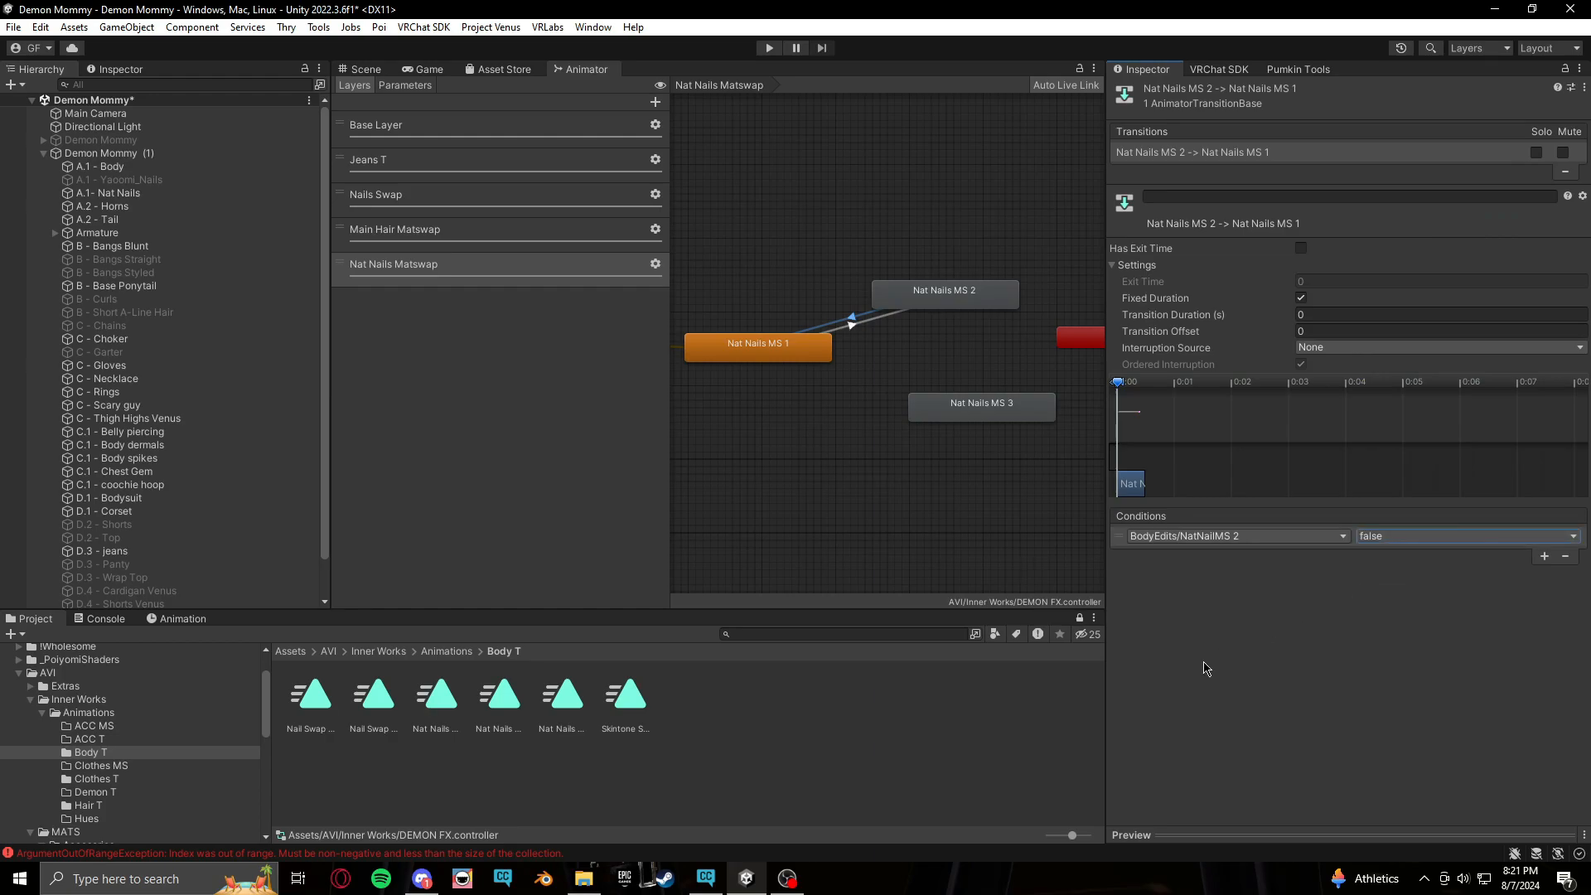
Make transitions from Nat Nails MS 1 to Nat Nails MS 3 and back from MS 3 to MS 1
{"action": "right_click", "coordinate": [787, 355]}
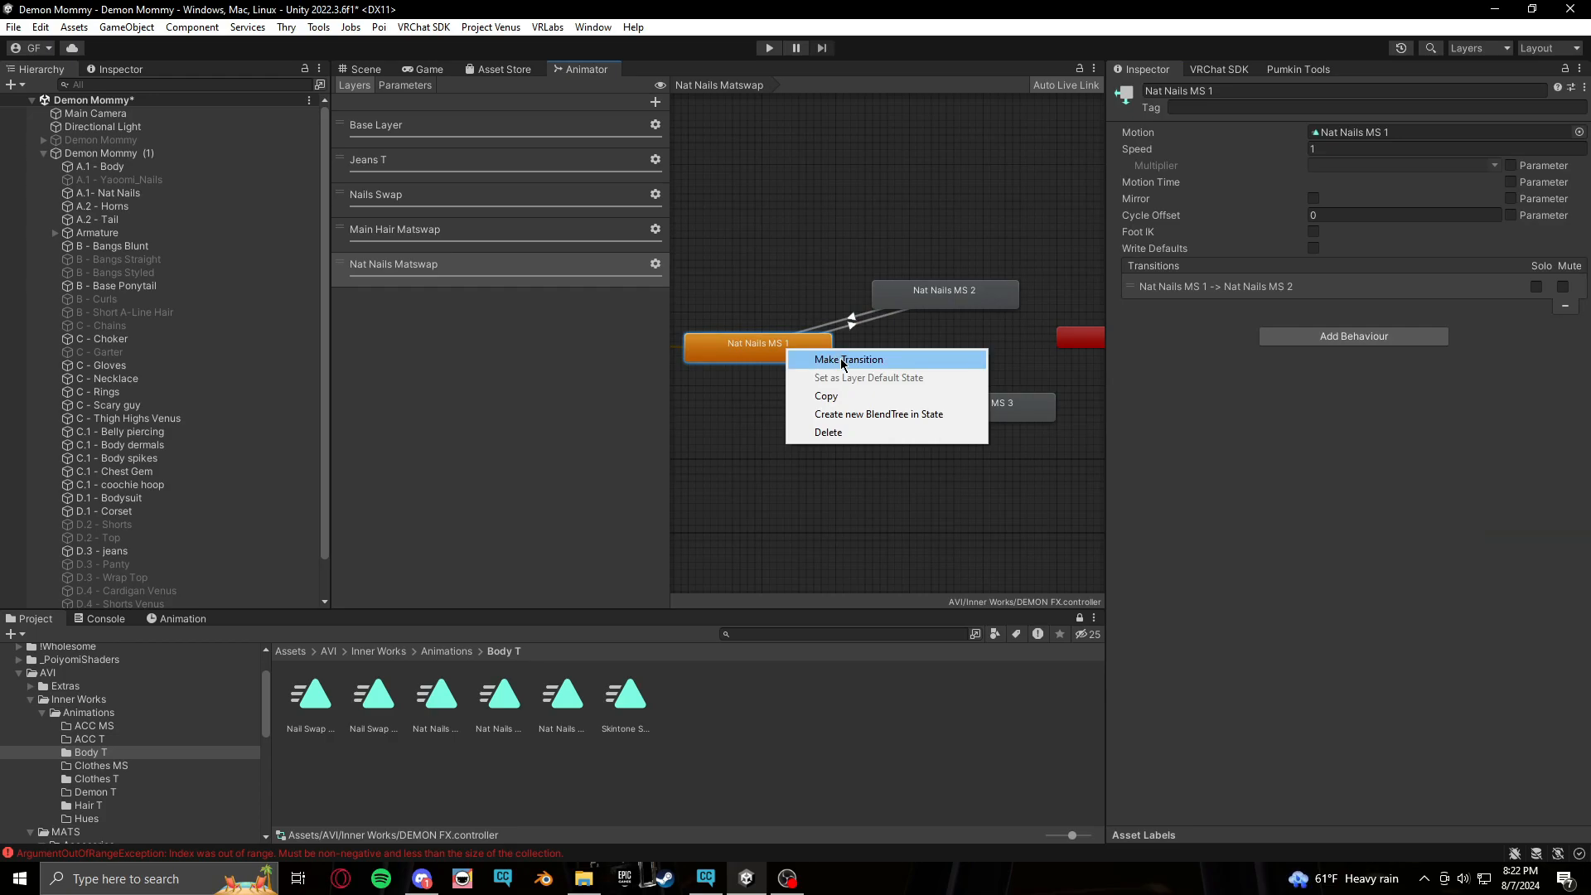
{"action": "left_click", "coordinate": [843, 365]}
{"action": "left_click", "coordinate": [925, 399]}
{"action": "right_click", "coordinate": [965, 414]}
{"action": "left_click", "coordinate": [999, 425]}
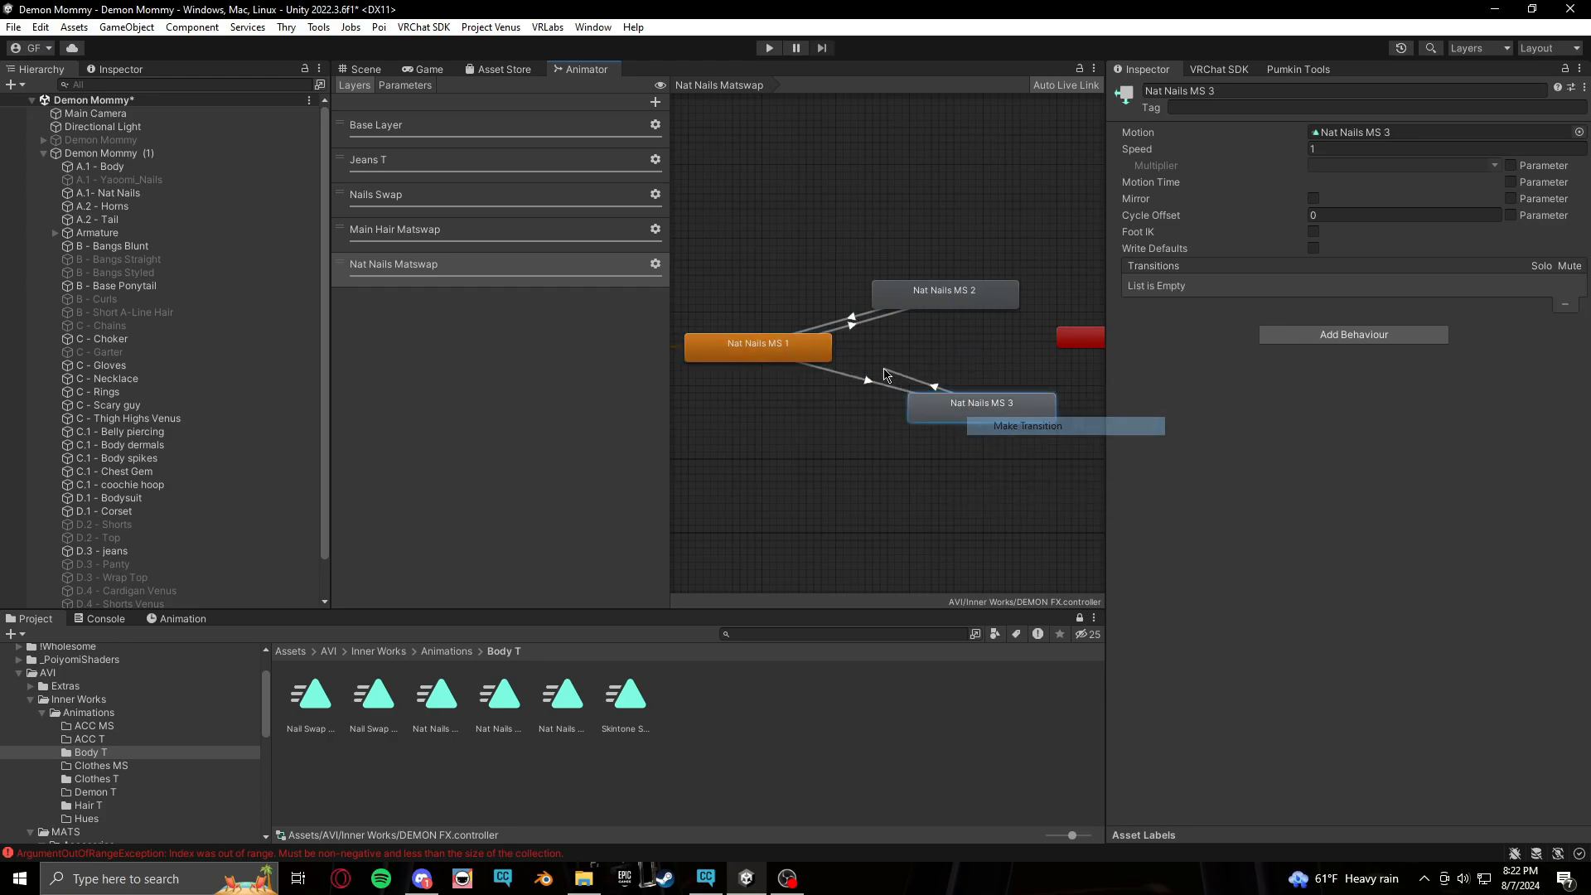
{"action": "left_click", "coordinate": [817, 346]}
{"action": "left_click", "coordinate": [867, 387]}
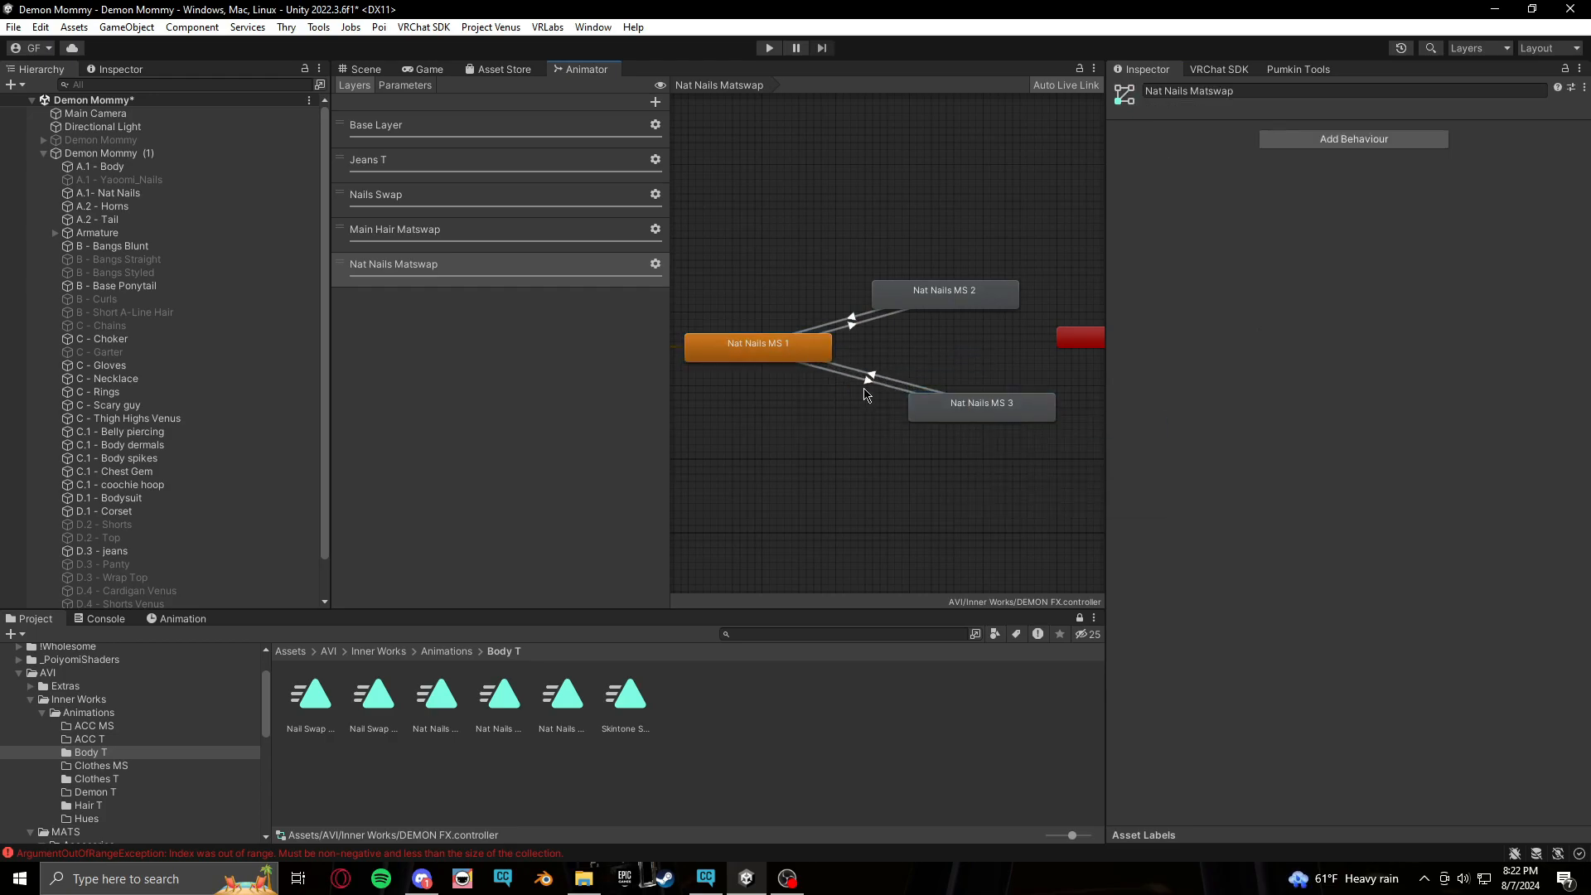
Set the MS 1 to MS 3 transition's duration to 0 and turn off Has Exit Time
{"action": "left_click", "coordinate": [1341, 317]}
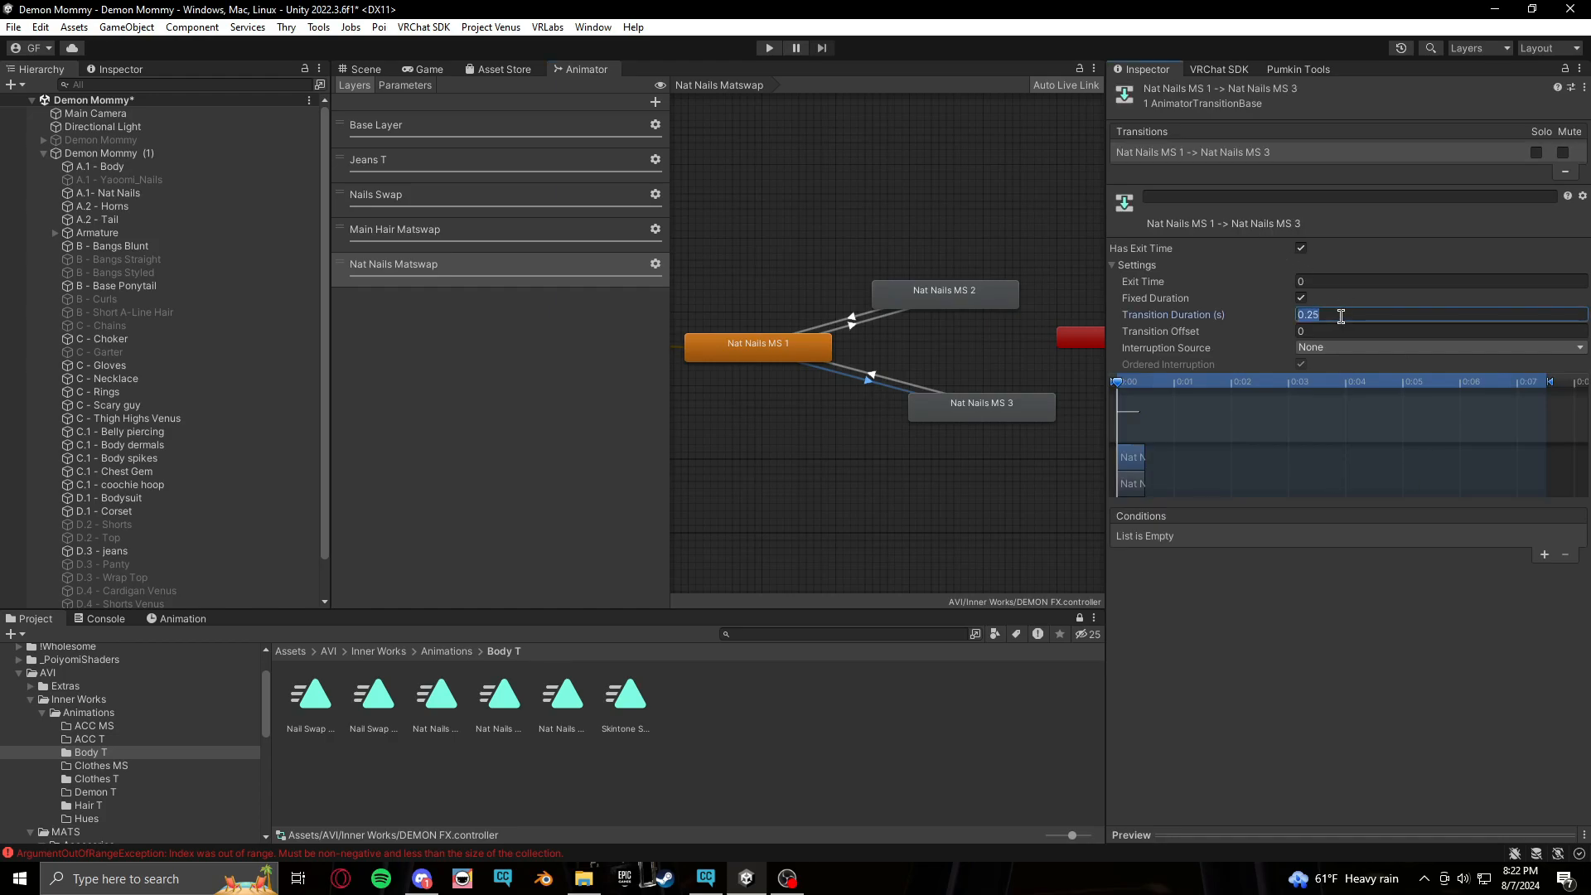
{"action": "type", "text": "0"}
{"action": "left_click", "coordinate": [1301, 248]}
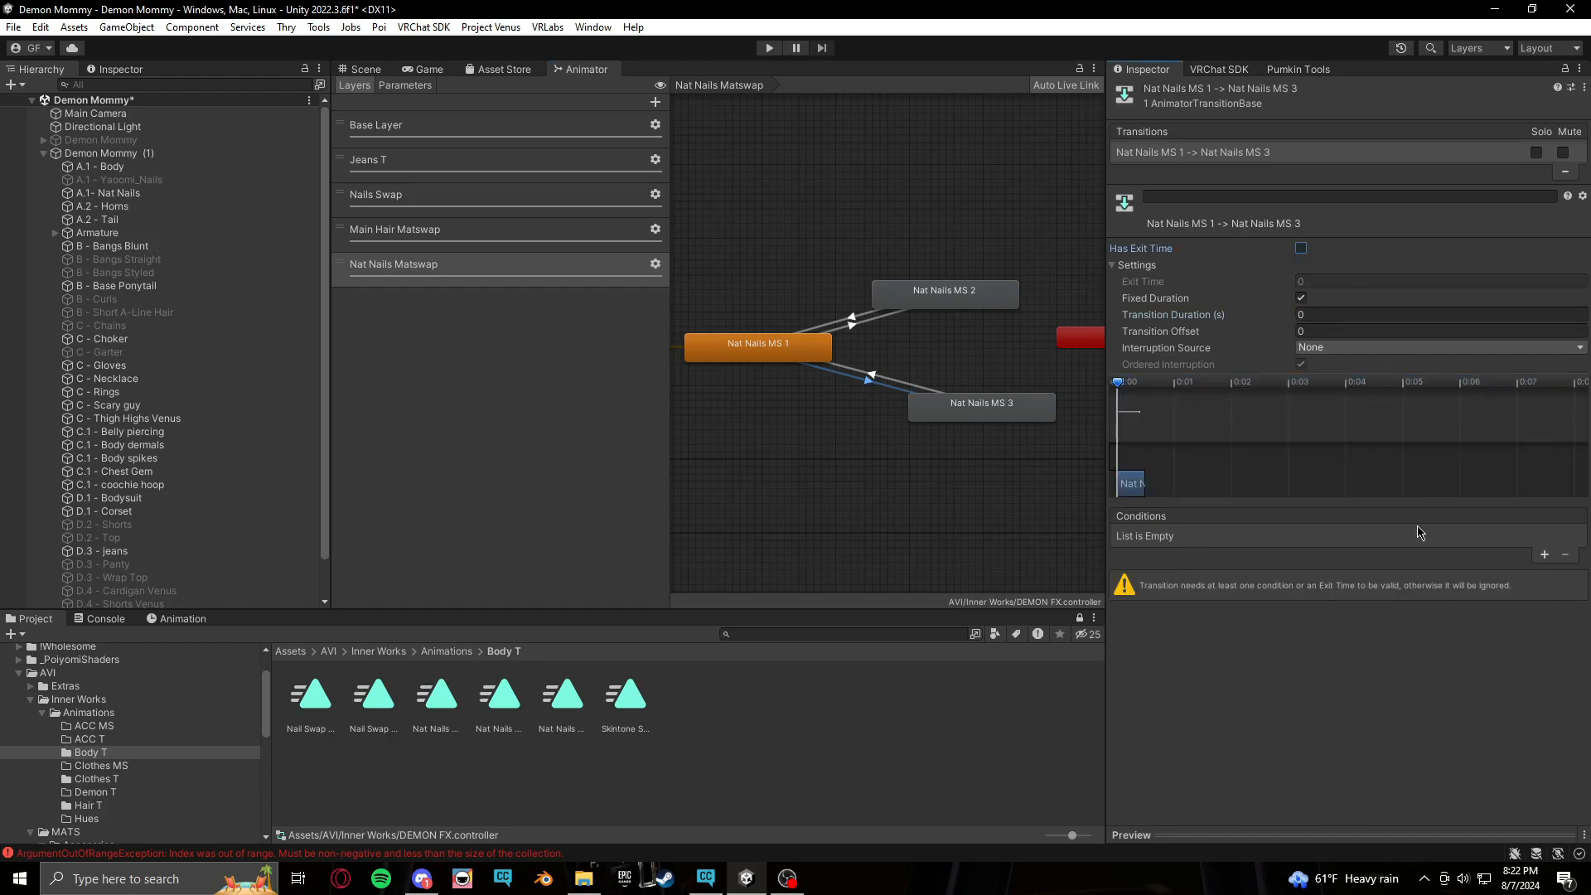
Add a condition requiring BodyEdits/NatNailMS 3 to be true on the MS 1 to MS 3 transition
{"action": "left_click", "coordinate": [1545, 554]}
{"action": "left_click", "coordinate": [1341, 537]}
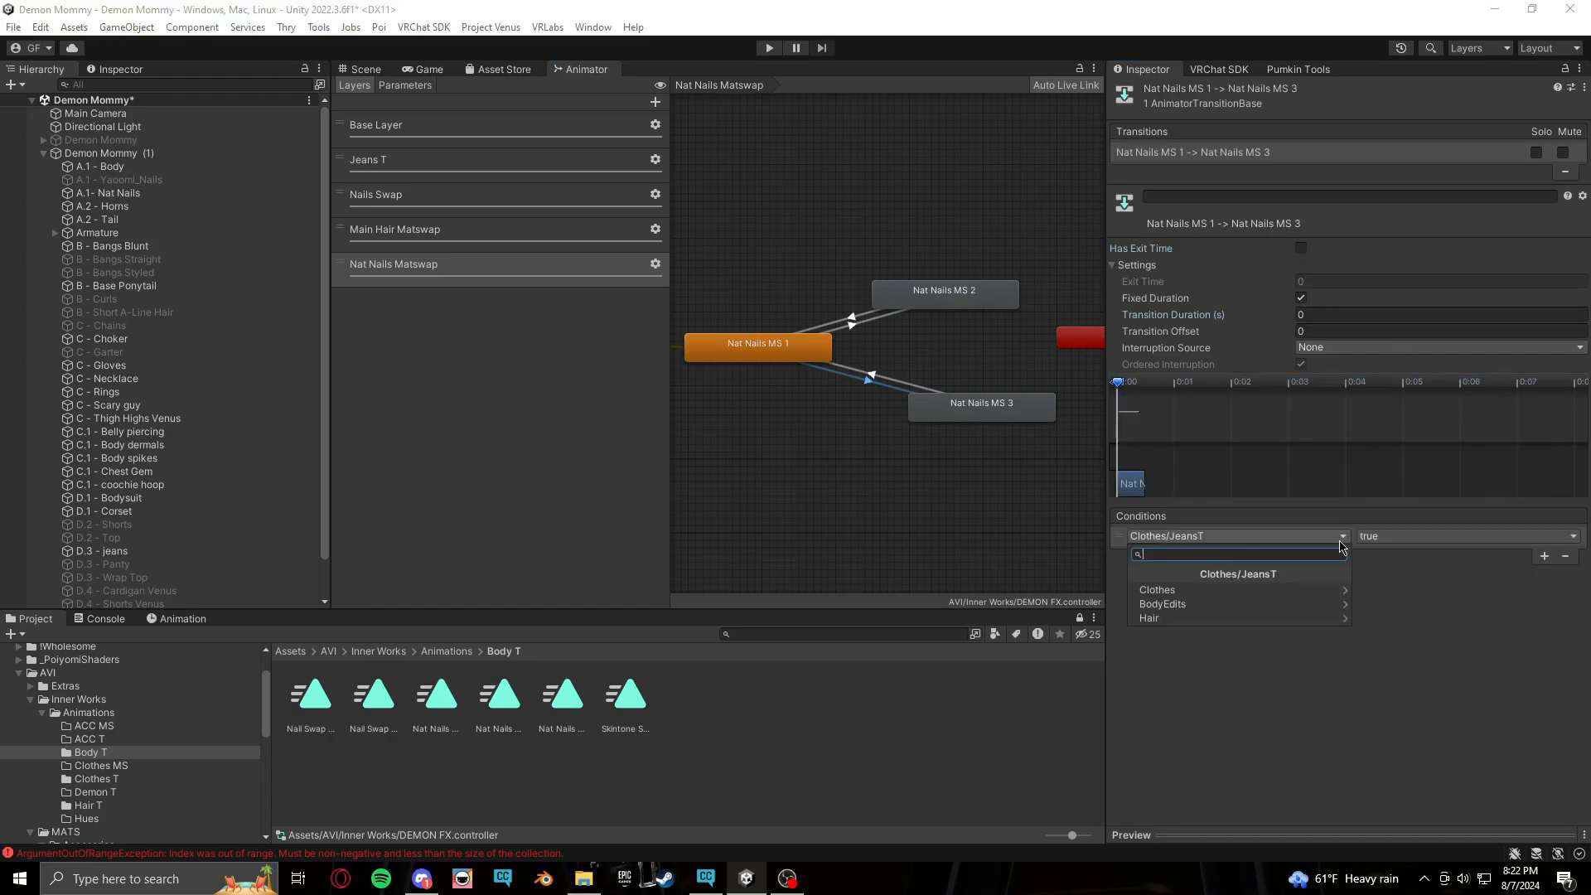
{"action": "left_click", "coordinate": [1163, 604]}
{"action": "left_click", "coordinate": [1197, 618]}
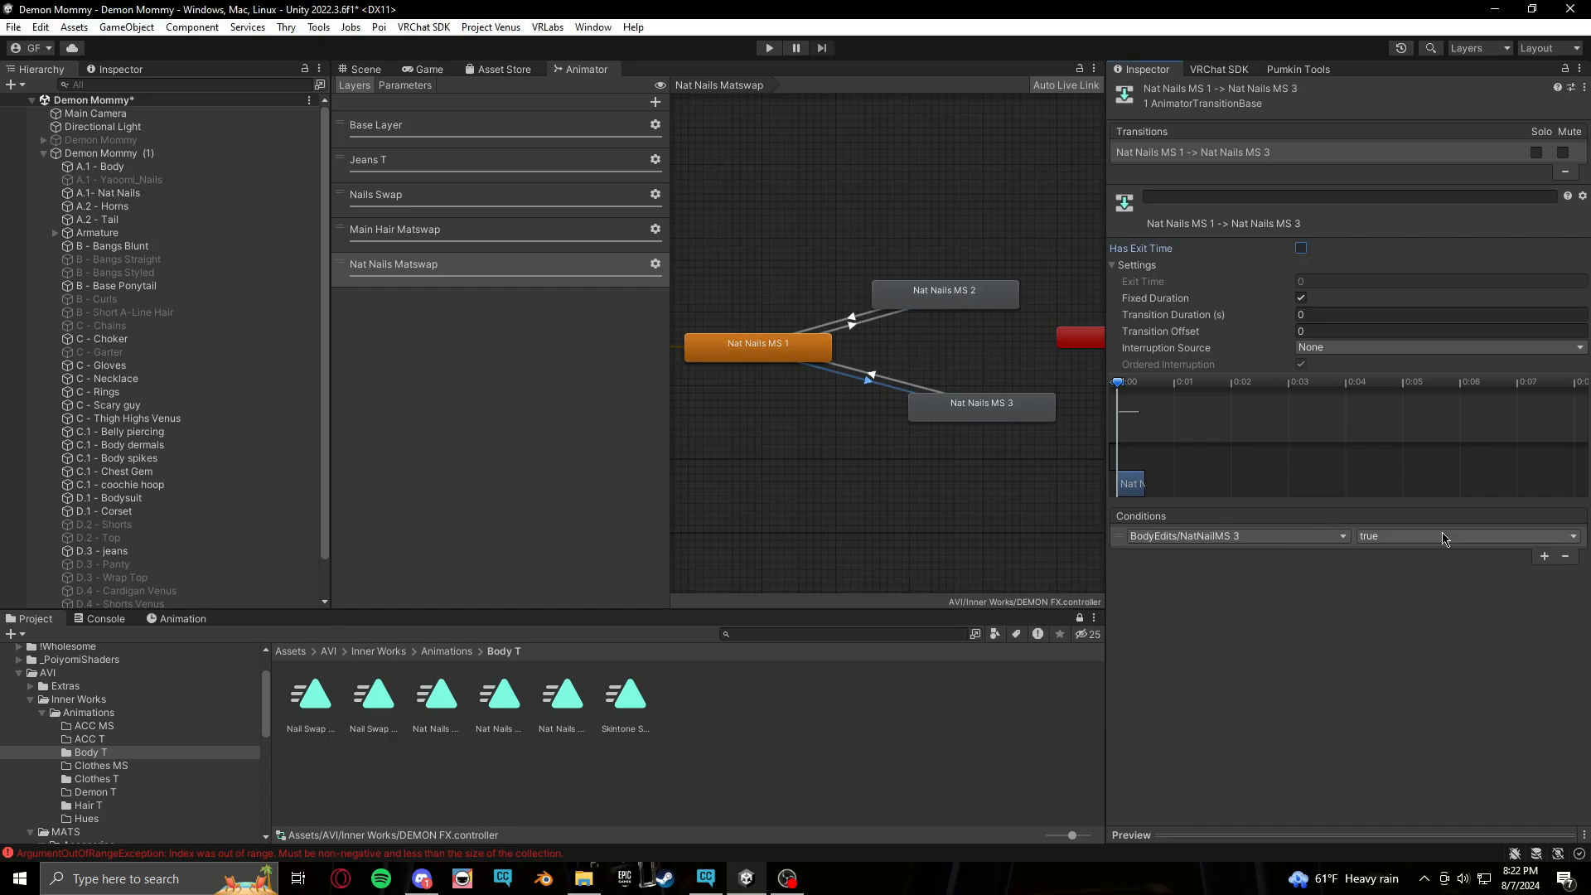
Copy the MS 1 to MS 3 transition's parameters onto the MS 3 to MS 1 transition and set its condition to false
{"action": "right_click", "coordinate": [1260, 153]}
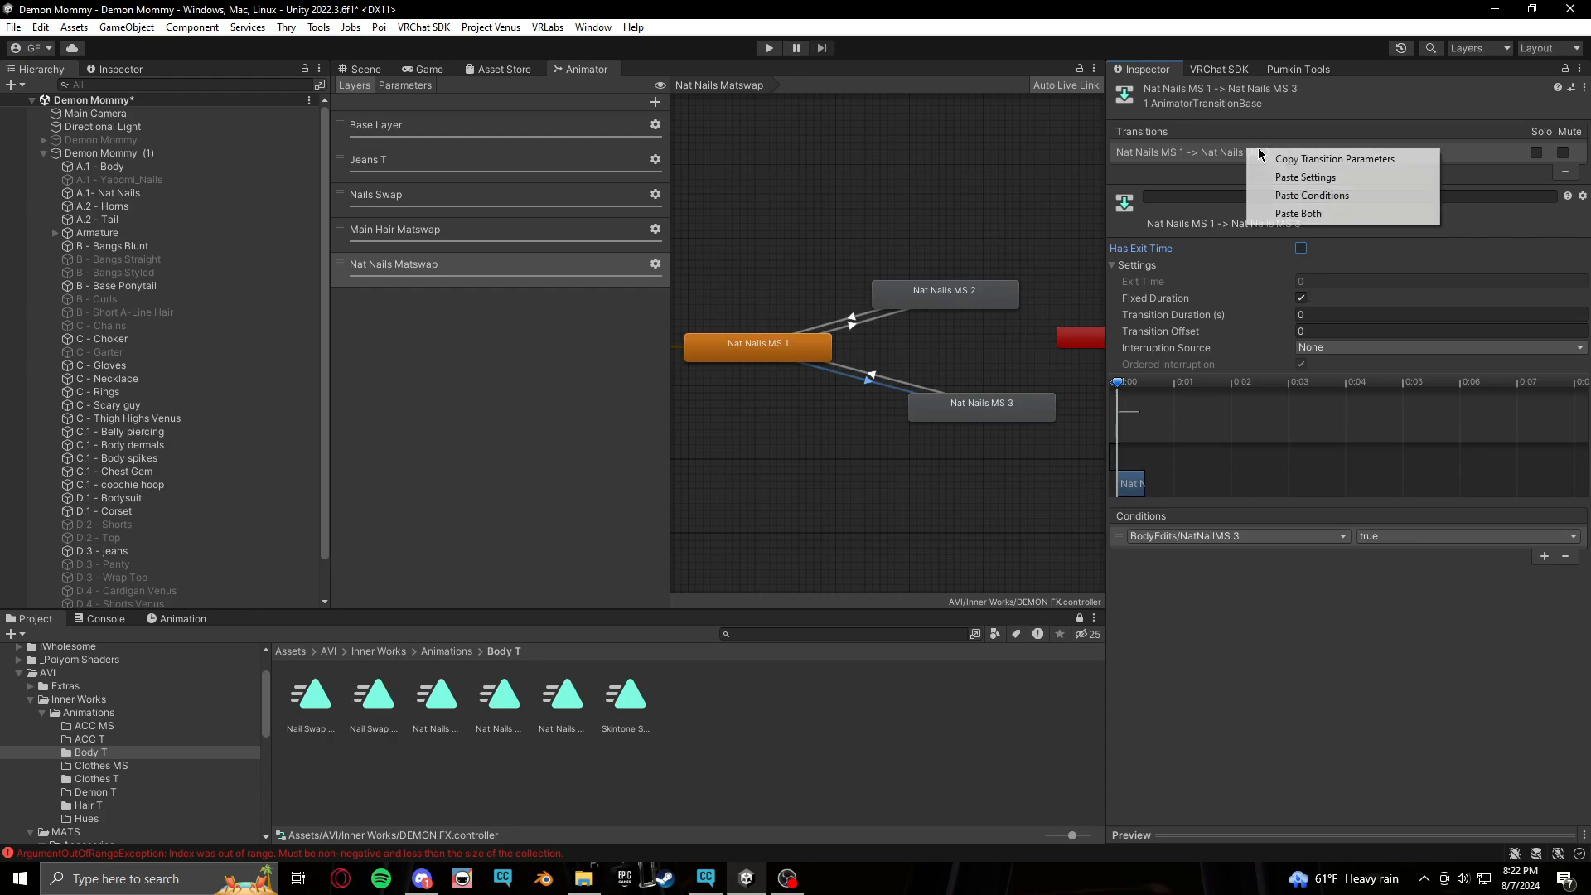
{"action": "left_click", "coordinate": [1326, 159]}
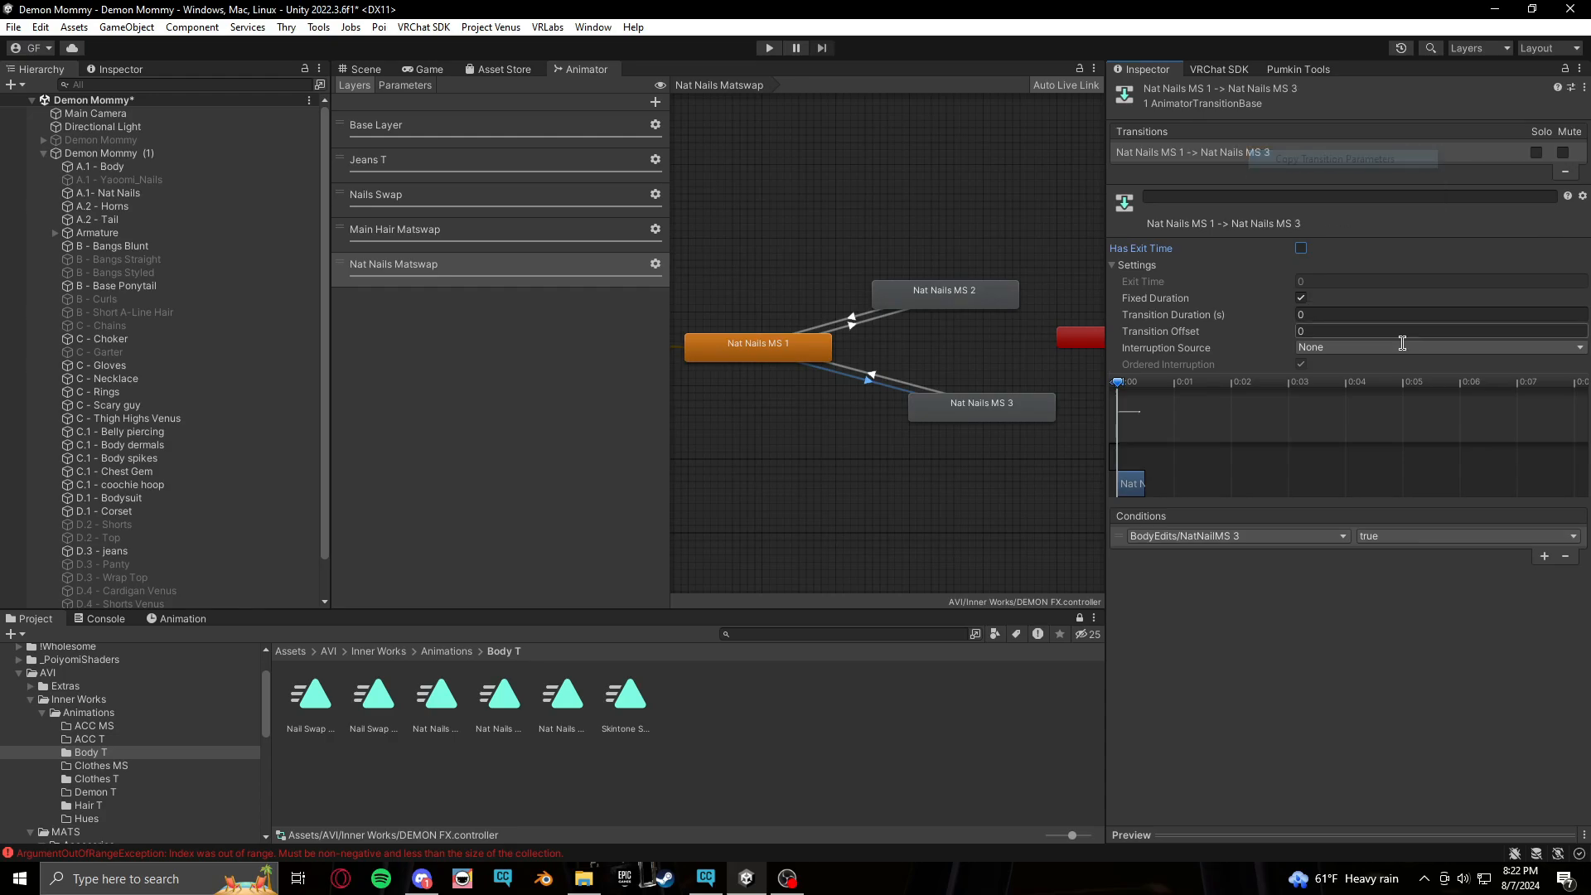
{"action": "left_click", "coordinate": [880, 383]}
{"action": "right_click", "coordinate": [1298, 162]}
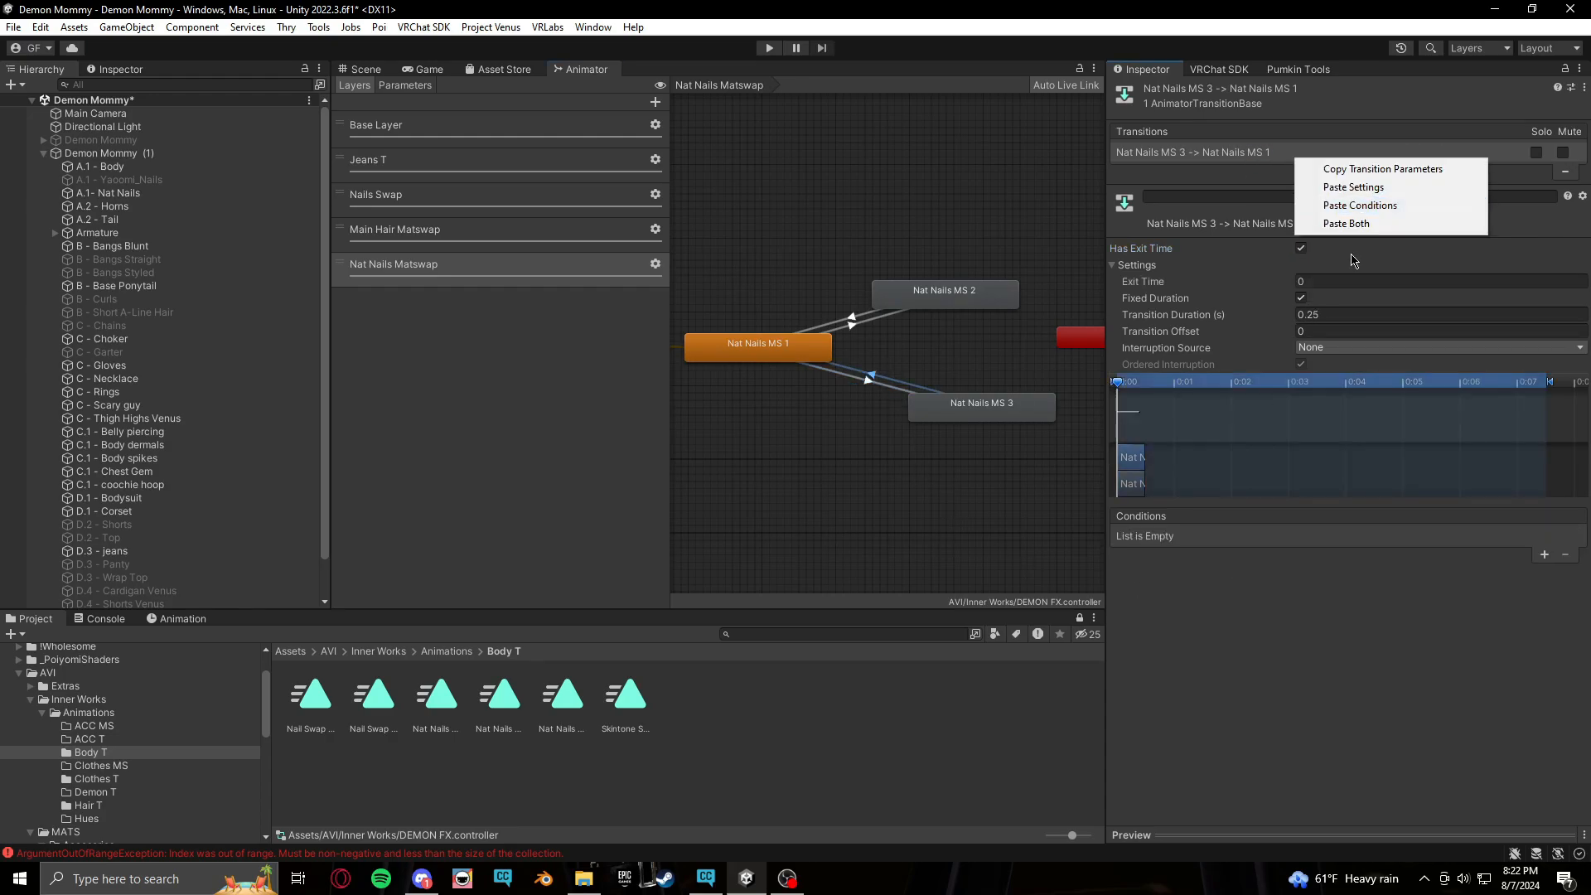
{"action": "left_click", "coordinate": [1380, 225]}
{"action": "left_click", "coordinate": [1430, 537]}
{"action": "left_click", "coordinate": [1409, 570]}
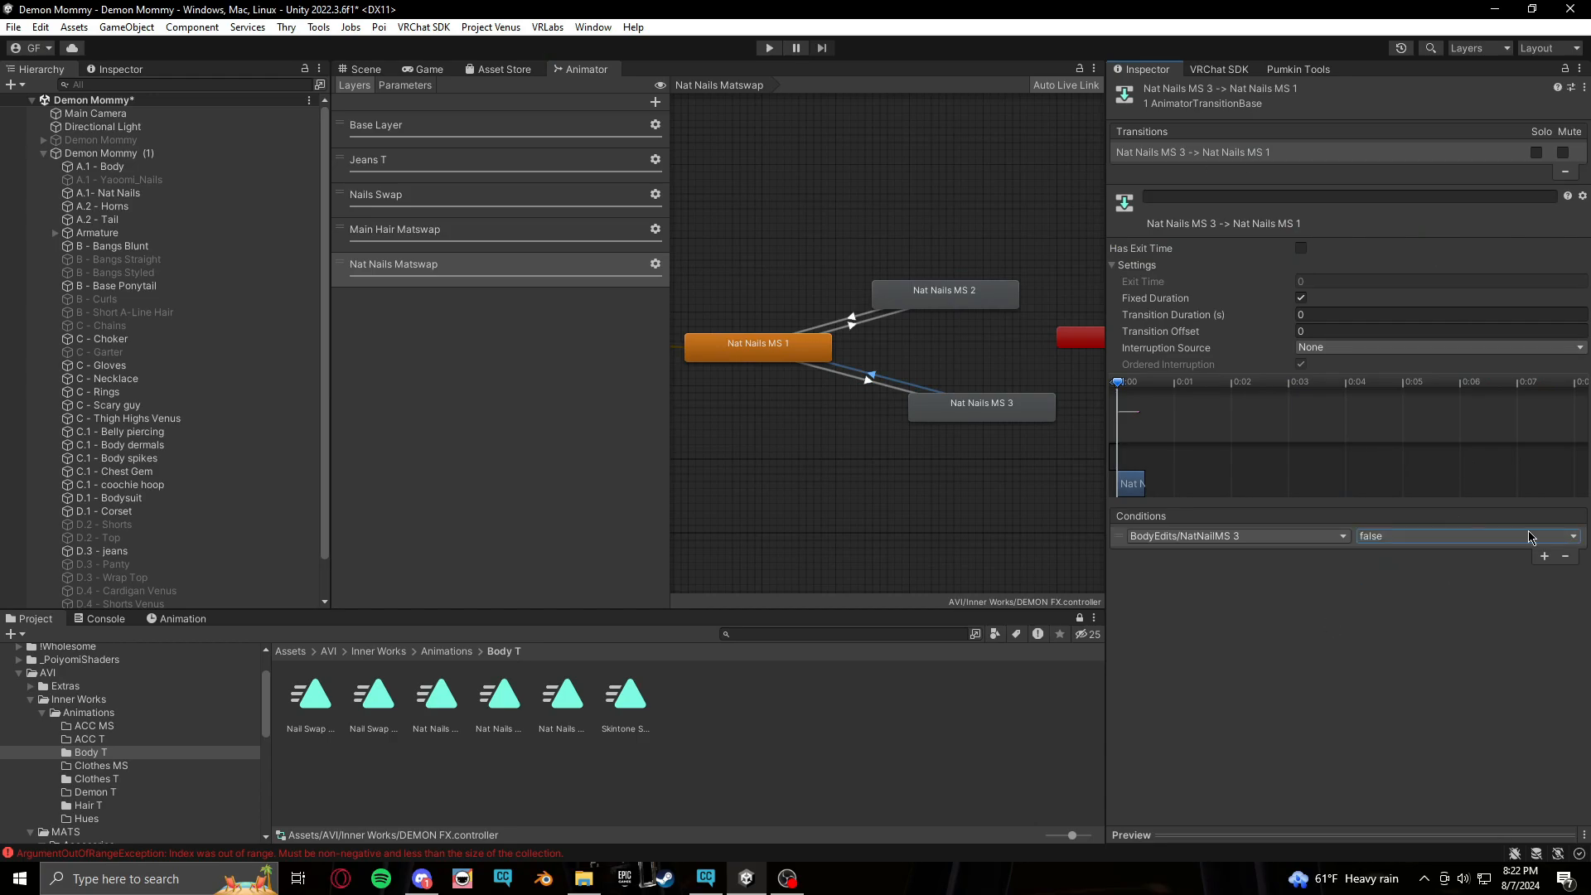
Reposition the Nat Nails MS 3 and MS 2 states closer to MS 1 in the graph
{"action": "left_click", "coordinate": [787, 454]}
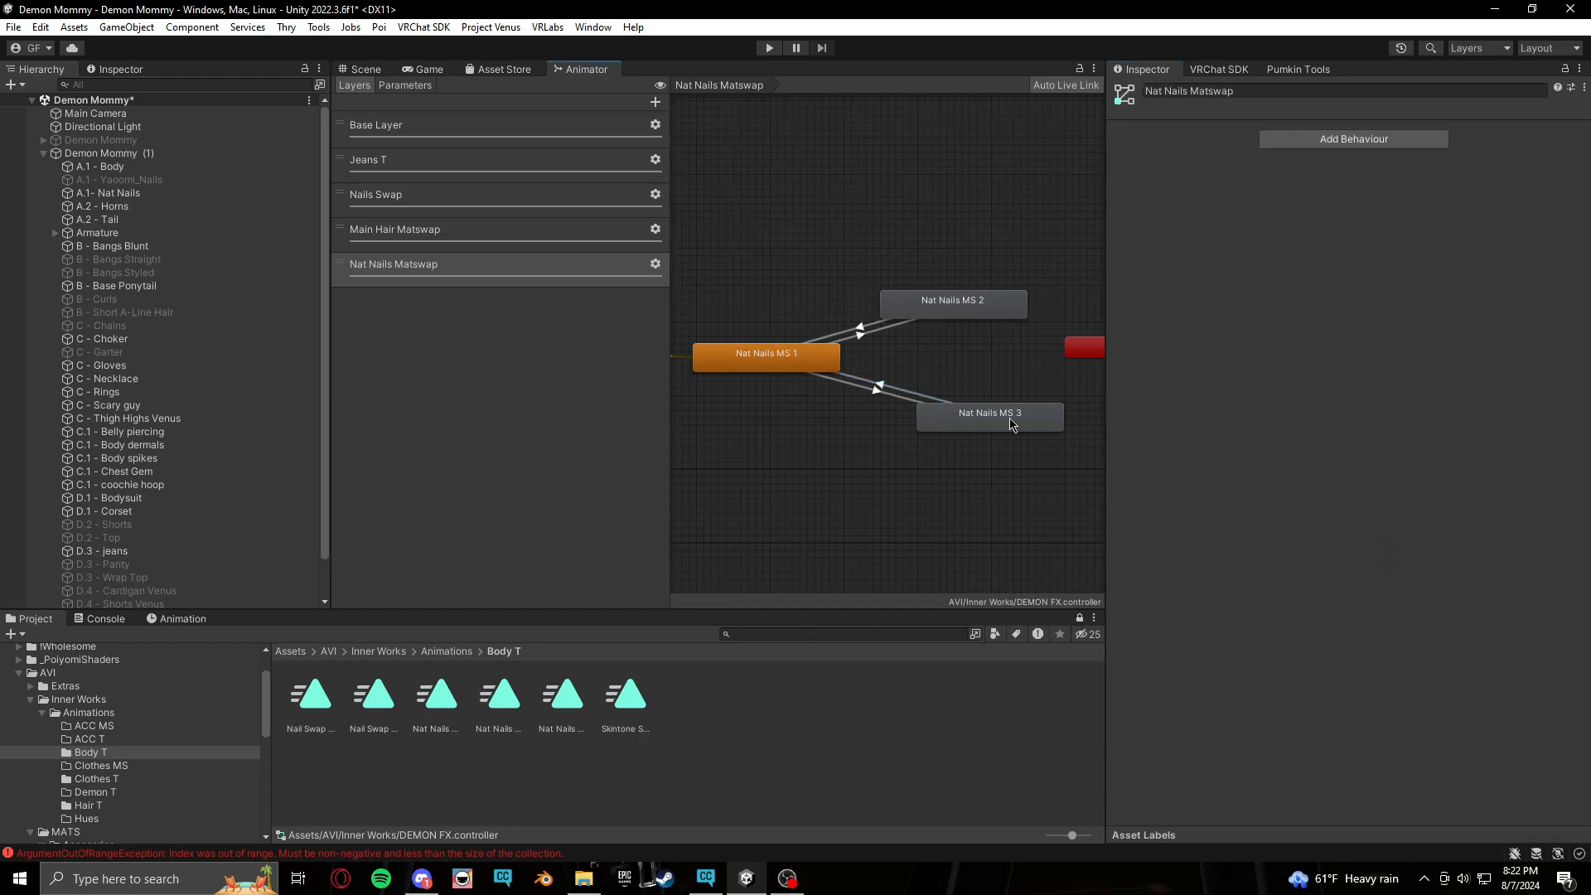
{"action": "left_click_drag", "start_coordinate": [1020, 415], "coordinate": [984, 391]}
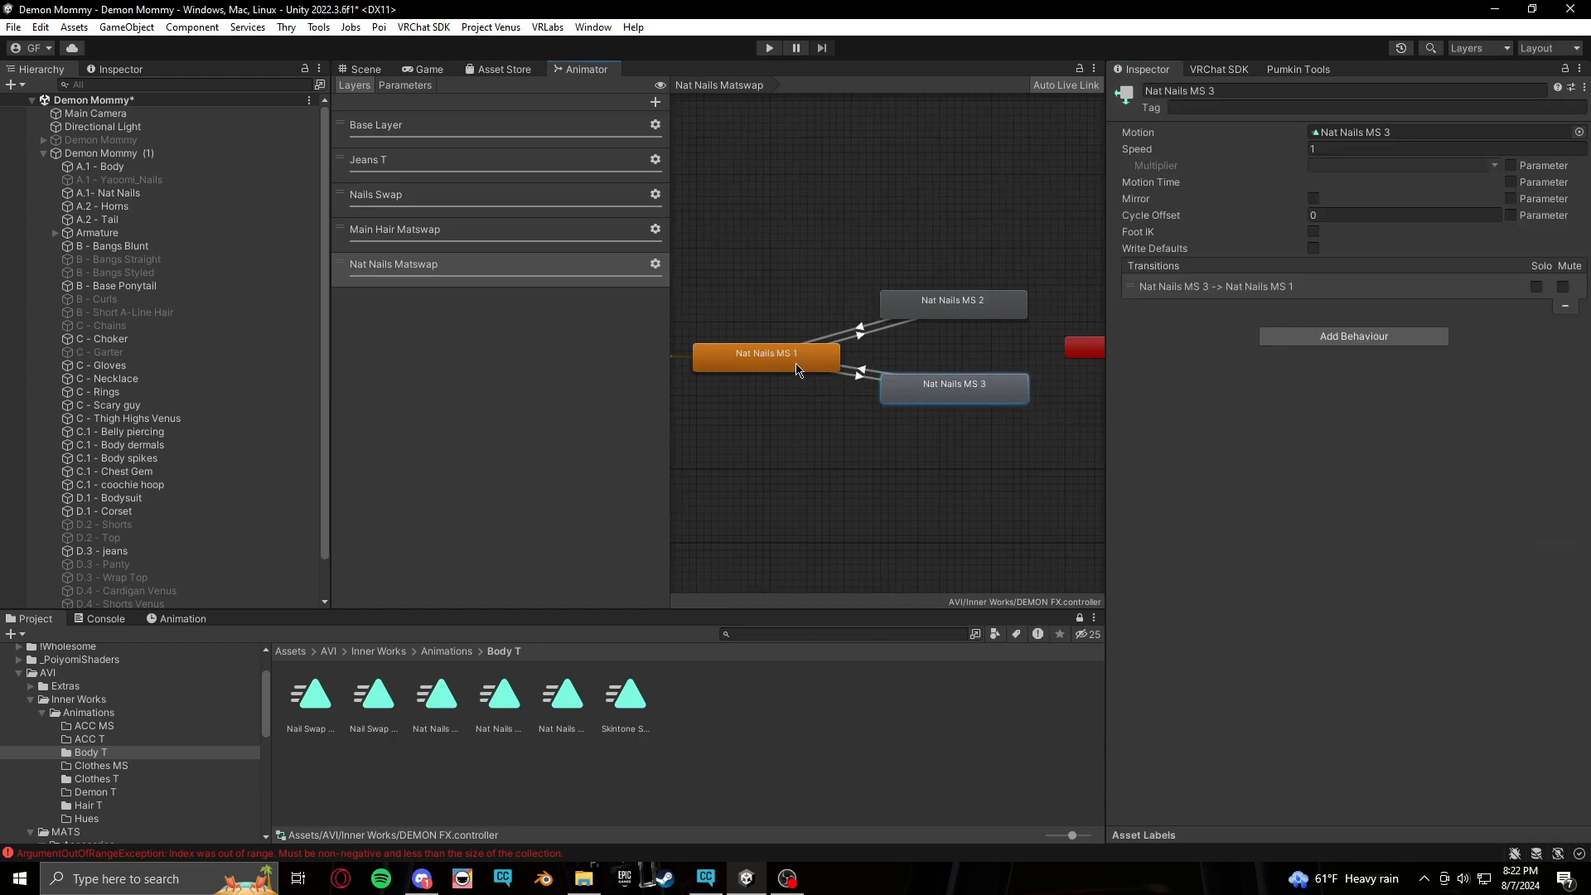
{"action": "left_click_drag", "start_coordinate": [942, 308], "coordinate": [950, 296]}
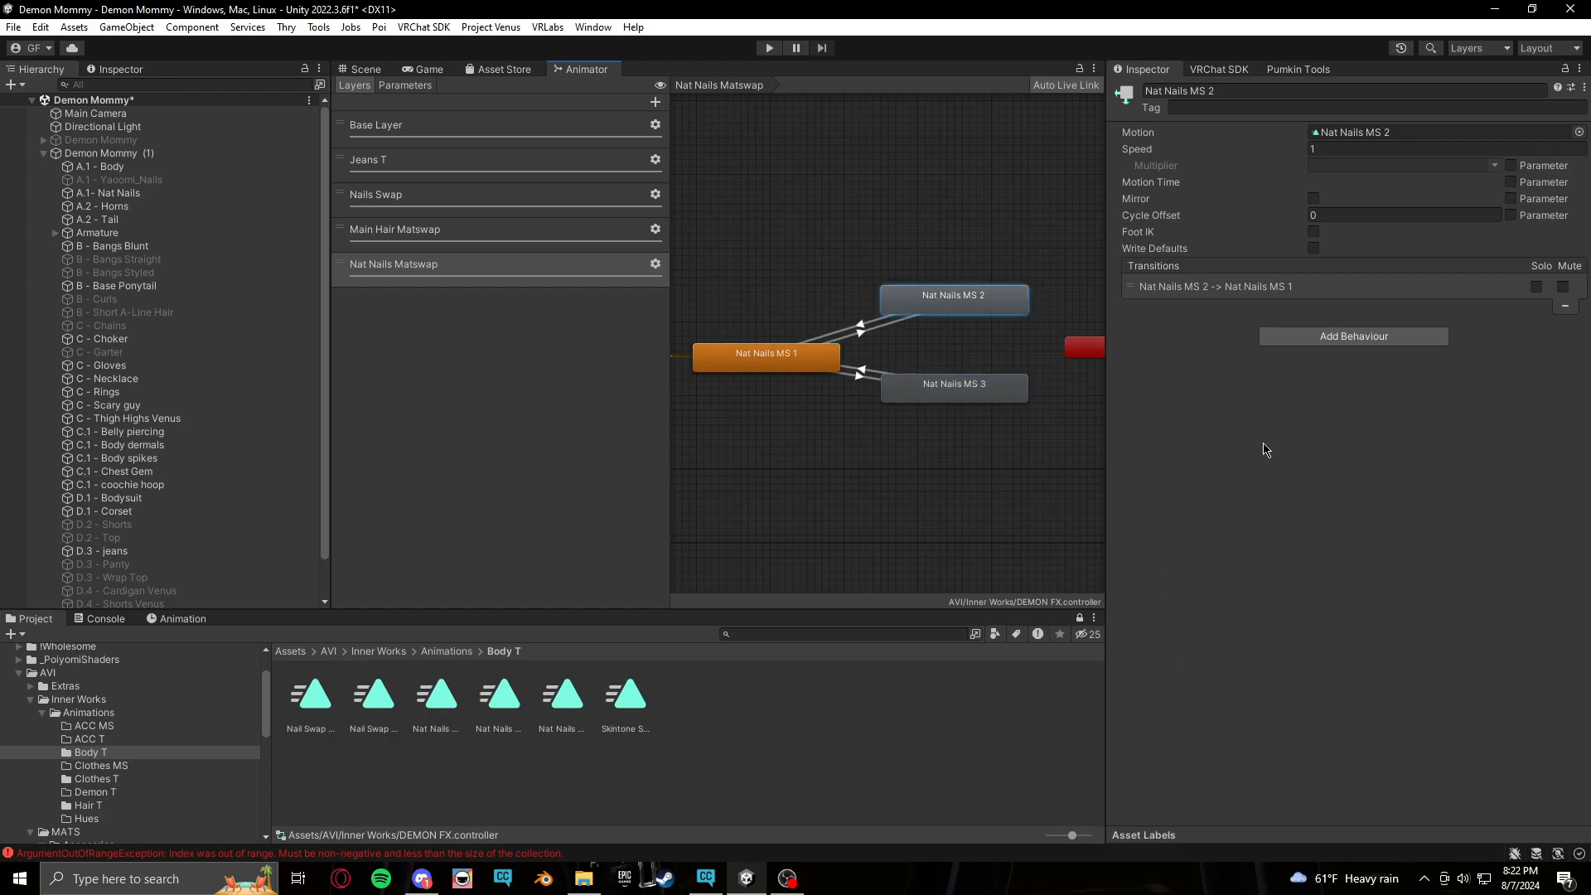
Add a VRC Avatar Parameter Driver to the Nat Nails MS 2 state that sets BodyEdits/NatNailMS 3
{"action": "left_click", "coordinate": [1361, 339]}
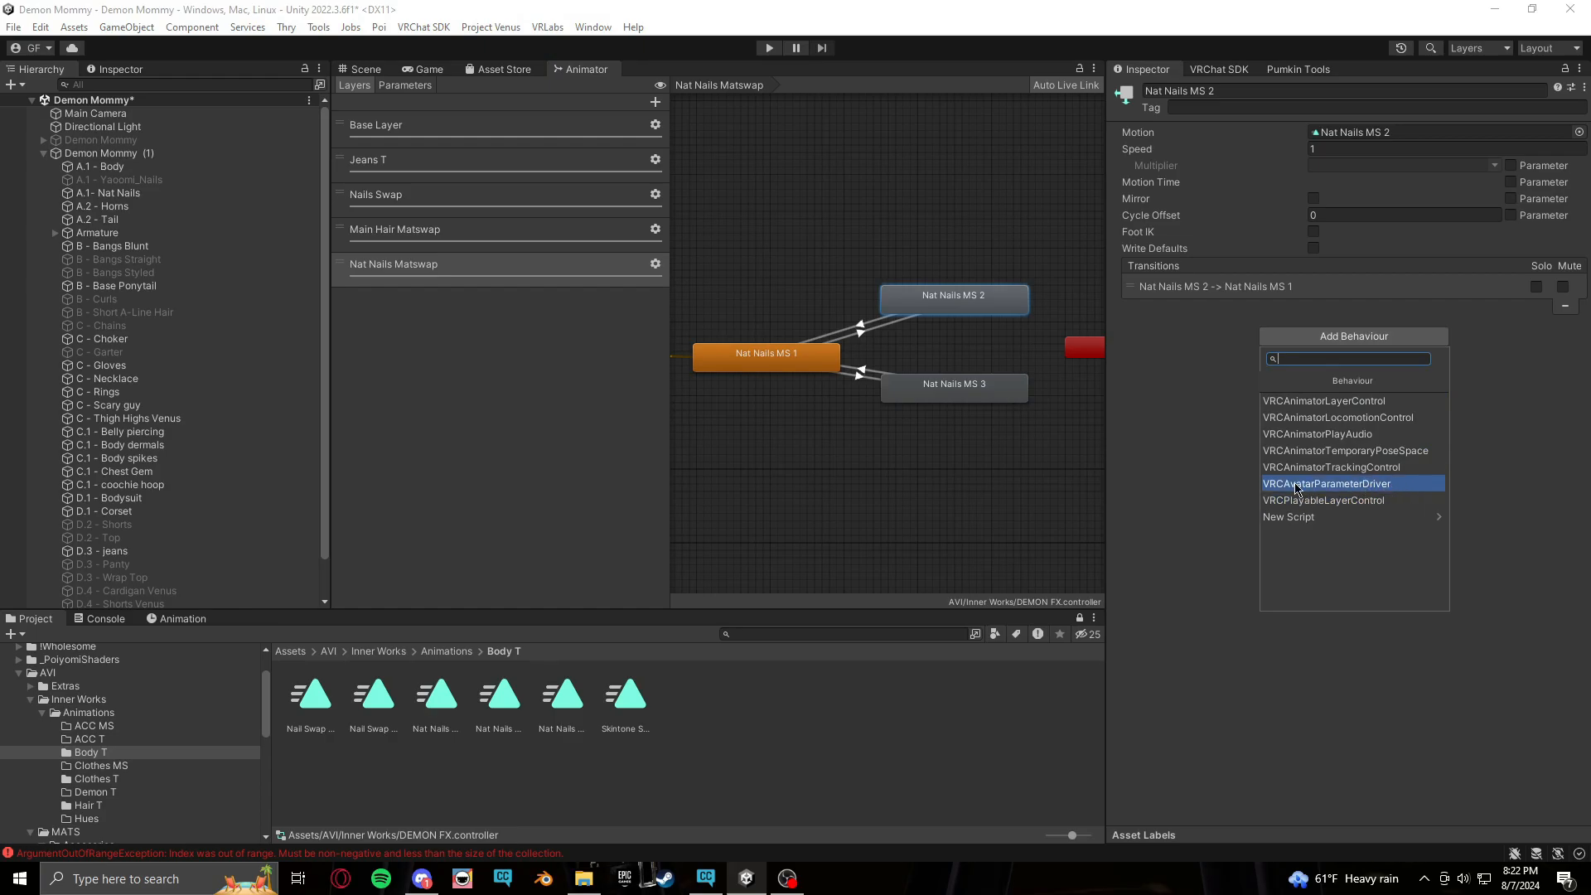
{"action": "left_click", "coordinate": [1435, 491]}
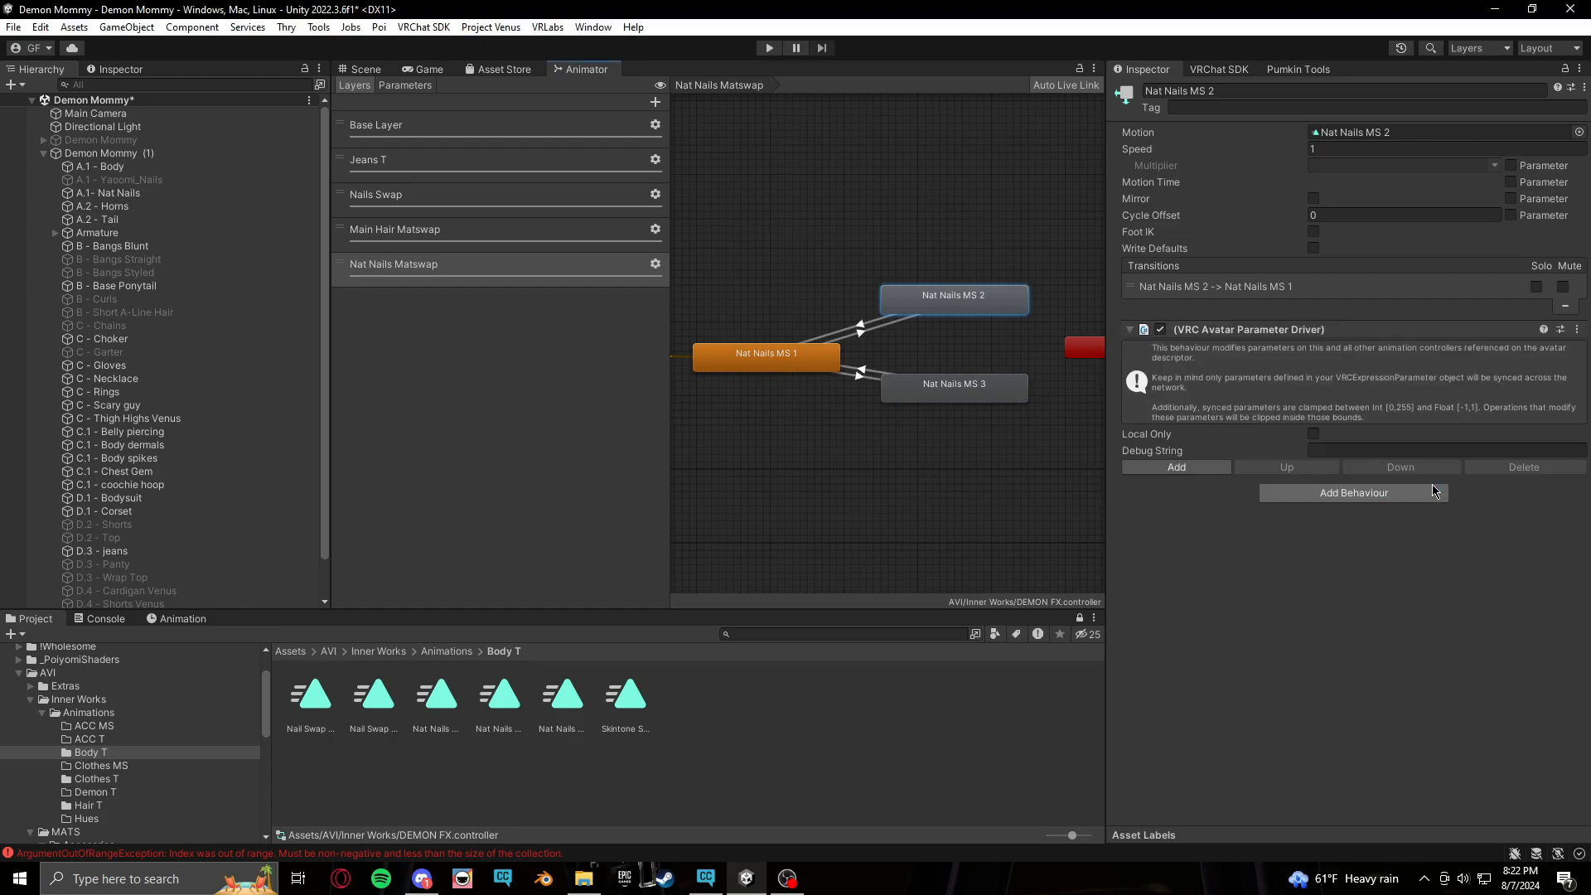
{"action": "left_click", "coordinate": [1212, 469]}
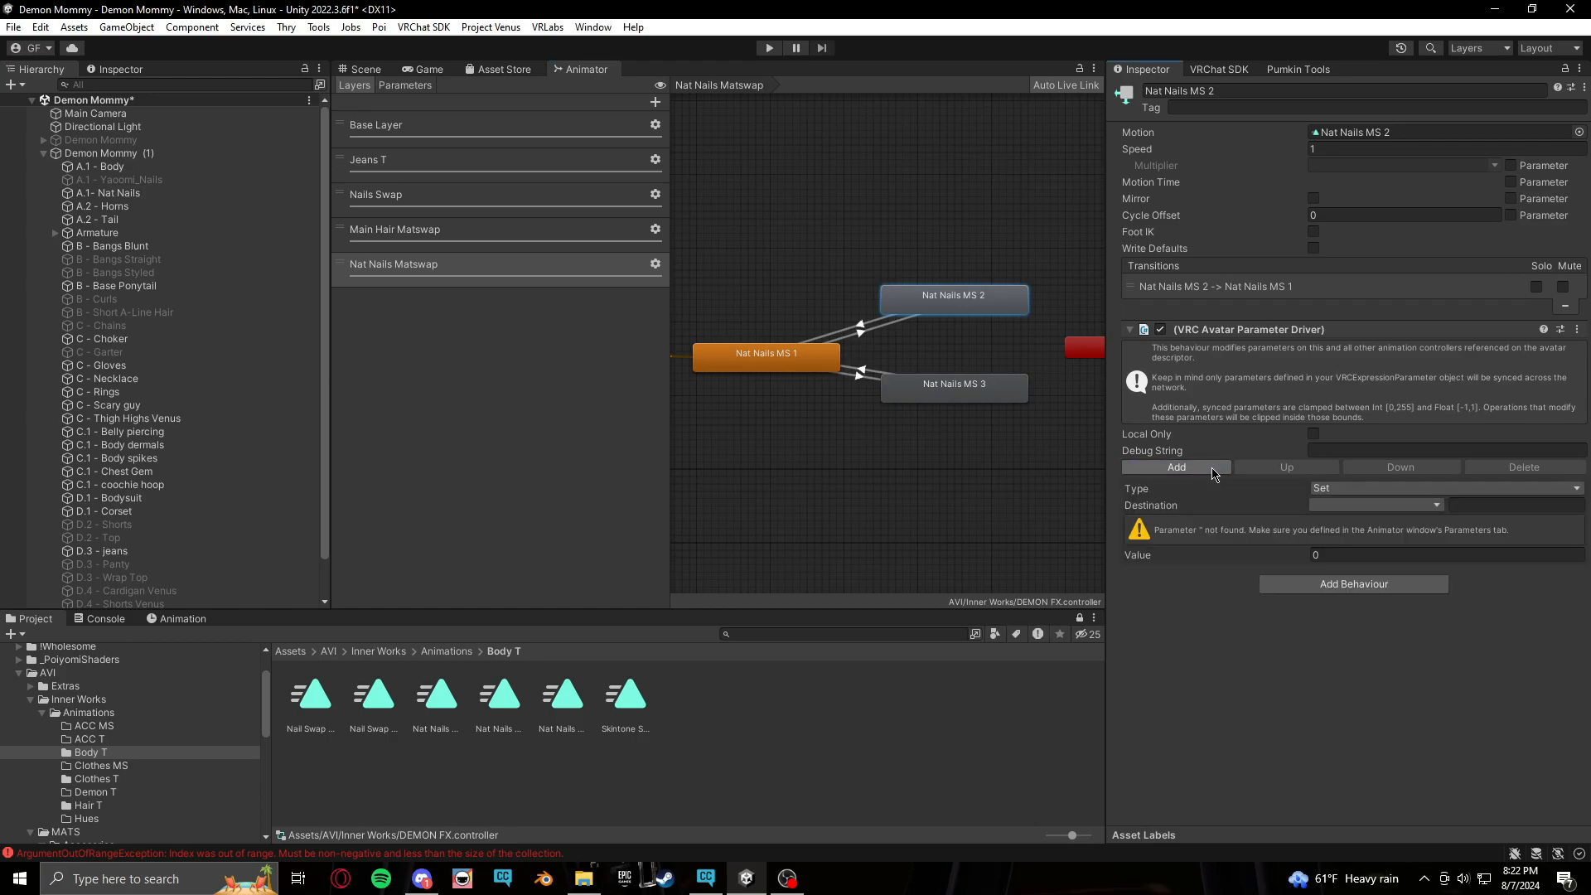
{"action": "left_click", "coordinate": [1376, 490]}
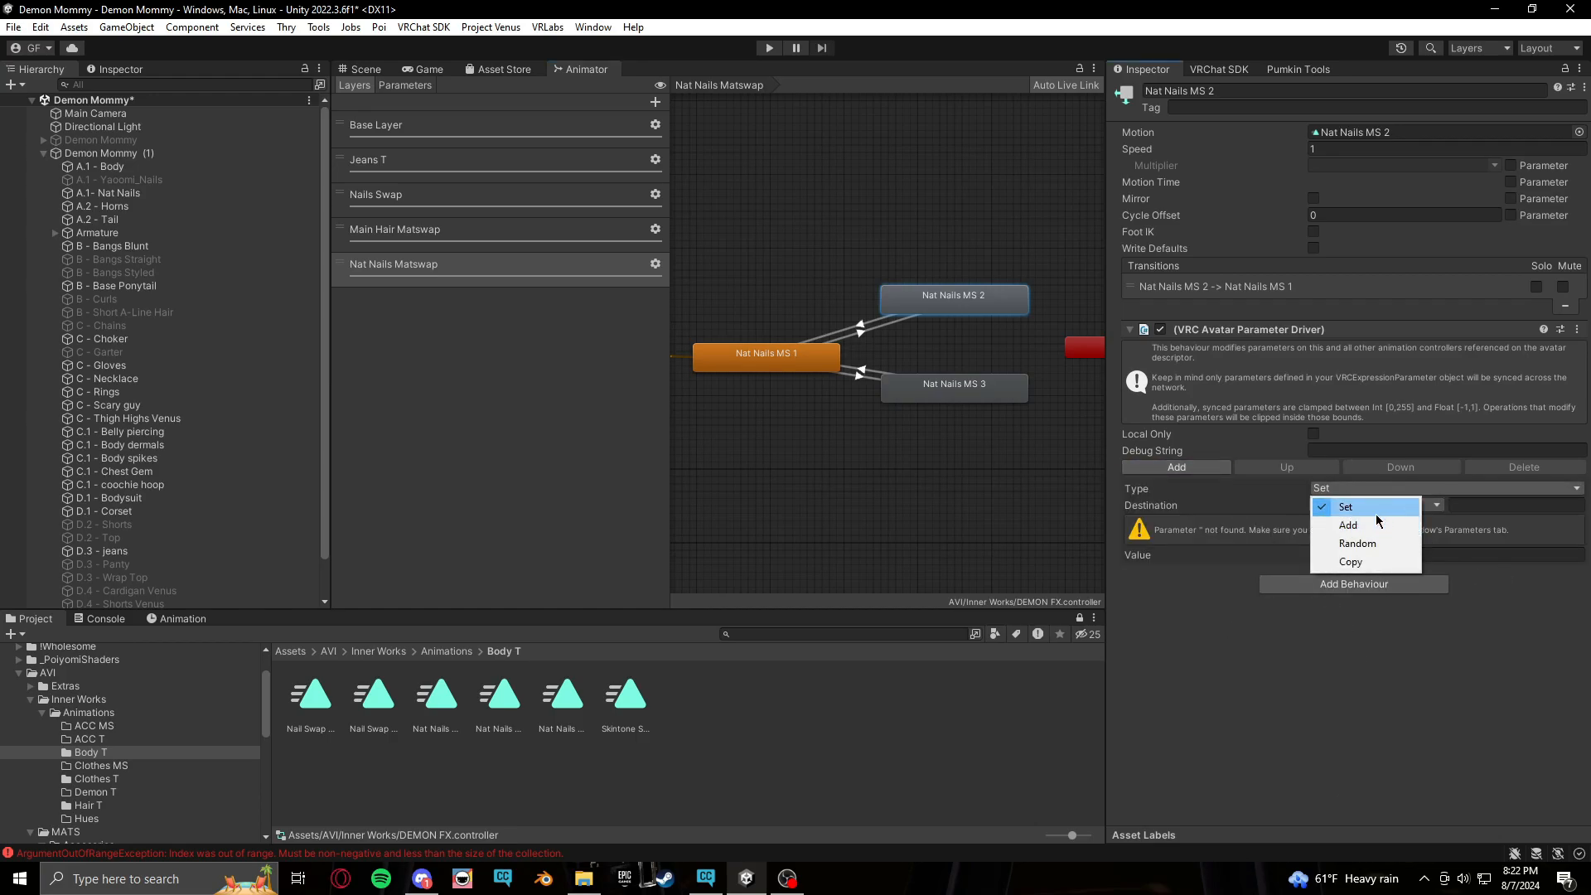
{"action": "left_click", "coordinate": [1353, 507]}
{"action": "left_click", "coordinate": [1351, 507]}
{"action": "mouse_move", "coordinate": [1351, 549]}
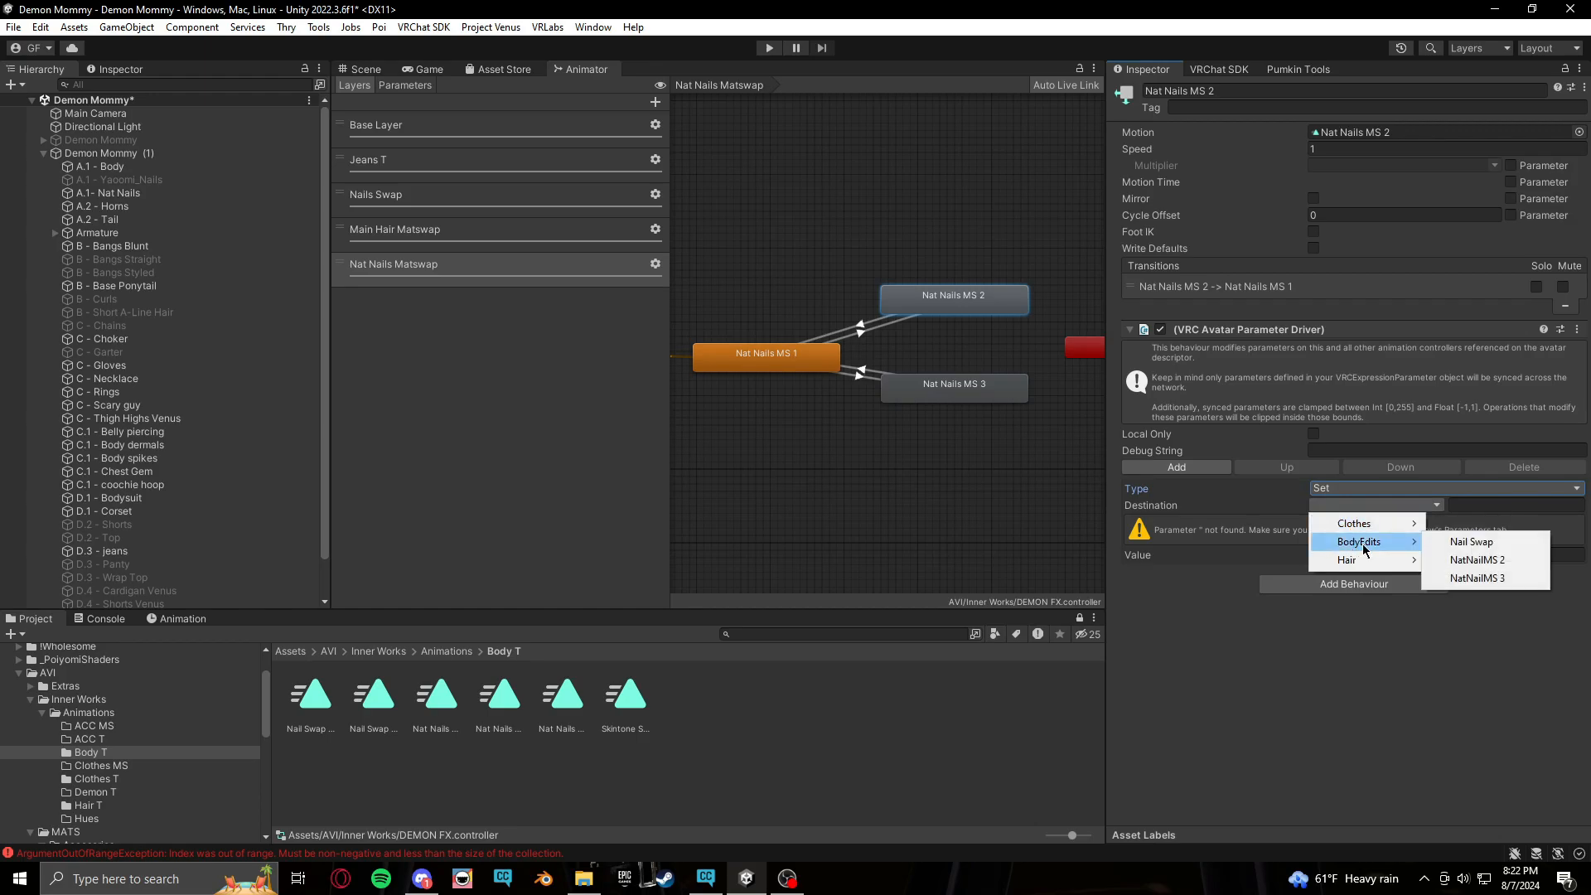
{"action": "left_click", "coordinate": [1480, 578]}
{"action": "left_click", "coordinate": [1316, 523]}
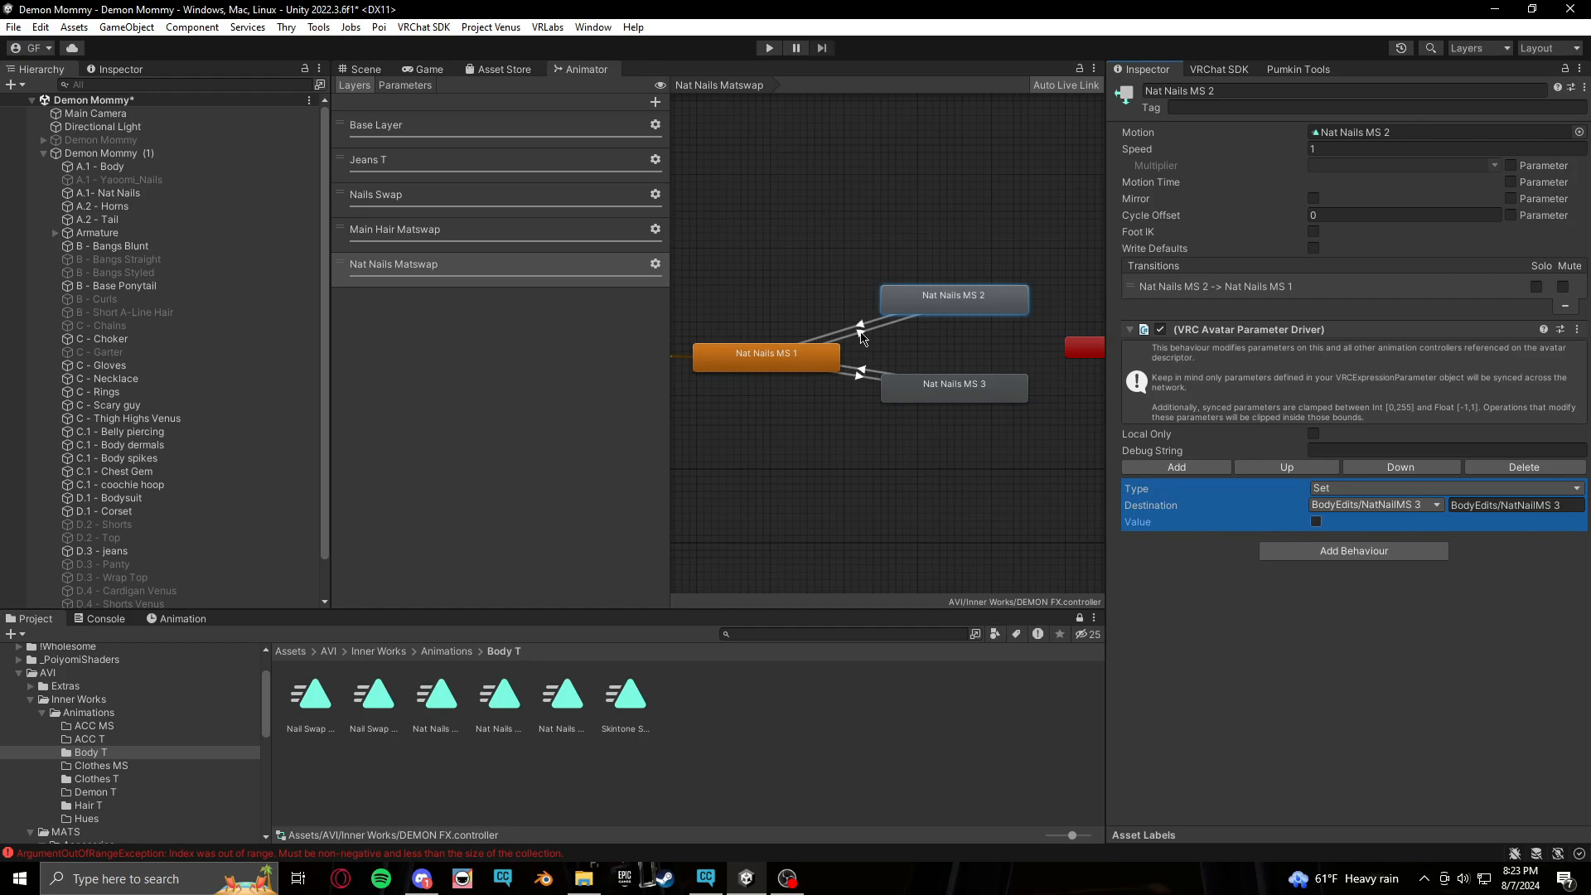
{"action": "left_click", "coordinate": [972, 390]}
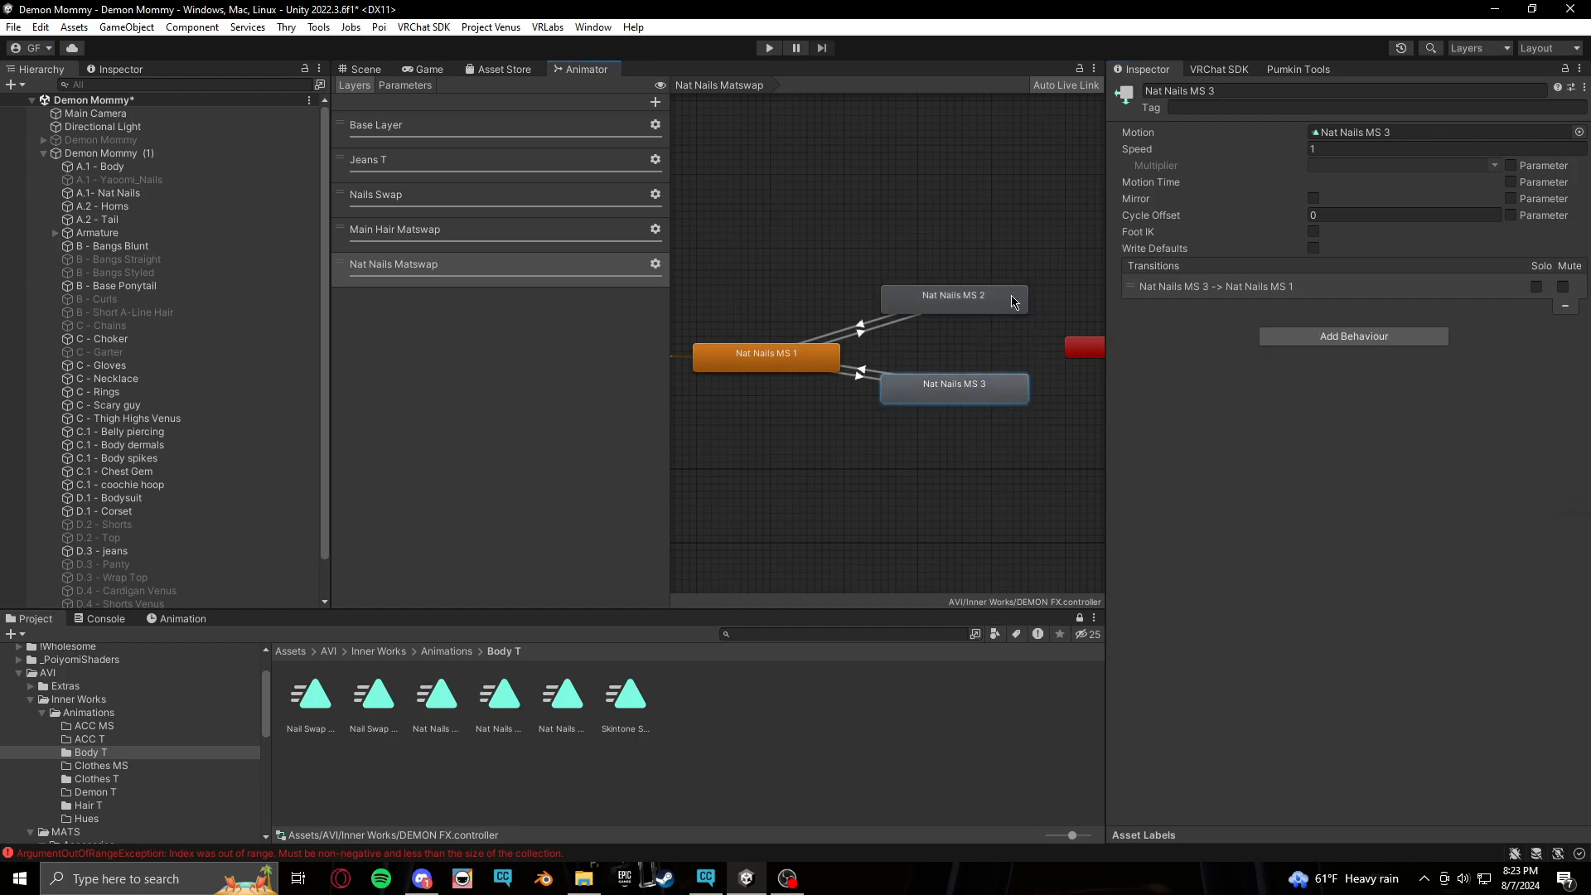
{"action": "left_click", "coordinate": [1356, 337]}
{"action": "left_click", "coordinate": [1366, 468]}
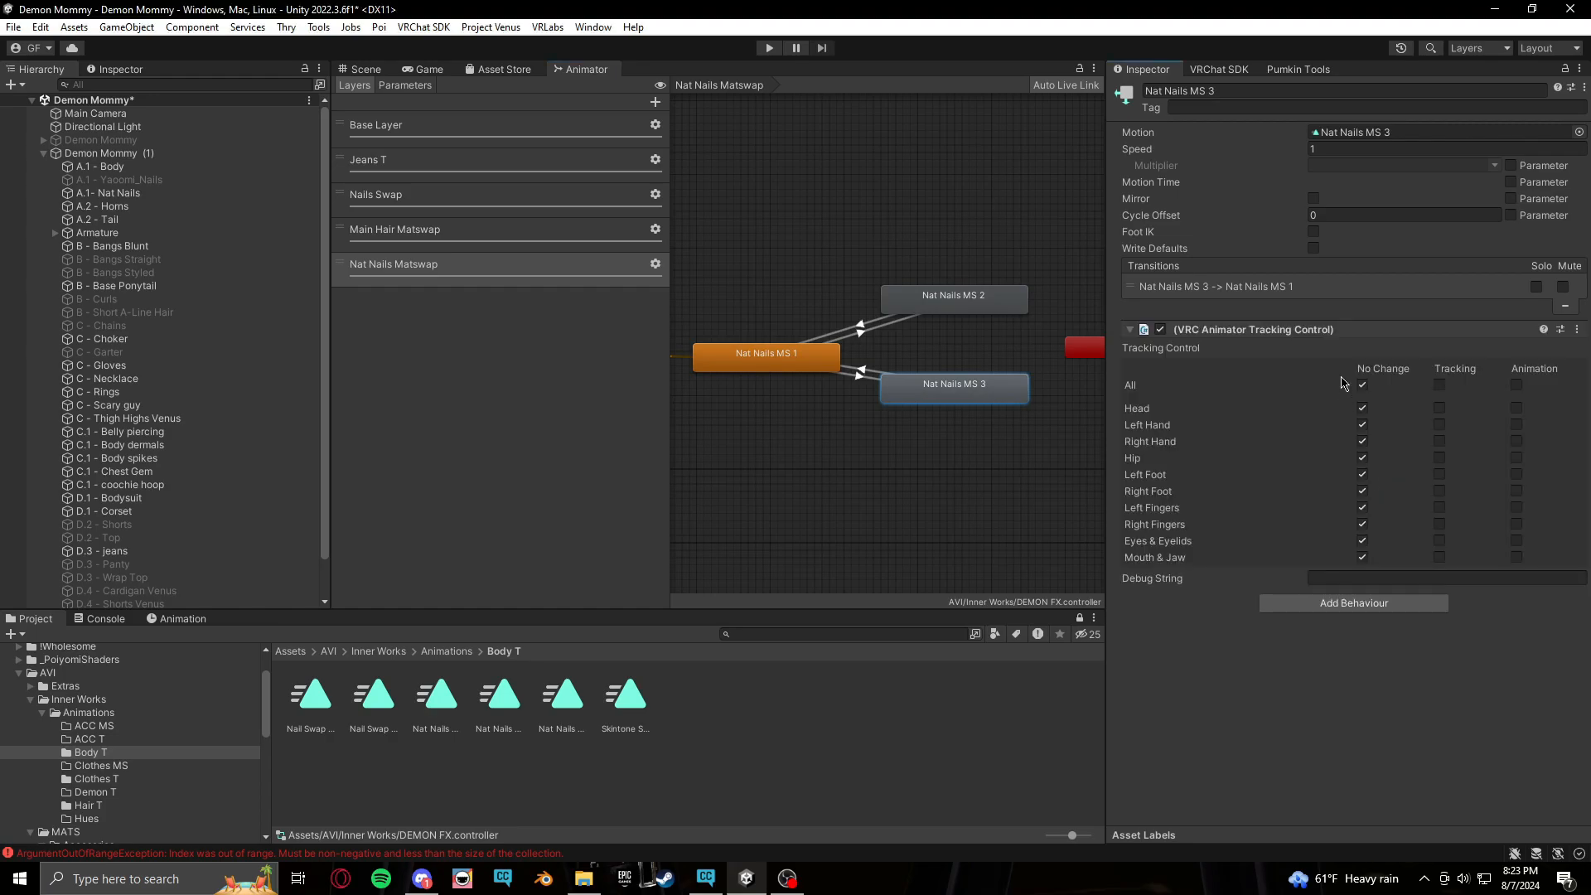
{"action": "left_click", "coordinate": [1578, 329]}
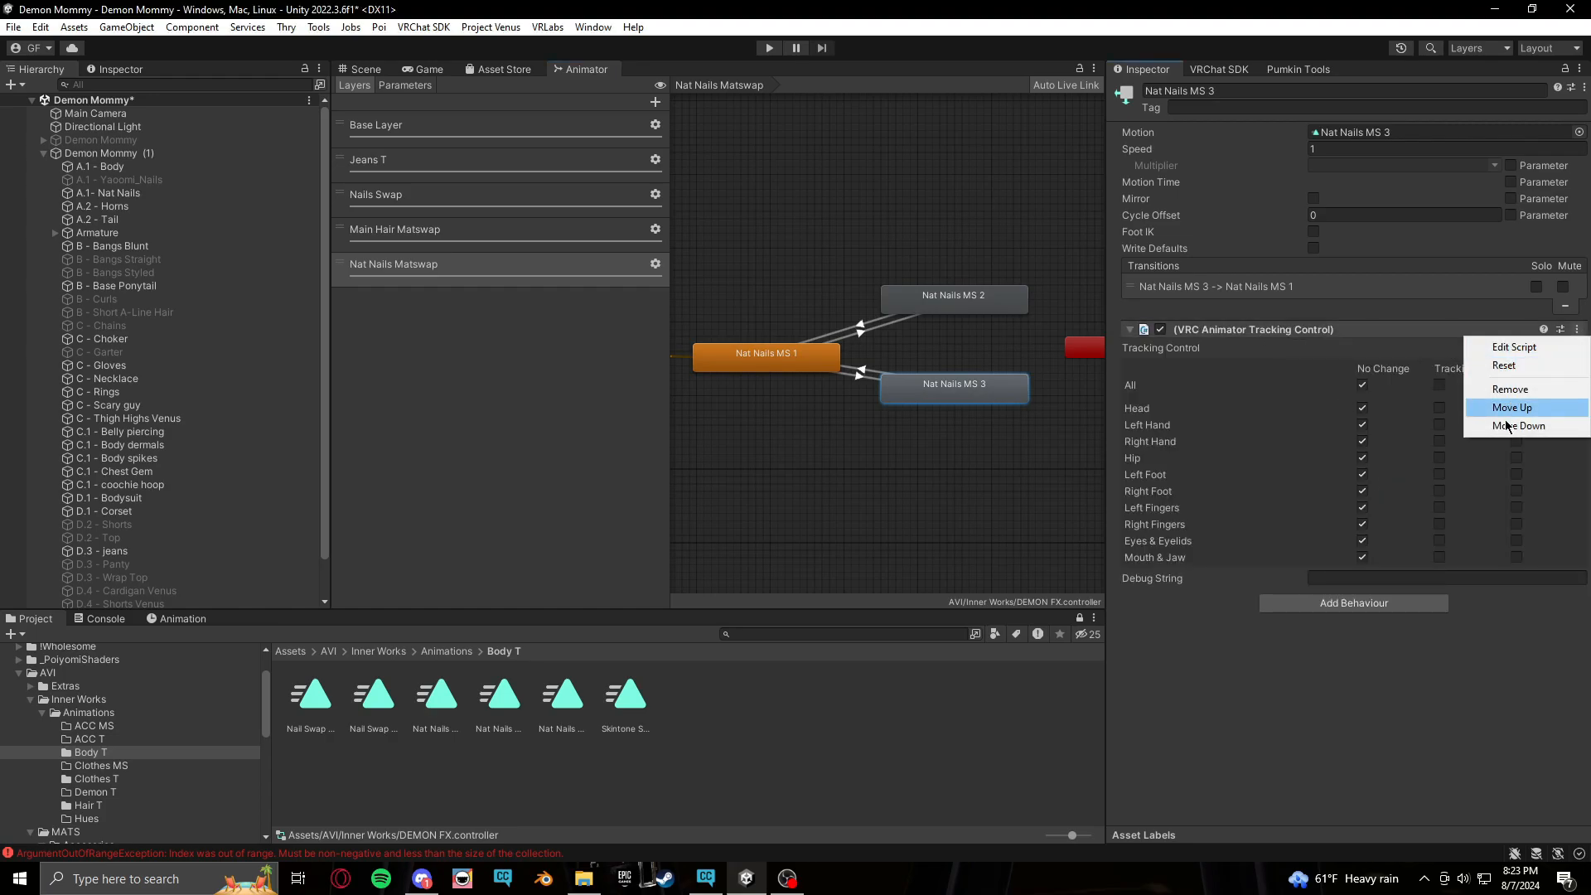
{"action": "left_click", "coordinate": [1511, 389]}
Add a VRC Avatar Parameter Driver to the Nat Nails MS 3 state that sets BodyEdits/NatNailMS 2
{"action": "left_click", "coordinate": [1354, 336]}
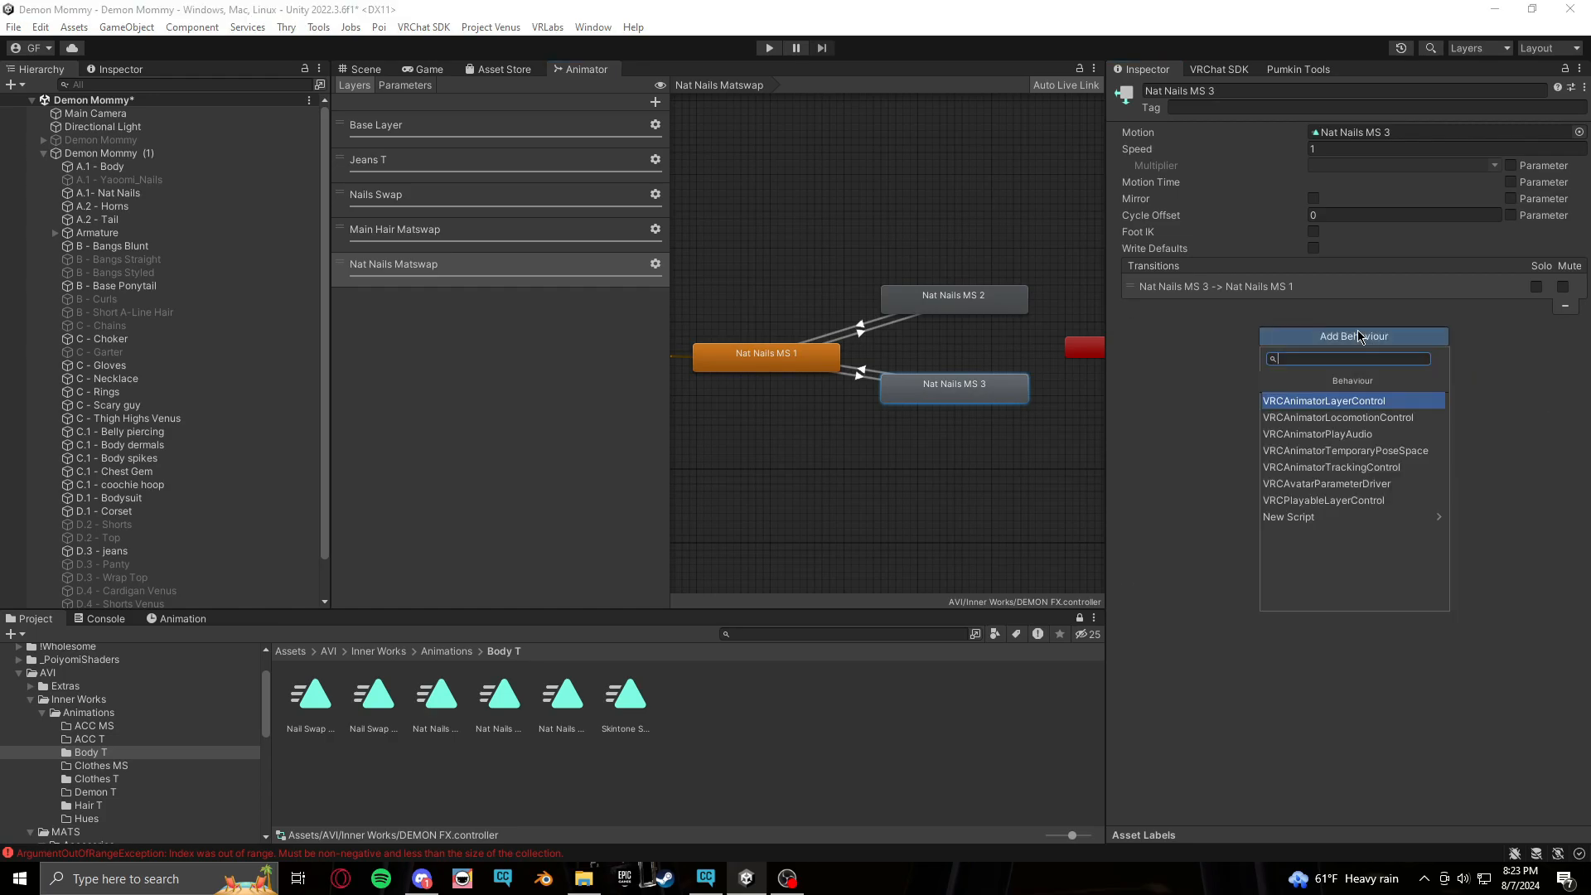
{"action": "left_click", "coordinate": [1379, 485]}
{"action": "left_click", "coordinate": [1177, 467]}
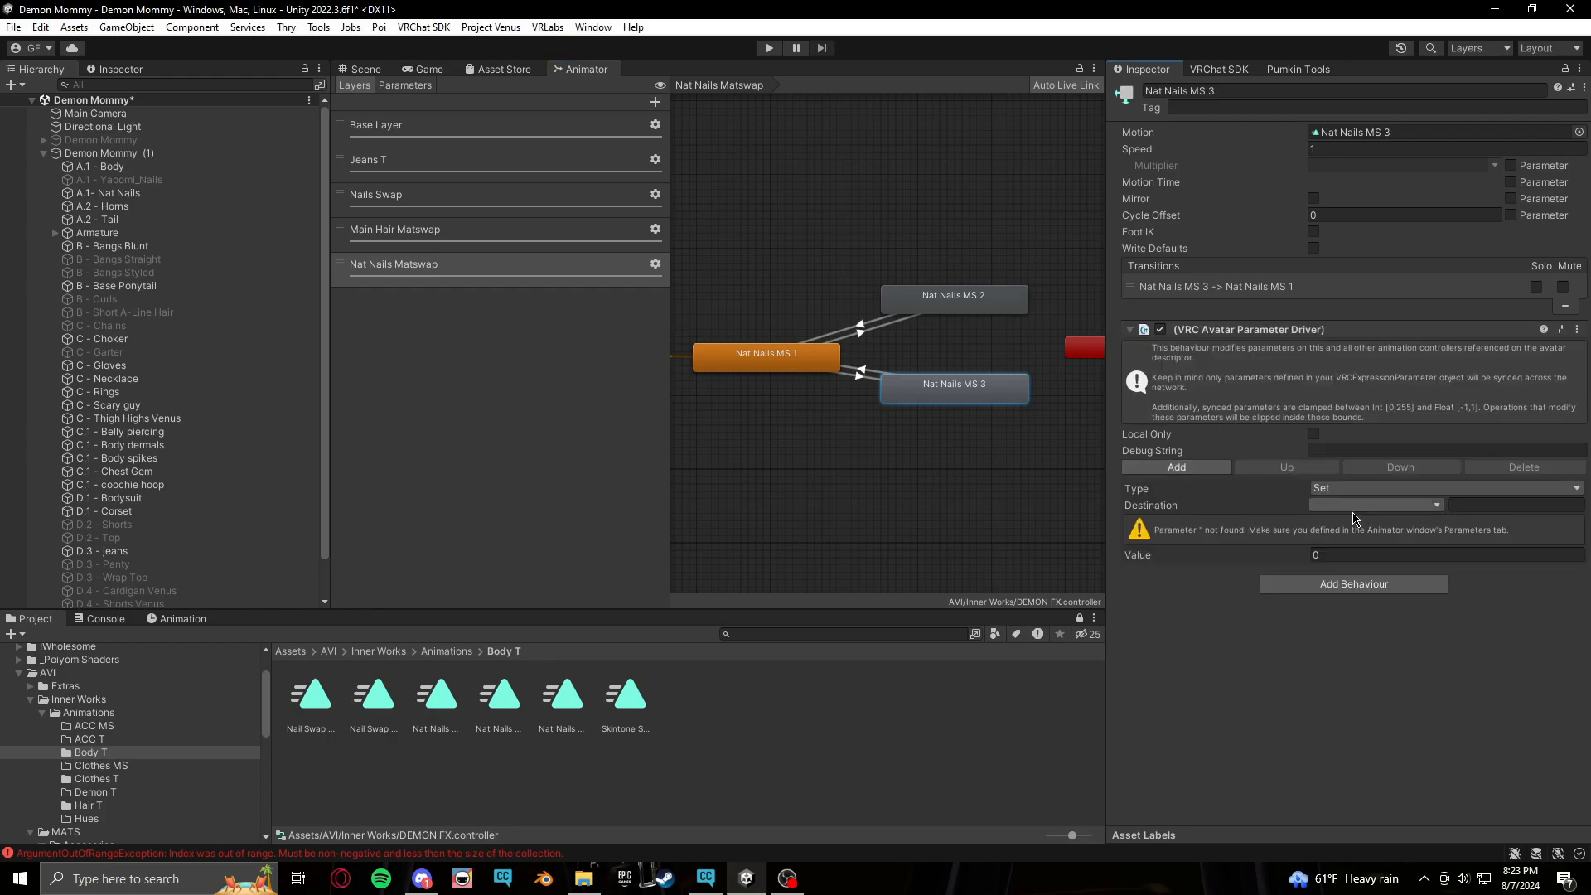
{"action": "left_click", "coordinate": [1400, 508]}
{"action": "mouse_move", "coordinate": [1376, 543]}
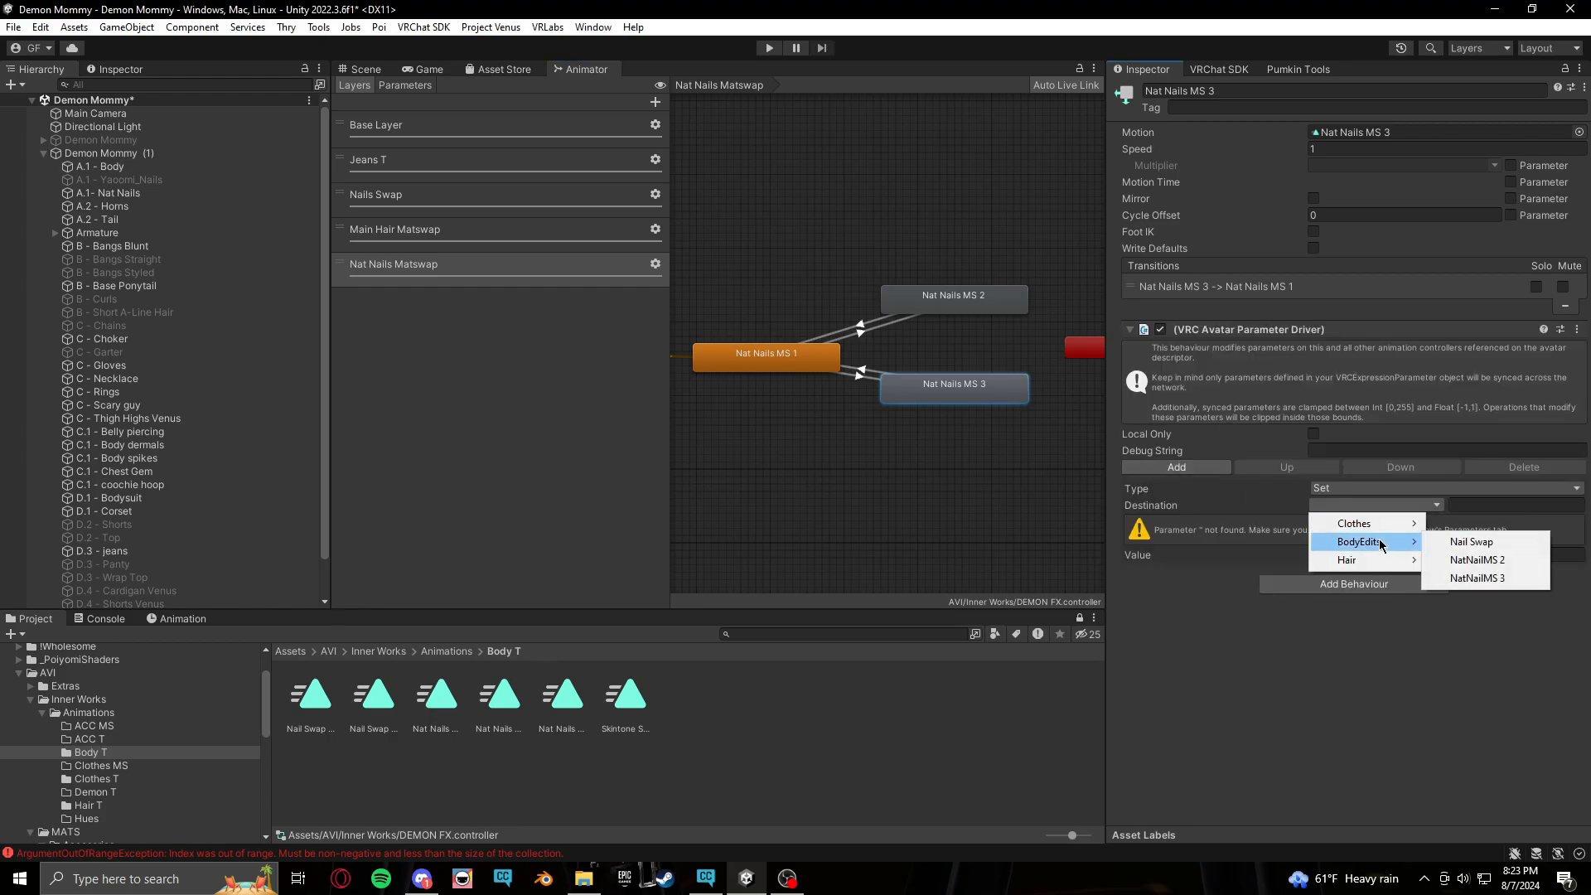
{"action": "left_click", "coordinate": [1472, 561]}
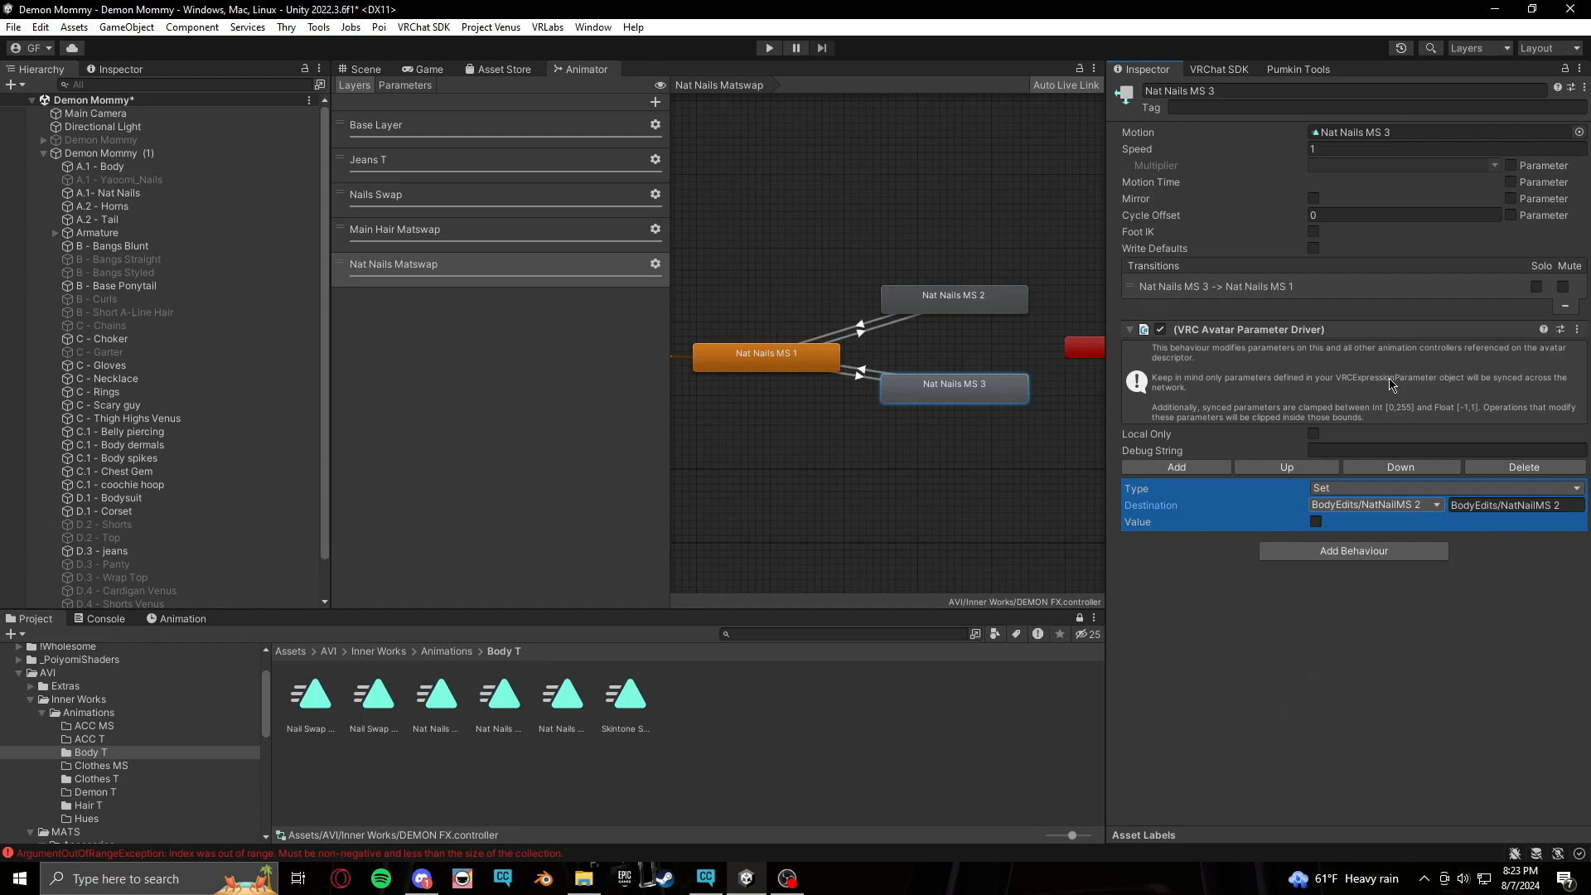
Return to the Scene view and browse to the Animations folder in the project
{"action": "middle_click_drag", "start_coordinate": [836, 502], "coordinate": [847, 521]}
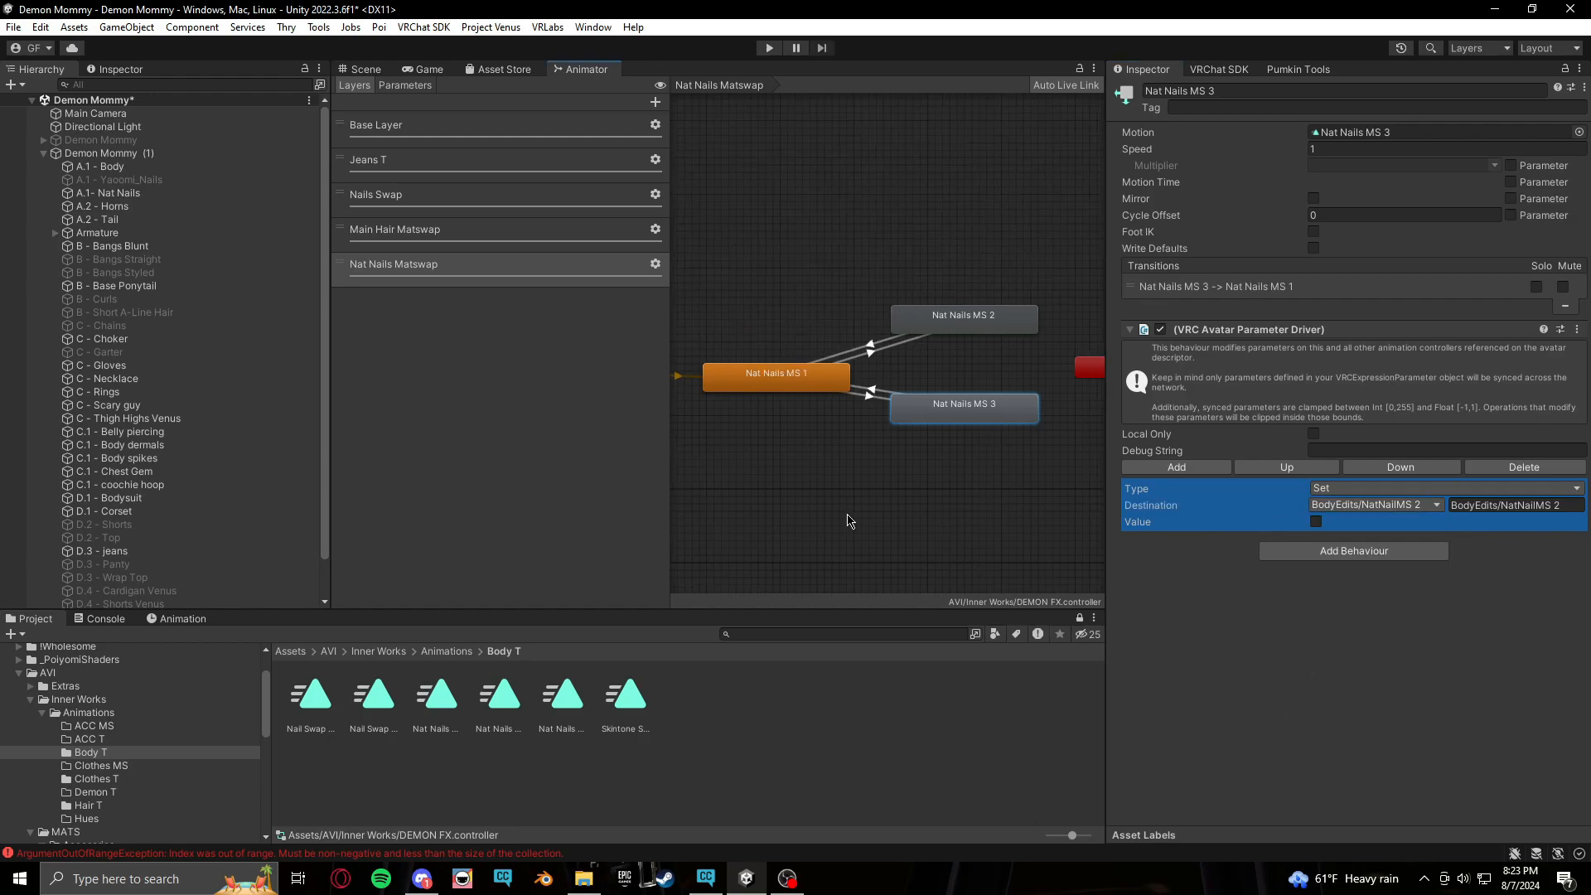
{"action": "left_click", "coordinate": [379, 73]}
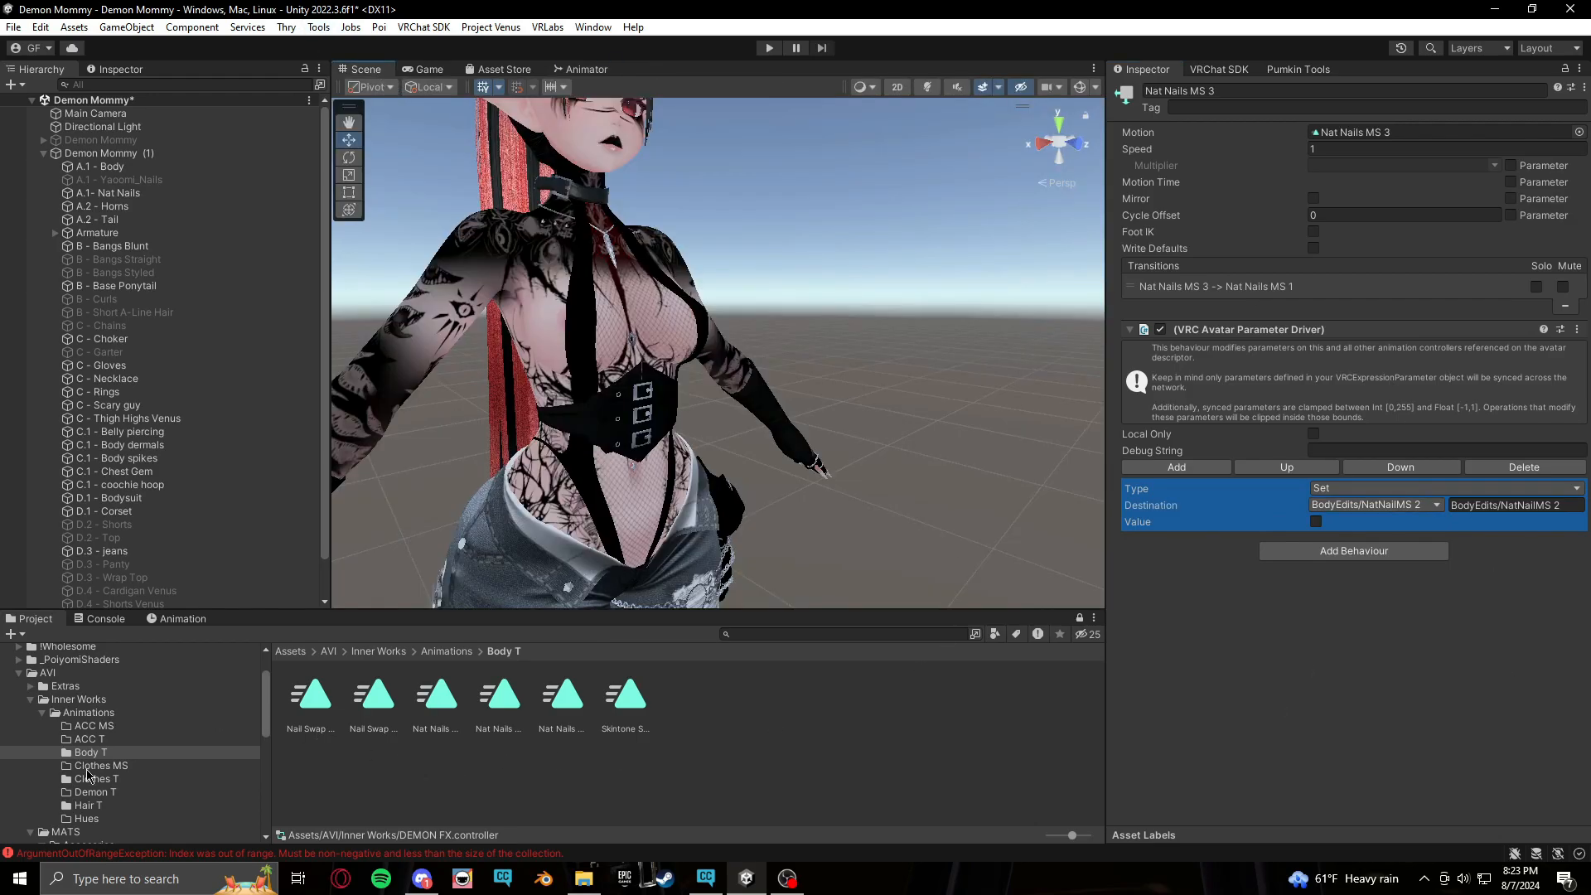
{"action": "left_click", "coordinate": [88, 713]}
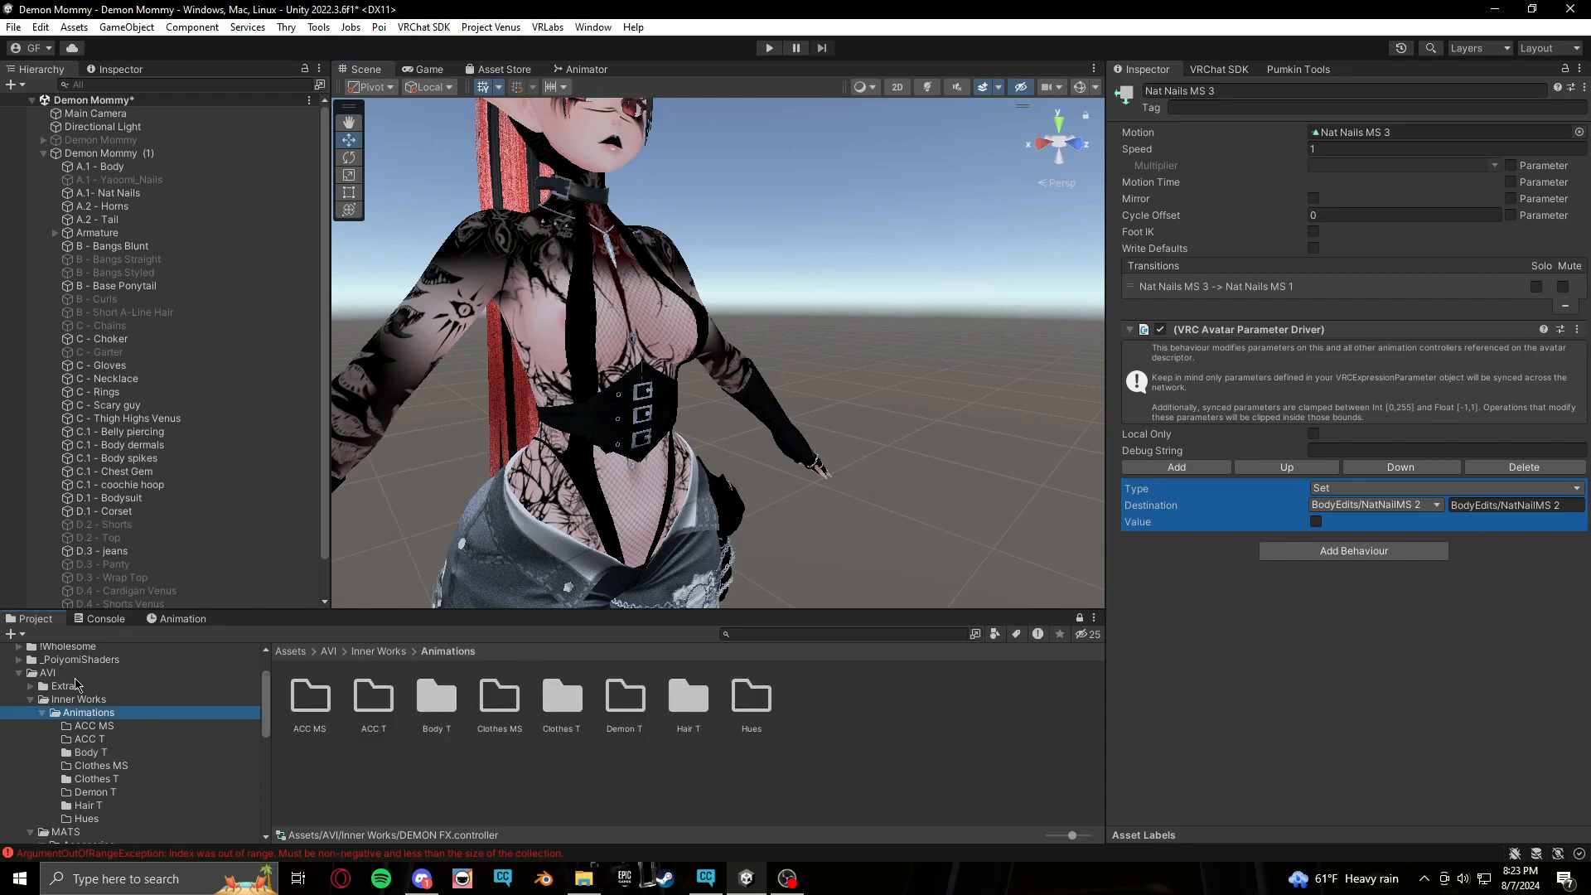
Open the Inner Works folder and inspect the ACC and DEMON MENUS expression menus
{"action": "left_click", "coordinate": [71, 674]}
{"action": "left_click", "coordinate": [68, 700]}
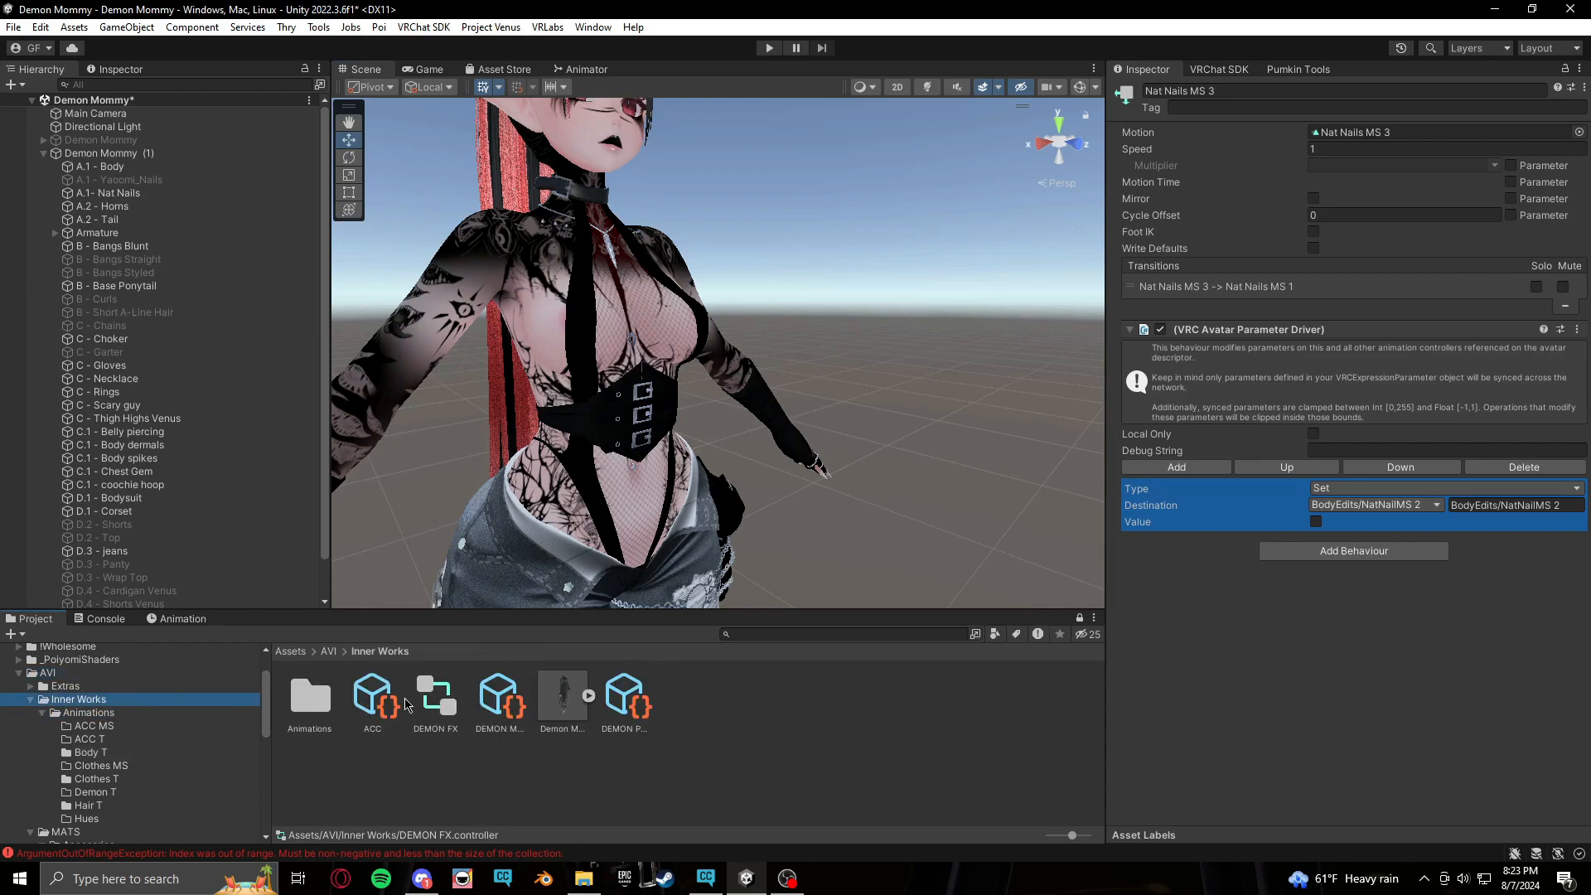
{"action": "right_click", "coordinate": [525, 772]}
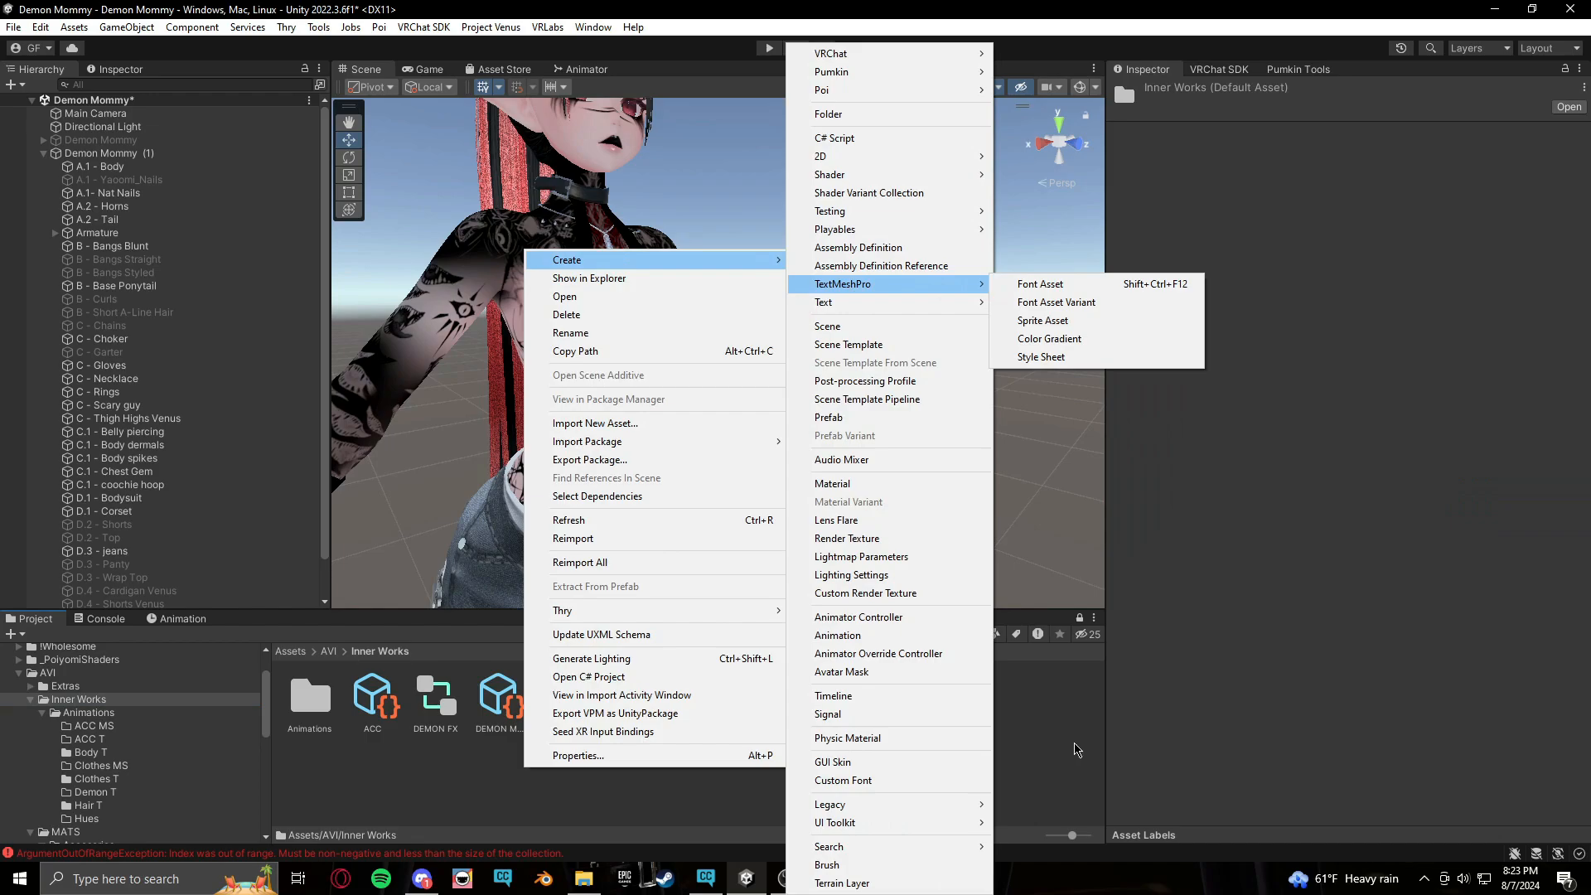
{"action": "left_click", "coordinate": [411, 738]}
{"action": "left_click", "coordinate": [372, 700]}
{"action": "left_click", "coordinate": [500, 701]}
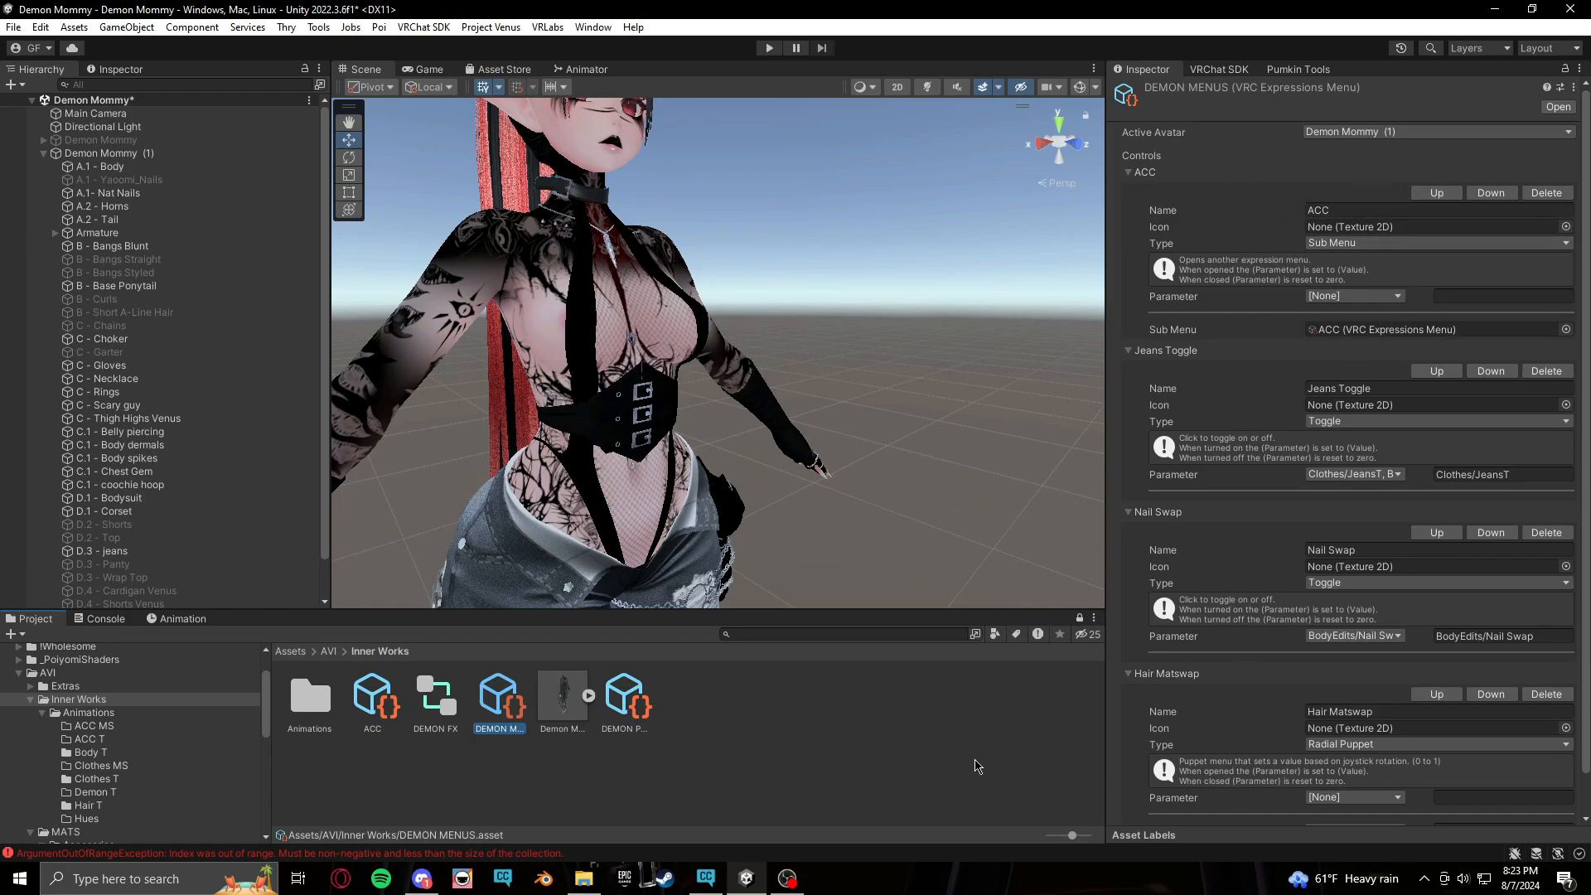
Create a new VRChat Expressions Menu in Inner Works and name it Nails
{"action": "right_click", "coordinate": [728, 751]}
{"action": "mouse_move", "coordinate": [934, 243]}
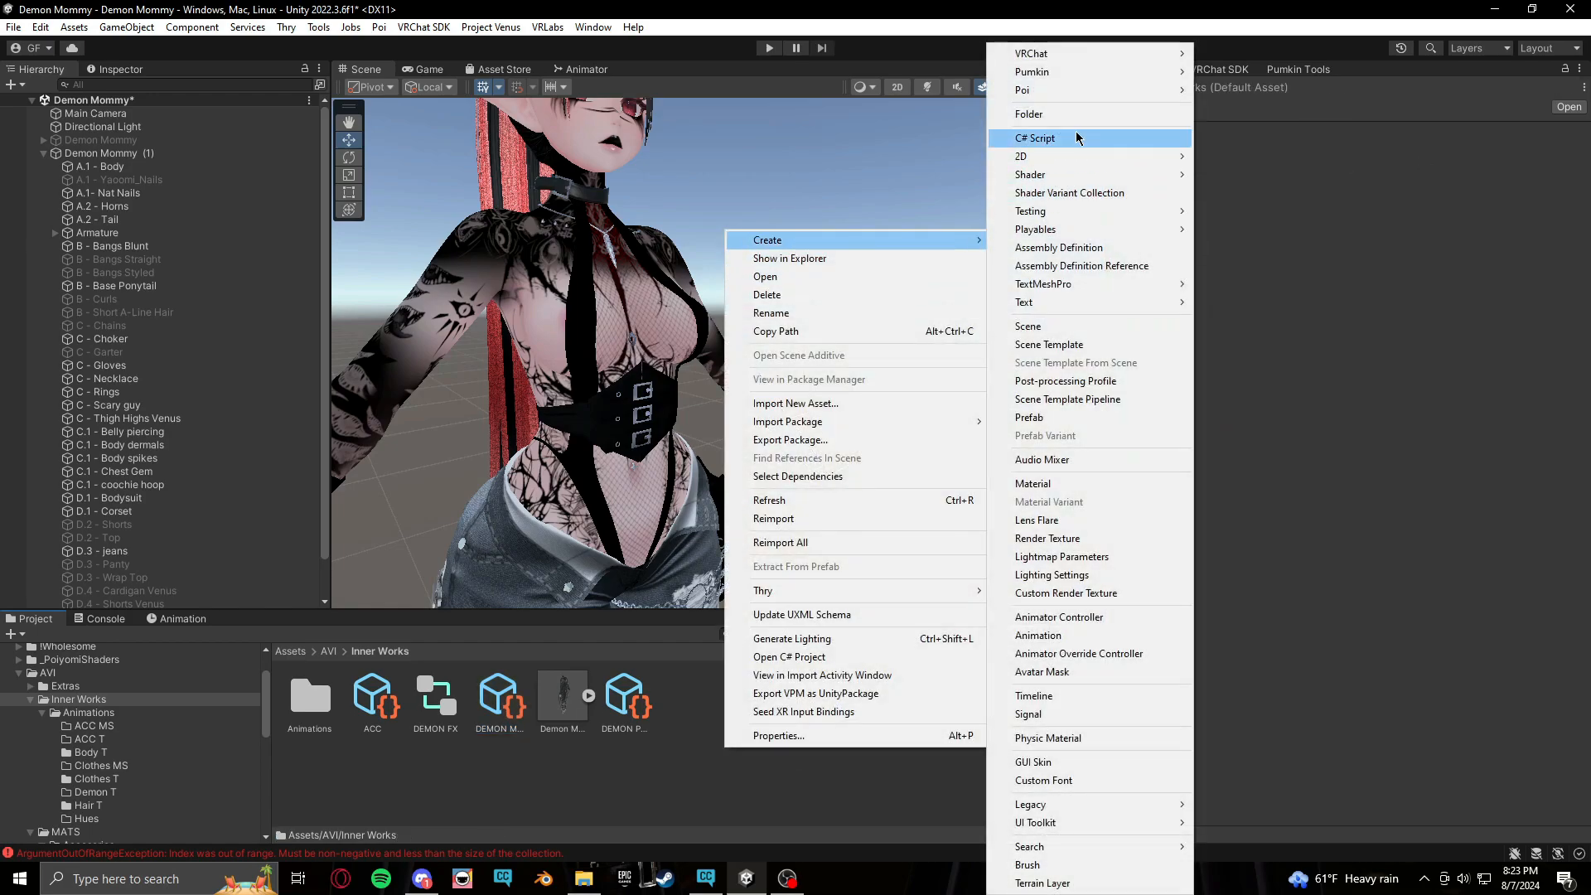
{"action": "mouse_move", "coordinate": [1077, 53]}
{"action": "mouse_move", "coordinate": [1230, 55]}
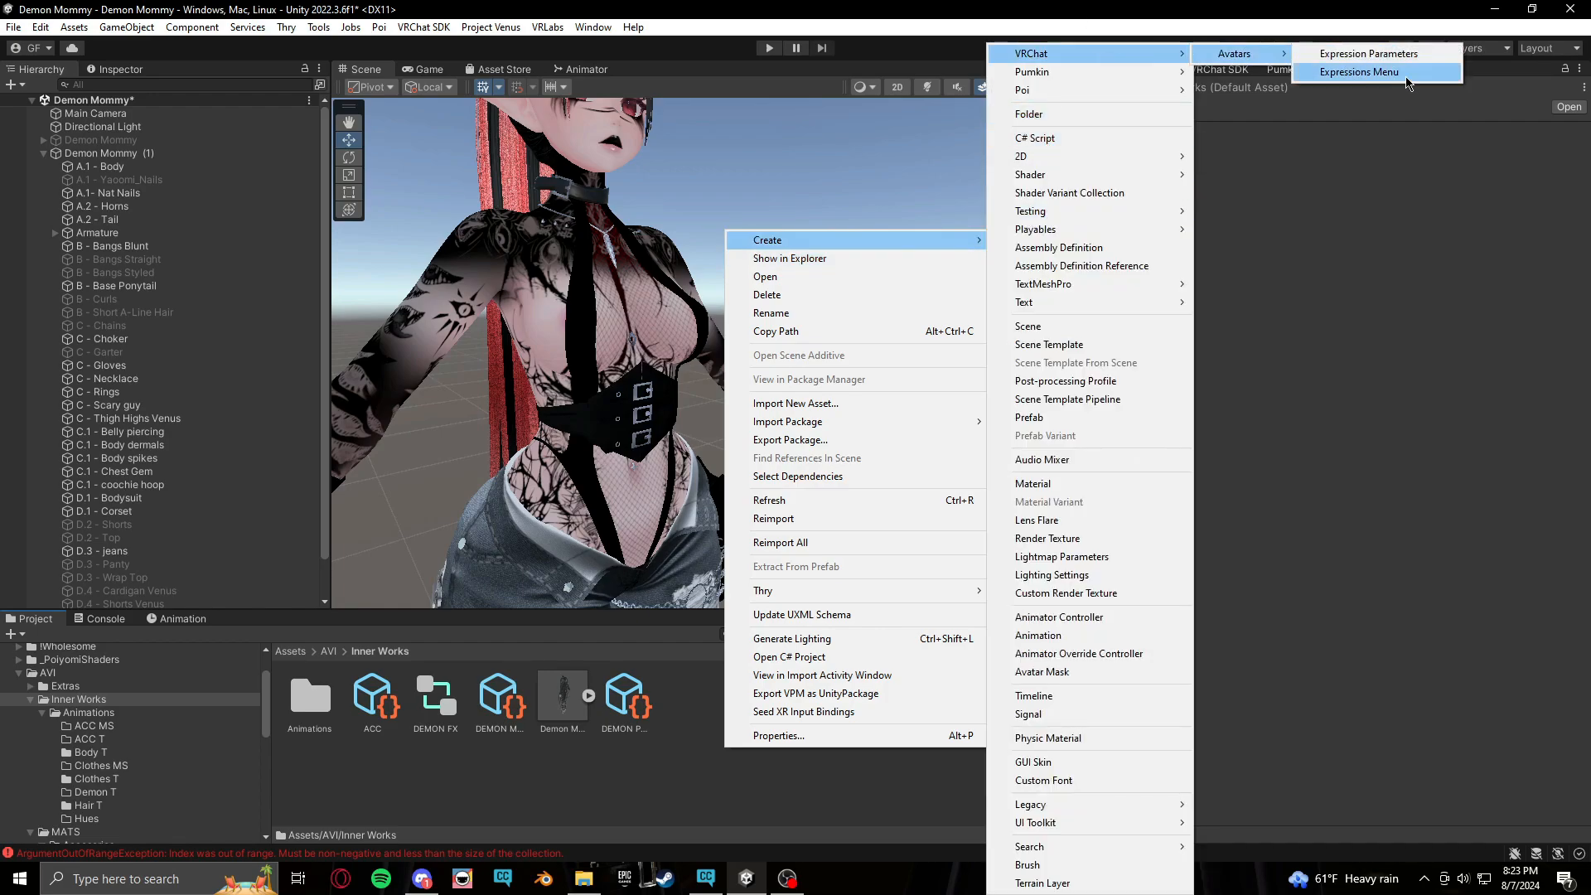
{"action": "left_click", "coordinate": [1407, 77]}
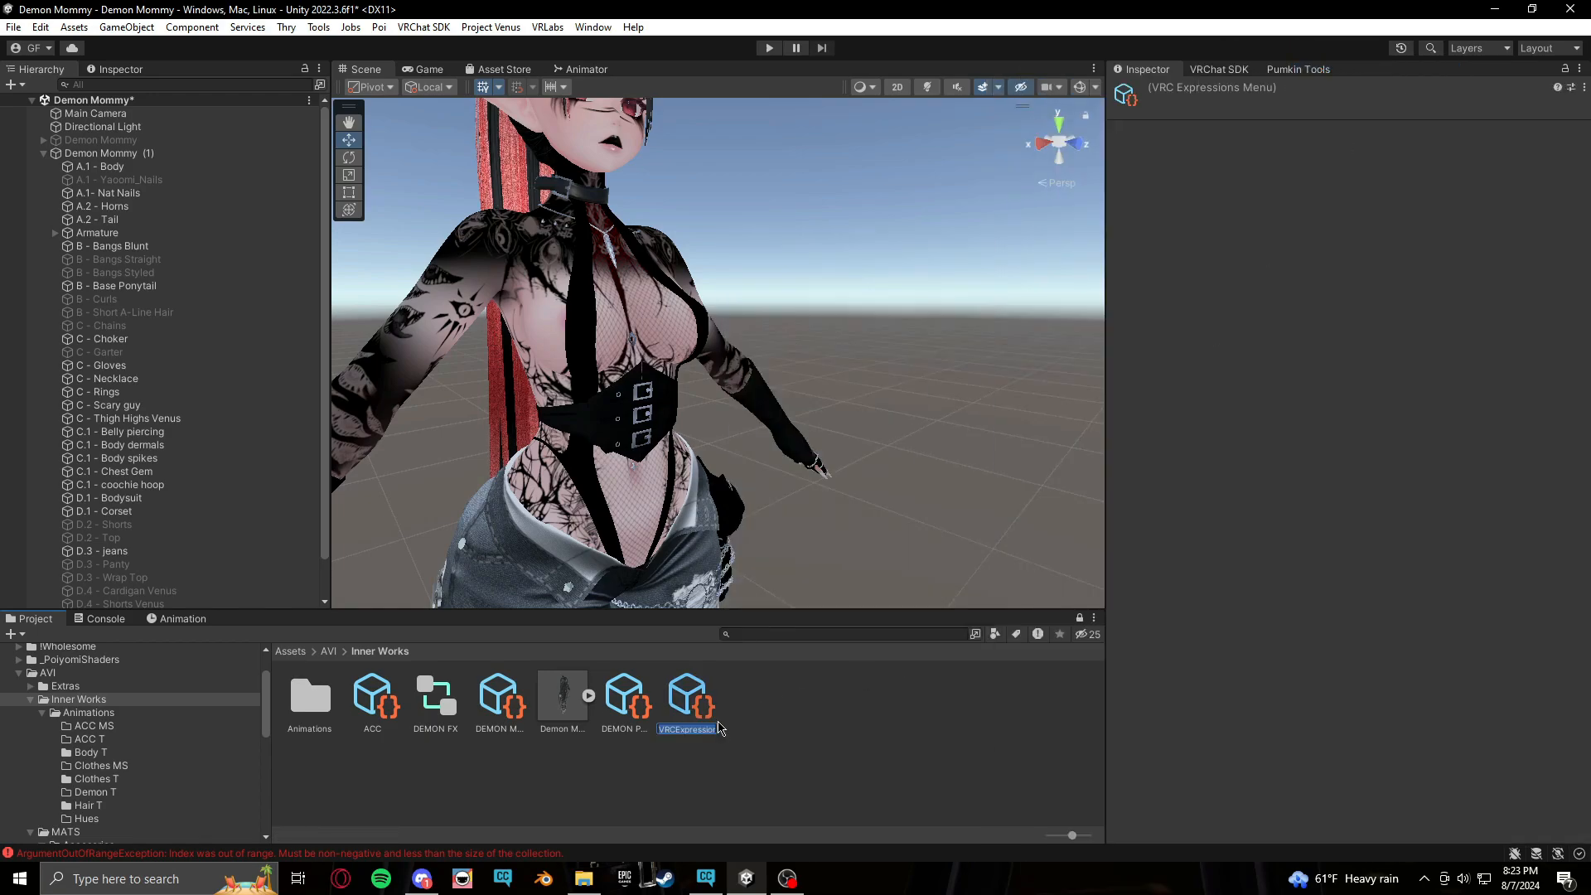
{"action": "type", "text": "Nails"}
{"action": "key", "text": "Return"}
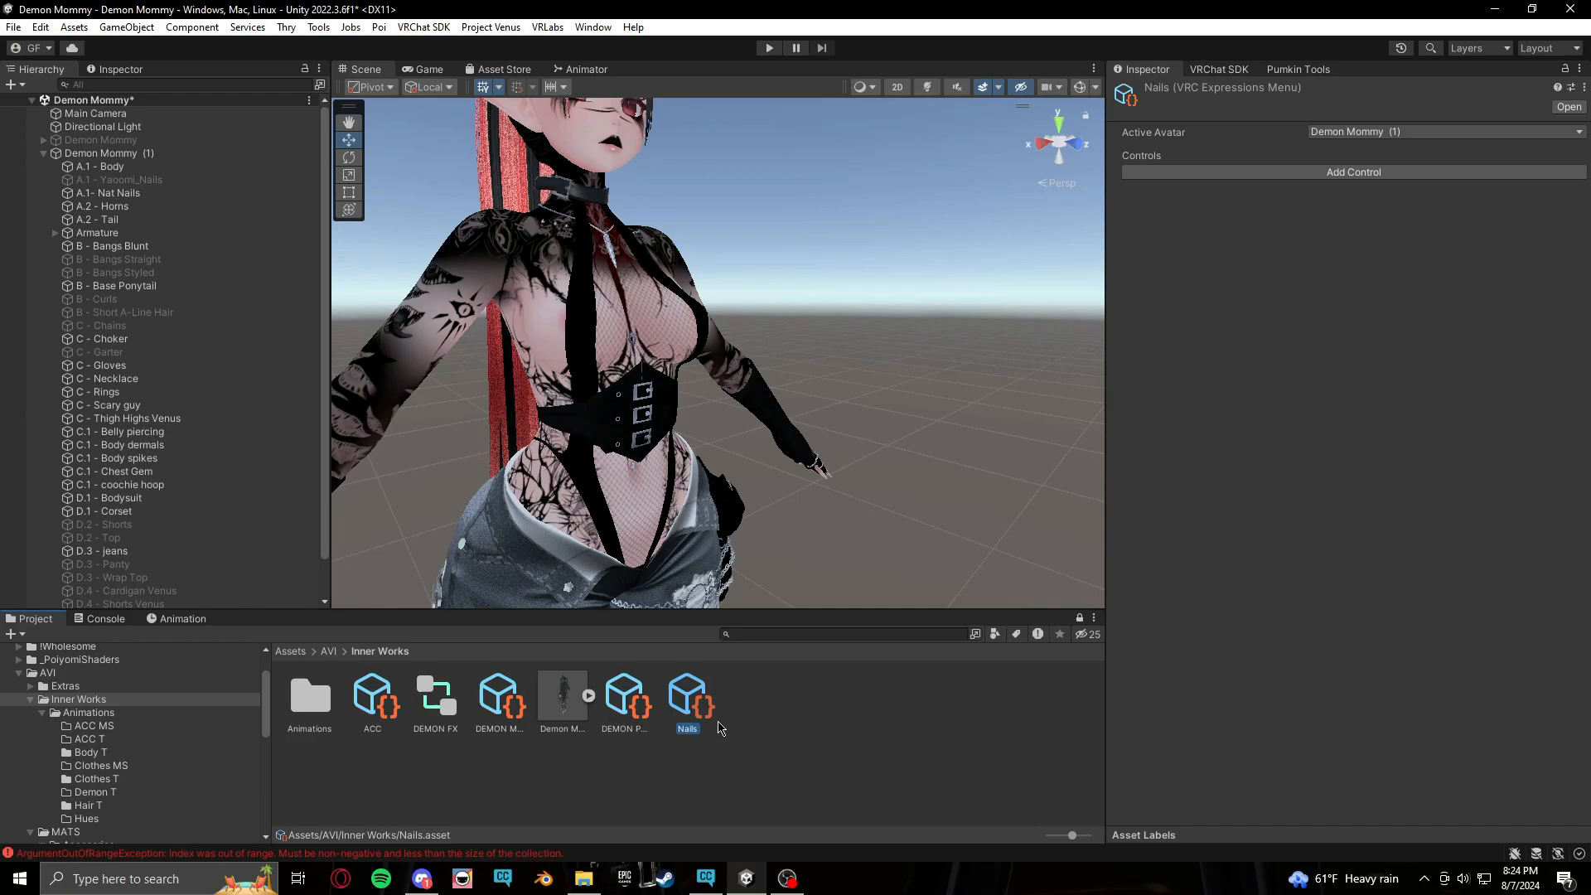
Add two controls to the Nails menu and make the first a Red Nails toggle driving BodyEdits/NatNailMS 2
{"action": "left_click", "coordinate": [1340, 170]}
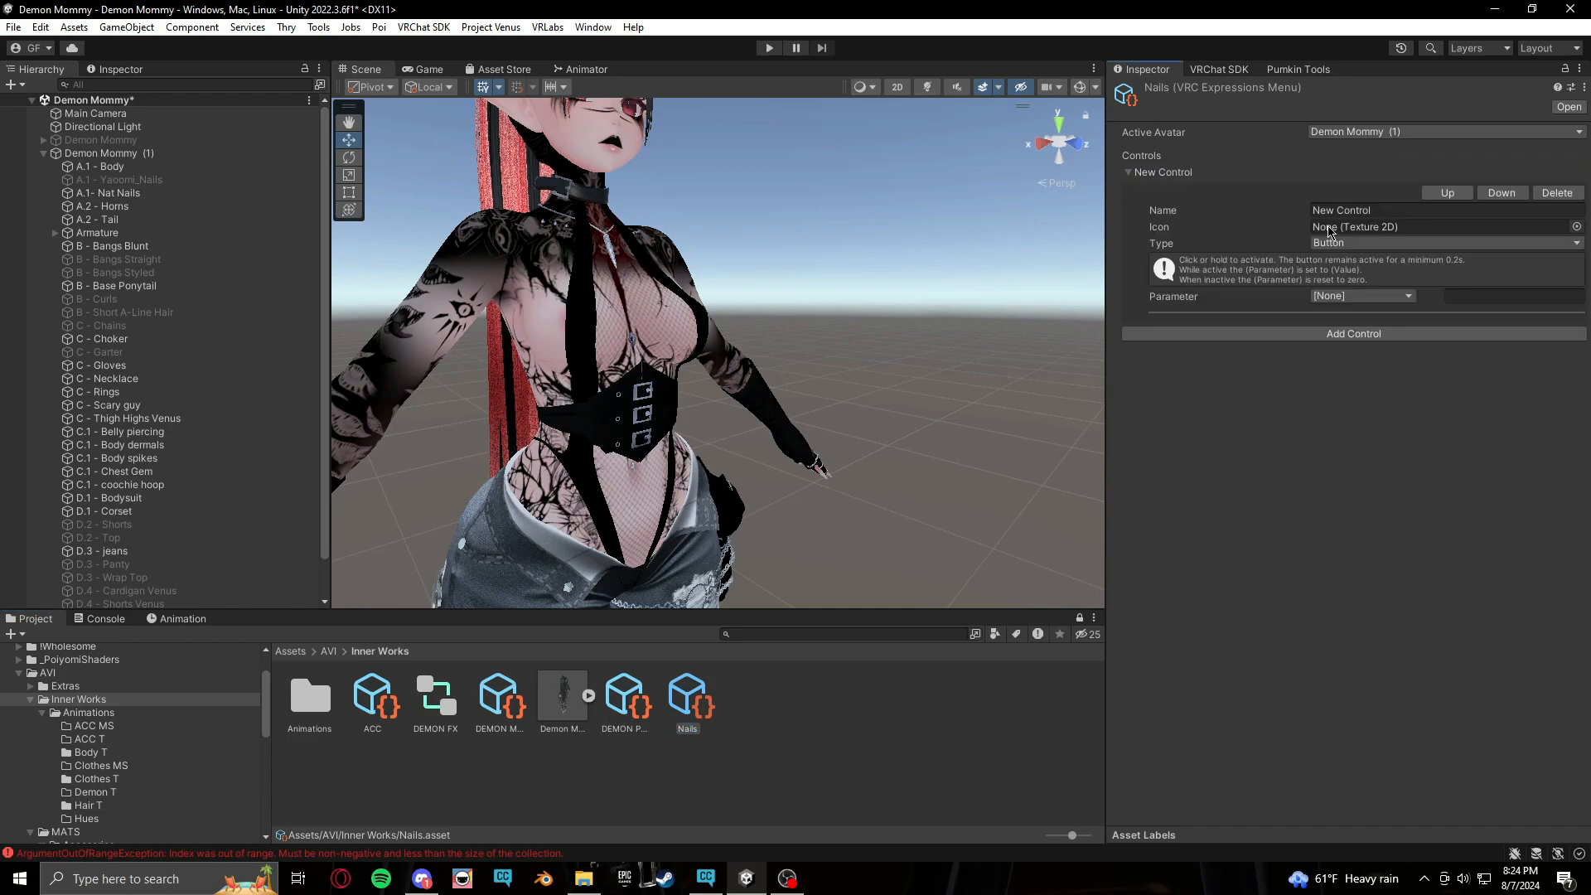
{"action": "left_click", "coordinate": [1326, 335]}
{"action": "left_click", "coordinate": [1419, 215]}
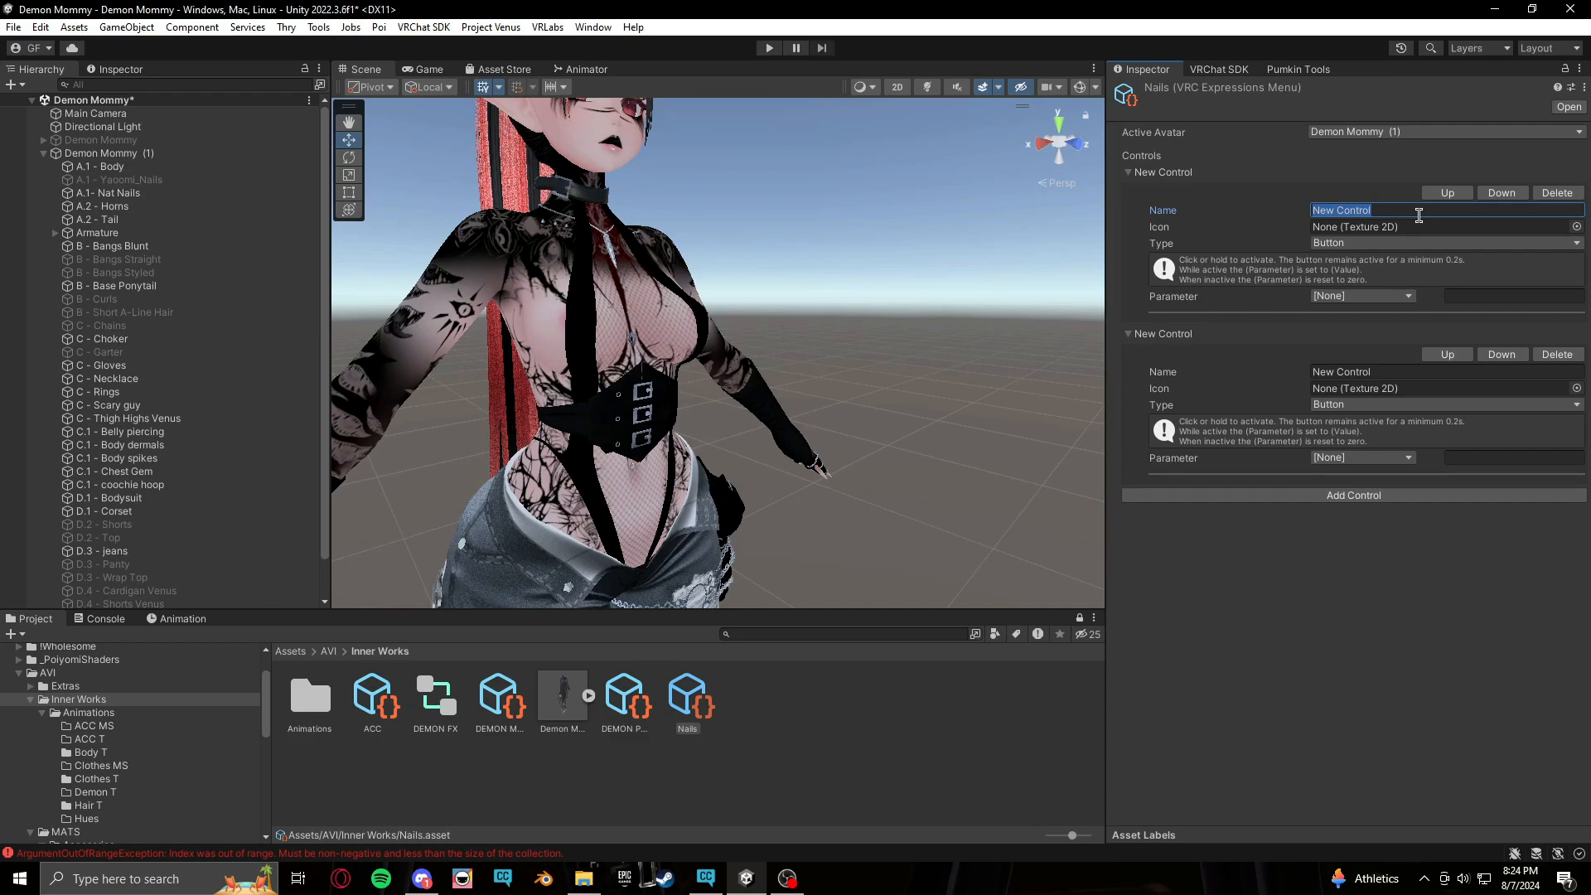
{"action": "type", "text": "Red Nails"}
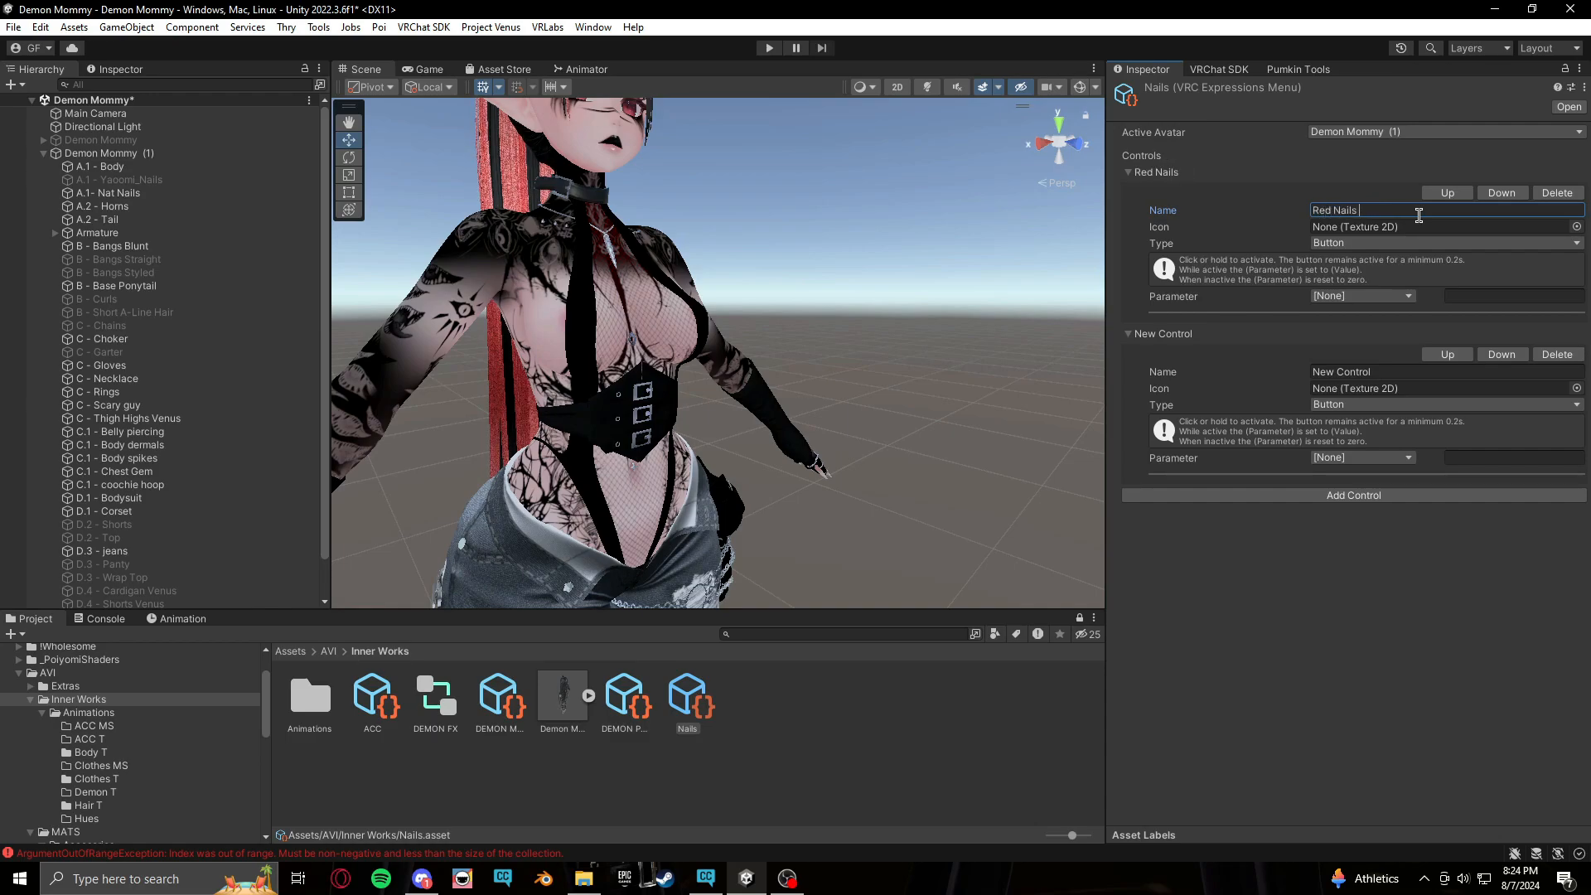
{"action": "left_click", "coordinate": [1367, 247]}
{"action": "left_click", "coordinate": [1386, 282]}
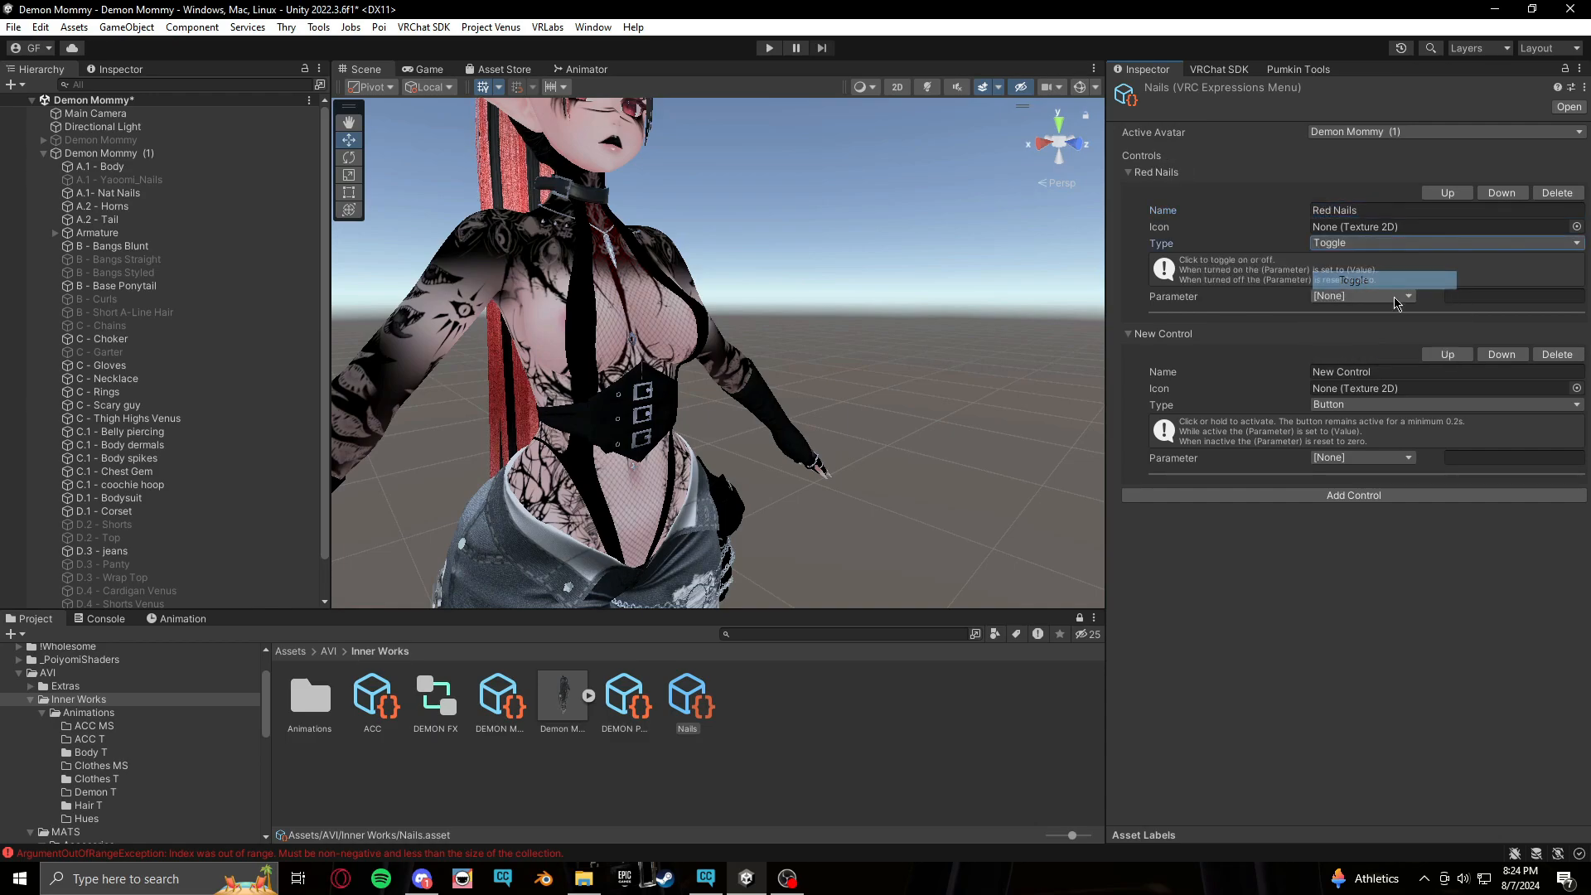
{"action": "left_click", "coordinate": [1409, 297]}
{"action": "mouse_move", "coordinate": [1409, 348]}
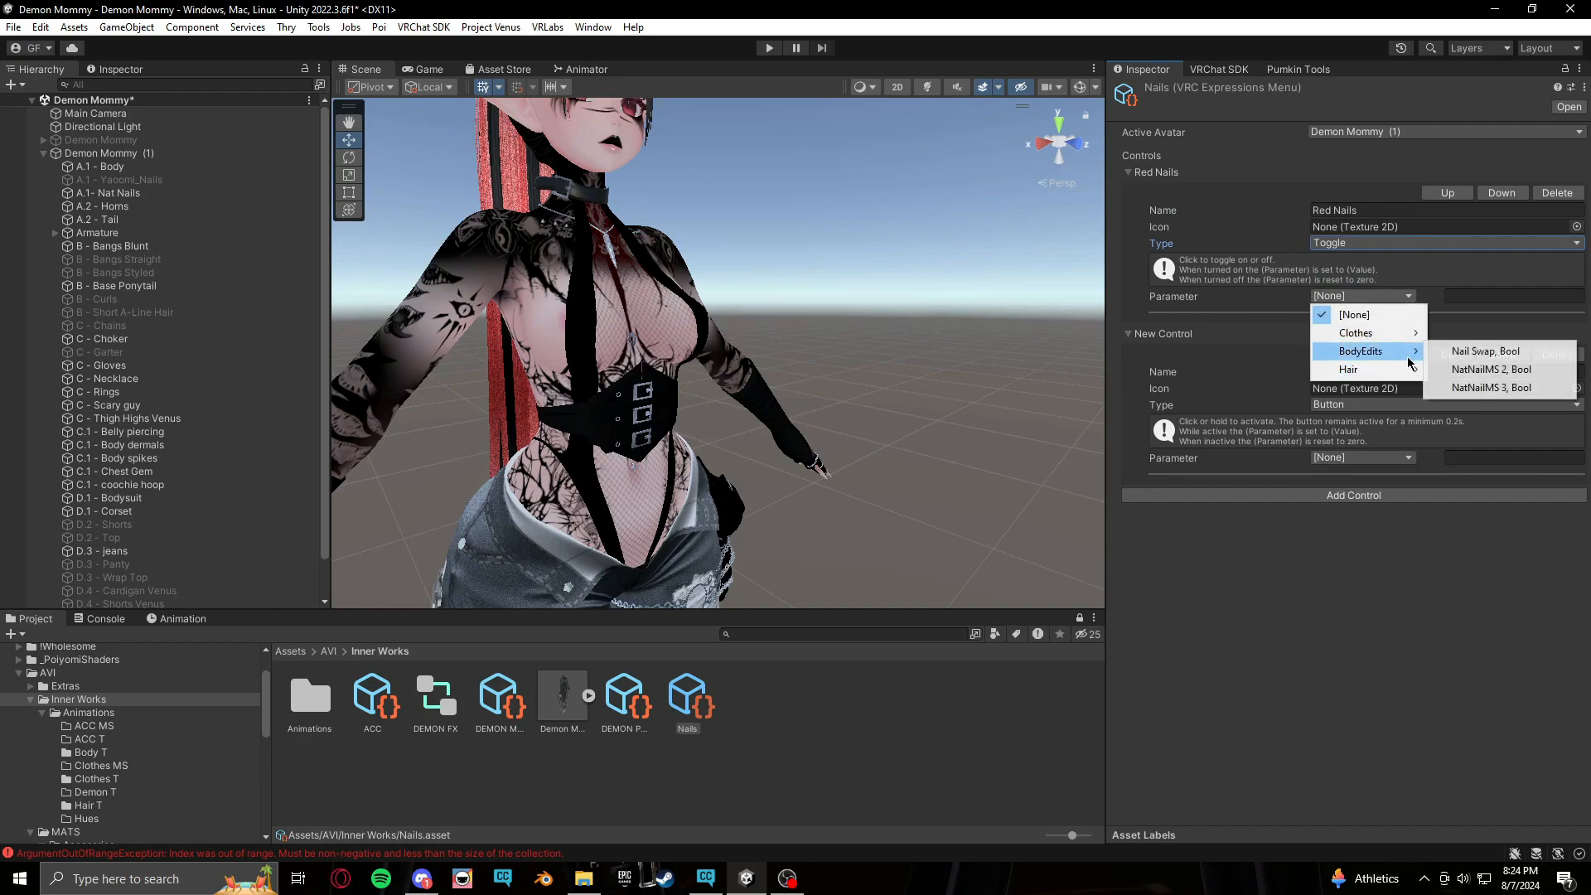
{"action": "left_click", "coordinate": [1459, 370]}
Make the second control a Black Nails toggle driving BodyEdits/NatNailMS 3
{"action": "left_click", "coordinate": [1447, 377]}
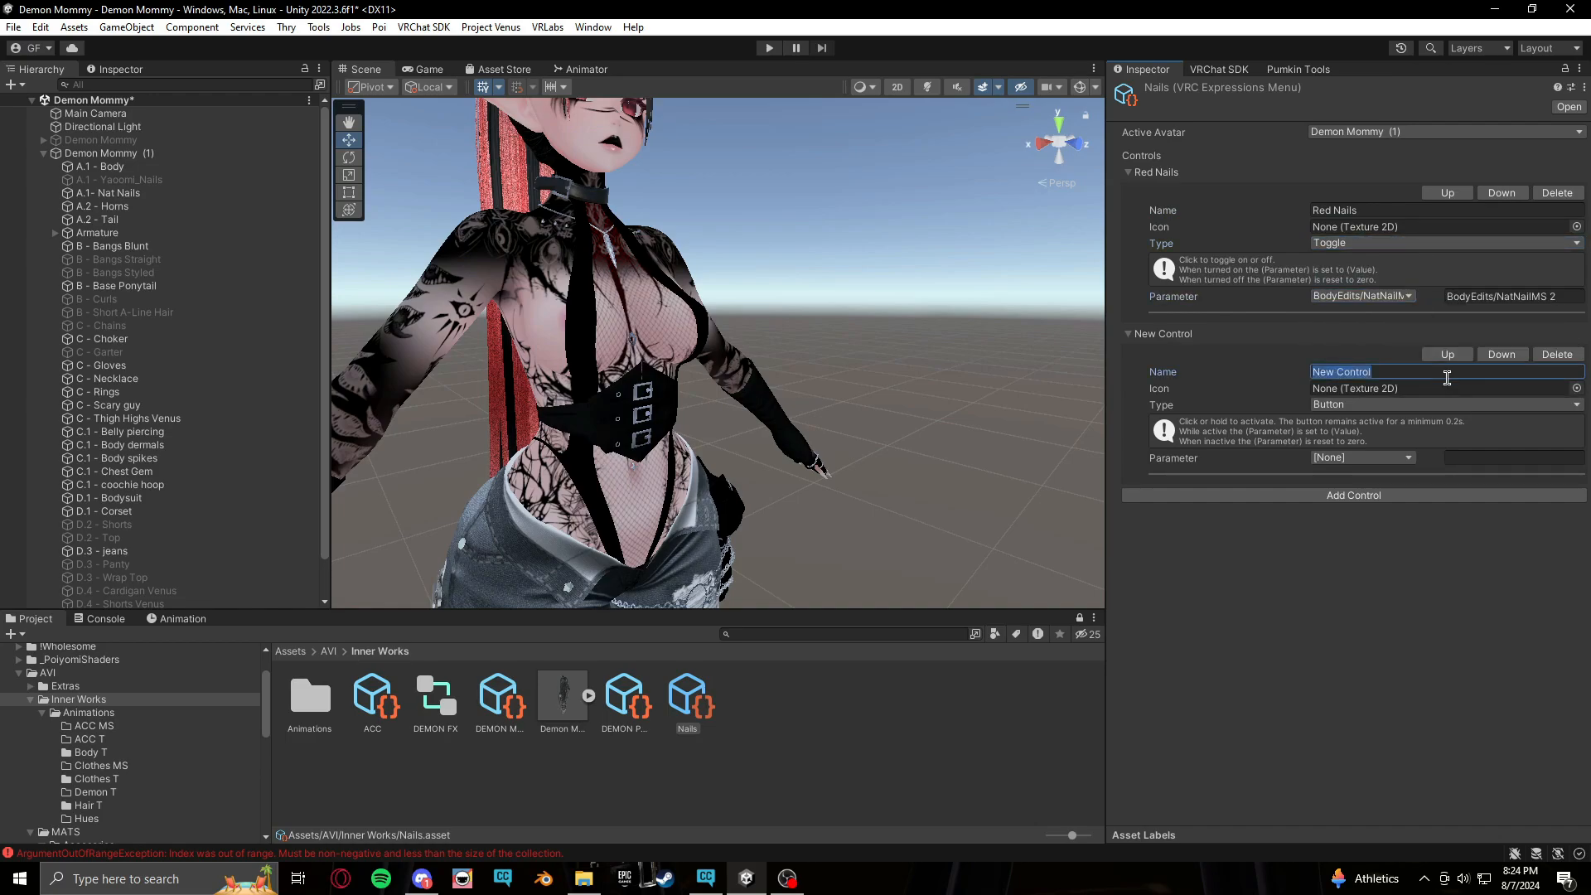
{"action": "type", "text": "Black Nails"}
{"action": "left_click", "coordinate": [1356, 406]}
{"action": "left_click", "coordinate": [1363, 440]}
{"action": "left_click", "coordinate": [1407, 458]}
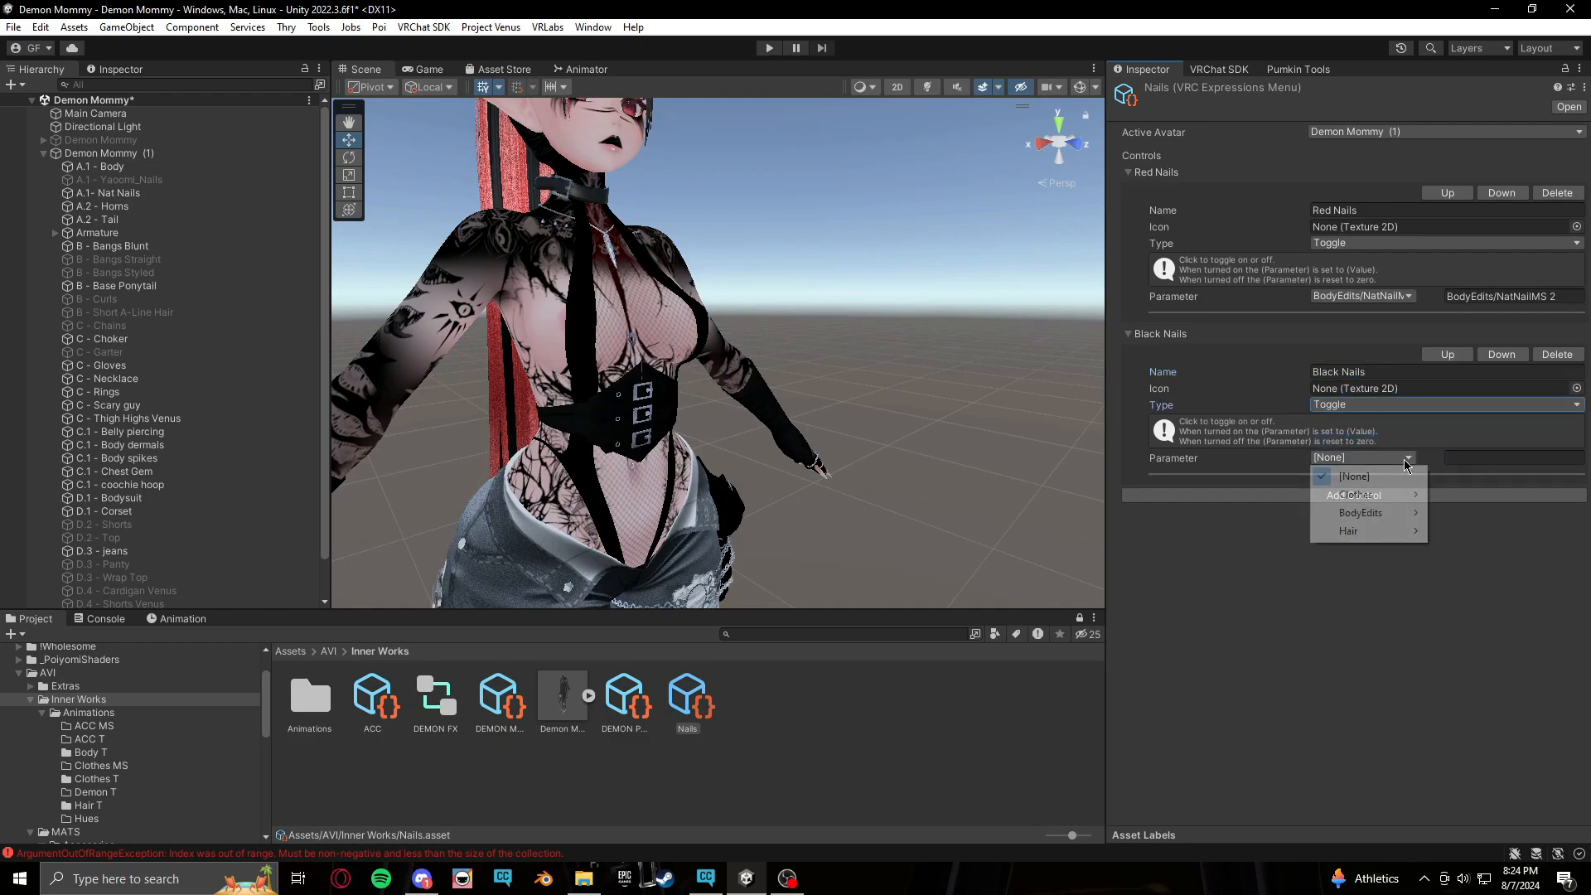
{"action": "left_click", "coordinate": [1482, 551]}
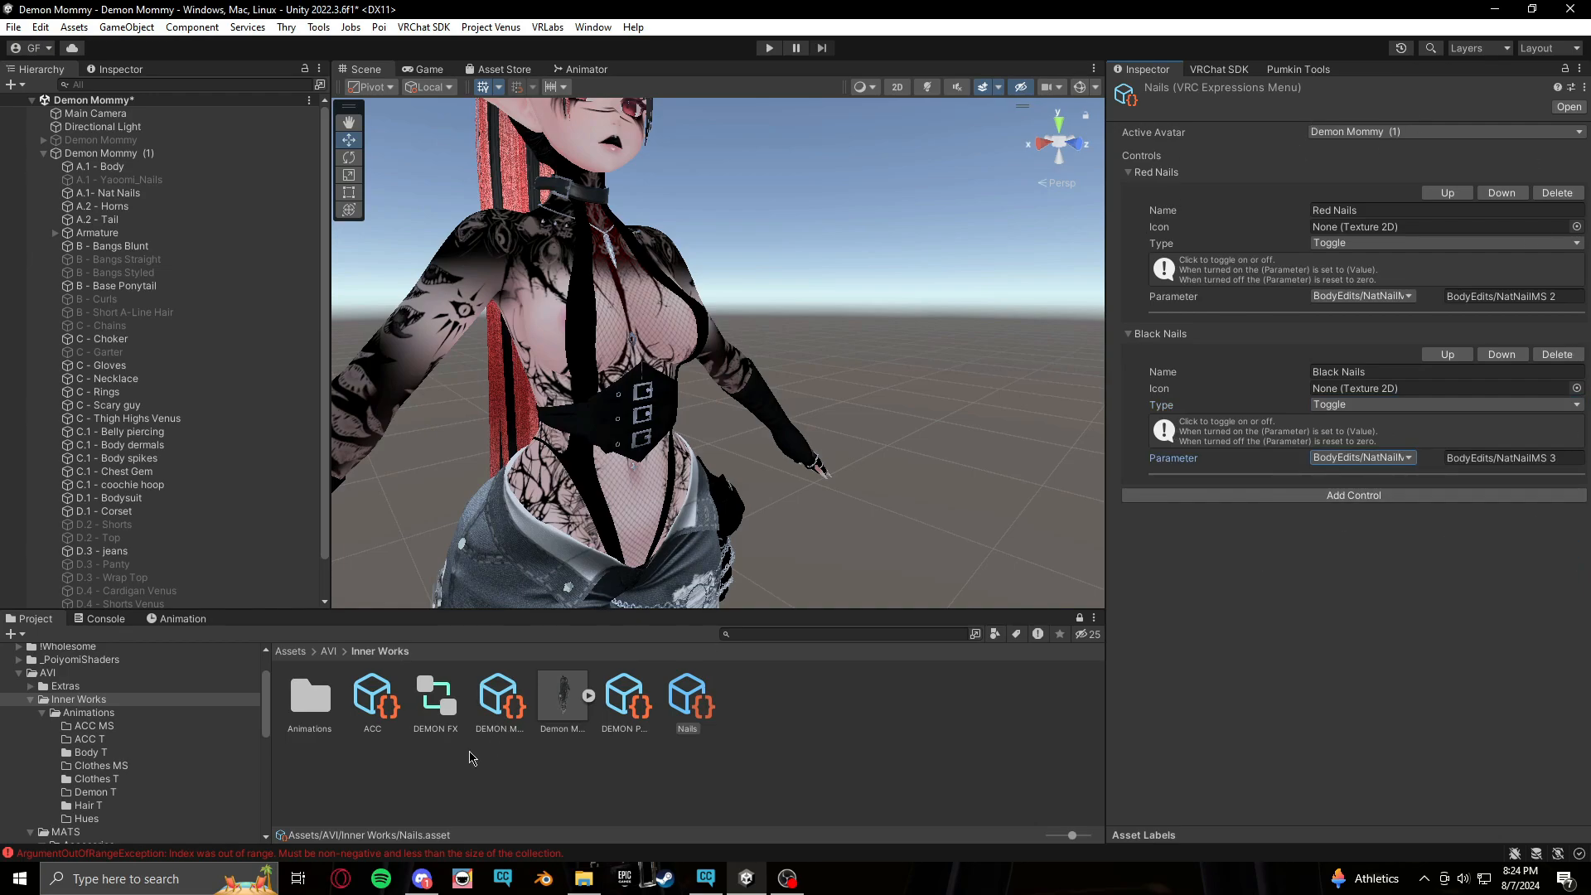
Add a new control named Nails Matswap to the DEMON MENUS expressions menu
{"action": "left_click", "coordinate": [500, 699]}
{"action": "scroll", "coordinate": [1366, 609], "scroll_direction": "down", "scroll_amount": 3}
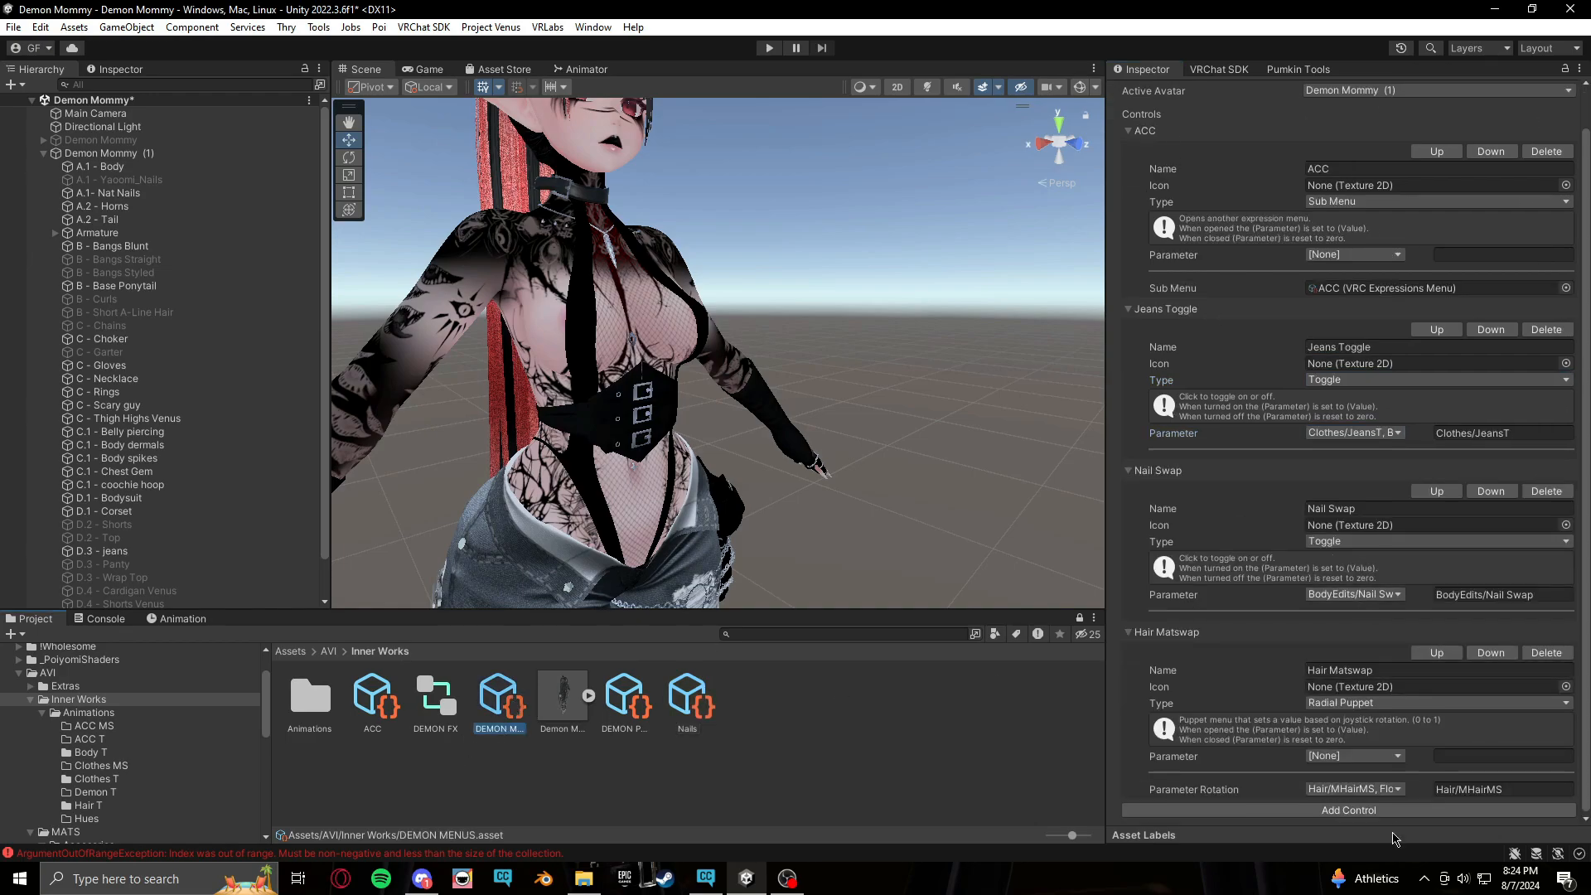
{"action": "left_click", "coordinate": [1418, 815]}
{"action": "left_click", "coordinate": [1128, 798]}
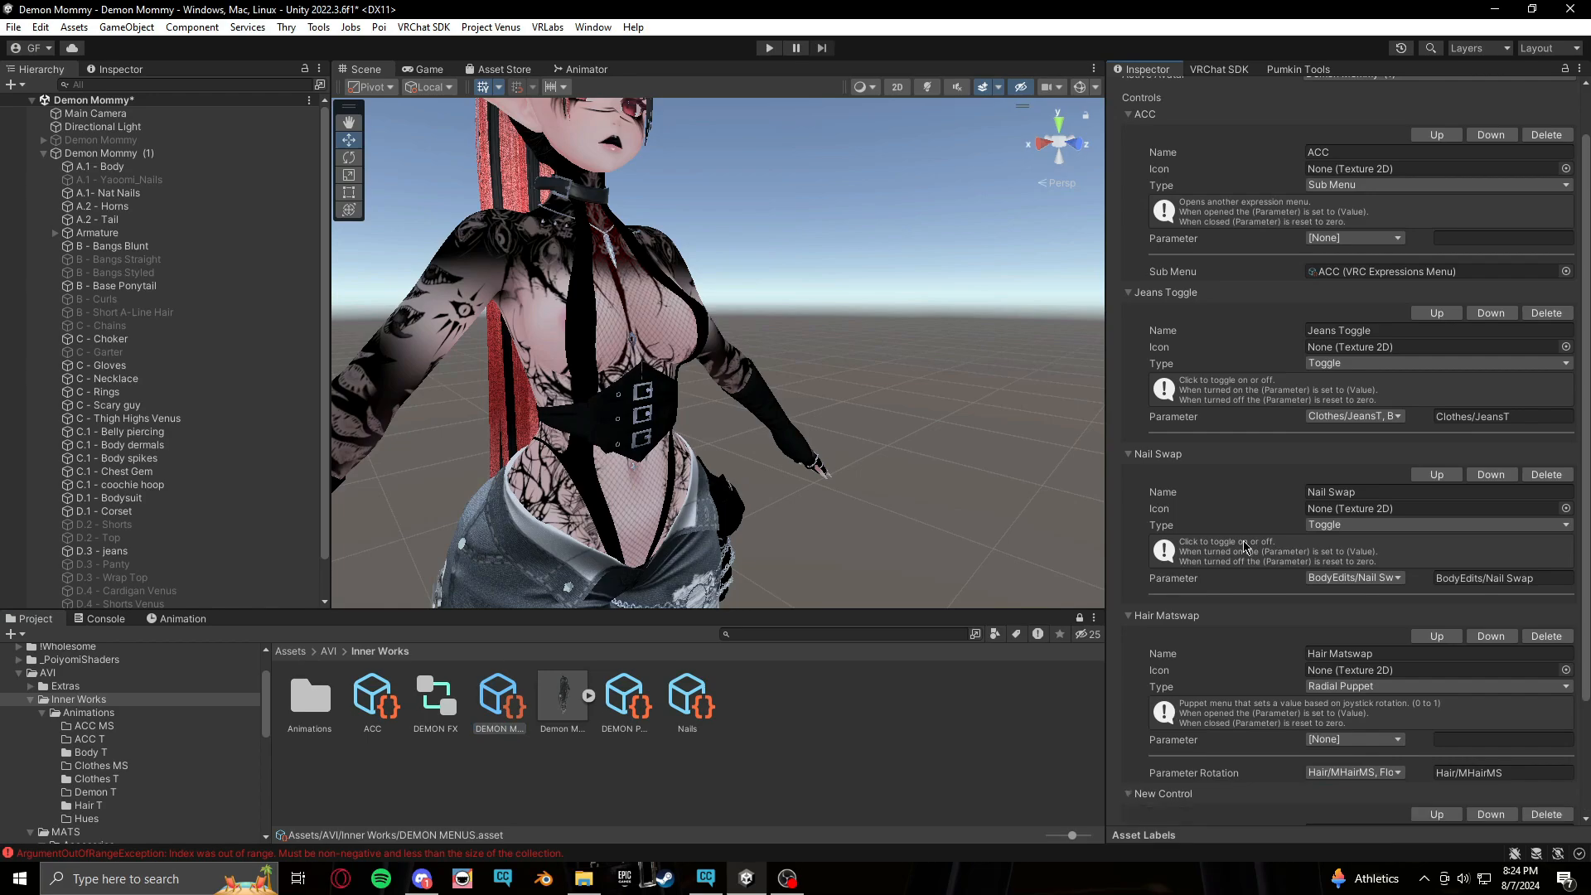
{"action": "scroll", "coordinate": [1360, 729], "scroll_direction": "down", "scroll_amount": 3}
{"action": "left_click", "coordinate": [1399, 687]}
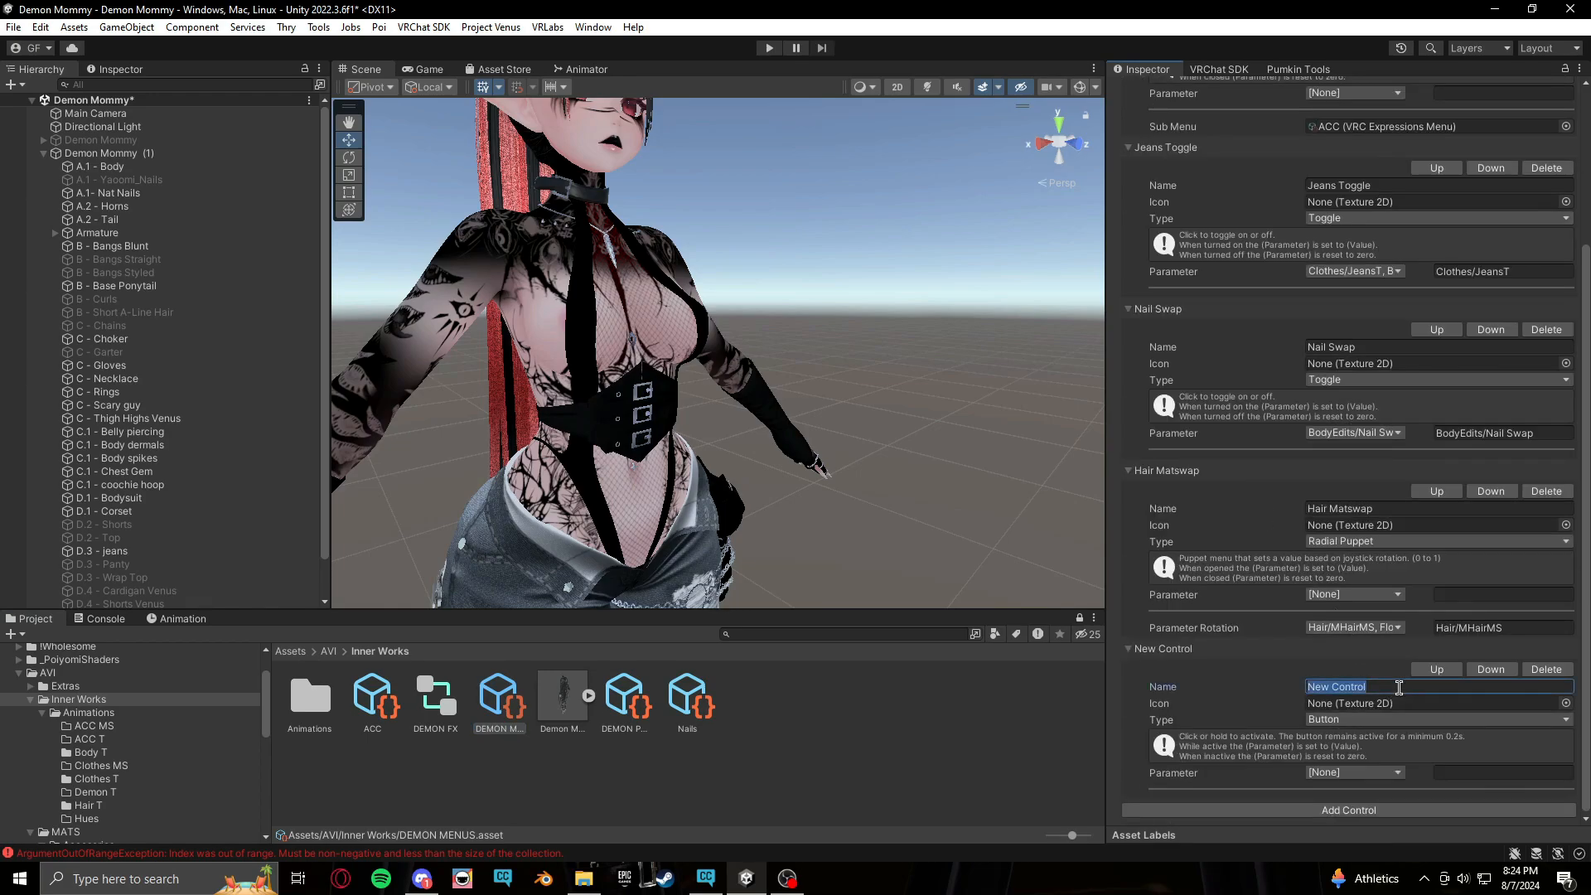
{"action": "type", "text": "Nails Matswap"}
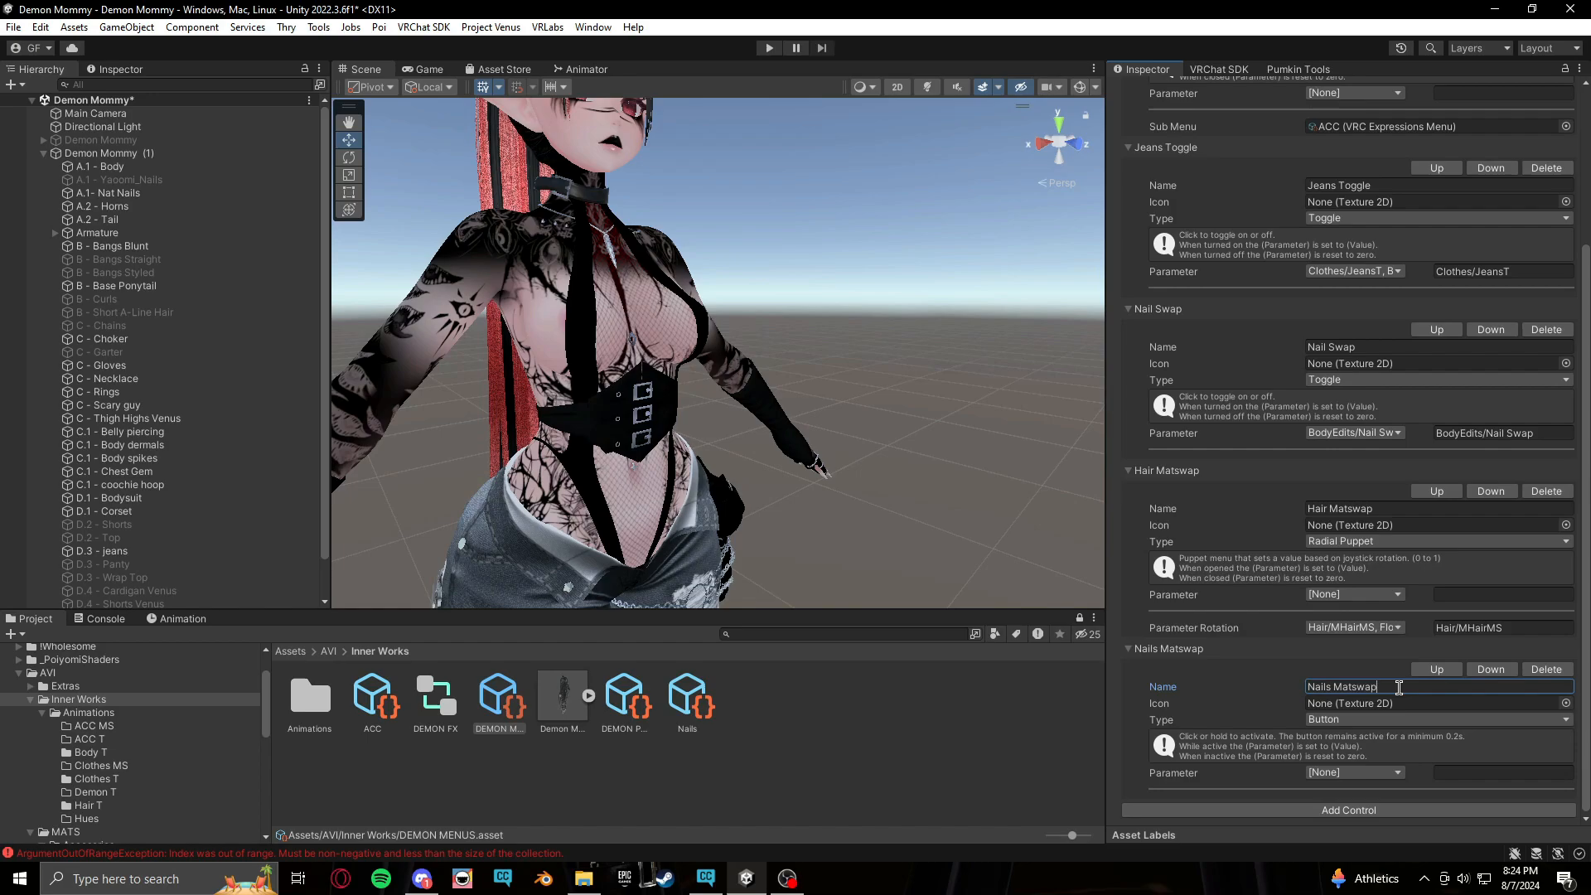
Set the Nails Matswap control to Sub Menu and assign the Nails menu as its submenu
{"action": "left_click", "coordinate": [1517, 720]}
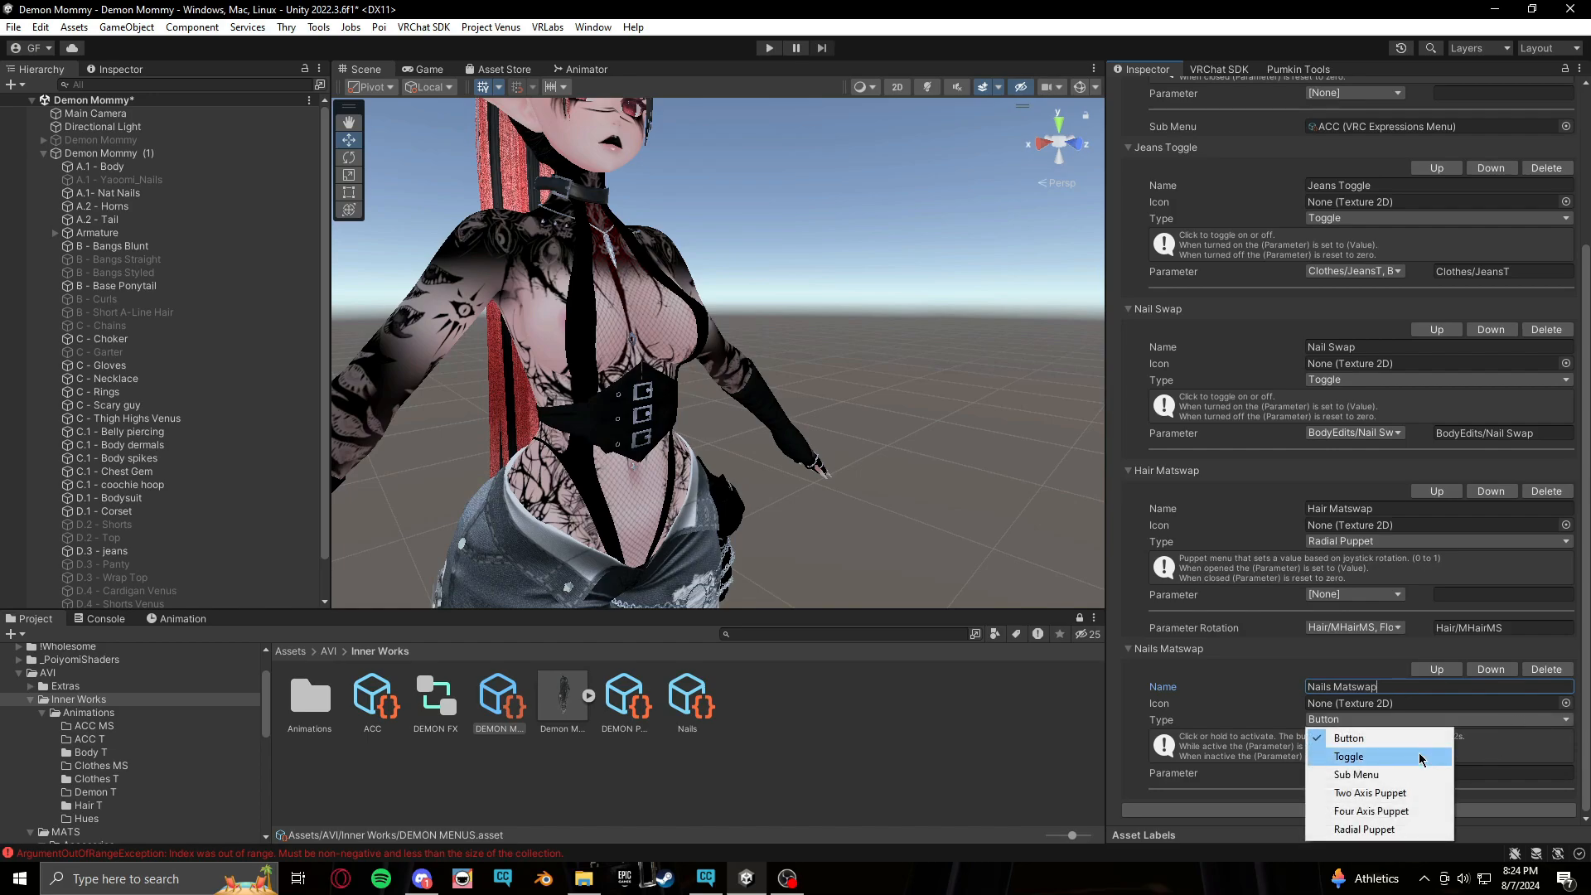
{"action": "left_click", "coordinate": [1400, 771]}
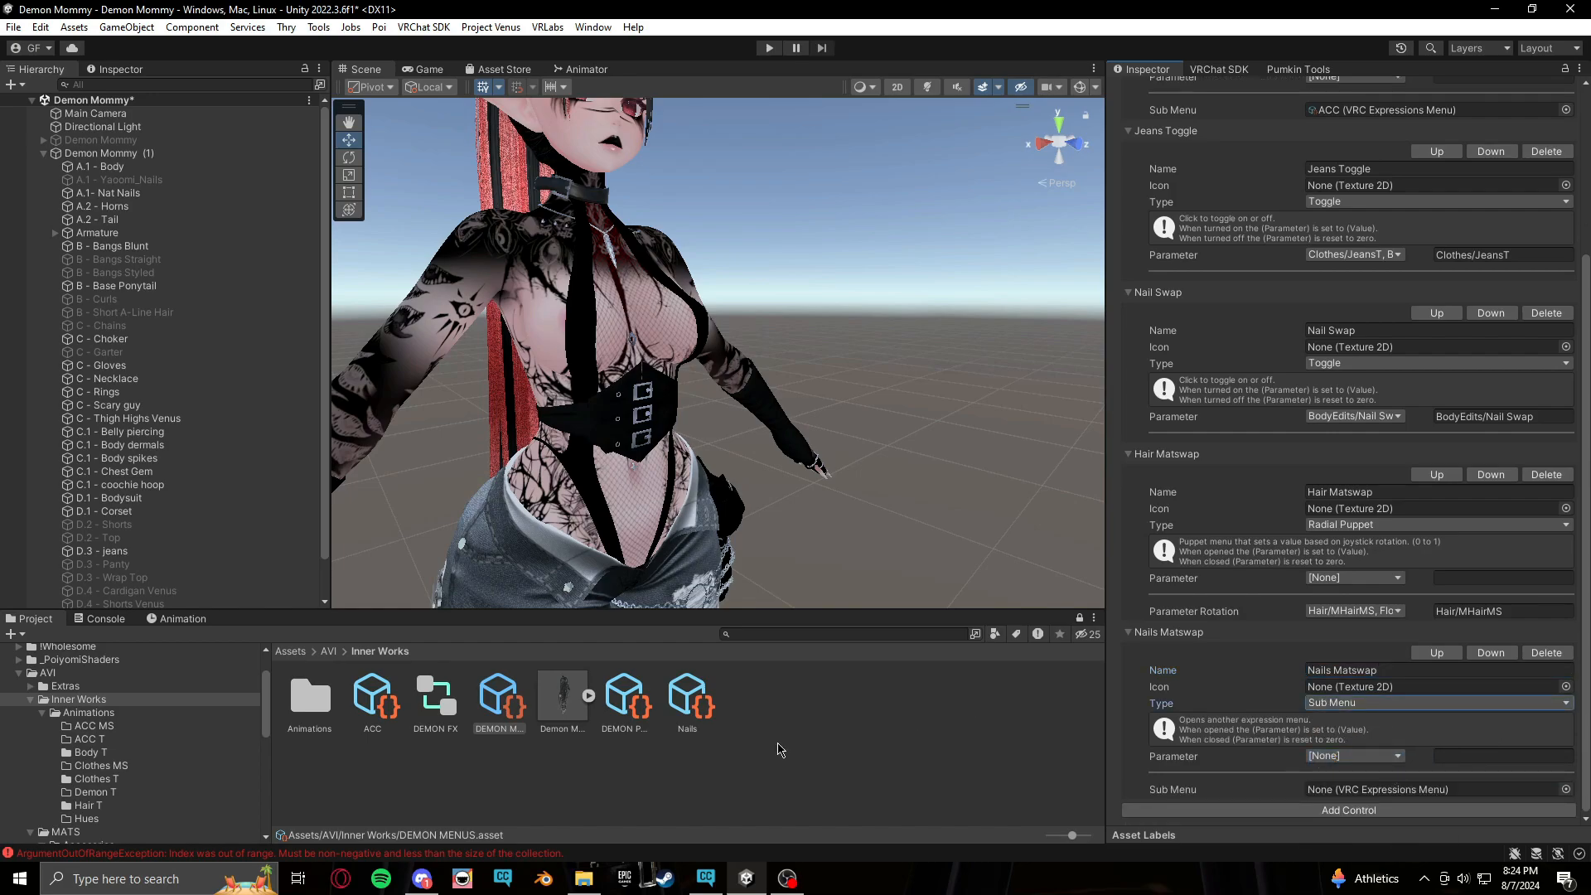
{"action": "left_click_drag", "start_coordinate": [688, 700], "coordinate": [1410, 792]}
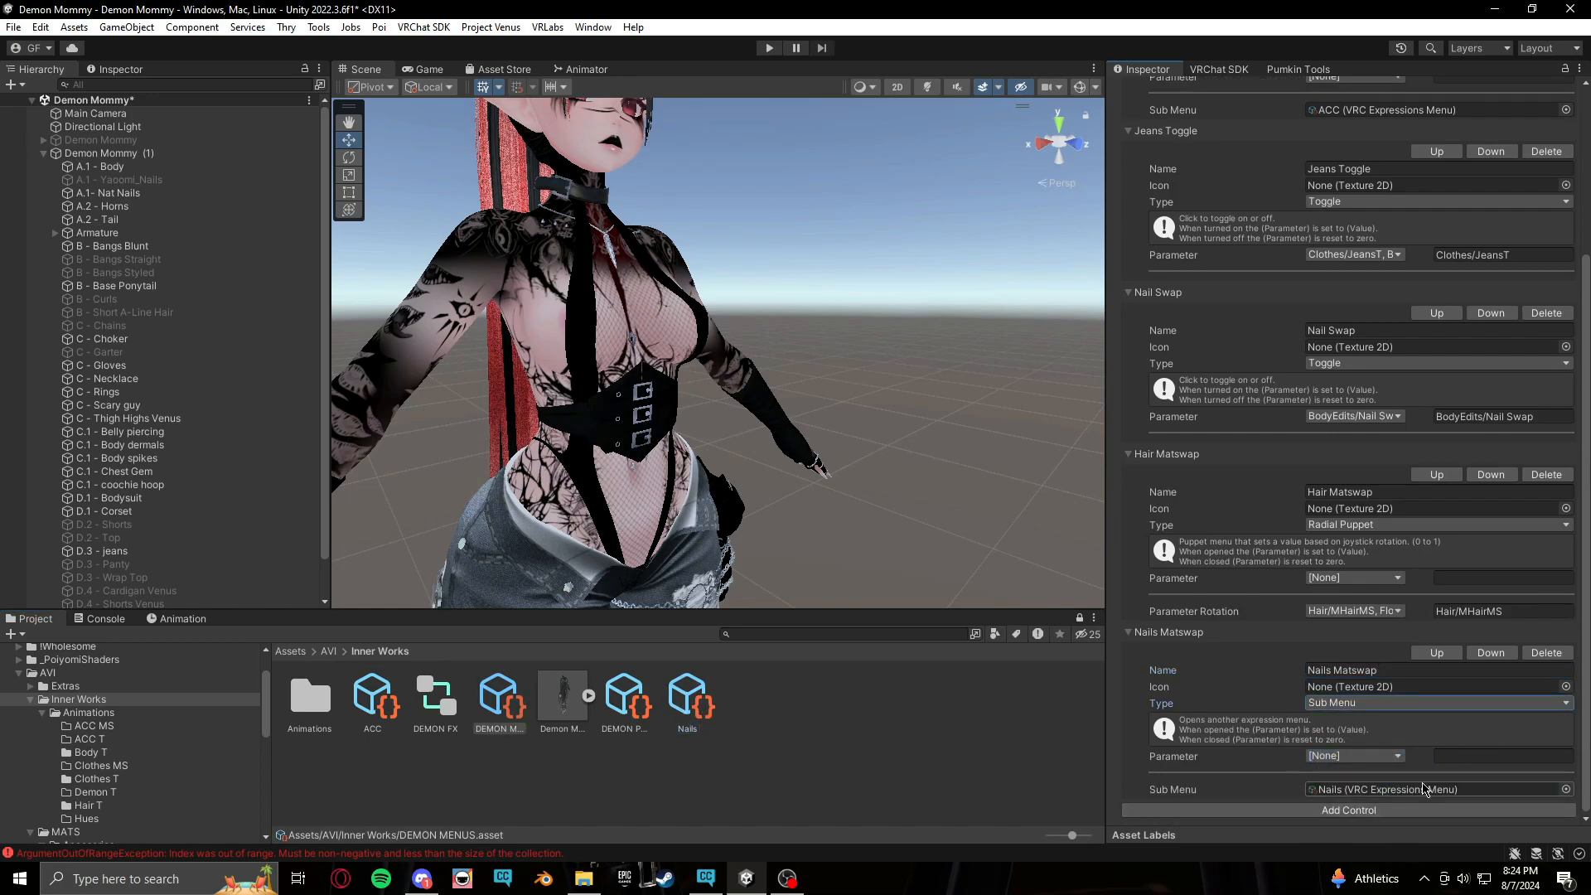
{"action": "left_click", "coordinate": [1565, 789]}
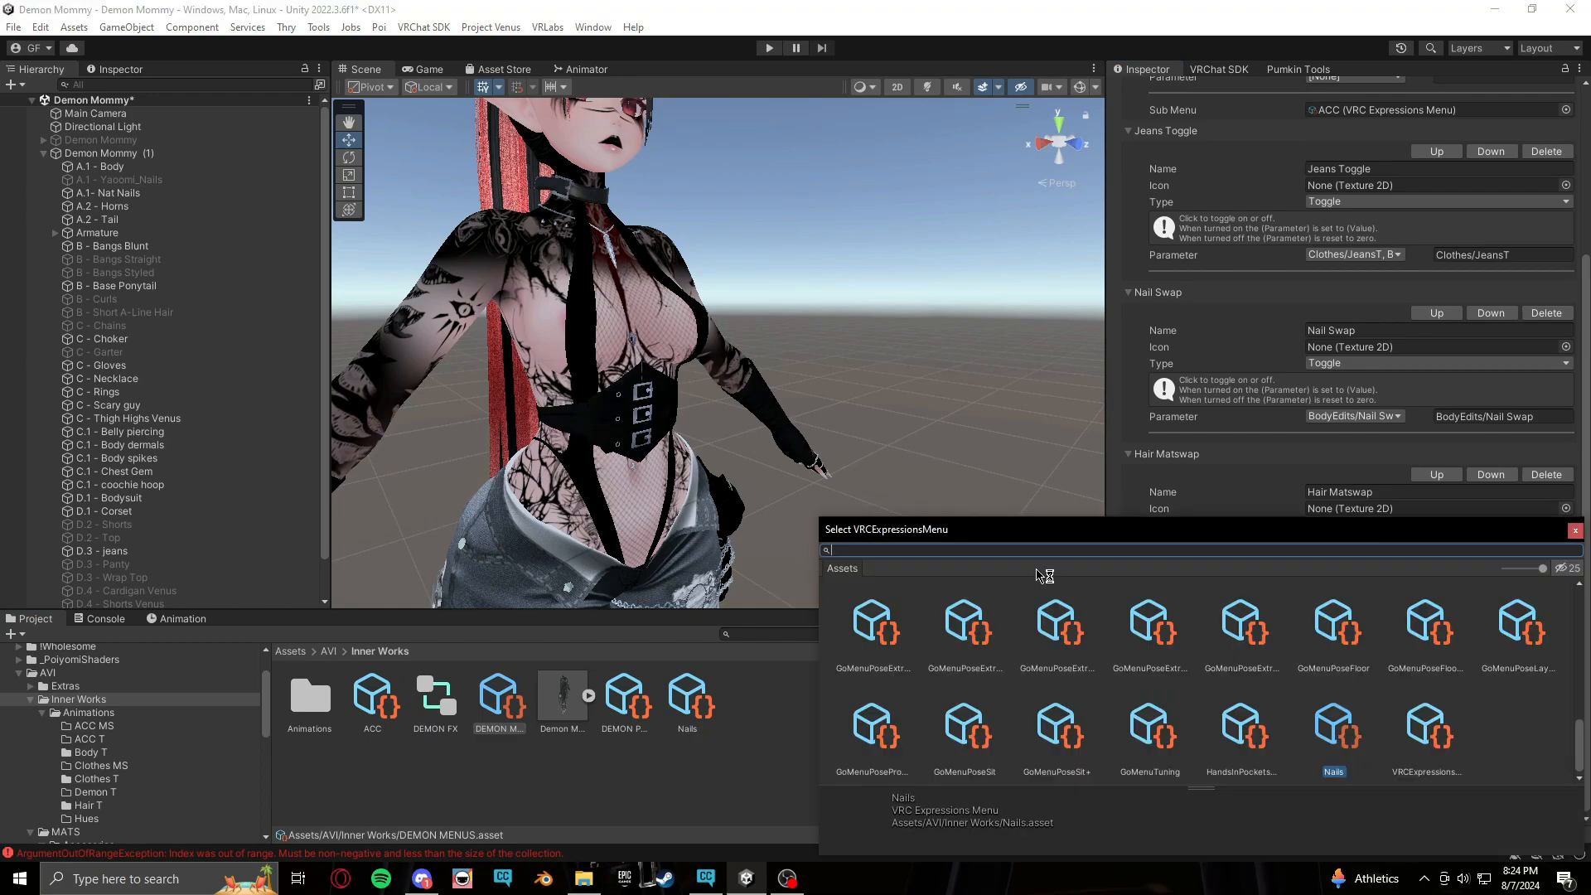
{"action": "type", "text": "nail"}
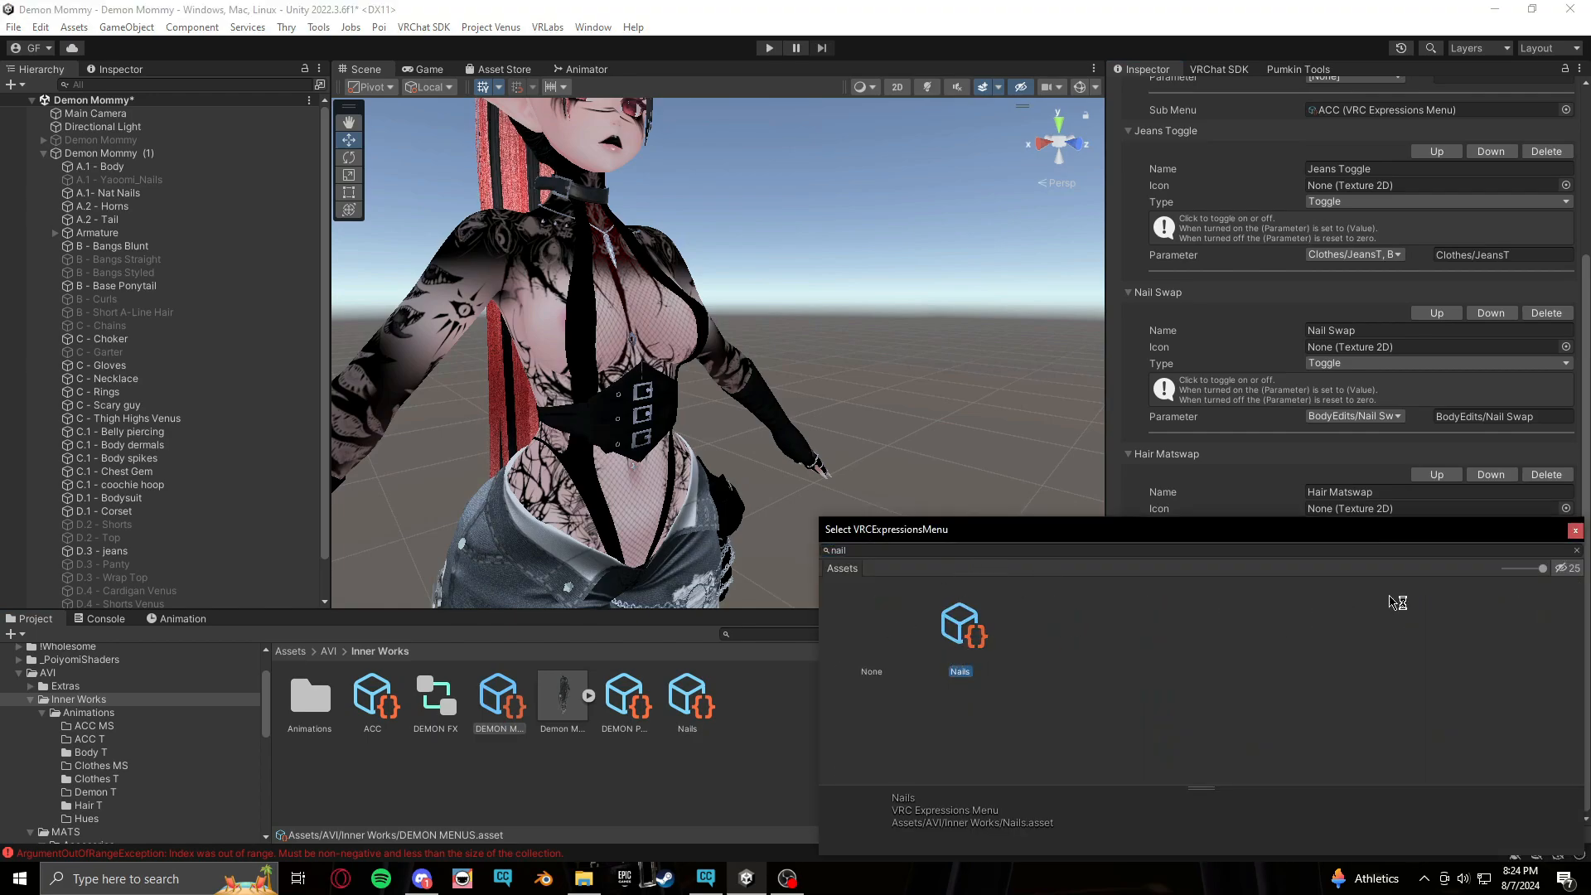
{"action": "left_click", "coordinate": [1576, 531]}
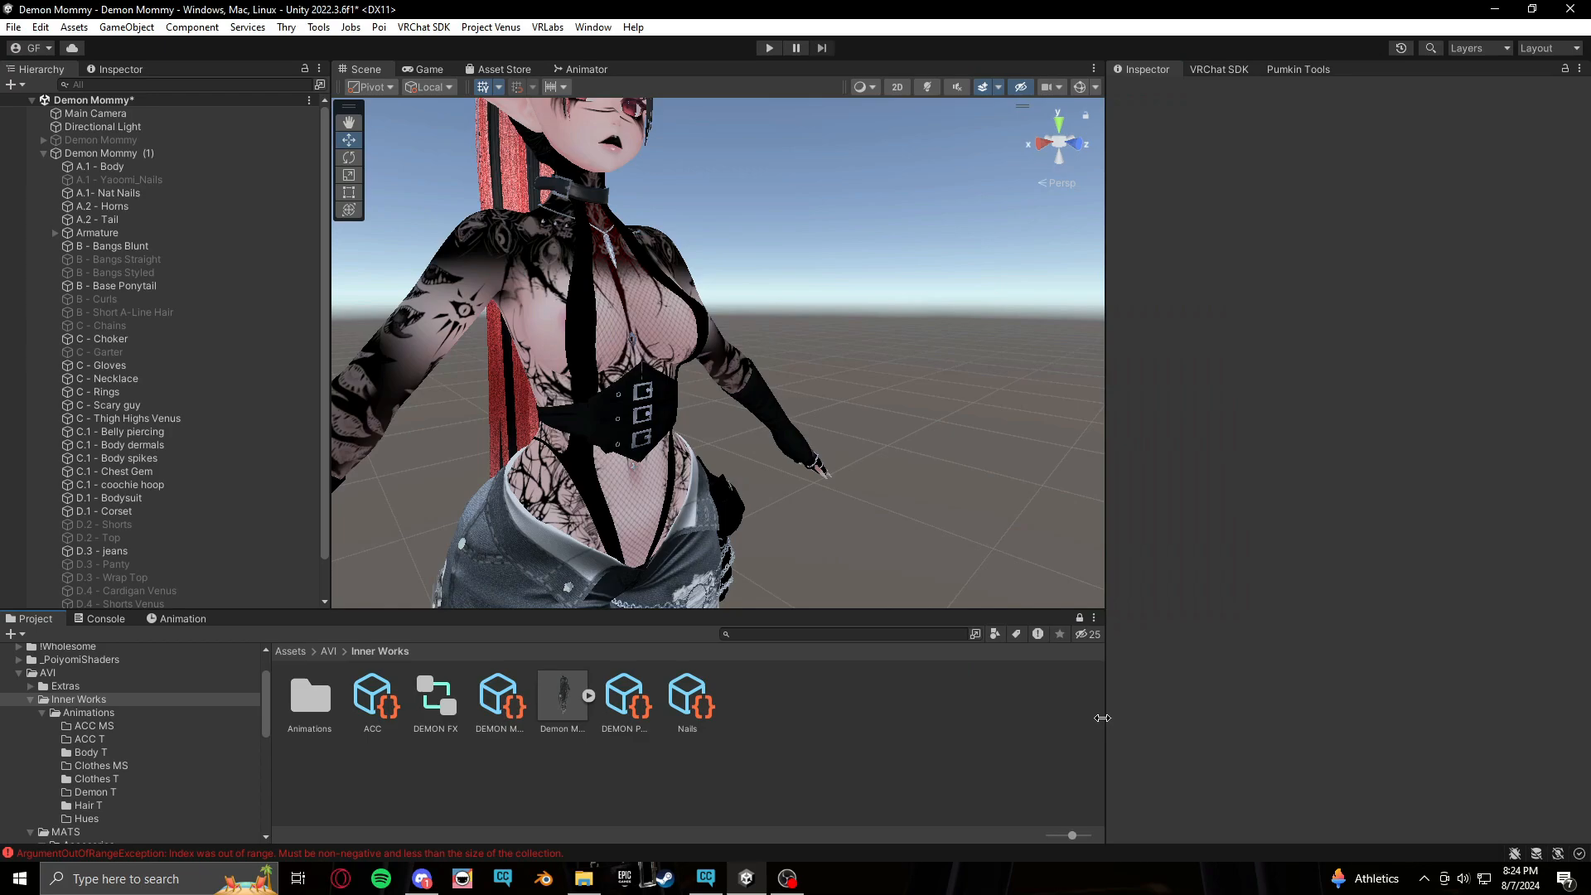
Save the project
{"action": "left_click", "coordinate": [692, 705]}
{"action": "left_click", "coordinate": [779, 763]}
{"action": "scroll", "coordinate": [853, 331], "scroll_direction": "down", "scroll_amount": 6}
{"action": "middle_click_drag", "start_coordinate": [659, 411], "coordinate": [744, 398]}
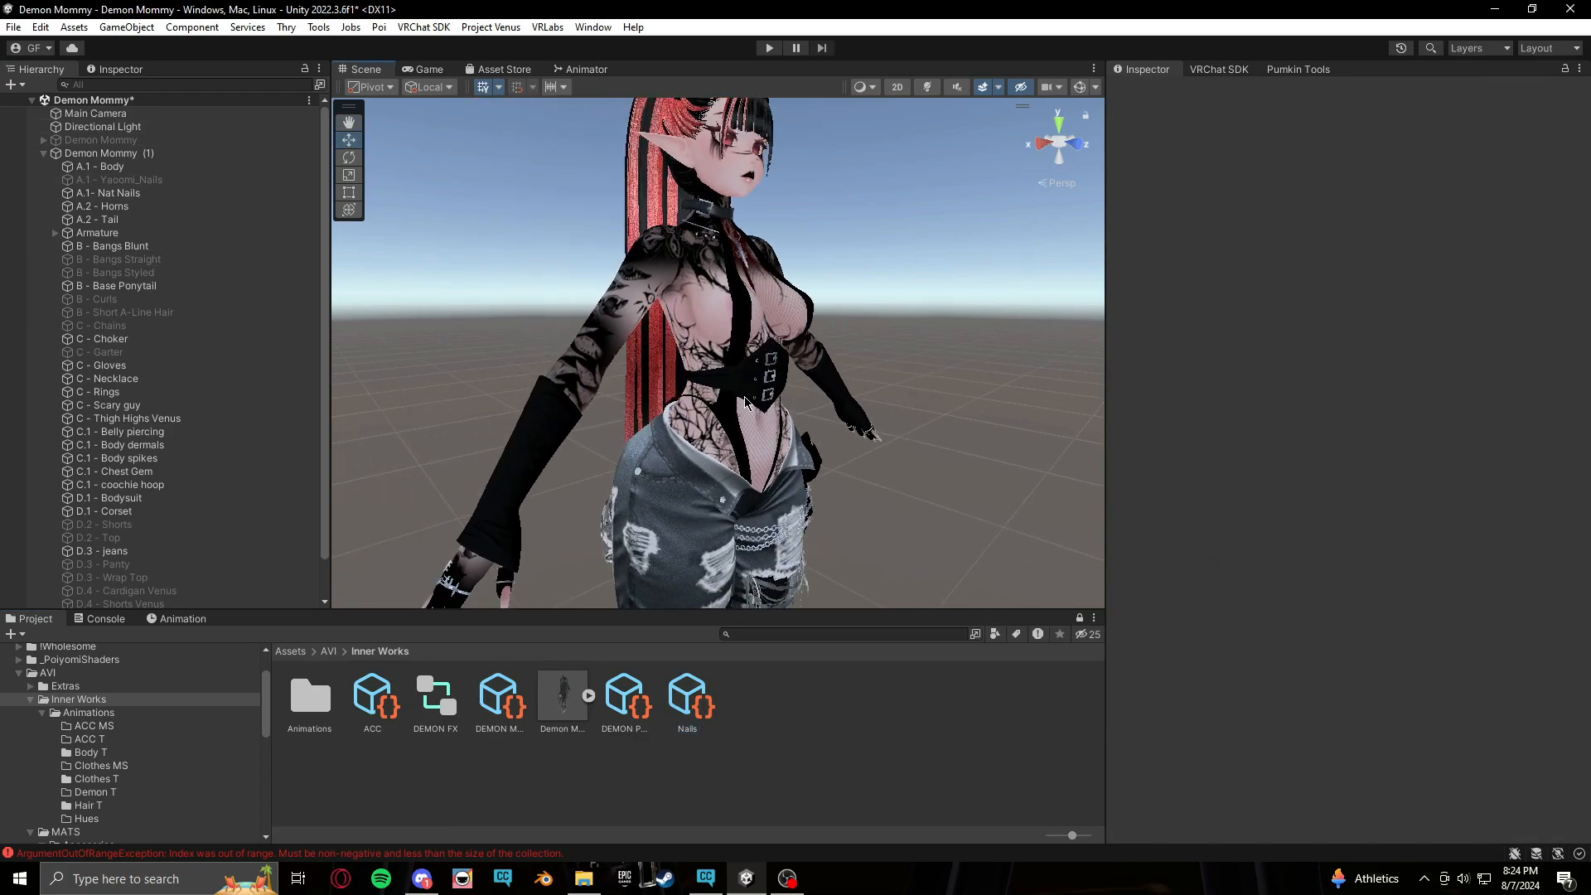
{"action": "key", "text": "ctrl+s"}
Review the FX controller layers, then enter Play mode to test the avatar
{"action": "left_click", "coordinate": [603, 70]}
{"action": "left_click", "coordinate": [514, 132]}
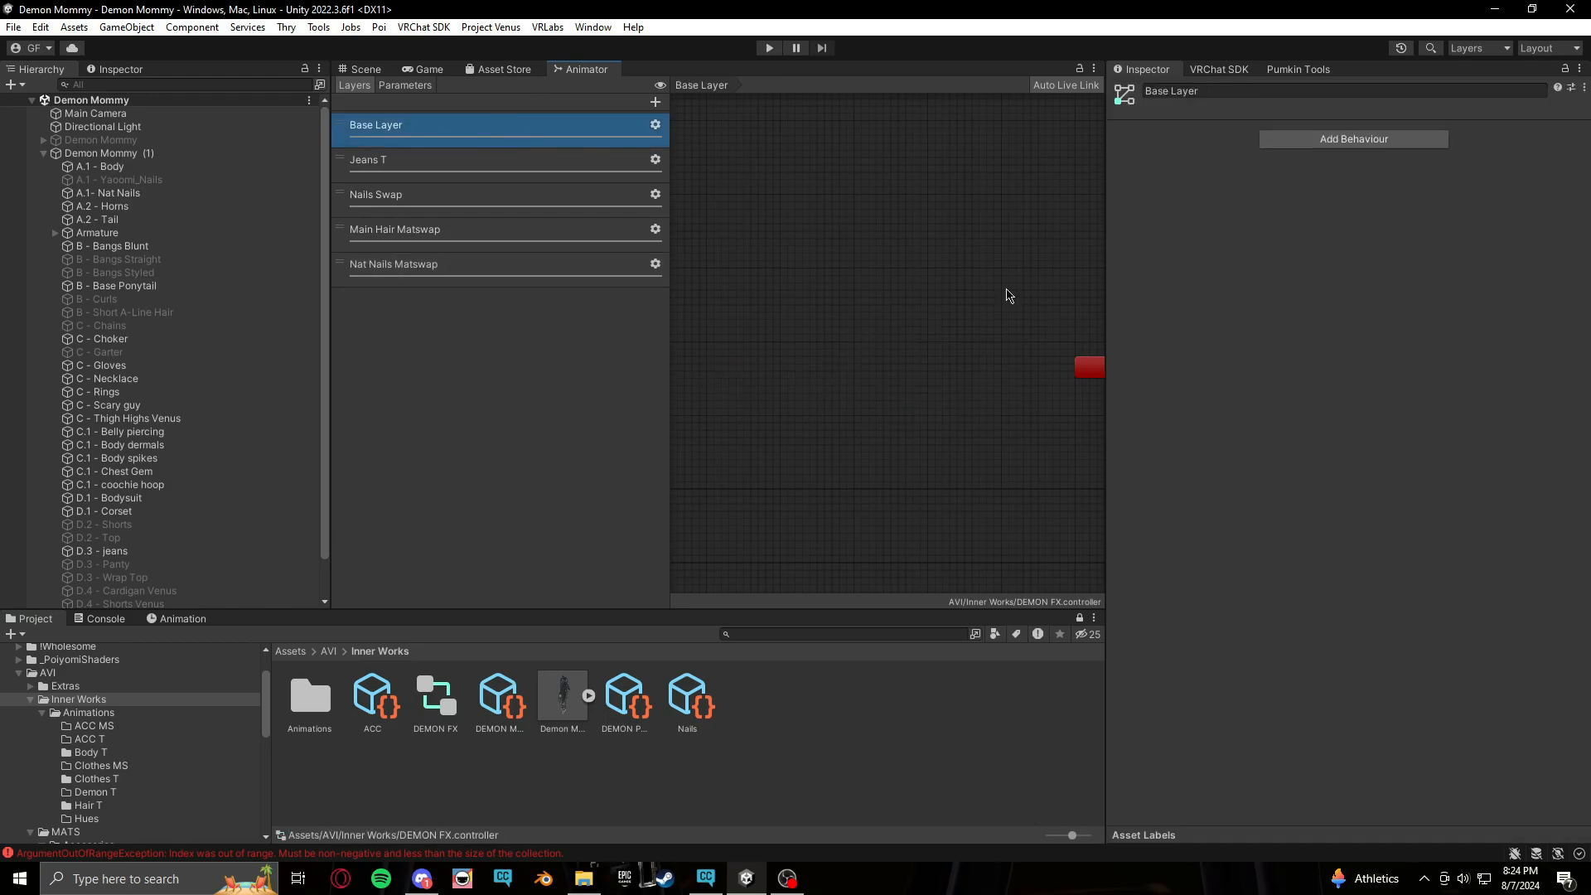
{"action": "middle_click_drag", "start_coordinate": [916, 313], "coordinate": [984, 323]}
{"action": "left_click", "coordinate": [365, 69]}
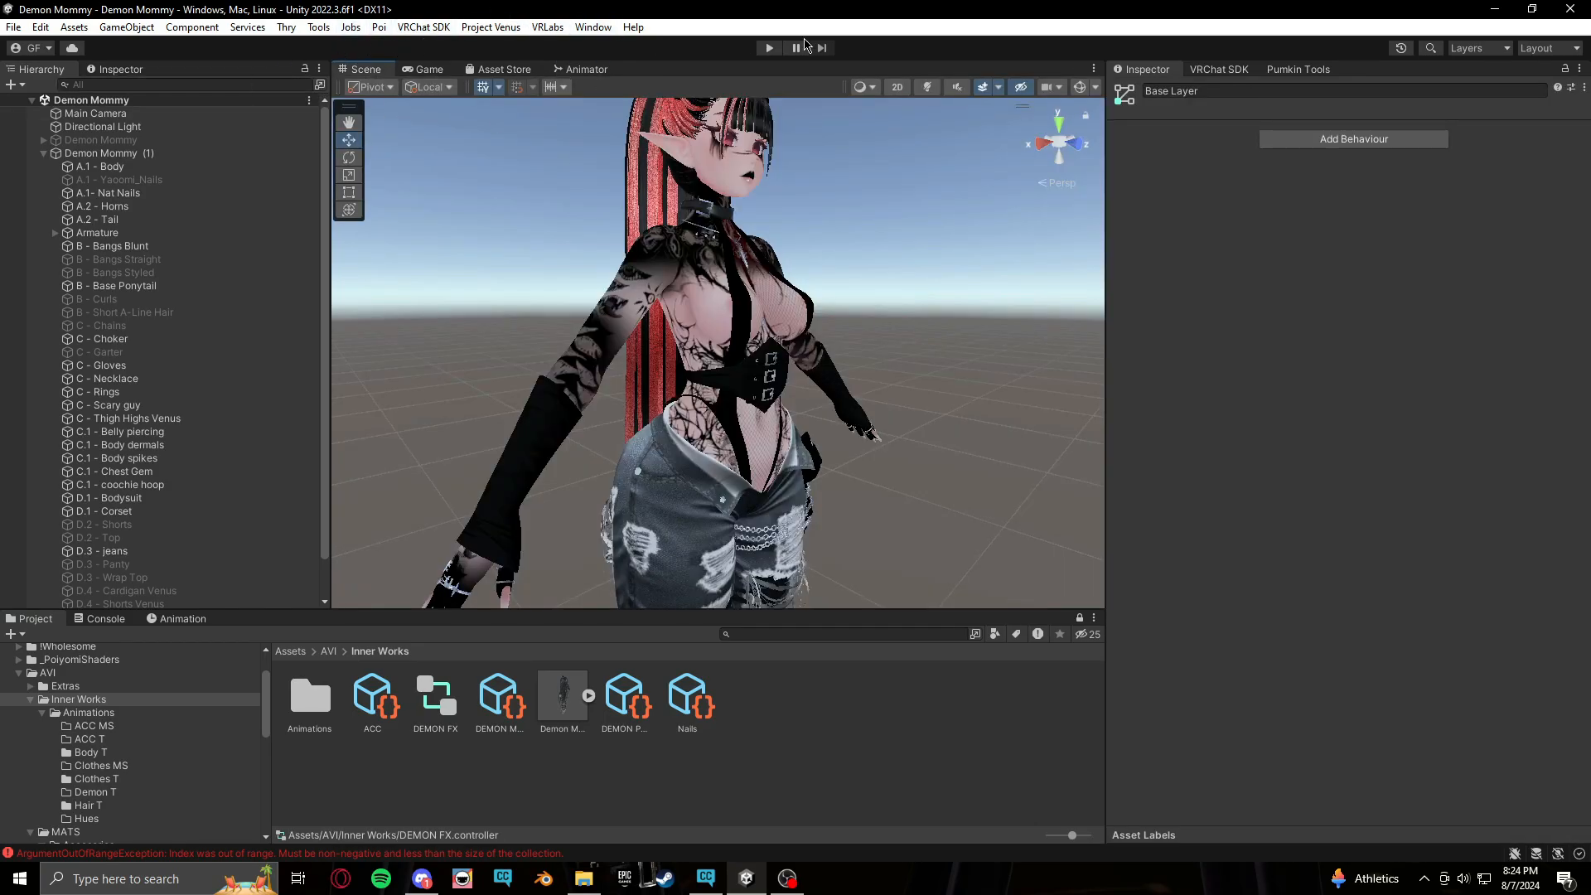
{"action": "left_click", "coordinate": [769, 48]}
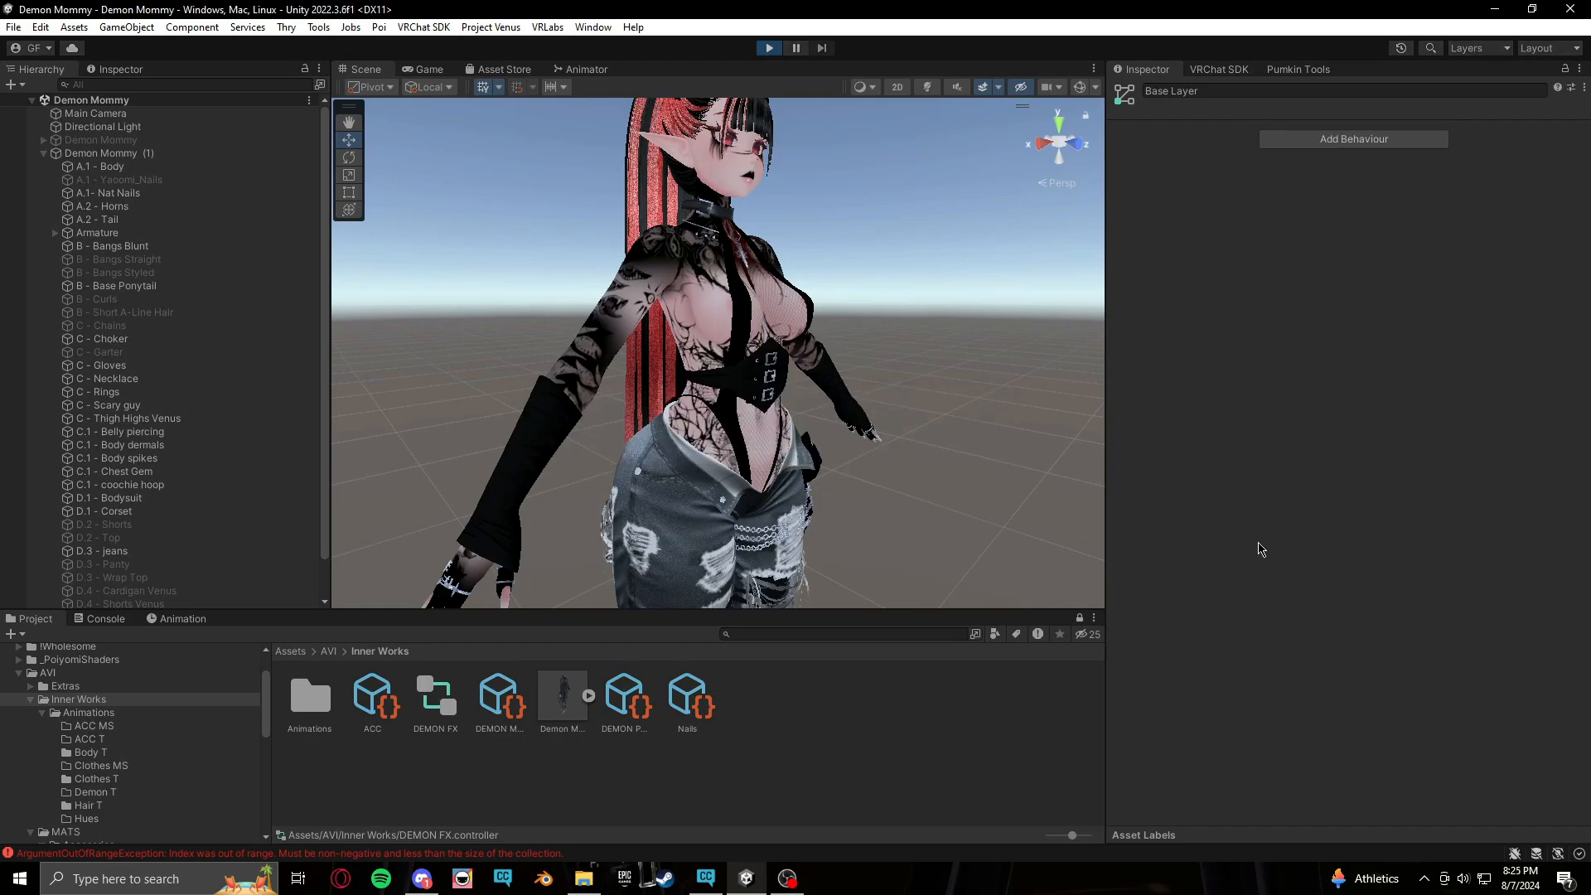
Launch the Gesture Manager for the avatar in Play mode
{"action": "left_click", "coordinate": [364, 69]}
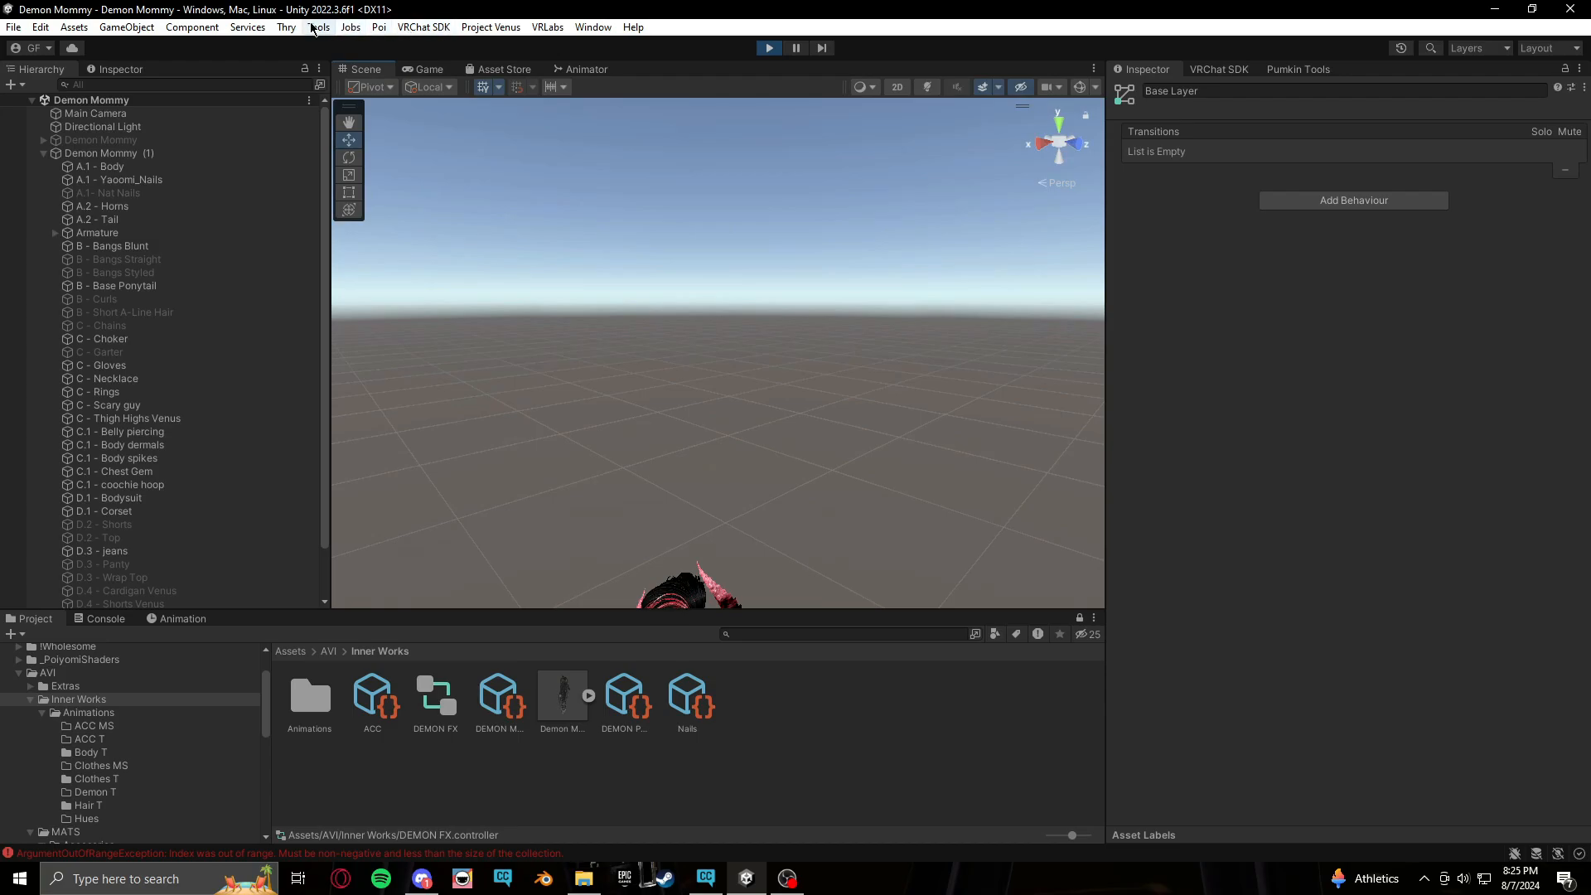
{"action": "left_click", "coordinate": [351, 26]}
{"action": "mouse_move", "coordinate": [359, 45]}
{"action": "mouse_move", "coordinate": [319, 26]}
{"action": "left_click", "coordinate": [390, 46]}
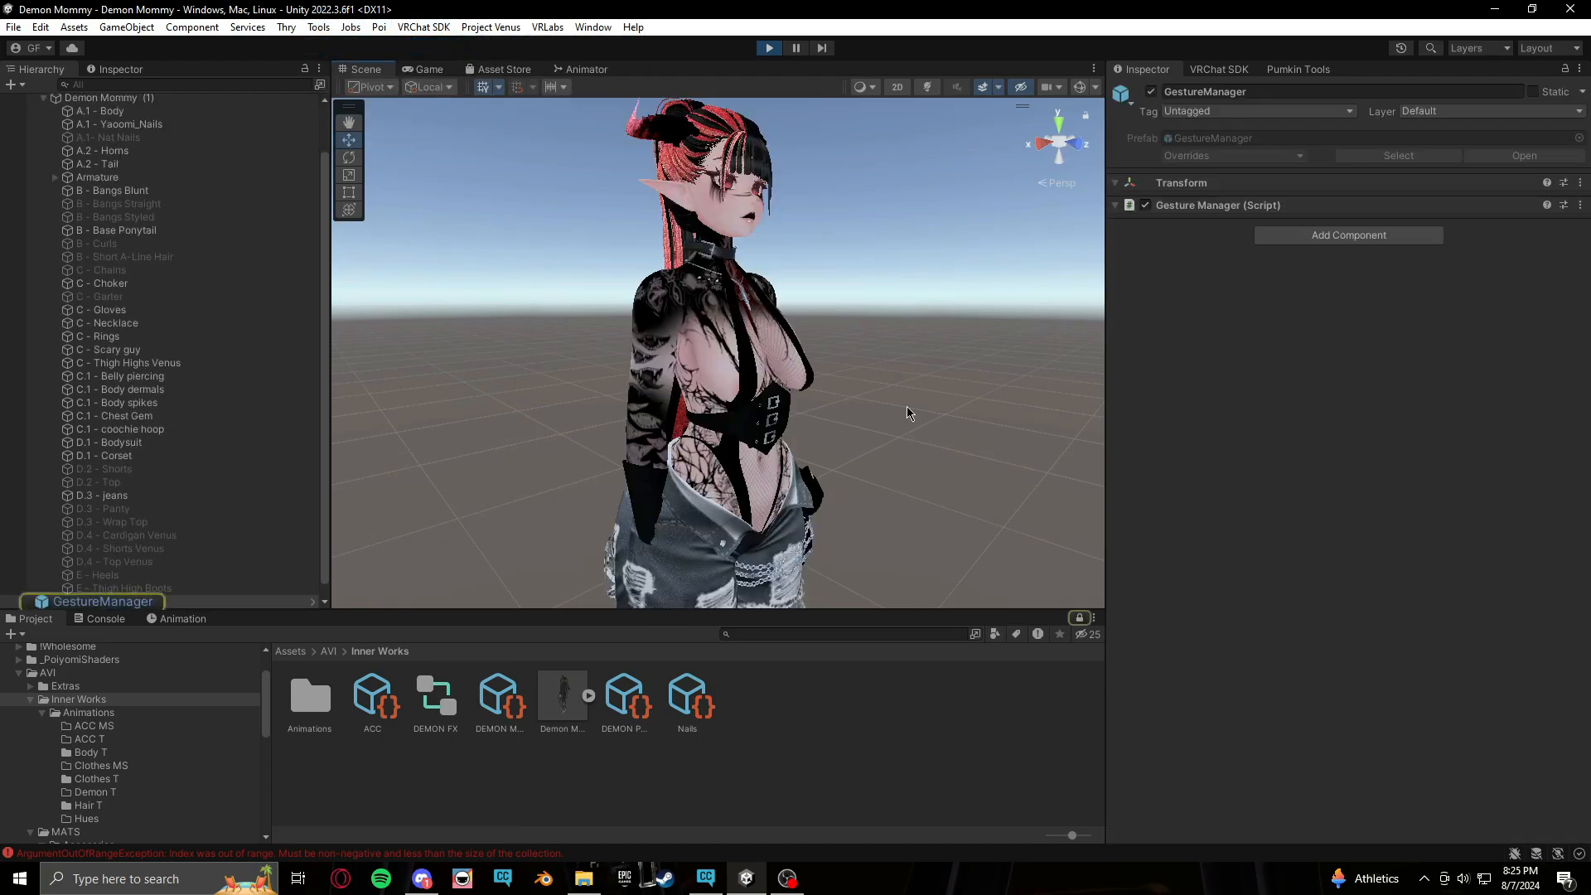
Set both hands' gestures to Open in Gesture Manager
{"action": "middle_click_drag", "start_coordinate": [930, 440], "coordinate": [943, 332]}
{"action": "scroll", "coordinate": [940, 345], "scroll_direction": "up", "scroll_amount": 6}
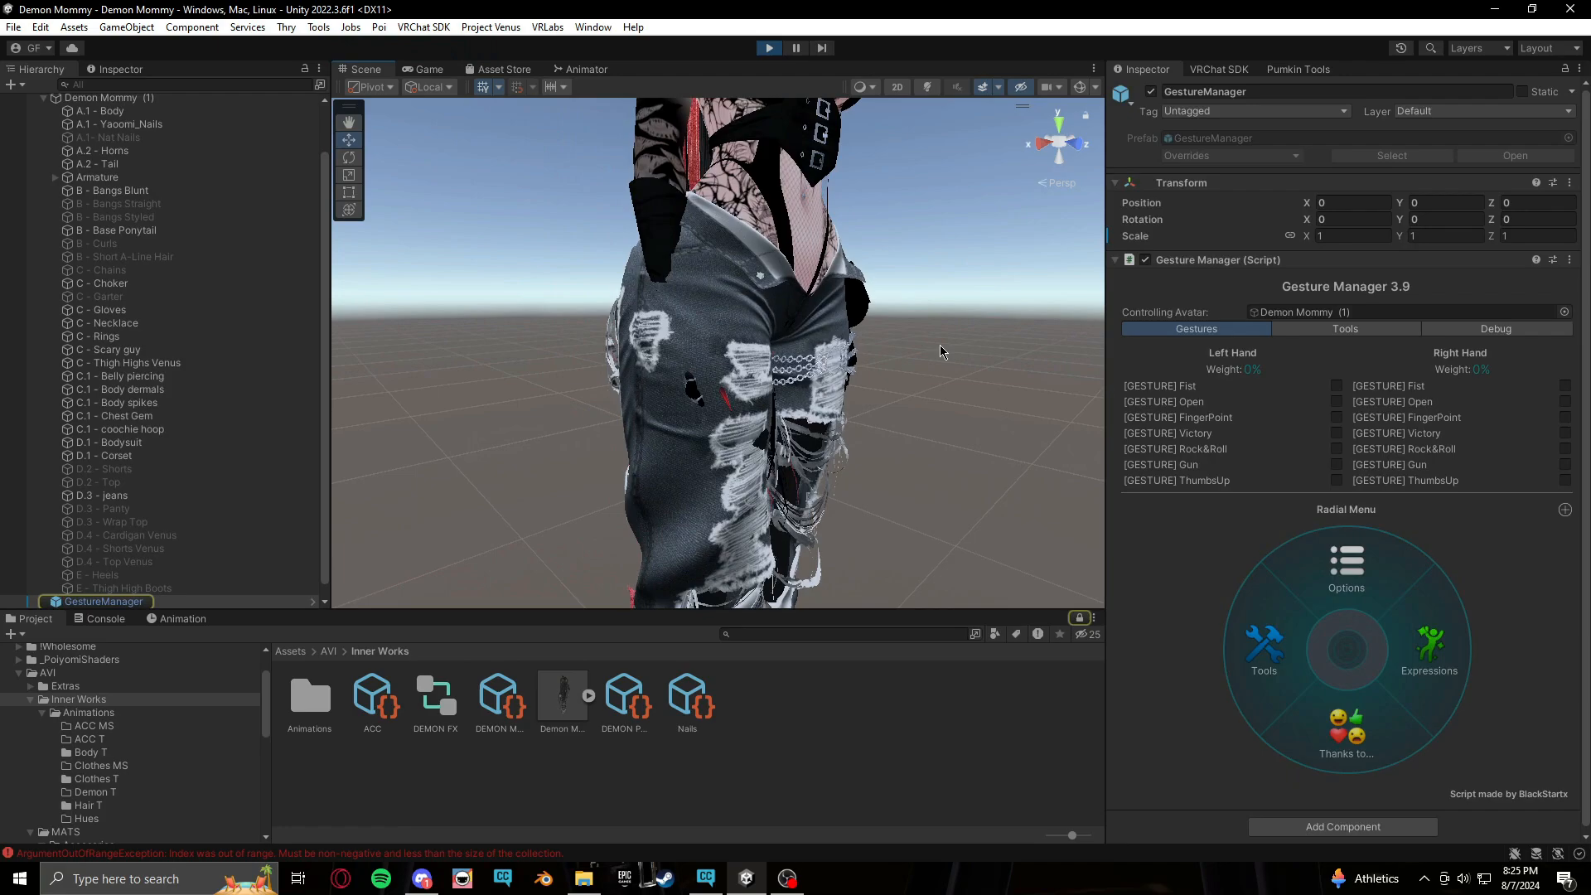
{"action": "left_click", "coordinate": [1337, 401]}
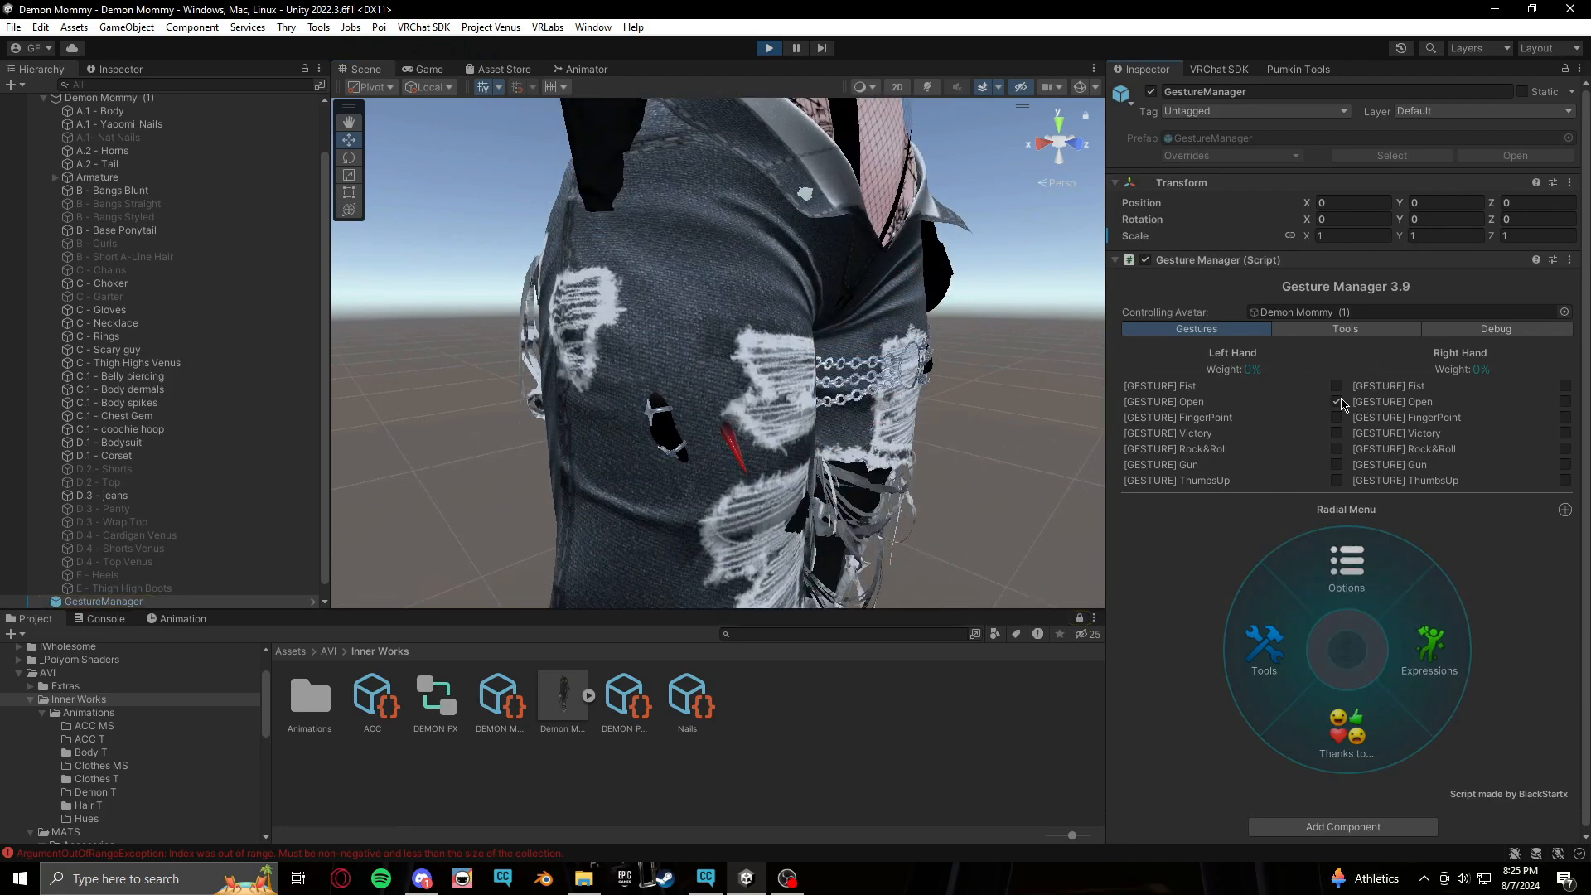
{"action": "left_click", "coordinate": [1566, 402]}
Open the Expressions radial menu and activate the Nail Swap toggle
{"action": "right_click_drag", "start_coordinate": [901, 460], "coordinate": [921, 432]}
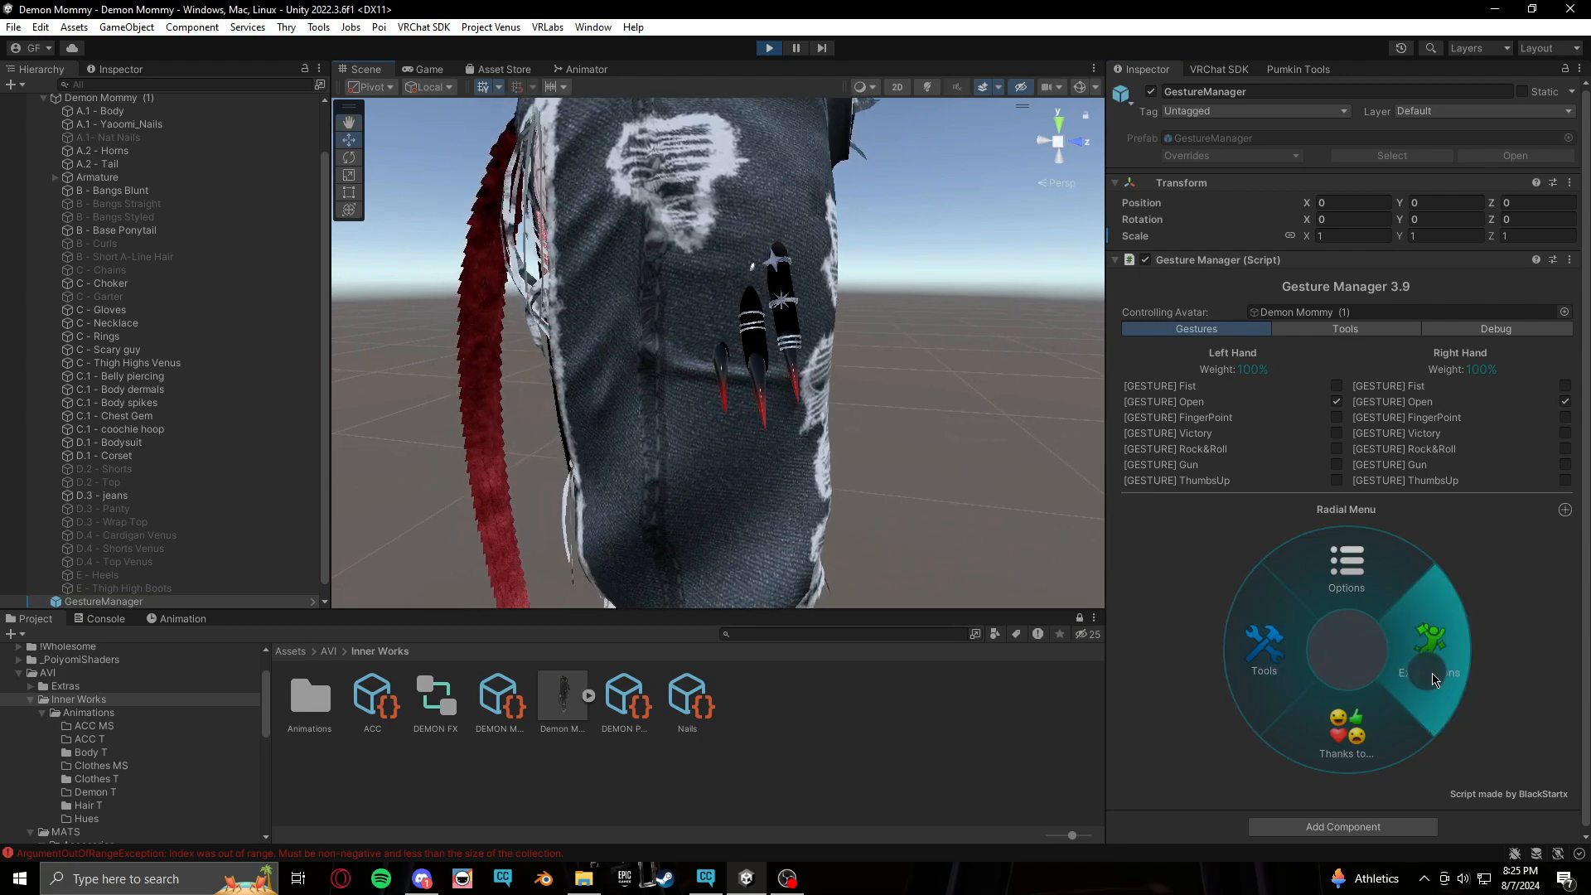
{"action": "left_click", "coordinate": [1429, 647]}
{"action": "left_click", "coordinate": [1310, 723]}
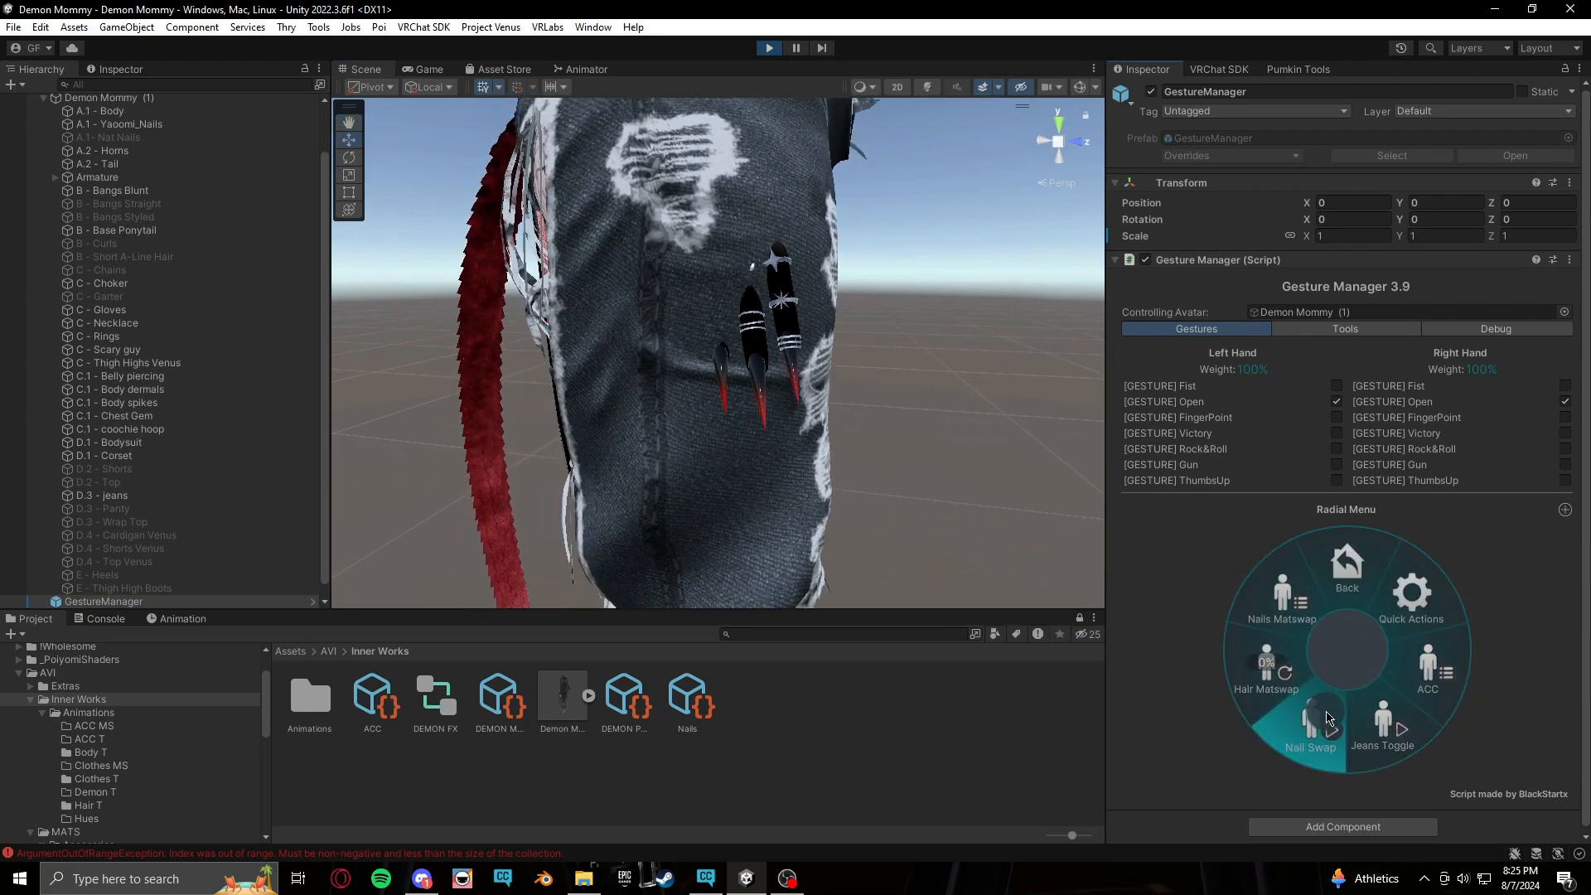
Open the Nails Matswap submenu and switch repeatedly between Red Nails and Black Nails to test the material swap
{"action": "left_click", "coordinate": [1283, 598]}
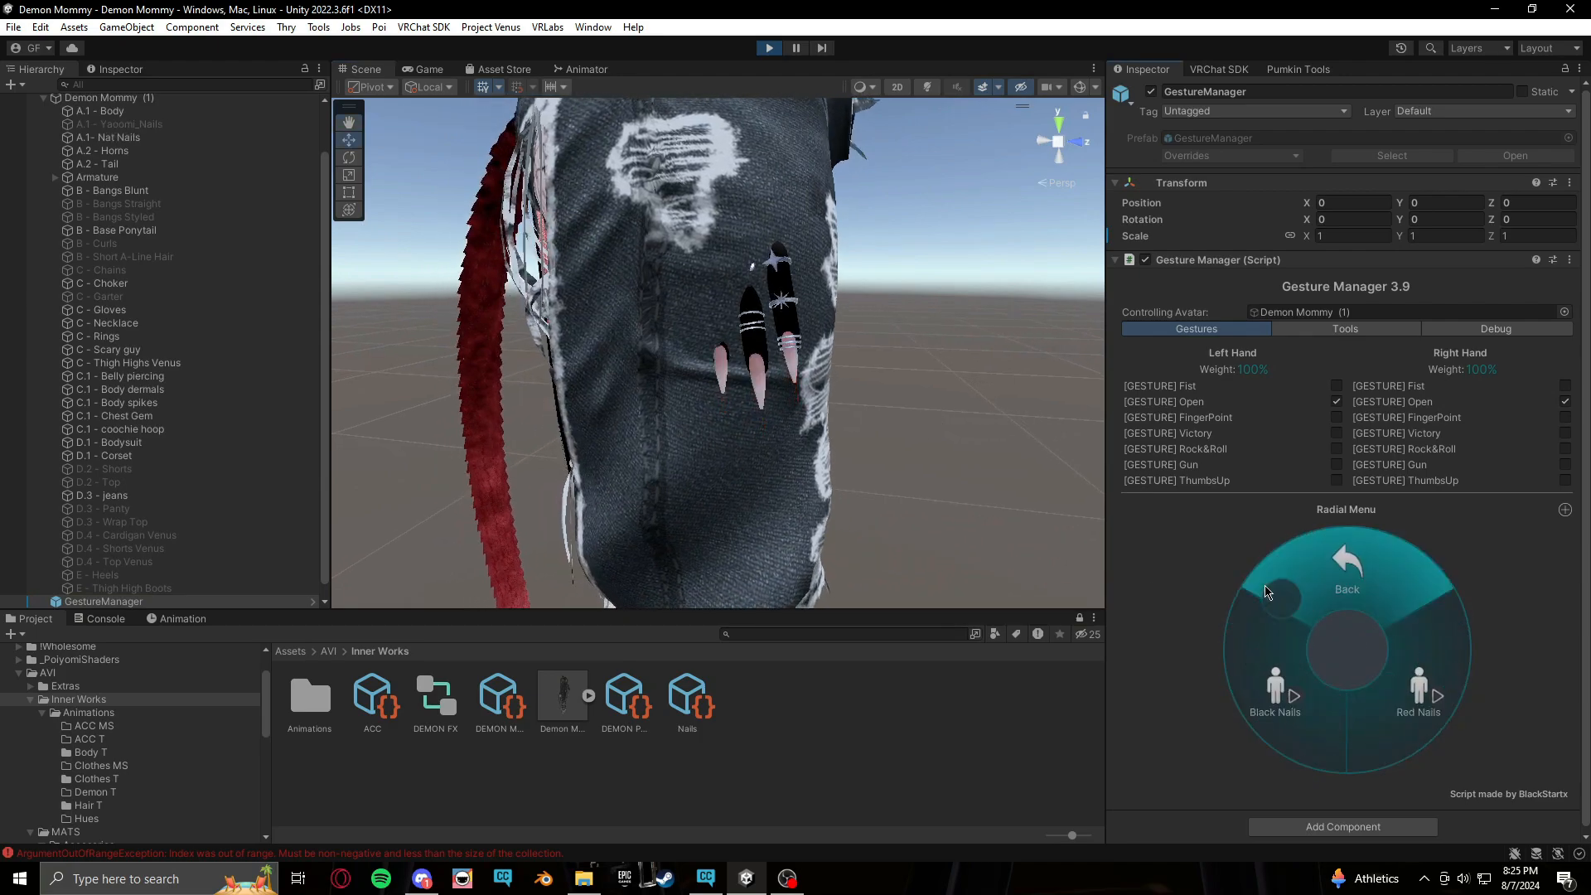
{"action": "left_click", "coordinate": [1406, 678]}
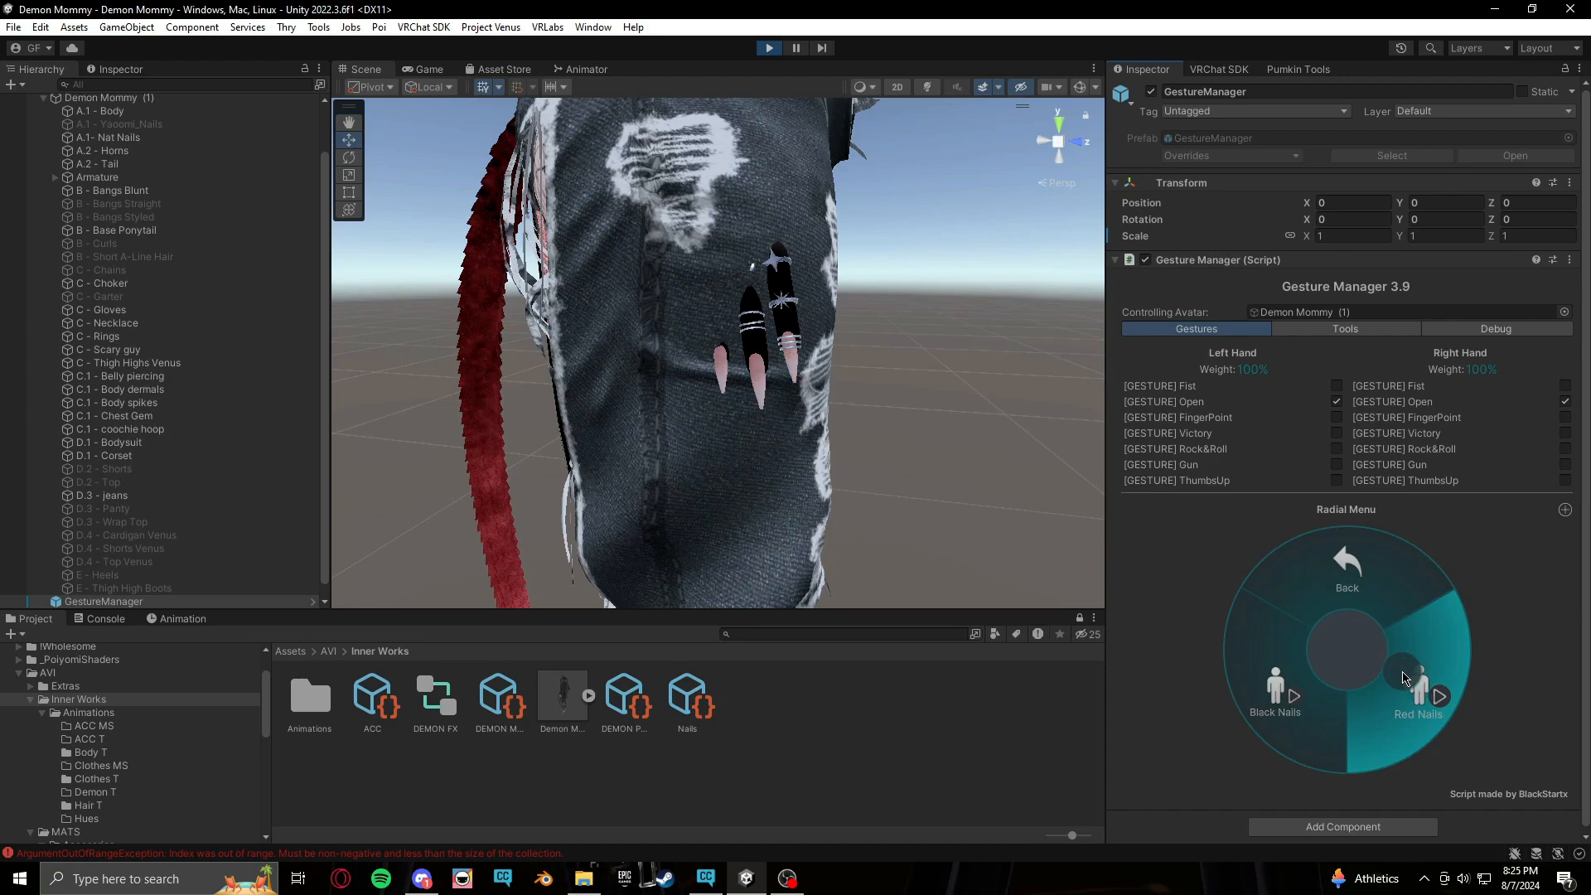
{"action": "left_click", "coordinate": [1225, 668]}
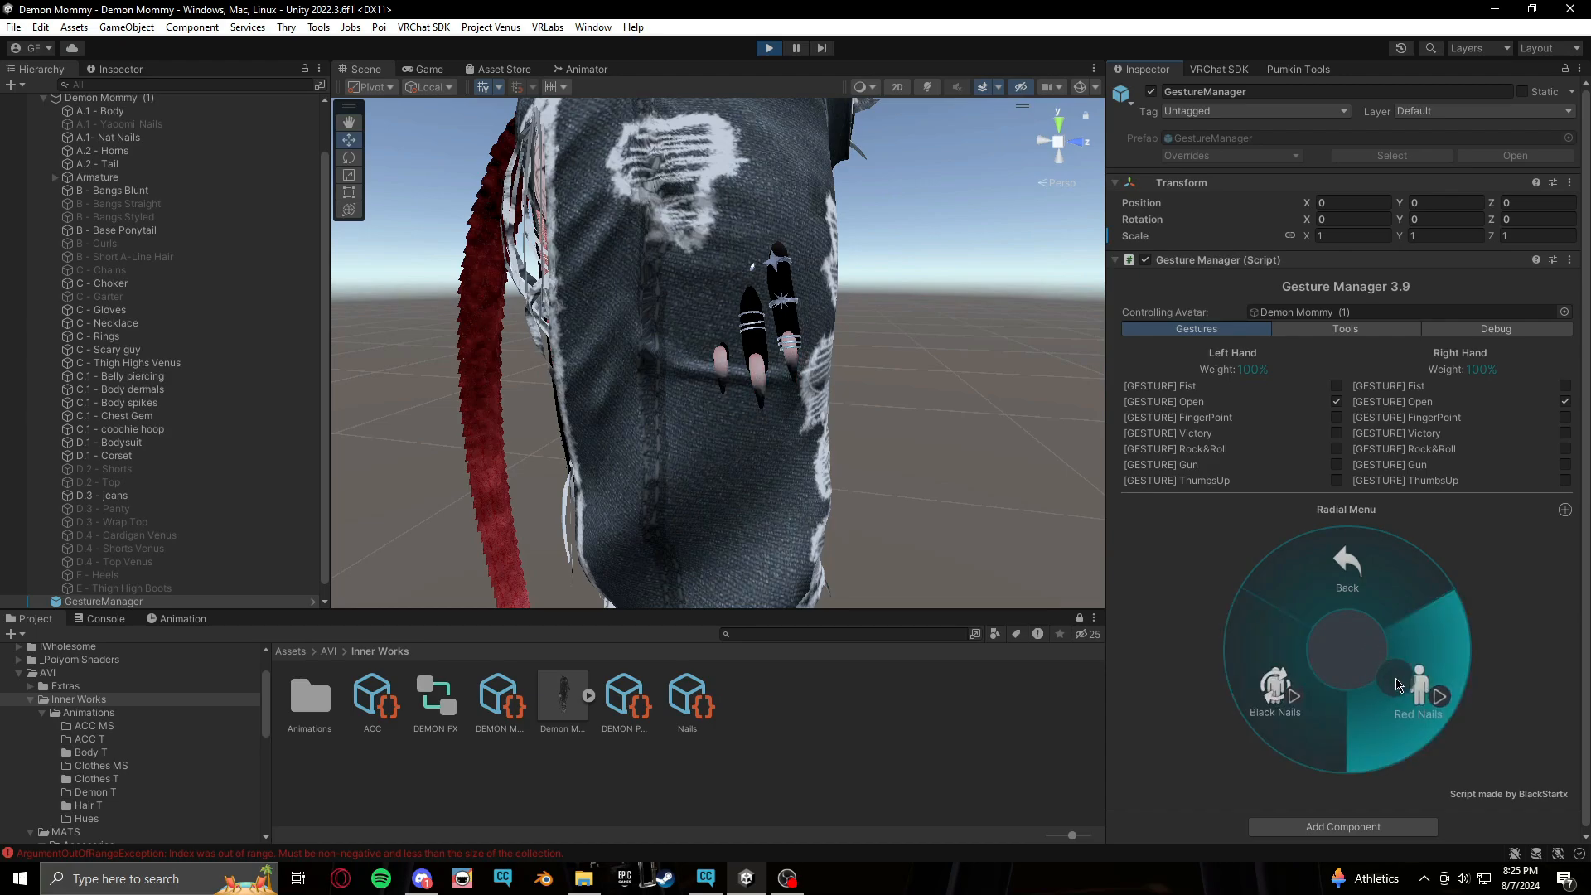
{"action": "left_click", "coordinate": [1296, 691]}
{"action": "left_click", "coordinate": [1427, 685]}
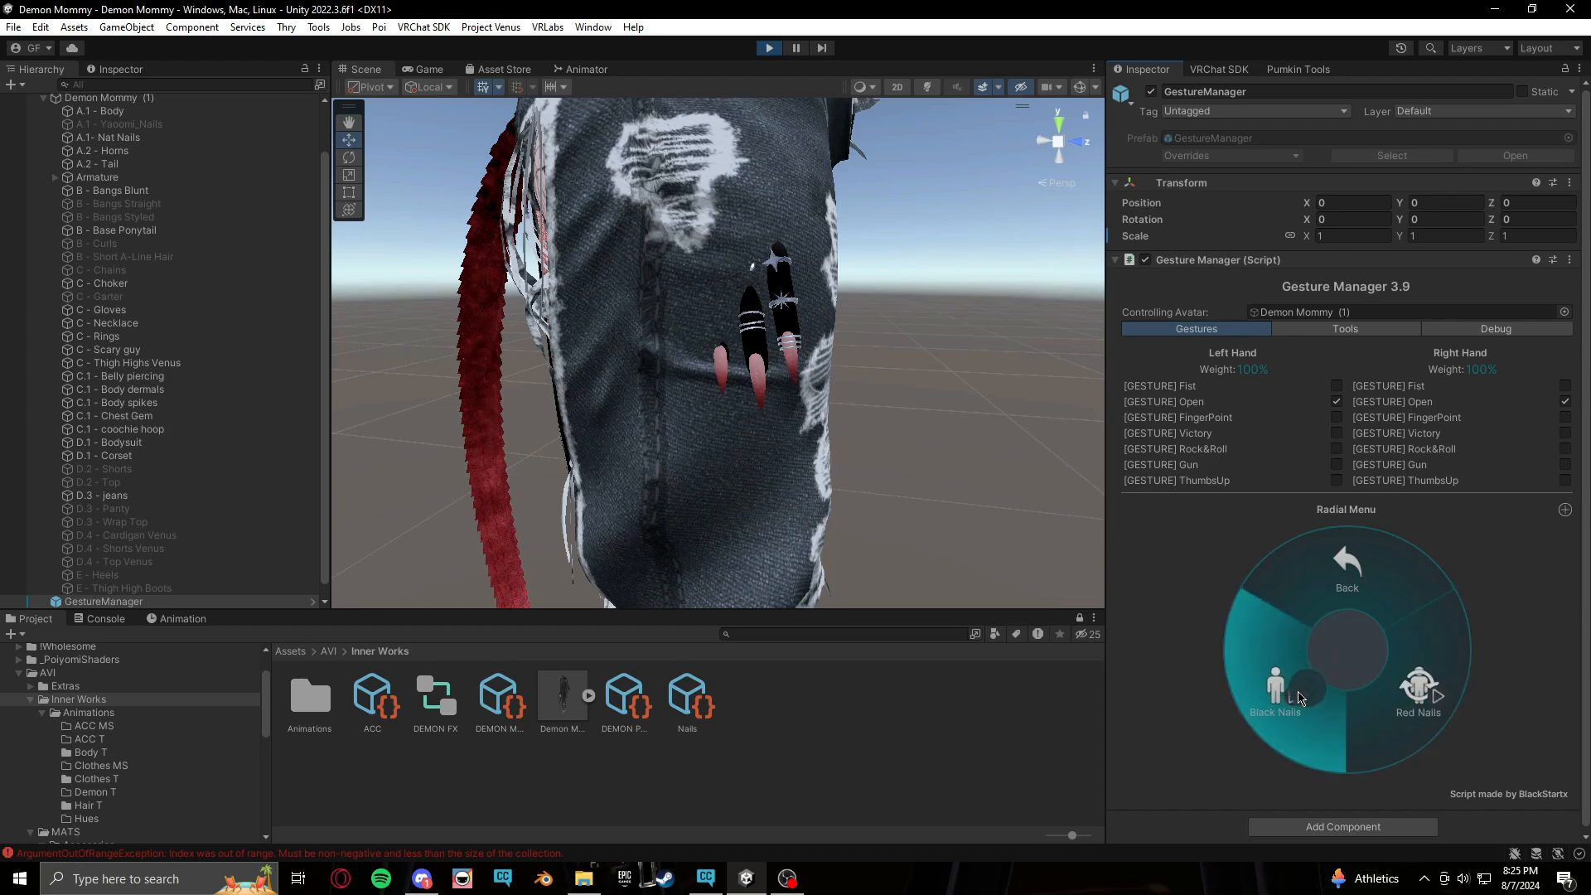
{"action": "left_click", "coordinate": [1298, 694]}
{"action": "left_click", "coordinate": [1427, 688]}
{"action": "left_click", "coordinate": [1279, 693]}
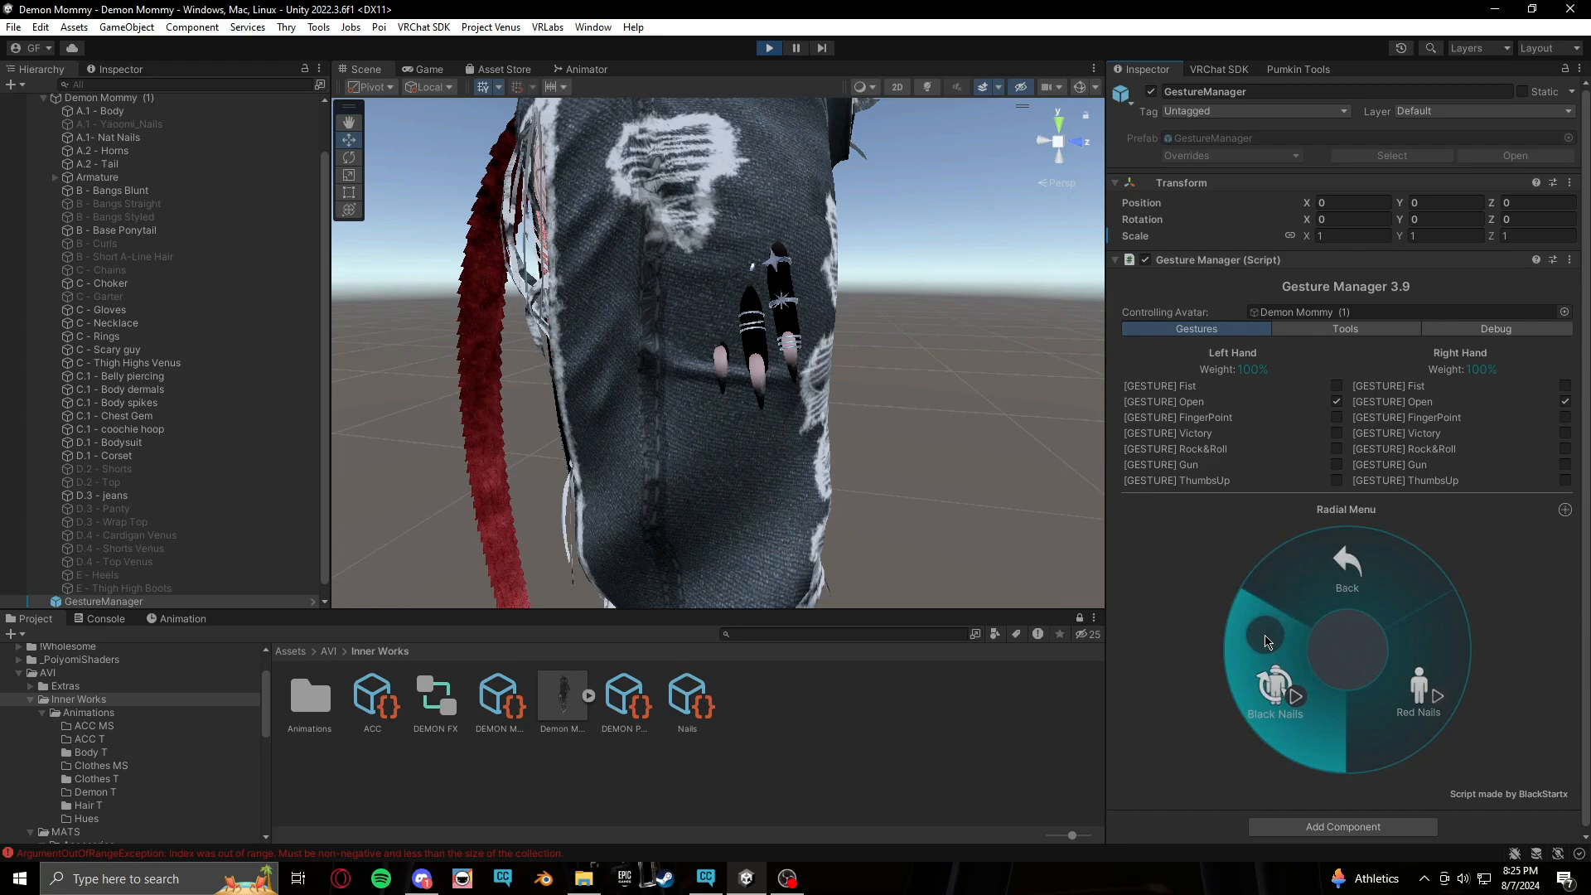
{"action": "left_click", "coordinate": [1281, 690]}
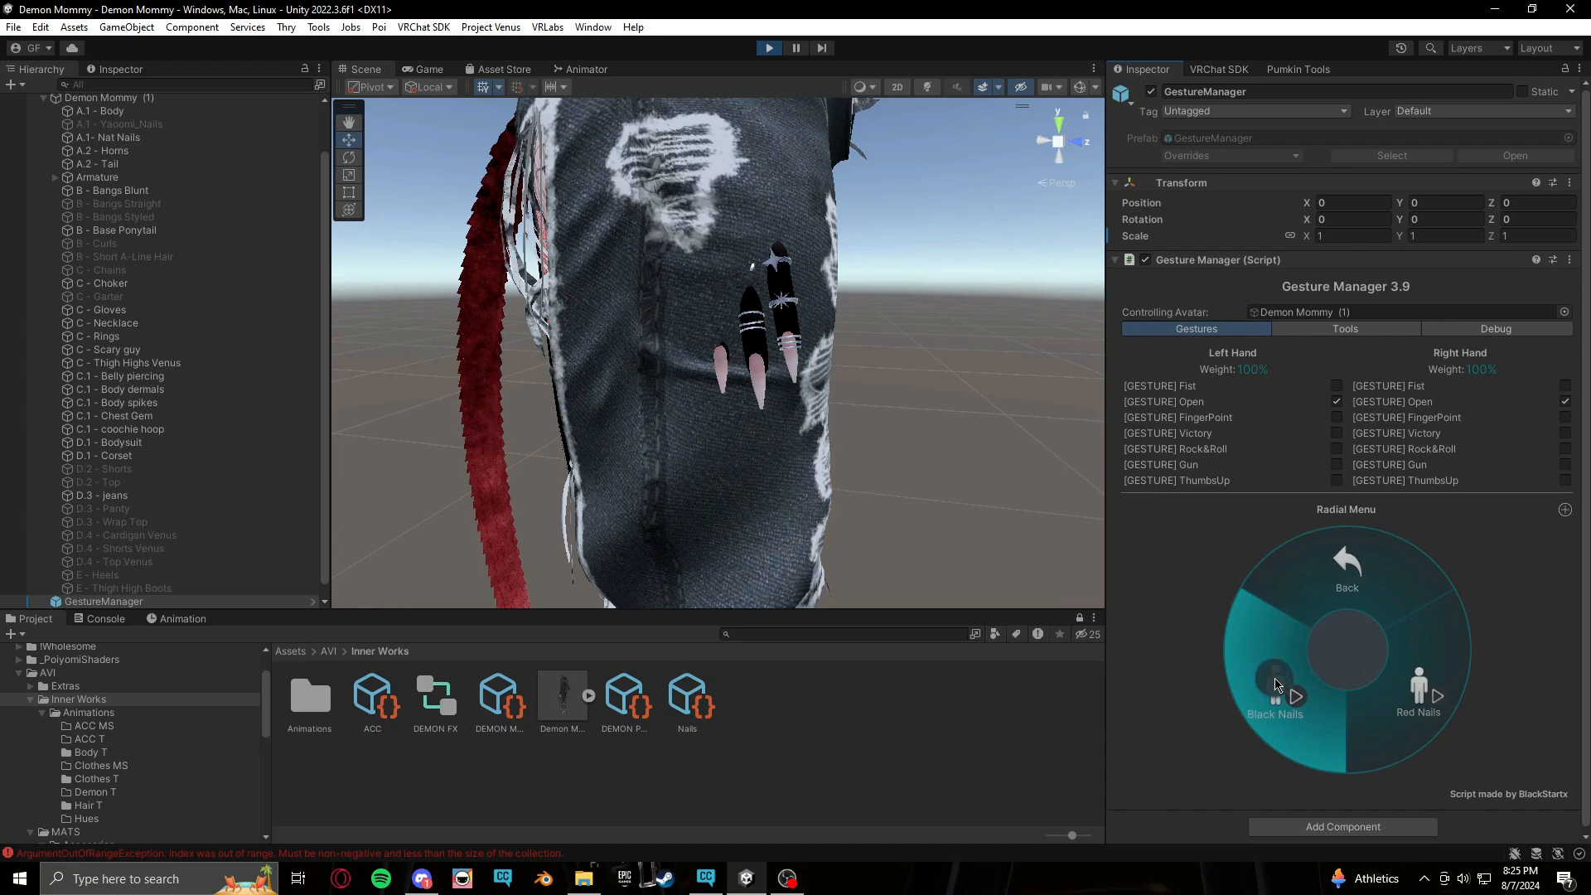
{"action": "left_click", "coordinate": [1424, 706]}
{"action": "left_click", "coordinate": [1423, 705]}
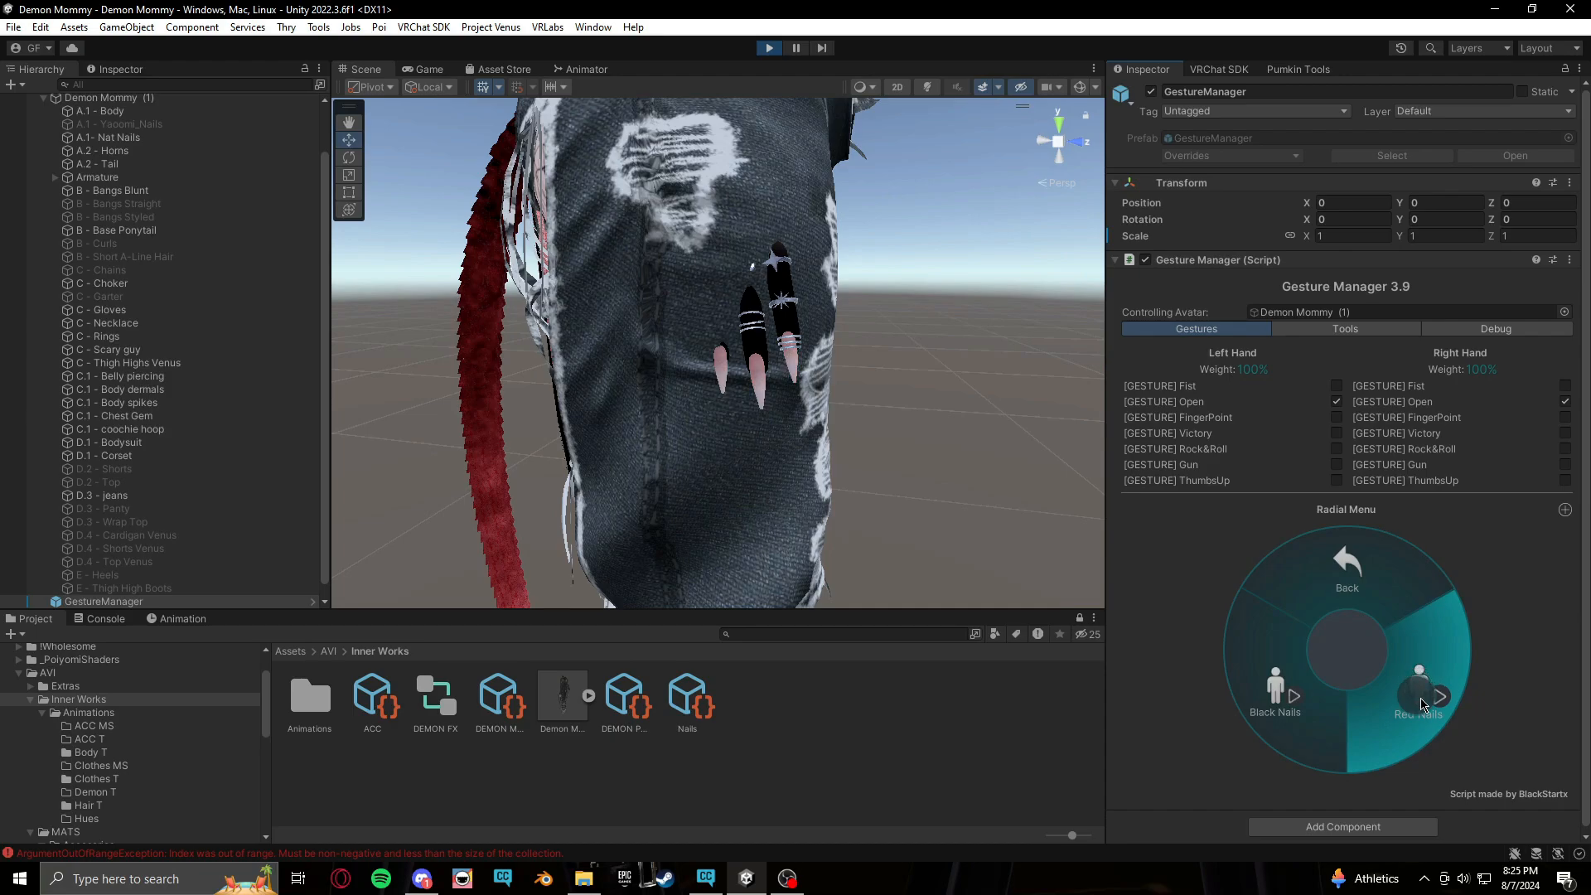
{"action": "left_click", "coordinate": [1290, 692]}
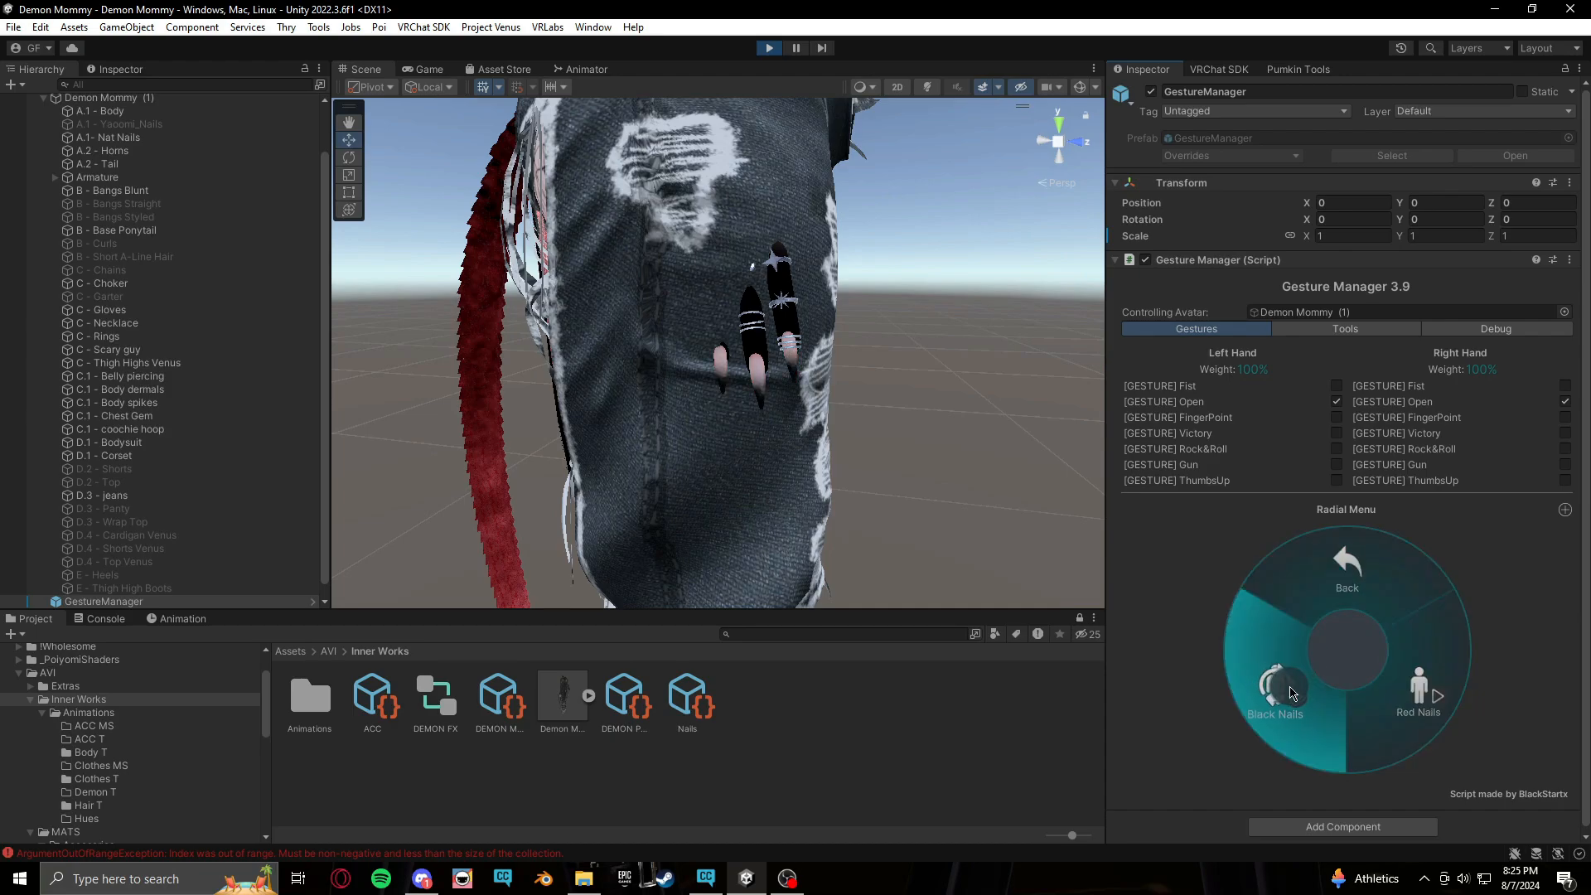
{"action": "left_click", "coordinate": [1290, 691]}
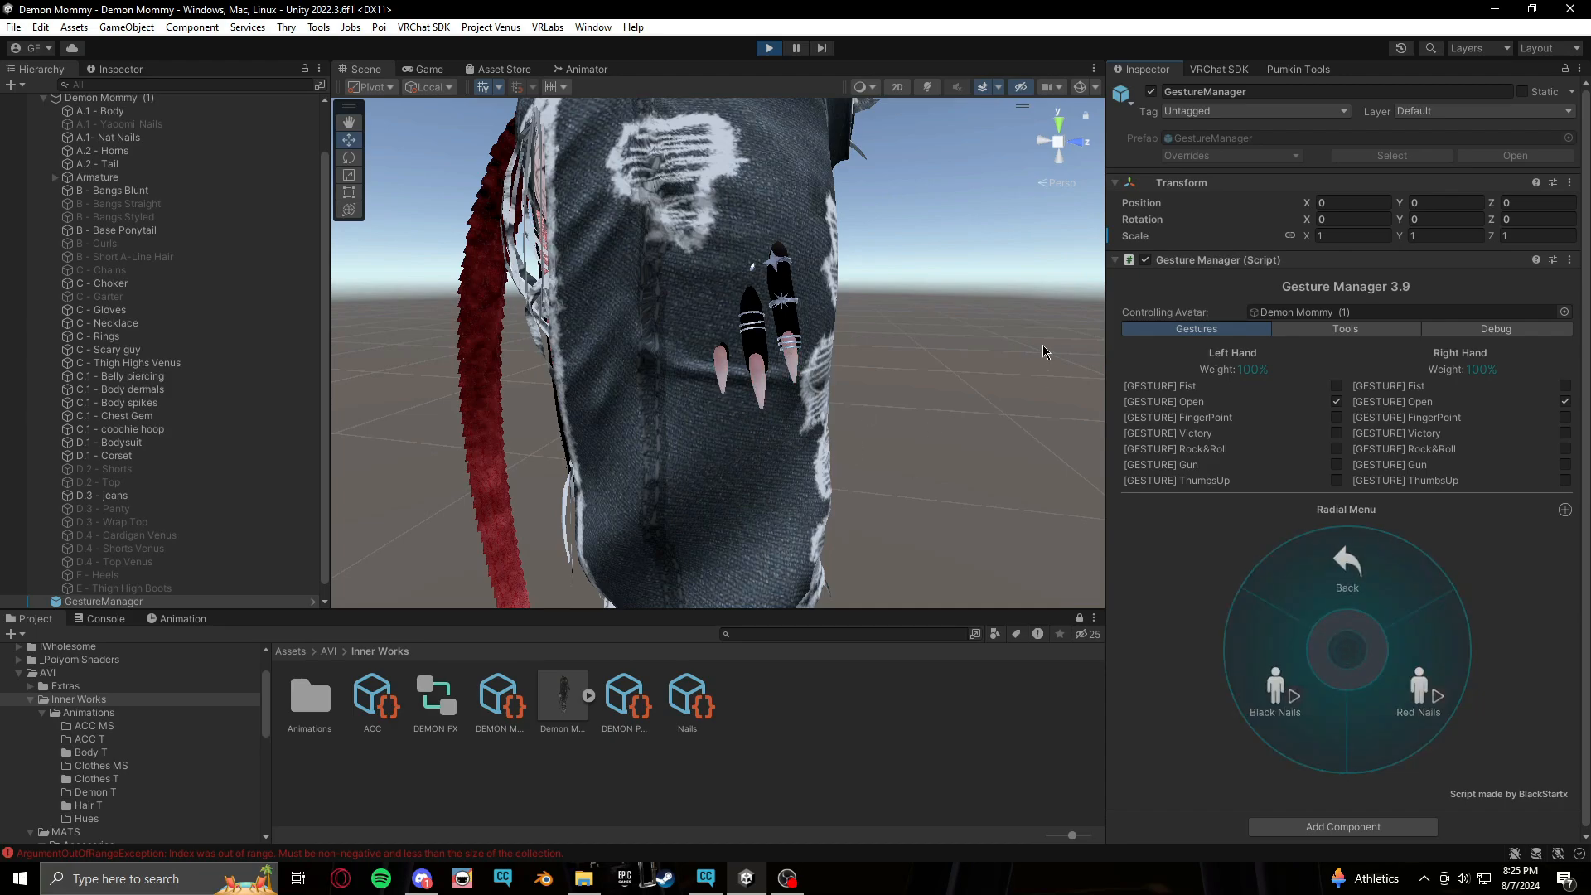
Go back to the main radial menu and turn off the Nail Swap toggle
{"action": "left_click", "coordinate": [1389, 584]}
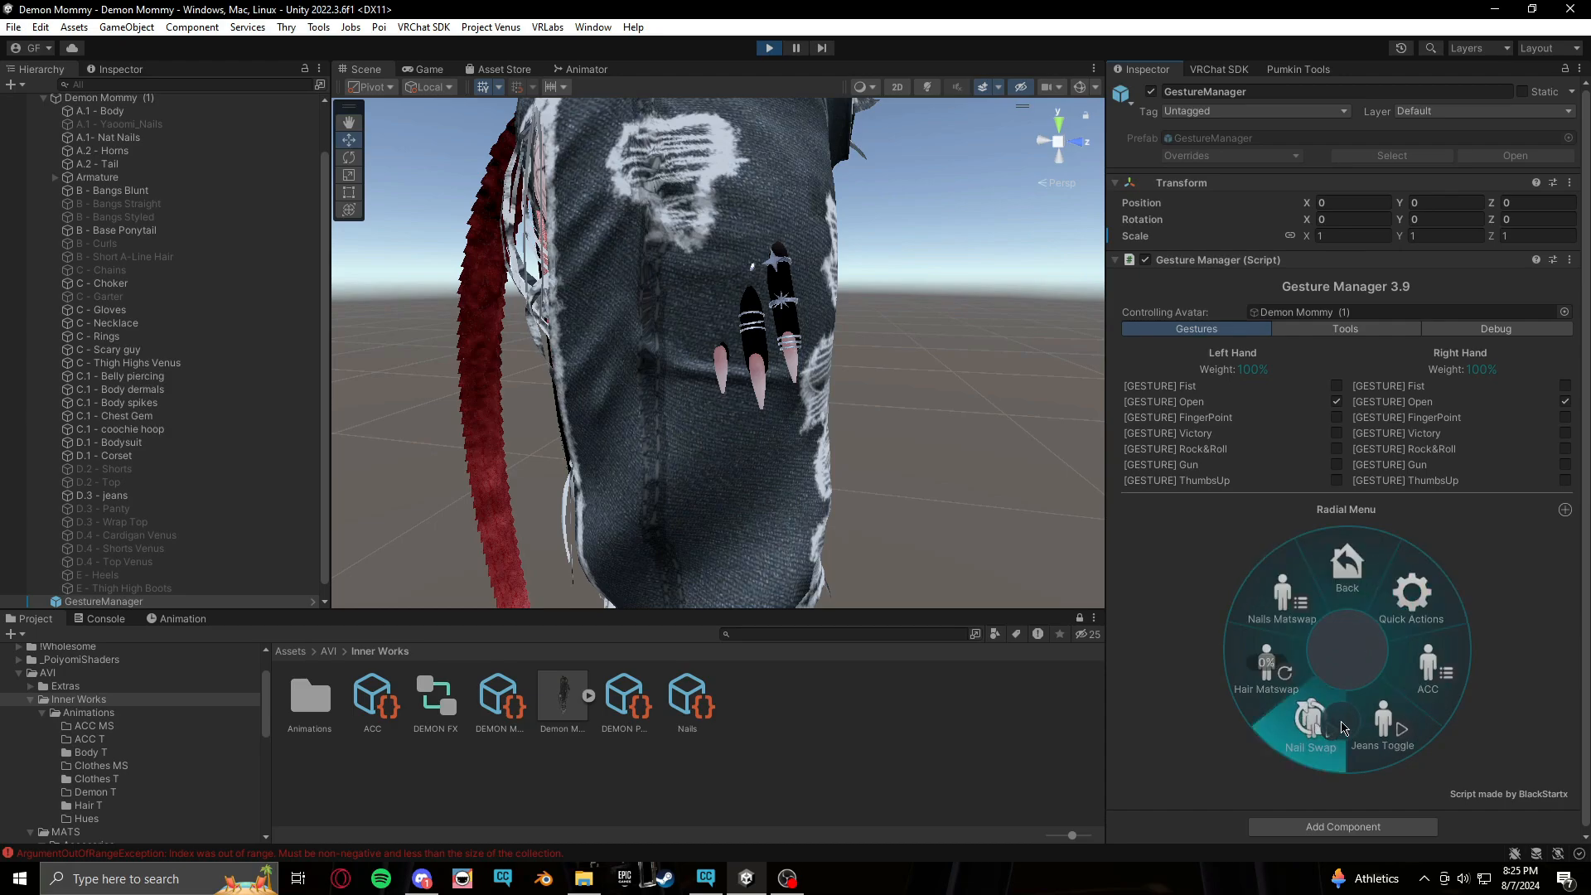
{"action": "left_click", "coordinate": [1318, 700]}
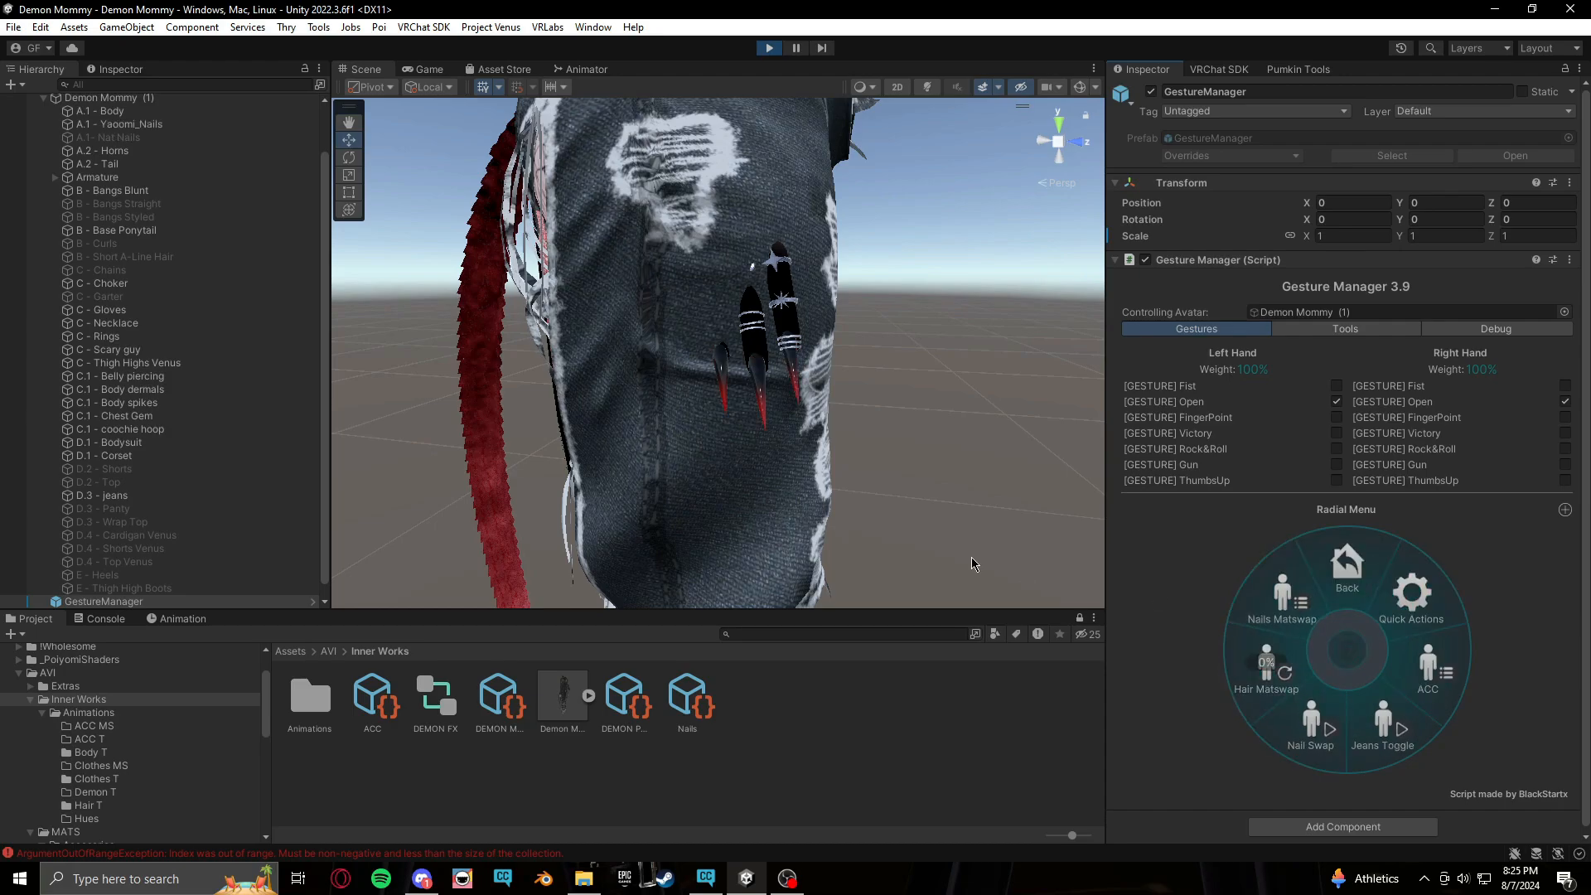
{"action": "middle_click_drag", "start_coordinate": [973, 382], "coordinate": [805, 464]}
{"action": "right_click_drag", "start_coordinate": [829, 451], "coordinate": [729, 452]}
{"action": "scroll", "coordinate": [895, 335], "scroll_direction": "down", "scroll_amount": 5}
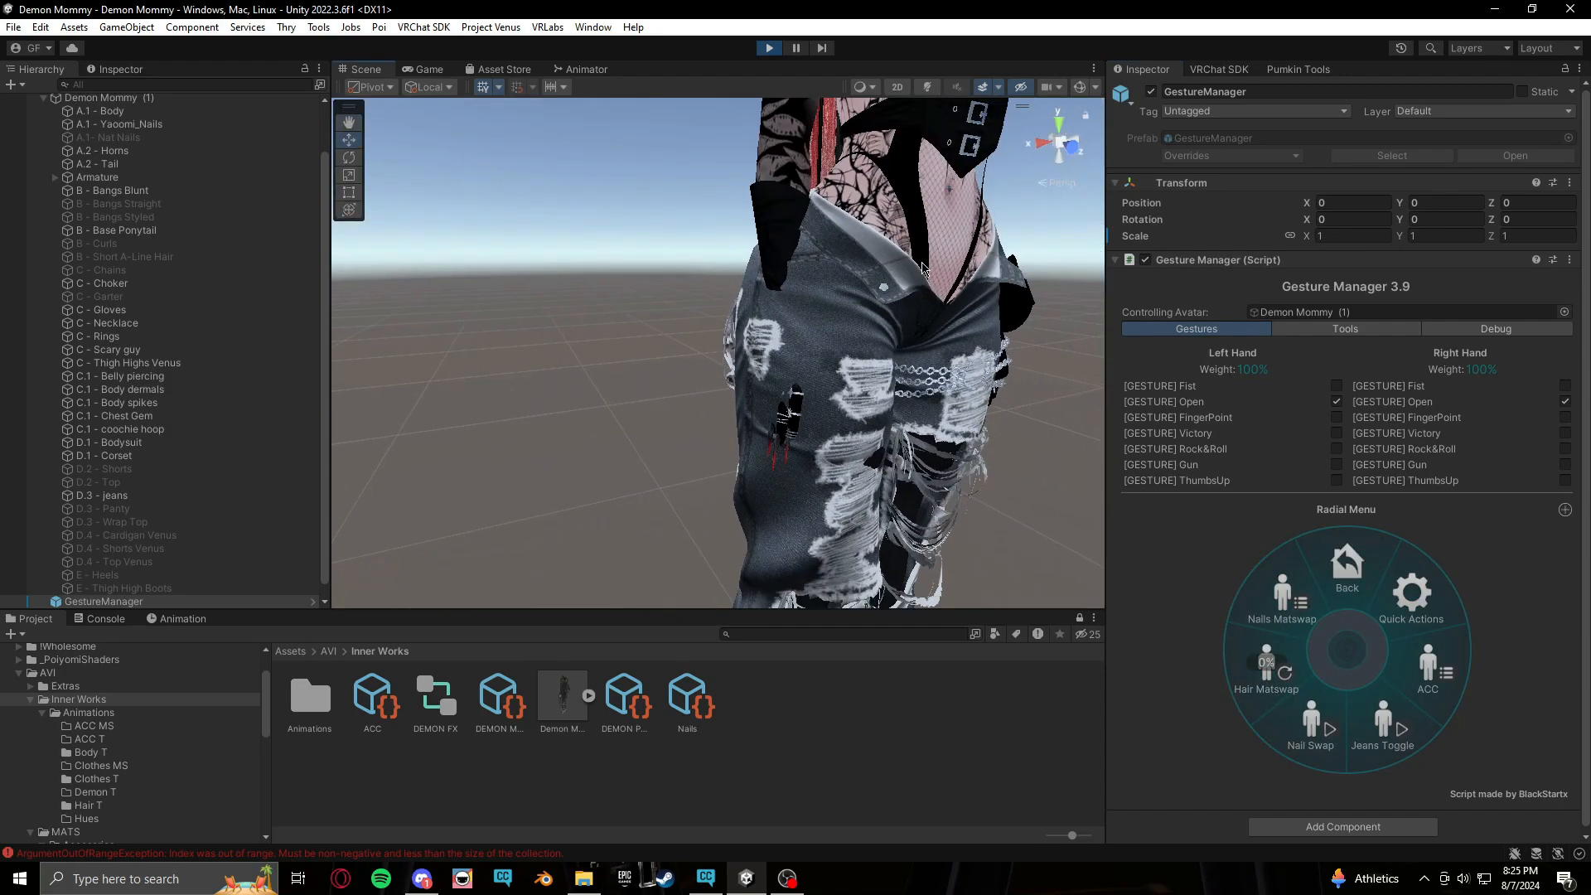
{"action": "middle_click_drag", "start_coordinate": [895, 336], "coordinate": [856, 455]}
{"action": "scroll", "coordinate": [859, 458], "scroll_direction": "down", "scroll_amount": 3}
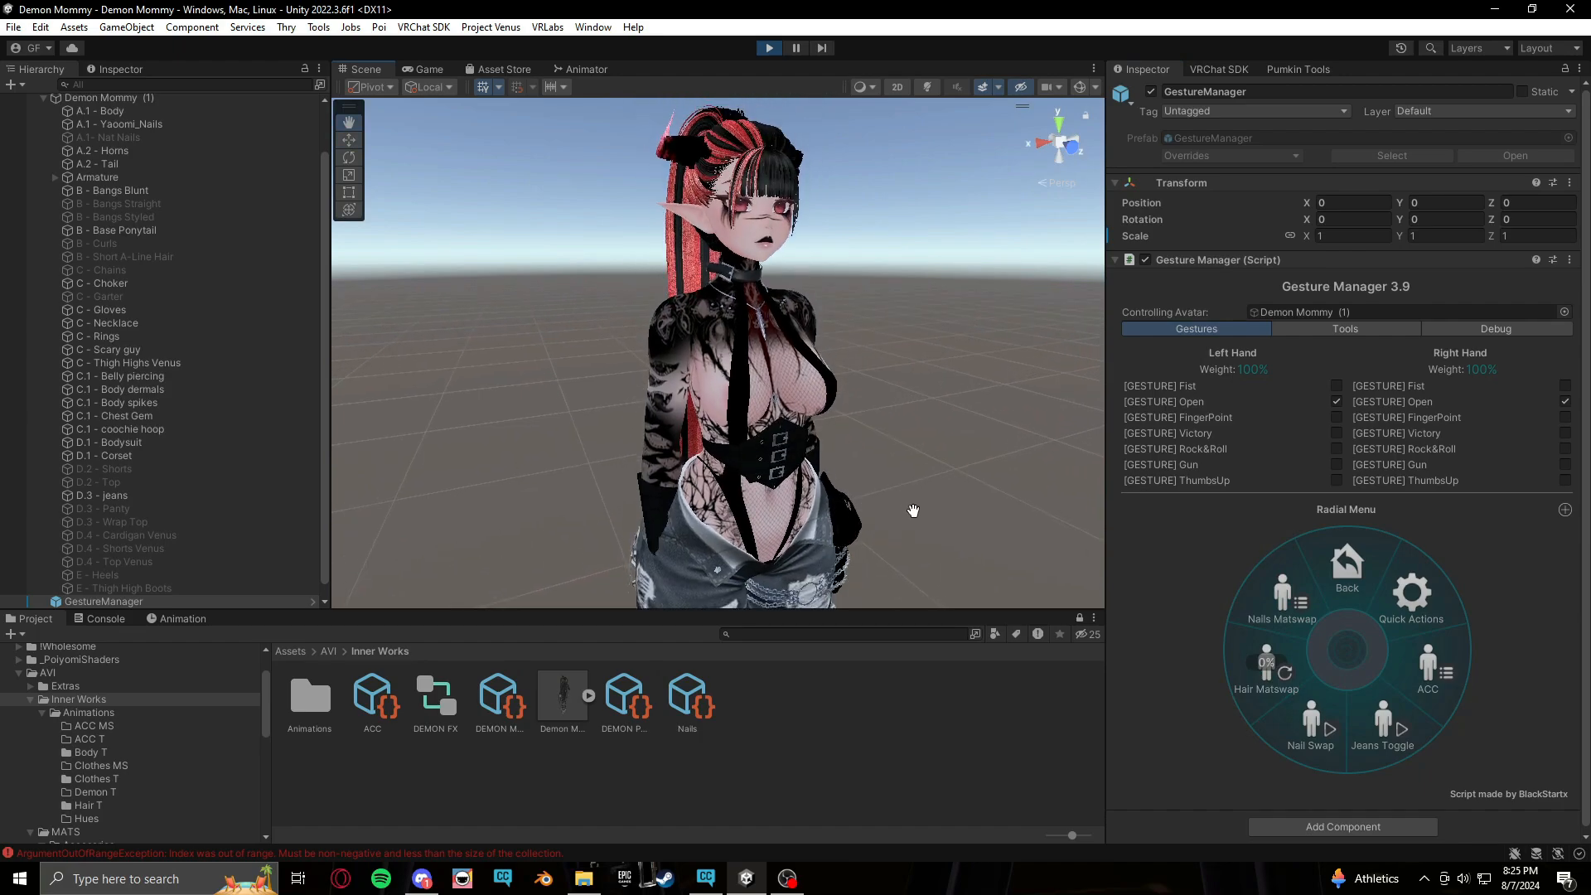